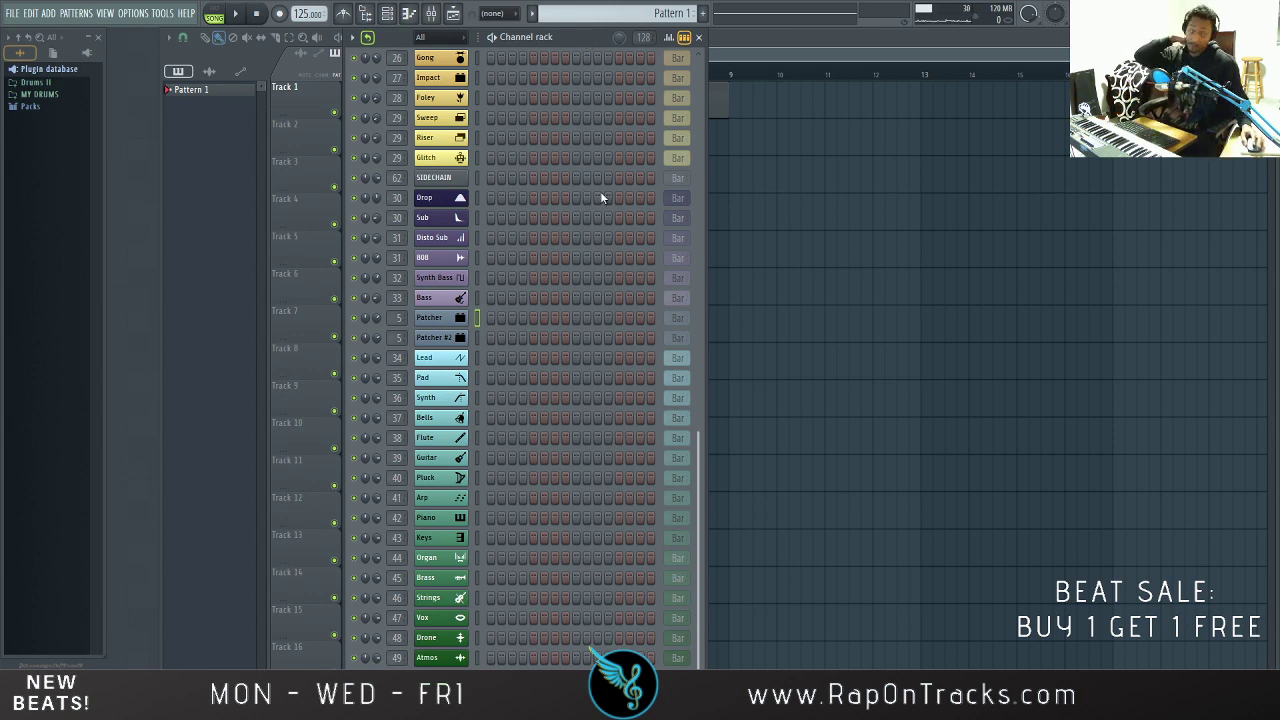
Step: Open the first Patcher channel to examine how its Sytrus synth is routed
{"action": "scroll", "coordinate": [590, 224], "scroll_direction": "up", "scroll_amount": 6}
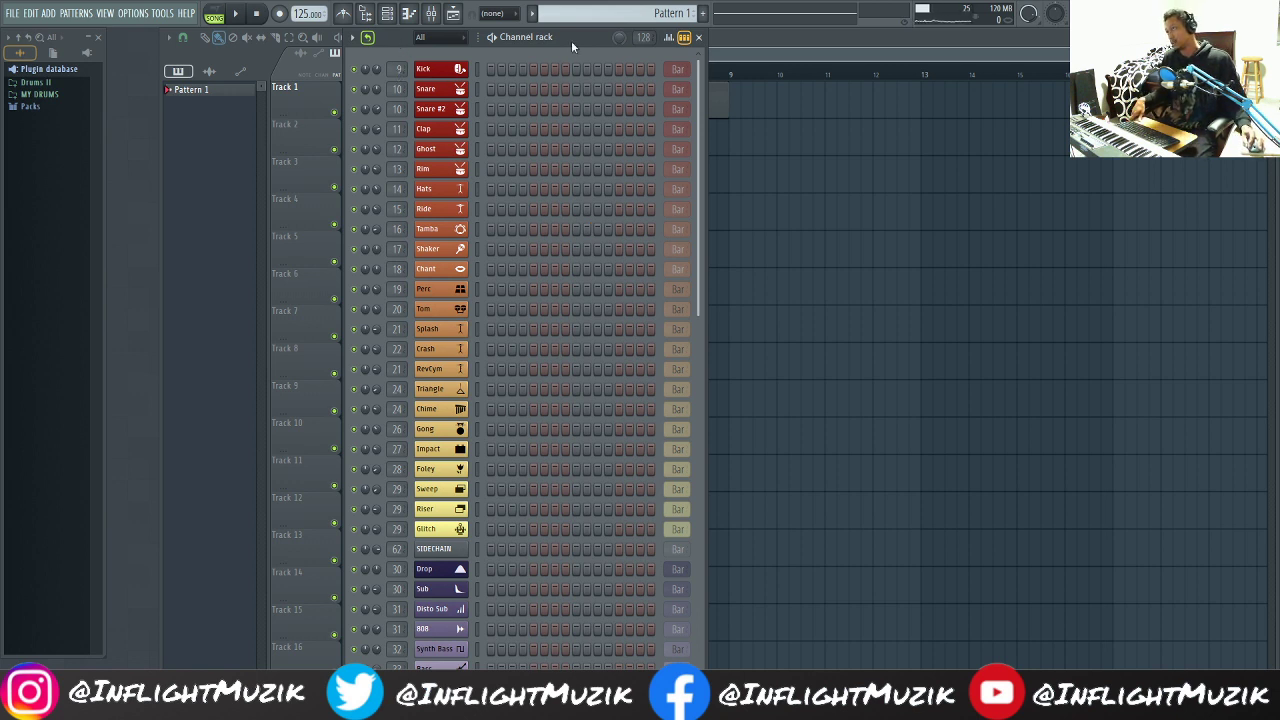
{"action": "scroll", "coordinate": [554, 186], "scroll_direction": "down", "scroll_amount": 6}
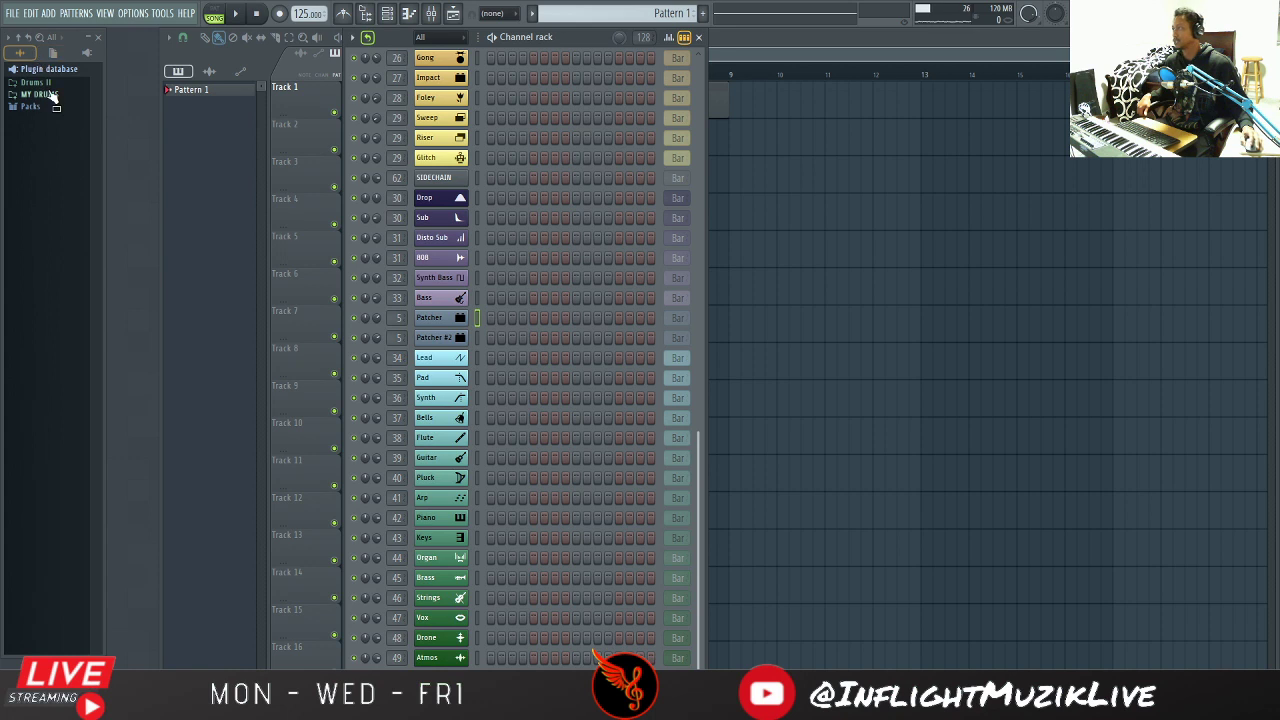
{"action": "left_click", "coordinate": [438, 318]}
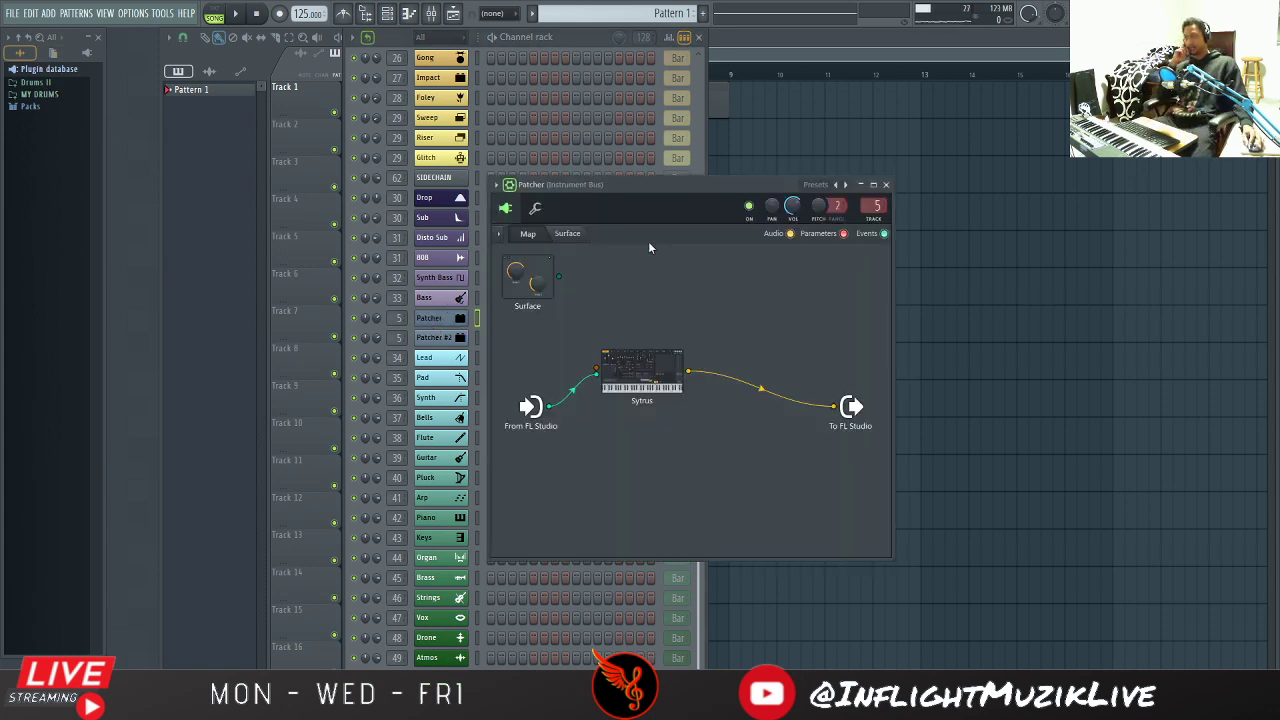
{"action": "left_click_drag", "start_coordinate": [638, 185], "coordinate": [762, 136]}
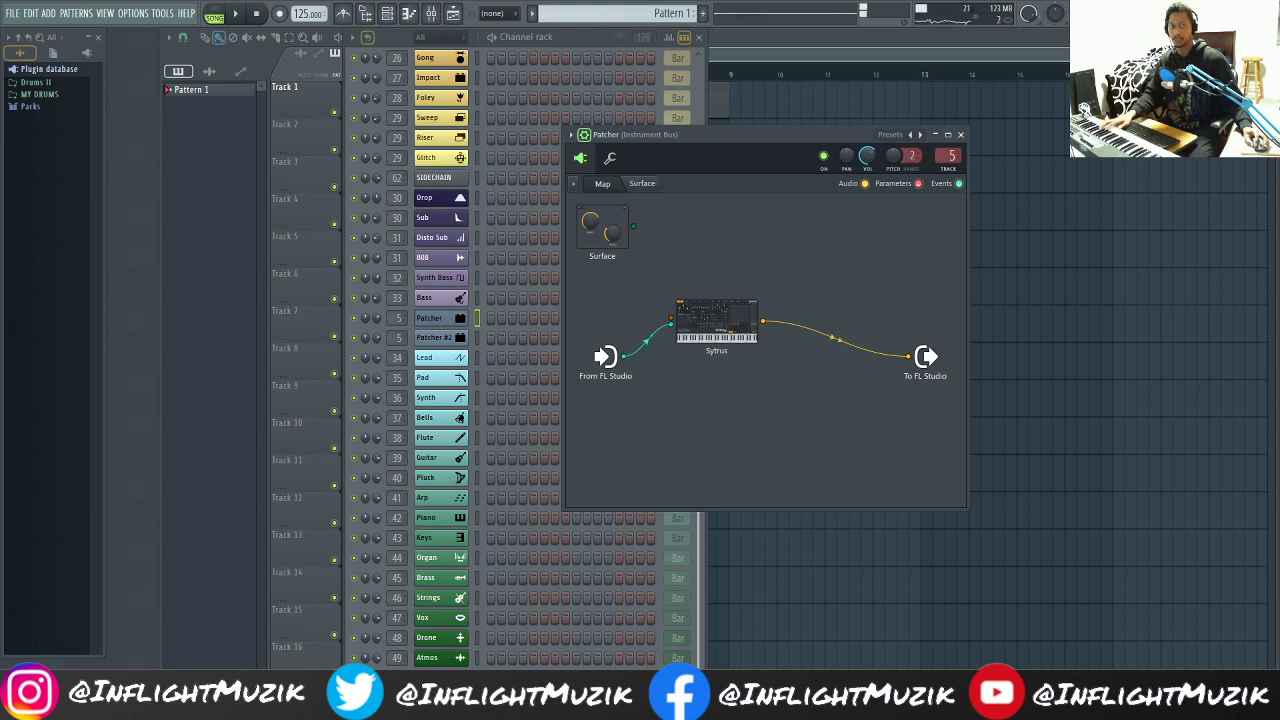
Step: Examine the Tone2FireBird synth inside the Patcher #2 channel, and close all open instrument windows
{"action": "left_click", "coordinate": [482, 341]}
{"action": "left_click", "coordinate": [437, 357]}
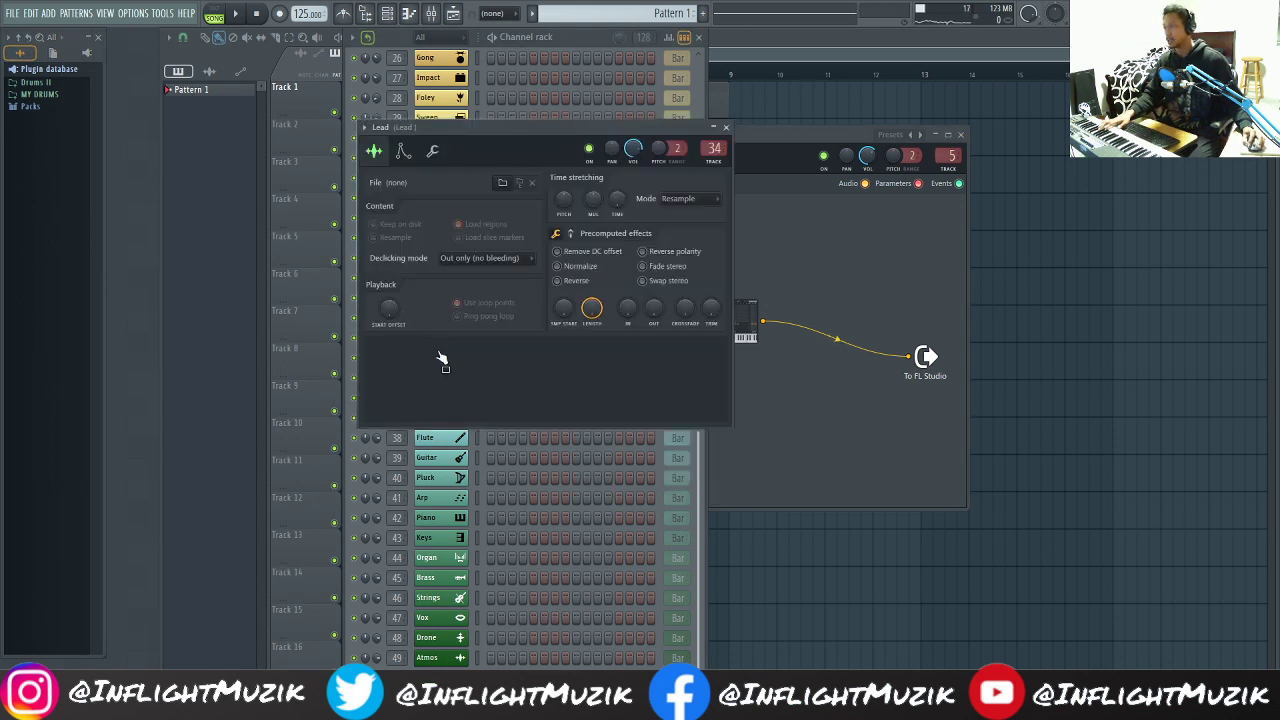
{"action": "left_click", "coordinate": [726, 127]}
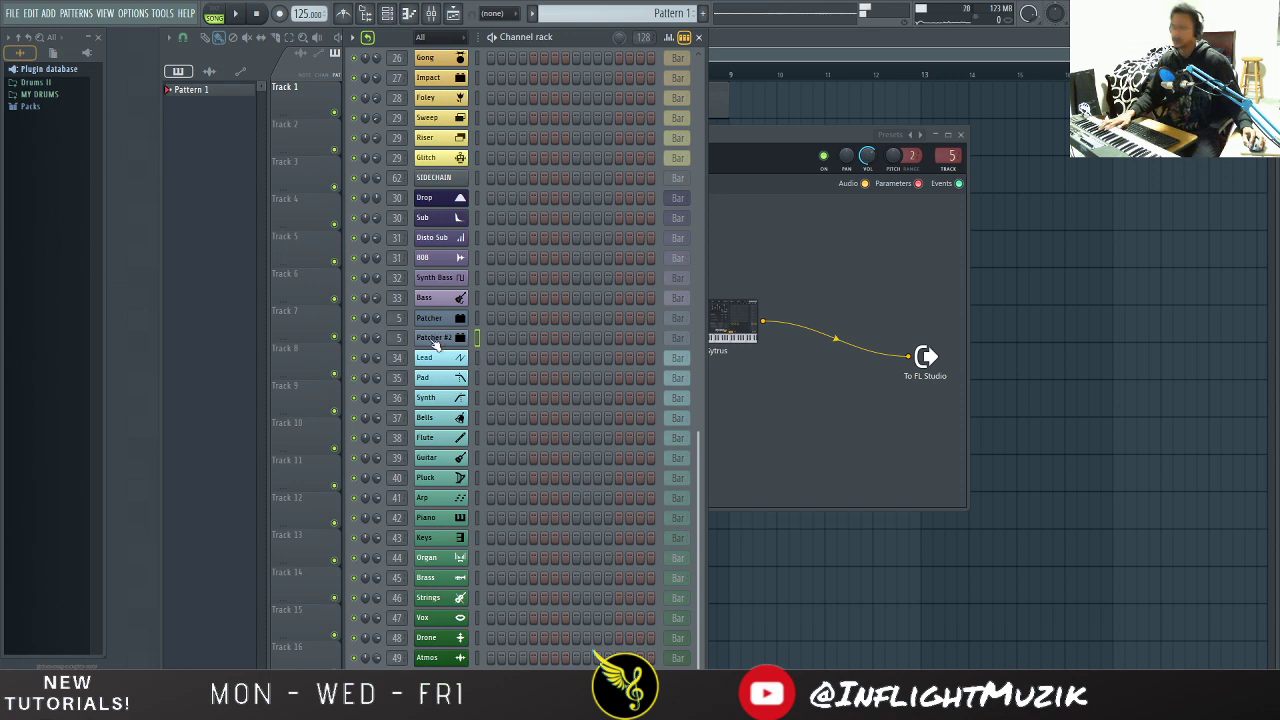
{"action": "left_click", "coordinate": [437, 342]}
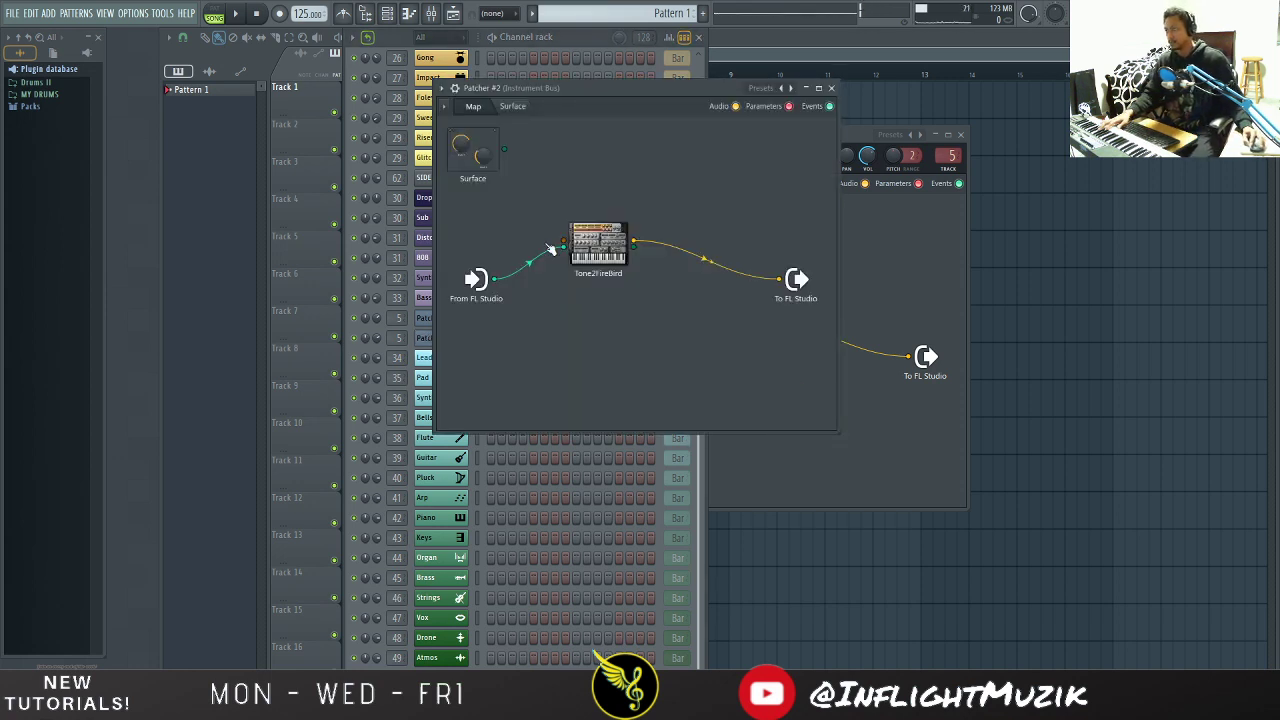
{"action": "double_click", "coordinate": [605, 248]}
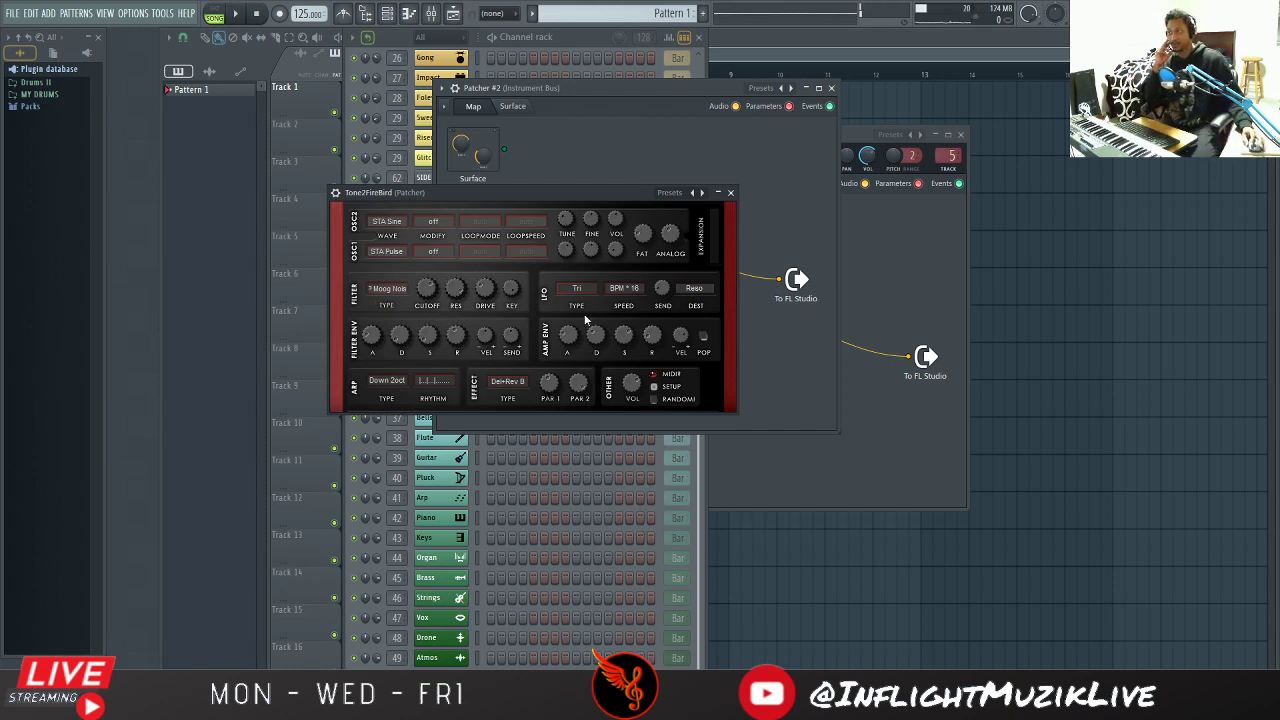
{"action": "left_click", "coordinate": [730, 193]}
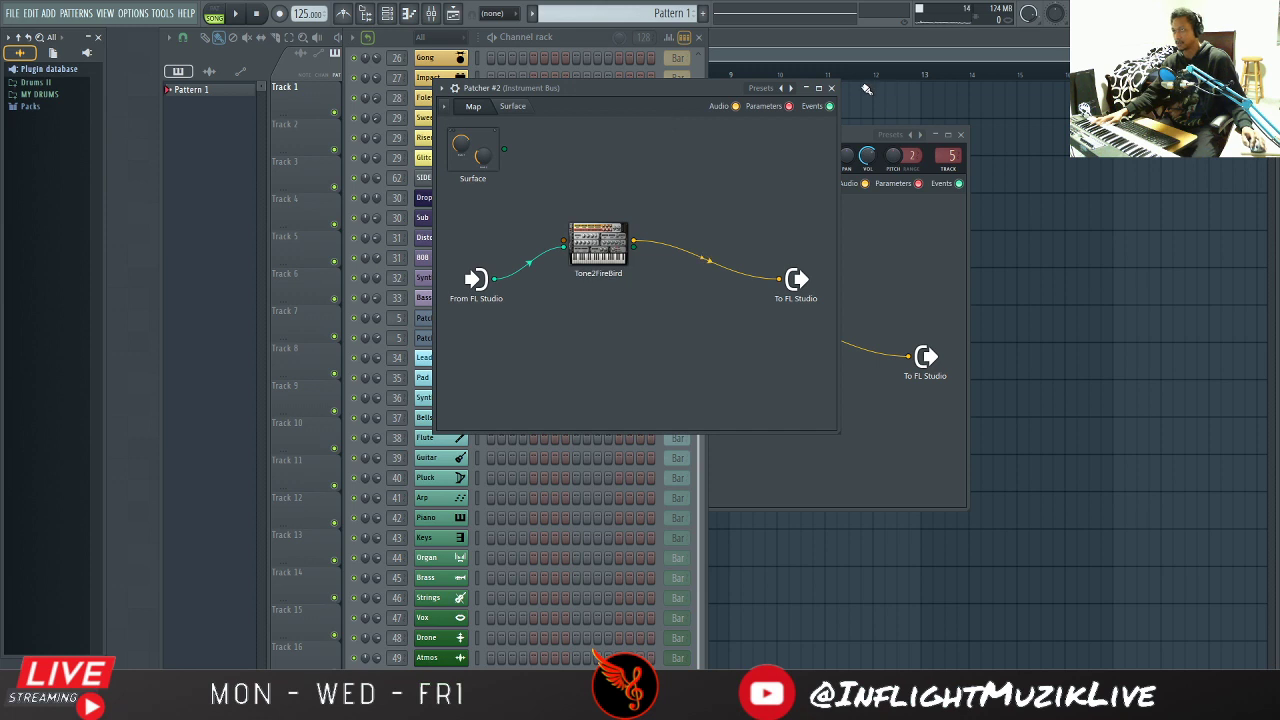
{"action": "left_click", "coordinate": [830, 88]}
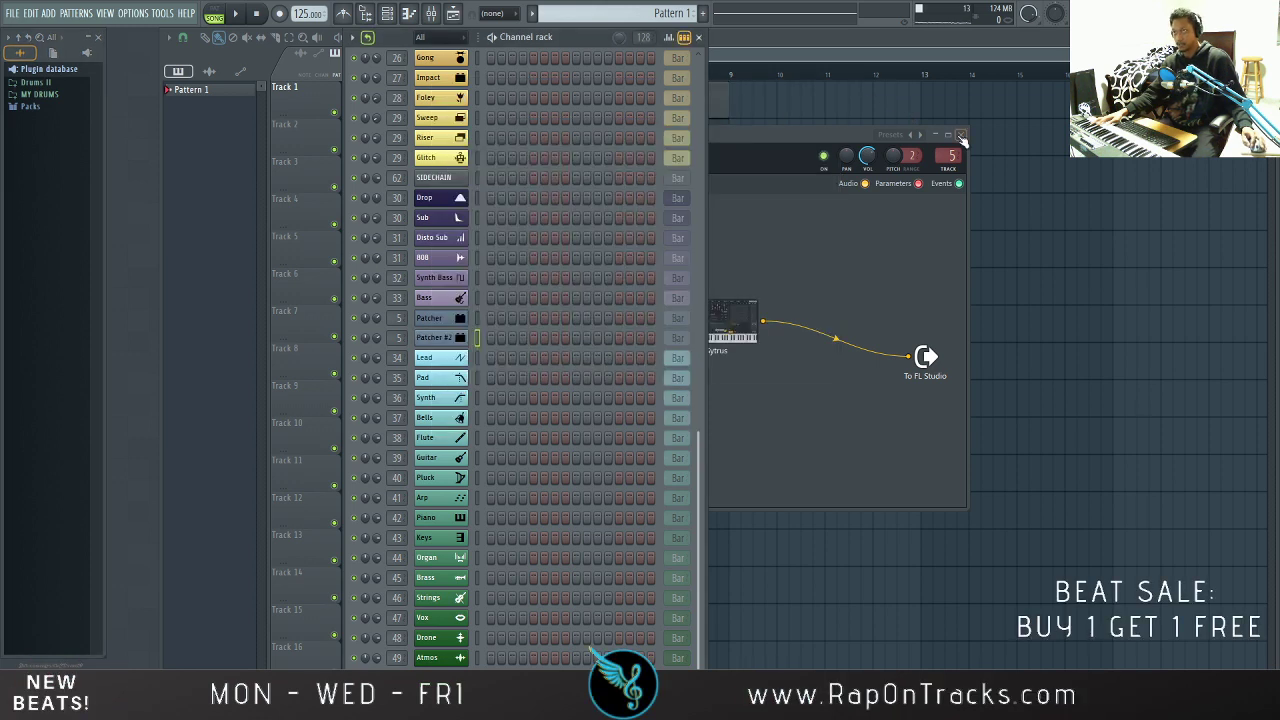
{"action": "left_click", "coordinate": [961, 136]}
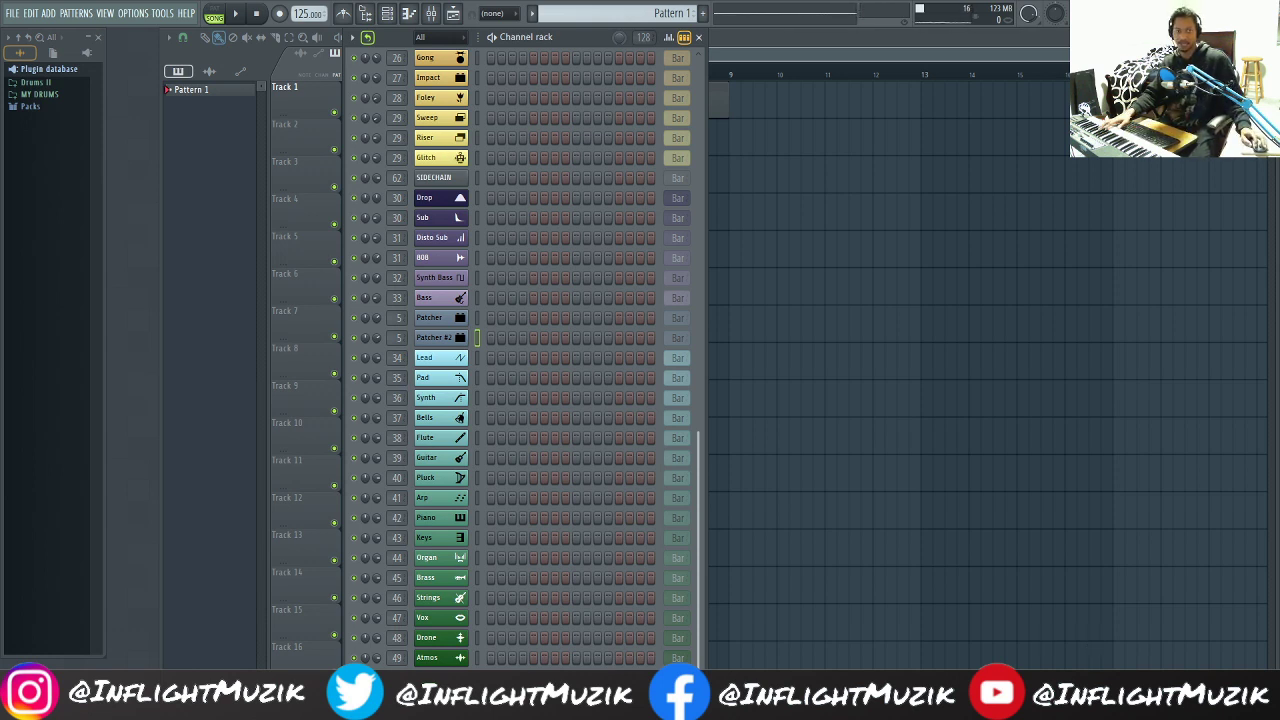
Step: Set the buffer size in the ASIO Control Panel to 128
{"action": "left_click_drag", "start_coordinate": [1279, 320], "coordinate": [574, 275]}
{"action": "left_click", "coordinate": [643, 336]}
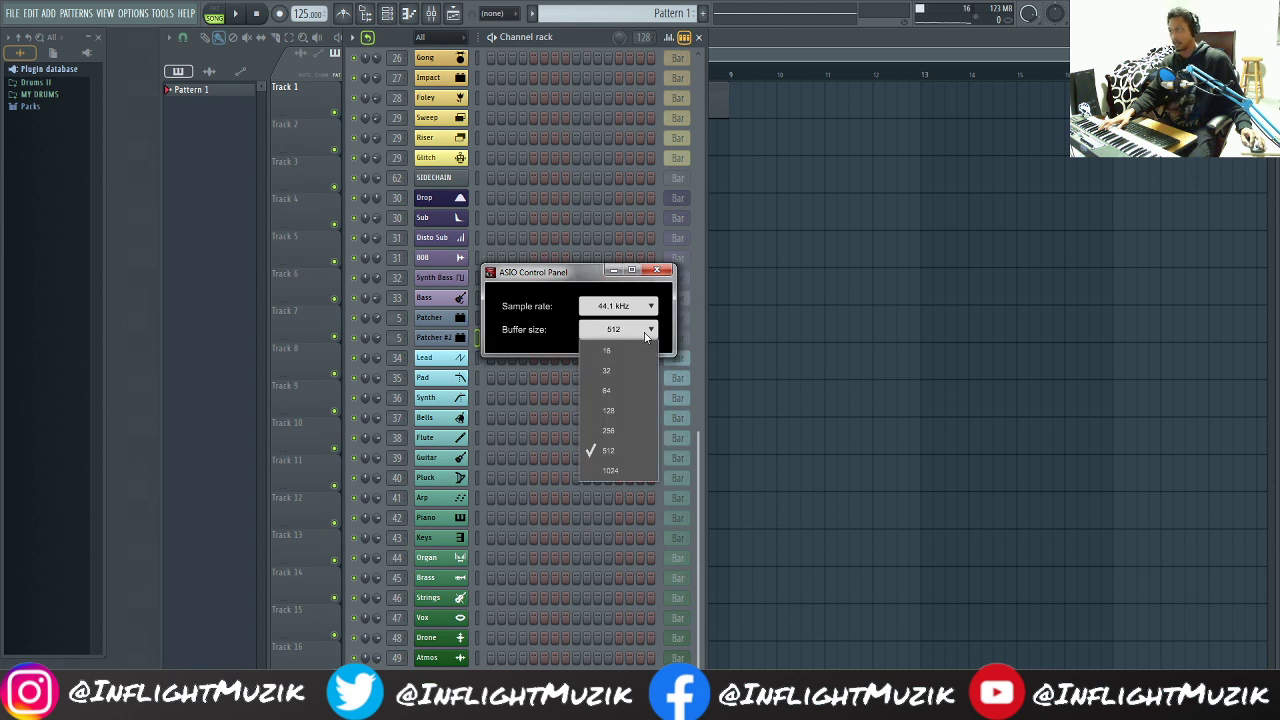
{"action": "left_click", "coordinate": [614, 418]}
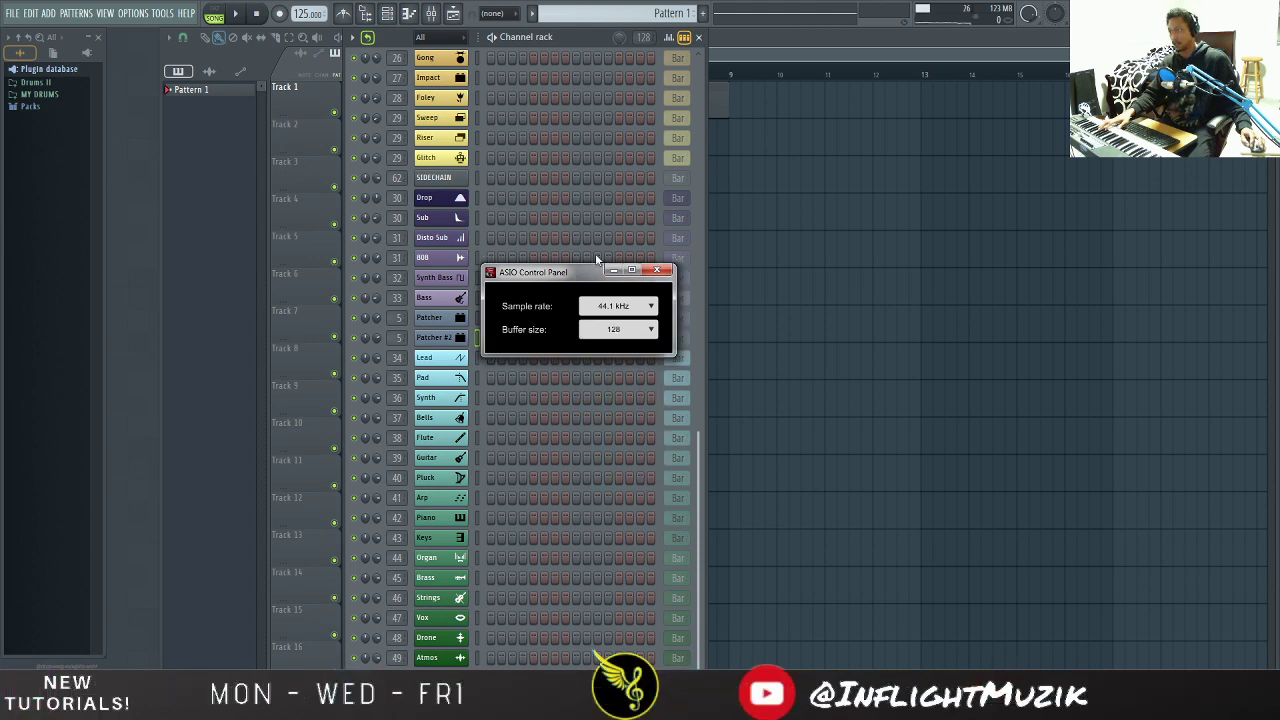
{"action": "left_click_drag", "start_coordinate": [566, 274], "coordinate": [1279, 290]}
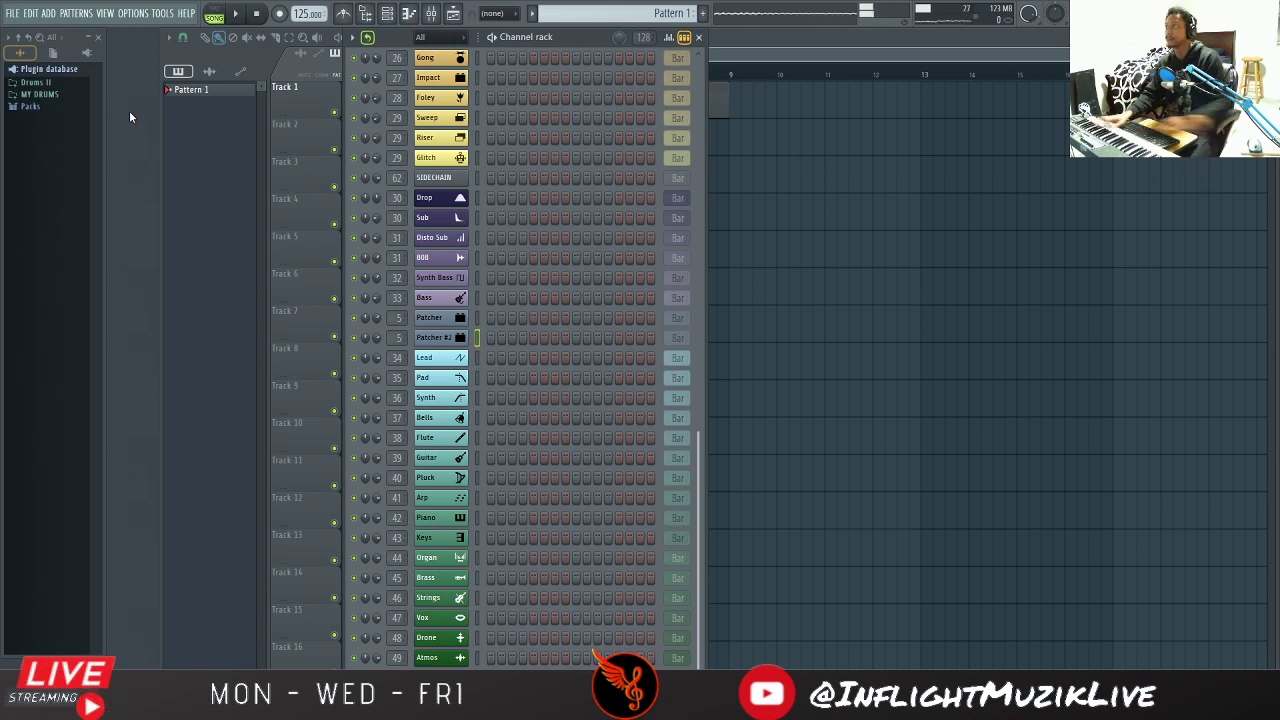
Step: Turn on the metronome and record a melody with Patcher #2 into Pattern 1, ending with recording disarmed
{"action": "left_click", "coordinate": [345, 14]}
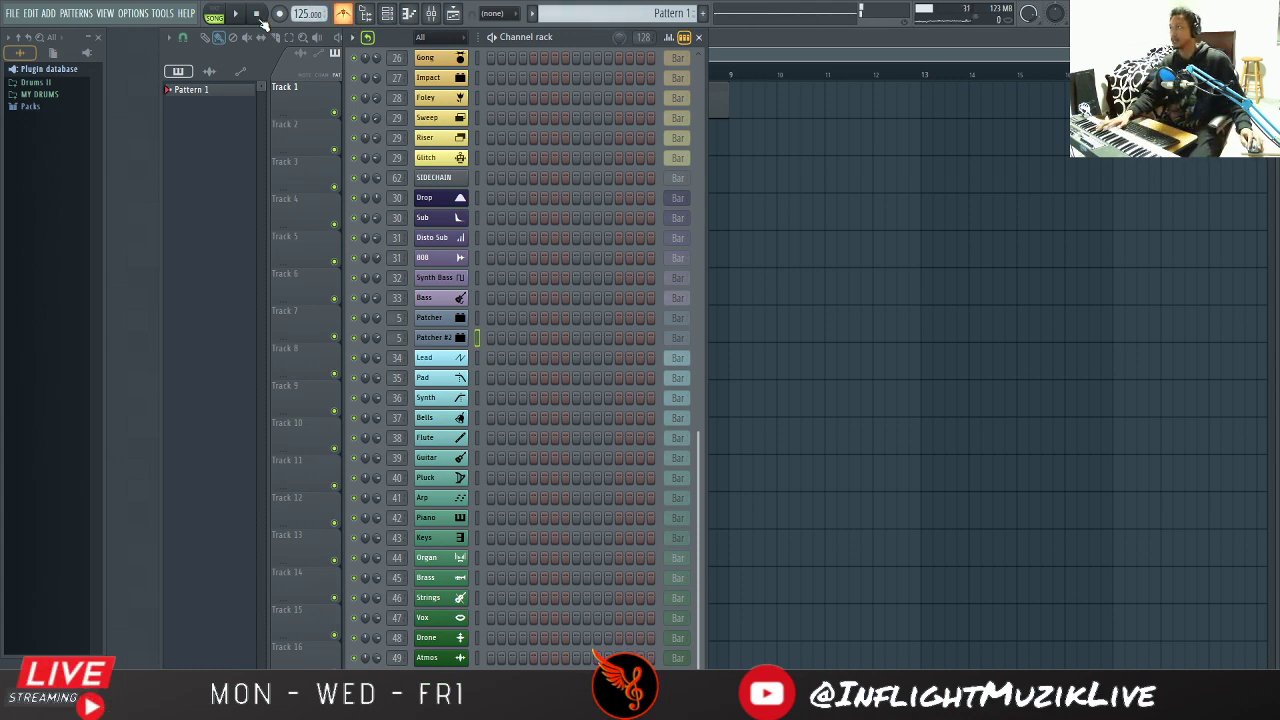
{"action": "left_click", "coordinate": [236, 18]}
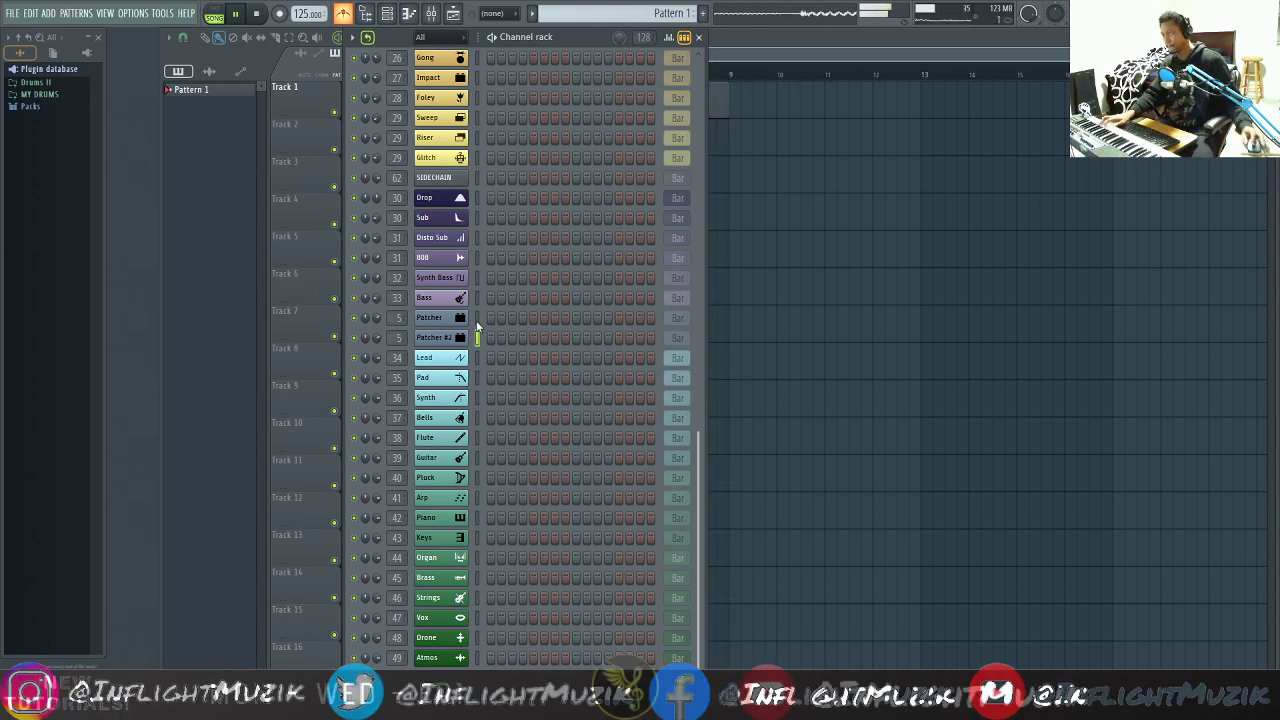
{"action": "left_click", "coordinate": [258, 13]}
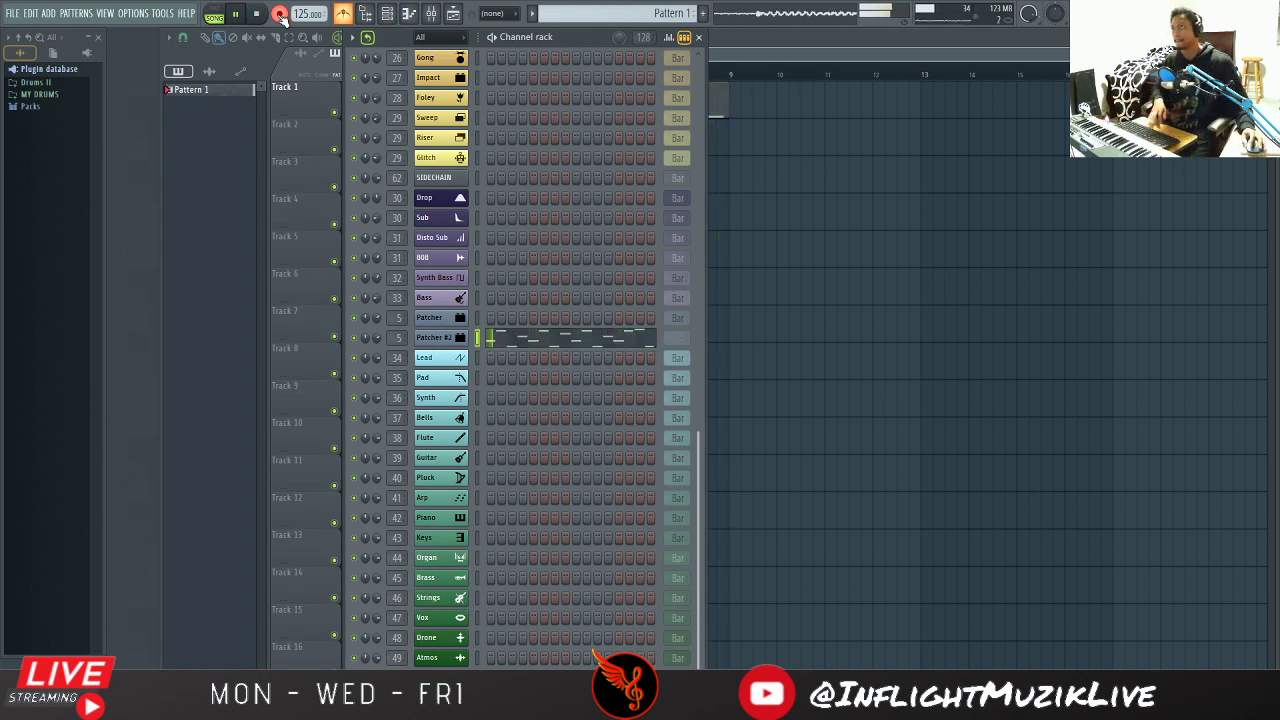
{"action": "left_click", "coordinate": [280, 14]}
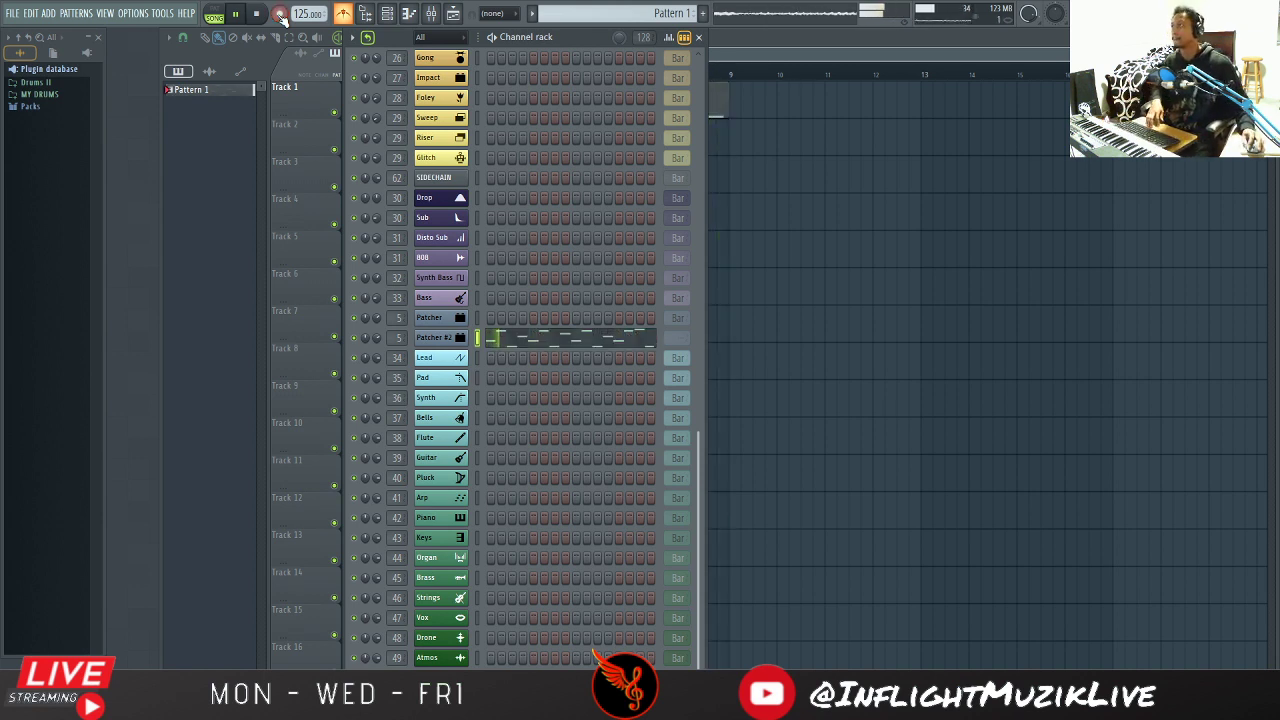
Step: Quantize all recorded Patcher #2 notes in the piano roll to a 1/2 beat snap
{"action": "left_click", "coordinate": [558, 344]}
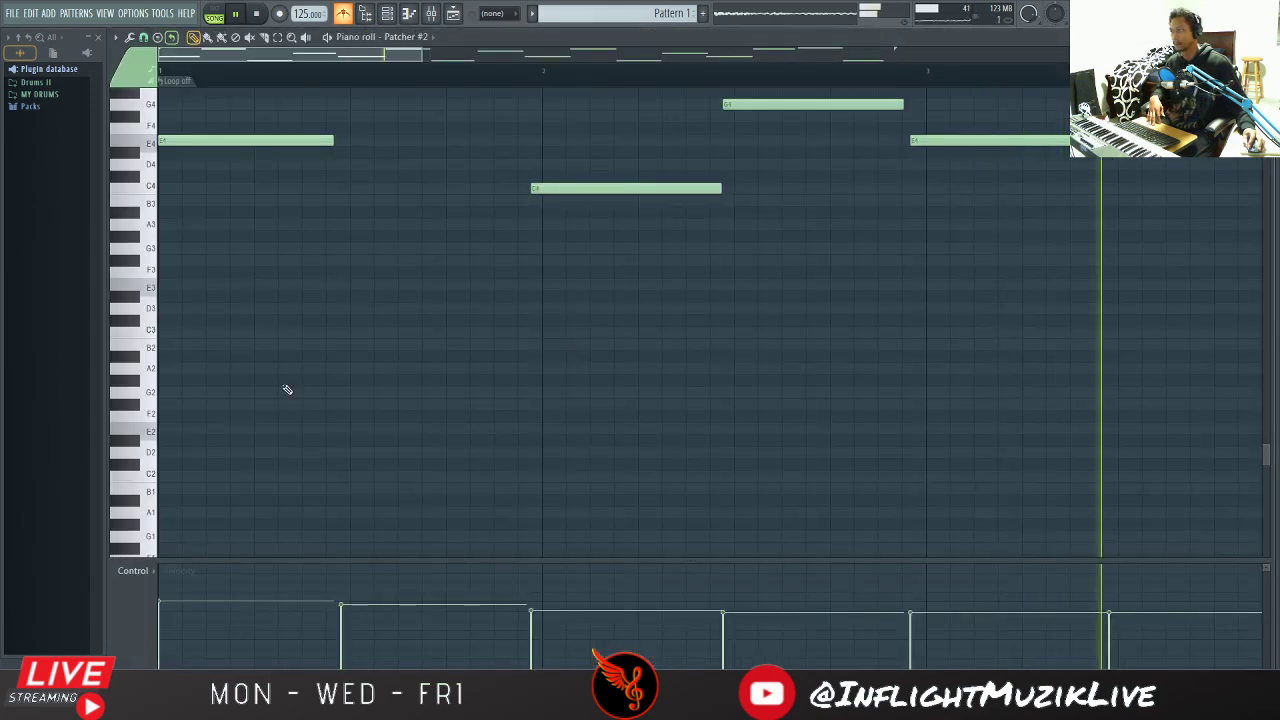
{"action": "key", "text": "ctrl+a"}
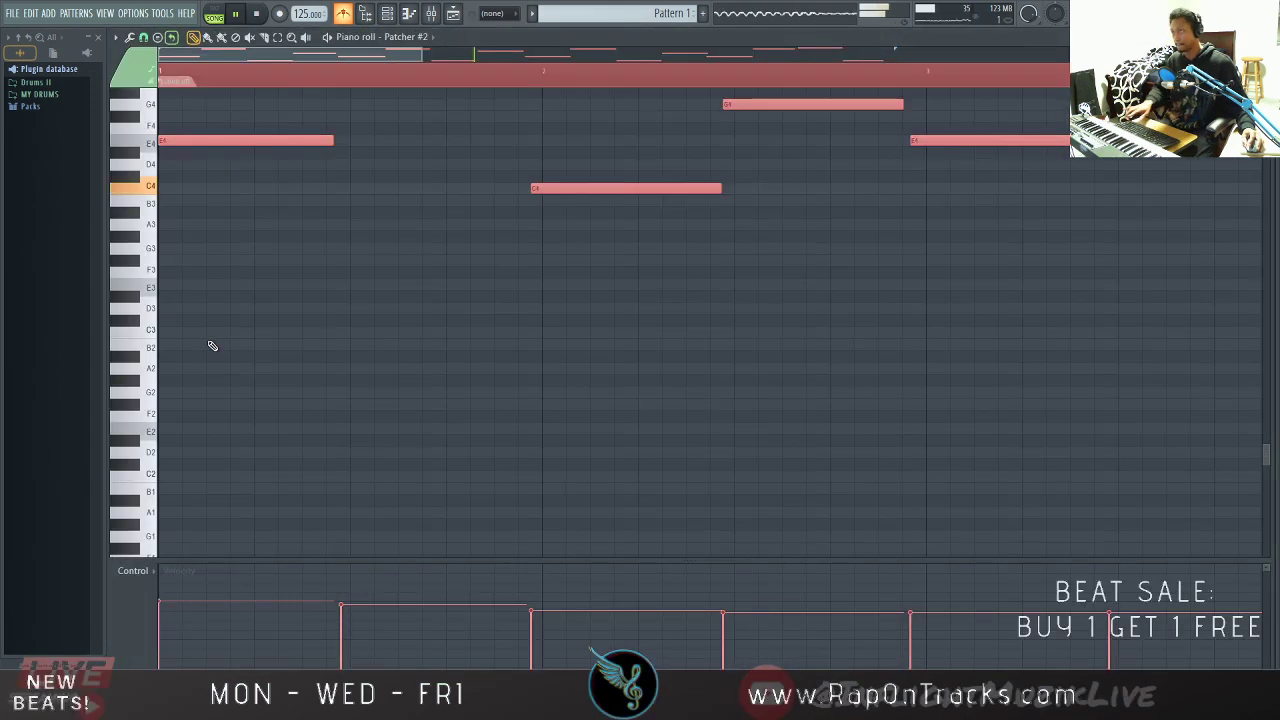
{"action": "scroll", "coordinate": [437, 289], "scroll_direction": "up", "scroll_amount": 5}
{"action": "left_click", "coordinate": [143, 37]}
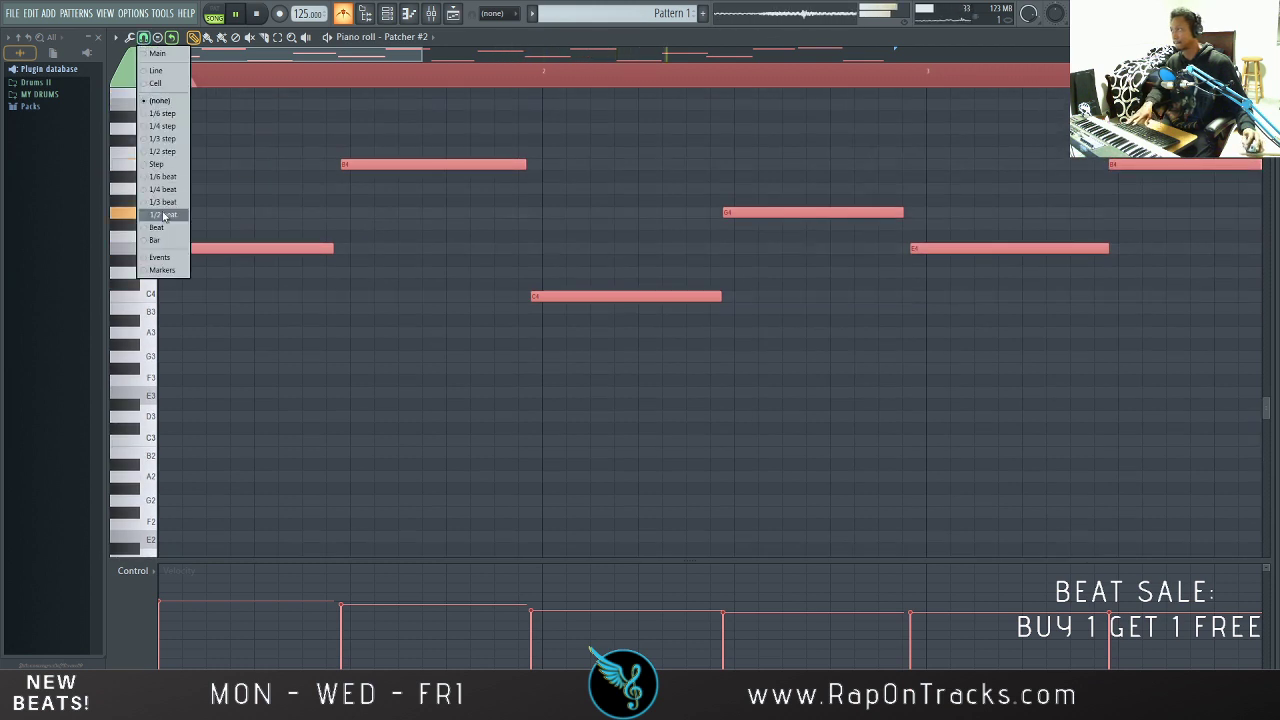
{"action": "left_click", "coordinate": [163, 214]}
{"action": "key", "text": "ctrl+q"}
{"action": "scroll", "coordinate": [665, 300], "scroll_direction": "up", "scroll_amount": 4}
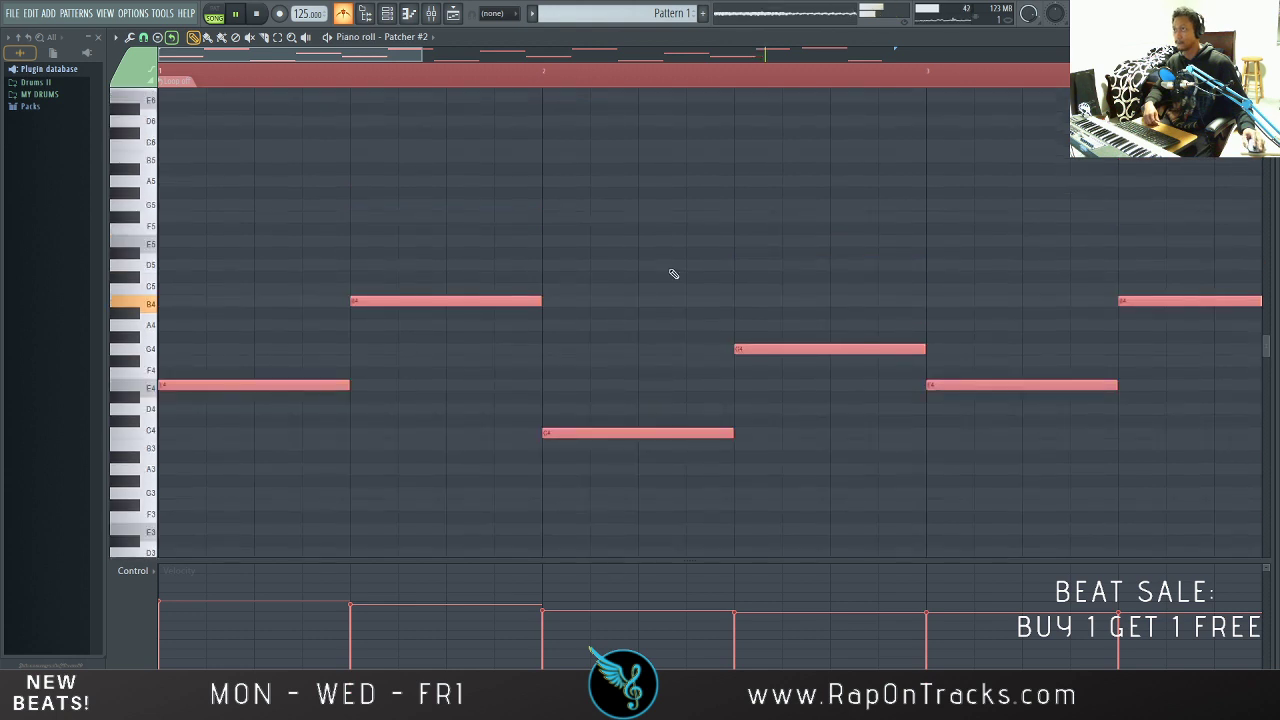
{"action": "scroll", "coordinate": [671, 263], "scroll_direction": "down", "scroll_amount": 3}
{"action": "scroll", "coordinate": [677, 268], "scroll_direction": "down", "scroll_amount": 1}
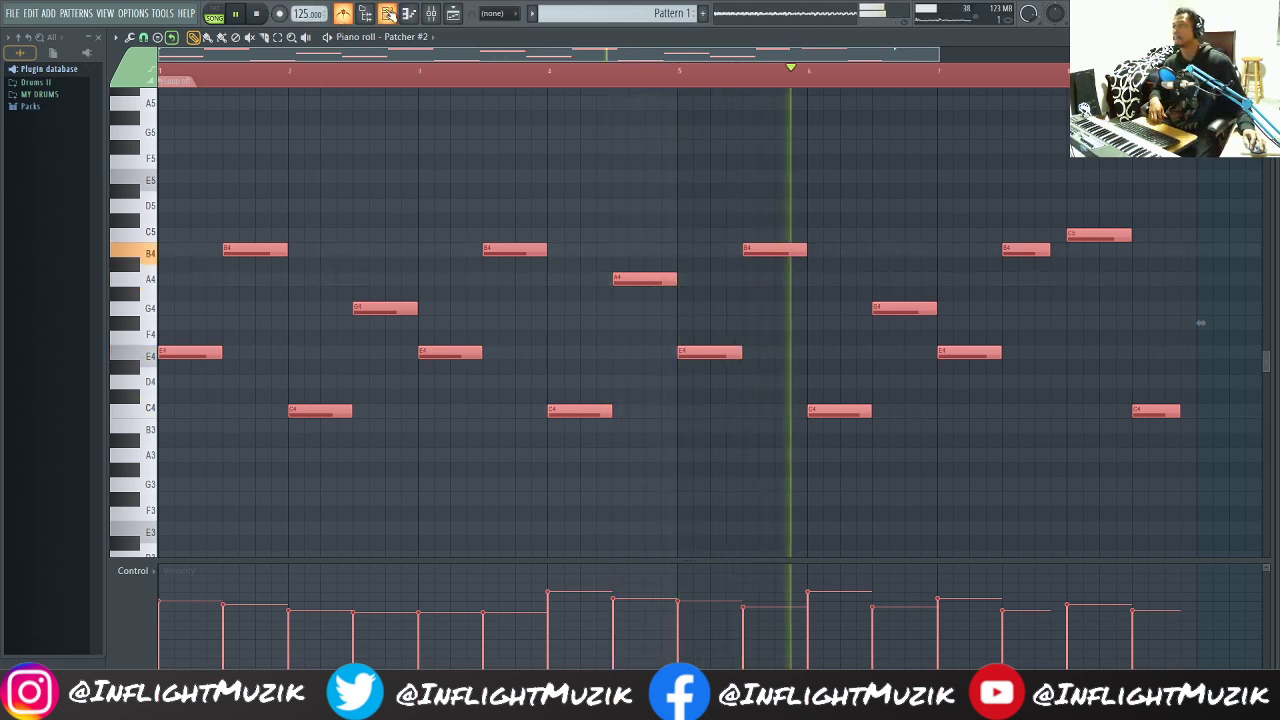
Step: Stop playback, load the recent project TLive 1.flp without saving the changes to YTLive1.flp, and close the Shaker and Tamba windows
{"action": "key", "text": "F6"}
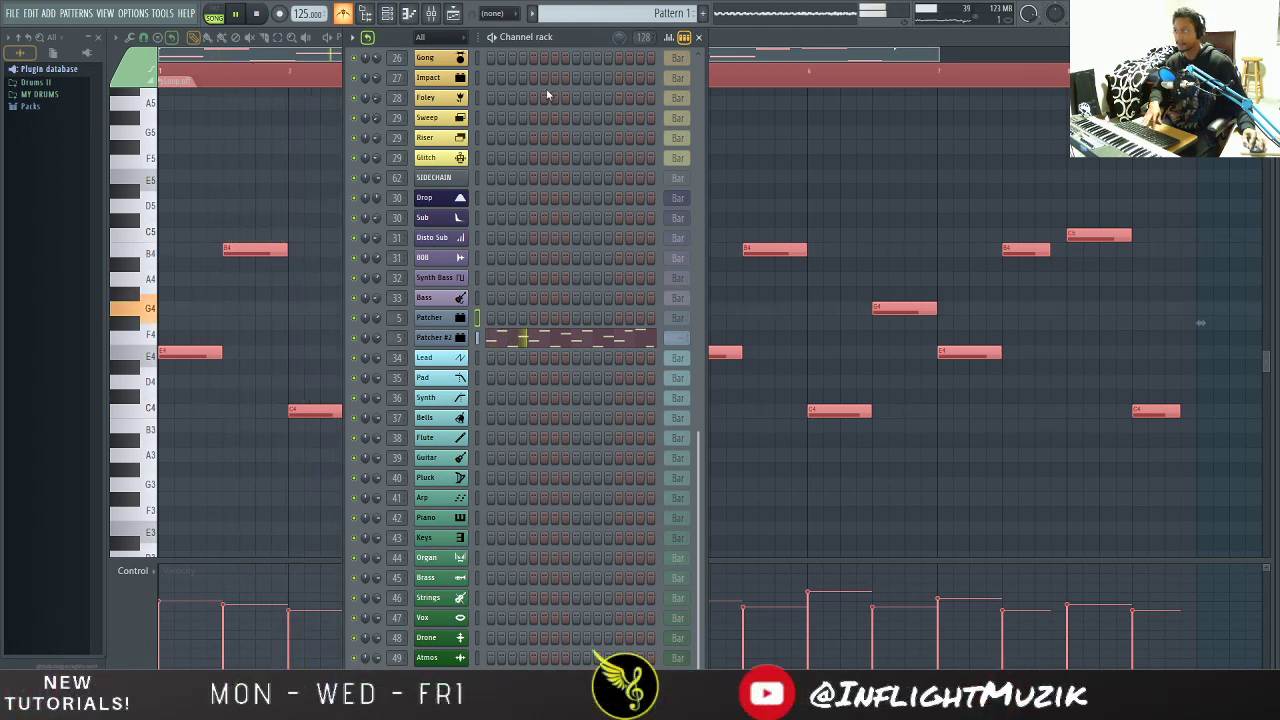
{"action": "left_click", "coordinate": [263, 15]}
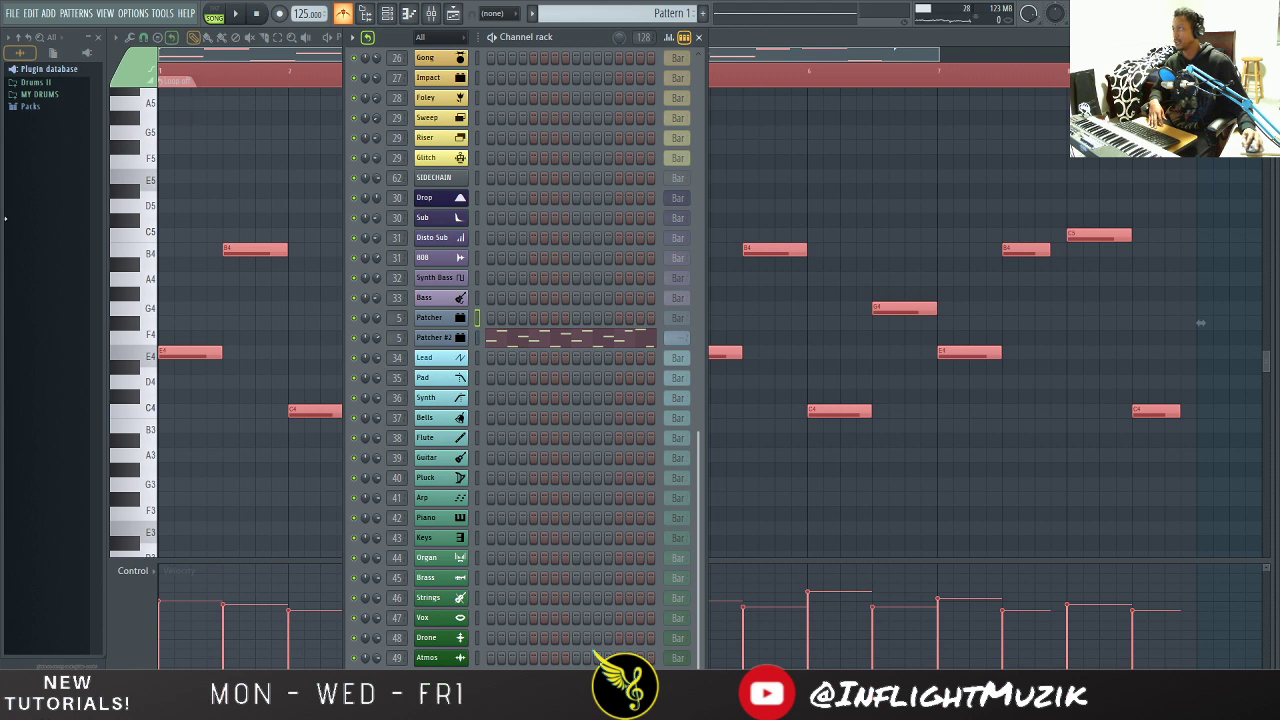
{"action": "left_click", "coordinate": [13, 13]}
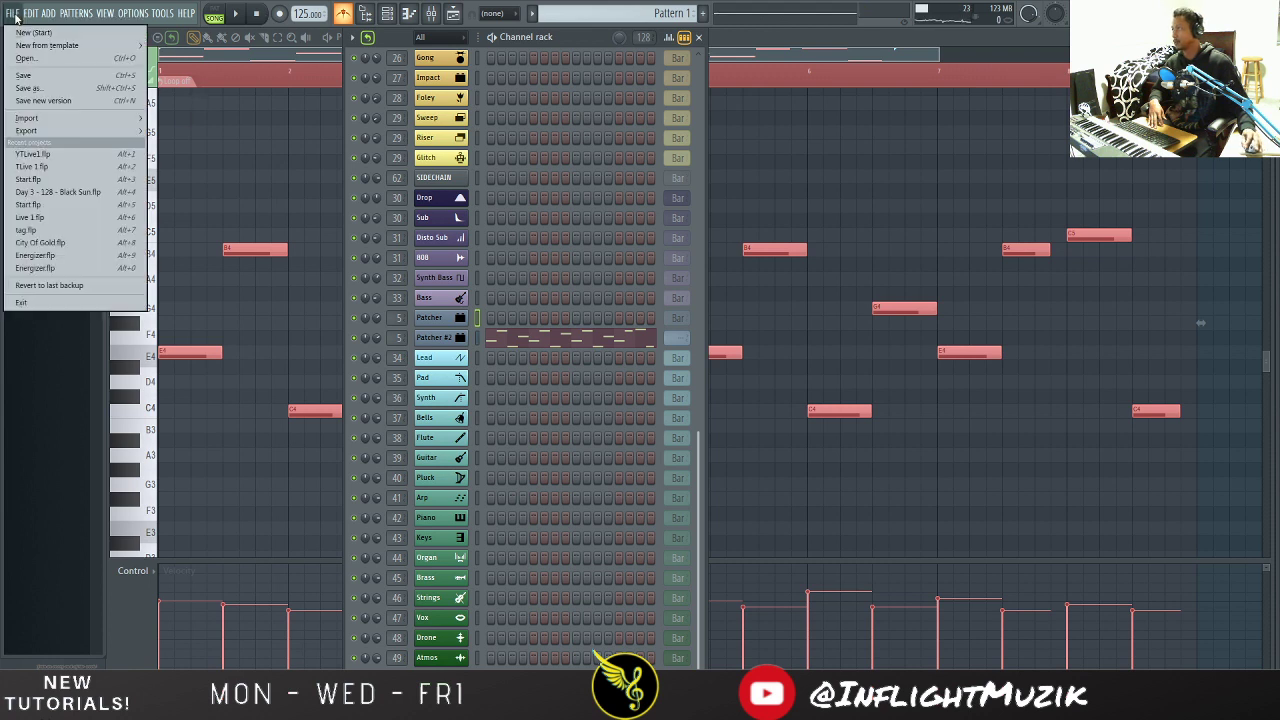
{"action": "left_click", "coordinate": [63, 169]}
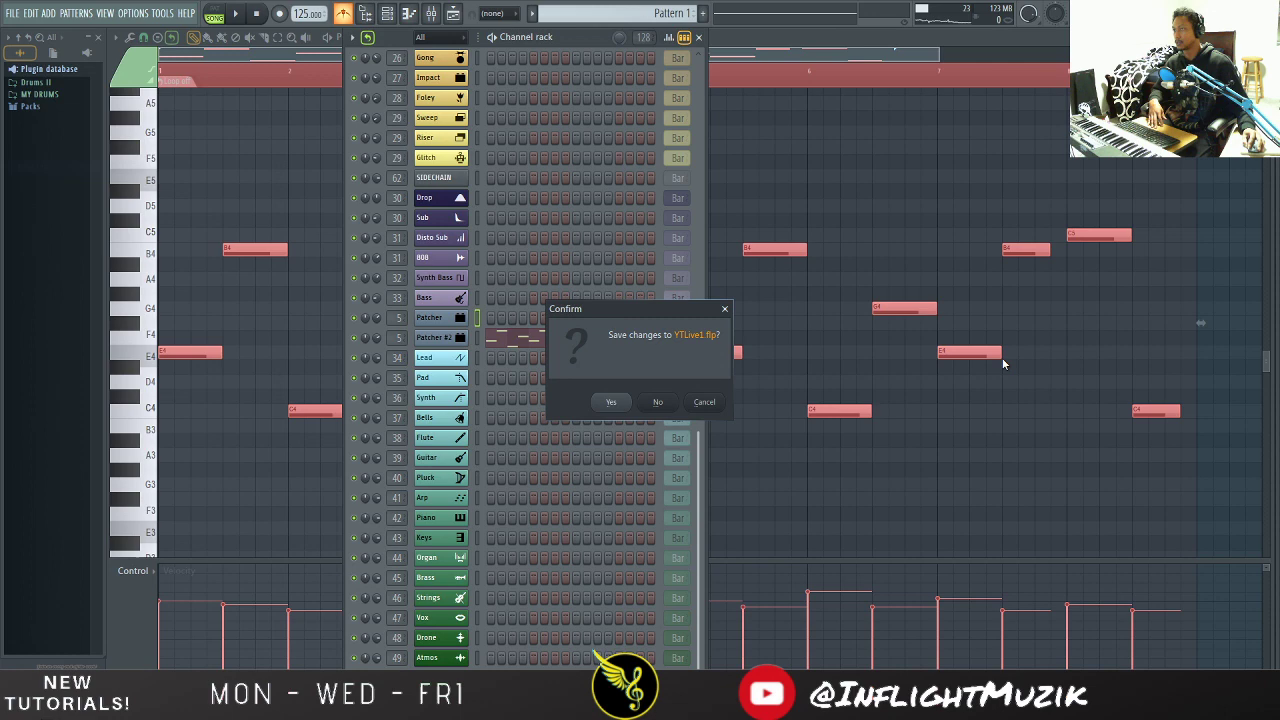
{"action": "left_click", "coordinate": [657, 405]}
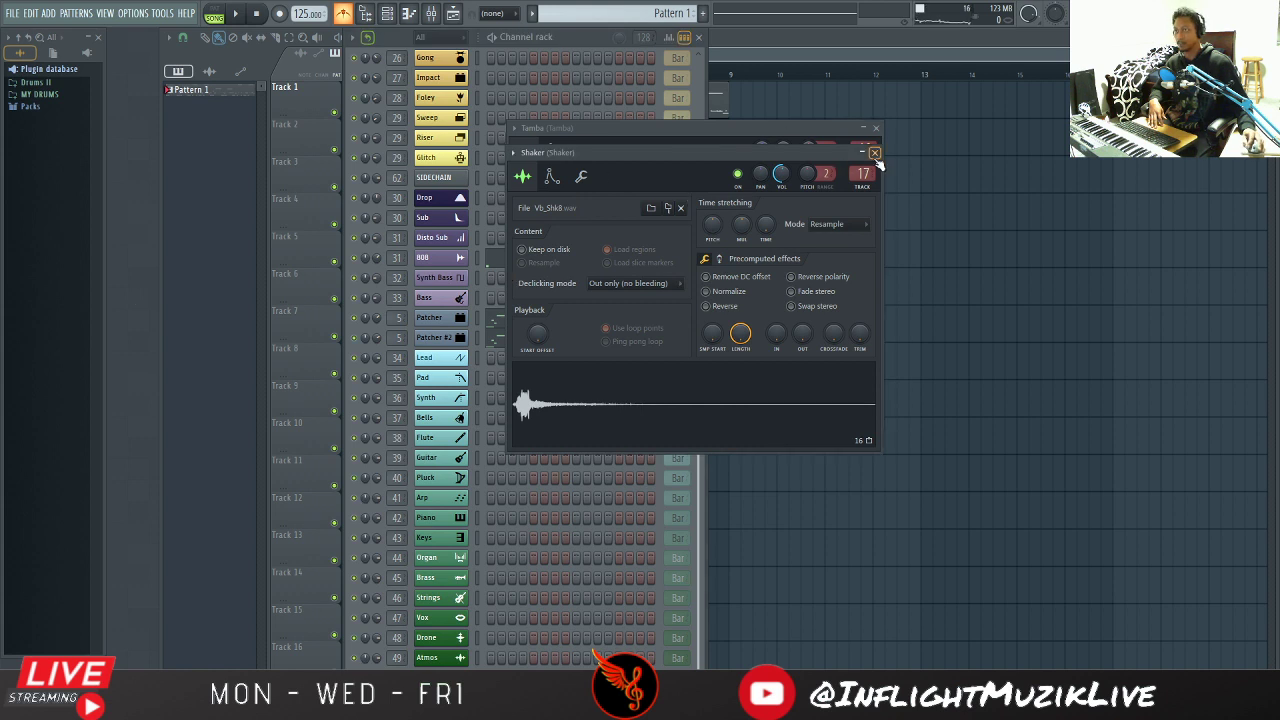
{"action": "left_click", "coordinate": [876, 154]}
{"action": "left_click", "coordinate": [876, 129]}
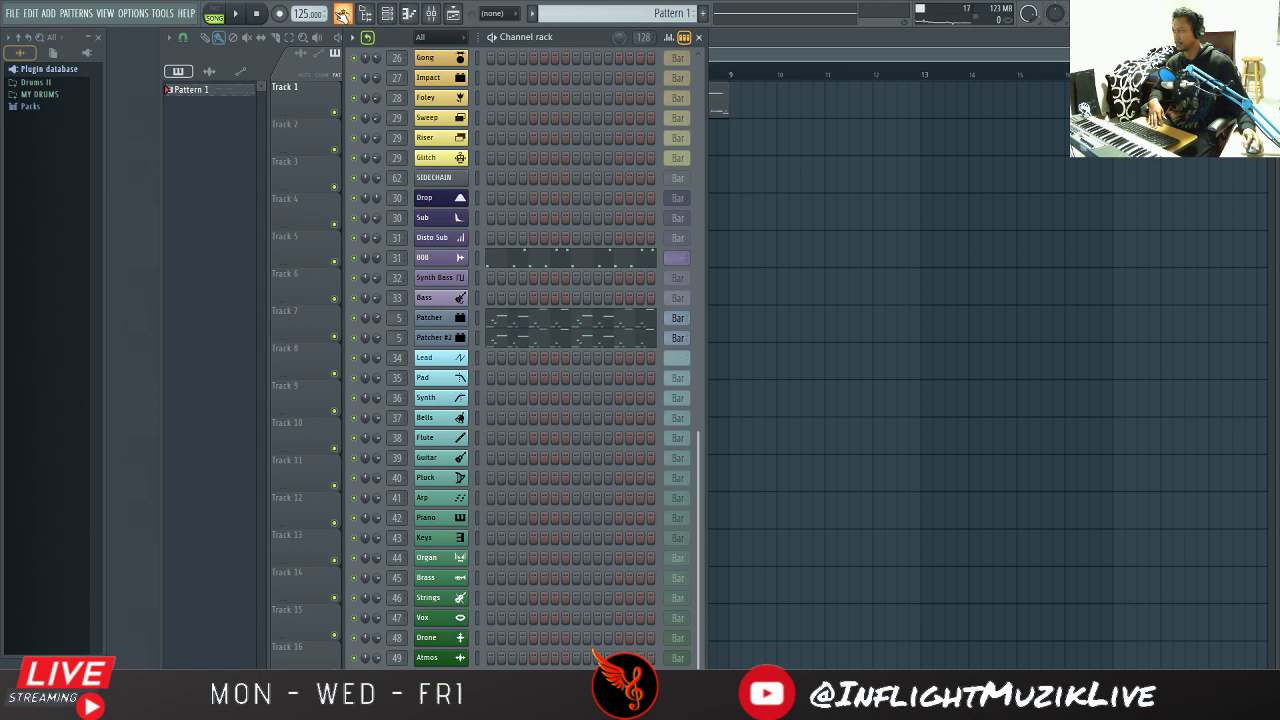
Step: Play back the loaded pattern and examine the 808 channel's sample and its second page of precomputed effects
{"action": "left_click", "coordinate": [236, 13]}
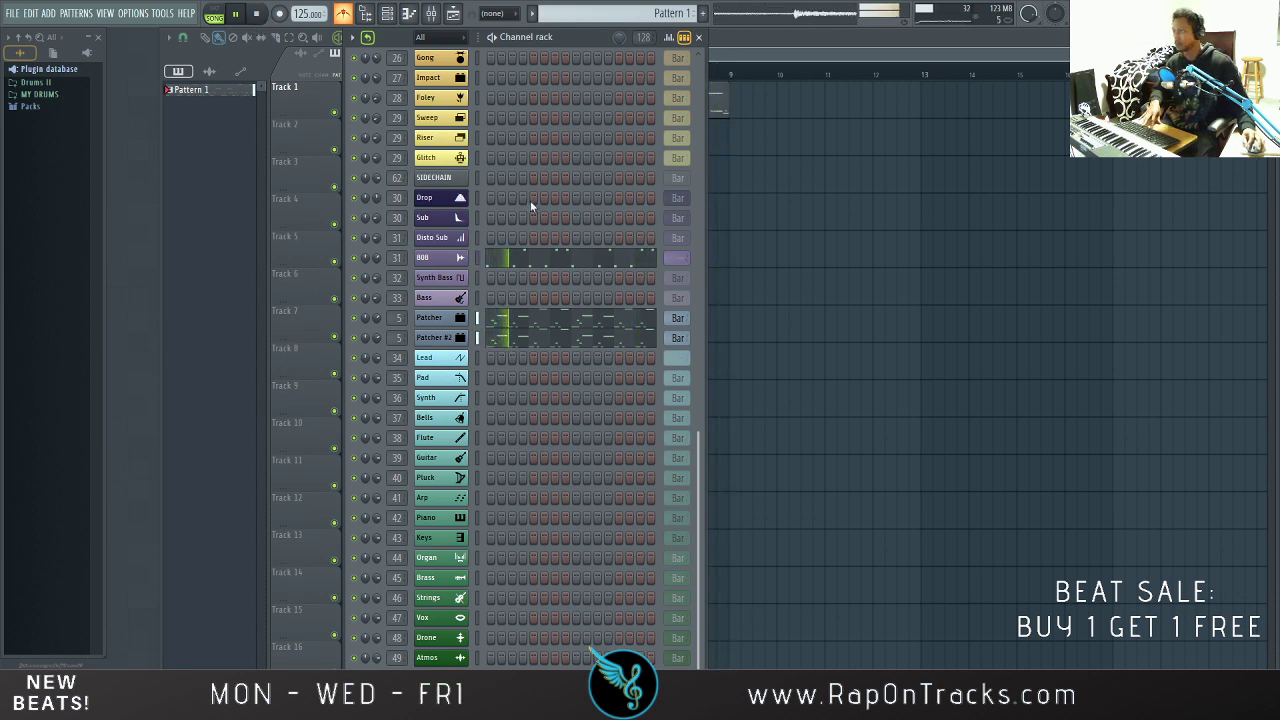
{"action": "key", "text": "space"}
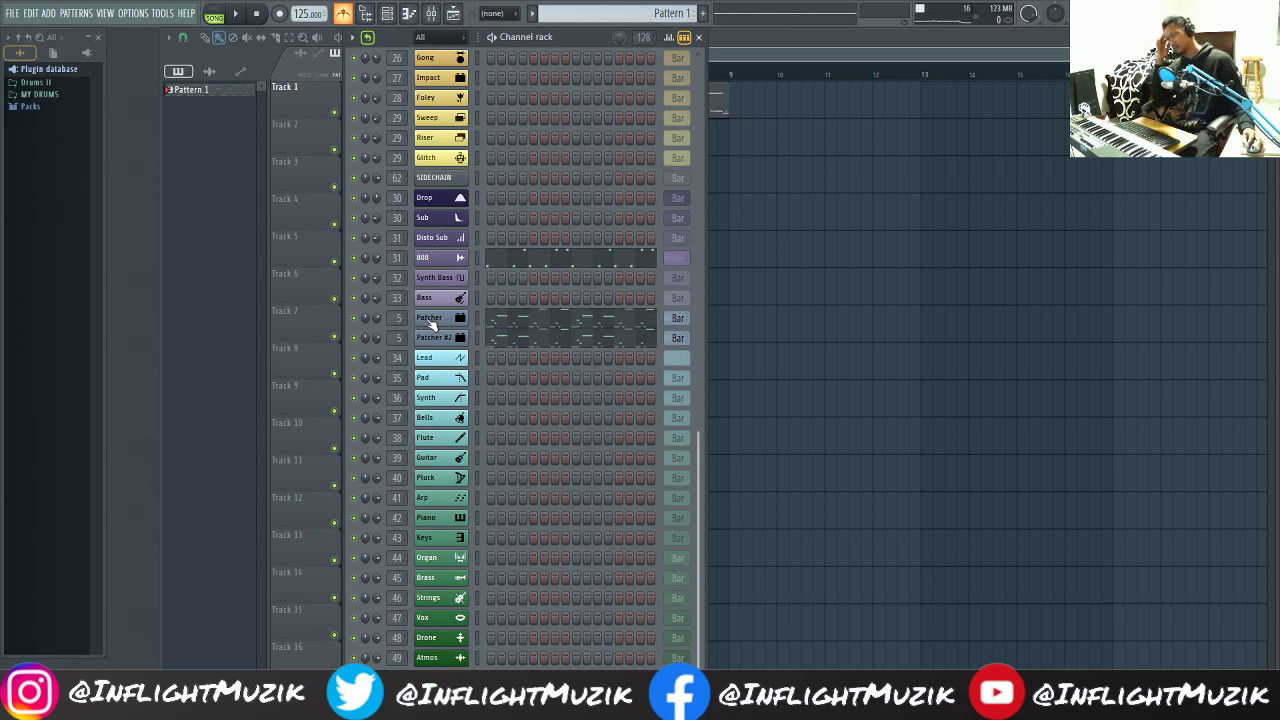
{"action": "left_click", "coordinate": [461, 262]}
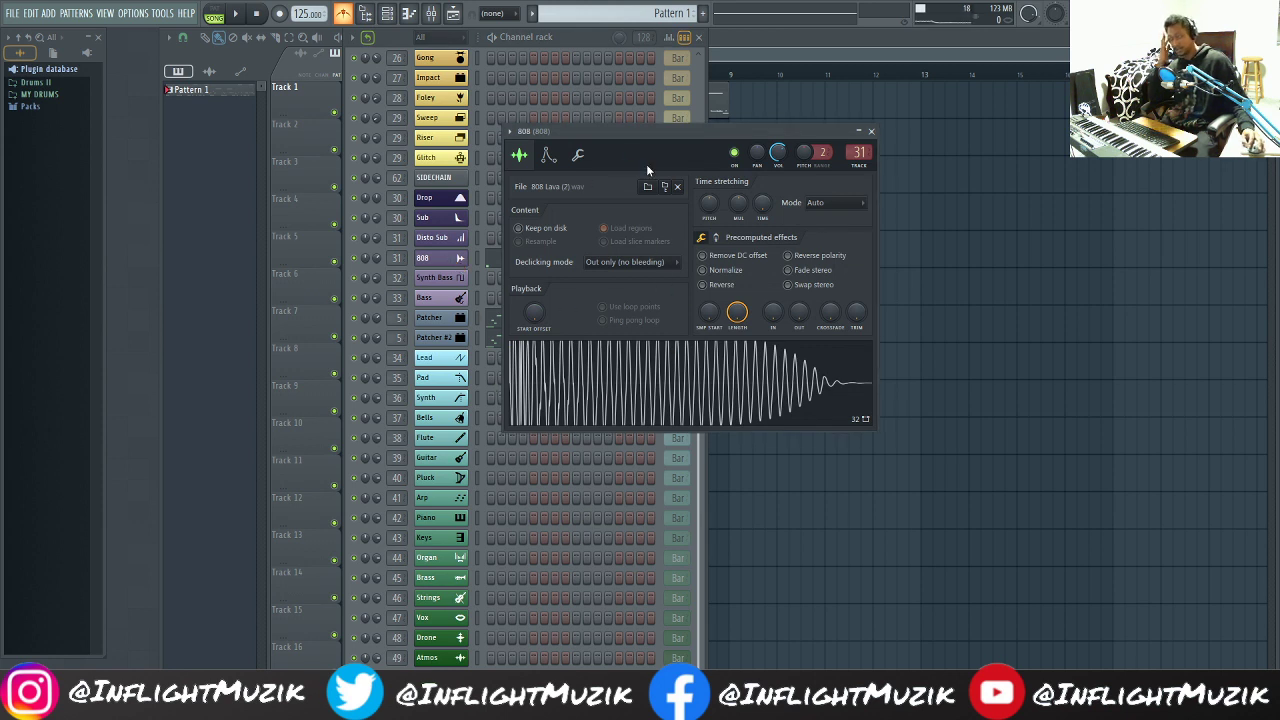
{"action": "left_click", "coordinate": [717, 238]}
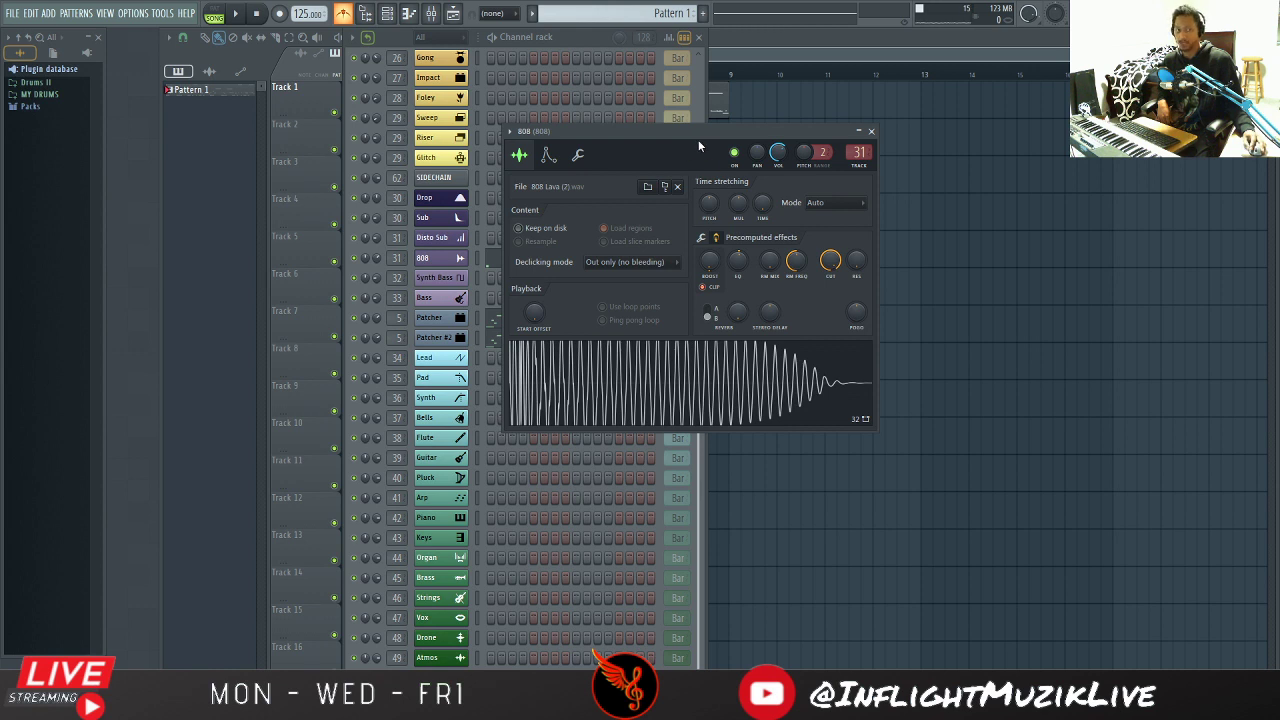
{"action": "mouse_move", "coordinate": [702, 135]}
{"action": "left_mouse_down"}
{"action": "mouse_move", "coordinate": [610, 138]}
{"action": "mouse_move", "coordinate": [708, 138]}
{"action": "left_mouse_up"}
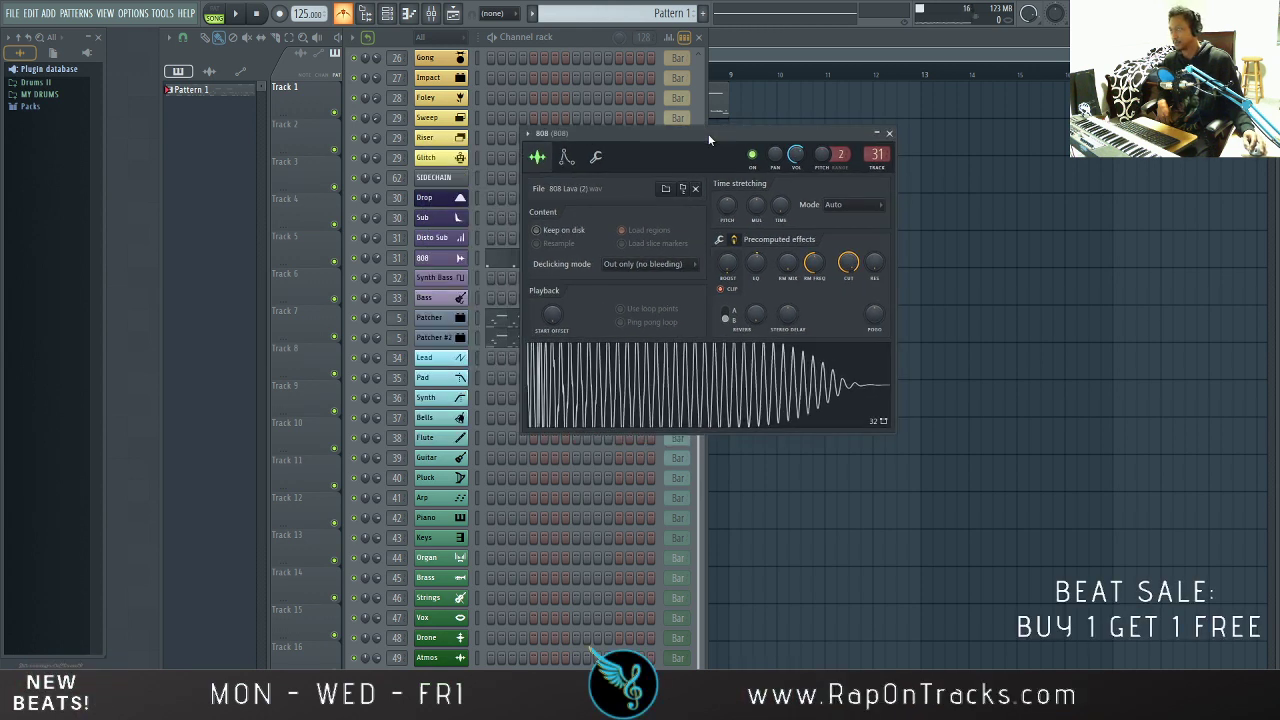
{"action": "left_click", "coordinate": [889, 134]}
{"action": "scroll", "coordinate": [545, 503], "scroll_direction": "up", "scroll_amount": 6}
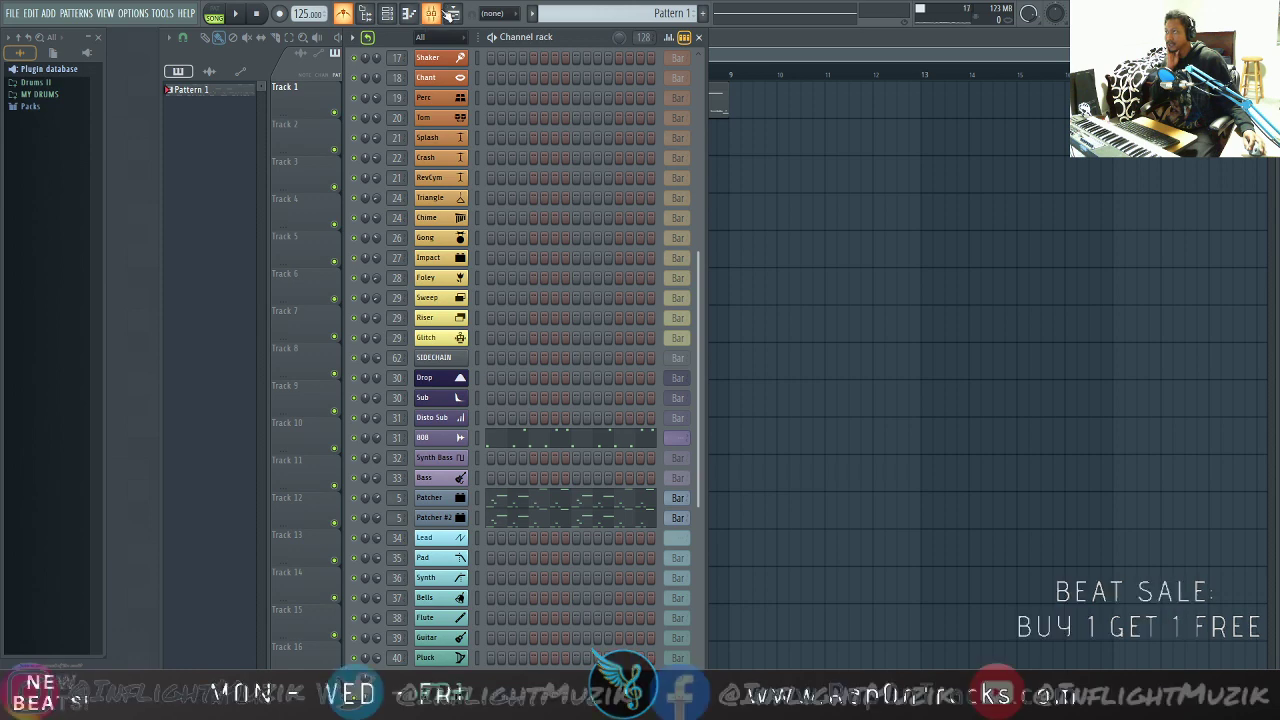
Step: Show the mixer, select the Instrument Bus track, and bring the channel rack back in front
{"action": "left_click", "coordinate": [432, 12]}
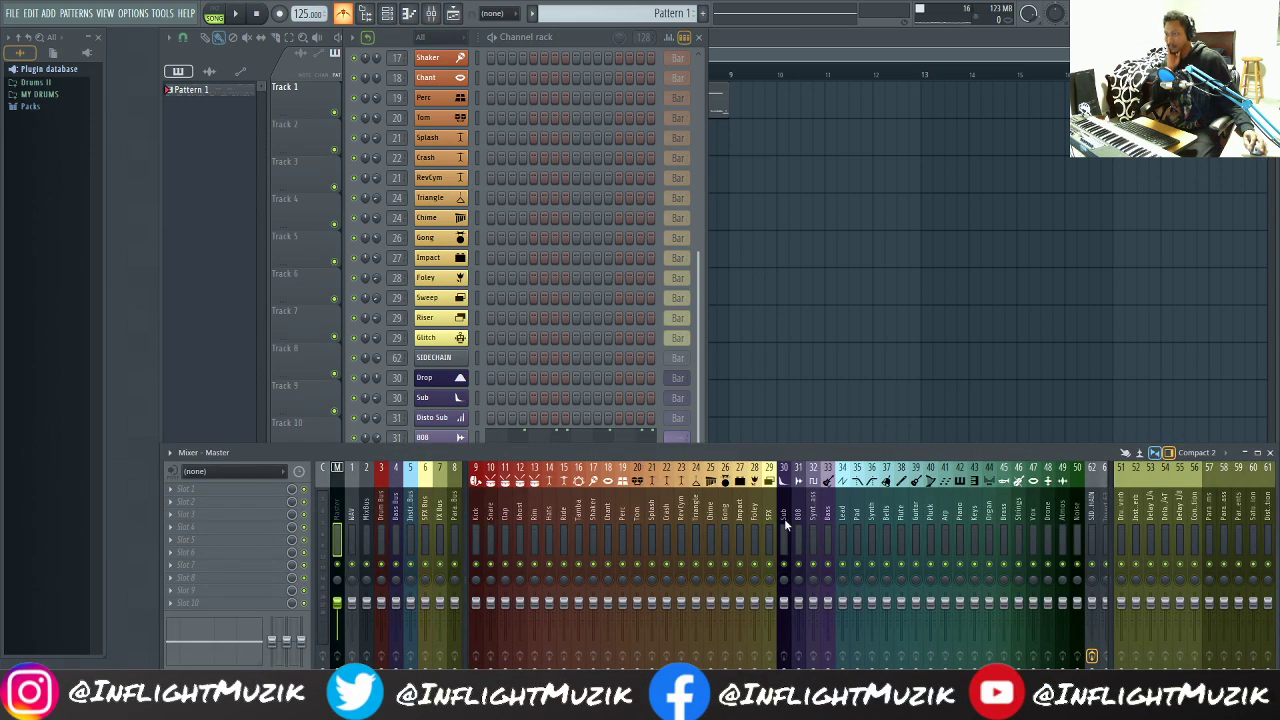
{"action": "left_click", "coordinate": [409, 508]}
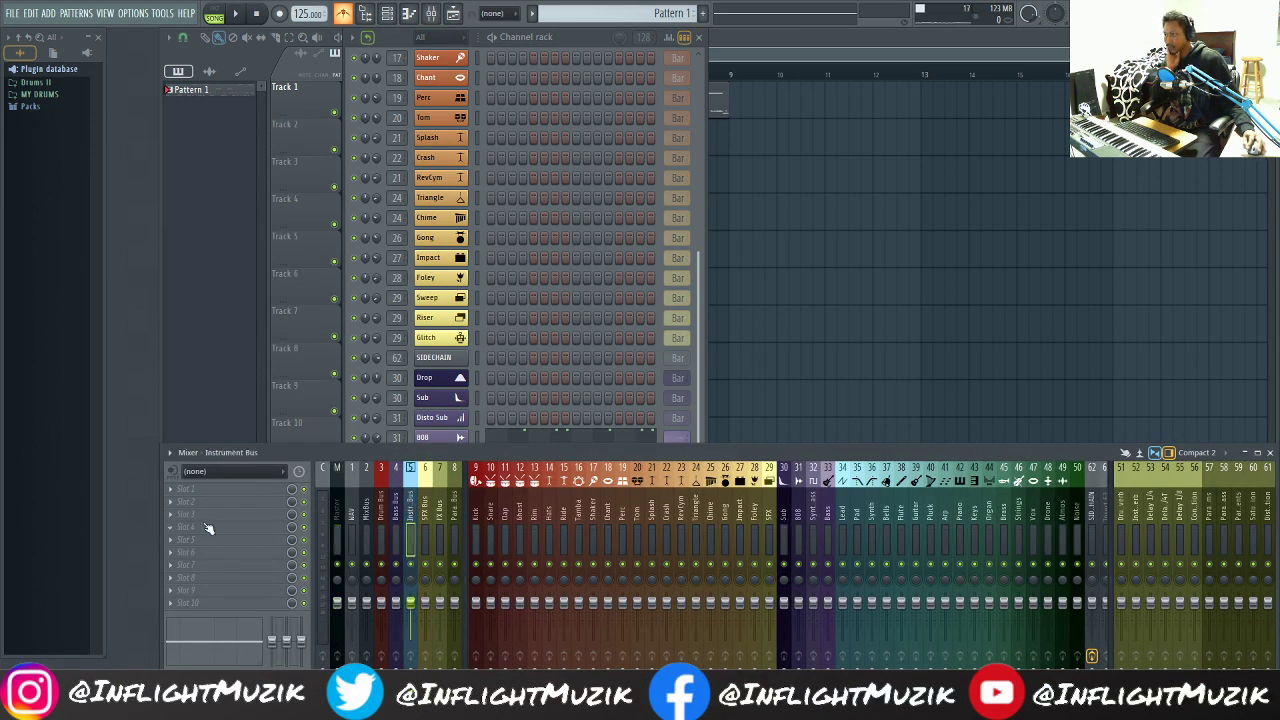
{"action": "left_click", "coordinate": [571, 42]}
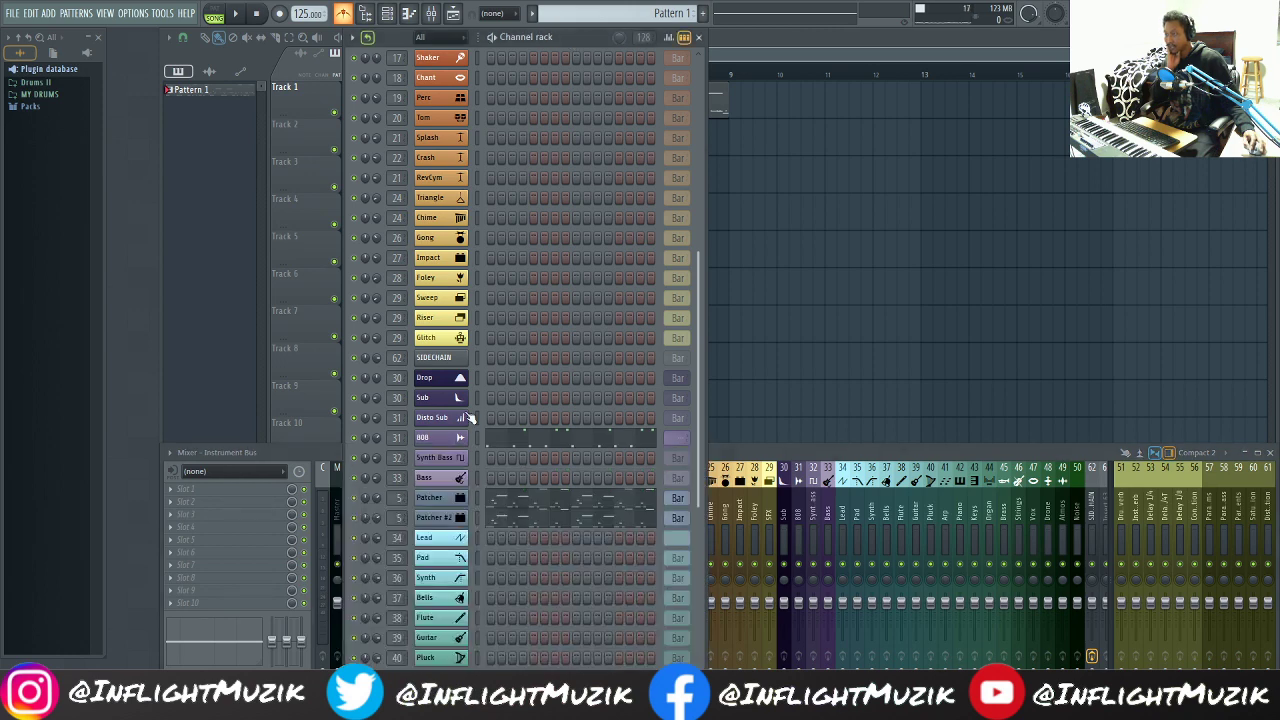
Step: Copy the Patcher #2 plugin preset with its Tone2 FireBird synth onto the Arp channel and close the Arp window
{"action": "left_click", "coordinate": [457, 518]}
{"action": "left_click", "coordinate": [457, 518]}
{"action": "left_click", "coordinate": [457, 518]}
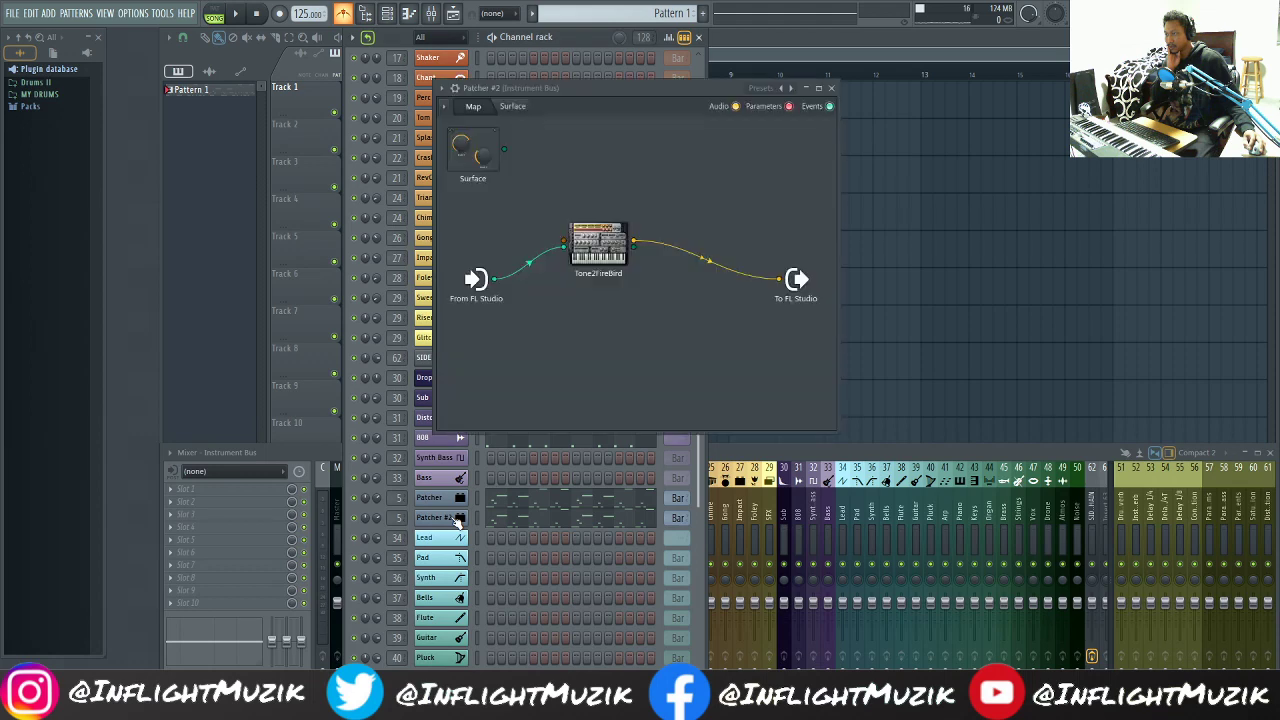
{"action": "scroll", "coordinate": [540, 600], "scroll_direction": "down", "scroll_amount": 3}
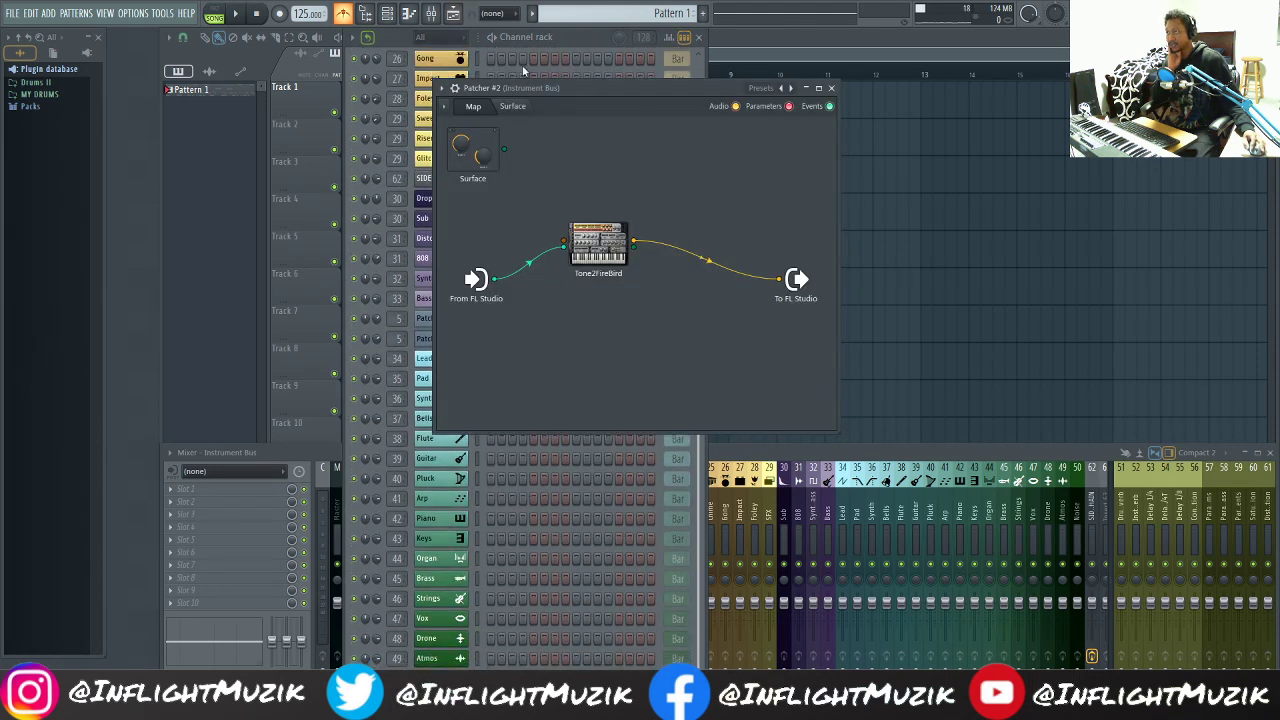
{"action": "left_click_drag", "start_coordinate": [450, 90], "coordinate": [557, 87]}
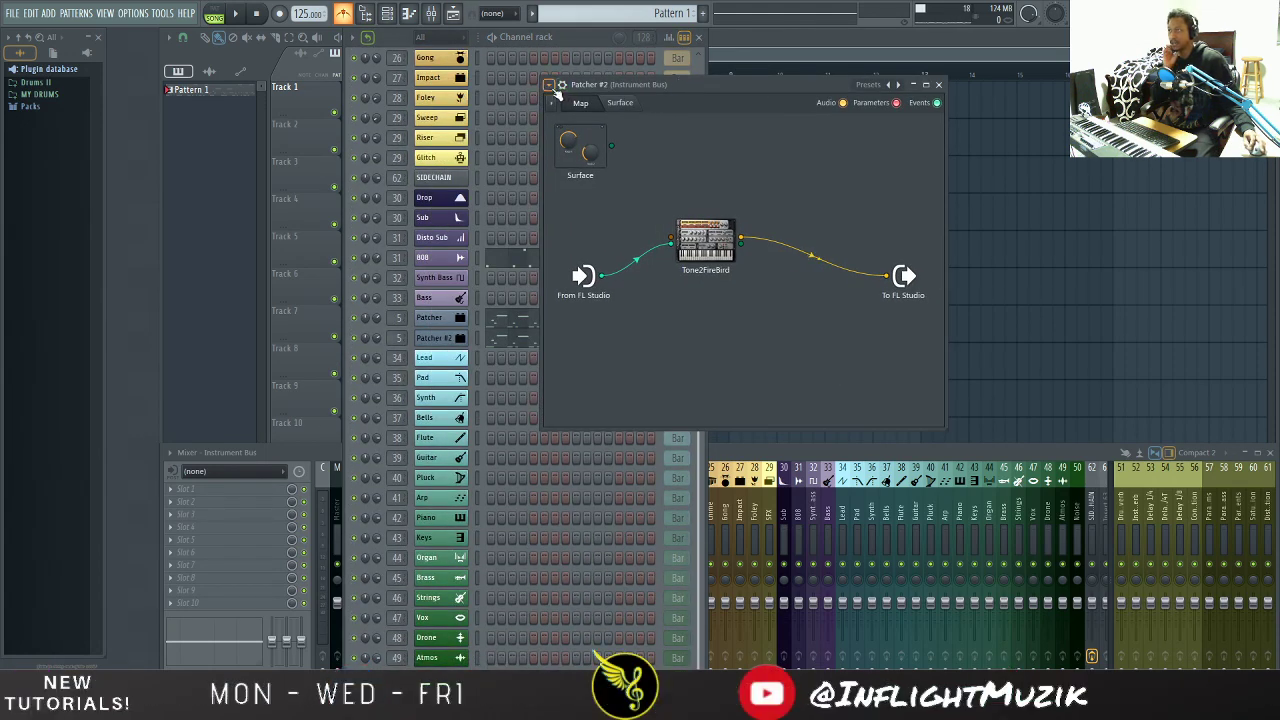
{"action": "left_click", "coordinate": [551, 87]}
{"action": "left_click_drag", "start_coordinate": [594, 150], "coordinate": [428, 498]}
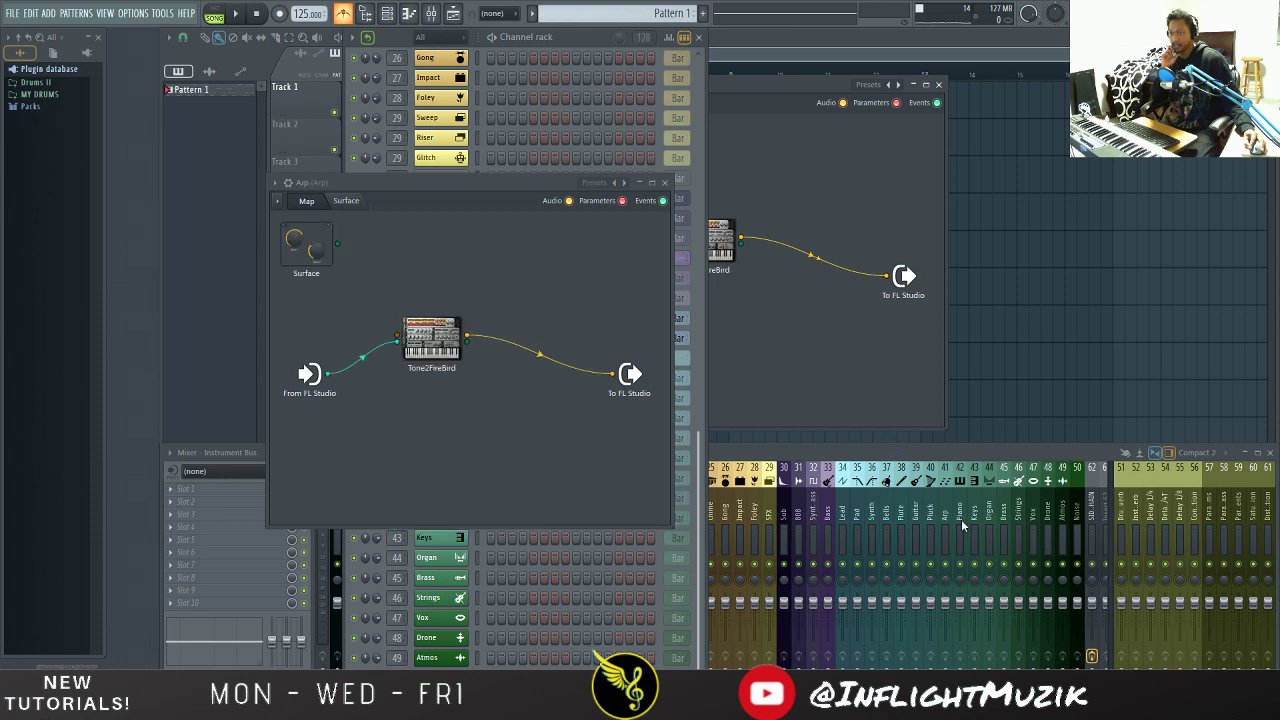
{"action": "left_click", "coordinate": [664, 183]}
Step: Copy the Patcher channel's preset with its Sytrus synth onto the Bells channel and close the Bells window
{"action": "left_click", "coordinate": [432, 319]}
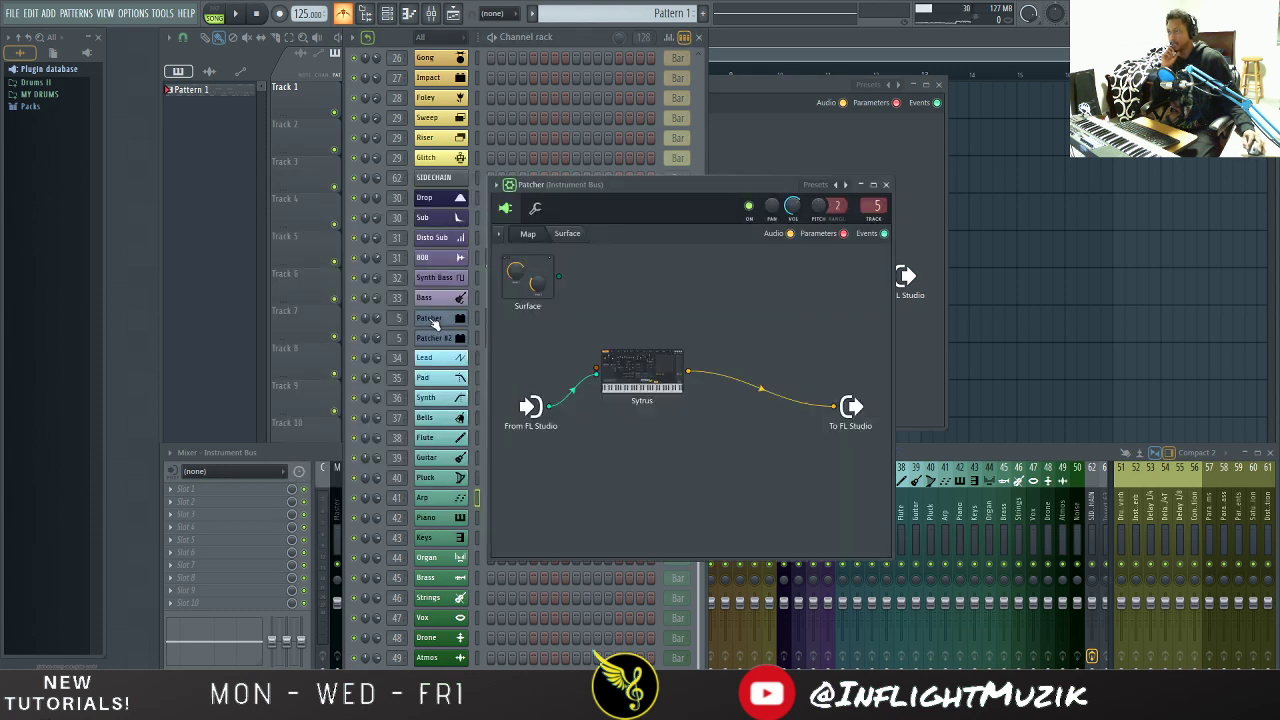
{"action": "left_click", "coordinate": [496, 186]}
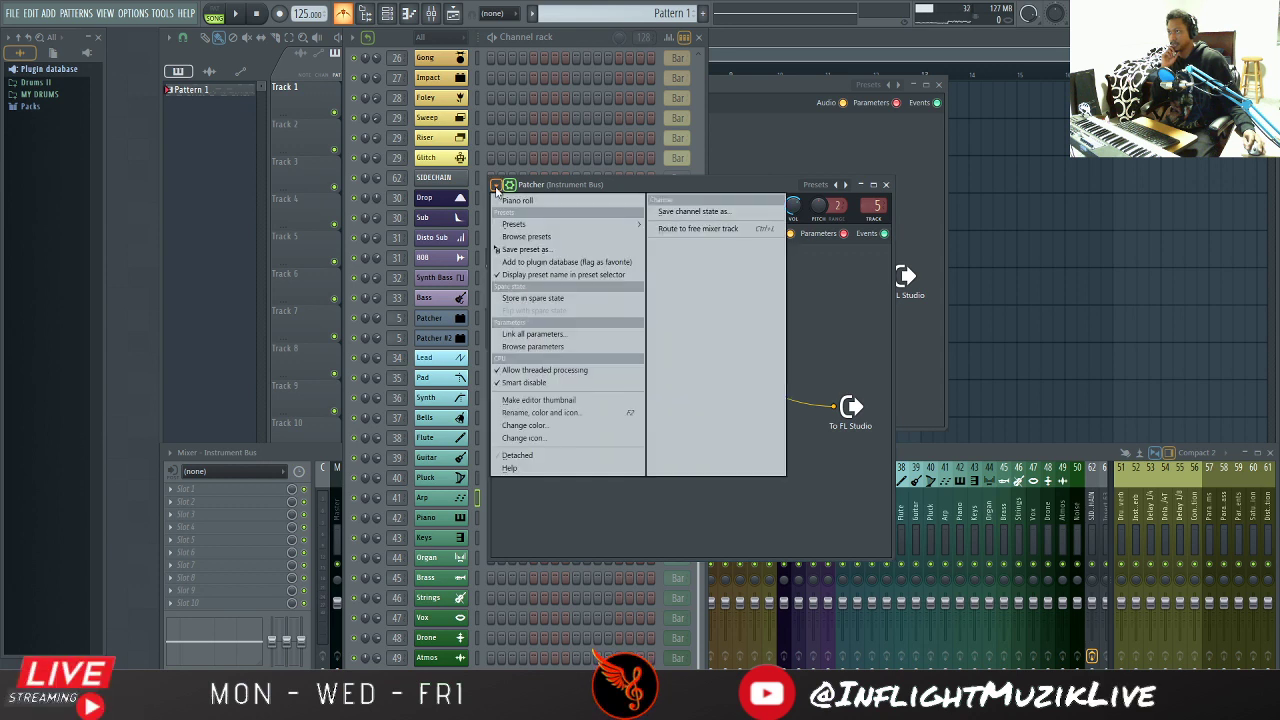
{"action": "left_click_drag", "start_coordinate": [526, 249], "coordinate": [435, 427]}
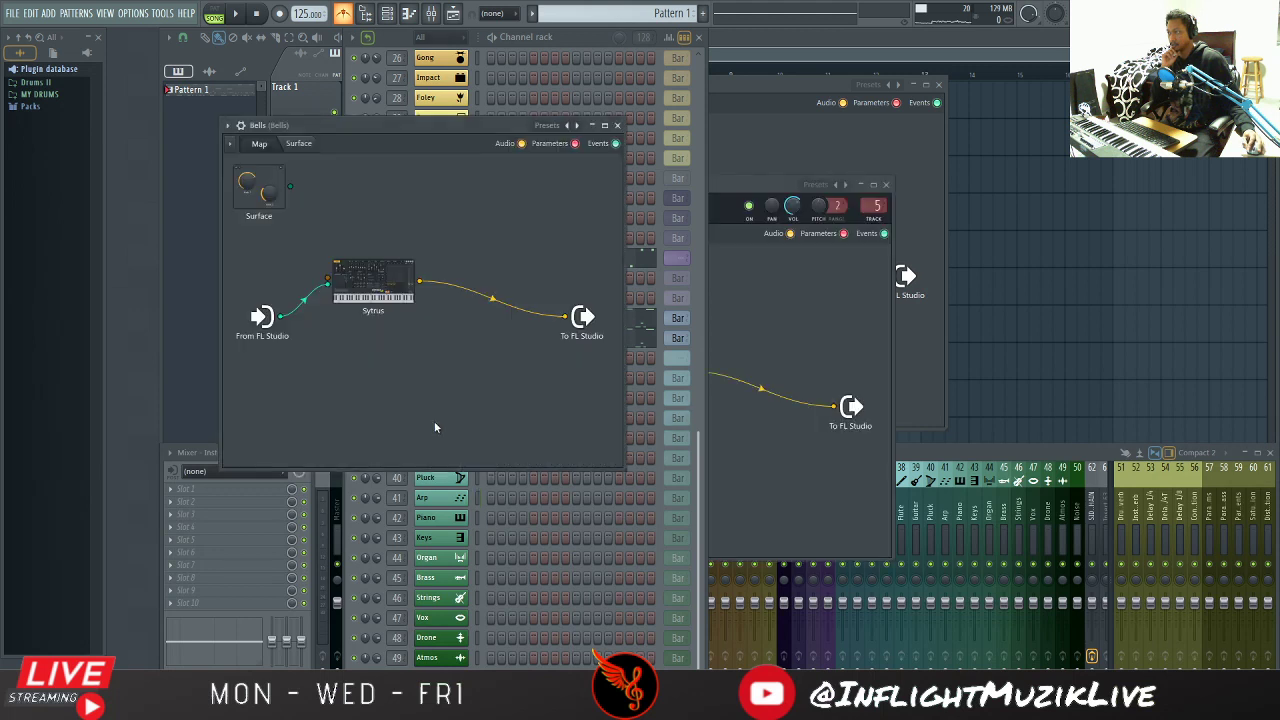
{"action": "left_click", "coordinate": [617, 125]}
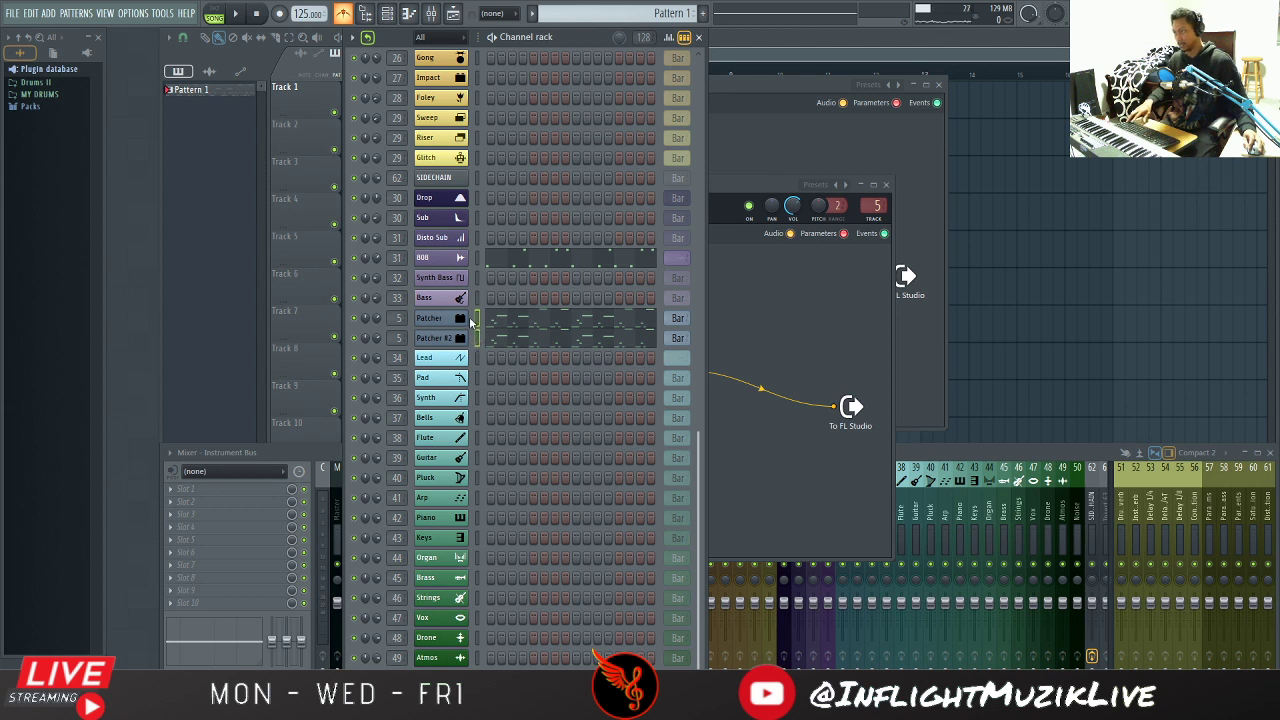
Step: Copy the Patcher channel's melody notes into both the Bells and Arp channels
{"action": "right_click", "coordinate": [479, 322]}
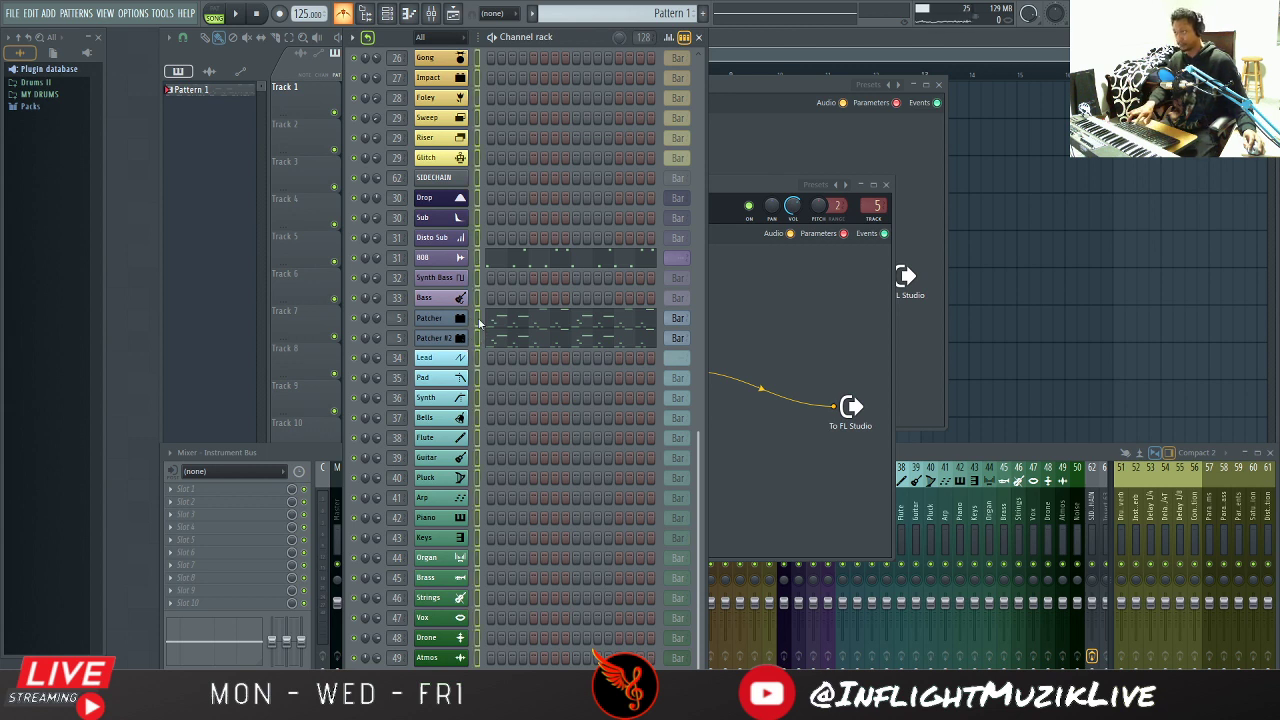
{"action": "left_click", "coordinate": [479, 322]}
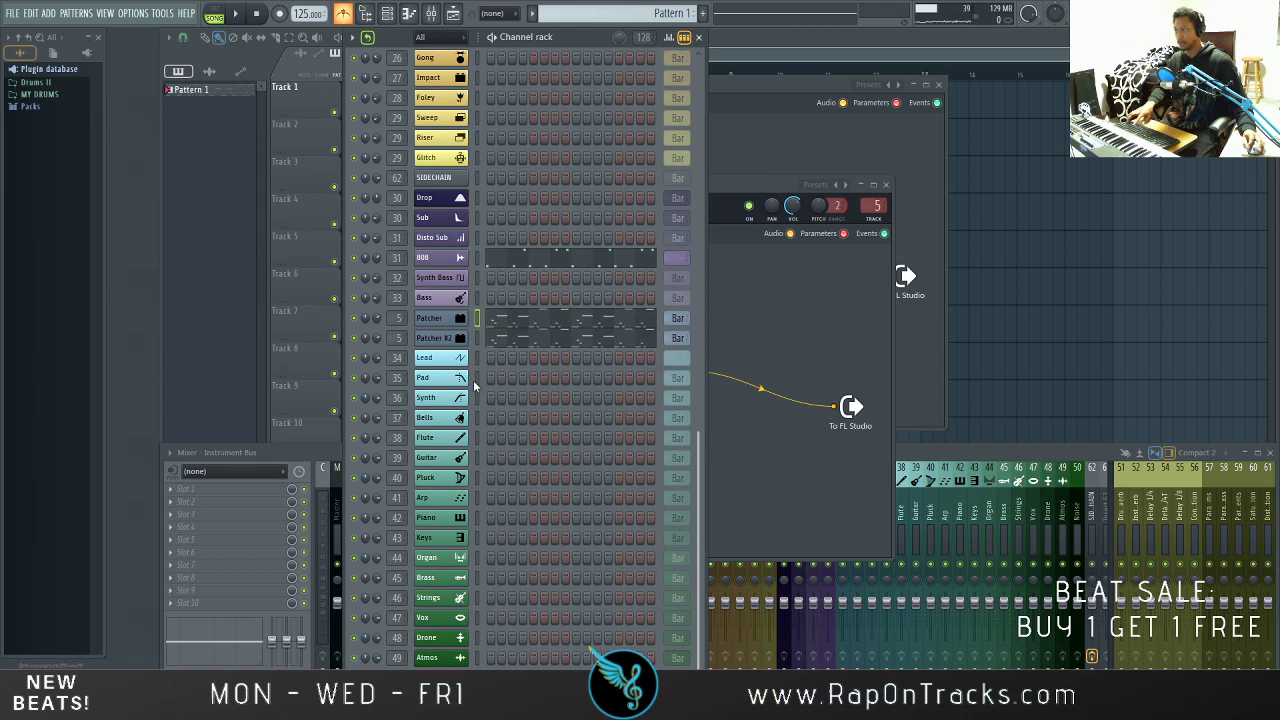
{"action": "left_click", "coordinate": [478, 418]}
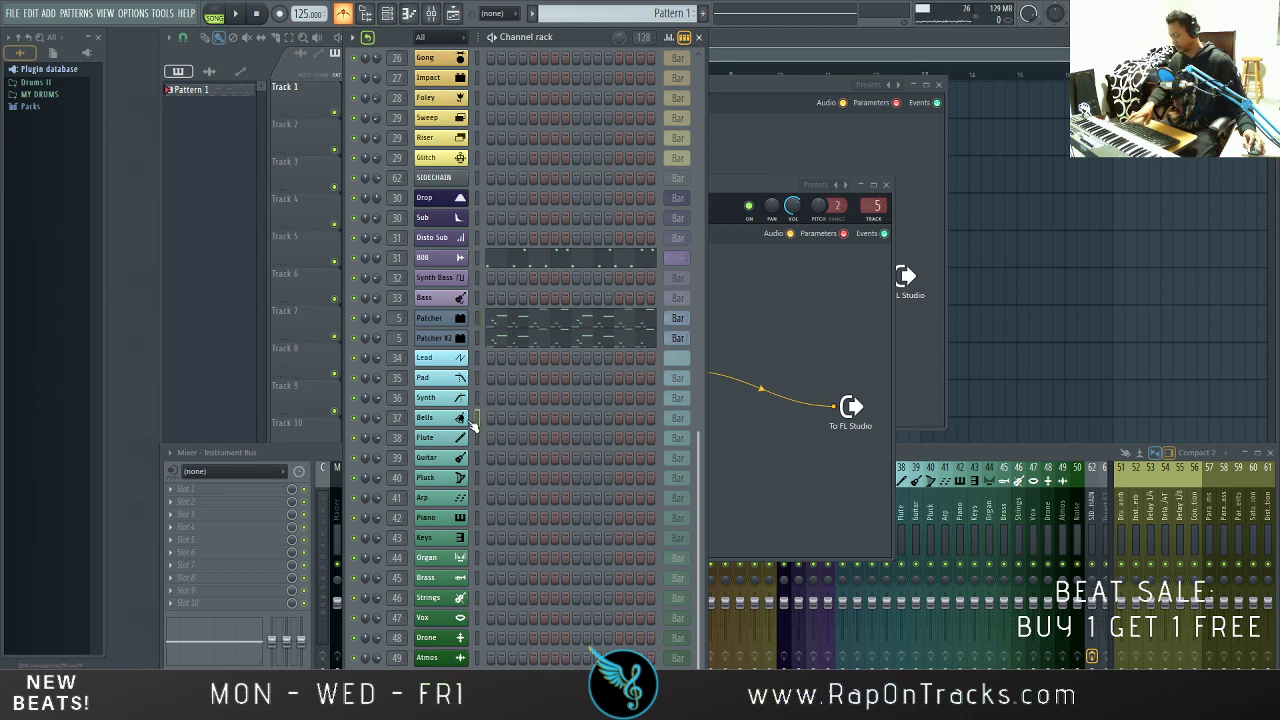
{"action": "key", "text": "ctrl+v"}
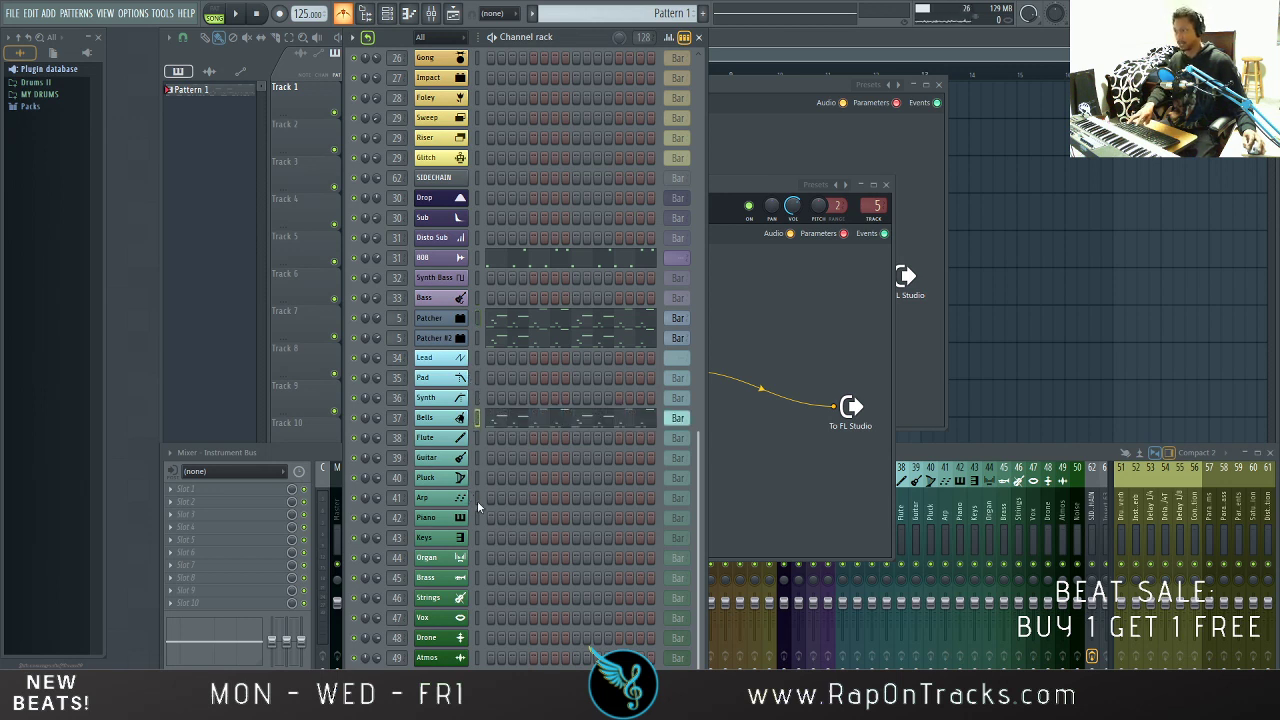
{"action": "left_click", "coordinate": [478, 502]}
{"action": "key", "text": "ctrl+v"}
Step: Cut the melody notes from the Patcher and Patcher #2 channels together
{"action": "right_click", "coordinate": [478, 320]}
{"action": "right_click", "coordinate": [477, 332]}
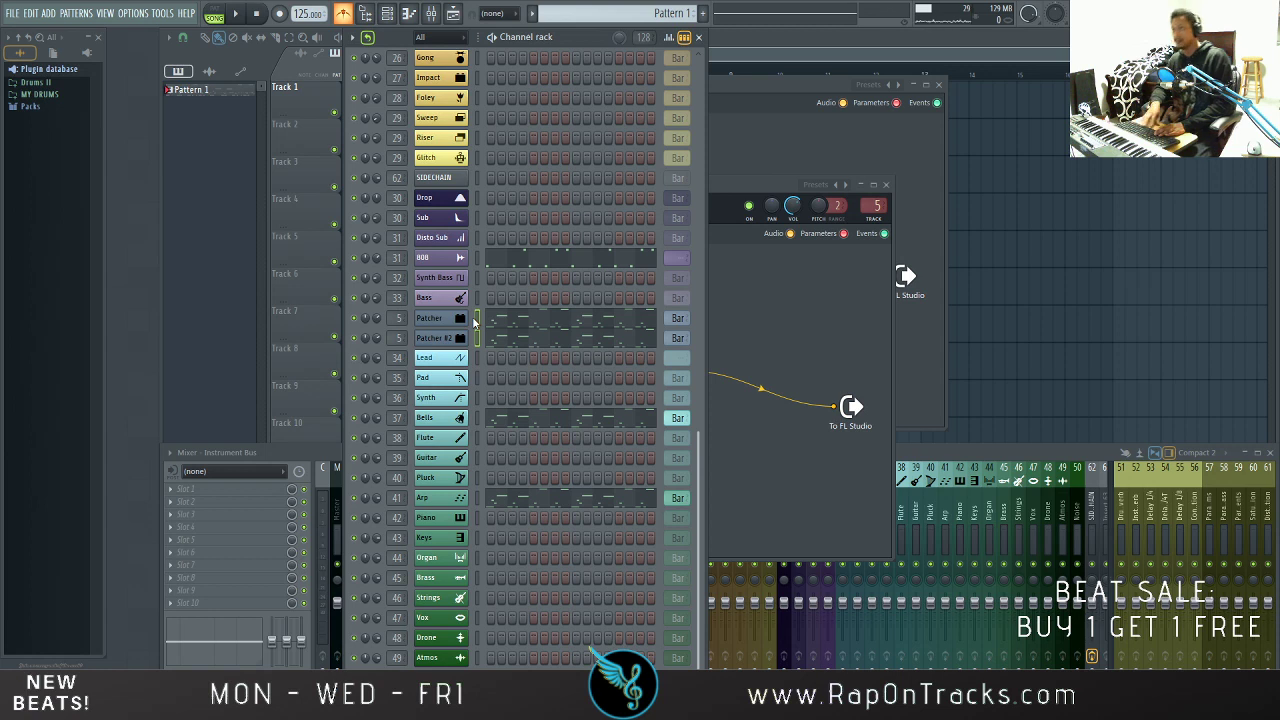
{"action": "key", "text": "ctrl+x"}
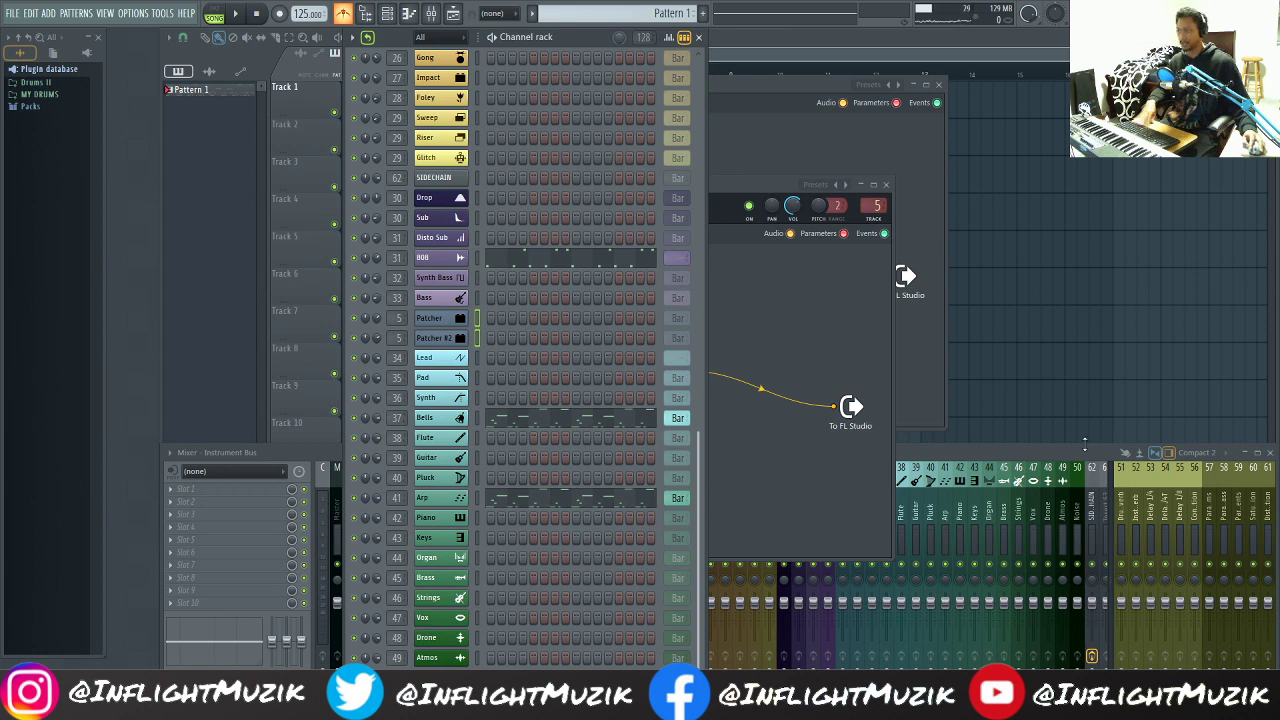
Step: Play the pattern to hear the Bells and Arp layers, check their mixer levels, and stop playback
{"action": "key", "text": "space"}
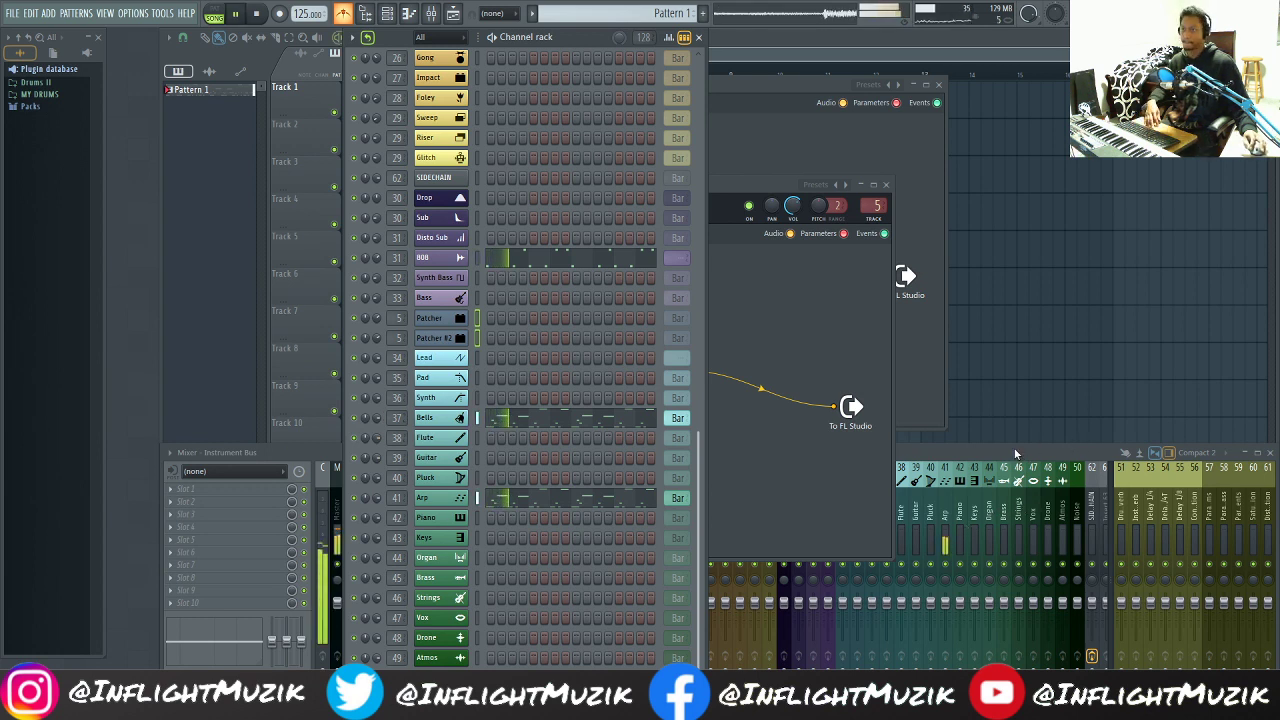
{"action": "left_click", "coordinate": [1016, 454]}
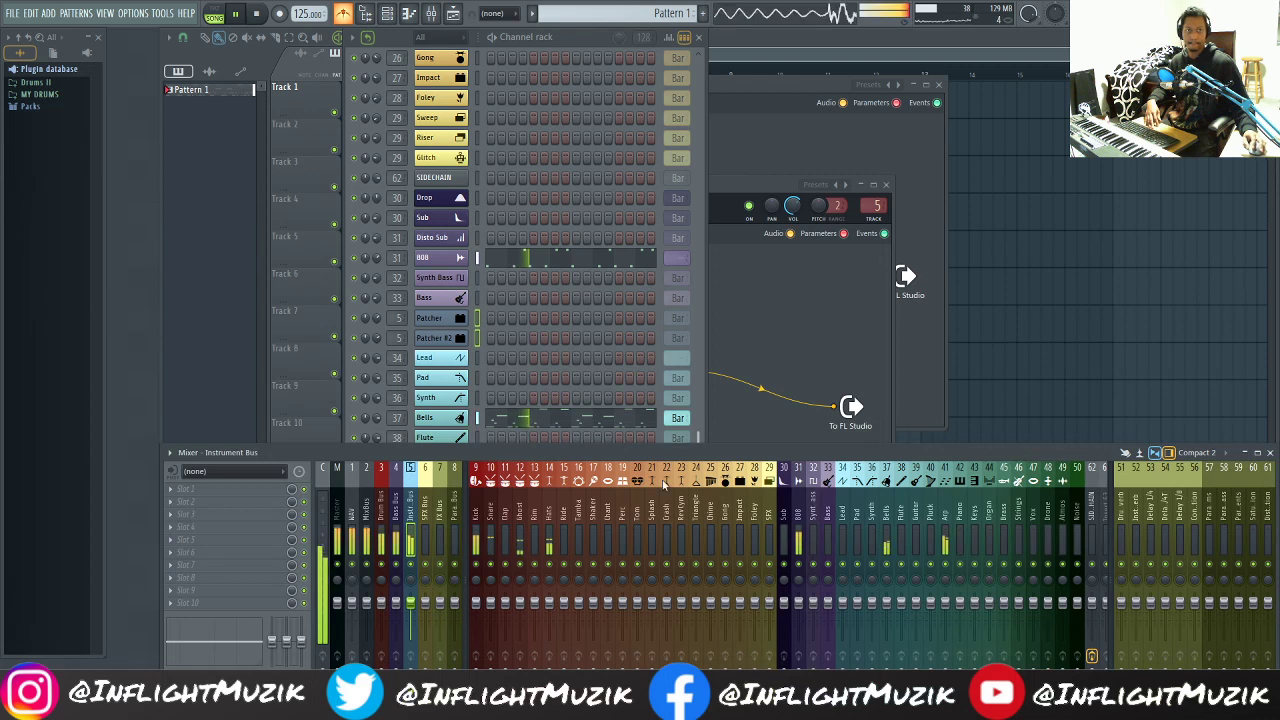
{"action": "key", "text": "space"}
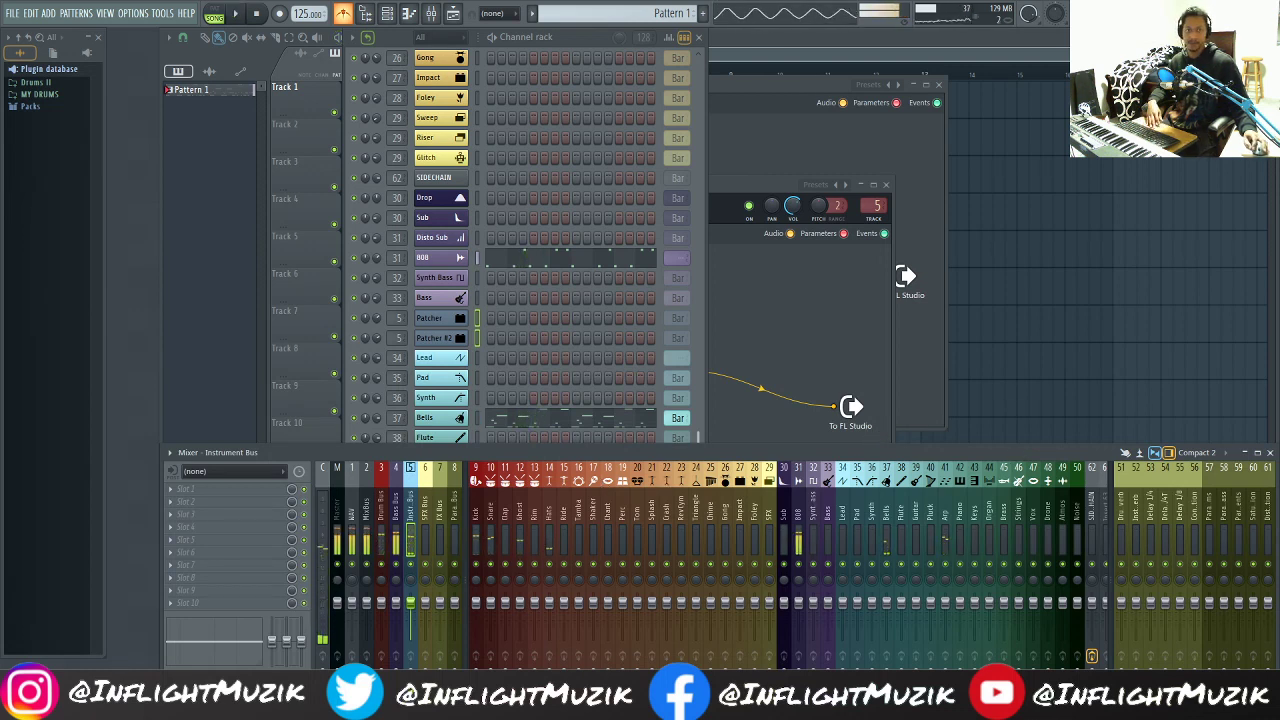
Step: Try to raise the audio driver's buffer size to 1024 in the ASIO Control Panel and close it
{"action": "left_click_drag", "start_coordinate": [868, 313], "coordinate": [443, 305]}
{"action": "left_click", "coordinate": [510, 355]}
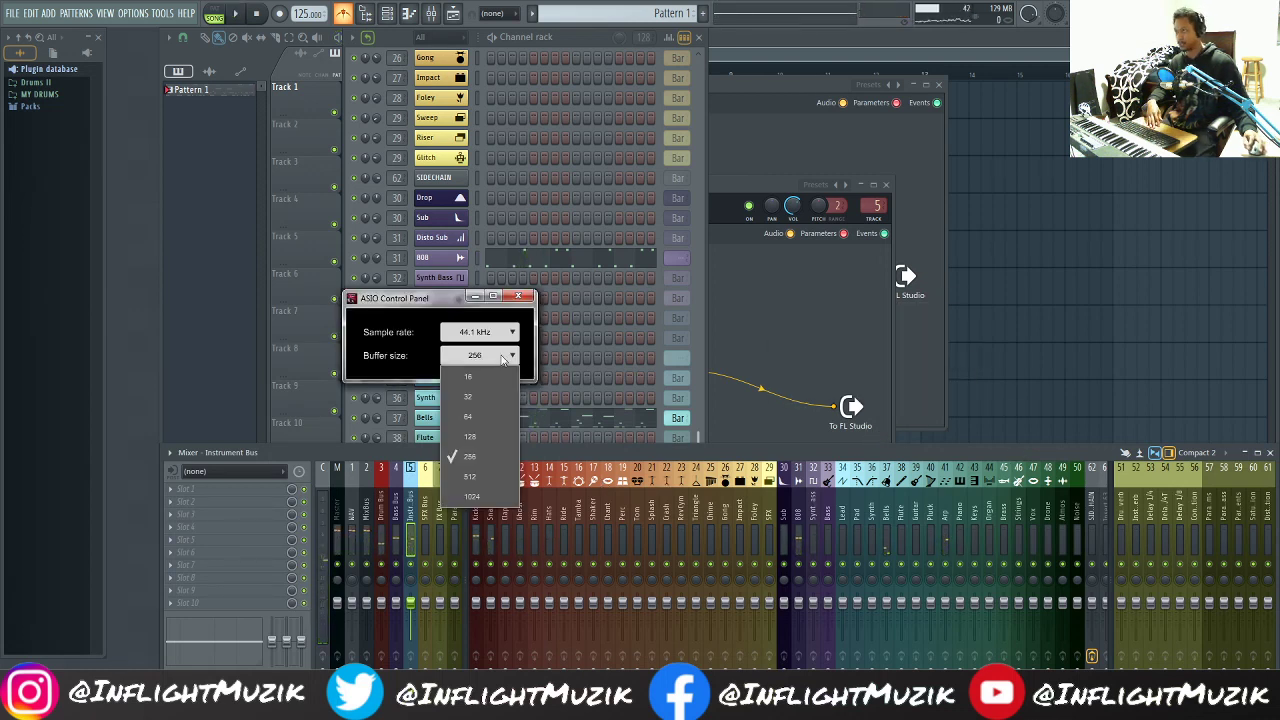
{"action": "left_click", "coordinate": [477, 508]}
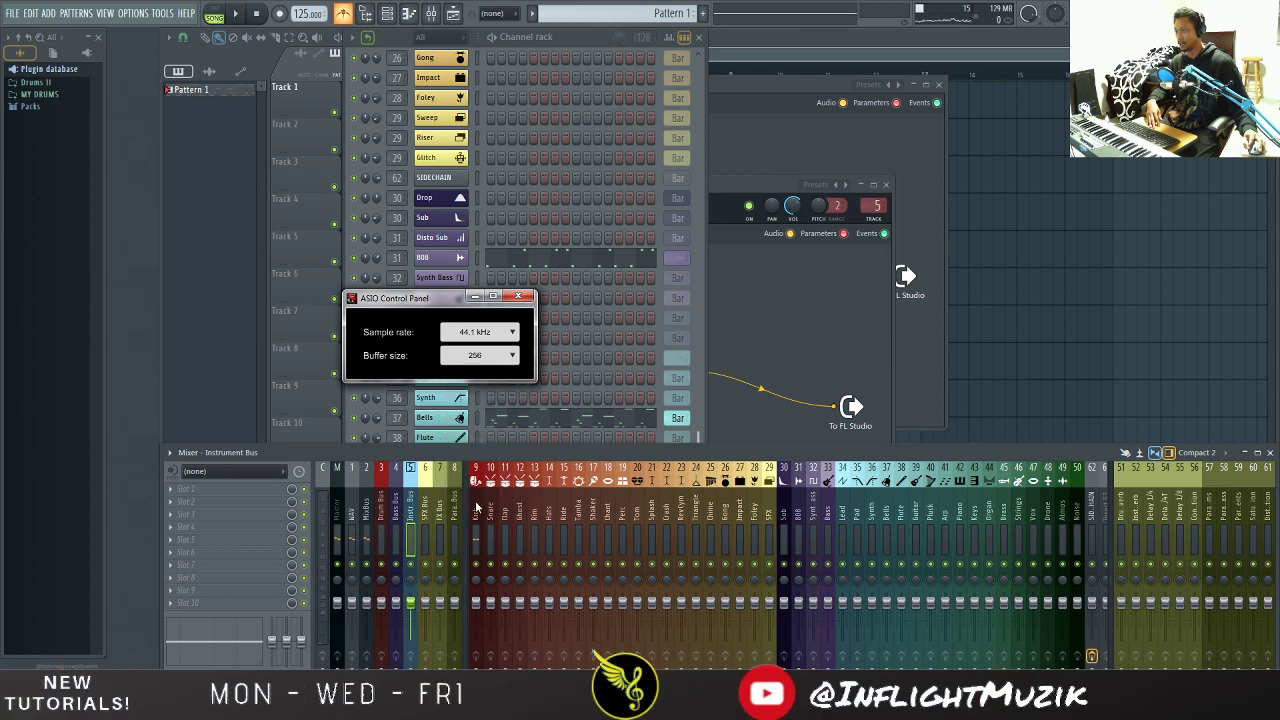
{"action": "left_click", "coordinate": [518, 296]}
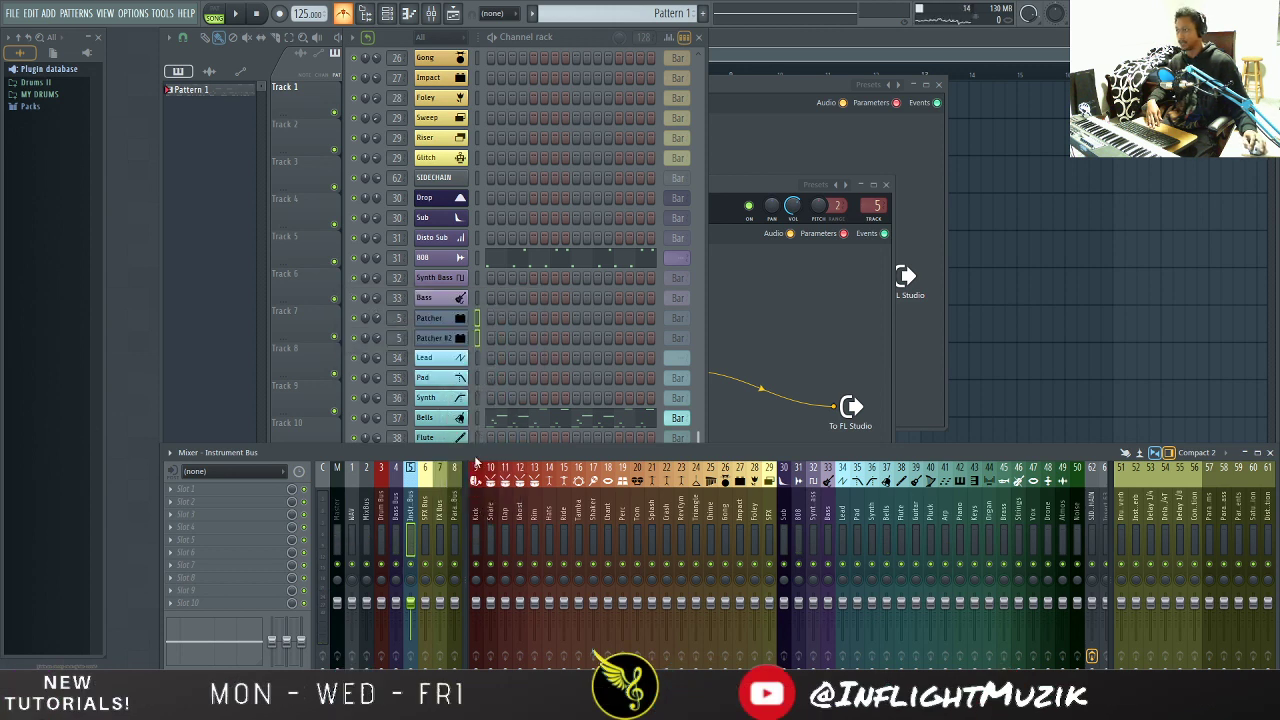
Step: Load HalfTime into slot 5 of the Instrument Bus during playback, stop playback, and move the effect's window over the channel rack
{"action": "left_click", "coordinate": [235, 13]}
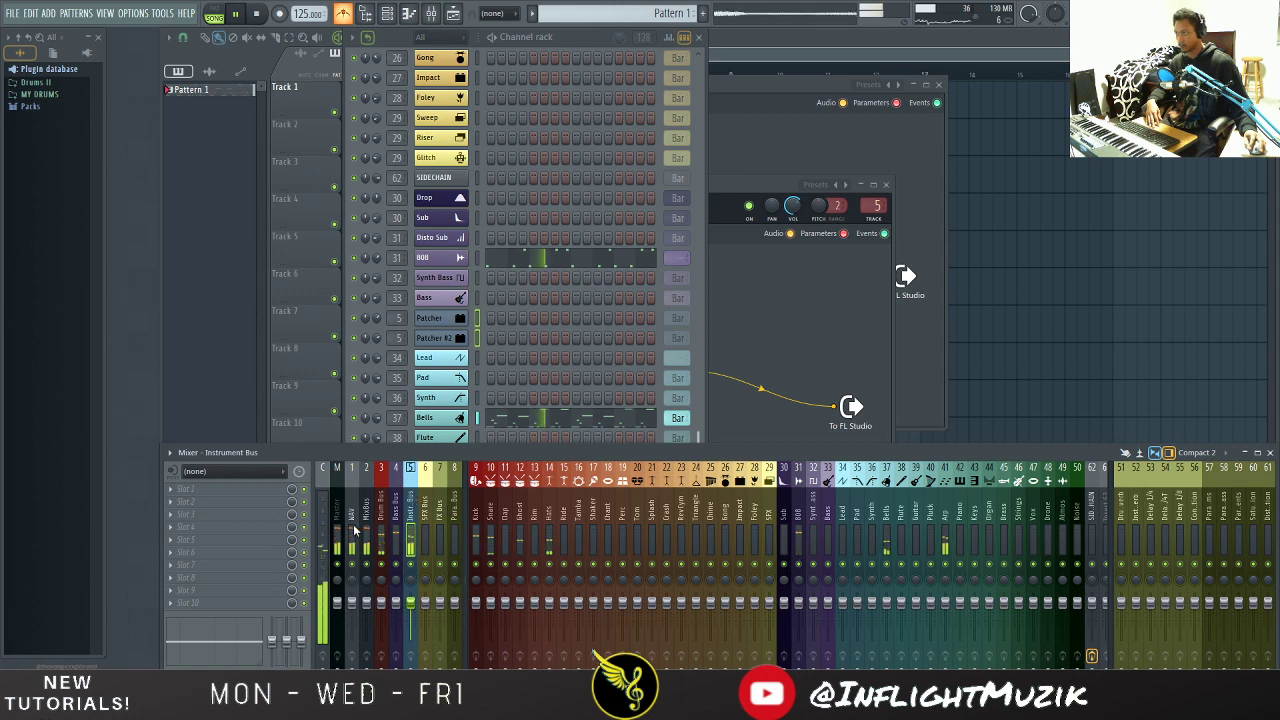
{"action": "left_click", "coordinate": [186, 533]}
{"action": "mouse_move", "coordinate": [273, 420]}
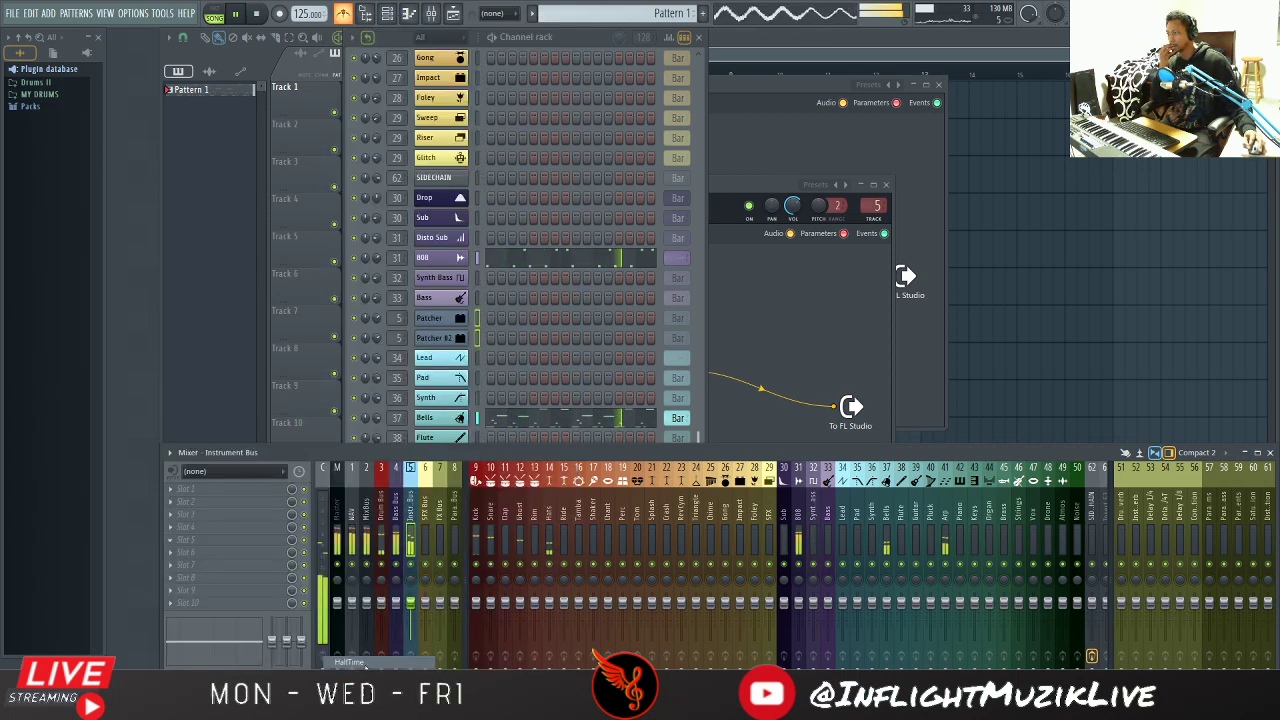
{"action": "left_click", "coordinate": [348, 662]}
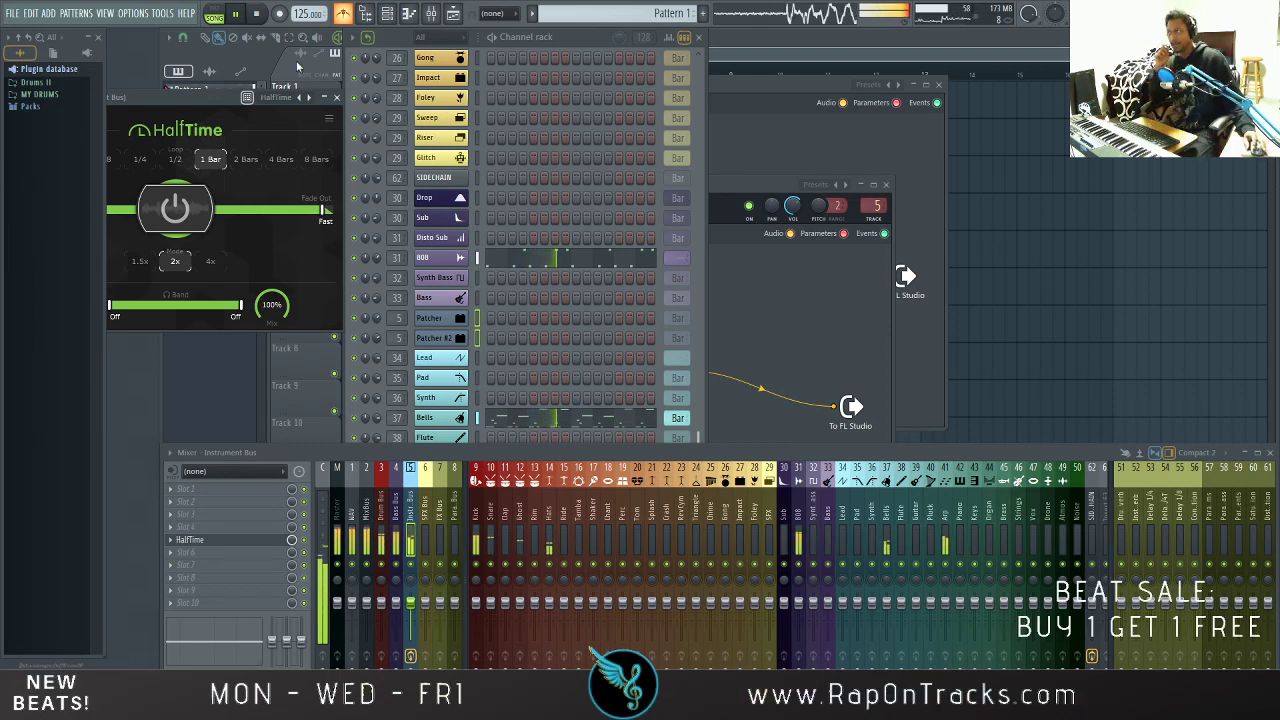
{"action": "left_click", "coordinate": [265, 14]}
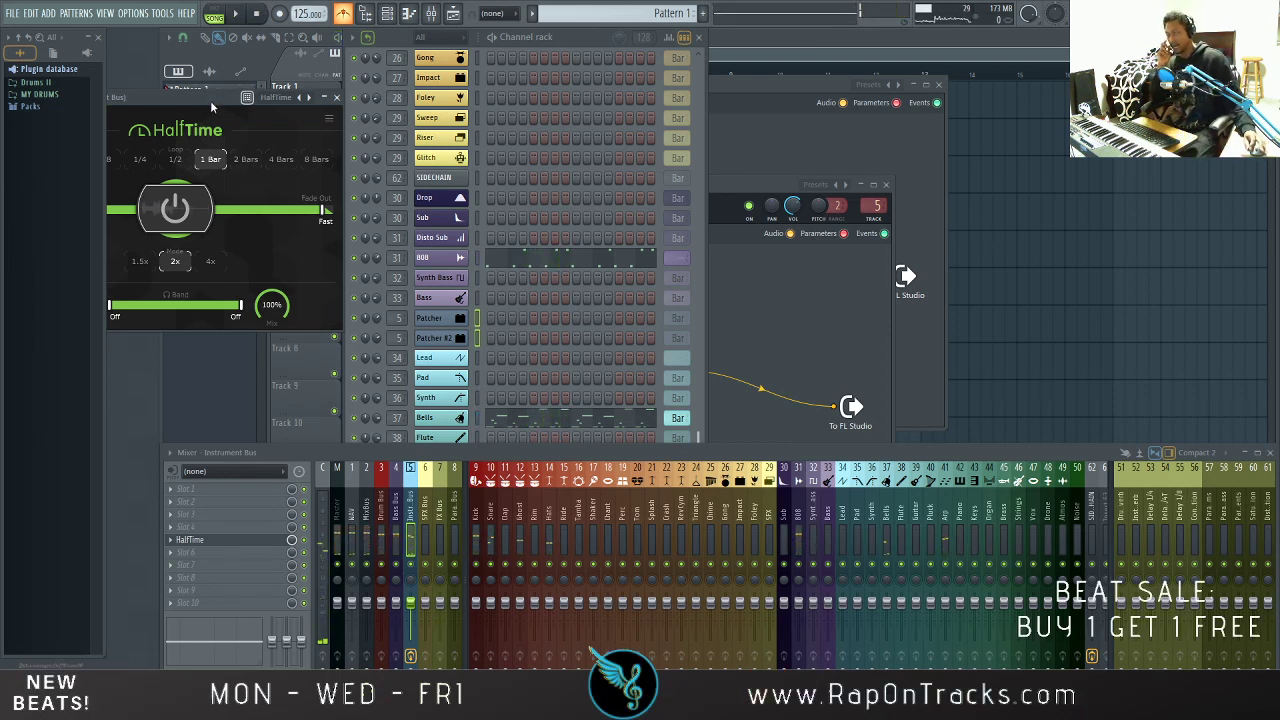
{"action": "left_click_drag", "start_coordinate": [200, 98], "coordinate": [672, 174]}
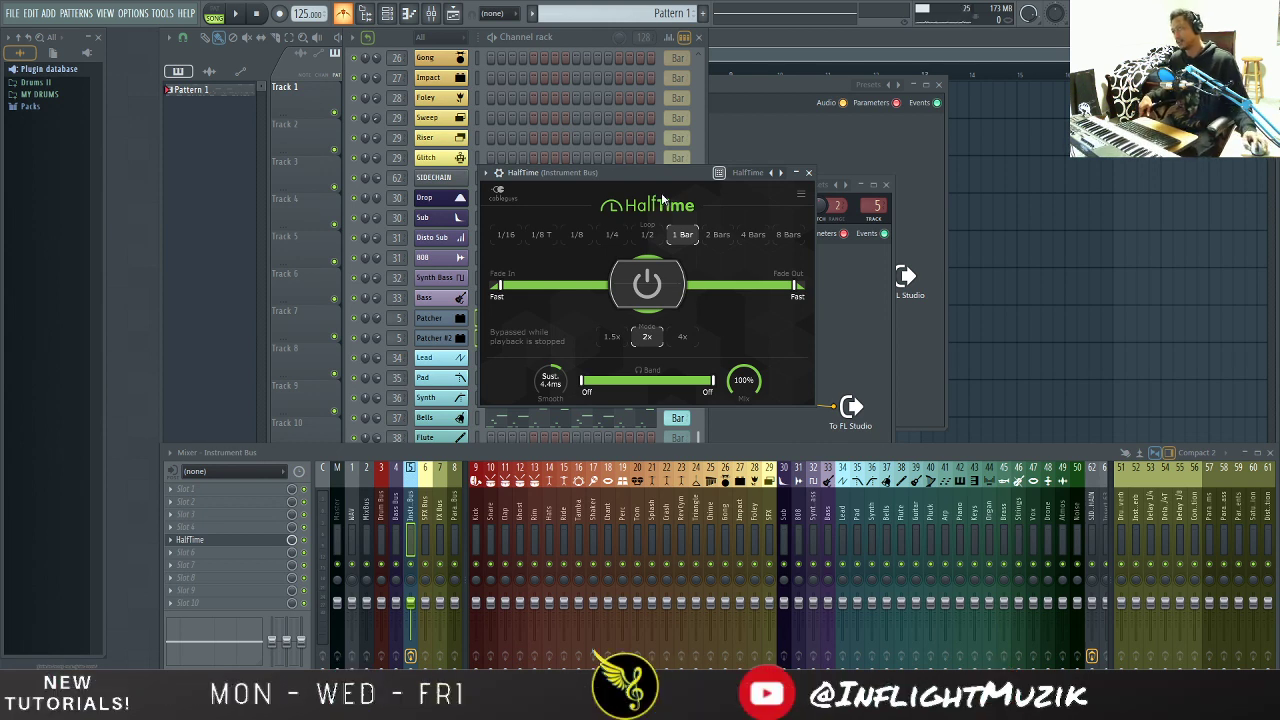
{"action": "left_click_drag", "start_coordinate": [614, 183], "coordinate": [447, 157]}
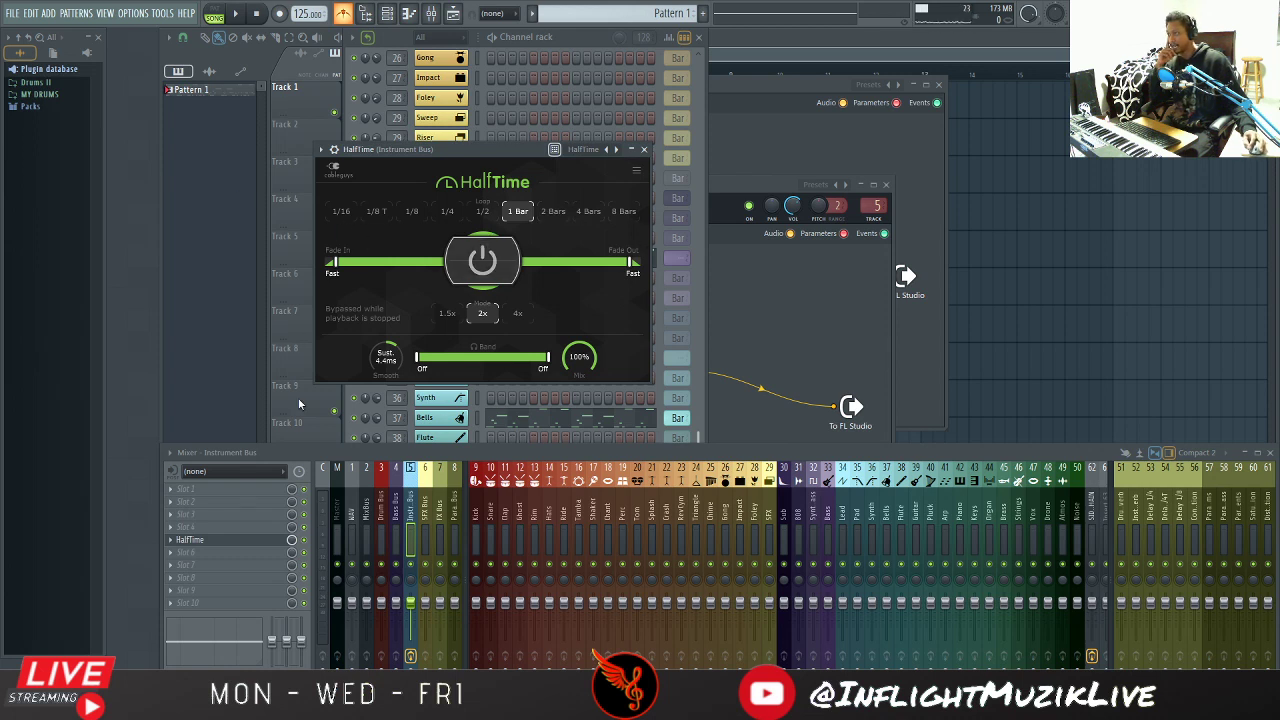
Step: Play the pattern with HalfTime's inflight preset, switch to the inflightII preset, and stop playback
{"action": "left_click", "coordinate": [240, 15]}
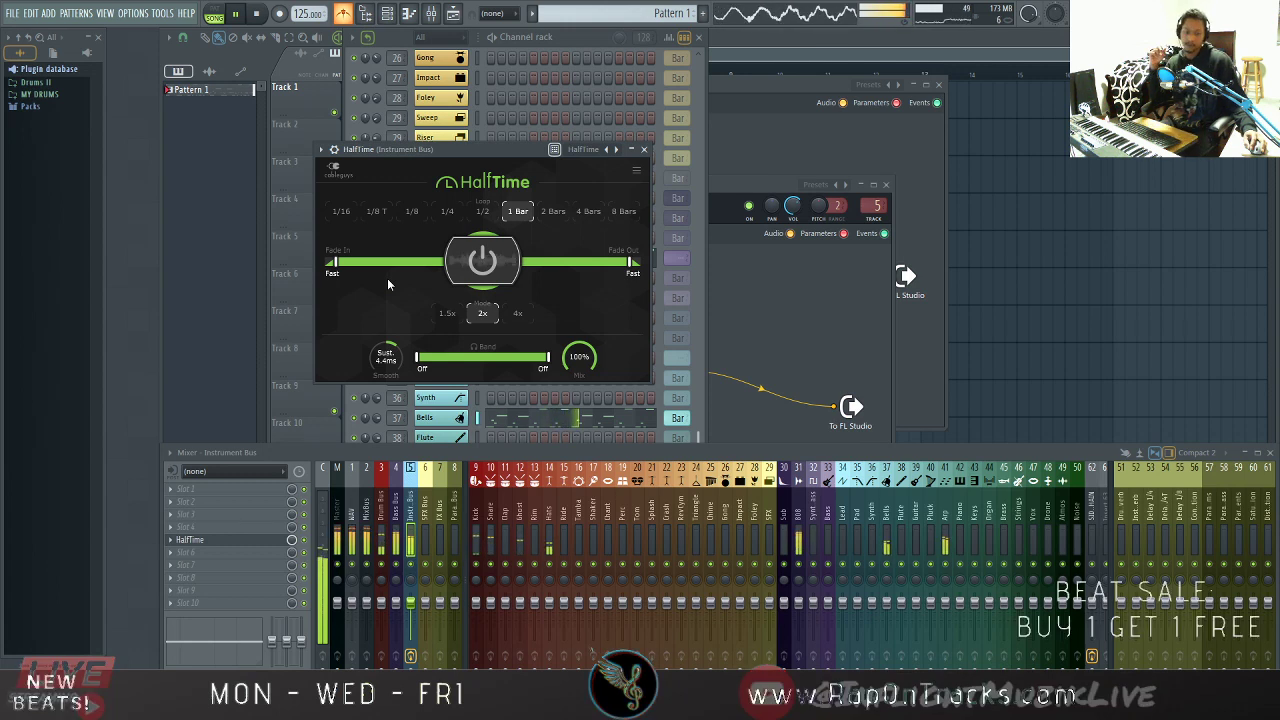
{"action": "left_click", "coordinate": [584, 149]}
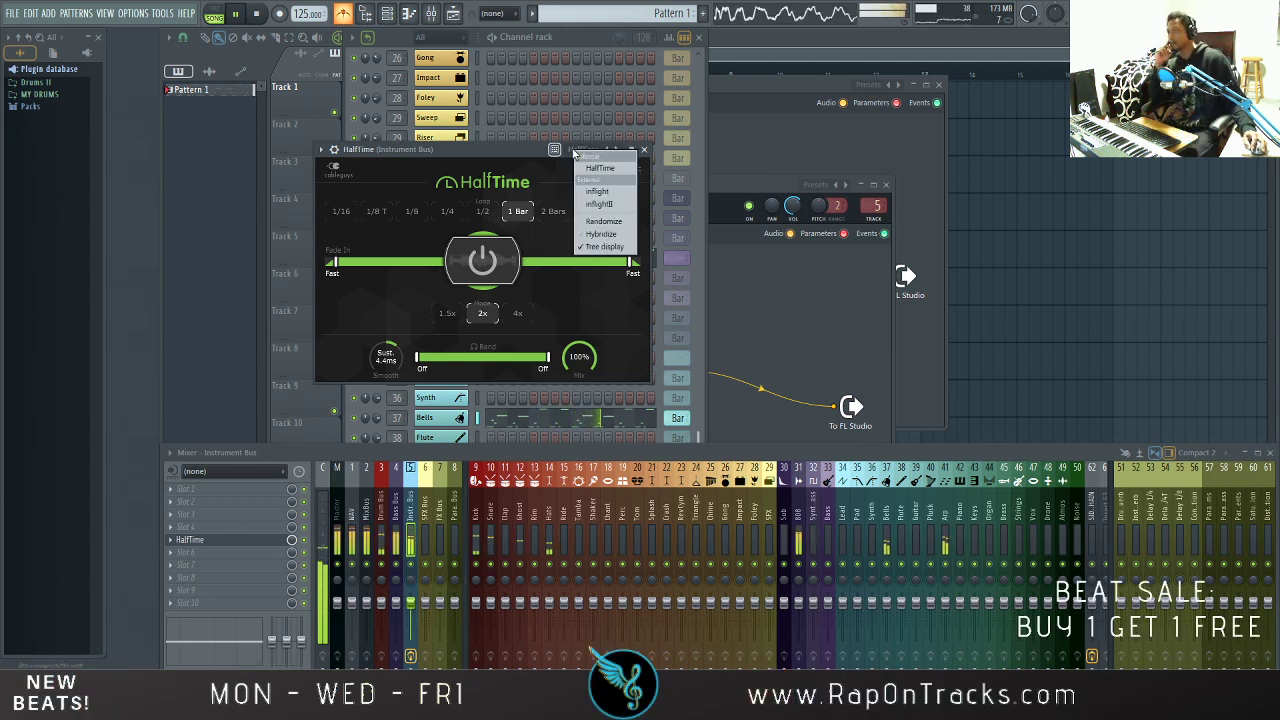
{"action": "left_click", "coordinate": [613, 193]}
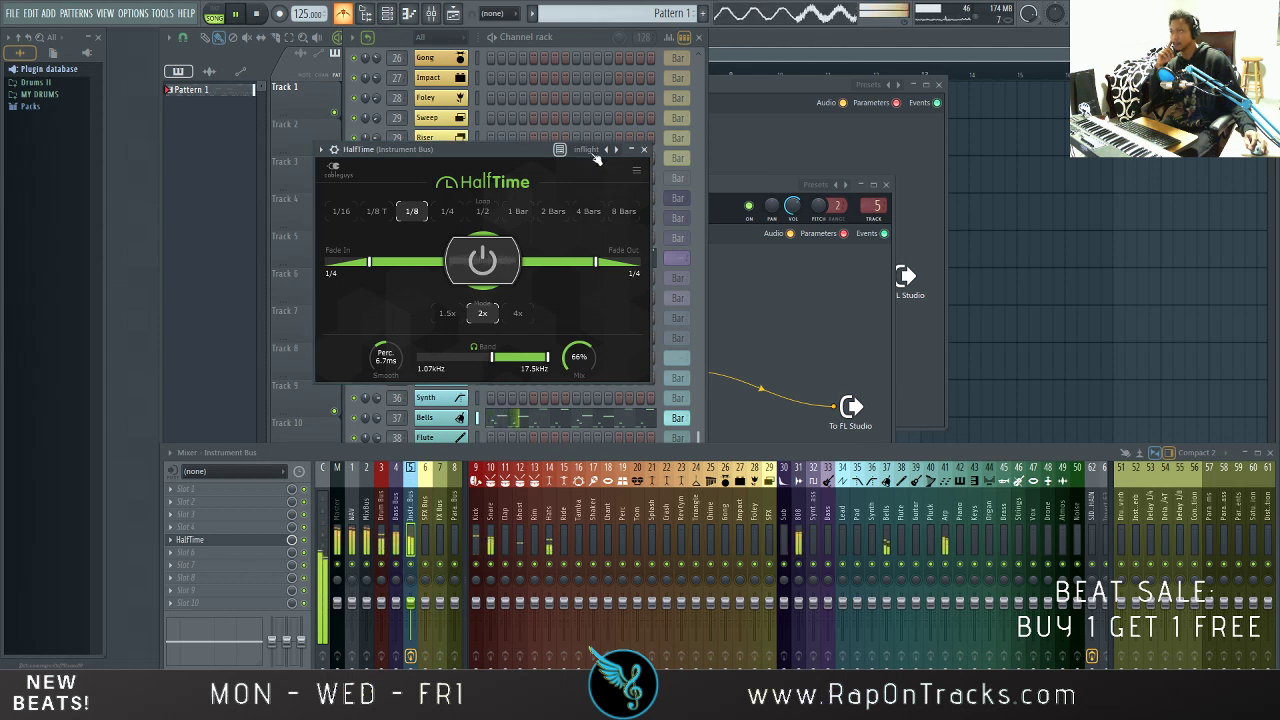
{"action": "left_click", "coordinate": [587, 150]}
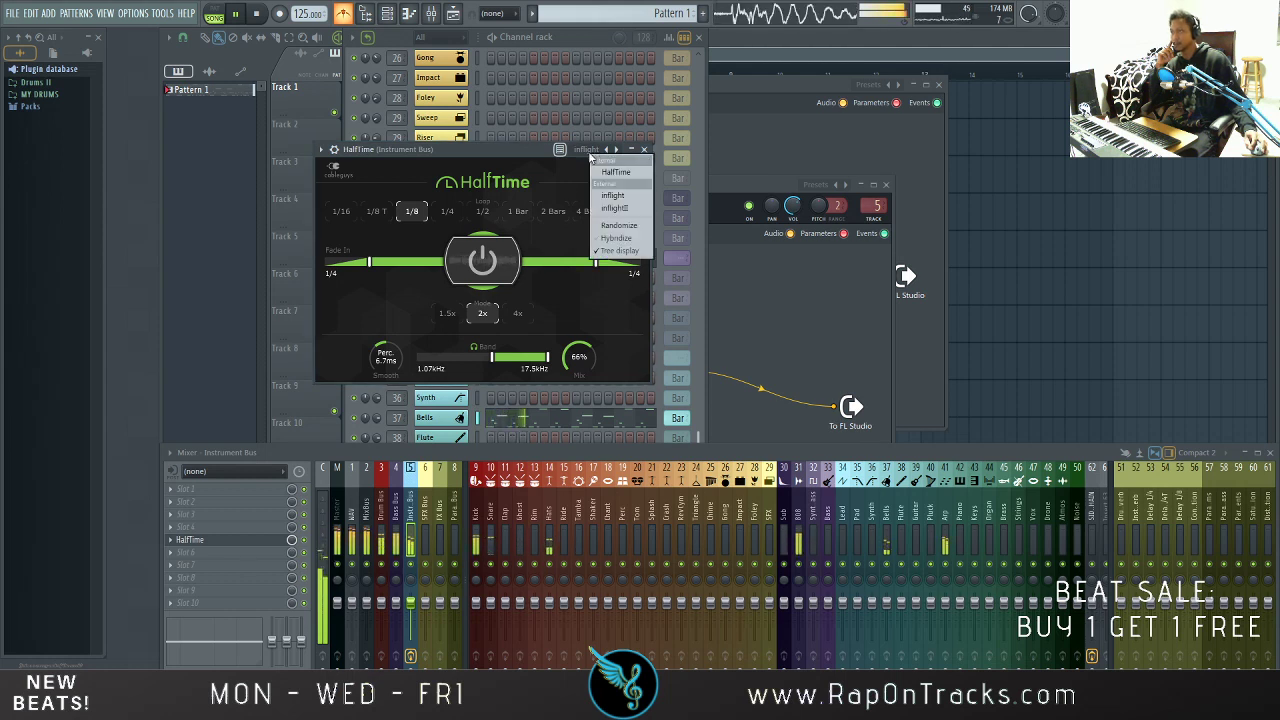
{"action": "left_click", "coordinate": [624, 209]}
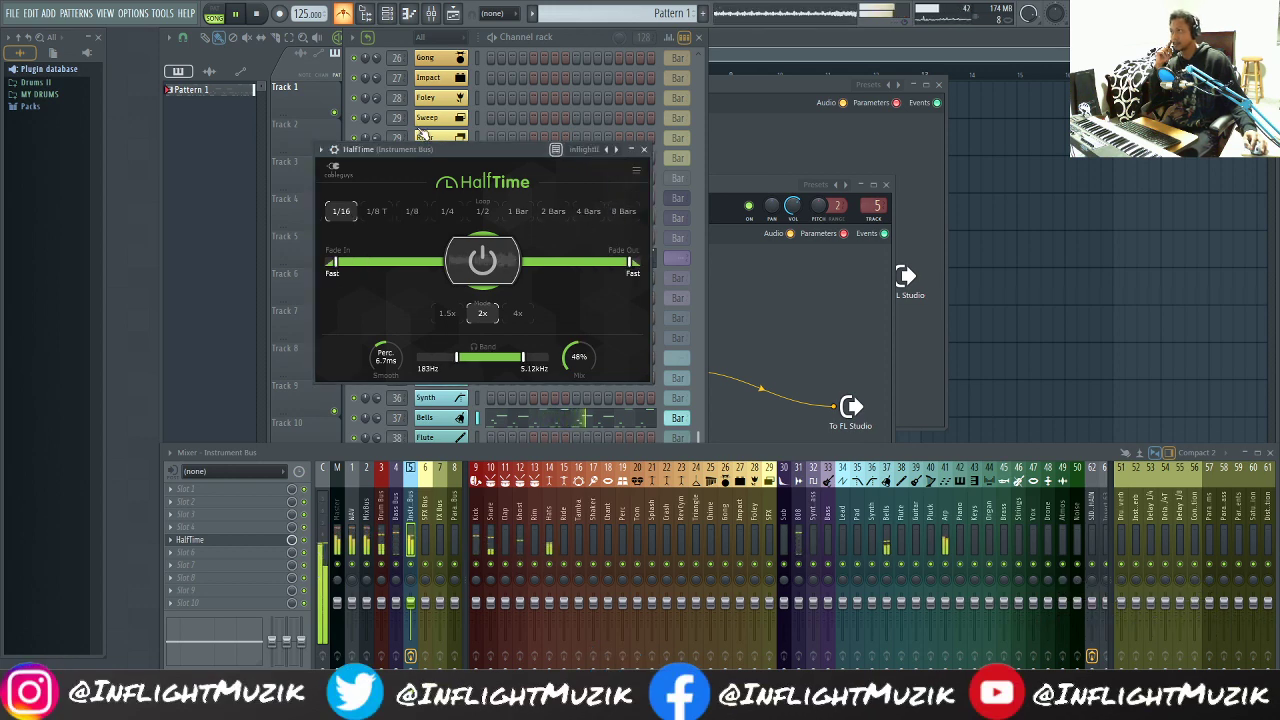
{"action": "left_click", "coordinate": [258, 15]}
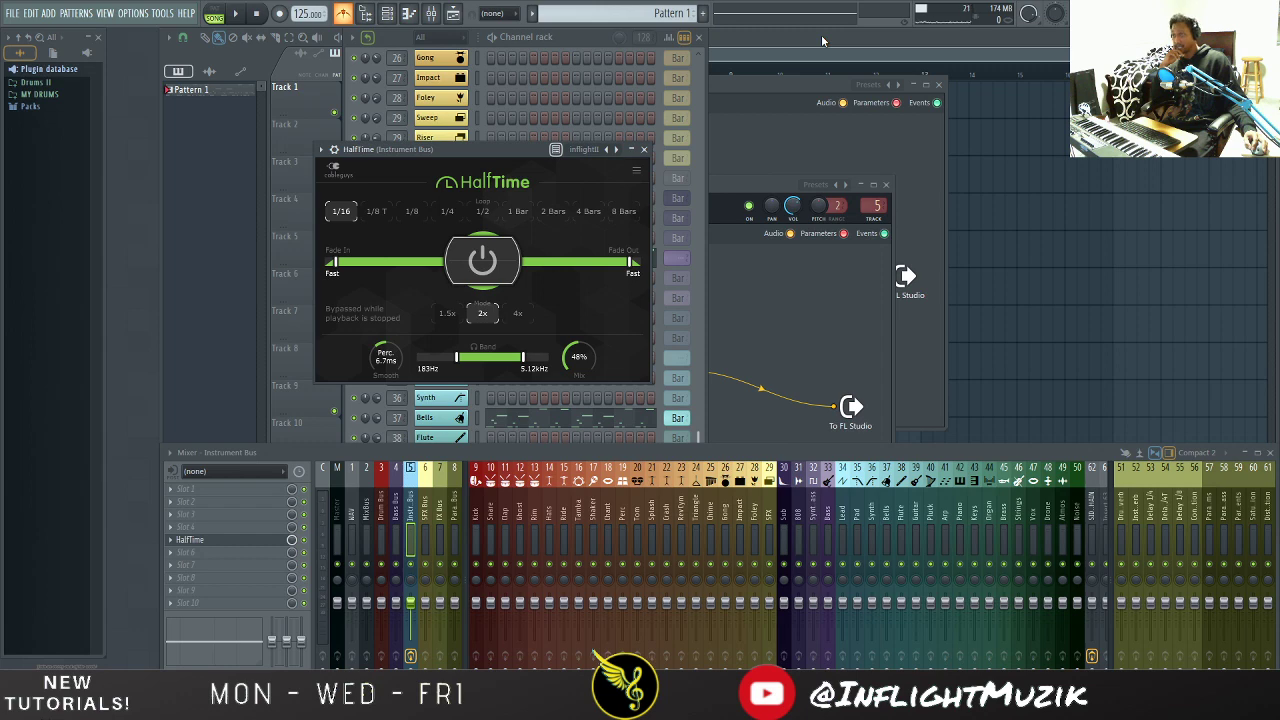
Step: Clear the plugin windows and channel rack from view, bypass HalfTime on the Instrument Bus, and solo that bus in the mixer
{"action": "key", "text": "F12"}
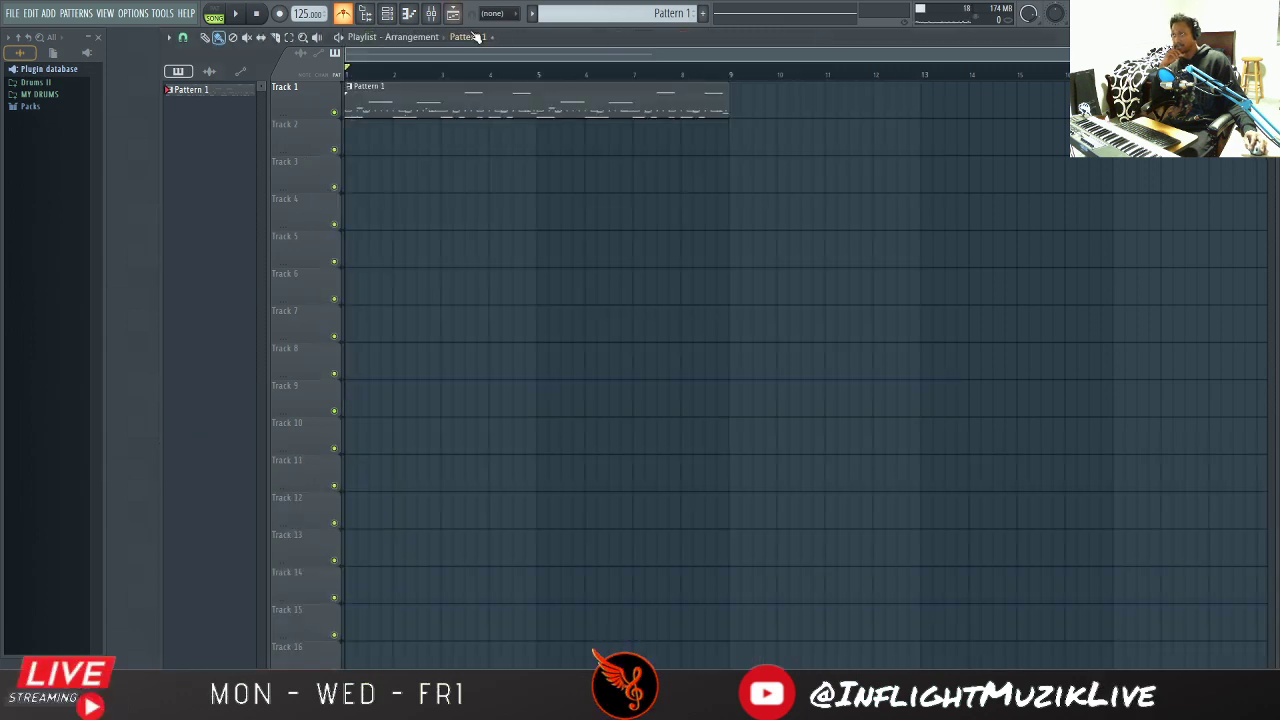
{"action": "left_click", "coordinate": [431, 13]}
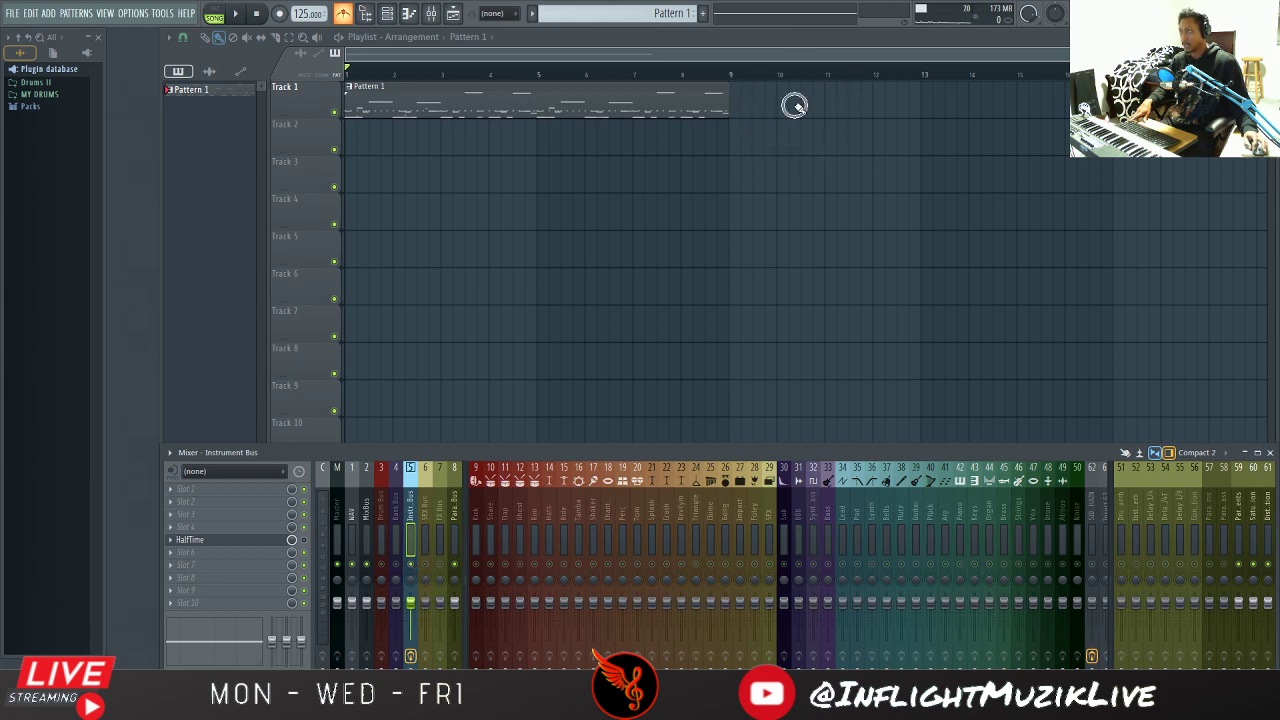
Step: Try to consolidate the Pattern 1 clip on Track 1 into an audio clip by rendering it to WAV
{"action": "left_click_drag", "start_coordinate": [796, 107], "coordinate": [306, 119]}
{"action": "left_click", "coordinate": [285, 147]}
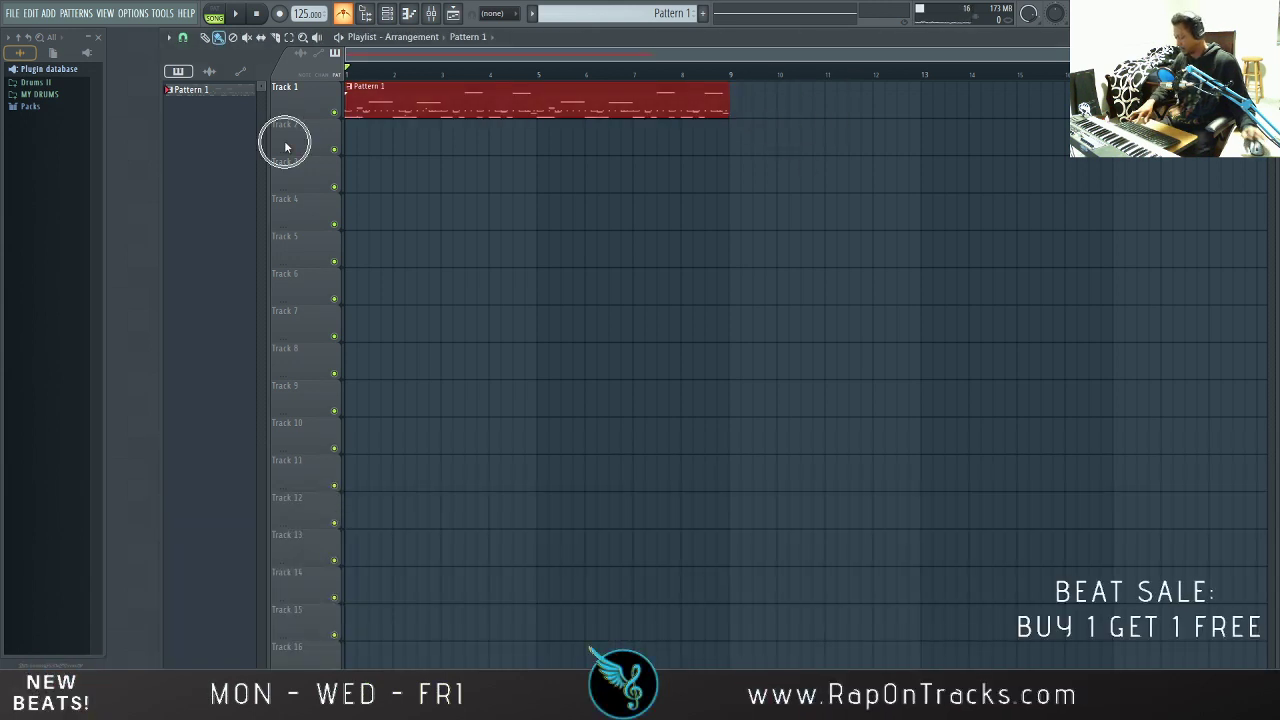
{"action": "key", "text": "ctrl+alt+c"}
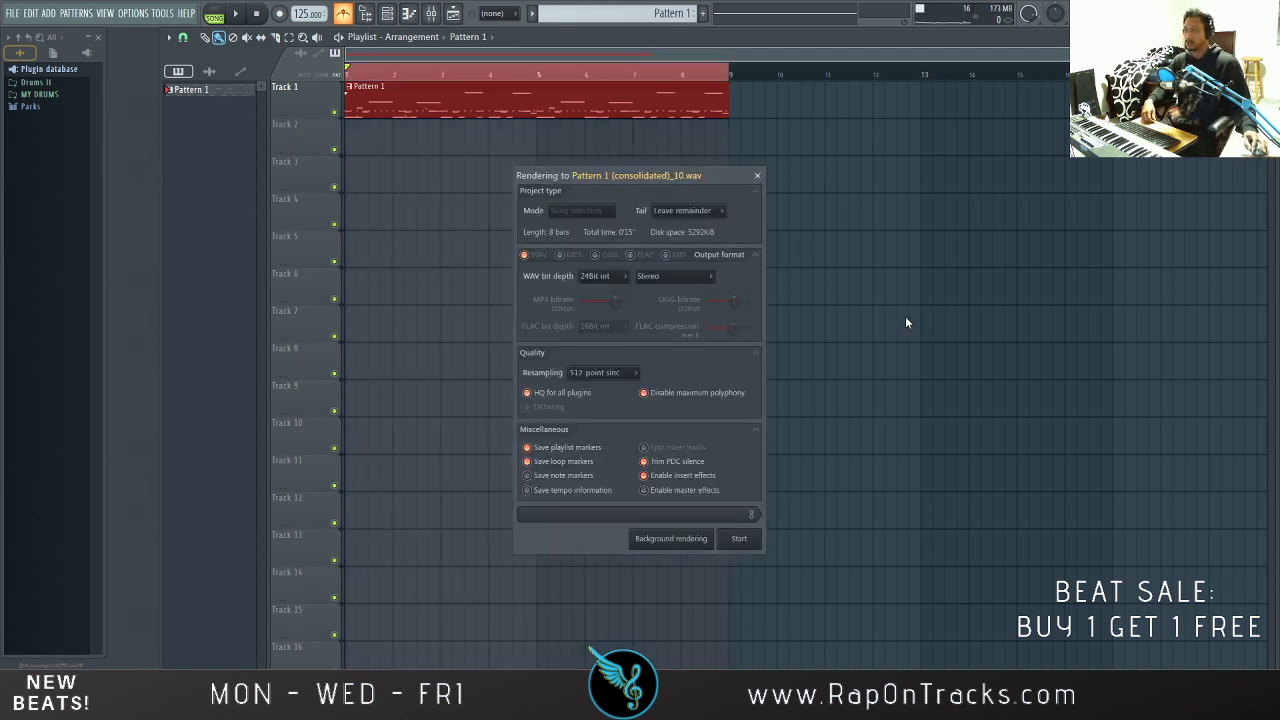
{"action": "left_click", "coordinate": [727, 541]}
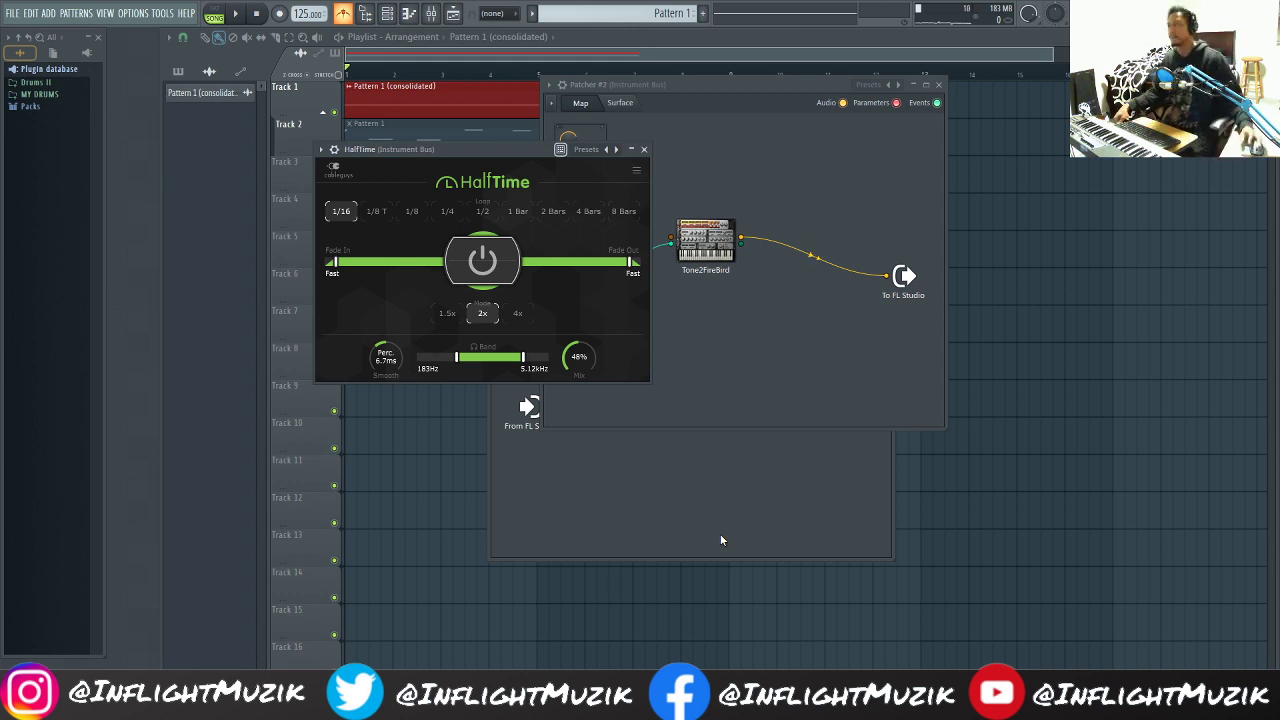
Step: Close the HalfTime window and both Patcher windows to leave the playlist clear
{"action": "left_click", "coordinate": [644, 149]}
{"action": "key", "text": "F9"}
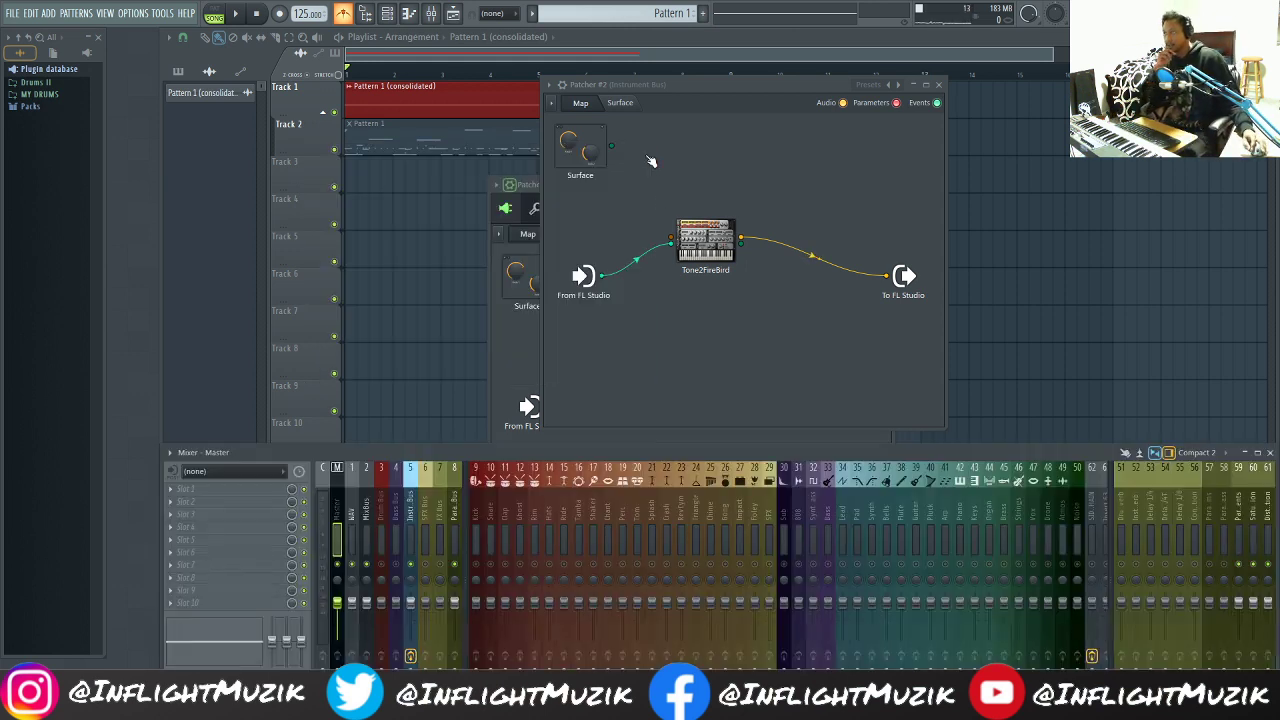
{"action": "left_click", "coordinate": [939, 85]}
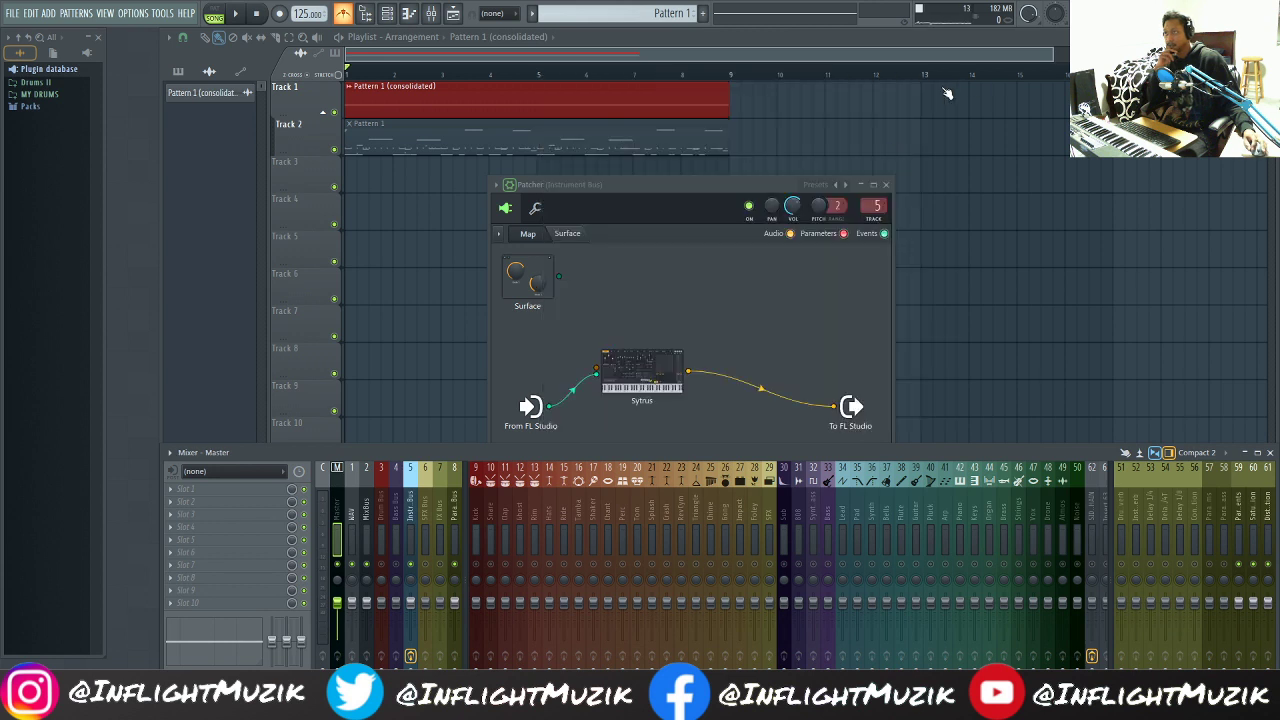
{"action": "left_click", "coordinate": [885, 185]}
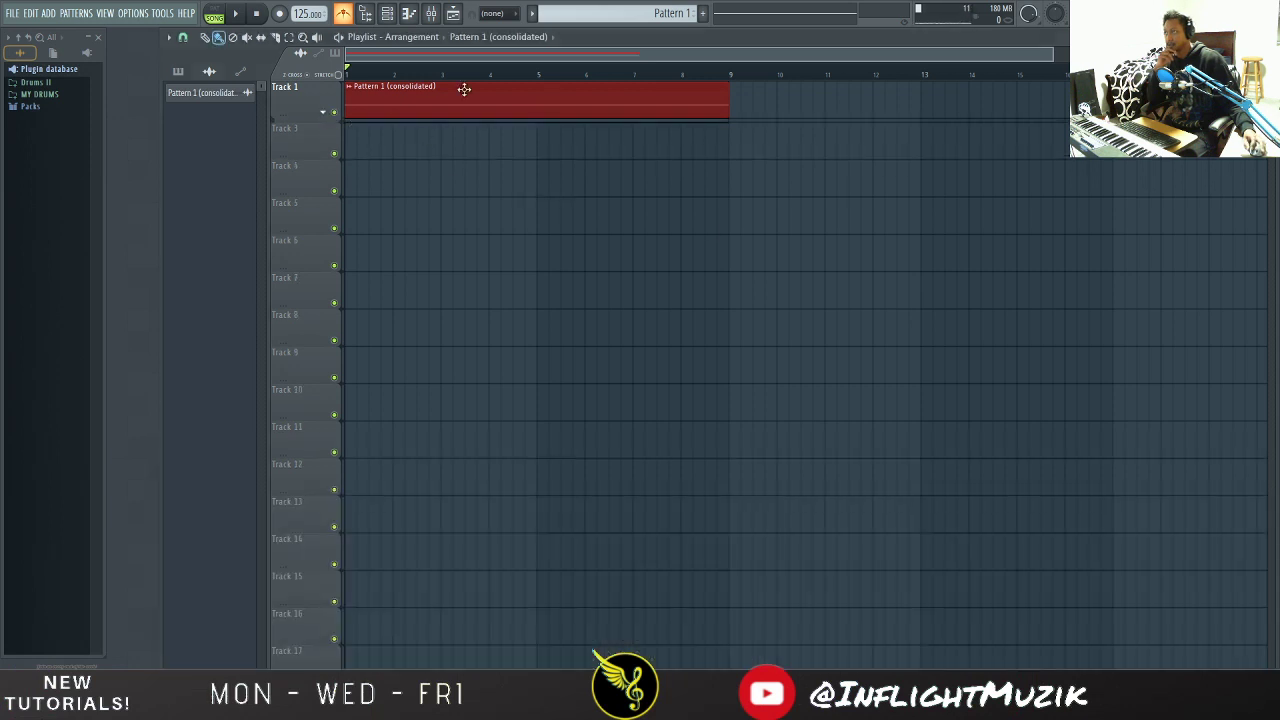
Step: Undo the consolidation of the Pattern 1 clip and confirm deleting its rendered audio file
{"action": "left_click", "coordinate": [324, 113]}
{"action": "key", "text": "ctrl+z"}
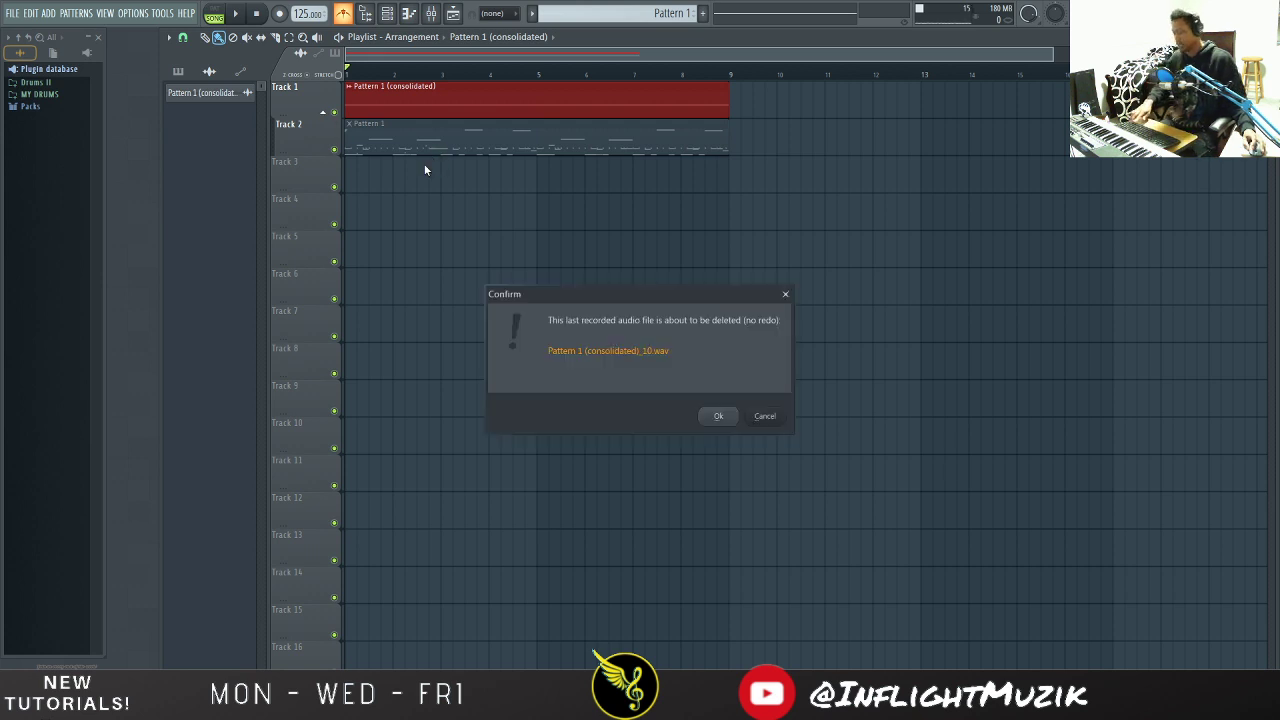
{"action": "left_click", "coordinate": [718, 417]}
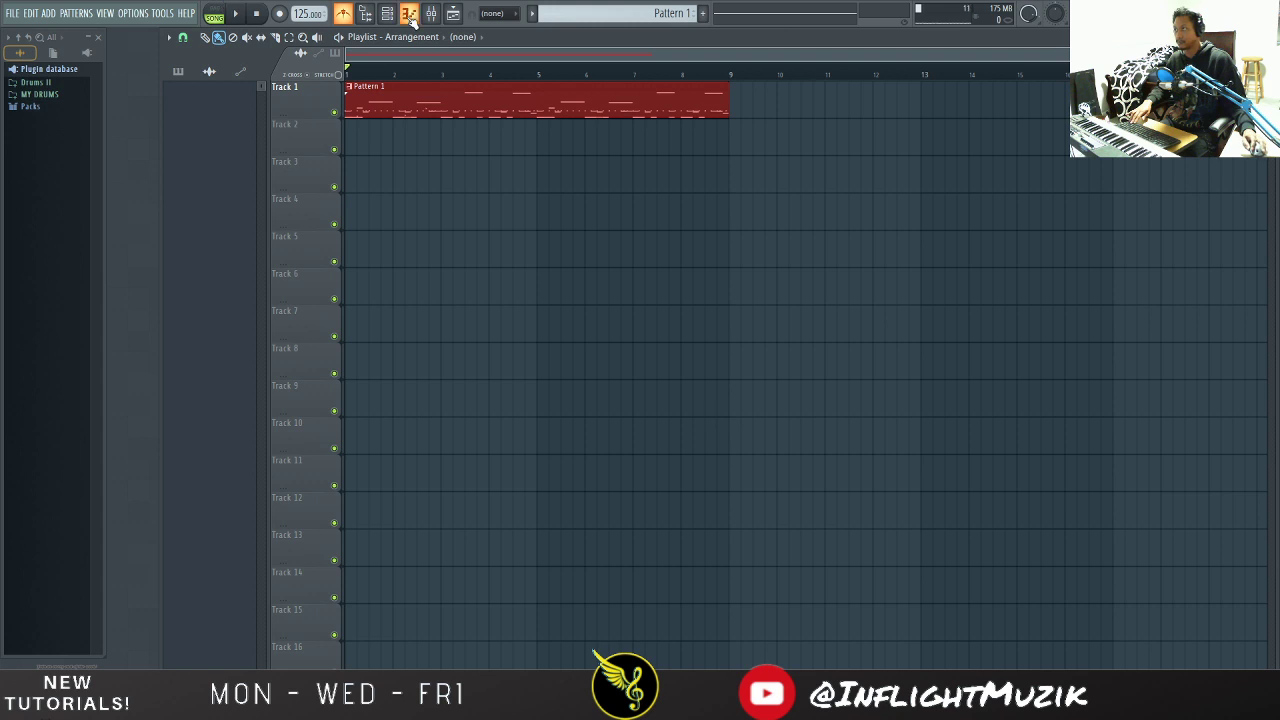
Step: Play the song with the mixer open, enable the Bells and Arp mixer tracks, and stop playback
{"action": "left_click", "coordinate": [431, 13]}
{"action": "key", "text": "space"}
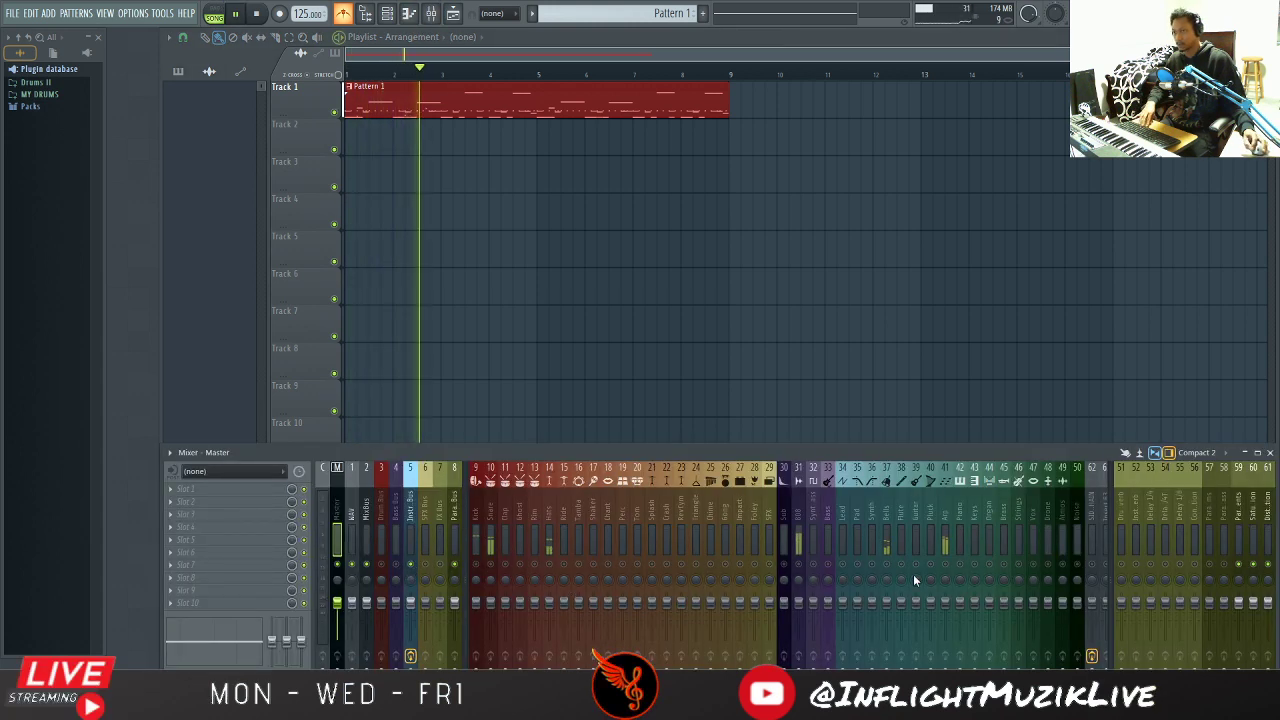
{"action": "key", "text": "space"}
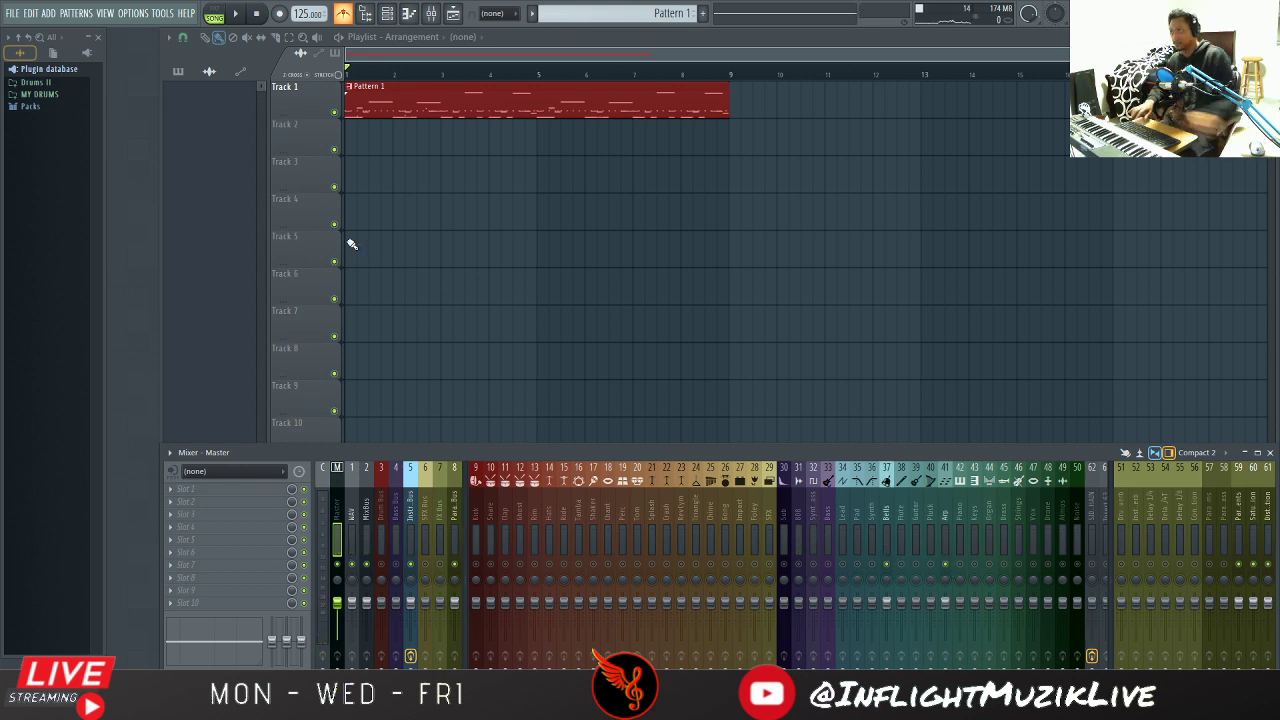
Step: Reselect the Pattern 1 clip on Track 1 and consolidate it into a WAV audio clip, leaving the remainder as tail
{"action": "left_click", "coordinate": [800, 110]}
{"action": "right_click", "coordinate": [800, 110]}
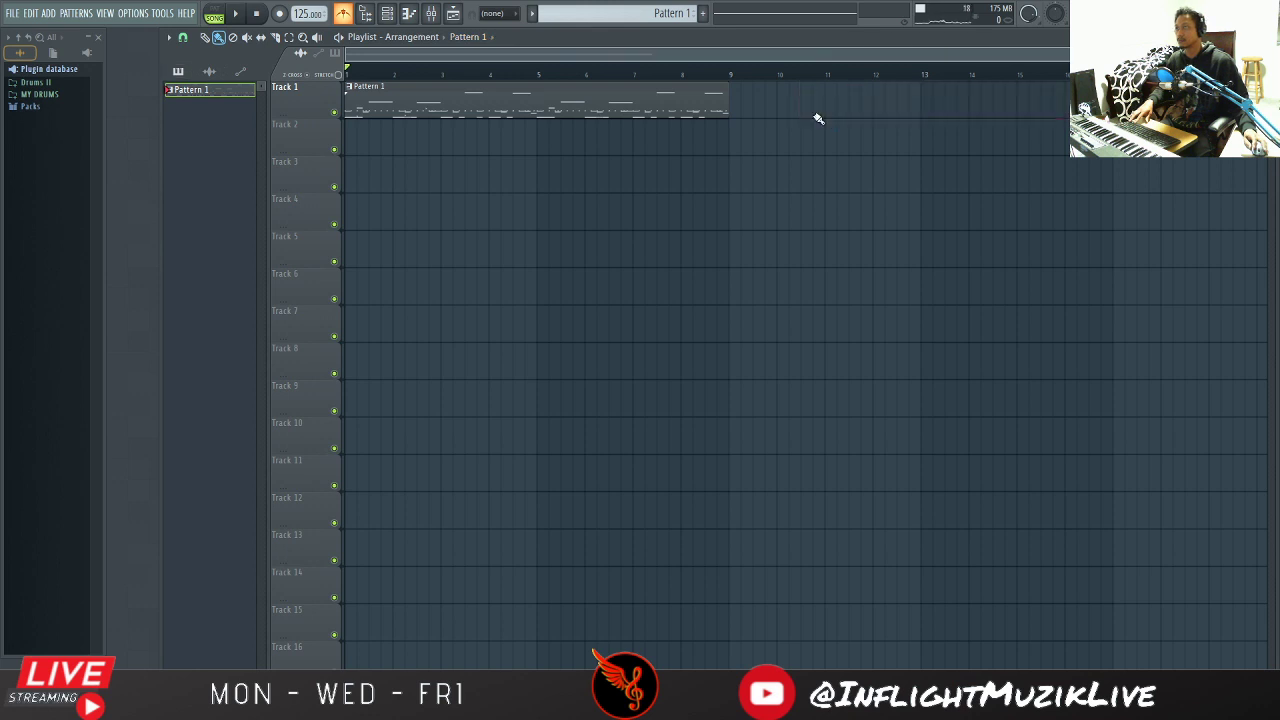
{"action": "left_click_drag", "start_coordinate": [805, 118], "coordinate": [345, 84]}
{"action": "key", "text": "ctrl+alt+c"}
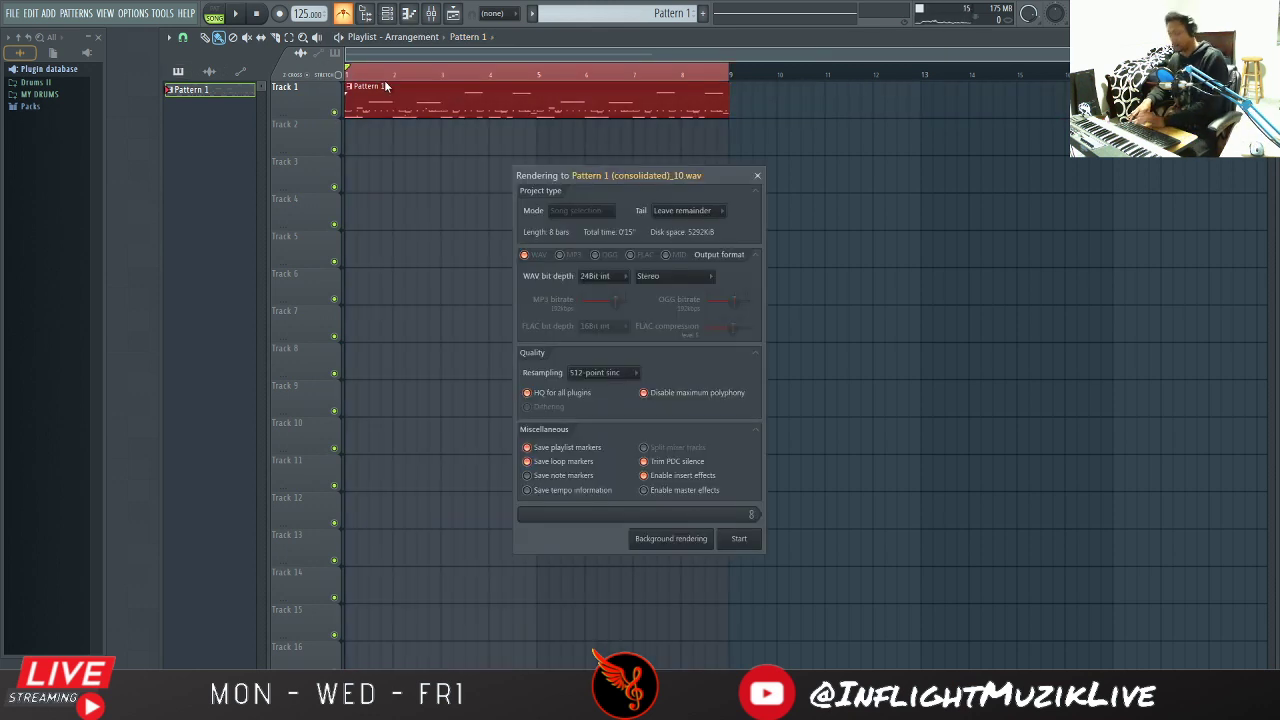
{"action": "left_click", "coordinate": [740, 540]}
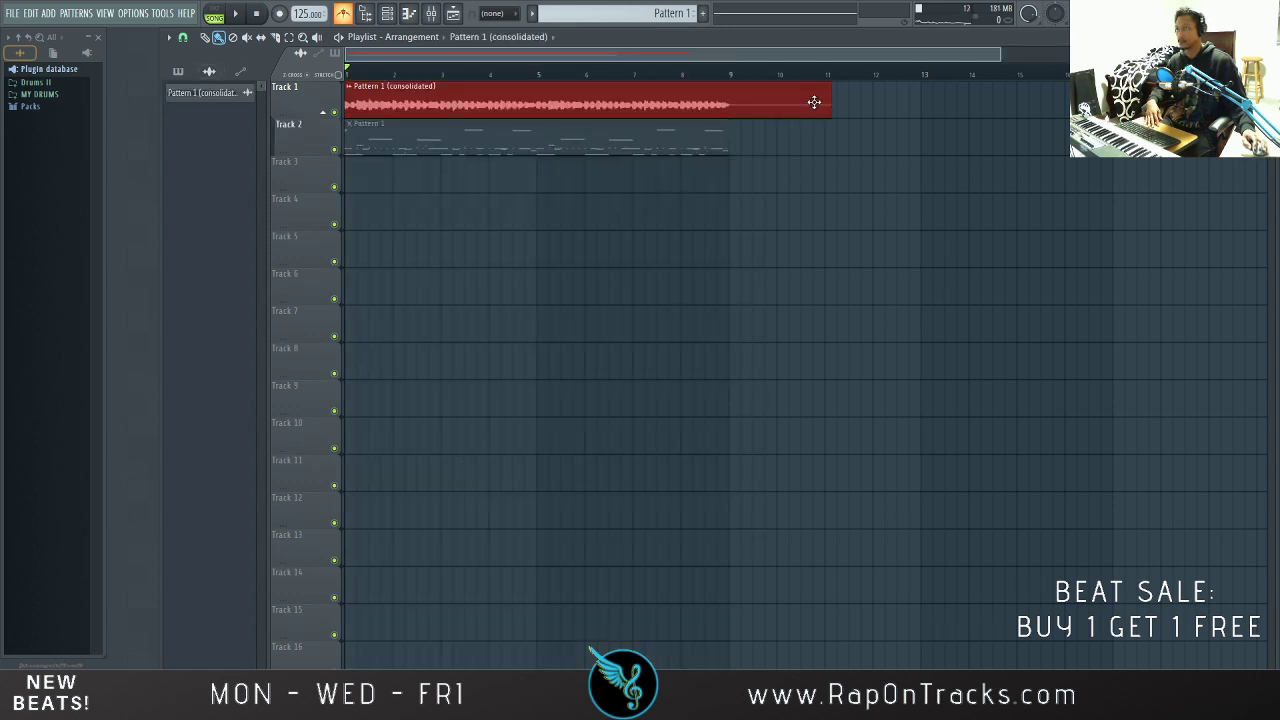
Step: With playlist snap set to Line, trim the consolidated clip's end to bar 9 and play it back briefly
{"action": "left_click", "coordinate": [182, 37]}
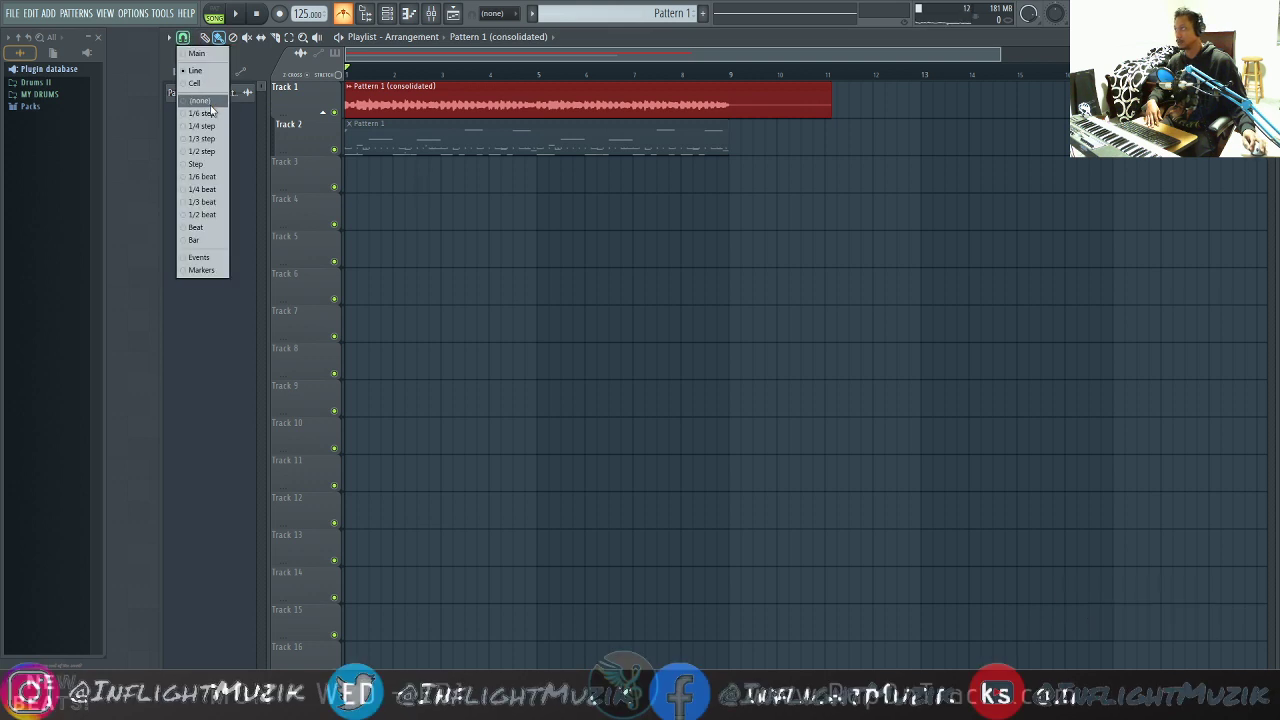
{"action": "left_click", "coordinate": [205, 72]}
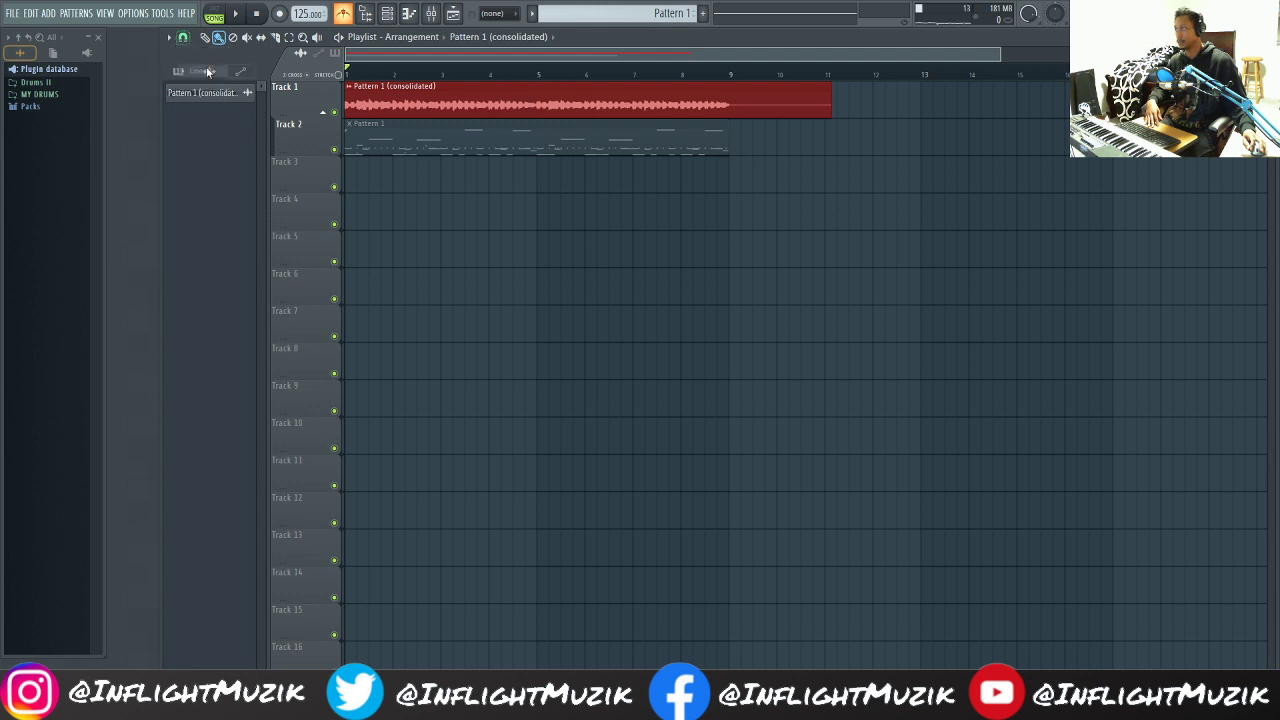
{"action": "left_click_drag", "start_coordinate": [832, 91], "coordinate": [733, 104]}
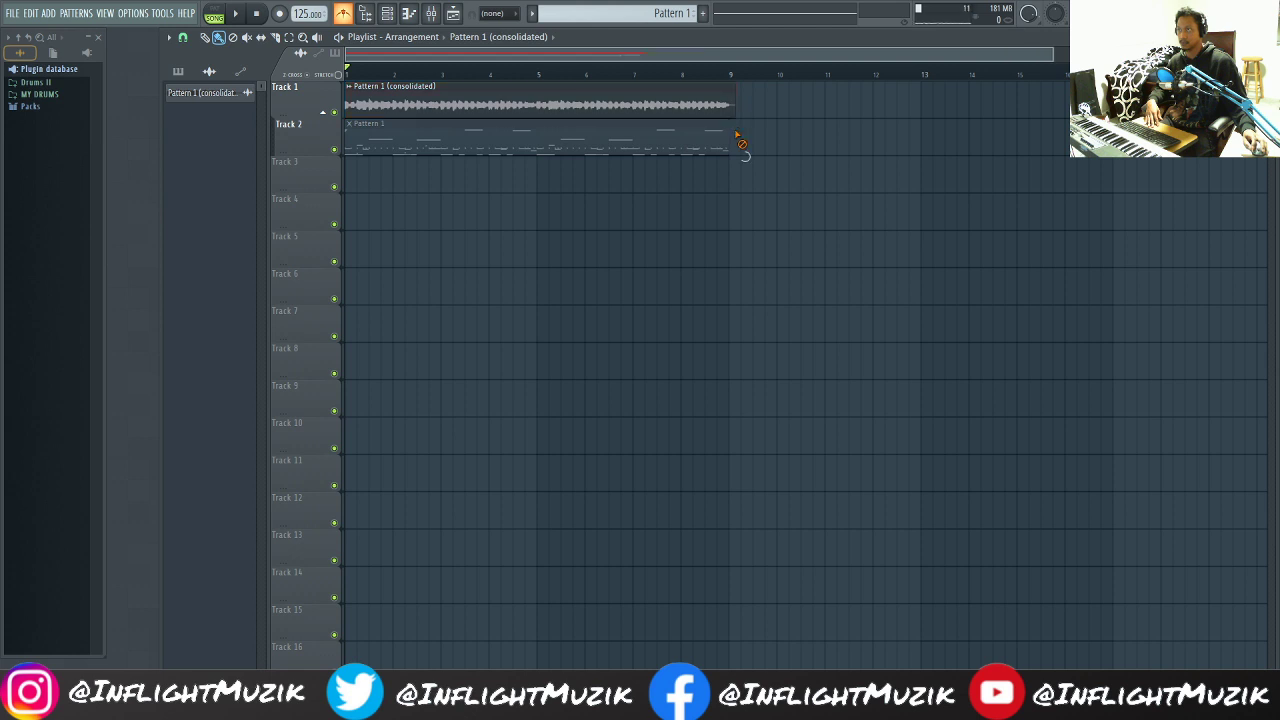
{"action": "left_click_drag", "start_coordinate": [738, 118], "coordinate": [737, 106]}
{"action": "key", "text": "space"}
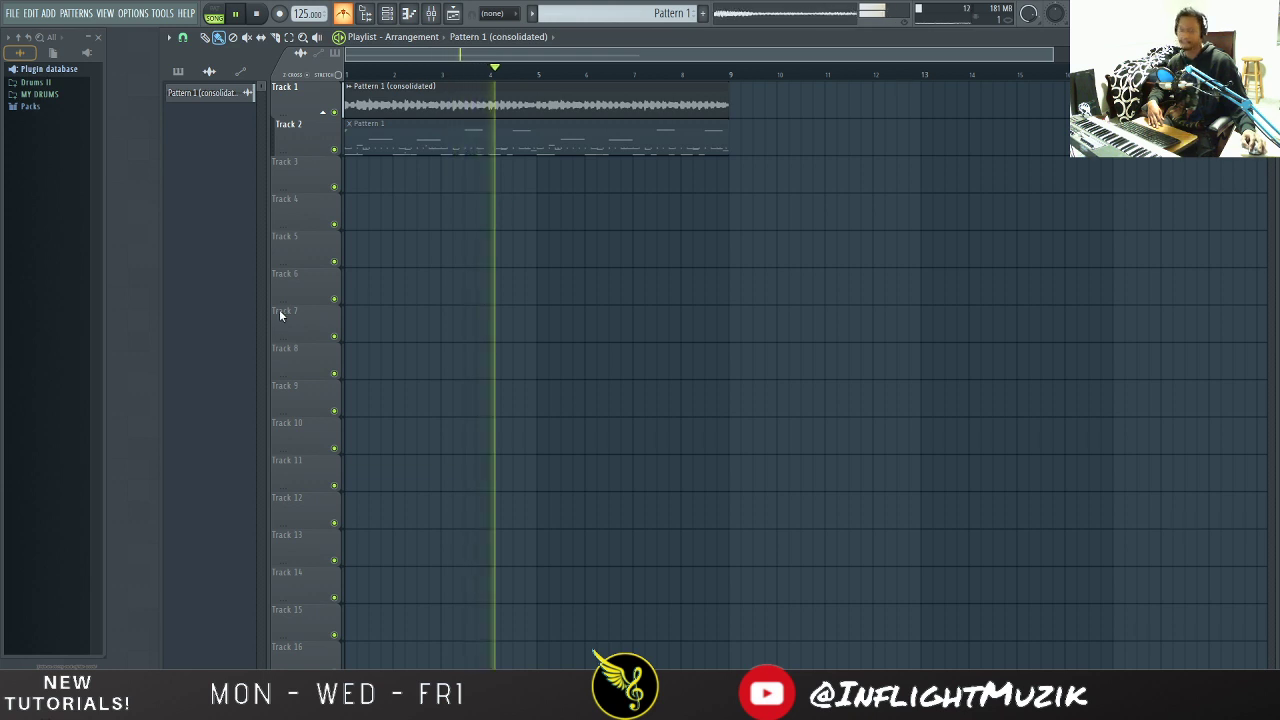
{"action": "key", "text": "space"}
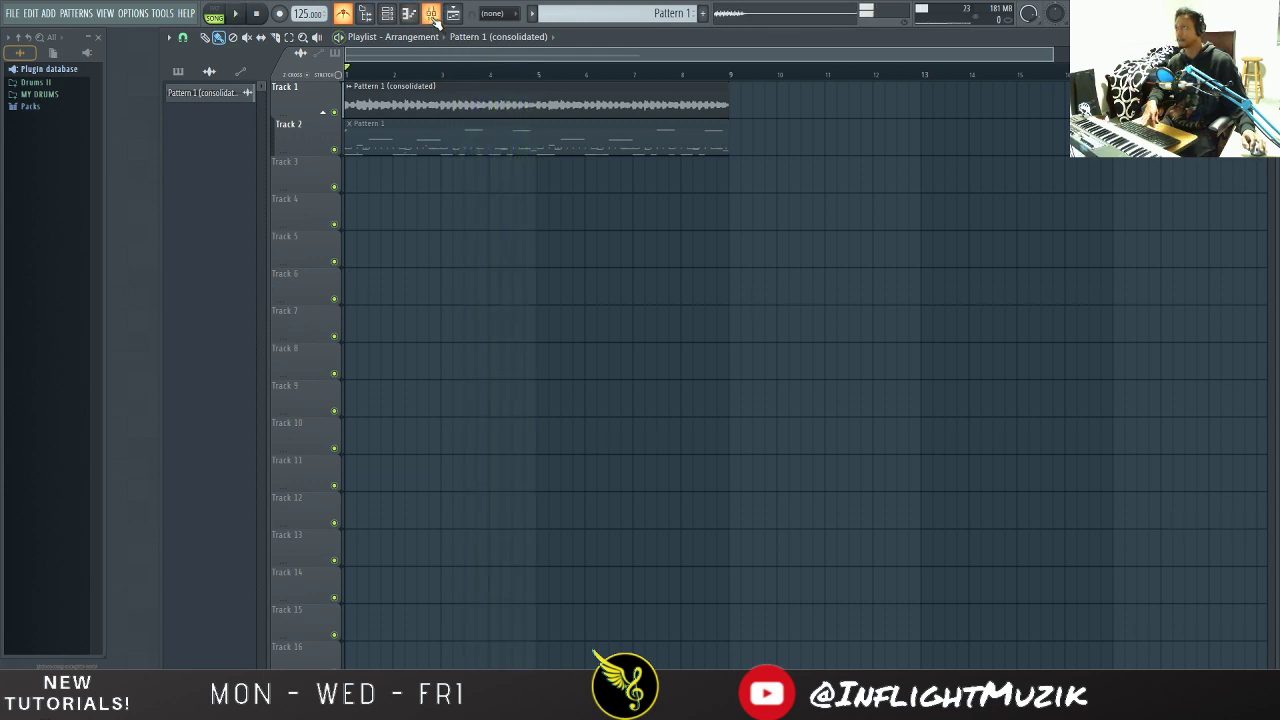
Step: Place copies of the consolidated audio clip on Track 1 at bars 9 and 17
{"action": "left_click", "coordinate": [437, 101]}
{"action": "left_click", "coordinate": [823, 108]}
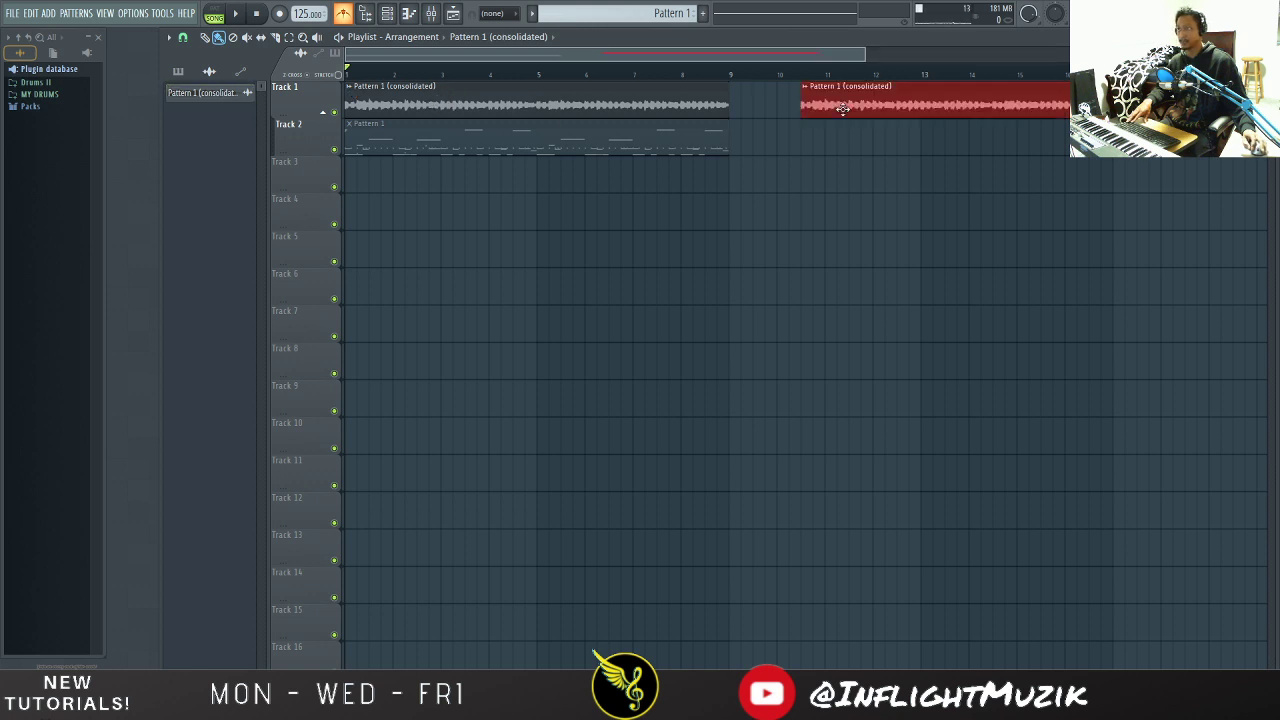
{"action": "left_click_drag", "start_coordinate": [879, 107], "coordinate": [831, 106]}
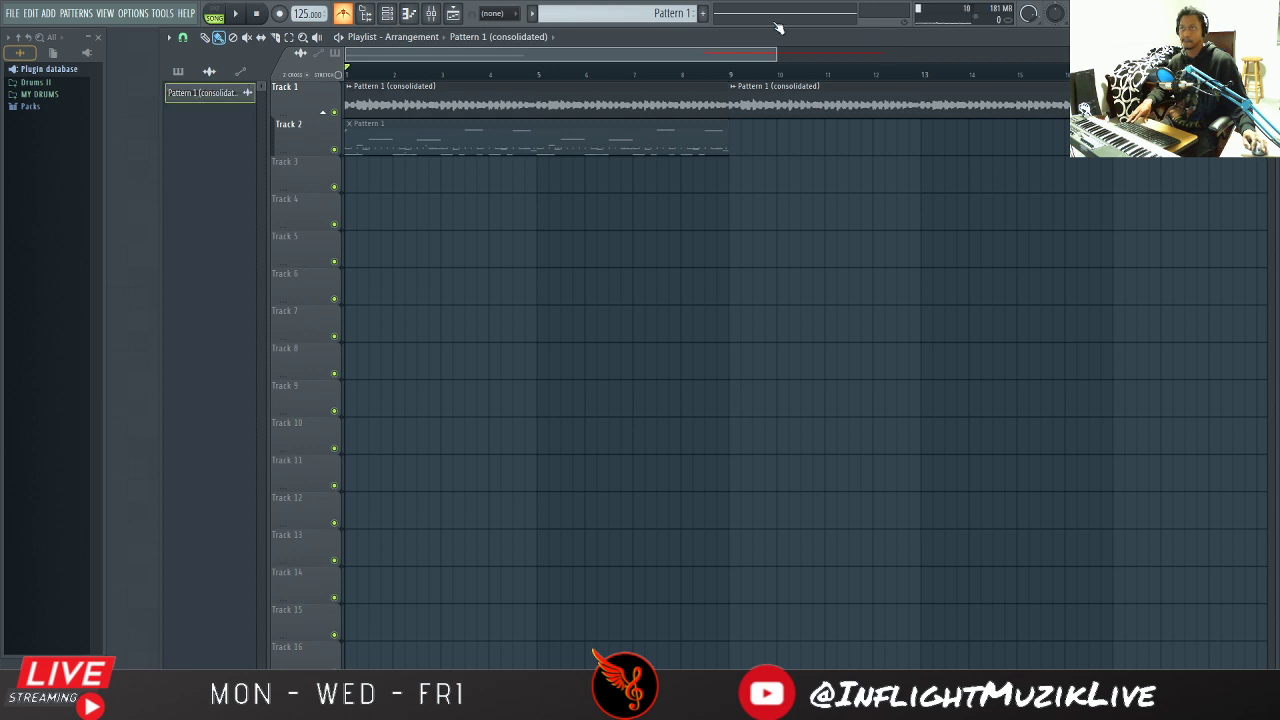
Step: Make the audio clips at bars 9 and 17 unique so each has its own channel
{"action": "left_click", "coordinate": [735, 92]}
{"action": "left_click", "coordinate": [775, 185]}
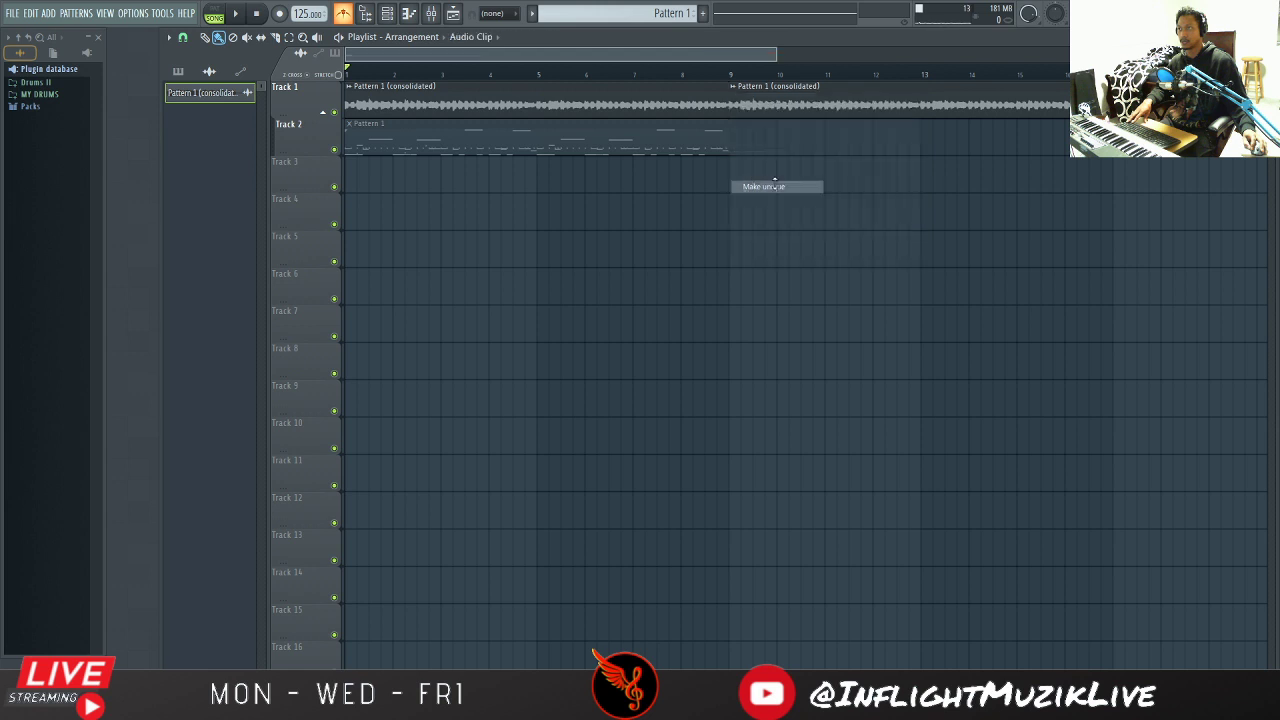
{"action": "left_click", "coordinate": [1082, 92]}
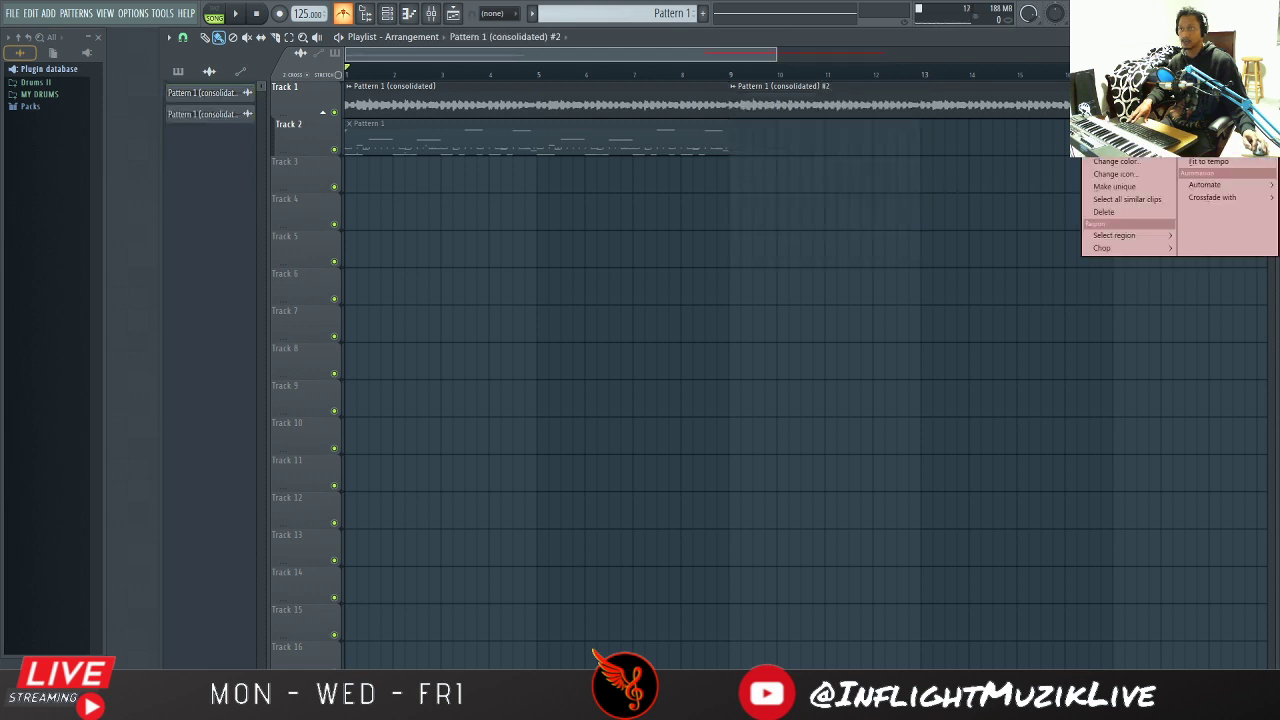
{"action": "left_click", "coordinate": [1126, 188]}
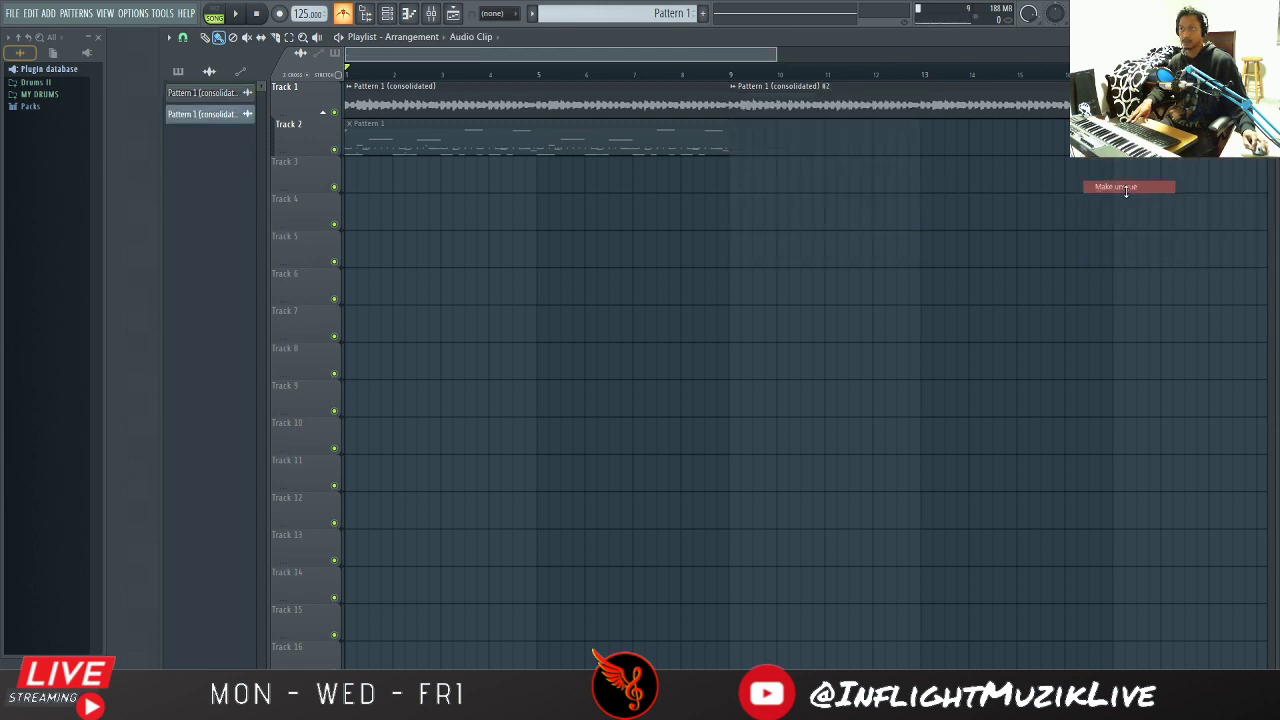
Step: Select the three consolidated audio channels and route them to consecutive mixer tracks starting from Insert 63
{"action": "left_click", "coordinate": [387, 13]}
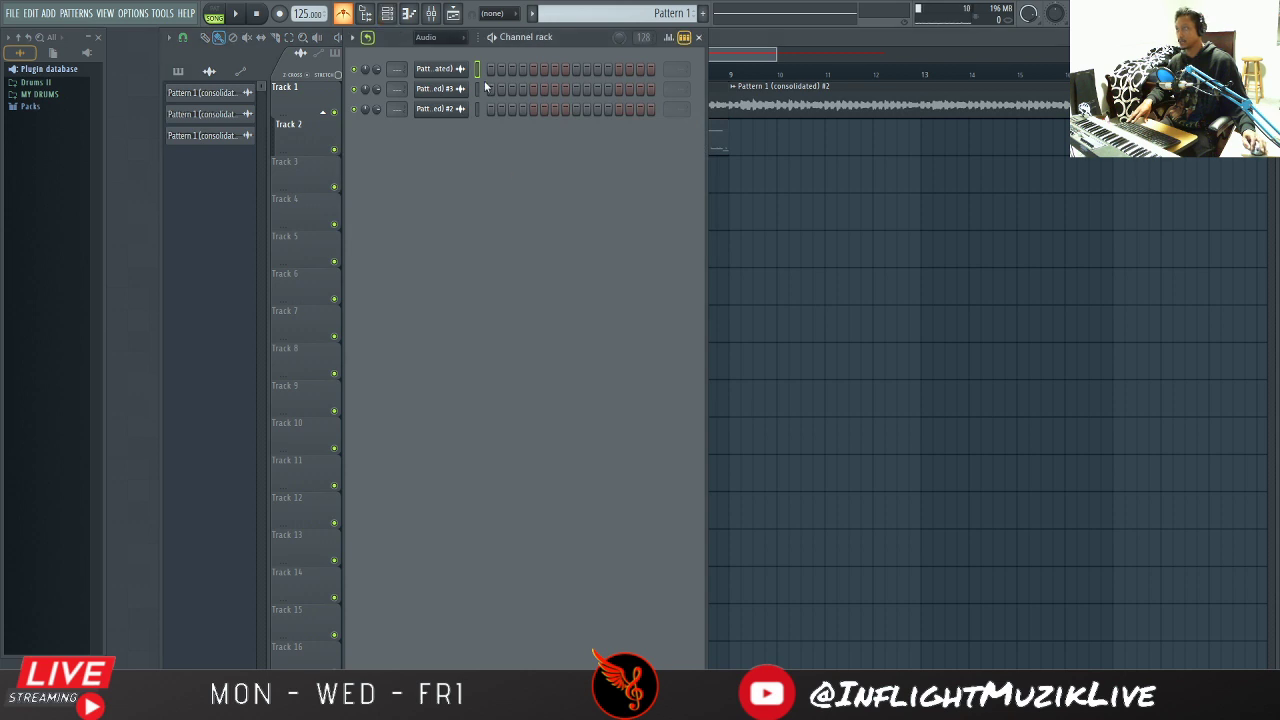
{"action": "left_click", "coordinate": [431, 14]}
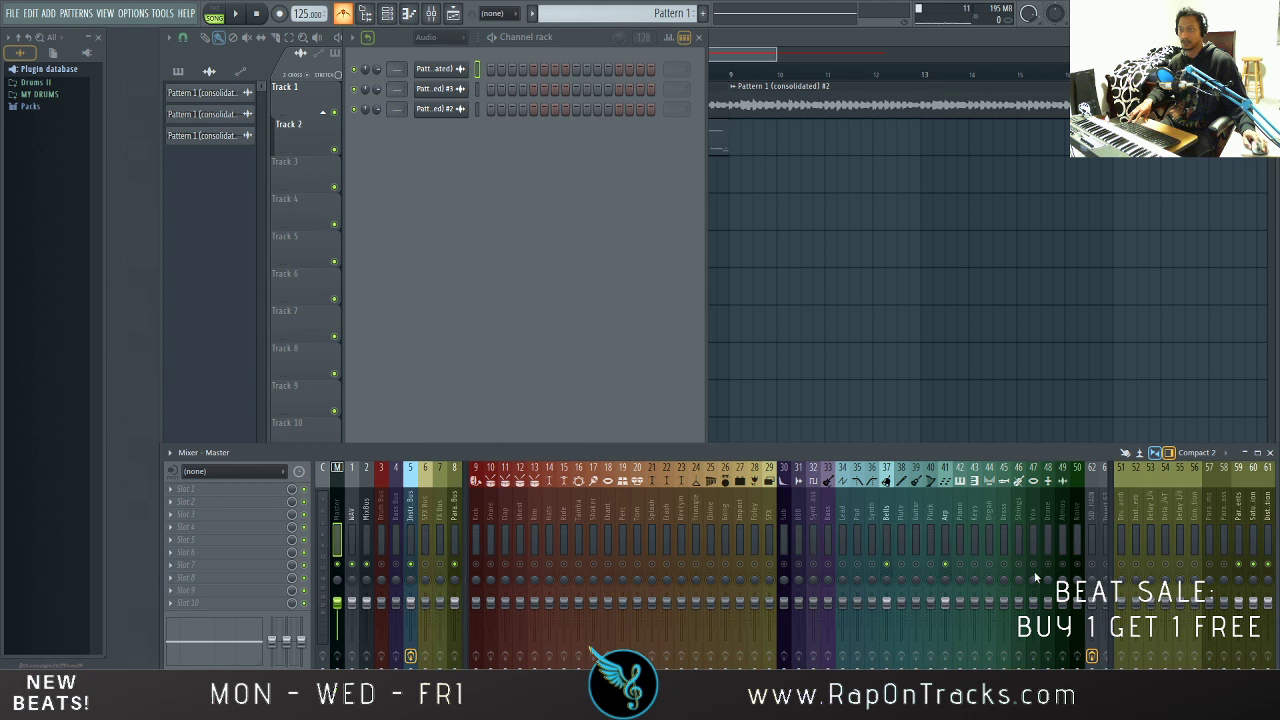
{"action": "scroll", "coordinate": [1019, 520], "scroll_direction": "down", "scroll_amount": 10}
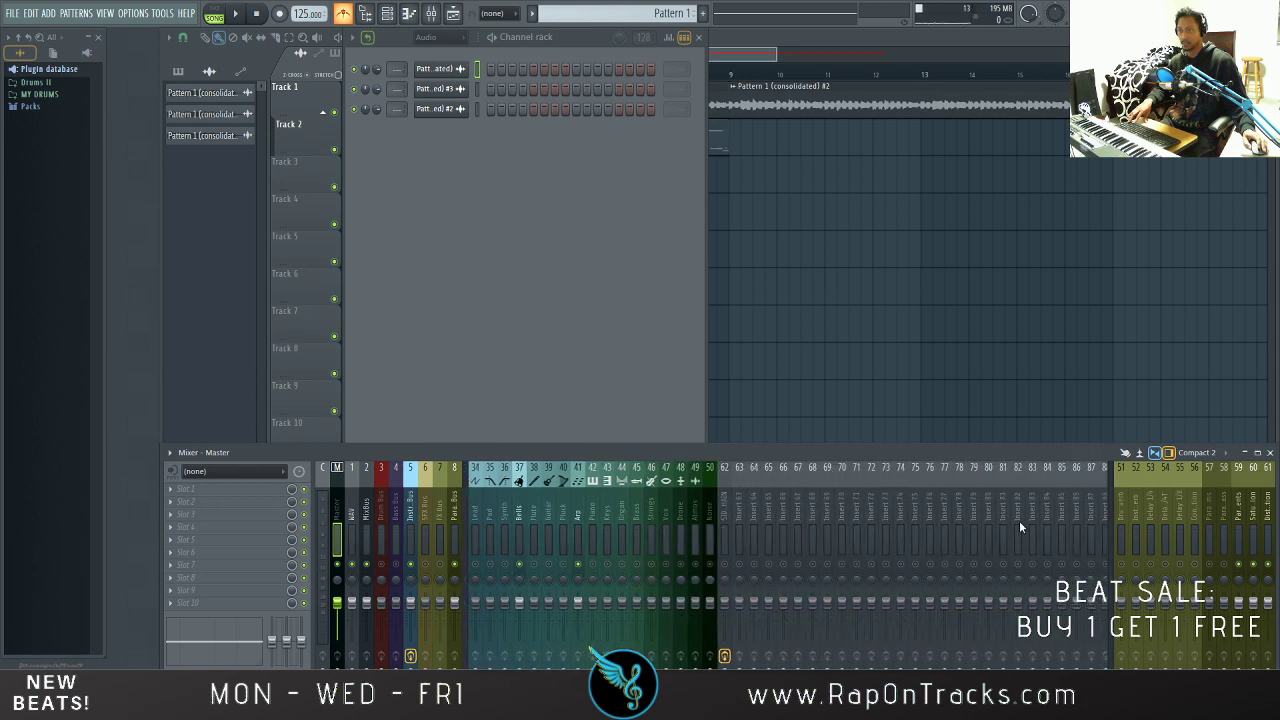
{"action": "left_click", "coordinate": [712, 505]}
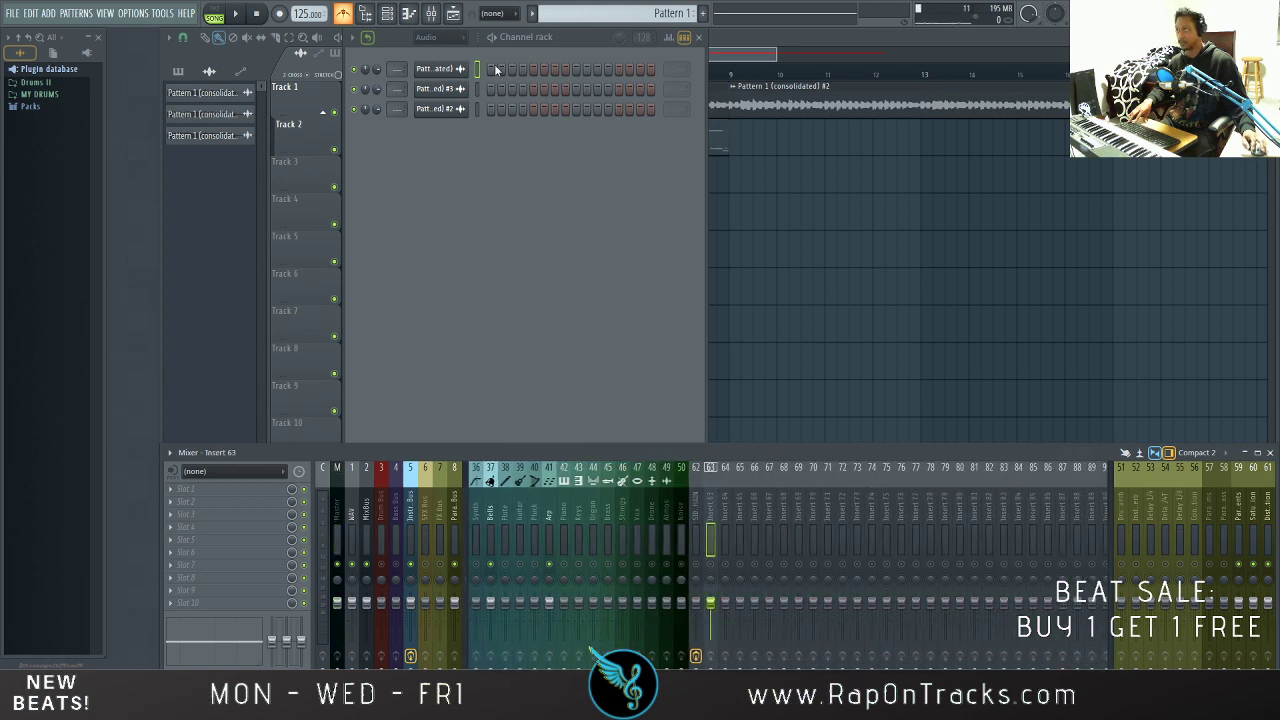
{"action": "left_click_drag", "start_coordinate": [478, 69], "coordinate": [481, 103]}
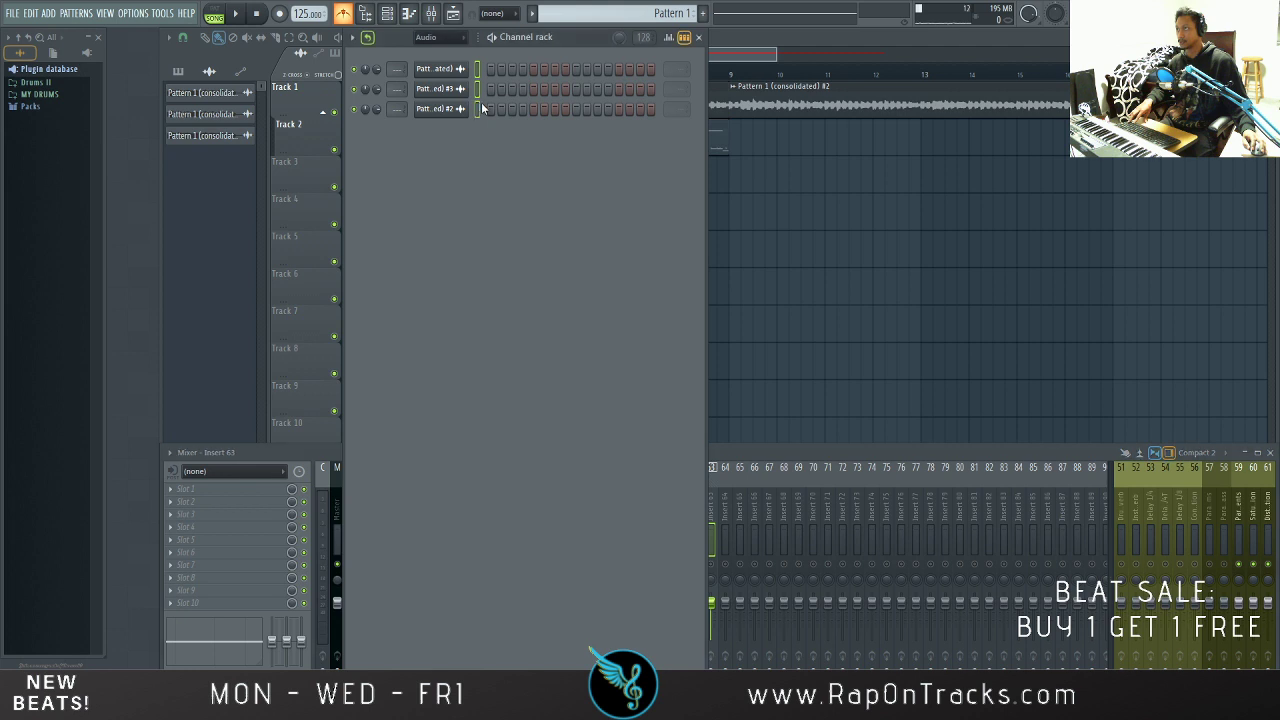
{"action": "left_click", "coordinate": [774, 451]}
{"action": "right_click", "coordinate": [713, 505]}
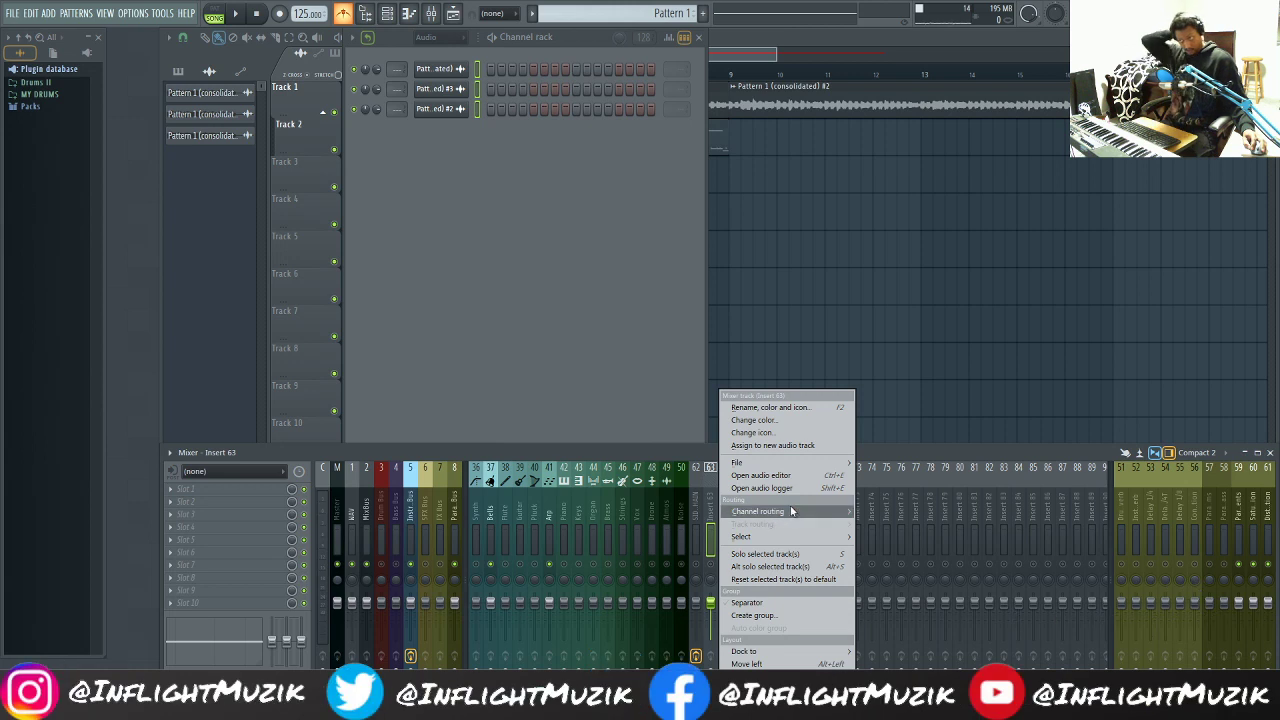
{"action": "mouse_move", "coordinate": [791, 511]}
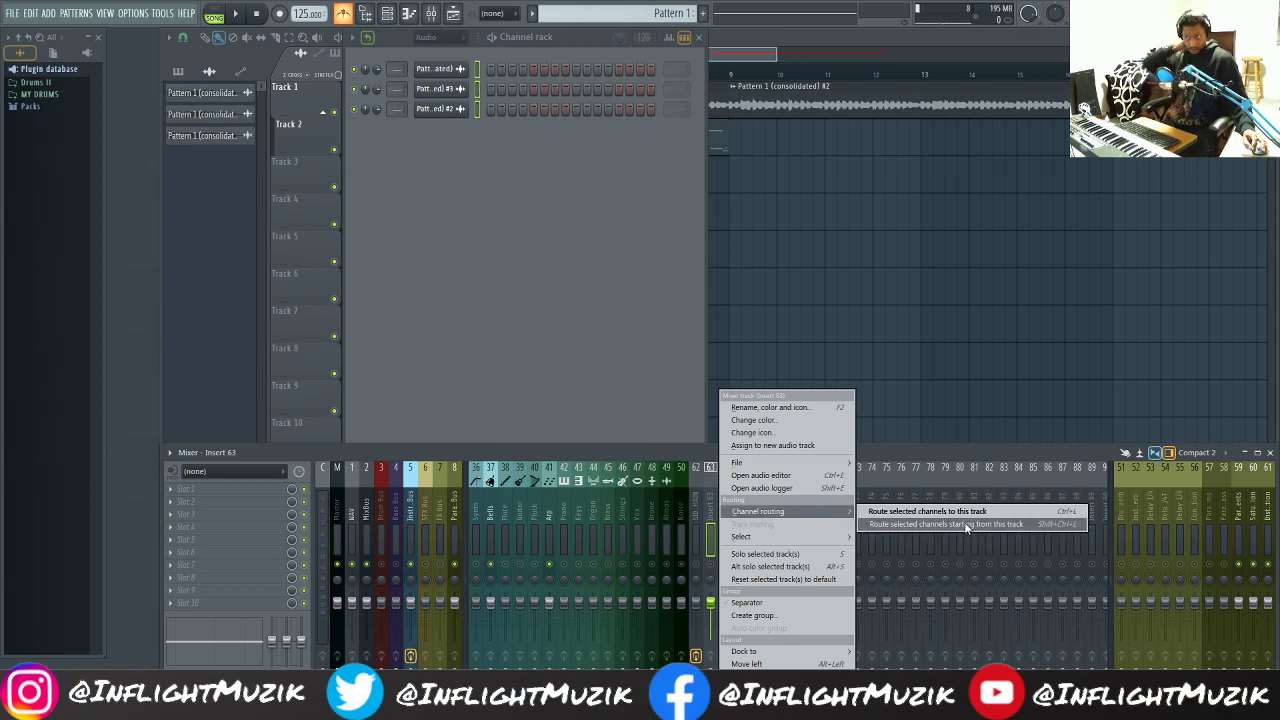
{"action": "left_click", "coordinate": [966, 527]}
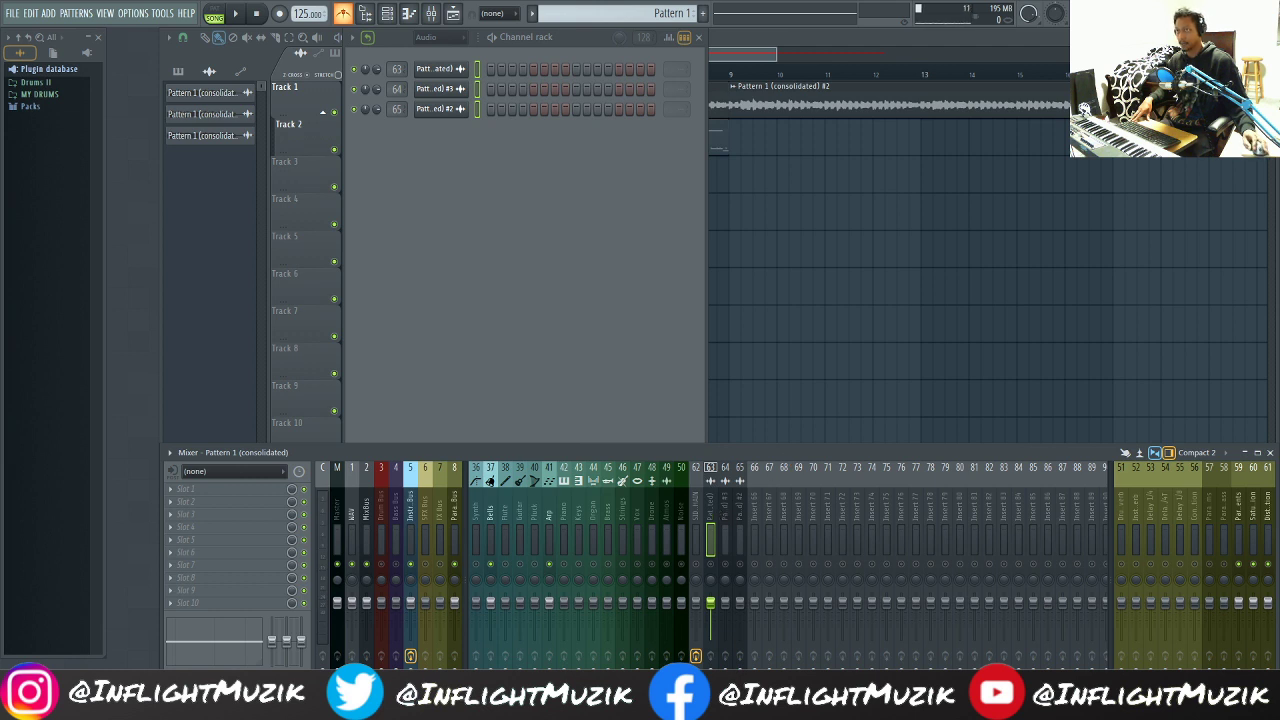
Step: Place another copy of the third consolidated clip at bar 25 on Track 1, and reopen the mixer
{"action": "left_click", "coordinate": [996, 36]}
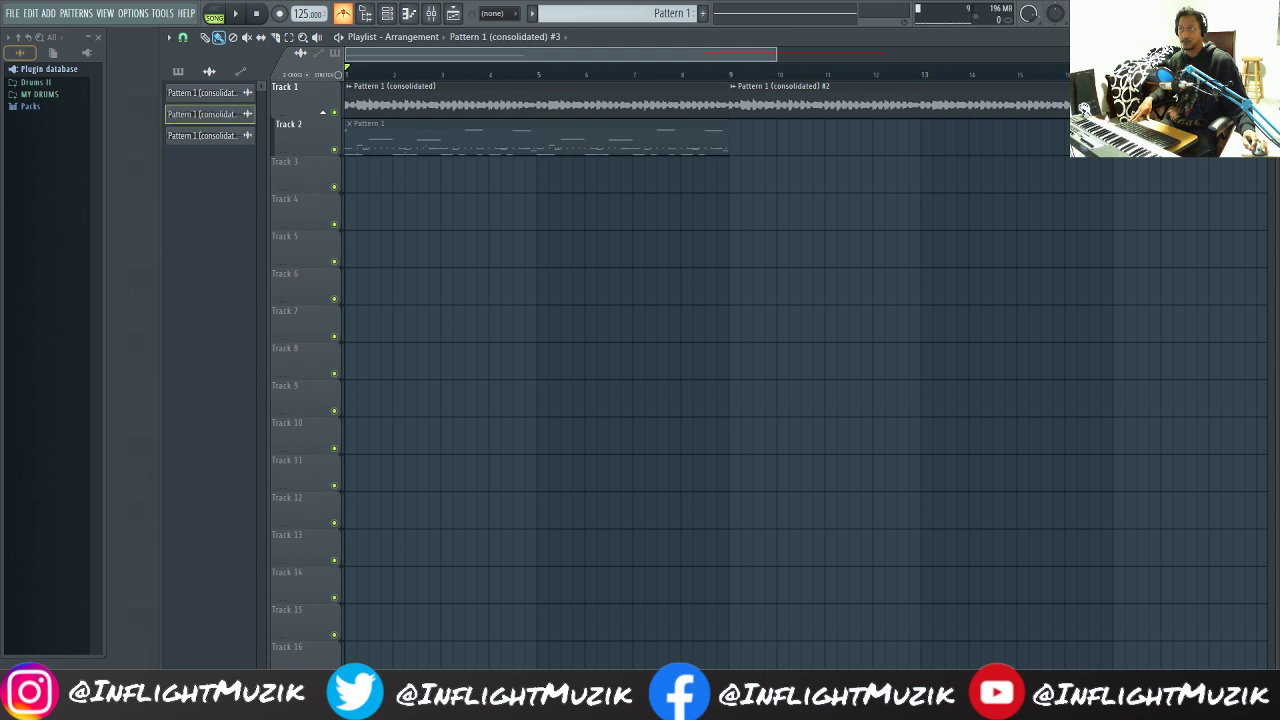
{"action": "left_click_drag", "start_coordinate": [776, 56], "coordinate": [1141, 56]}
{"action": "left_click", "coordinate": [1035, 112]}
{"action": "left_click_drag", "start_coordinate": [1097, 106], "coordinate": [1033, 105]}
{"action": "left_click", "coordinate": [431, 13]}
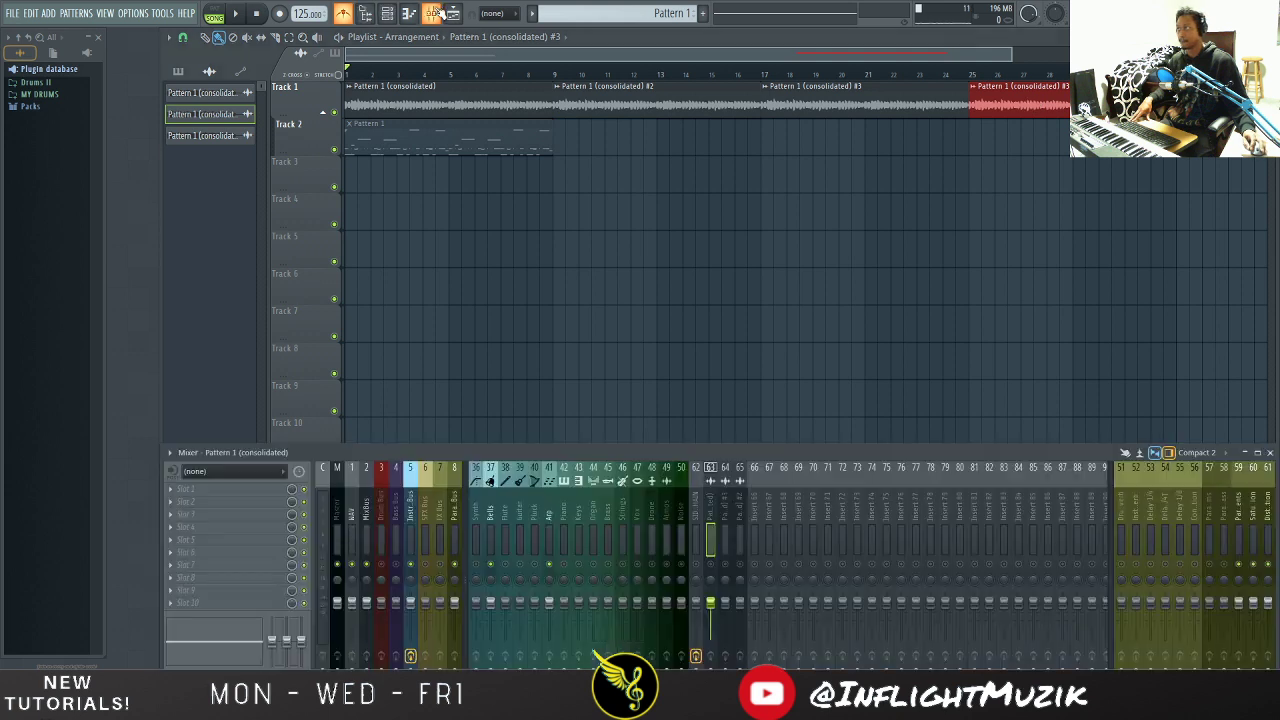
Step: Select the empty Insert 66 mixer track, and make the audio clip at bar 25 on Track 1 unique
{"action": "left_click", "coordinate": [755, 522]}
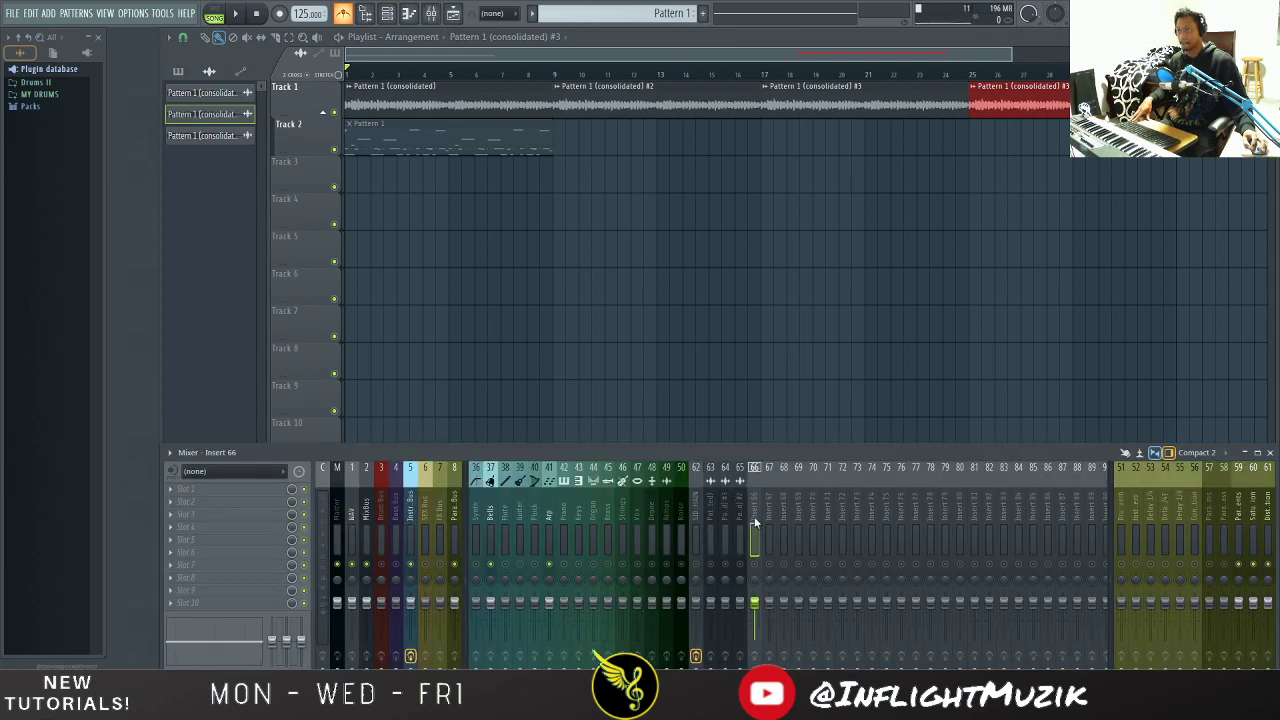
{"action": "left_click", "coordinate": [387, 13]}
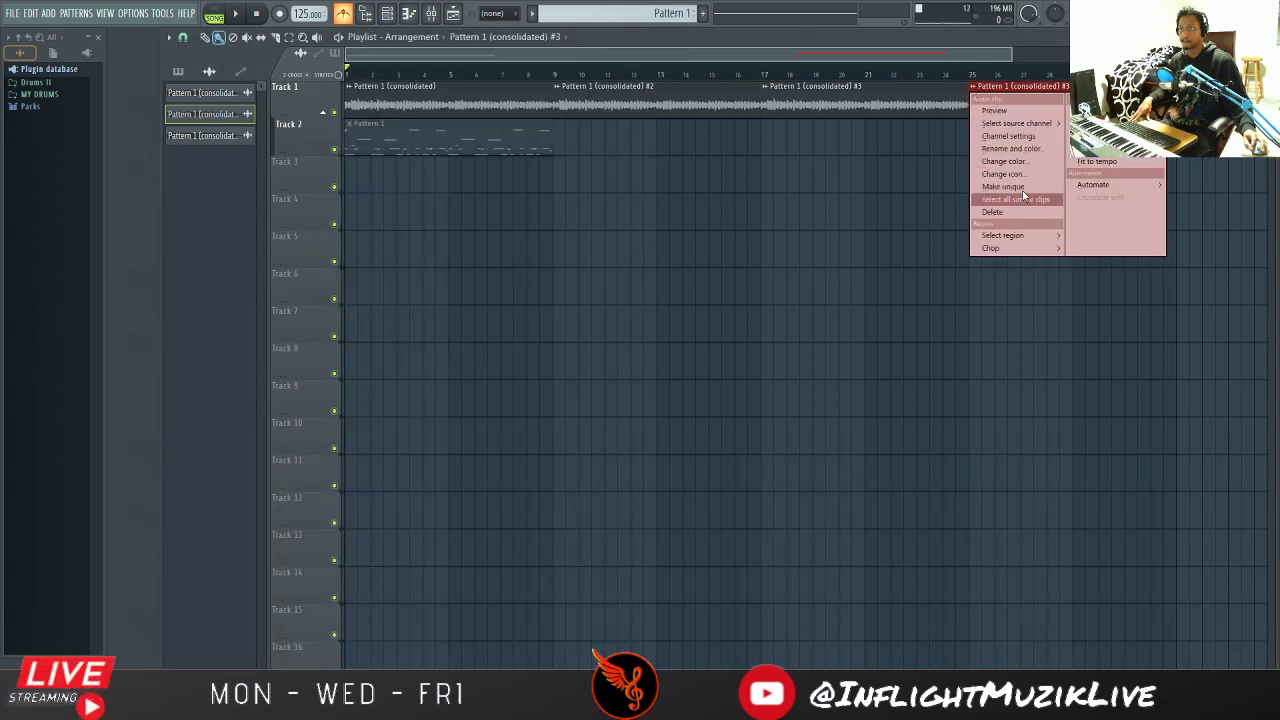
{"action": "left_click", "coordinate": [1016, 188]}
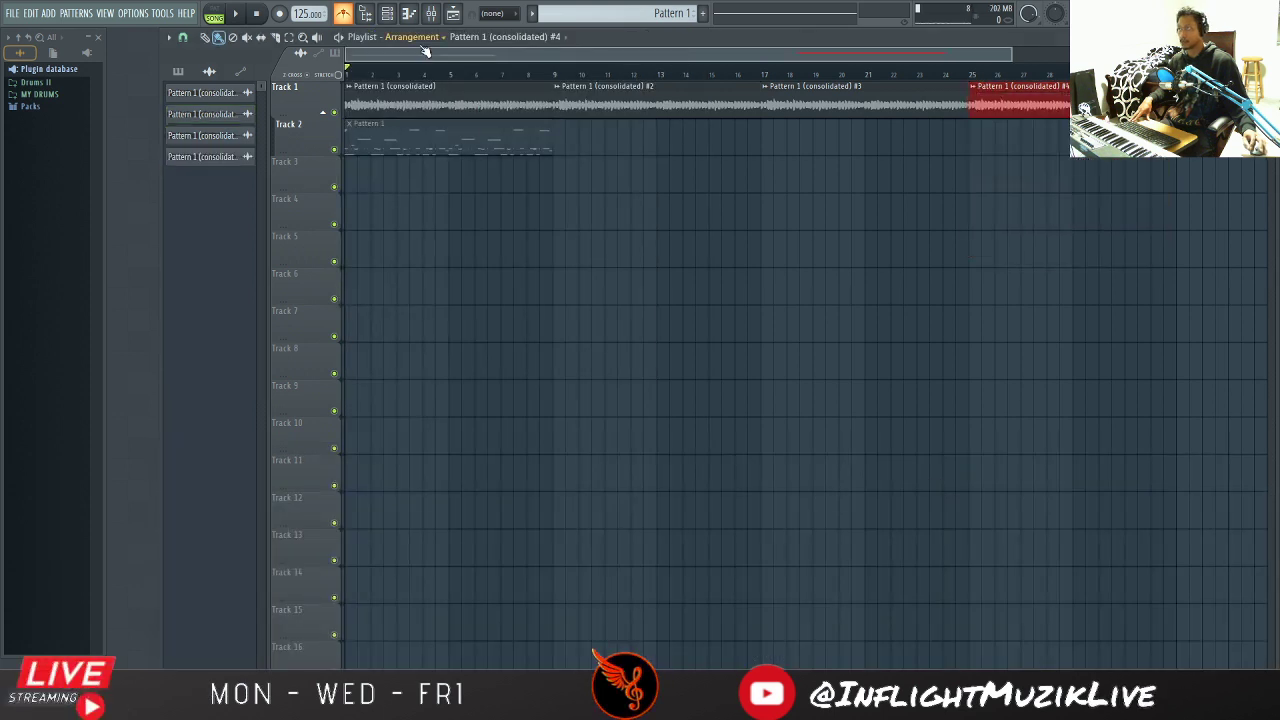
Step: Route the #4 consolidated audio channel to mixer track 65 and the #2 channel to track 66, linking track 66 to its channel's name
{"action": "left_click", "coordinate": [431, 13]}
{"action": "left_click", "coordinate": [409, 13]}
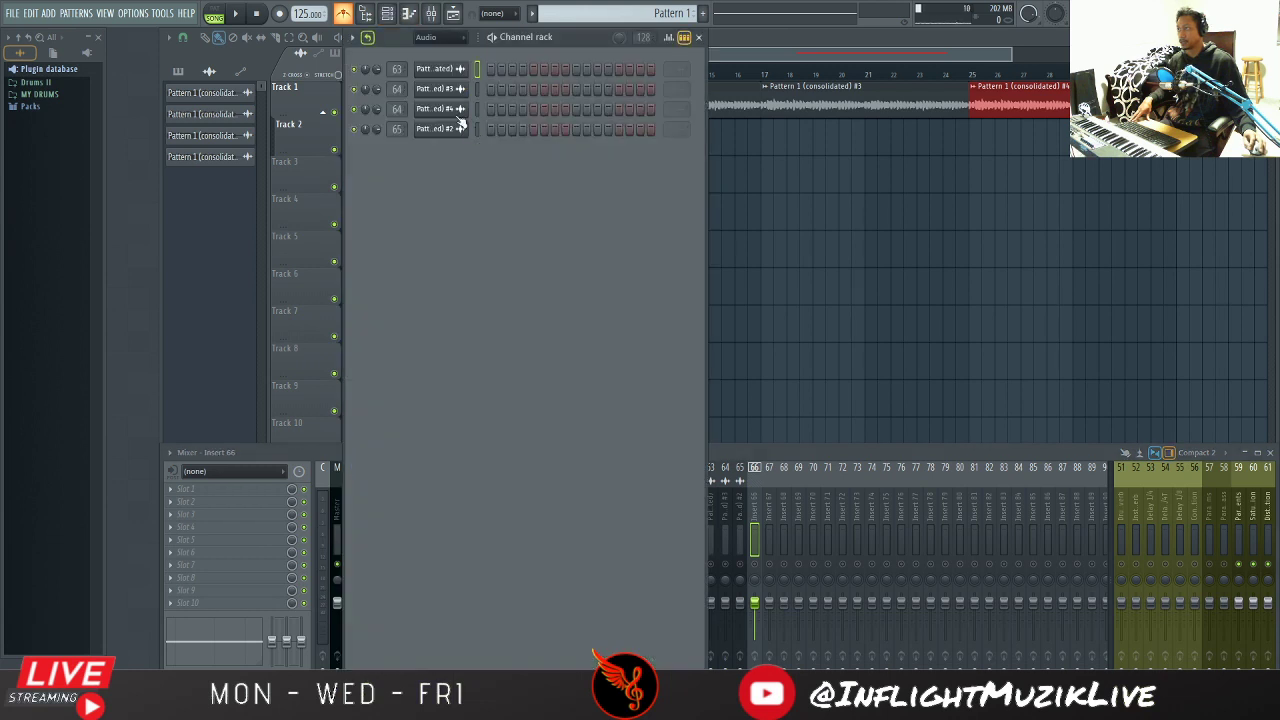
{"action": "scroll", "coordinate": [394, 107], "scroll_direction": "up", "scroll_amount": 1}
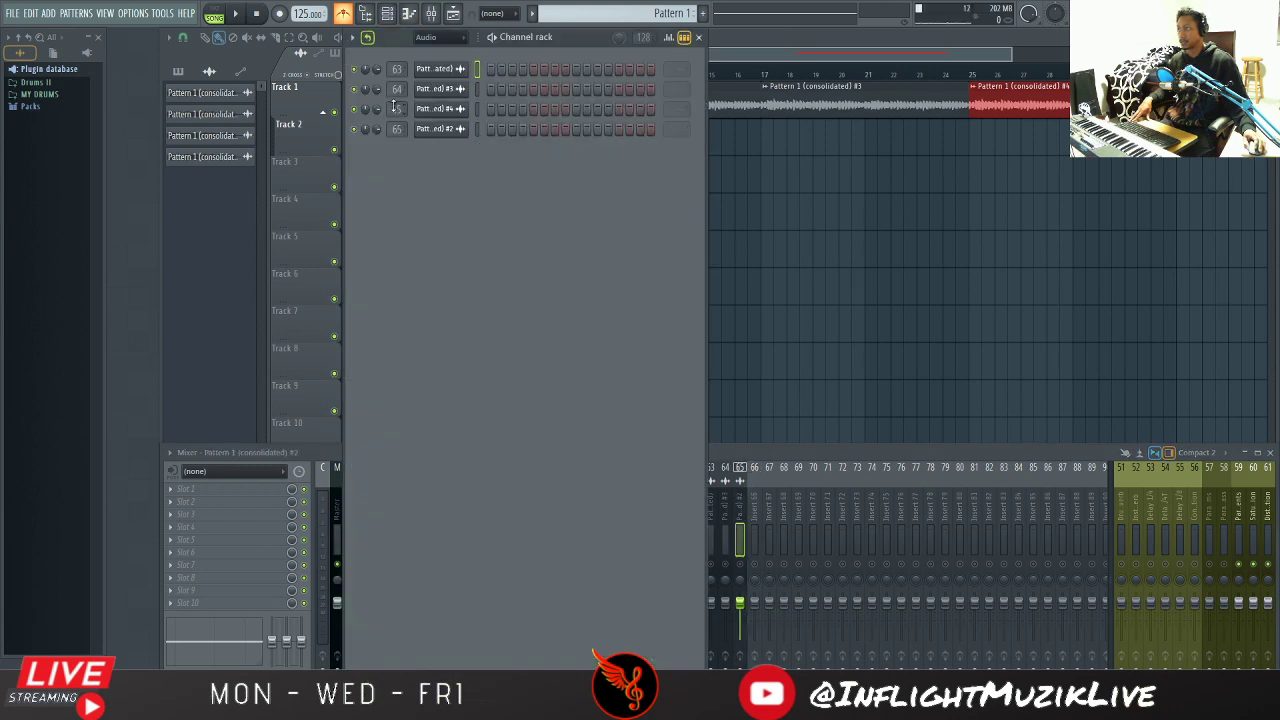
{"action": "scroll", "coordinate": [395, 130], "scroll_direction": "up", "scroll_amount": 1}
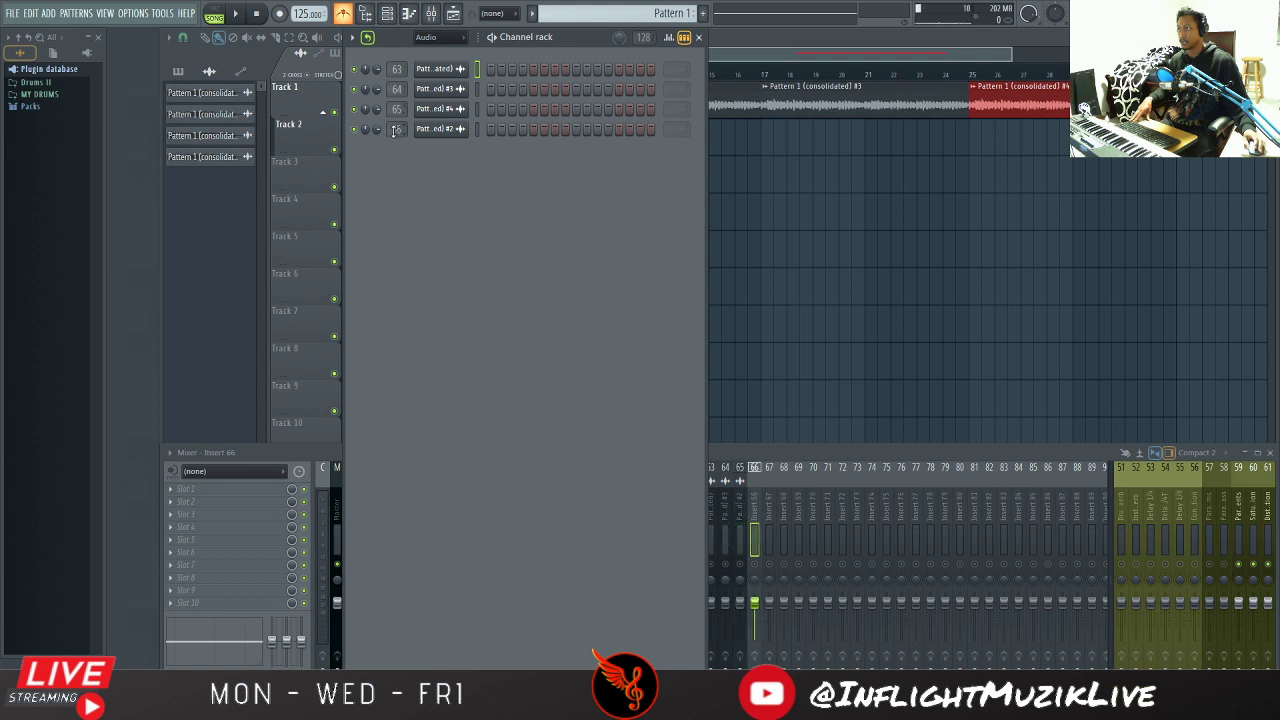
{"action": "left_click", "coordinate": [790, 468]}
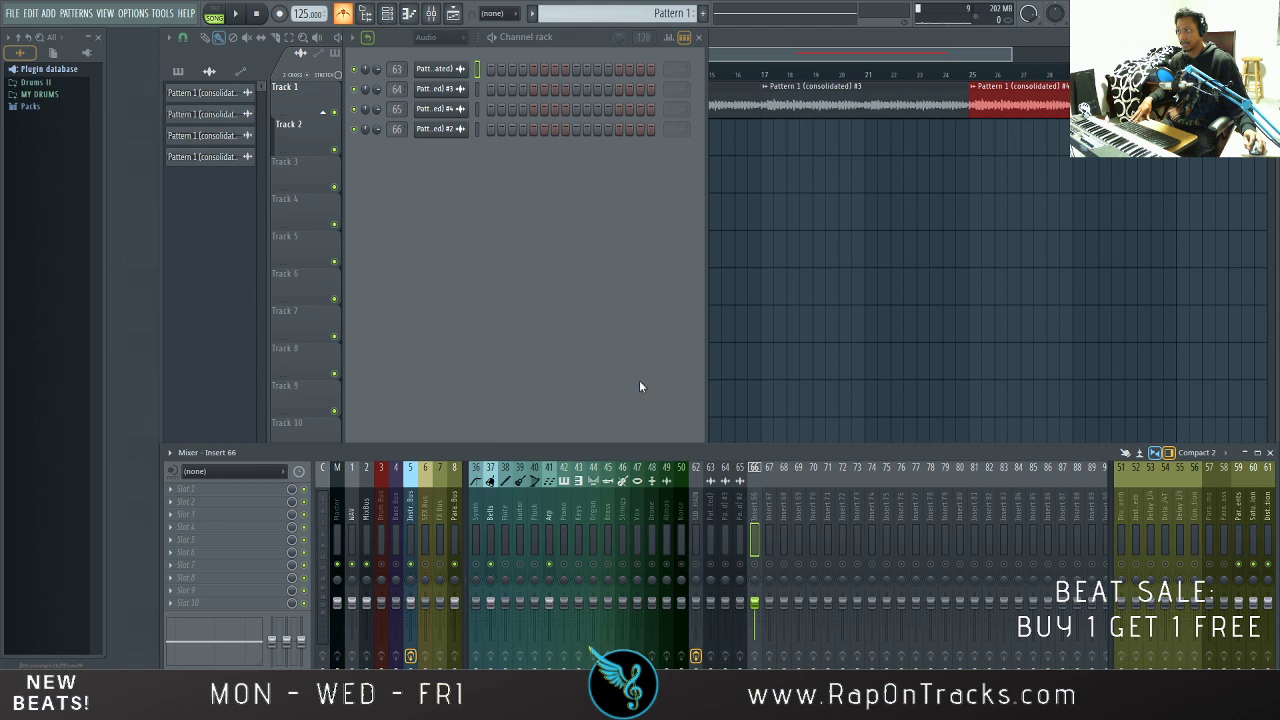
{"action": "left_click", "coordinate": [477, 131]}
{"action": "left_click", "coordinate": [753, 516]}
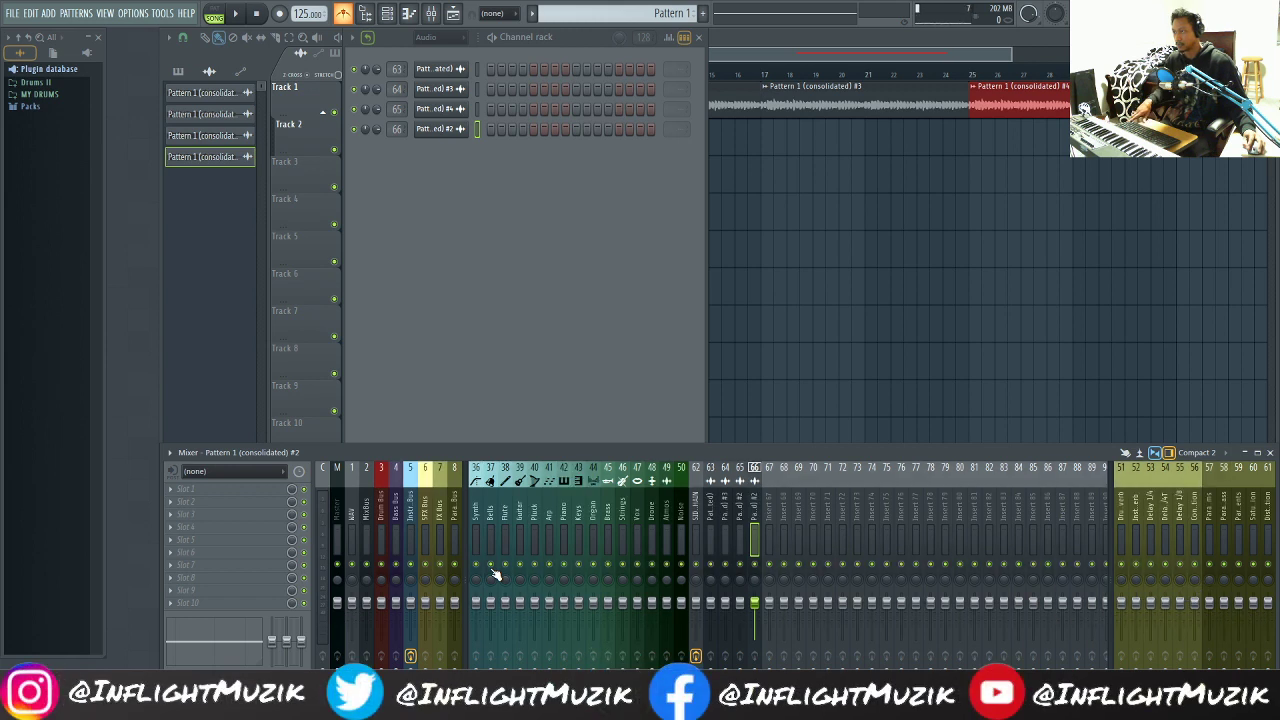
{"action": "key", "text": "Left"}
{"action": "key", "text": "Left"}
{"action": "key", "text": "Left"}
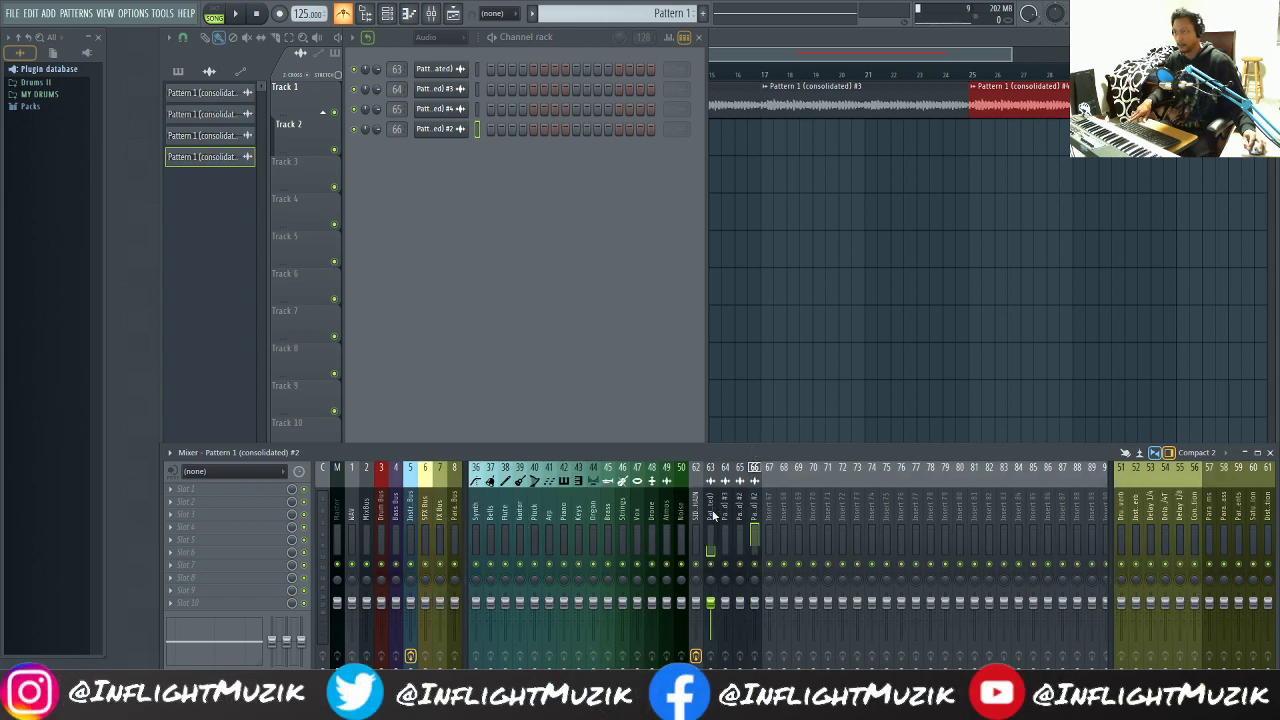
{"action": "left_click", "coordinate": [168, 561]}
{"action": "mouse_move", "coordinate": [255, 424]}
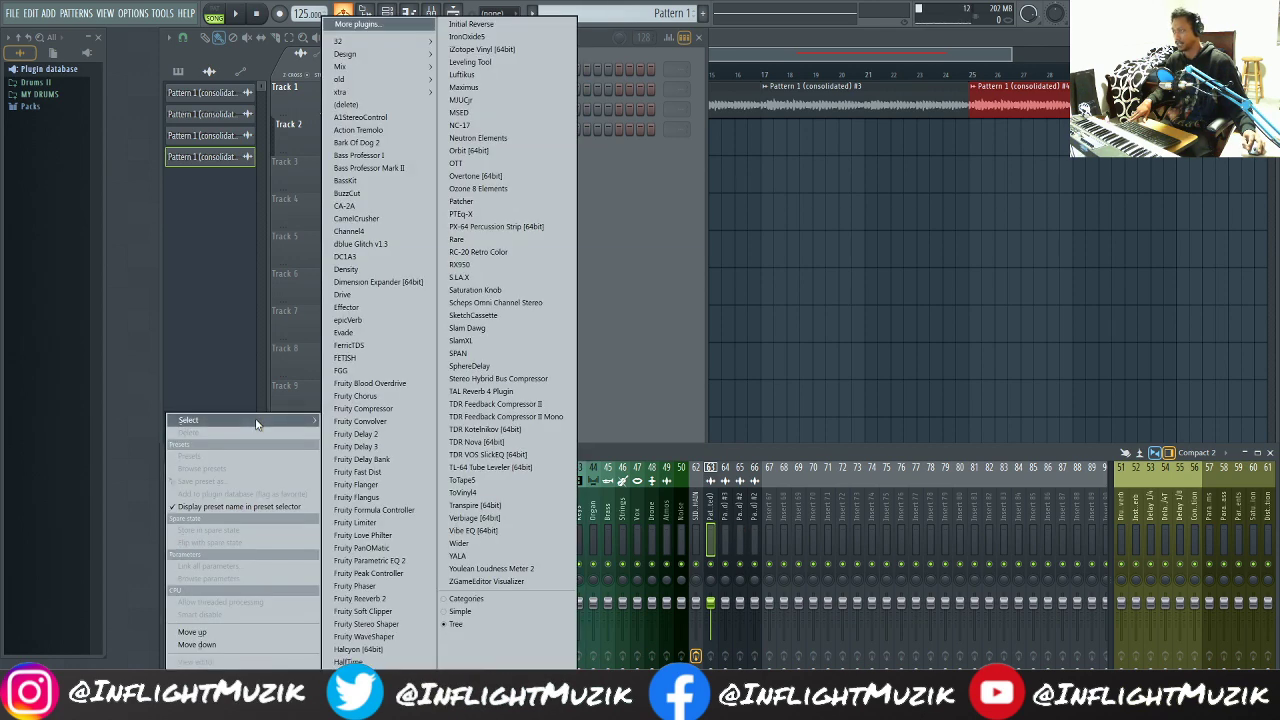
Step: Load HalfTime into effect slot 5 of mixer track 64 and rename the track "Melody Halftime"
{"action": "left_click", "coordinate": [724, 500]}
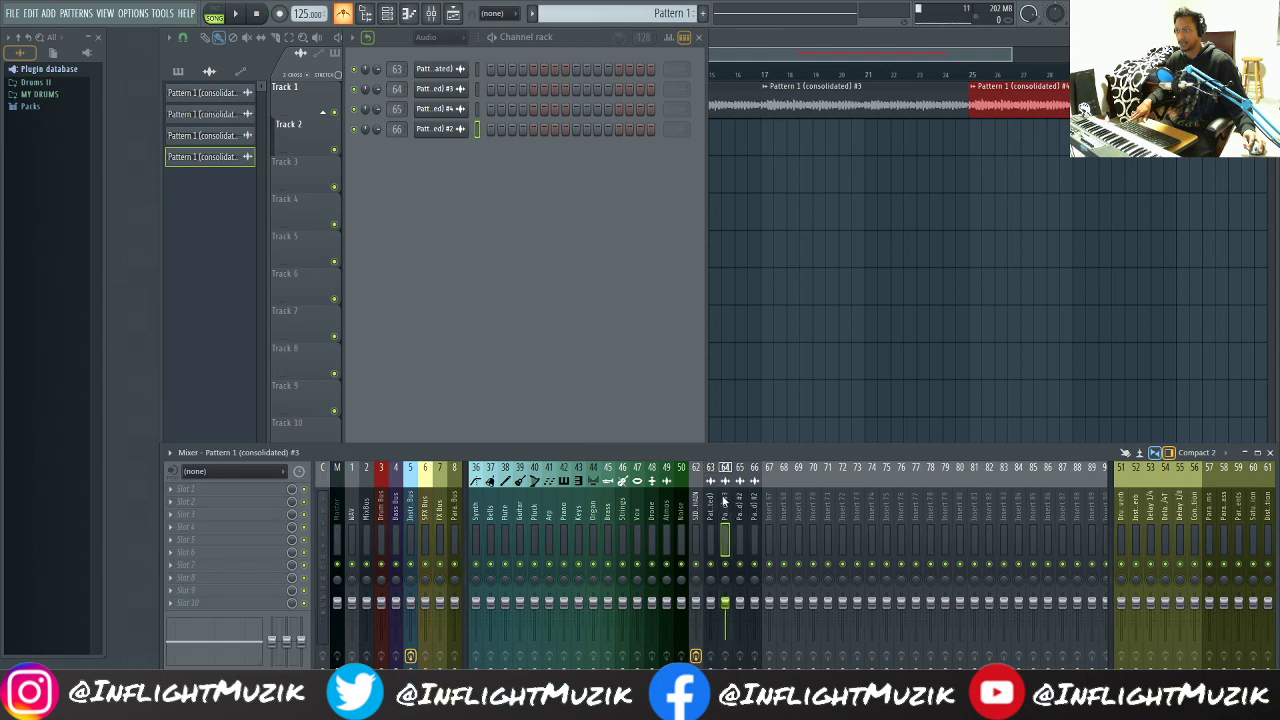
{"action": "left_click", "coordinate": [198, 550]}
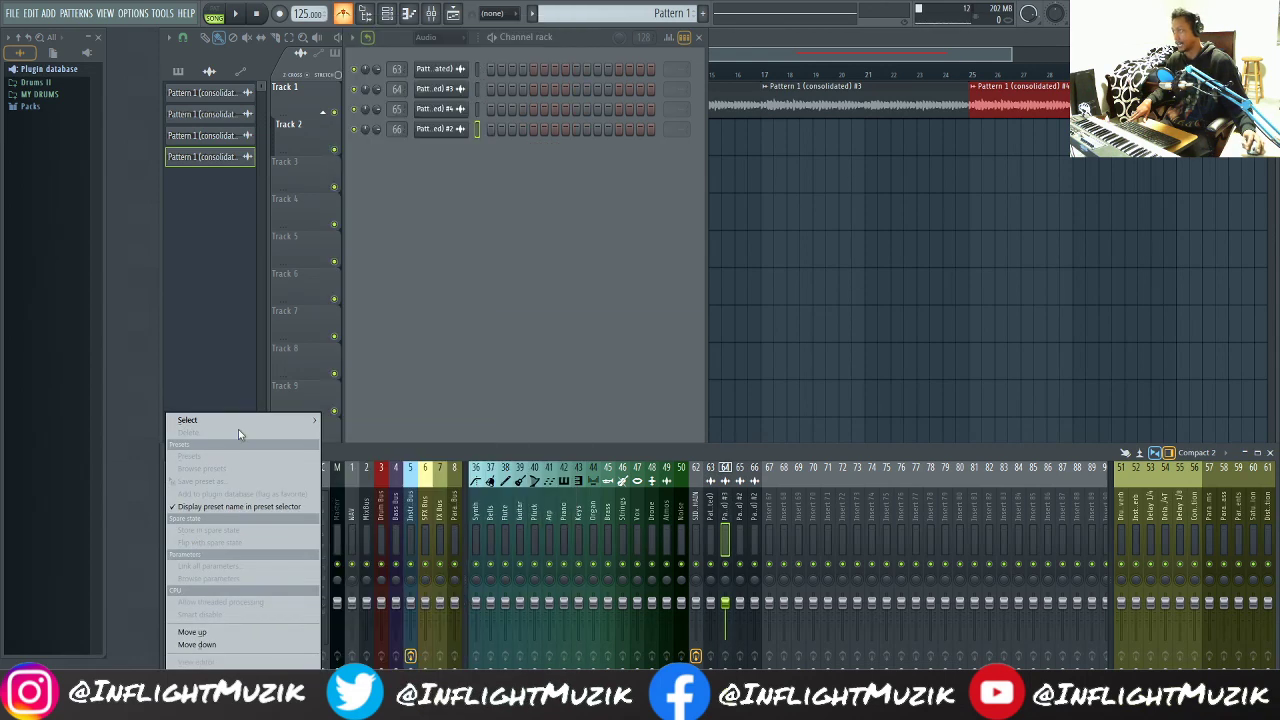
{"action": "mouse_move", "coordinate": [265, 421]}
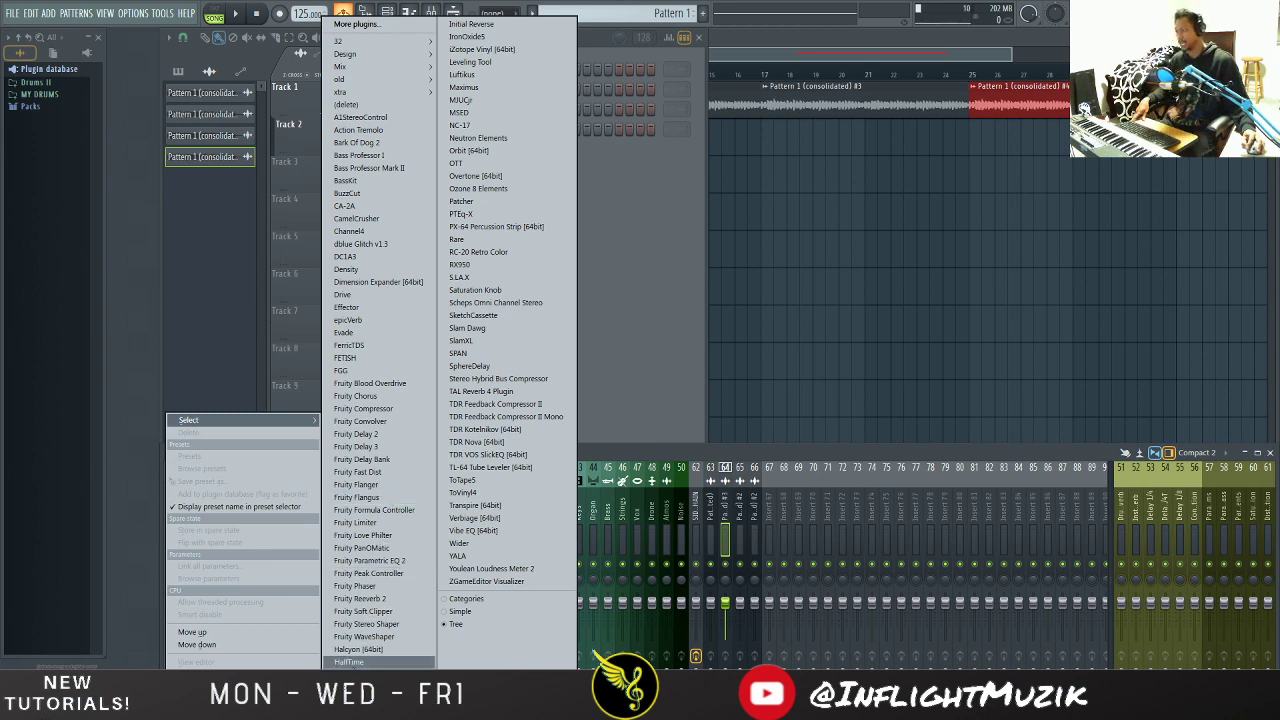
{"action": "left_click", "coordinate": [350, 662]}
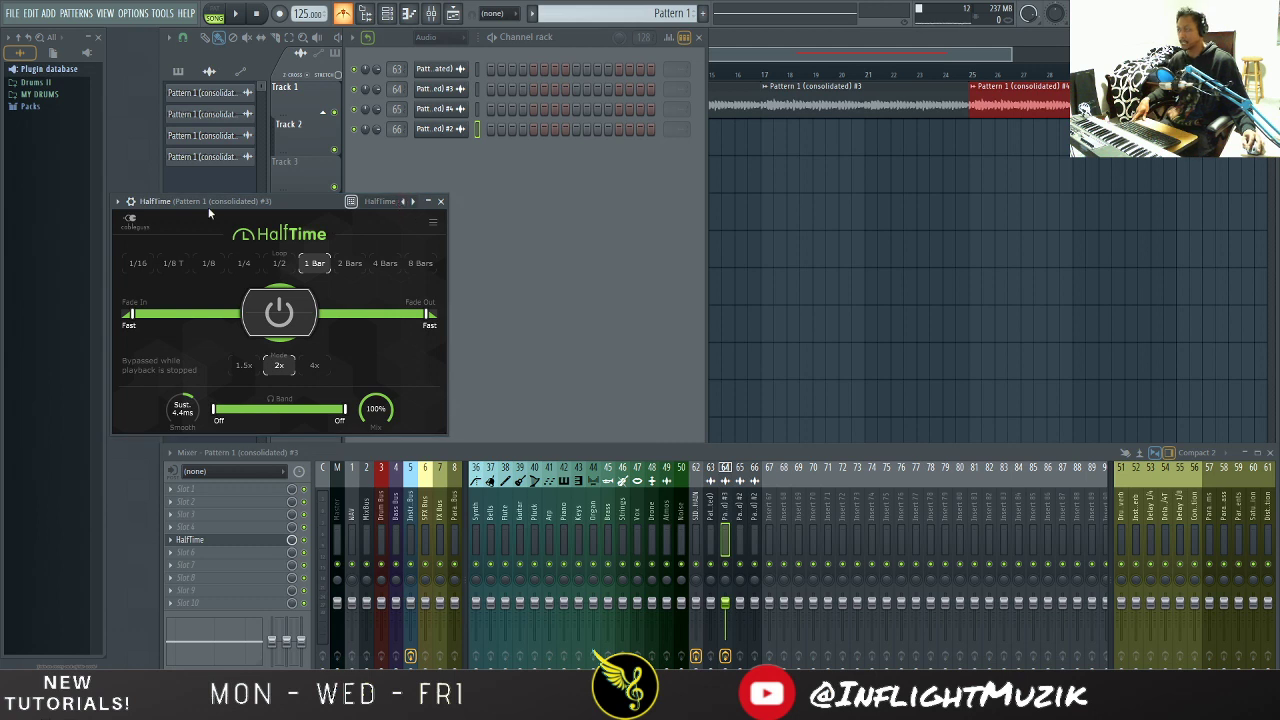
{"action": "left_click_drag", "start_coordinate": [284, 202], "coordinate": [456, 209]}
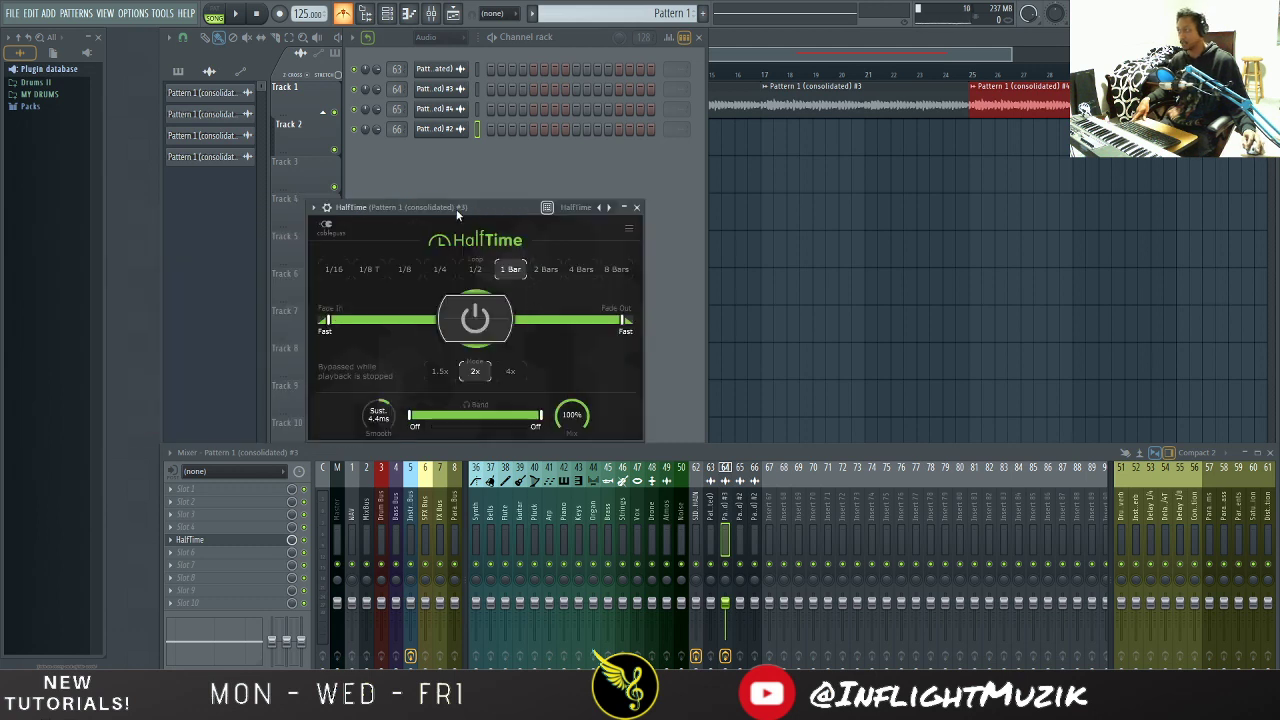
{"action": "left_click", "coordinate": [637, 208]}
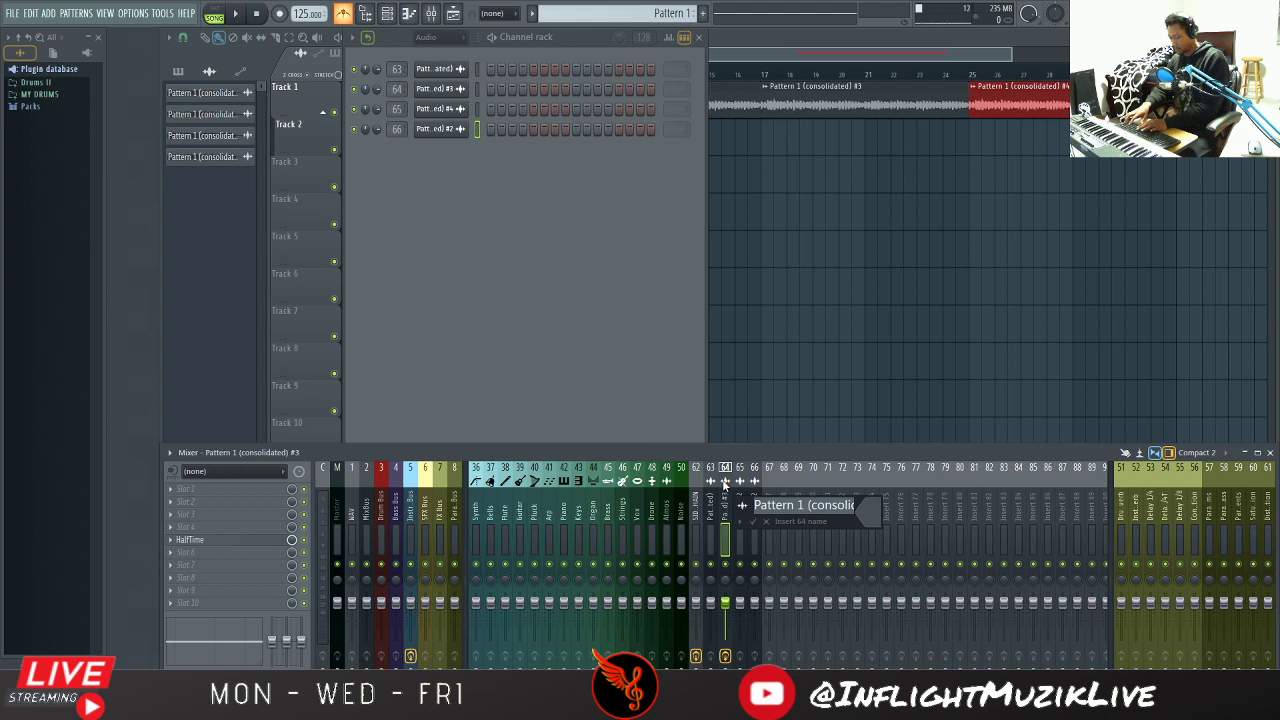
{"action": "type", "text": "Melody Halftime"}
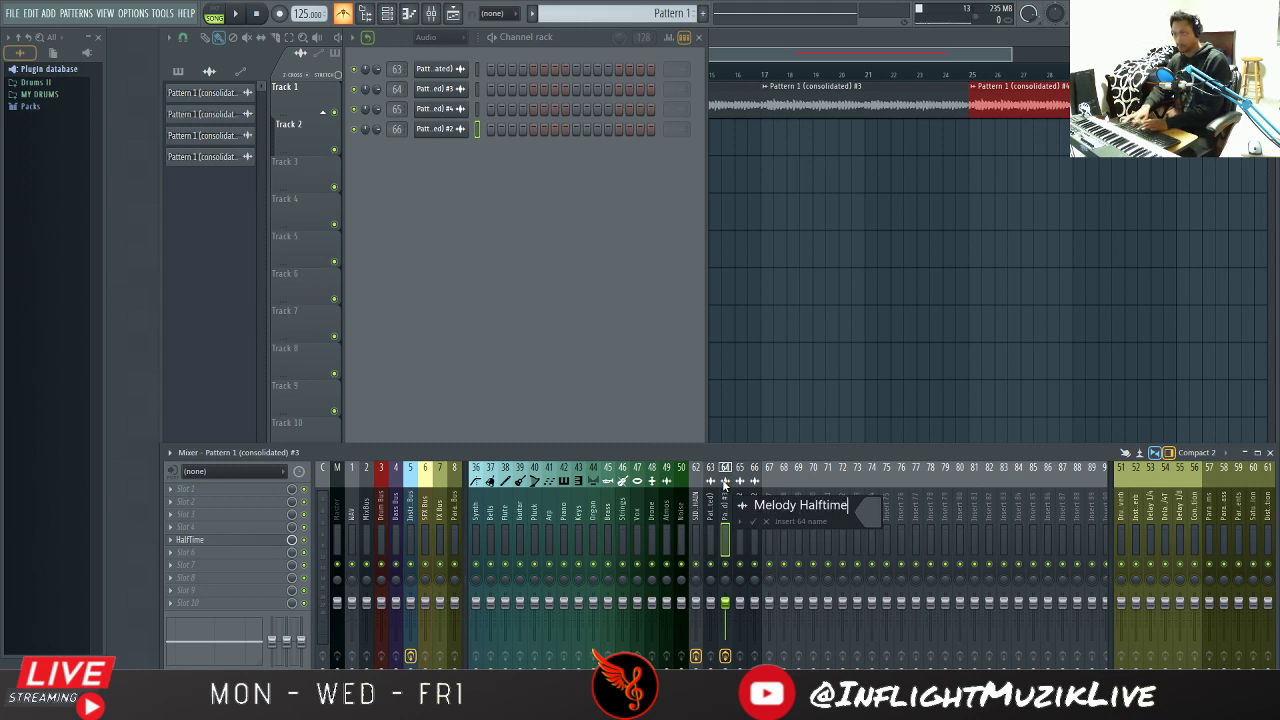
{"action": "key", "text": "Return"}
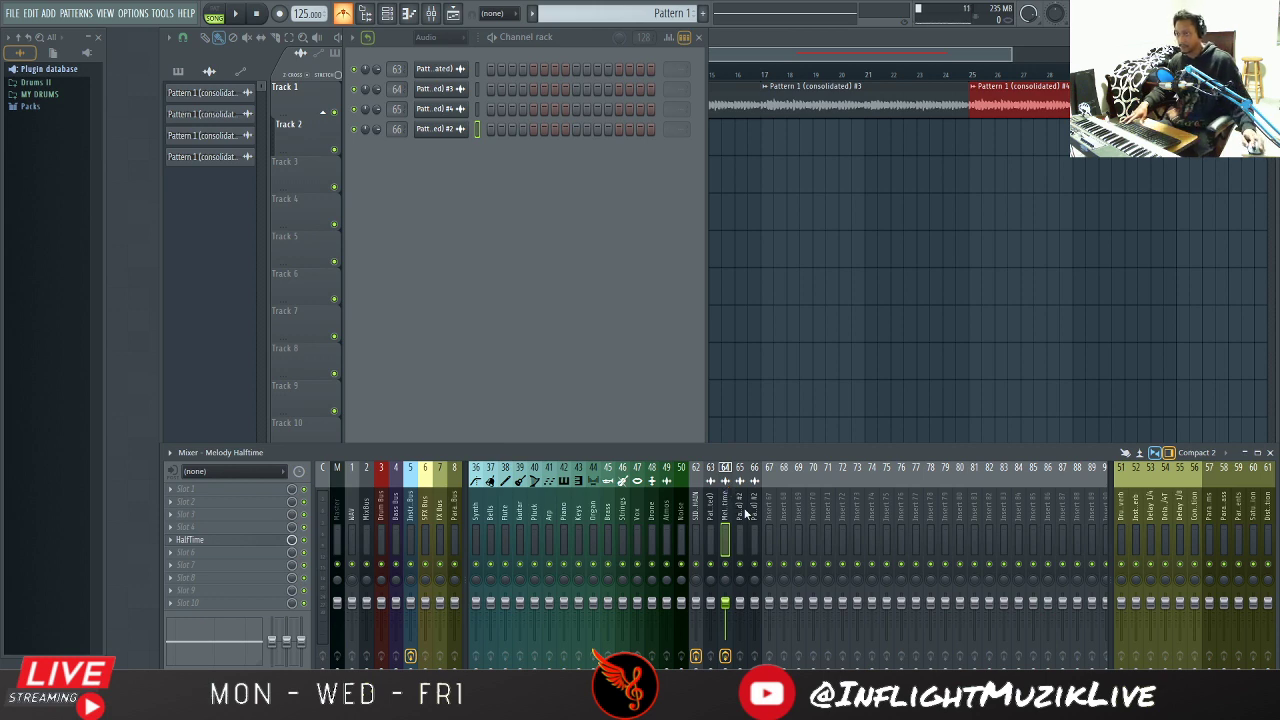
Step: Load HalfTime into effect slot 5 of mixer track 65 and apply its "inflight" preset
{"action": "left_click", "coordinate": [745, 513]}
{"action": "left_click", "coordinate": [173, 536]}
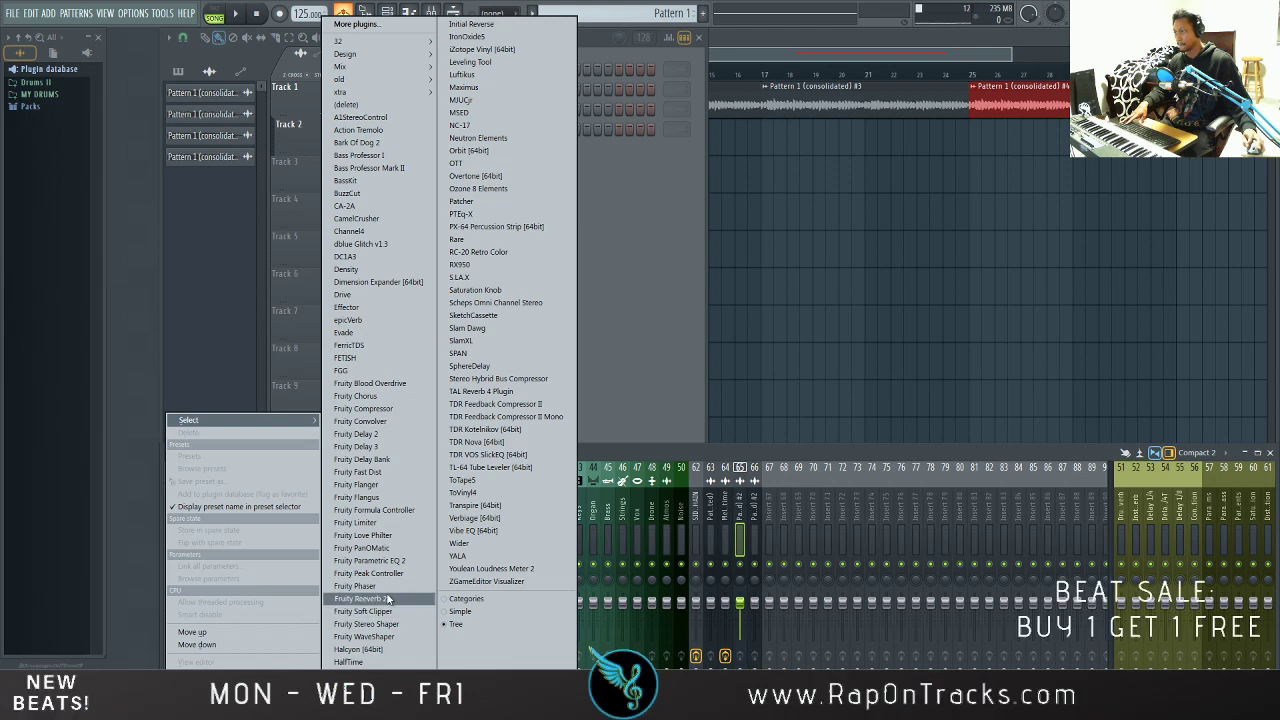
{"action": "left_click", "coordinate": [352, 662]}
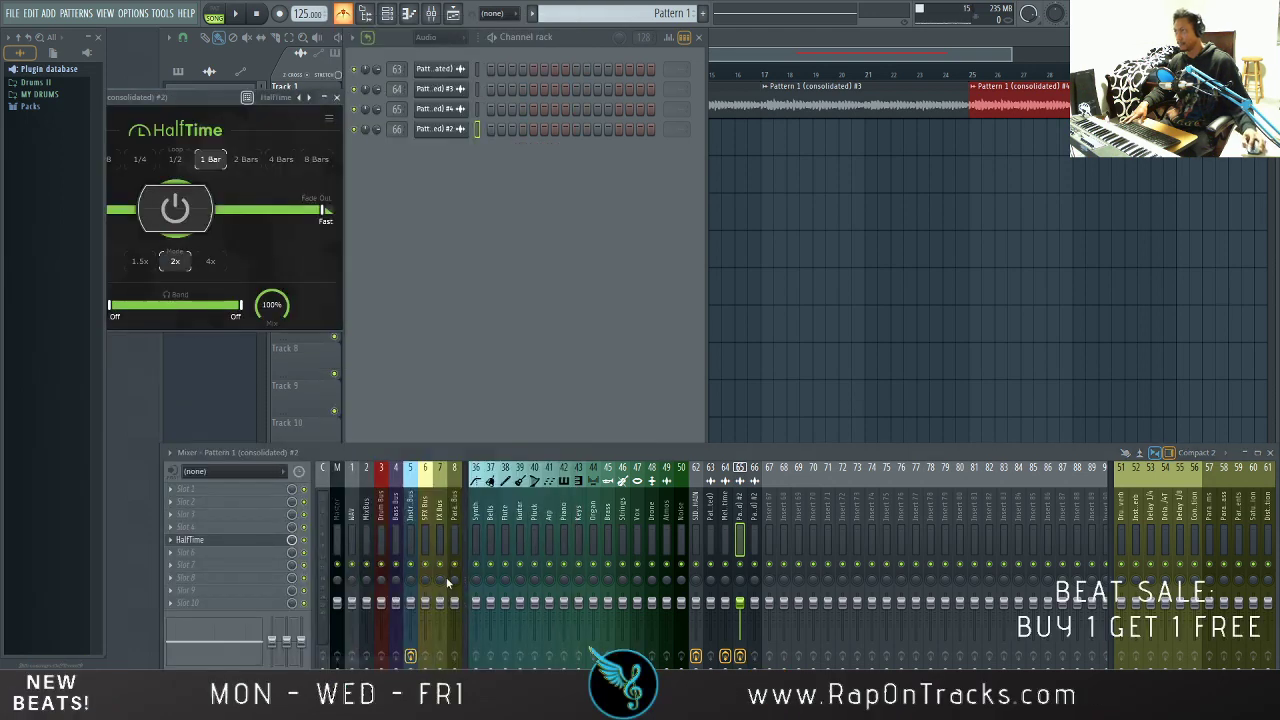
{"action": "left_click_drag", "start_coordinate": [180, 100], "coordinate": [417, 230]}
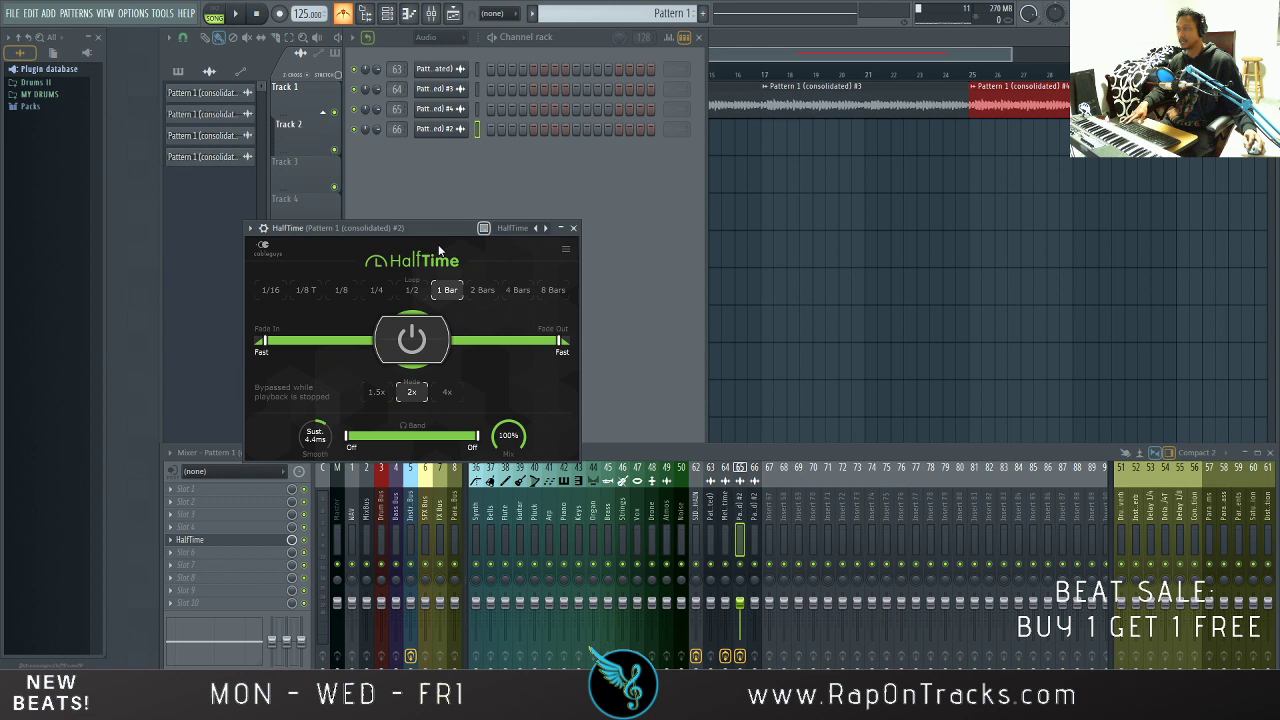
{"action": "left_click", "coordinate": [511, 229]}
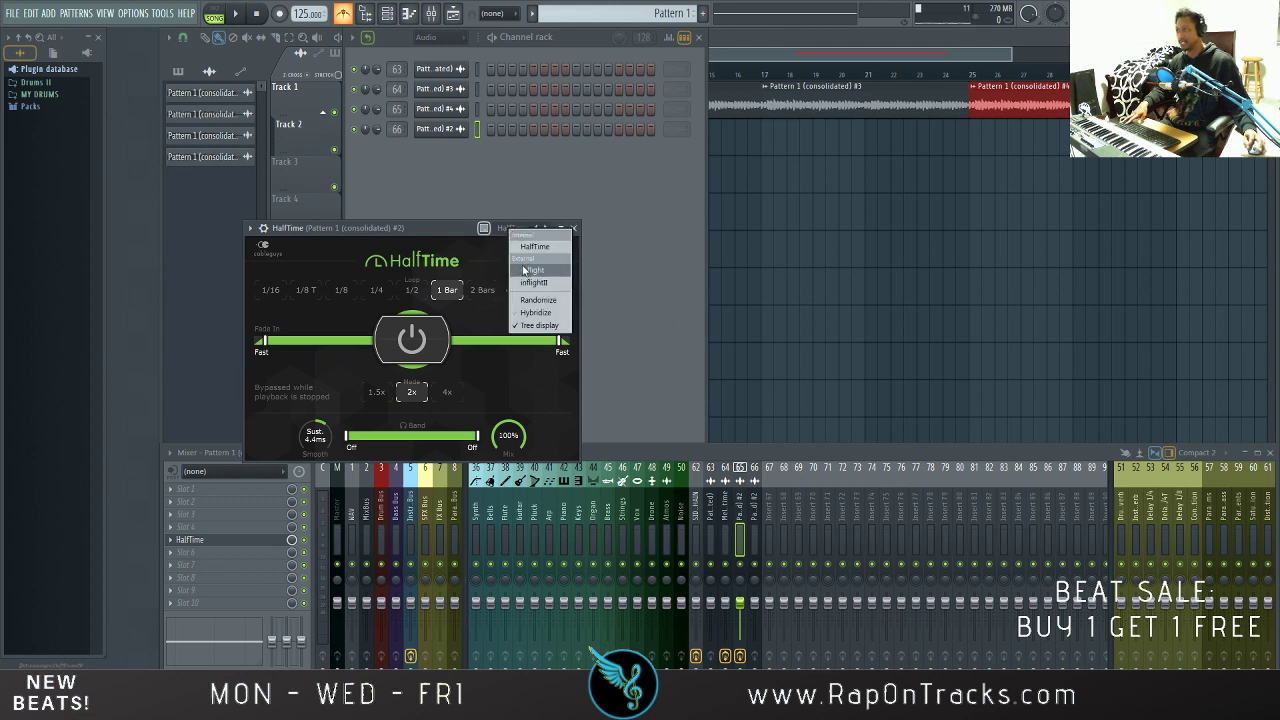
{"action": "left_click", "coordinate": [524, 271]}
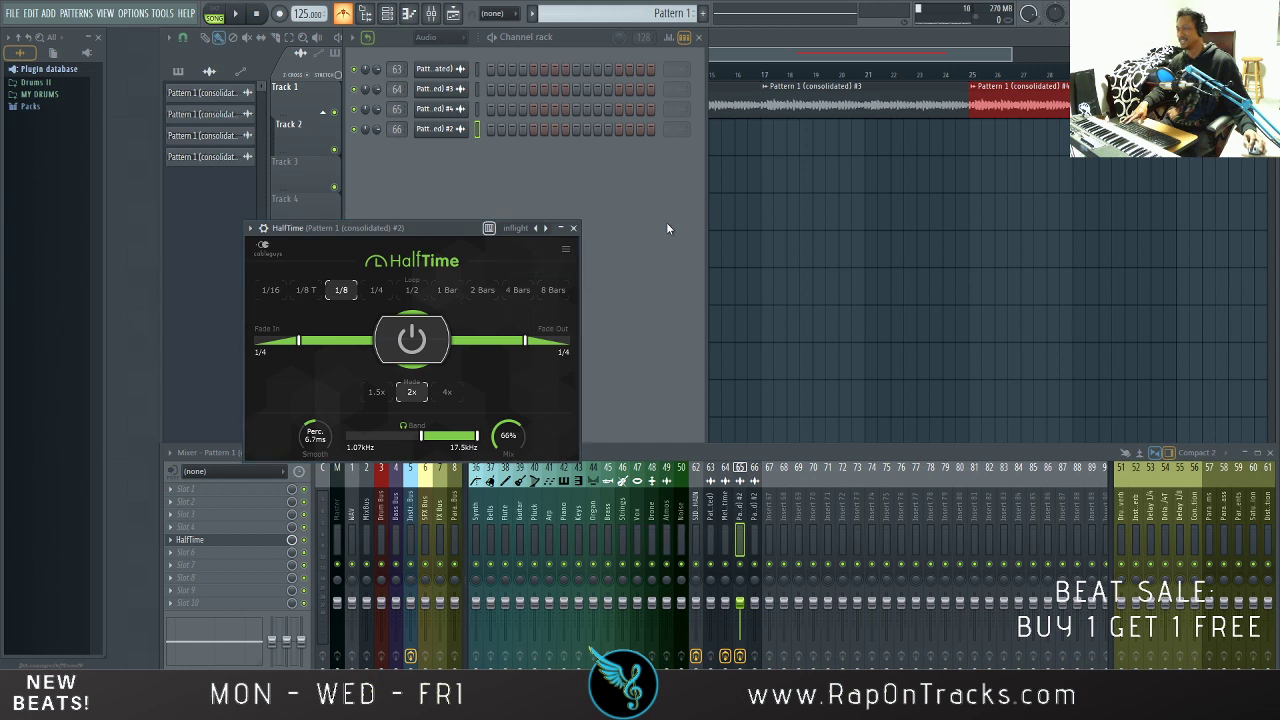
{"action": "left_click", "coordinate": [573, 229]}
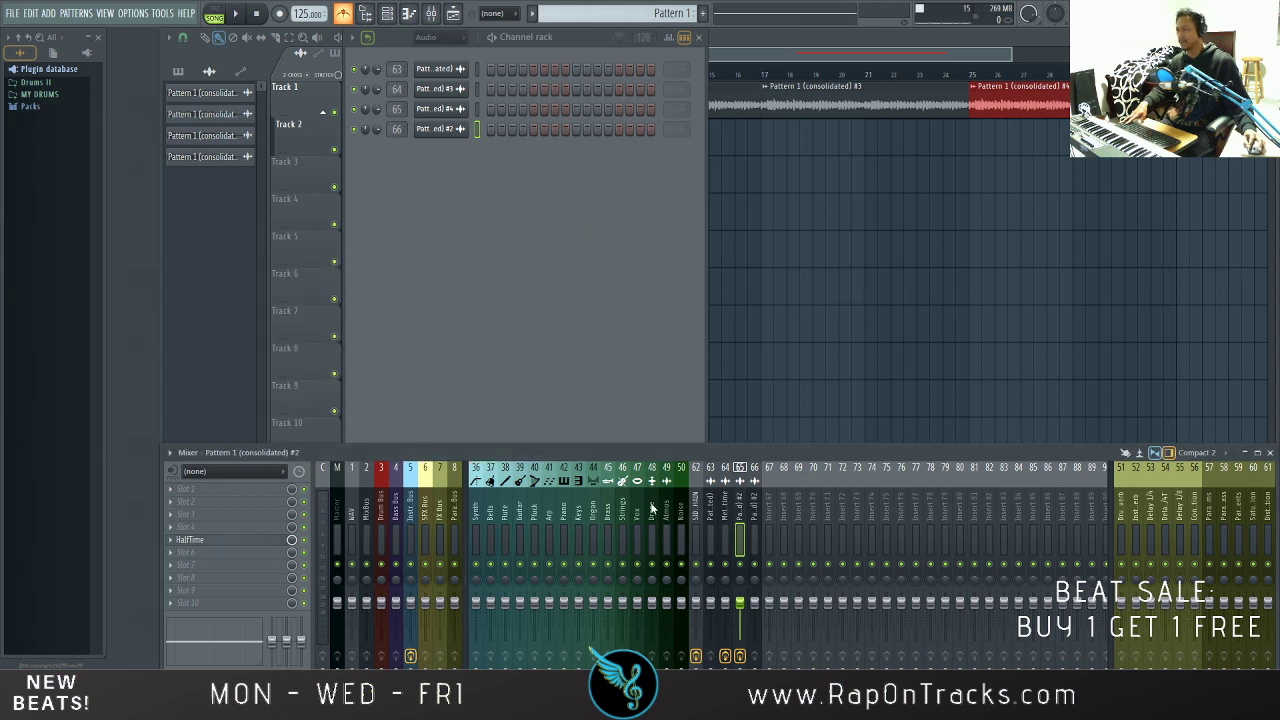
Step: Rename mixer track 65 as "Haltime Melody 2"
{"action": "right_click", "coordinate": [742, 518]}
{"action": "left_click", "coordinate": [742, 518]}
{"action": "middle_click", "coordinate": [742, 518]}
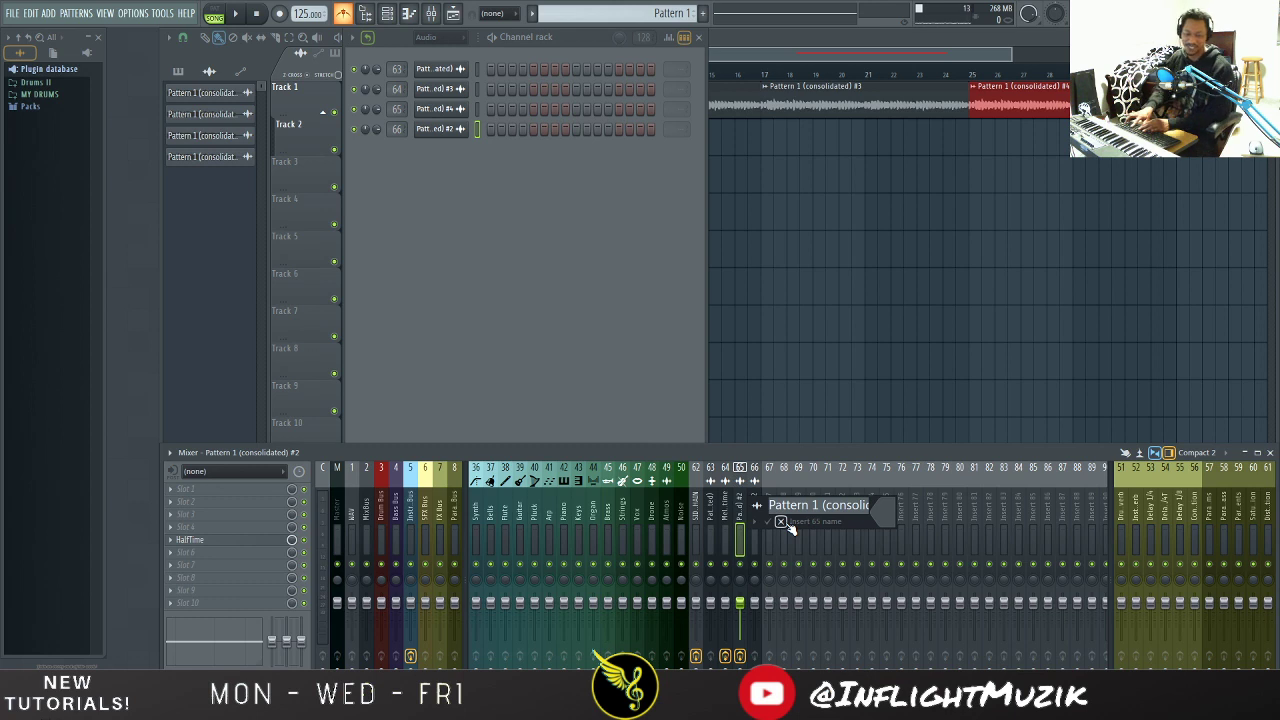
{"action": "key", "text": "BackSpace"}
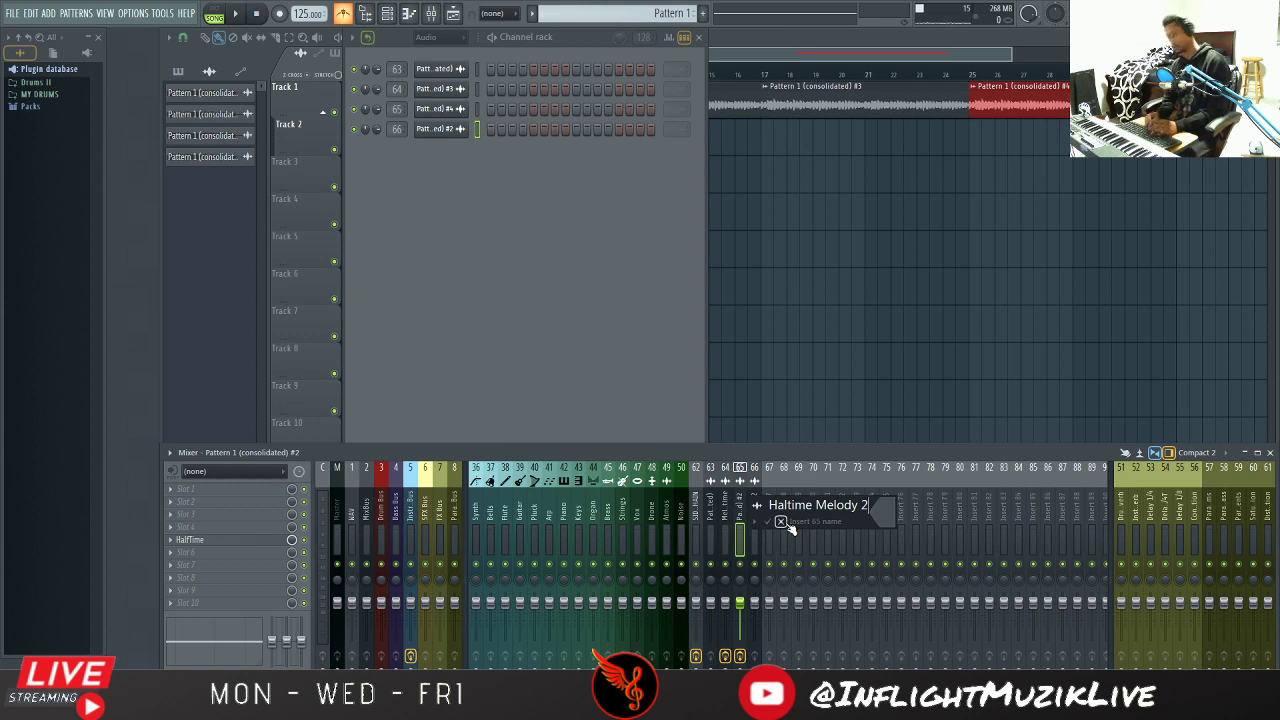
{"action": "key", "text": "Return"}
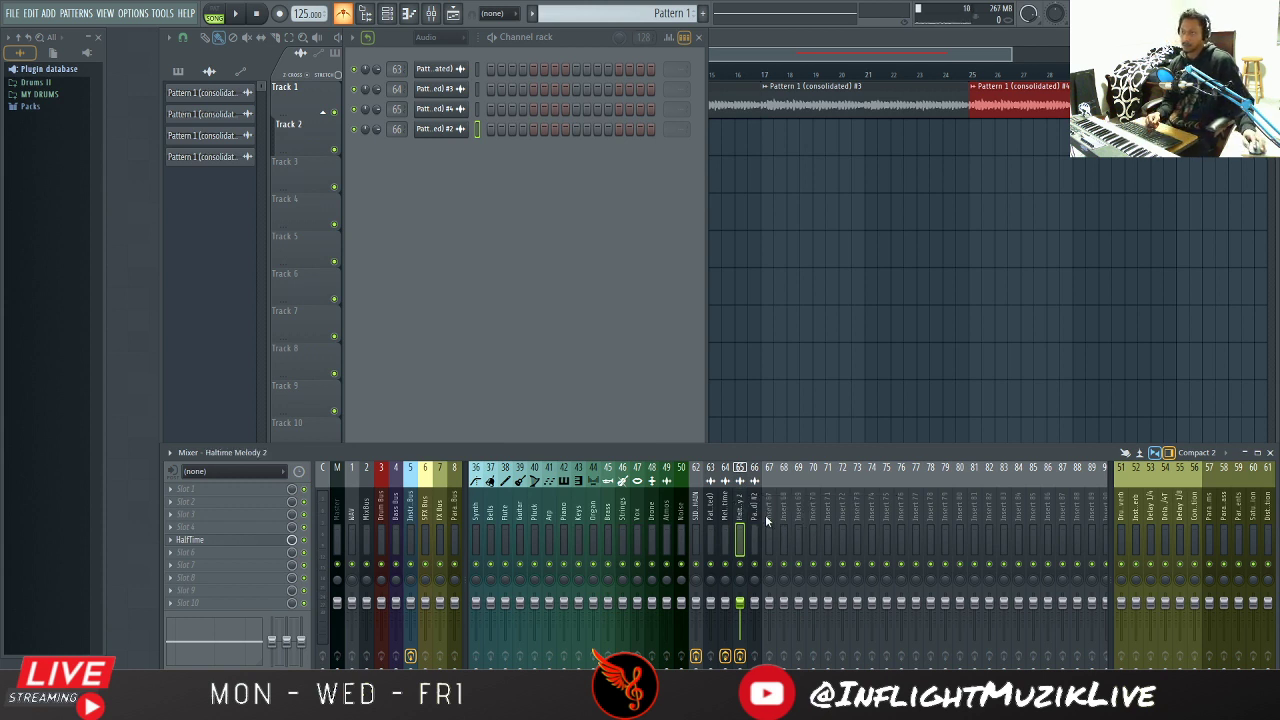
Step: Rename mixer track 66 as "Halftime Melody 3"
{"action": "double_click", "coordinate": [754, 512]}
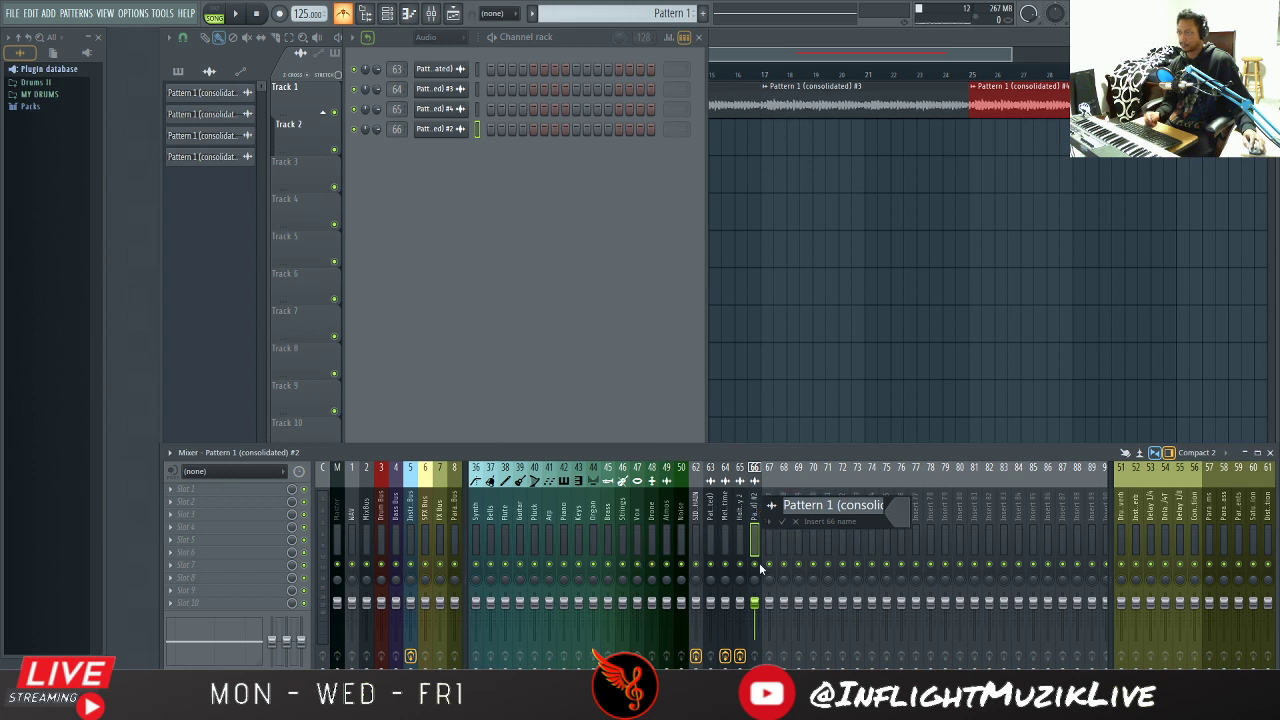
{"action": "type", "text": "Halftime Me"}
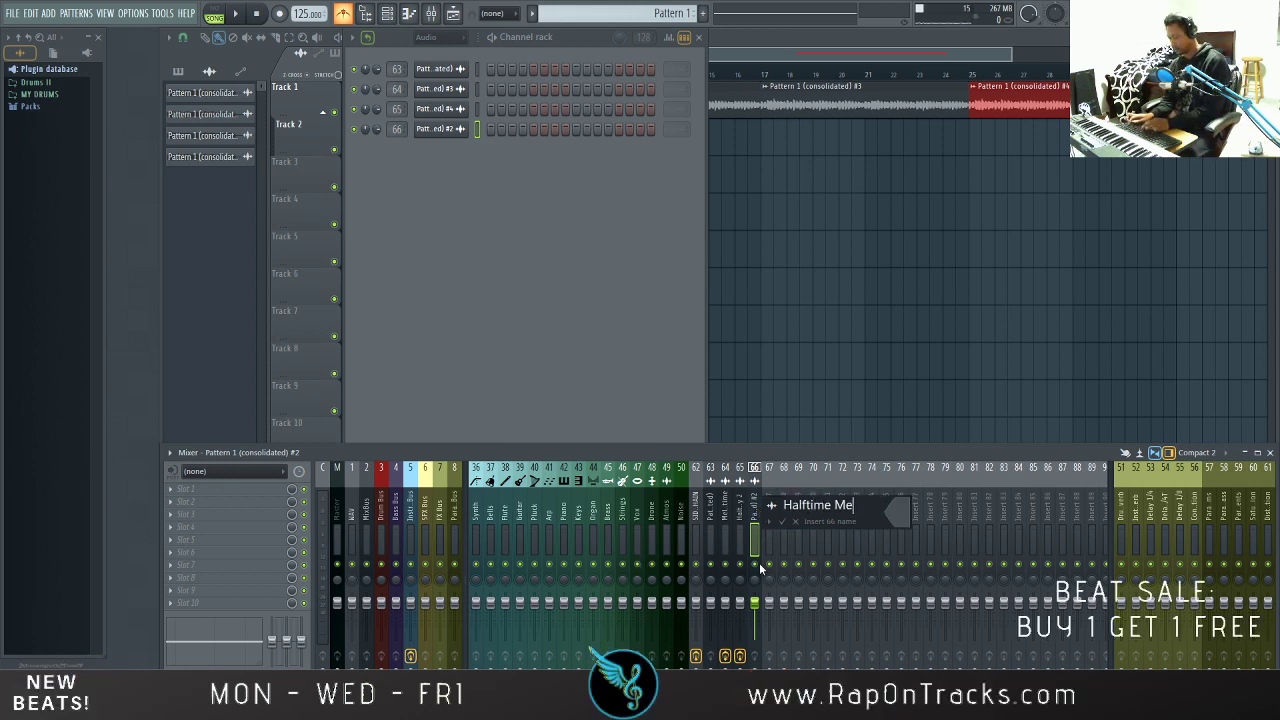
{"action": "type", "text": "lody 3"}
{"action": "key", "text": "Return"}
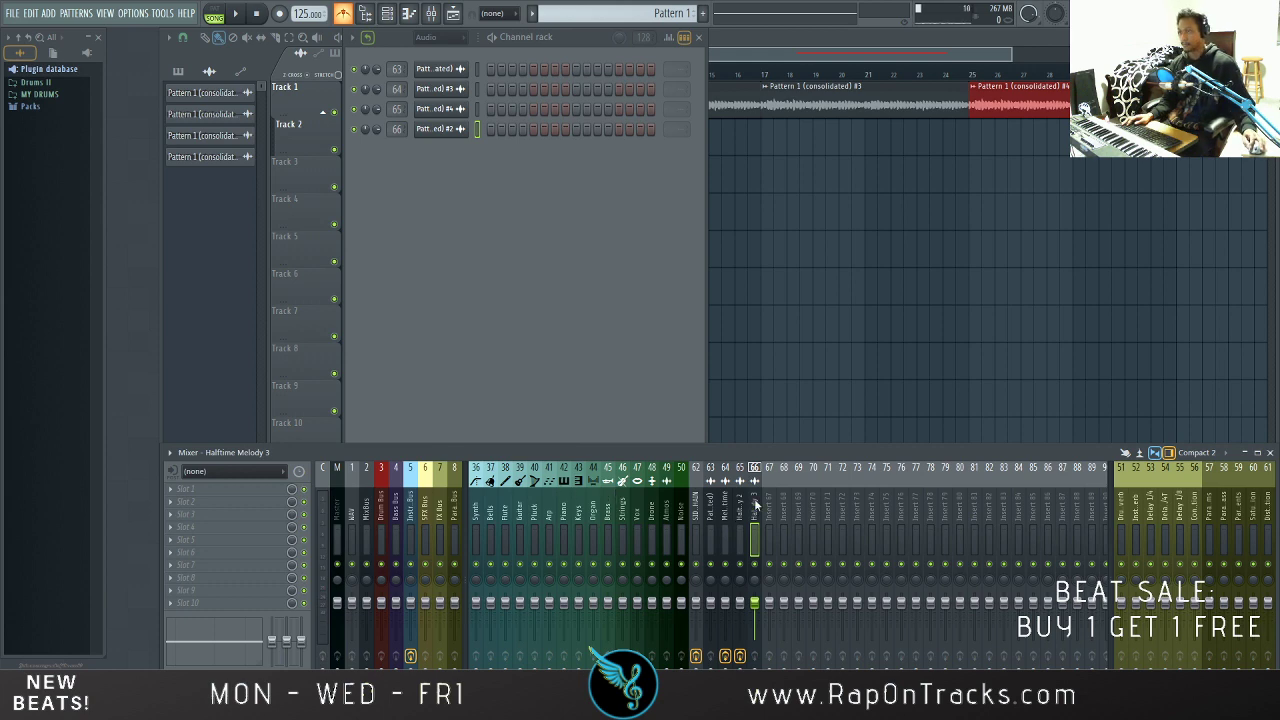
Step: Load HalfTime into effect slot 5 of mixer track 66 and apply its "inflightII" preset
{"action": "left_click", "coordinate": [186, 542]}
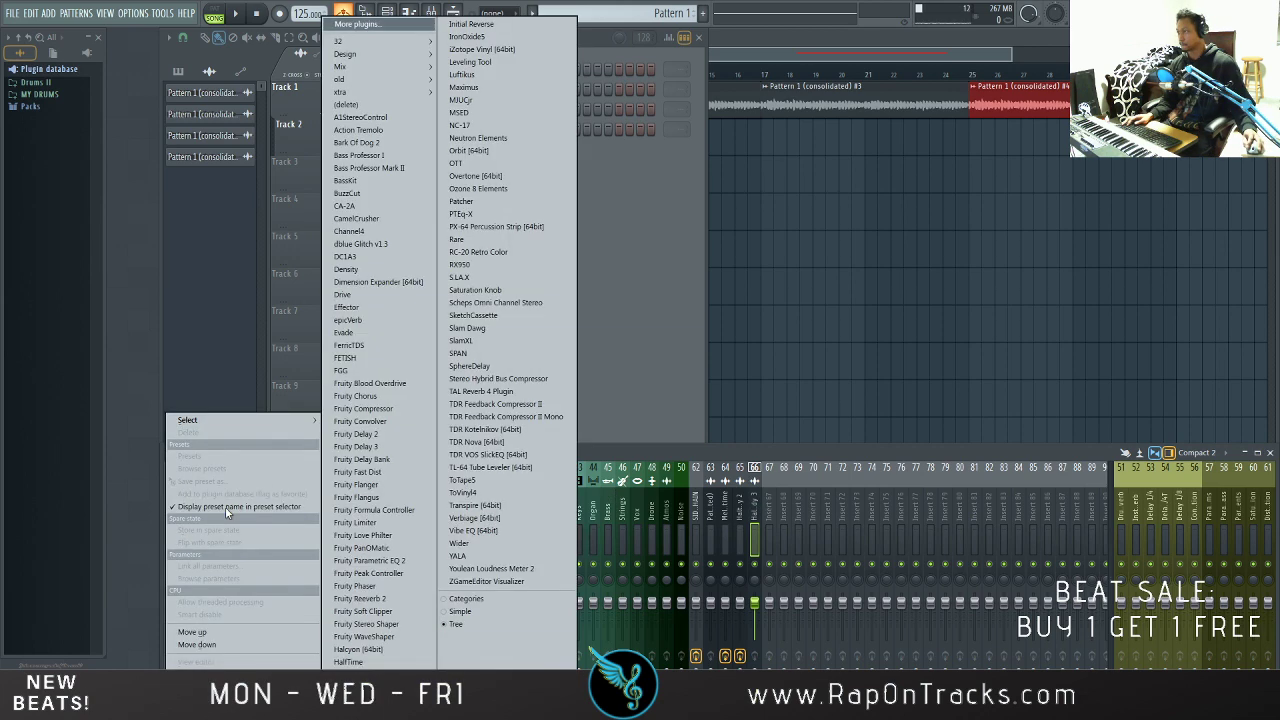
{"action": "mouse_move", "coordinate": [200, 420]}
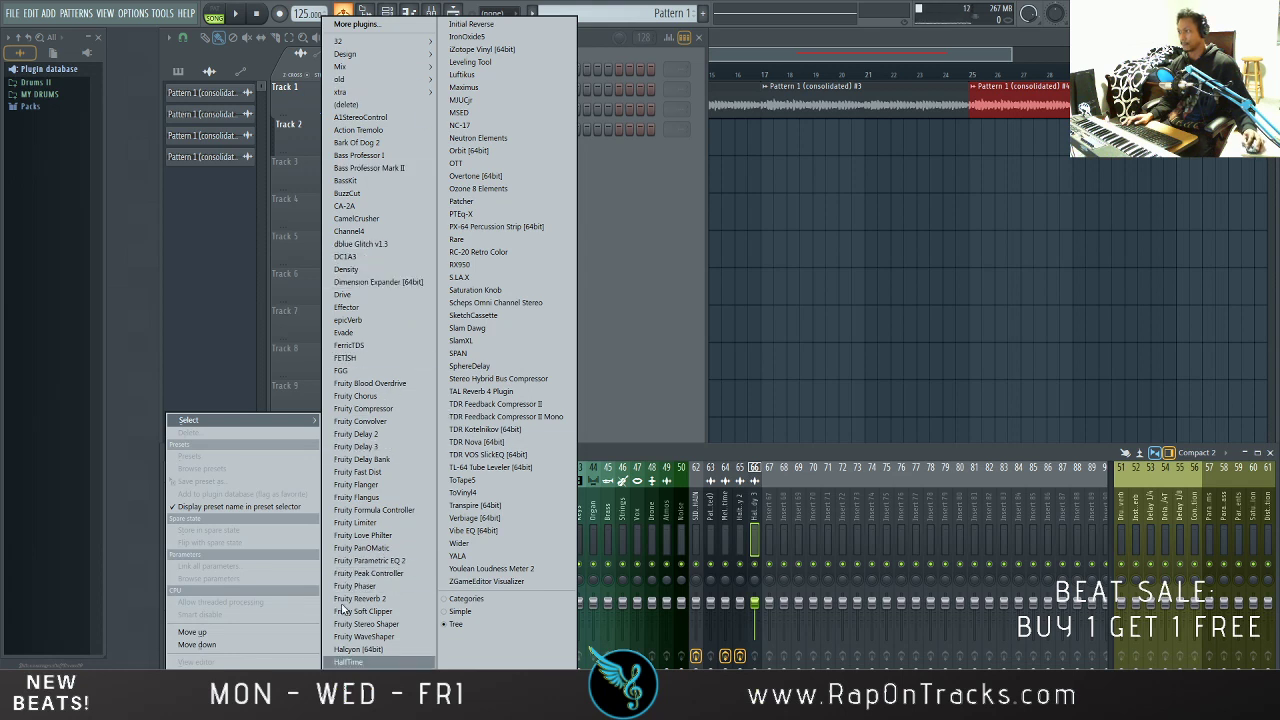
{"action": "left_click", "coordinate": [360, 663]}
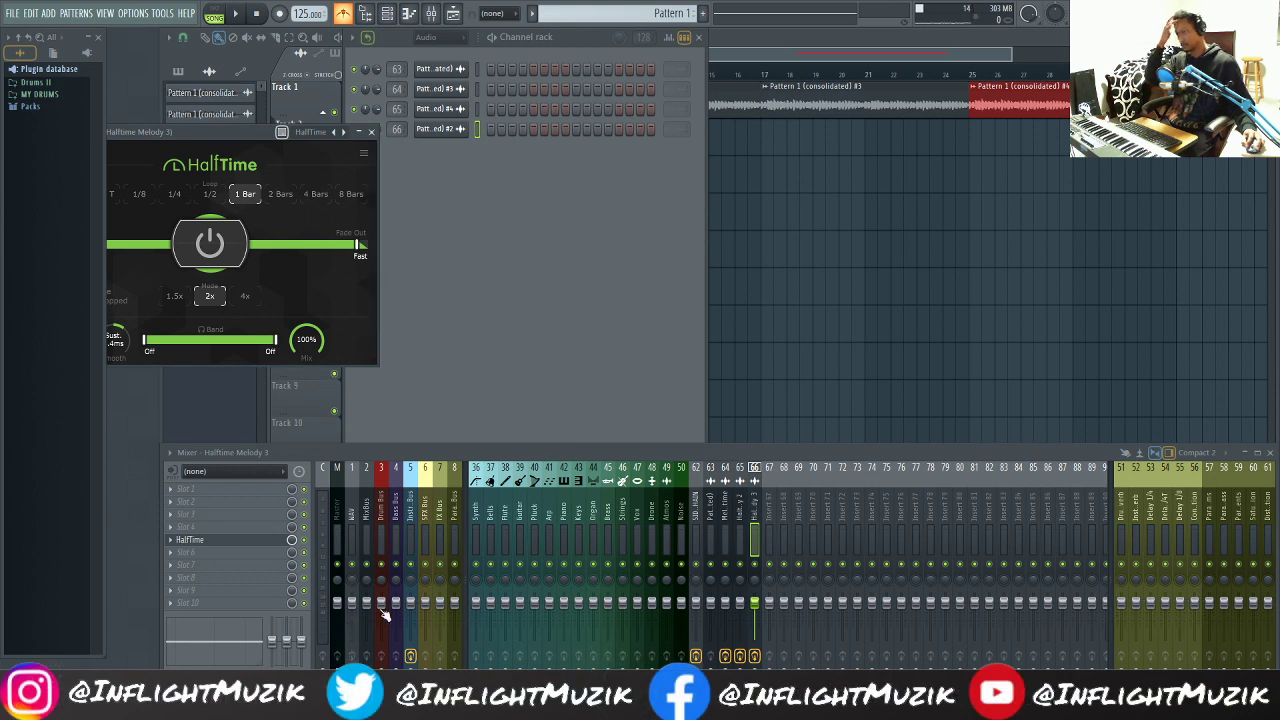
{"action": "left_click", "coordinate": [313, 138]}
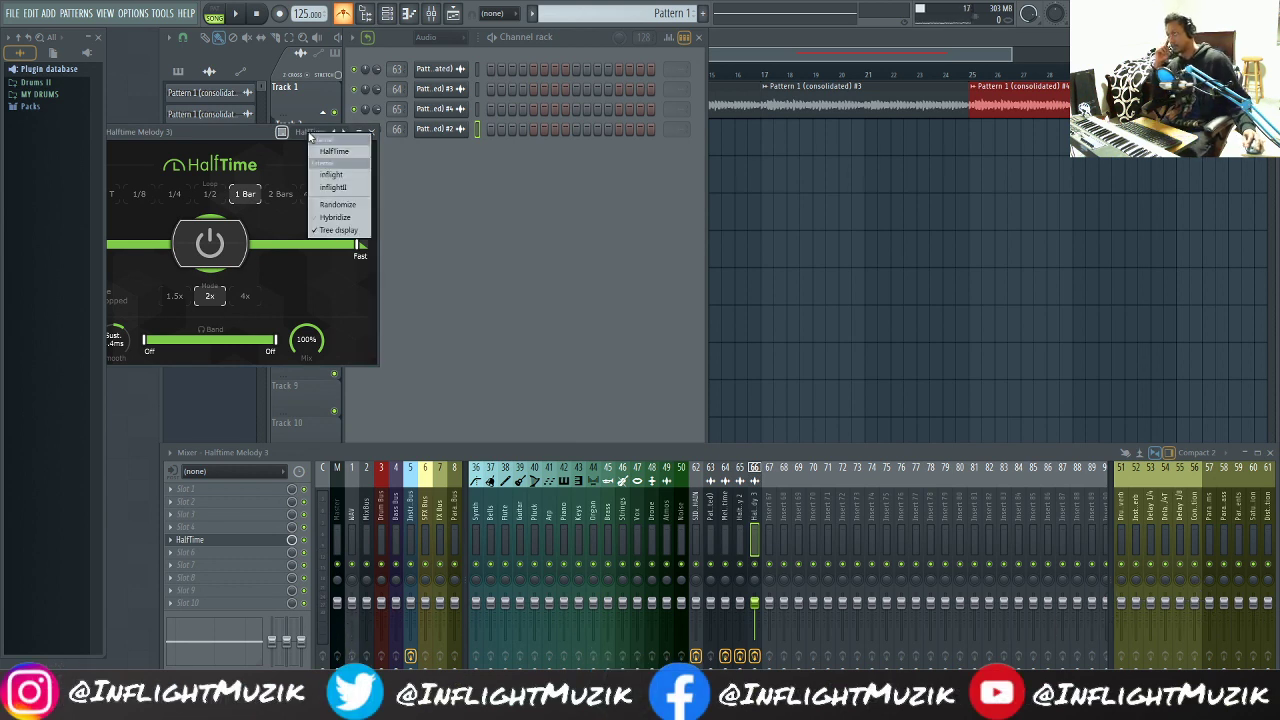
{"action": "left_click", "coordinate": [350, 190]}
{"action": "left_click", "coordinate": [350, 190]}
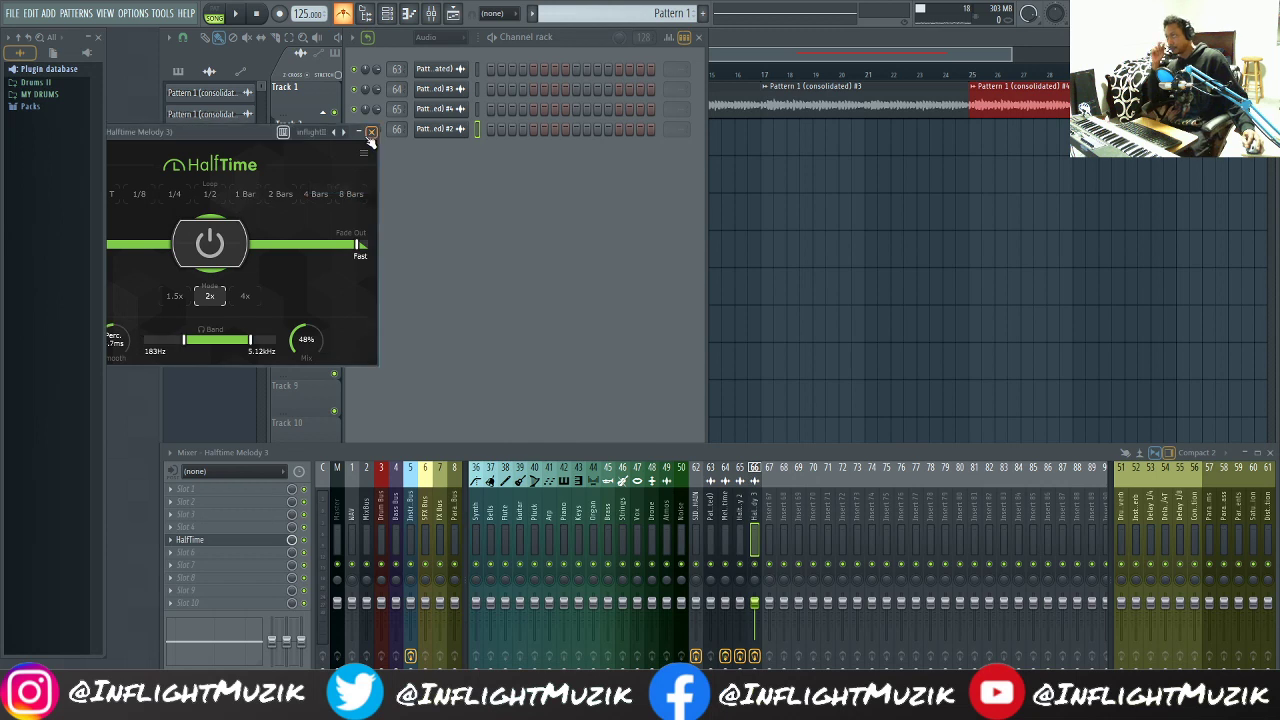
Step: Close the HalfTime window, collapse the track grouped under Track 1 in the playlist and play the song
{"action": "left_click", "coordinate": [371, 132]}
{"action": "left_click", "coordinate": [855, 55]}
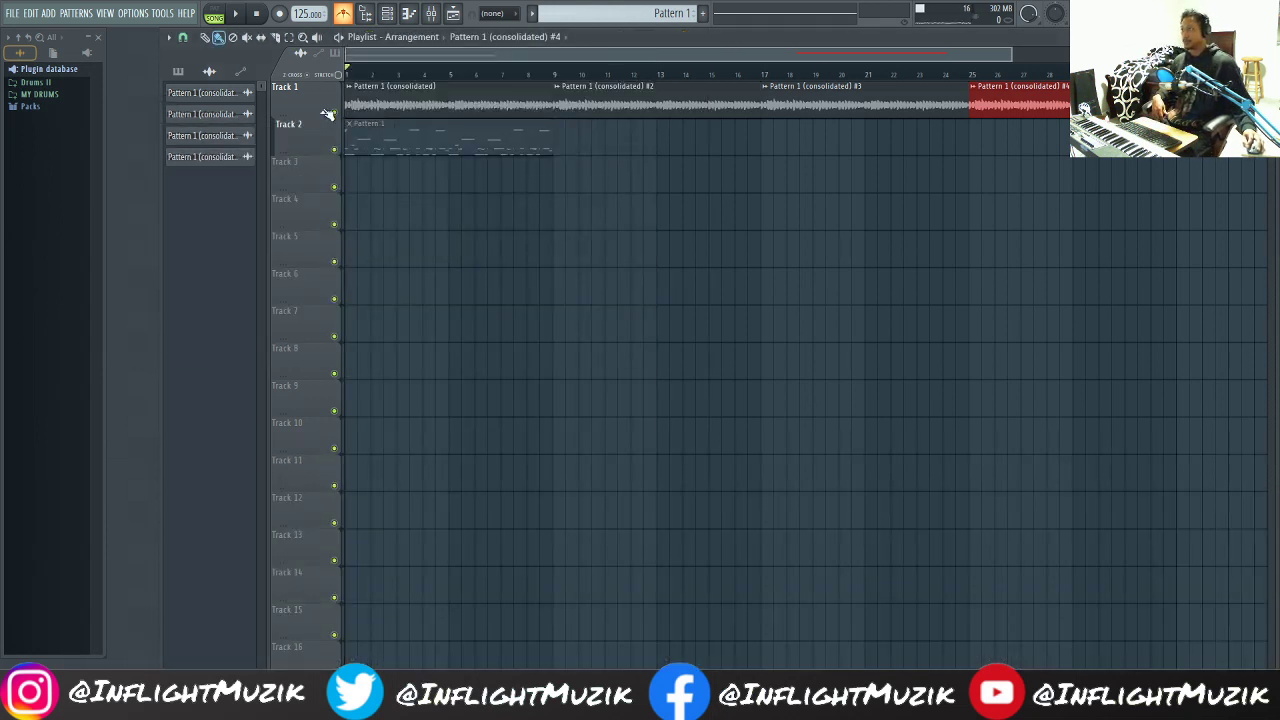
{"action": "left_click", "coordinate": [324, 112]}
{"action": "left_click", "coordinate": [236, 13]}
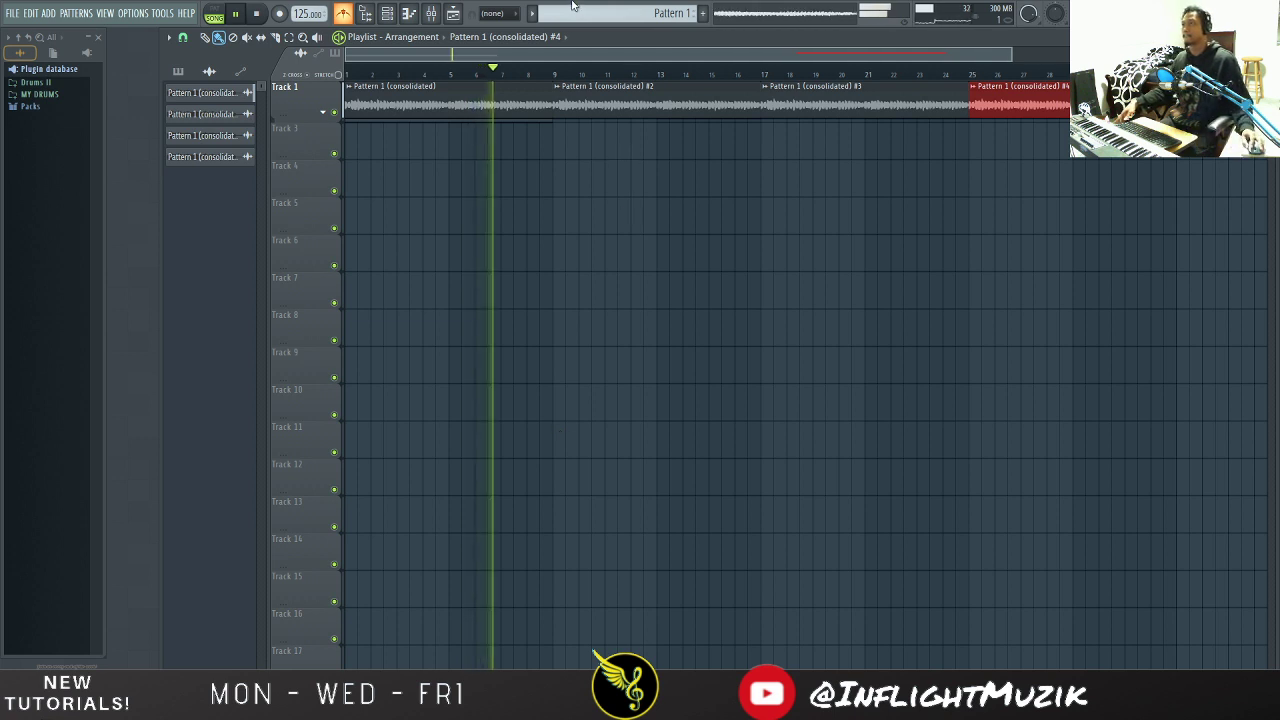
Step: Show all channels and move the drum and 808 channels' notes from Pattern 1 into a new Pattern 2
{"action": "left_click", "coordinate": [387, 13]}
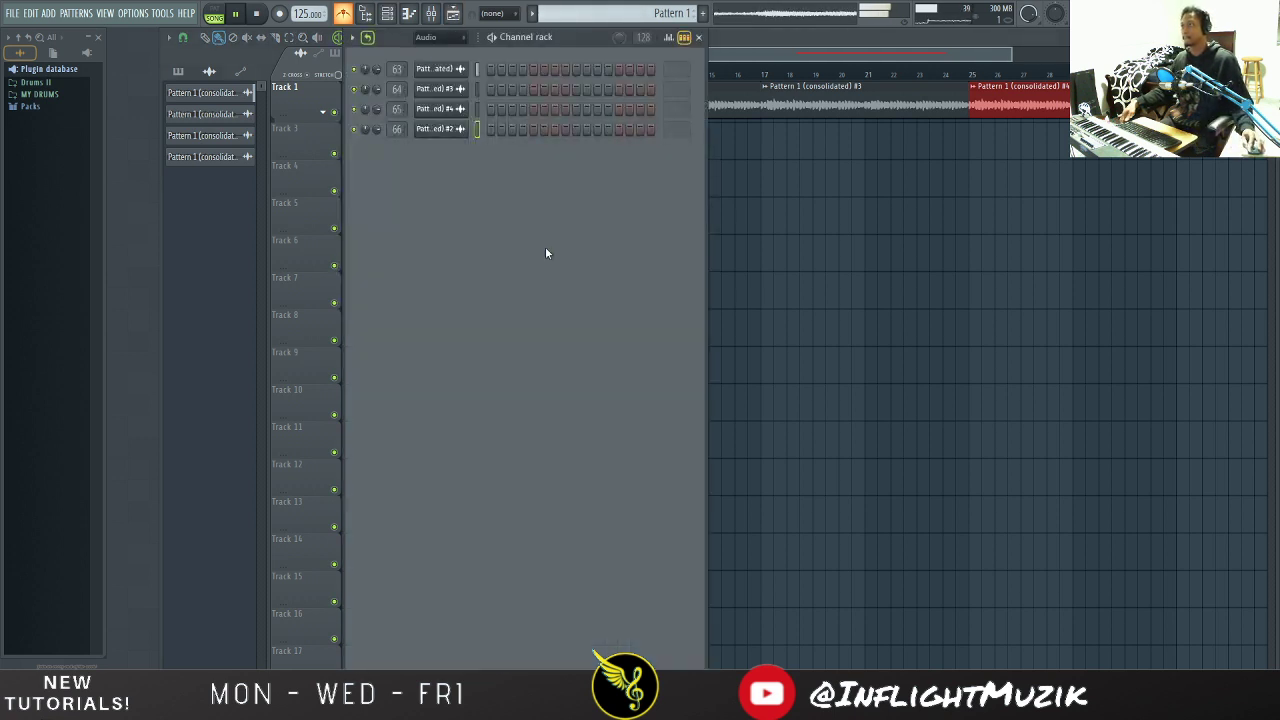
{"action": "left_click", "coordinate": [440, 40]}
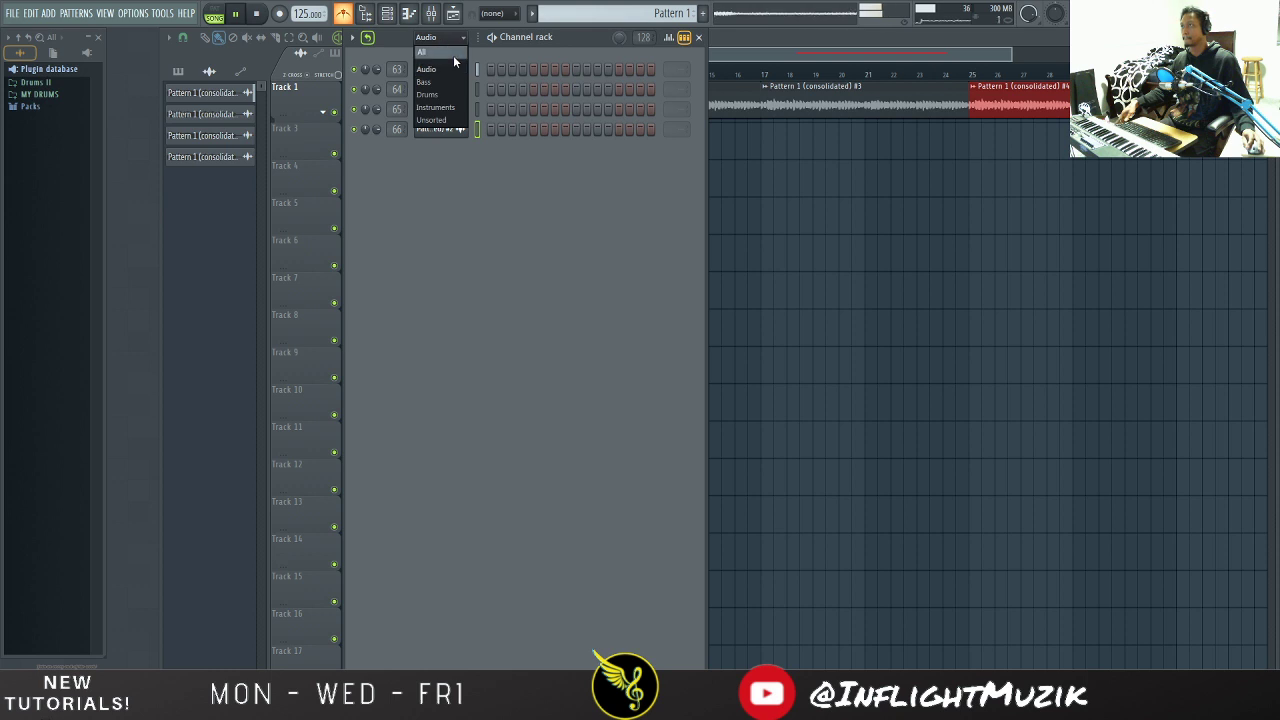
{"action": "left_click", "coordinate": [453, 55]}
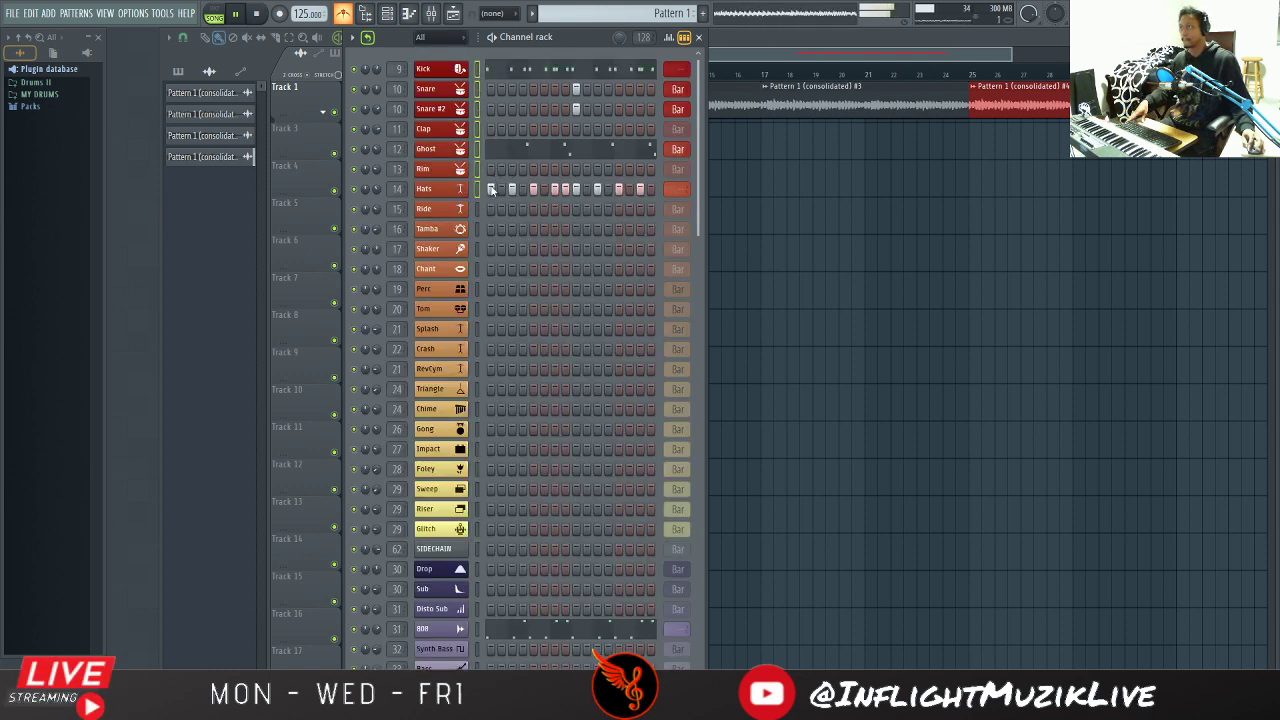
{"action": "left_click", "coordinate": [478, 632]}
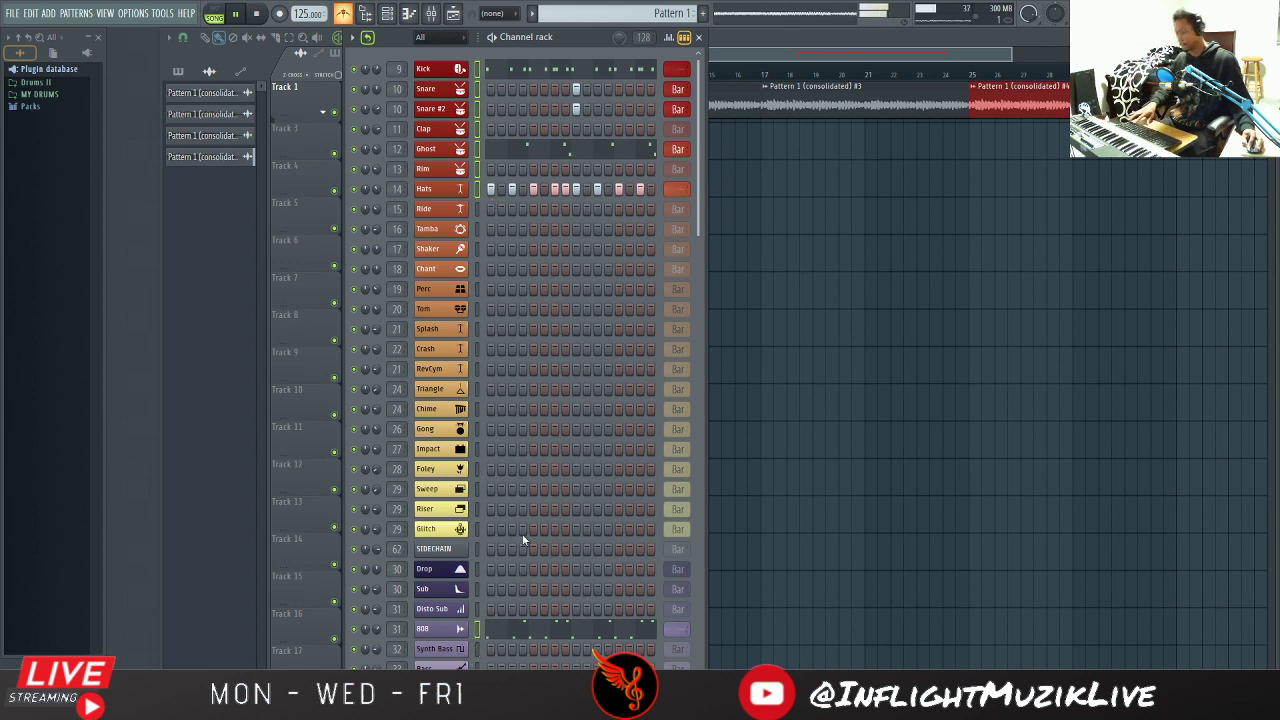
{"action": "key", "text": "ctrl+x"}
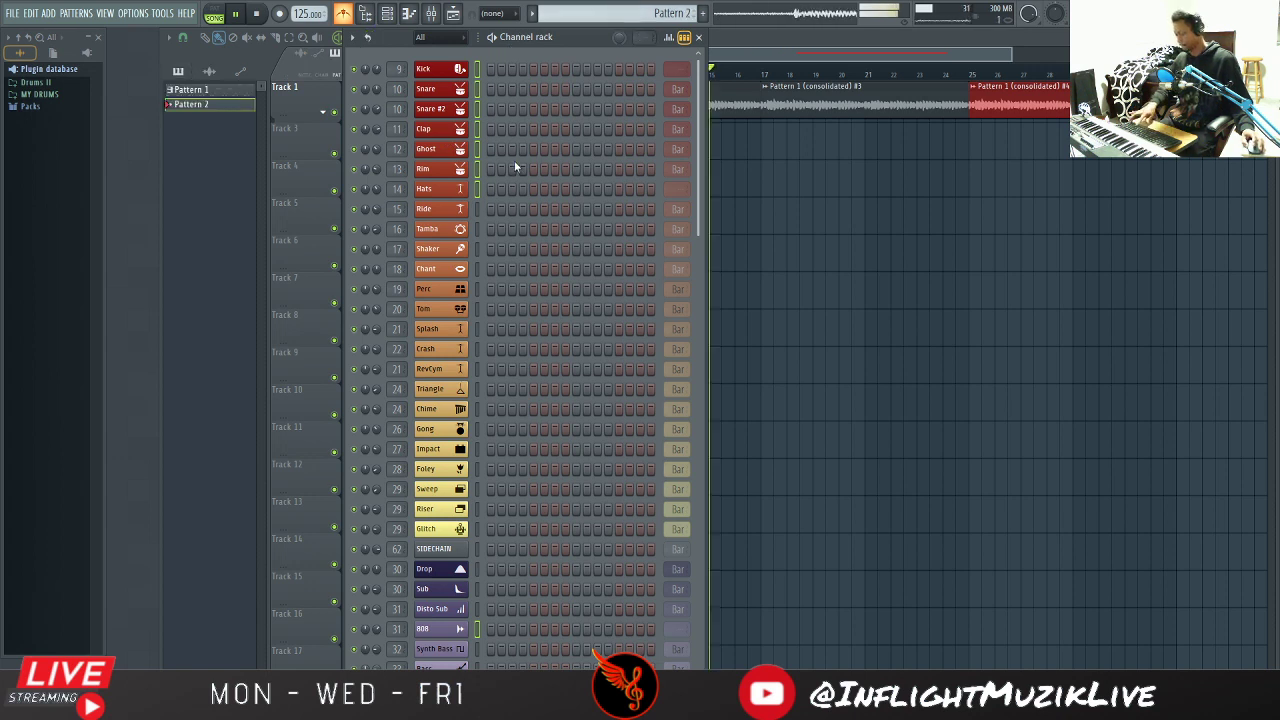
{"action": "key", "text": "ctrl+v"}
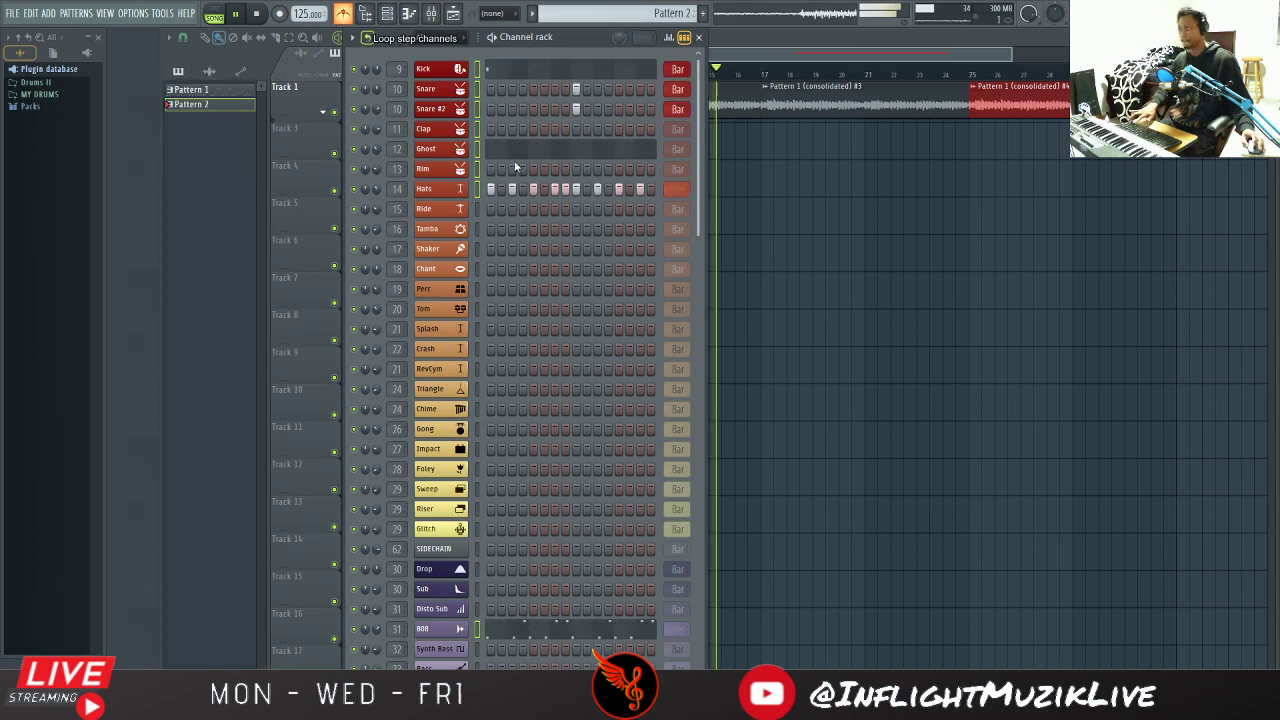
Step: Split Pattern 2 by channel into separate patterns
{"action": "left_click", "coordinate": [795, 40]}
{"action": "right_click", "coordinate": [188, 107]}
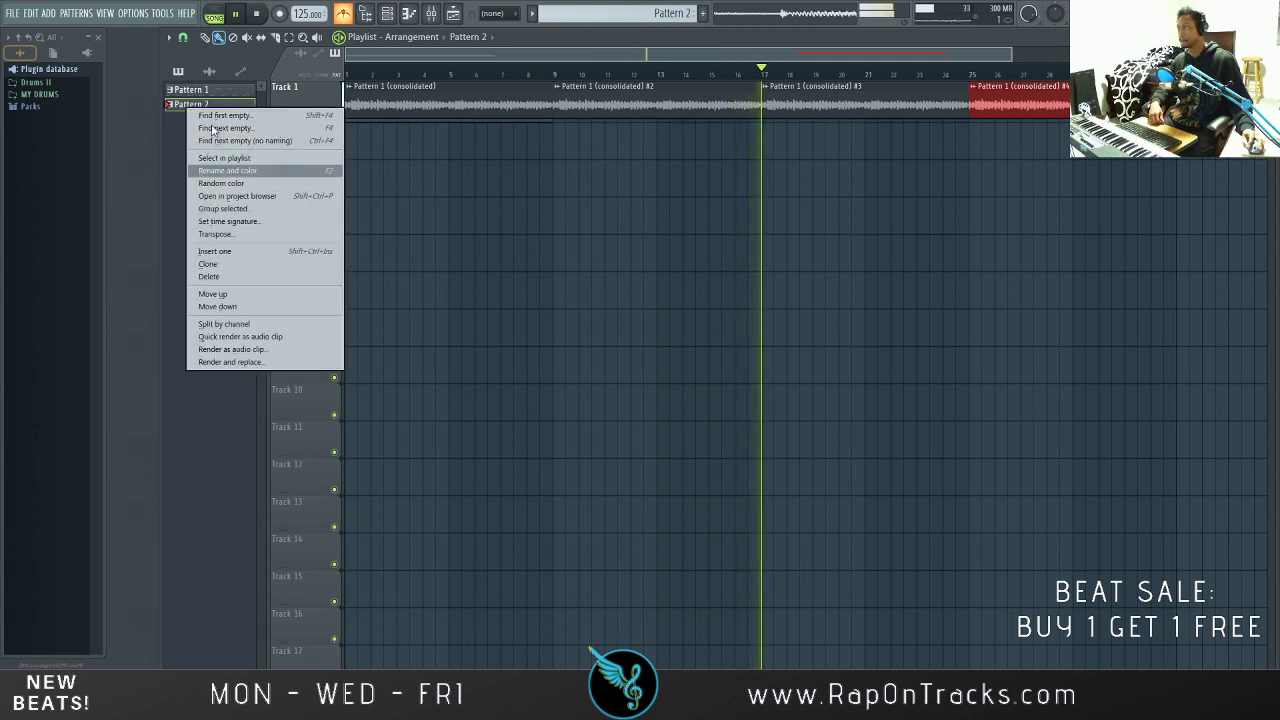
{"action": "left_click", "coordinate": [244, 324]}
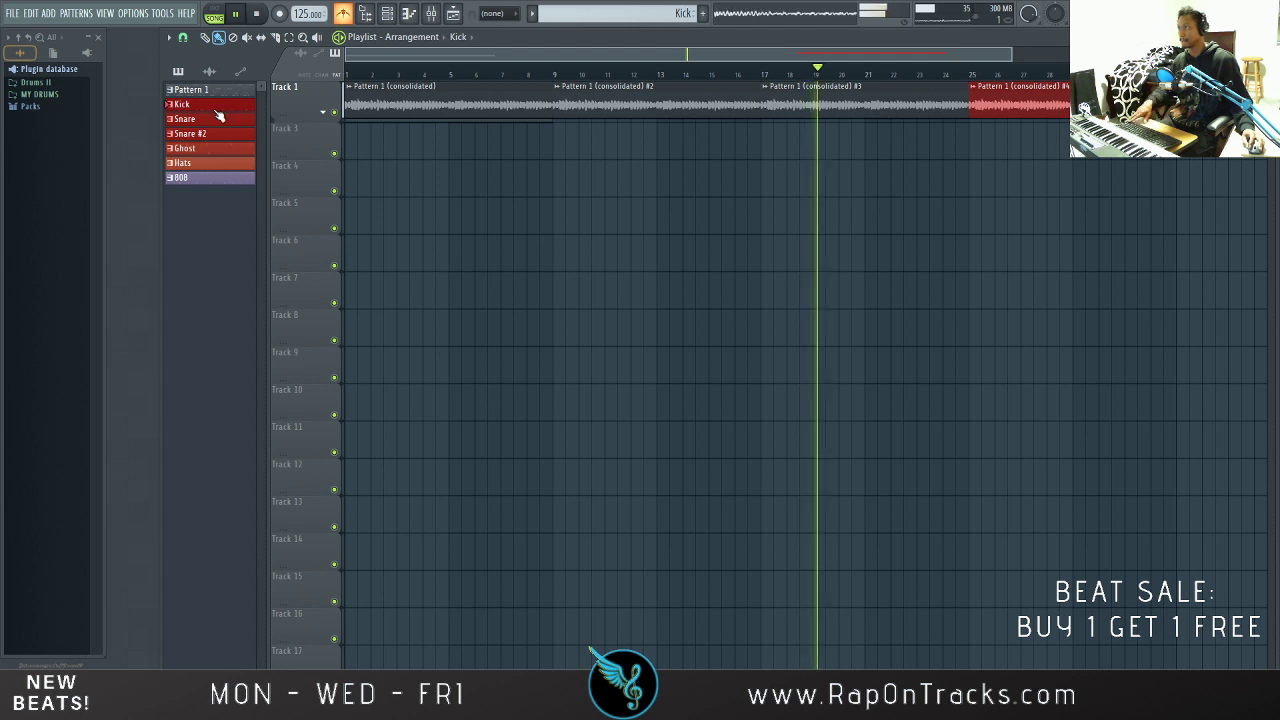
Step: Place the Kick, Snare, Snare #2, Ghost, Hats and 808 patterns together at bar 1 on the tracks below Track 1
{"action": "left_click", "coordinate": [210, 110]}
{"action": "left_click", "coordinate": [205, 178]}
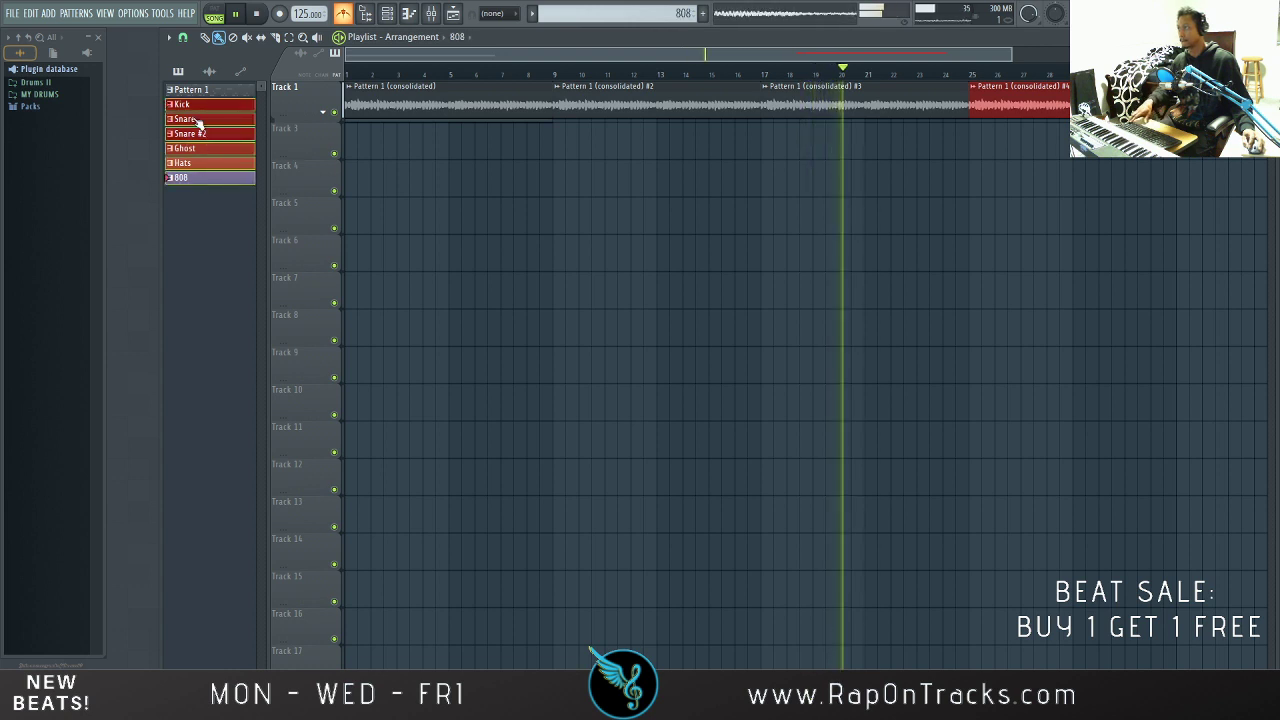
{"action": "left_click_drag", "start_coordinate": [186, 112], "coordinate": [300, 135]}
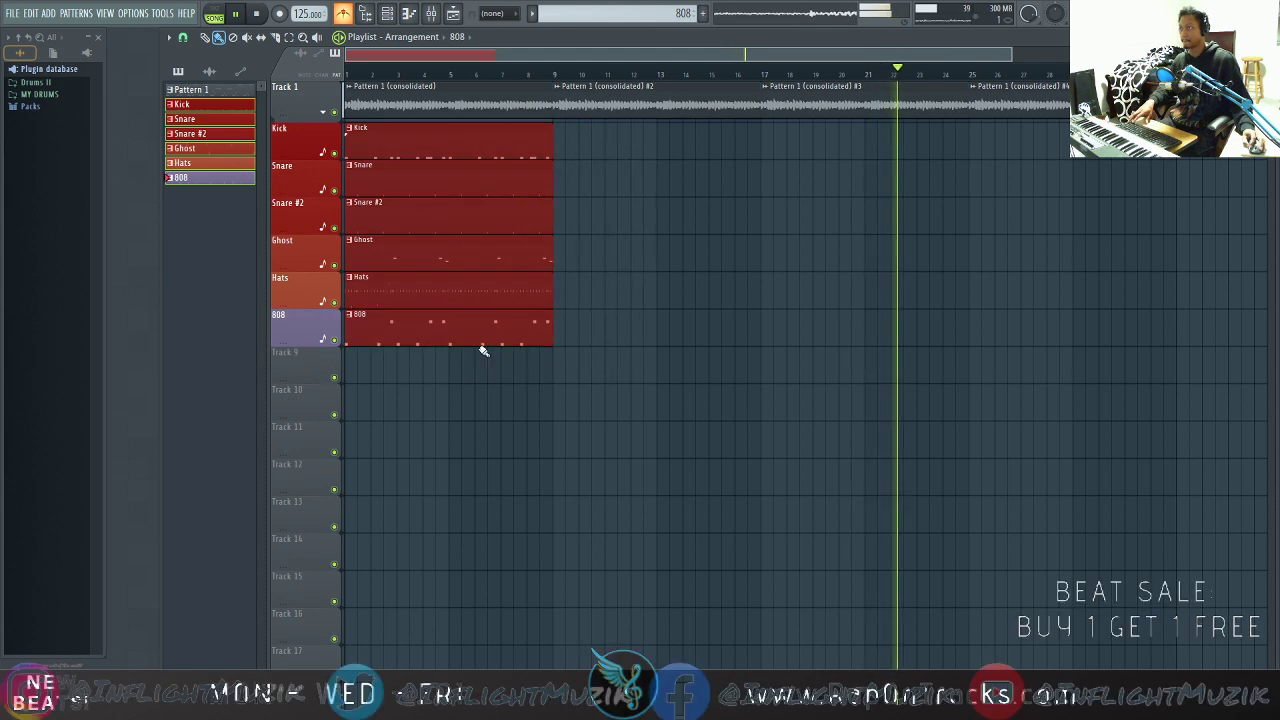
Step: Duplicate the drum and 808 clips three times so they run alongside all four consolidated melody clips
{"action": "key", "text": "ctrl+b"}
{"action": "key", "text": "ctrl+b"}
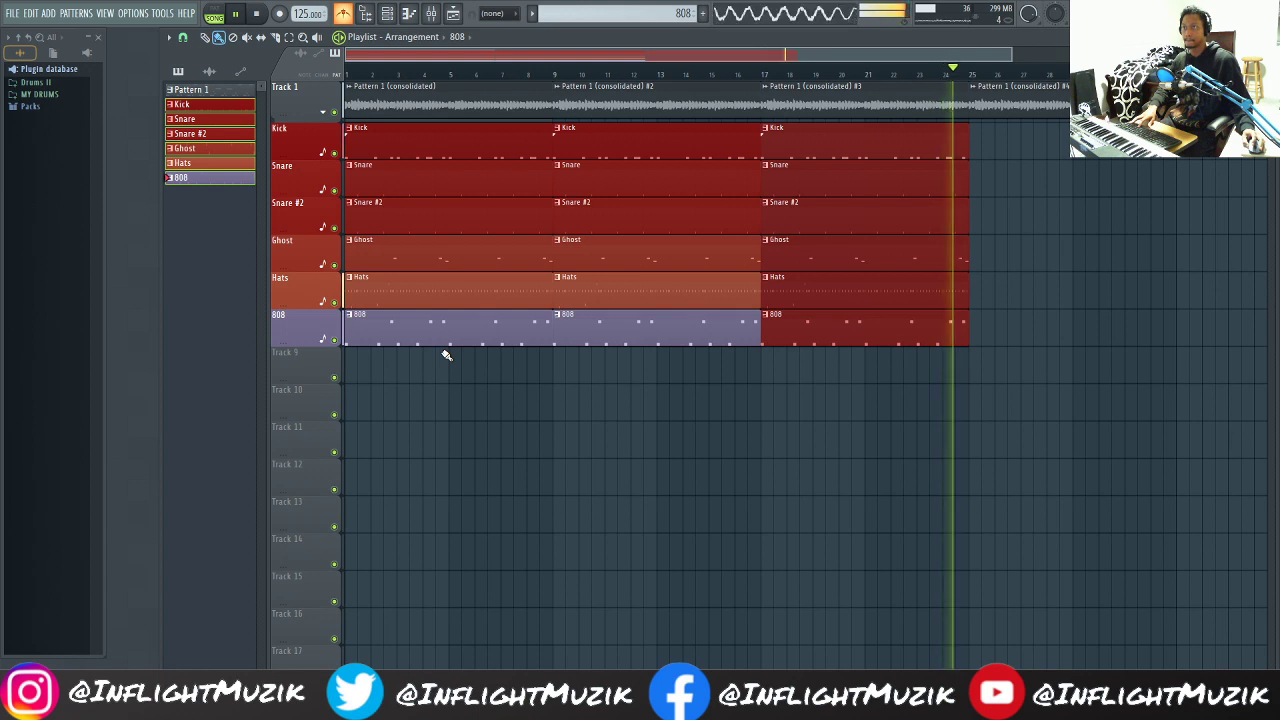
{"action": "key", "text": "ctrl+b"}
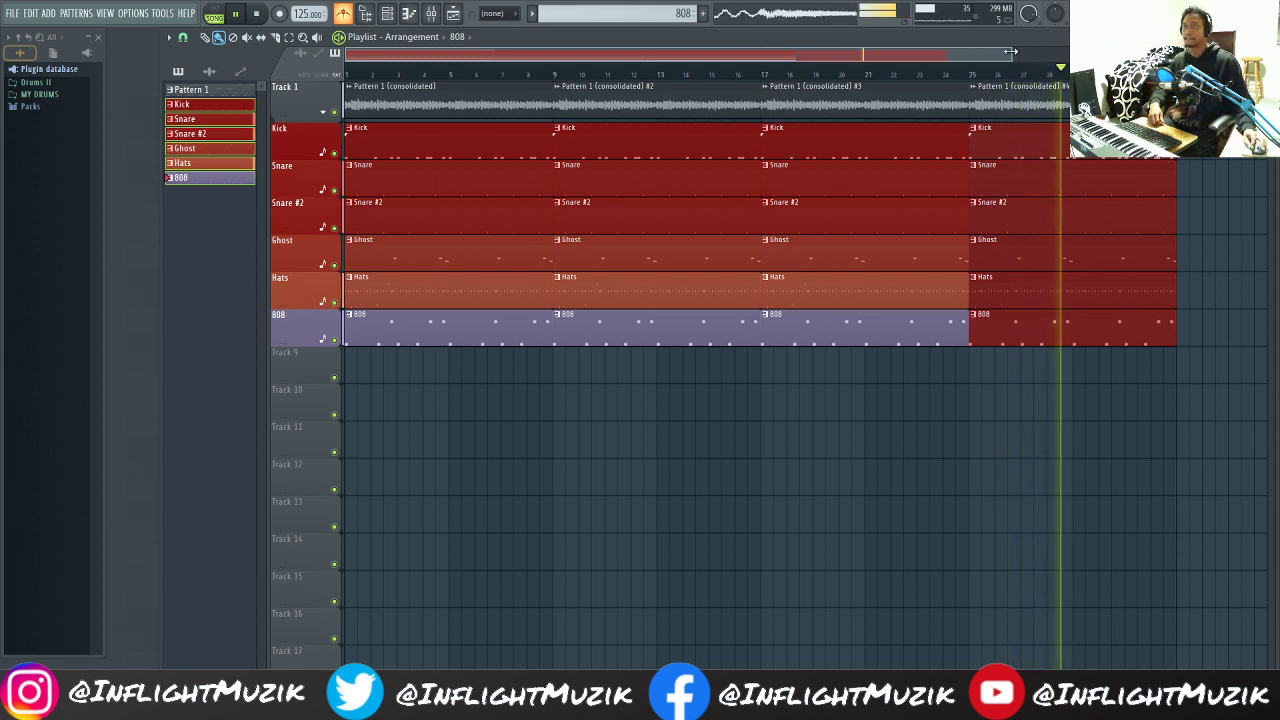
{"action": "left_click_drag", "start_coordinate": [1009, 53], "coordinate": [981, 52]}
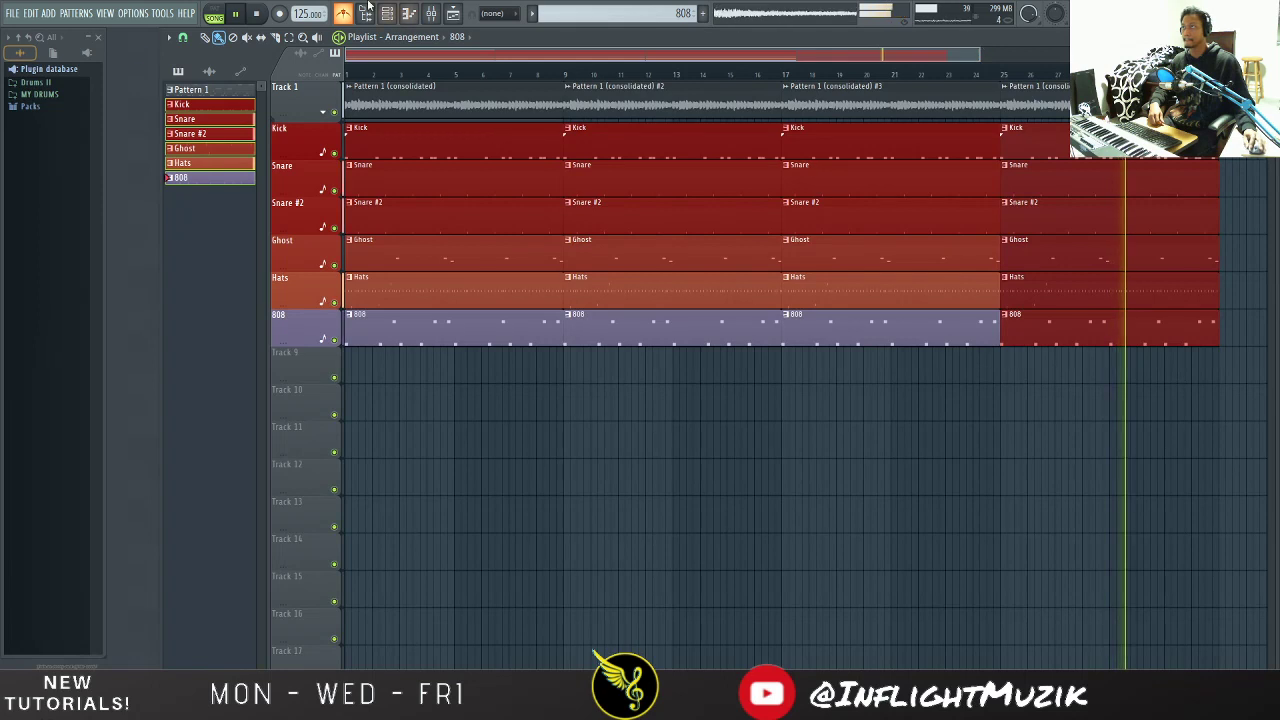
Step: Load Fruity Soft Clipper into effect slot 5 of the MixBus mixer track and close its window
{"action": "left_click", "coordinate": [433, 12]}
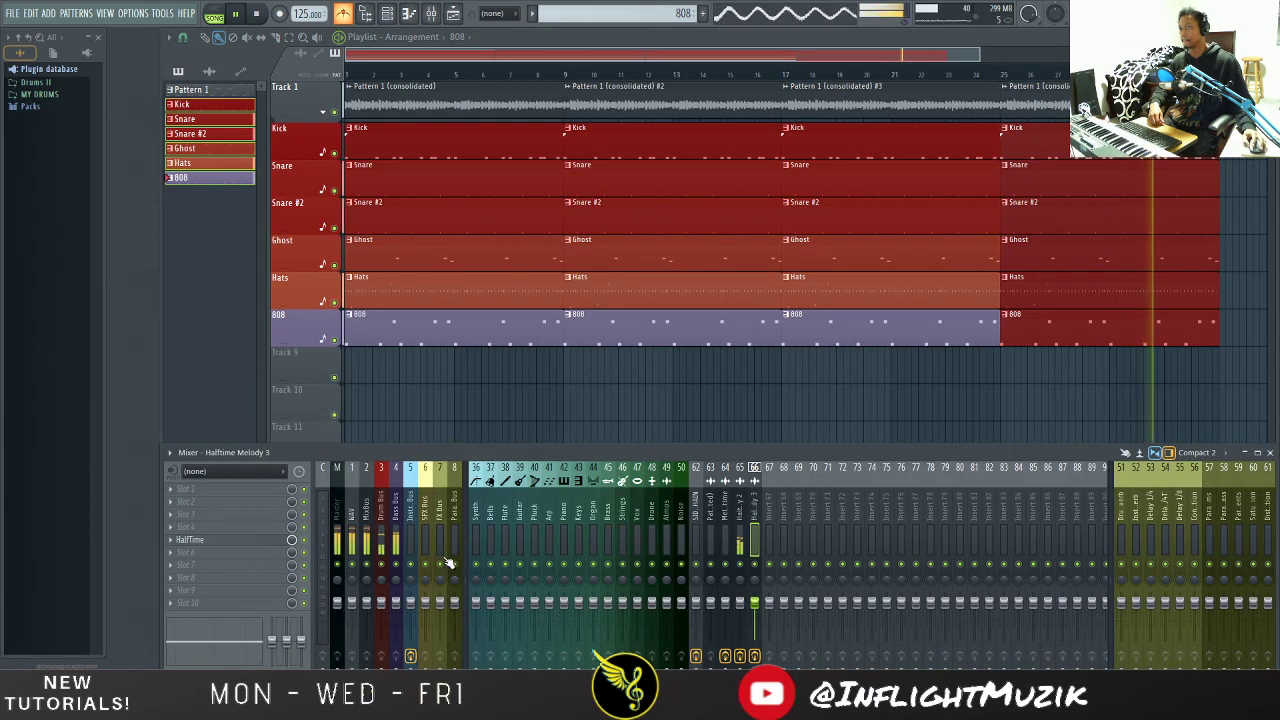
{"action": "left_click", "coordinate": [366, 514]}
{"action": "left_click", "coordinate": [192, 546]}
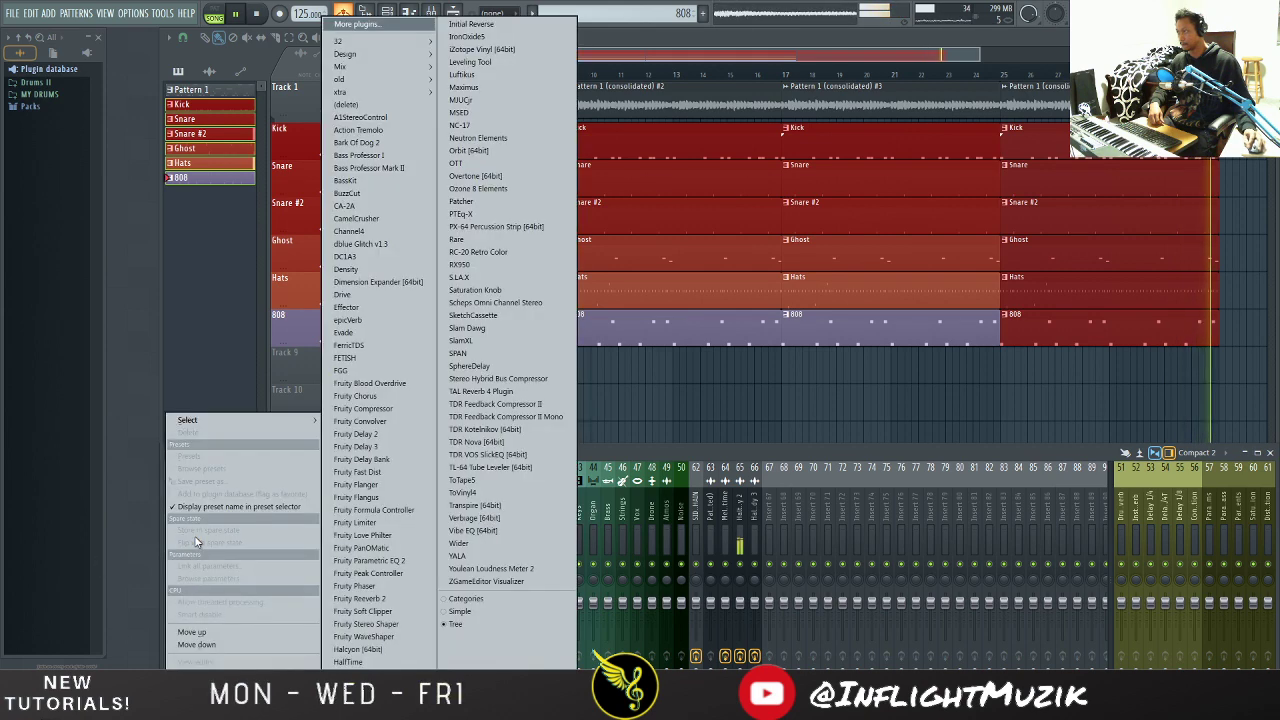
{"action": "mouse_move", "coordinate": [250, 420]}
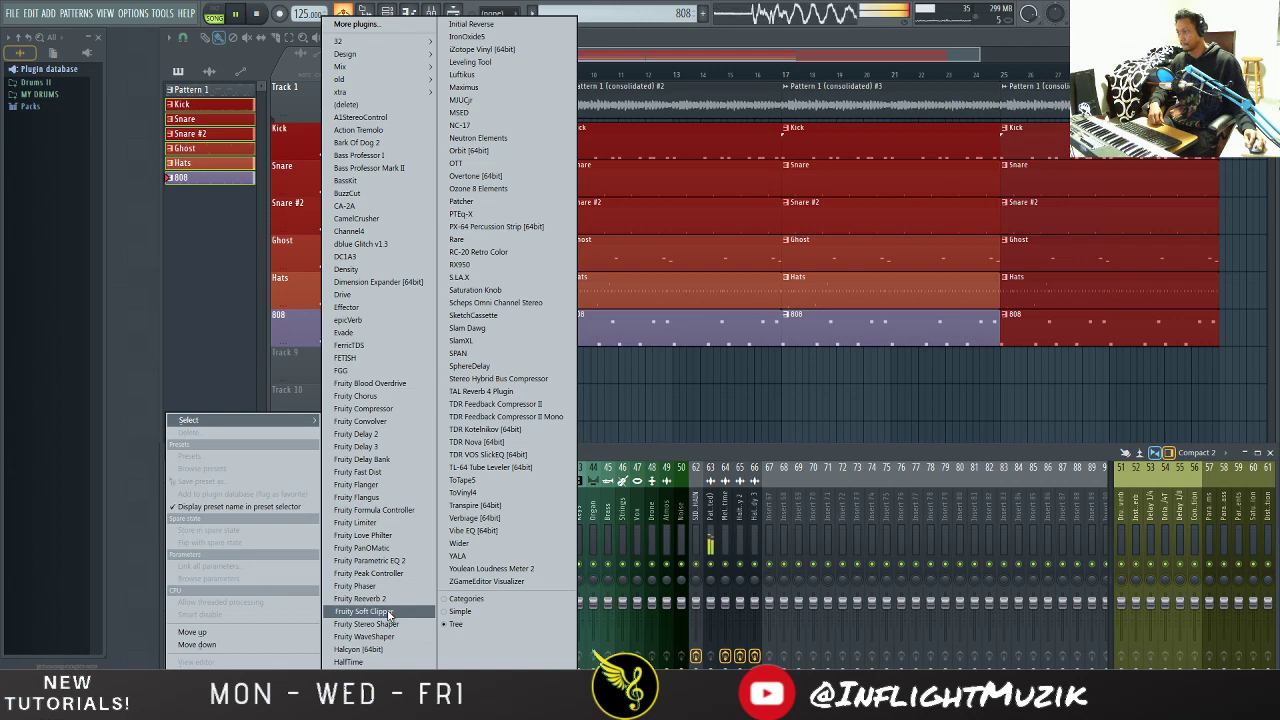
{"action": "left_click", "coordinate": [389, 613]}
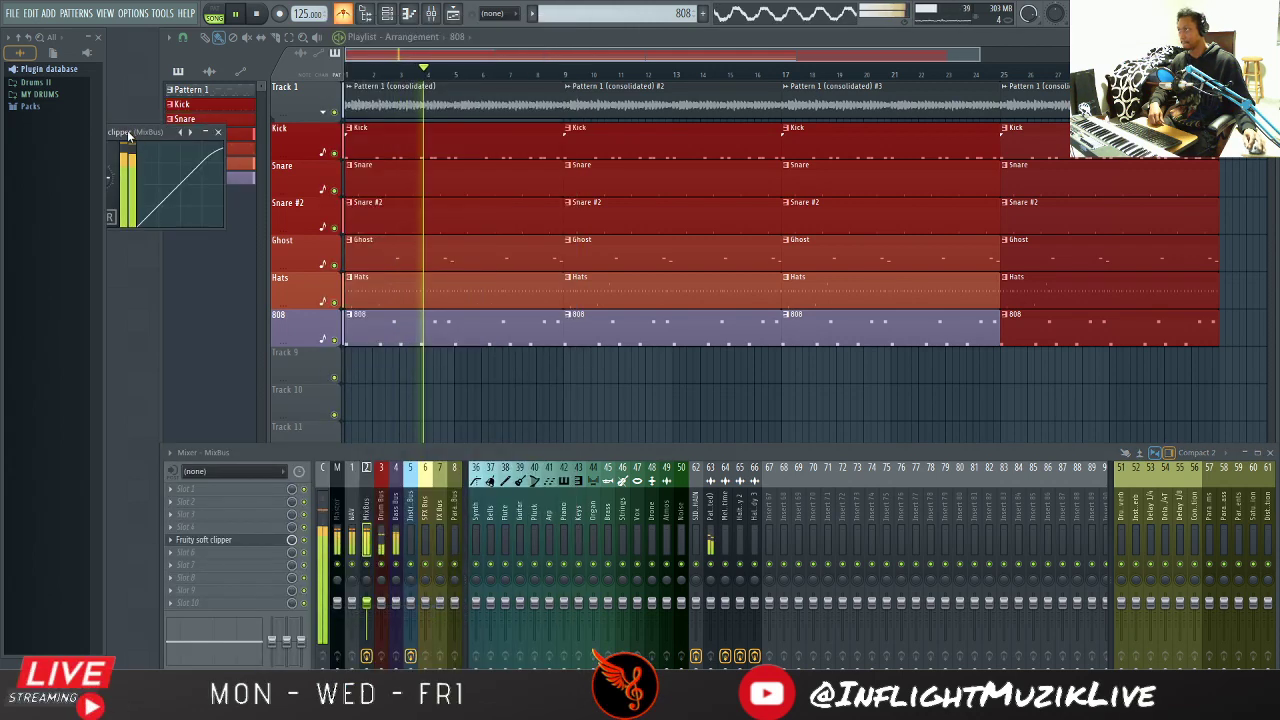
{"action": "left_click_drag", "start_coordinate": [128, 135], "coordinate": [519, 192]}
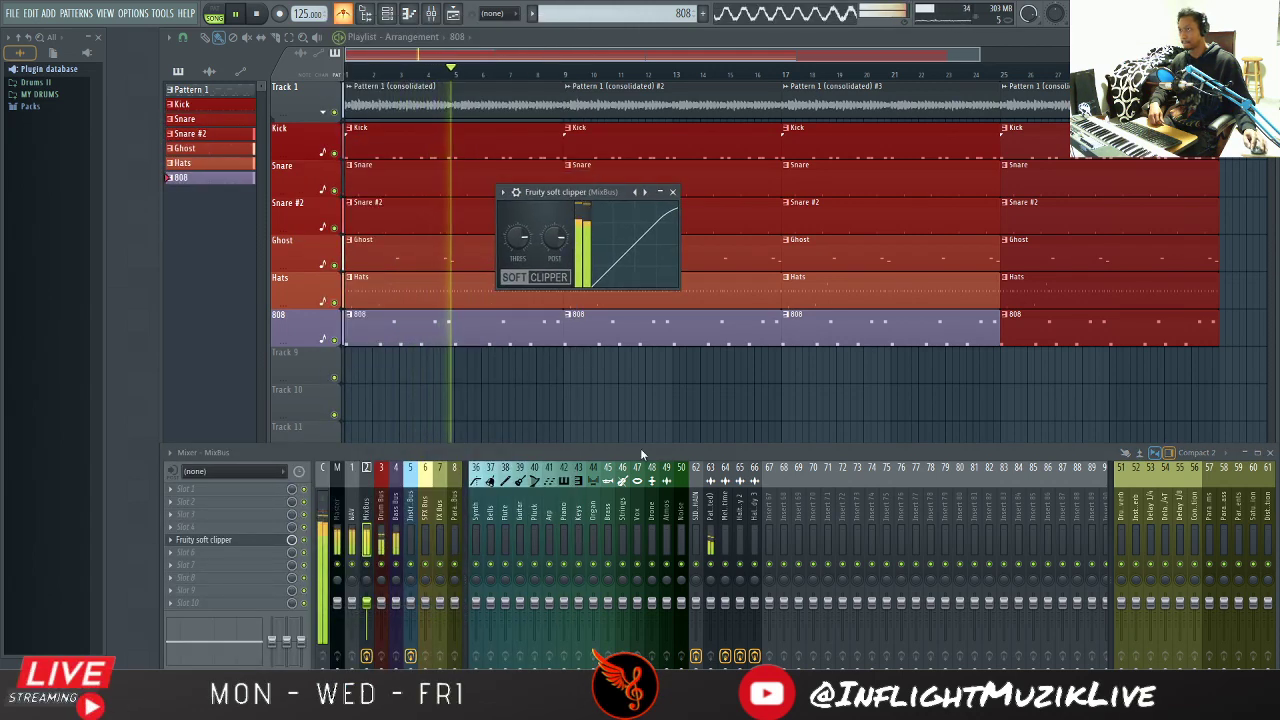
{"action": "left_click", "coordinate": [672, 191]}
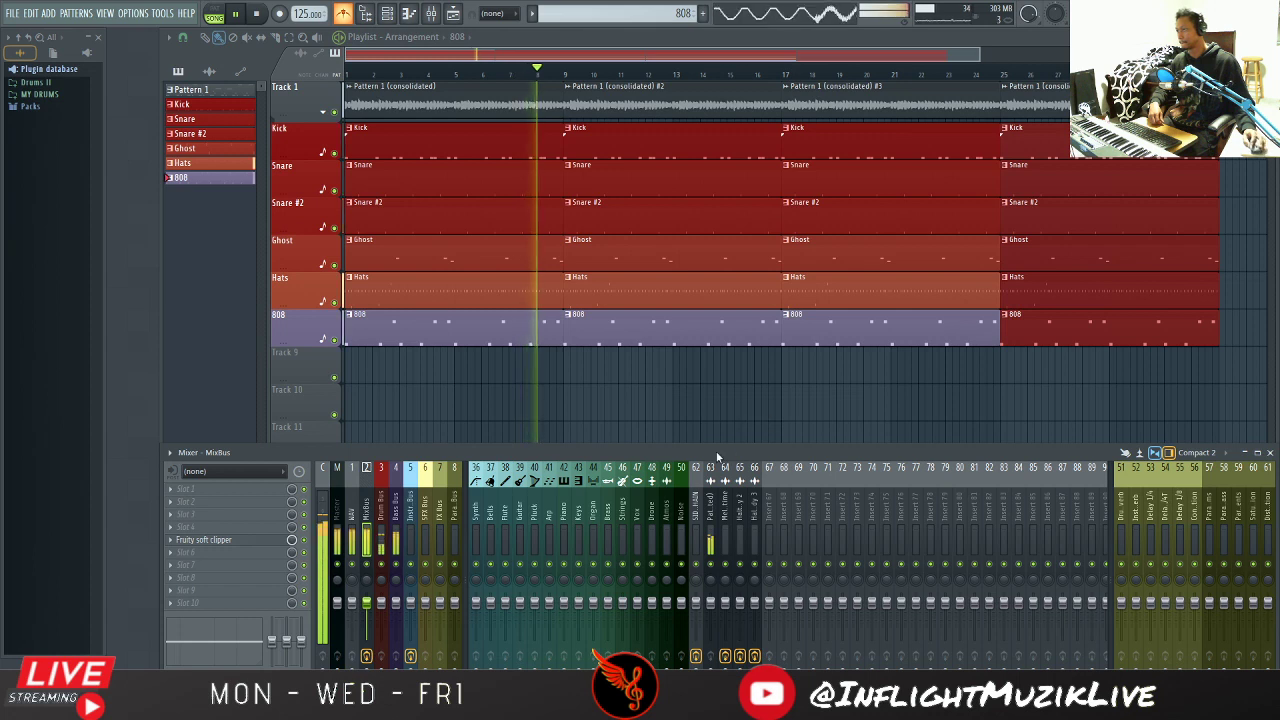
Step: Stop playback and delete the 808 clip that starts at bar 9
{"action": "key", "text": "space"}
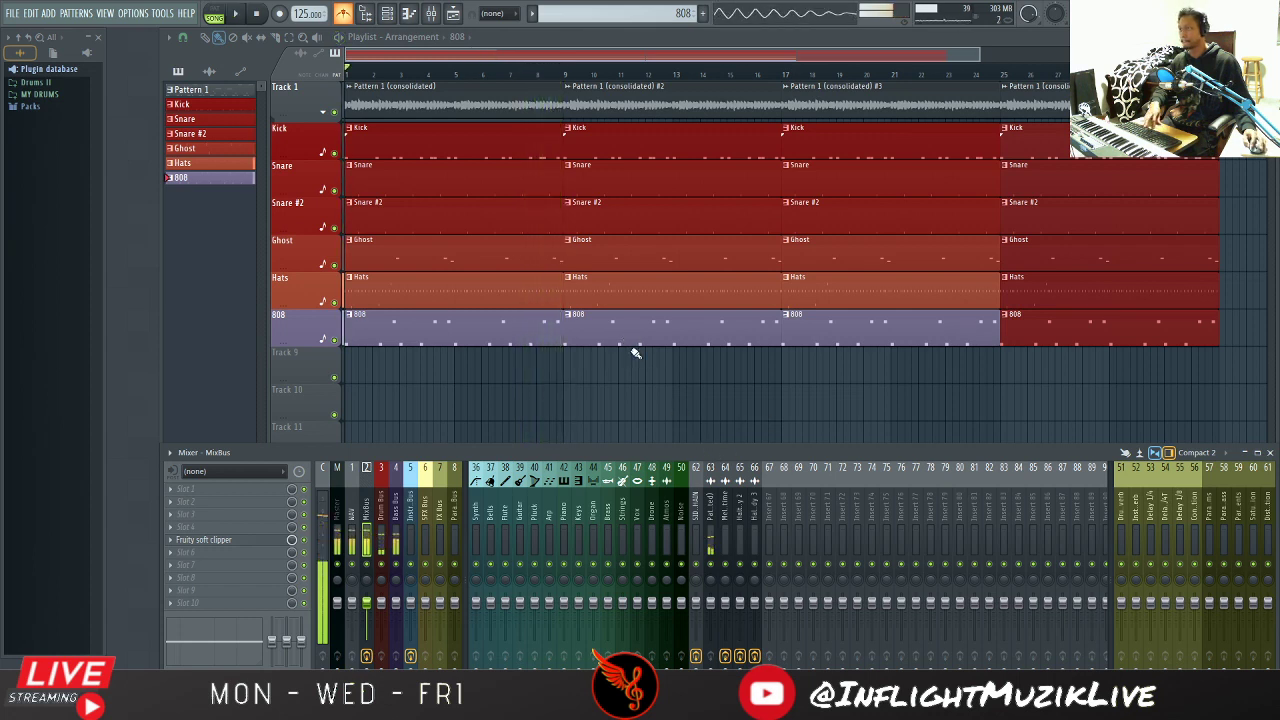
{"action": "right_click", "coordinate": [628, 331]}
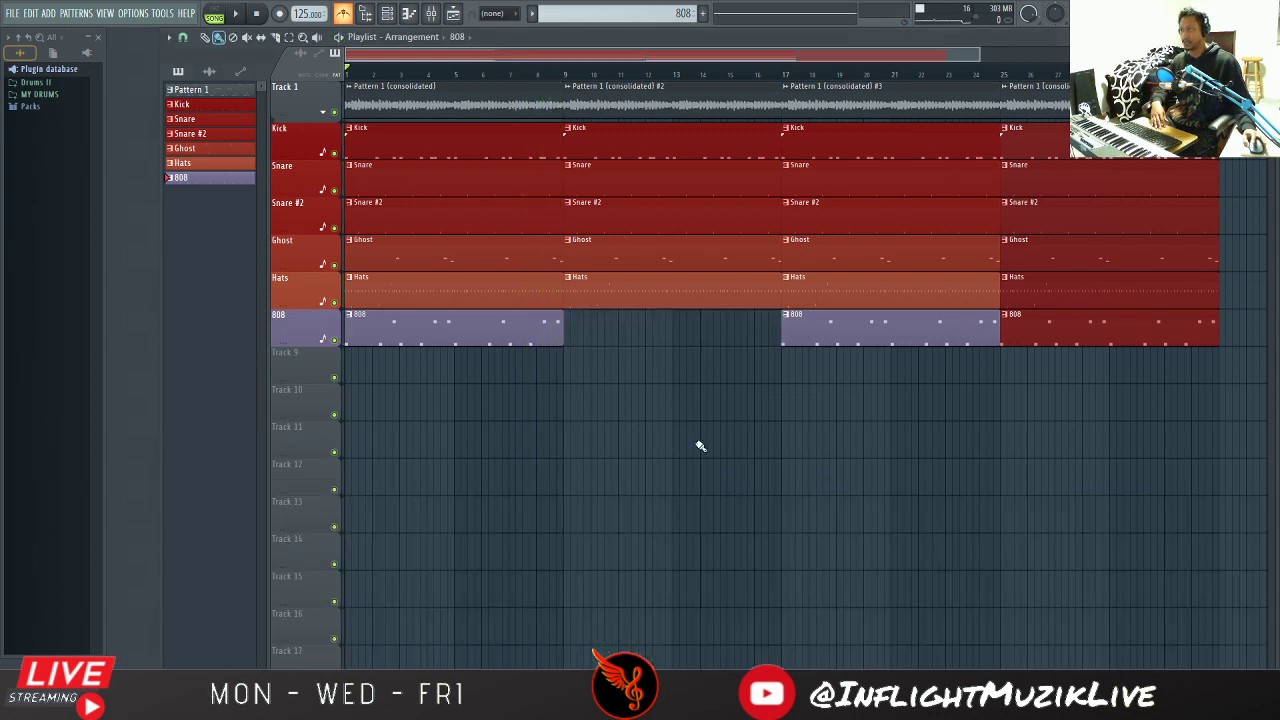
Step: Add a new empty pattern after the 808 pattern with the channel rack open
{"action": "left_click", "coordinate": [389, 13]}
{"action": "scroll", "coordinate": [584, 510], "scroll_direction": "down", "scroll_amount": 5}
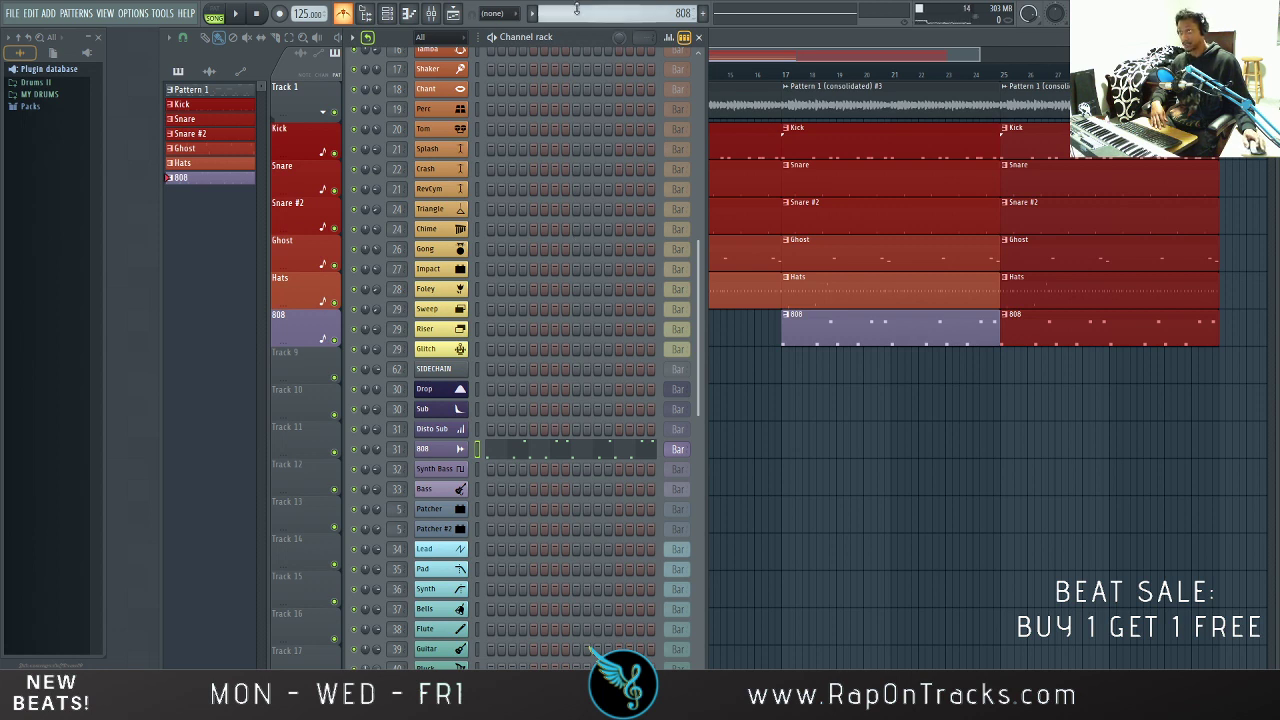
{"action": "key", "text": "F4"}
{"action": "key", "text": "ctrl+z"}
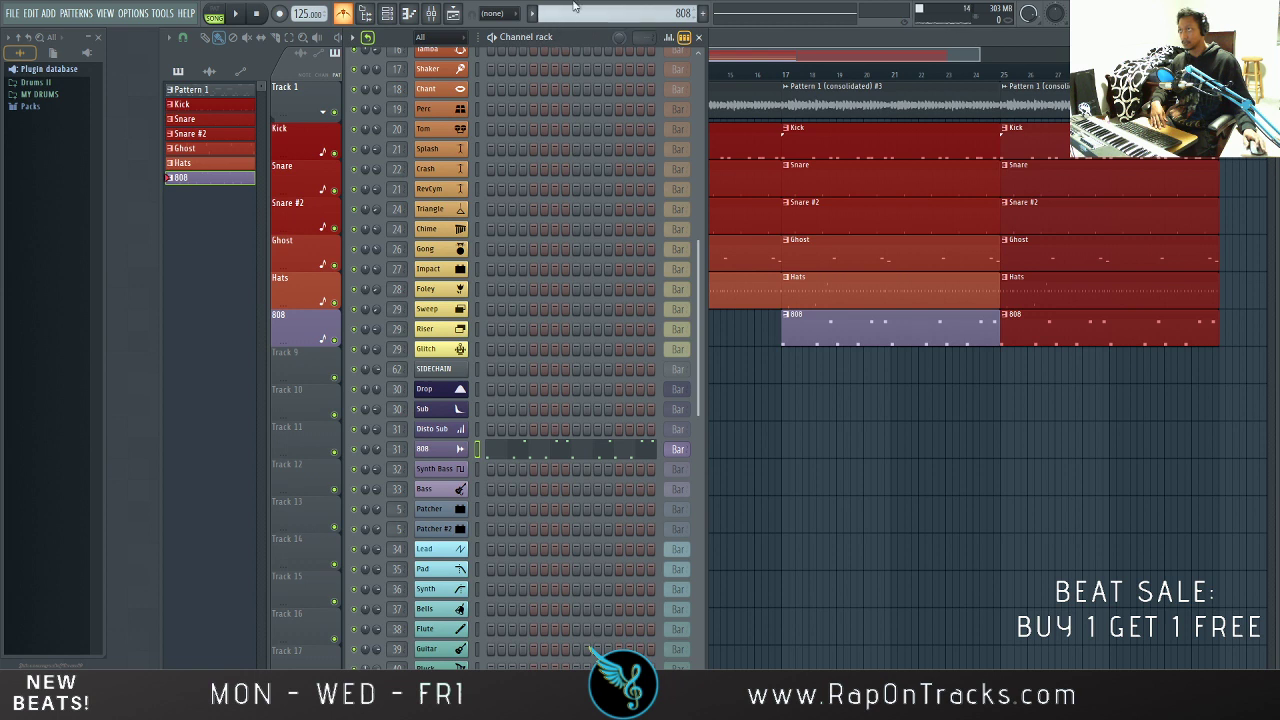
{"action": "key", "text": "F4"}
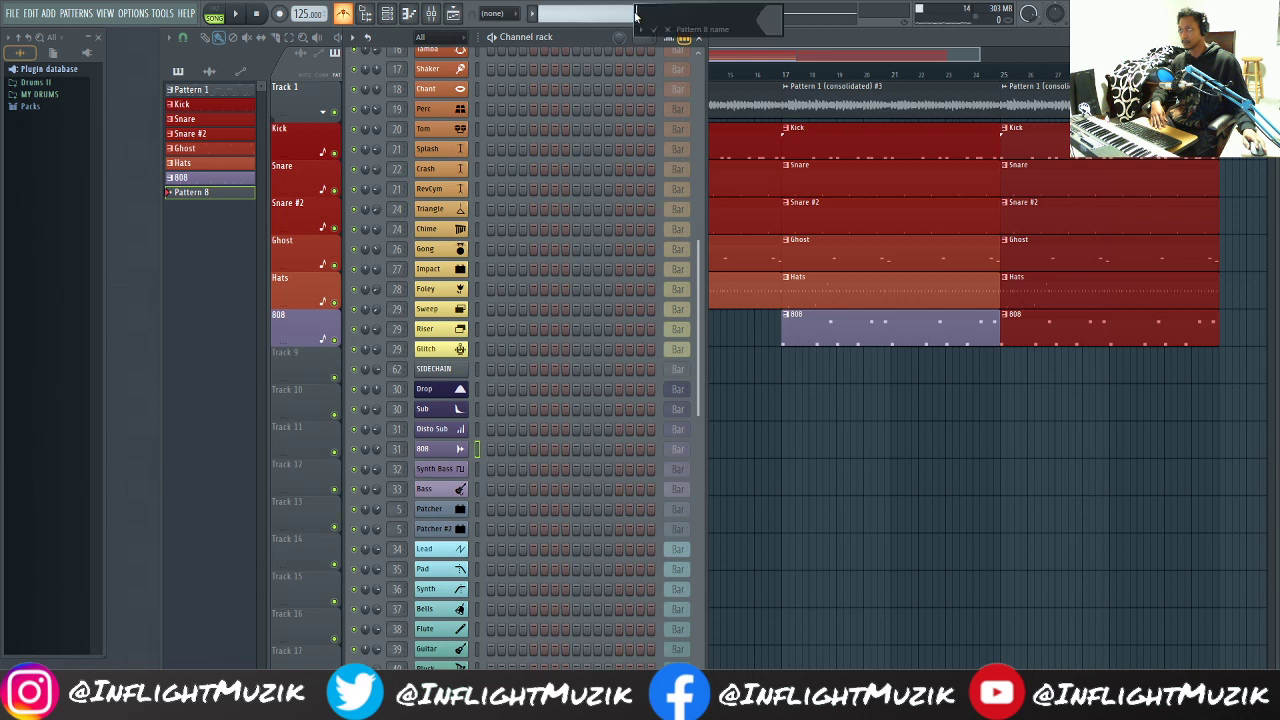
Step: View the name suggestions for the new pattern and the Synth Bass channel without renaming either
{"action": "left_click", "coordinate": [641, 30]}
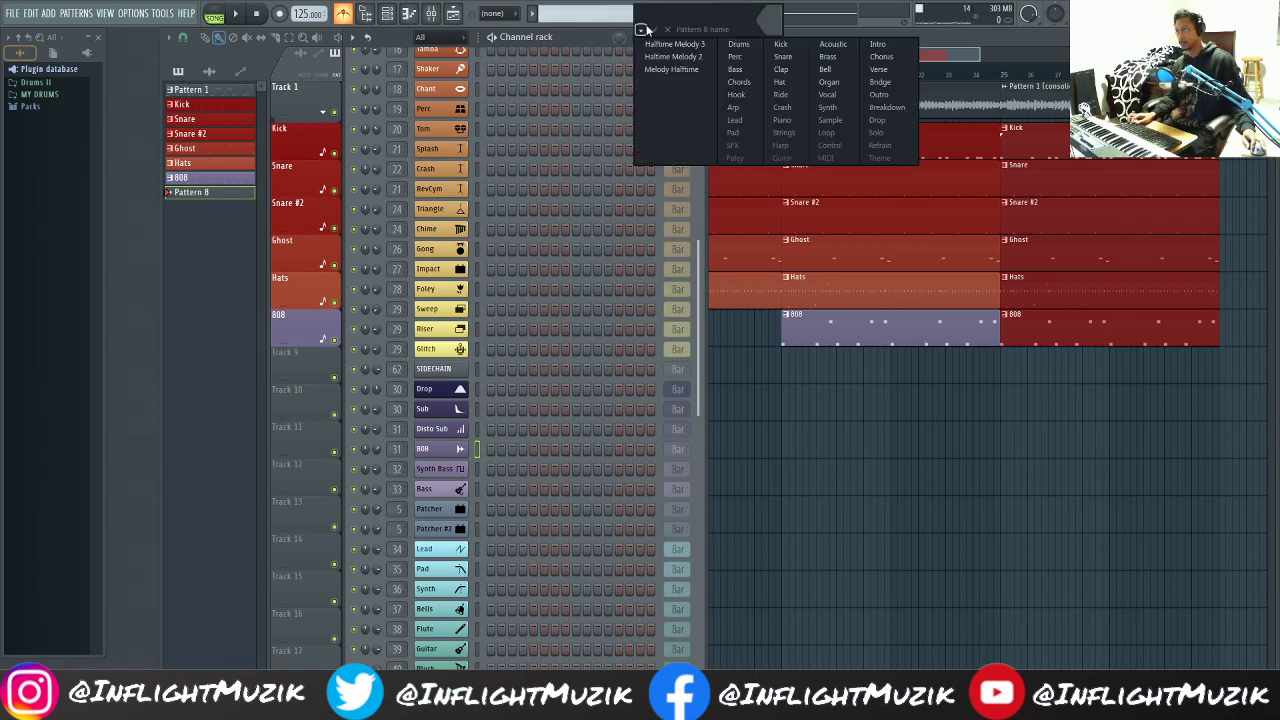
{"action": "key", "text": "Escape"}
{"action": "key", "text": "Escape"}
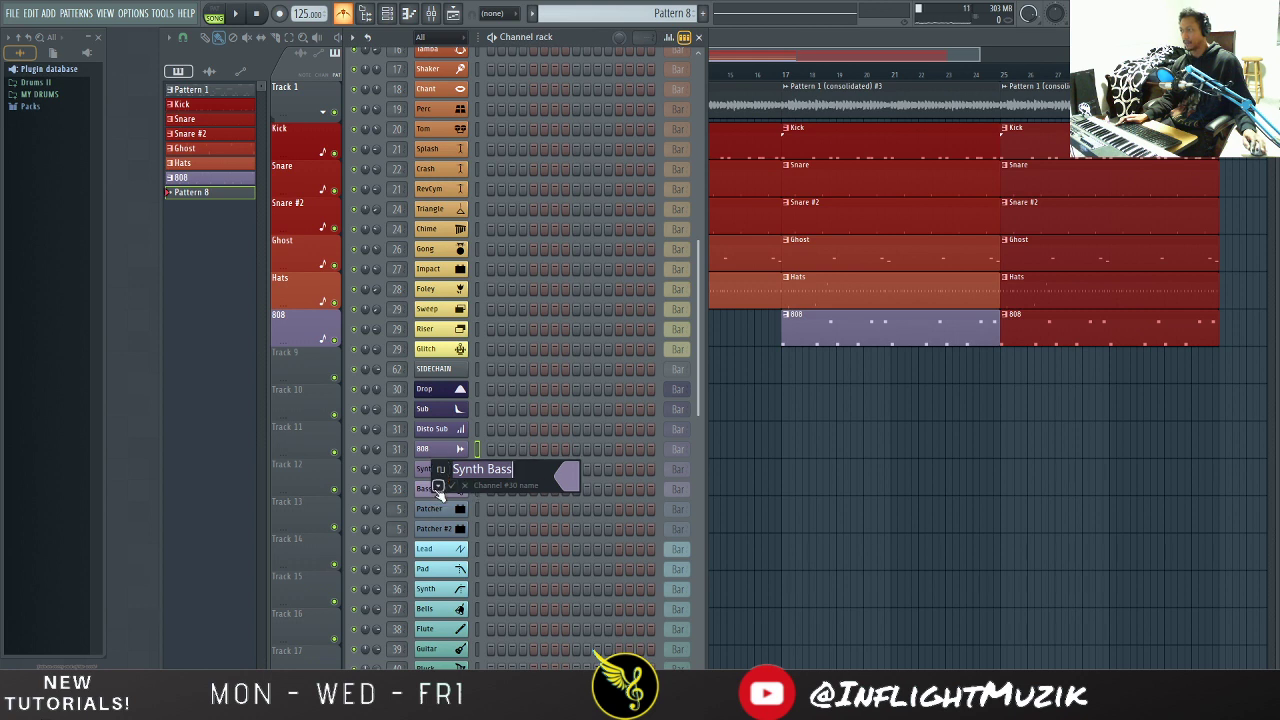
{"action": "left_click", "coordinate": [438, 487]}
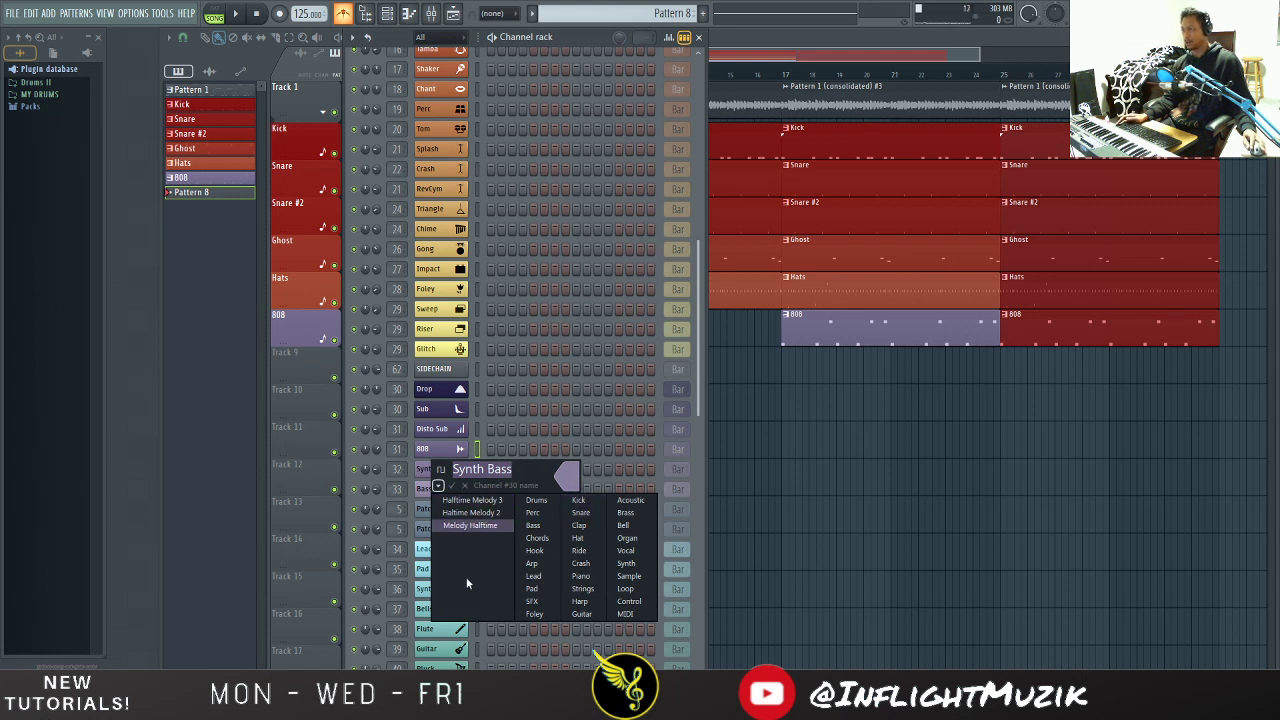
{"action": "key", "text": "Escape"}
{"action": "key", "text": "Escape"}
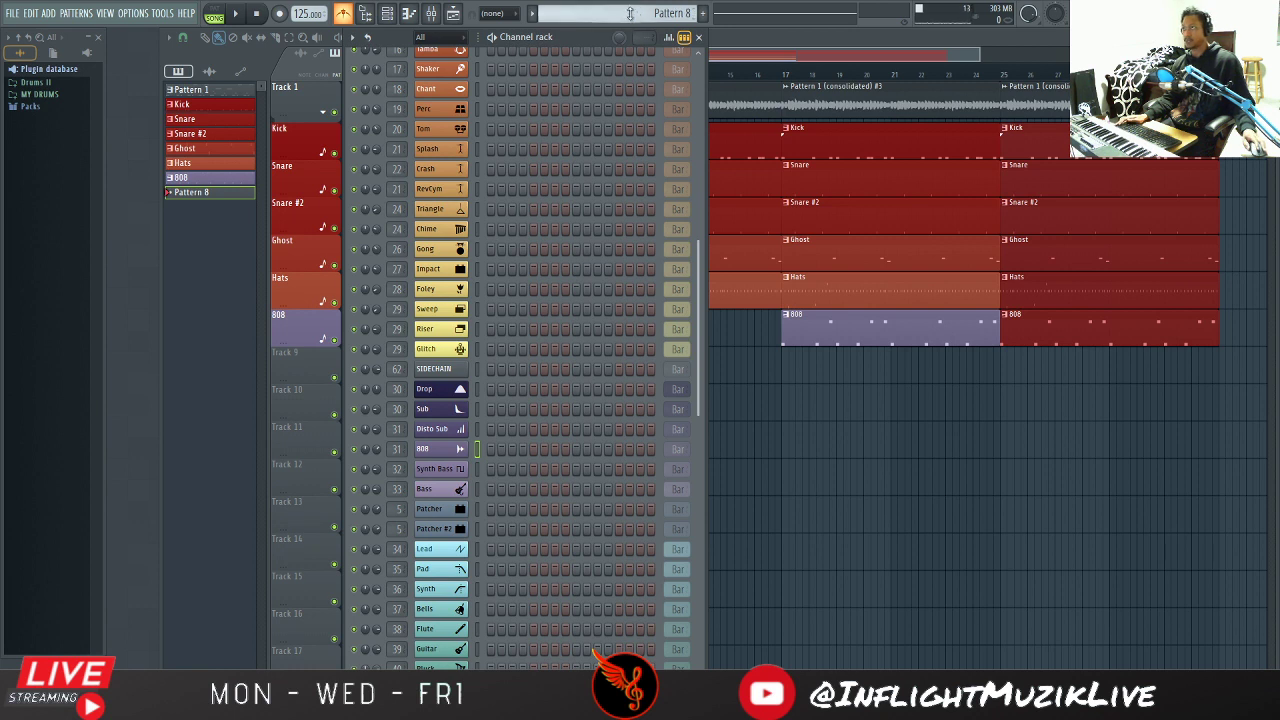
{"action": "key", "text": "F2"}
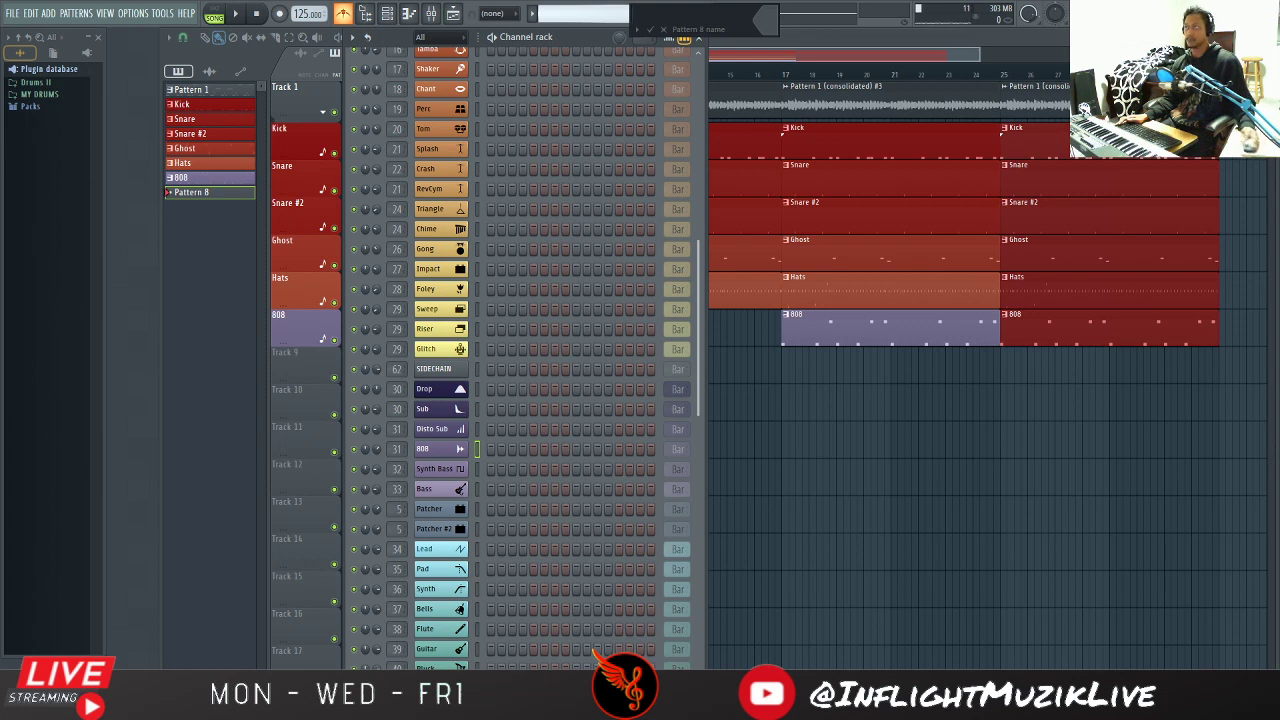
{"action": "key", "text": "Escape"}
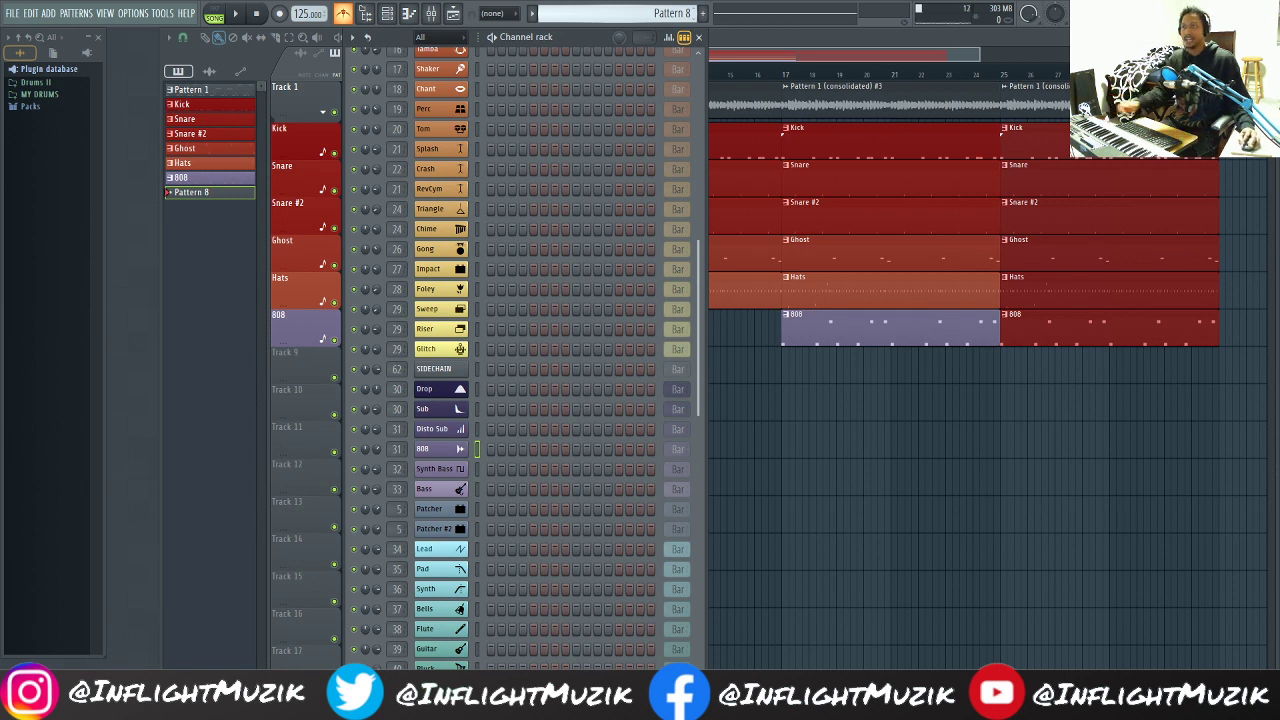
Step: Rename the new empty pattern as Synth Bass using the suggested channel name
{"action": "left_click", "coordinate": [49, 69]}
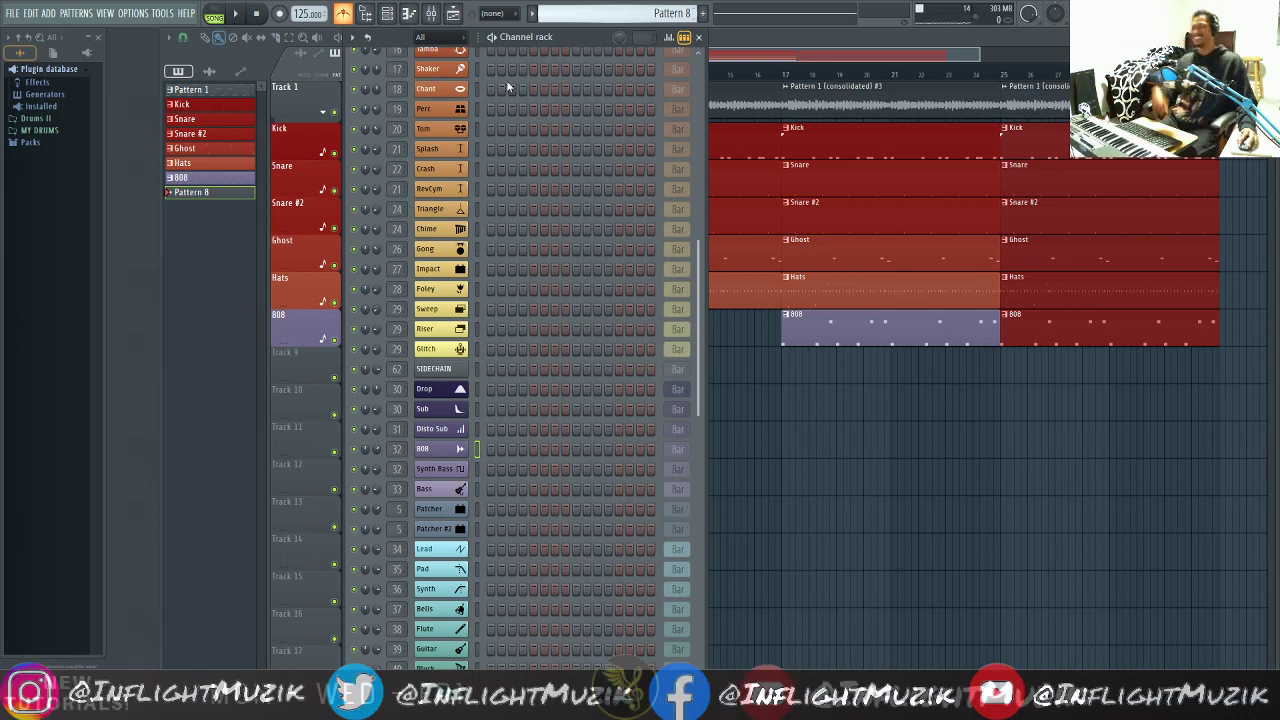
{"action": "middle_click", "coordinate": [555, 17]}
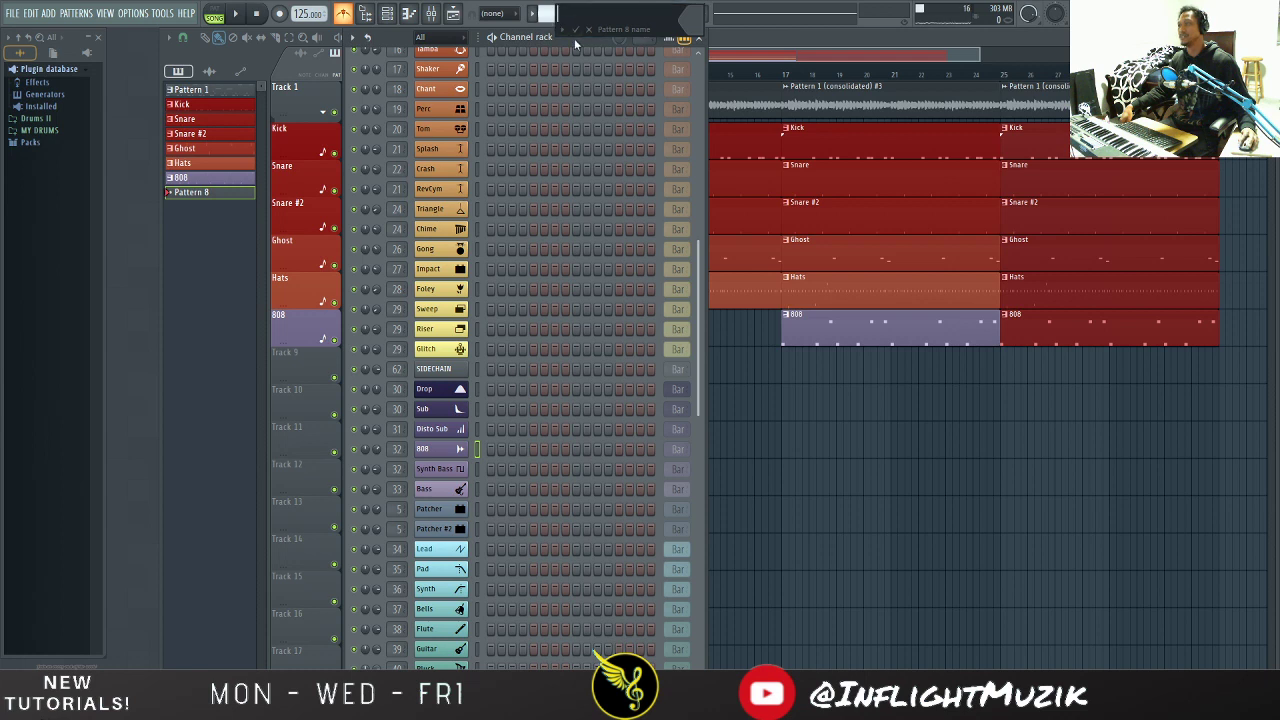
{"action": "left_click", "coordinate": [563, 29]}
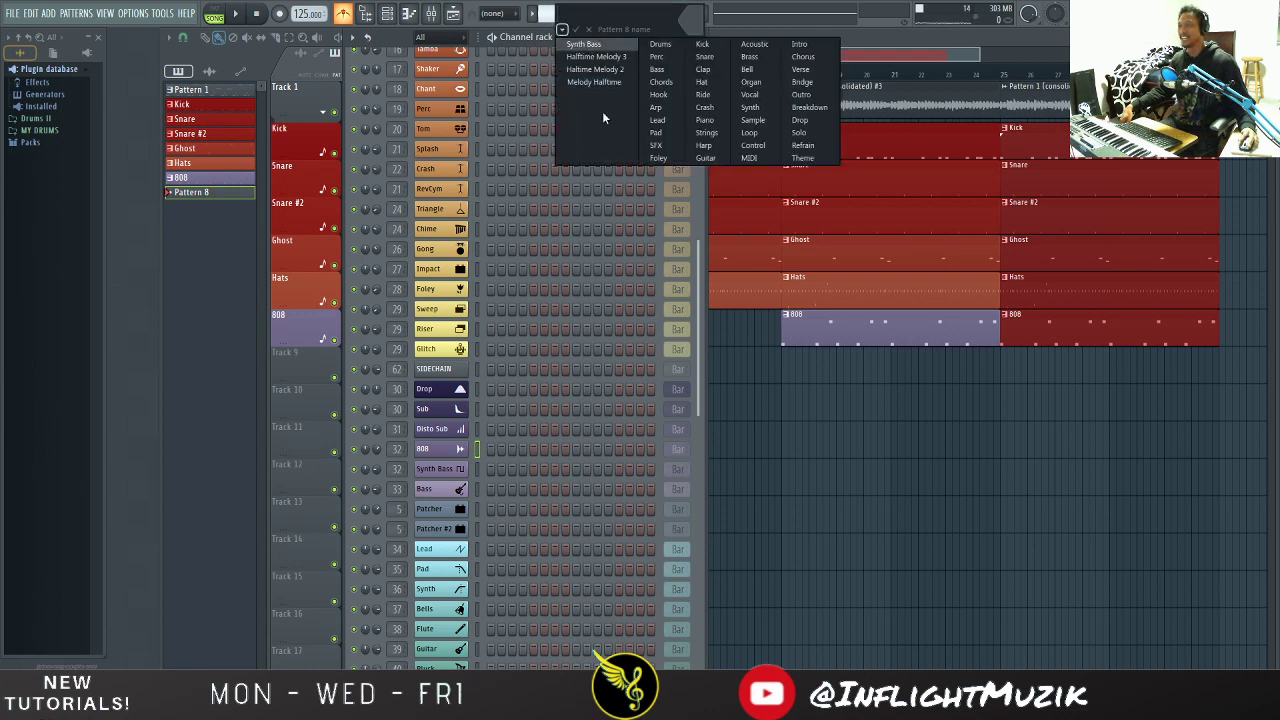
{"action": "left_click", "coordinate": [597, 43]}
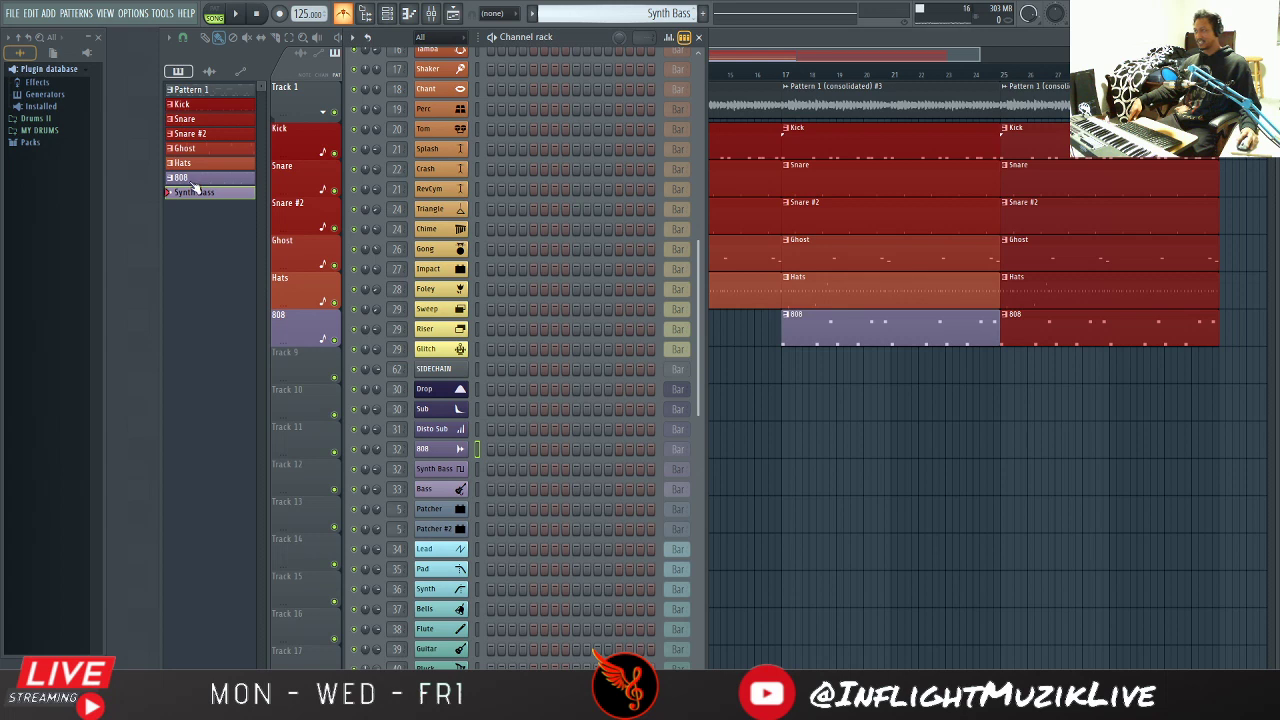
Step: Place the Synth Bass pattern on the track below the 808 at bar 9 and extend the clip to bar 17
{"action": "left_click_drag", "start_coordinate": [194, 190], "coordinate": [580, 366]}
{"action": "key", "text": "F6"}
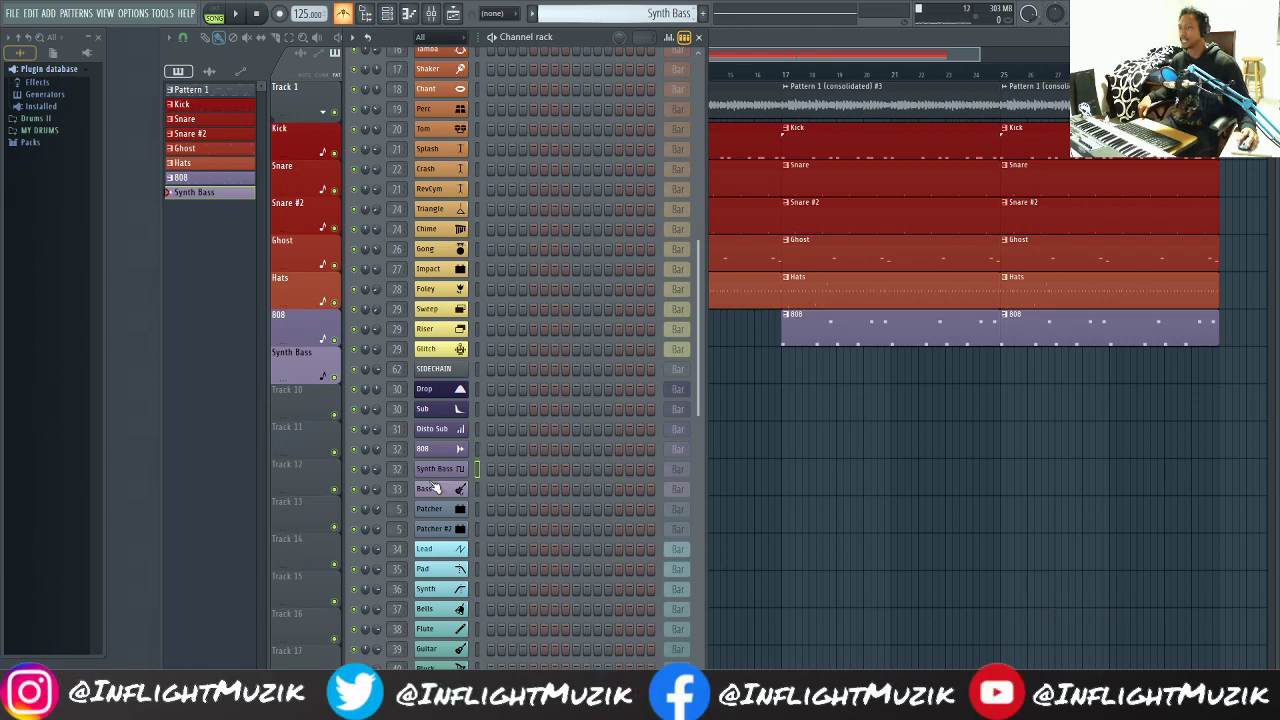
{"action": "left_click", "coordinate": [826, 36]}
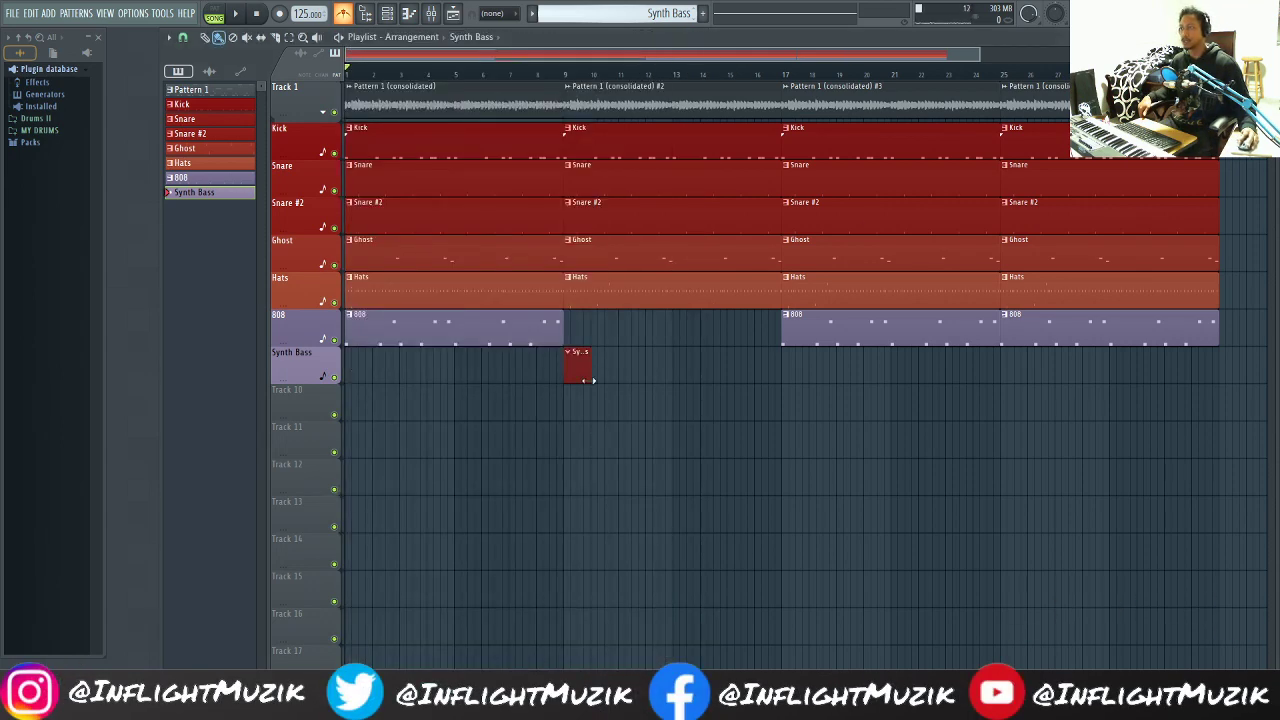
{"action": "left_click_drag", "start_coordinate": [588, 370], "coordinate": [782, 377]}
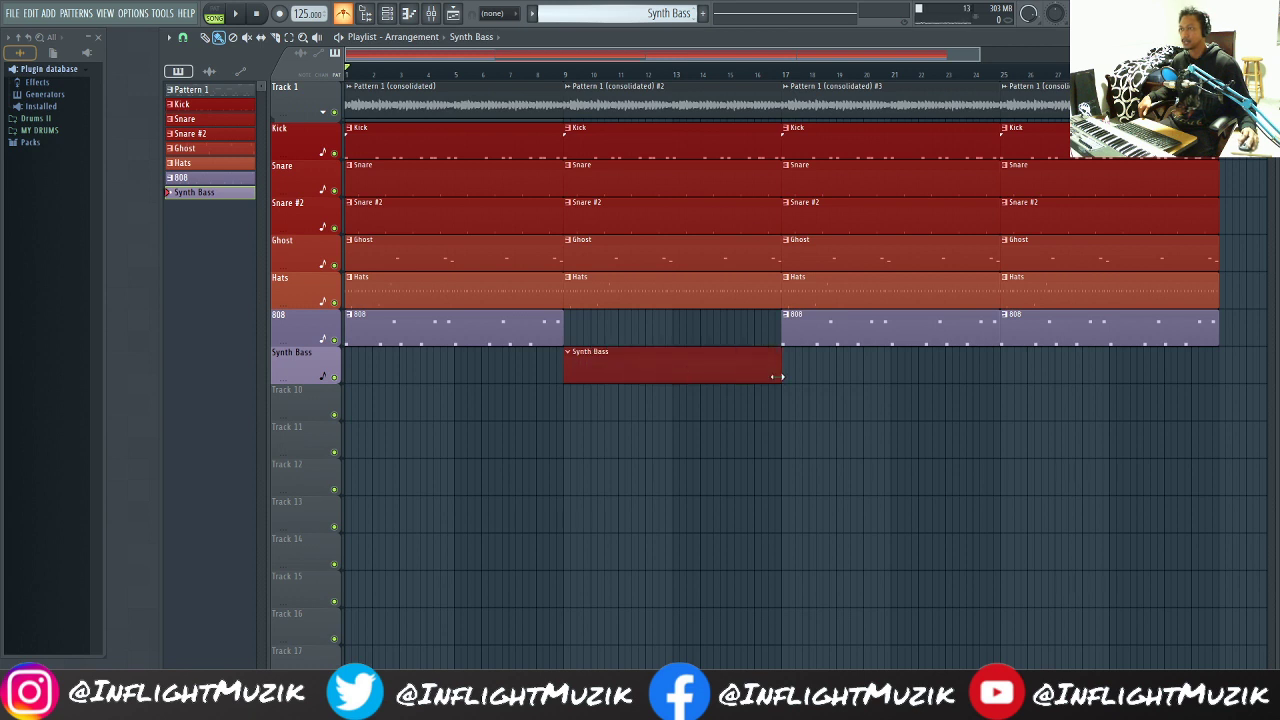
Step: Mute the 808 track, and undo the move of all the bar 9 clips to bar 1
{"action": "left_click_drag", "start_coordinate": [782, 80], "coordinate": [756, 83]}
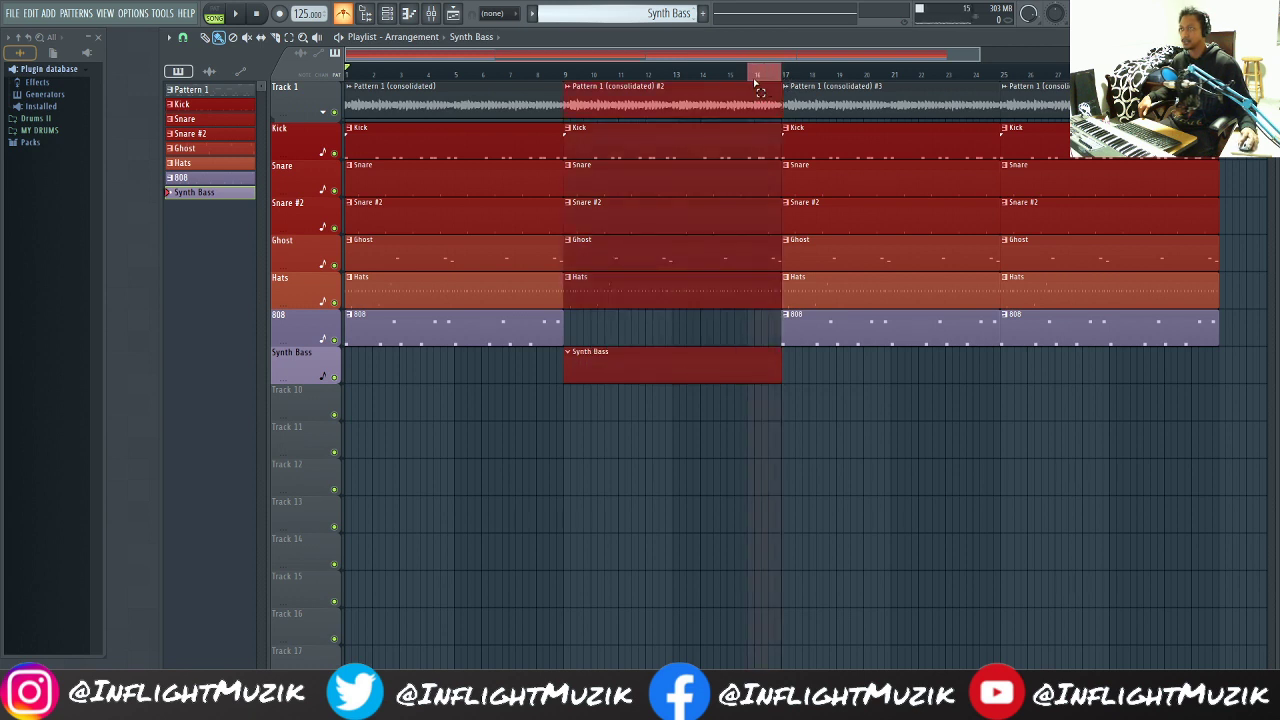
{"action": "left_click", "coordinate": [334, 340]}
{"action": "left_click_drag", "start_coordinate": [784, 368], "coordinate": [324, 376]}
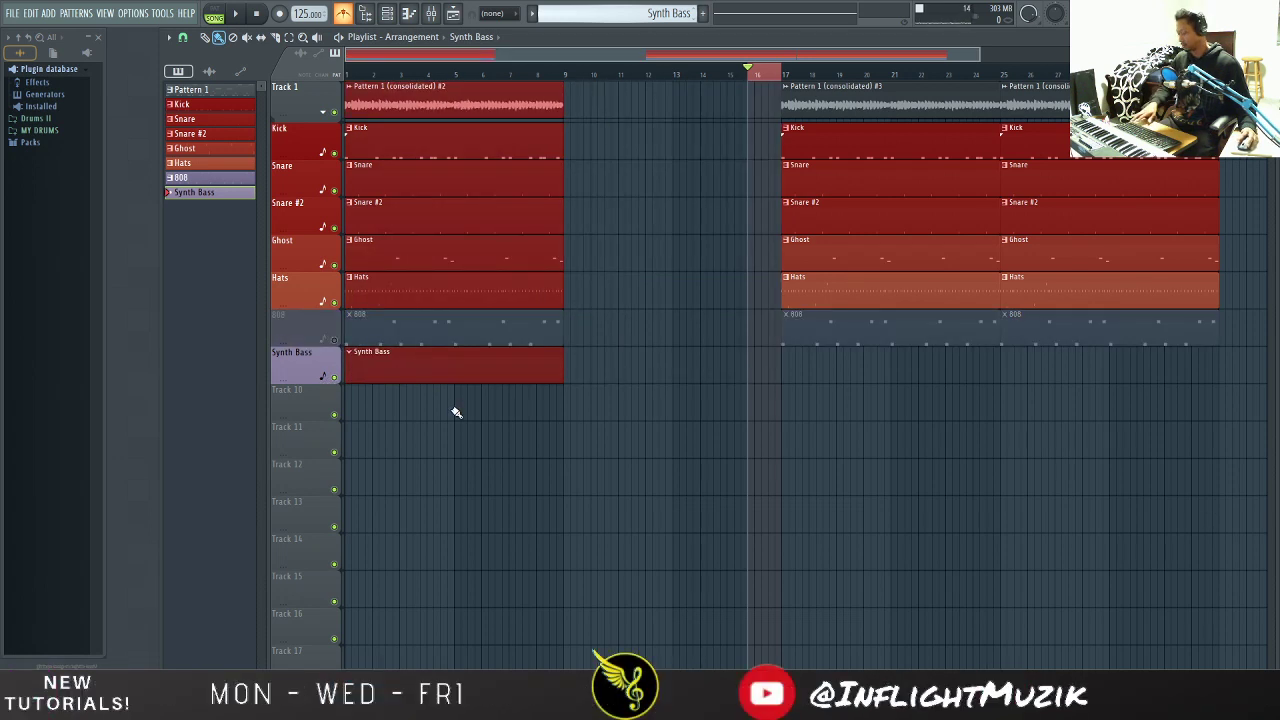
{"action": "key", "text": "ctrl+z"}
{"action": "left_click", "coordinate": [551, 405]}
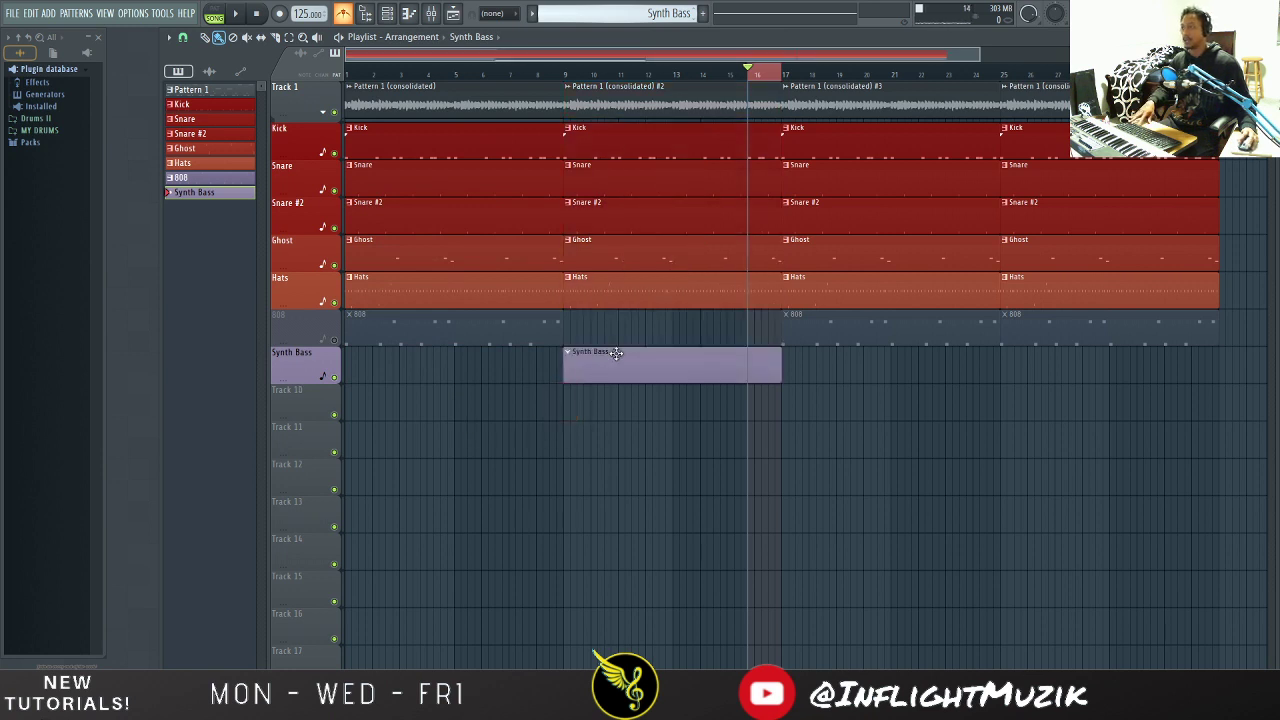
Step: Move the Synth Bass clip to bar 1, extend it to the end of the drum arrangement and clear the time selection
{"action": "left_click_drag", "start_coordinate": [616, 352], "coordinate": [398, 352]}
{"action": "left_click_drag", "start_coordinate": [562, 366], "coordinate": [1215, 404]}
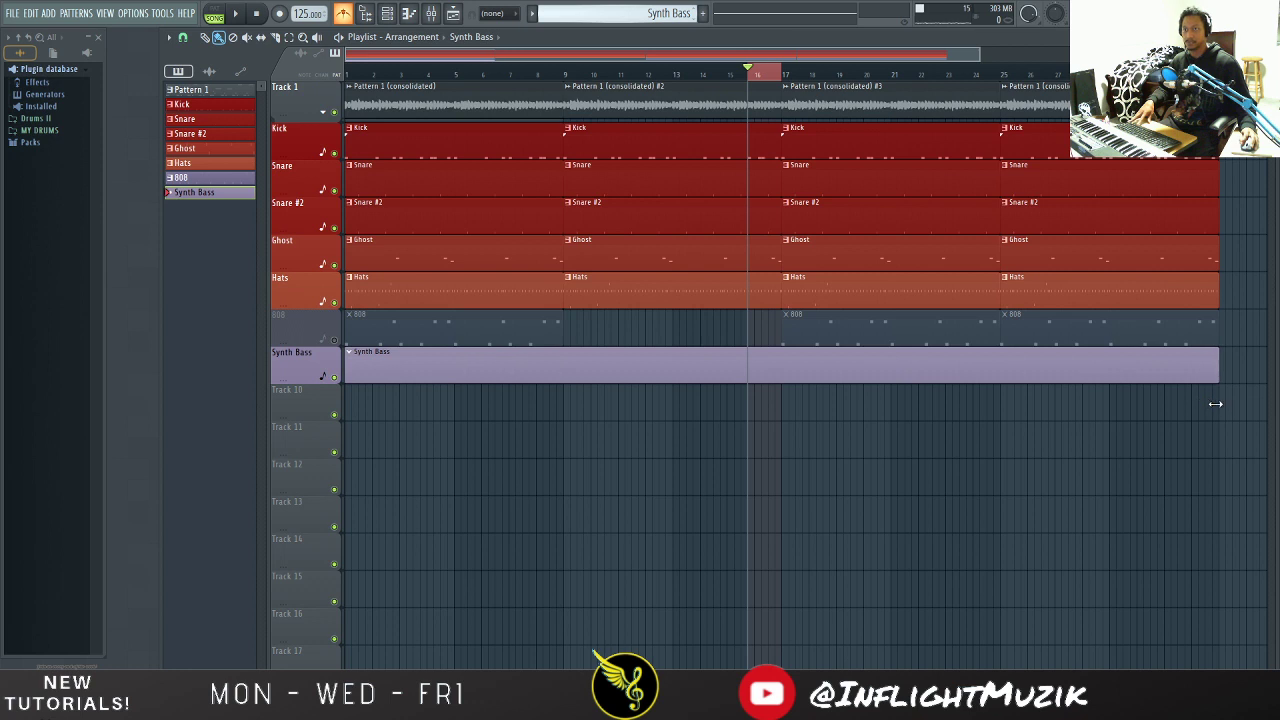
{"action": "left_click", "coordinate": [714, 71]}
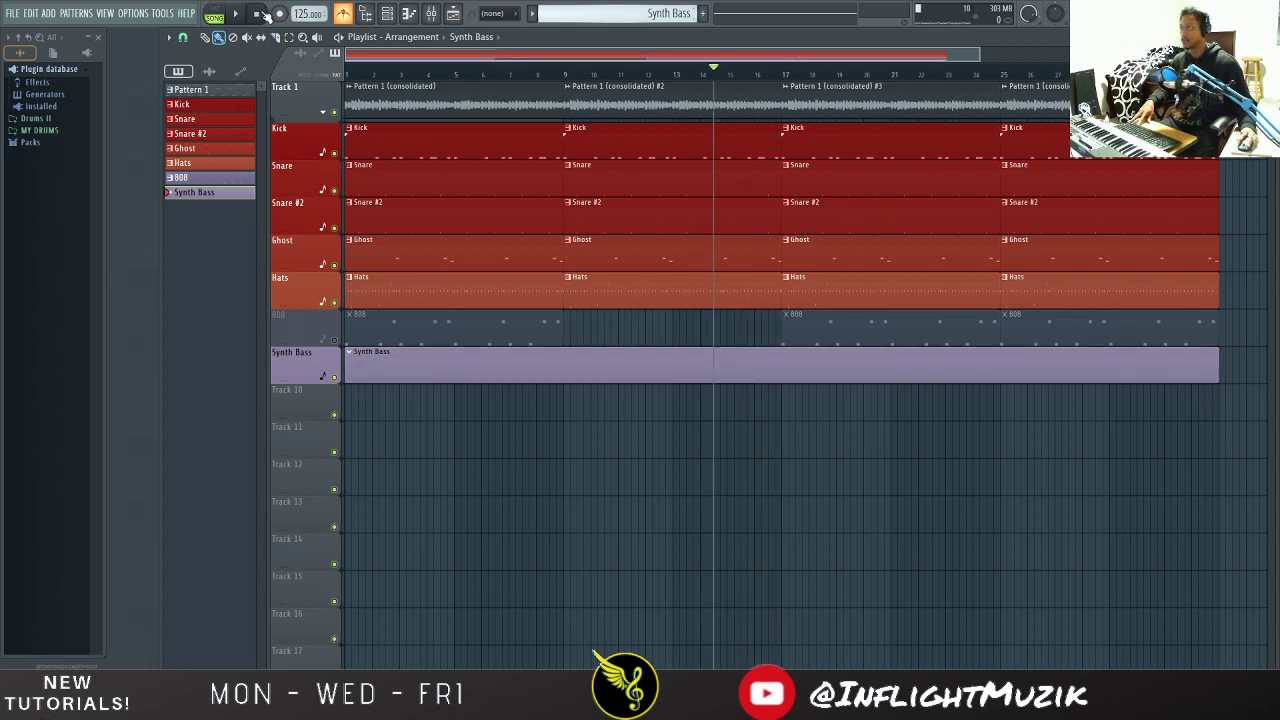
{"action": "left_click", "coordinate": [256, 13]}
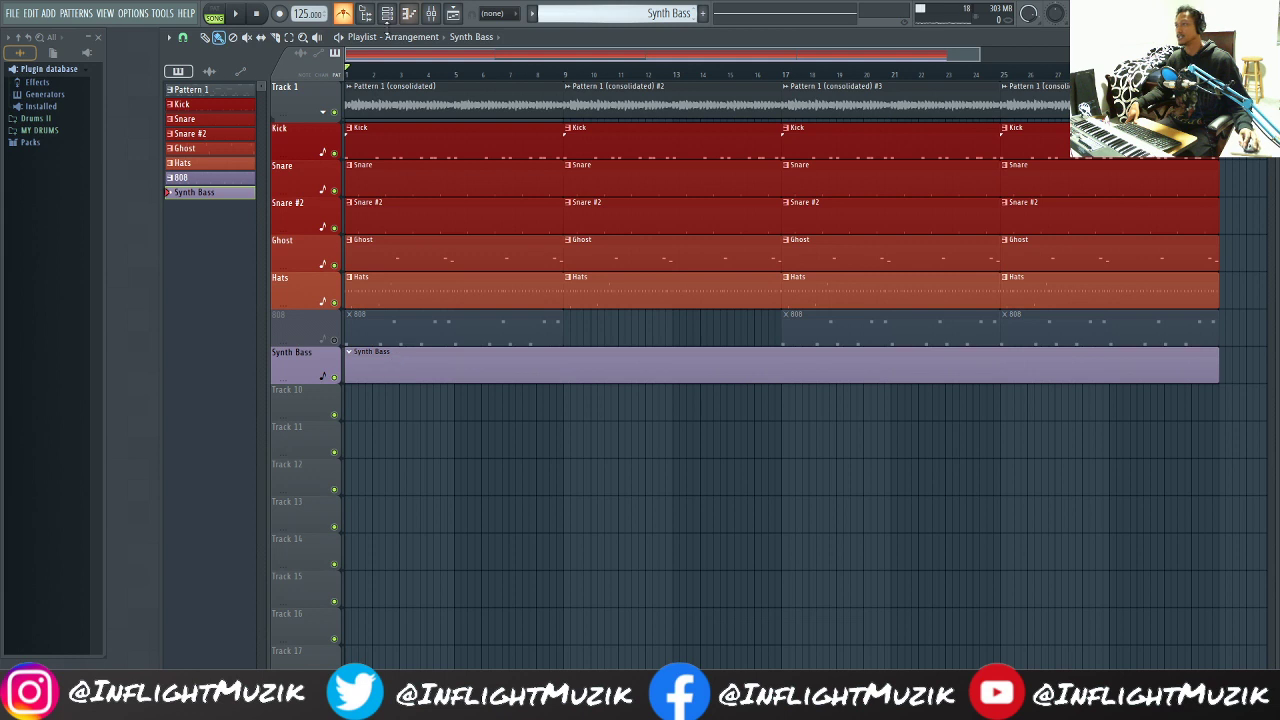
Step: Open the Synth Bass channel in the piano roll from the channel rack
{"action": "left_click", "coordinate": [409, 13]}
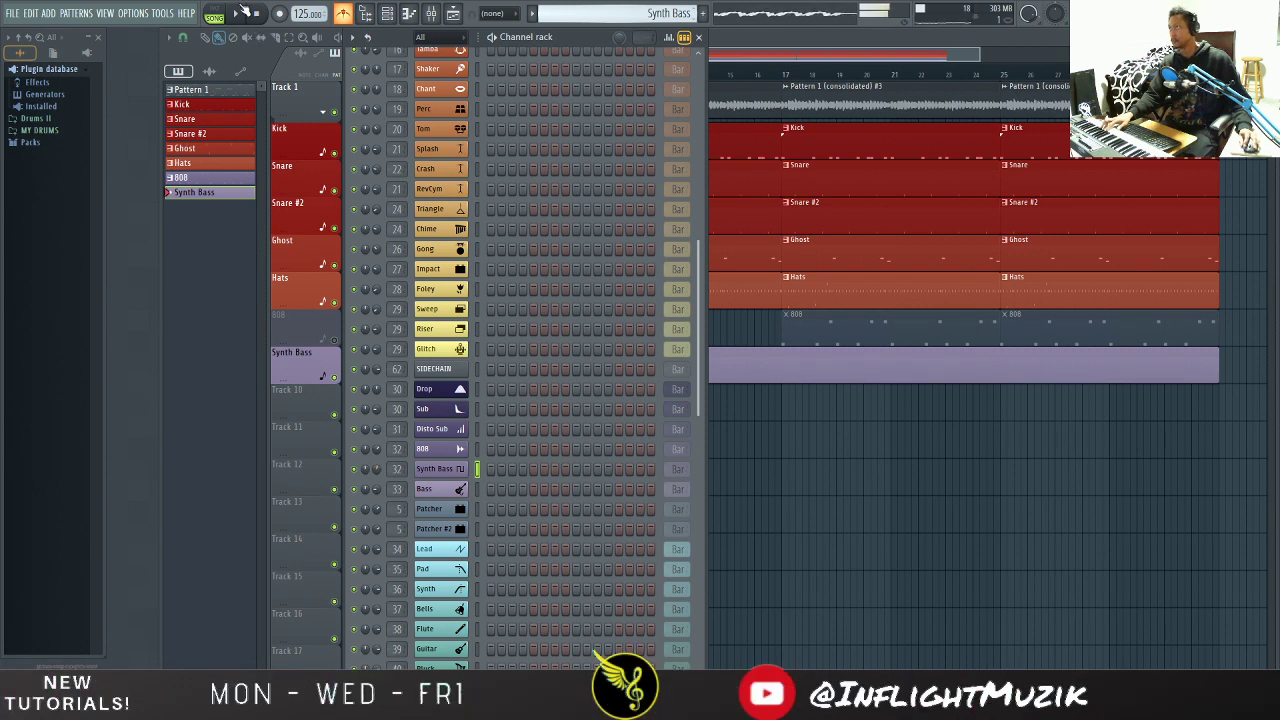
{"action": "left_click", "coordinate": [236, 14]}
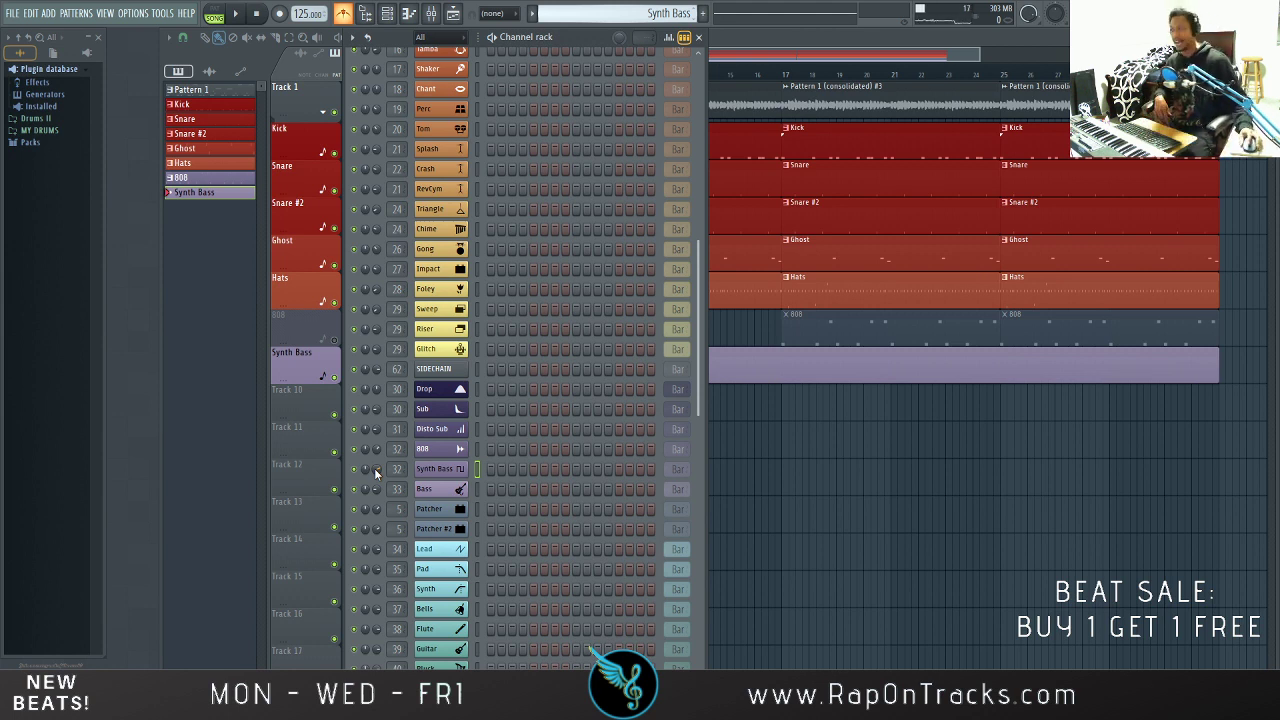
{"action": "left_click", "coordinate": [444, 475]}
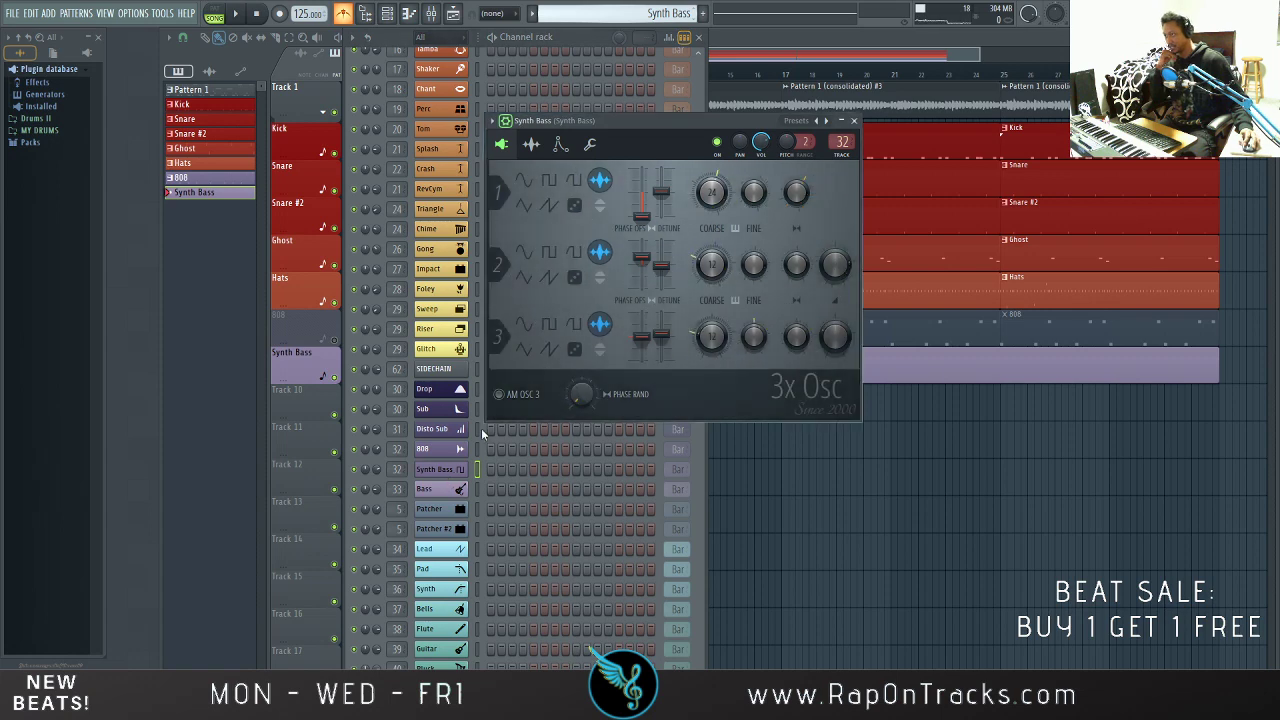
{"action": "right_click", "coordinate": [449, 475]}
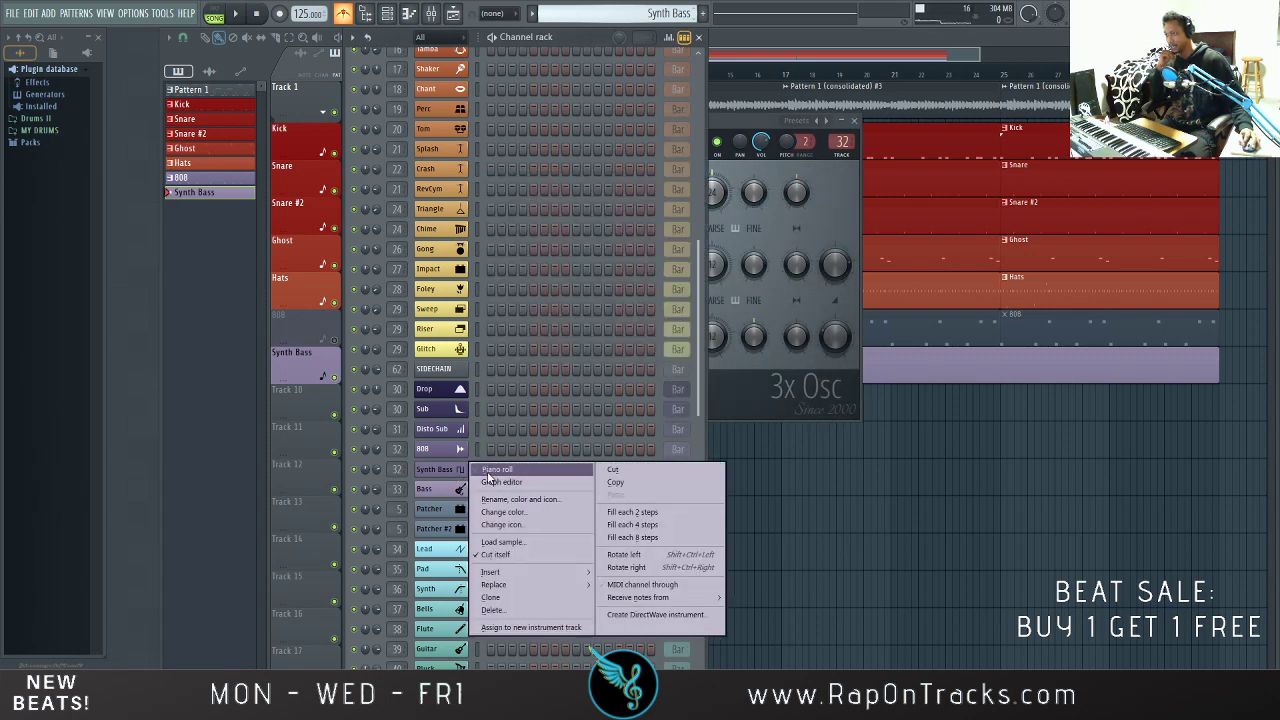
{"action": "left_click", "coordinate": [487, 472]}
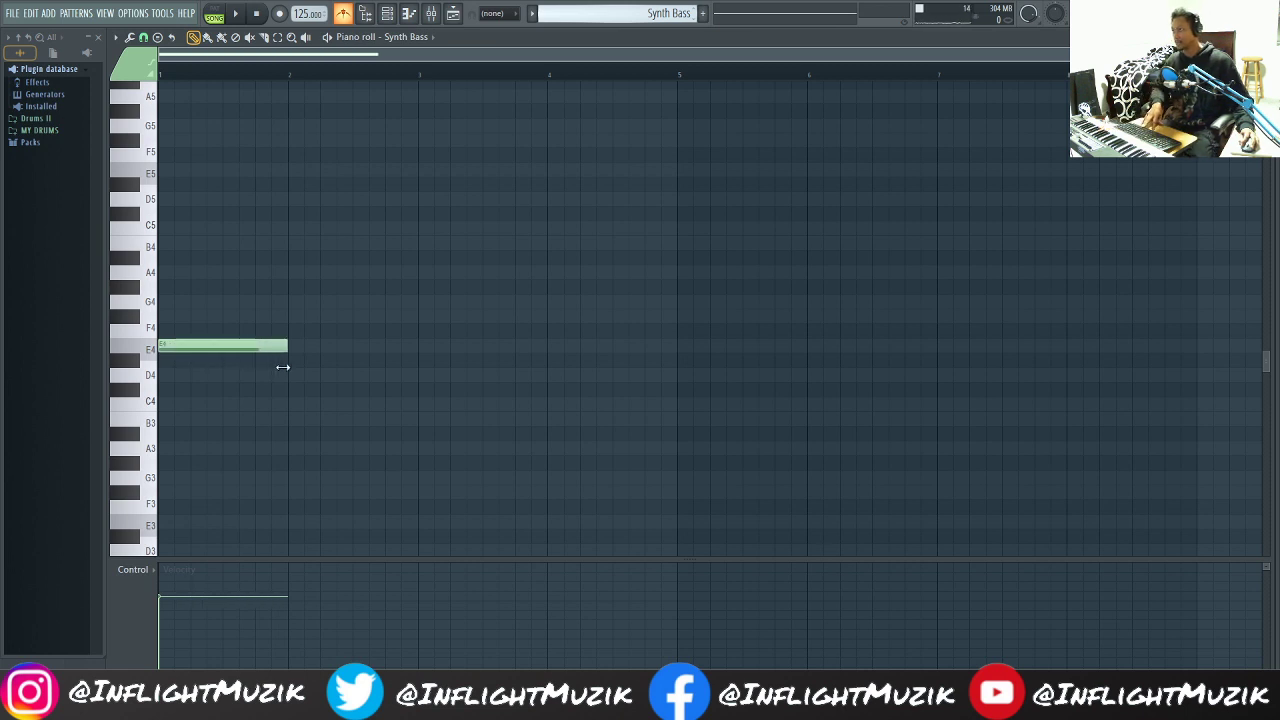
Step: Shorten the E4 note at bar 1 to half a bar and add an equally long E4 note on beat 2 of bar 2
{"action": "key", "text": "space"}
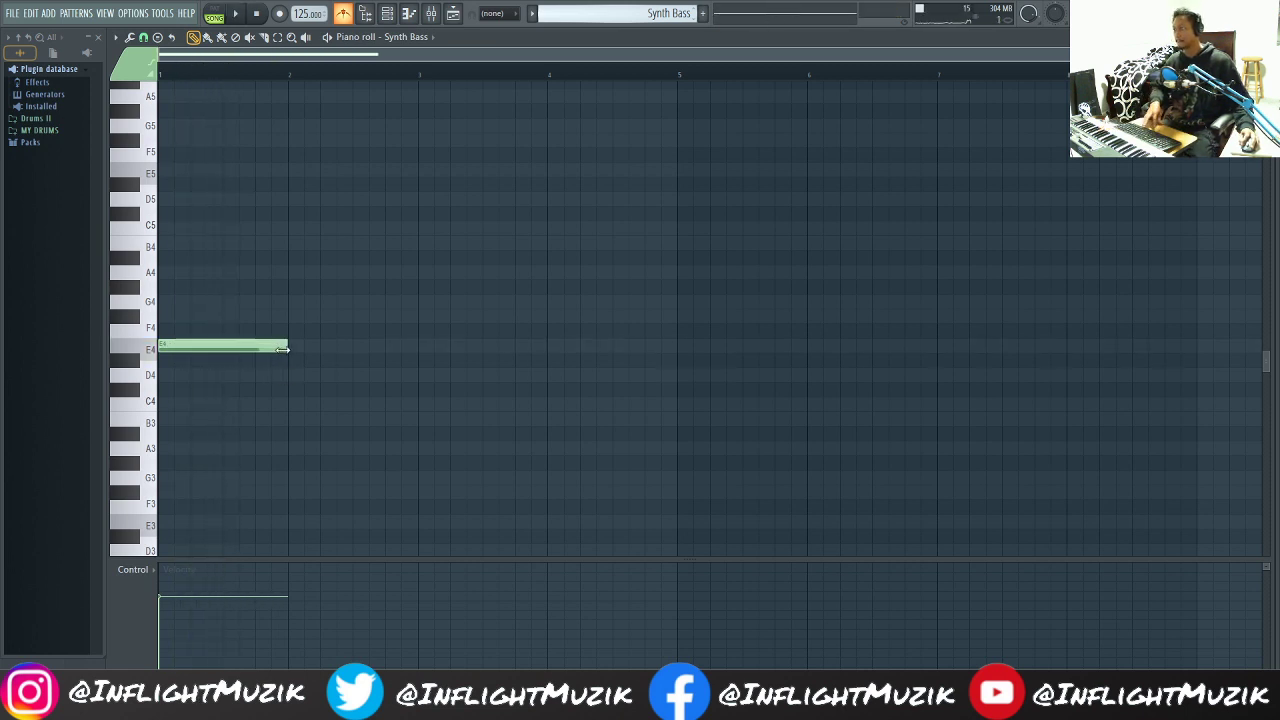
{"action": "key", "text": "space"}
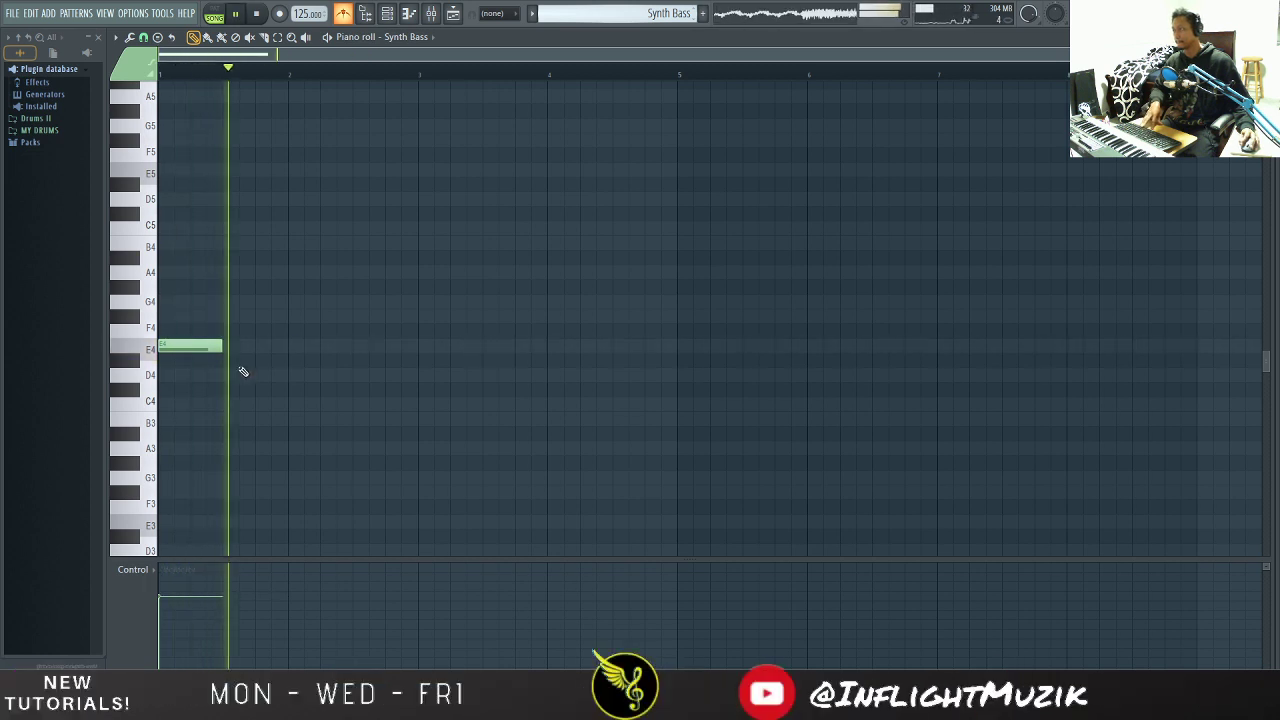
{"action": "key", "text": "space"}
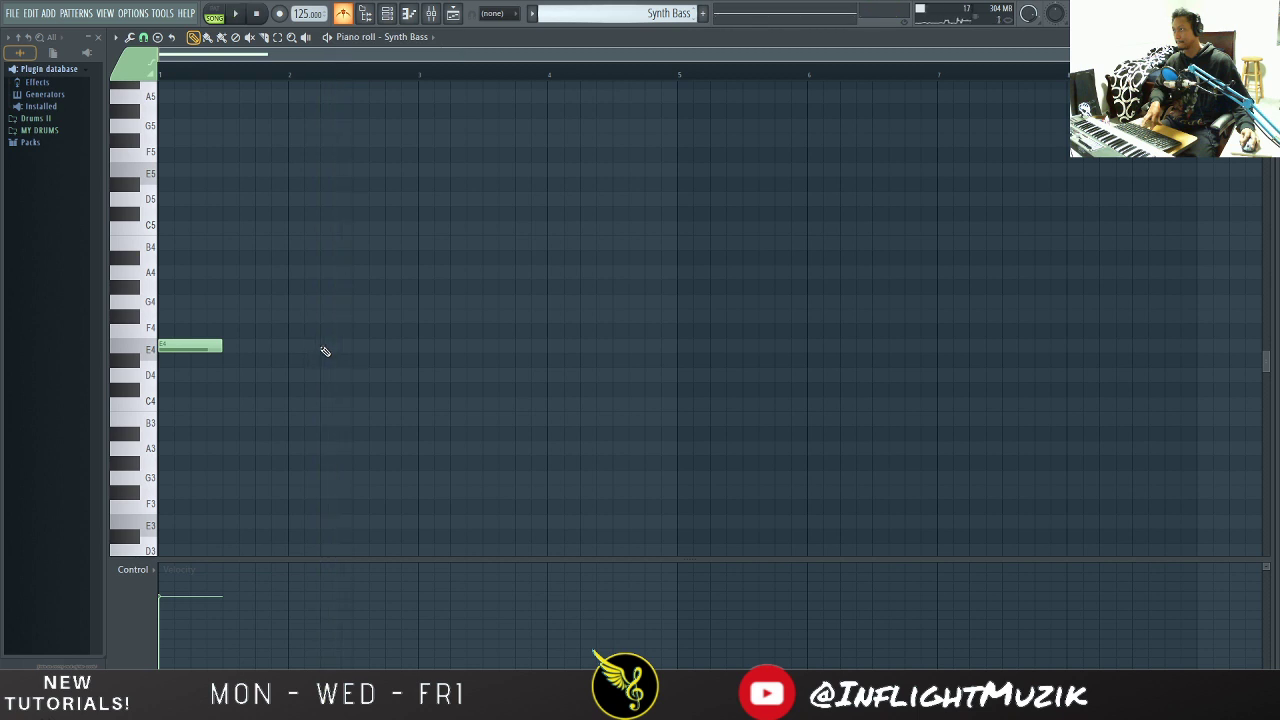
{"action": "key", "text": "space"}
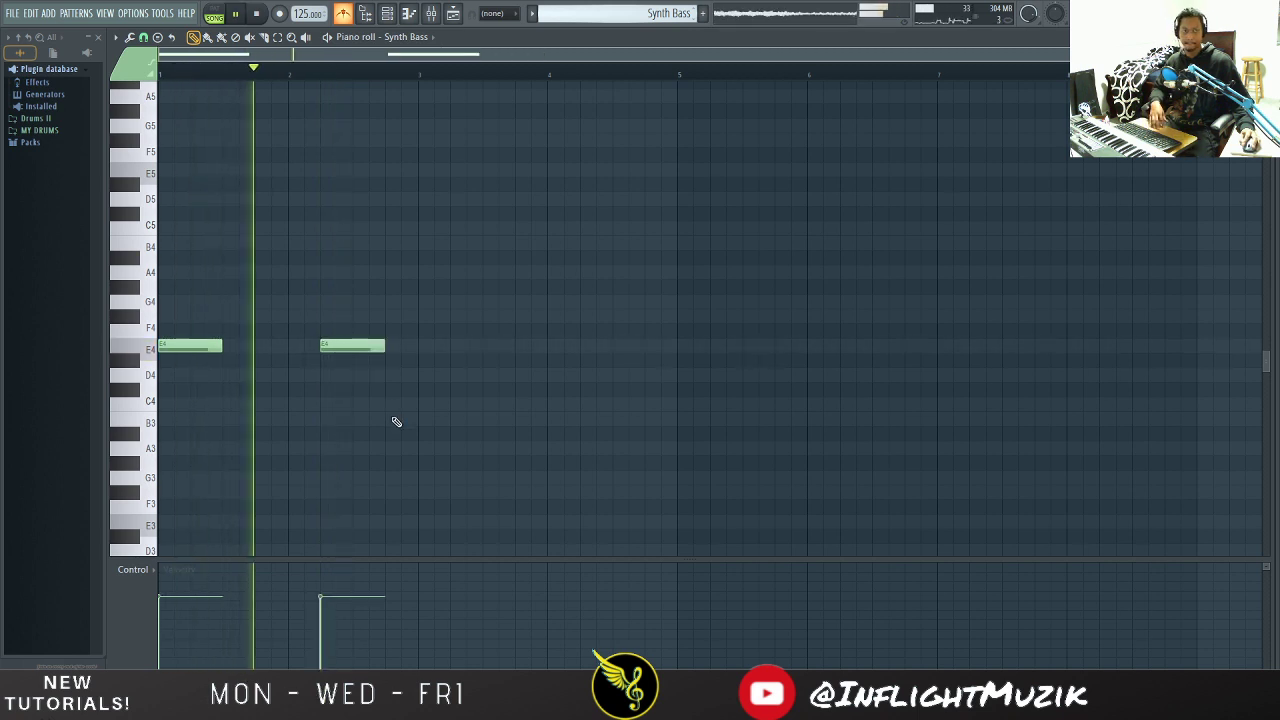
{"action": "key", "text": "space"}
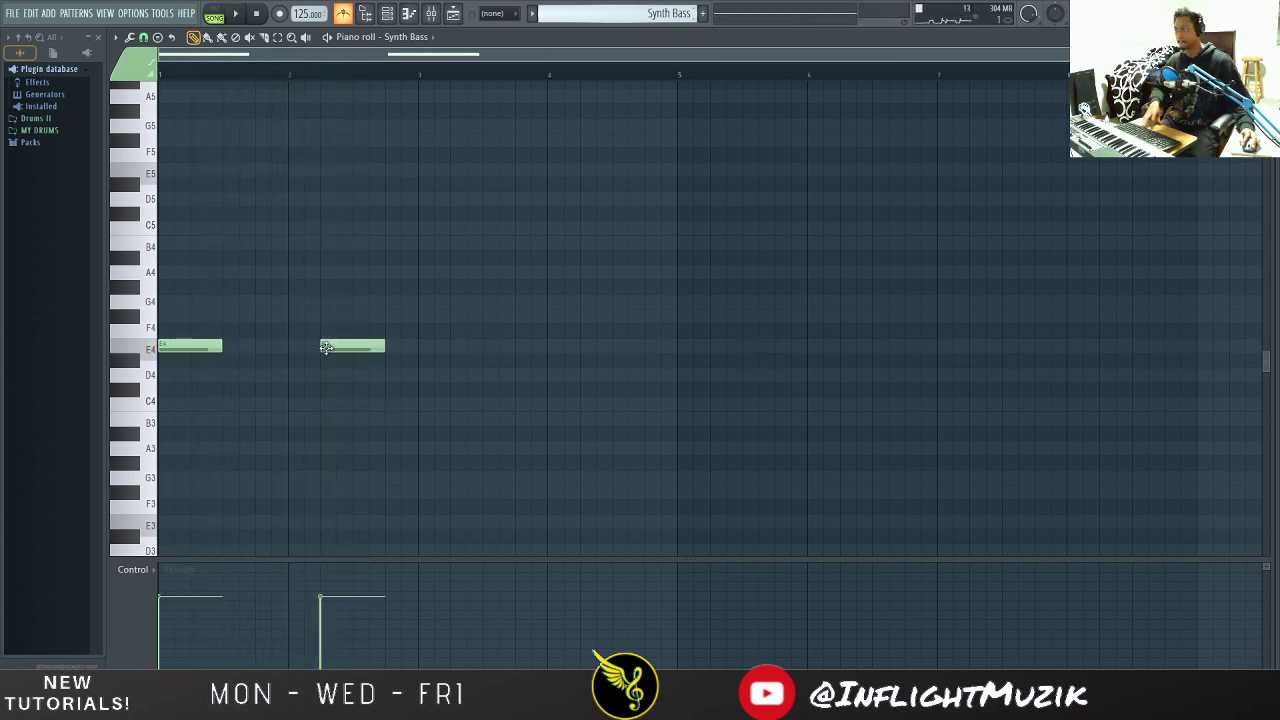
Step: Add an eighth-note D4 on beat 2 of bar 2 and shift the E4 note to start right after it
{"action": "left_click", "coordinate": [300, 375]}
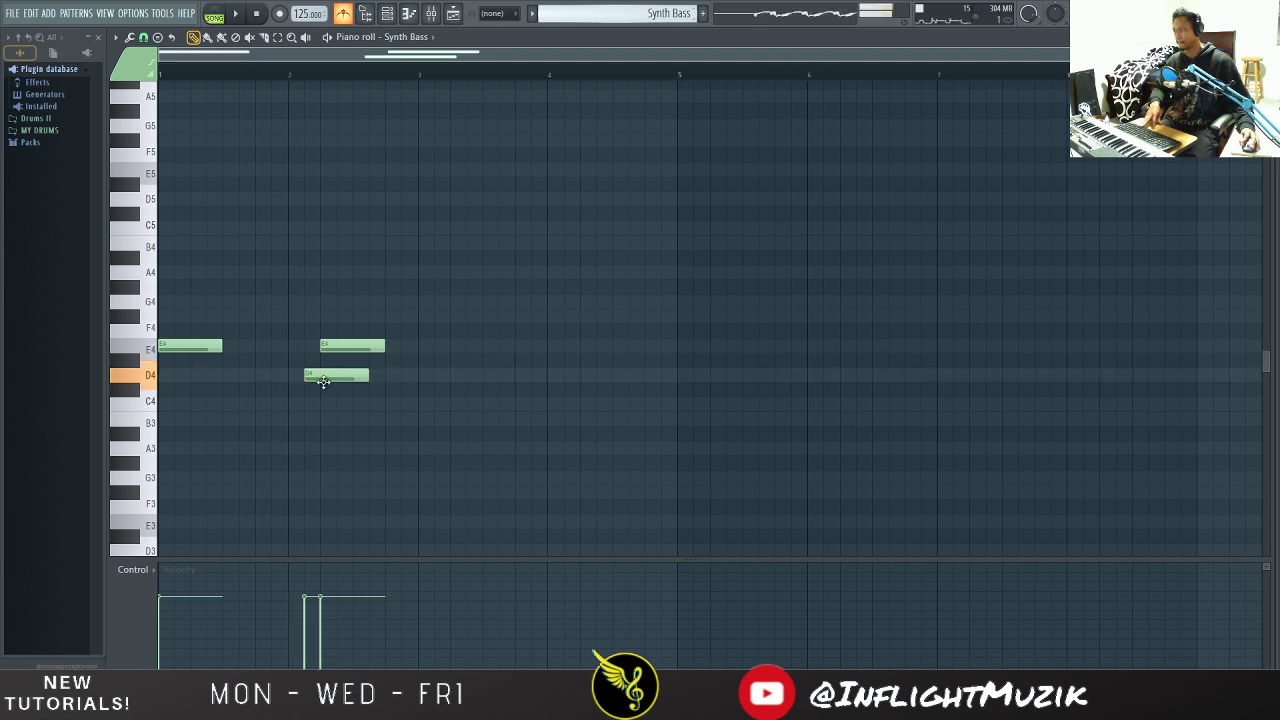
{"action": "key", "text": "space"}
{"action": "left_click_drag", "start_coordinate": [350, 379], "coordinate": [304, 377]}
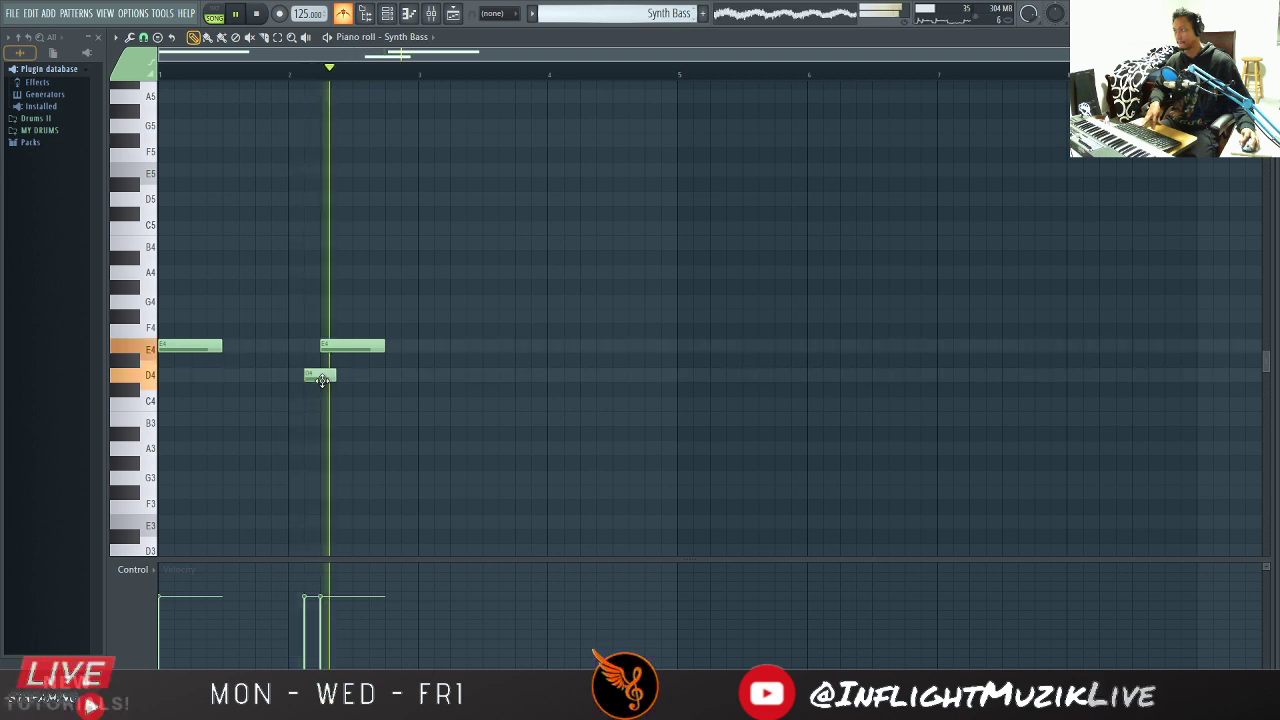
{"action": "key", "text": "space"}
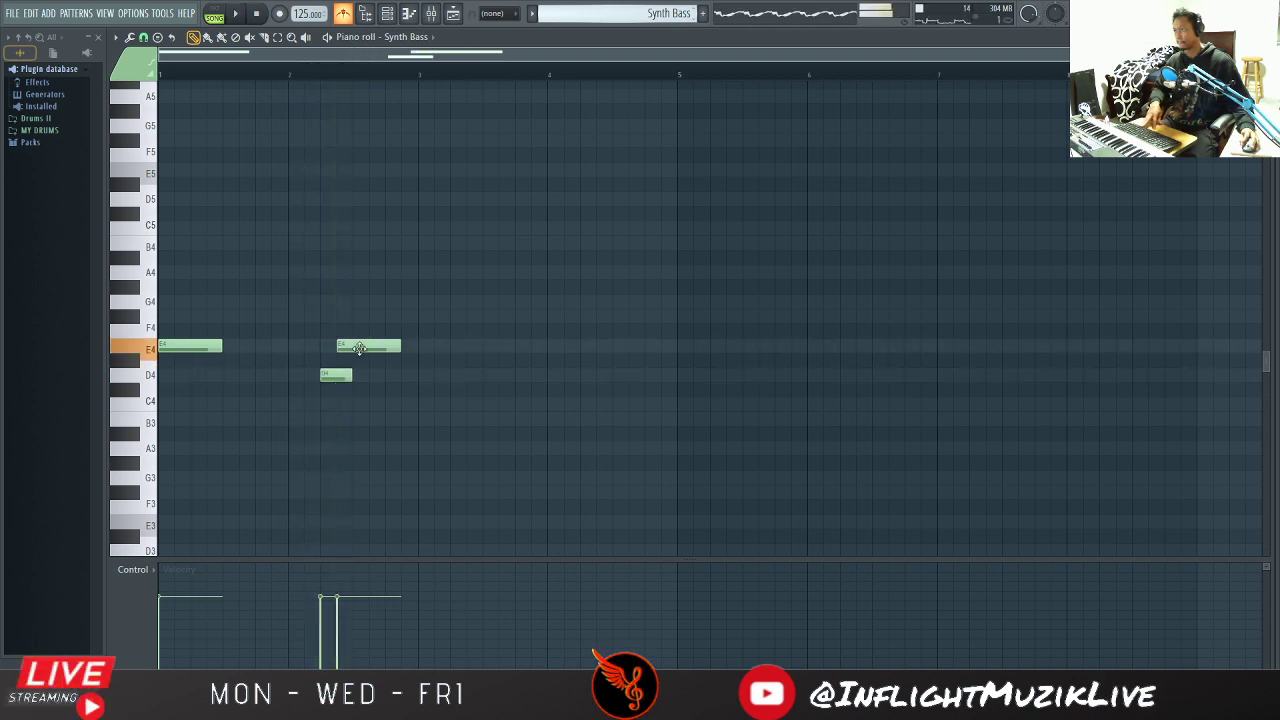
{"action": "key", "text": "space"}
{"action": "left_click_drag", "start_coordinate": [343, 376], "coordinate": [334, 377]}
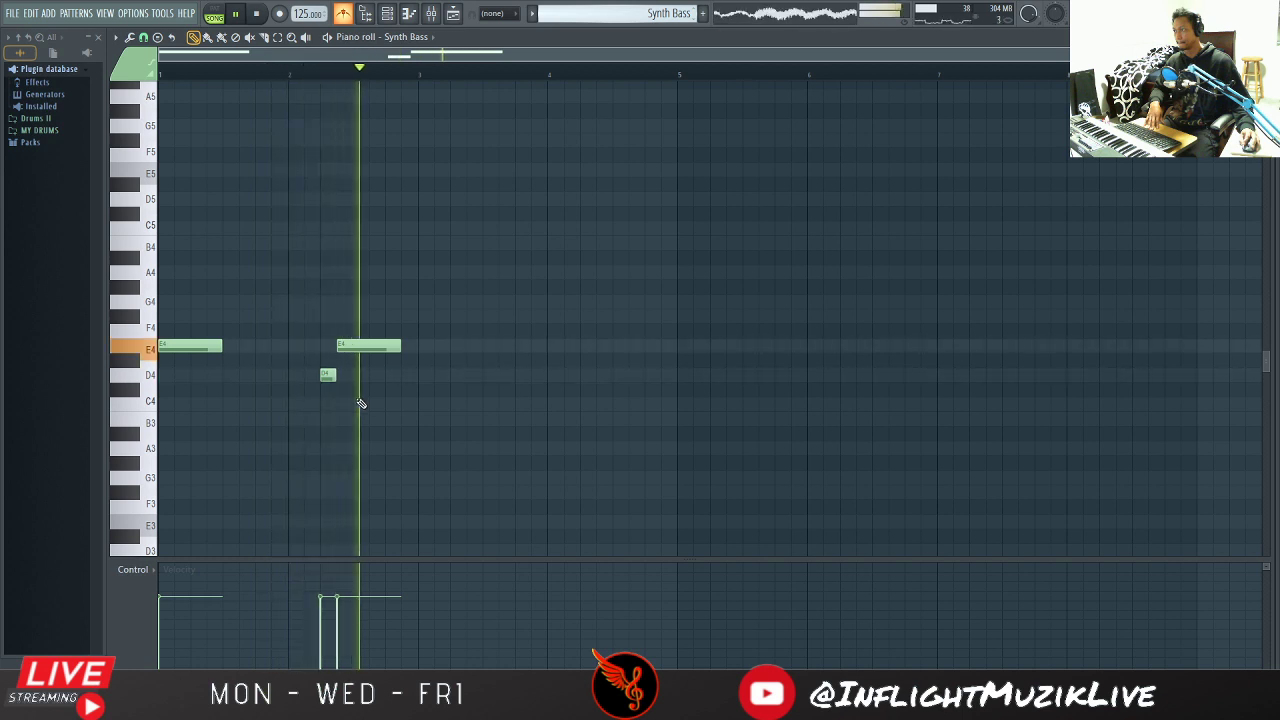
Step: Try the bar 2 E4 note extended to bar 3, restore its half-bar length and add a matching E4 note at bar 3
{"action": "key", "text": "space"}
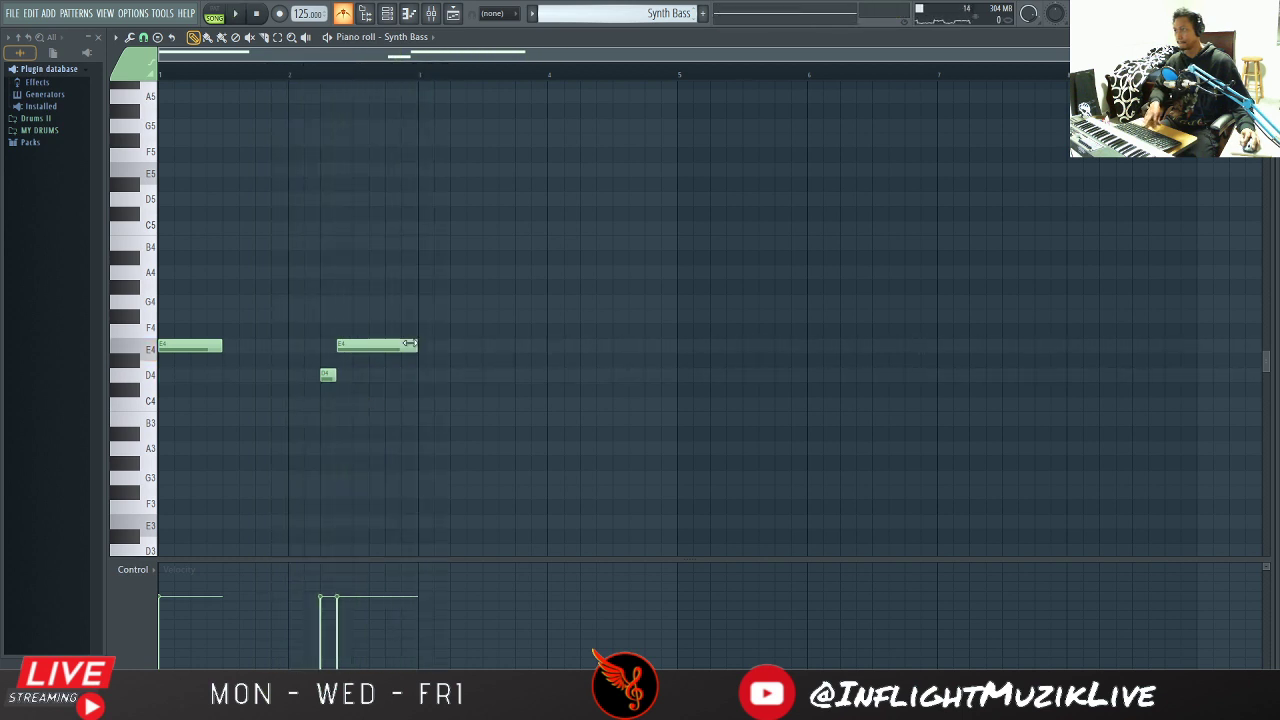
{"action": "key", "text": "space"}
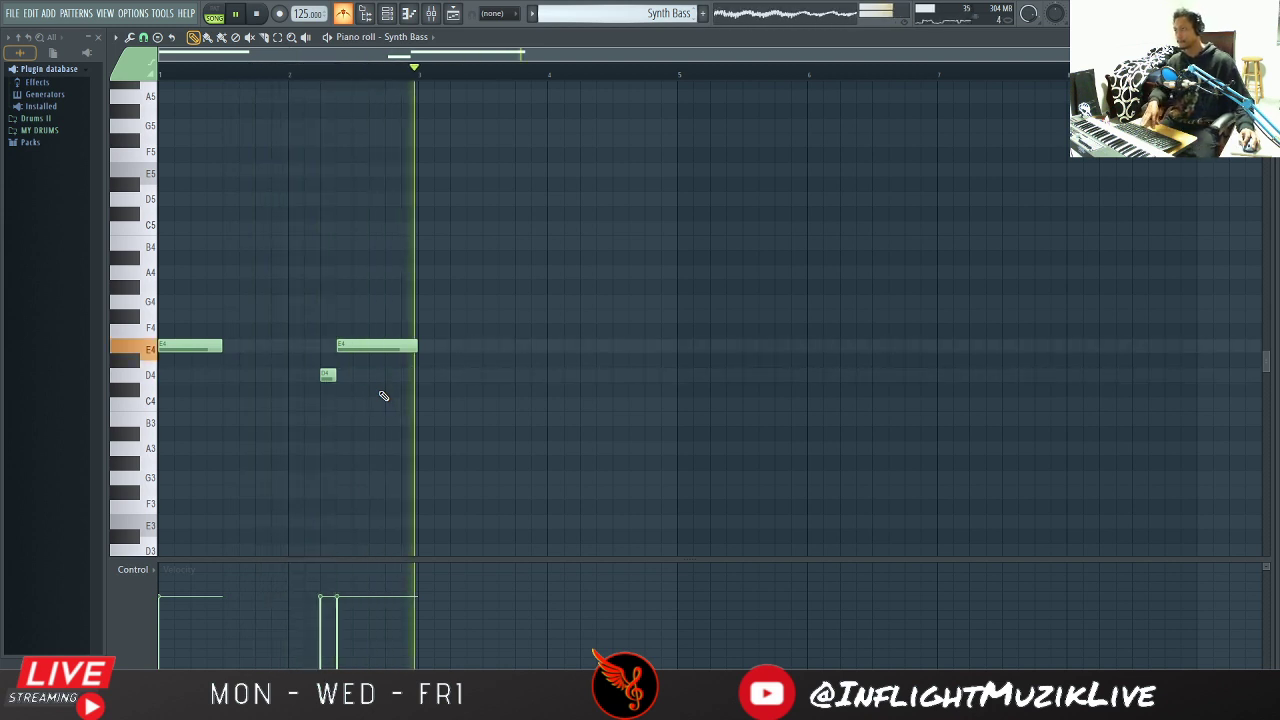
{"action": "key", "text": "space"}
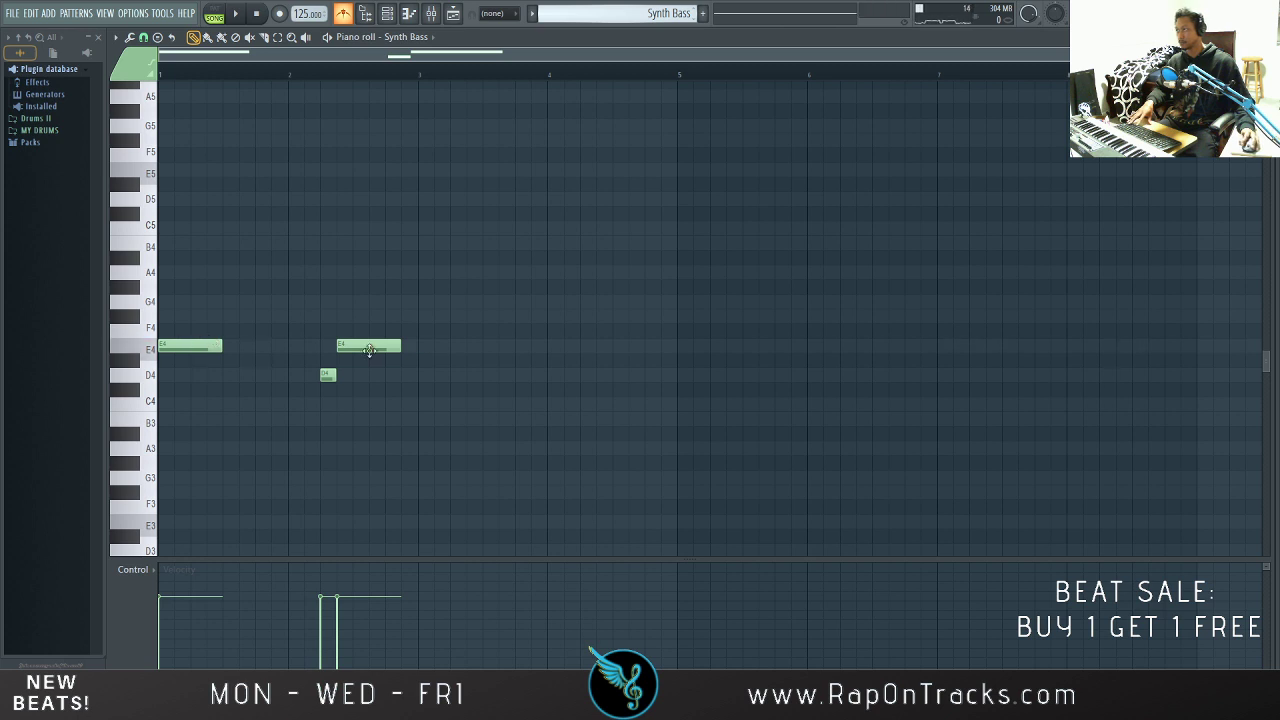
{"action": "left_click", "coordinate": [420, 346]}
{"action": "key", "text": "space"}
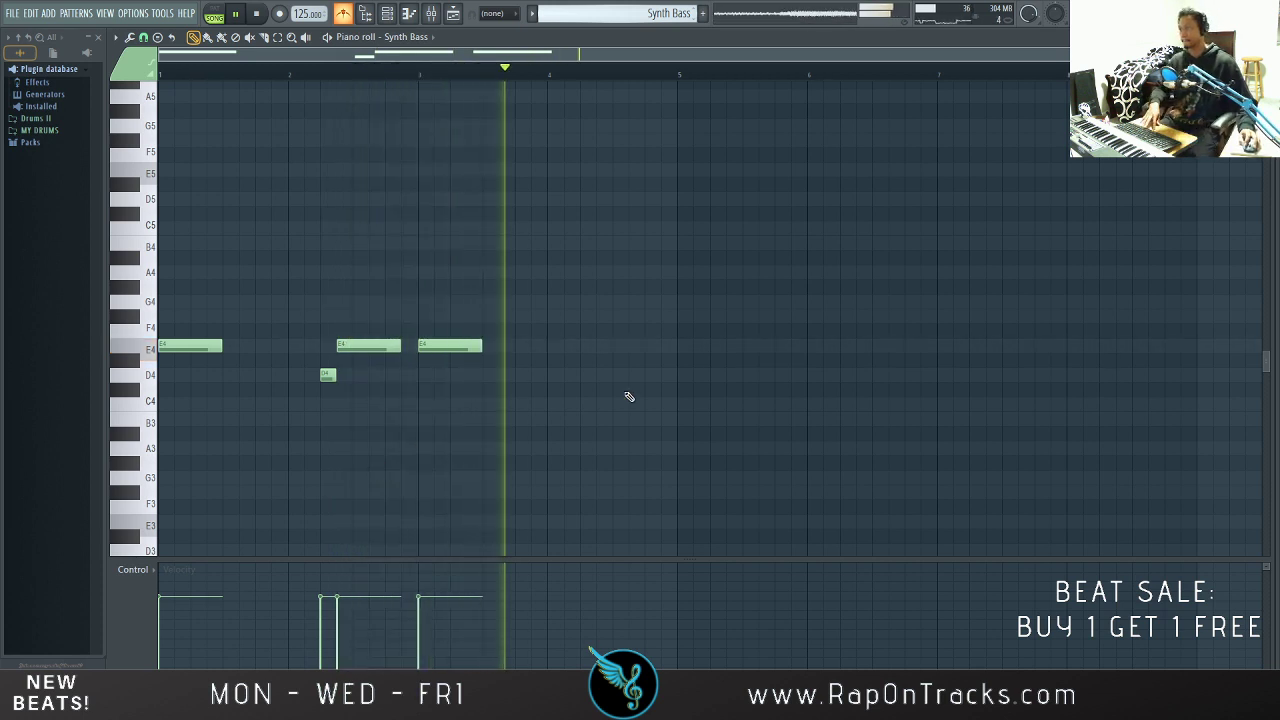
{"action": "key", "text": "space"}
Step: Fill bar 4 with a quarter-bar C5 note, a quarter-bar B4 note and a half-bar B4 note
{"action": "left_click", "coordinate": [555, 227]}
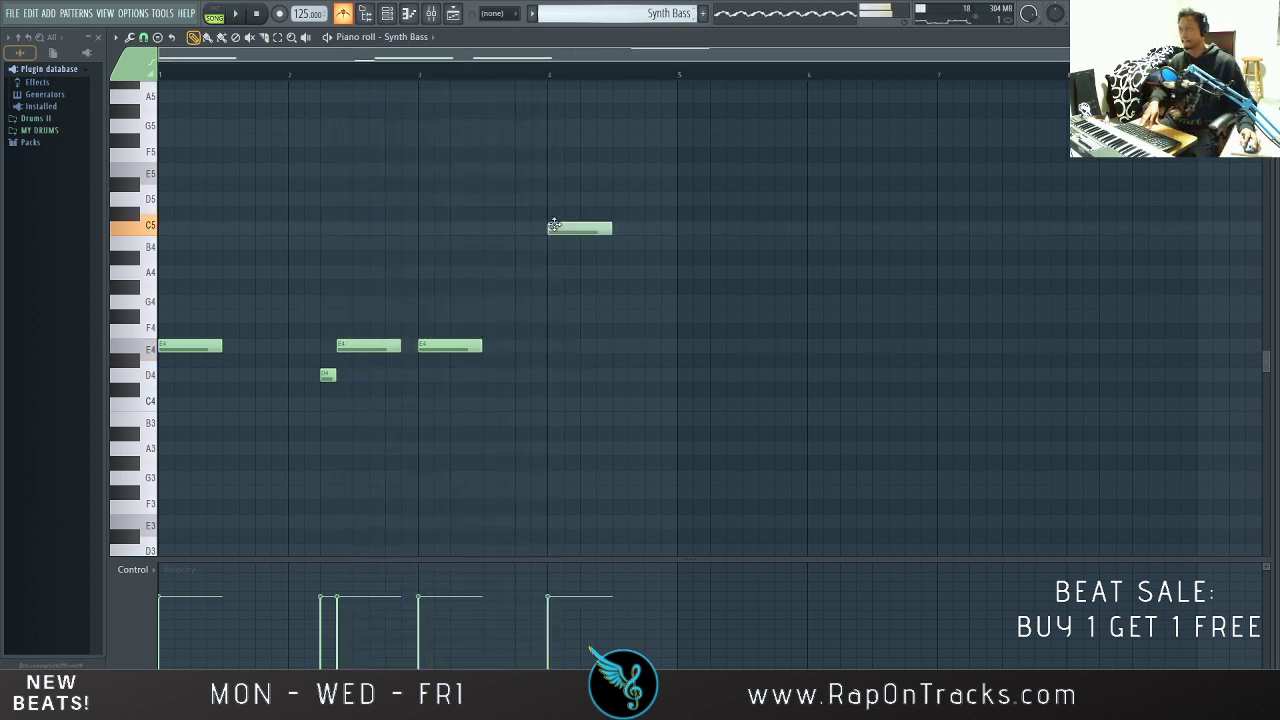
{"action": "key", "text": "space"}
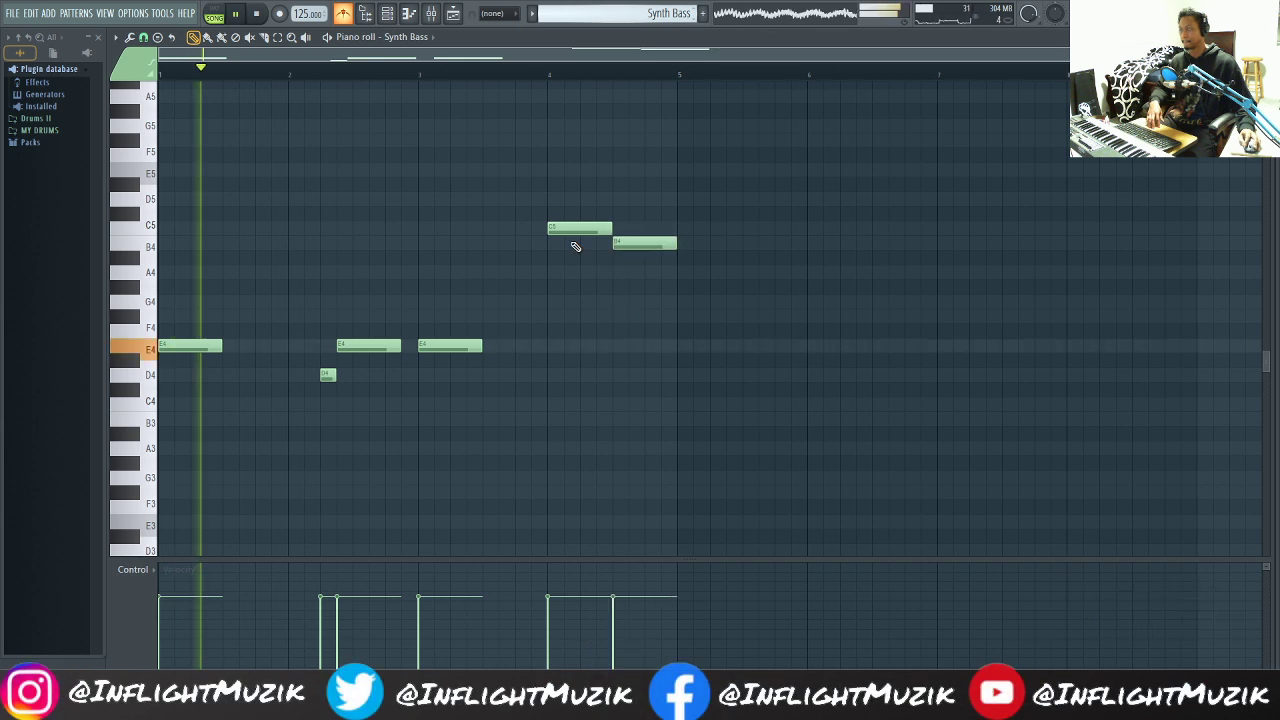
{"action": "left_click_drag", "start_coordinate": [611, 228], "coordinate": [580, 227]}
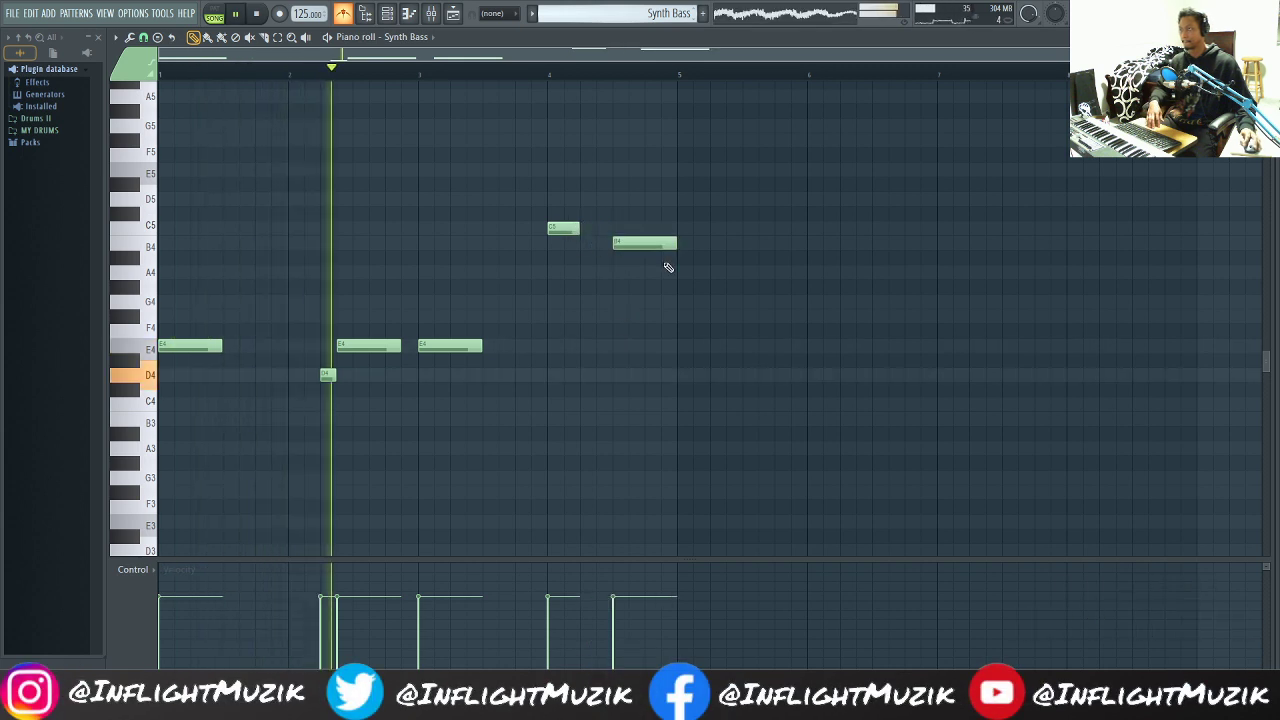
{"action": "left_click", "coordinate": [588, 242]}
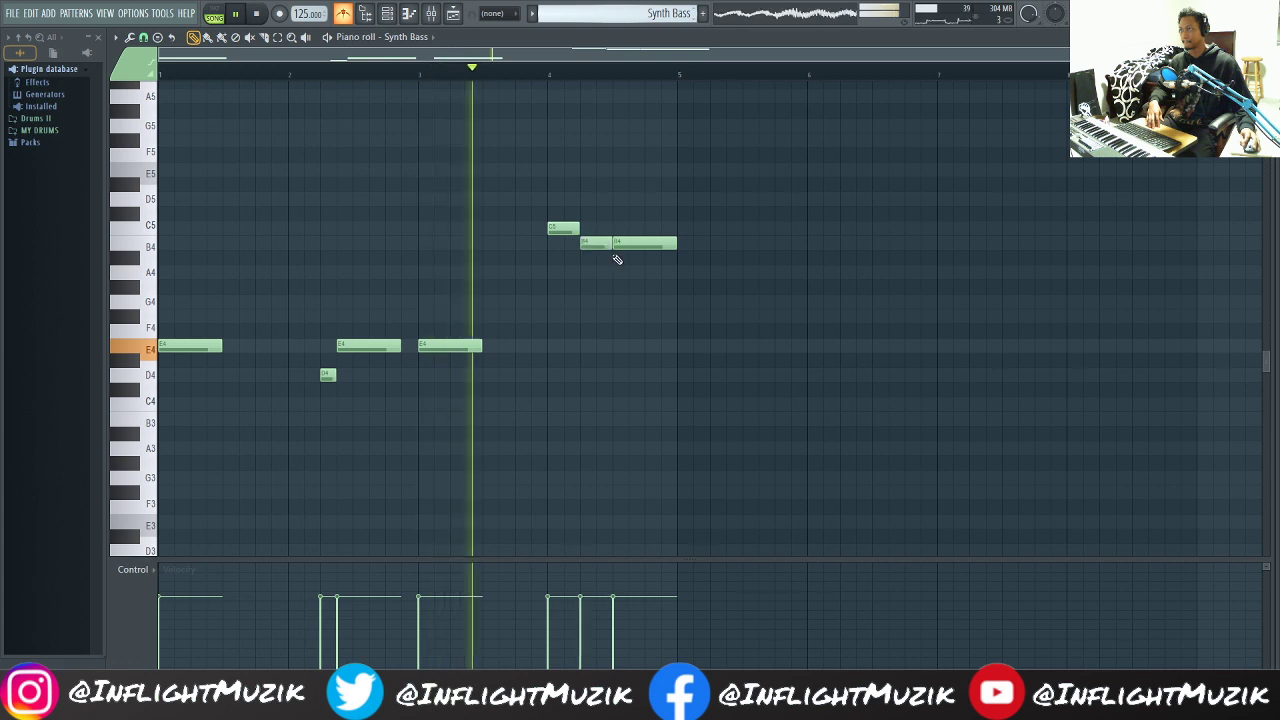
Step: Shift the bar 4 C5 note to beat 2, start the quarter-bar B4 an eighth note after it, and remove the half-bar B4
{"action": "key", "text": "space"}
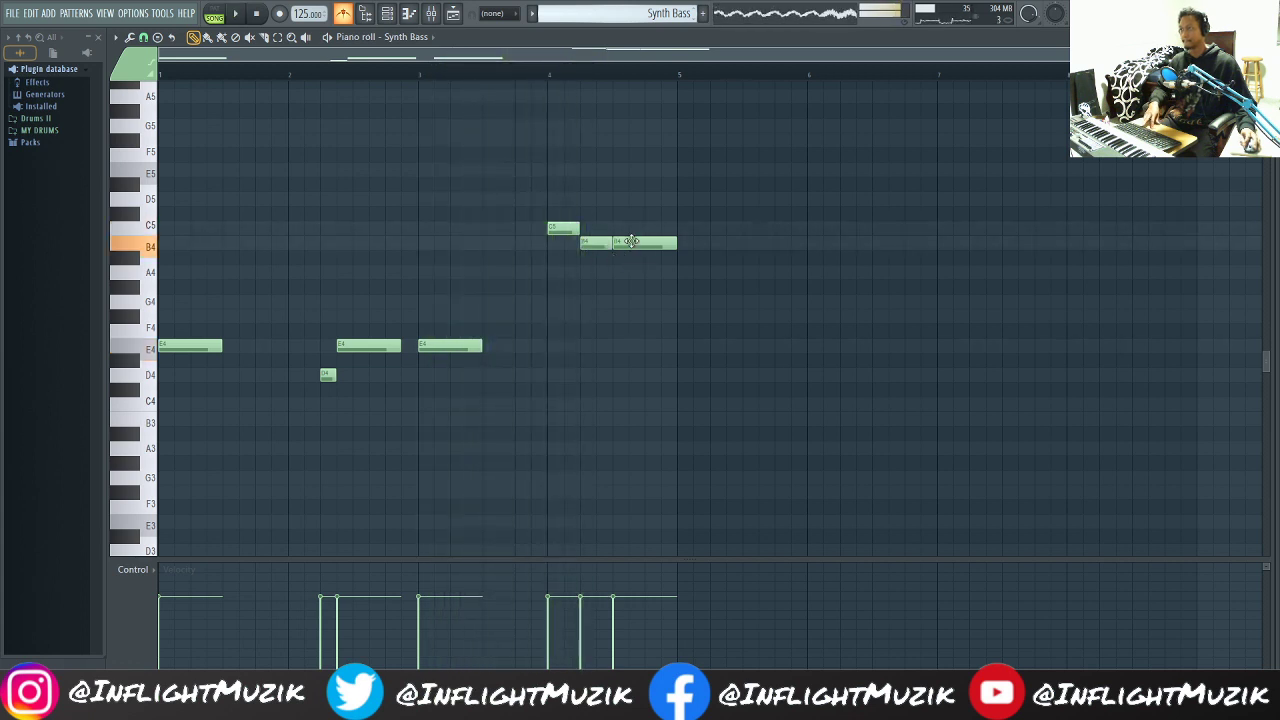
{"action": "key", "text": "space"}
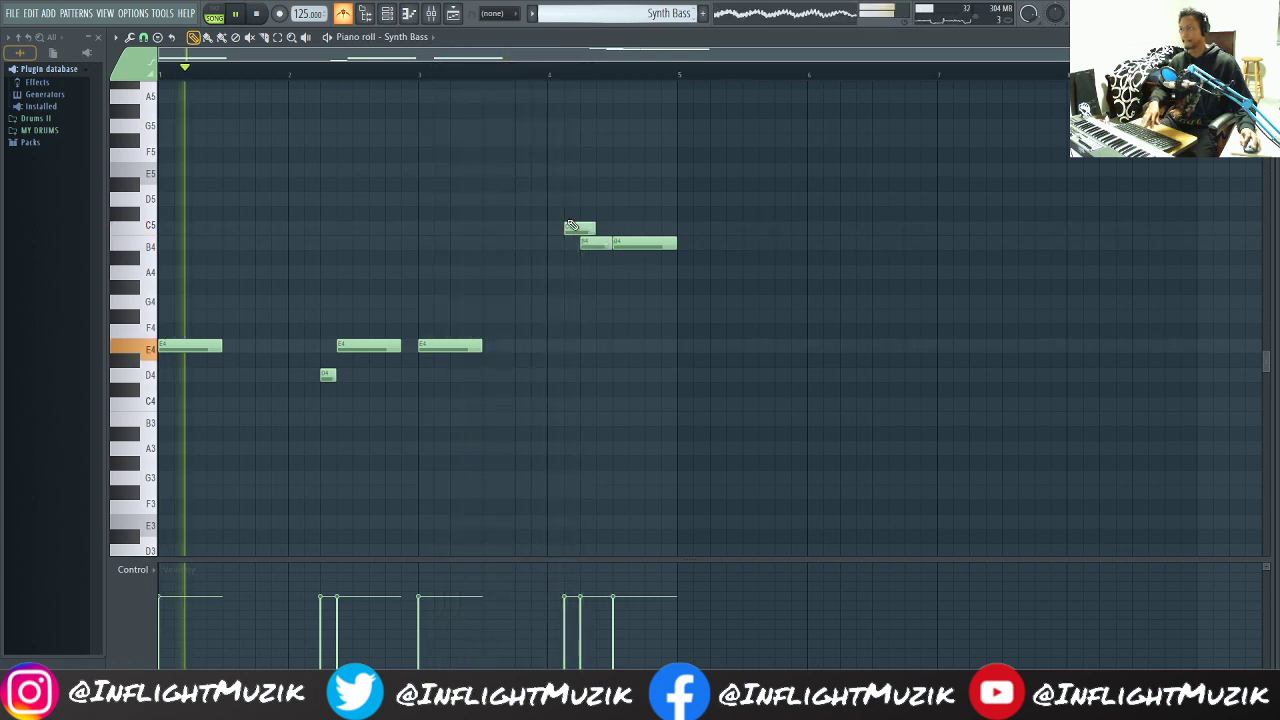
{"action": "key", "text": "space"}
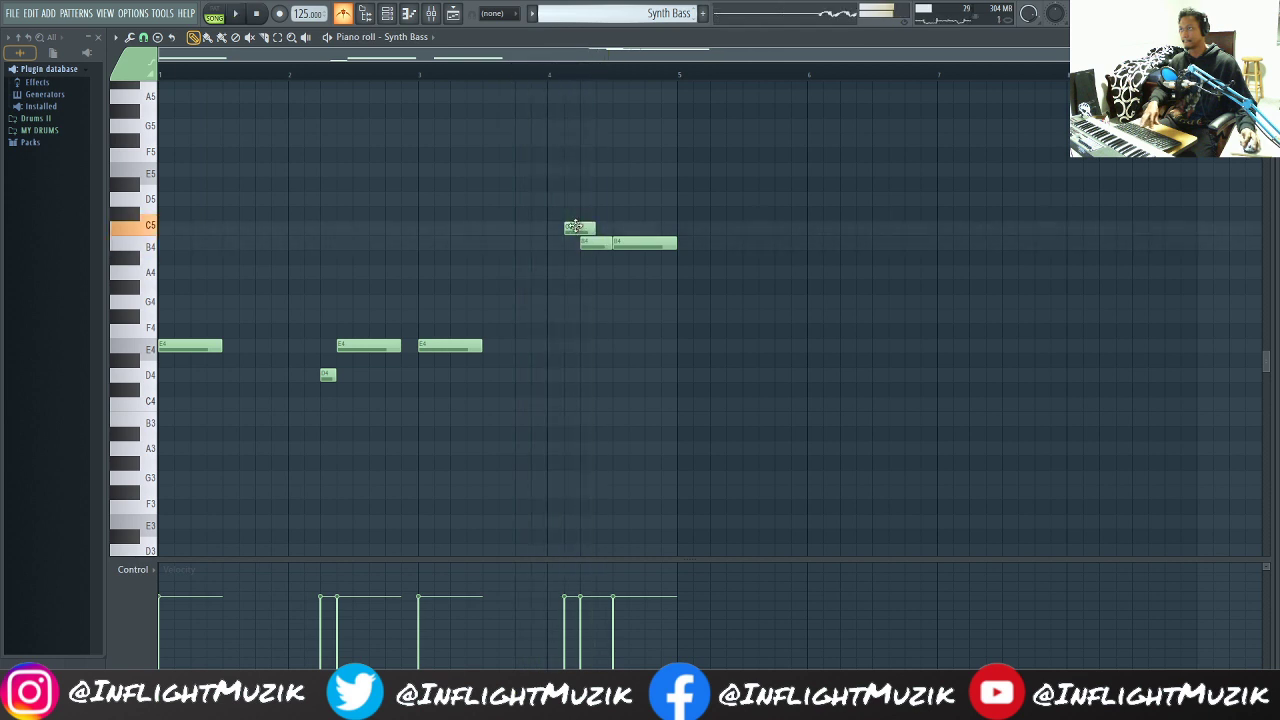
{"action": "left_click", "coordinate": [441, 76]}
{"action": "key", "text": "space"}
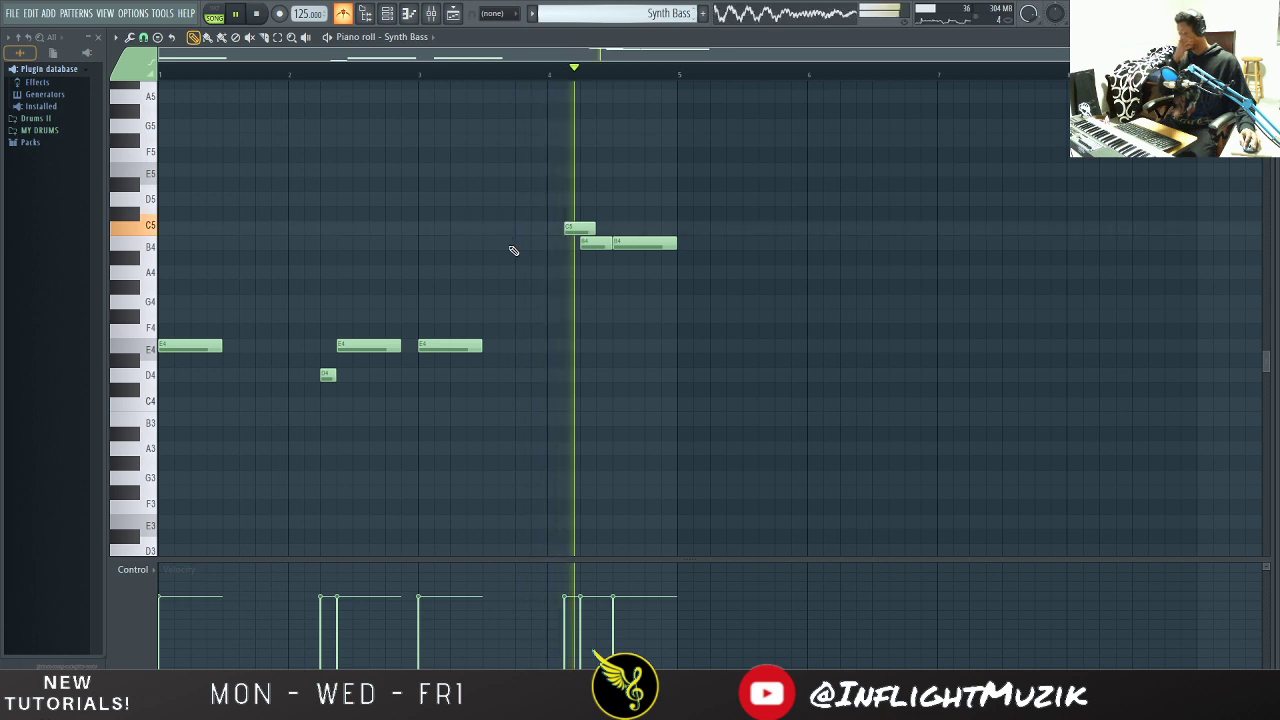
{"action": "key", "text": "space"}
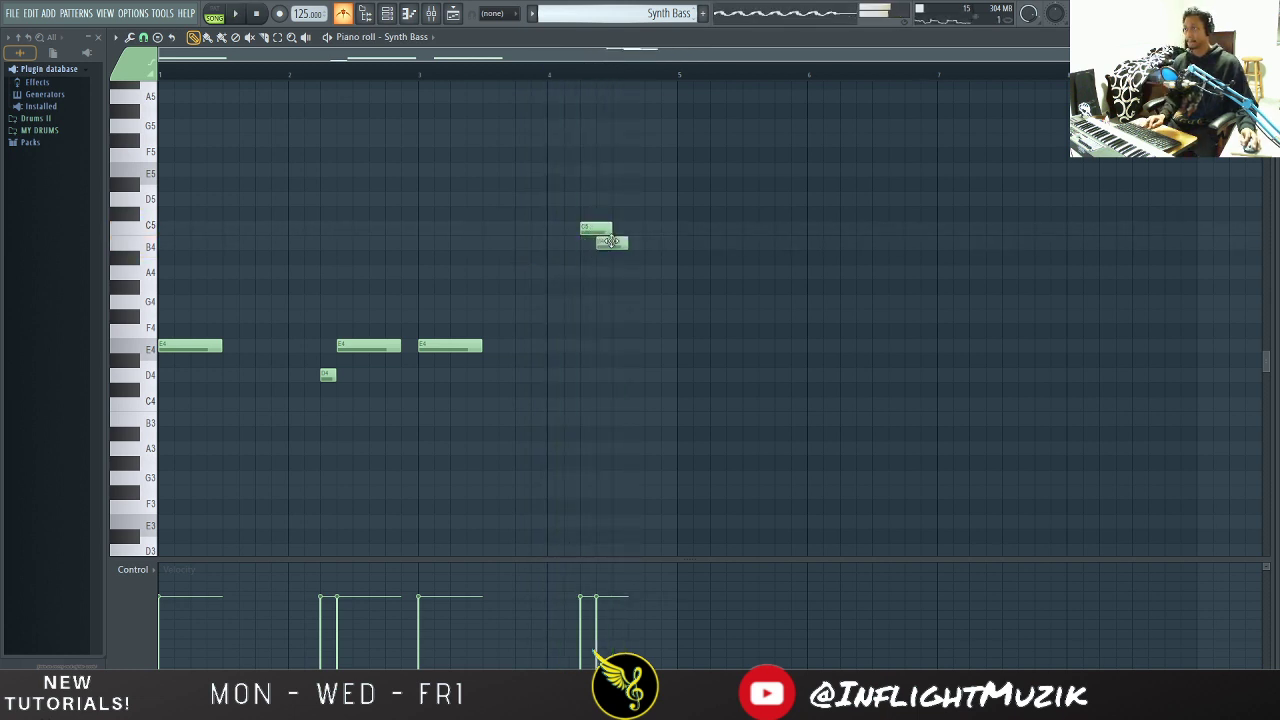
{"action": "left_click", "coordinate": [558, 78]}
{"action": "key", "text": "space"}
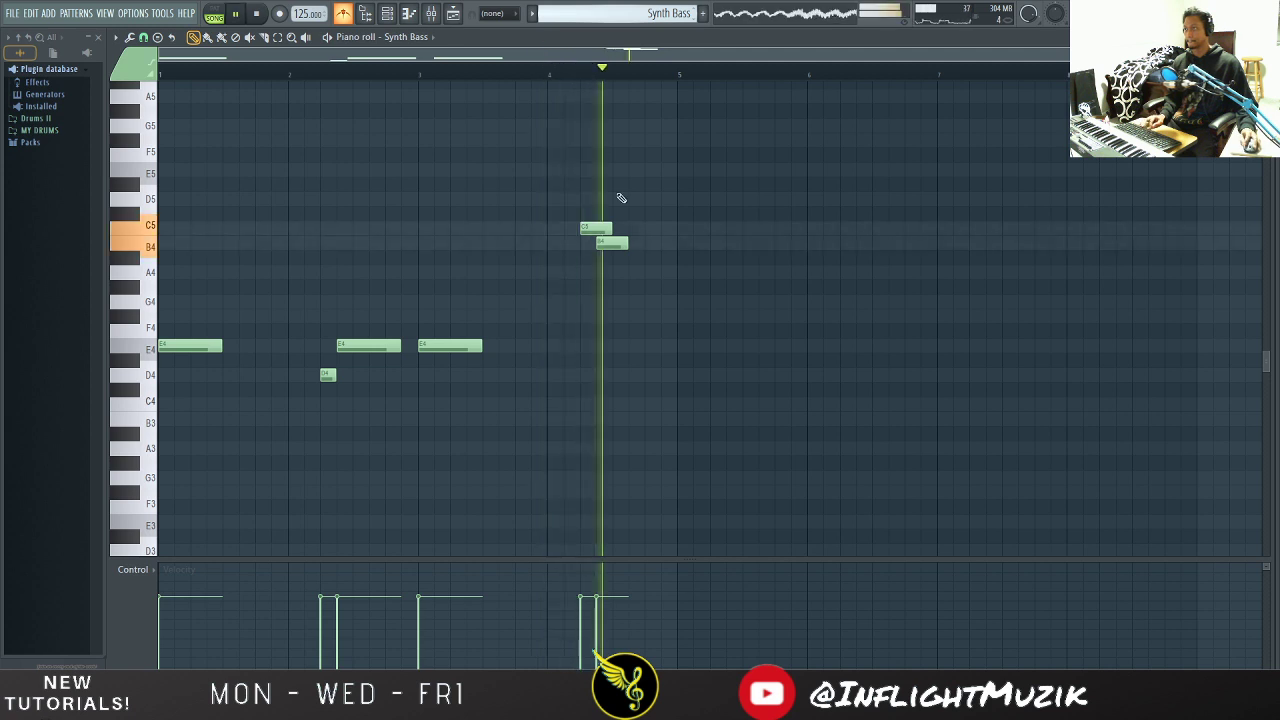
Step: Try the bar 4 C5 note at eighth-note length and restore its quarter-bar length
{"action": "key", "text": "space"}
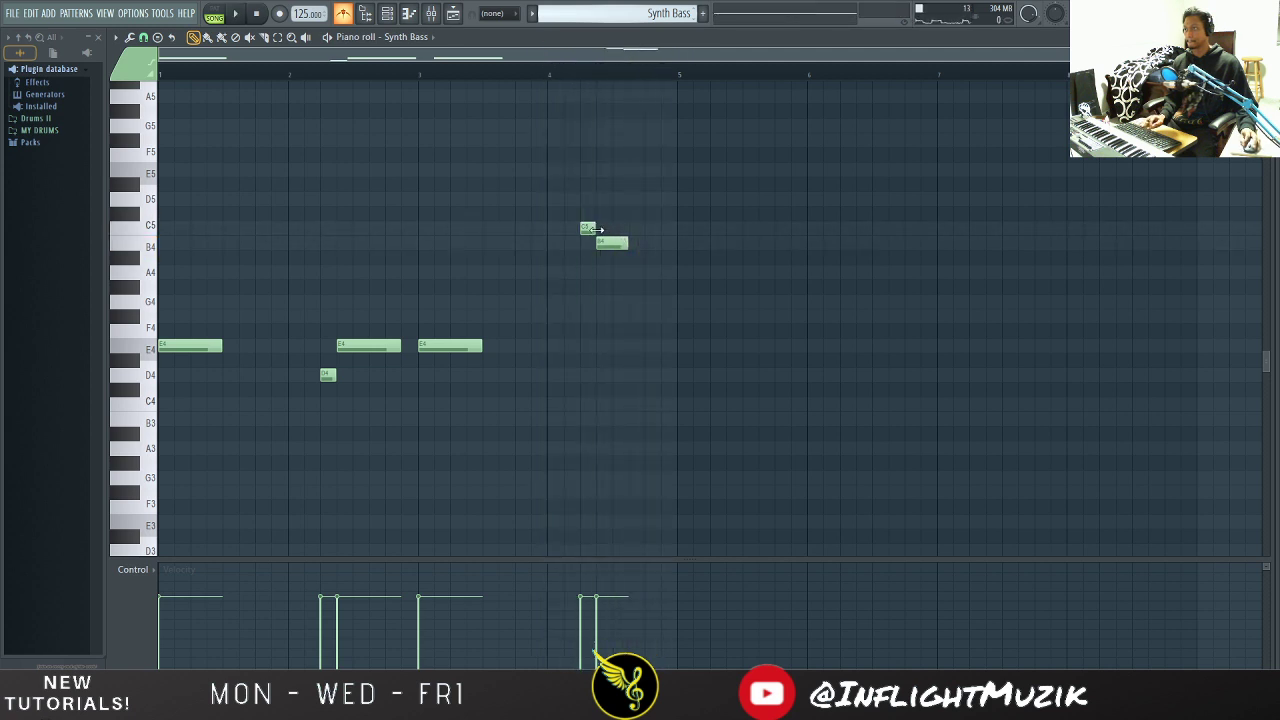
{"action": "key", "text": "space"}
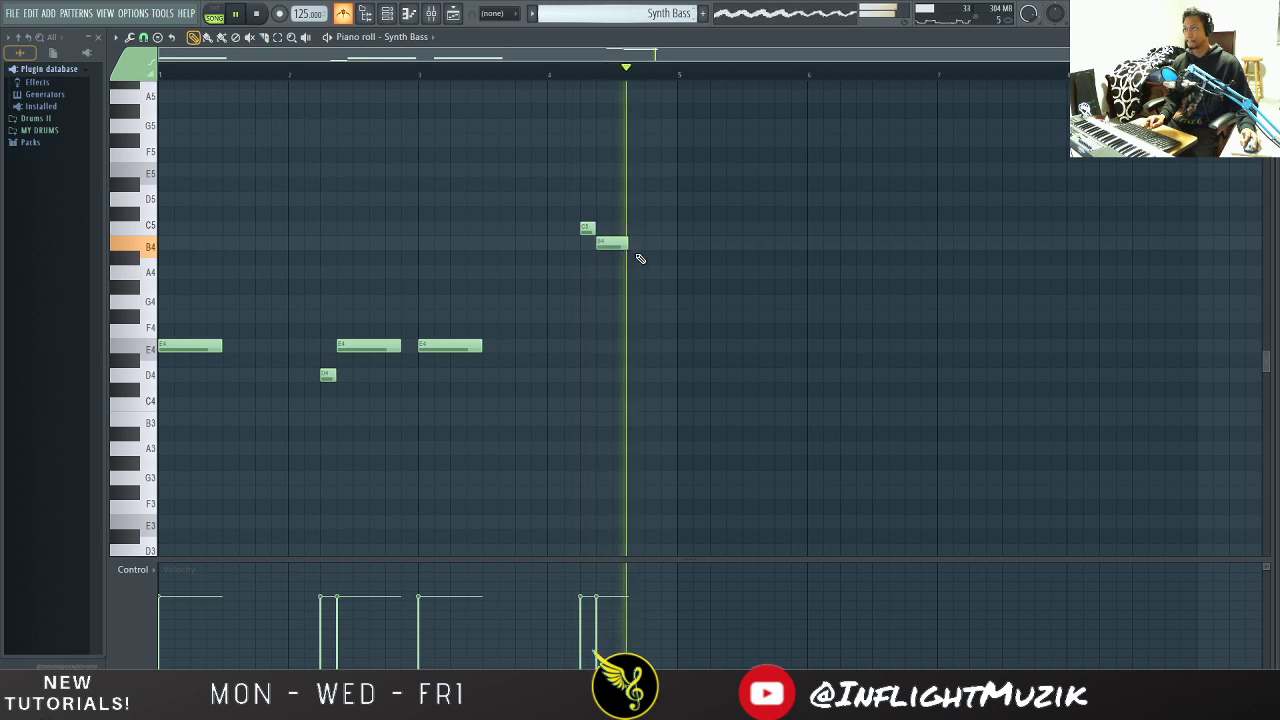
{"action": "key", "text": "space"}
{"action": "key", "text": "space"}
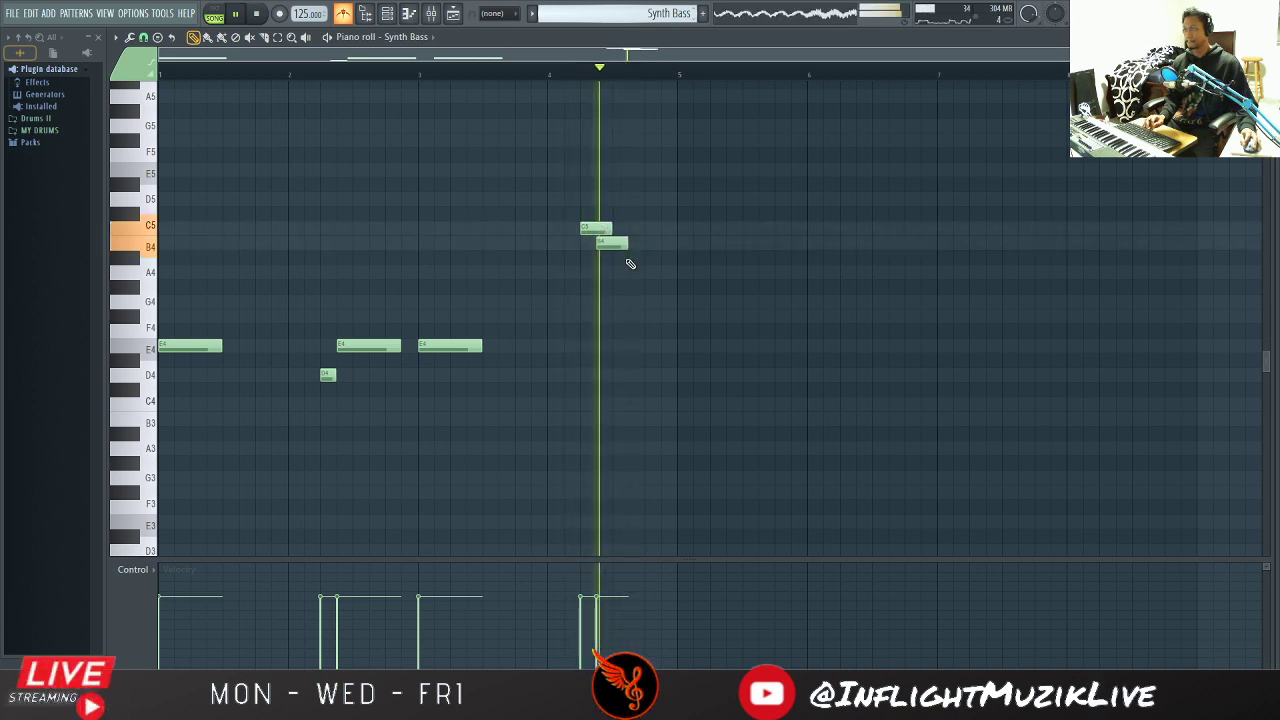
Step: Add an eighth-note A4 followed directly by an eighth-note B4 at the end of bar 4
{"action": "key", "text": "space"}
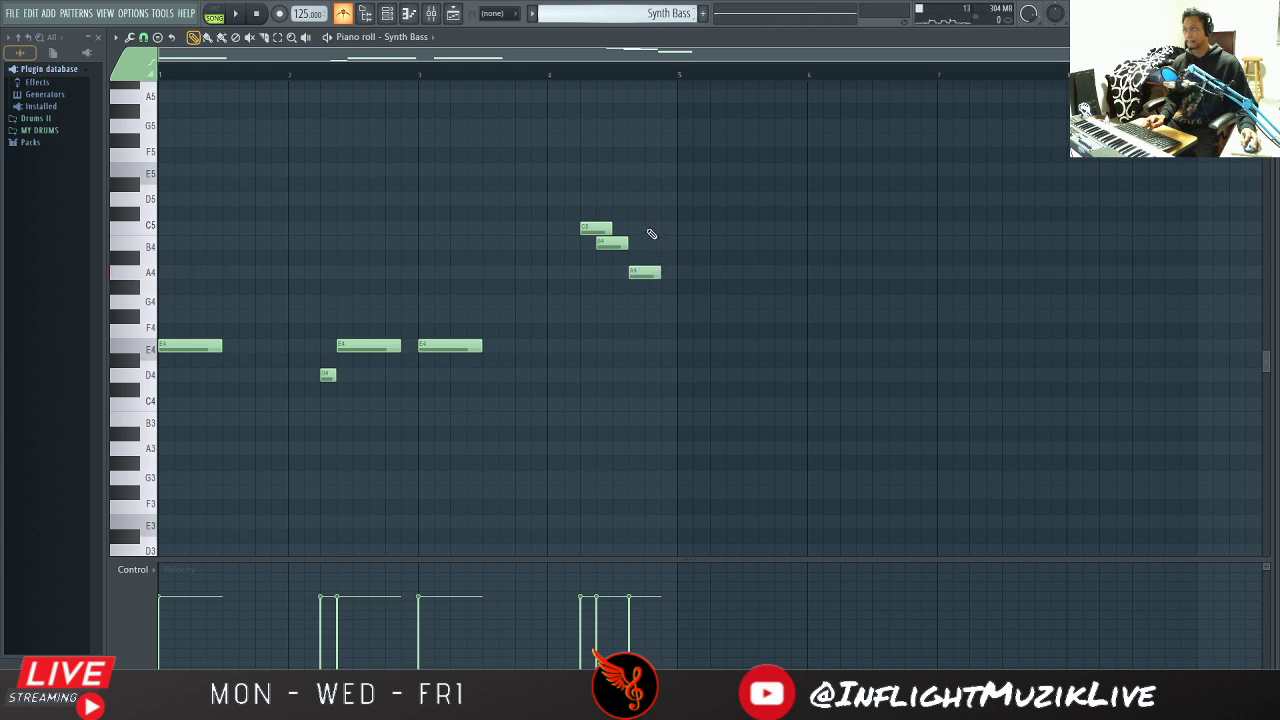
{"action": "key", "text": "space"}
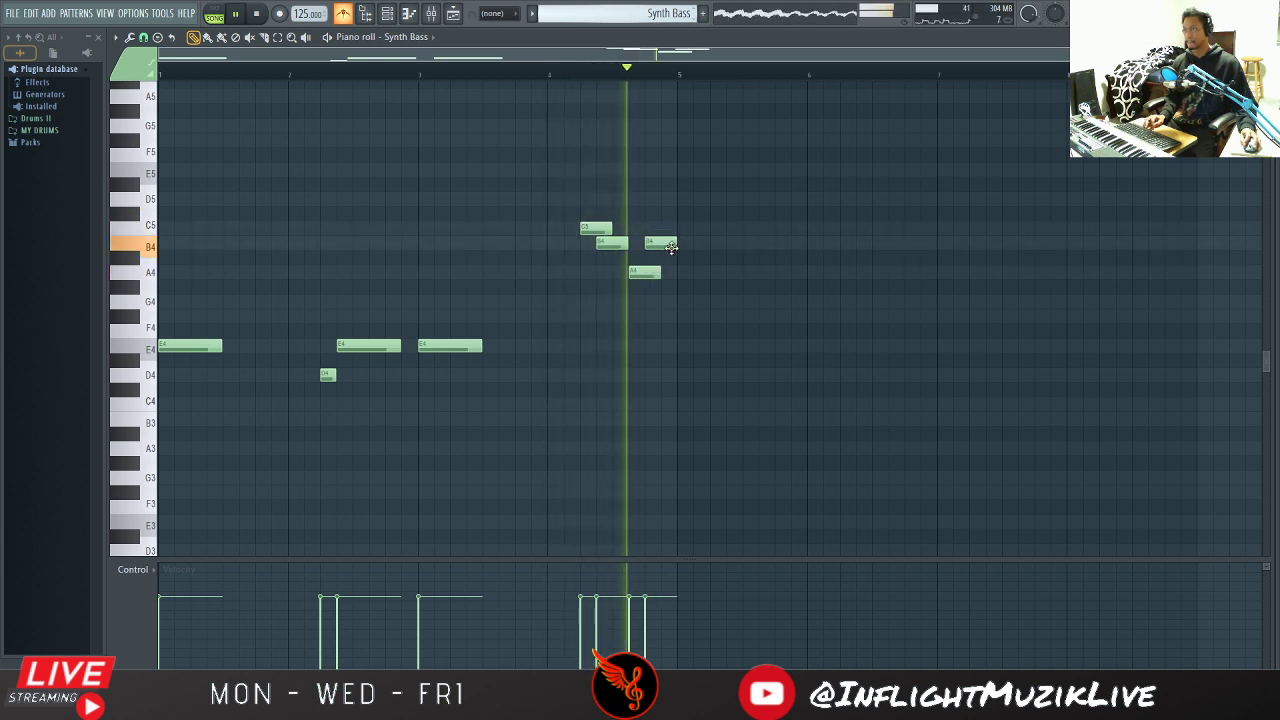
{"action": "key", "text": "space"}
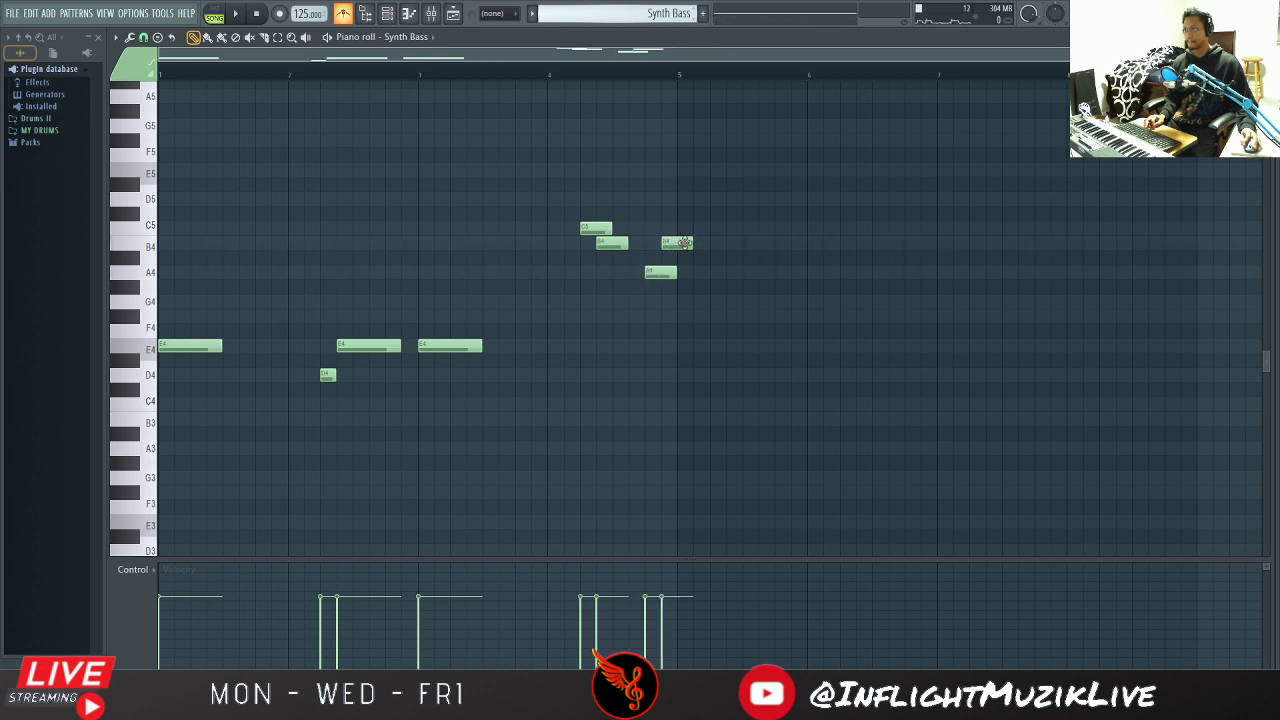
{"action": "key", "text": "space"}
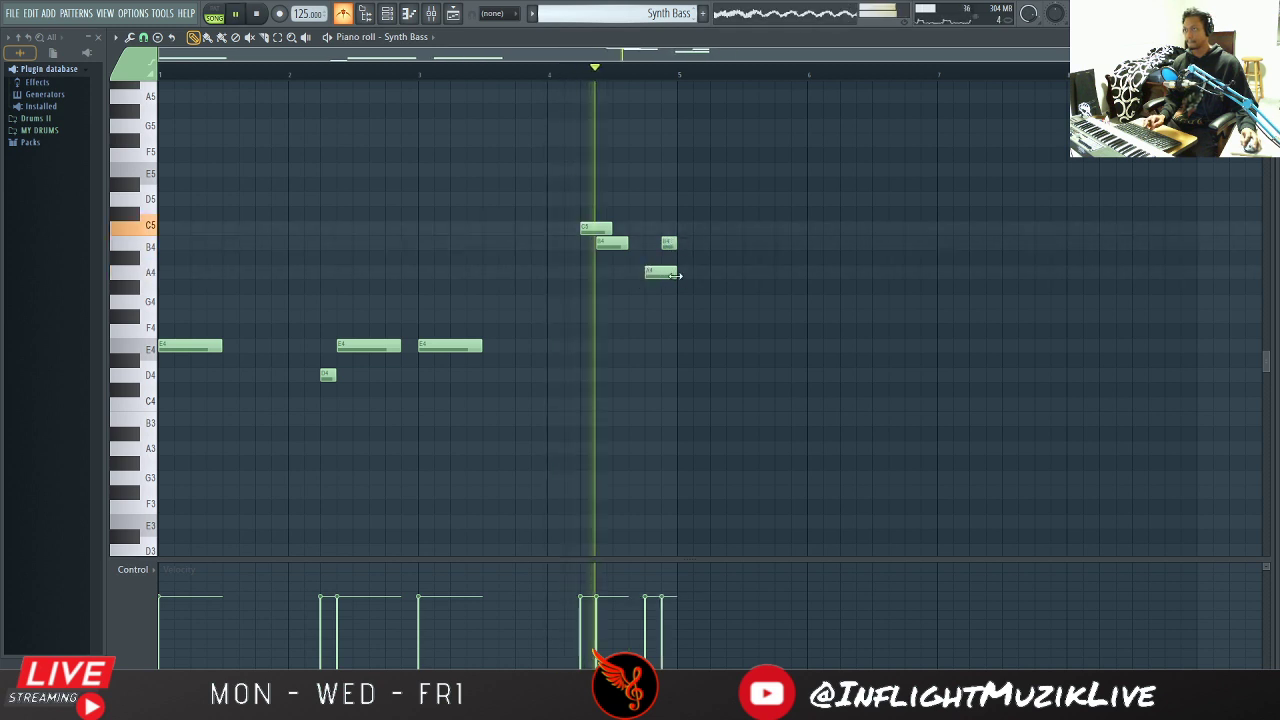
{"action": "left_click_drag", "start_coordinate": [677, 275], "coordinate": [671, 274]}
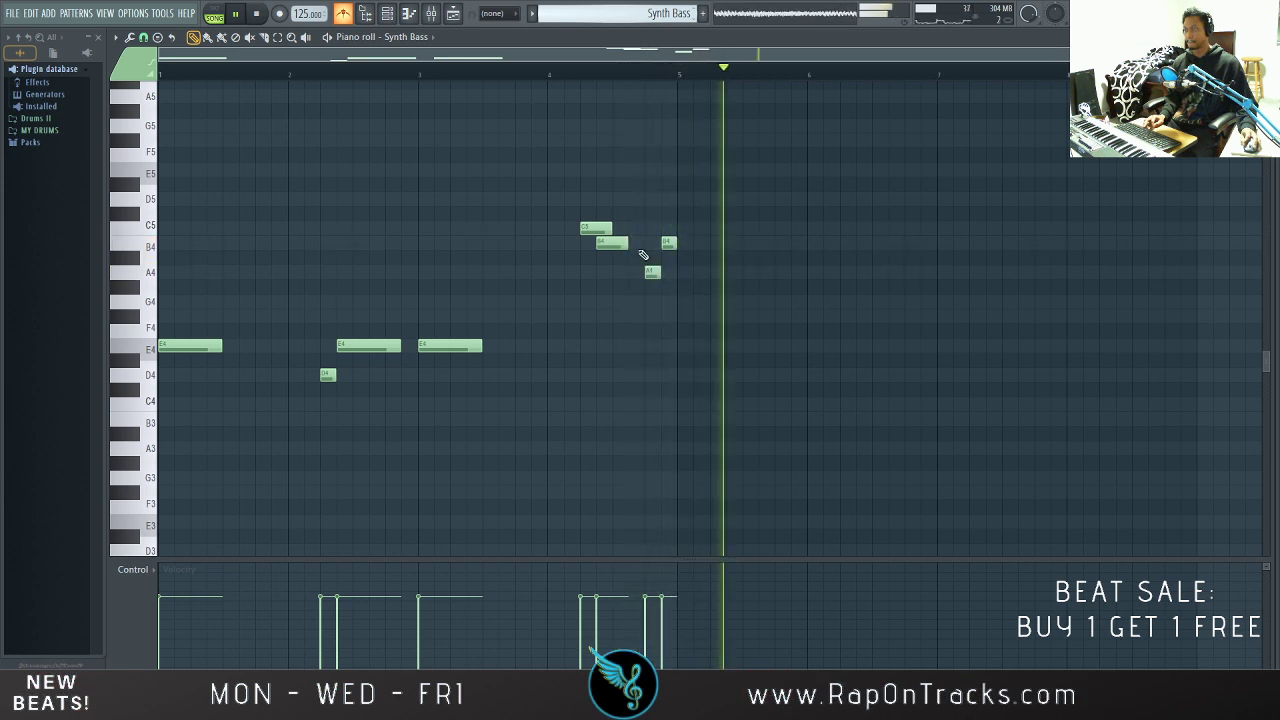
Step: Extend the longer B4 note in bar 4 to the start of the A4 note and listen to the result
{"action": "key", "text": "space"}
{"action": "key", "text": "space"}
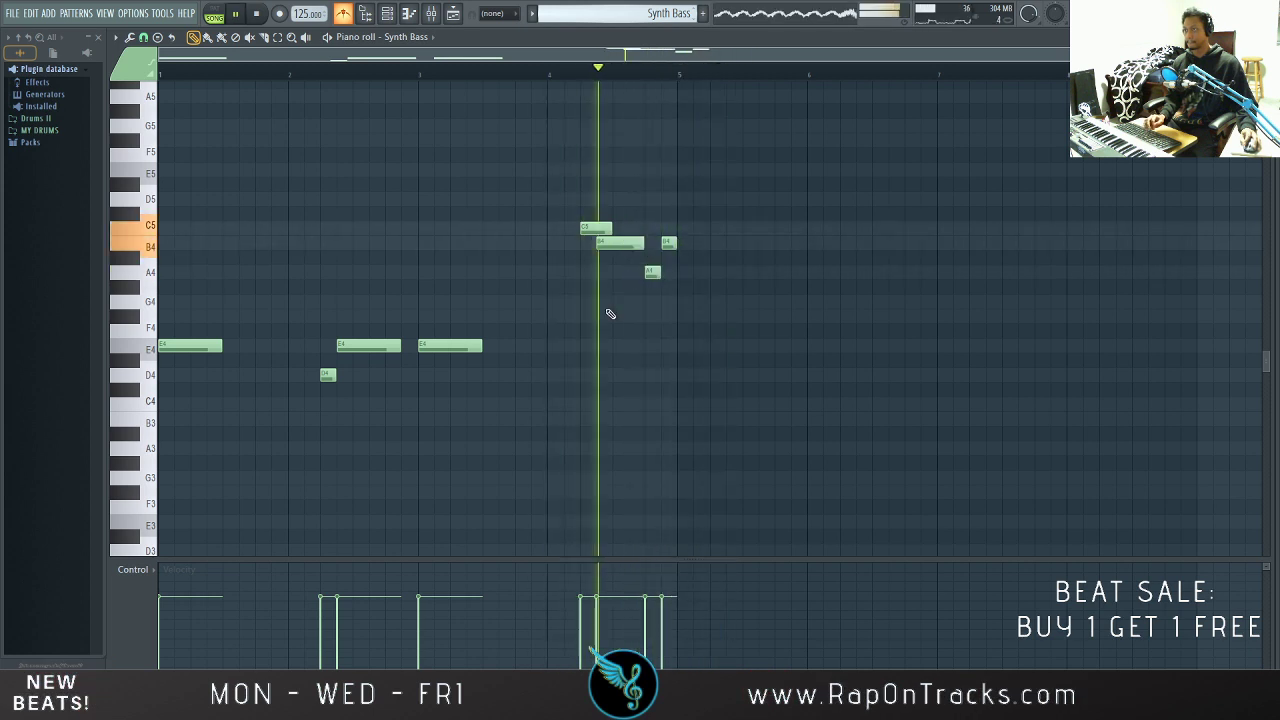
{"action": "key", "text": "space"}
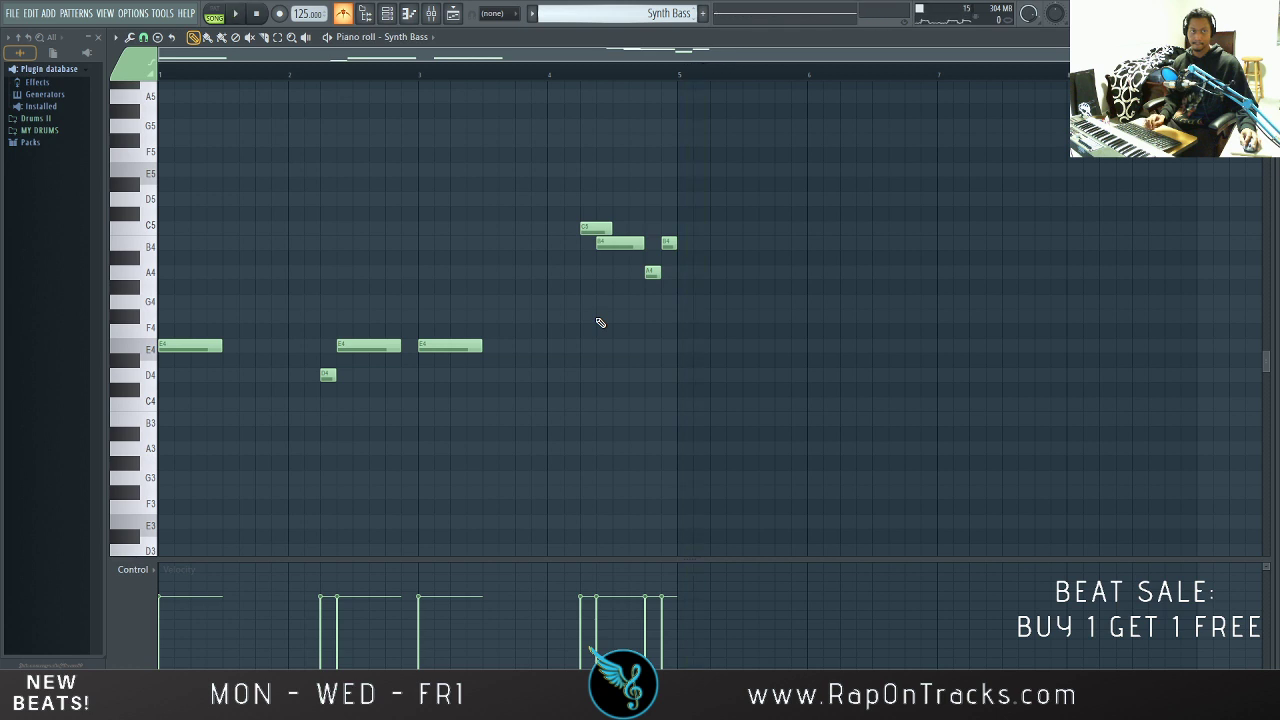
Step: Duplicate the whole four-bar bass phrase into bars 5 to 8 and play the copy
{"action": "left_click_drag", "start_coordinate": [726, 199], "coordinate": [150, 545]}
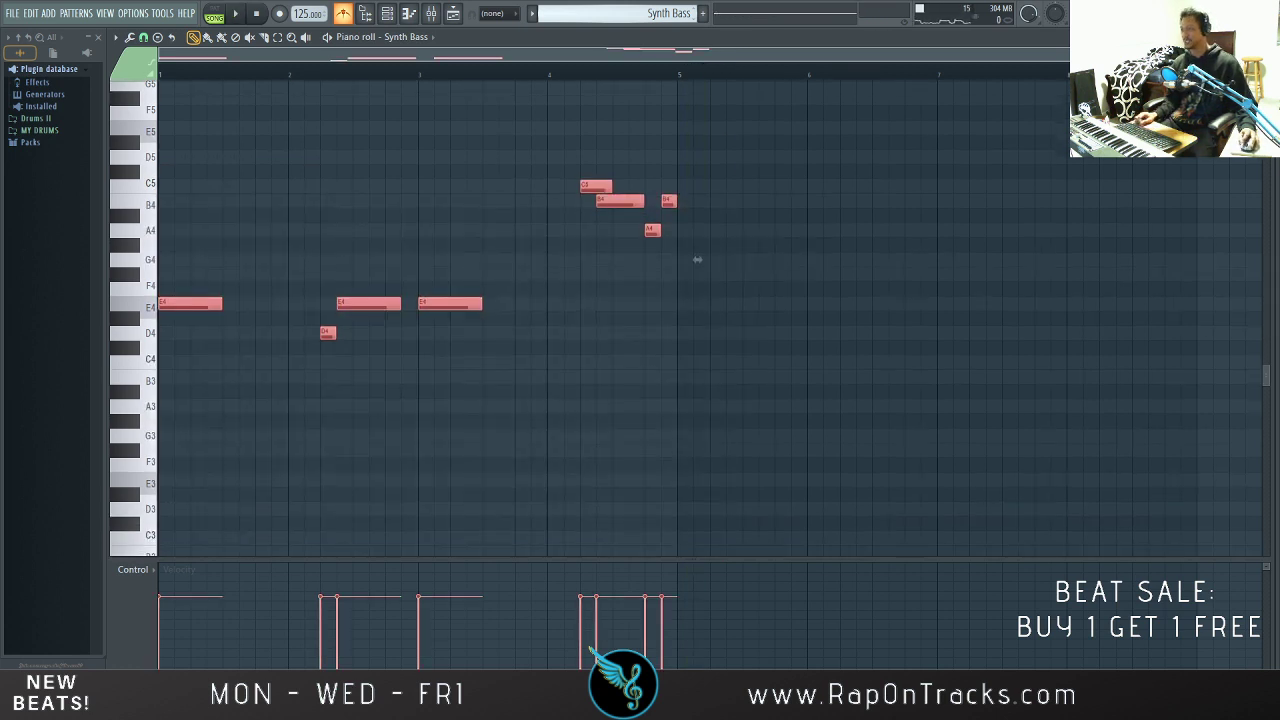
{"action": "left_click_drag", "start_coordinate": [183, 319], "coordinate": [694, 326]}
{"action": "key", "text": "space"}
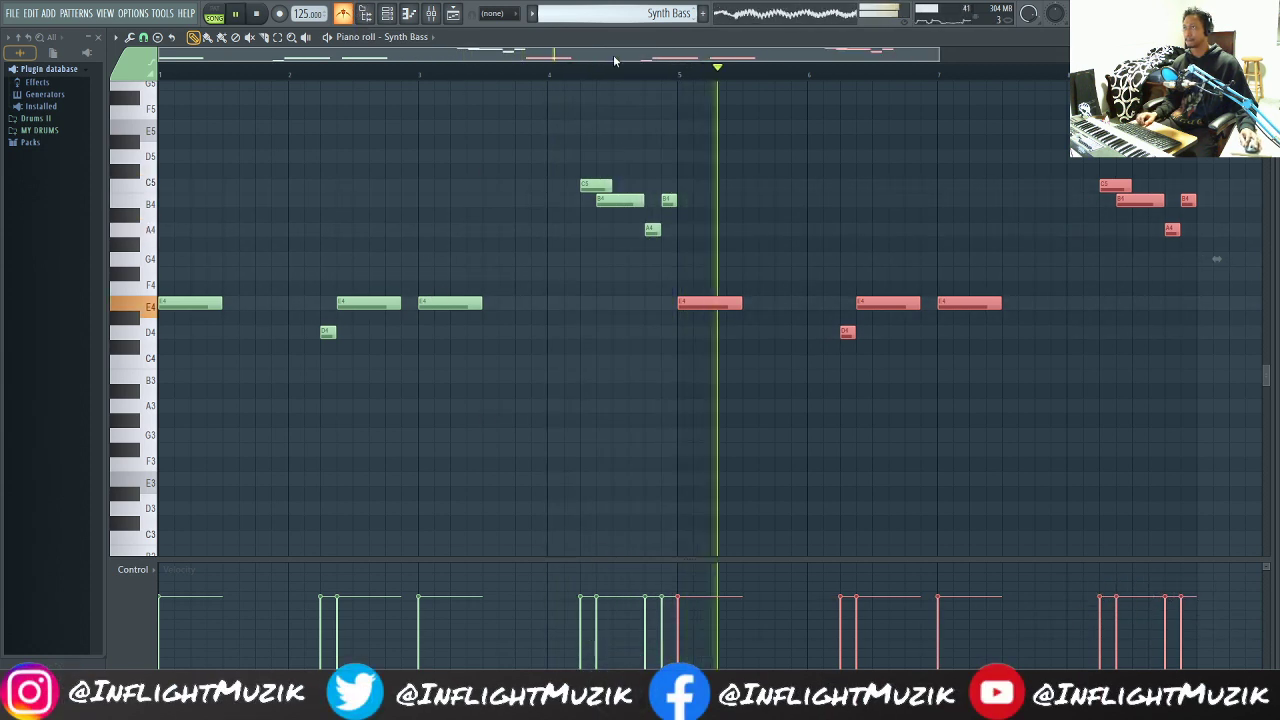
Step: Lengthen the E4 note at bar 5 until it reaches the D4 note on beat 2 of bar 6
{"action": "key", "text": "space"}
{"action": "left_click", "coordinate": [757, 243]}
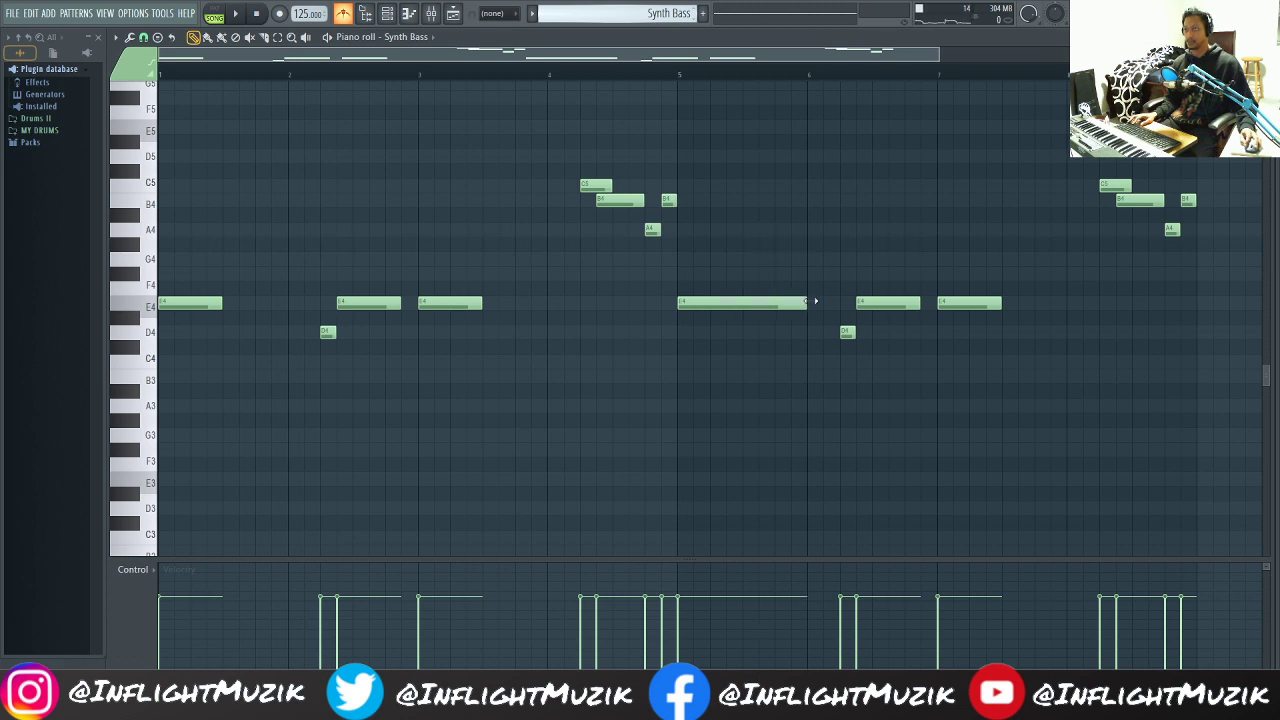
{"action": "left_click", "coordinate": [683, 77]}
{"action": "key", "text": "space"}
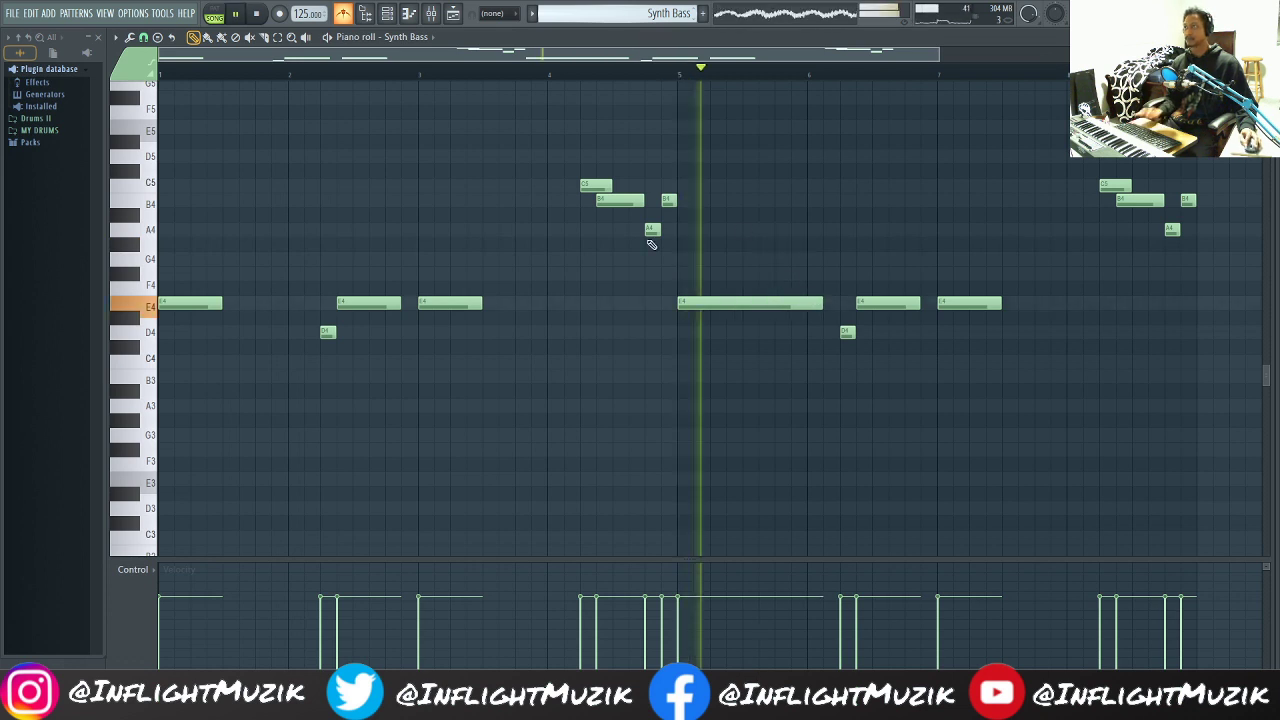
{"action": "key", "text": "space"}
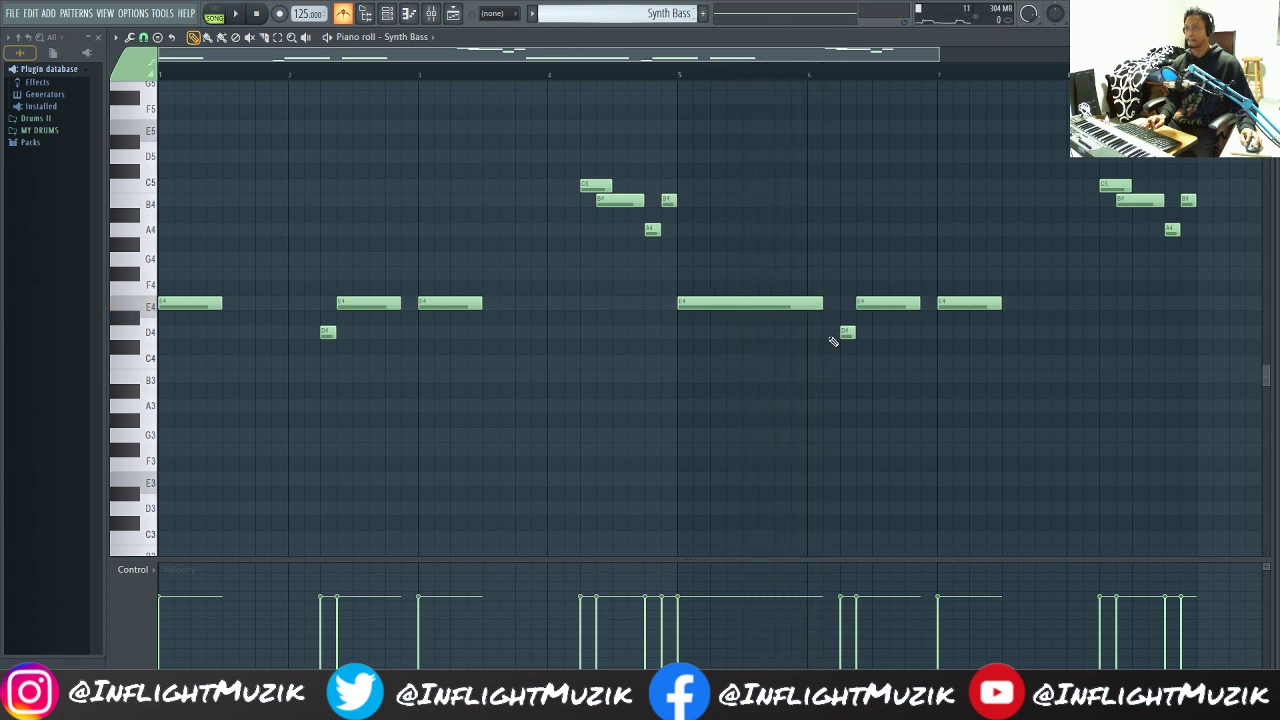
{"action": "key", "text": "space"}
{"action": "left_click_drag", "start_coordinate": [822, 304], "coordinate": [838, 305]}
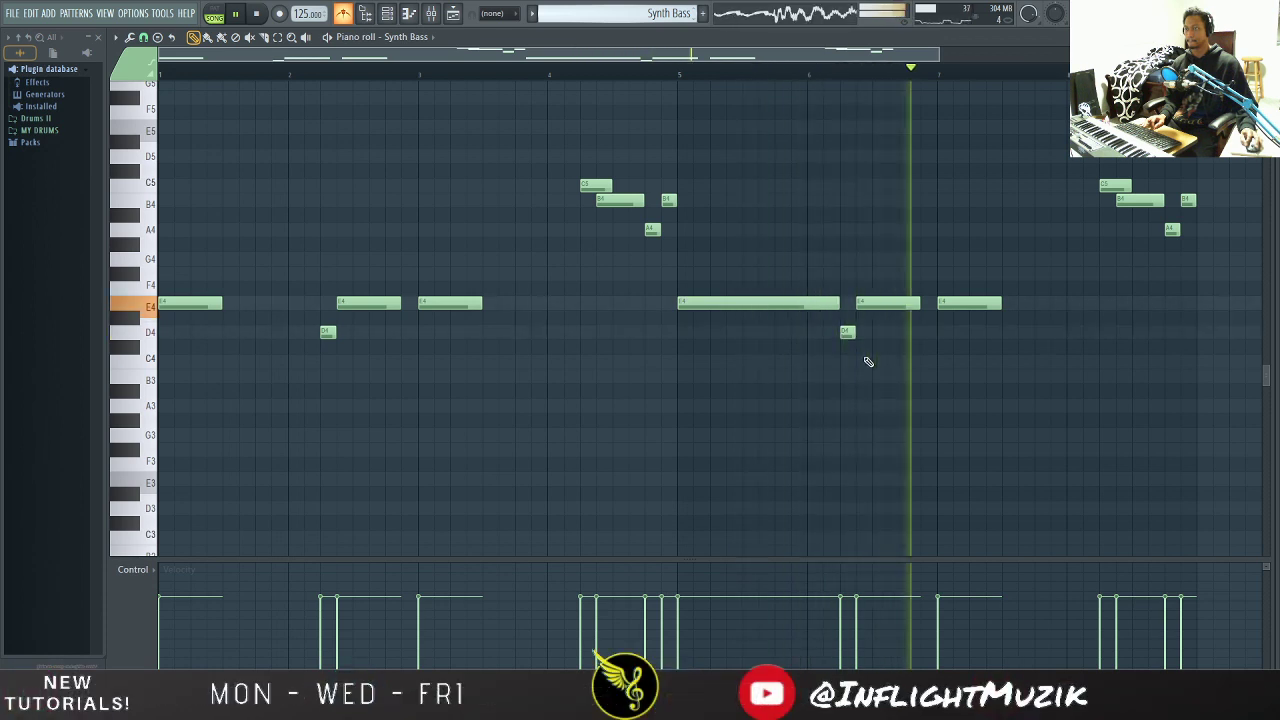
Step: Lengthen the E4 note at bar 7 to the start of the C5 note in bar 8 and play the bass line
{"action": "key", "text": "space"}
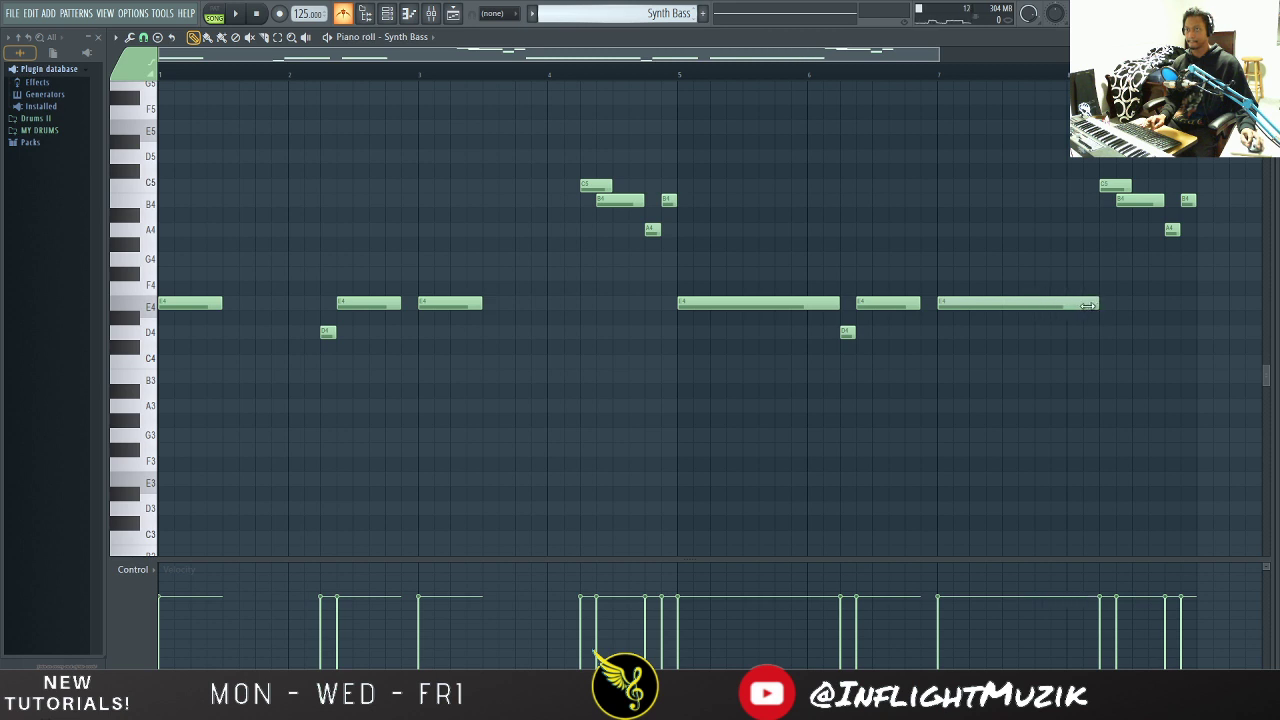
{"action": "key", "text": "space"}
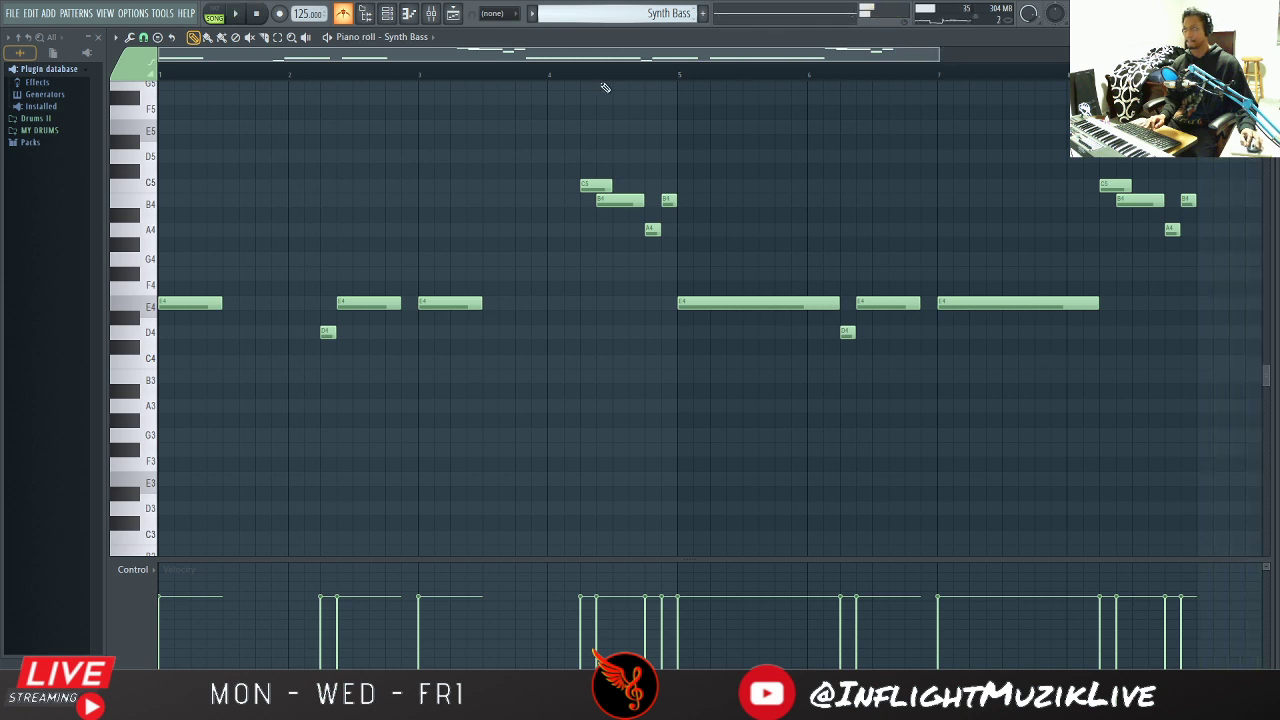
{"action": "left_click_drag", "start_coordinate": [662, 54], "coordinate": [1062, 63]}
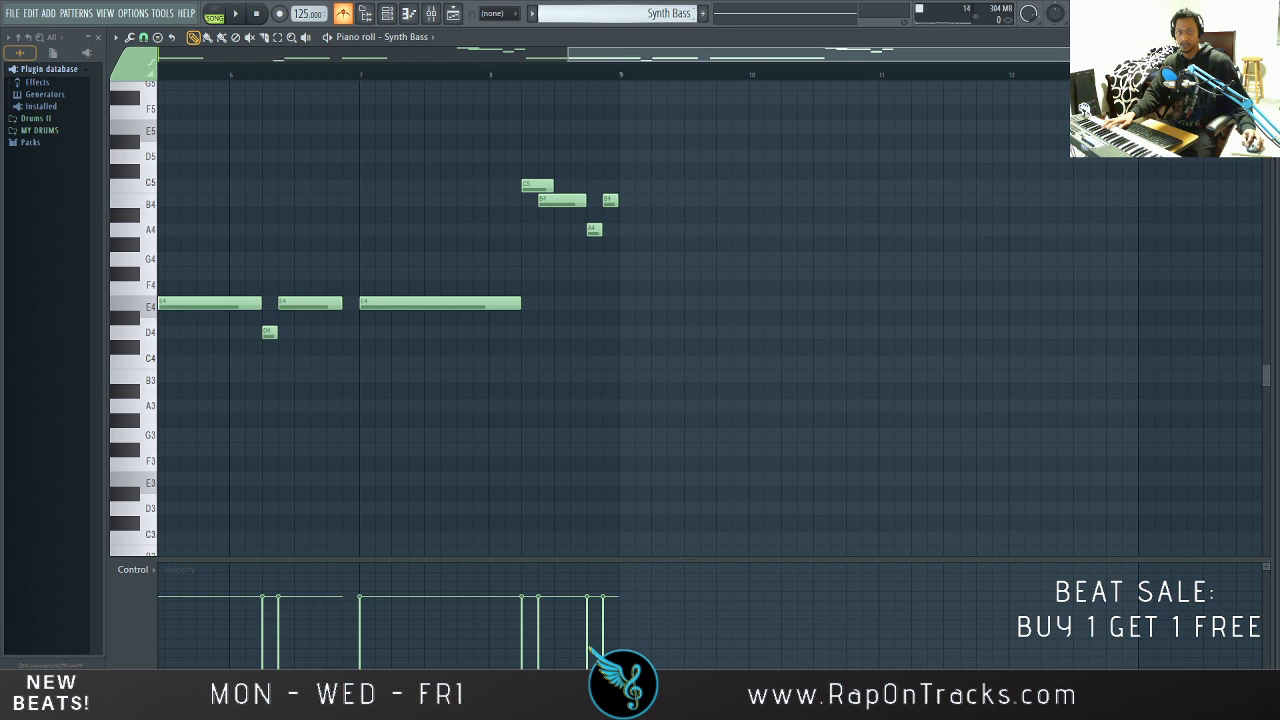
Step: Set the ASIO buffer size to 128 and check playback with the new setting
{"action": "left_click_drag", "start_coordinate": [1126, 331], "coordinate": [719, 264]}
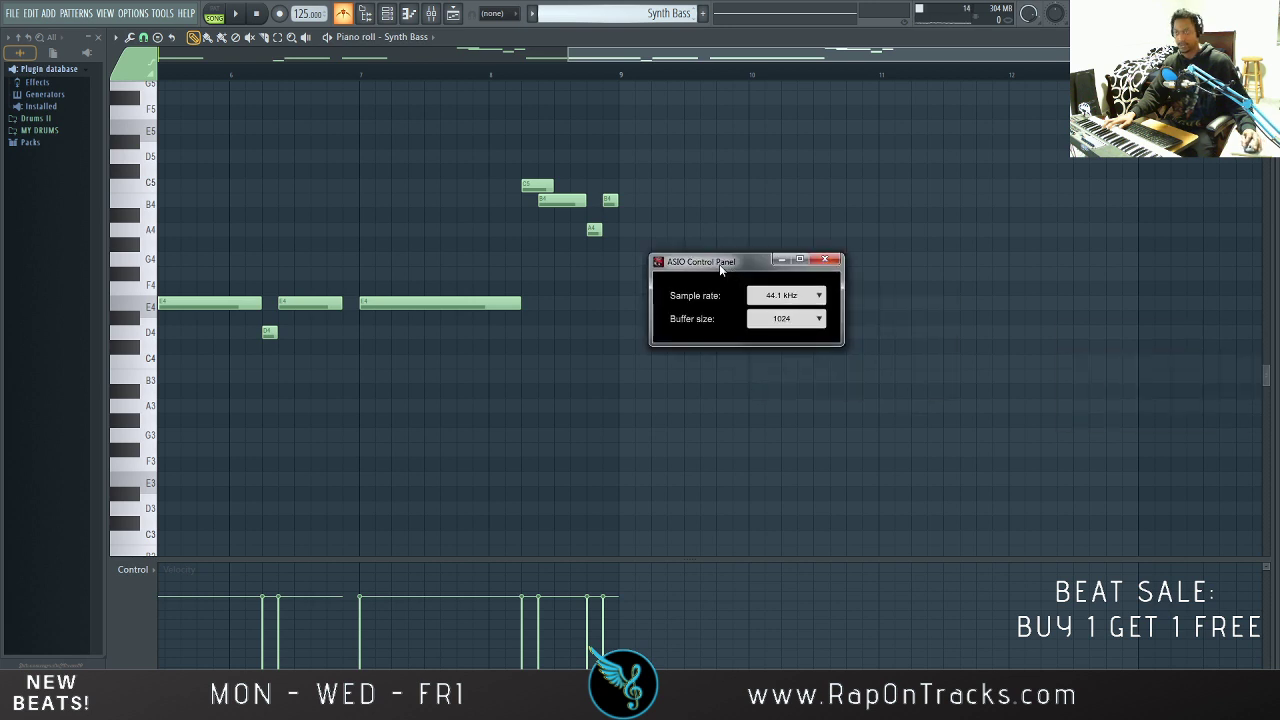
{"action": "left_click", "coordinate": [800, 318]}
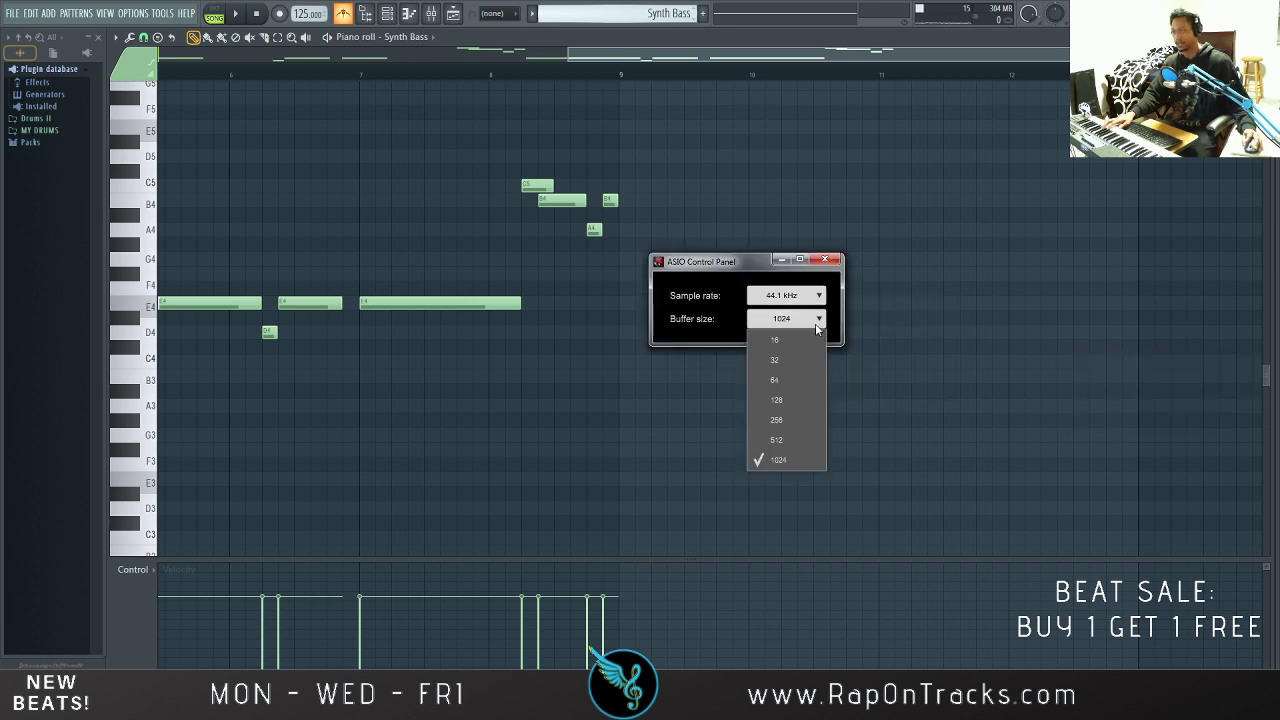
{"action": "left_click", "coordinate": [783, 402]}
{"action": "left_click", "coordinate": [824, 259]}
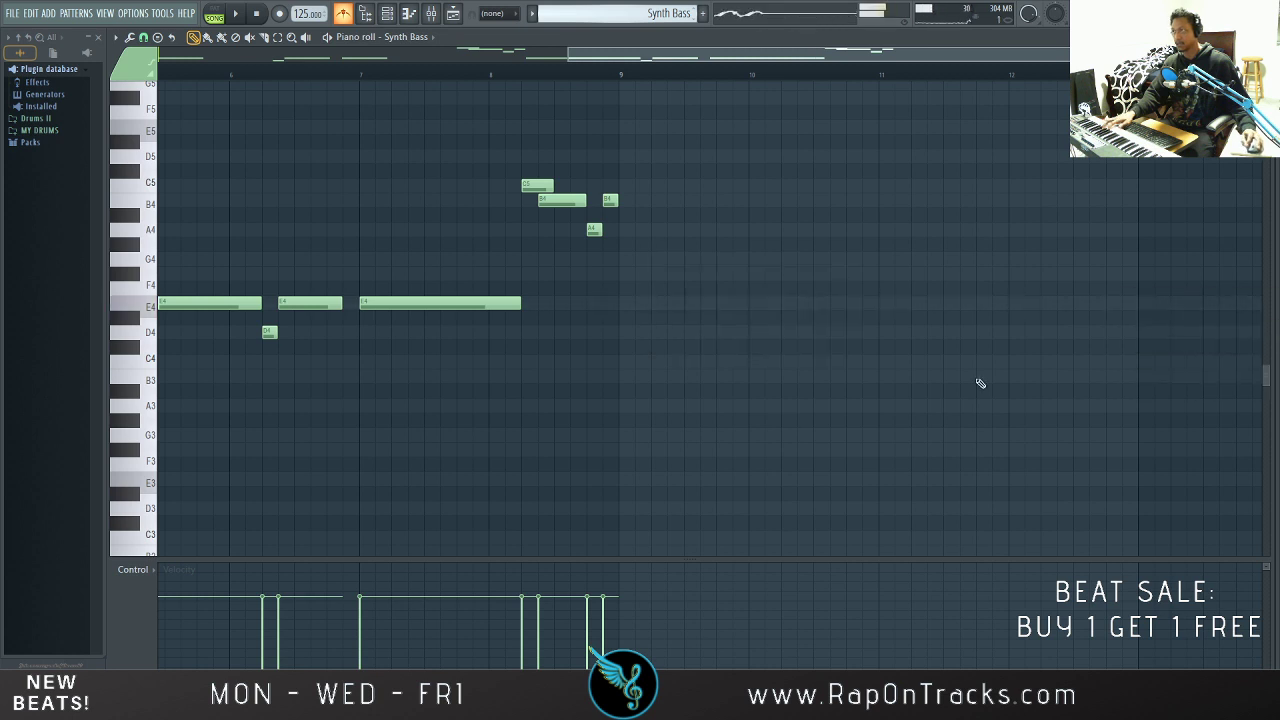
{"action": "left_click", "coordinate": [245, 13]}
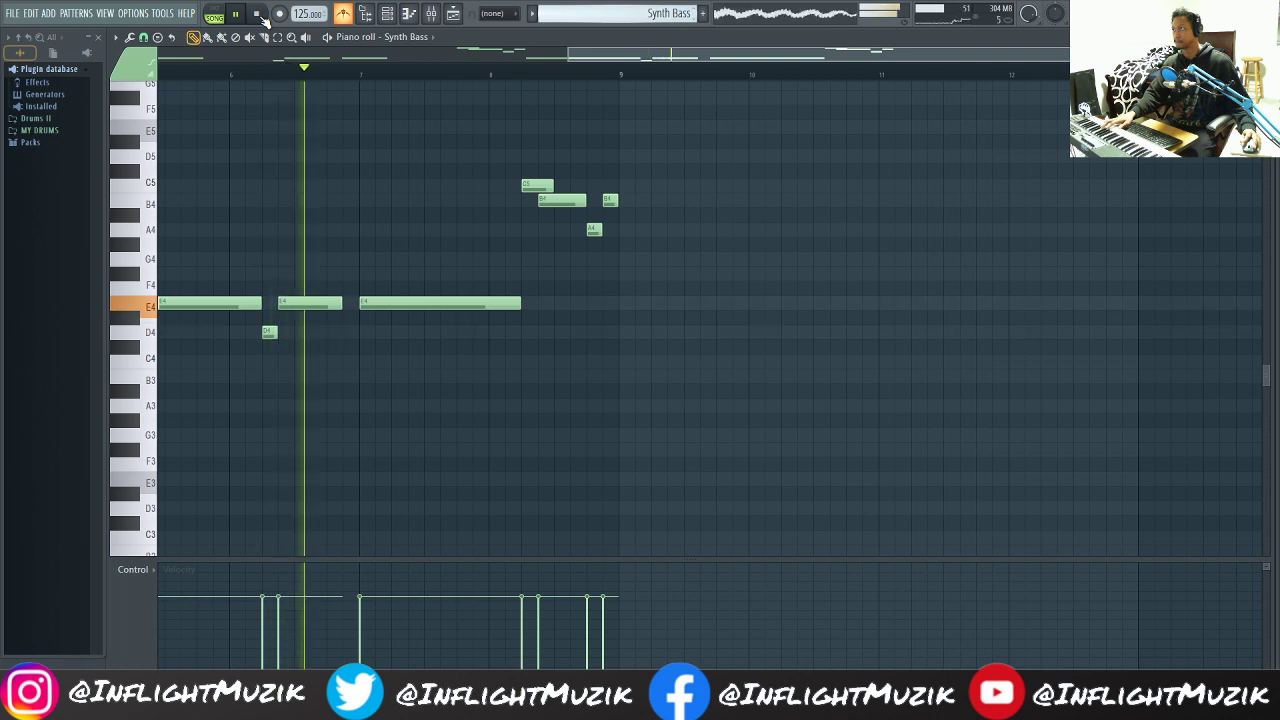
{"action": "left_click", "coordinate": [258, 14]}
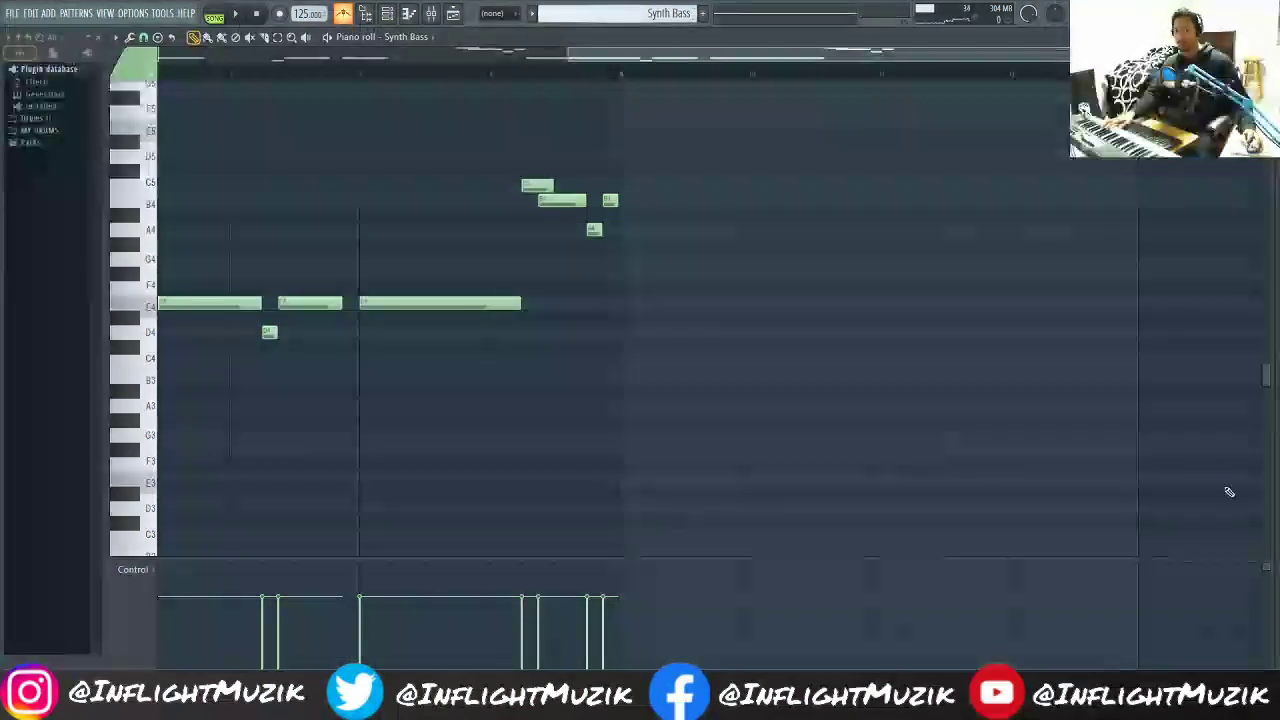
Step: Run a project macro and play the bass line again to check playback
{"action": "left_click", "coordinate": [133, 13]}
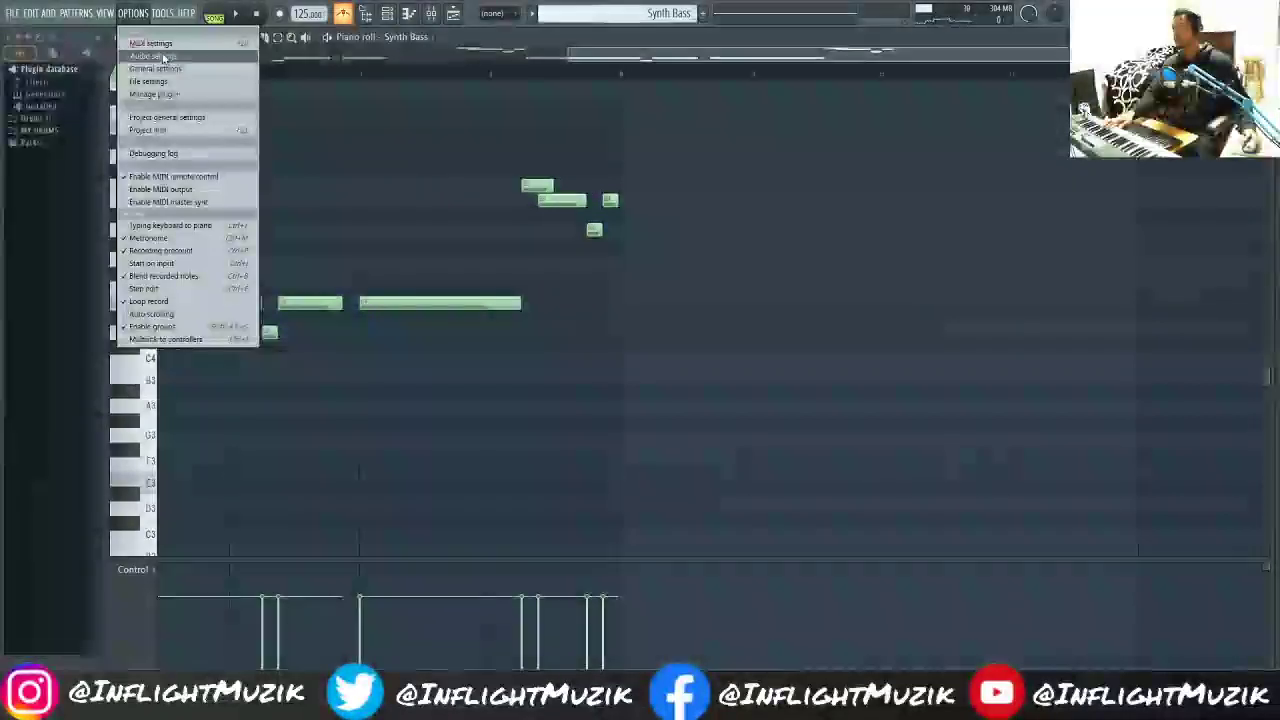
{"action": "mouse_move", "coordinate": [161, 13]}
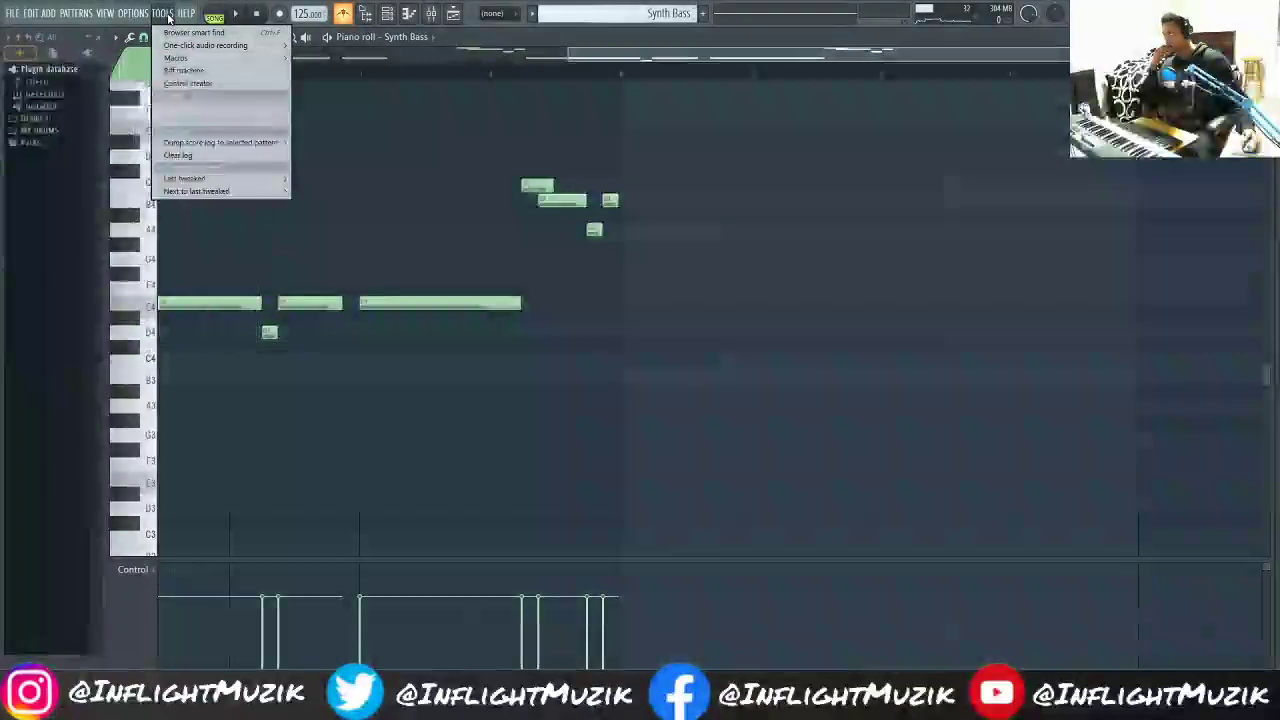
{"action": "mouse_move", "coordinate": [176, 57]}
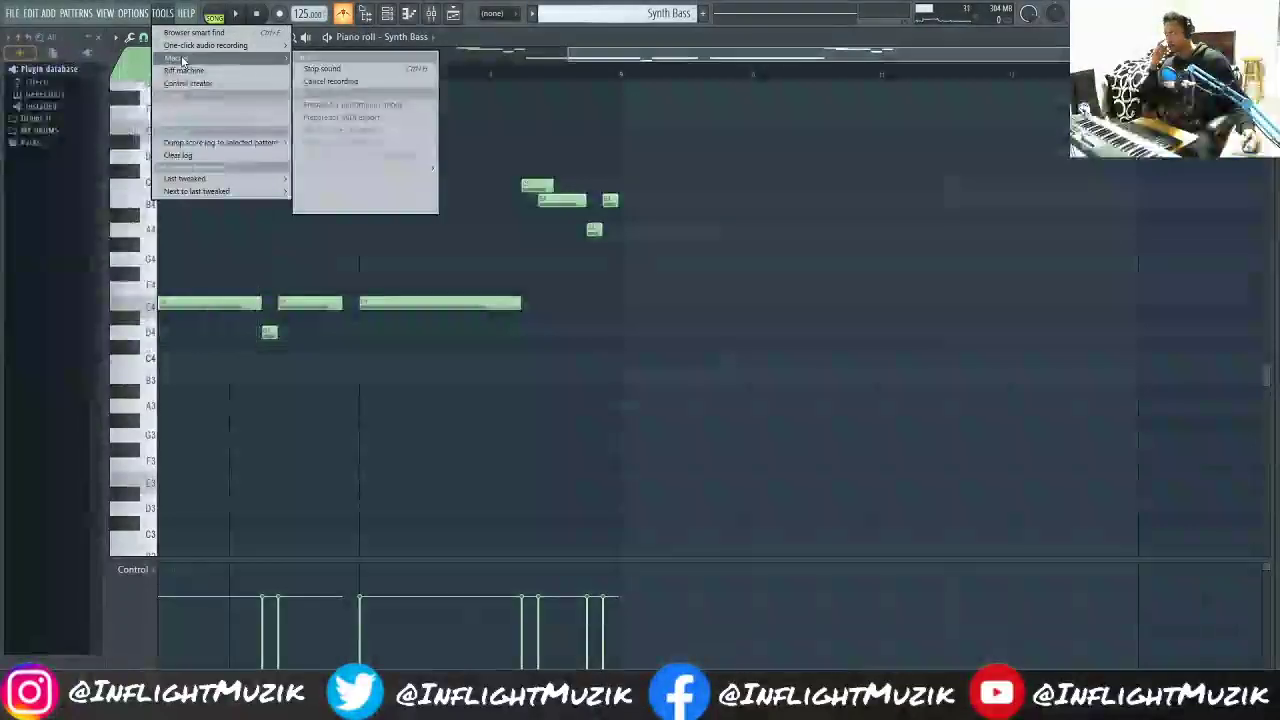
{"action": "left_click", "coordinate": [395, 160]}
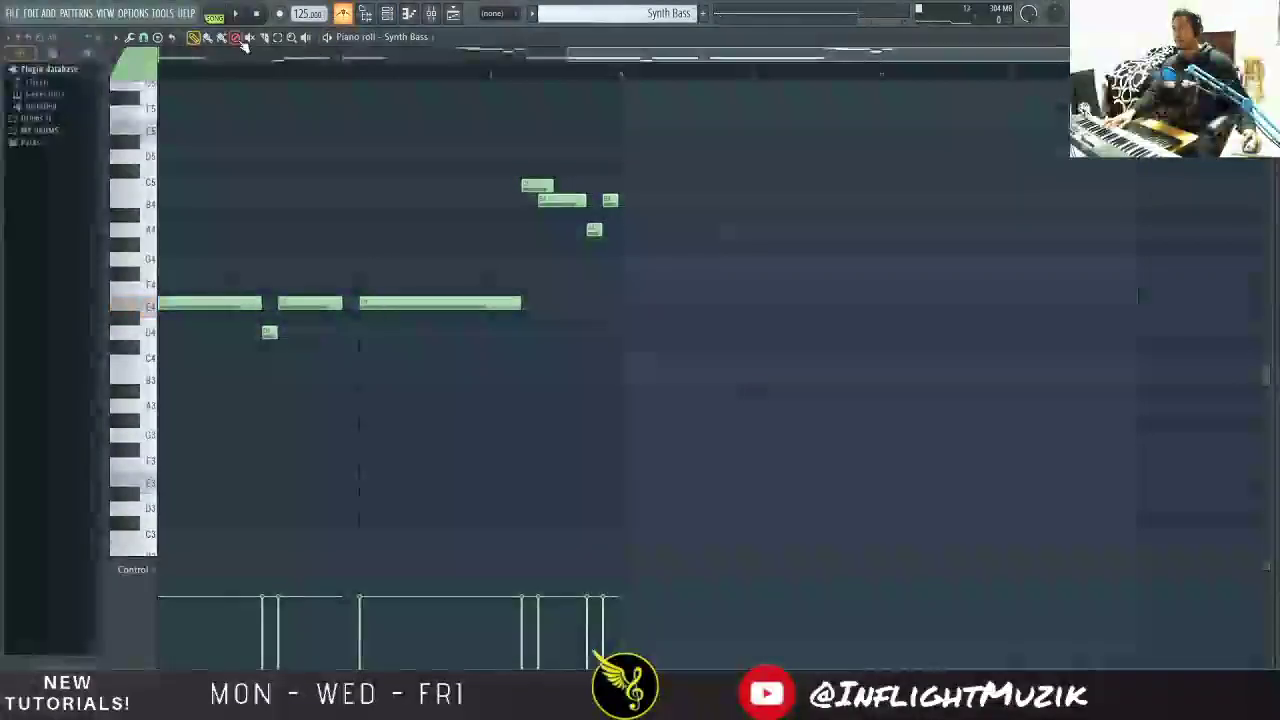
{"action": "key", "text": "space"}
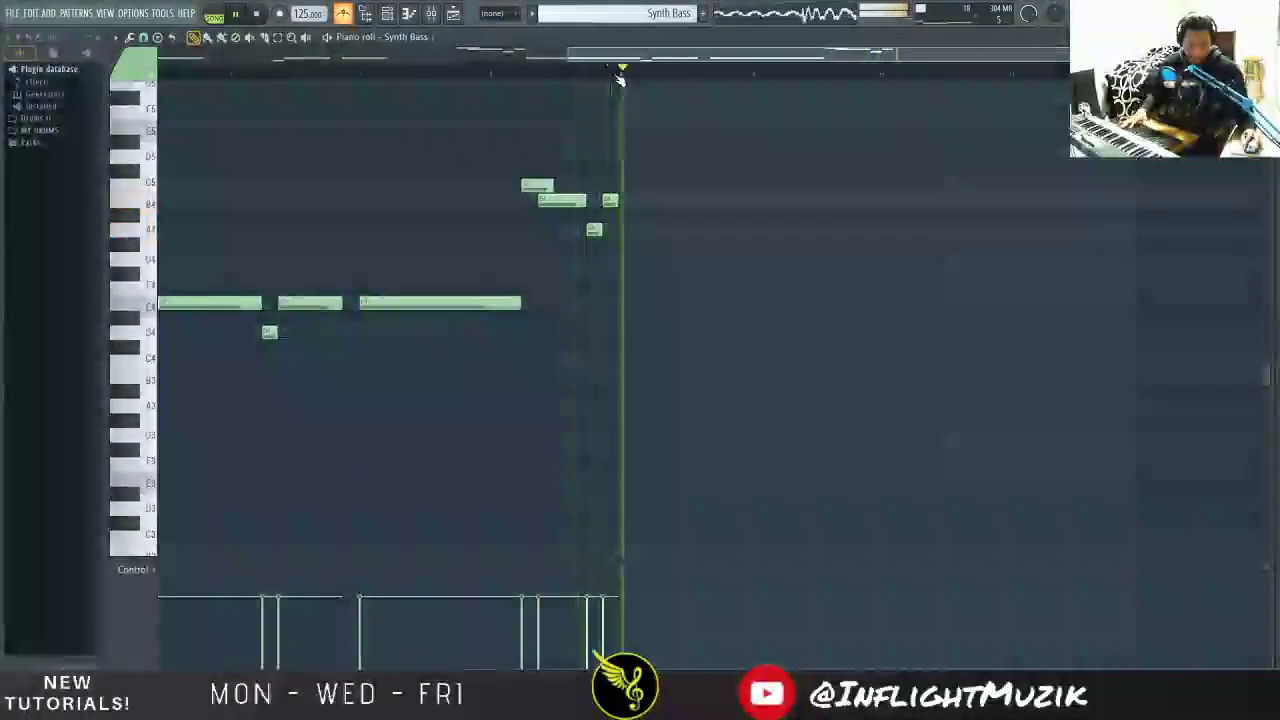
Step: Play the eight-bar Synth Bass line from bar 1 to review it
{"action": "key", "text": "space"}
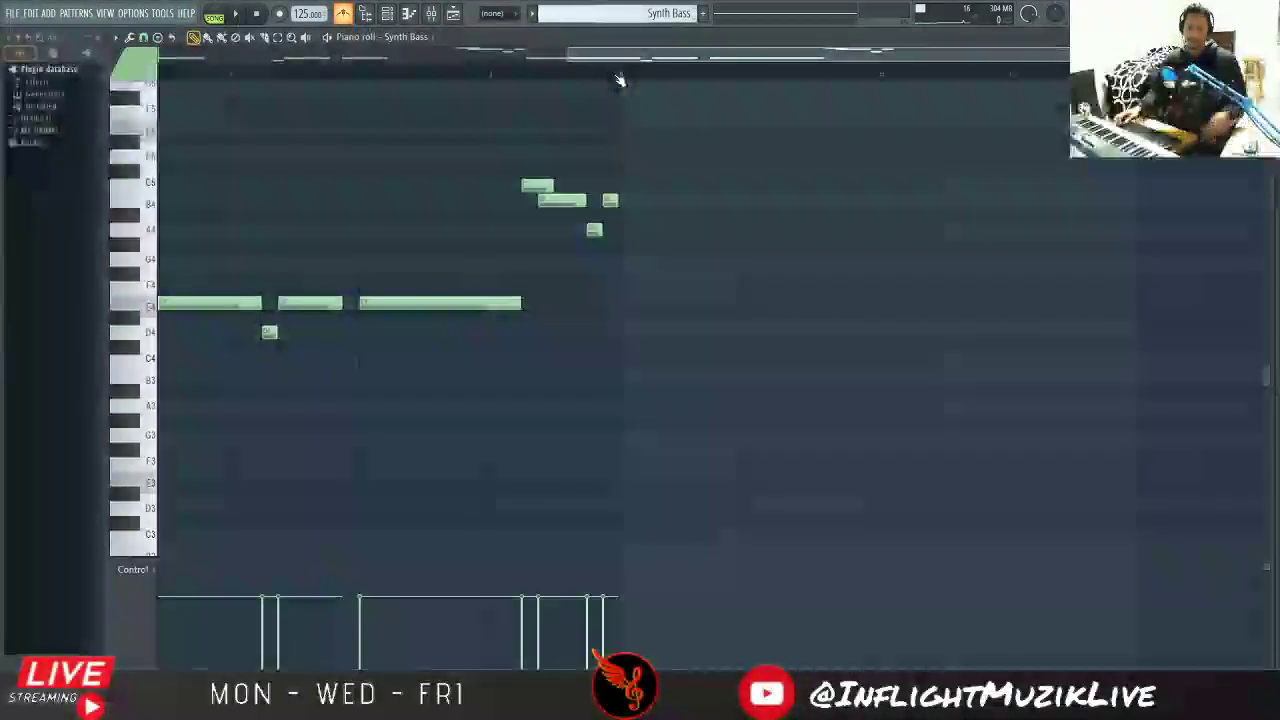
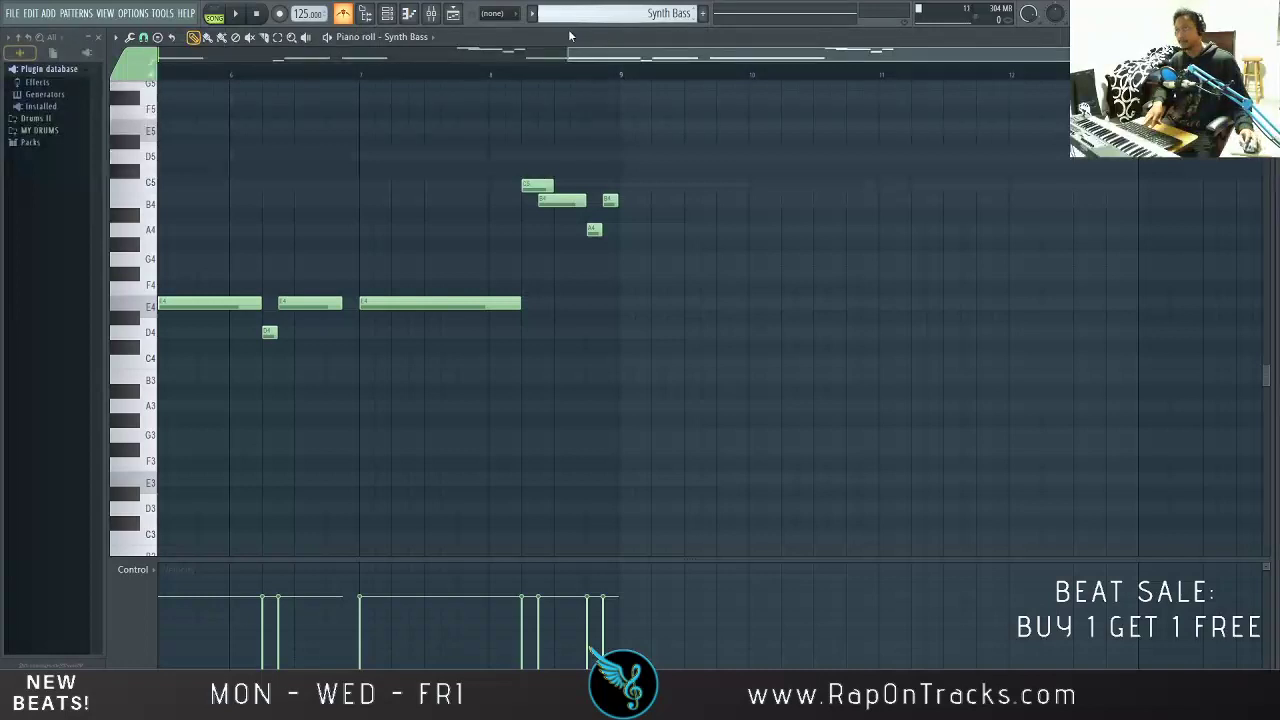
{"action": "left_click_drag", "start_coordinate": [571, 58], "coordinate": [157, 60]}
{"action": "key", "text": "space"}
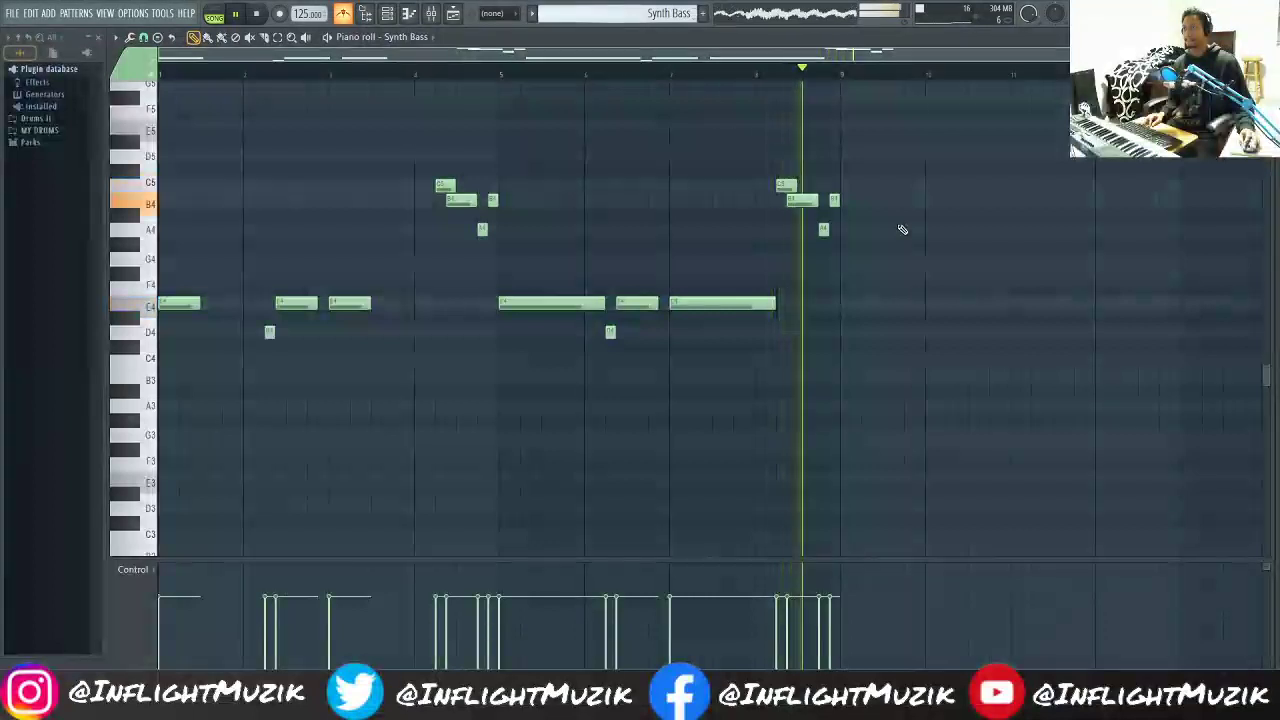
{"action": "key", "text": "space"}
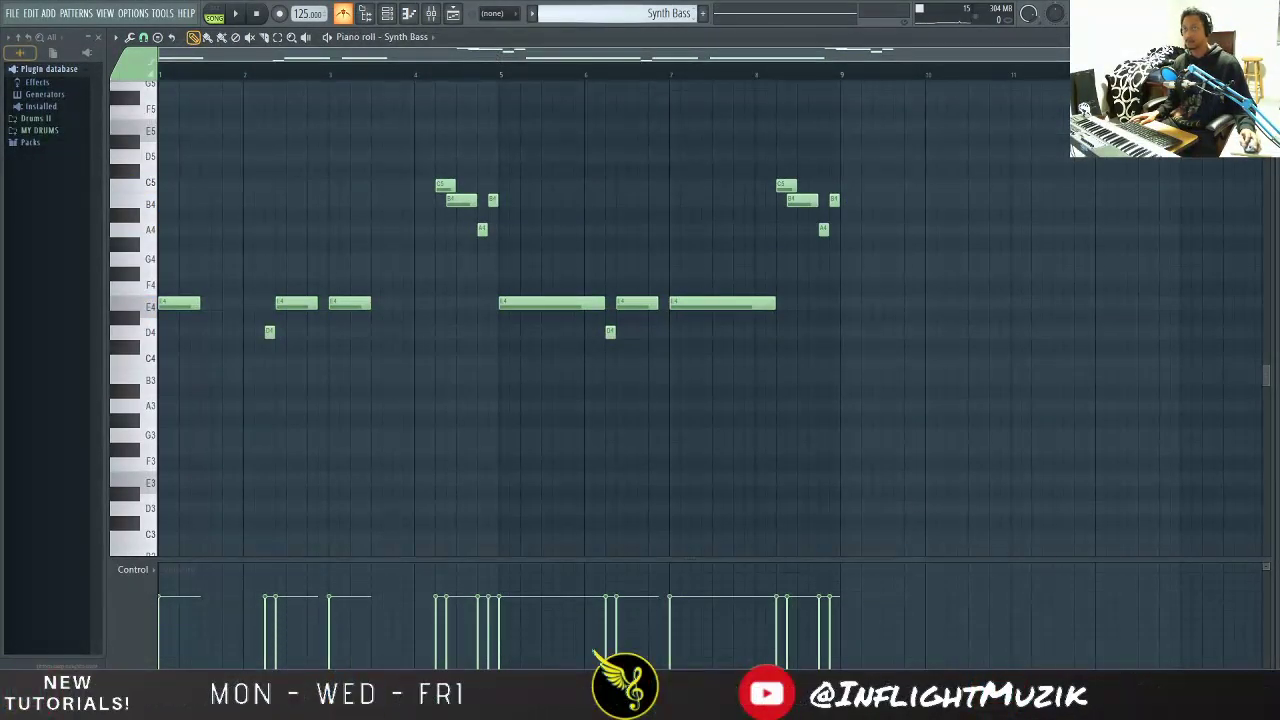
Step: Move the Synth Bass clip in the Playlist to start at bar 9 and unmute the 808 track
{"action": "left_click", "coordinate": [387, 13]}
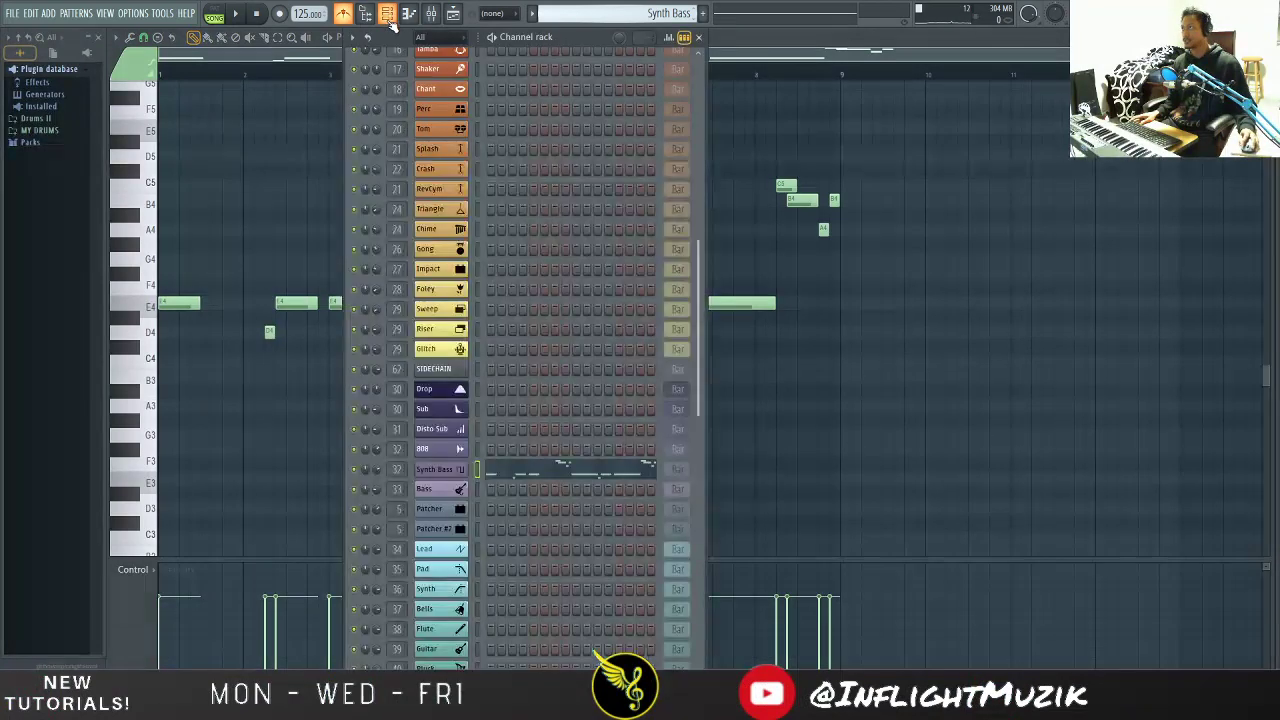
{"action": "left_click", "coordinate": [431, 13]}
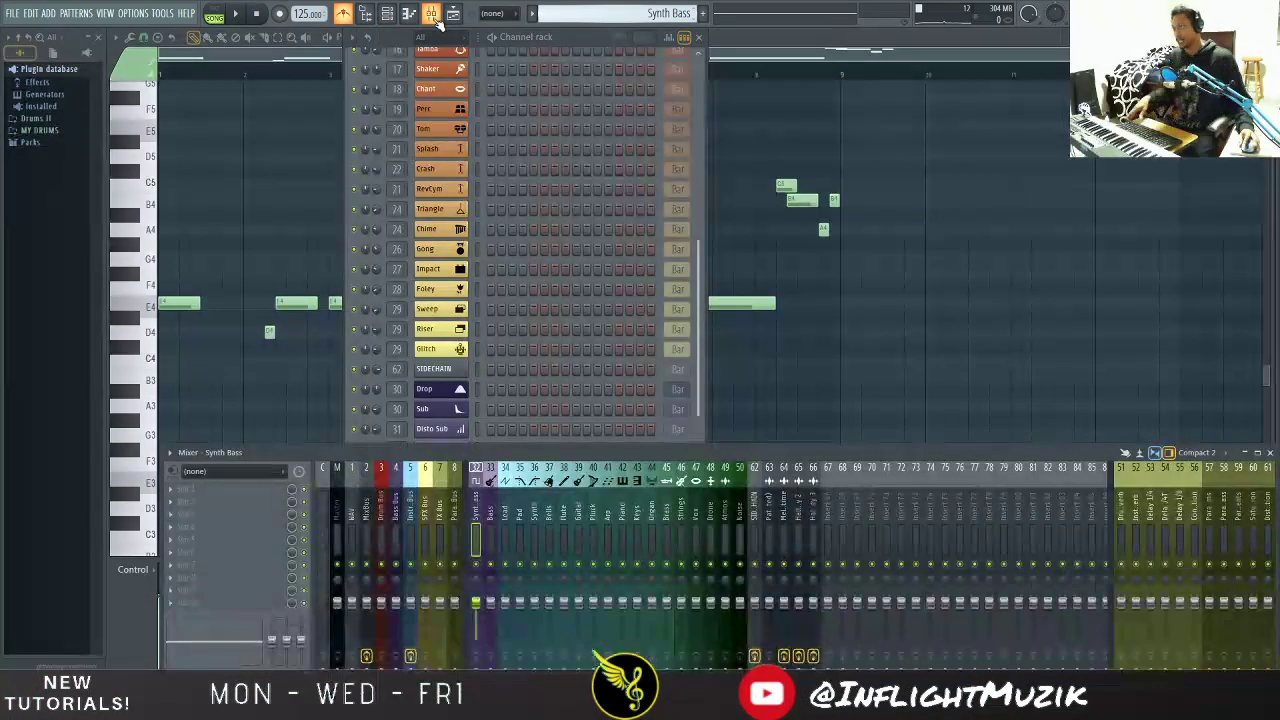
{"action": "left_click", "coordinate": [453, 13]}
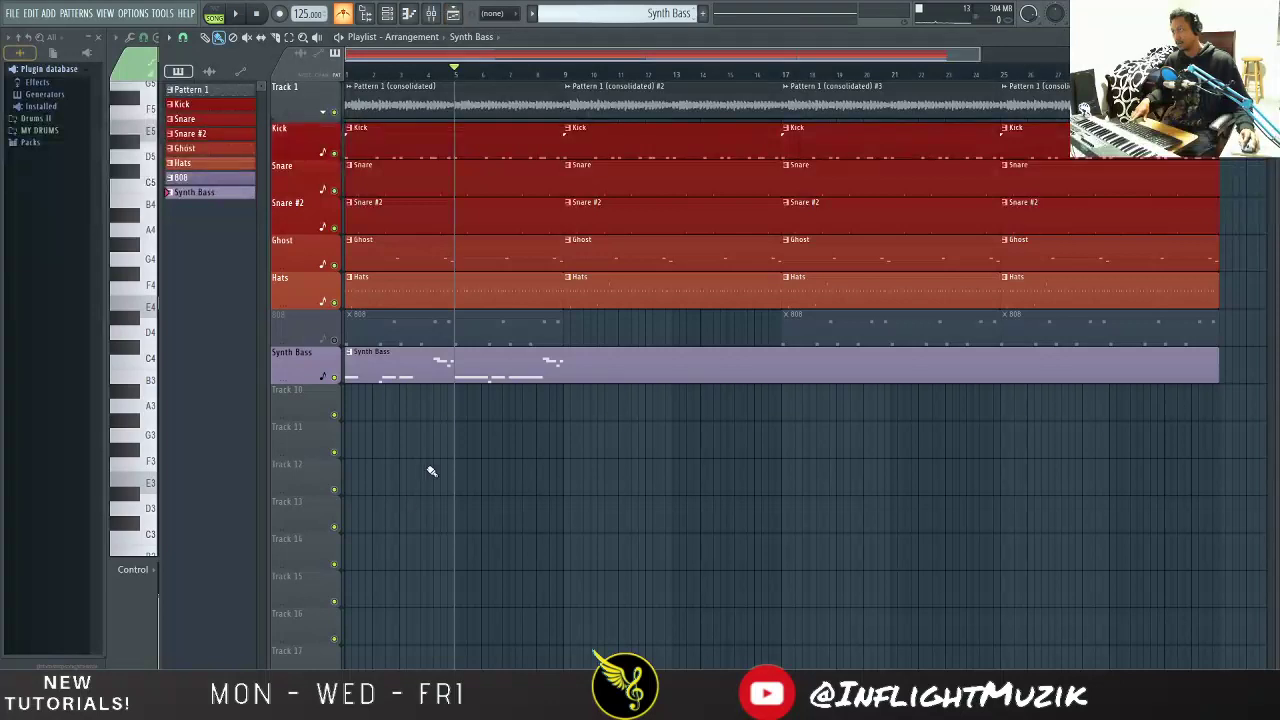
{"action": "left_click_drag", "start_coordinate": [518, 364], "coordinate": [739, 363]}
{"action": "left_click", "coordinate": [334, 340]}
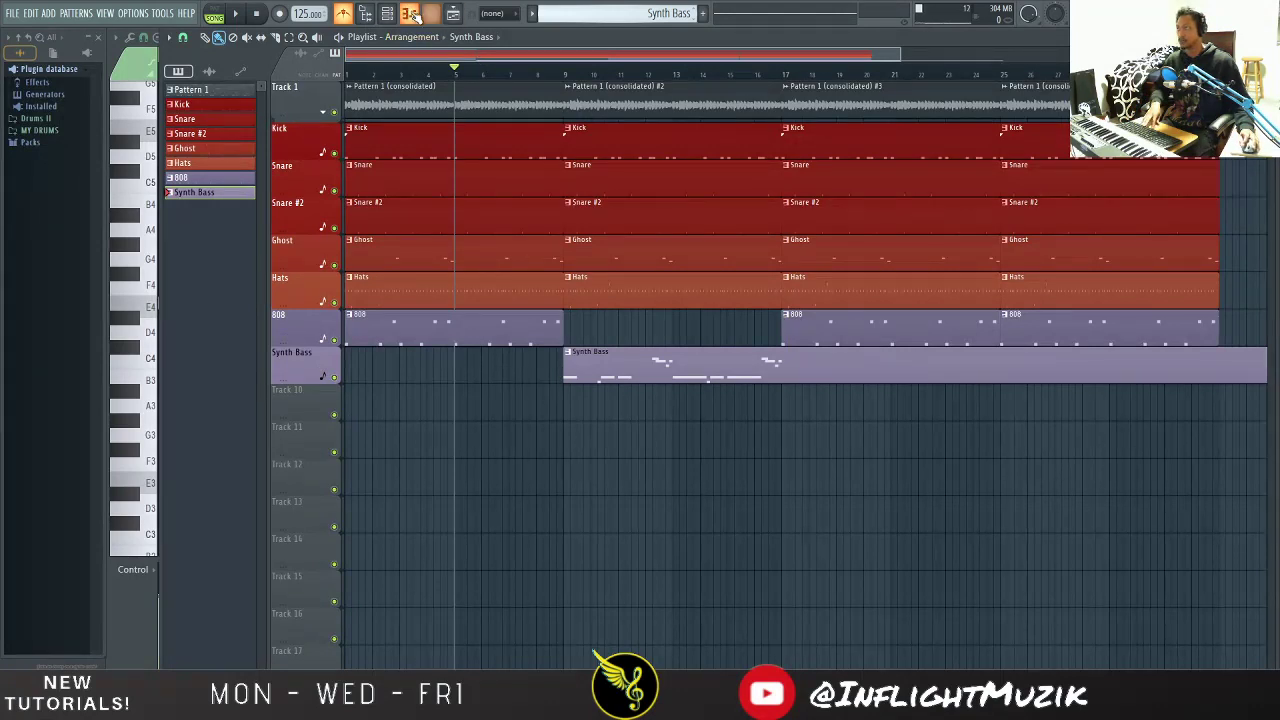
Step: Play the arrangement from the start to hear the opening 808 section with the drums
{"action": "left_click", "coordinate": [256, 13]}
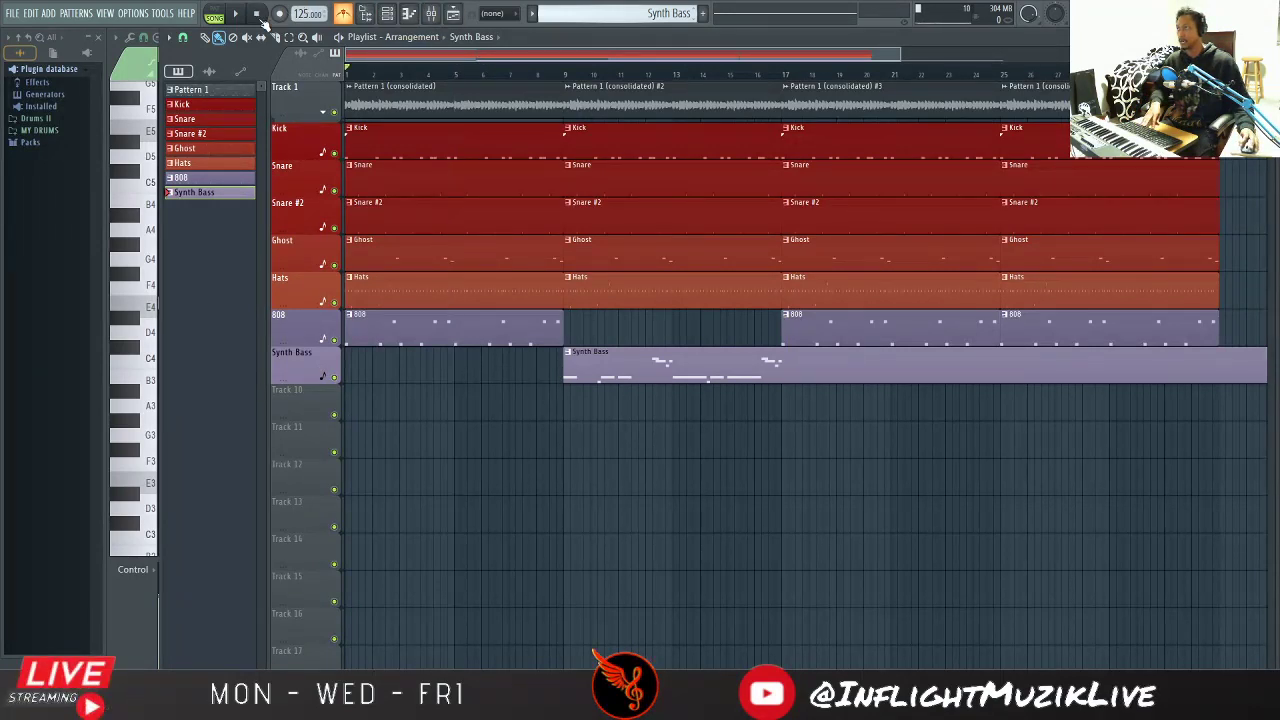
{"action": "key", "text": "space"}
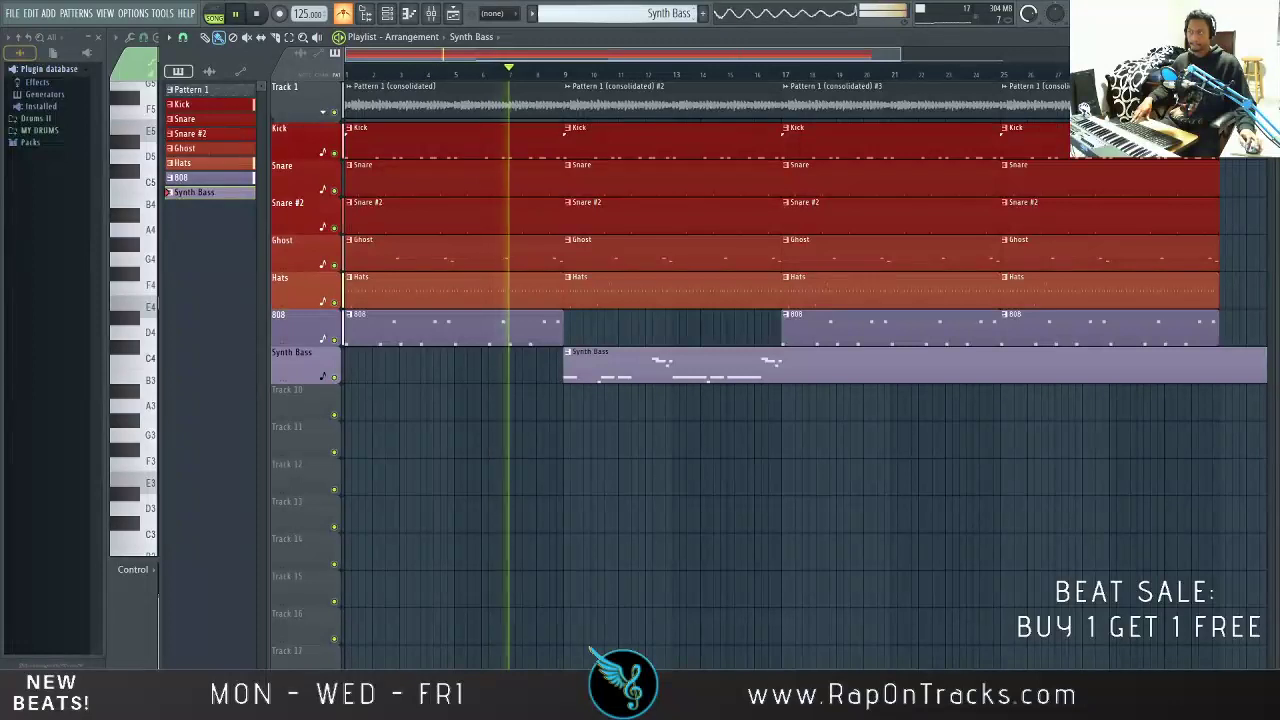
{"action": "key", "text": "space"}
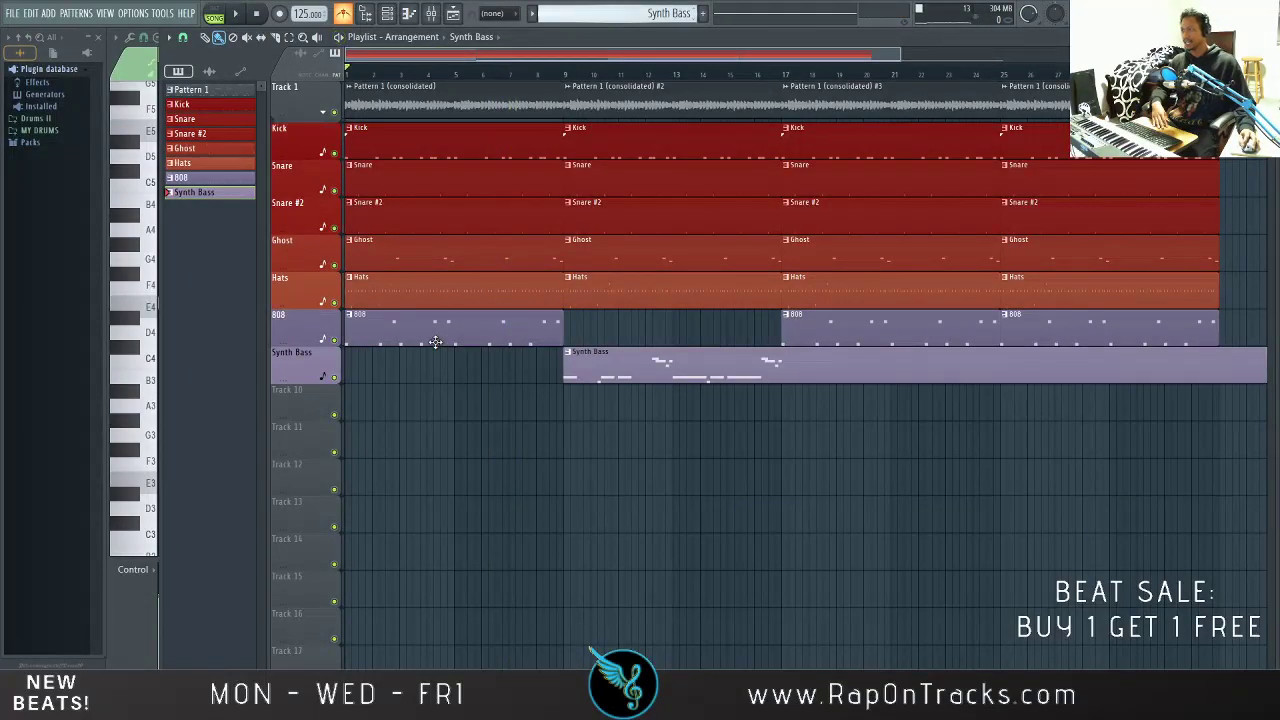
Step: Open the first 808 clip in the piano roll and play its notes from bar 1
{"action": "double_click", "coordinate": [391, 334]}
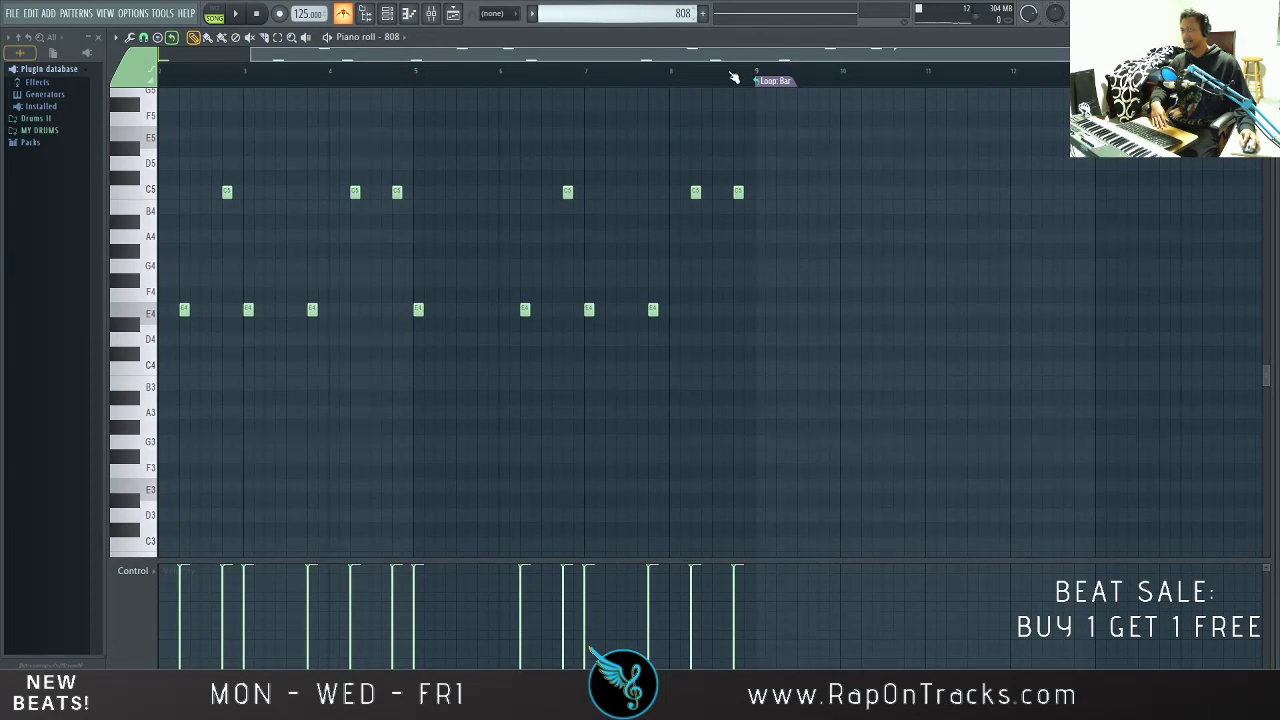
{"action": "left_click_drag", "start_coordinate": [603, 60], "coordinate": [506, 60]}
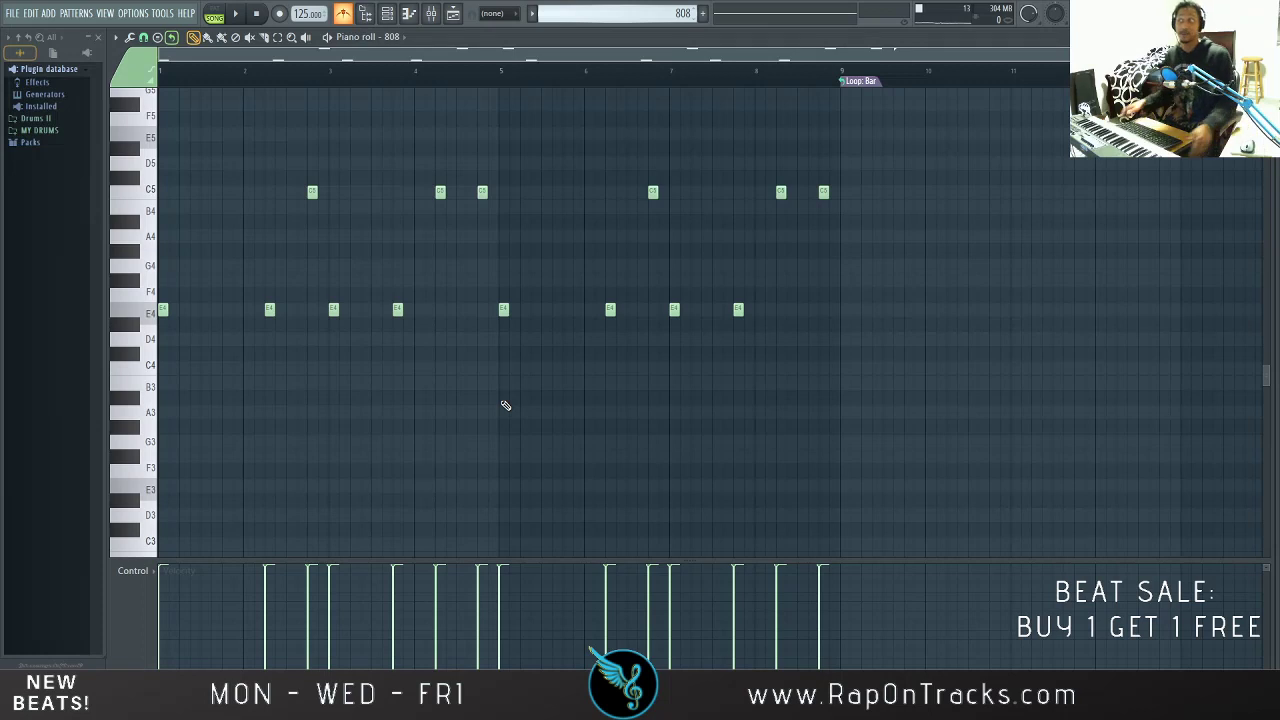
{"action": "key", "text": "space"}
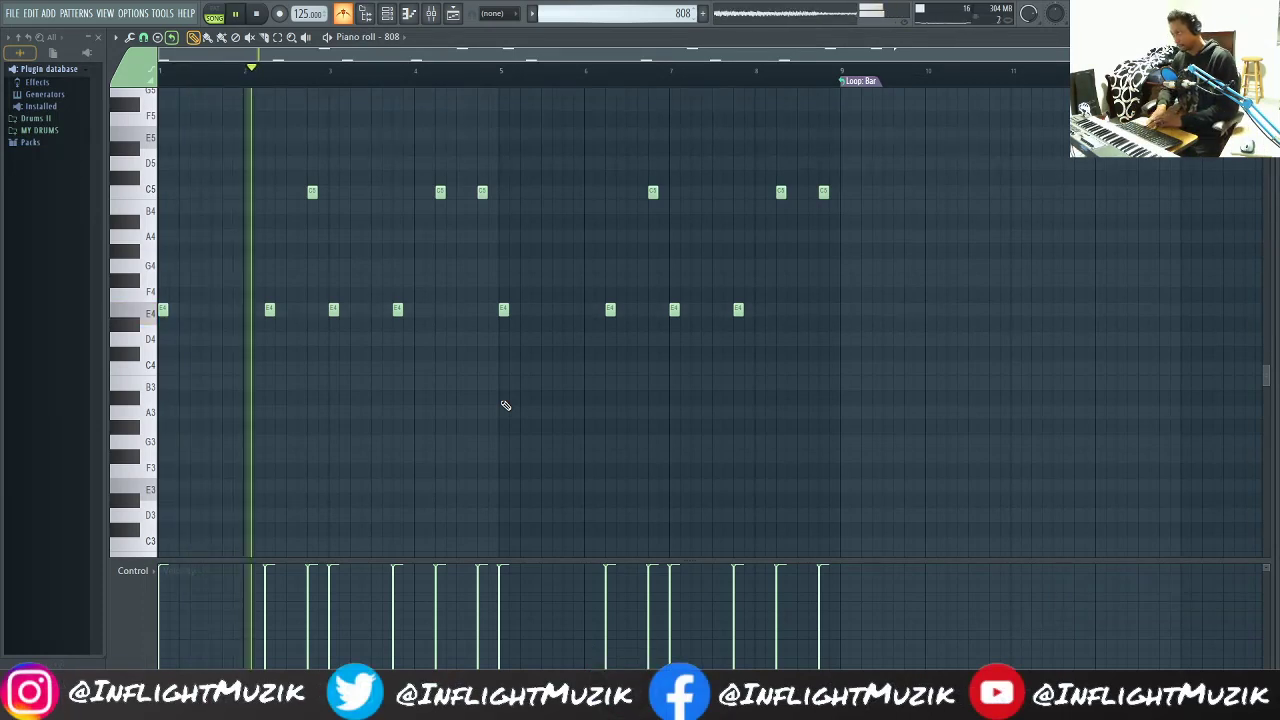
{"action": "key", "text": "space"}
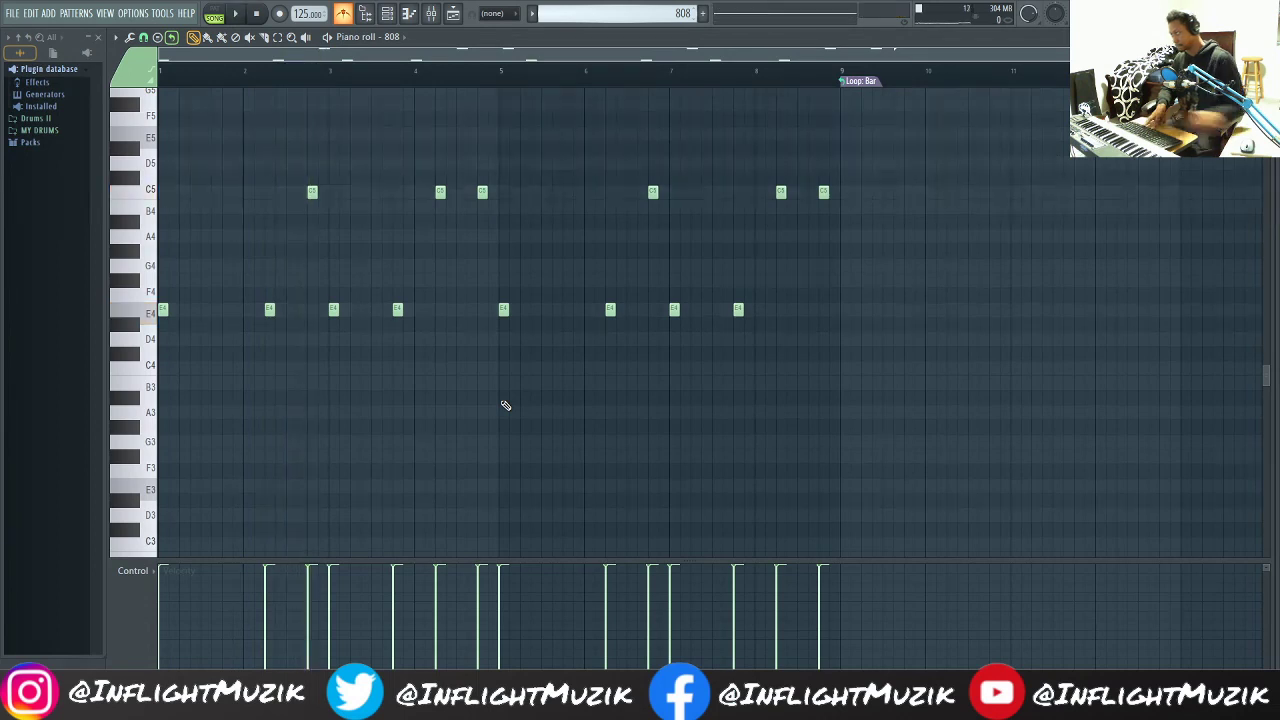
Step: Audition E4 and a temporary test note at bar 2 on C#4 and D4, removing the note again
{"action": "left_click", "coordinate": [145, 315]}
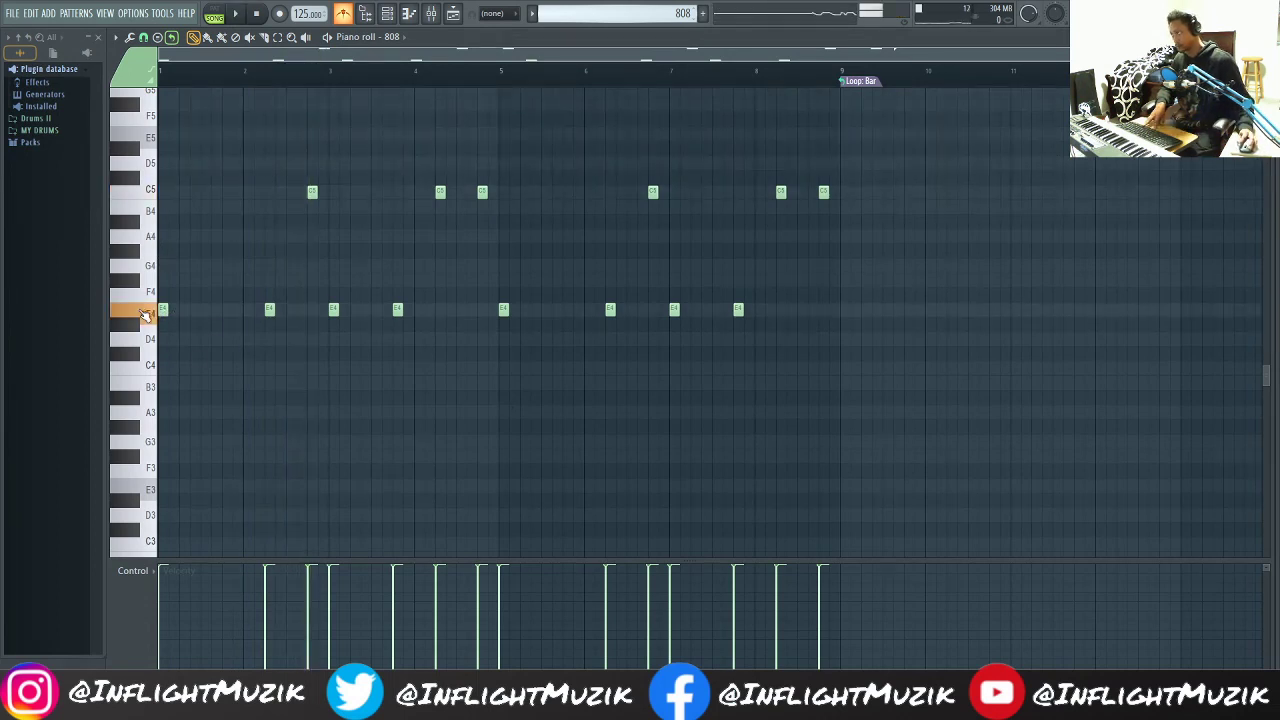
{"action": "left_click", "coordinate": [244, 349]}
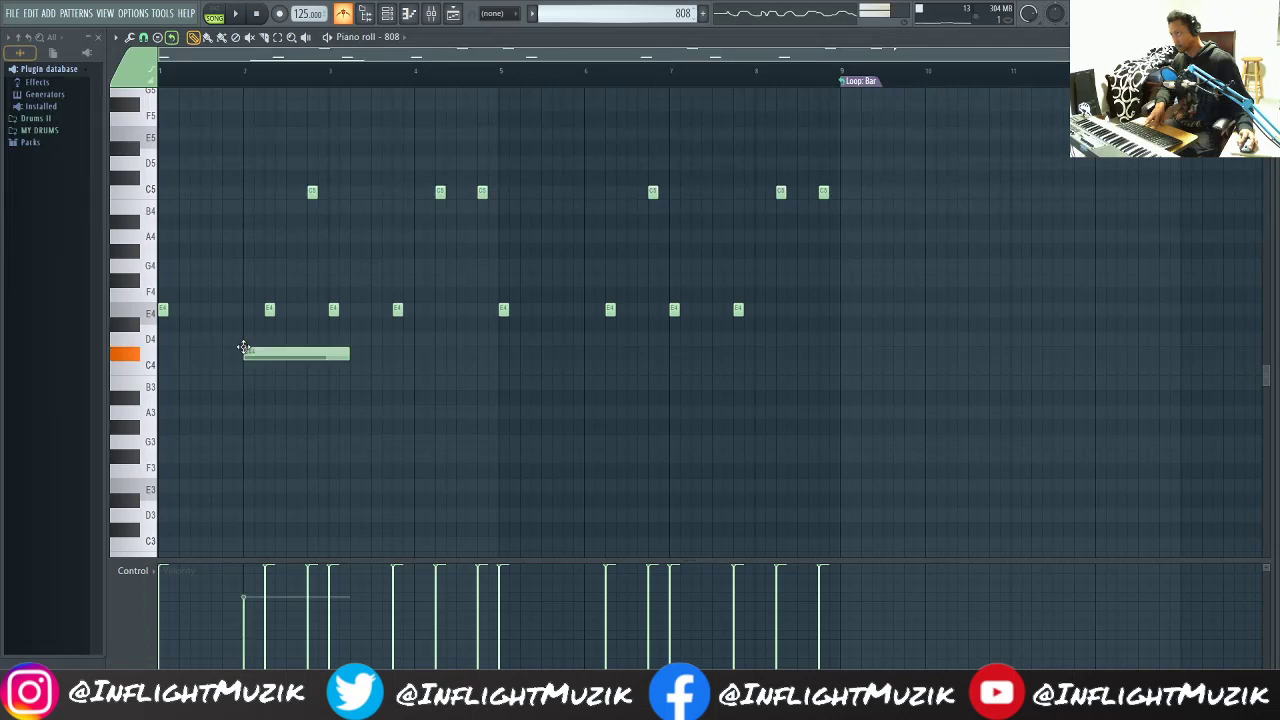
{"action": "left_click_drag", "start_coordinate": [251, 349], "coordinate": [247, 333]}
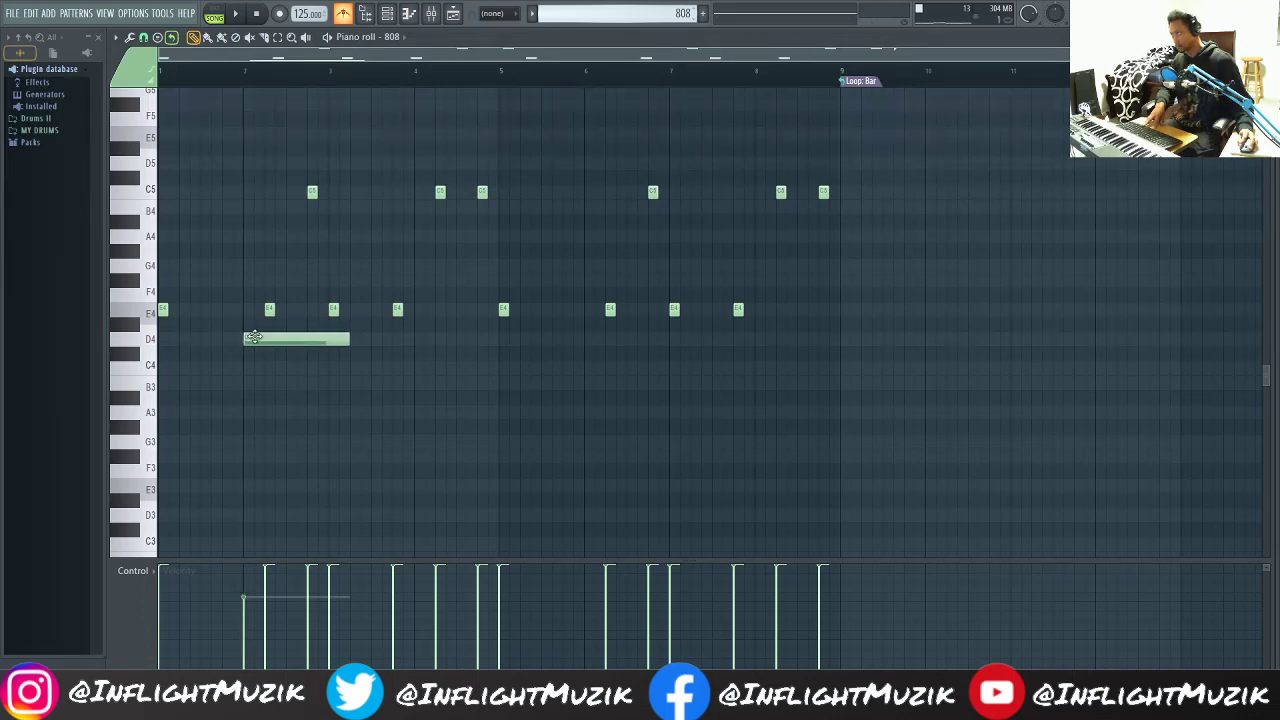
{"action": "right_click", "coordinate": [250, 341]}
Step: Inspect the 808 sampler's sample and envelope settings
{"action": "left_click", "coordinate": [396, 13]}
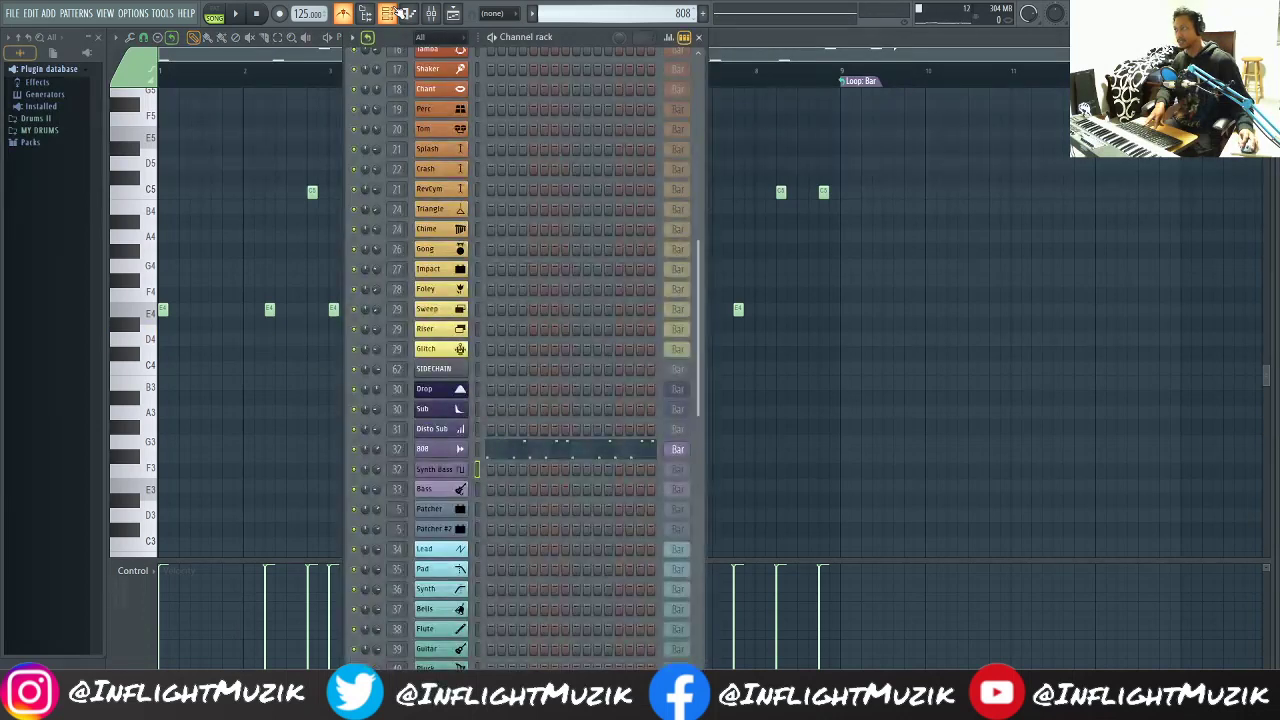
{"action": "left_click", "coordinate": [440, 449]}
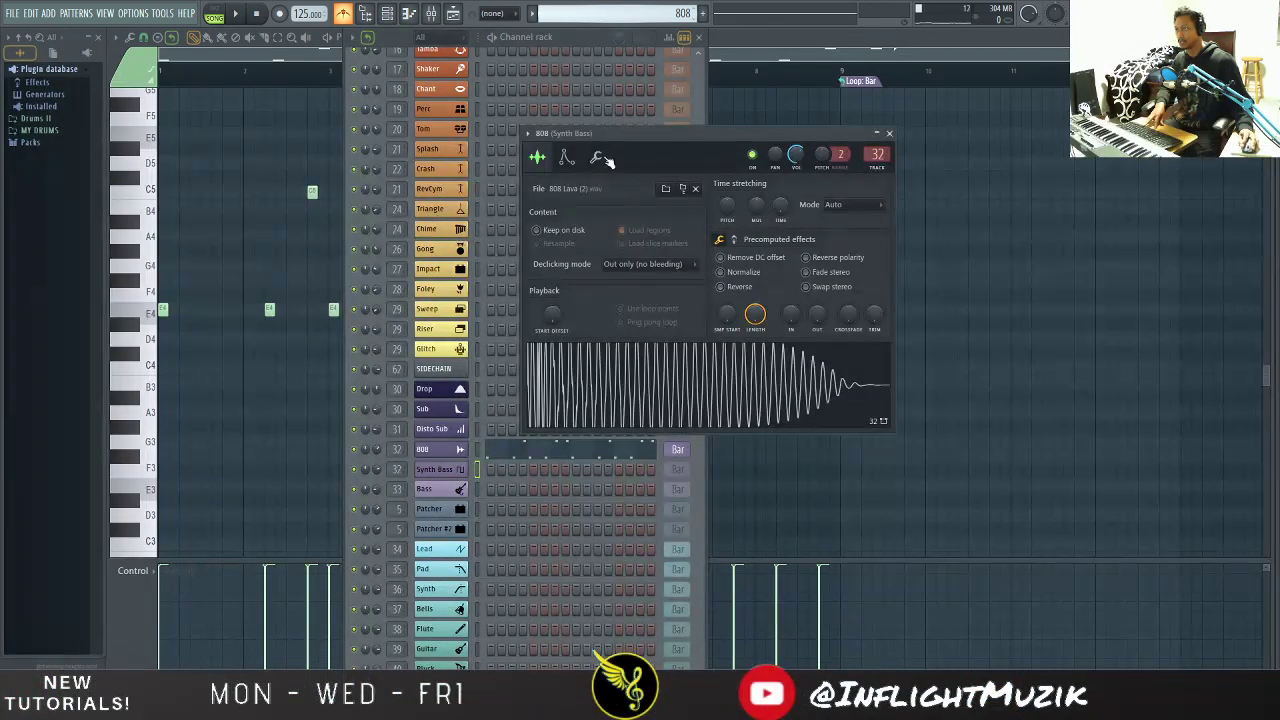
{"action": "left_click", "coordinate": [566, 158]}
{"action": "left_click", "coordinate": [764, 40]}
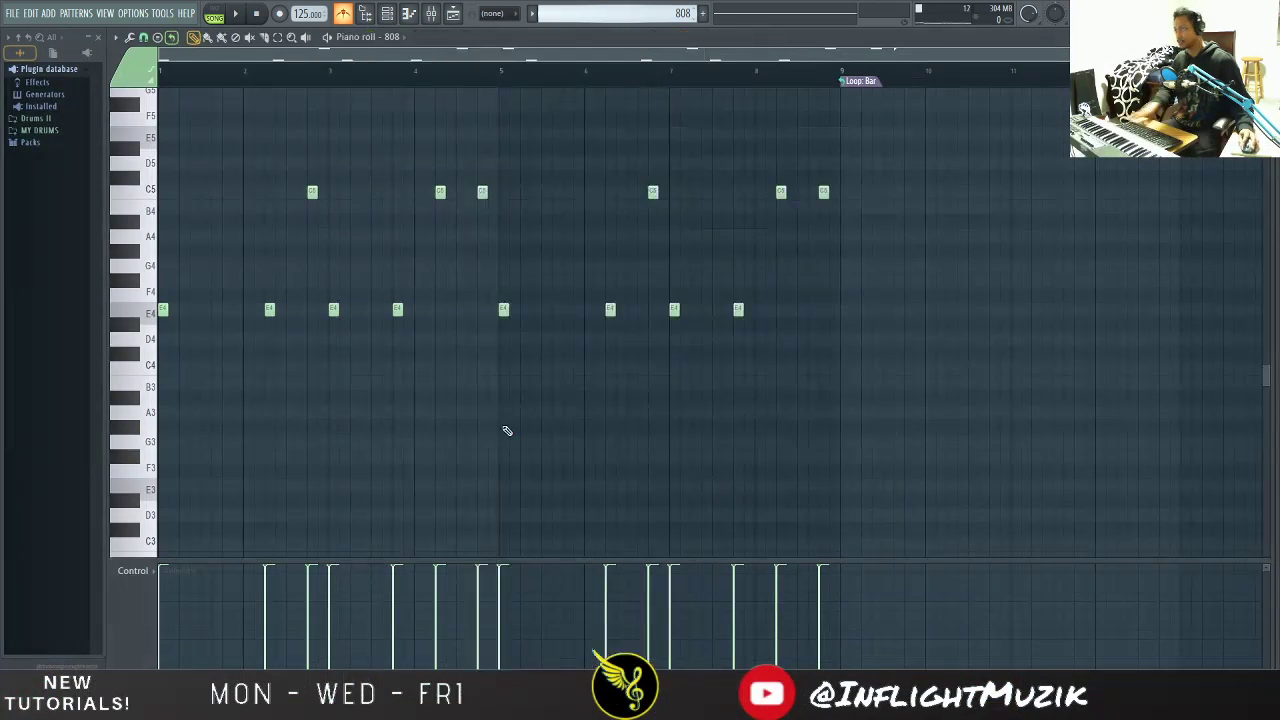
Step: Transpose all 808 notes up one octave to E5 and C6 and play the pattern
{"action": "key", "text": "ctrl+a"}
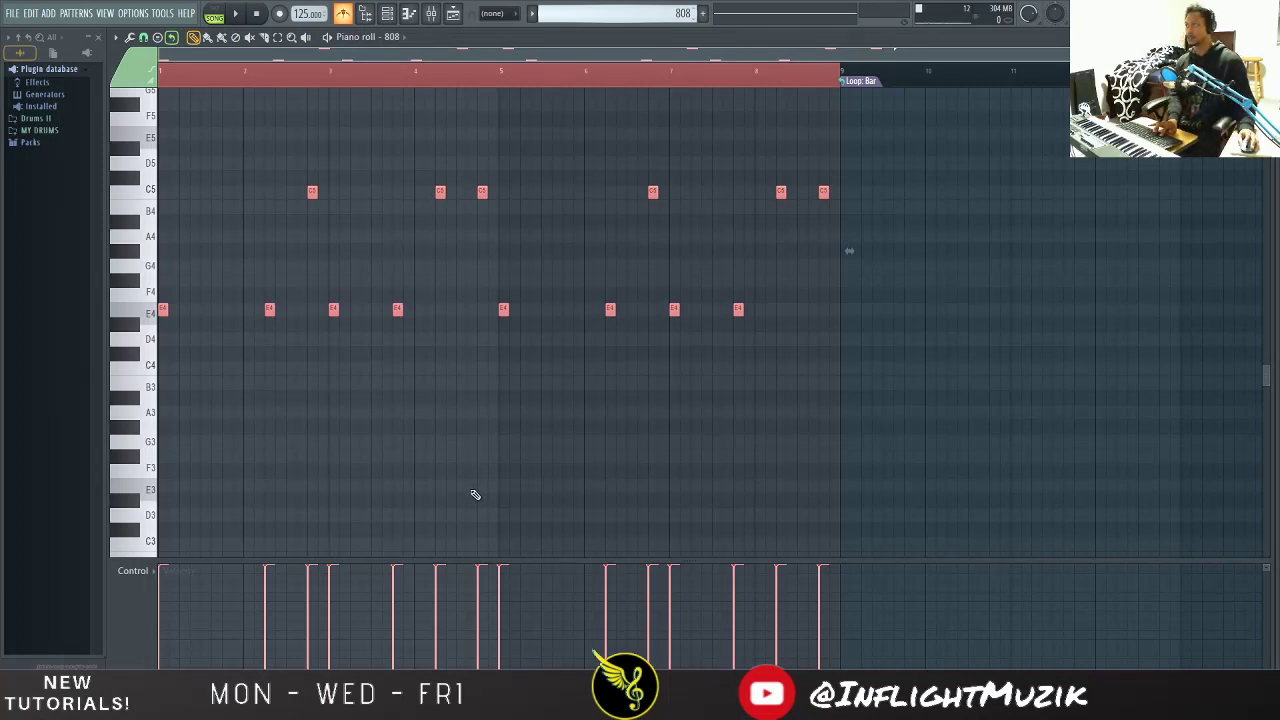
{"action": "key", "text": "ctrl+Up"}
{"action": "key", "text": "space"}
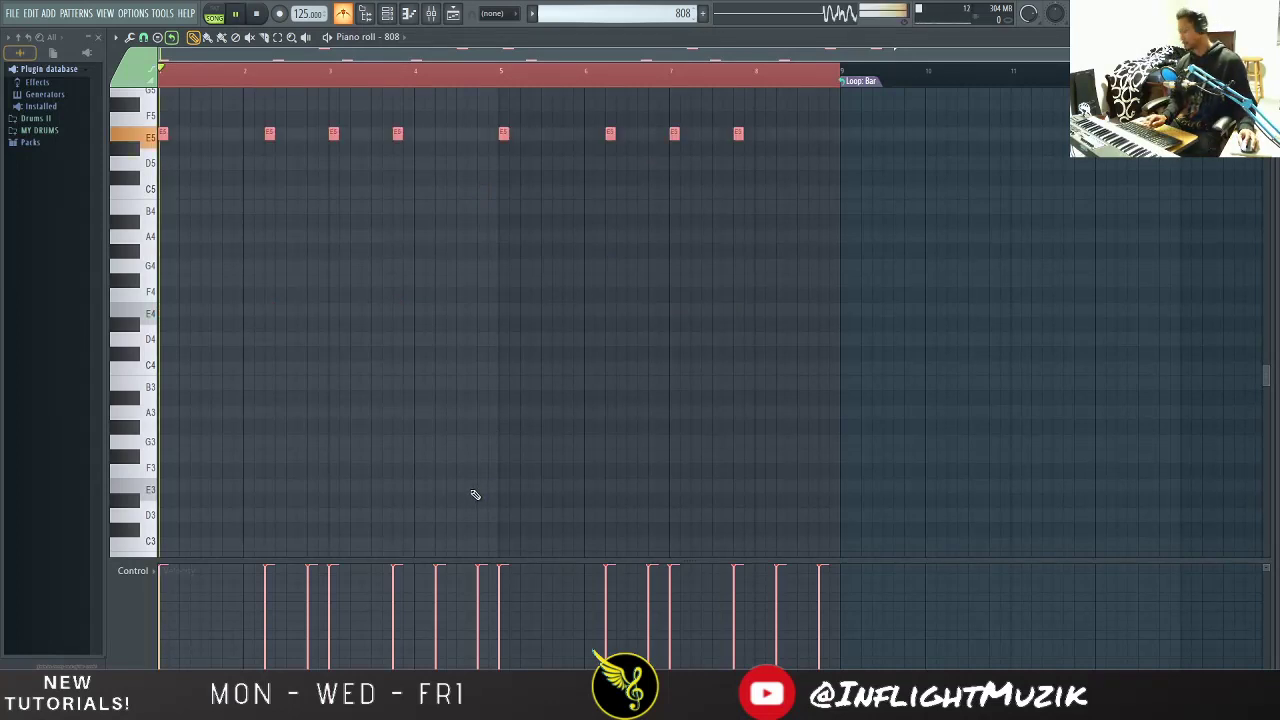
{"action": "scroll", "coordinate": [503, 463], "scroll_direction": "up", "scroll_amount": 3}
{"action": "scroll", "coordinate": [503, 463], "scroll_direction": "up", "scroll_amount": 3}
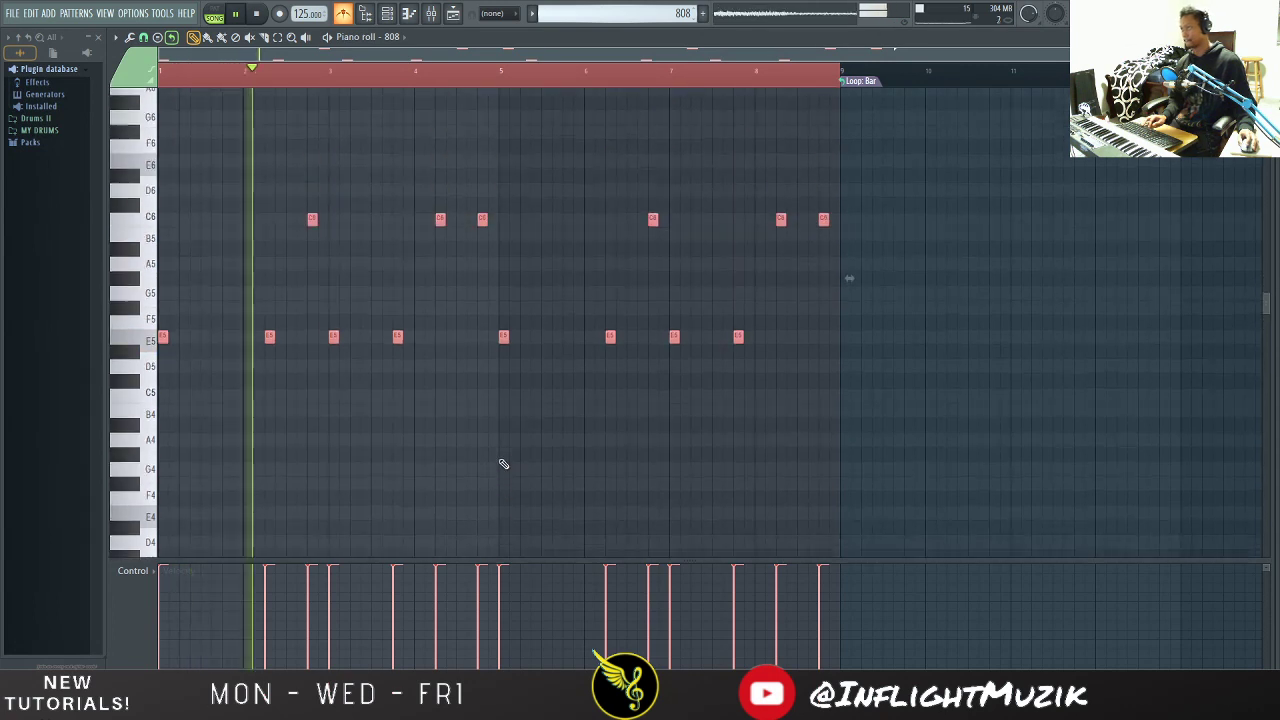
{"action": "key", "text": "space"}
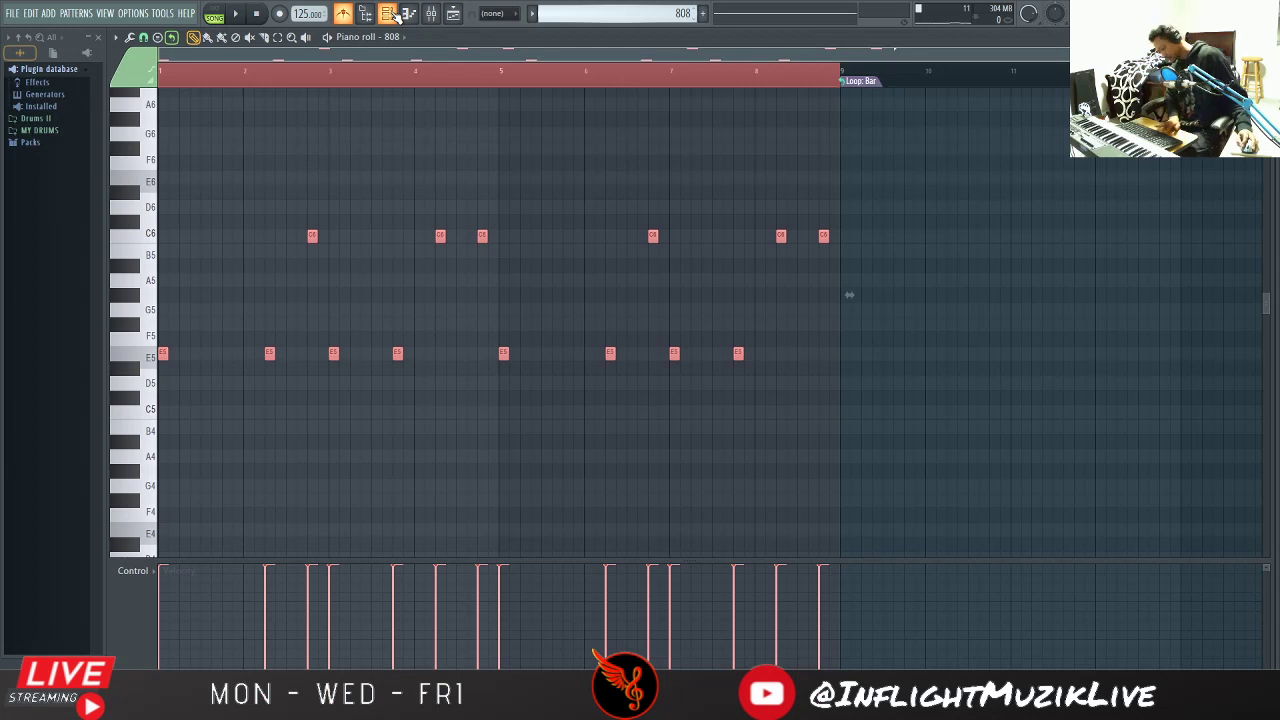
Step: Transpose the selected 808 notes up another octave, with the lower notes on E6, and check the sound
{"action": "key", "text": "ctrl+Up"}
{"action": "key", "text": "space"}
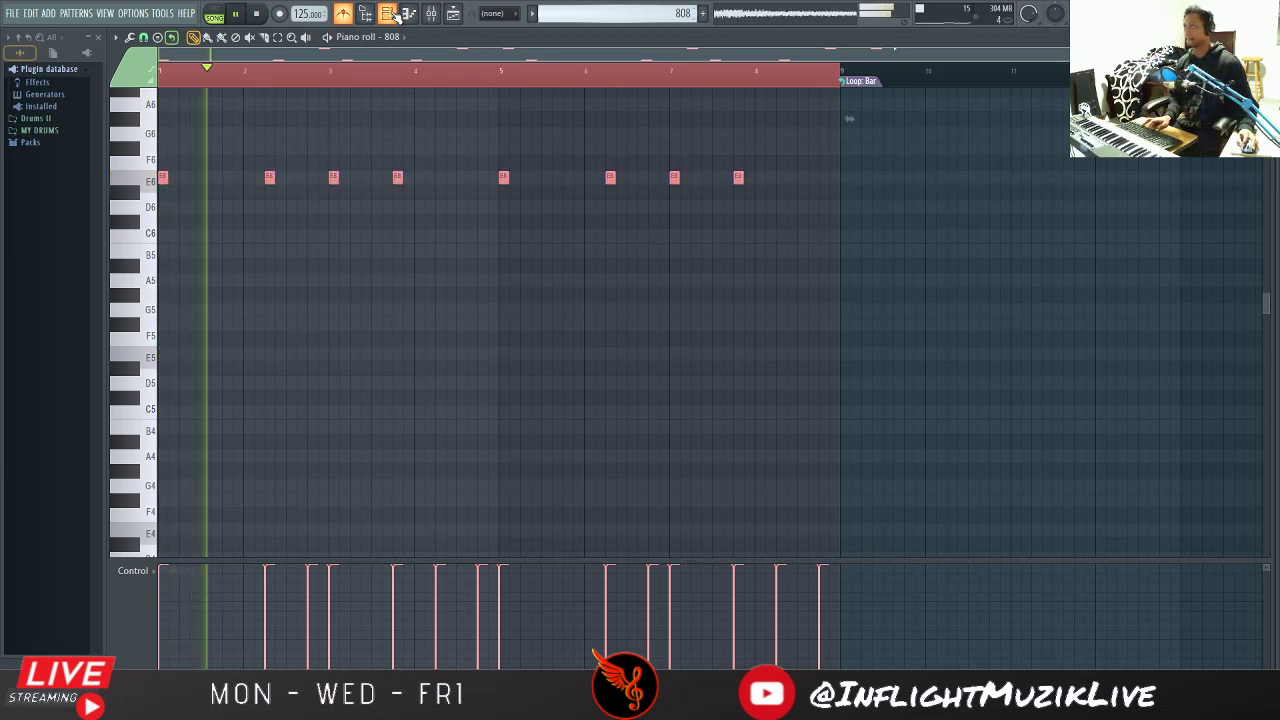
{"action": "key", "text": "space"}
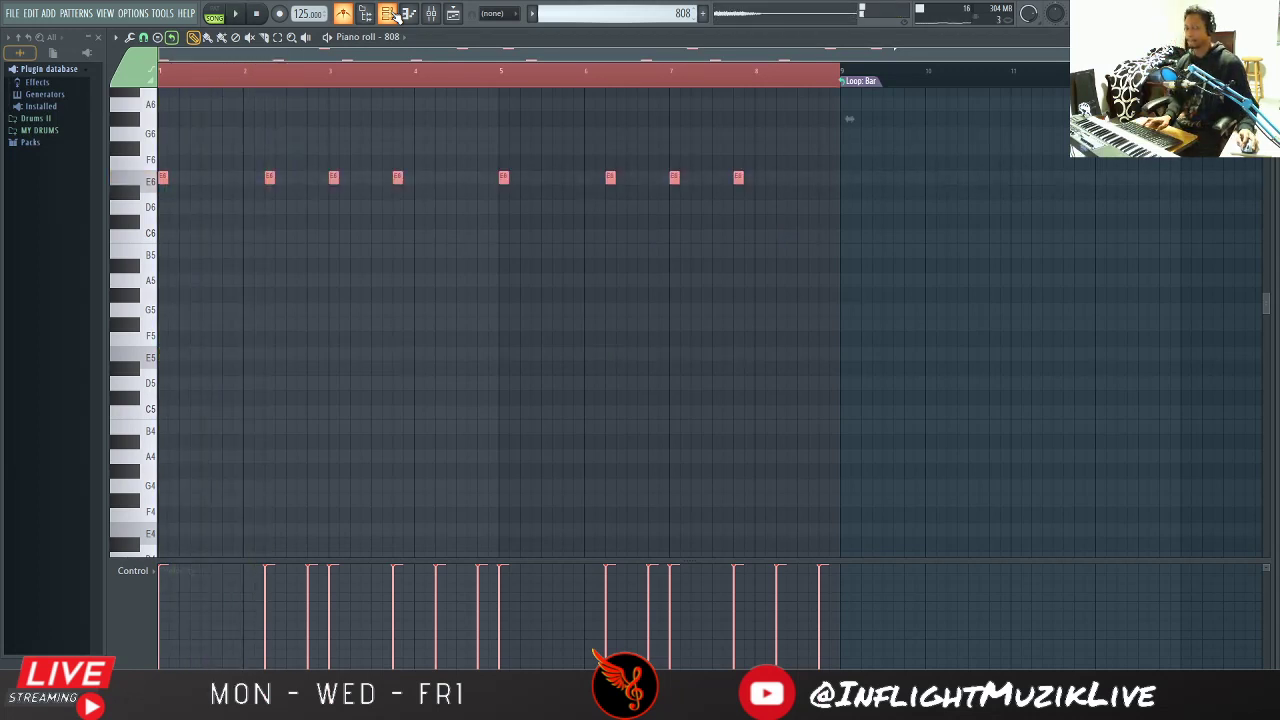
Step: Set the 808 sampler's root note to B3 and audition it with the 808 channel selected
{"action": "left_click", "coordinate": [389, 13]}
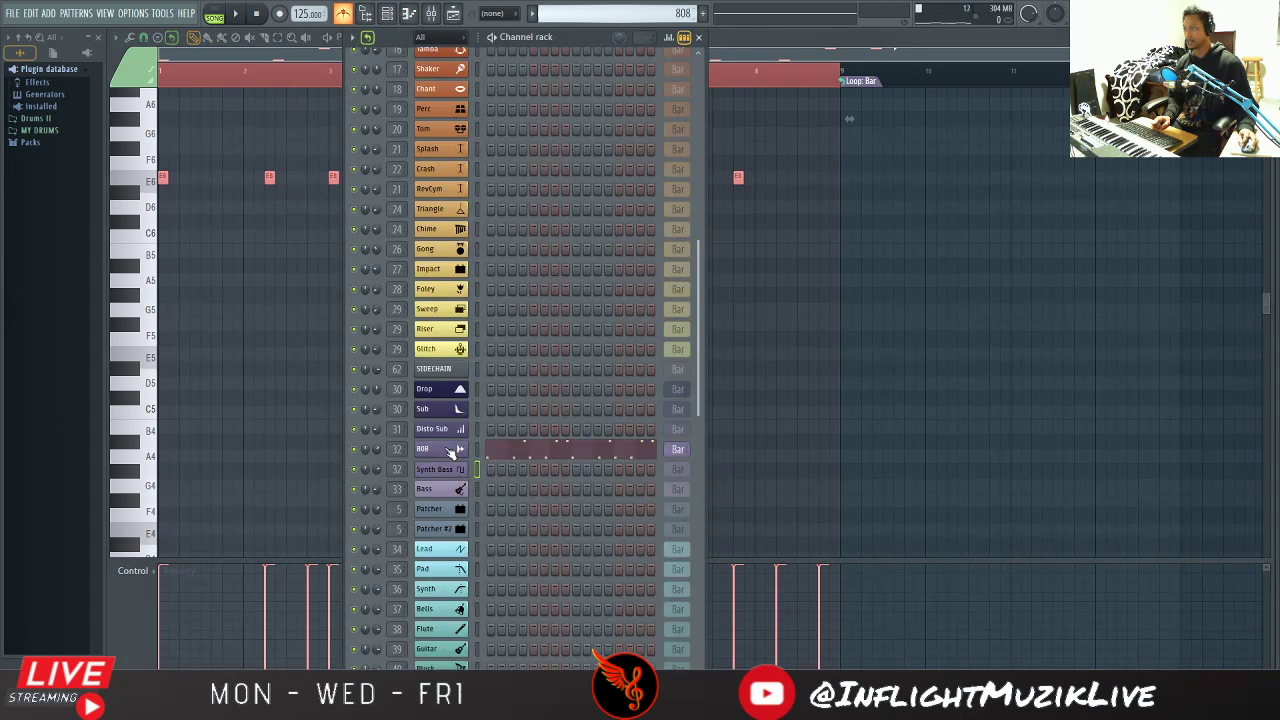
{"action": "left_click", "coordinate": [449, 450]}
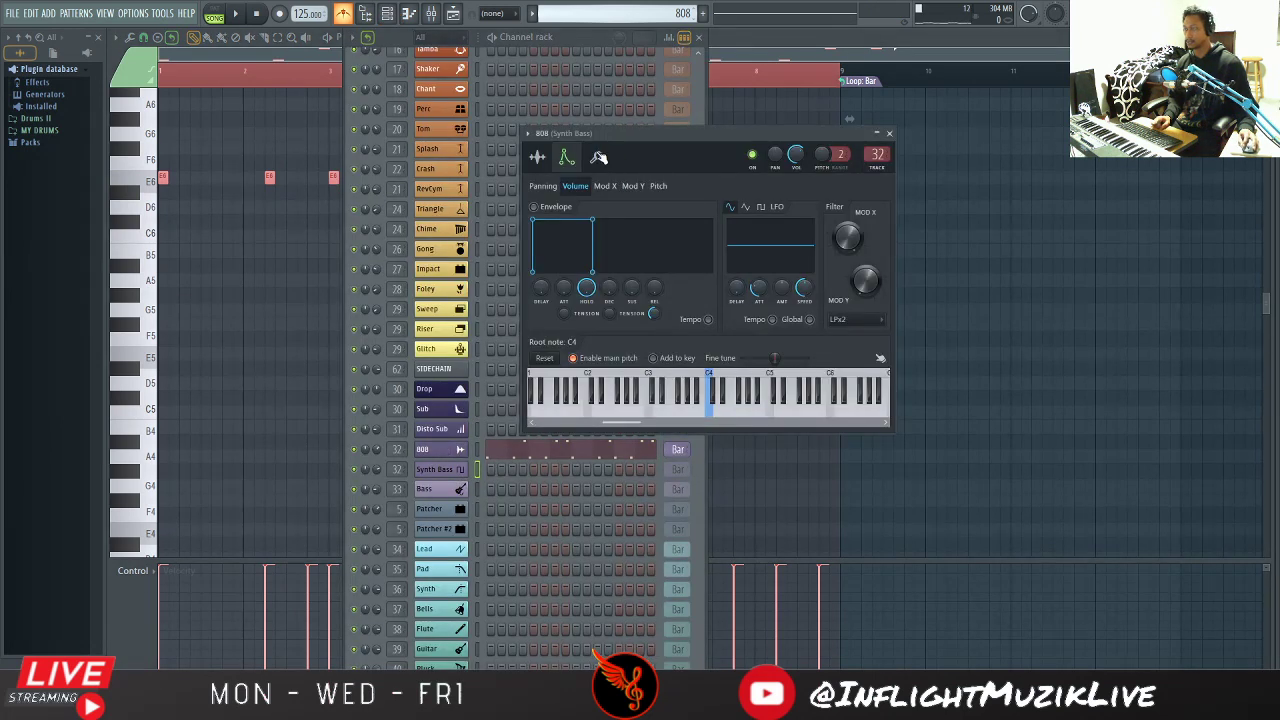
{"action": "left_click", "coordinate": [703, 377]}
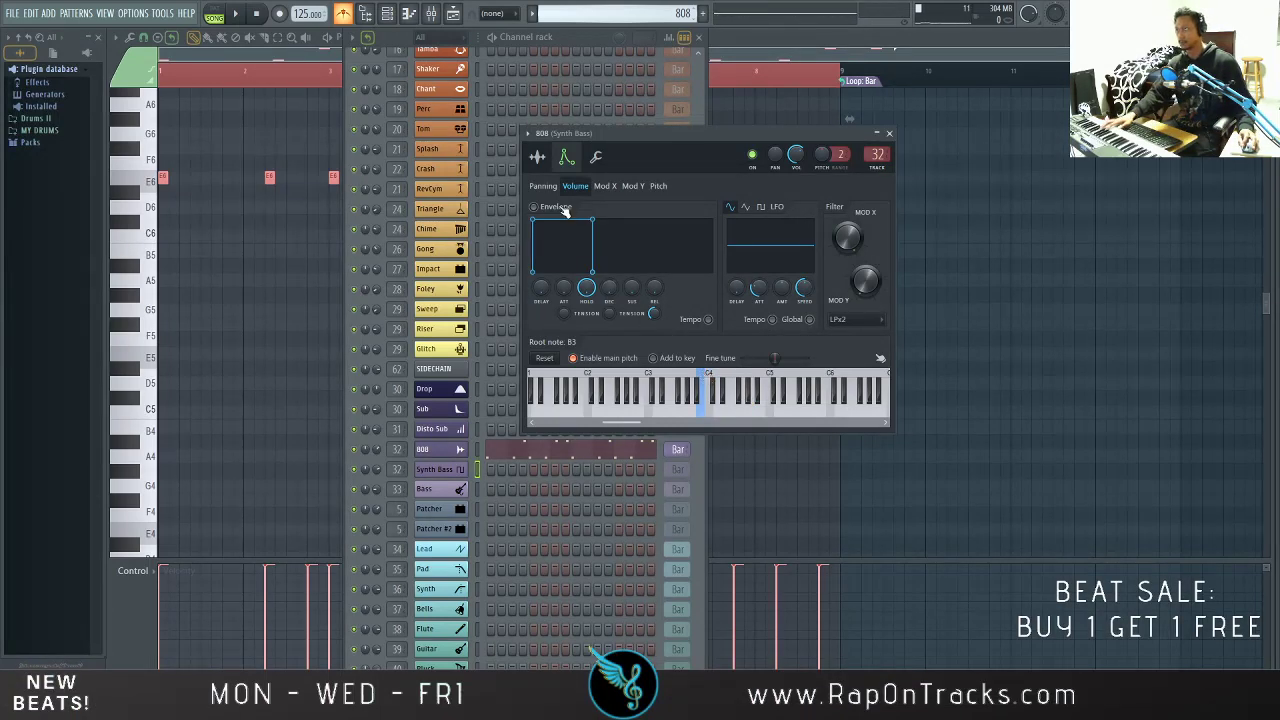
{"action": "left_click", "coordinate": [476, 452]}
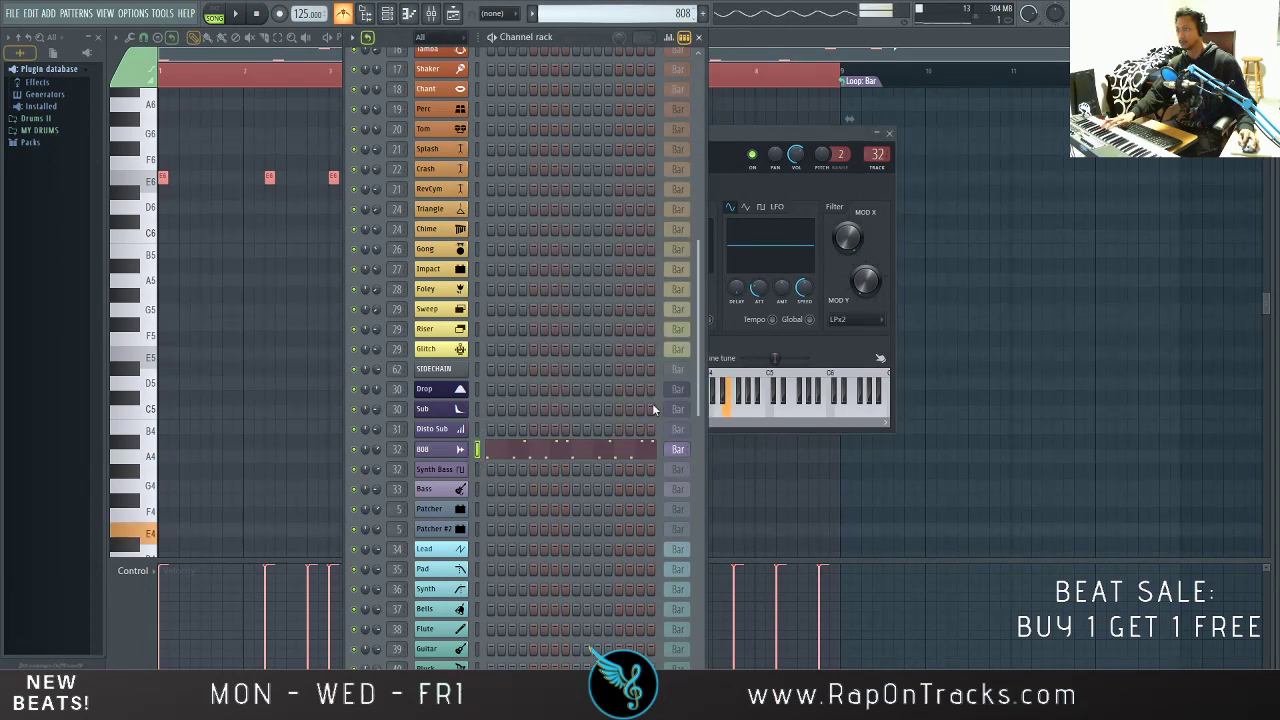
{"action": "left_click", "coordinate": [741, 176]}
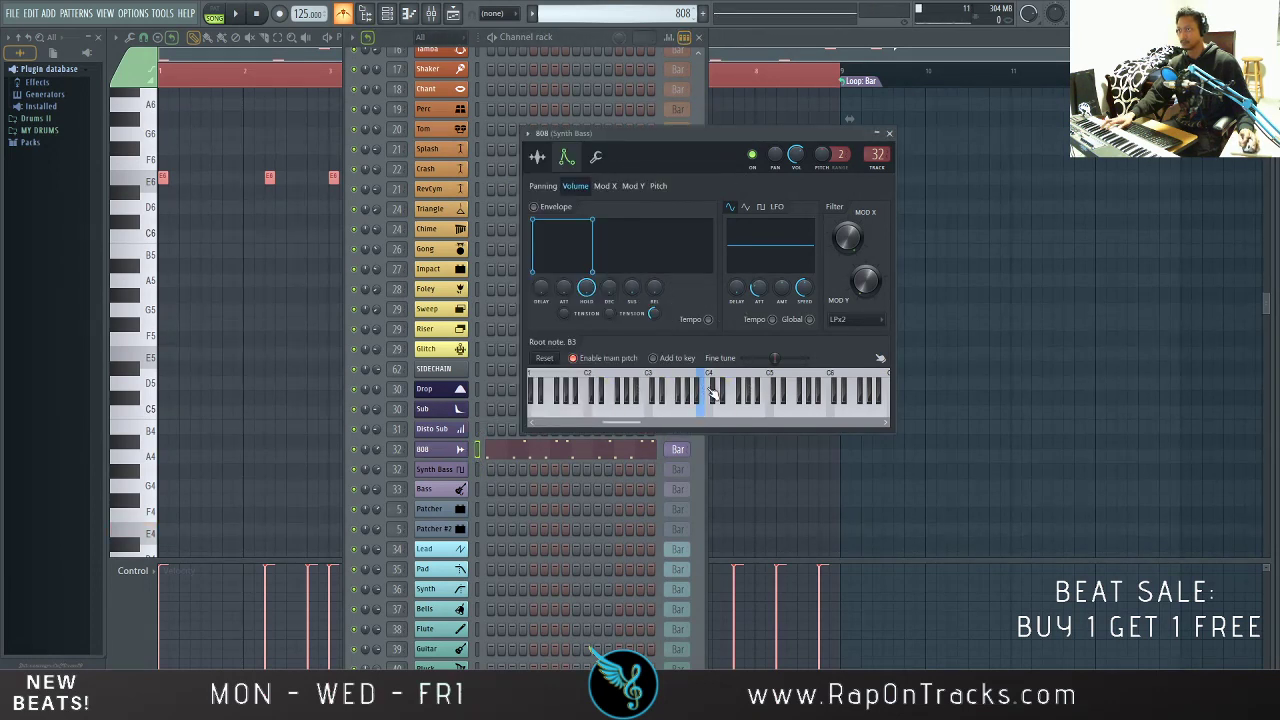
Step: Return the 808 sampler's root note to C4 and play the pattern
{"action": "left_click", "coordinate": [721, 393]}
{"action": "left_click", "coordinate": [721, 393]}
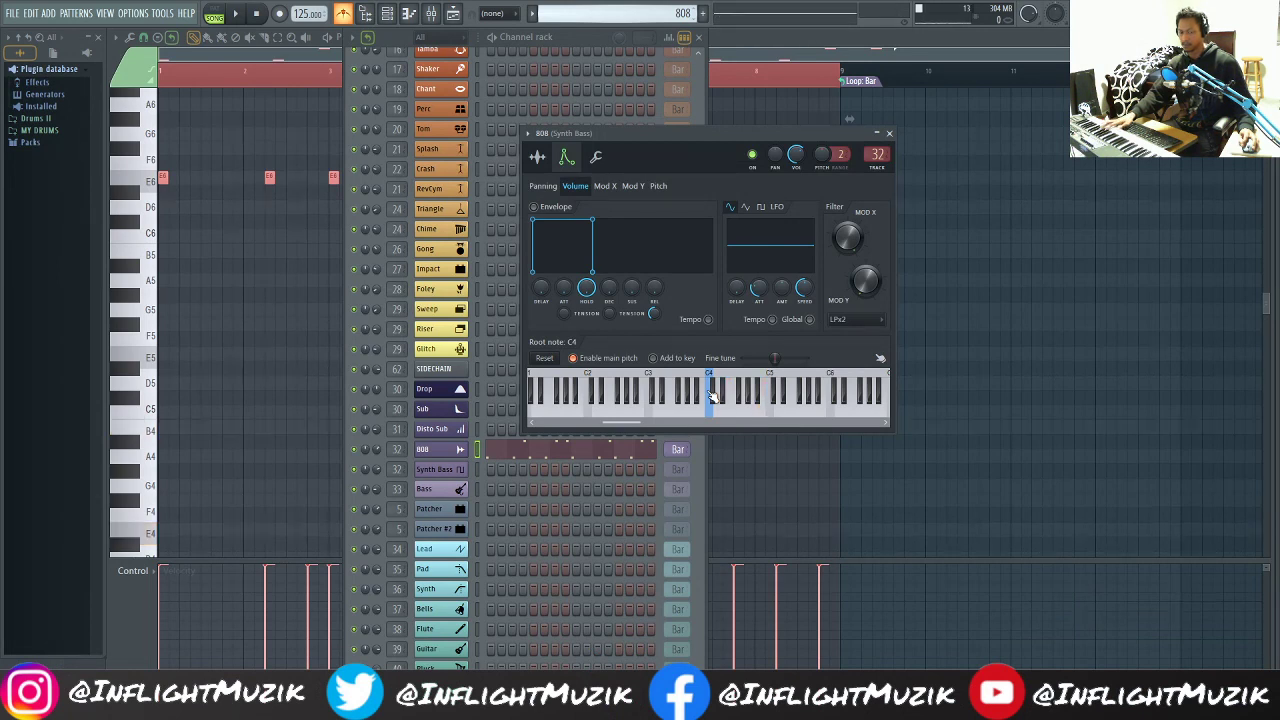
{"action": "left_click", "coordinate": [716, 403]}
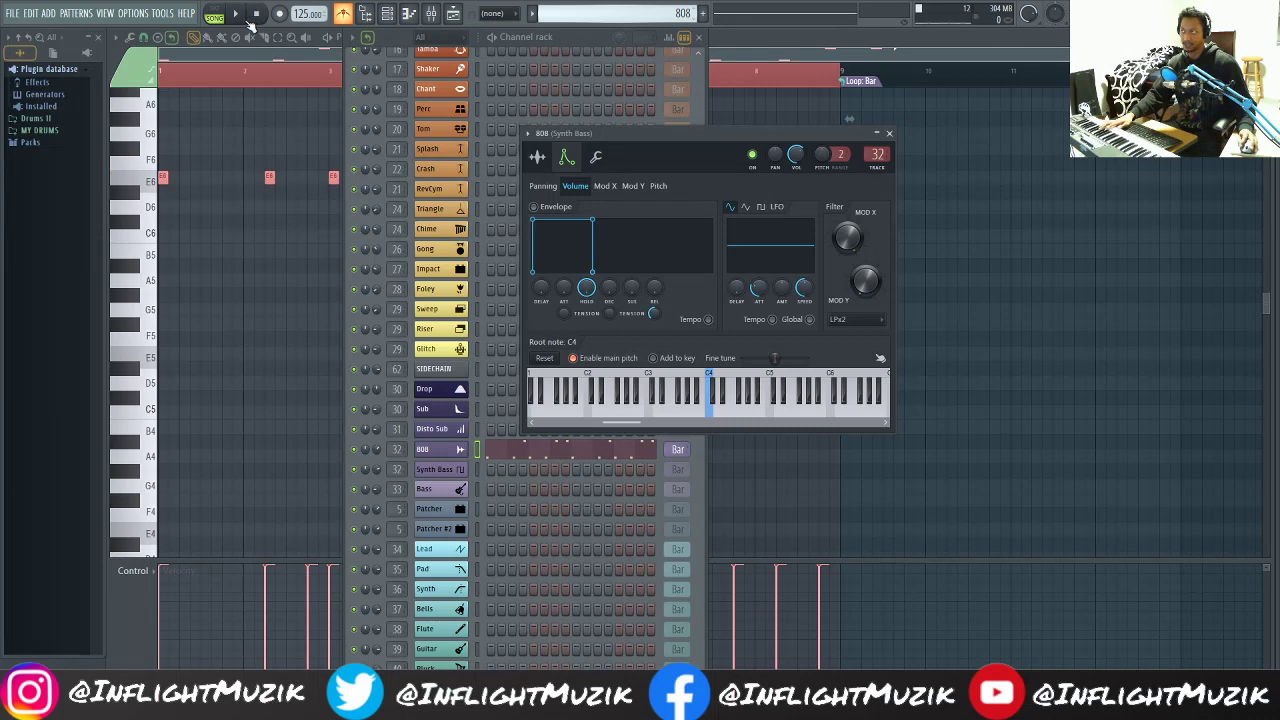
{"action": "left_click", "coordinate": [238, 14]}
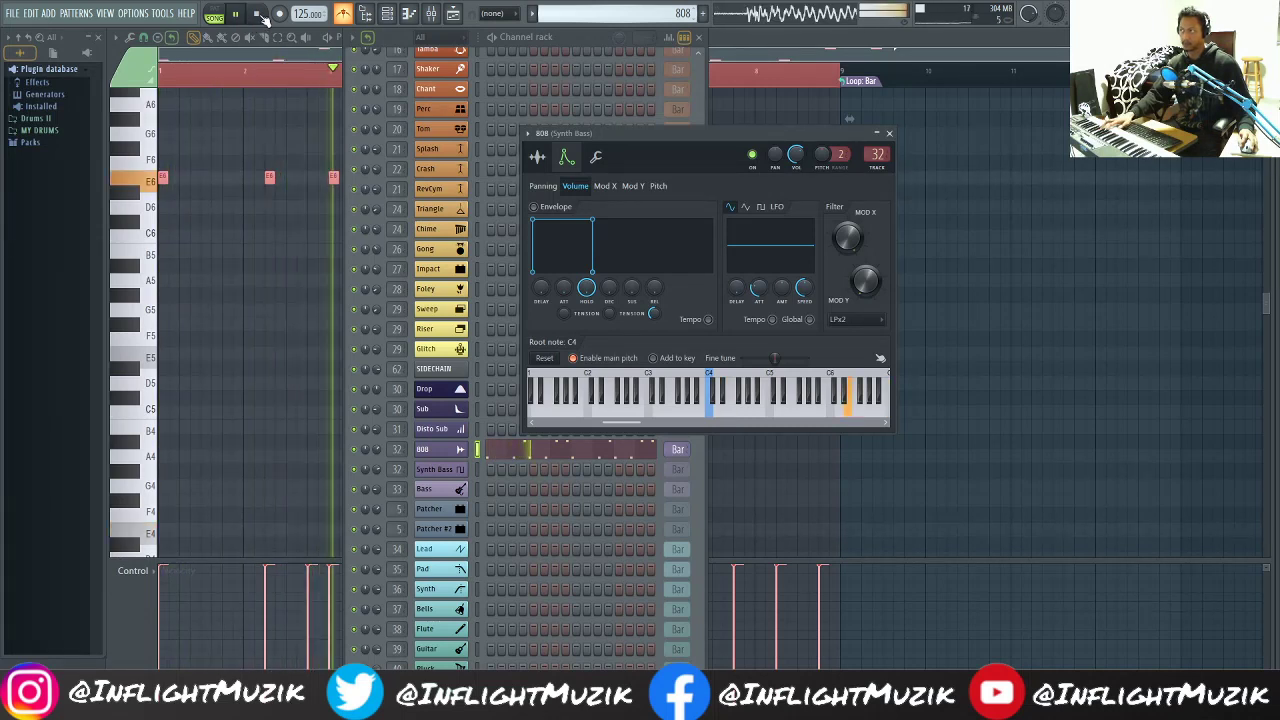
Step: Stop playback, mute the 808 channel and play the song briefly without it
{"action": "left_click", "coordinate": [259, 14]}
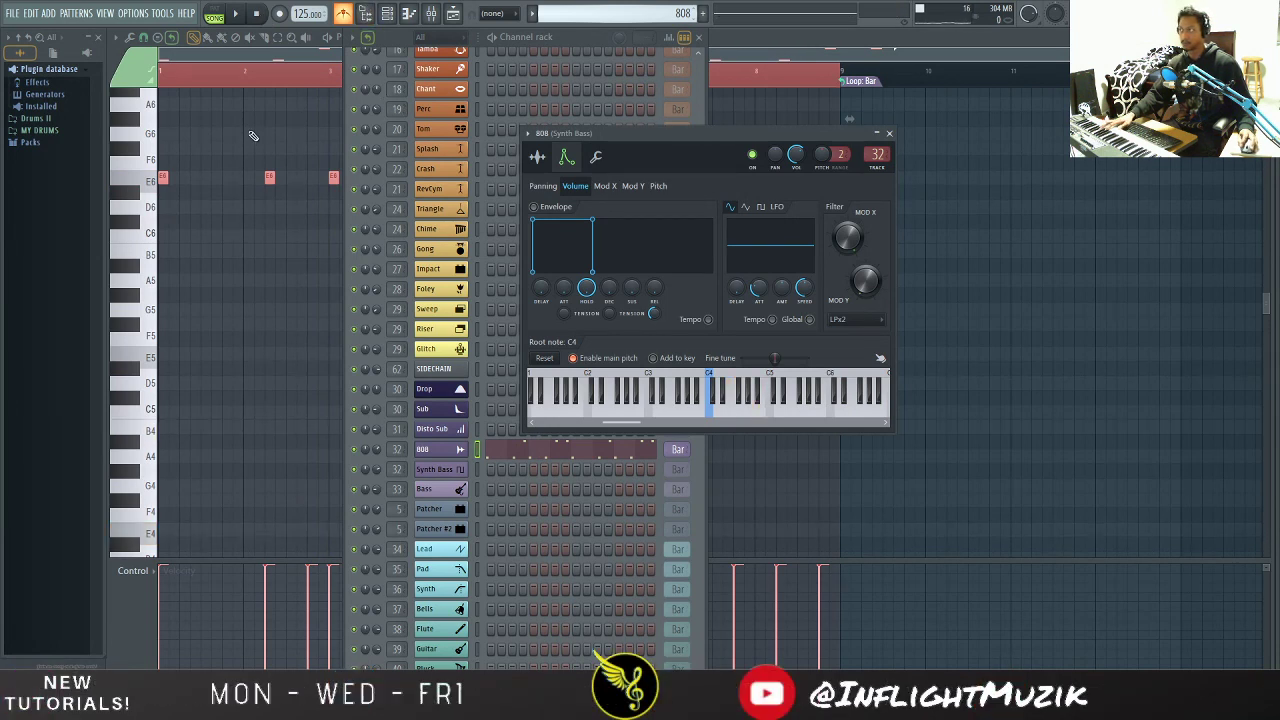
{"action": "left_click", "coordinate": [354, 452]}
{"action": "key", "text": "space"}
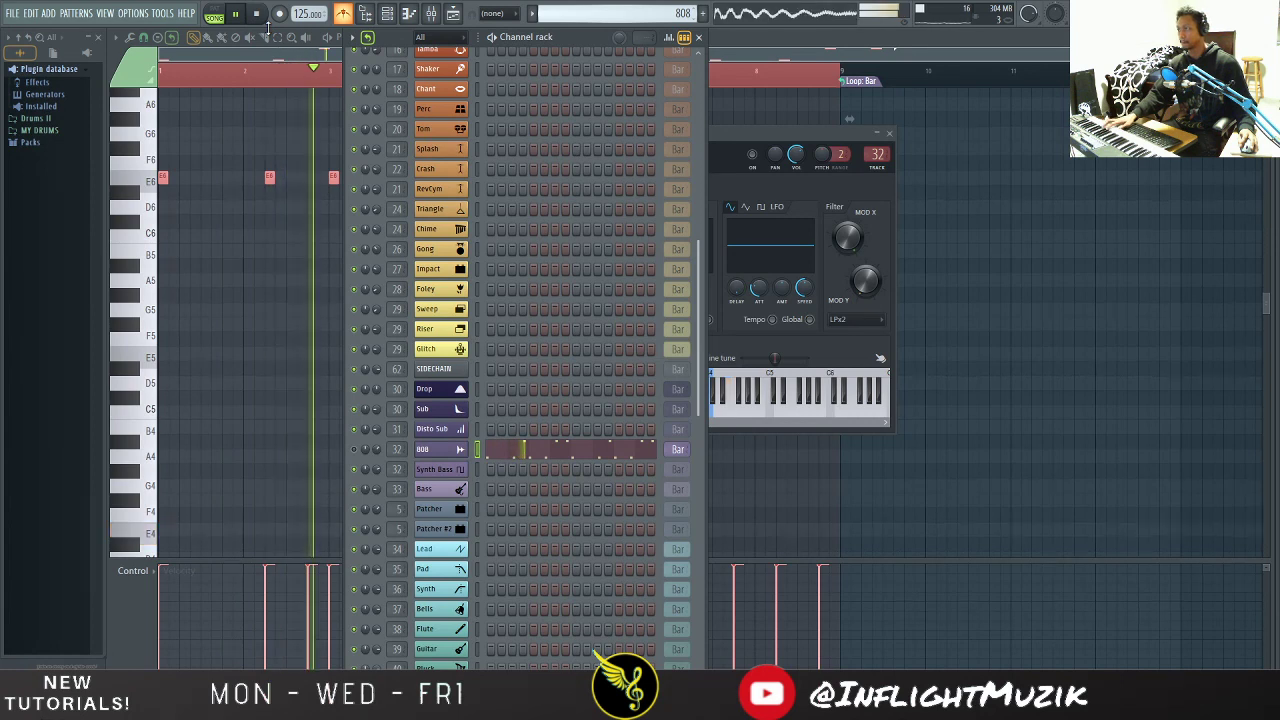
{"action": "left_click", "coordinate": [257, 15]}
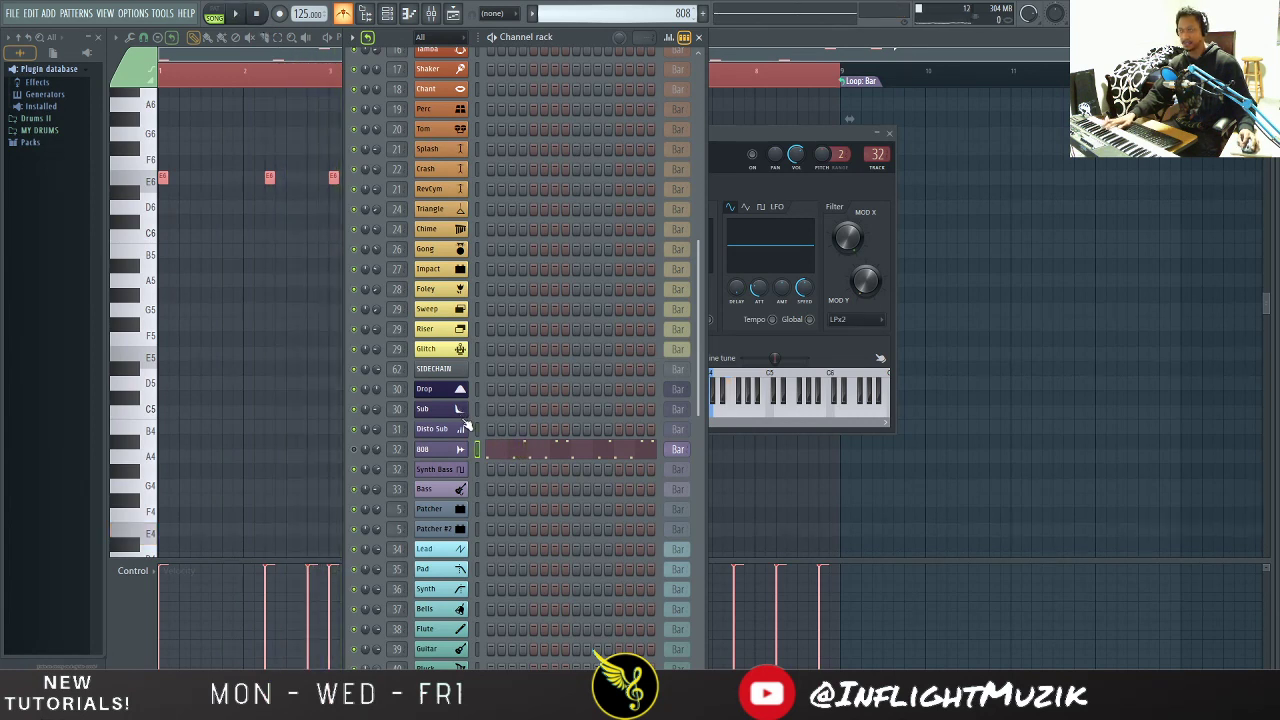
Step: Replace the HalfTime effect on the Instrument Bus mixer track with Fruity Parametric EQ 2
{"action": "scroll", "coordinate": [502, 417], "scroll_direction": "down", "scroll_amount": 5}
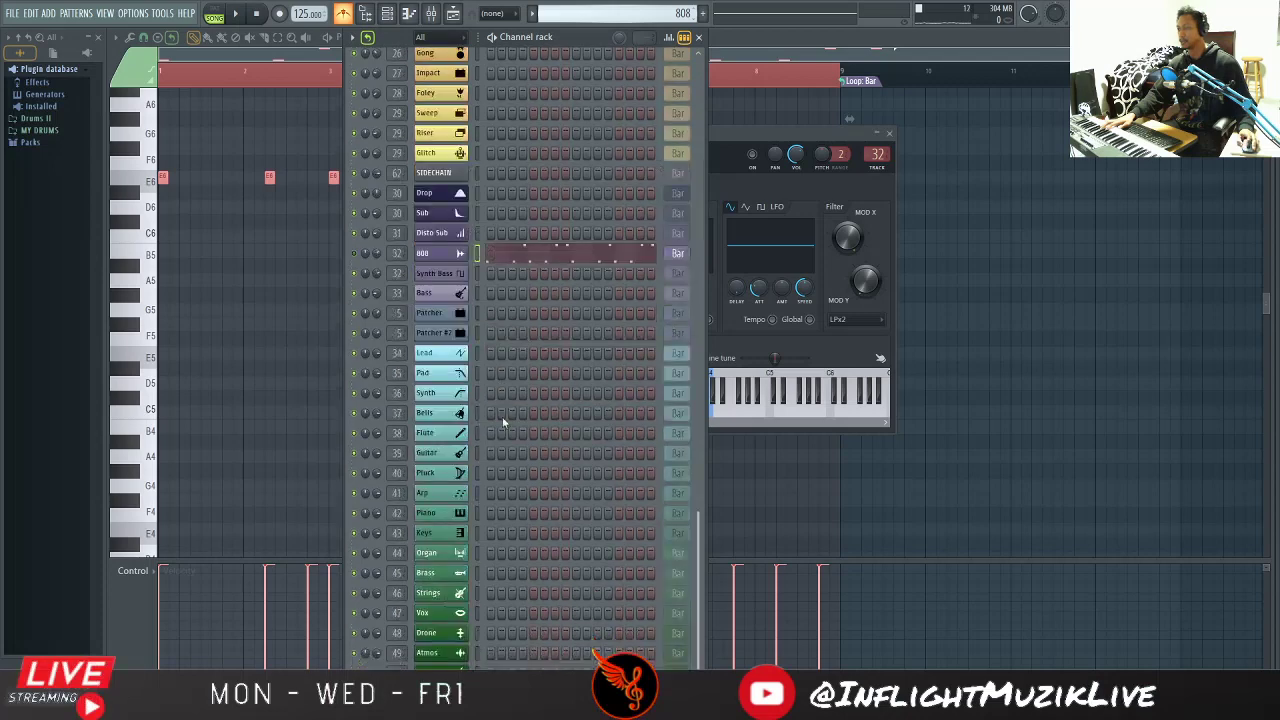
{"action": "left_click", "coordinate": [431, 12]}
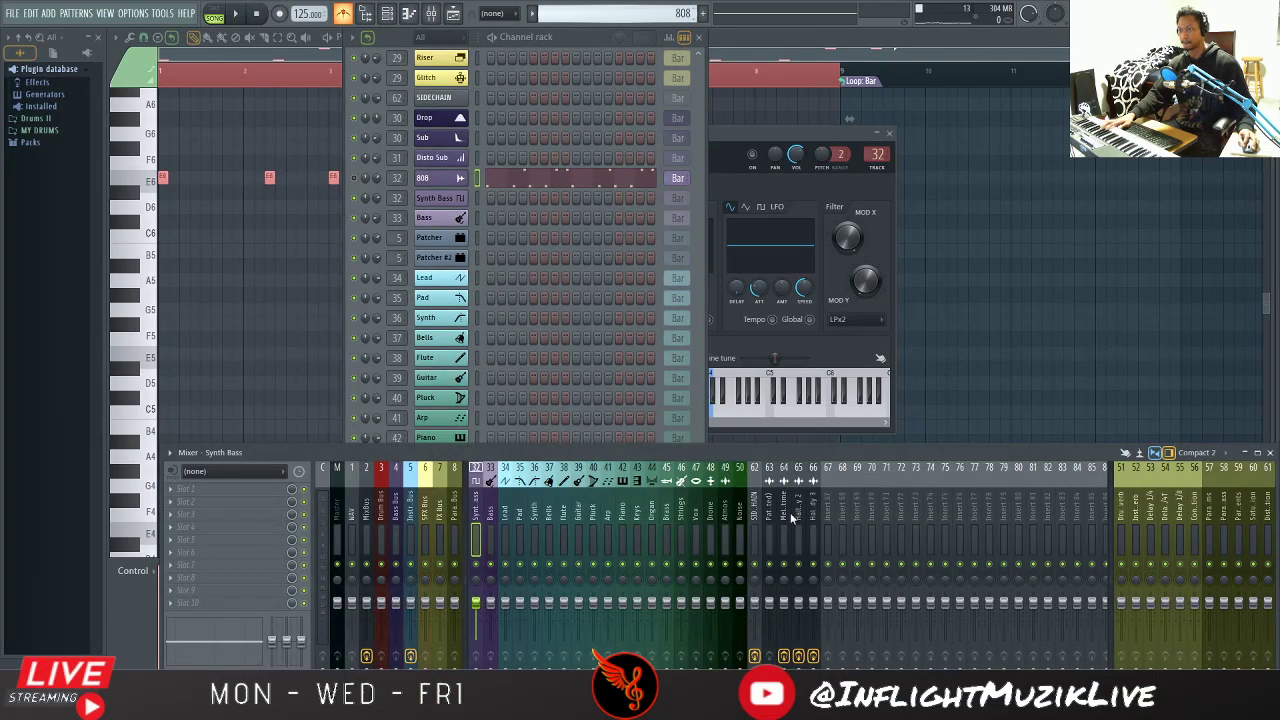
{"action": "left_click", "coordinate": [411, 515]}
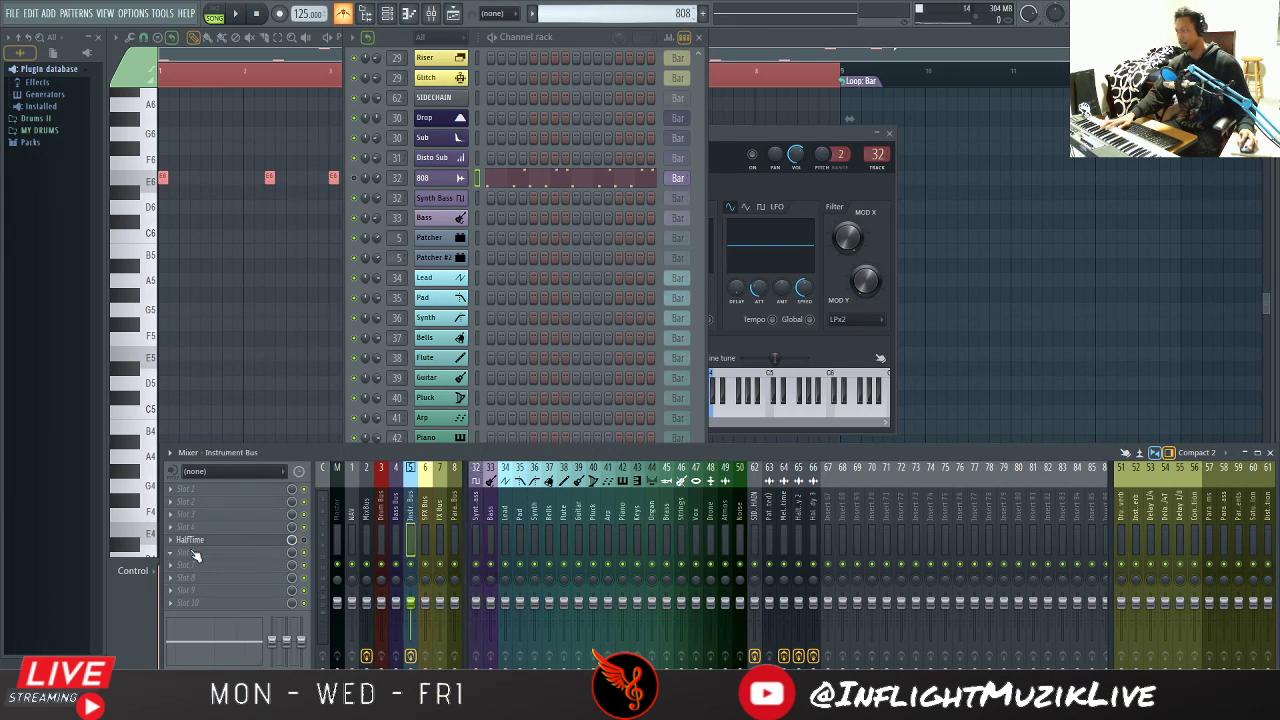
{"action": "left_click", "coordinate": [177, 543]}
{"action": "mouse_move", "coordinate": [290, 420]}
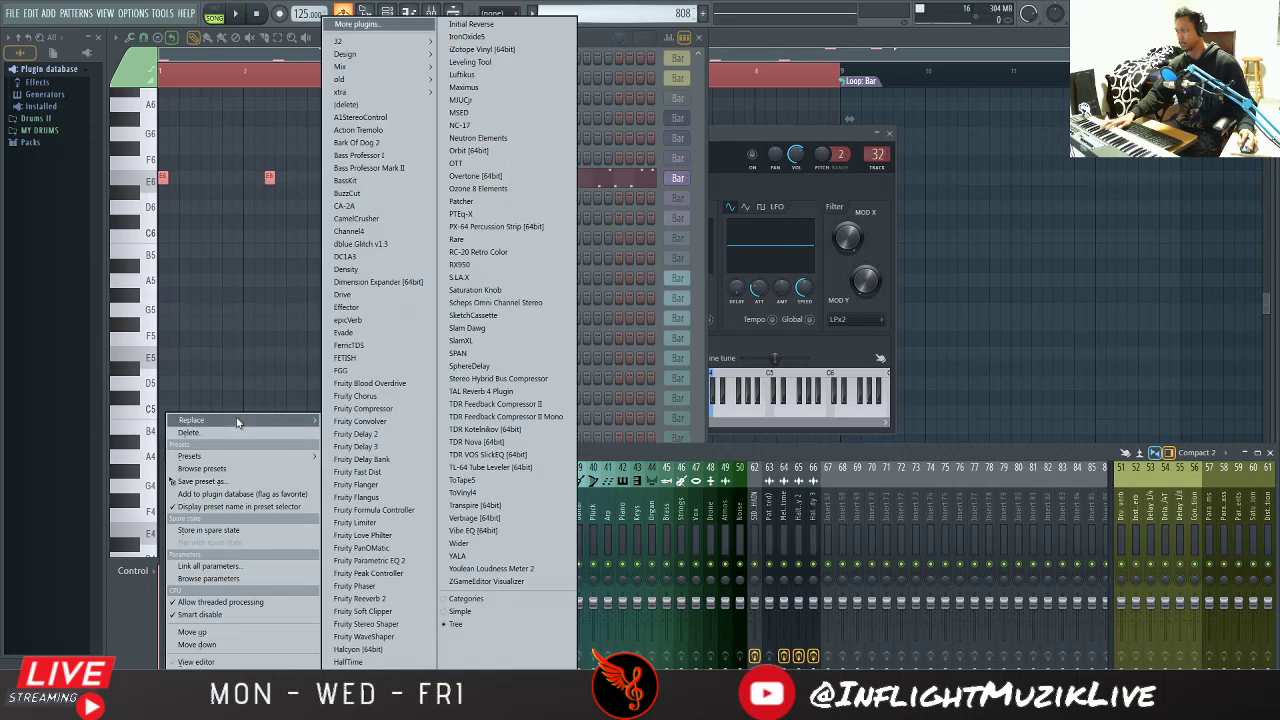
{"action": "left_click", "coordinate": [383, 560]}
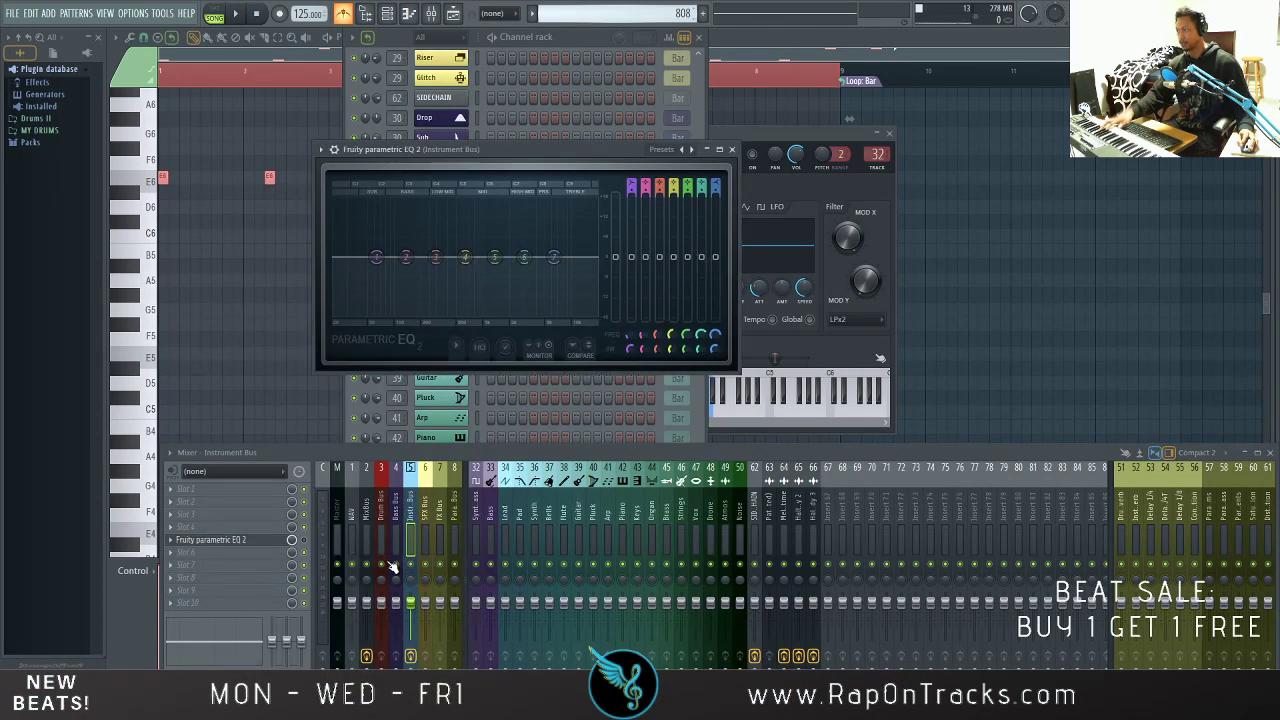
Step: Check the instrument mixer tracks and load the preset named 0 in the Instrument Bus's Parametric EQ 2
{"action": "left_click", "coordinate": [621, 521]}
{"action": "left_click", "coordinate": [550, 522]}
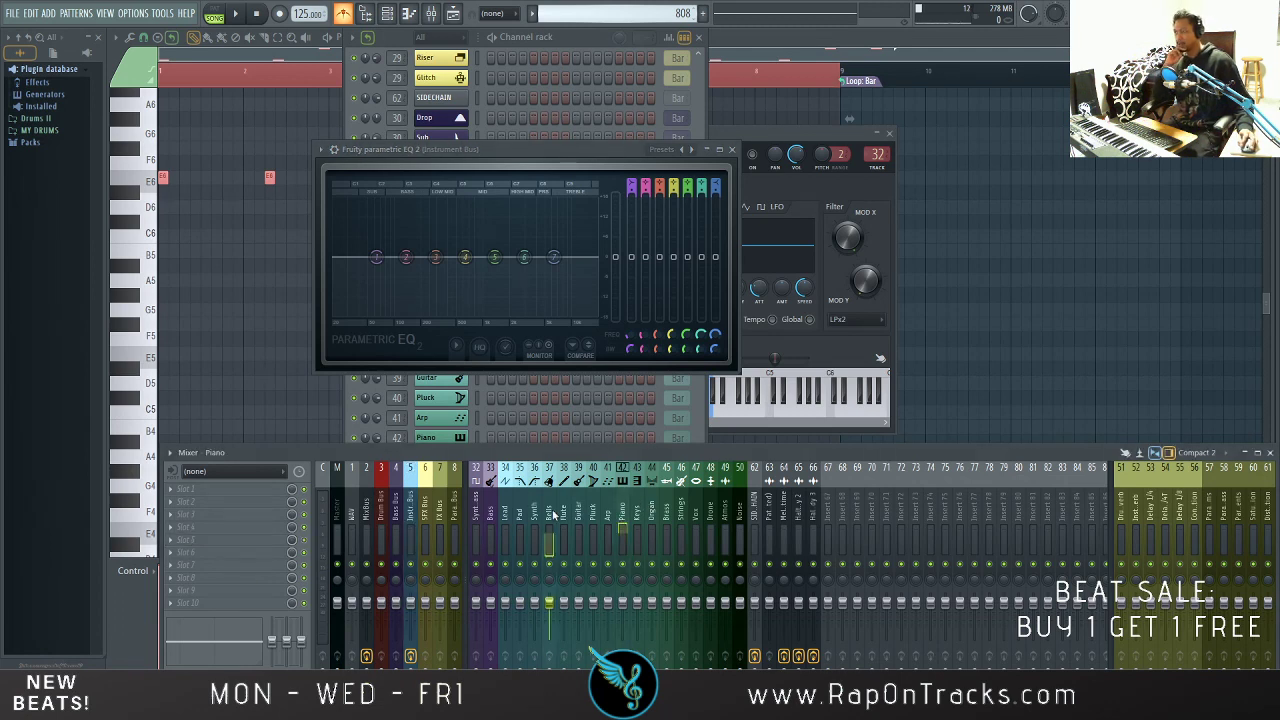
{"action": "left_click", "coordinate": [505, 516]}
{"action": "left_click", "coordinate": [576, 519]}
{"action": "left_click", "coordinate": [409, 518]}
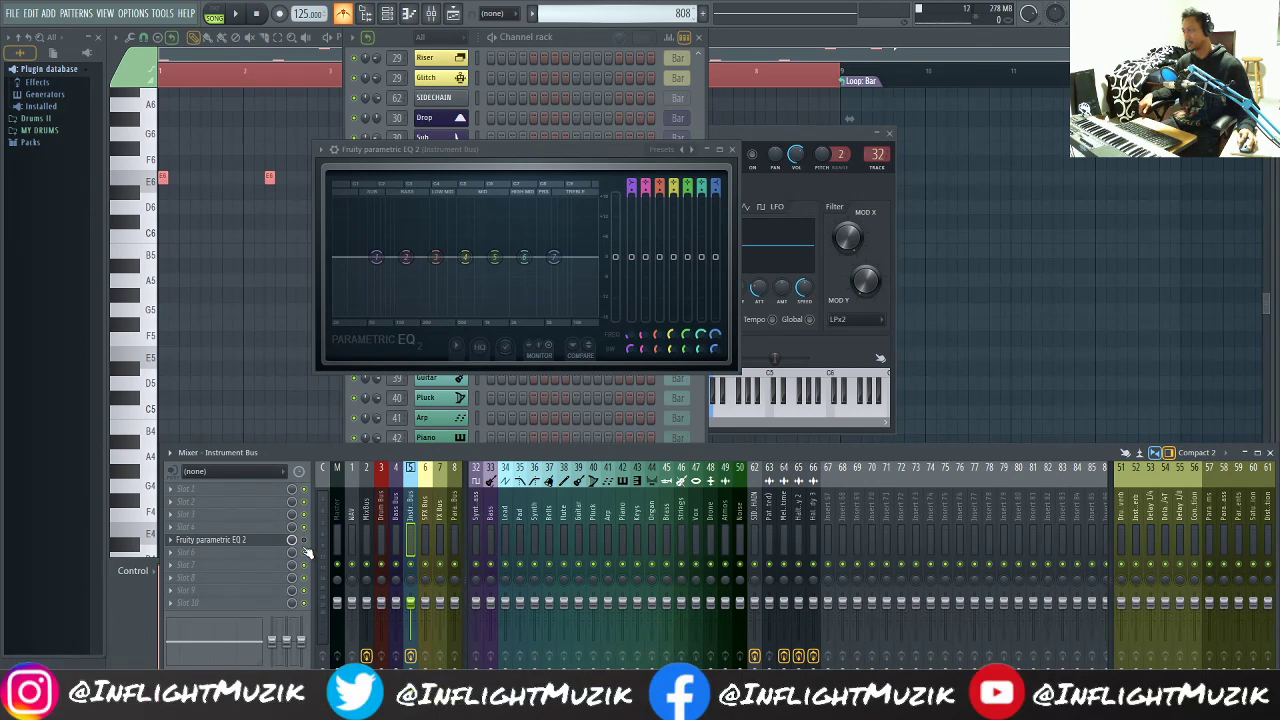
{"action": "left_click", "coordinate": [243, 539]}
{"action": "left_click", "coordinate": [241, 539]}
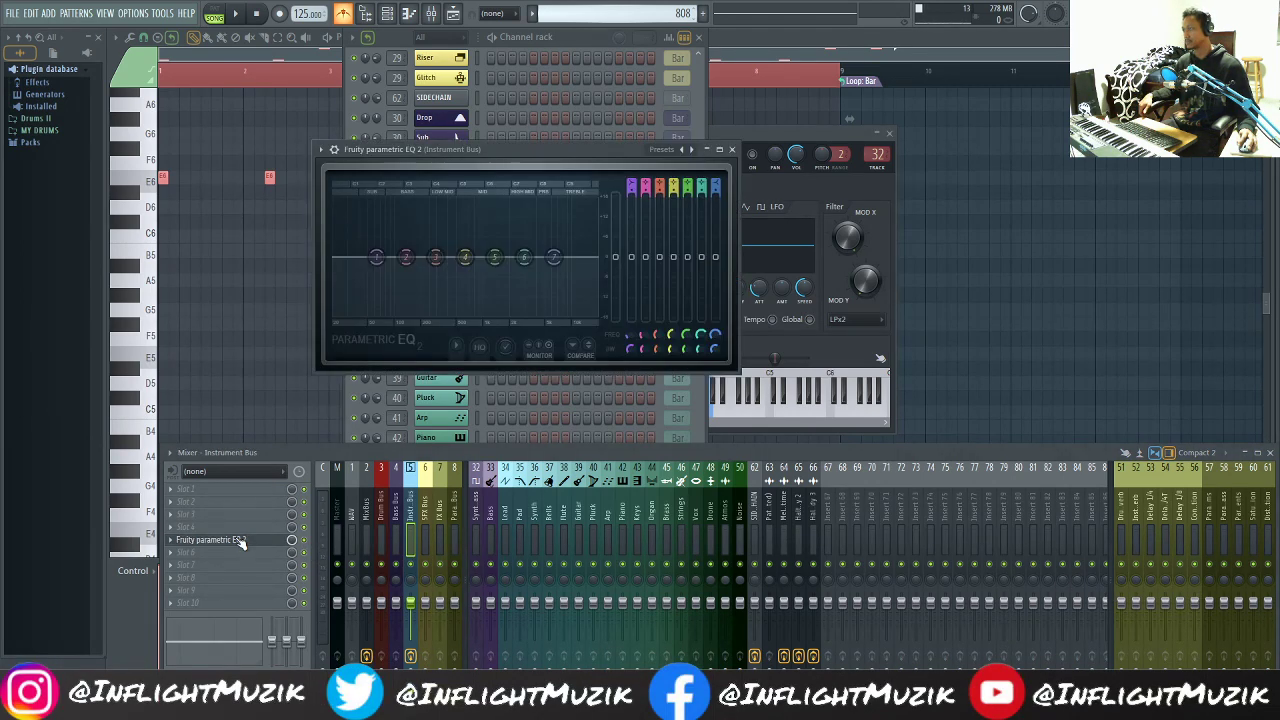
{"action": "left_click", "coordinate": [664, 152]}
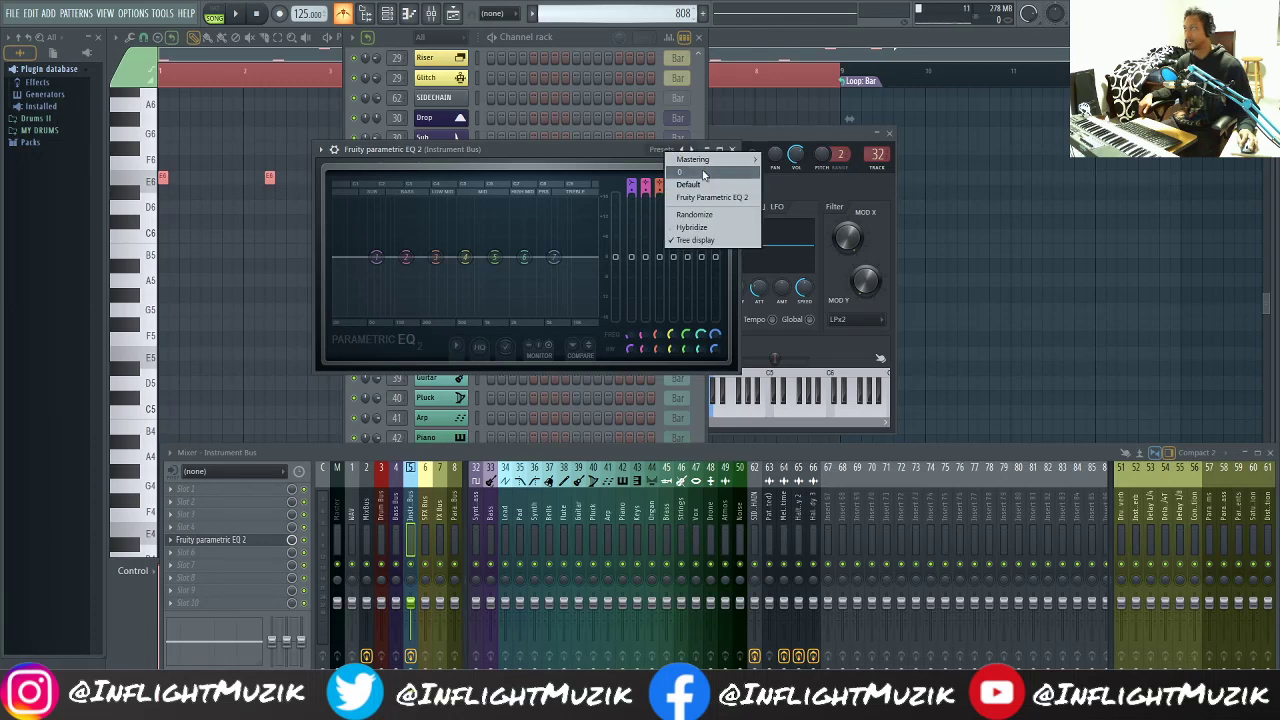
{"action": "left_click", "coordinate": [703, 175]}
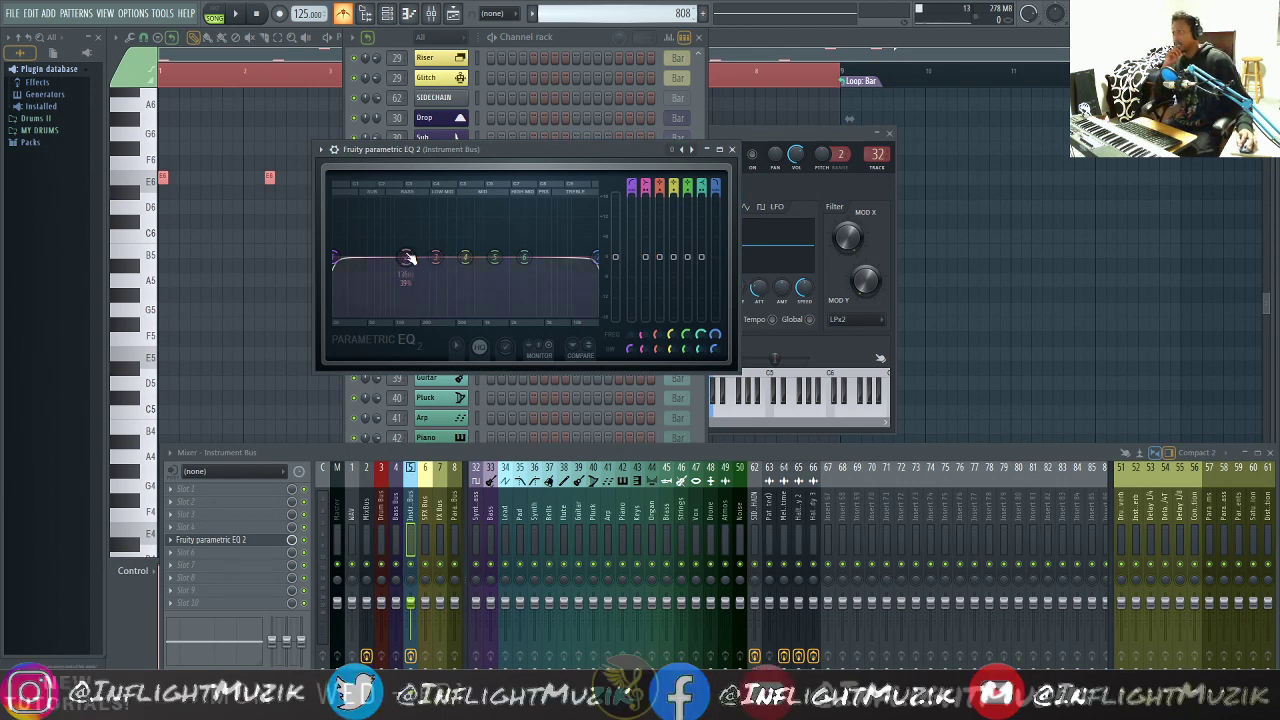
Step: Select mixer tracks 63 to 66, route them to the Instrument Bus and play the song to check the EQ's signal
{"action": "key", "text": "space"}
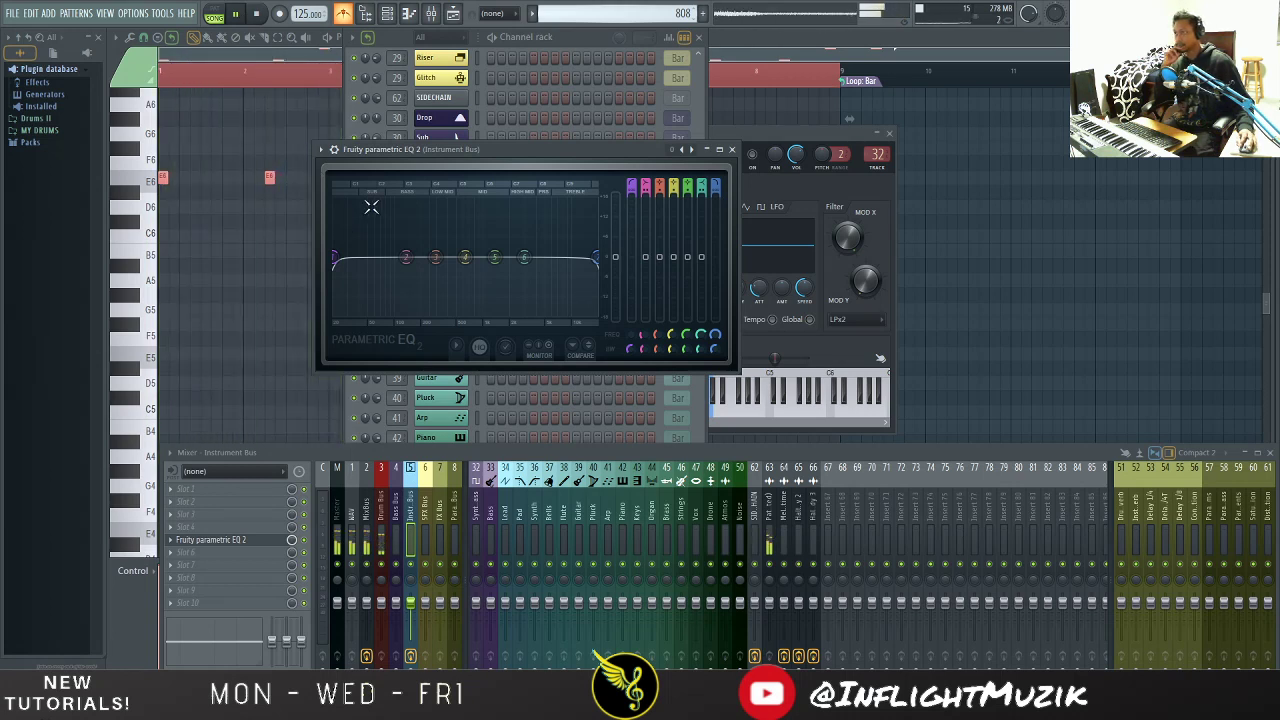
{"action": "key", "text": "space"}
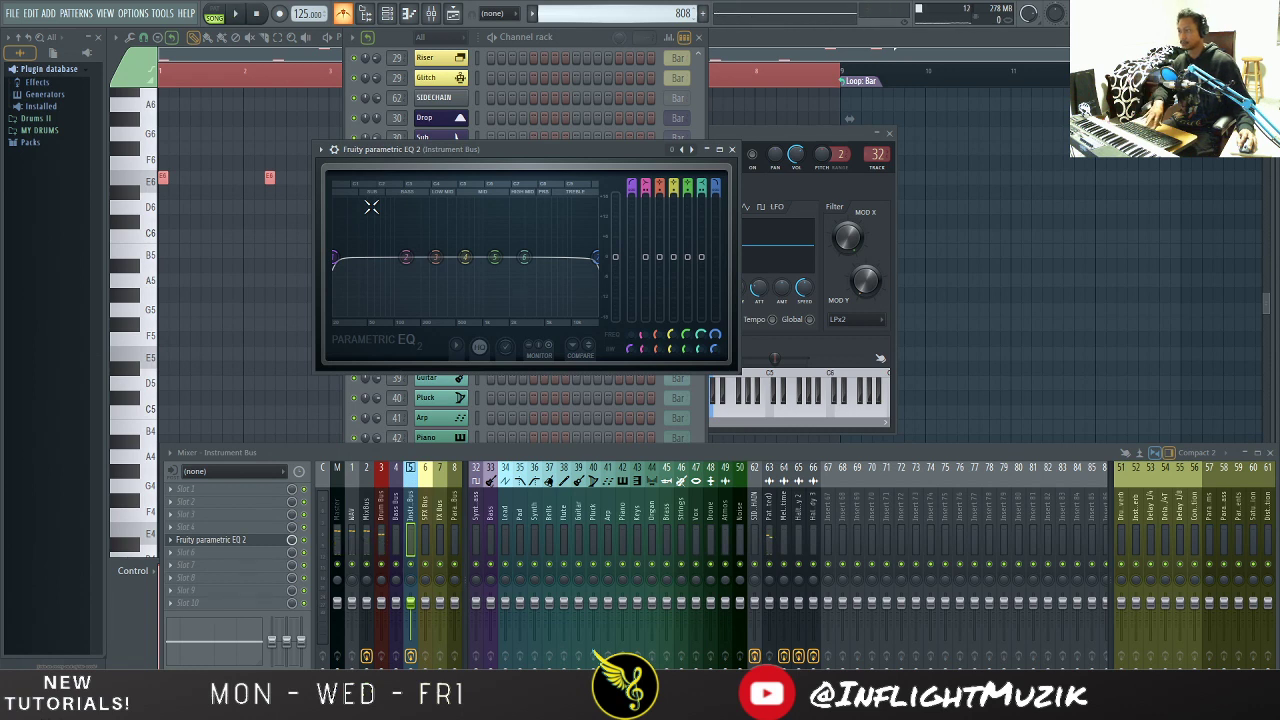
{"action": "left_click", "coordinate": [777, 518]}
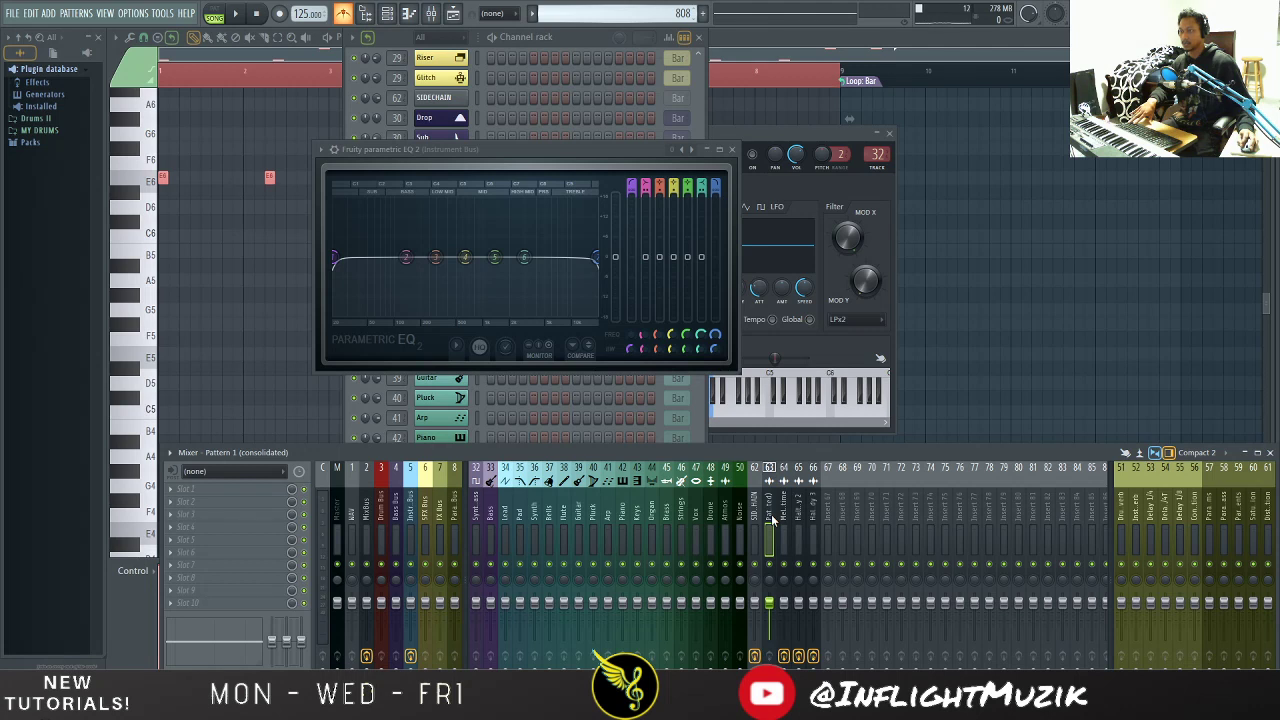
{"action": "left_click", "coordinate": [782, 520], "text": "ctrl+shift"}
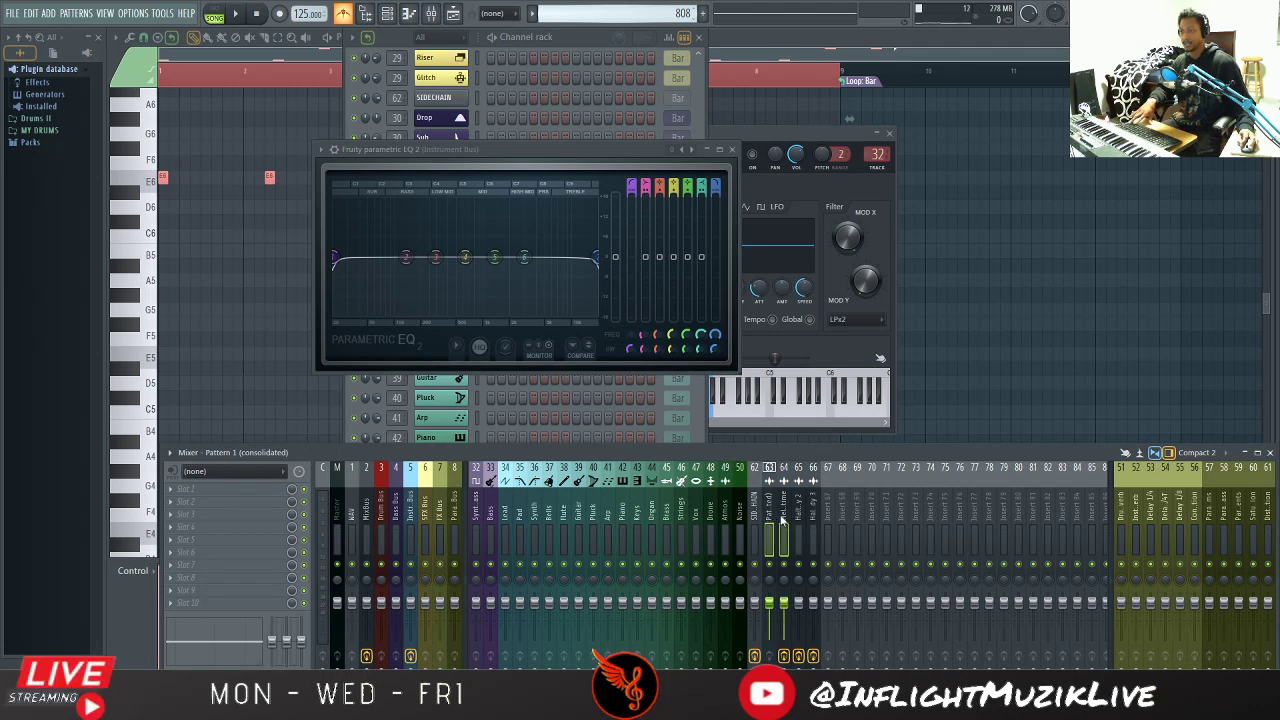
{"action": "left_click", "coordinate": [815, 518], "text": "ctrl+shift"}
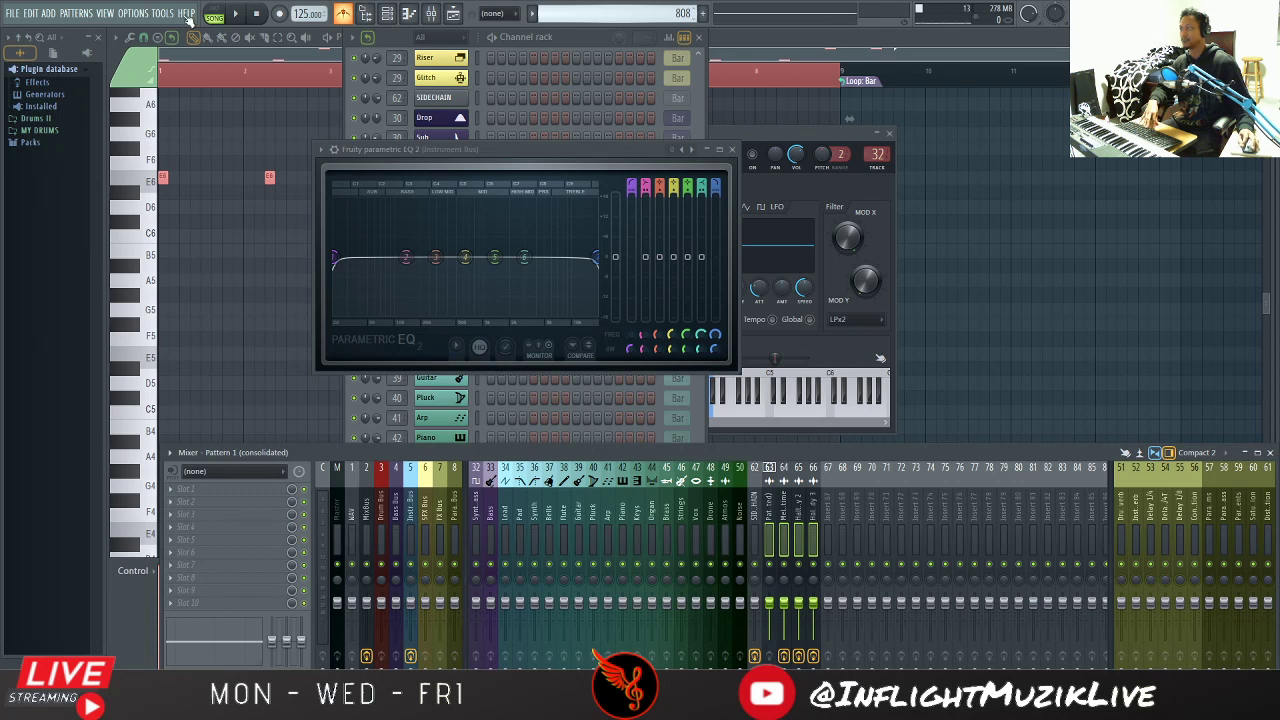
{"action": "left_click", "coordinate": [237, 15]}
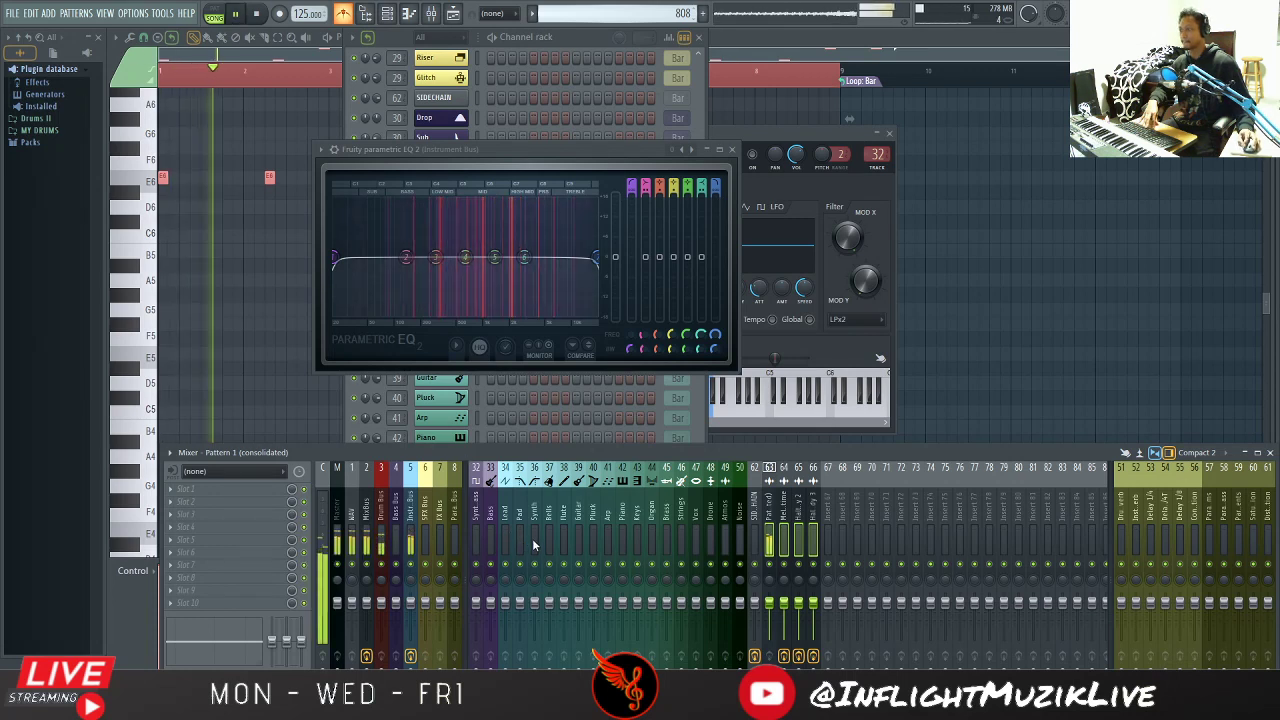
Step: Raise the Instrument Bus EQ's low-cut band 1 to between bass and low mids, set its order to Steep 4 and listen
{"action": "left_click", "coordinate": [406, 524]}
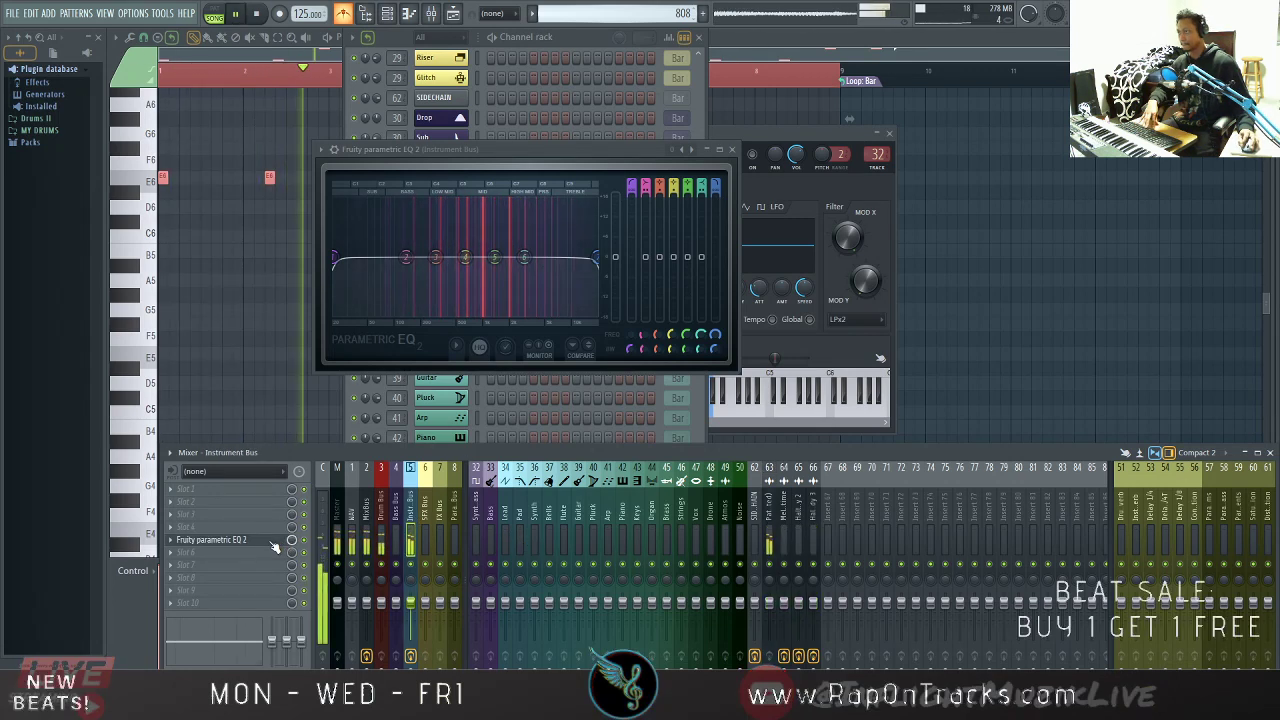
{"action": "left_click_drag", "start_coordinate": [335, 257], "coordinate": [421, 257]}
{"action": "right_click", "coordinate": [422, 257]}
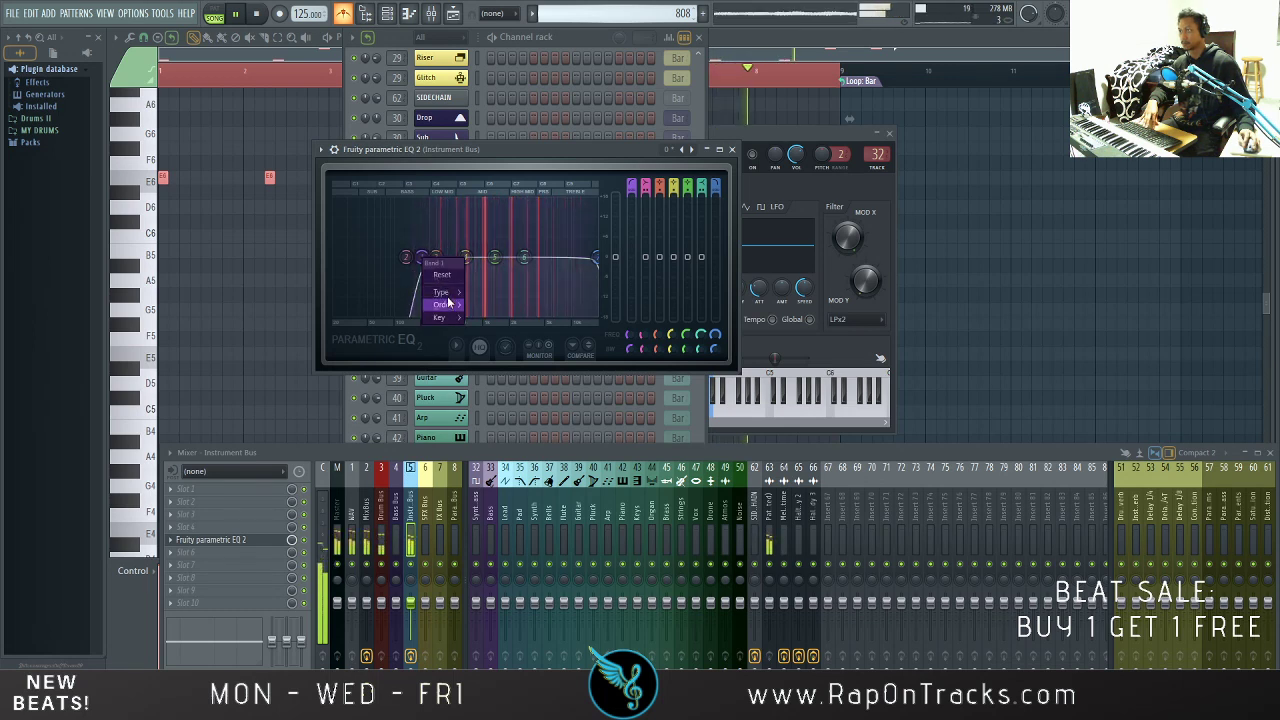
{"action": "mouse_move", "coordinate": [454, 304]}
{"action": "left_click", "coordinate": [487, 330]}
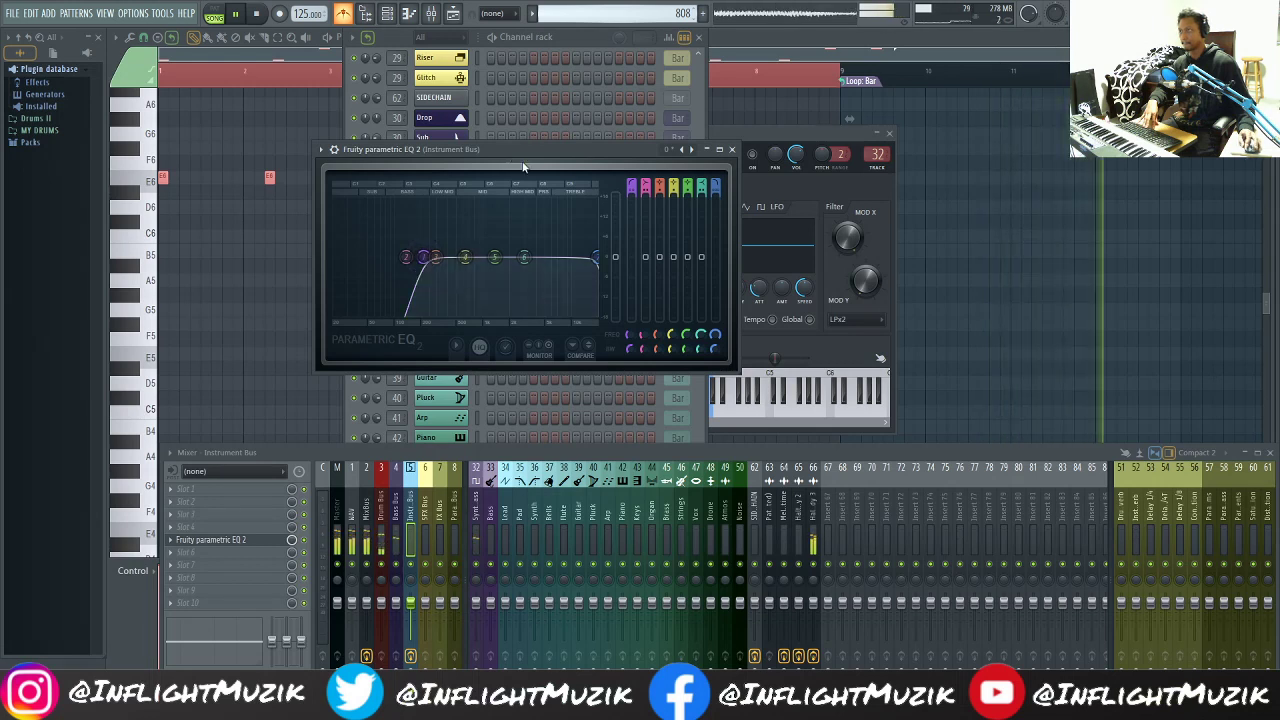
{"action": "key", "text": "space"}
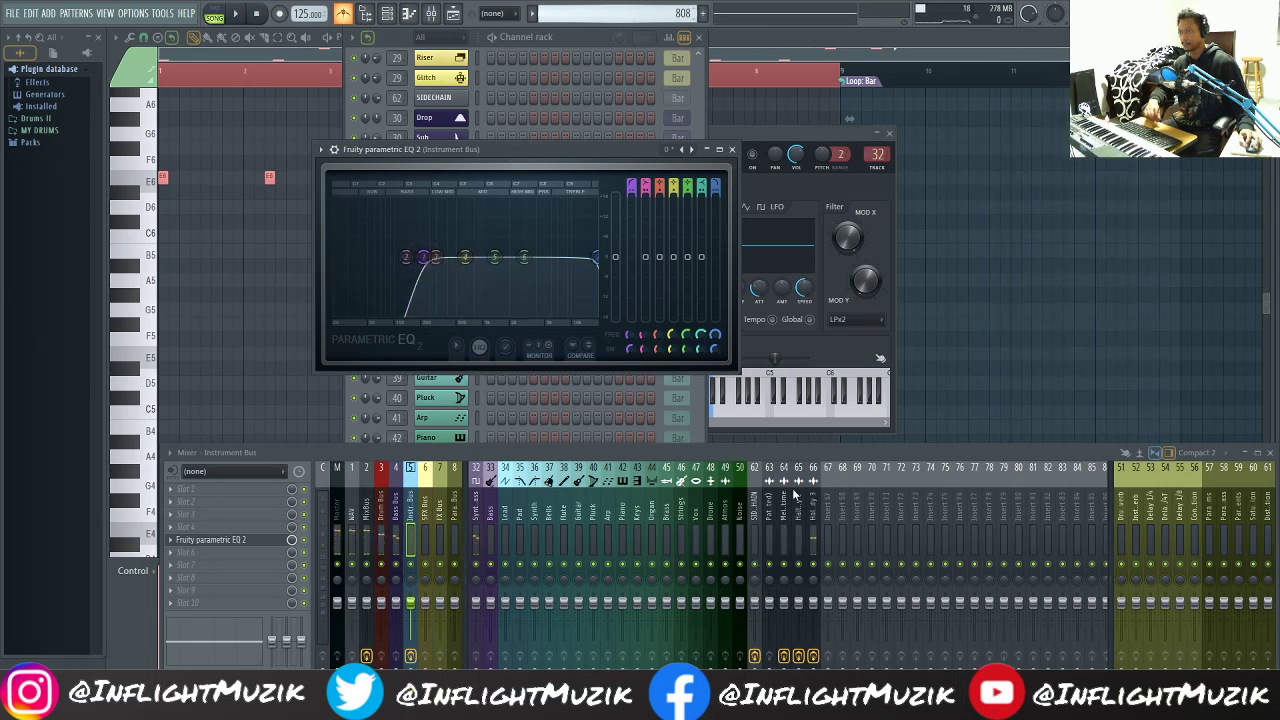
Step: Inspect the Halftime Melody 3 mixer track, steepen the order of the Instrument Bus EQ's band 1 during playback and close the EQ
{"action": "left_click", "coordinate": [816, 515]}
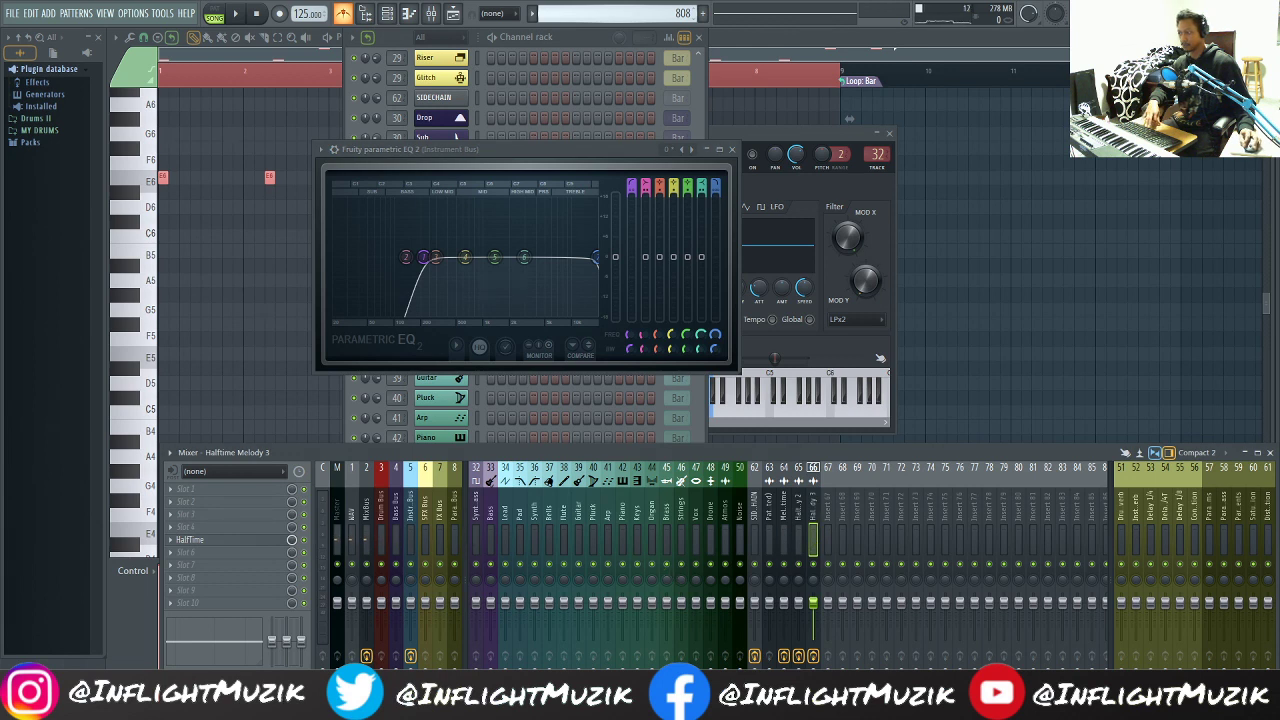
{"action": "key", "text": "space"}
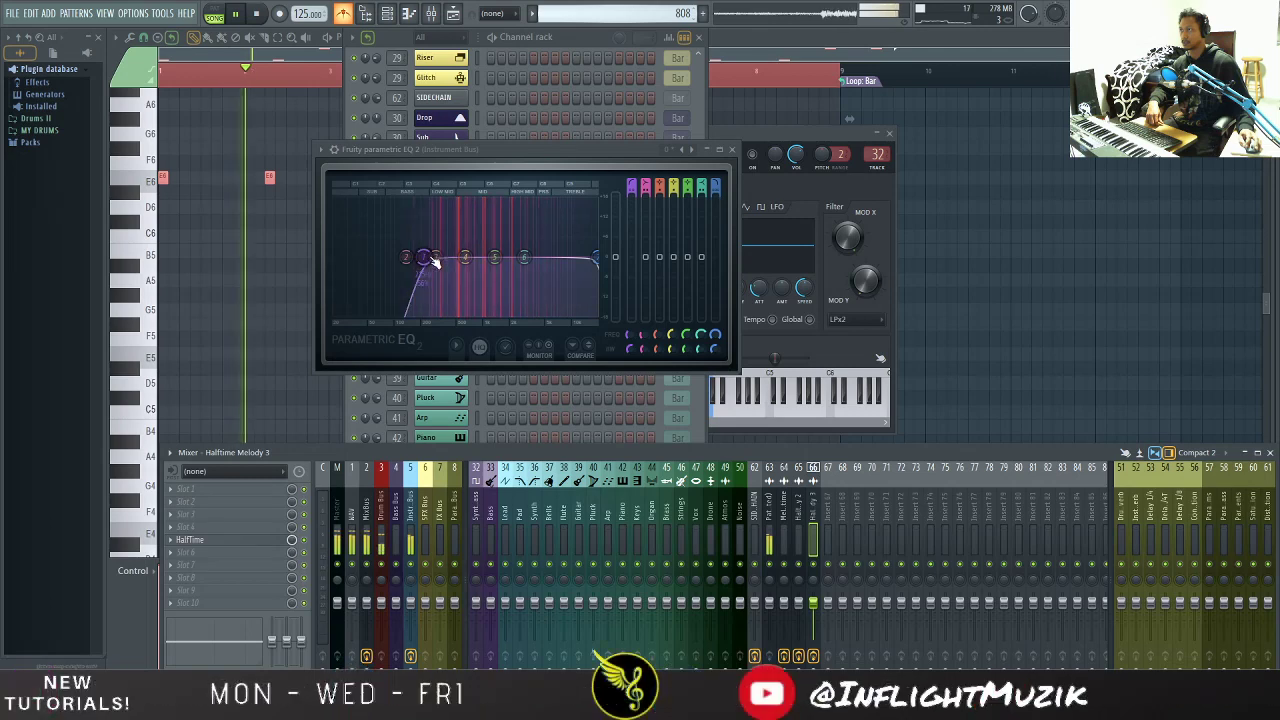
{"action": "right_click", "coordinate": [431, 259]}
{"action": "mouse_move", "coordinate": [457, 306]}
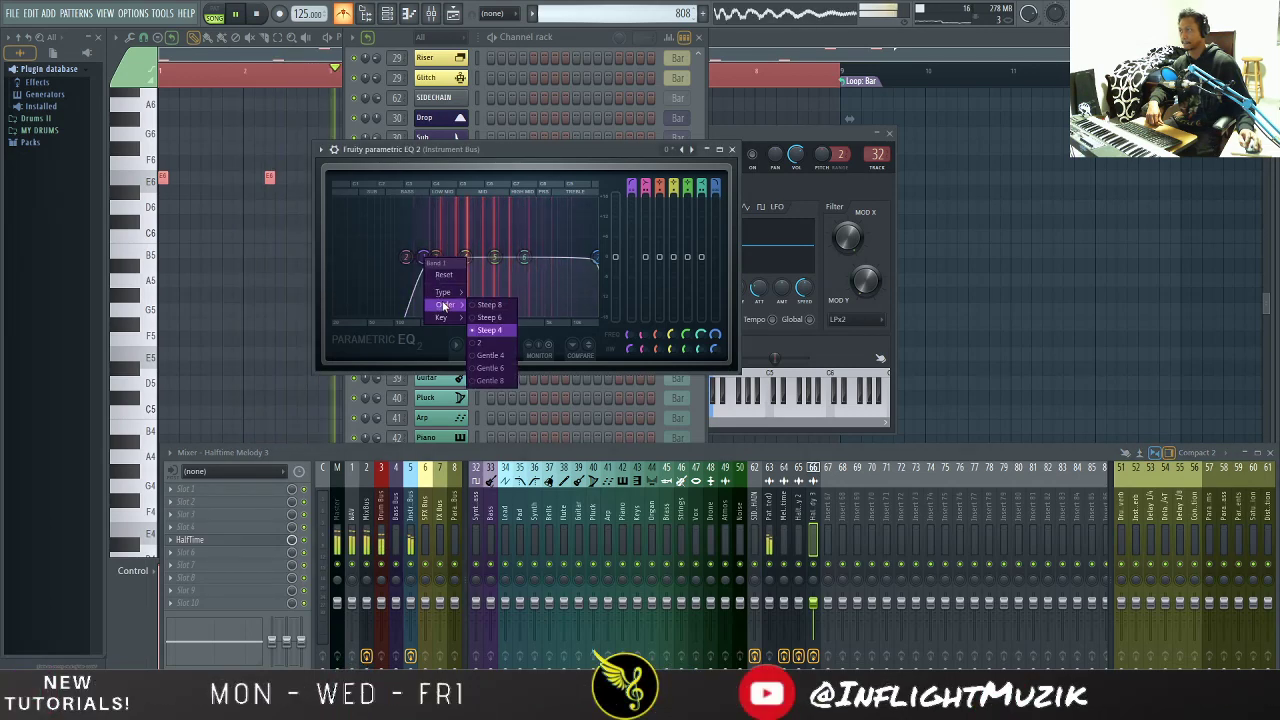
{"action": "left_click", "coordinate": [487, 328]}
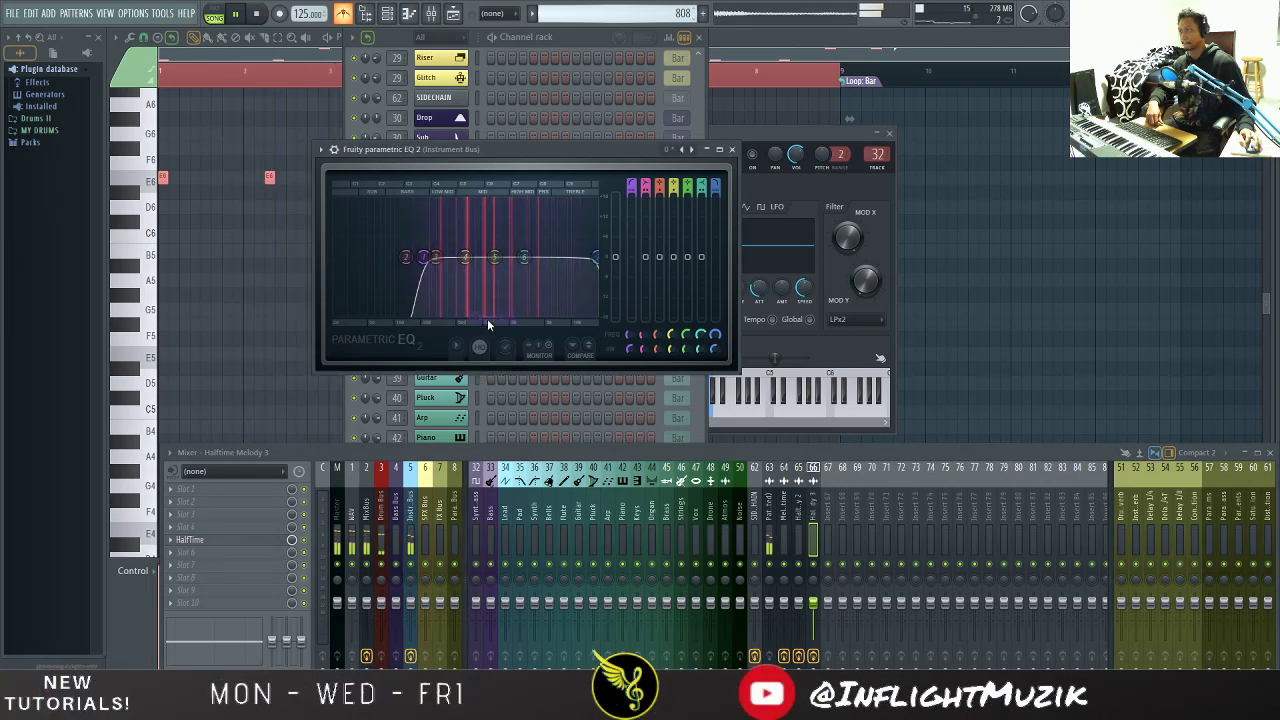
{"action": "key", "text": "space"}
{"action": "left_click", "coordinate": [734, 149]}
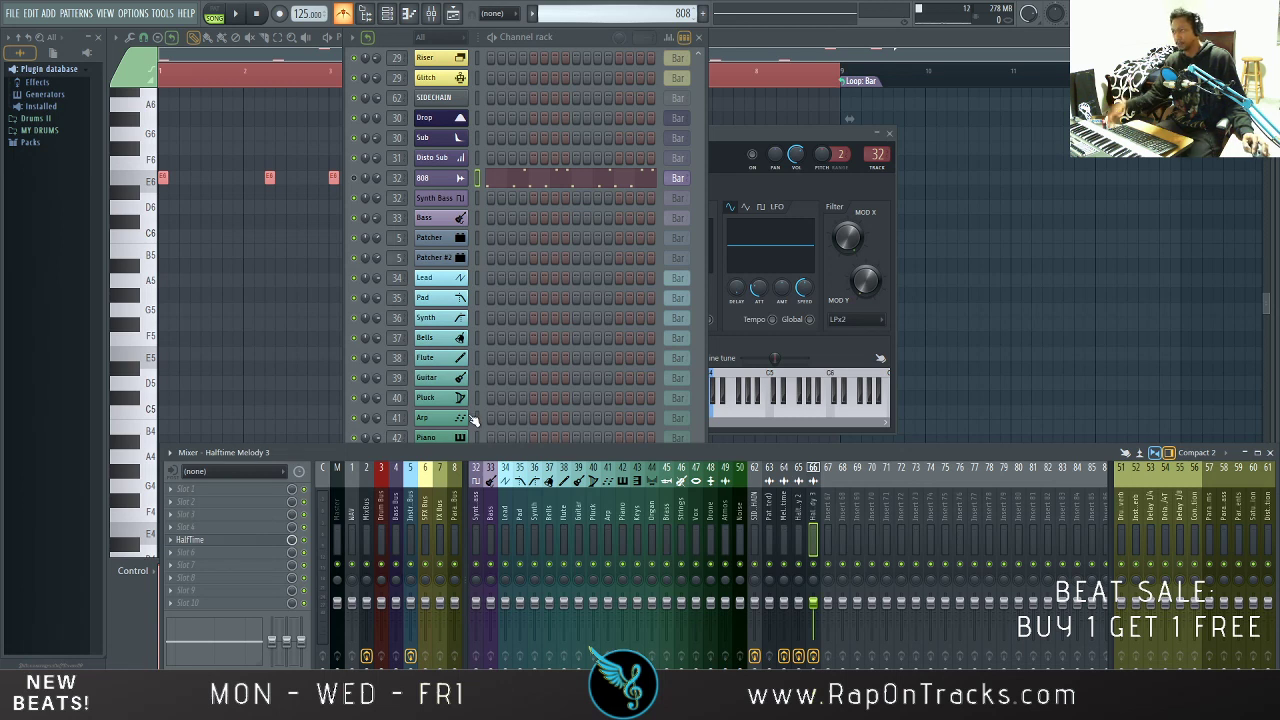
Step: Clear the channel rack, mixer and sampler windows away to show only the 808's piano roll
{"action": "left_click", "coordinate": [577, 35]}
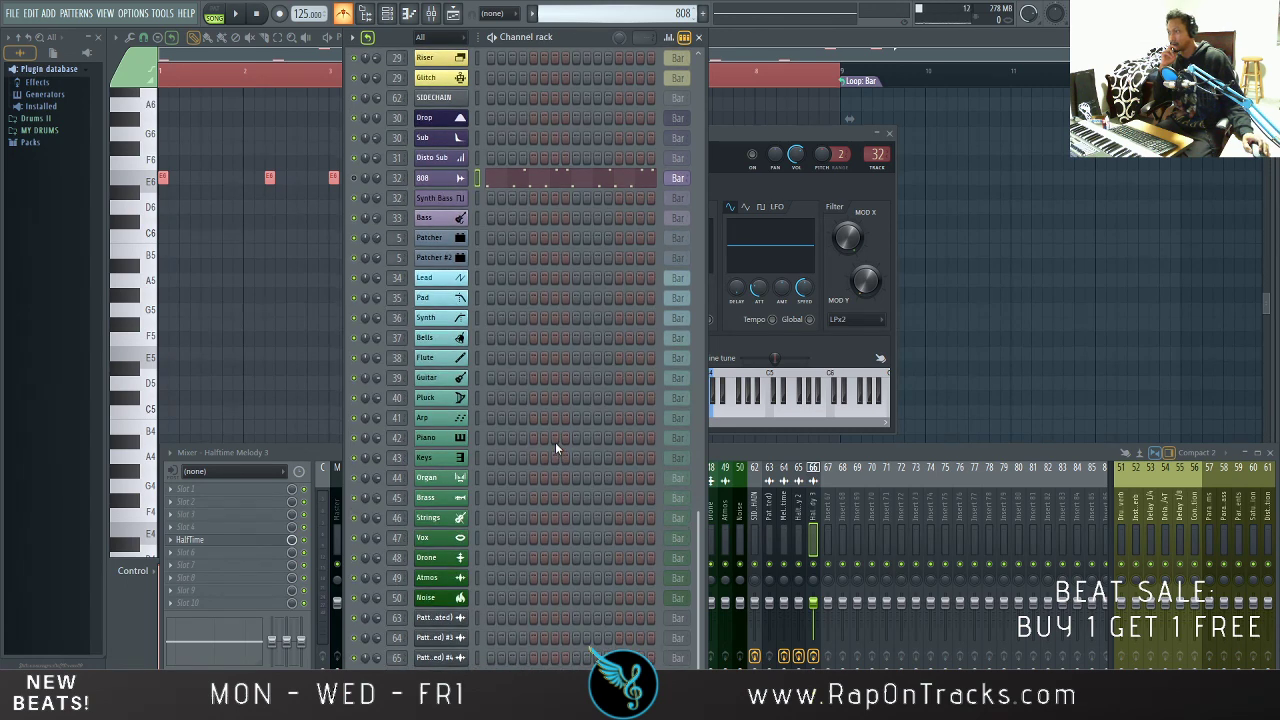
{"action": "left_click", "coordinate": [306, 449]}
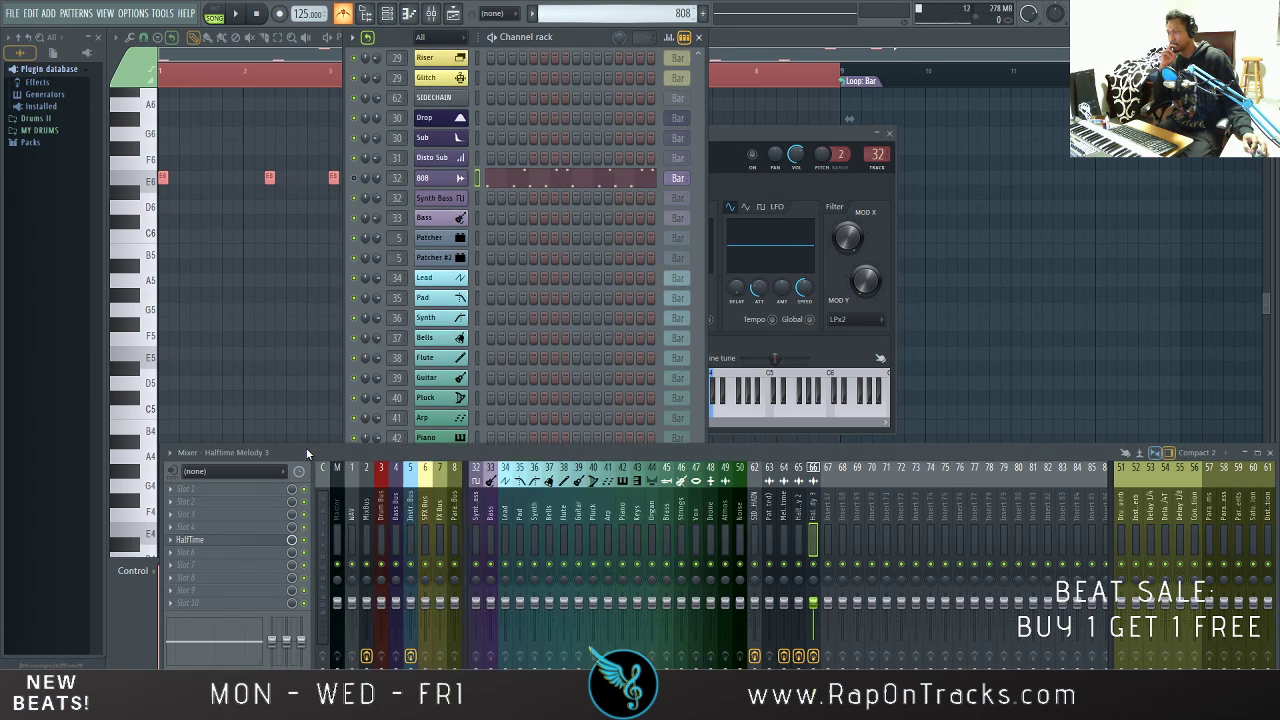
{"action": "double_click", "coordinate": [777, 38]}
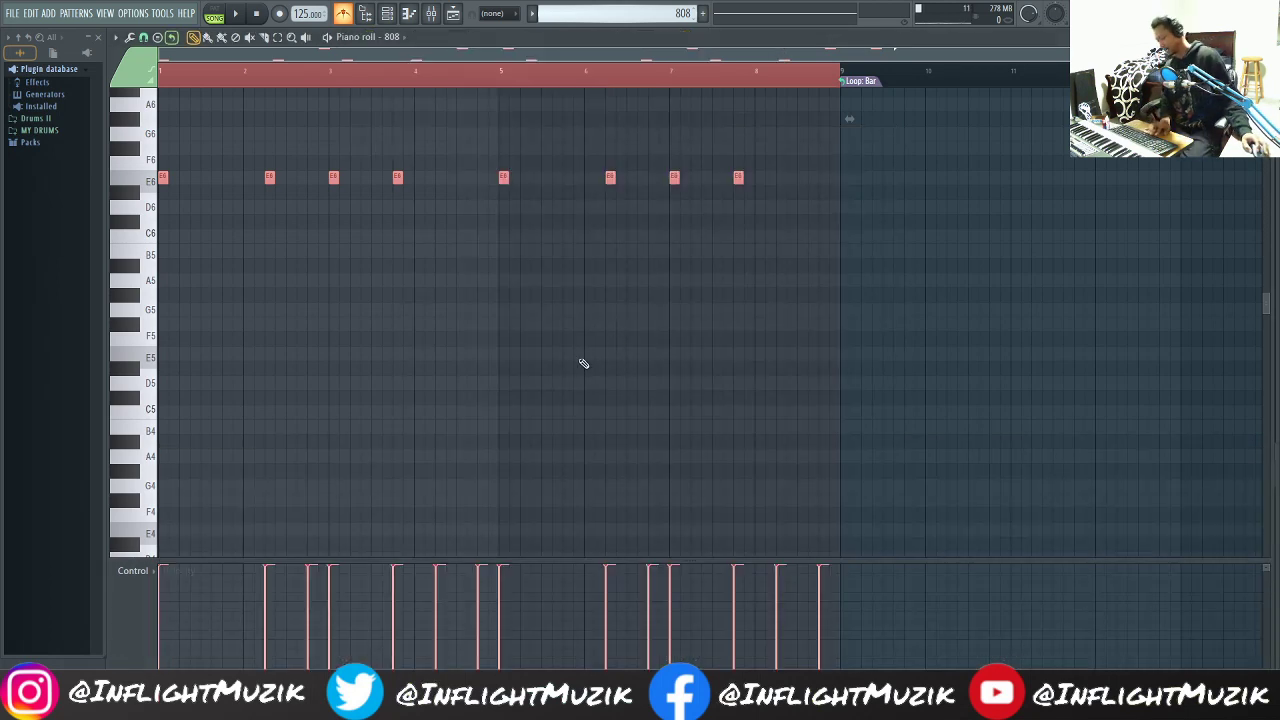
{"action": "key", "text": "space"}
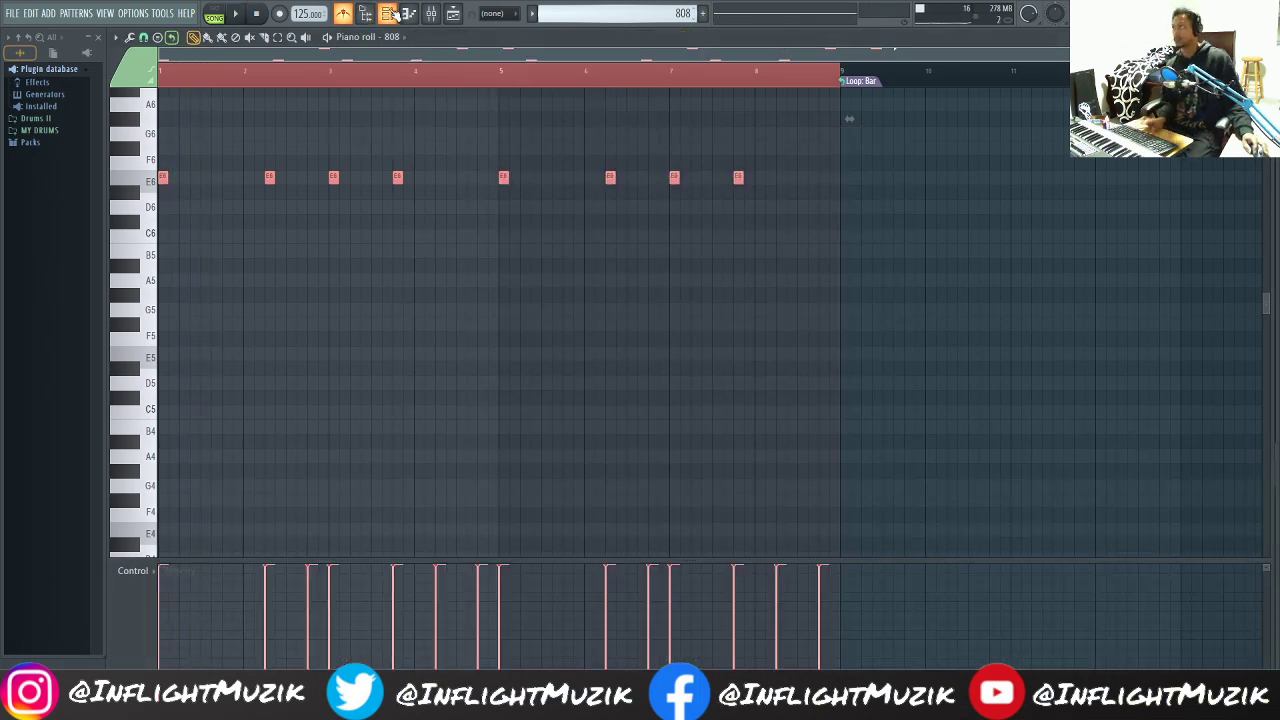
Step: Select all the 808's notes in the piano roll and transpose them down two octaves while the song plays
{"action": "left_click", "coordinate": [390, 14]}
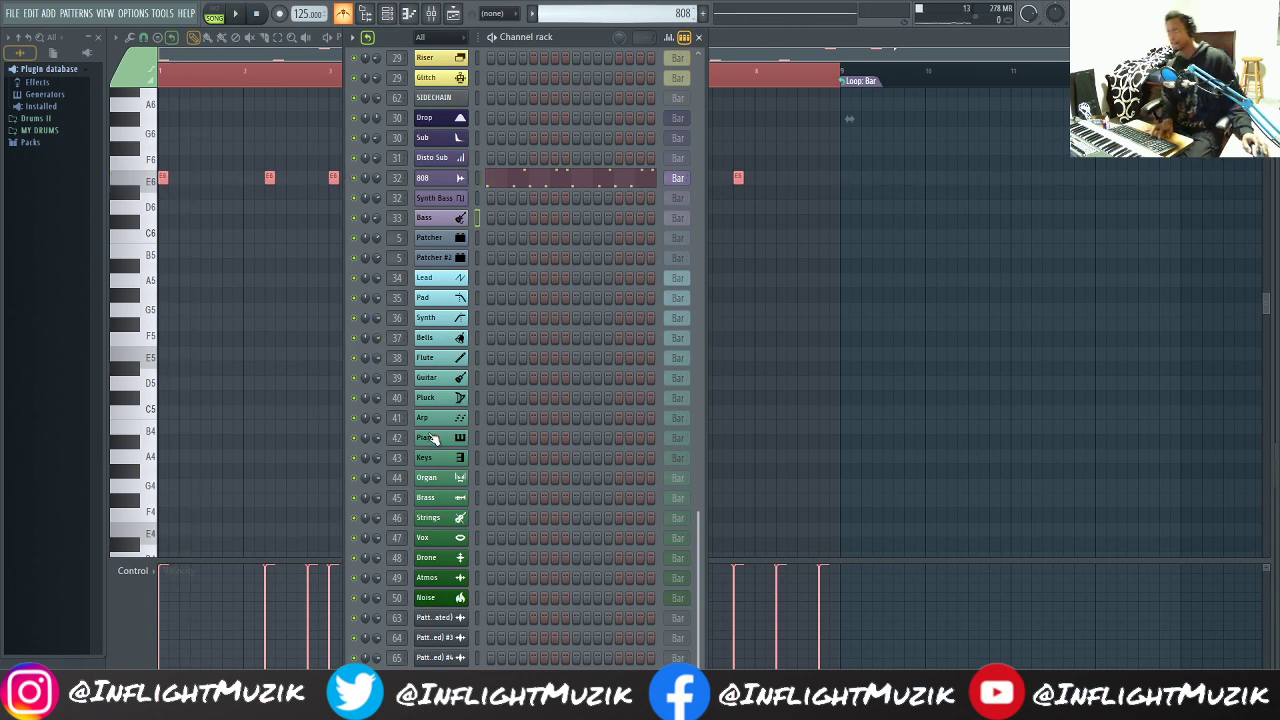
{"action": "key", "text": "space"}
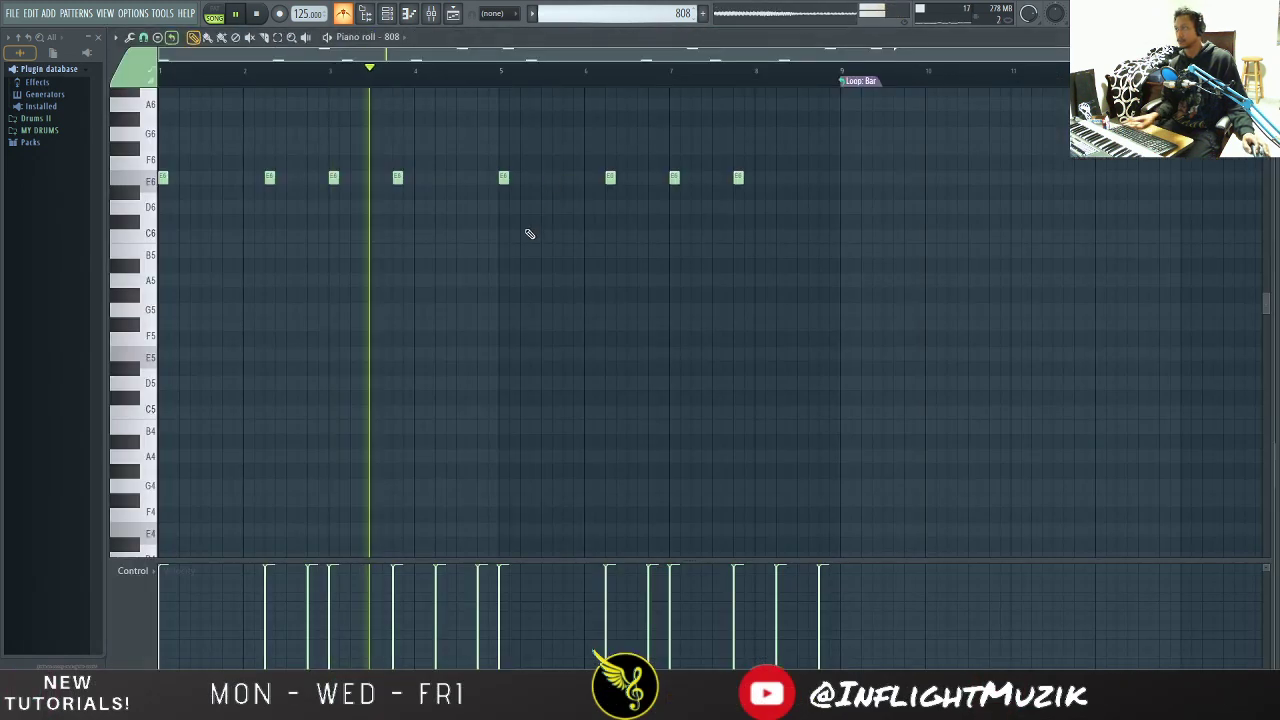
{"action": "key", "text": "ctrl+a"}
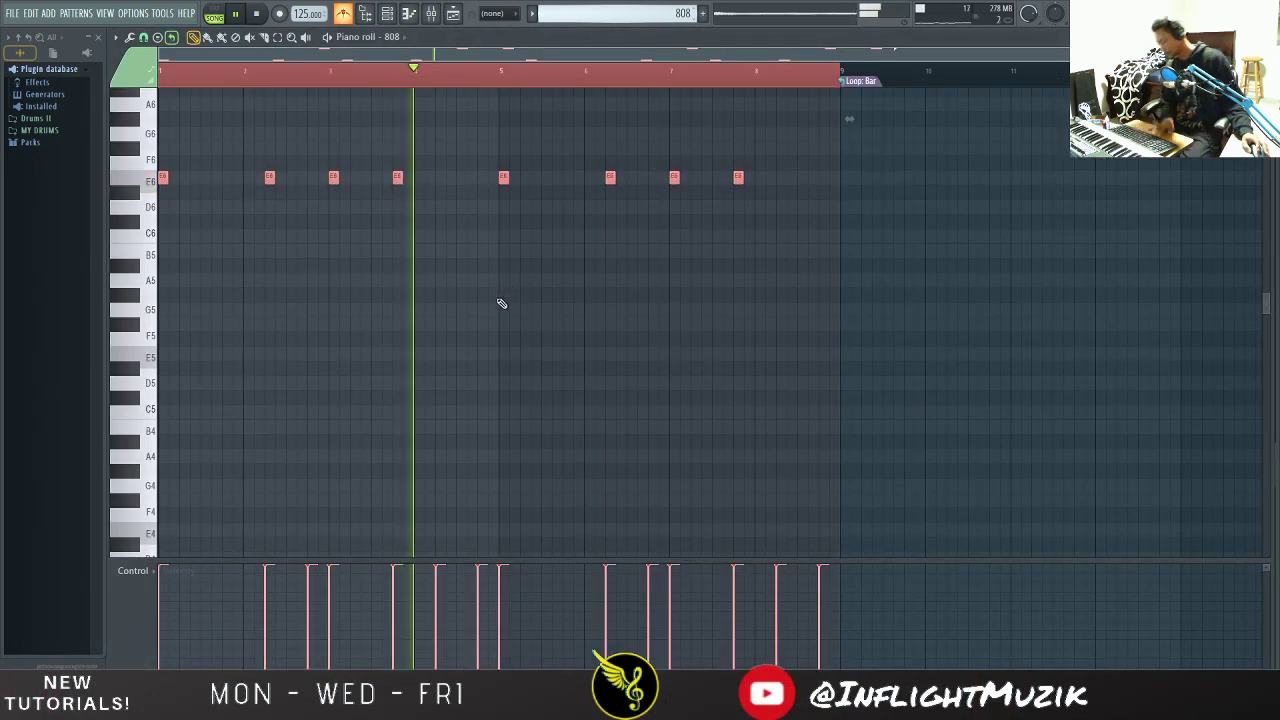
{"action": "key", "text": "ctrl+Down"}
{"action": "key", "text": "ctrl+Down"}
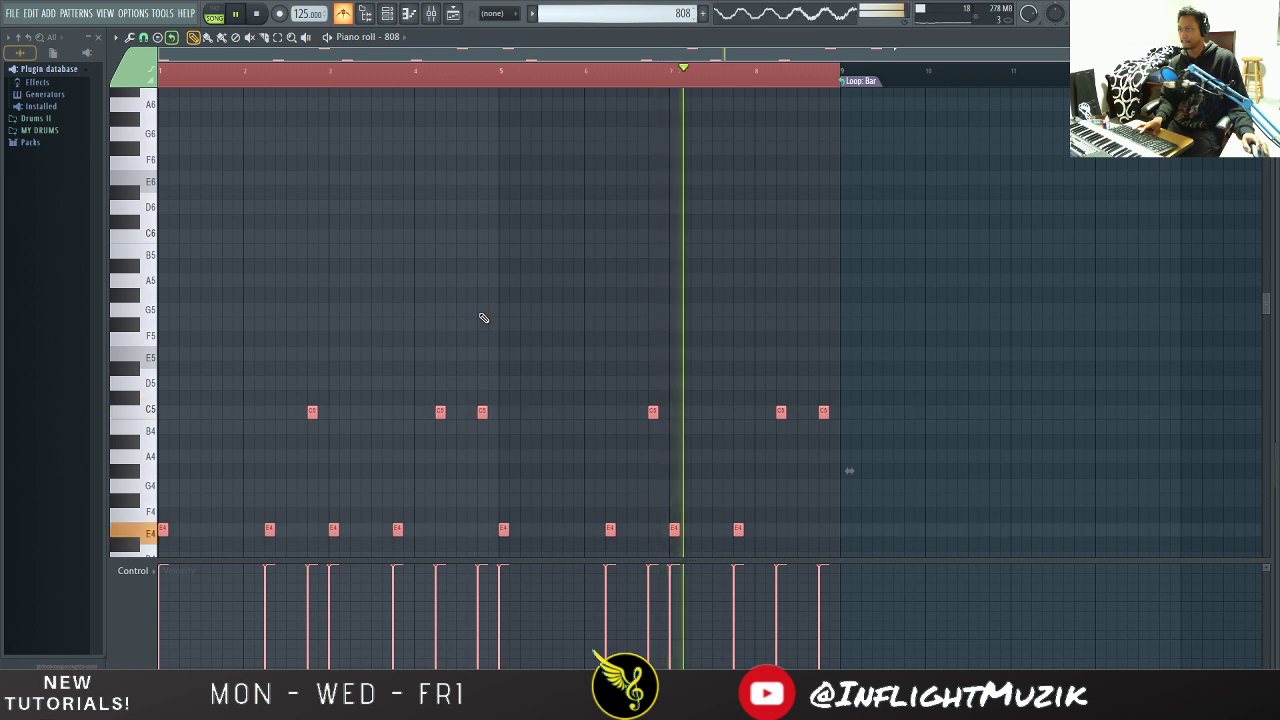
{"action": "key", "text": "space"}
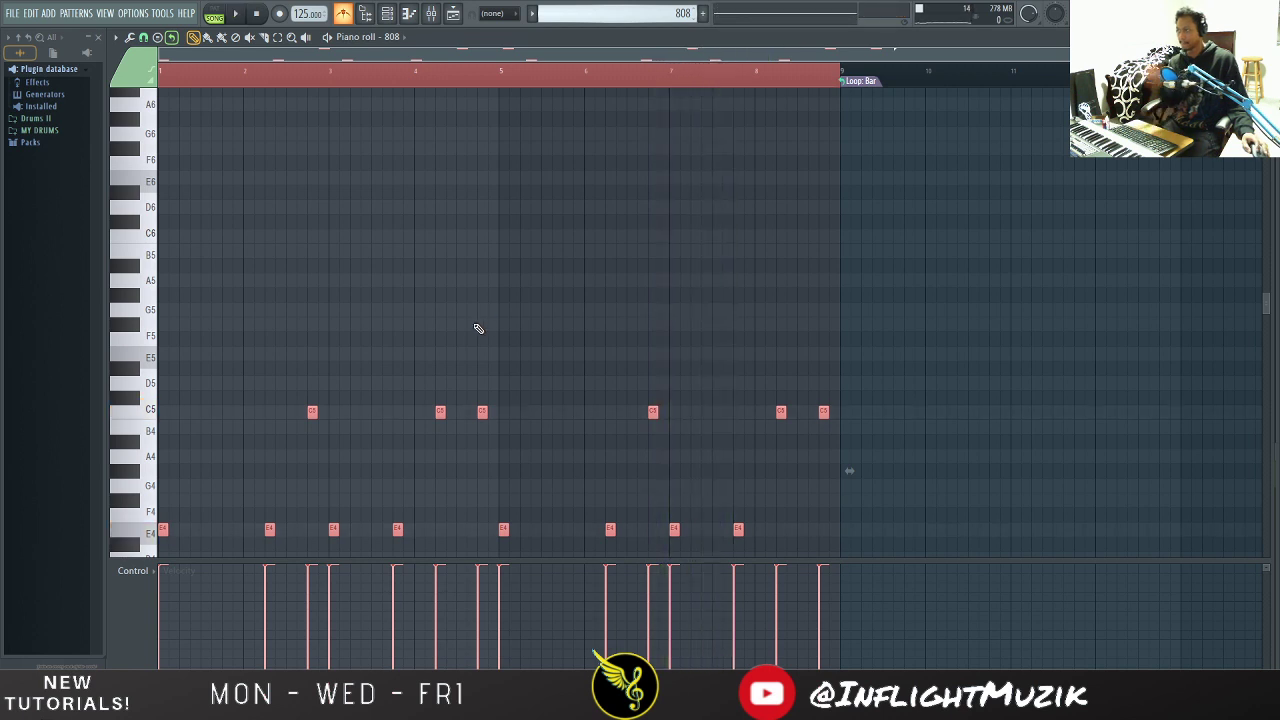
Step: Show the channel rack and browse the 808 presets in the 1 808s folder of Drums II
{"action": "left_click", "coordinate": [390, 15]}
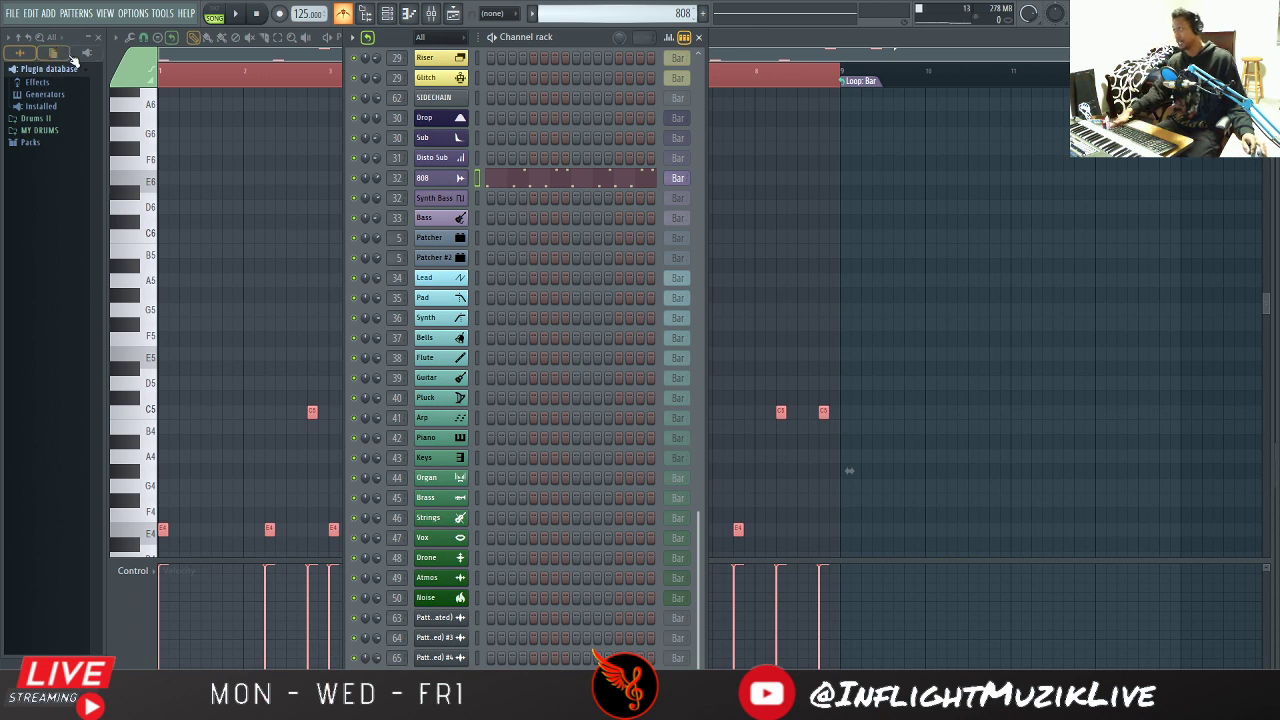
{"action": "left_click", "coordinate": [45, 94]}
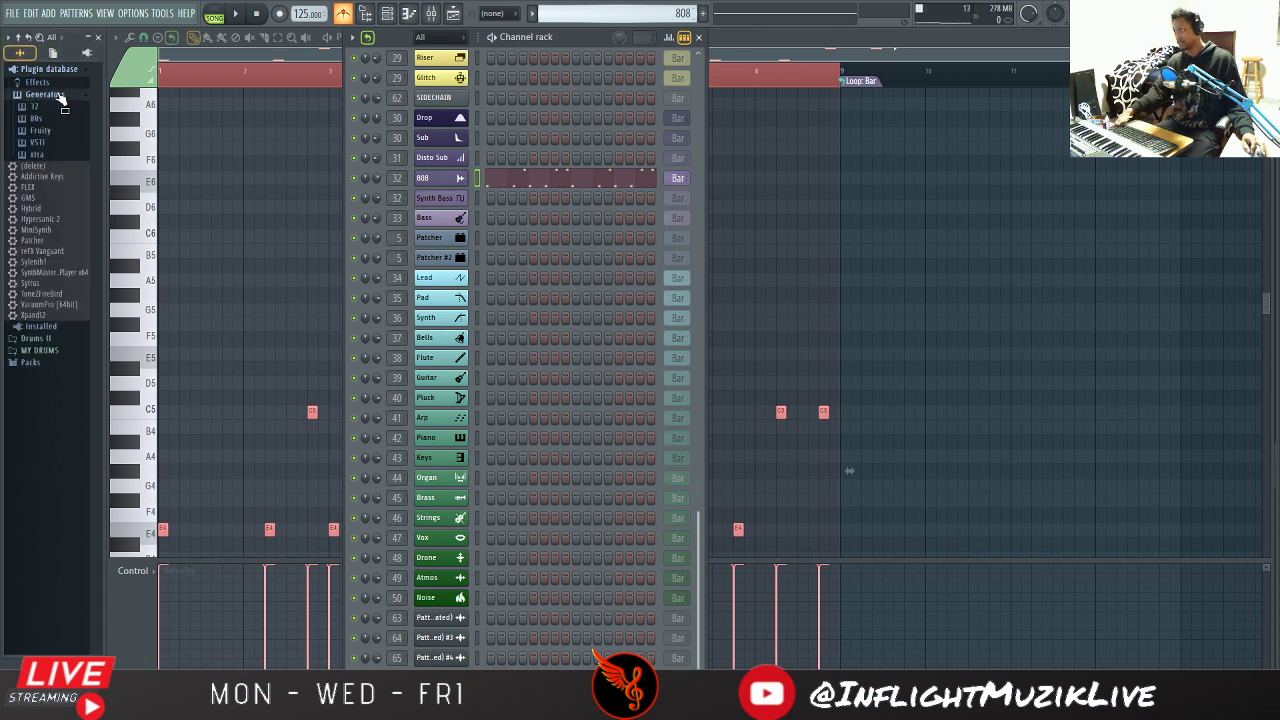
{"action": "left_click", "coordinate": [60, 96]}
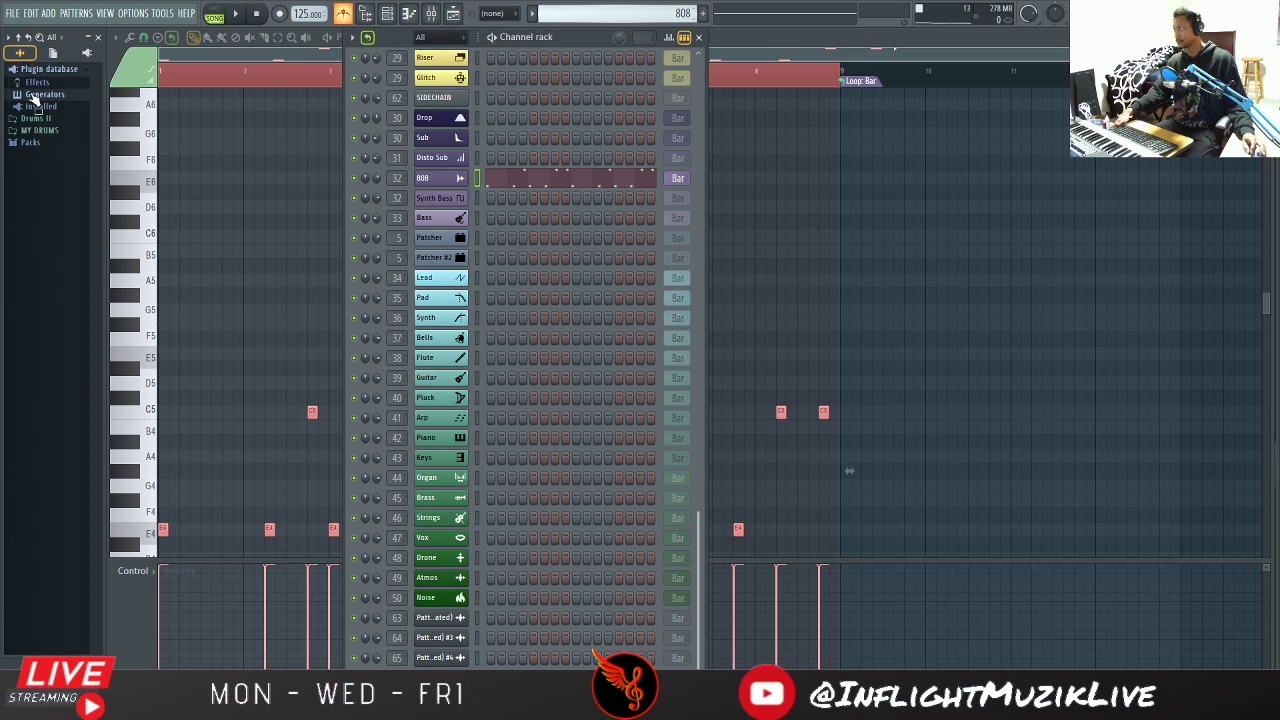
{"action": "left_click", "coordinate": [36, 118]}
{"action": "left_click", "coordinate": [43, 96]}
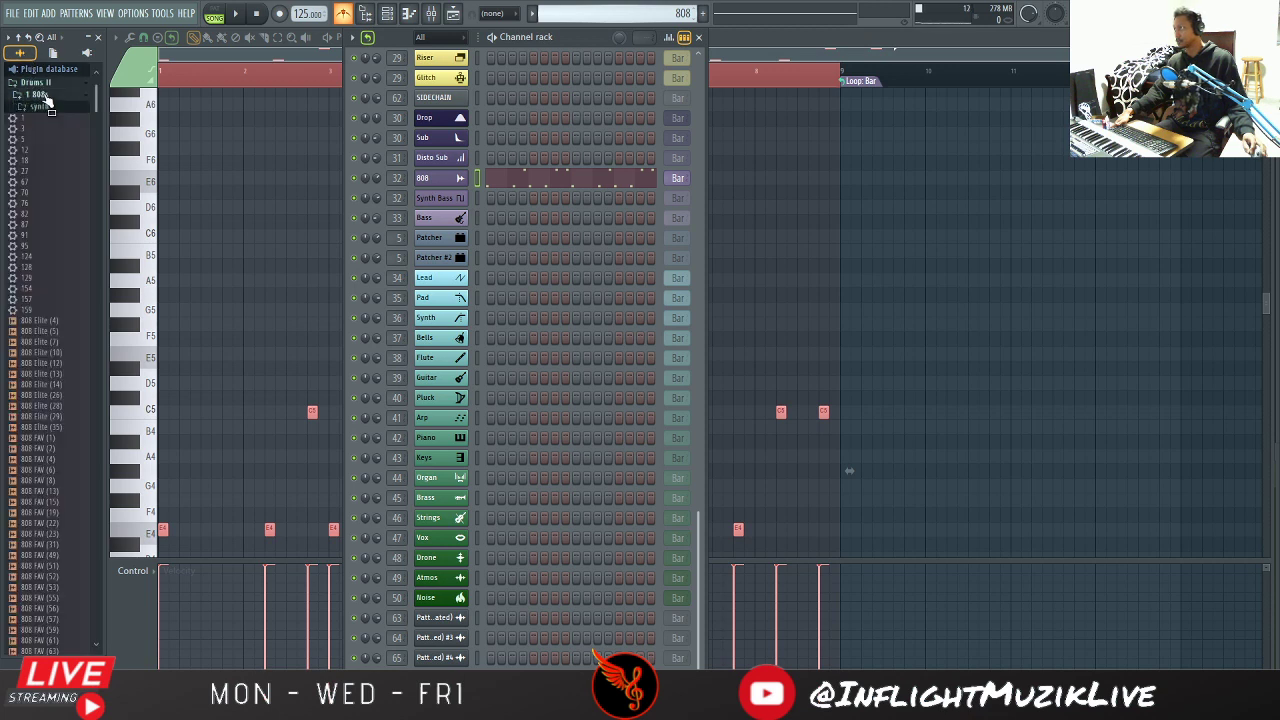
{"action": "scroll", "coordinate": [34, 402], "scroll_direction": "down", "scroll_amount": 4}
{"action": "scroll", "coordinate": [34, 402], "scroll_direction": "up", "scroll_amount": 3}
{"action": "scroll", "coordinate": [34, 402], "scroll_direction": "down", "scroll_amount": 15}
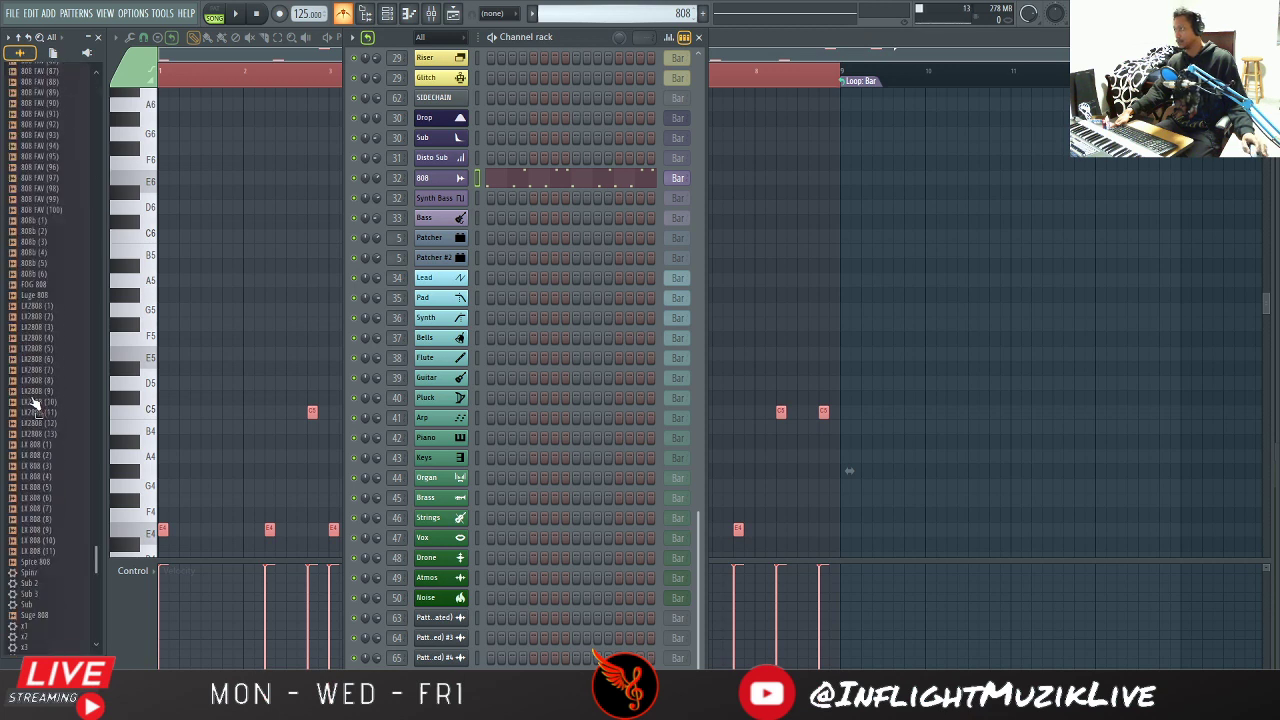
Step: Audition the presets x31, x24, x47, x48, x53 and x55 on the 808 channel during playback
{"action": "left_click", "coordinate": [476, 177]}
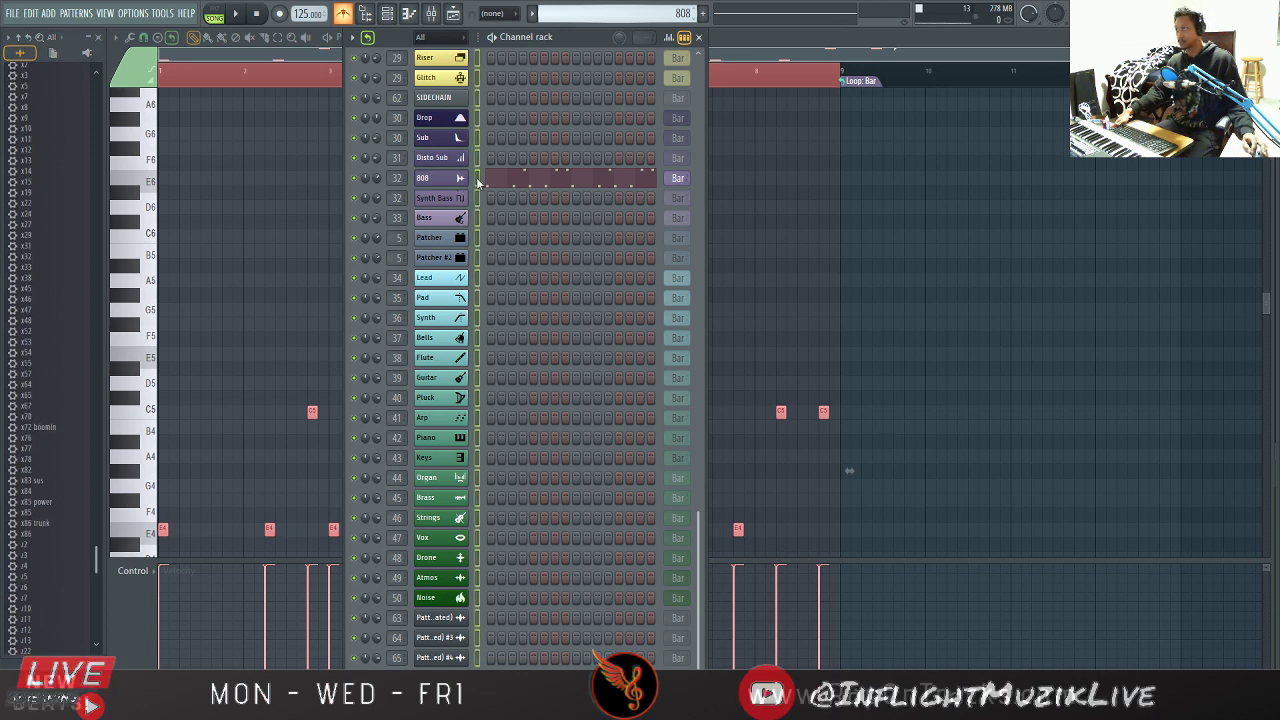
{"action": "left_click", "coordinate": [54, 248]}
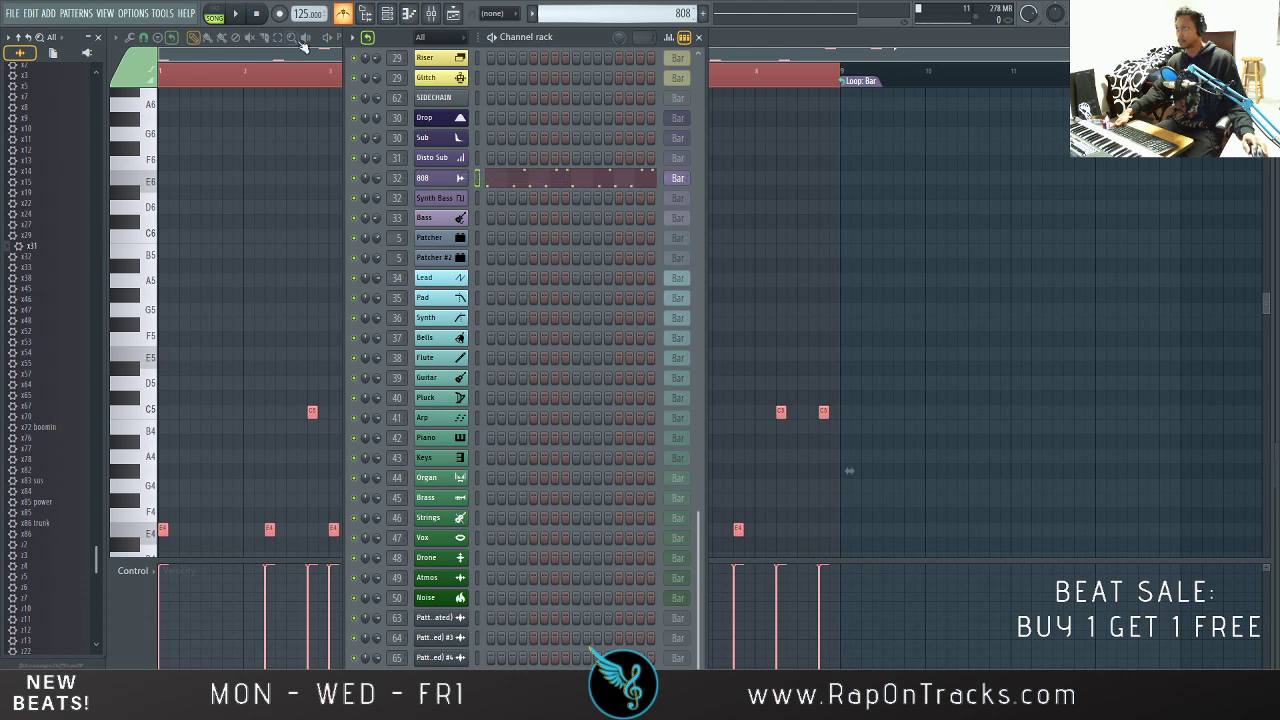
{"action": "left_click", "coordinate": [244, 14]}
{"action": "left_click", "coordinate": [30, 214]}
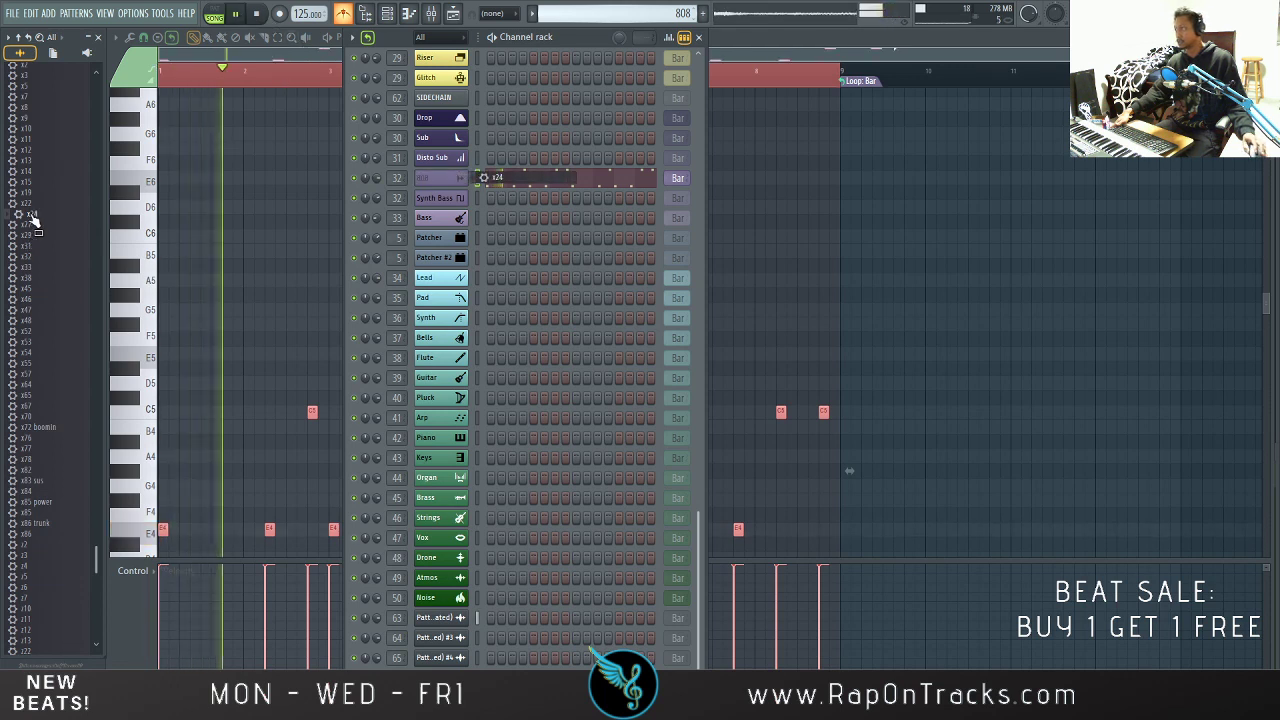
{"action": "left_click", "coordinate": [28, 311]}
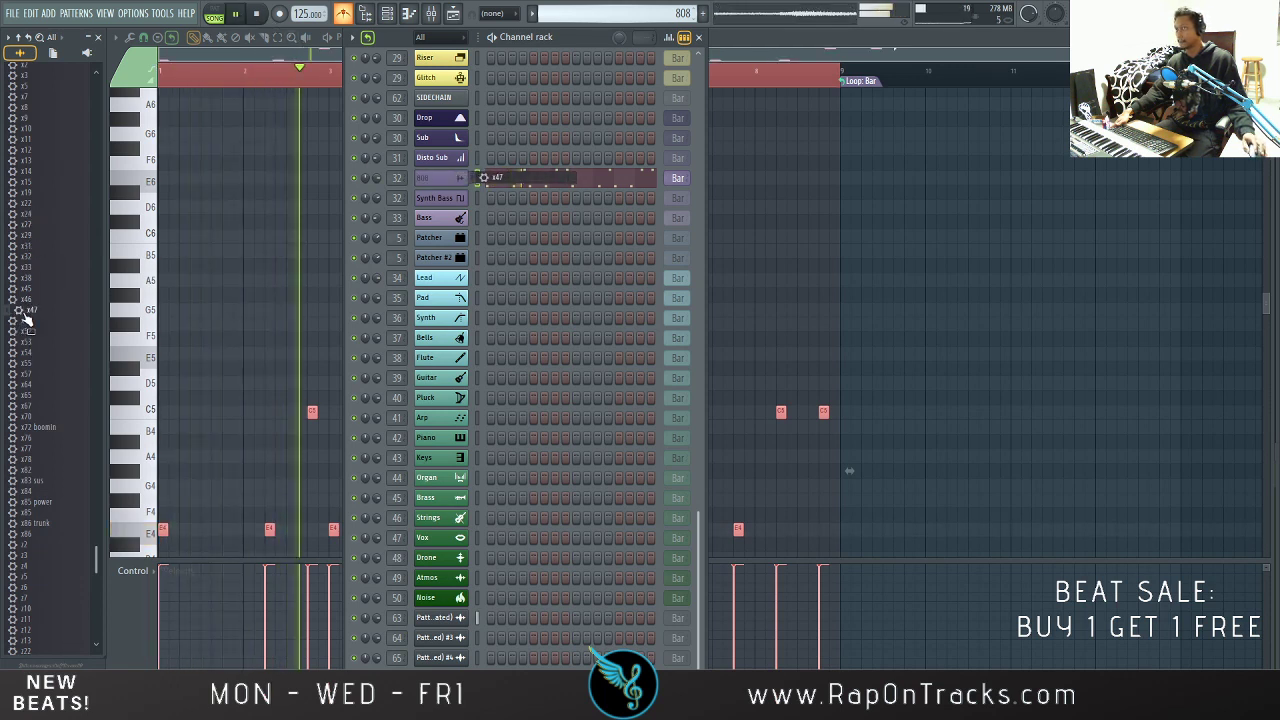
{"action": "left_click", "coordinate": [28, 320]}
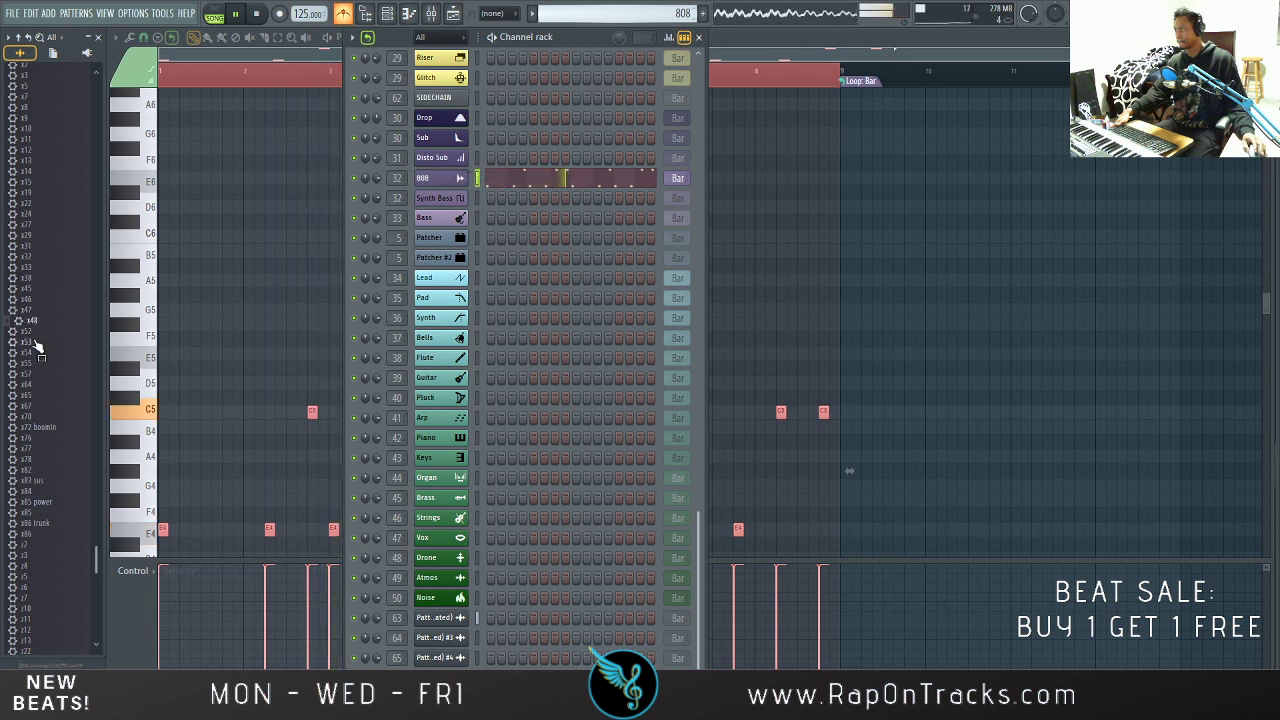
{"action": "left_click", "coordinate": [38, 342]}
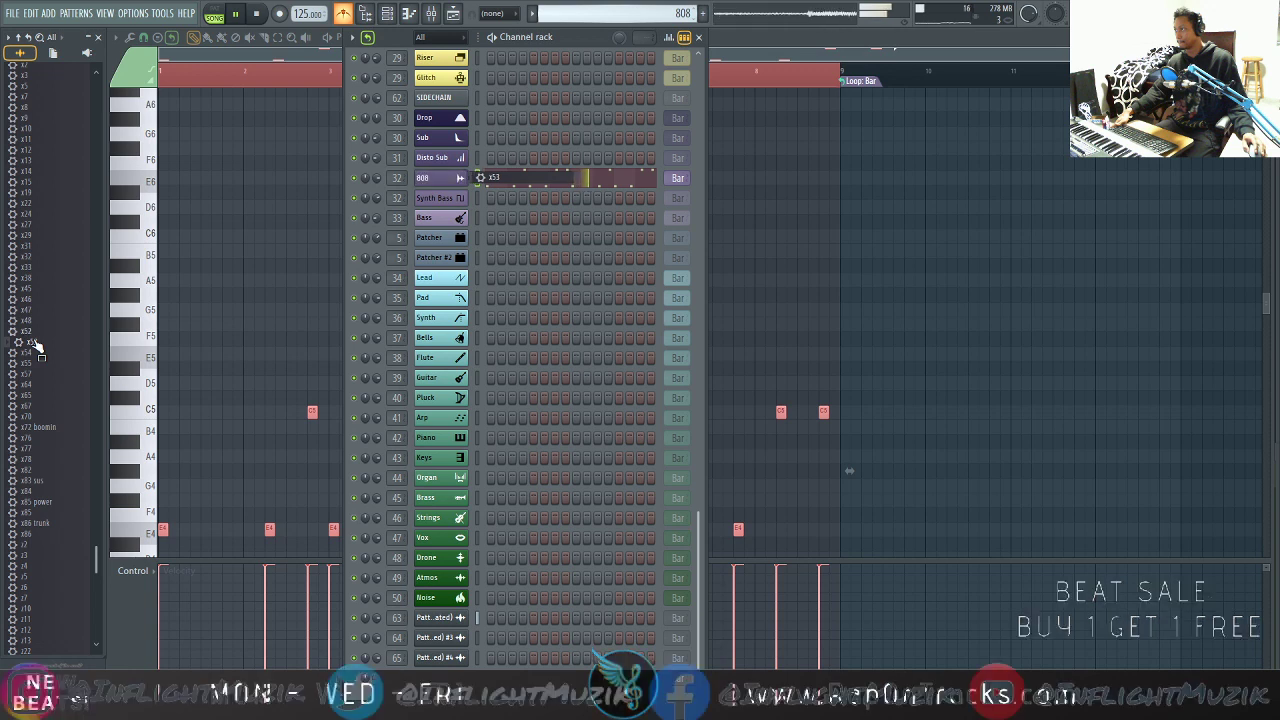
{"action": "left_click", "coordinate": [37, 363]}
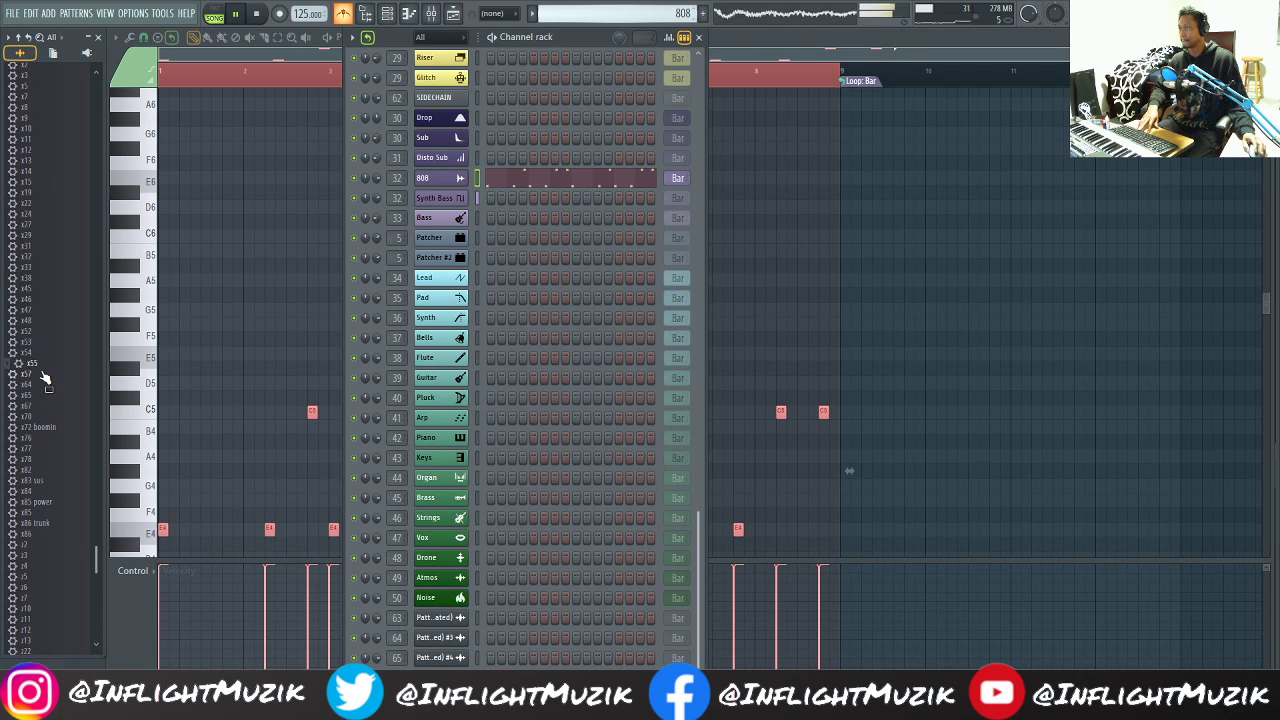
{"action": "left_click", "coordinate": [256, 15]}
{"action": "key", "text": "space"}
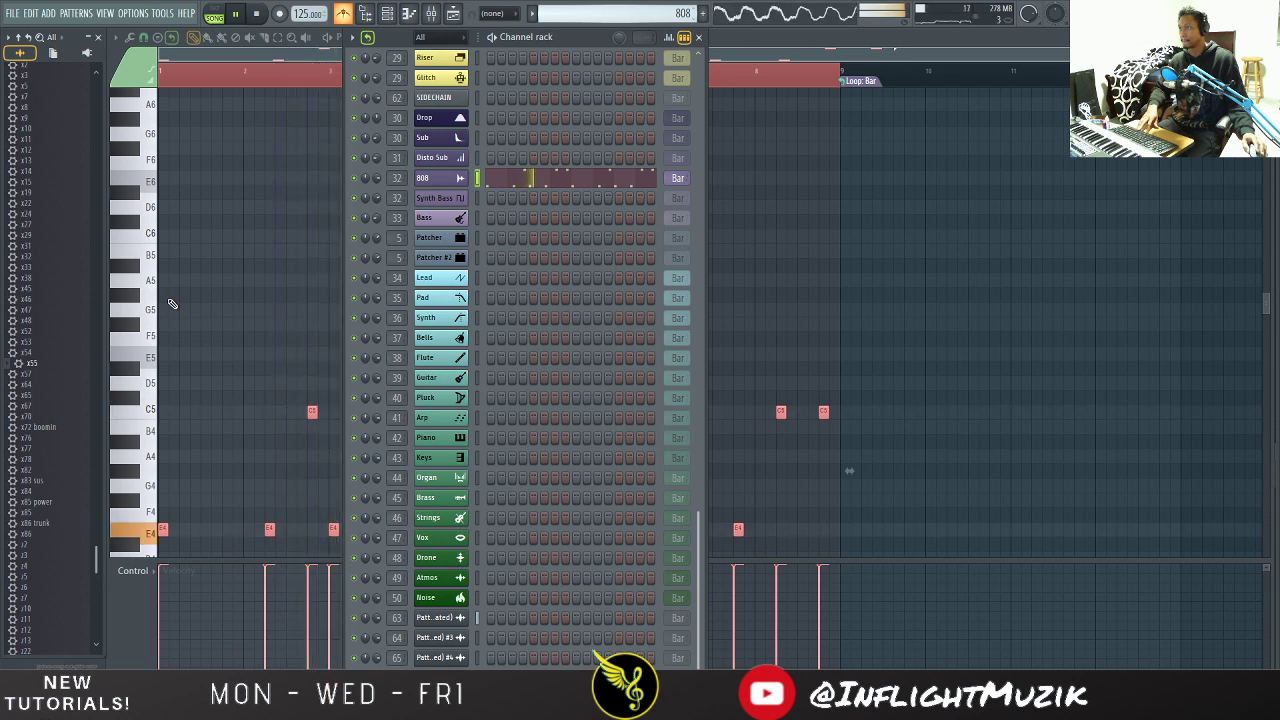
{"action": "key", "text": "space"}
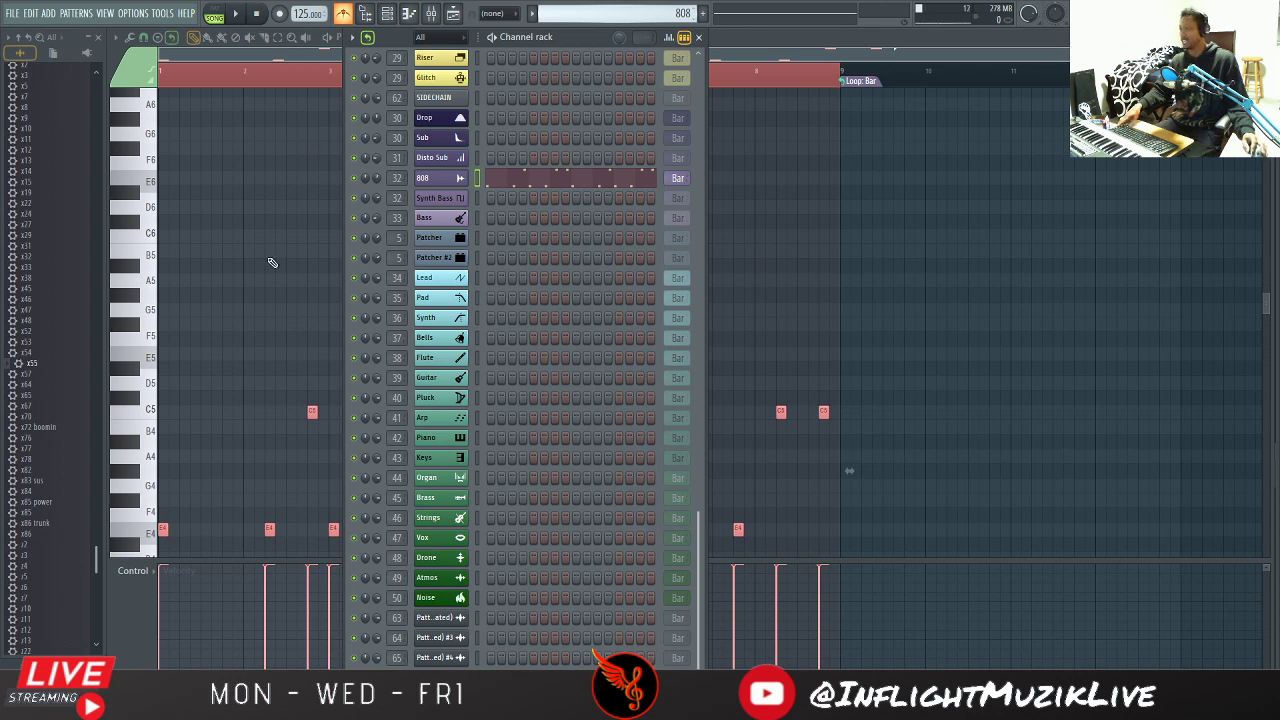
Step: Load the x14 preset on the 808 channel while the song plays and listen to it
{"action": "scroll", "coordinate": [42, 425], "scroll_direction": "up", "scroll_amount": 7}
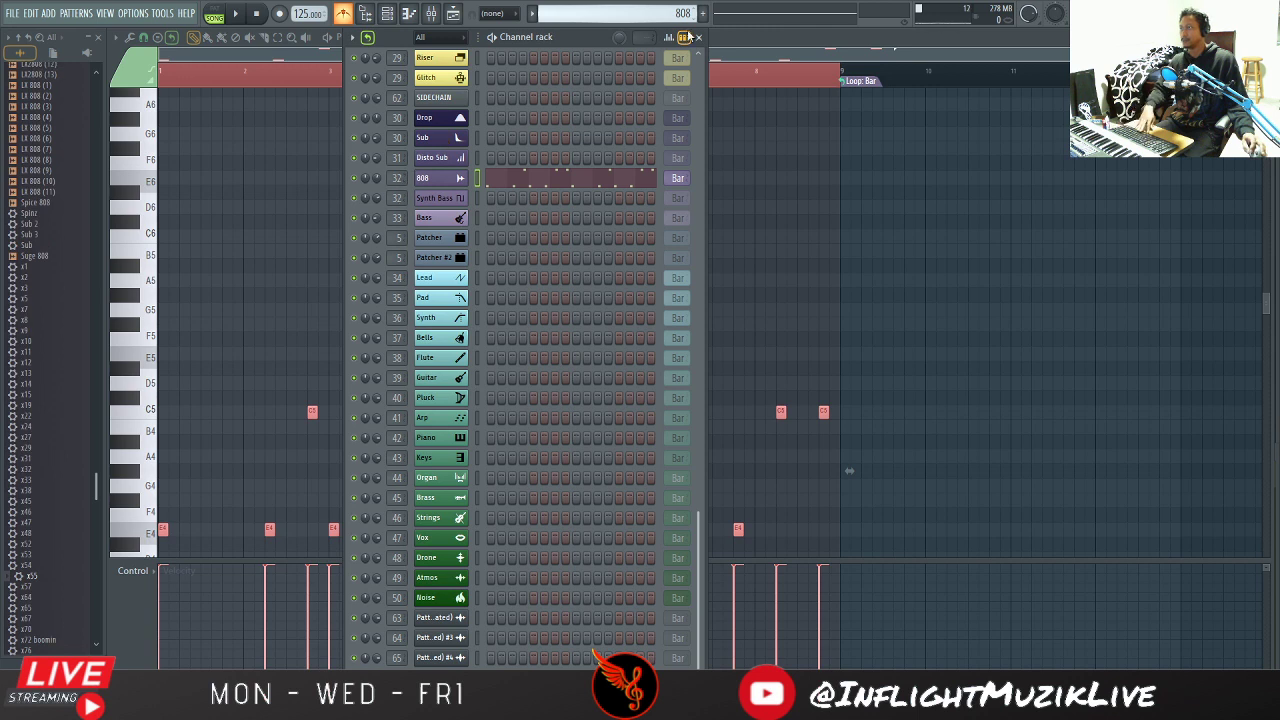
{"action": "key", "text": "space"}
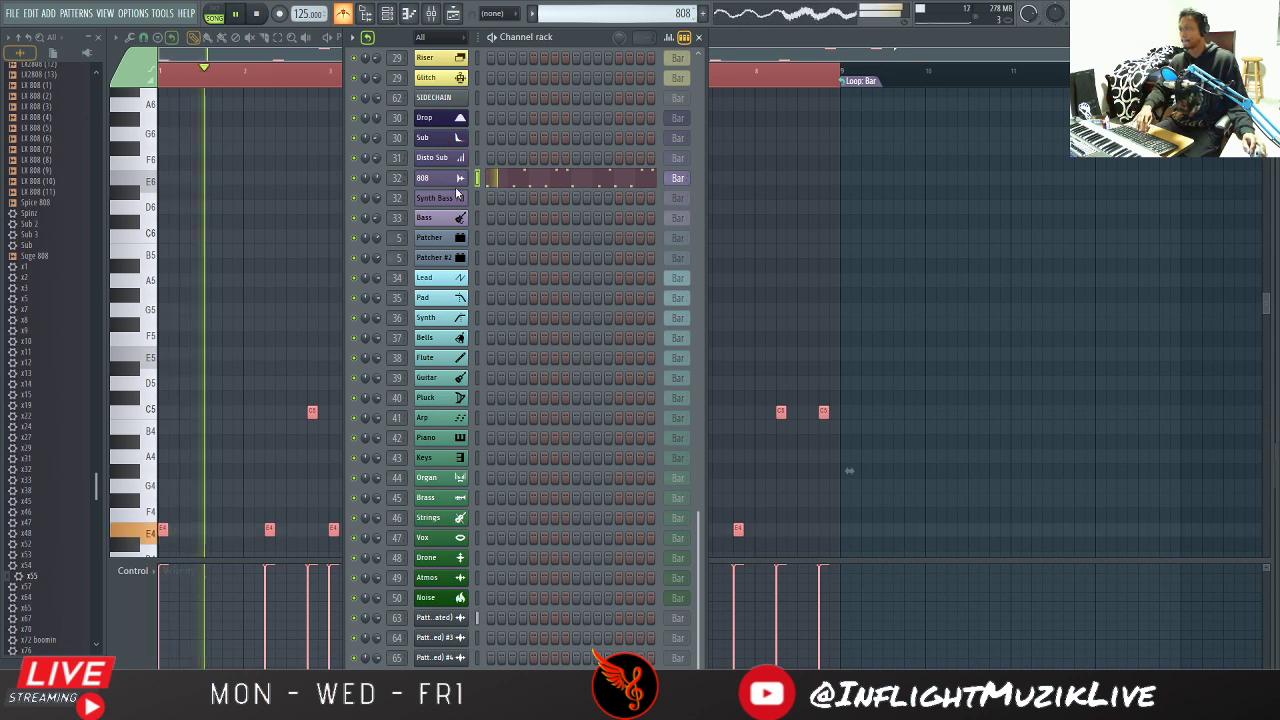
{"action": "middle_click", "coordinate": [44, 386]}
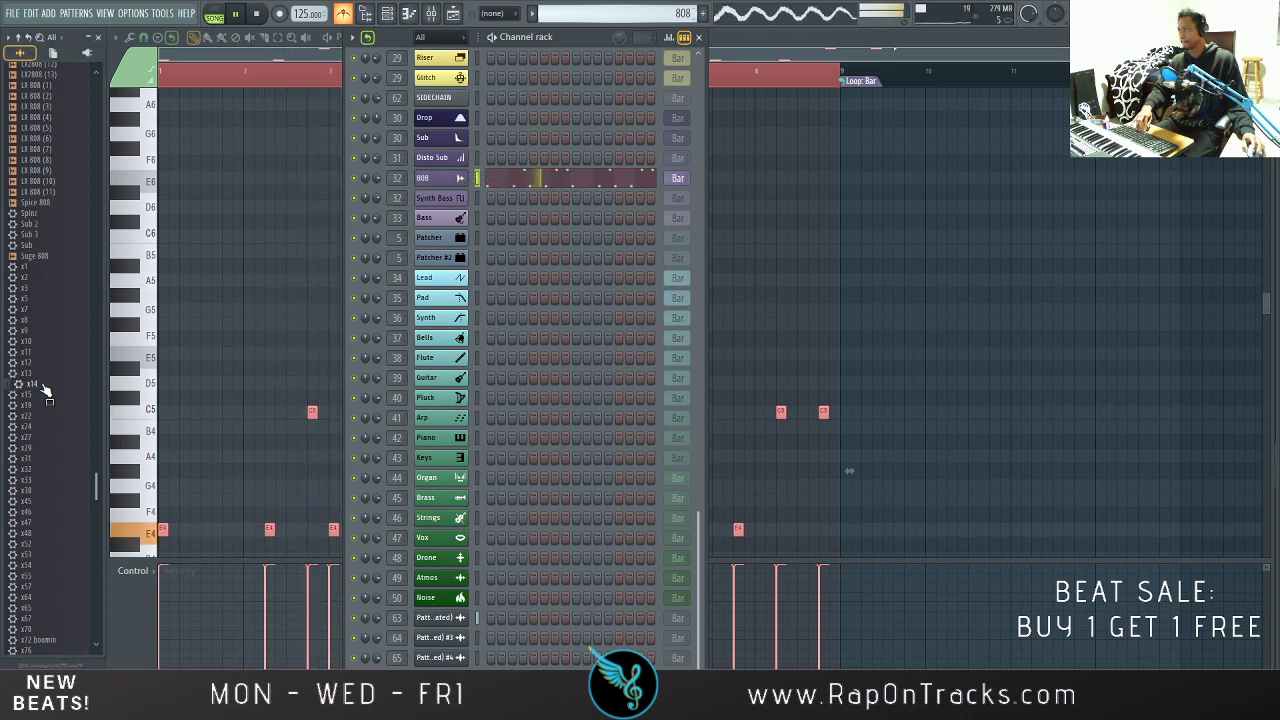
{"action": "key", "text": "space"}
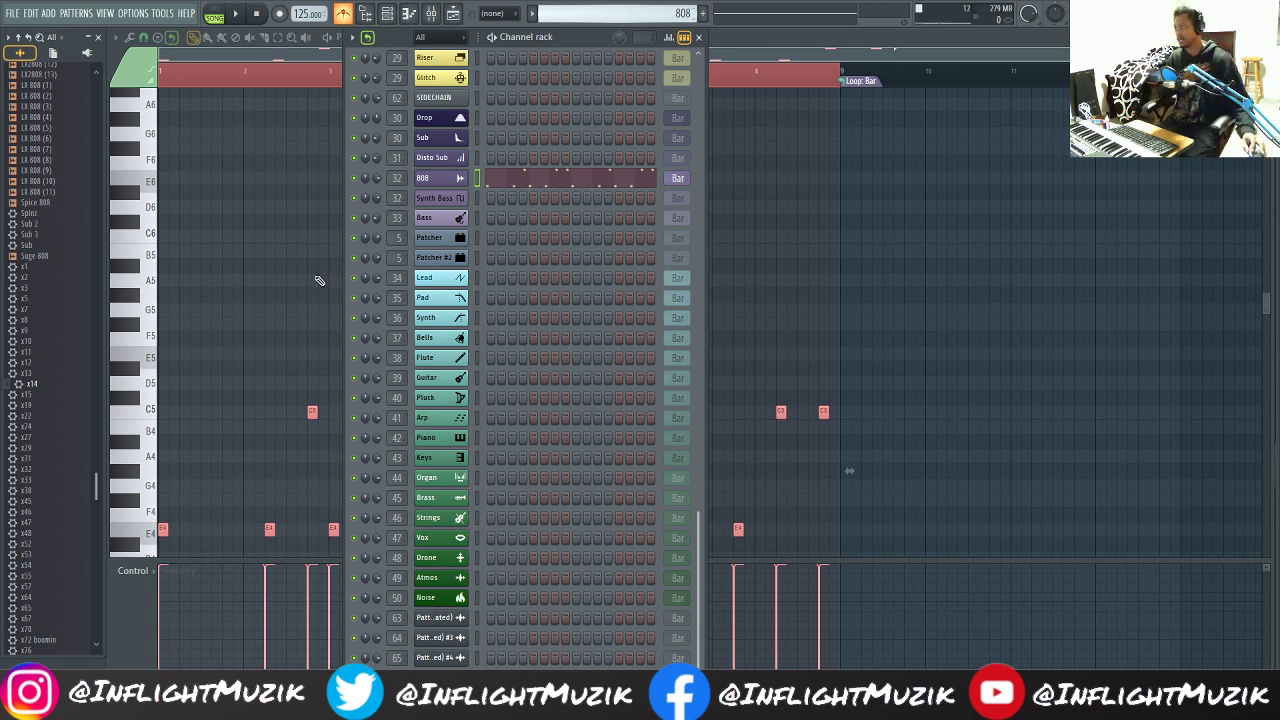
Step: Replace the 808 channel's sample with 808 Lava (2).wav from the sample history and close the sampler window
{"action": "left_click", "coordinate": [437, 182]}
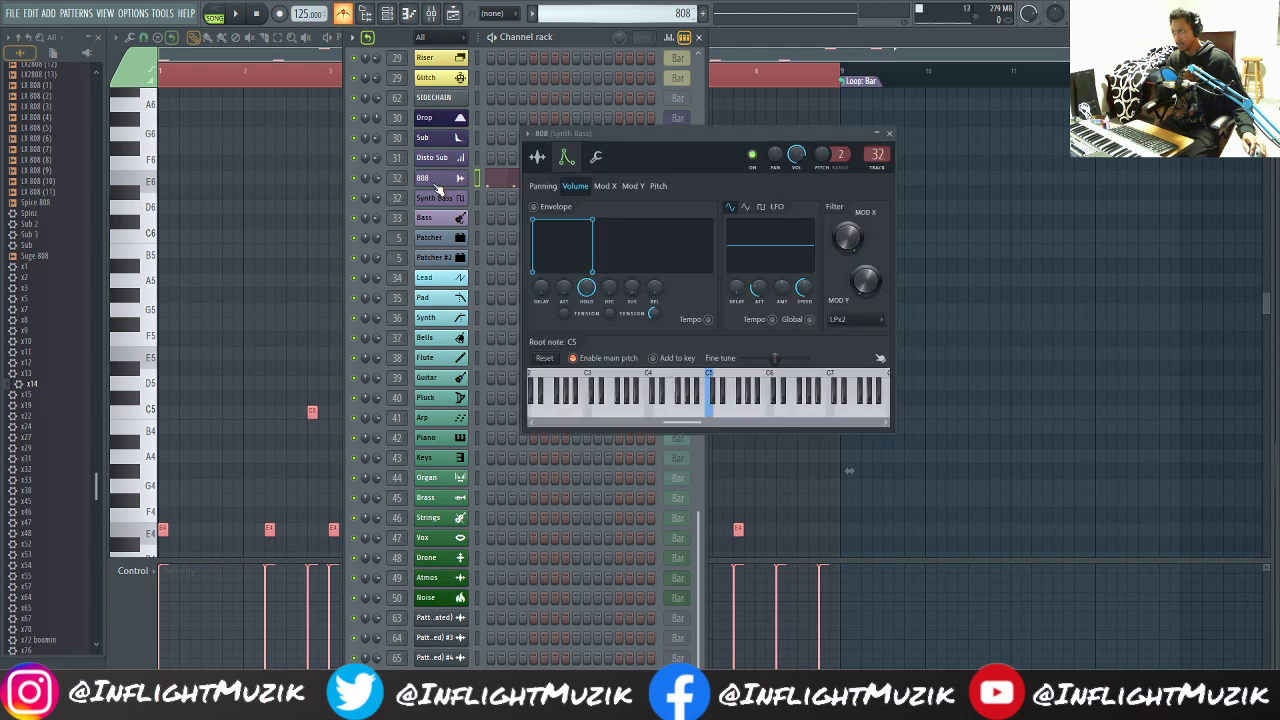
{"action": "left_click", "coordinate": [543, 160]}
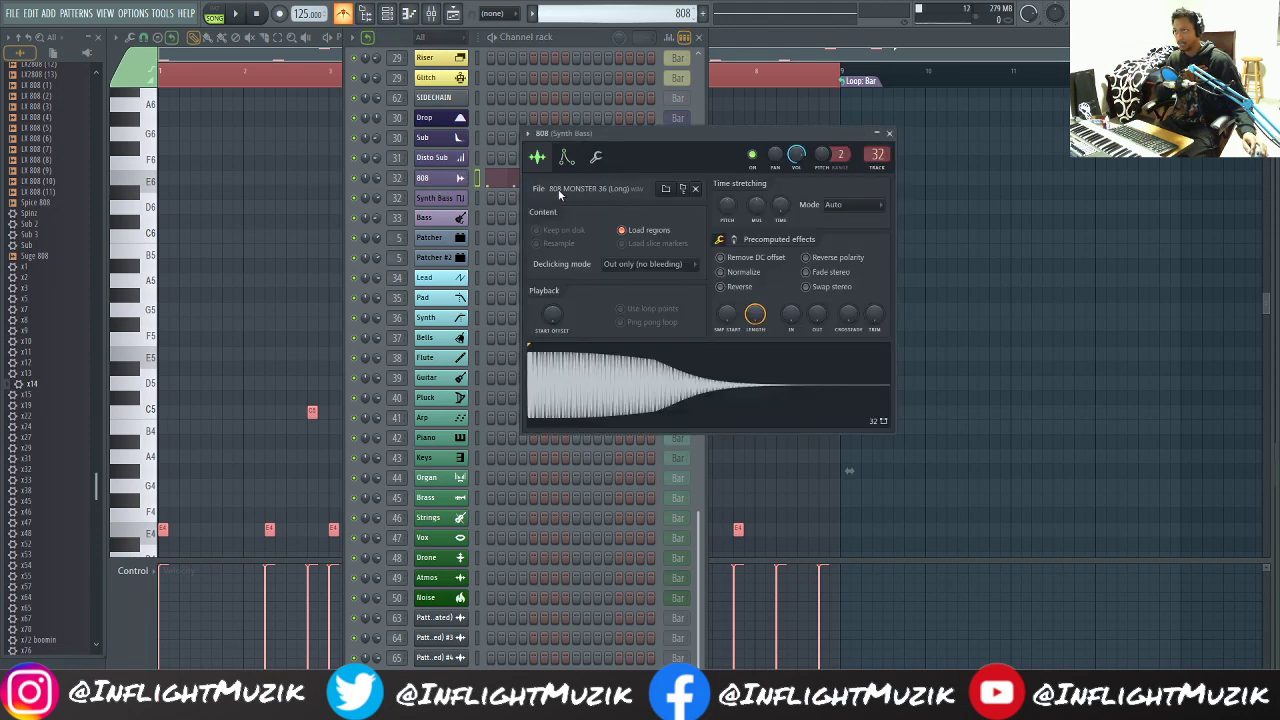
{"action": "left_click", "coordinate": [650, 189]}
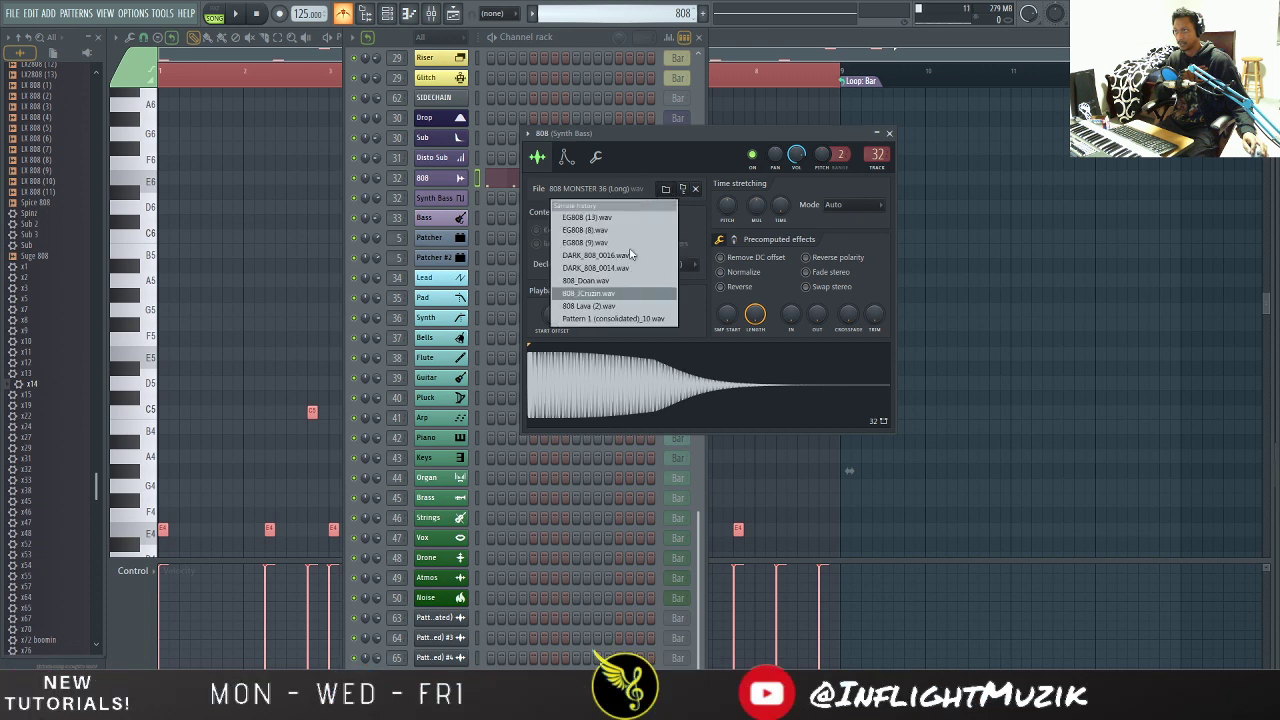
{"action": "left_click", "coordinate": [612, 305]}
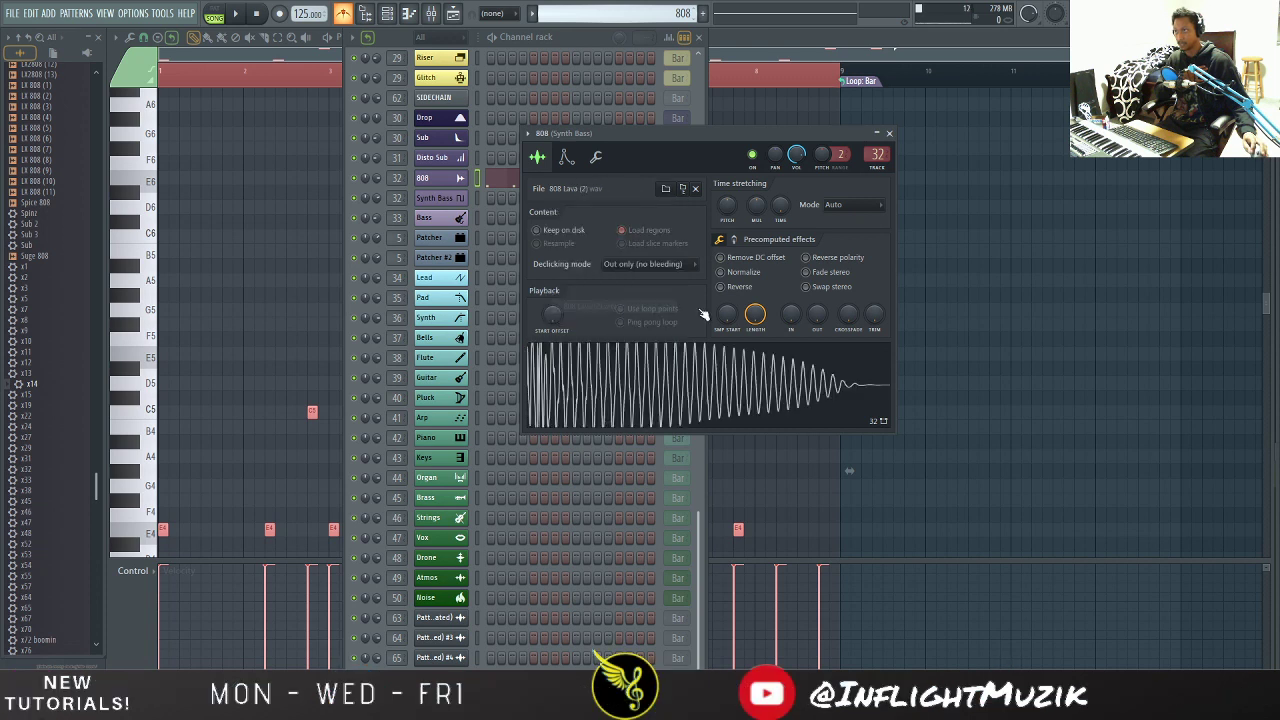
{"action": "left_click", "coordinate": [889, 134]}
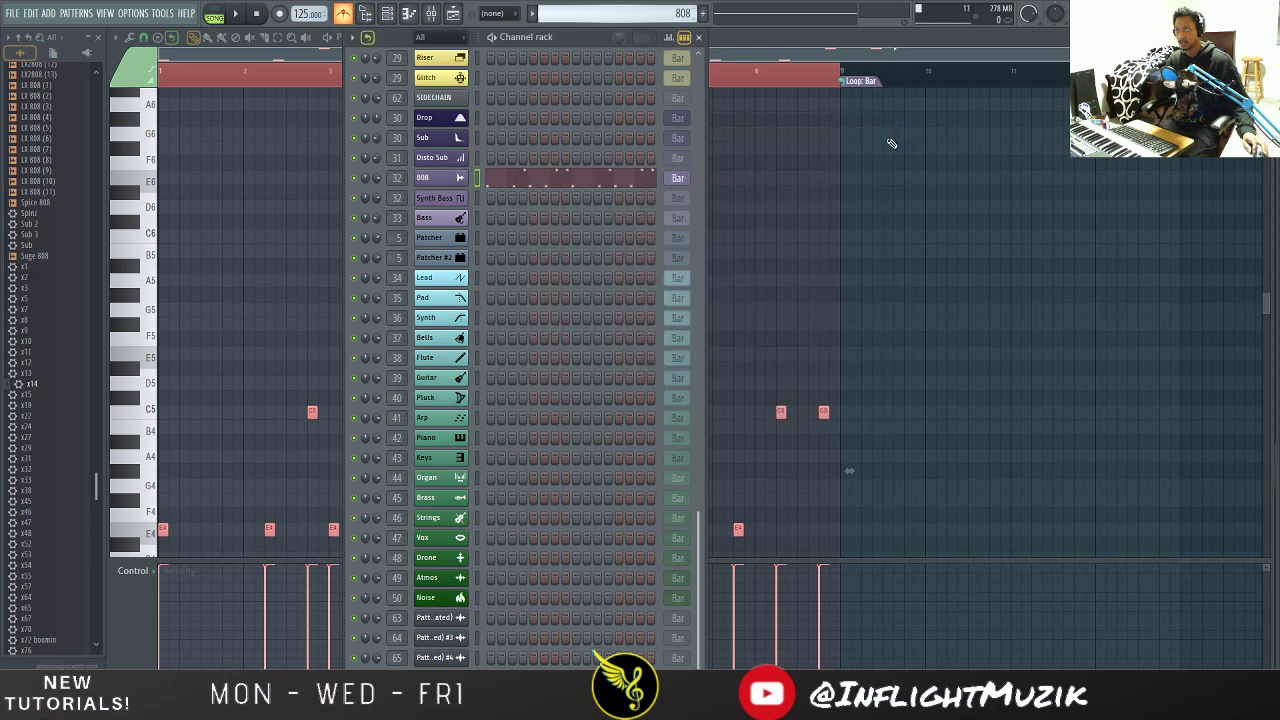
Step: Play the song and transpose the selected 808 notes up one octave in the piano roll
{"action": "key", "text": "space"}
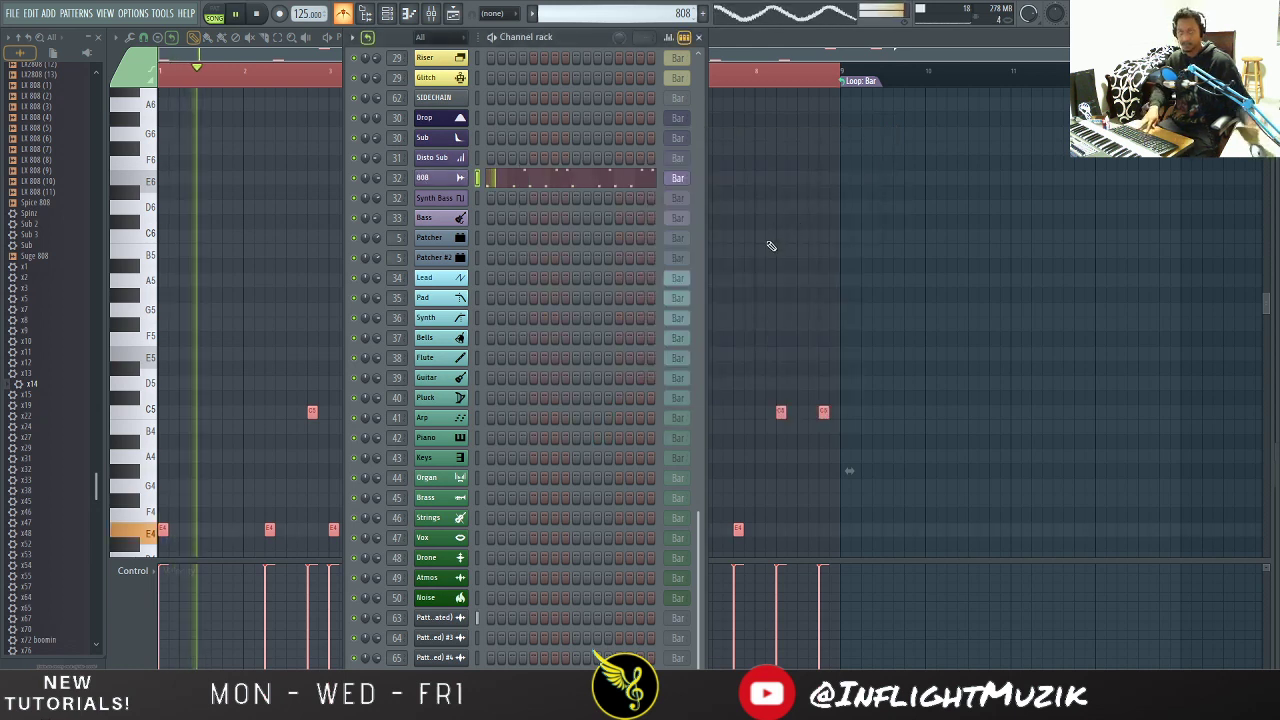
{"action": "key", "text": "F6"}
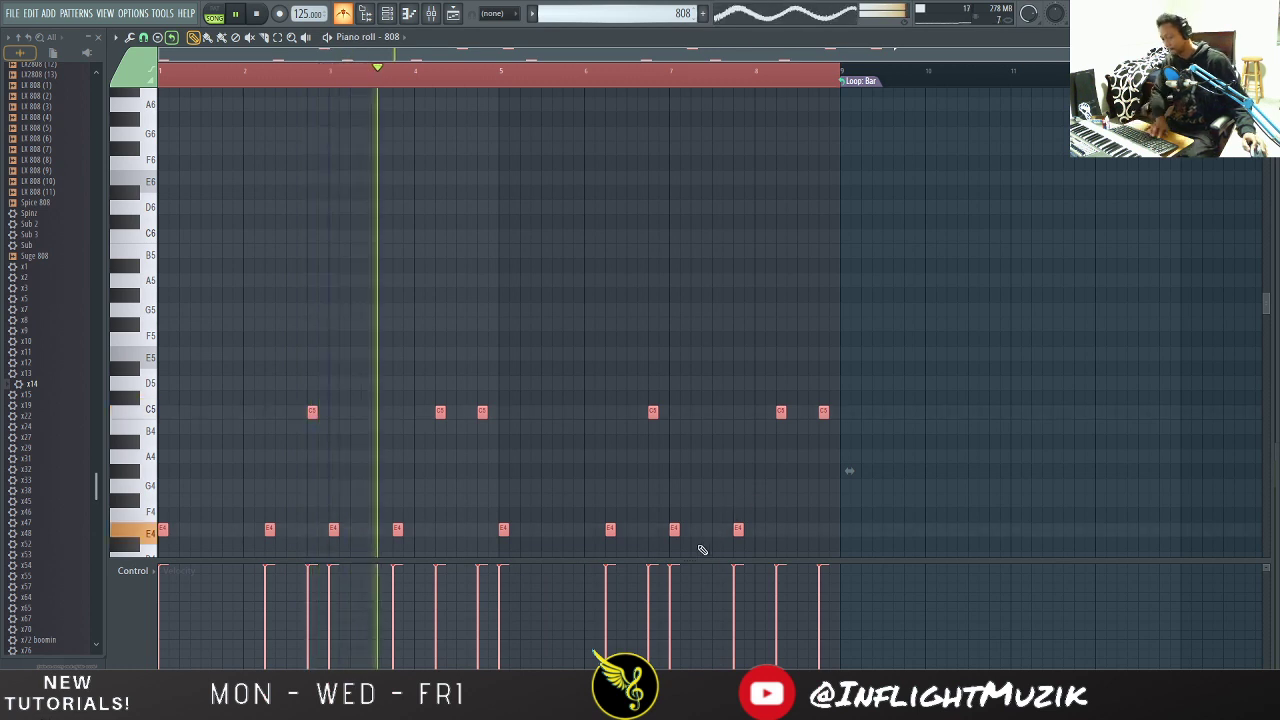
{"action": "key", "text": "ctrl+Up"}
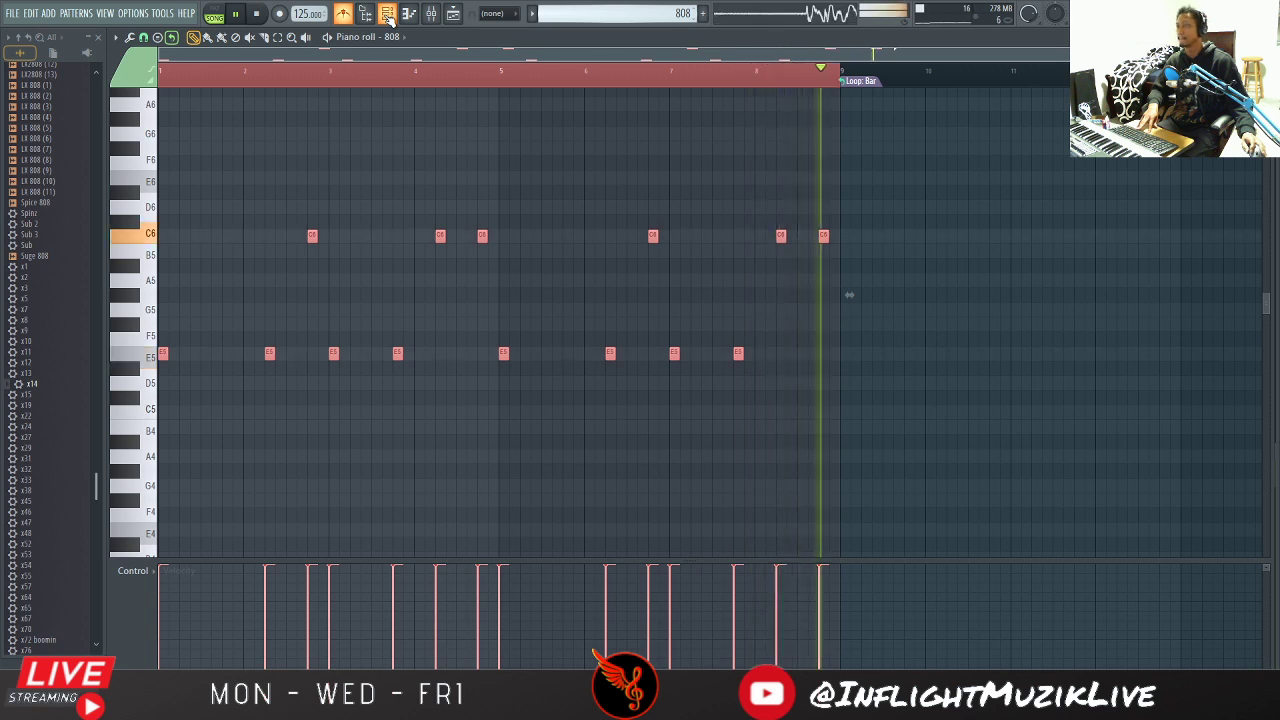
Step: Slice the Synth Bass clip at bar 17 in the playlist and delete the part after it
{"action": "left_click", "coordinate": [453, 14]}
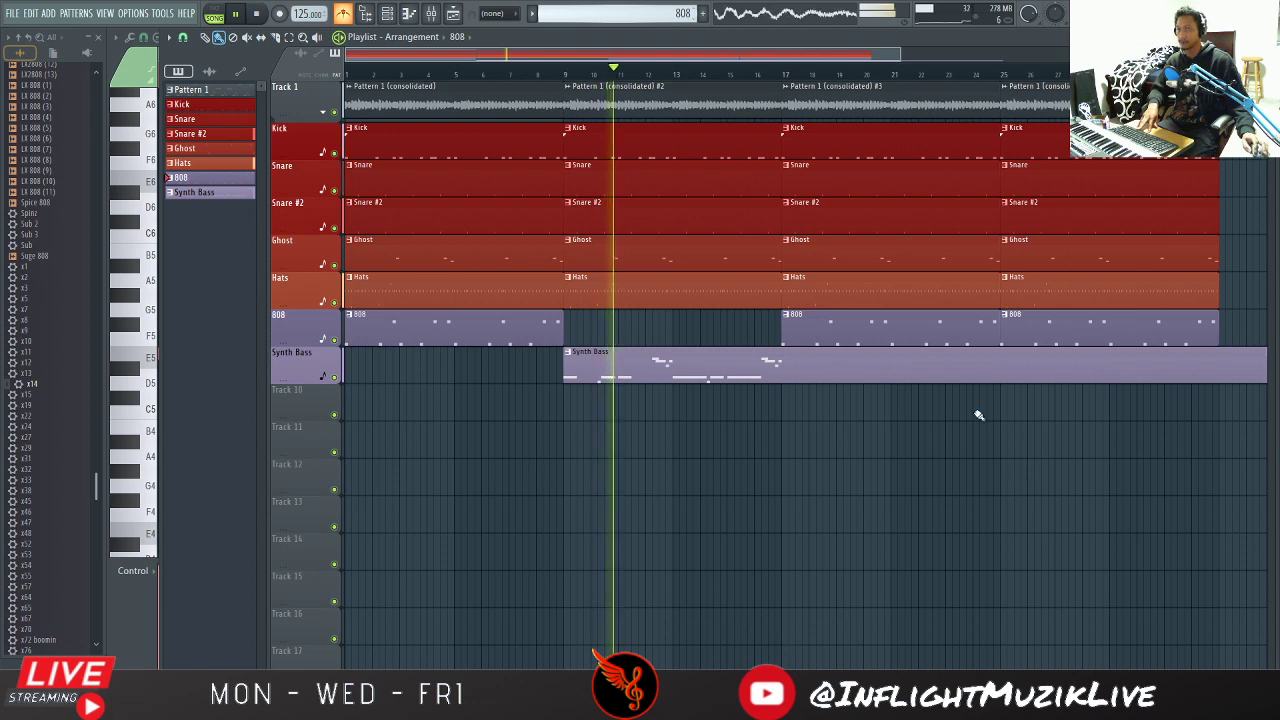
{"action": "left_click_drag", "start_coordinate": [794, 422], "coordinate": [786, 375]}
{"action": "right_click", "coordinate": [830, 376]}
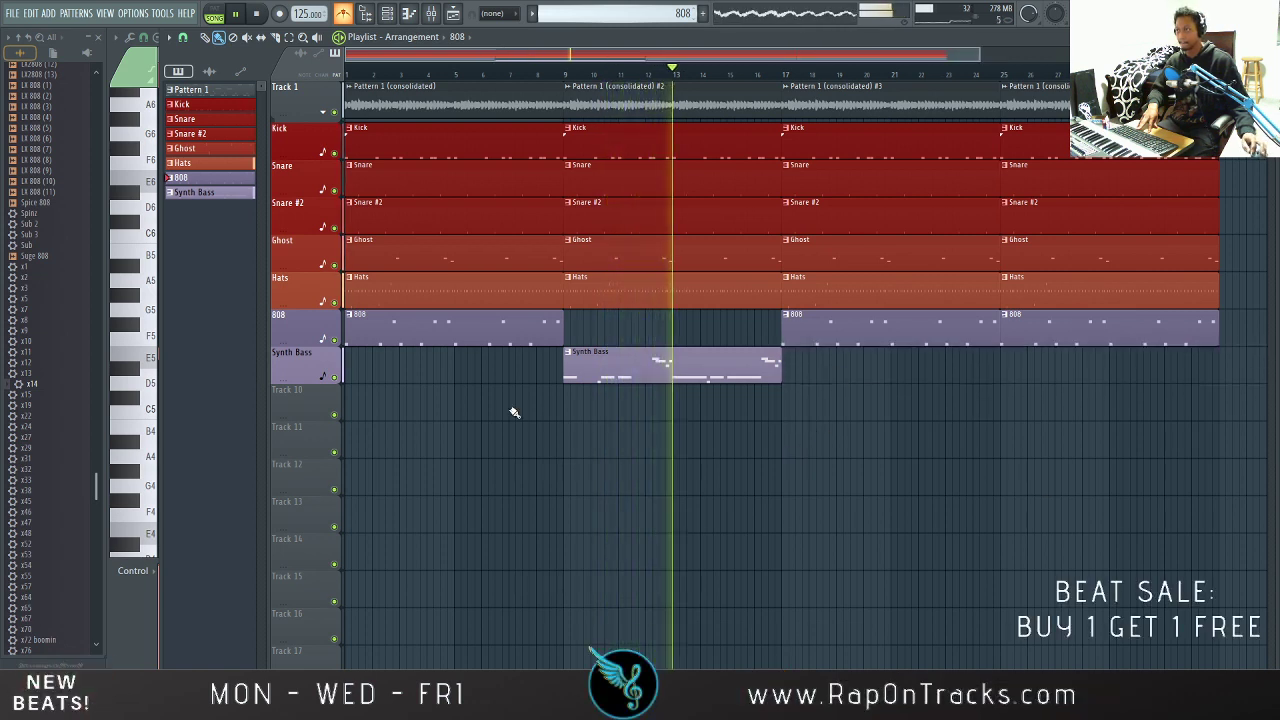
Step: Bring up the channel rack, stop the song and look through the generators in the plugin database
{"action": "left_click", "coordinate": [387, 13]}
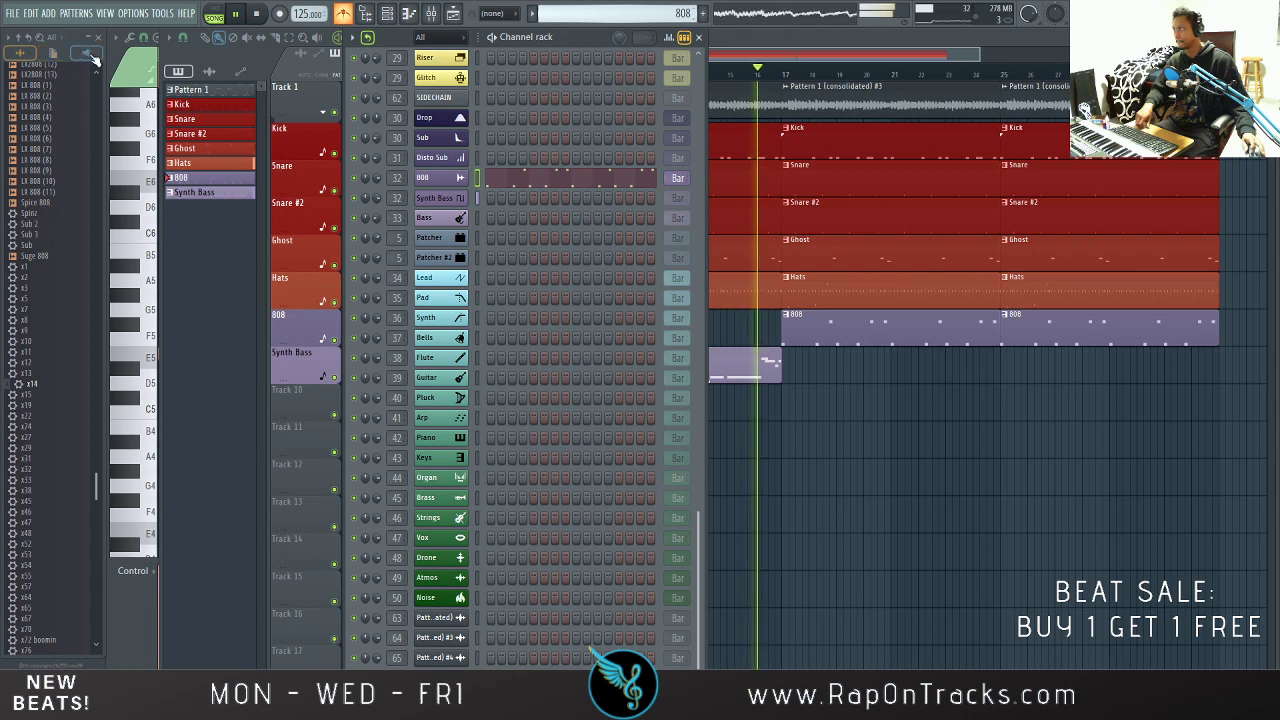
{"action": "key", "text": "space"}
{"action": "left_click", "coordinate": [88, 53]}
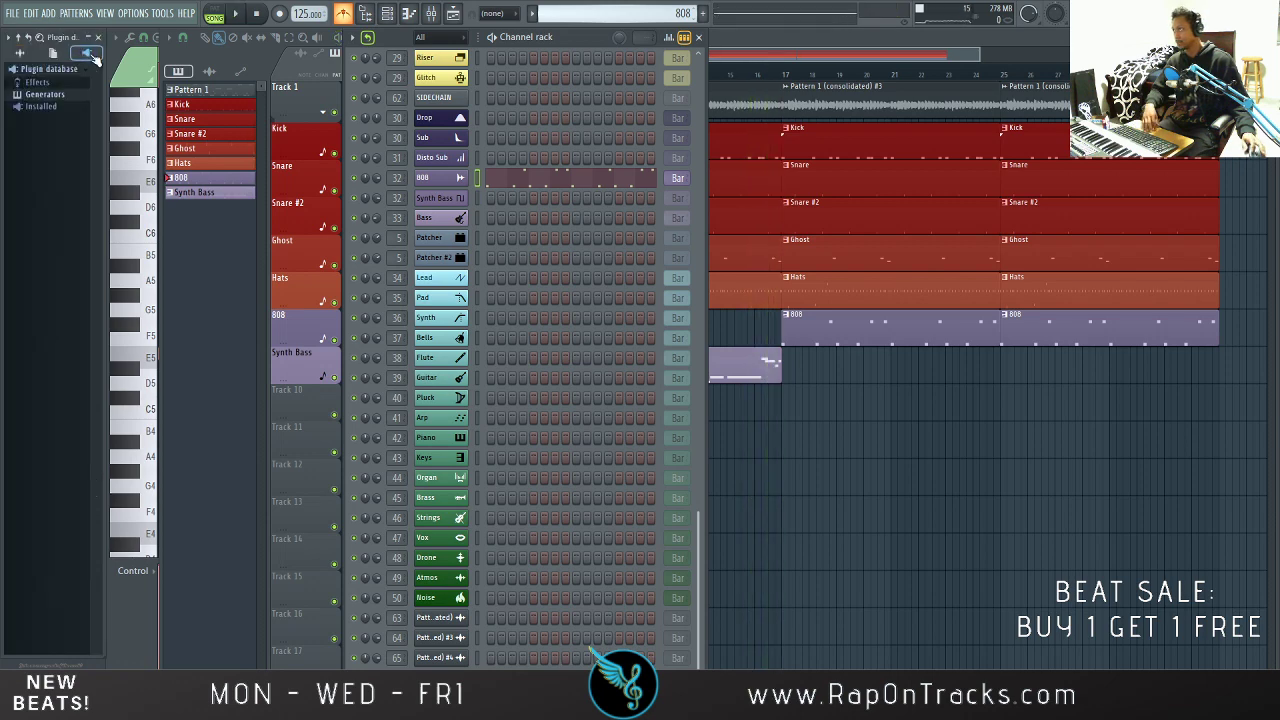
{"action": "left_click", "coordinate": [48, 95]}
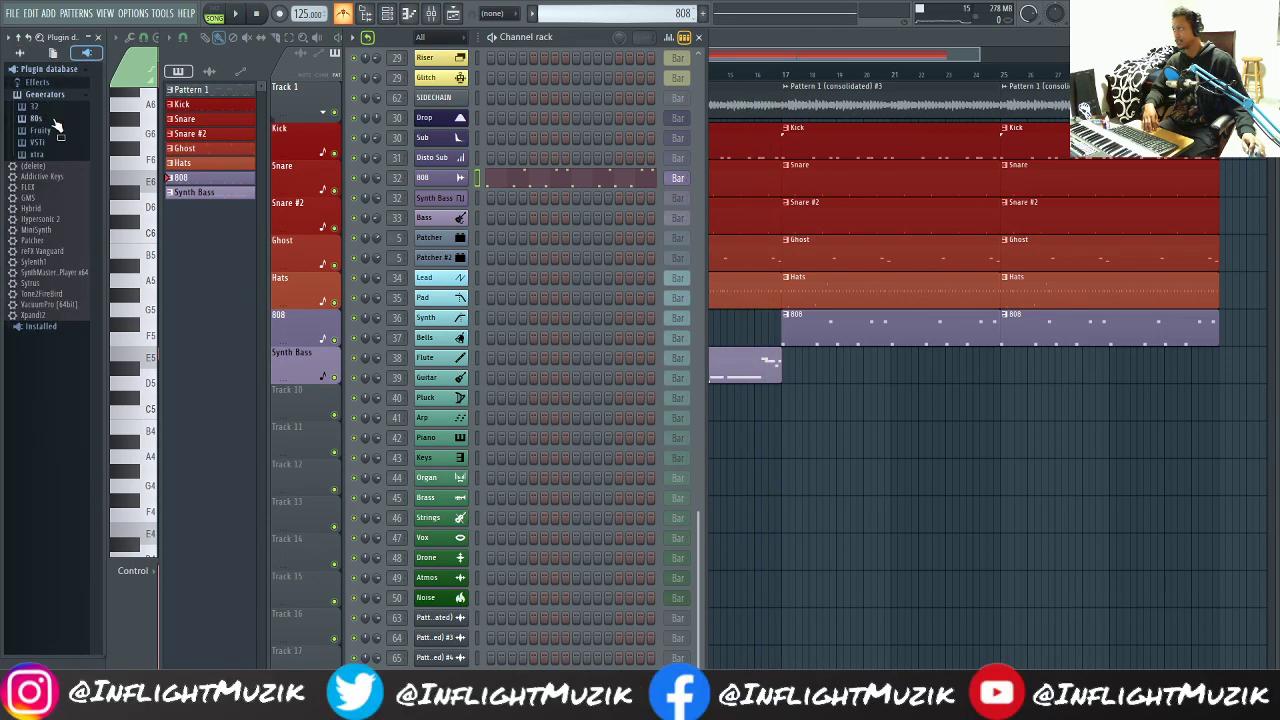
{"action": "left_click", "coordinate": [31, 52]}
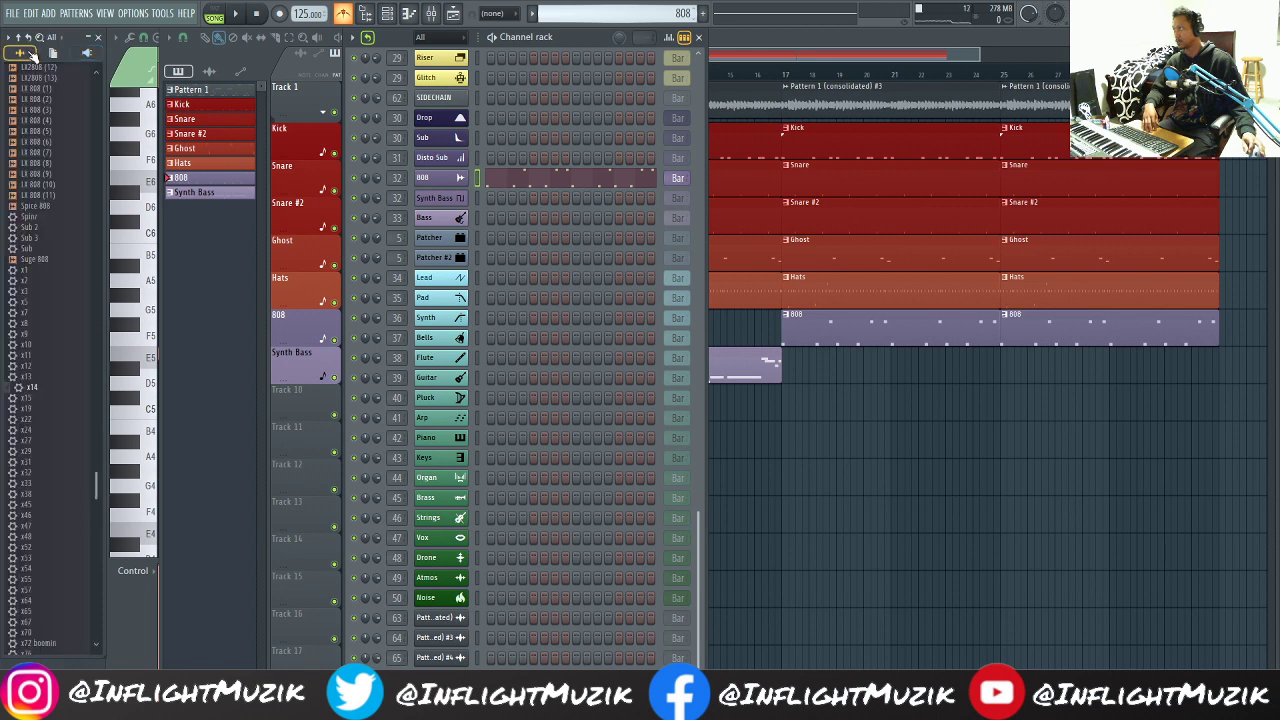
Step: Load the sb41 preset from the synth folder of 1 808s onto the 808 channel and return to the channel rack
{"action": "scroll", "coordinate": [64, 323], "scroll_direction": "up", "scroll_amount": 15}
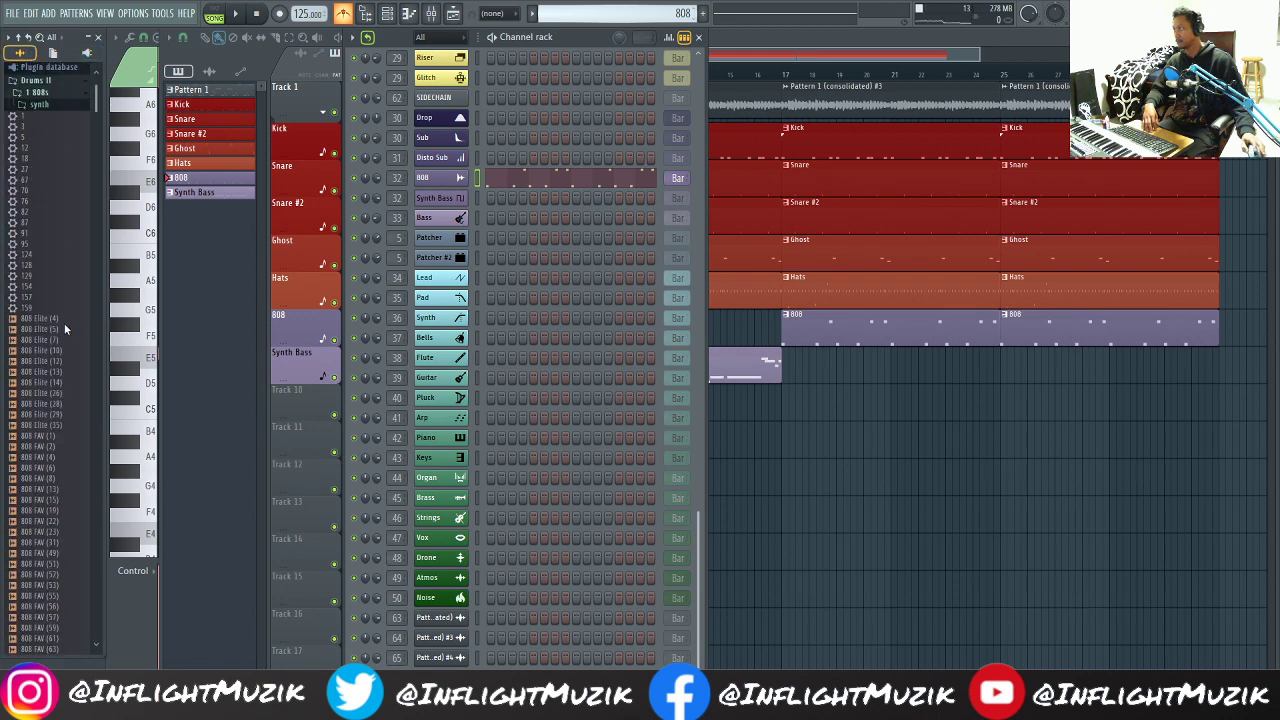
{"action": "left_click", "coordinate": [40, 110]}
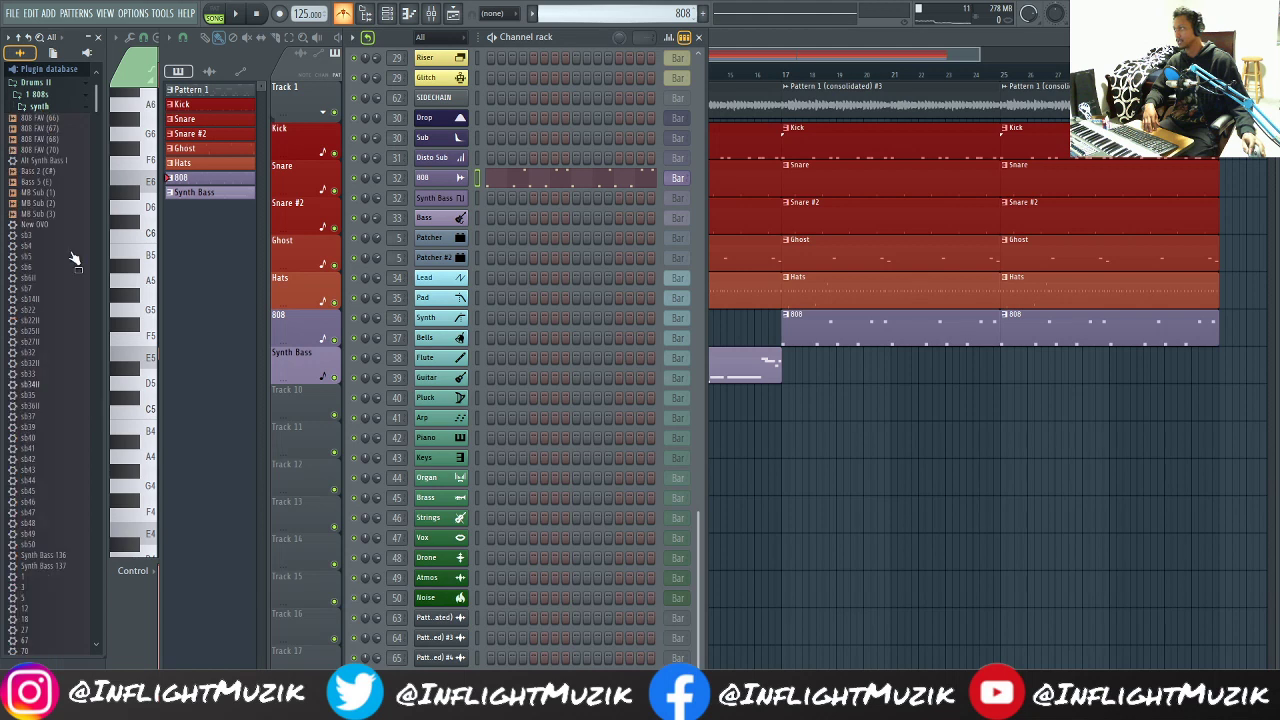
{"action": "scroll", "coordinate": [17, 414], "scroll_direction": "down", "scroll_amount": 6}
{"action": "scroll", "coordinate": [20, 415], "scroll_direction": "up", "scroll_amount": 2}
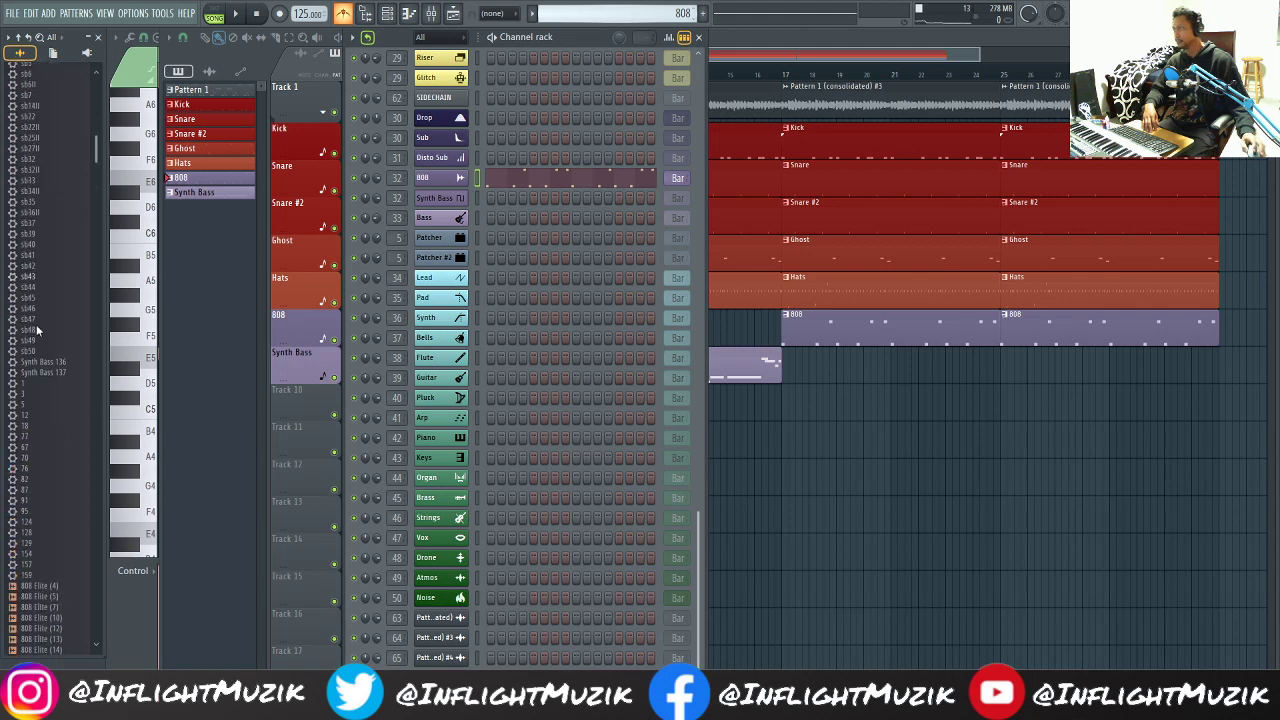
{"action": "left_click", "coordinate": [46, 260]}
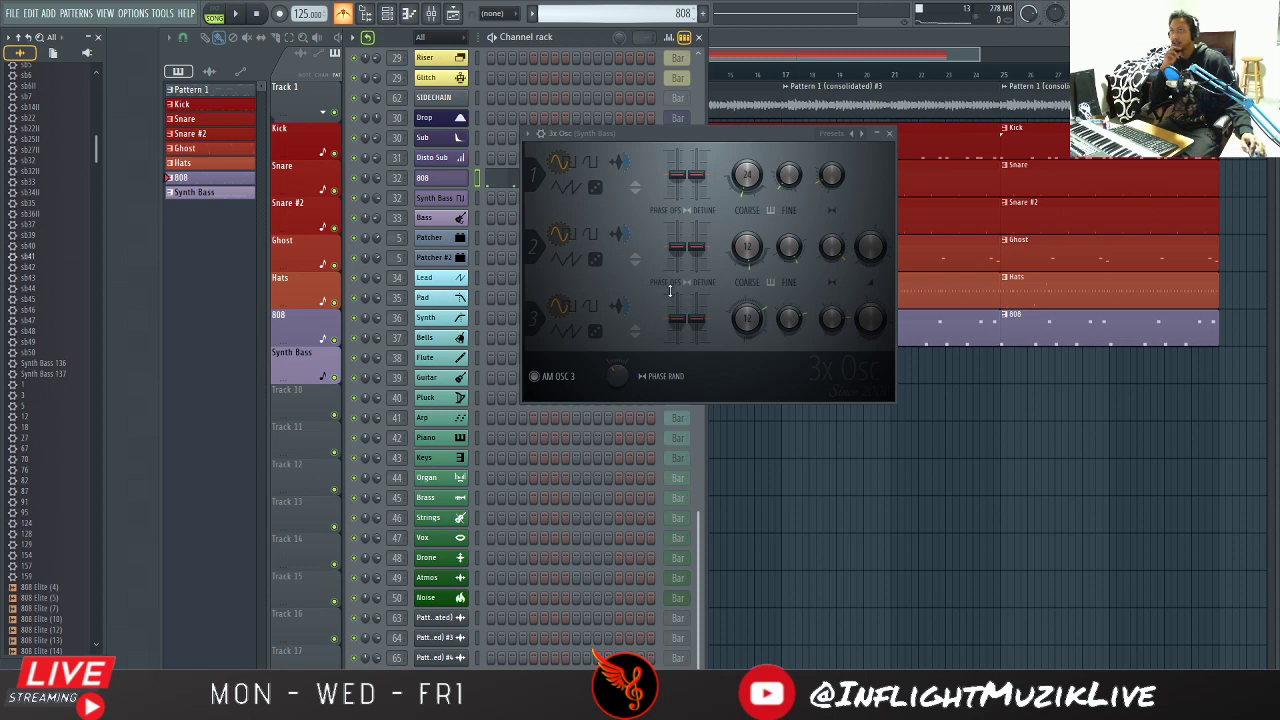
{"action": "left_click", "coordinate": [500, 178]}
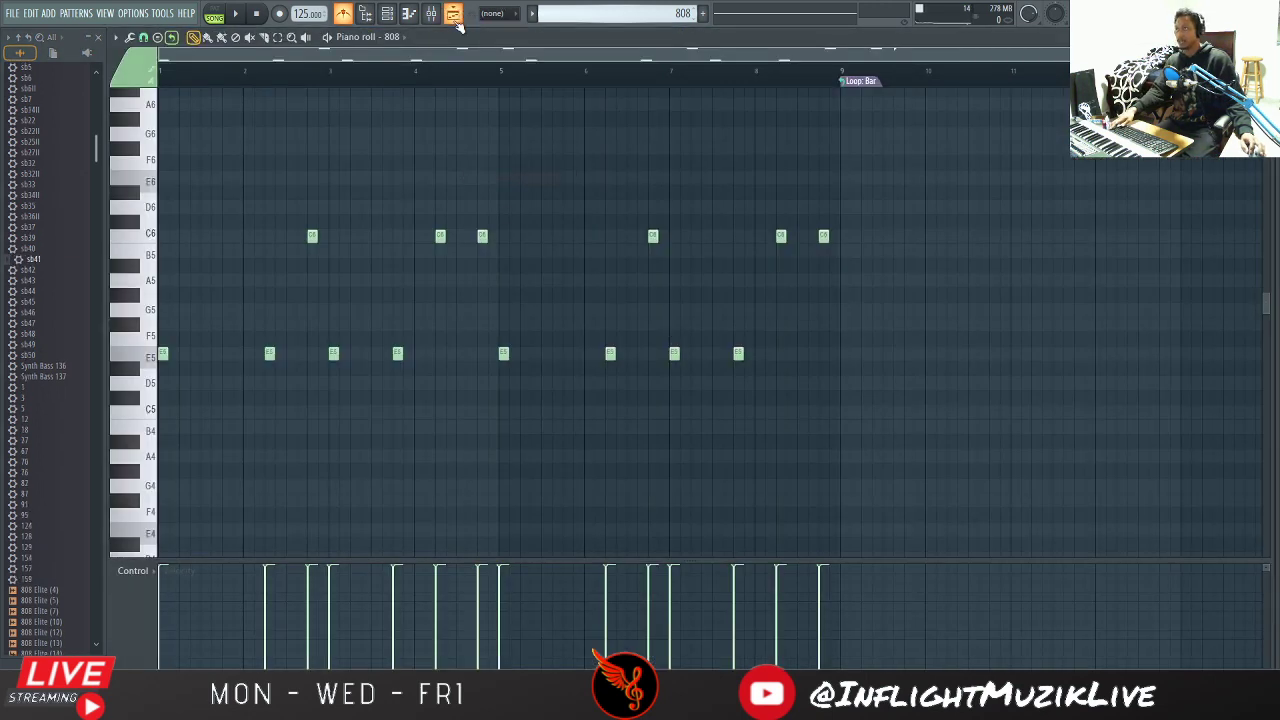
{"action": "left_click", "coordinate": [455, 17]}
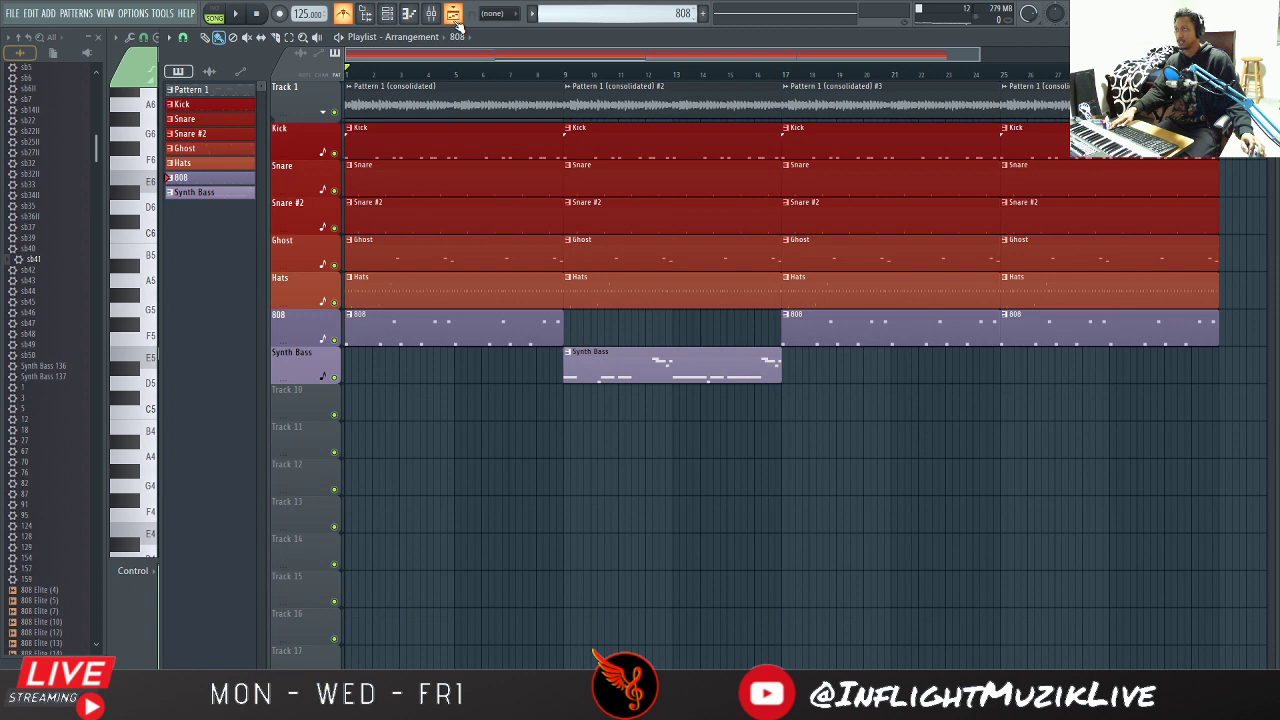
{"action": "left_click", "coordinate": [386, 11]}
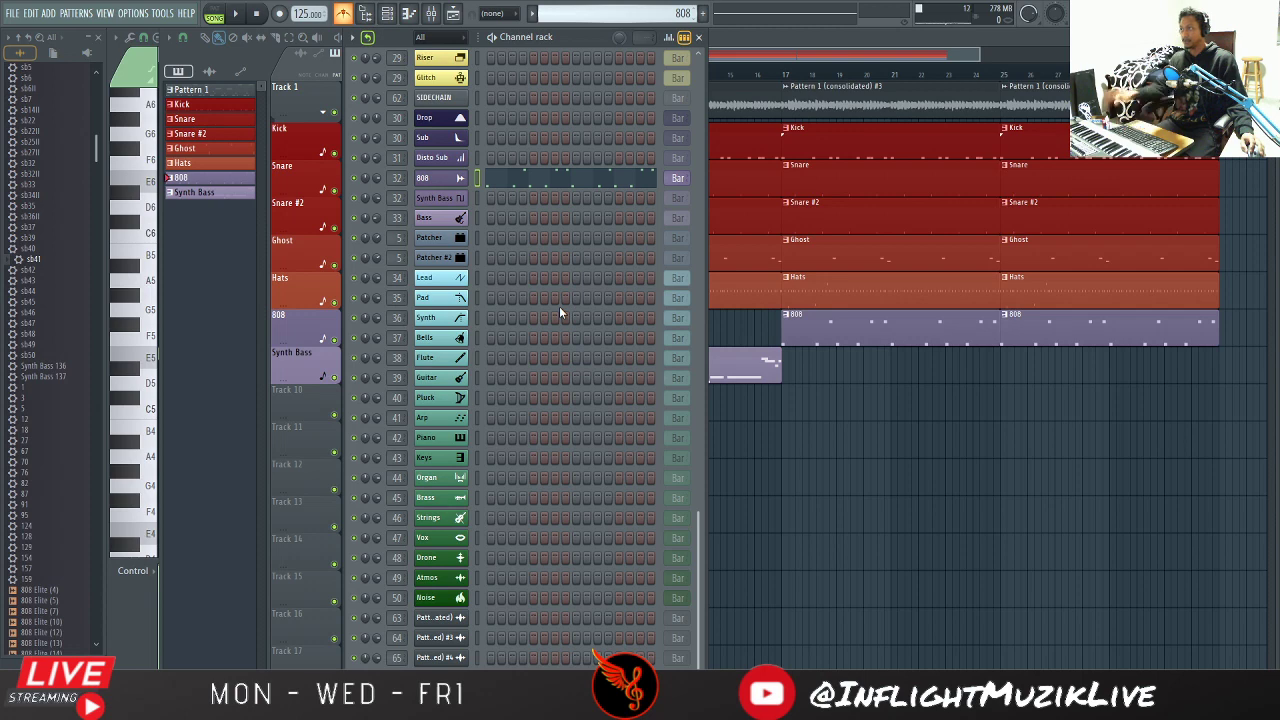
Step: Replace the sample in the 808 channel's 3x Osc preset with 808 Lava (2).wav from the sample history and audition it
{"action": "left_click", "coordinate": [455, 180]}
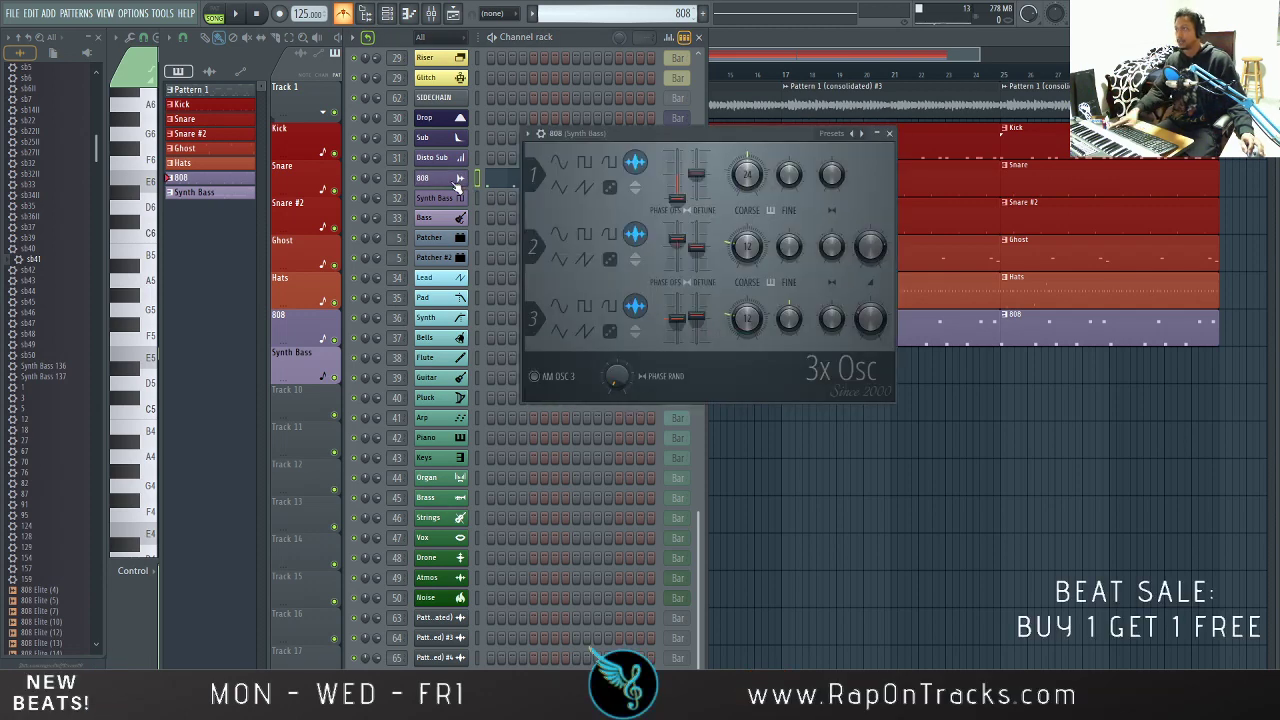
{"action": "left_click", "coordinate": [543, 134]}
{"action": "left_click", "coordinate": [666, 189]}
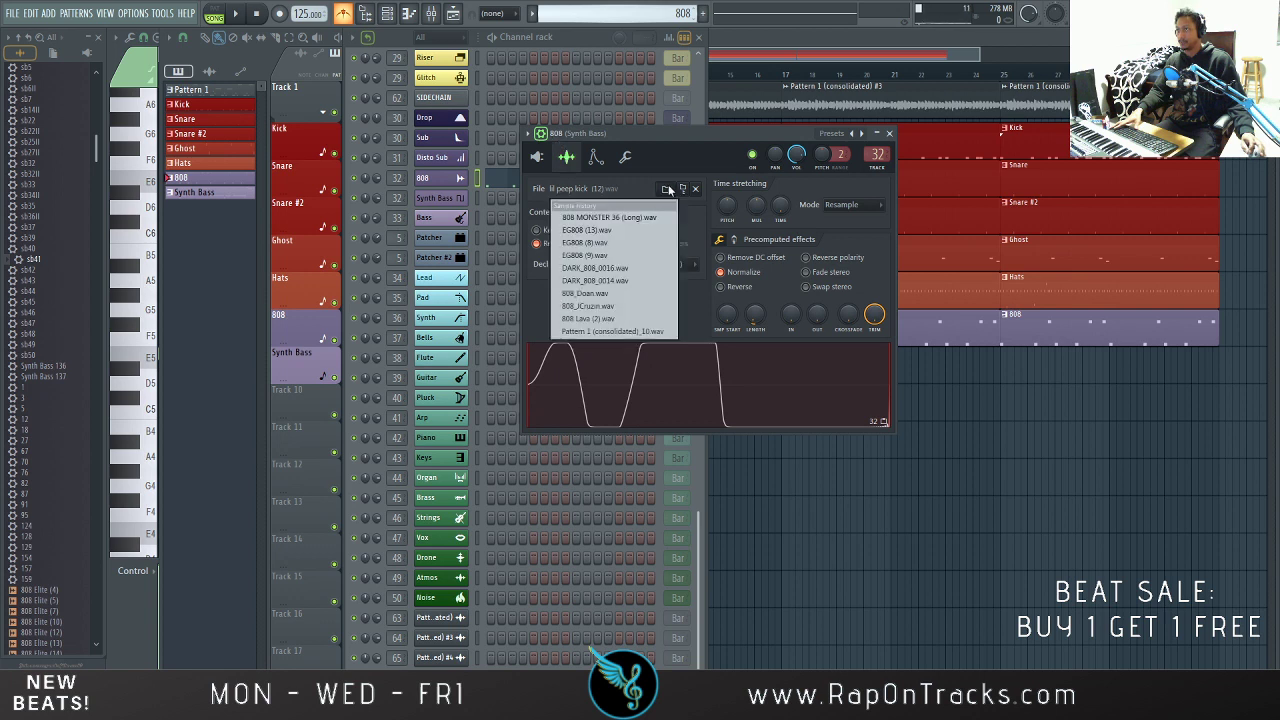
{"action": "left_click", "coordinate": [581, 318]}
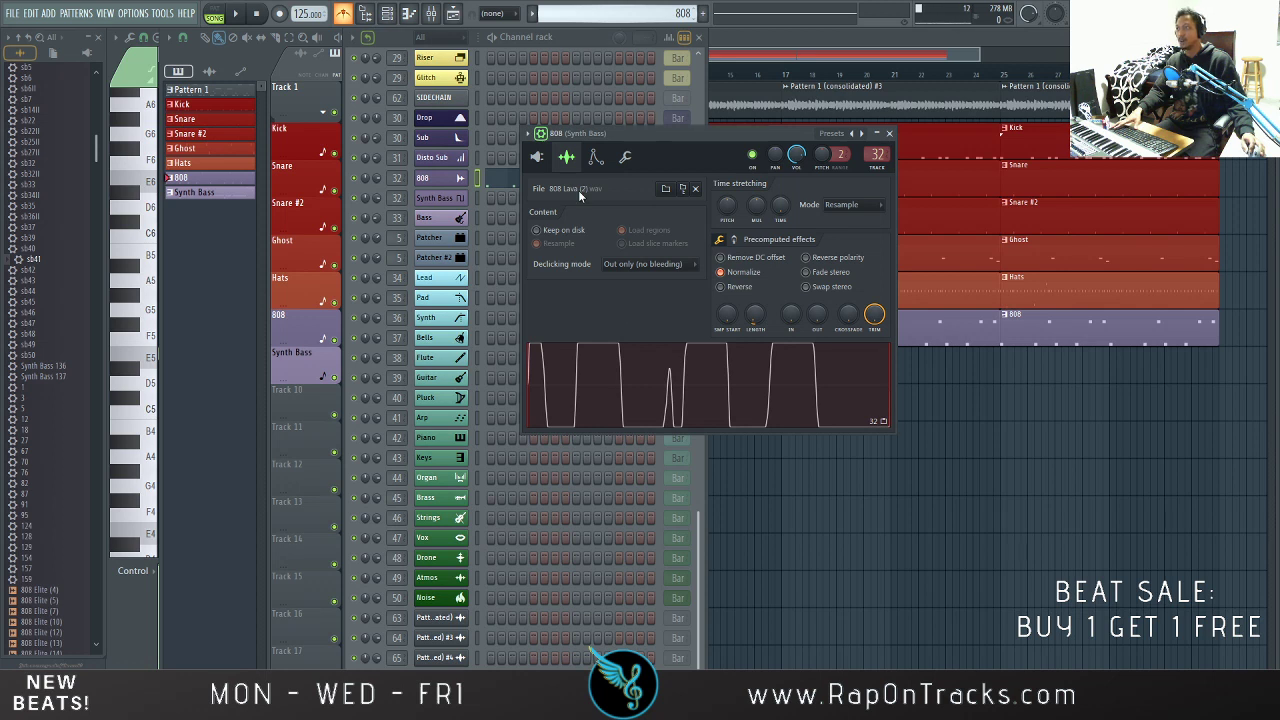
{"action": "key", "text": "space"}
{"action": "key", "text": "space"}
{"action": "left_click", "coordinate": [538, 157]}
Step: Replace the 808 channel's 3x Osc instrument with the Sampler from the Drums II browser folder
{"action": "right_click", "coordinate": [440, 179]}
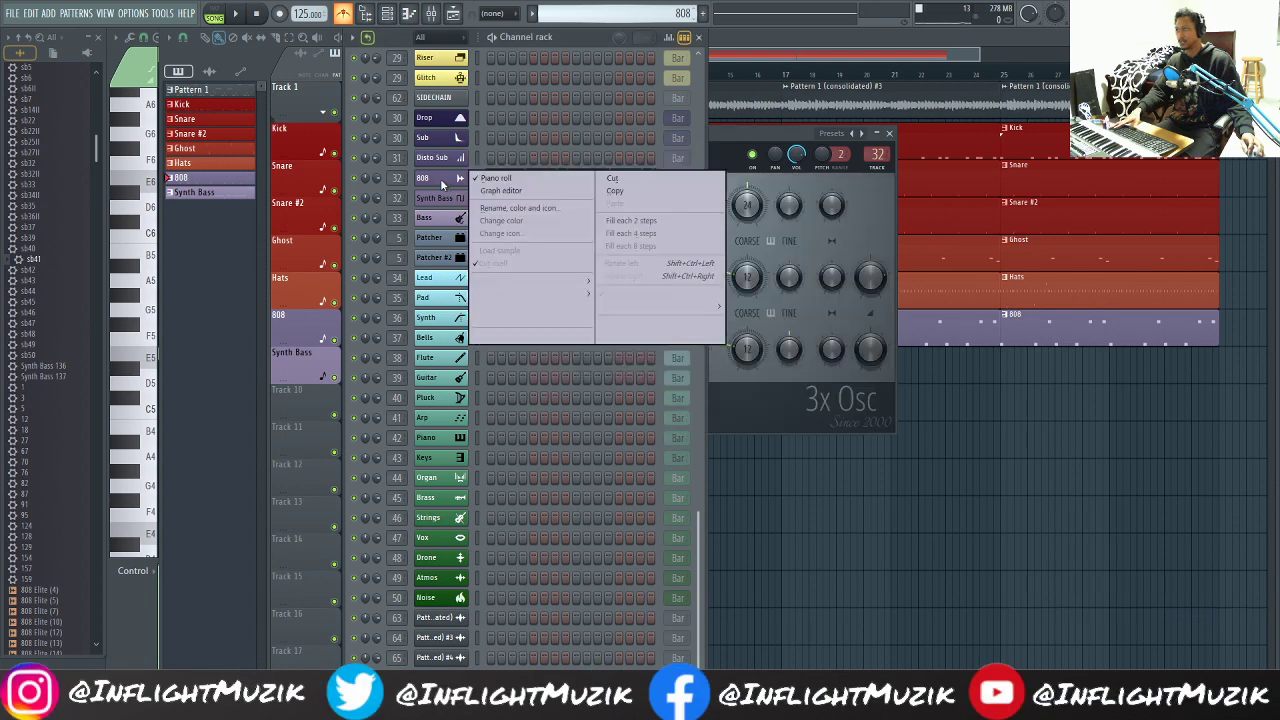
{"action": "mouse_move", "coordinate": [515, 294]}
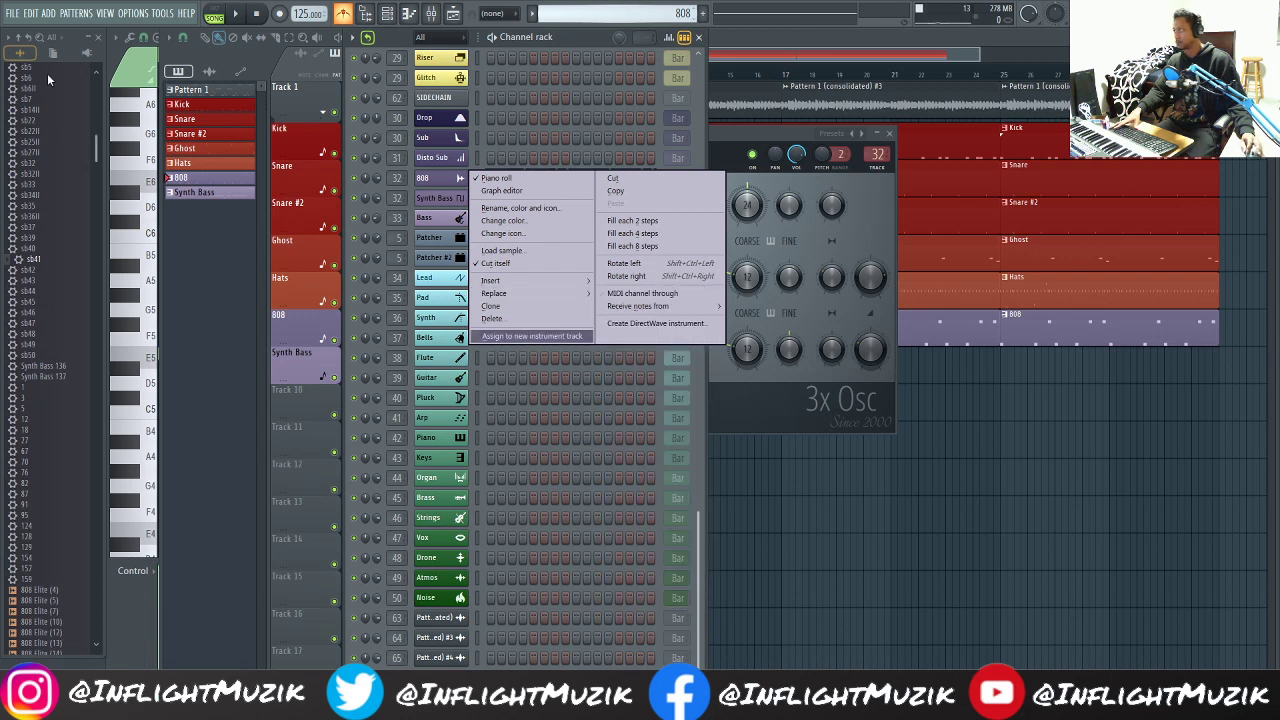
{"action": "left_click_drag", "start_coordinate": [44, 151], "coordinate": [43, 272]}
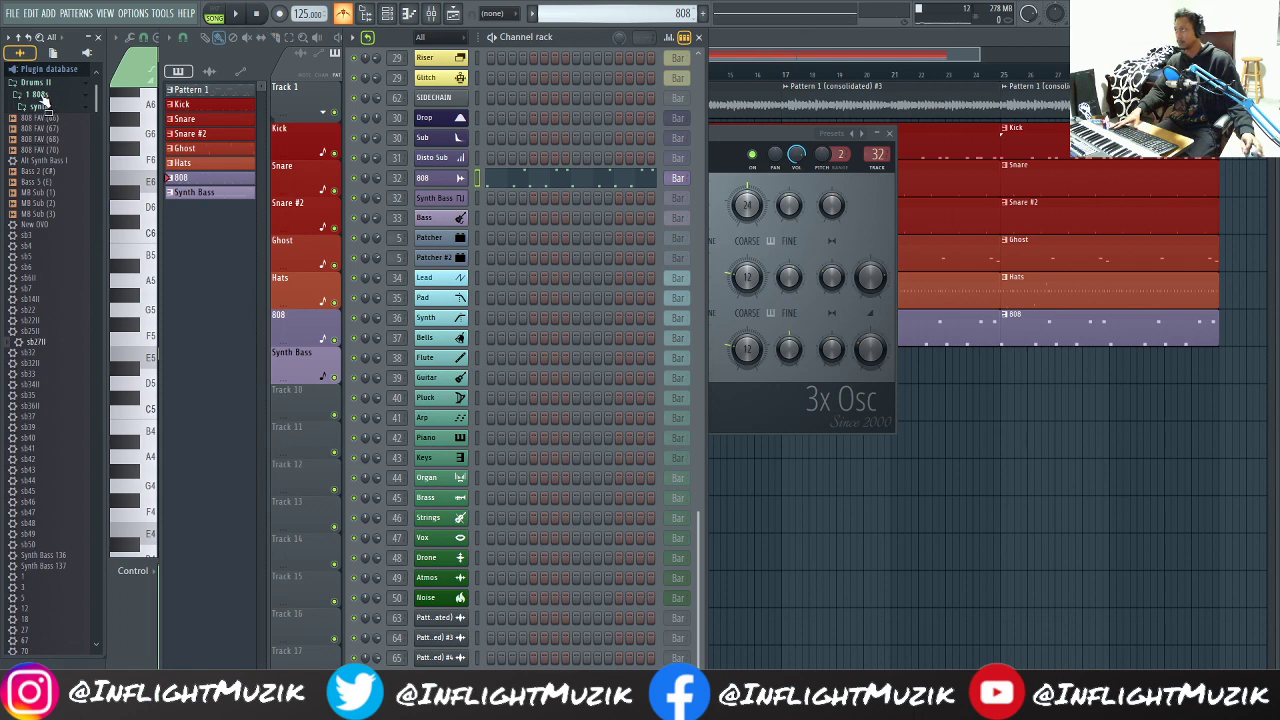
{"action": "left_click", "coordinate": [40, 95]}
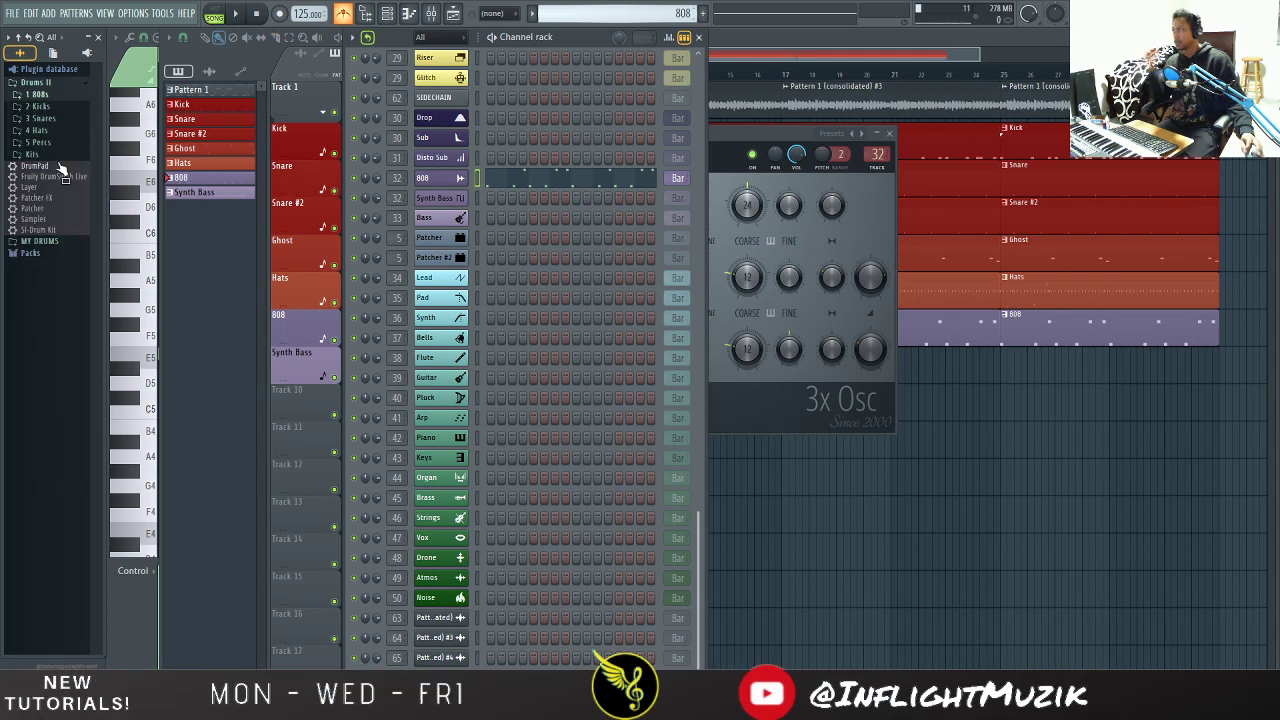
{"action": "left_click_drag", "start_coordinate": [41, 228], "coordinate": [455, 195]}
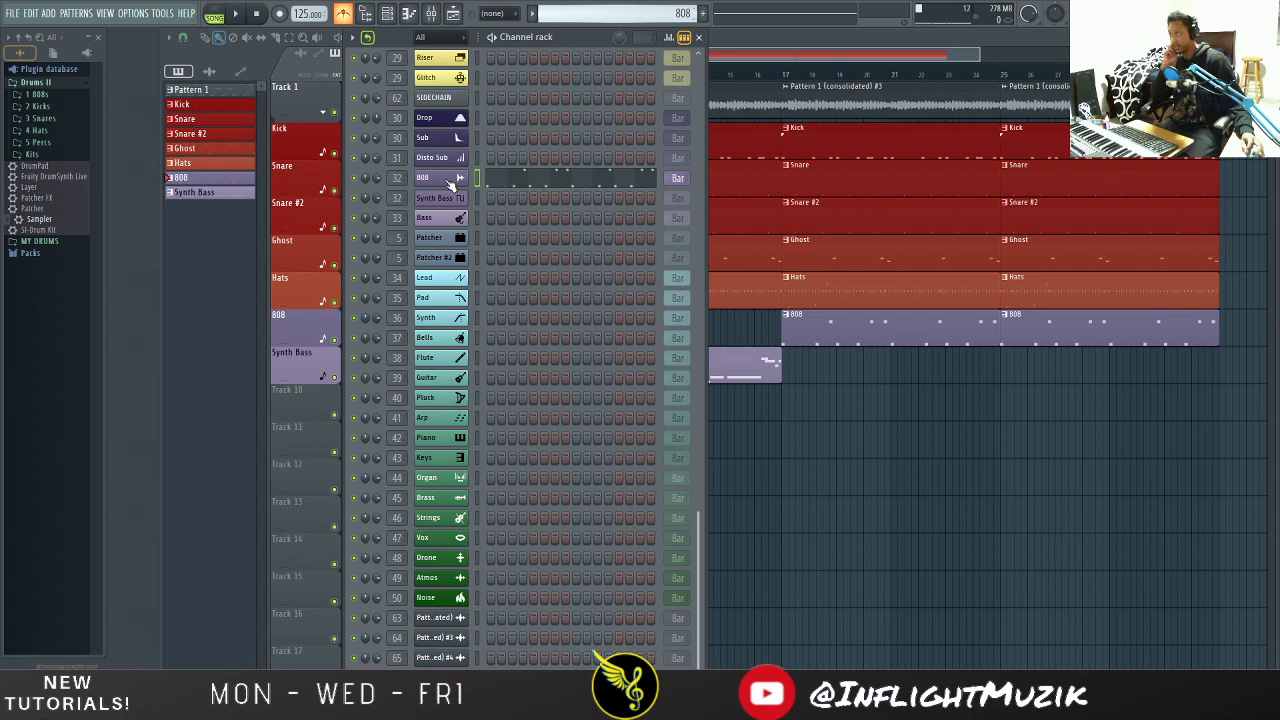
Step: Load 808 Lava (2).wav from the sample history into the 808 channel's Sampler and enable Clip in the precomputed effects
{"action": "left_click", "coordinate": [451, 183]}
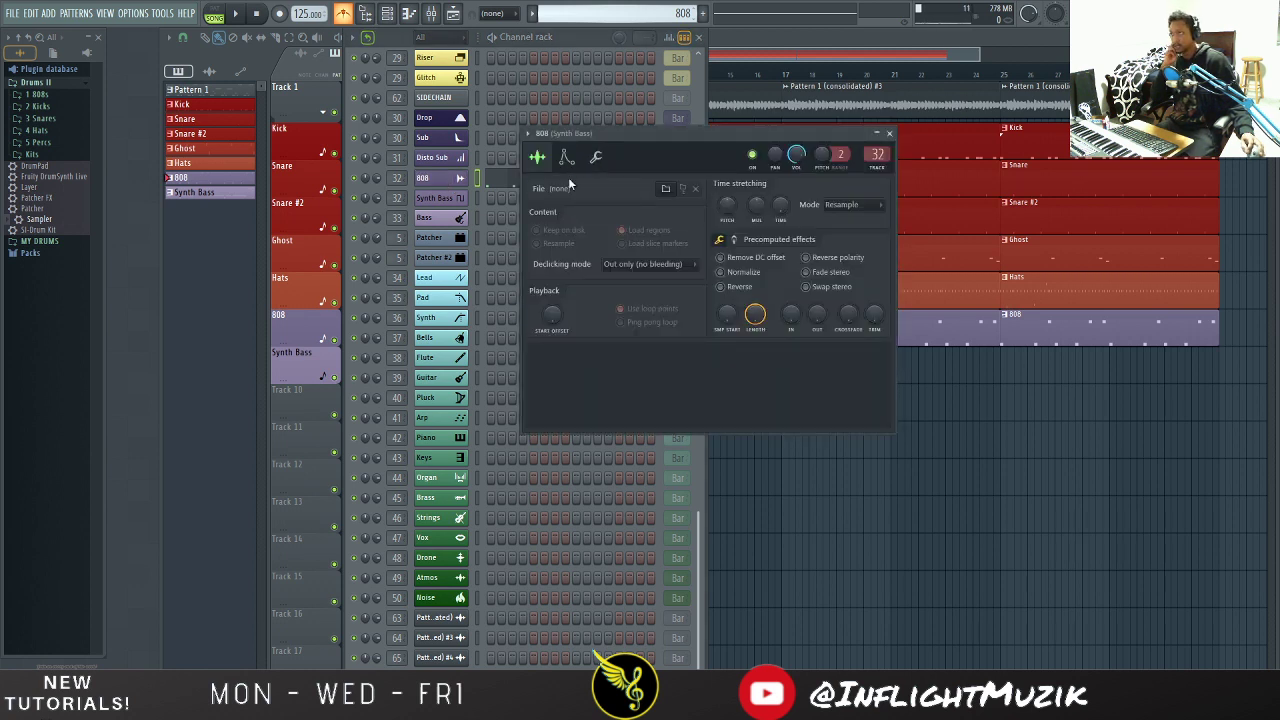
{"action": "left_click", "coordinate": [664, 190]}
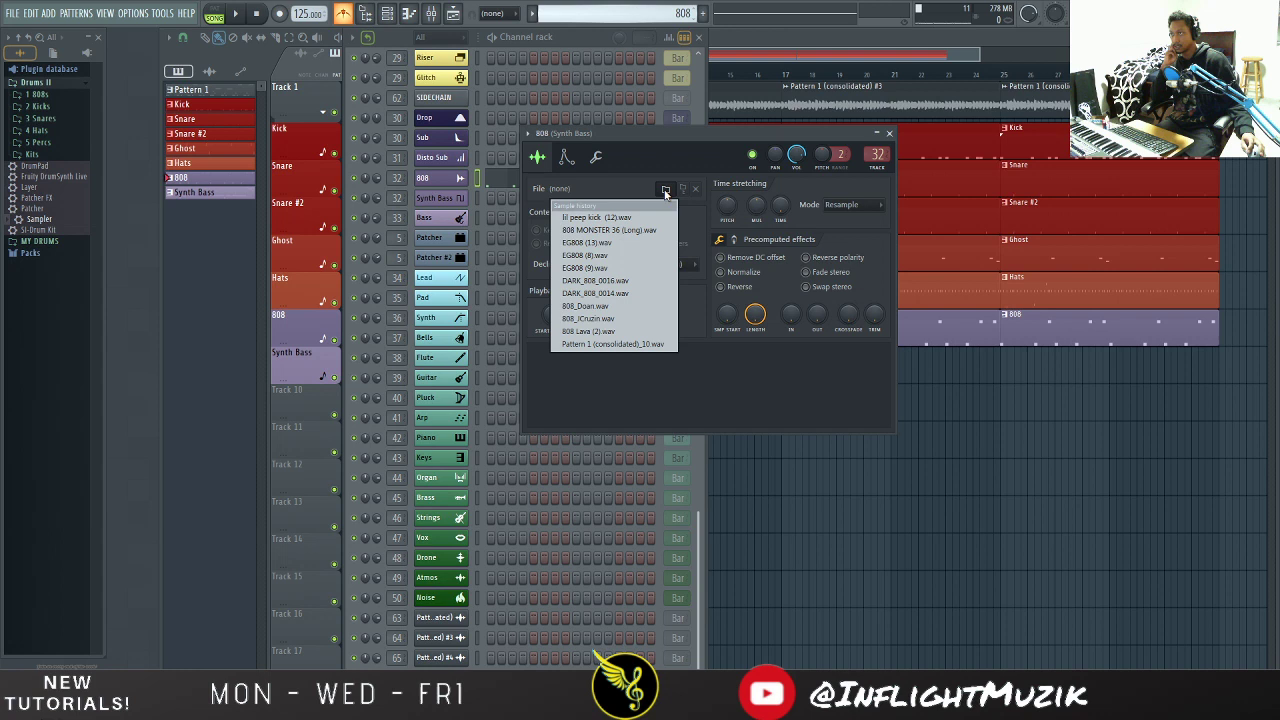
{"action": "left_click", "coordinate": [608, 327]}
{"action": "left_click", "coordinate": [740, 241]}
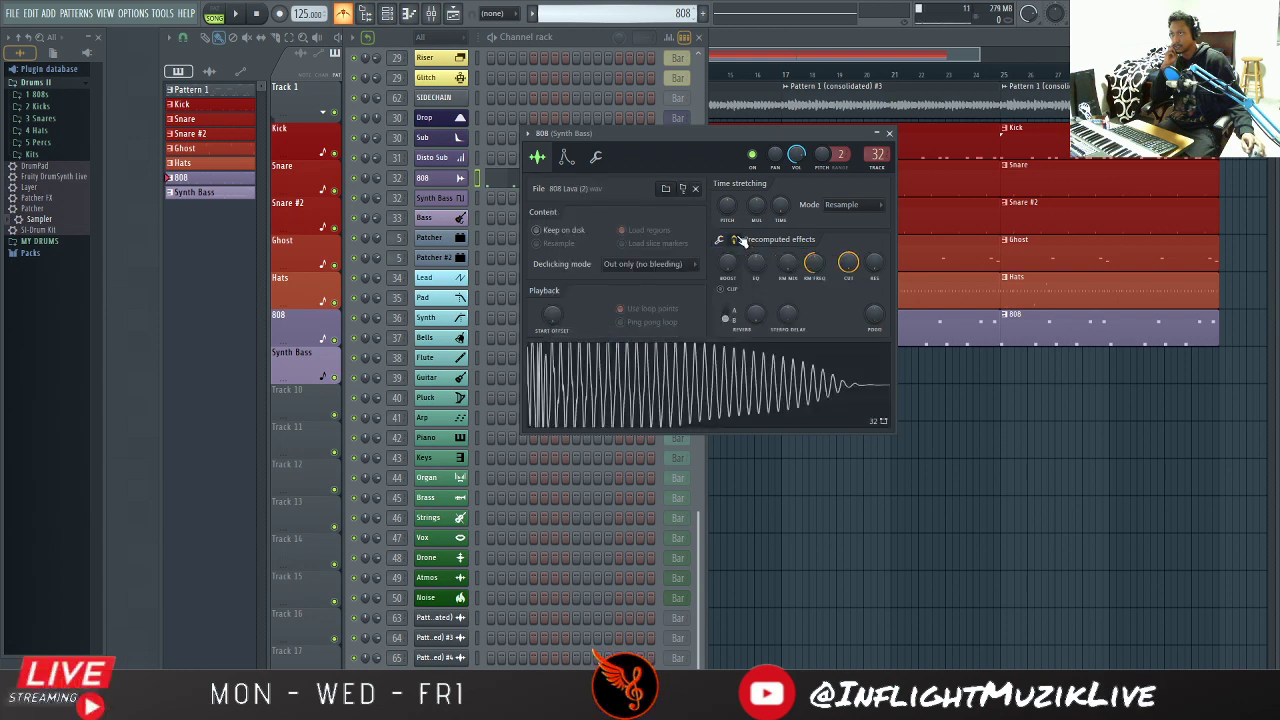
{"action": "left_click", "coordinate": [736, 287]}
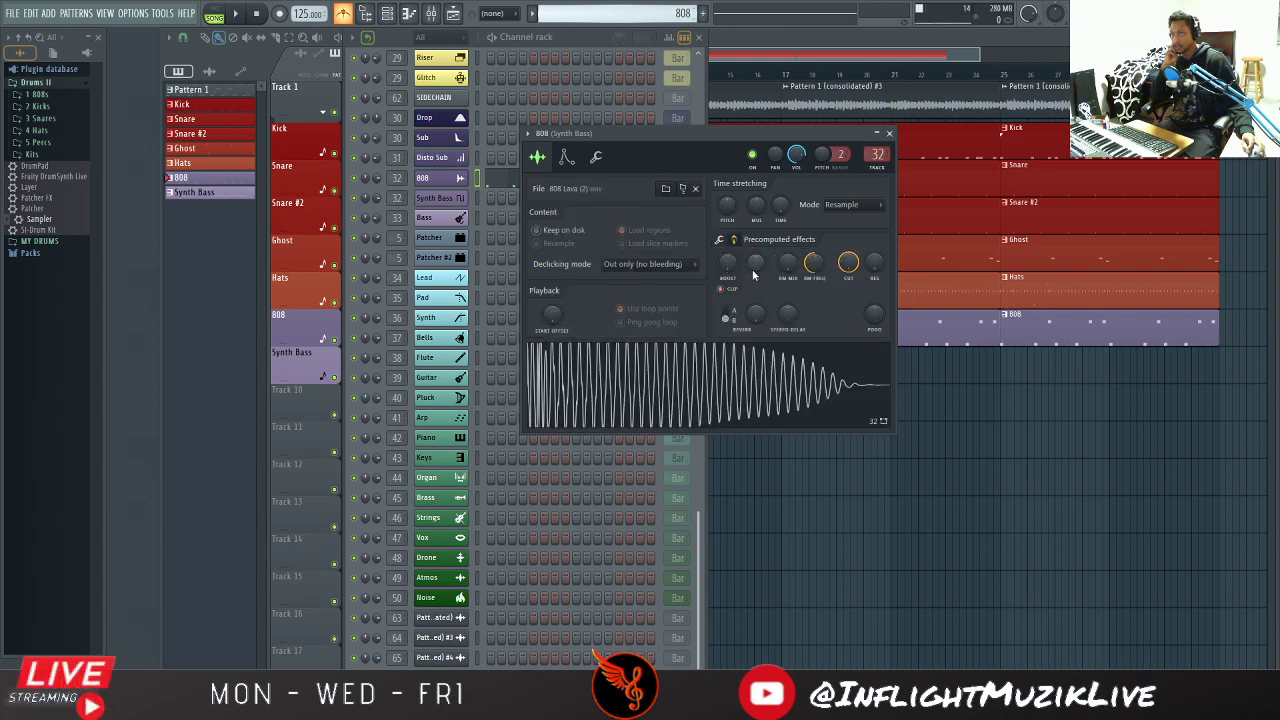
Step: Slightly raise the EQ and Boost in the 808 sampler's precomputed effects and close its channel settings
{"action": "left_click_drag", "start_coordinate": [753, 269], "coordinate": [753, 255]}
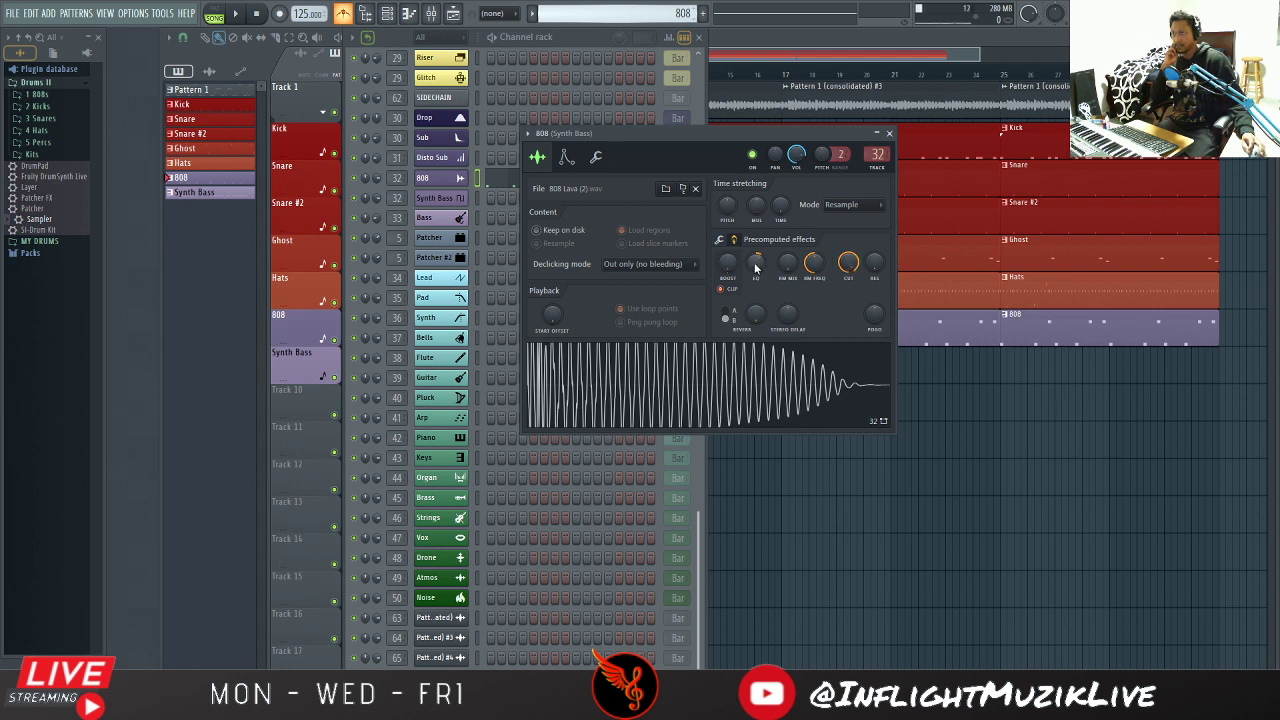
{"action": "left_click_drag", "start_coordinate": [729, 263], "coordinate": [729, 255]}
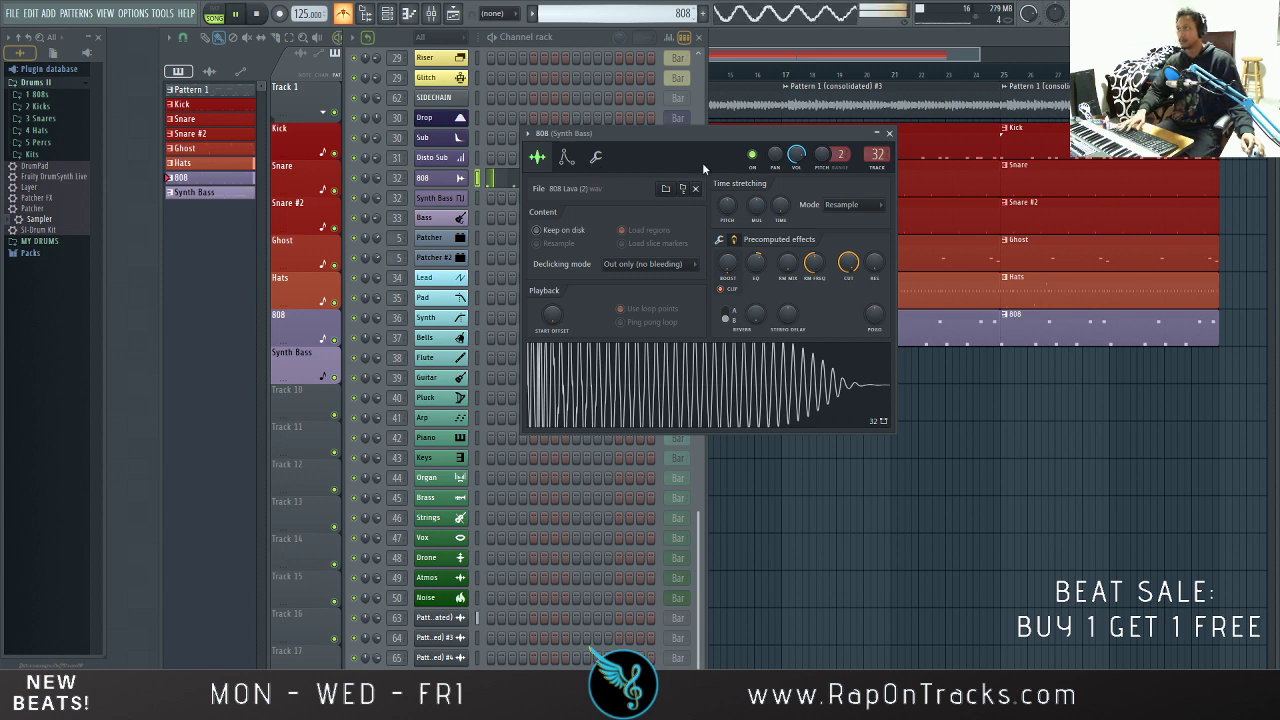
{"action": "left_click", "coordinate": [890, 133]}
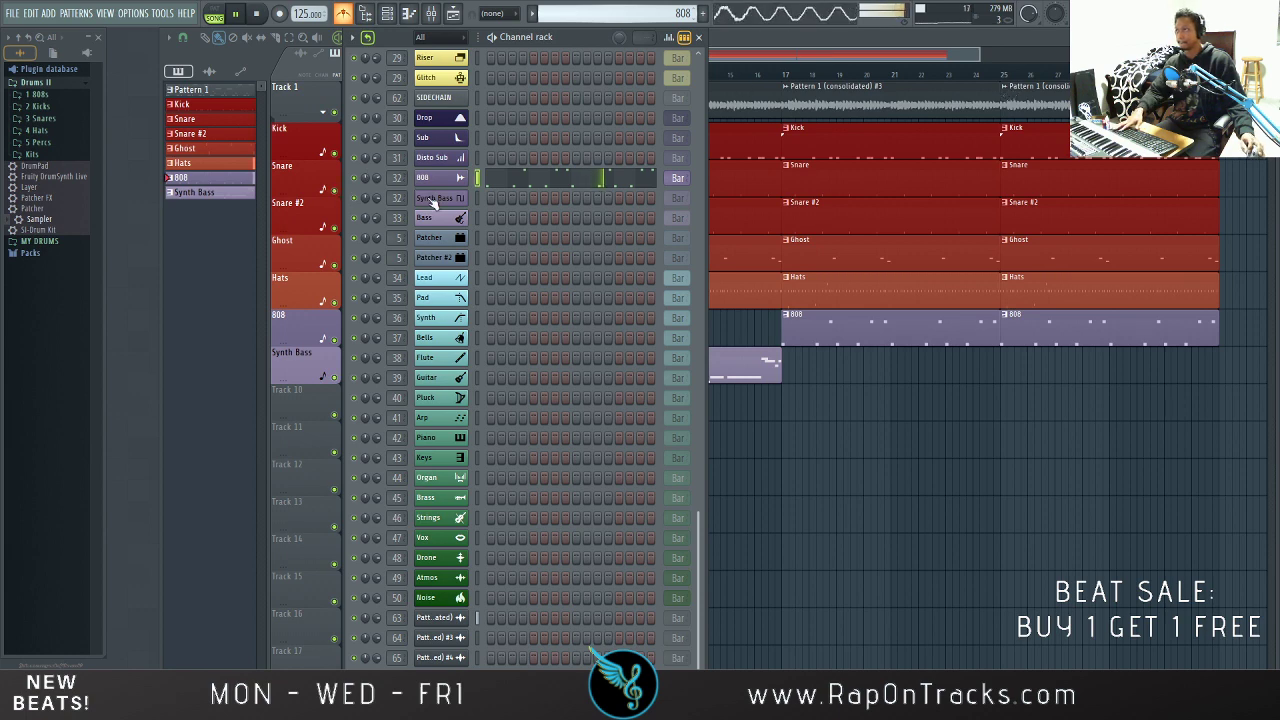
Step: Load the sb33 preset from the 1 808s synth folder into the Synth Bass channel and close its window
{"action": "left_click", "coordinate": [58, 94]}
{"action": "left_click", "coordinate": [50, 108]}
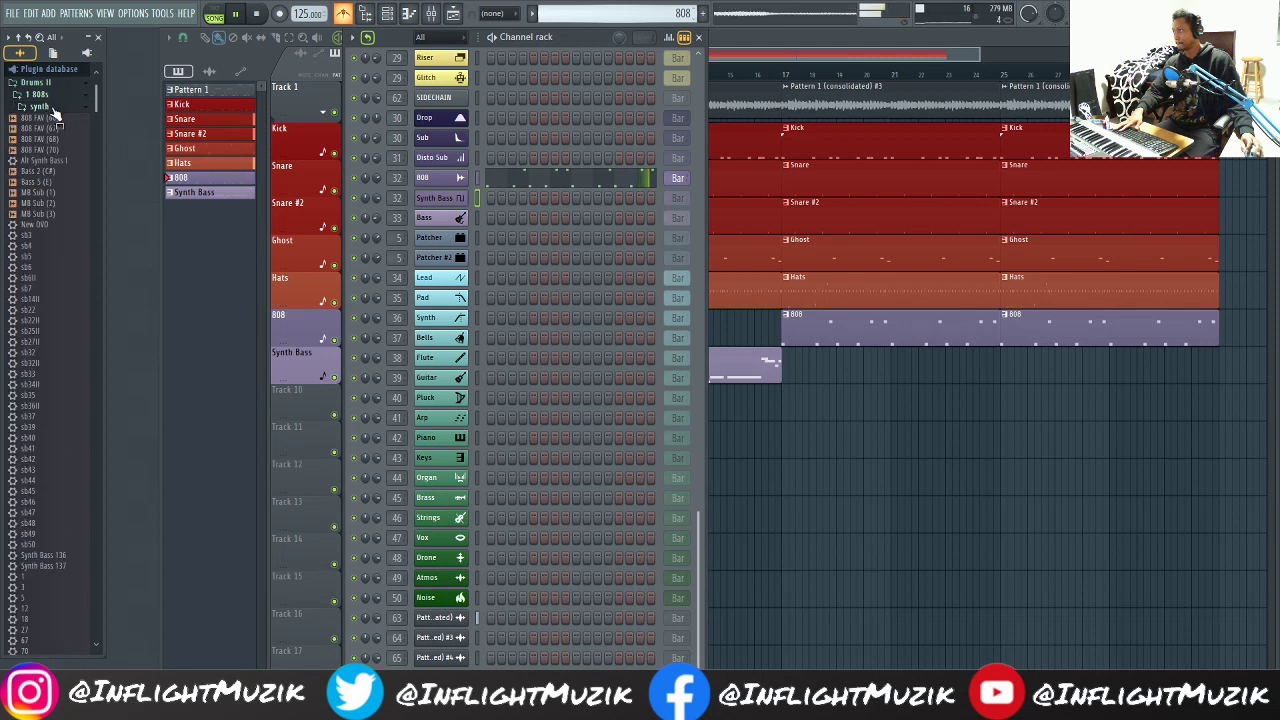
{"action": "left_click", "coordinate": [38, 378]}
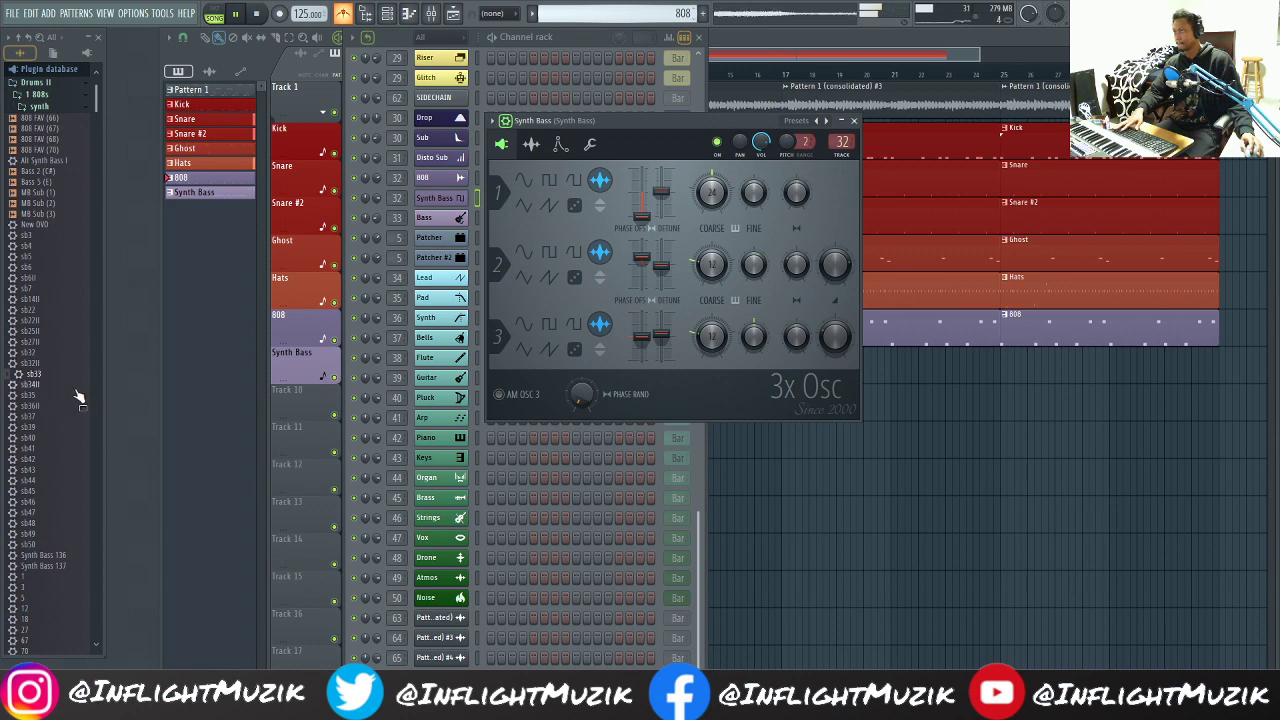
{"action": "left_click", "coordinate": [854, 121]}
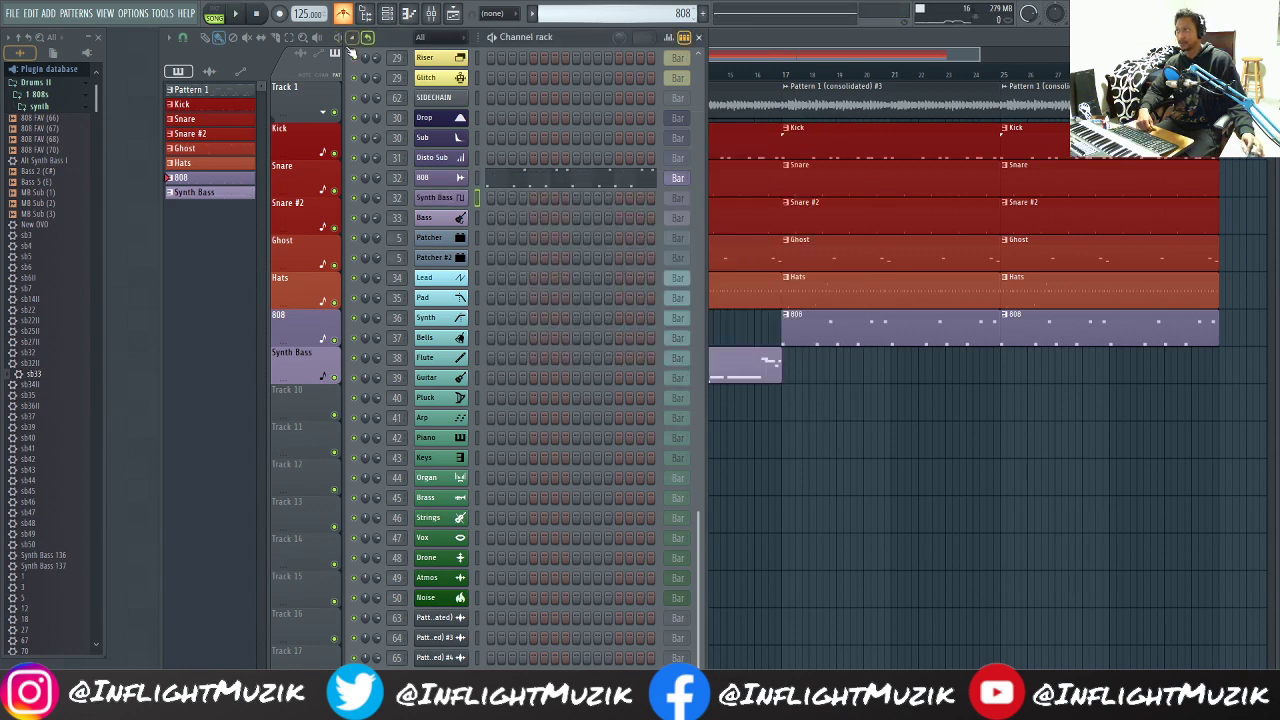
Step: Add Fruity Parametric EQ 2 to effect slot 5 of the Synth Bass mixer track
{"action": "left_click", "coordinate": [431, 13]}
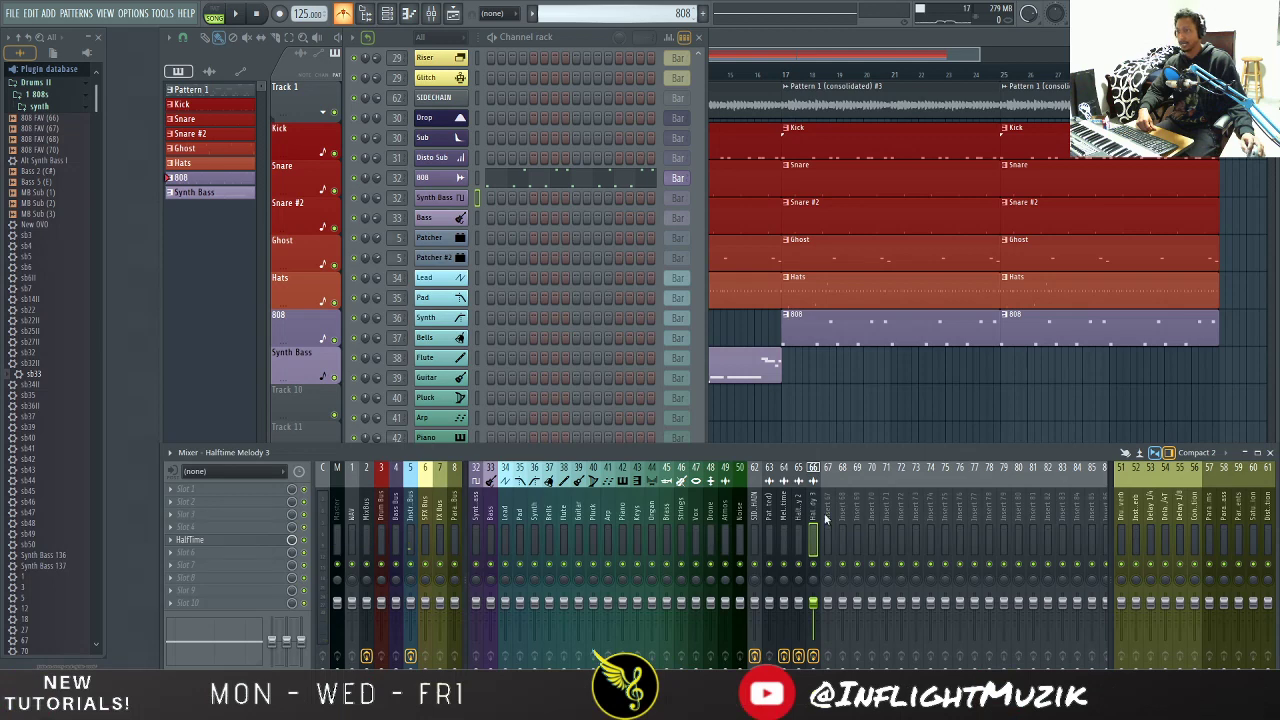
{"action": "left_click", "coordinate": [481, 512]}
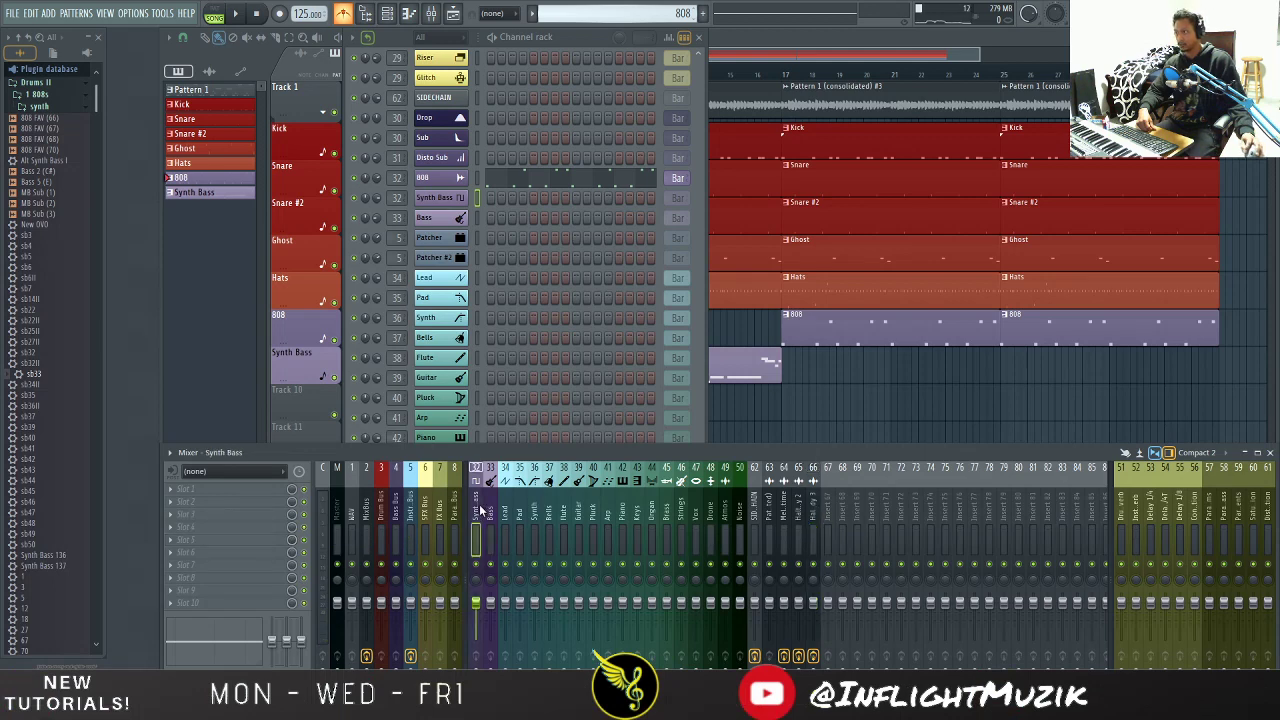
{"action": "scroll", "coordinate": [592, 562], "scroll_direction": "up", "scroll_amount": 9}
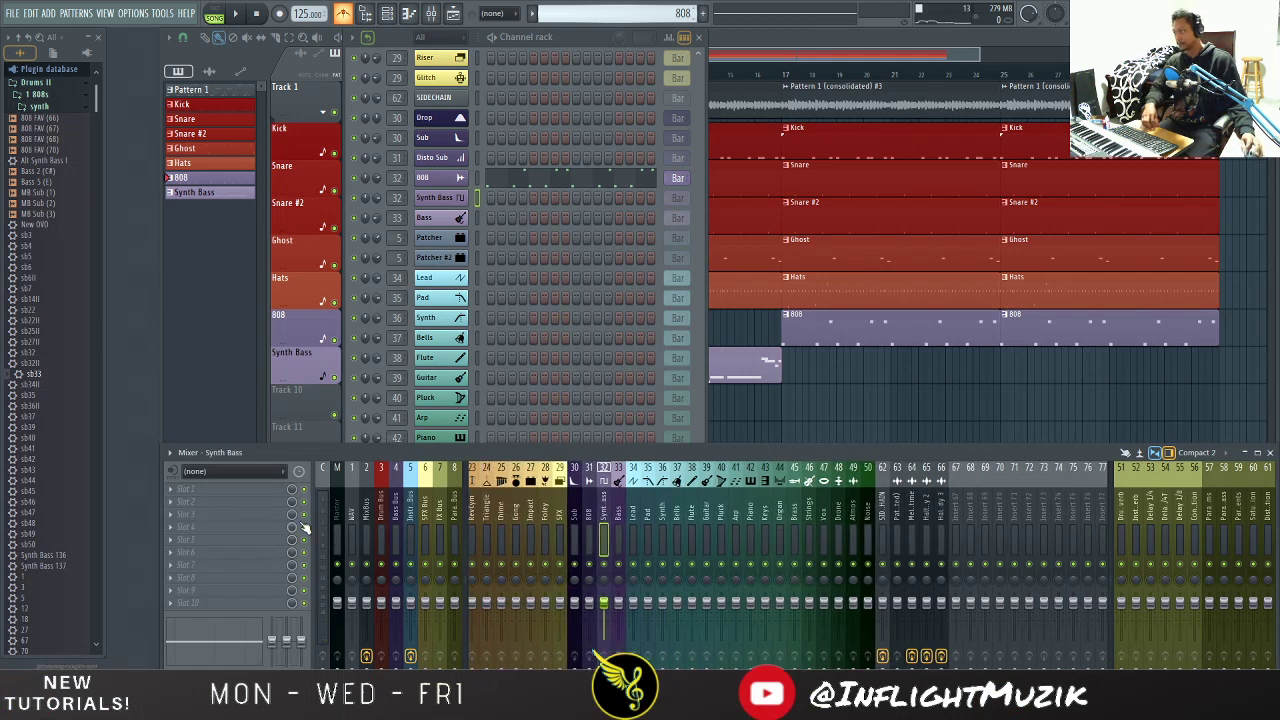
{"action": "left_click", "coordinate": [226, 538]}
{"action": "mouse_move", "coordinate": [290, 421]}
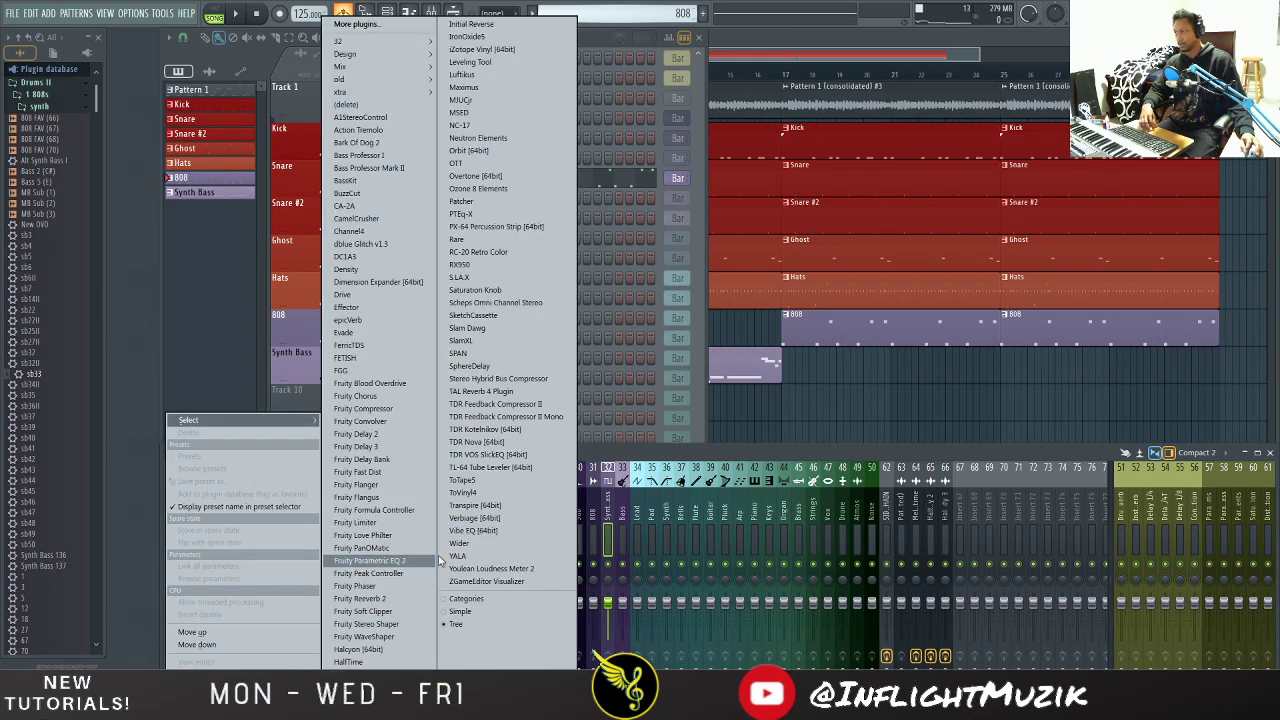
{"action": "left_click", "coordinate": [417, 564]}
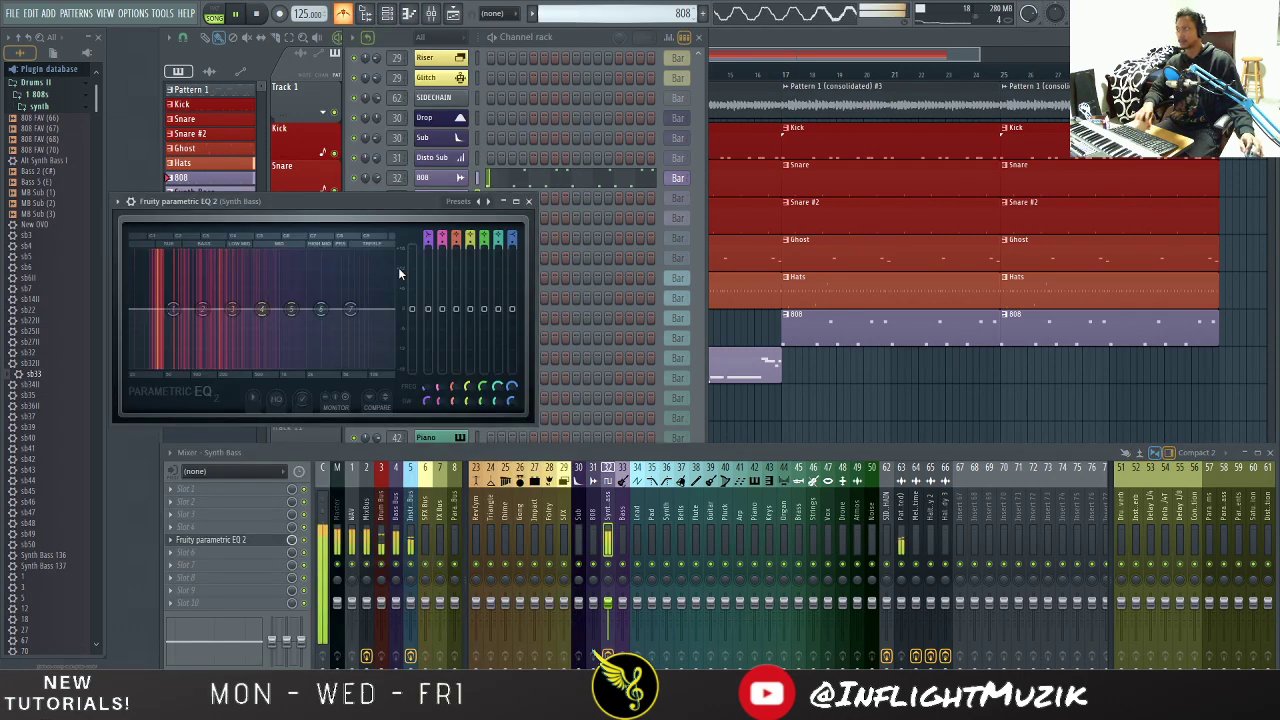
{"action": "left_click_drag", "start_coordinate": [401, 212], "coordinate": [627, 245]}
Step: Select bars 9 to 17 in the playlist as the loop range and play the Synth Bass section
{"action": "left_click", "coordinate": [788, 36]}
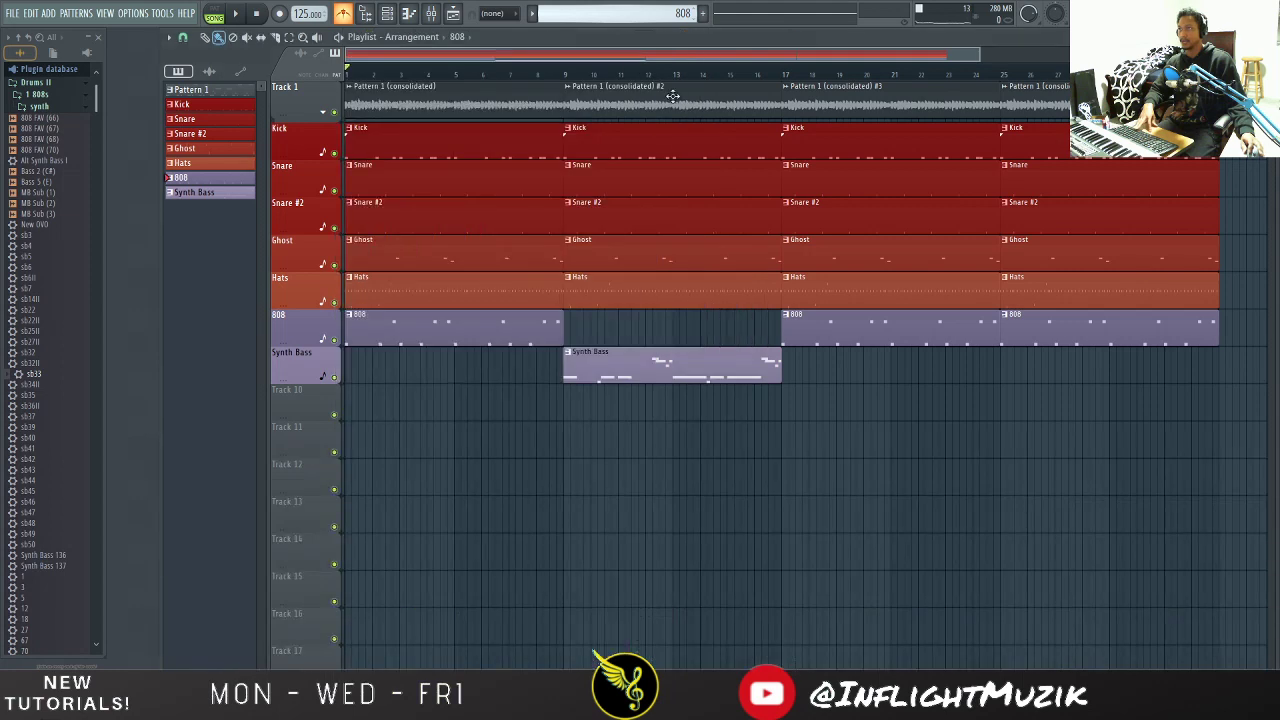
{"action": "left_click_drag", "start_coordinate": [576, 86], "coordinate": [786, 100]}
{"action": "key", "text": "space"}
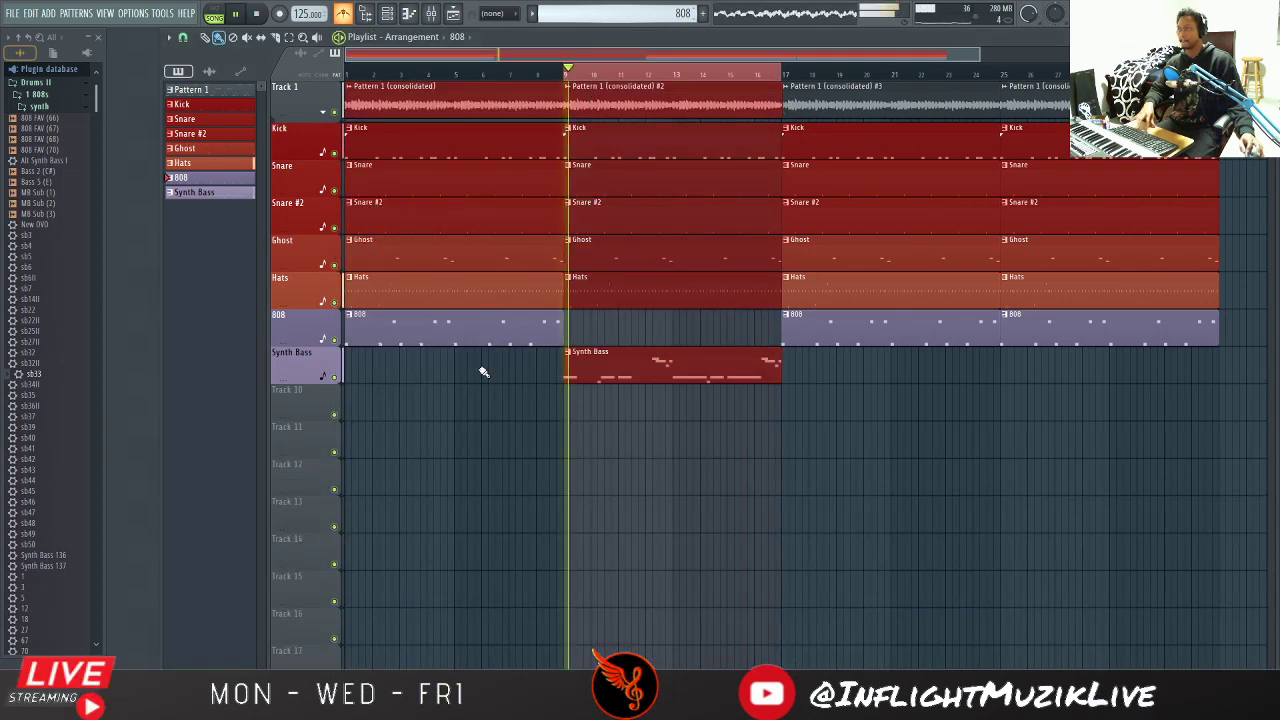
Step: Load the next Parametric EQ 2 preset on the Synth Bass track and pull its low-cut and high-cut bands slightly inward
{"action": "left_click", "coordinate": [436, 12]}
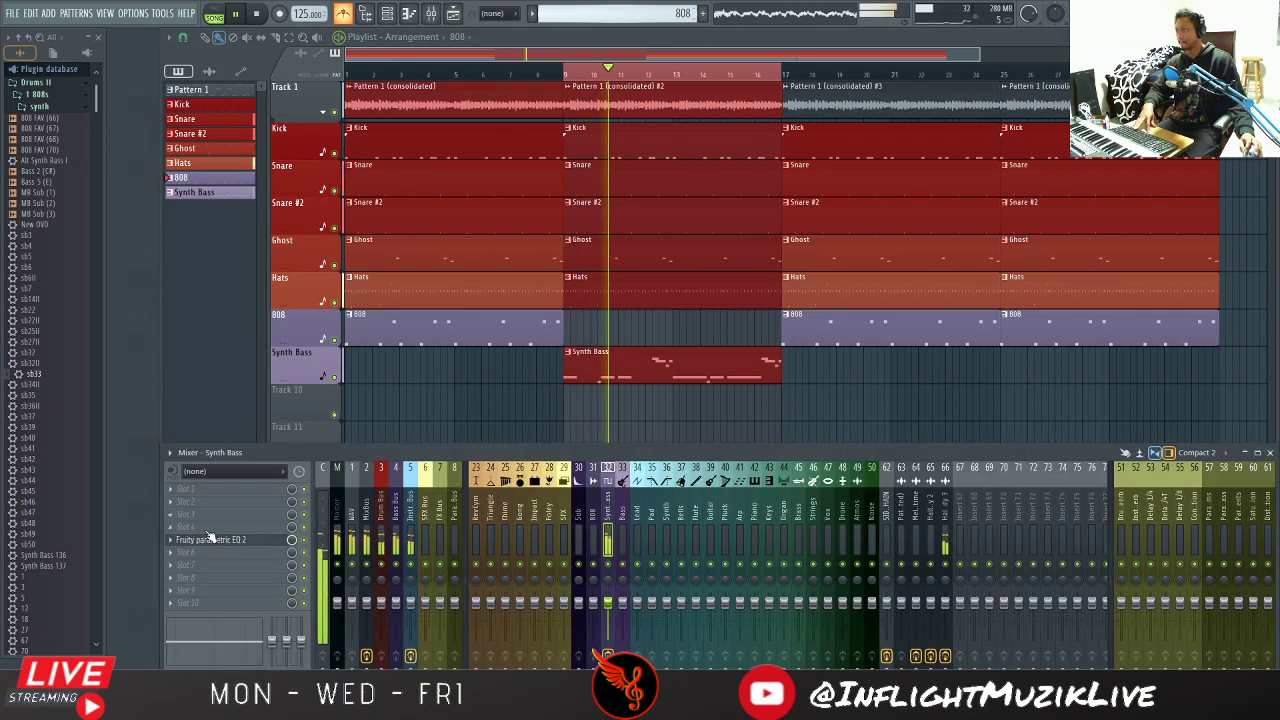
{"action": "left_click", "coordinate": [213, 541]}
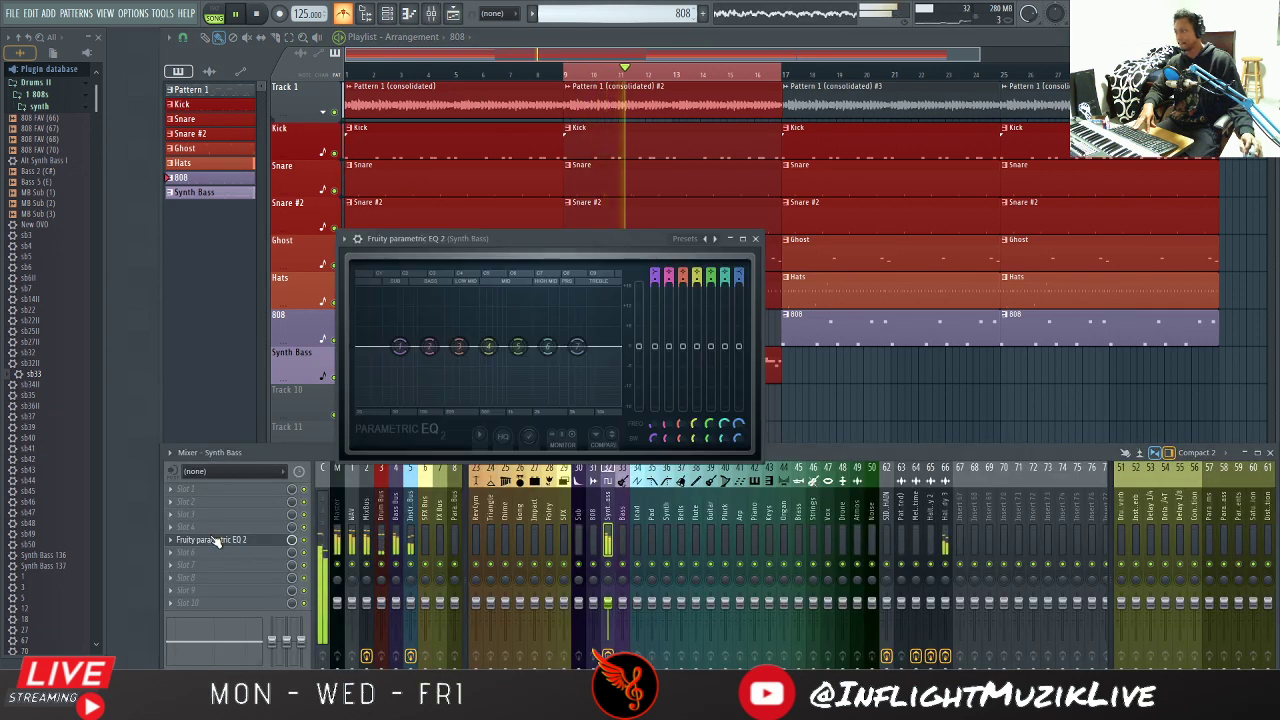
{"action": "left_click", "coordinate": [714, 238]}
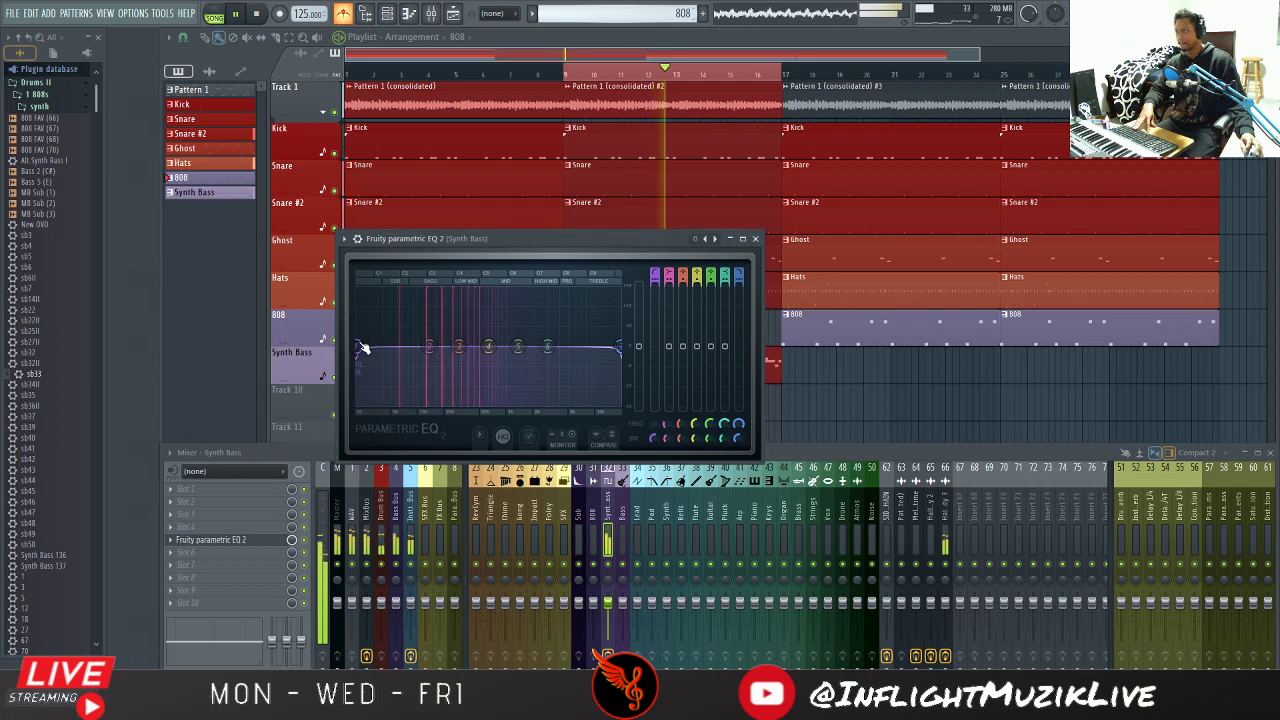
{"action": "left_click_drag", "start_coordinate": [360, 346], "coordinate": [371, 346]}
{"action": "left_click_drag", "start_coordinate": [621, 347], "coordinate": [598, 347]}
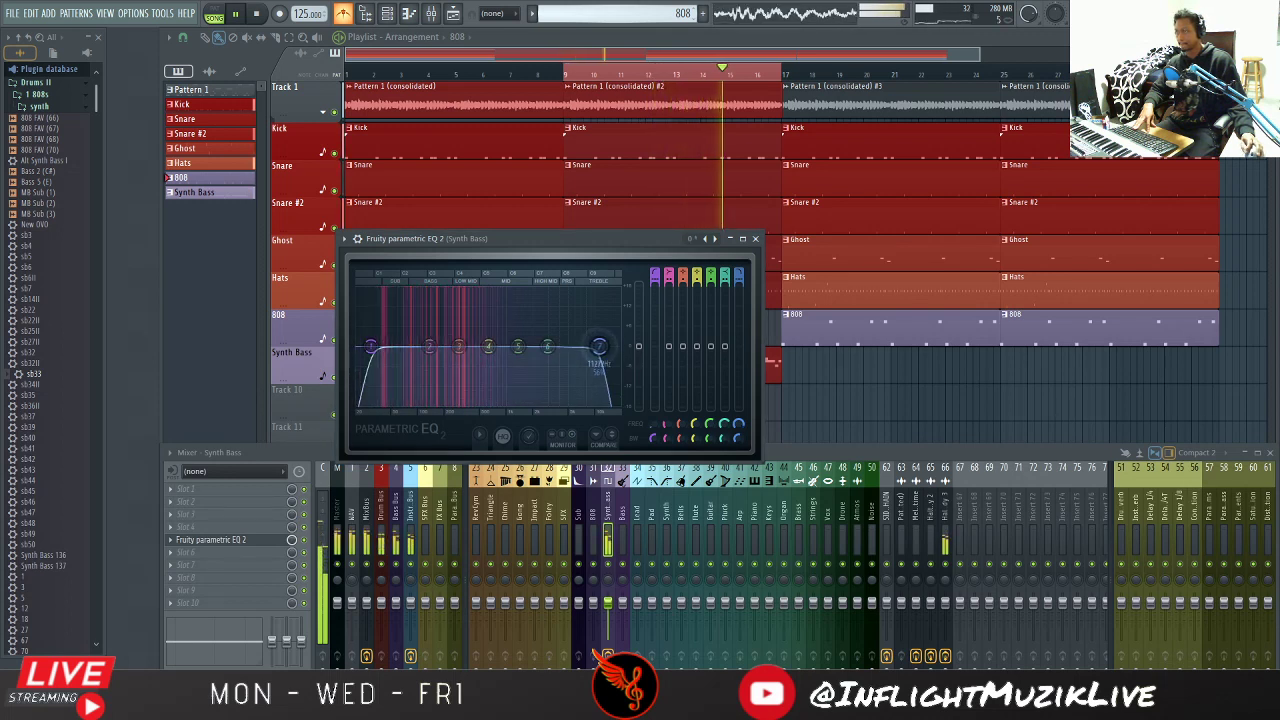
{"action": "left_click", "coordinate": [755, 238]}
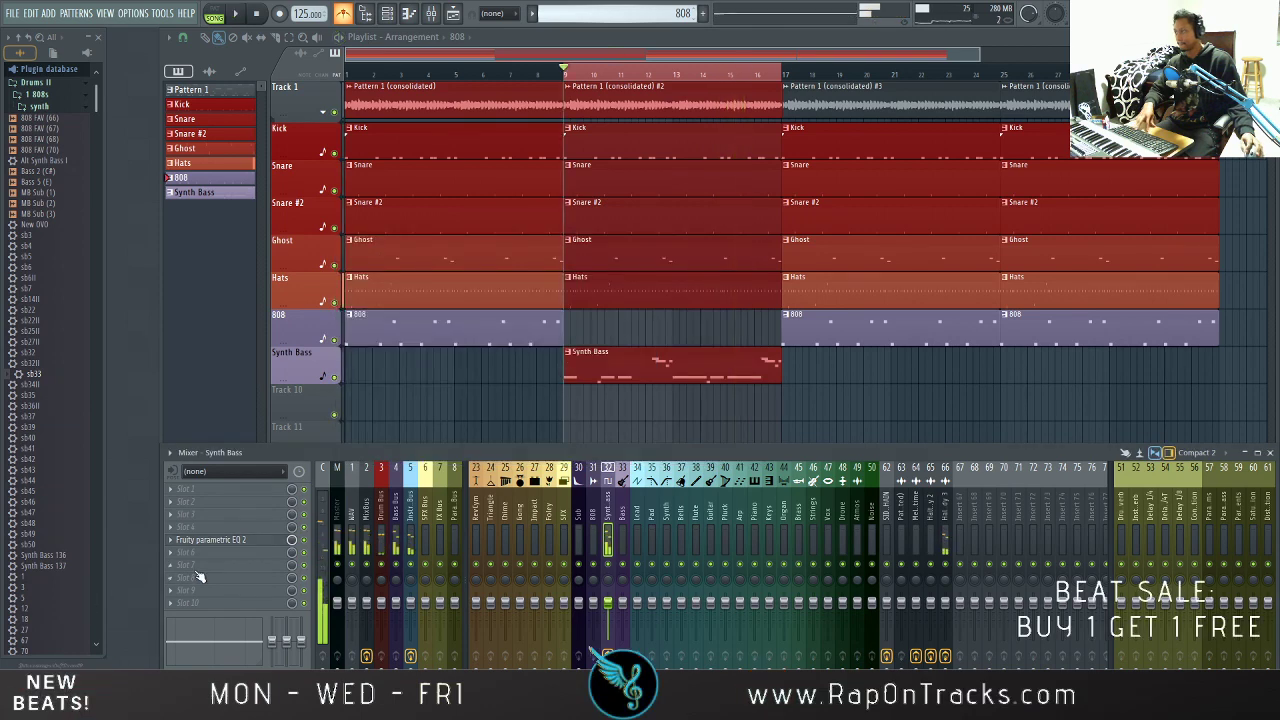
Step: Add Fruity Blood Overdrive to effect slot 6 of the Synth Bass mixer track
{"action": "left_click", "coordinate": [197, 553]}
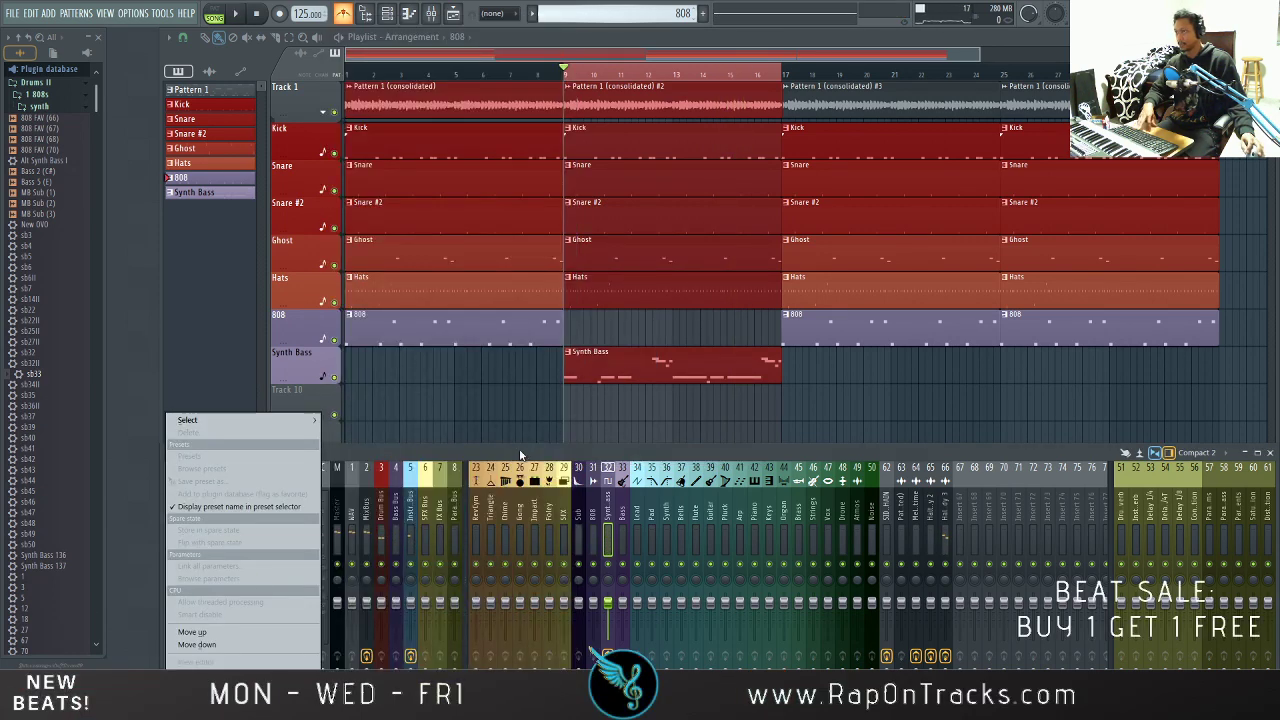
{"action": "key", "text": "Escape"}
{"action": "left_click", "coordinate": [228, 565]}
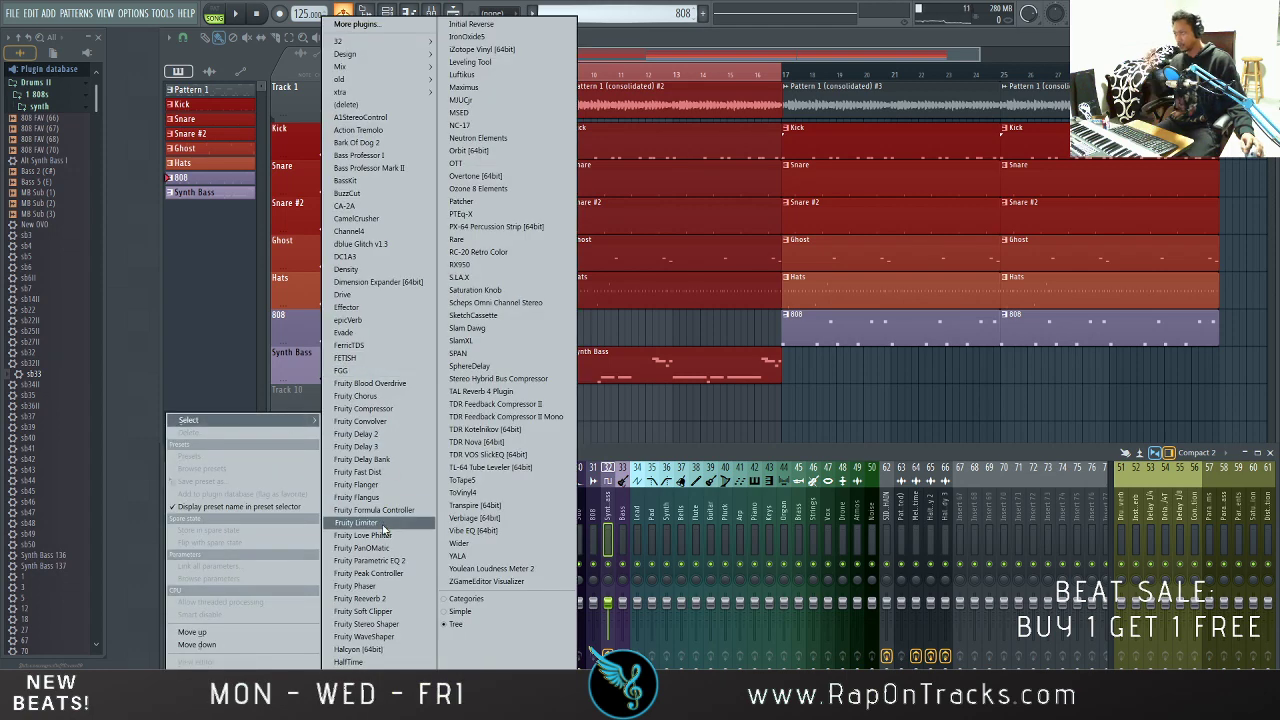
{"action": "left_click", "coordinate": [387, 390]}
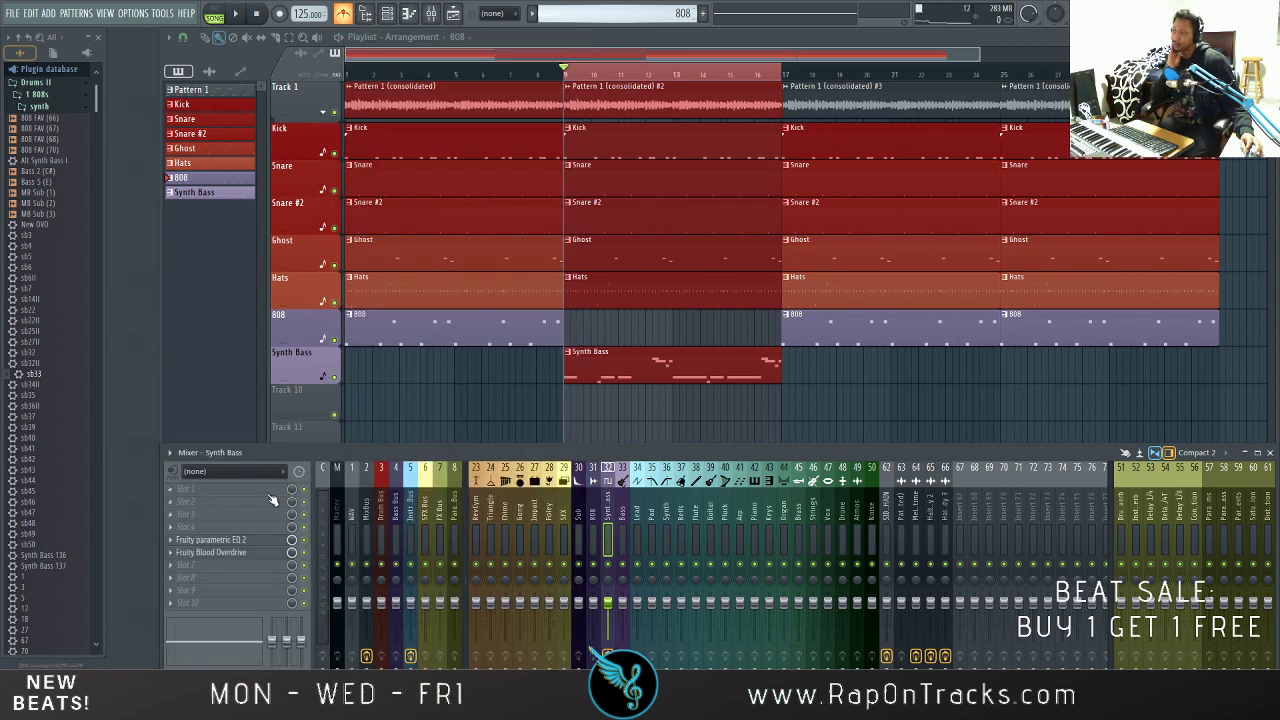
Step: Raise Blood Overdrive's Pre Amp to about a quarter, with slight Pre Band and Post Filter amounts, while playing the loop
{"action": "left_click", "coordinate": [230, 554]}
{"action": "left_click_drag", "start_coordinate": [283, 237], "coordinate": [609, 228]}
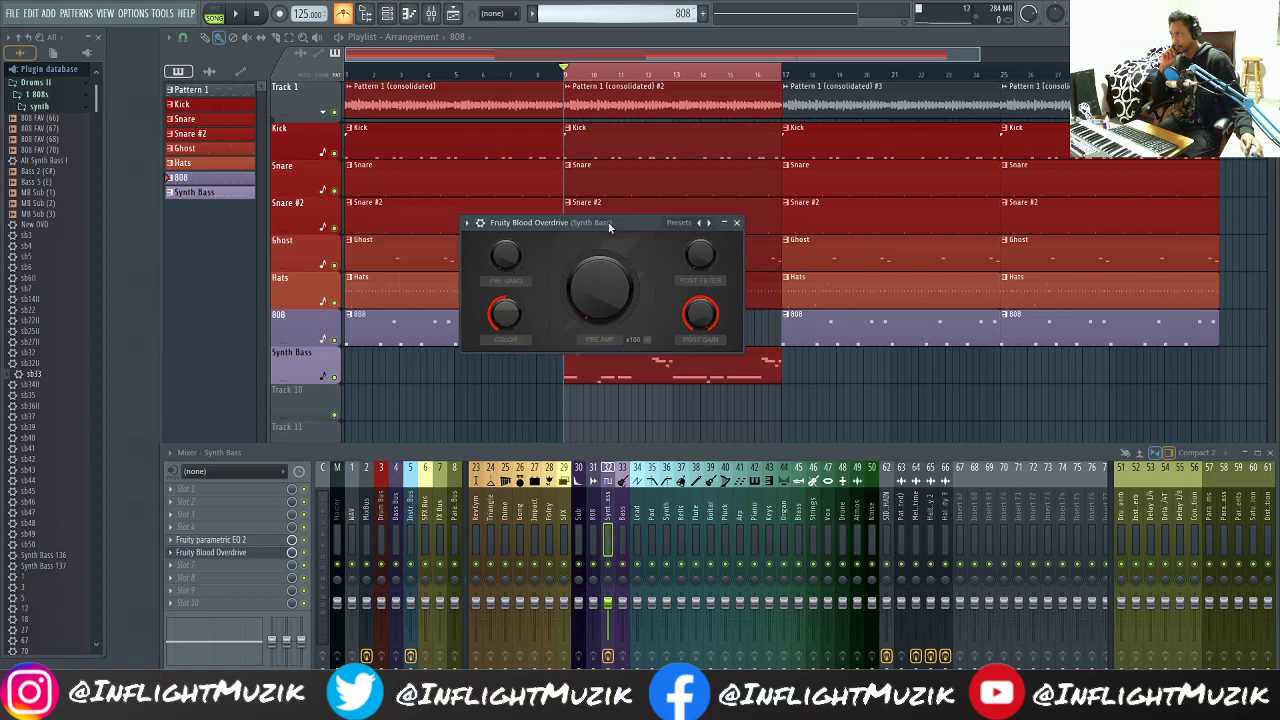
{"action": "key", "text": "space"}
{"action": "left_click_drag", "start_coordinate": [583, 319], "coordinate": [583, 284]}
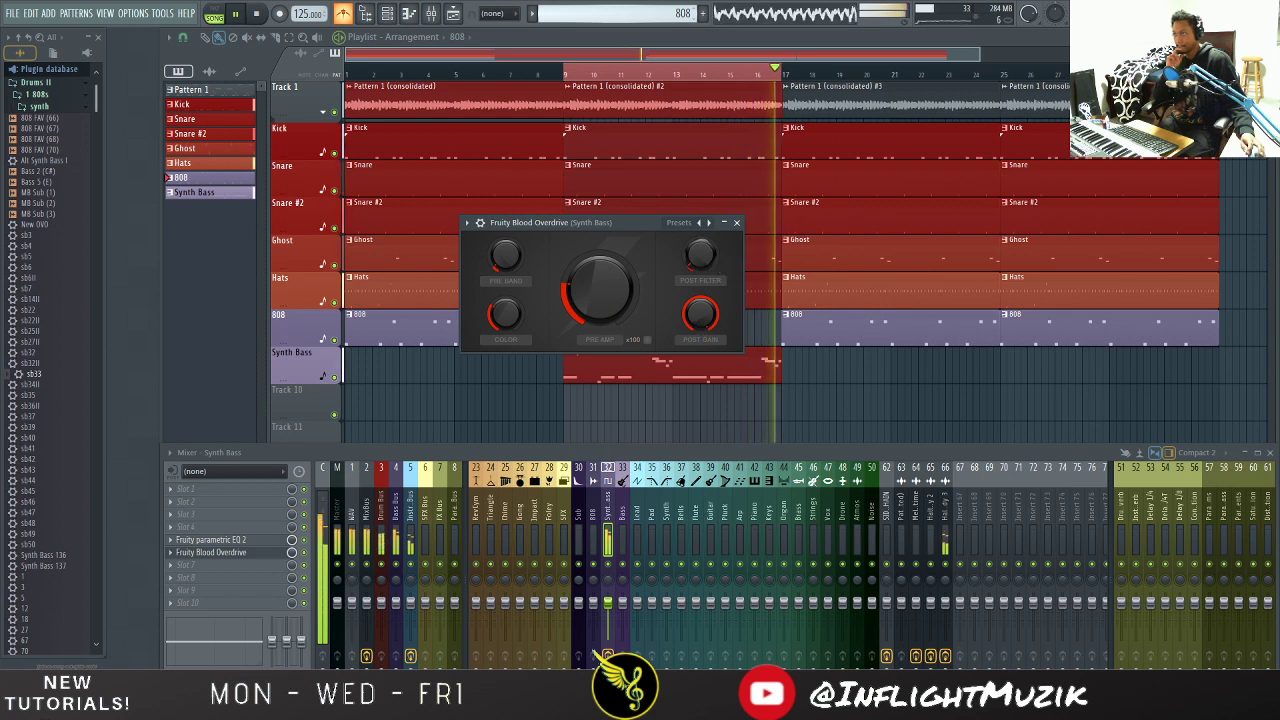
{"action": "left_click", "coordinate": [736, 223]}
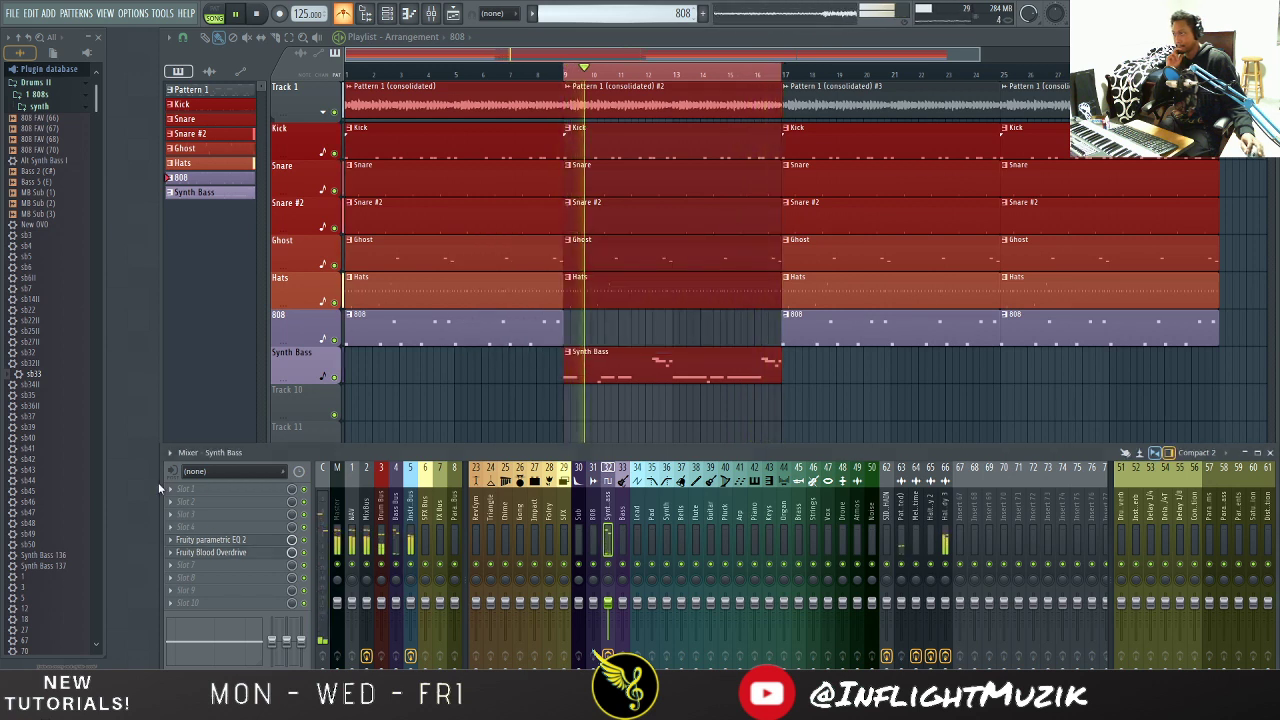
Step: Reshape the Synth Bass EQ by gently boosting bands 2, 3 and 6, dipping band 4 and lowering the high cut
{"action": "left_click", "coordinate": [222, 540]}
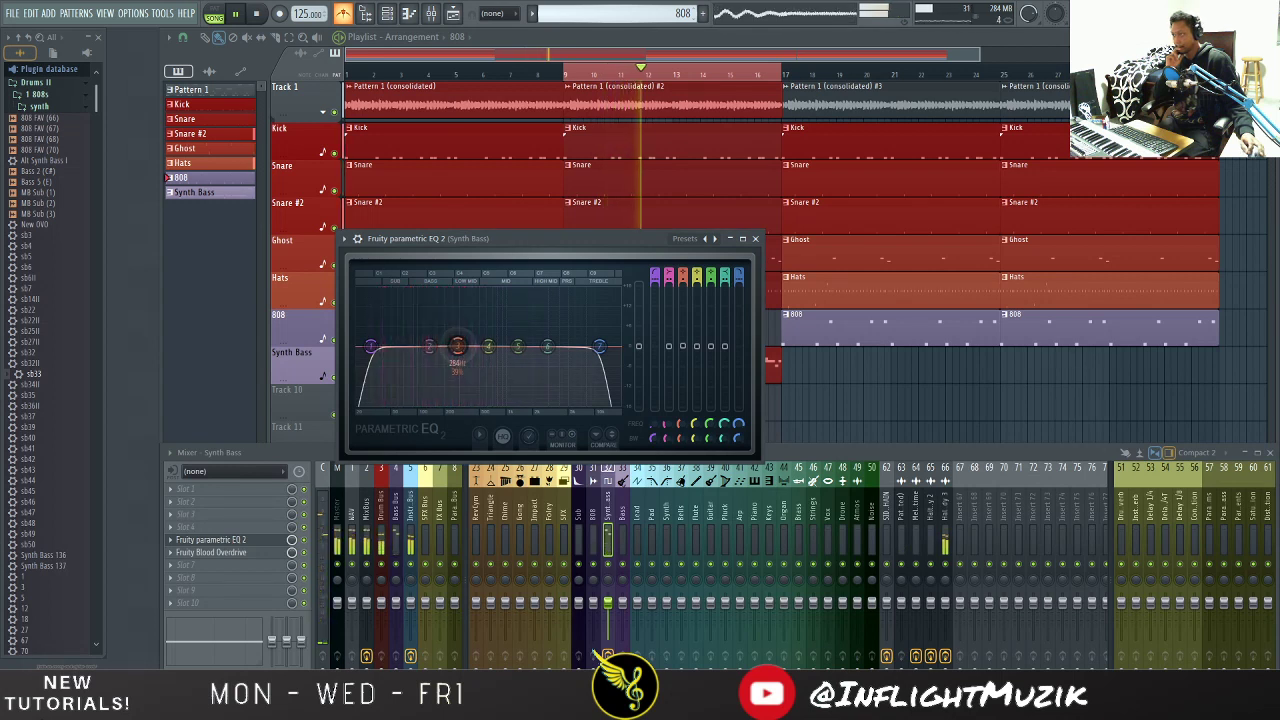
{"action": "left_click_drag", "start_coordinate": [454, 346], "coordinate": [446, 337]}
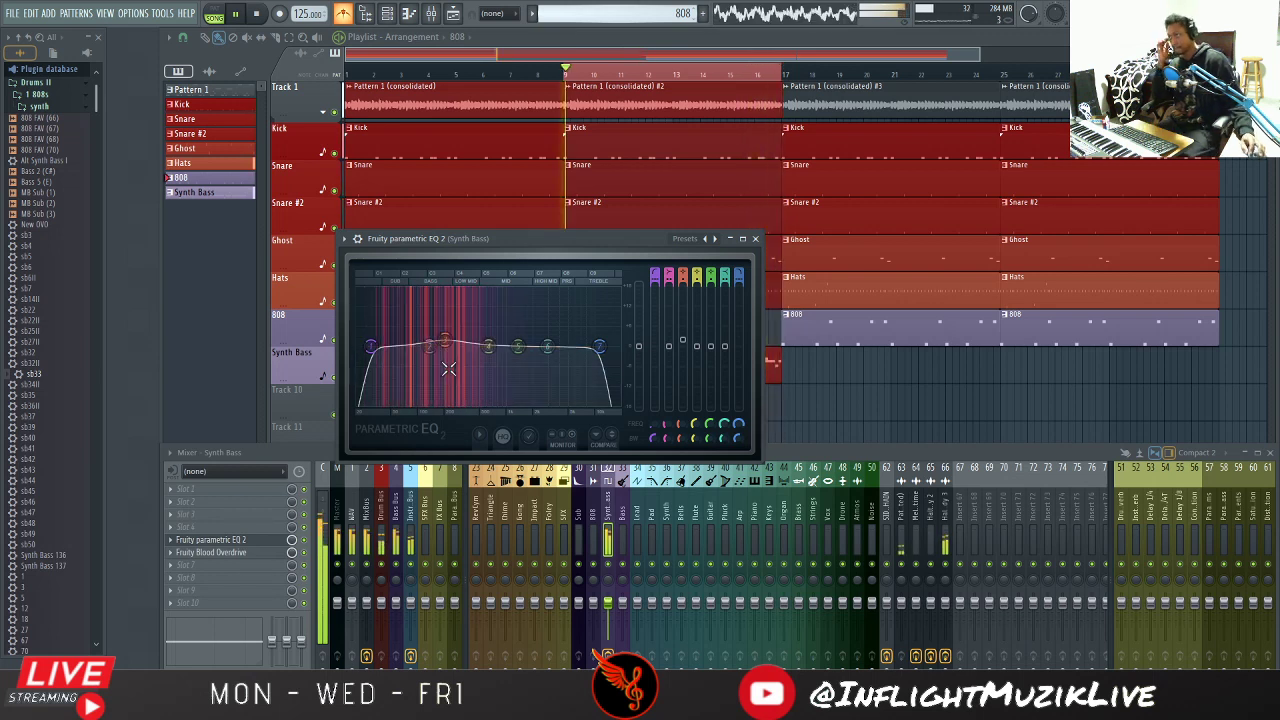
{"action": "left_click_drag", "start_coordinate": [430, 348], "coordinate": [415, 346]}
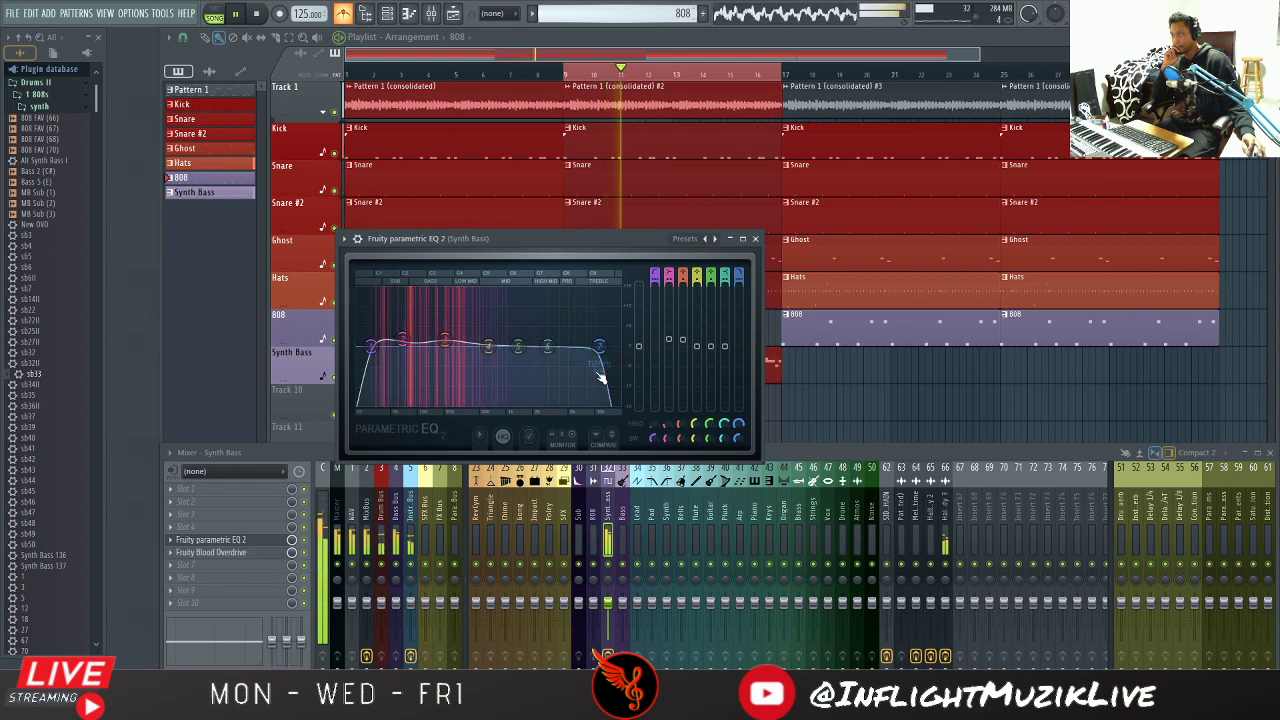
{"action": "left_click_drag", "start_coordinate": [599, 346], "coordinate": [474, 361]}
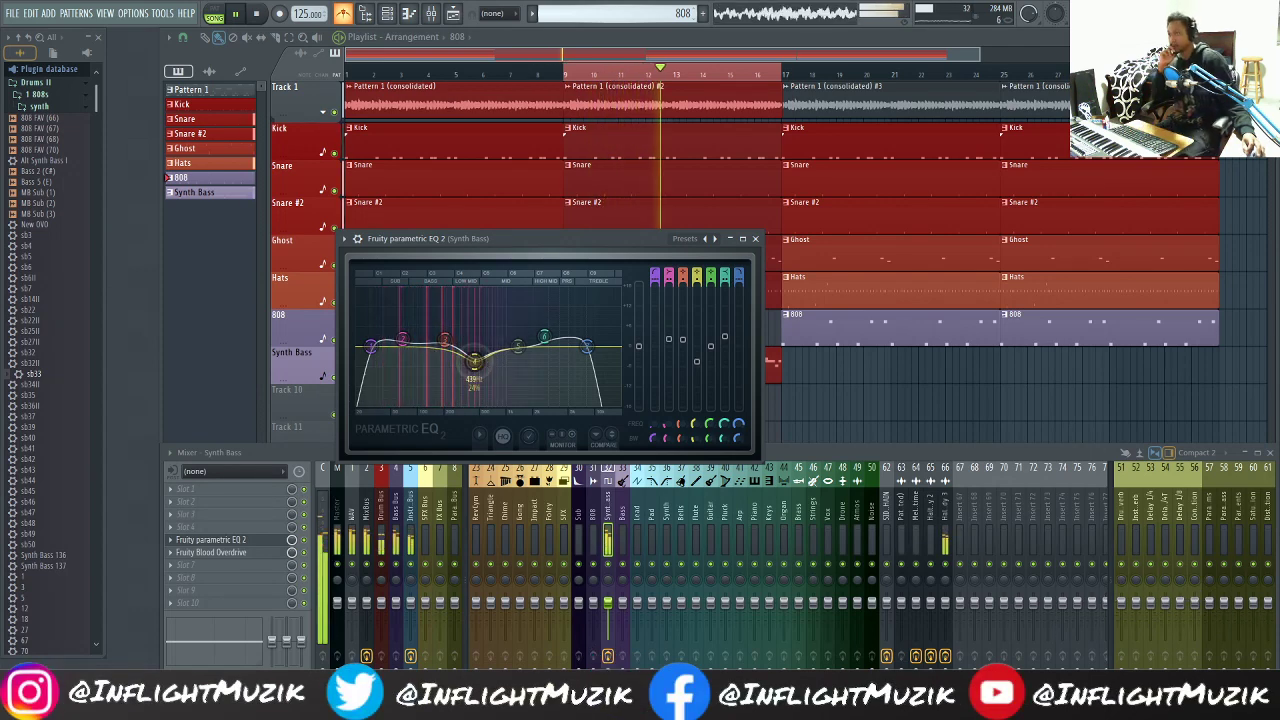
{"action": "left_click", "coordinate": [755, 238]}
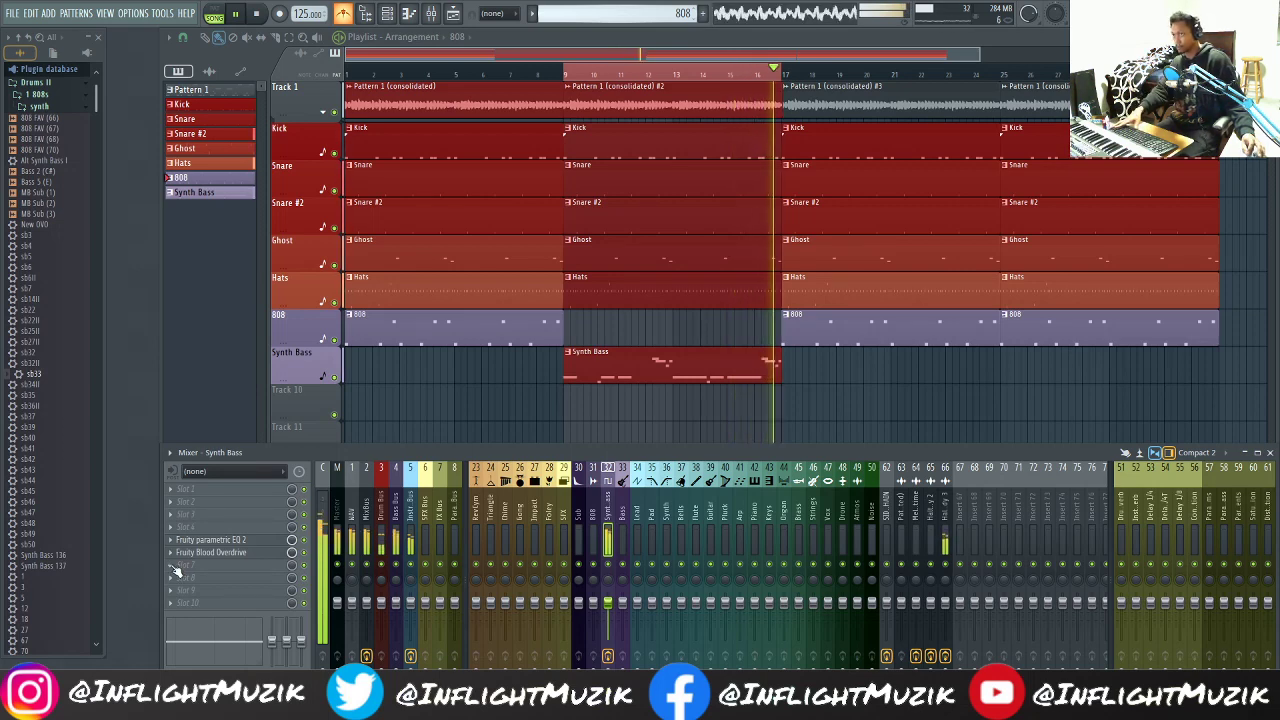
{"action": "key", "text": "space"}
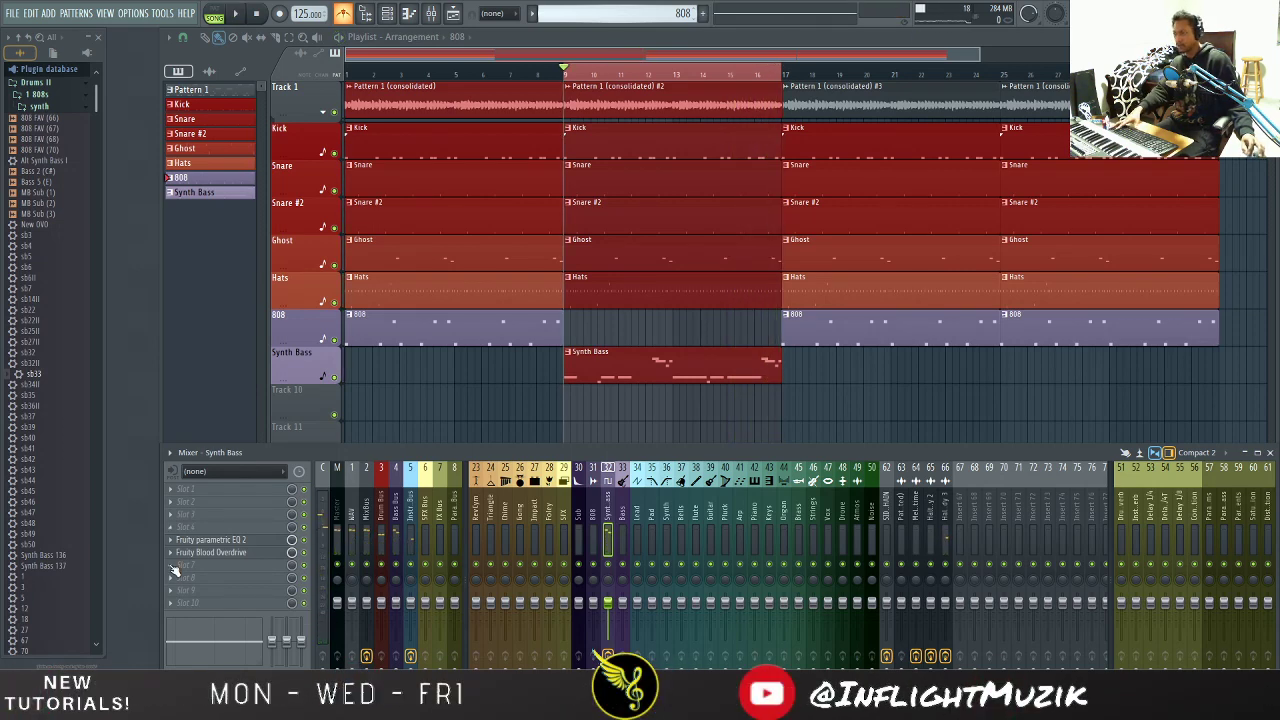
Step: Add the FETISH compressor to effect slot 7 of the Synth Bass track and play the loop through it
{"action": "left_click", "coordinate": [174, 570]}
{"action": "mouse_move", "coordinate": [245, 420]}
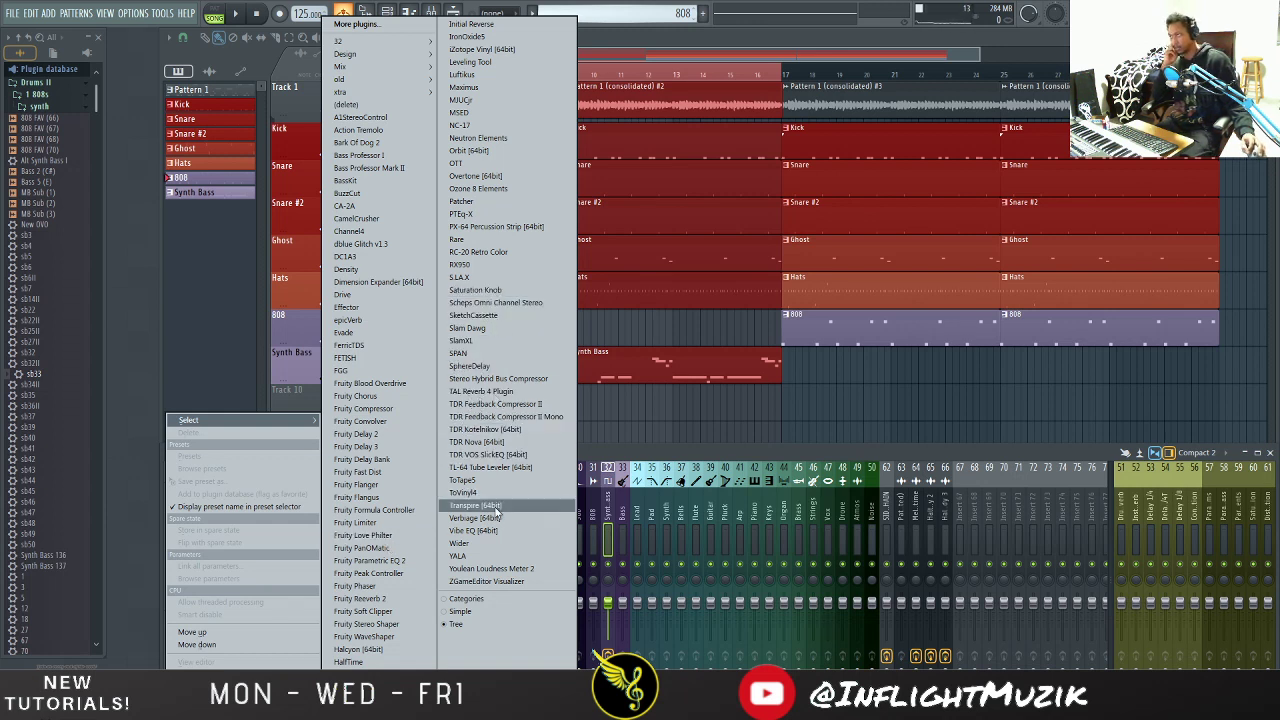
{"action": "left_click", "coordinate": [350, 357]}
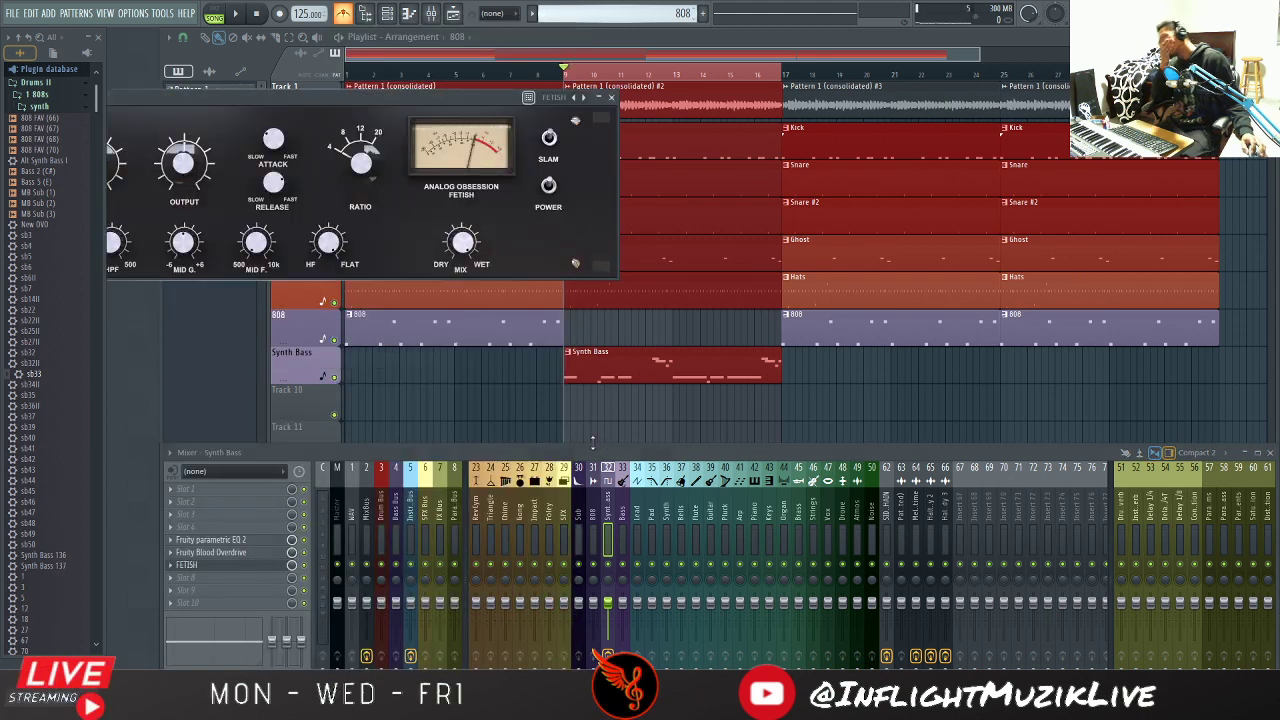
{"action": "left_click_drag", "start_coordinate": [587, 160], "coordinate": [725, 210]}
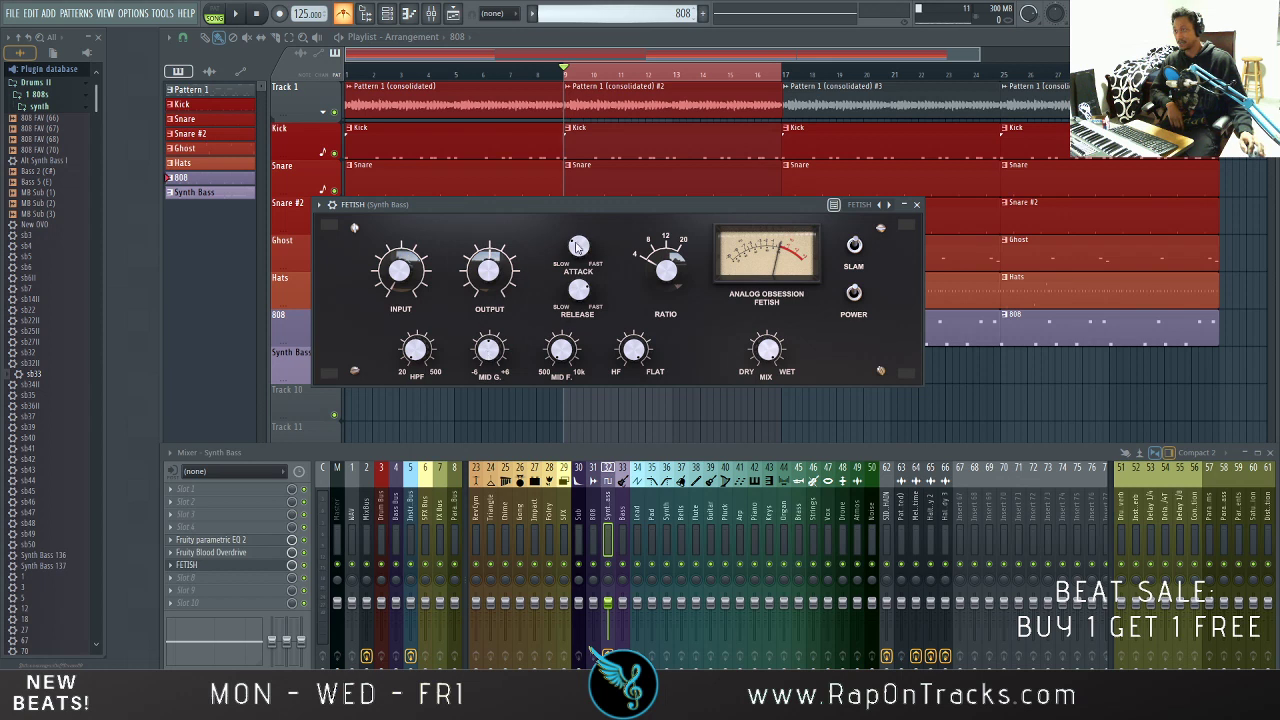
{"action": "left_click_drag", "start_coordinate": [578, 208], "coordinate": [554, 206]}
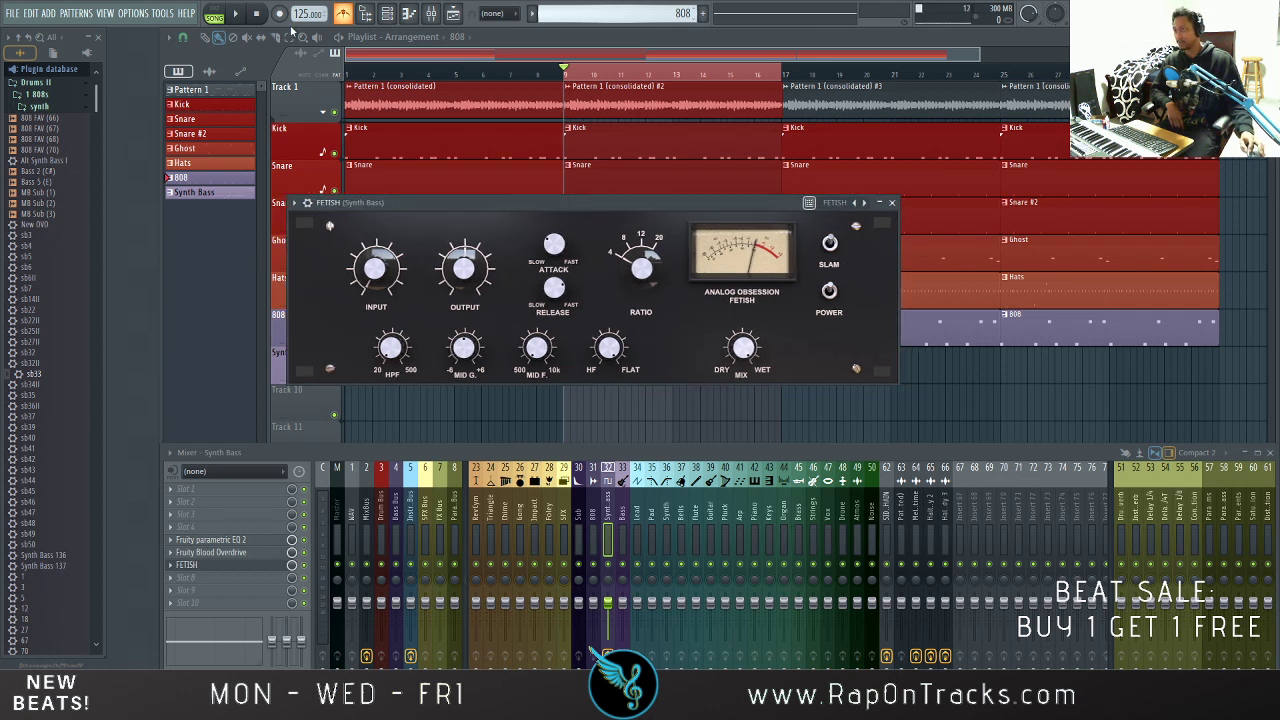
{"action": "left_click", "coordinate": [236, 14]}
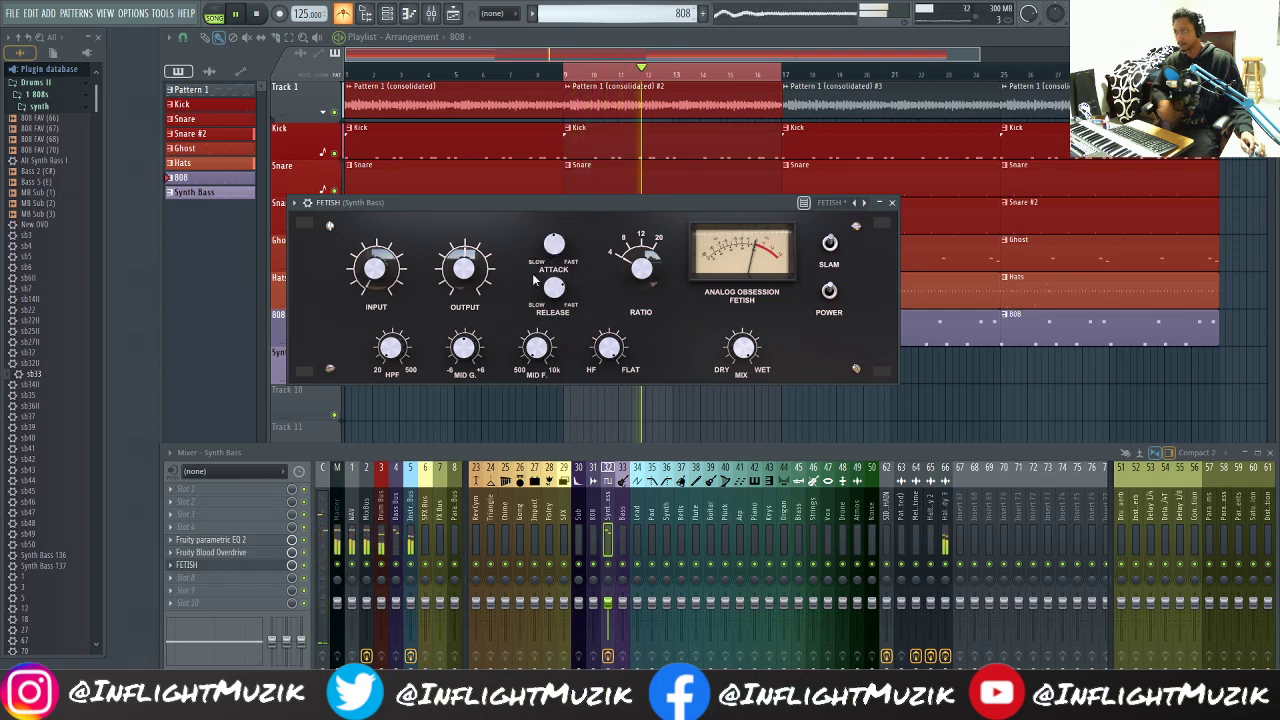
Step: Play and stop the looped section several times to audition the Synth Bass through the FETISH compressor
{"action": "key", "text": "space"}
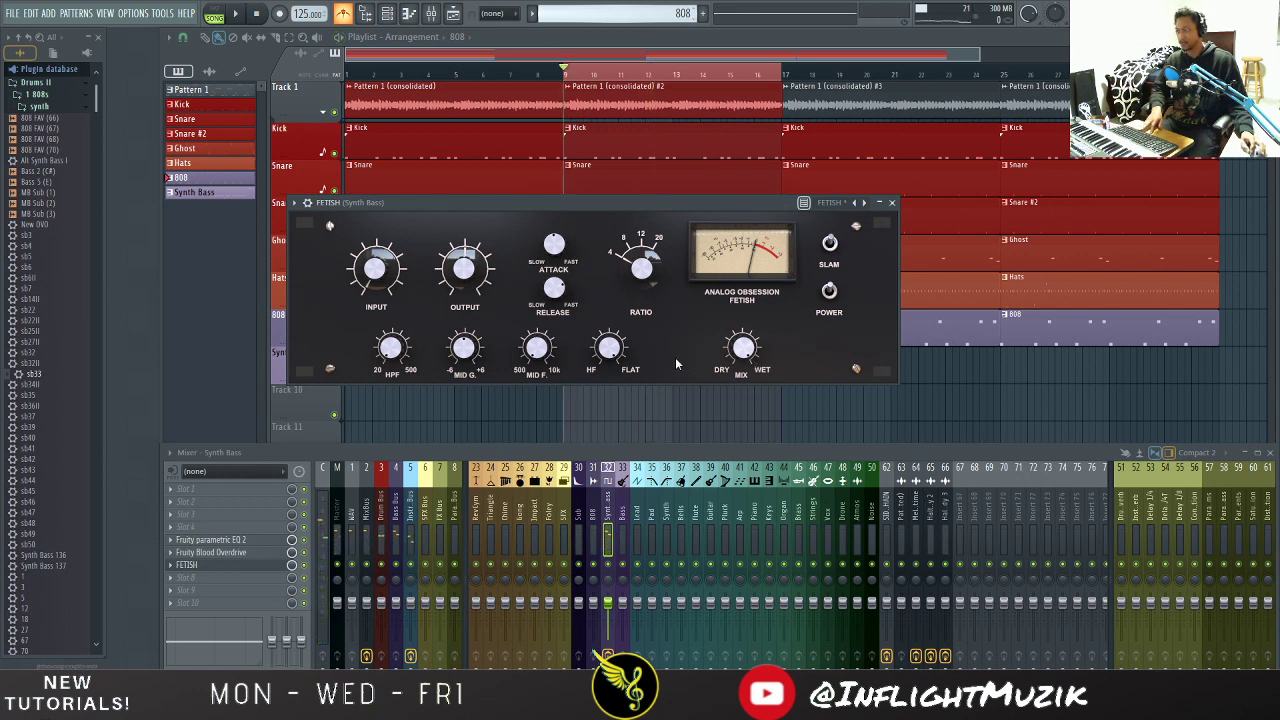
{"action": "key", "text": "space"}
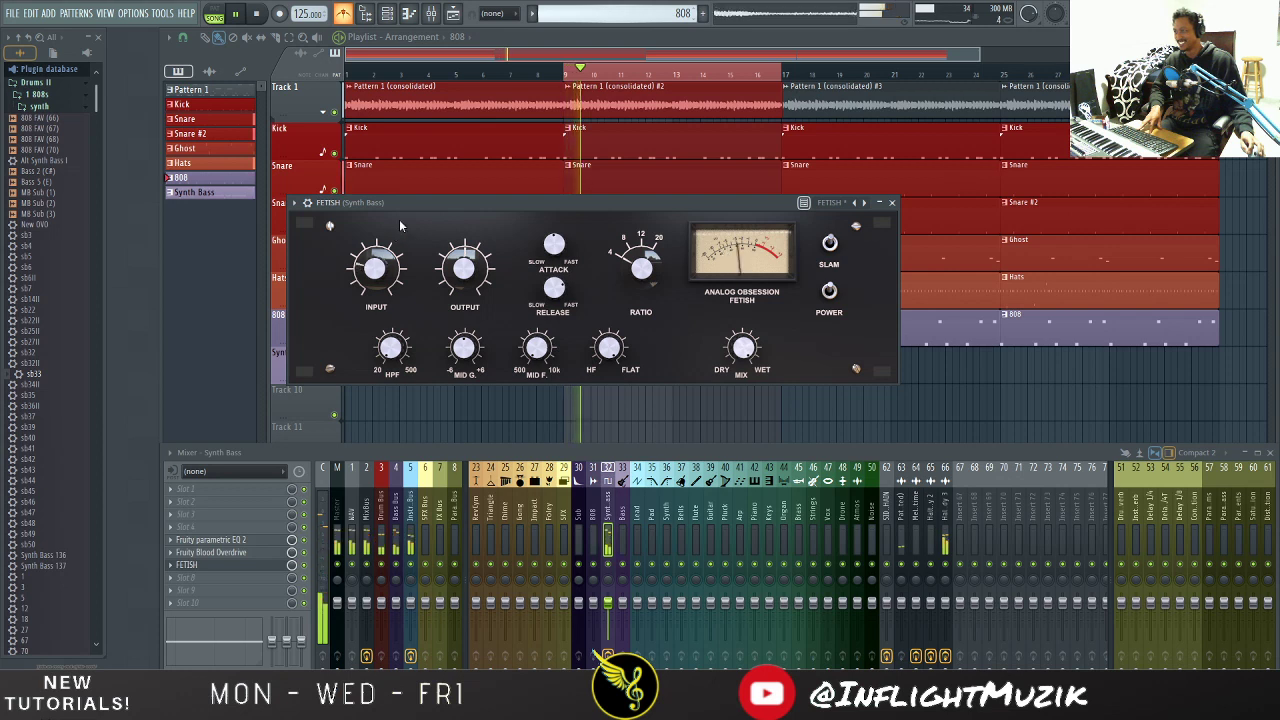
{"action": "key", "text": "space"}
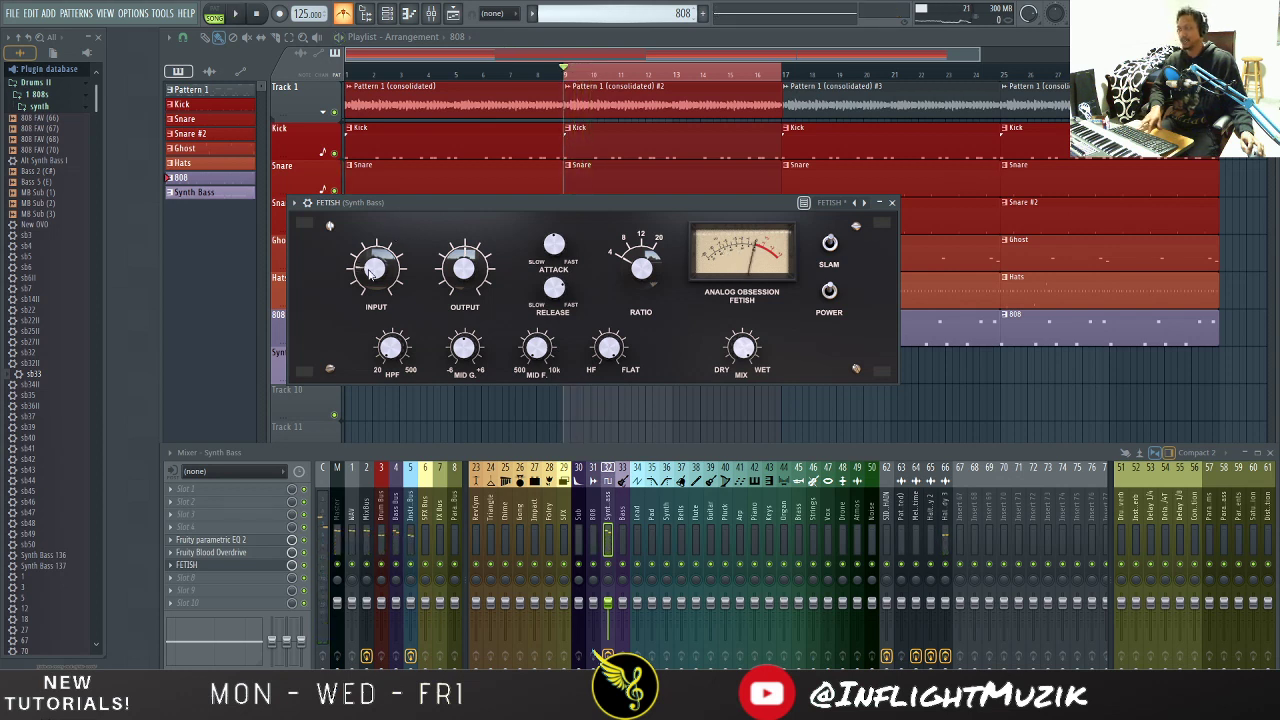
{"action": "key", "text": "space"}
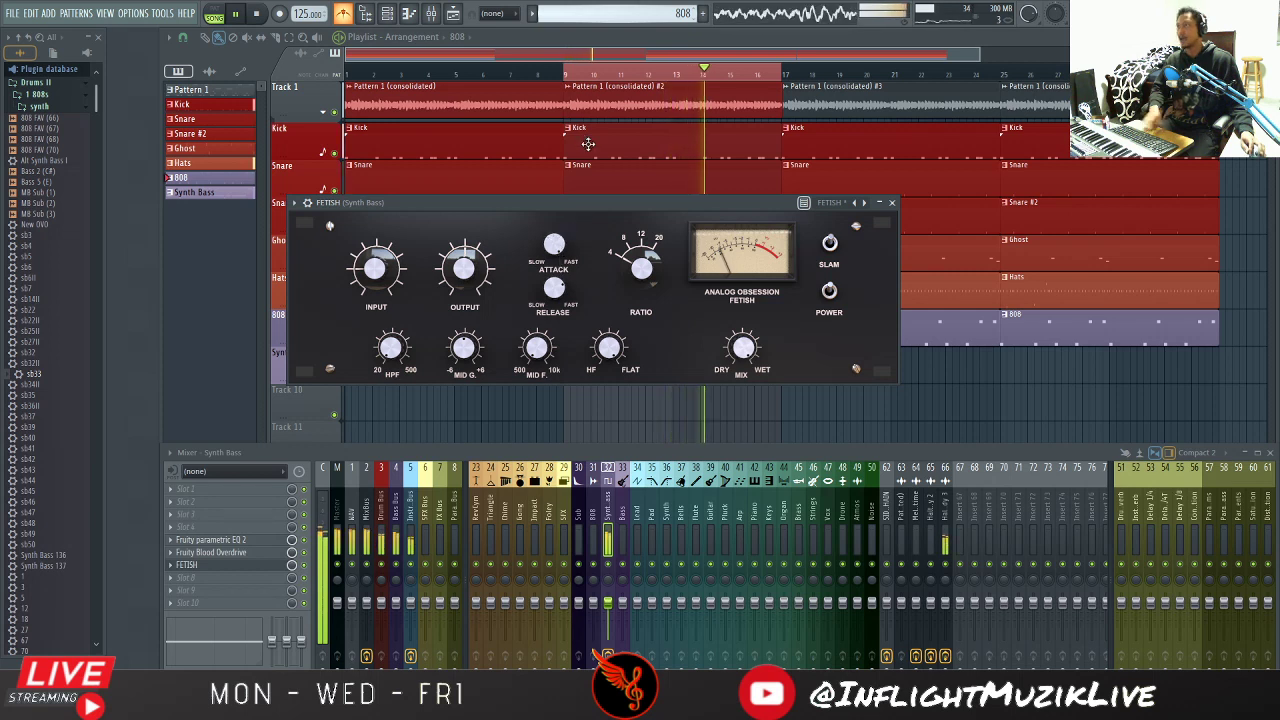
{"action": "key", "text": "space"}
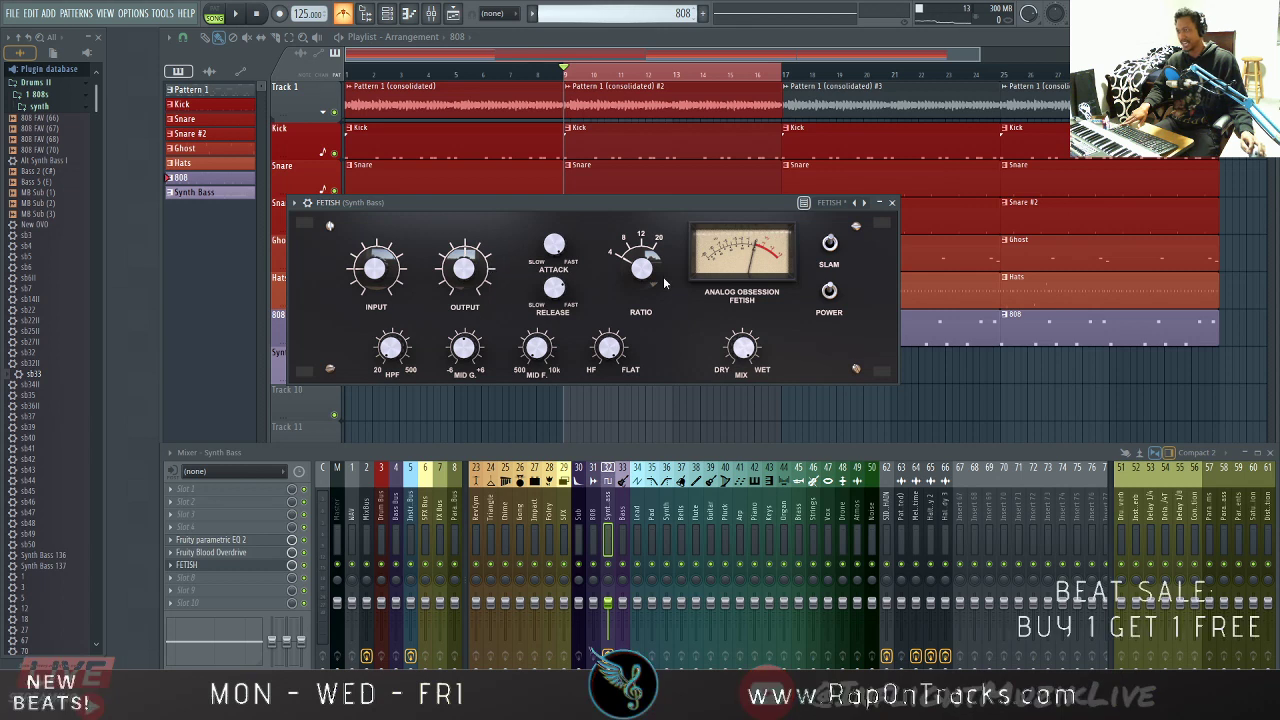
{"action": "key", "text": "space"}
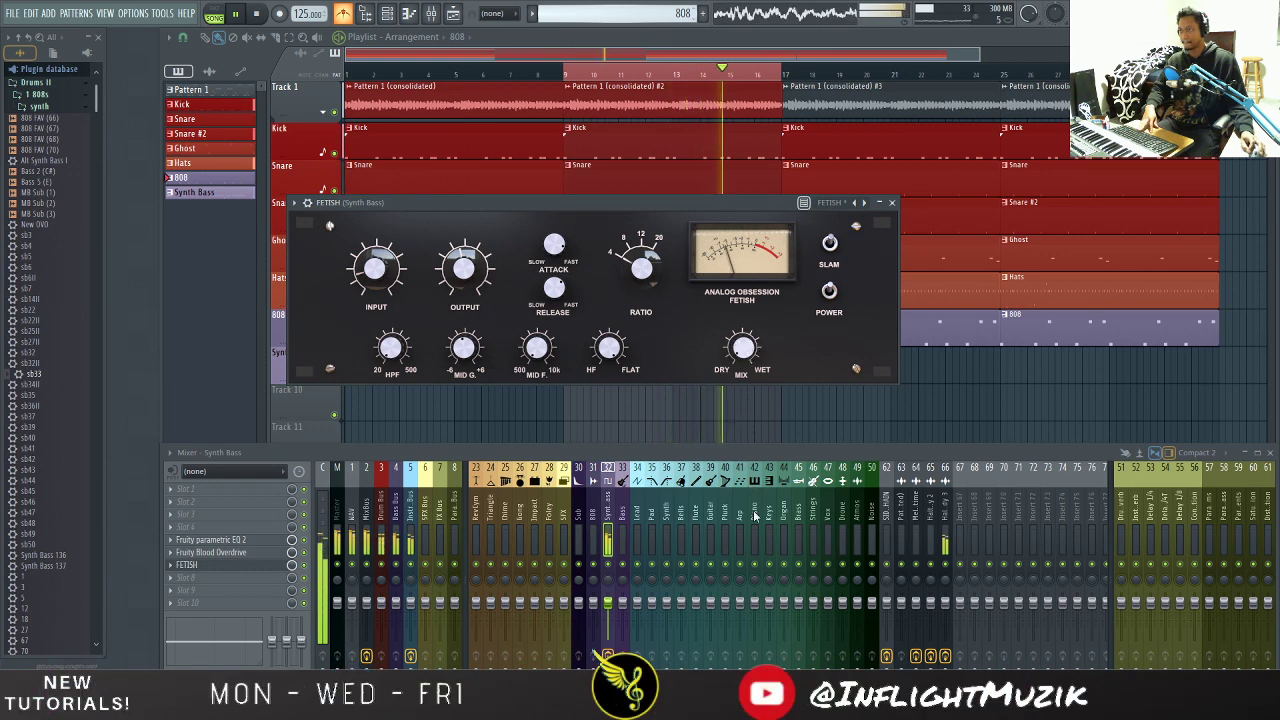
{"action": "key", "text": "space"}
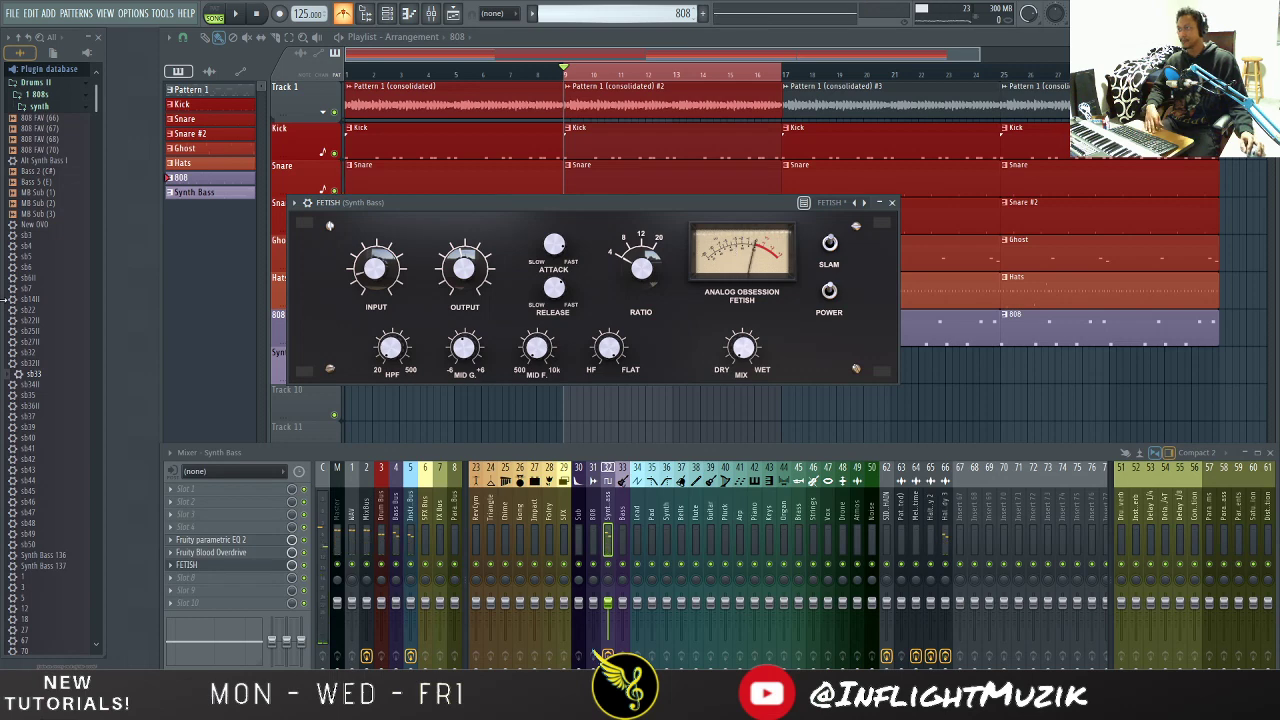
{"action": "left_click", "coordinate": [176, 570]}
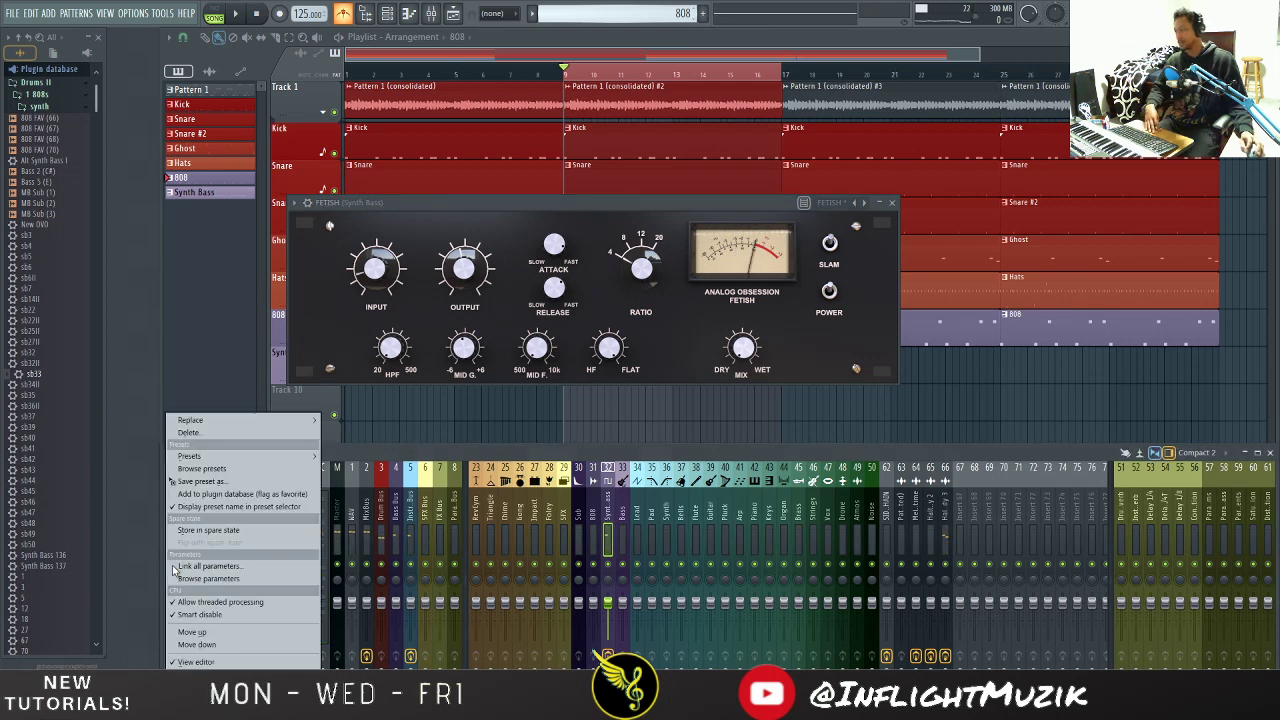
{"action": "mouse_move", "coordinate": [255, 423]}
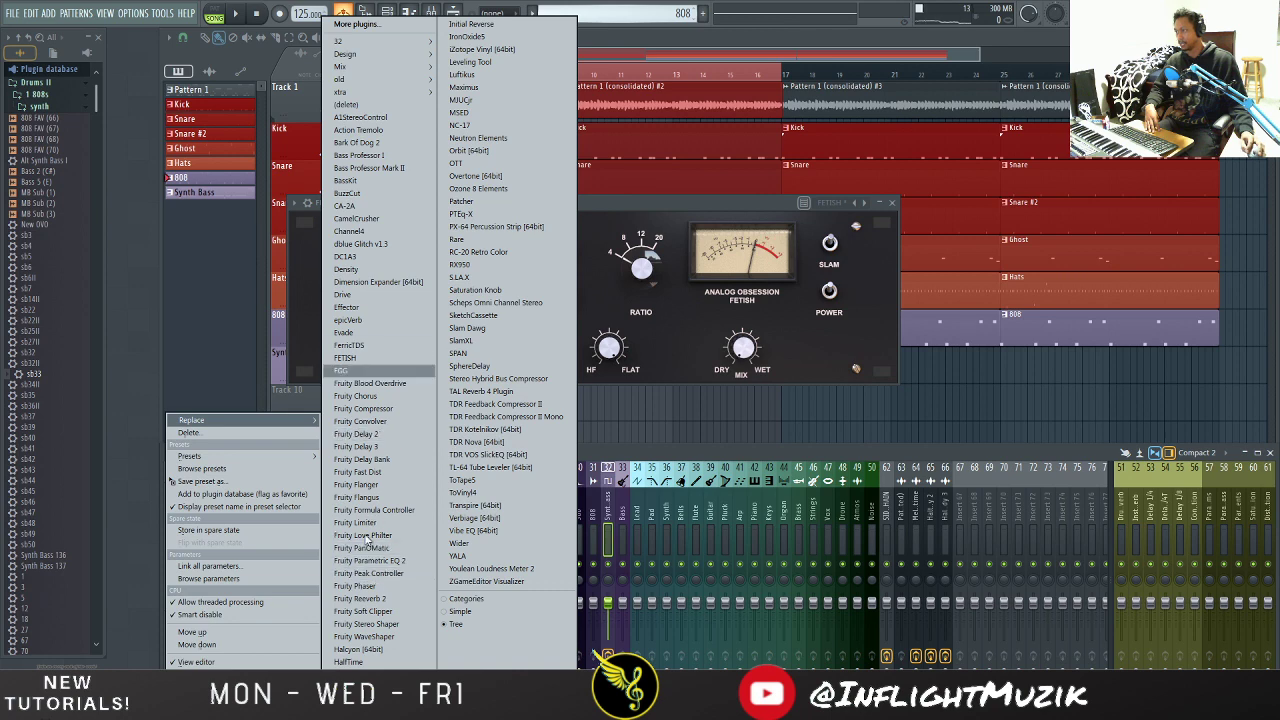
{"action": "left_click", "coordinate": [597, 468]}
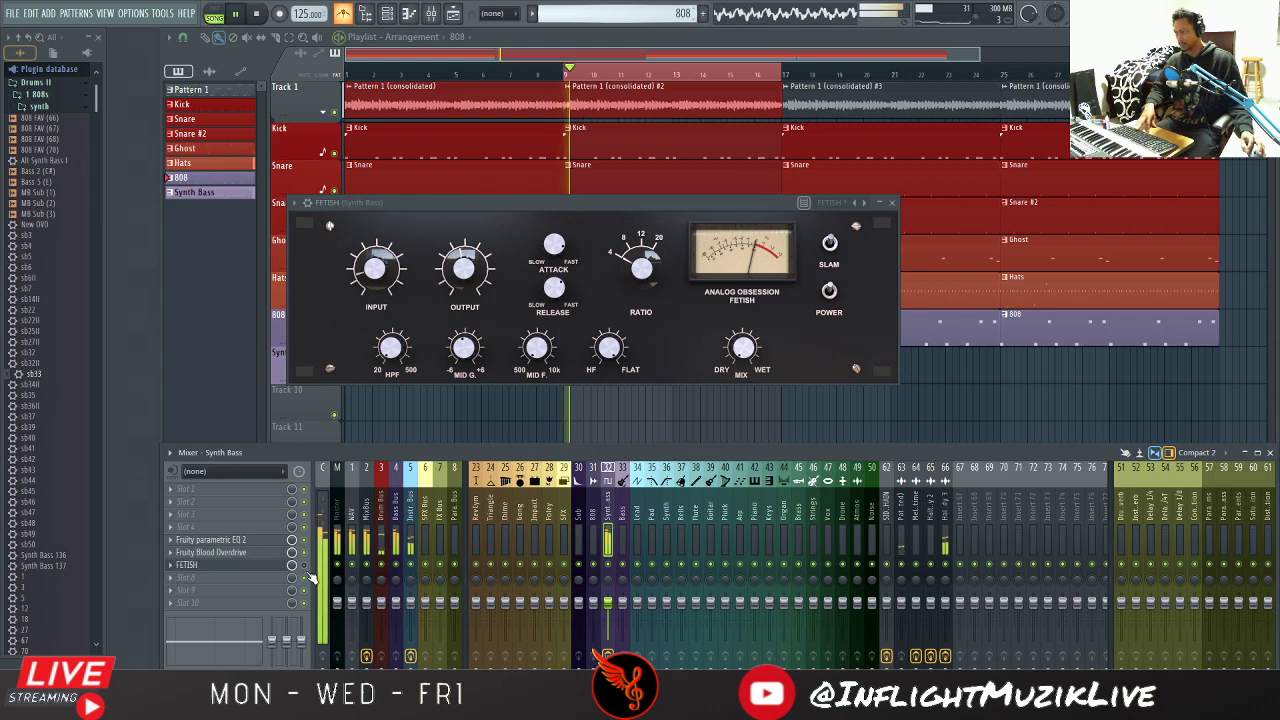
Step: Replace FETISH in effect slot 7 of the Synth Bass track with Fruity Limiter and make sure the slot is enabled
{"action": "left_click", "coordinate": [173, 567]}
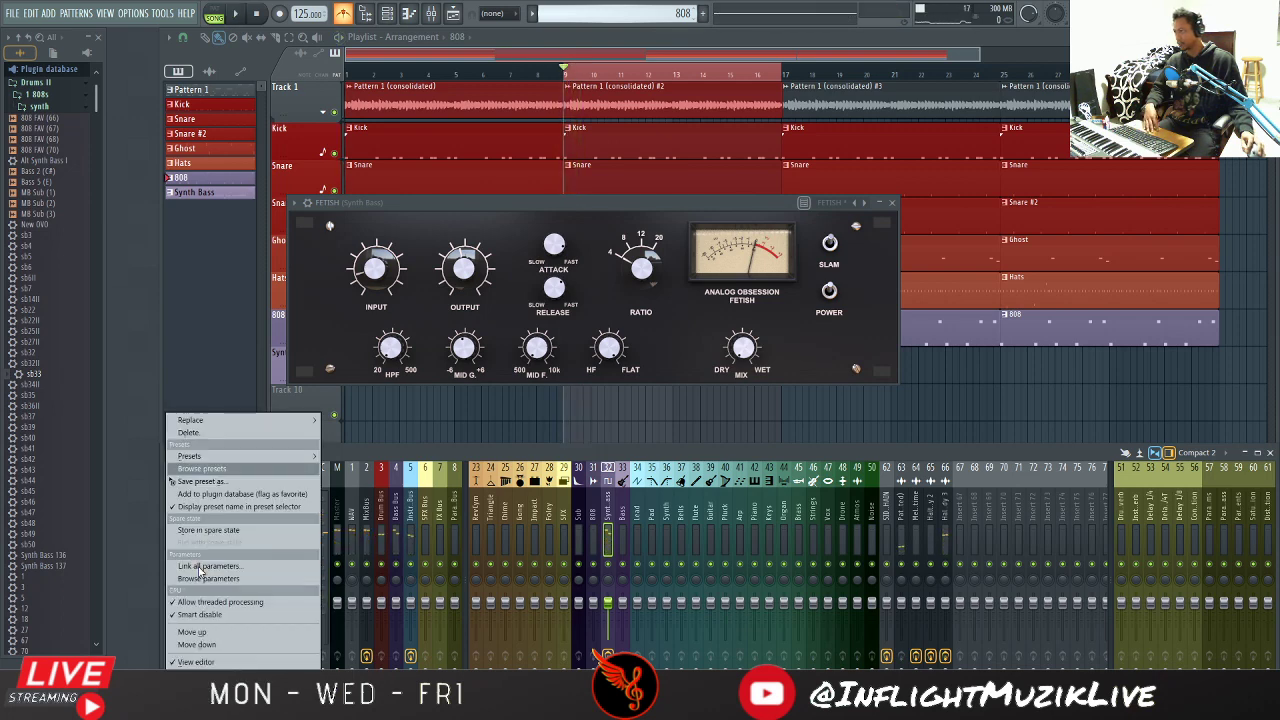
{"action": "mouse_move", "coordinate": [192, 420]}
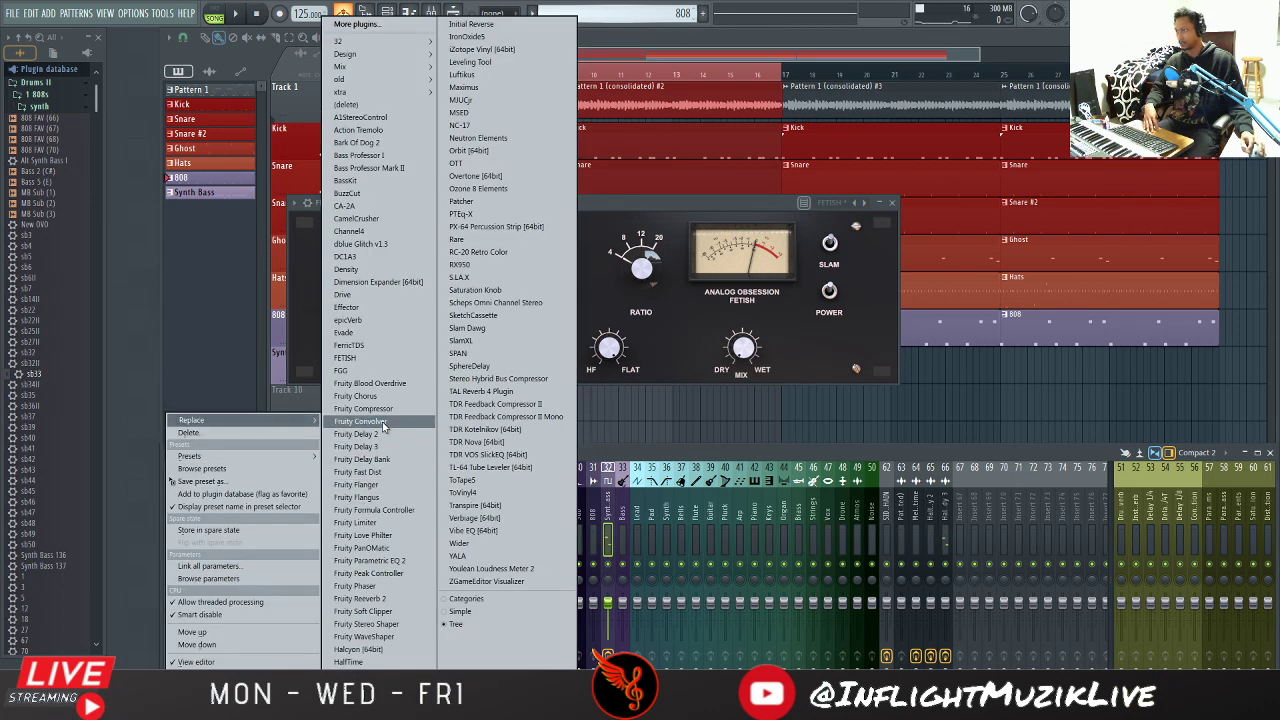
{"action": "left_click", "coordinate": [384, 522]}
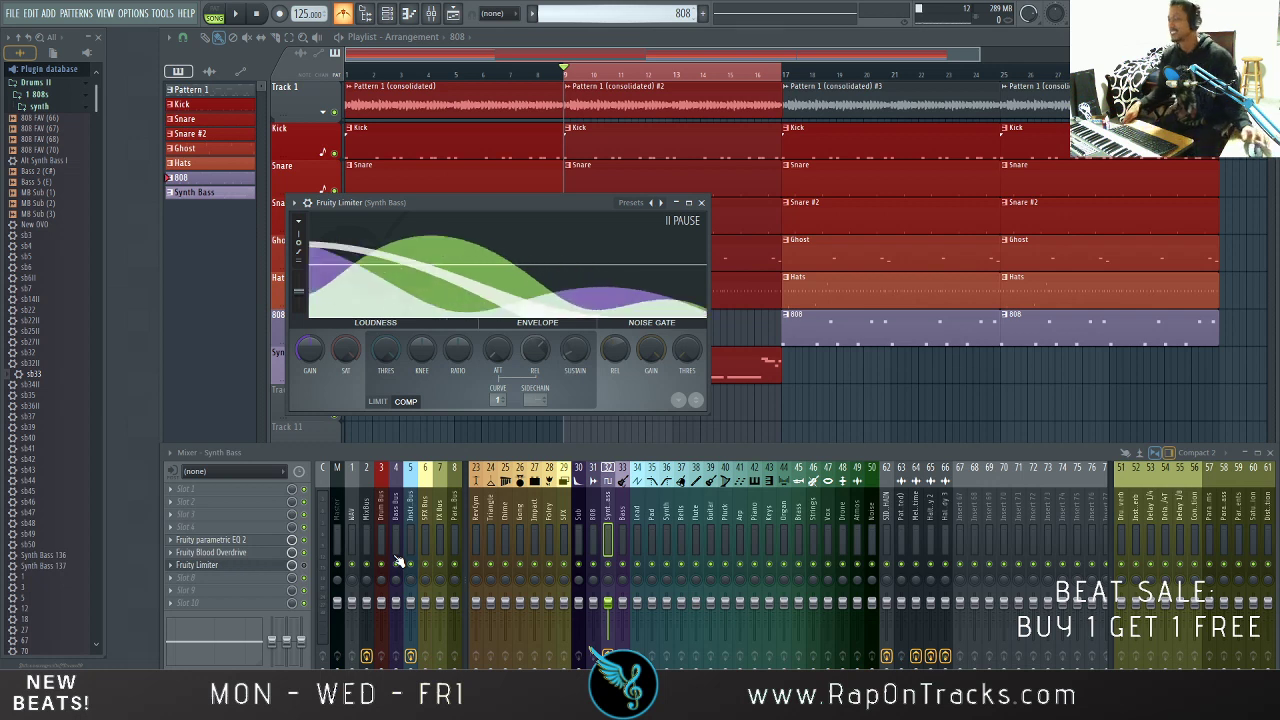
{"action": "left_click", "coordinate": [304, 567]}
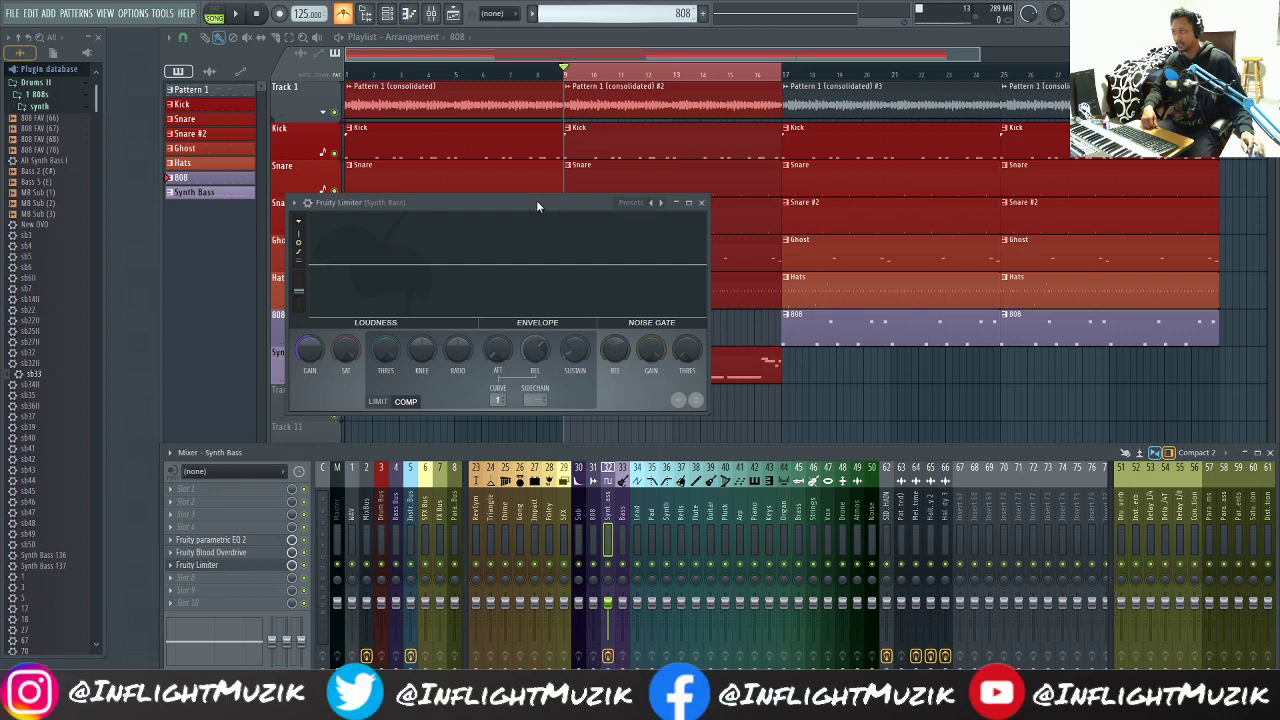
{"action": "left_click_drag", "start_coordinate": [537, 205], "coordinate": [711, 208]}
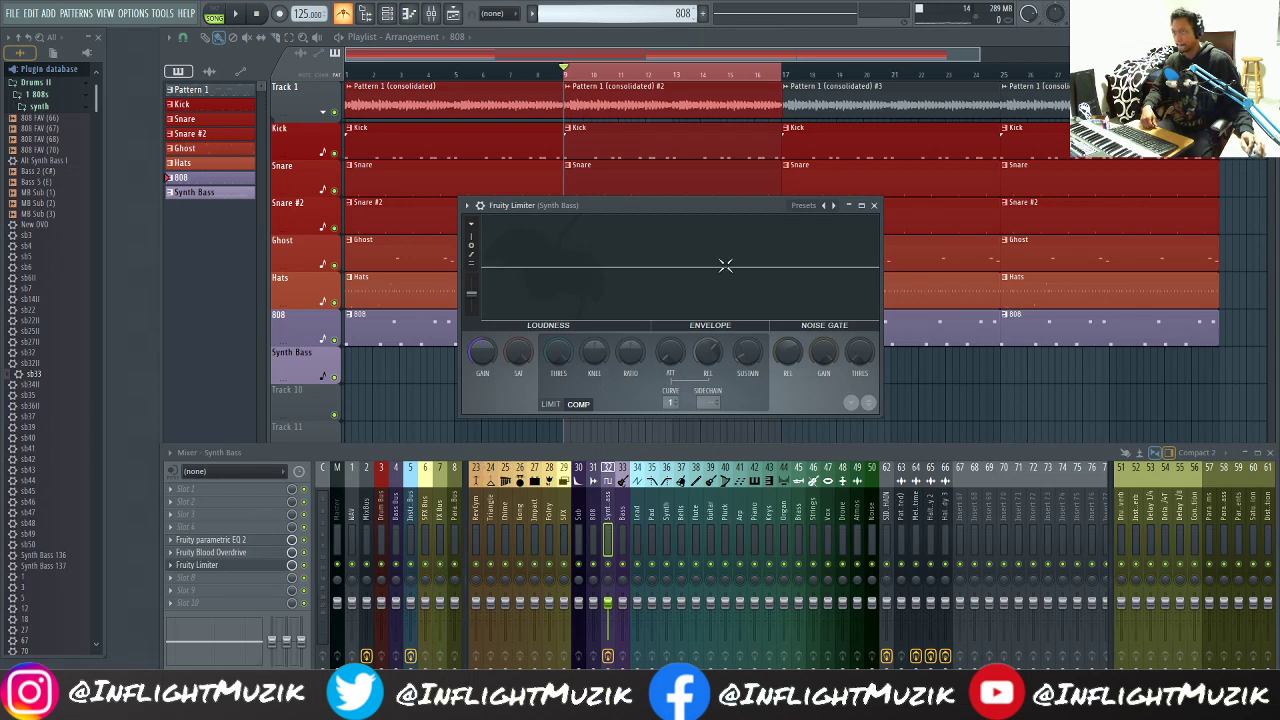
Step: Load the Fruity Limiter preset "0" and play the loop through it
{"action": "left_click", "coordinate": [800, 207]}
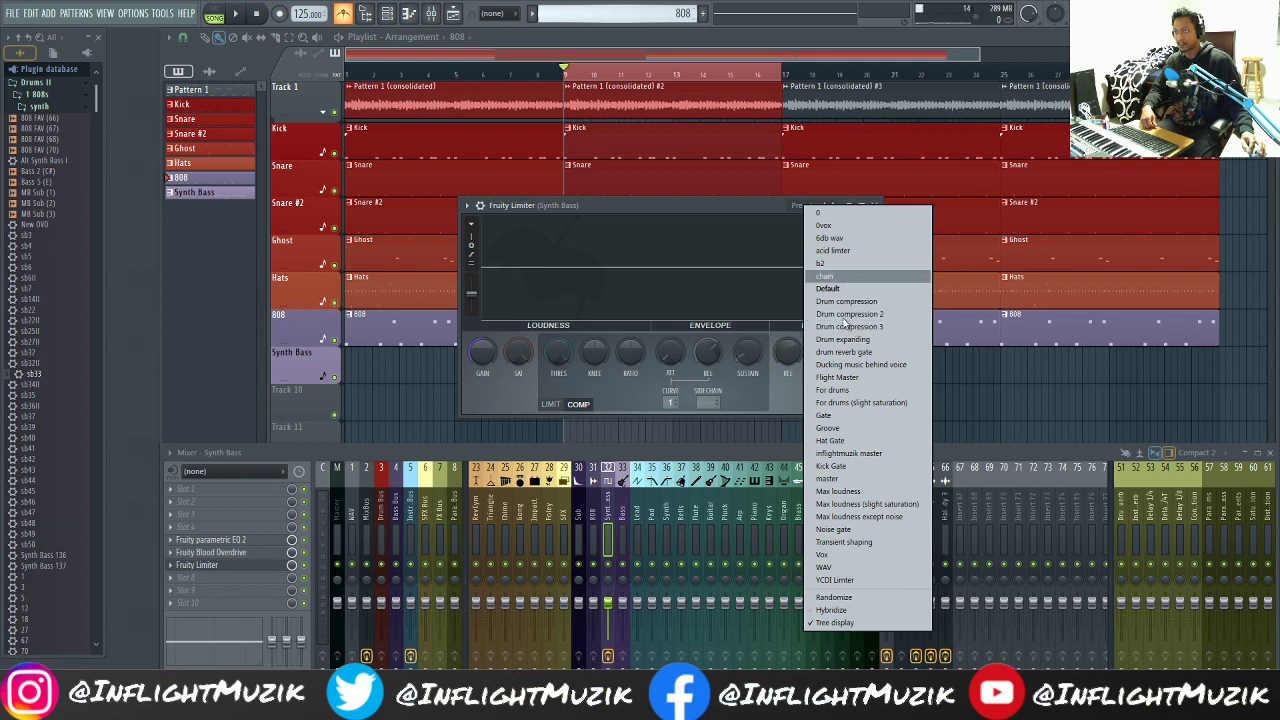
{"action": "left_click", "coordinate": [820, 213]}
{"action": "key", "text": "space"}
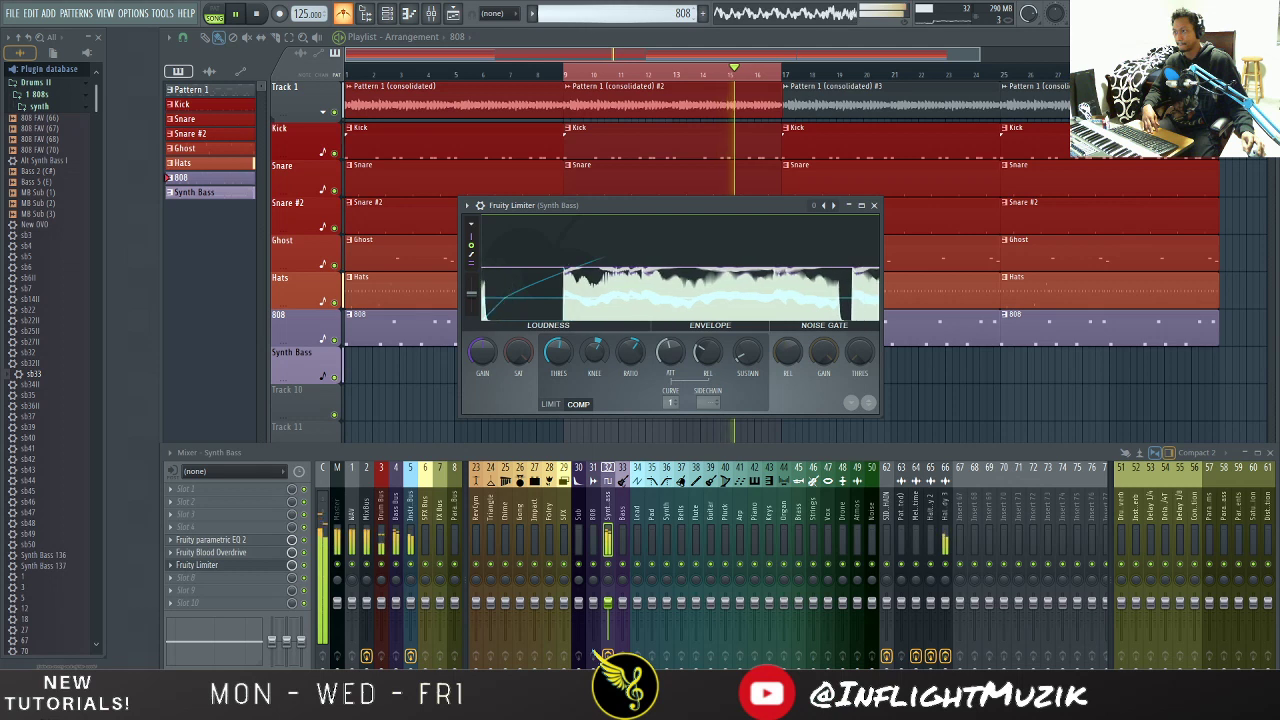
Step: In Fruity Limiter's limit settings, lower the ceiling well down and raise attack and release slightly, then stop playback
{"action": "left_click", "coordinate": [554, 404]}
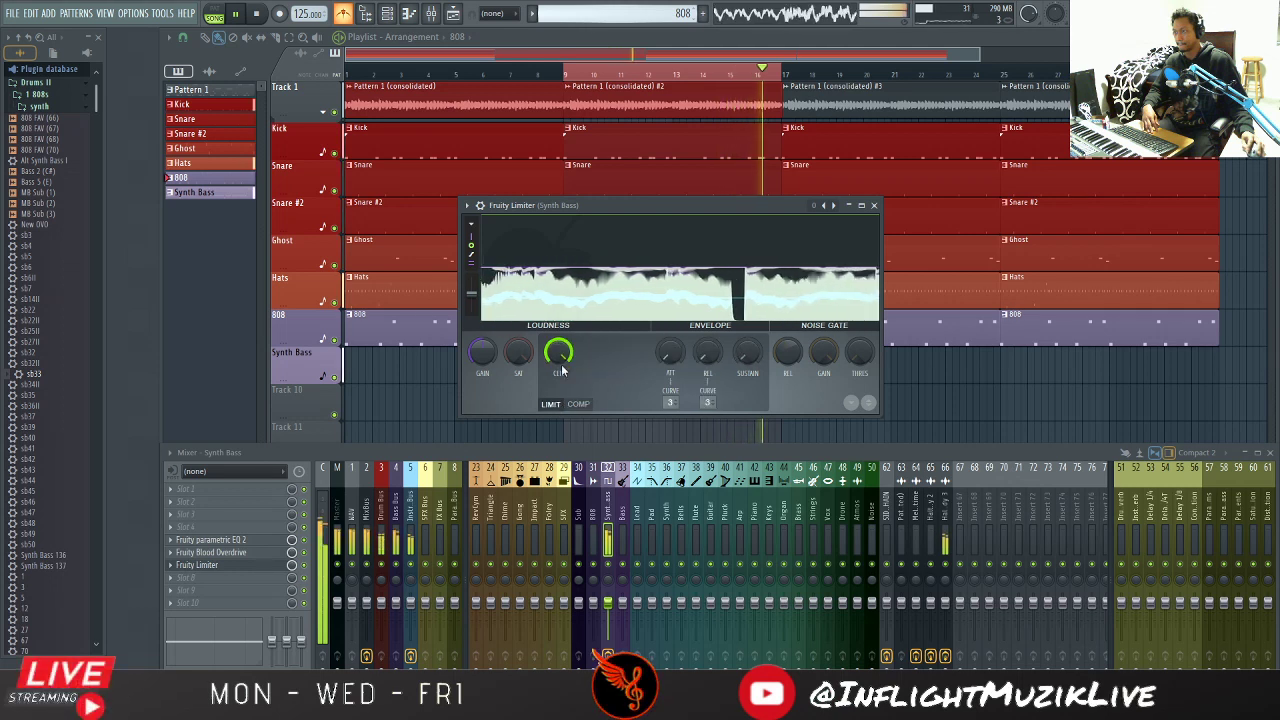
{"action": "right_click", "coordinate": [560, 354]}
{"action": "left_click", "coordinate": [585, 366]}
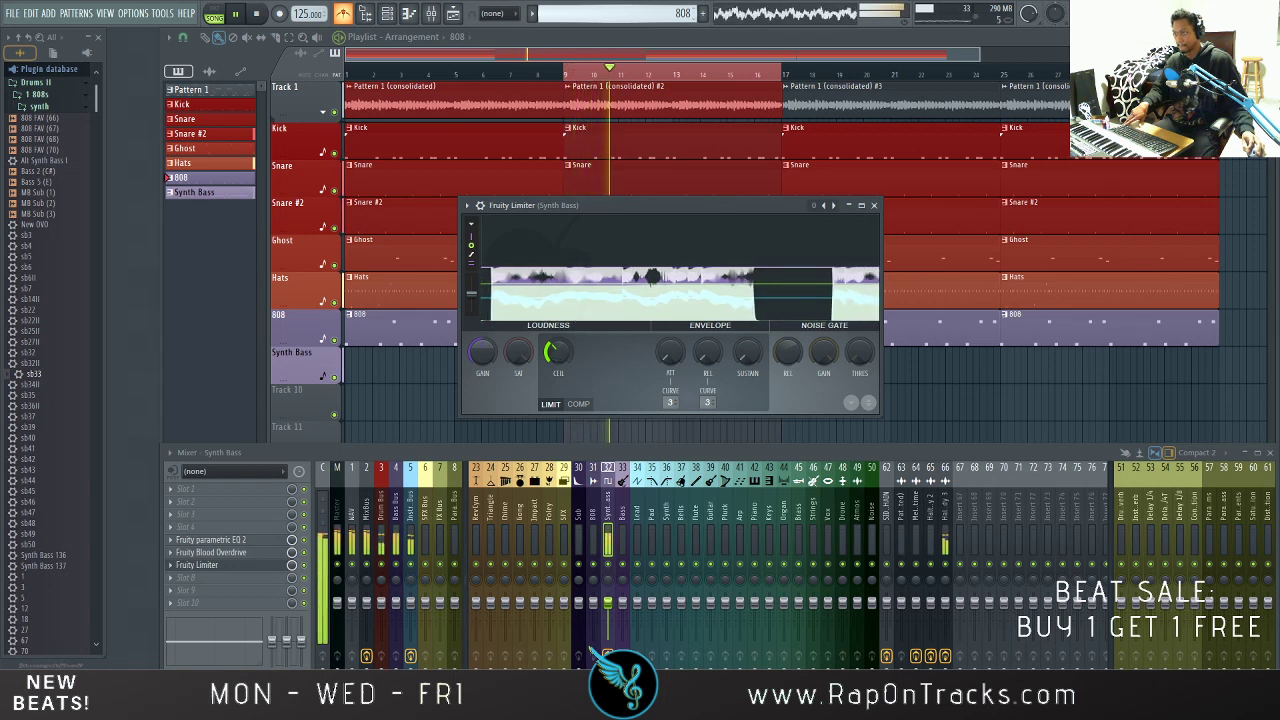
{"action": "key", "text": "ctrl"}
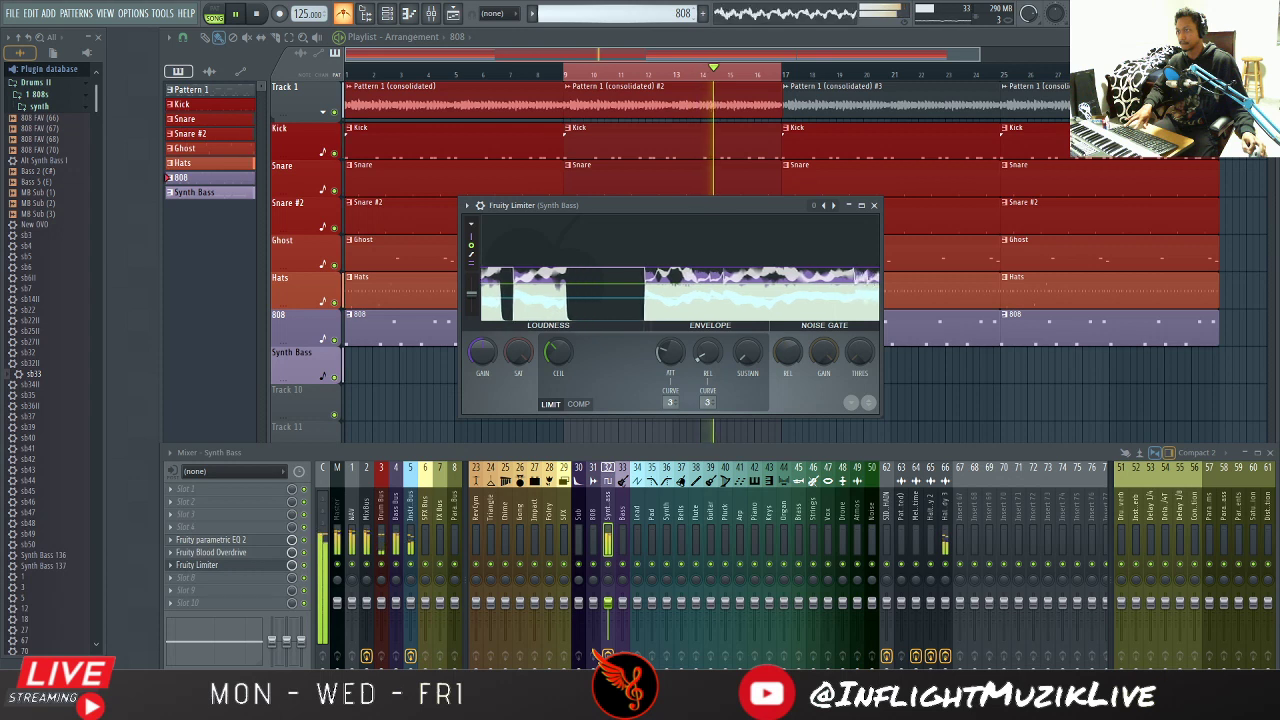
{"action": "left_click", "coordinate": [875, 206]}
{"action": "key", "text": "space"}
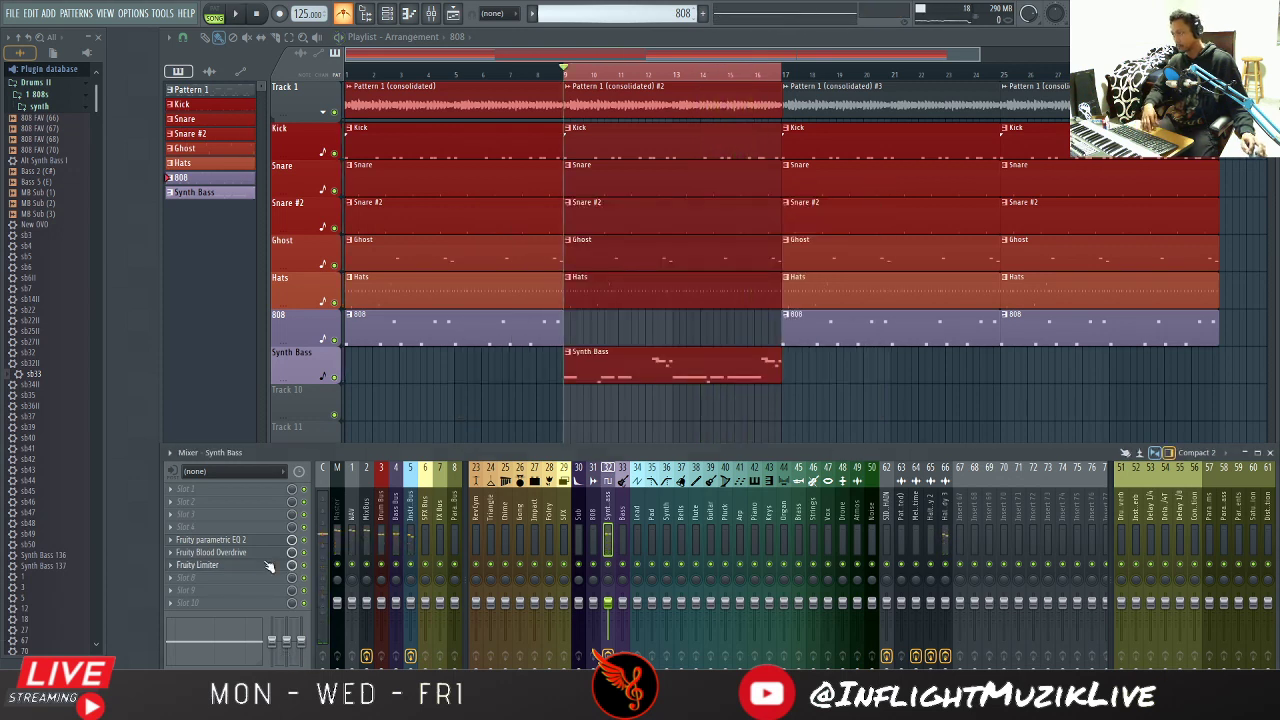
Step: Add Fruity Parametric EQ 2 to effect slot 8 of the Synth Bass mixer track
{"action": "left_click", "coordinate": [200, 589]}
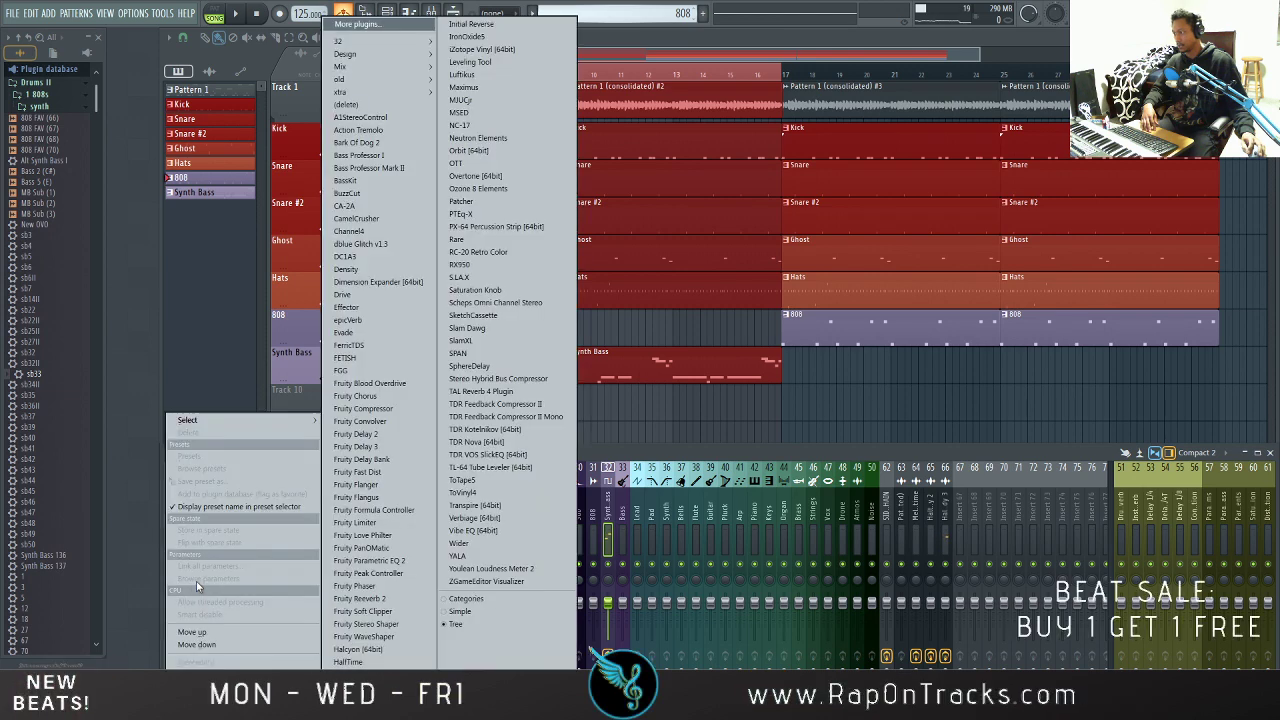
{"action": "mouse_move", "coordinate": [200, 420]}
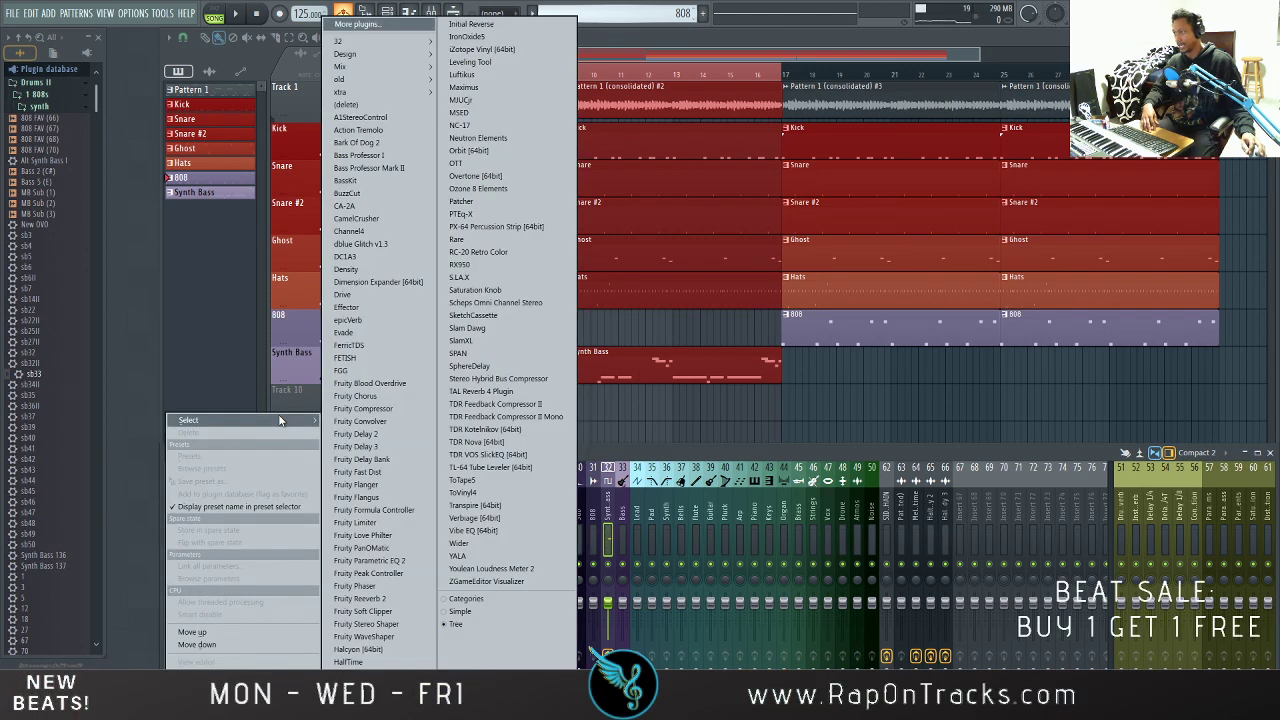
{"action": "left_click", "coordinate": [400, 561]}
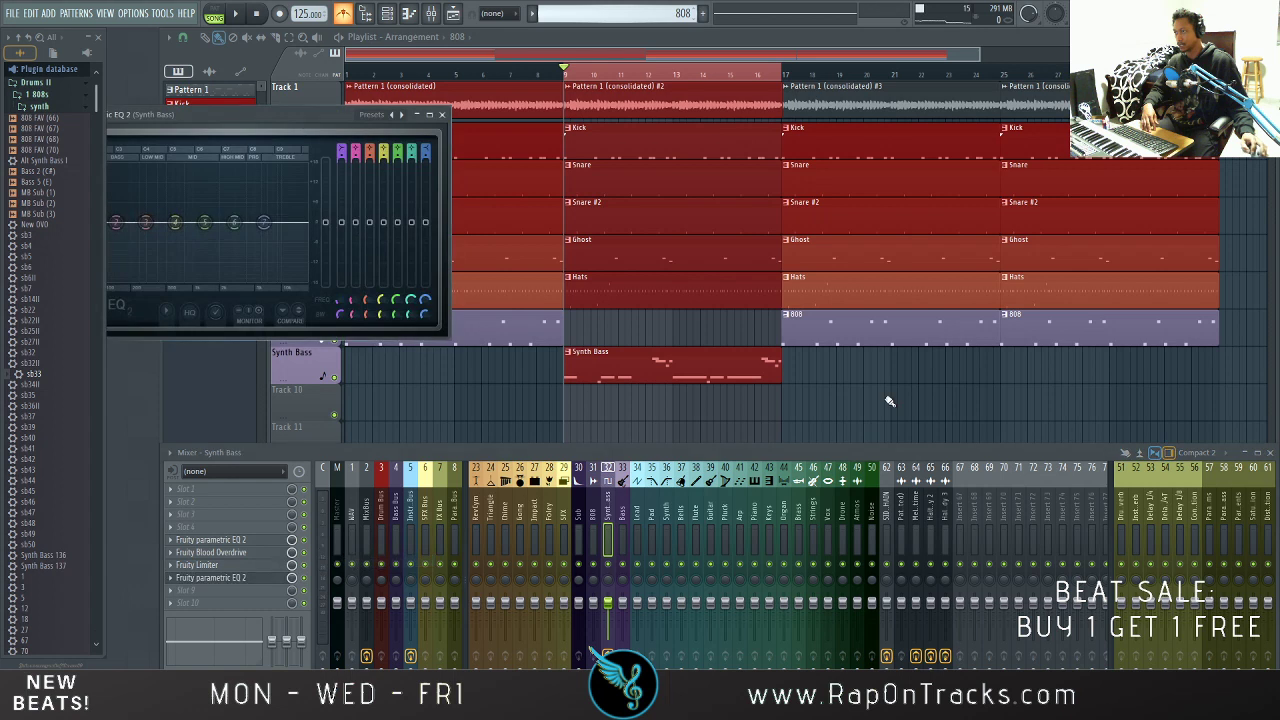
{"action": "left_click_drag", "start_coordinate": [288, 118], "coordinate": [643, 146]}
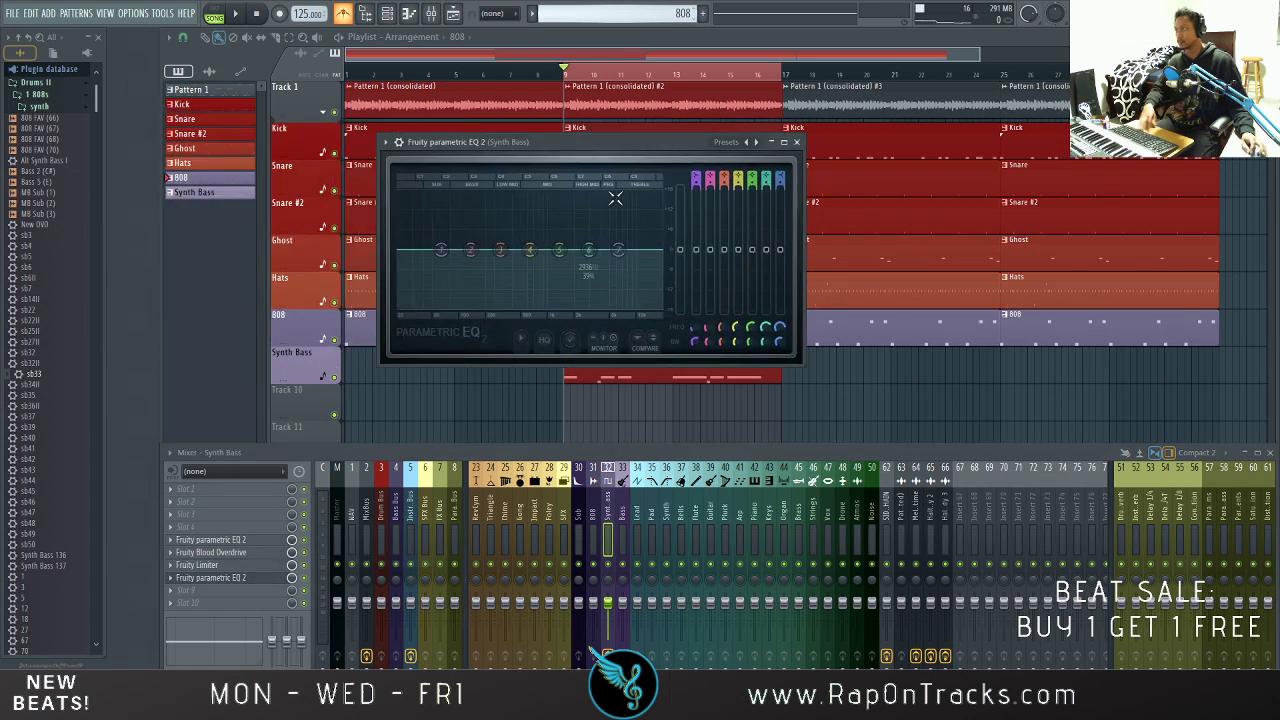
Step: While looping, gently boost the second EQ's band 5 in the low mids and band 2 near 42 Hz, and dip band 6 near 965 Hz
{"action": "key", "text": "space"}
{"action": "left_click_drag", "start_coordinate": [558, 254], "coordinate": [529, 218]}
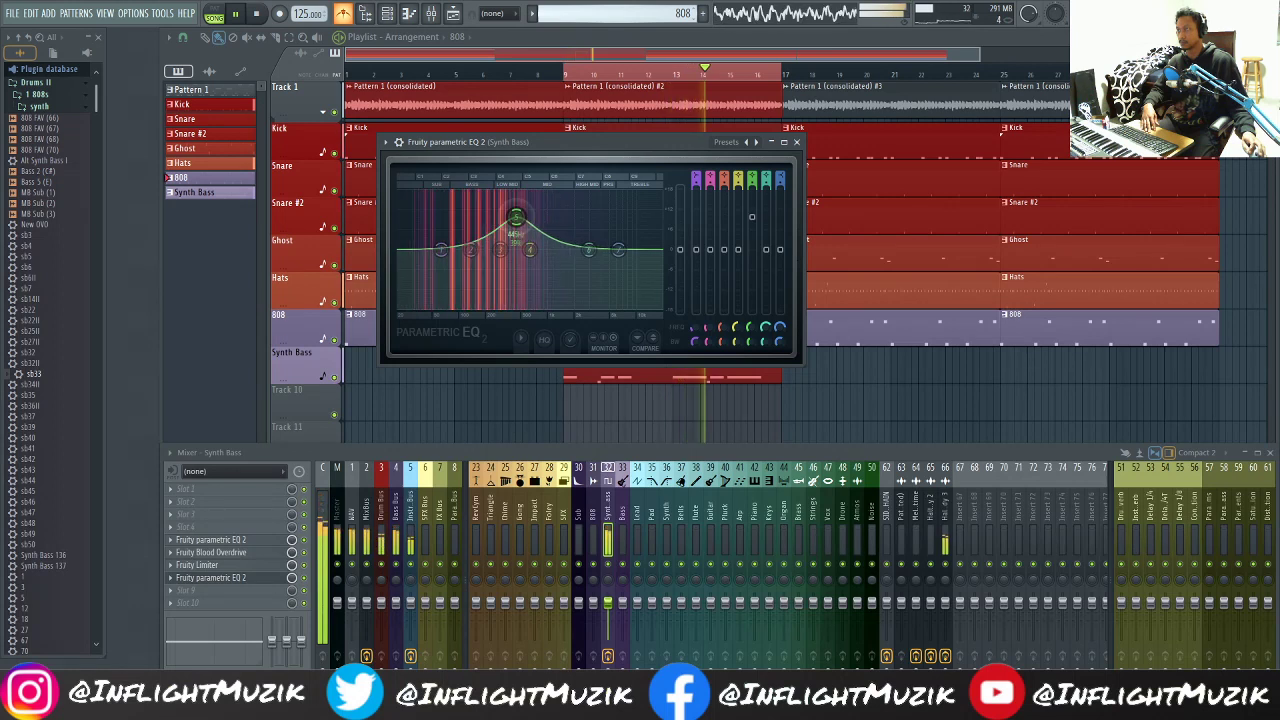
{"action": "mouse_move", "coordinate": [507, 218]}
{"action": "left_mouse_down"}
{"action": "mouse_move", "coordinate": [465, 224]}
{"action": "mouse_move", "coordinate": [507, 226]}
{"action": "left_mouse_up"}
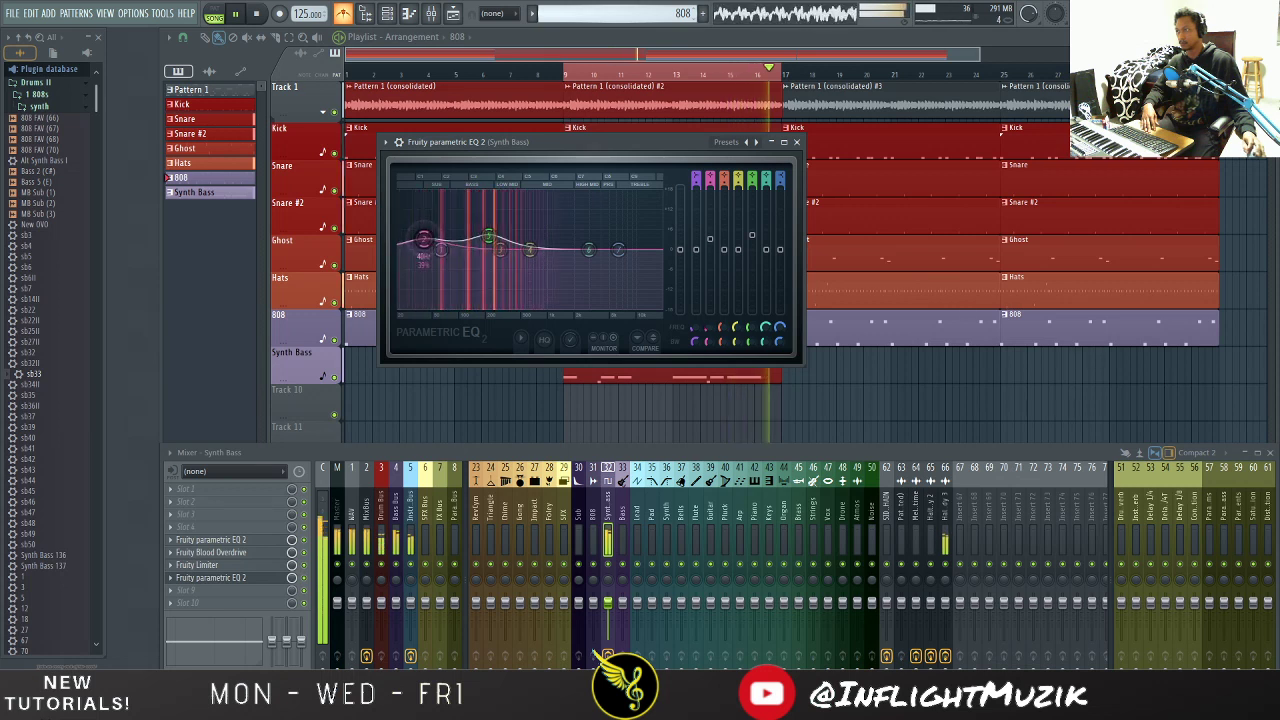
{"action": "left_click_drag", "start_coordinate": [420, 243], "coordinate": [424, 246]}
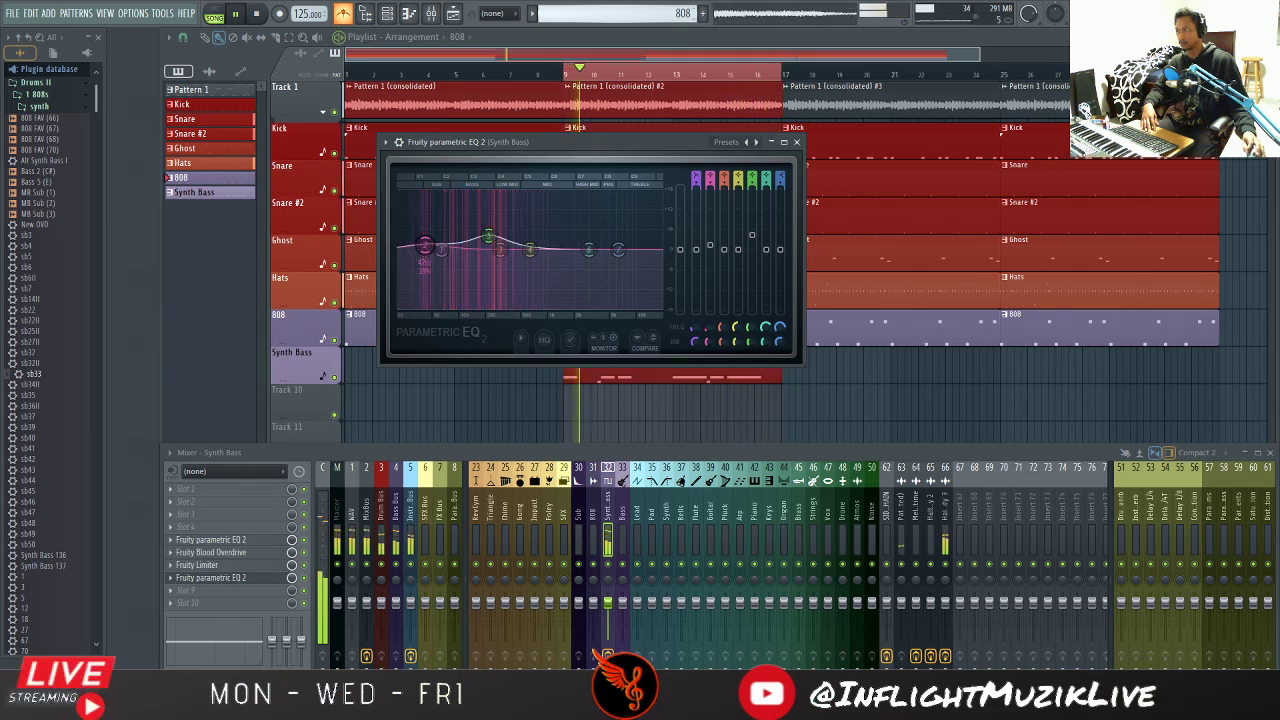
{"action": "left_click_drag", "start_coordinate": [589, 250], "coordinate": [542, 254]}
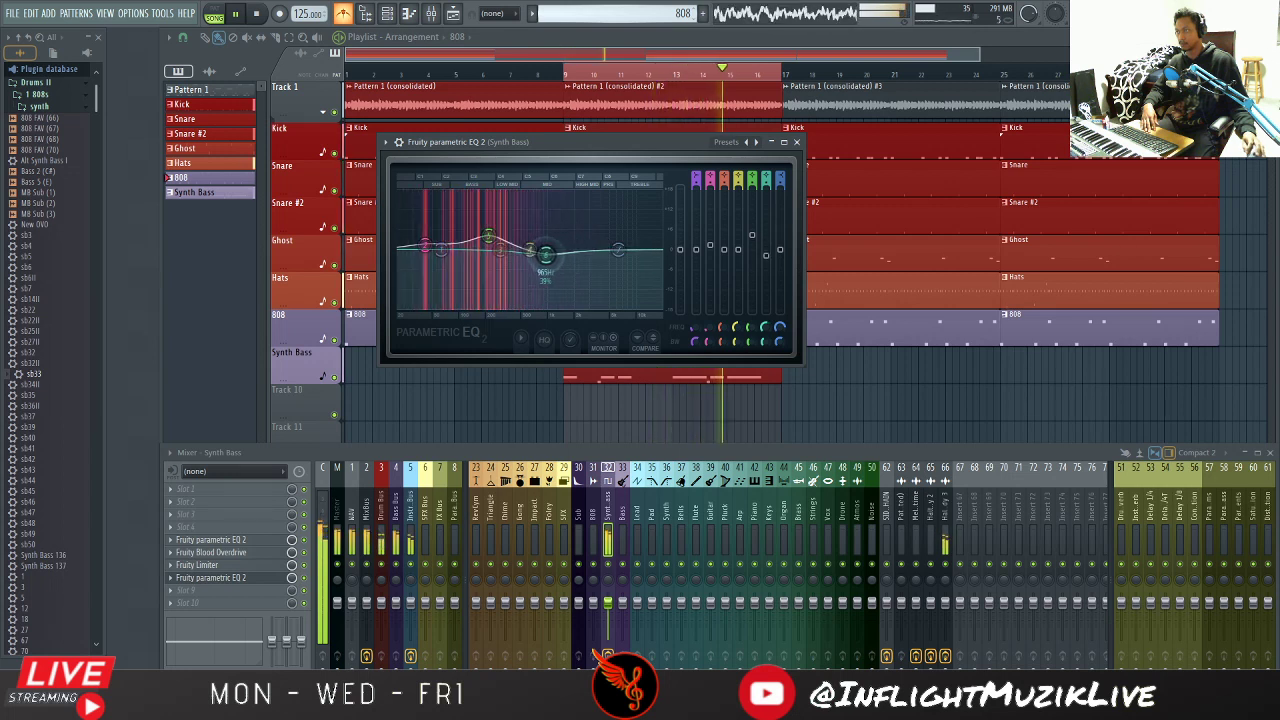
{"action": "left_click", "coordinate": [795, 141]}
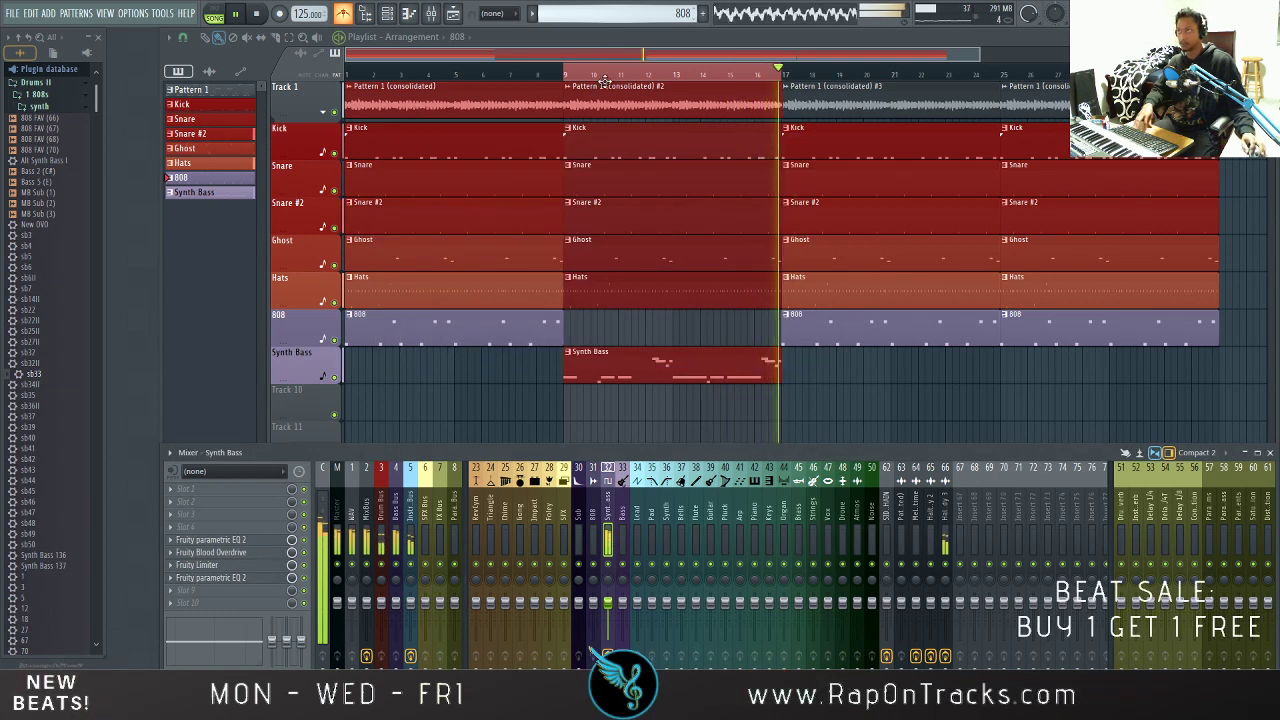
{"action": "key", "text": "space"}
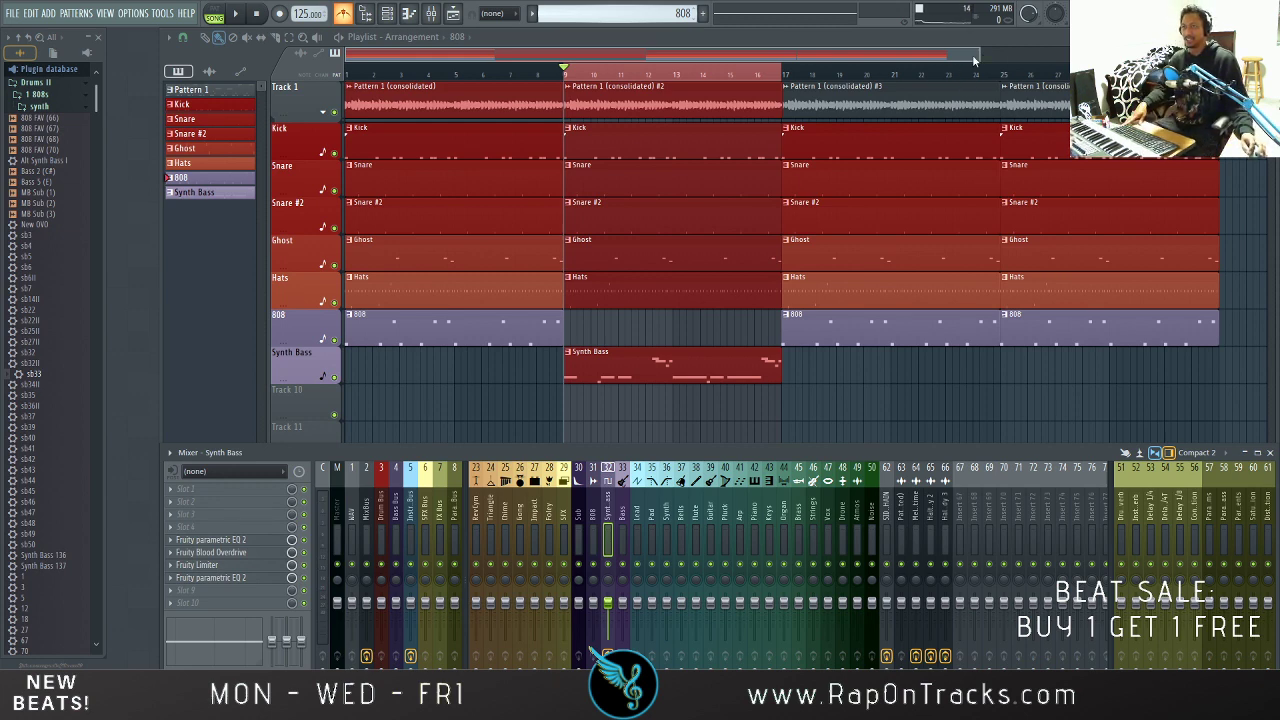
Step: Move the playlist track holding the consolidated Pattern 1 audio clips below the Synth Bass track
{"action": "left_click_drag", "start_coordinate": [980, 54], "coordinate": [1232, 54]}
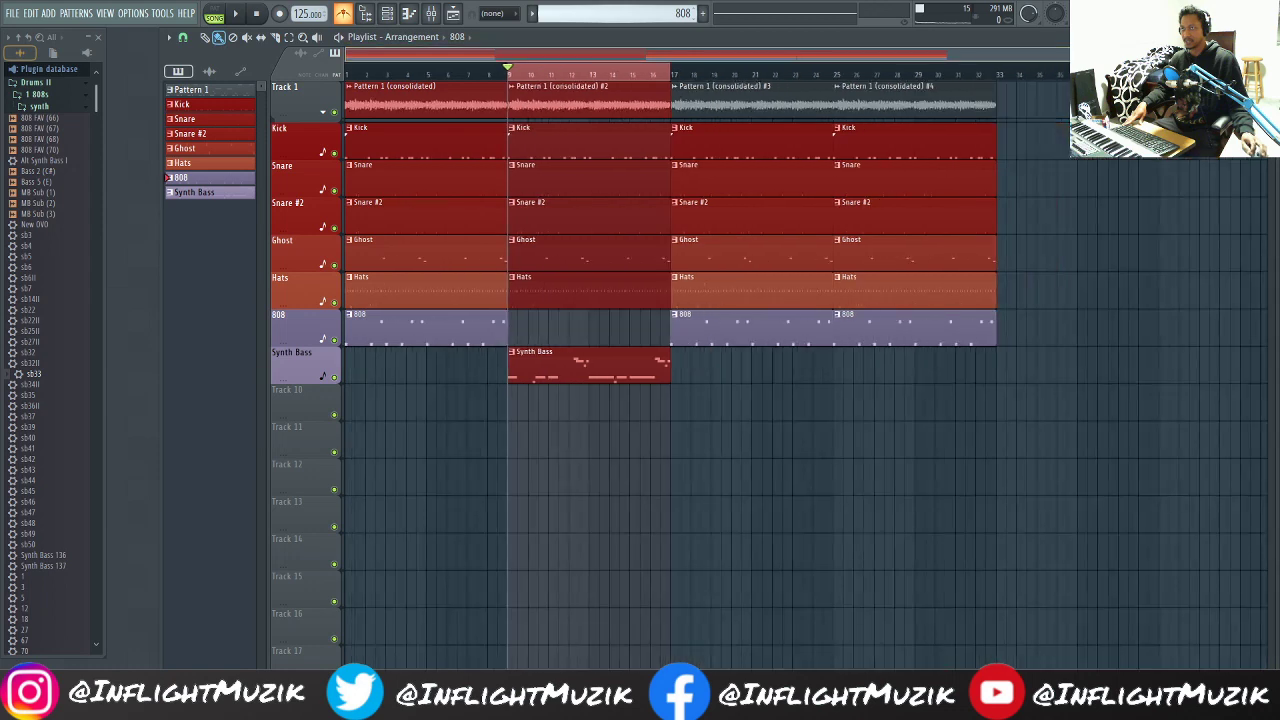
{"action": "key", "text": "ctrl+a"}
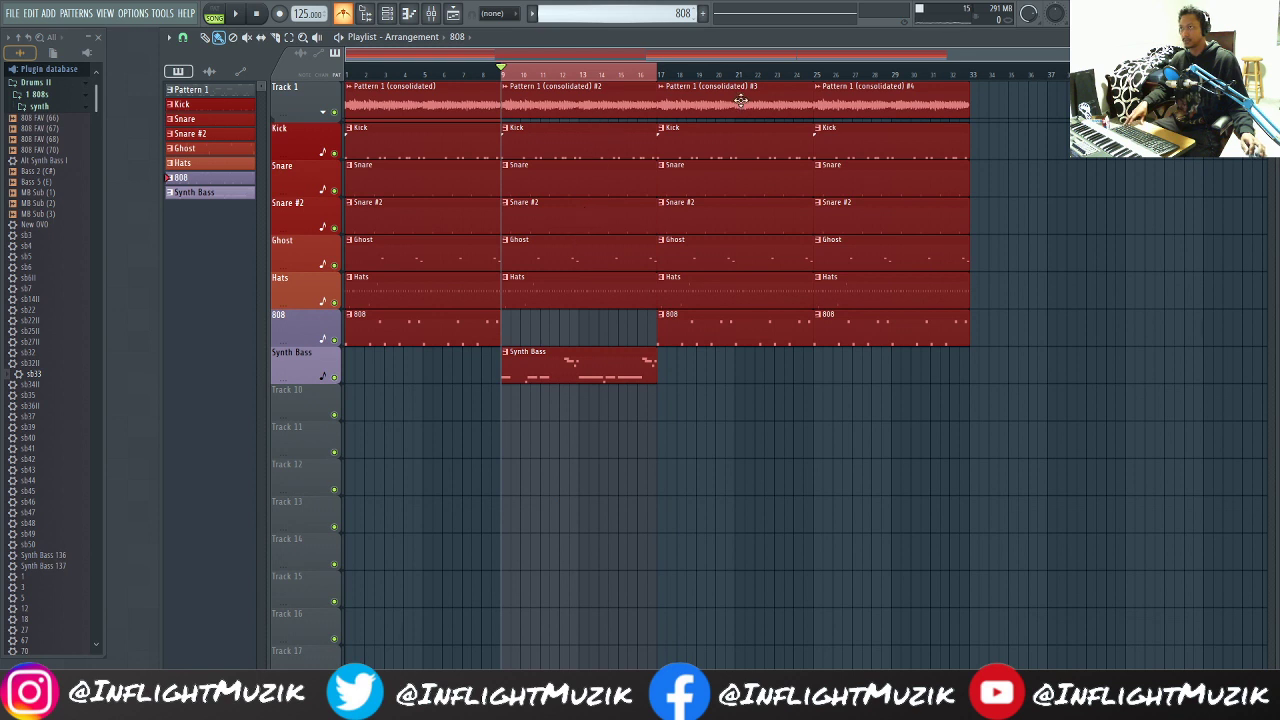
{"action": "key", "text": "ctrl+d"}
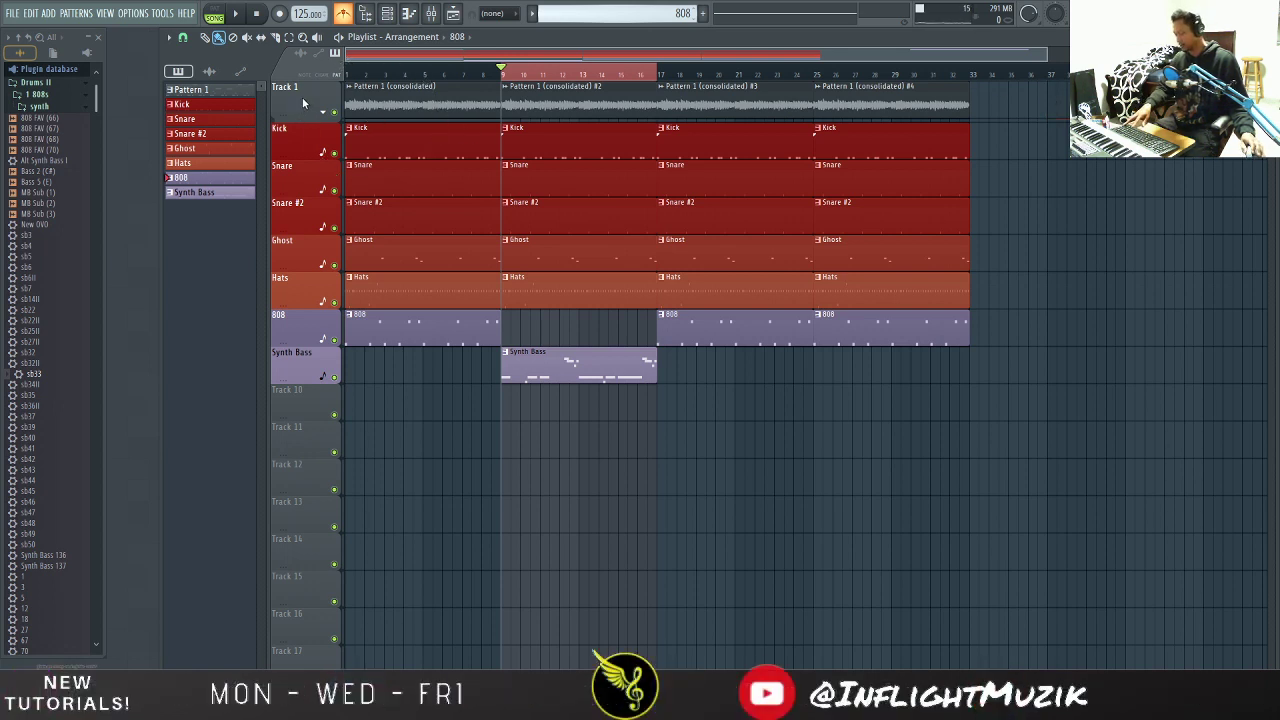
{"action": "left_click_drag", "start_coordinate": [302, 97], "coordinate": [303, 328]}
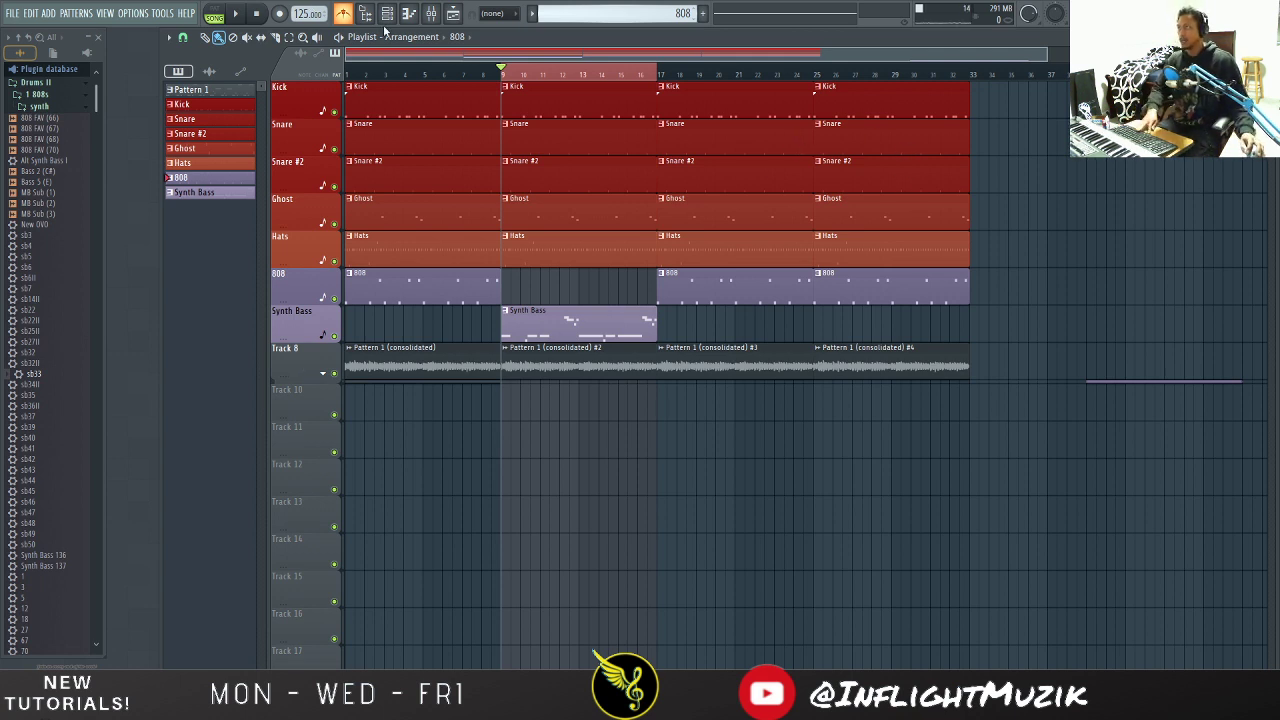
Step: Clear the time selection over bars 9 to 16 in the playlist and return the song position to the start
{"action": "left_click", "coordinate": [541, 76]}
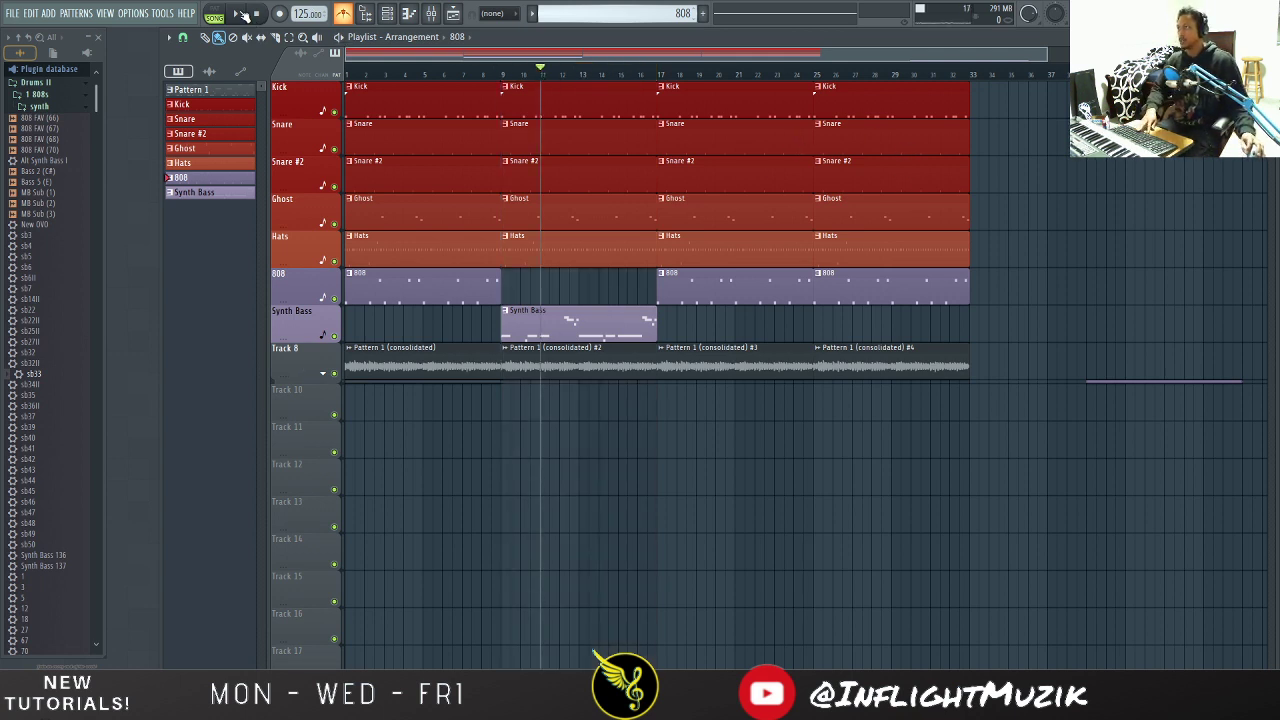
{"action": "left_click", "coordinate": [260, 15]}
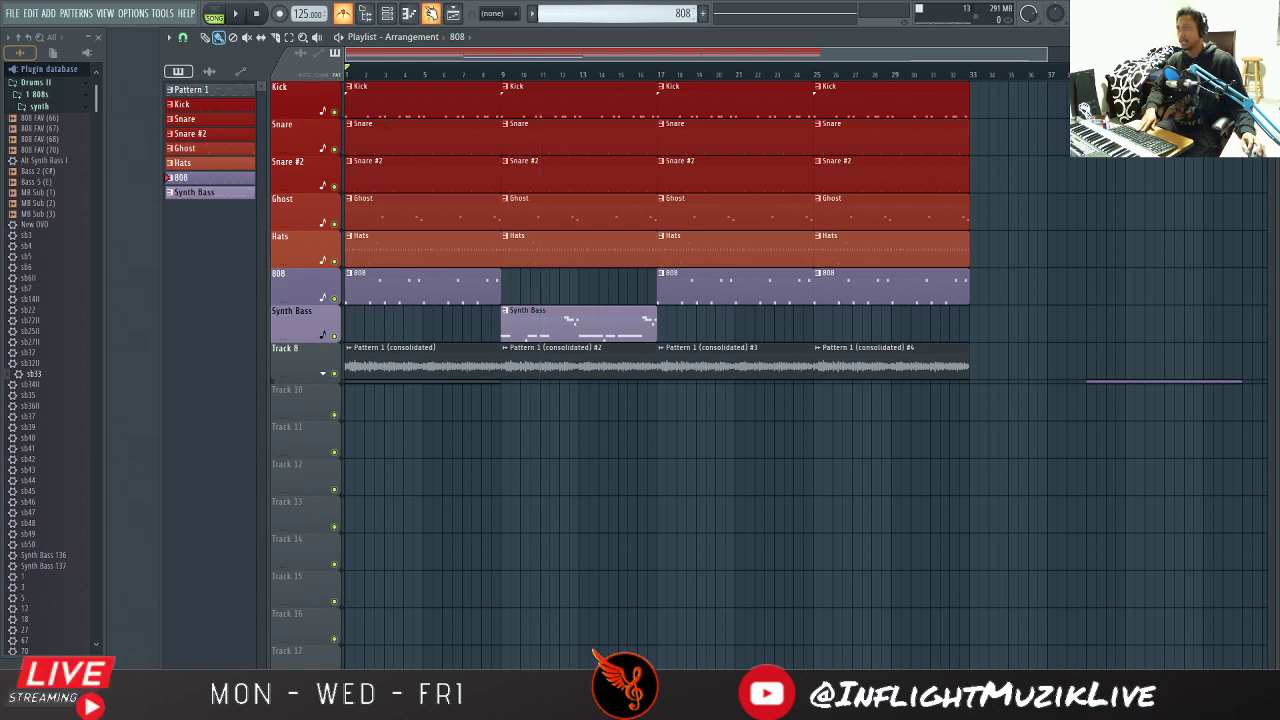
Step: Copy the Fruity soft clipper from slot 5 of the MixBus mixer track onto the WAV mixer track
{"action": "key", "text": "F9"}
{"action": "left_click", "coordinate": [368, 508]}
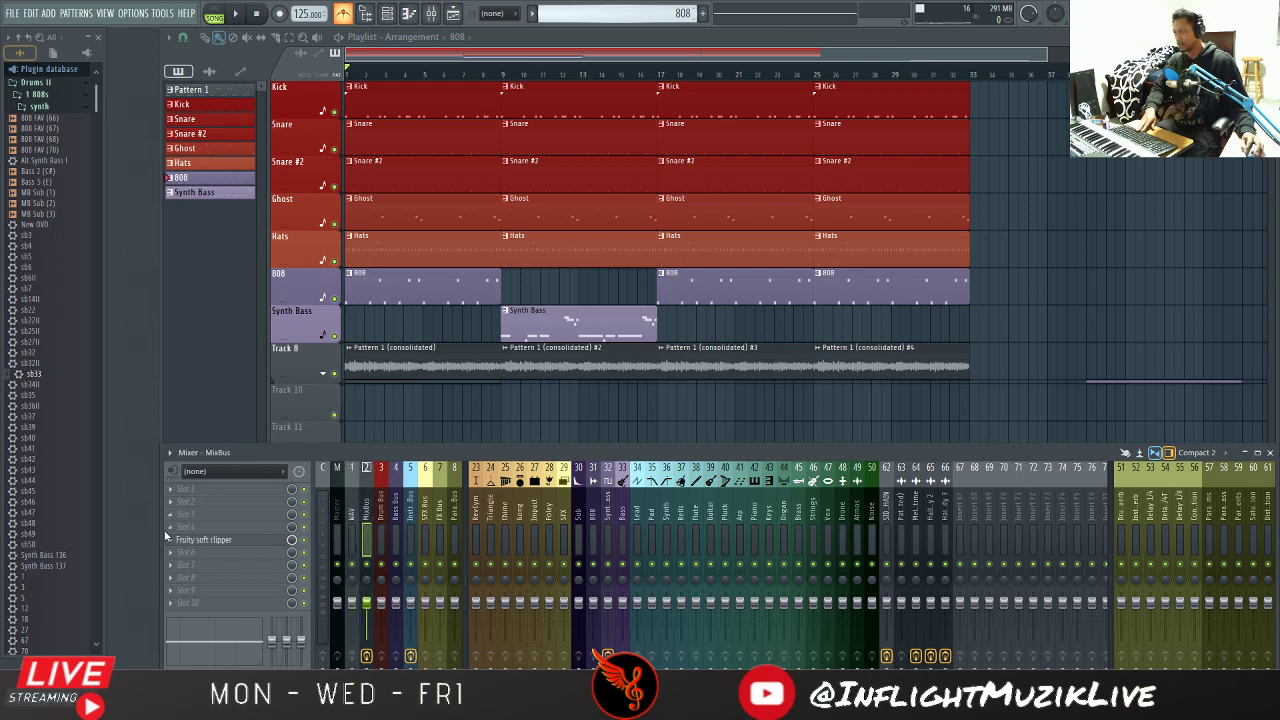
{"action": "left_click", "coordinate": [170, 542]}
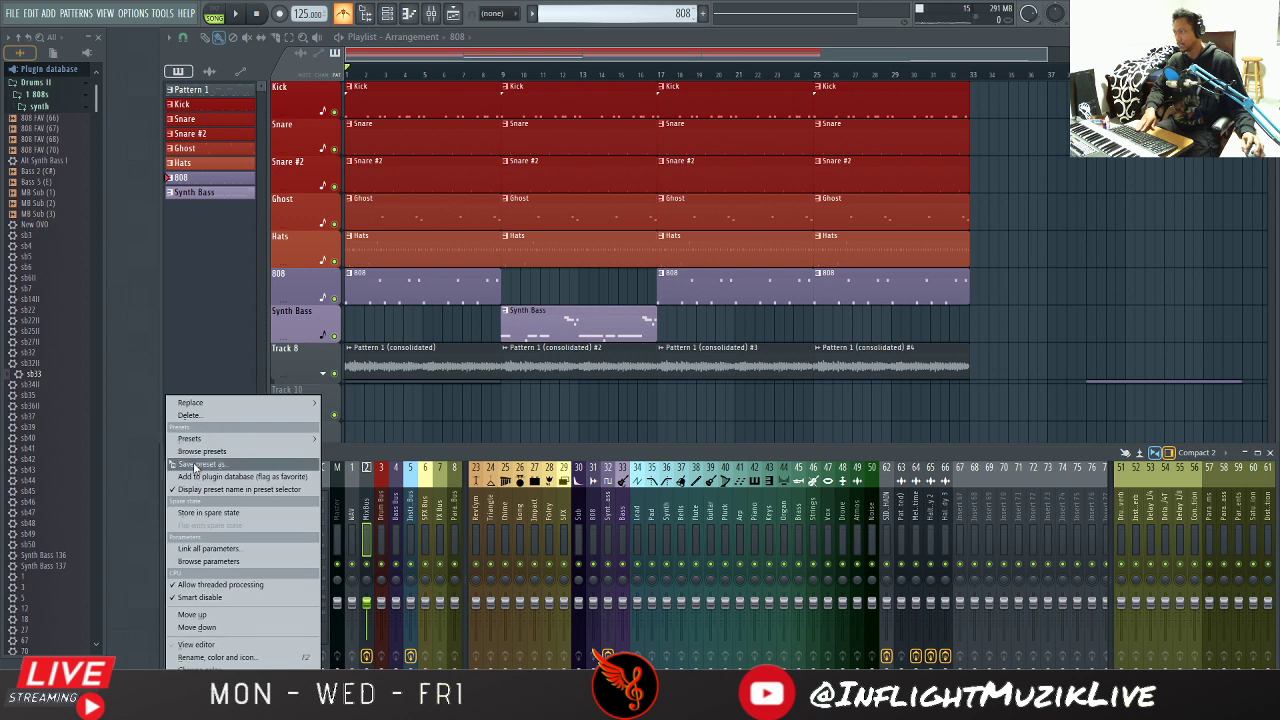
{"action": "left_click_drag", "start_coordinate": [200, 465], "coordinate": [351, 521]}
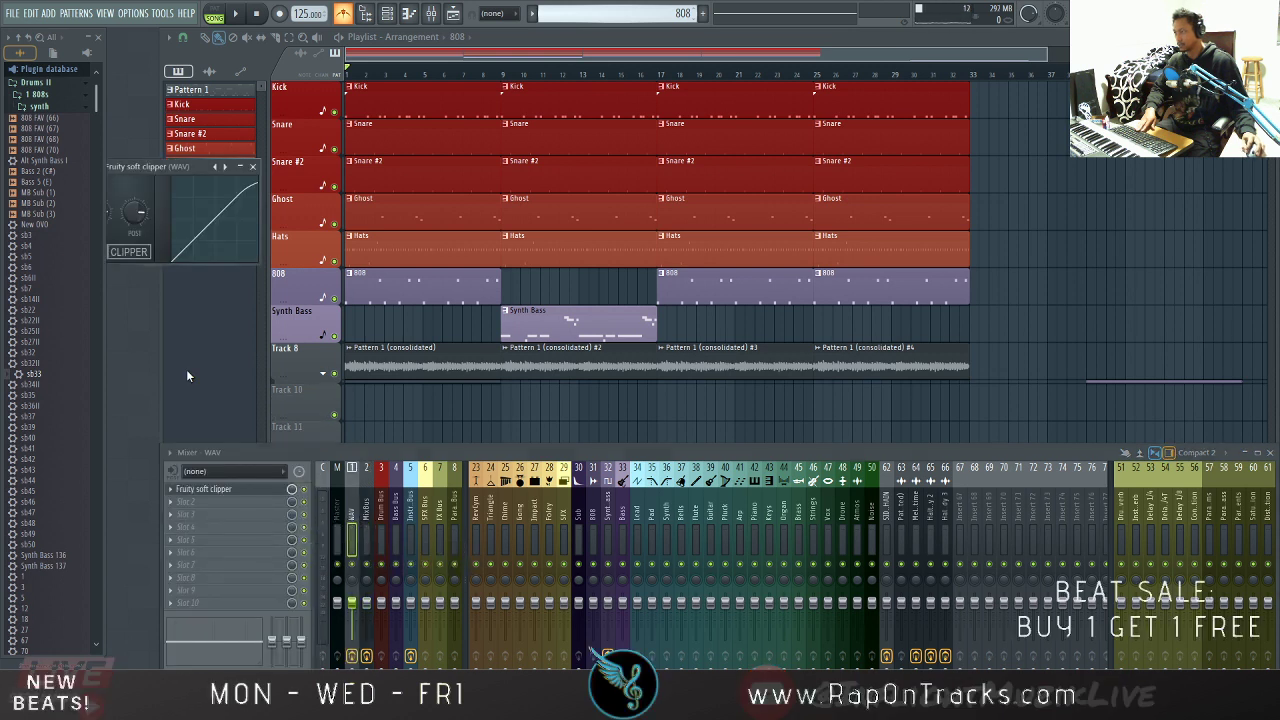
Step: Replace the soft clipper in MixBus slot 5 with Fruity Love Philter, switch that slot off and close the plugin and mixer windows
{"action": "left_click", "coordinate": [365, 510]}
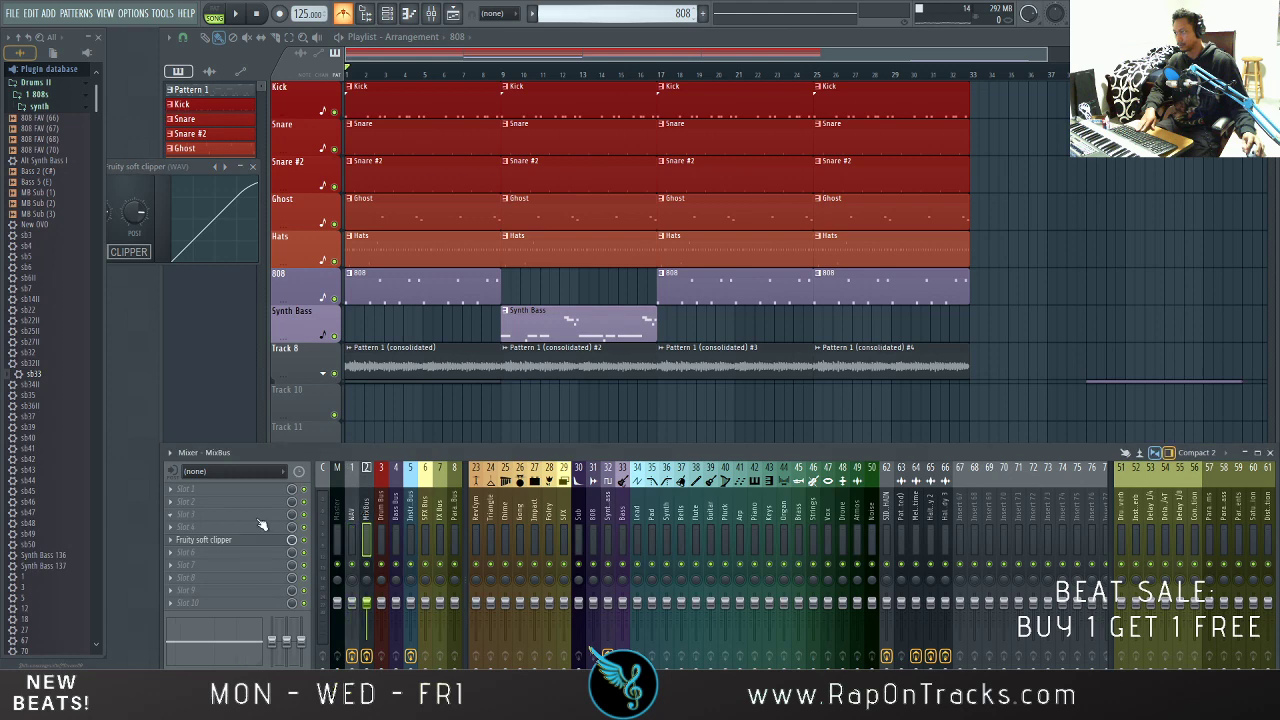
{"action": "left_click", "coordinate": [173, 543]}
{"action": "mouse_move", "coordinate": [240, 402]}
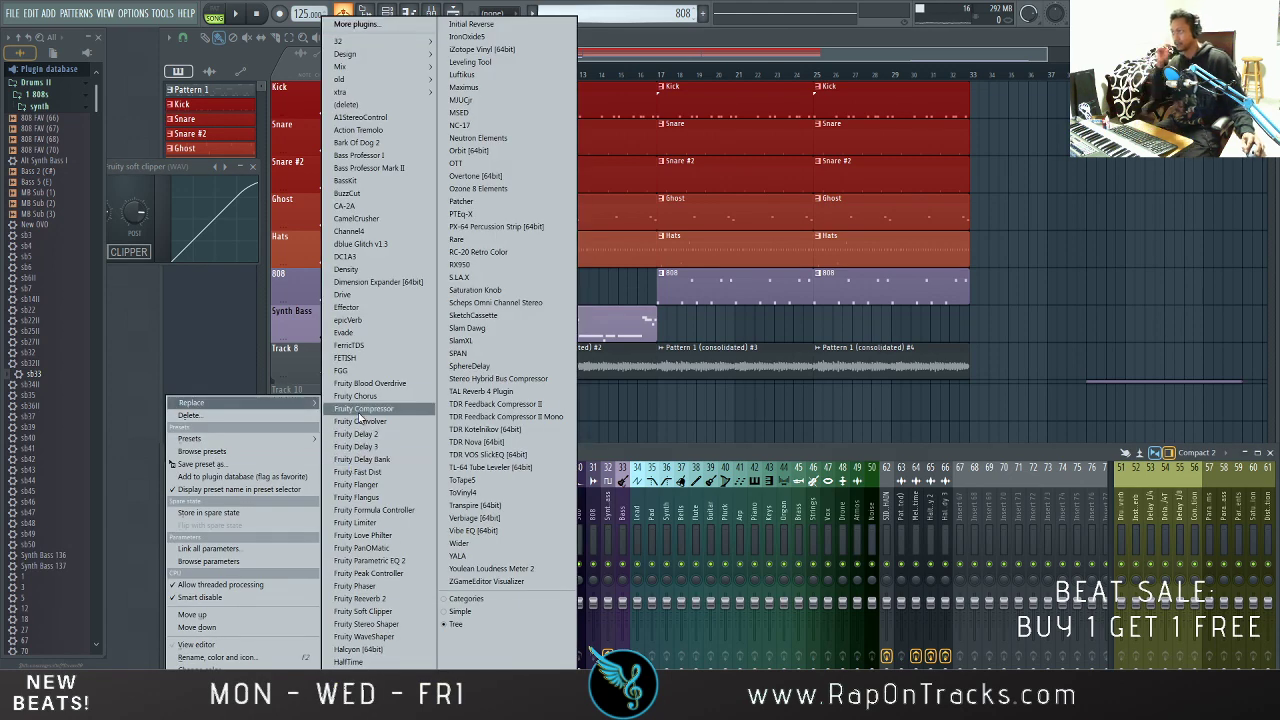
{"action": "left_click", "coordinate": [398, 537]}
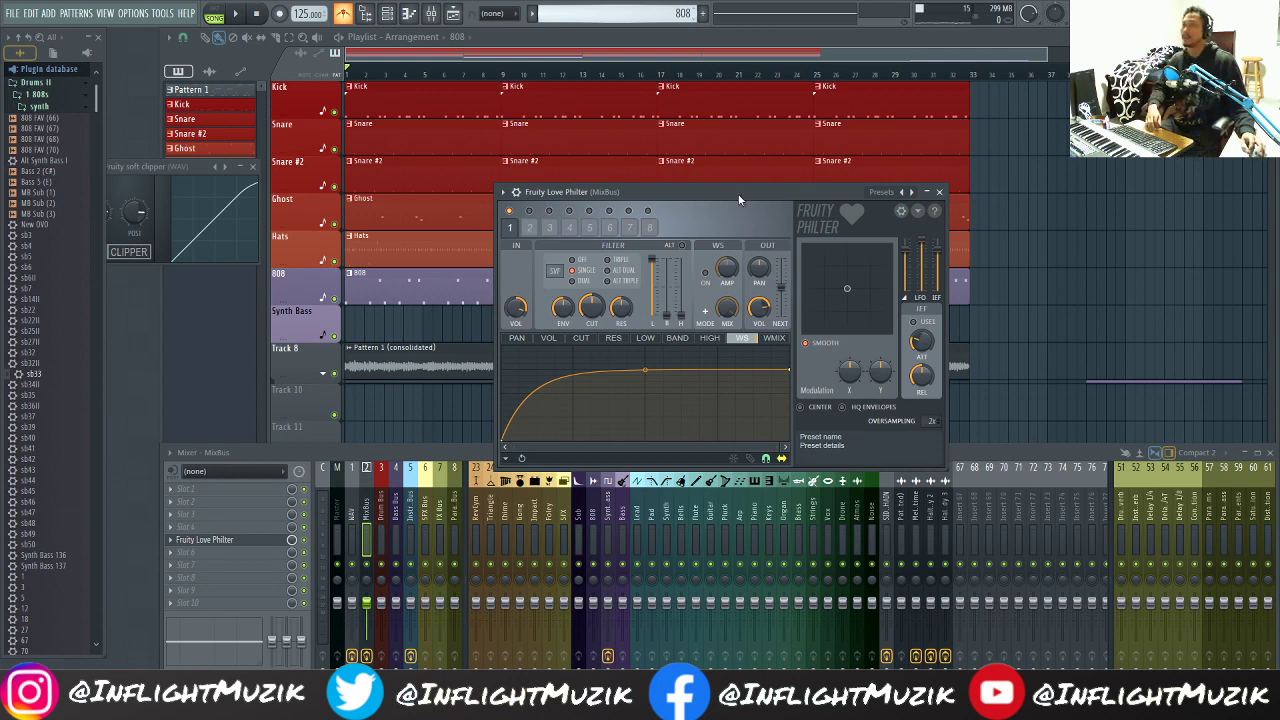
{"action": "left_click_drag", "start_coordinate": [739, 200], "coordinate": [745, 244]}
{"action": "left_click", "coordinate": [309, 541]}
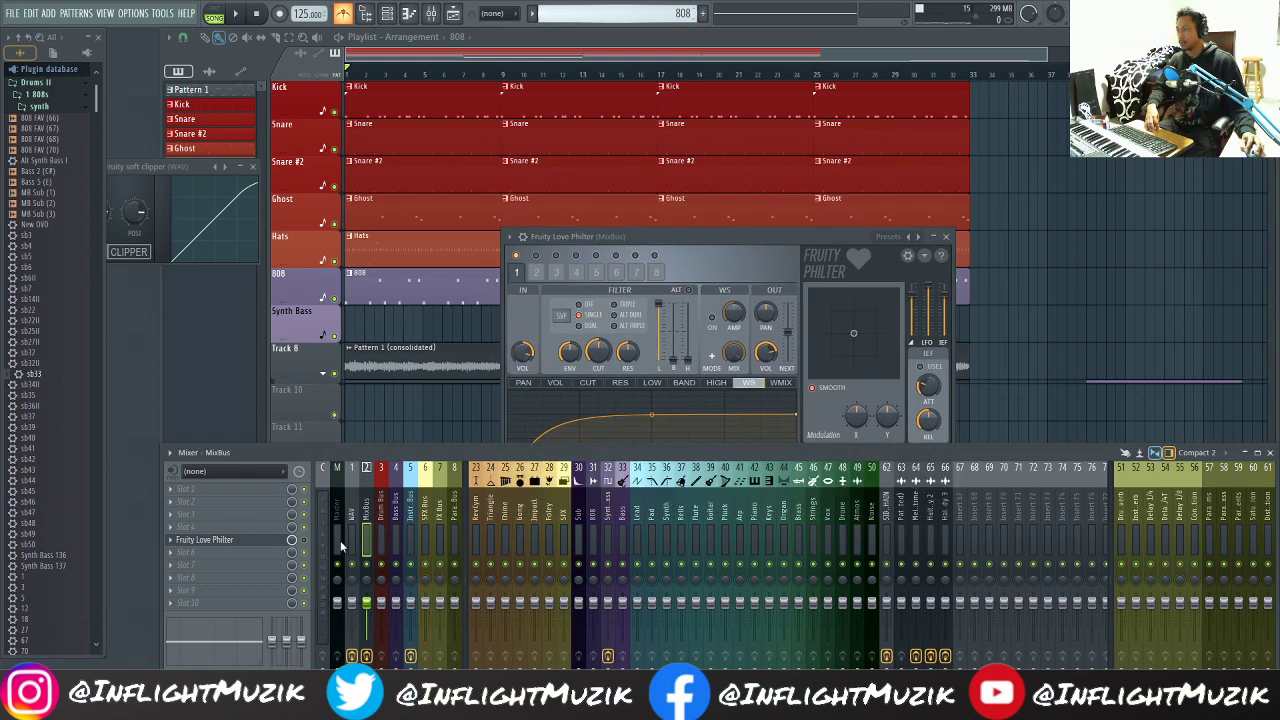
{"action": "key", "text": "F12"}
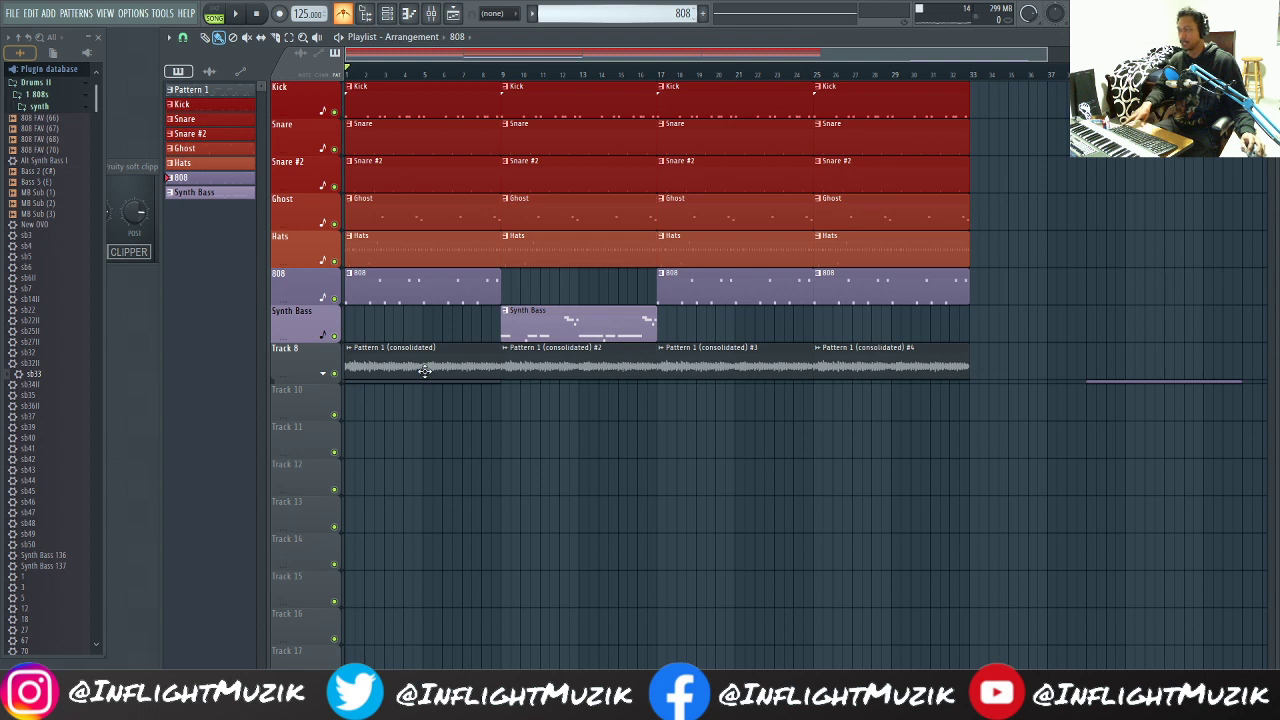
Step: Delete the Kick, Snare, Snare #2, Ghost, Hats and 808 clips from bars 1 to 8 of the playlist
{"action": "key", "text": "space"}
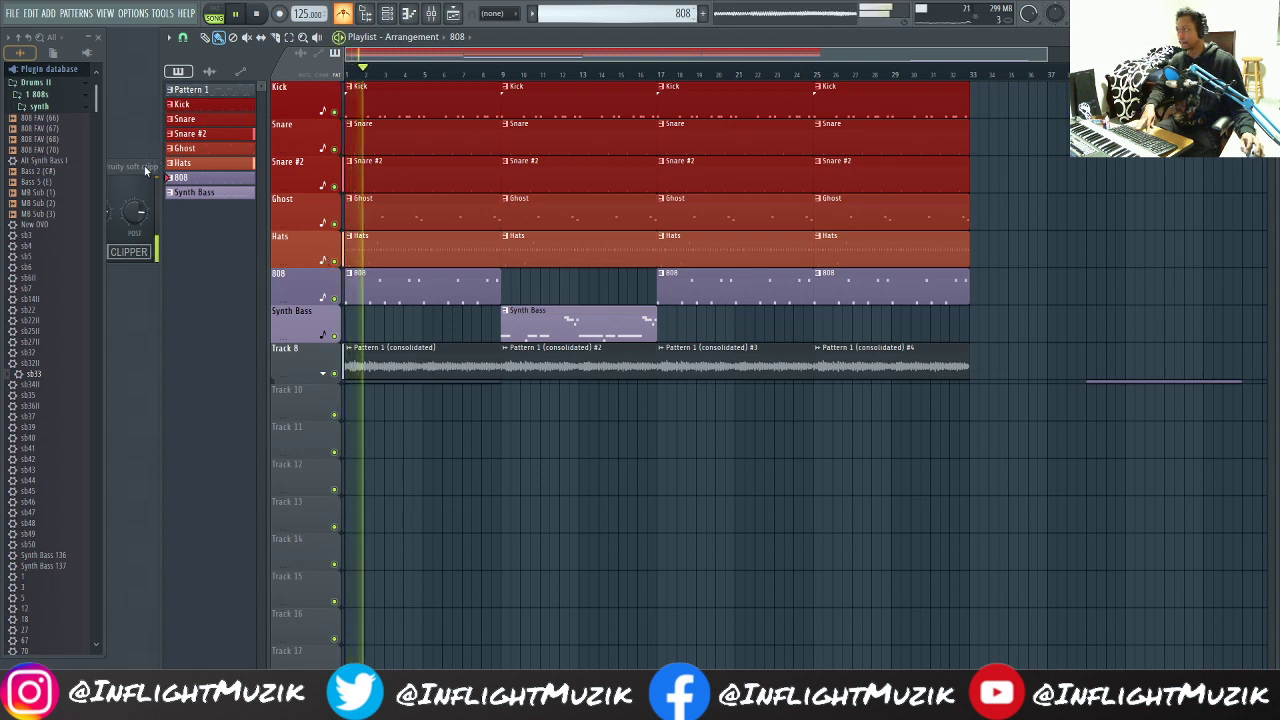
{"action": "key", "text": "space"}
{"action": "key", "text": "F9"}
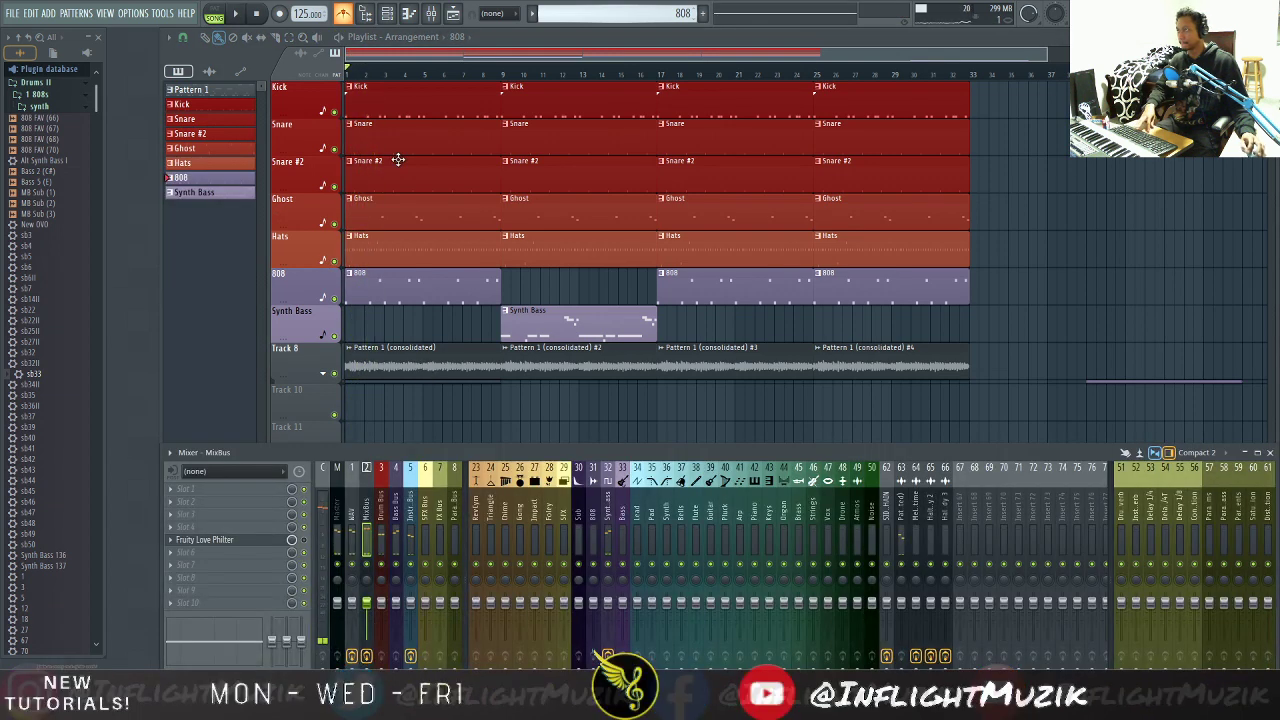
{"action": "right_click", "coordinate": [397, 92]}
{"action": "right_click", "coordinate": [400, 130]}
{"action": "right_click", "coordinate": [403, 158]}
{"action": "right_click", "coordinate": [401, 205]}
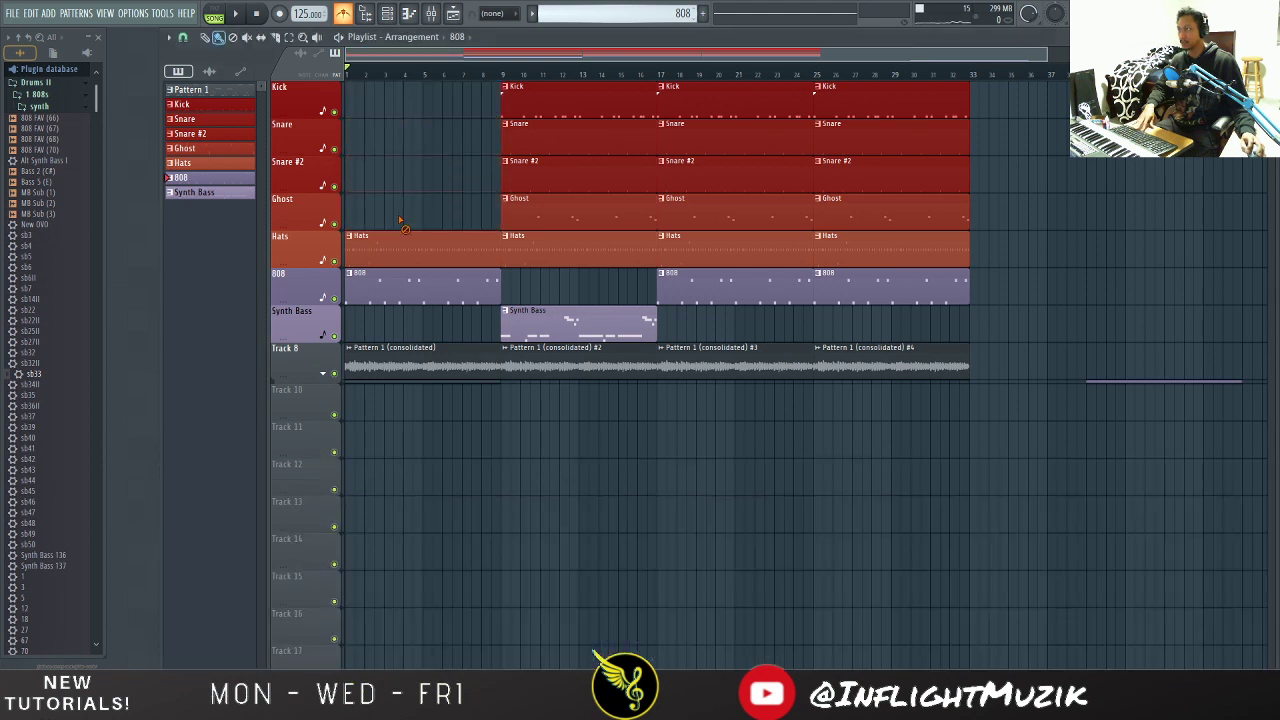
{"action": "right_click", "coordinate": [400, 240]}
{"action": "right_click", "coordinate": [376, 280]}
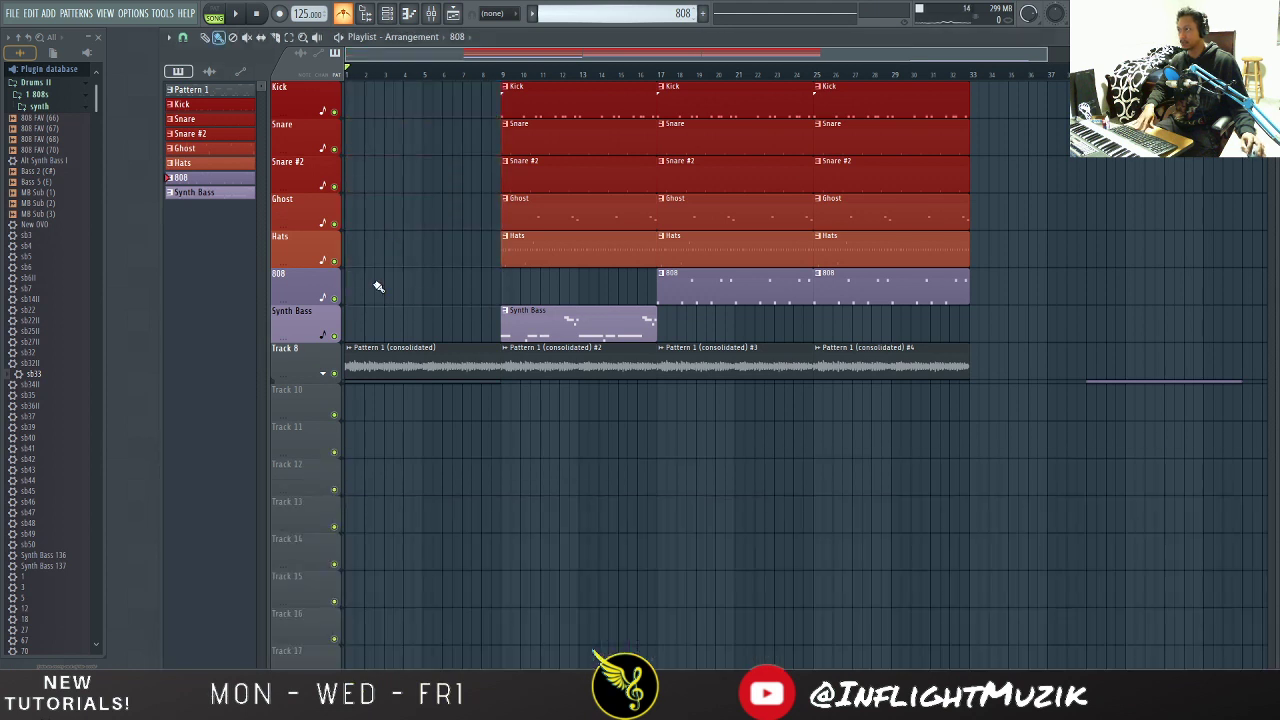
Step: Listen to the drumless intro while looking through the instrument channels in the channel rack, and stop playback
{"action": "key", "text": "space"}
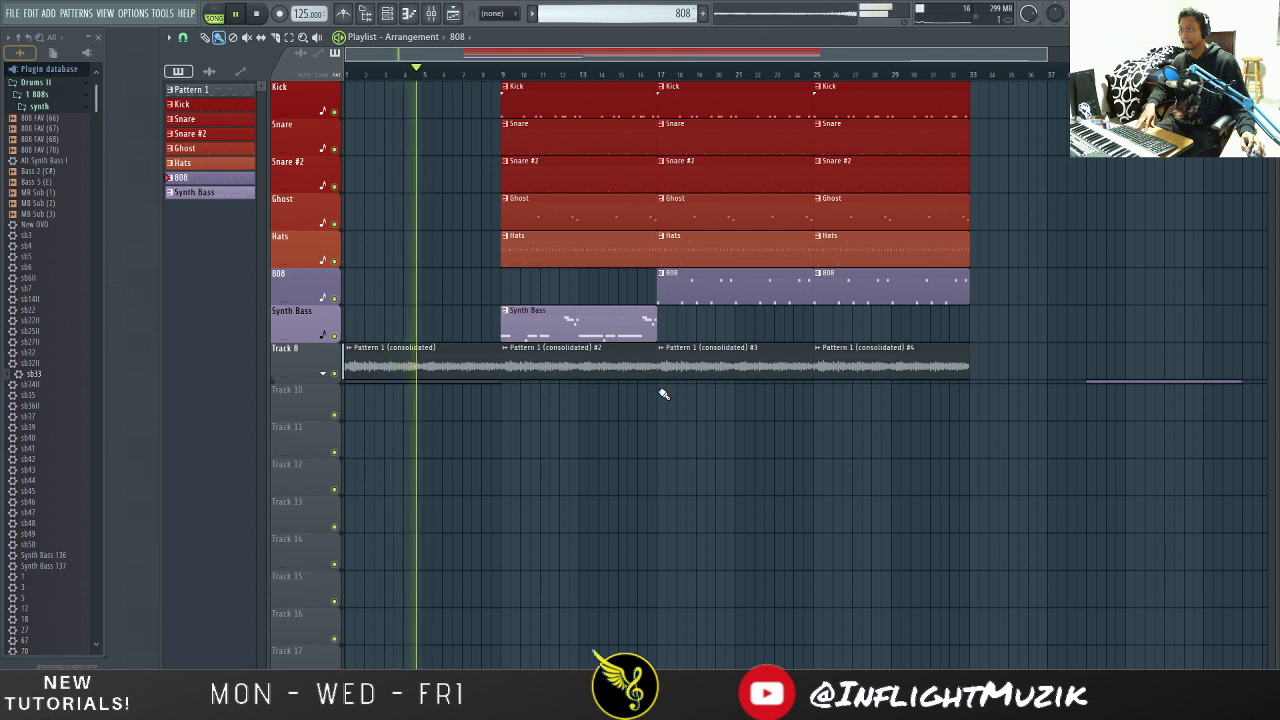
{"action": "left_click", "coordinate": [387, 13]}
{"action": "scroll", "coordinate": [543, 578], "scroll_direction": "down", "scroll_amount": 8}
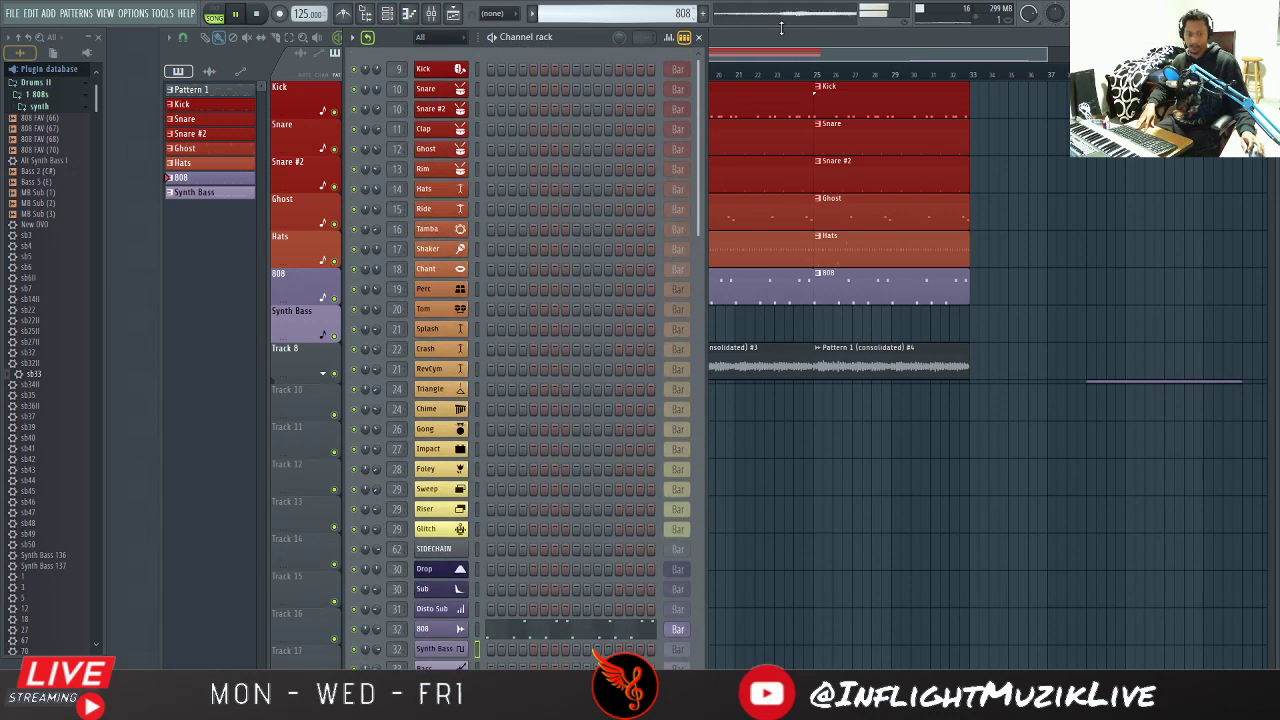
{"action": "left_click", "coordinate": [699, 37]}
{"action": "left_click", "coordinate": [257, 13]}
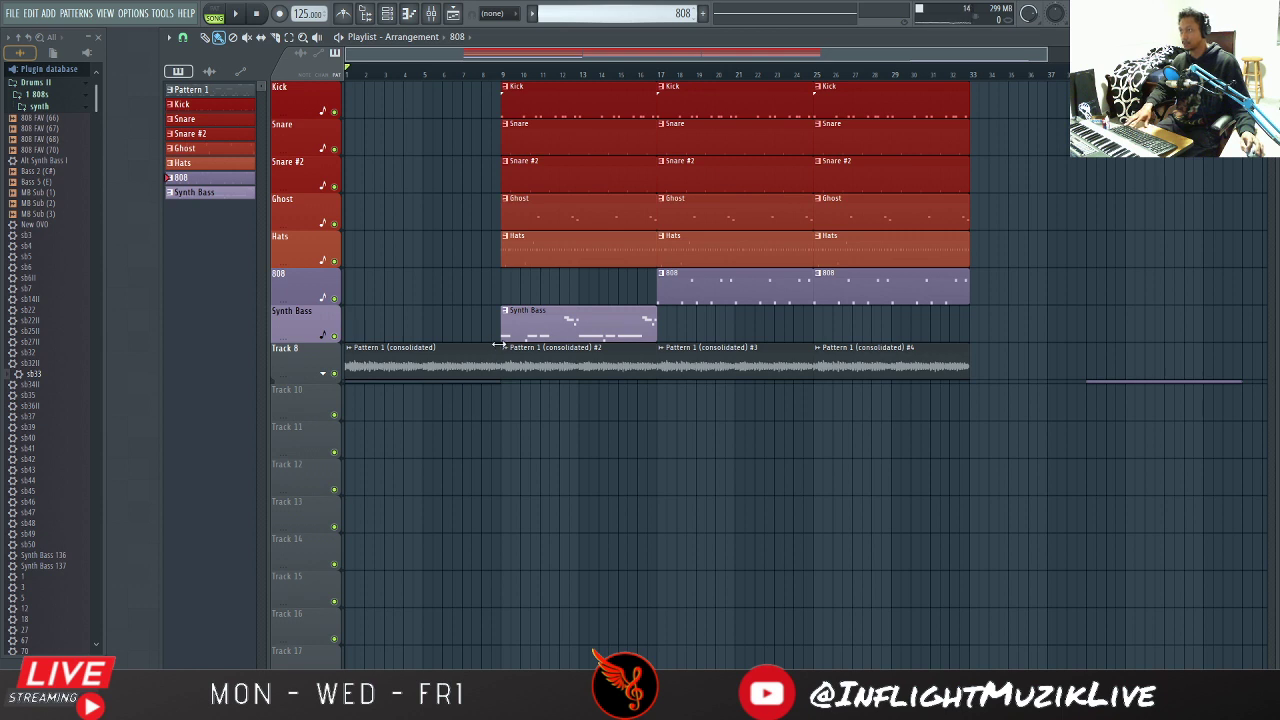
Step: Place another copy of the first Pattern 1 (consolidated) audio clip at bar 33 on Track 8
{"action": "key", "text": "space"}
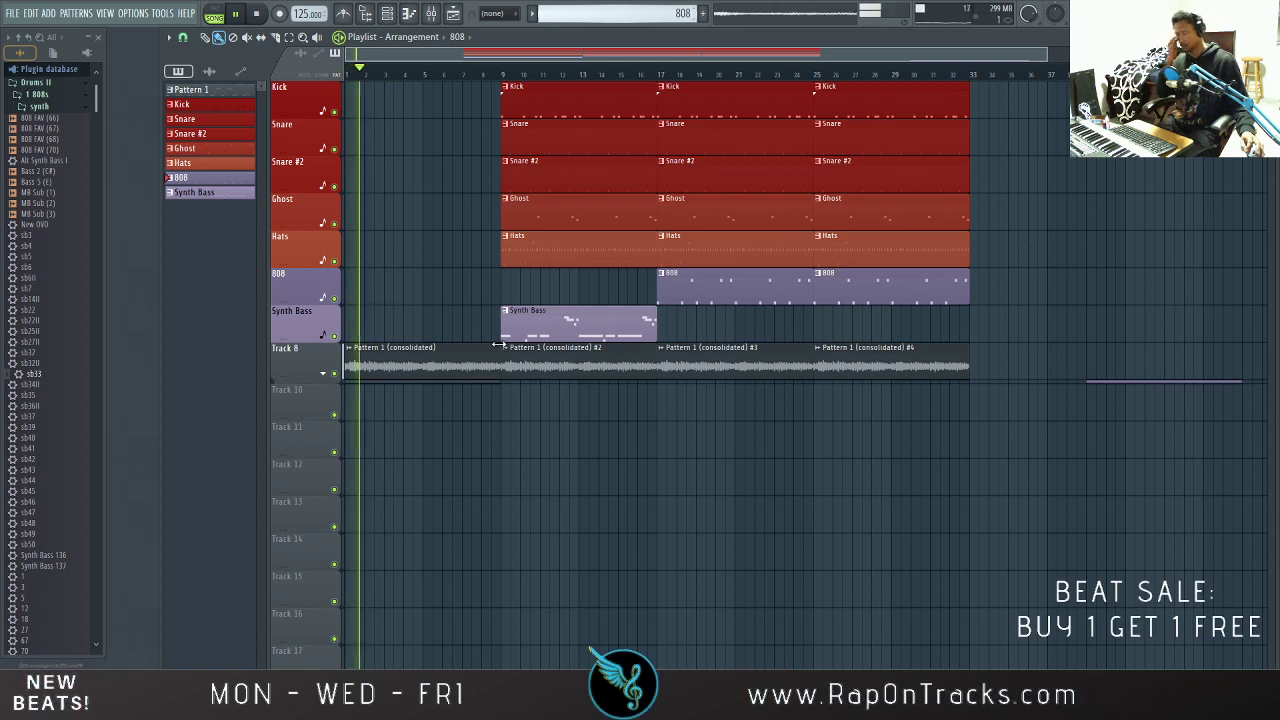
{"action": "left_click", "coordinate": [494, 355]}
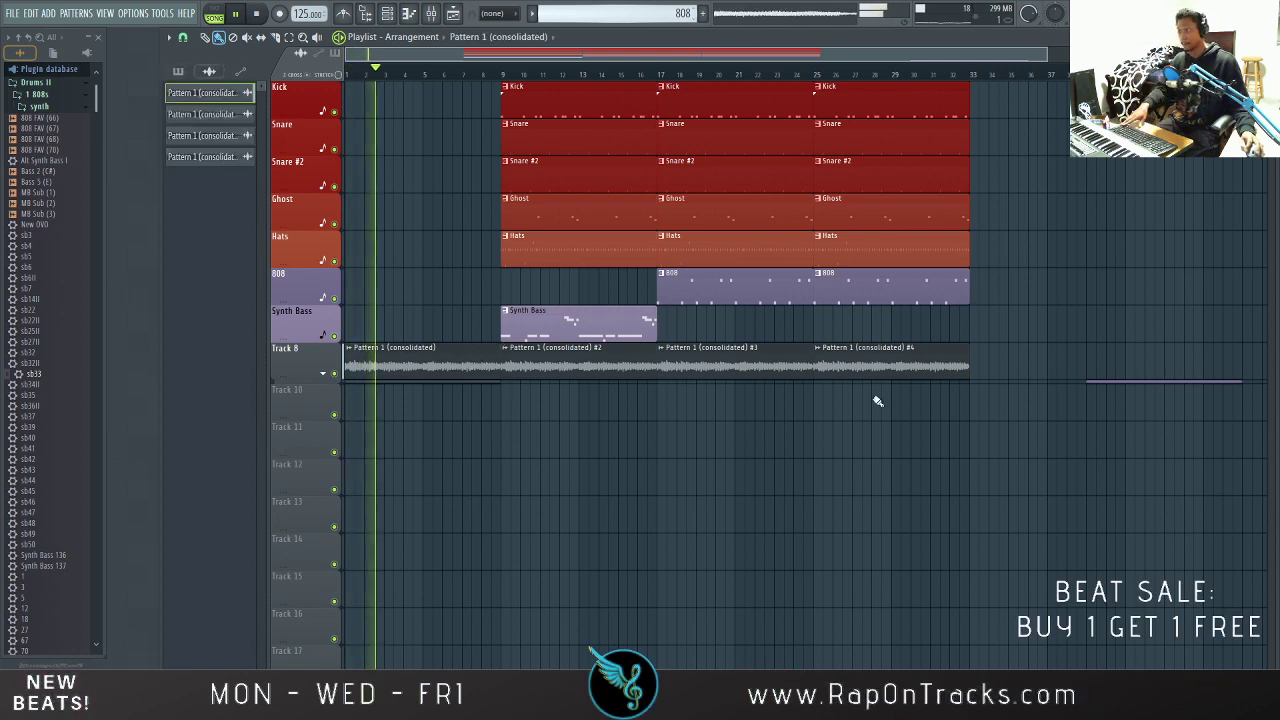
{"action": "left_click", "coordinate": [1000, 368]}
{"action": "left_click_drag", "start_coordinate": [1000, 368], "coordinate": [970, 368]}
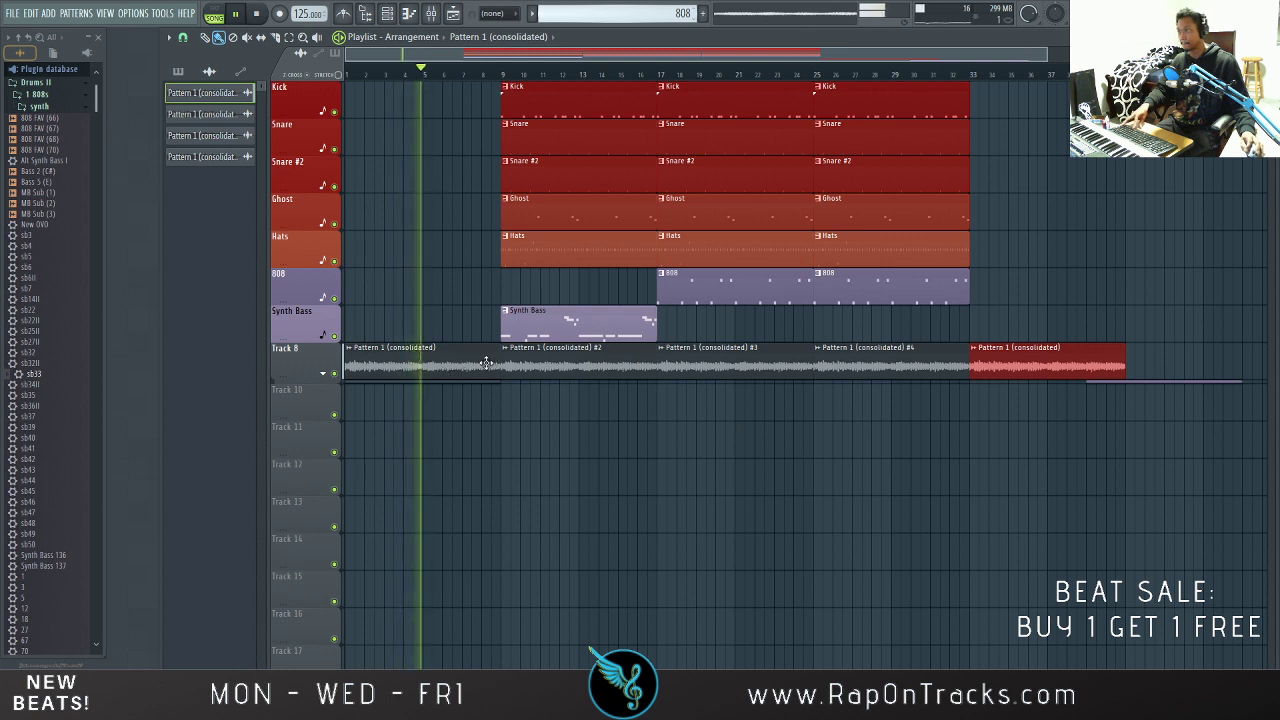
{"action": "key", "text": "space"}
Step: Move all drum and bass clips four bars earlier to start at bar 5, and extend the first audio clip back to bar 9
{"action": "left_click_drag", "start_coordinate": [497, 360], "coordinate": [422, 360]}
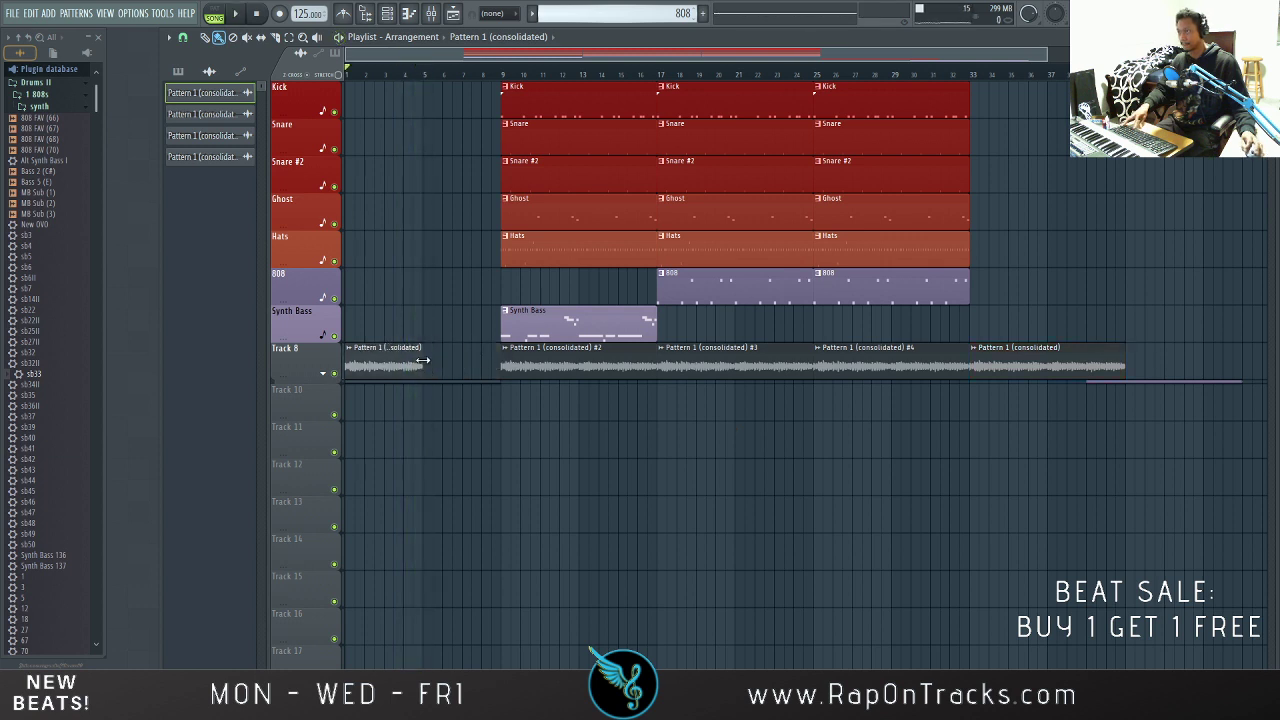
{"action": "left_click_drag", "start_coordinate": [442, 115], "coordinate": [972, 340]}
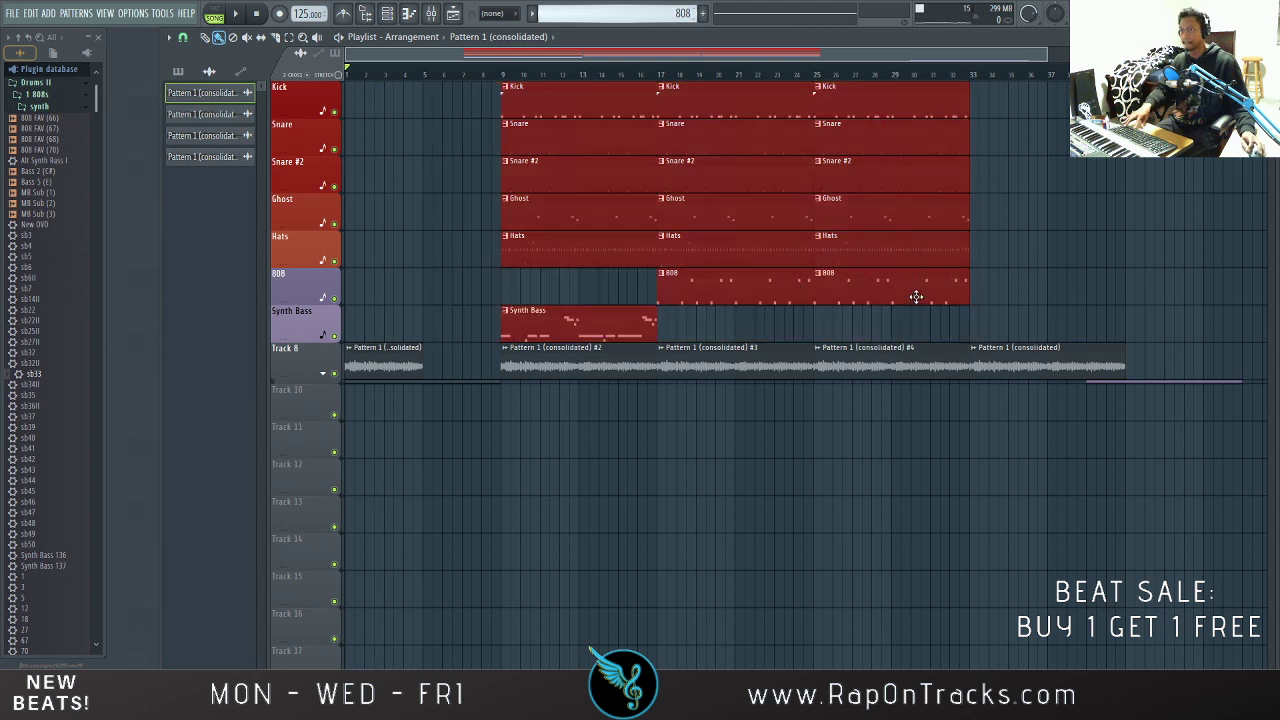
{"action": "left_click_drag", "start_coordinate": [916, 297], "coordinate": [844, 325]}
{"action": "left_click", "coordinate": [401, 396]}
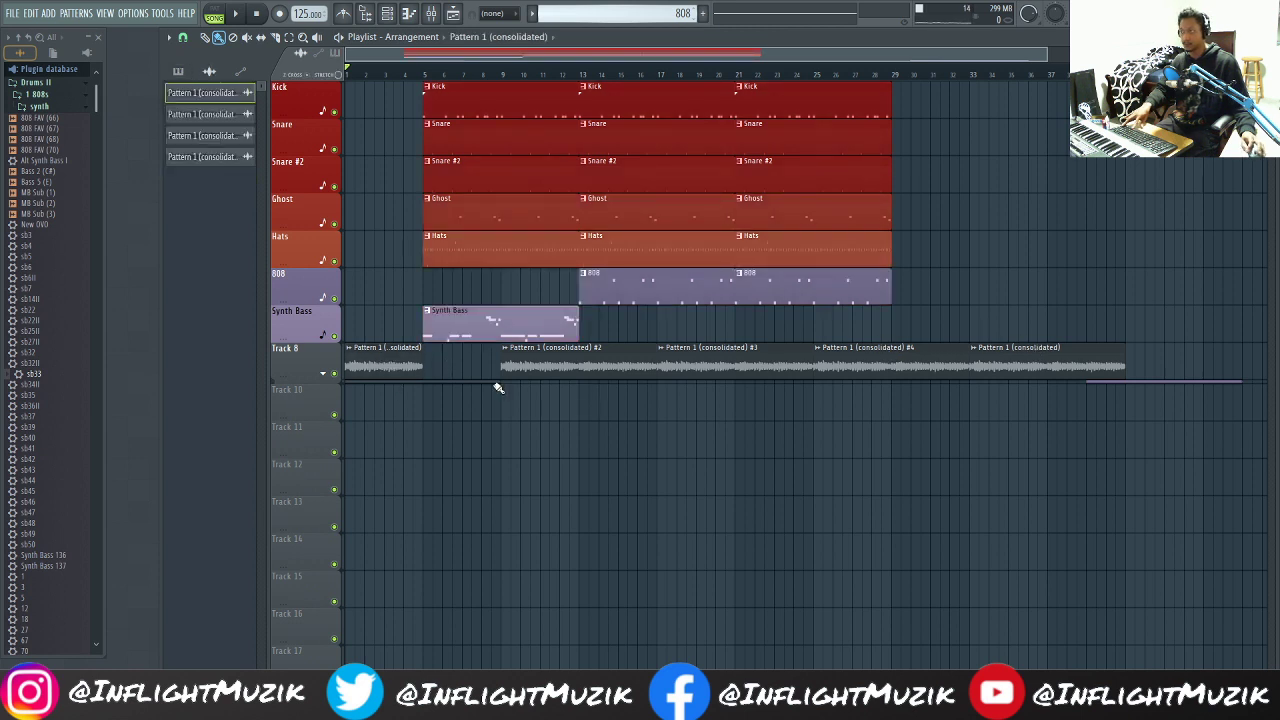
{"action": "left_click_drag", "start_coordinate": [426, 361], "coordinate": [500, 369]}
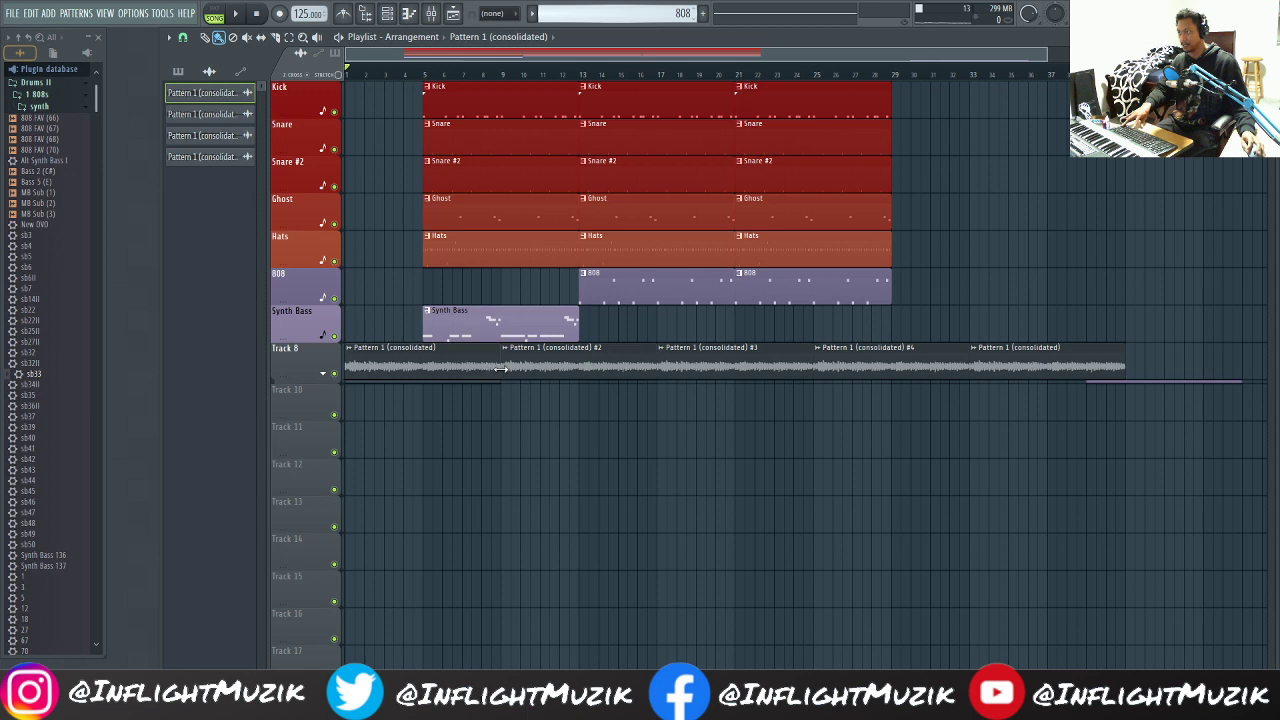
Step: Delete the Synth Bass clip and rearrange the 808 track by placing a clip at bar 5 and removing the one at bar 13
{"action": "key", "text": "space"}
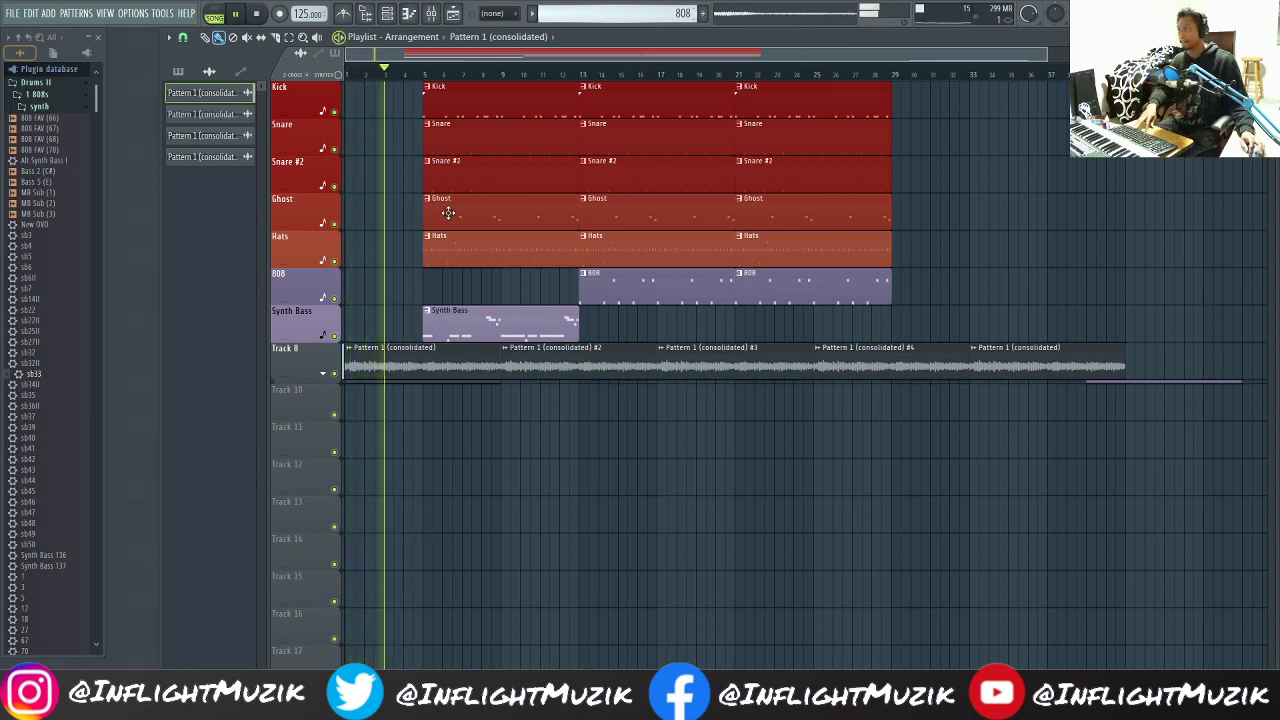
{"action": "key", "text": "space"}
{"action": "right_click", "coordinate": [464, 318]}
{"action": "left_click", "coordinate": [635, 293]}
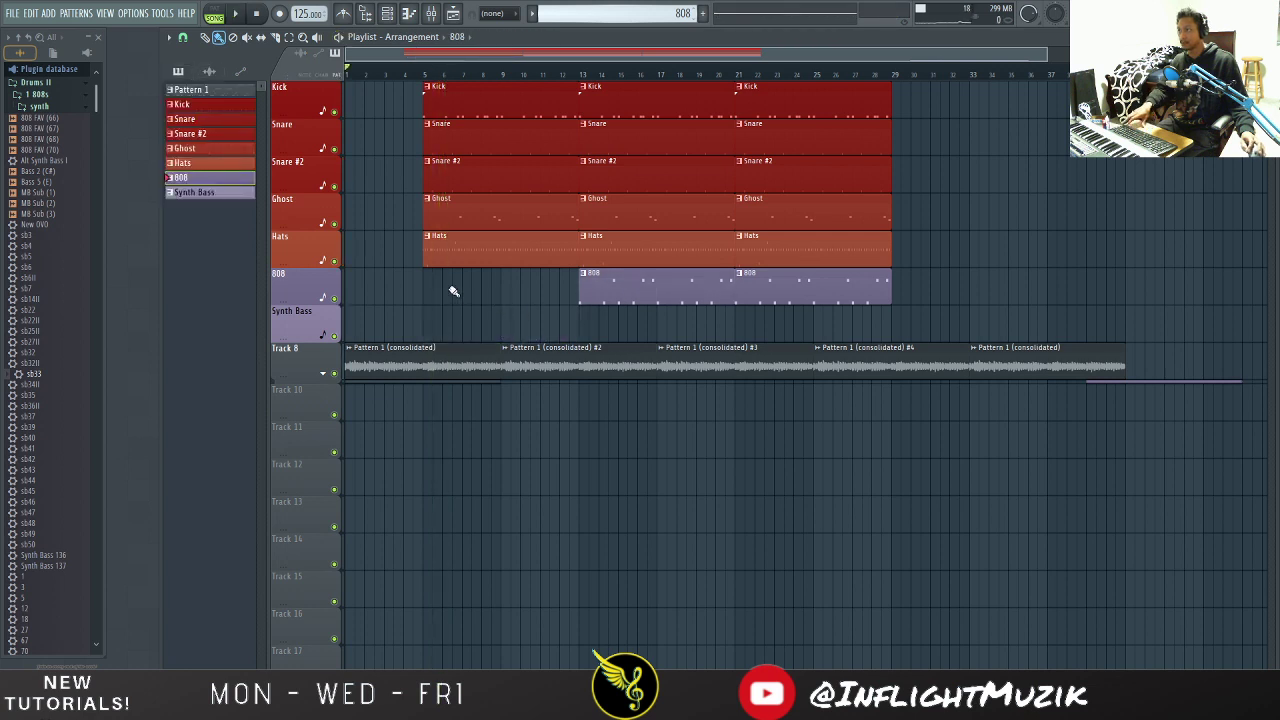
{"action": "left_click_drag", "start_coordinate": [400, 292], "coordinate": [436, 297]}
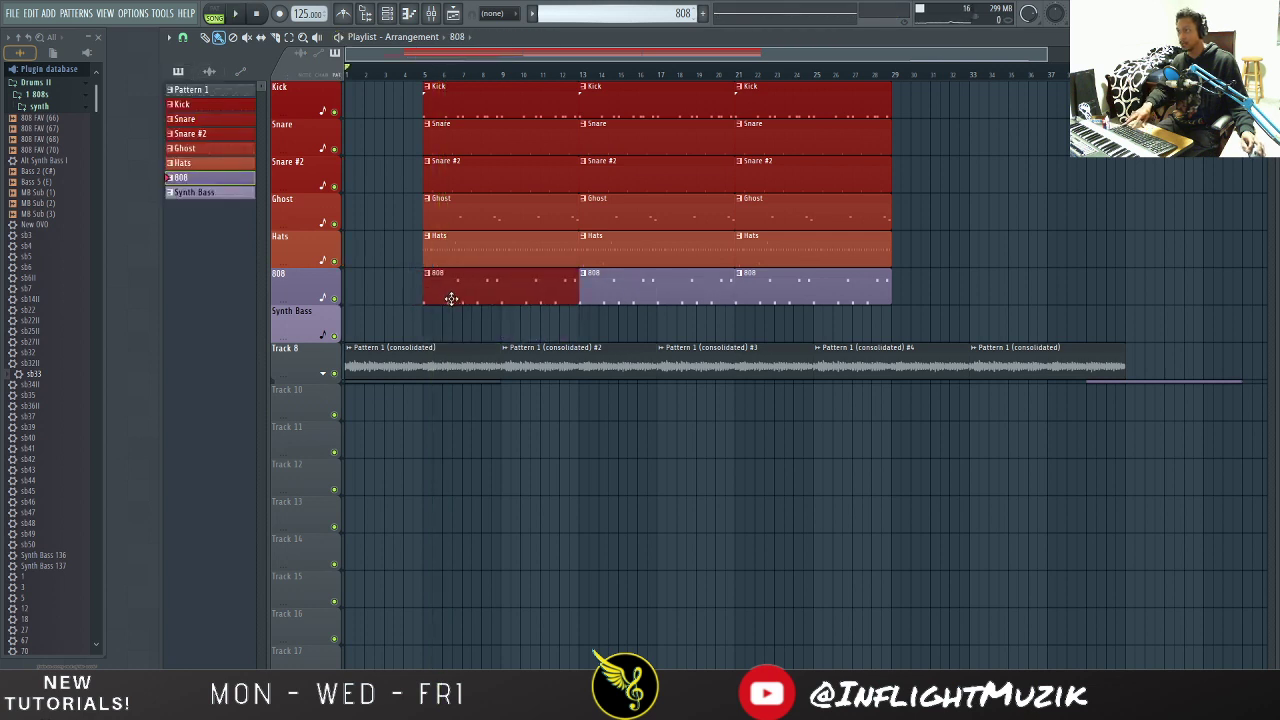
{"action": "right_click", "coordinate": [621, 287]}
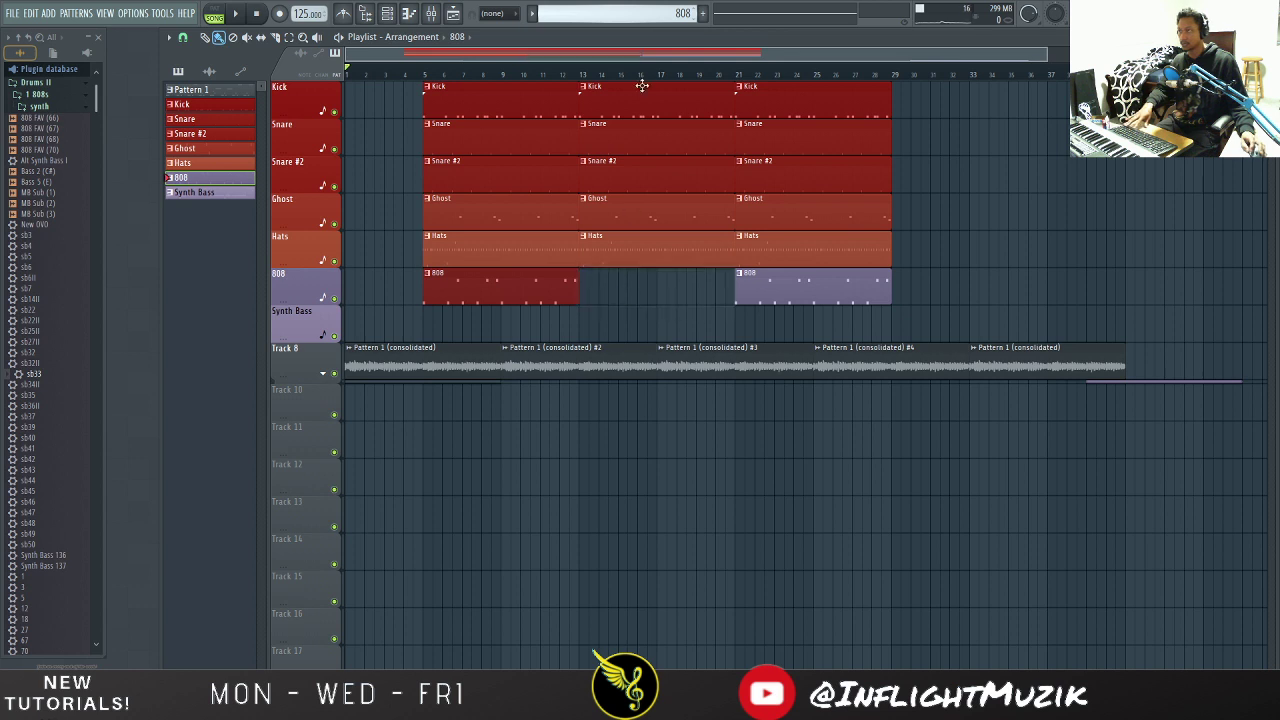
Step: Play the arrangement from the start to check how the drums and 808 enter at bar 5, and stop playback
{"action": "key", "text": "space"}
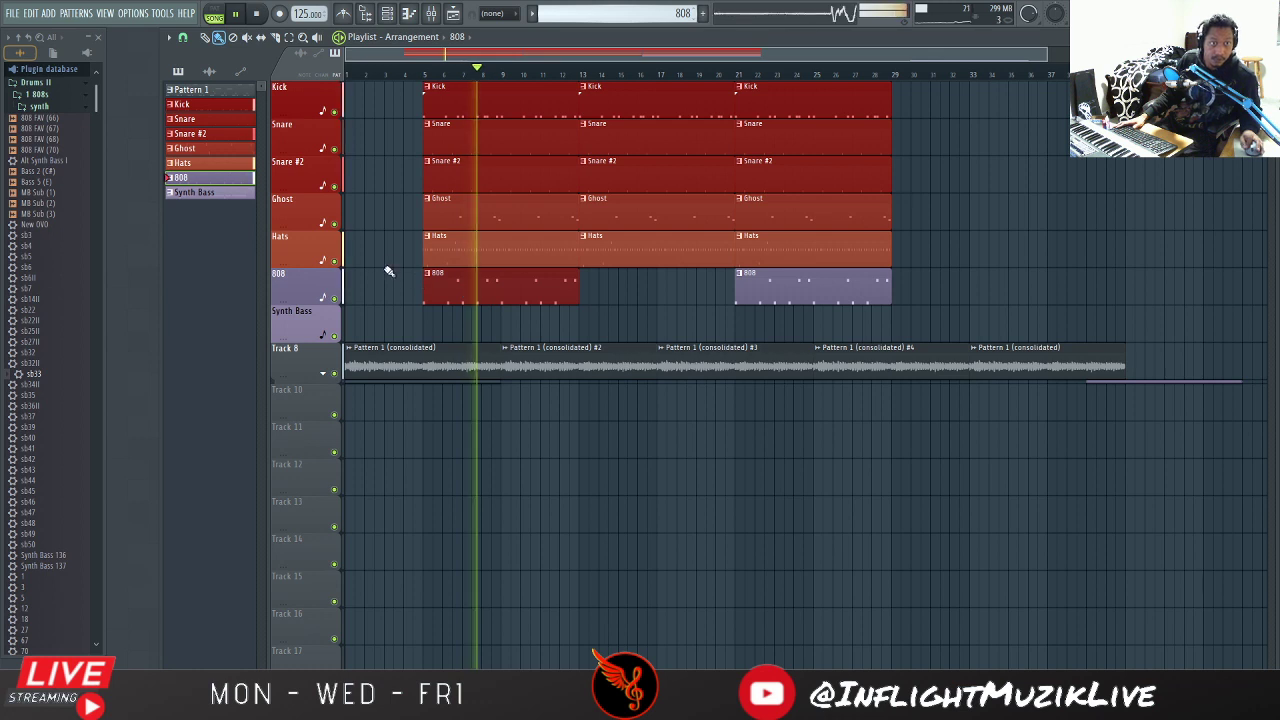
{"action": "key", "text": "space"}
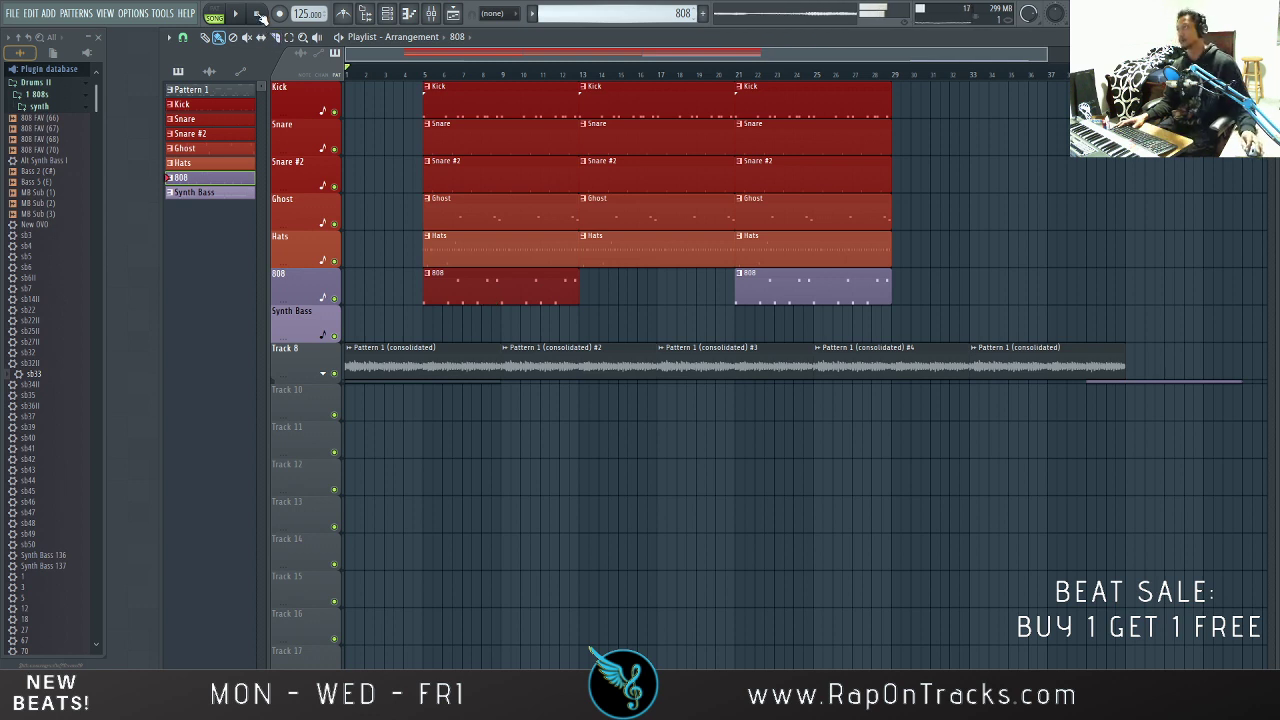
{"action": "left_click", "coordinate": [260, 14]}
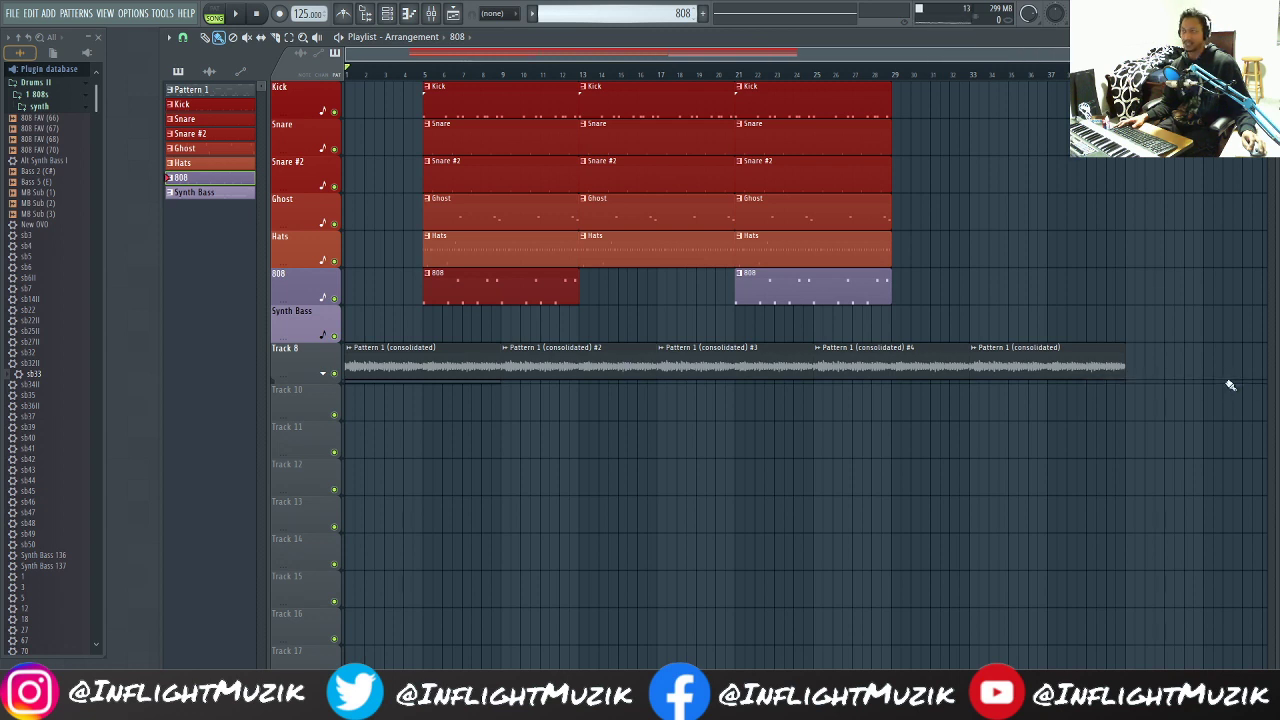
Step: Delete the stray clip around bar 39 on the collapsed track below Track 8 and deselect the 808 clip
{"action": "left_click_drag", "start_coordinate": [1228, 370], "coordinate": [982, 346]}
{"action": "right_click", "coordinate": [933, 333]}
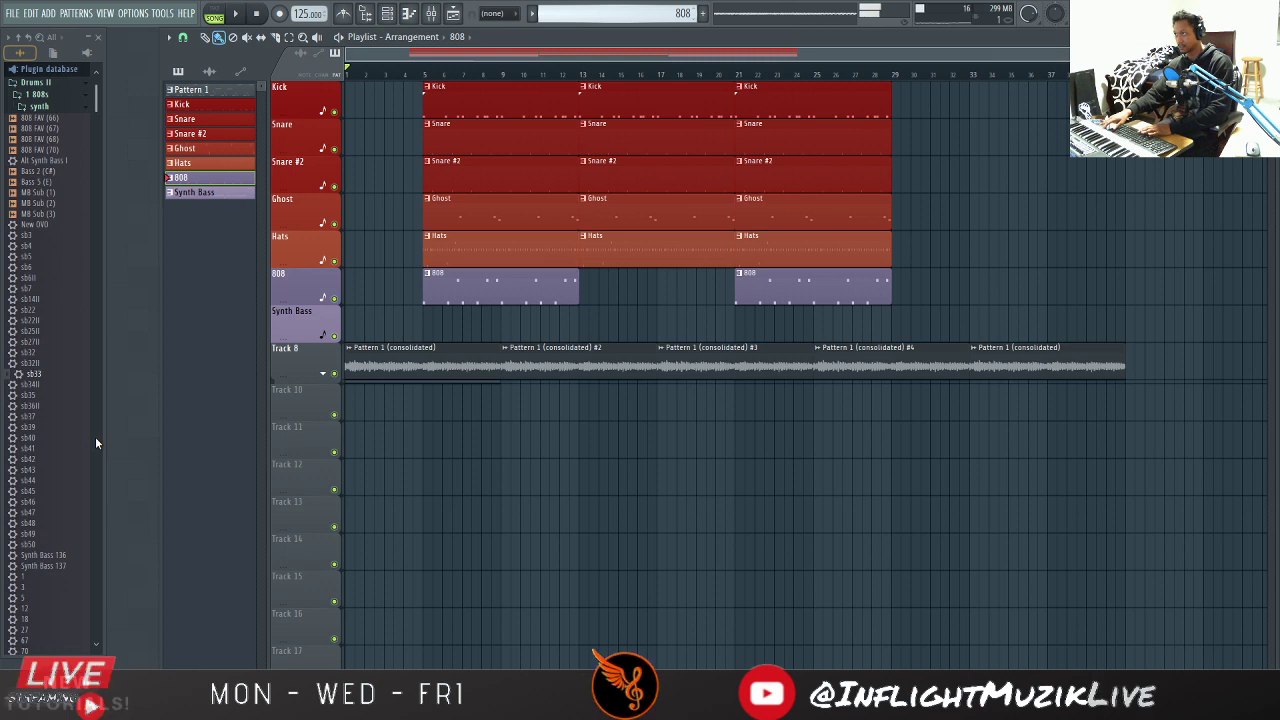
{"action": "key", "text": "space"}
{"action": "key", "text": "space"}
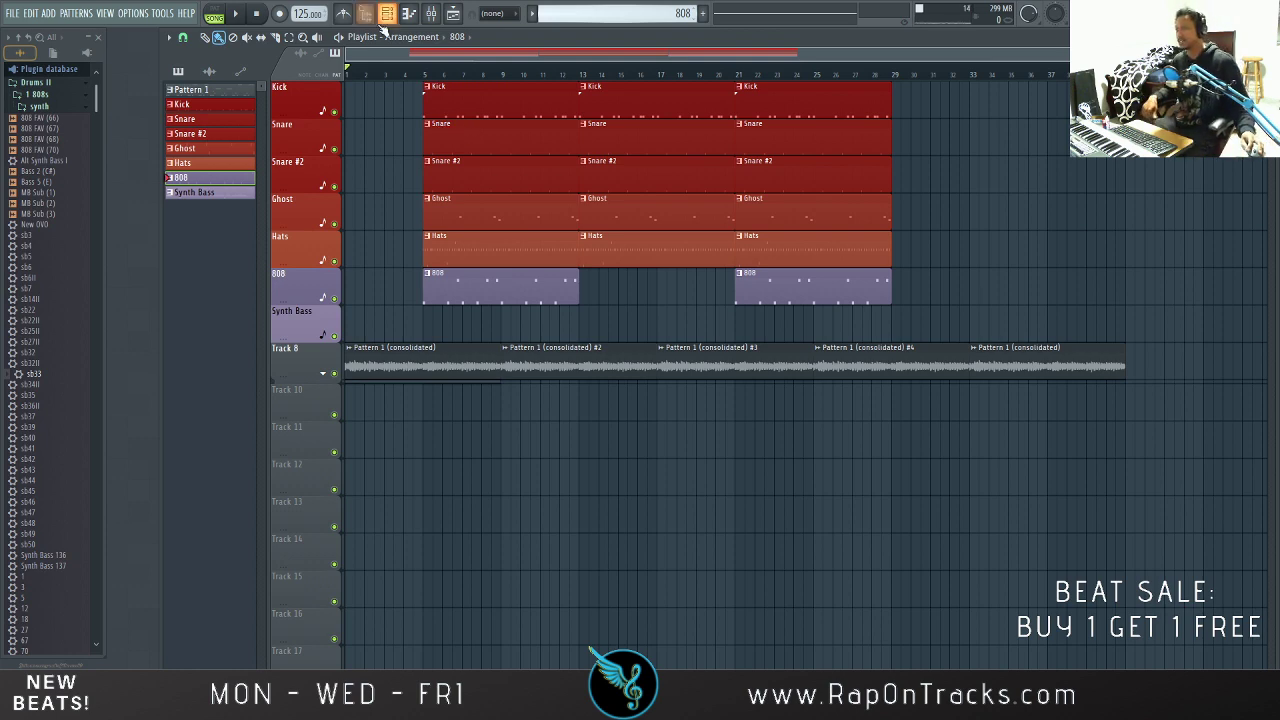
{"action": "left_click", "coordinate": [387, 13]}
{"action": "scroll", "coordinate": [501, 531], "scroll_direction": "down", "scroll_amount": 3}
{"action": "scroll", "coordinate": [501, 524], "scroll_direction": "down", "scroll_amount": 6}
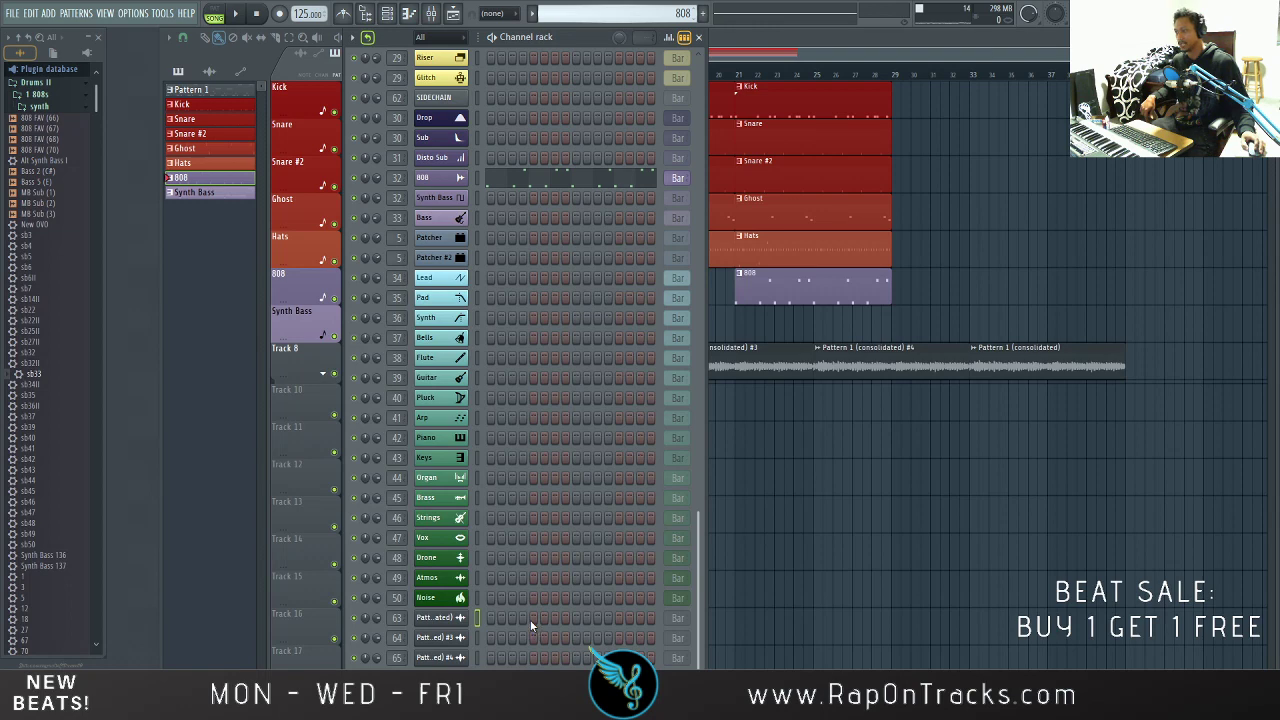
{"action": "scroll", "coordinate": [564, 372], "scroll_direction": "up", "scroll_amount": 6}
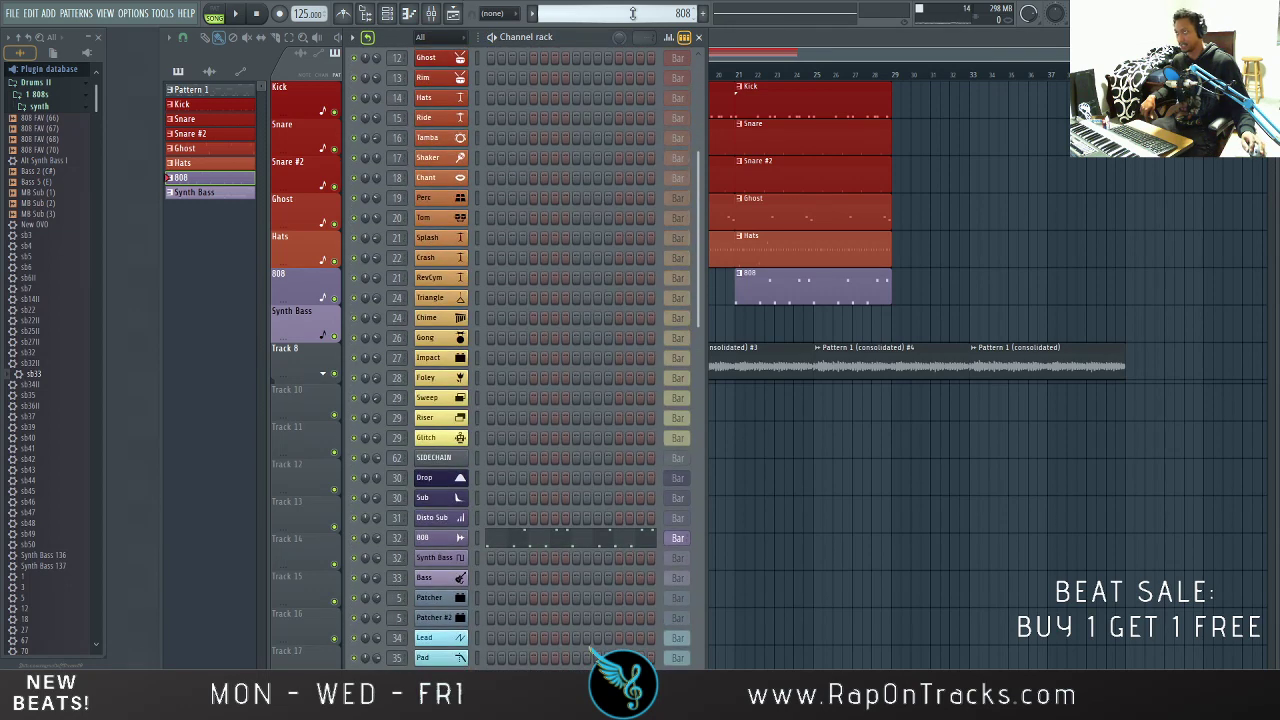
{"action": "left_click", "coordinate": [625, 12]}
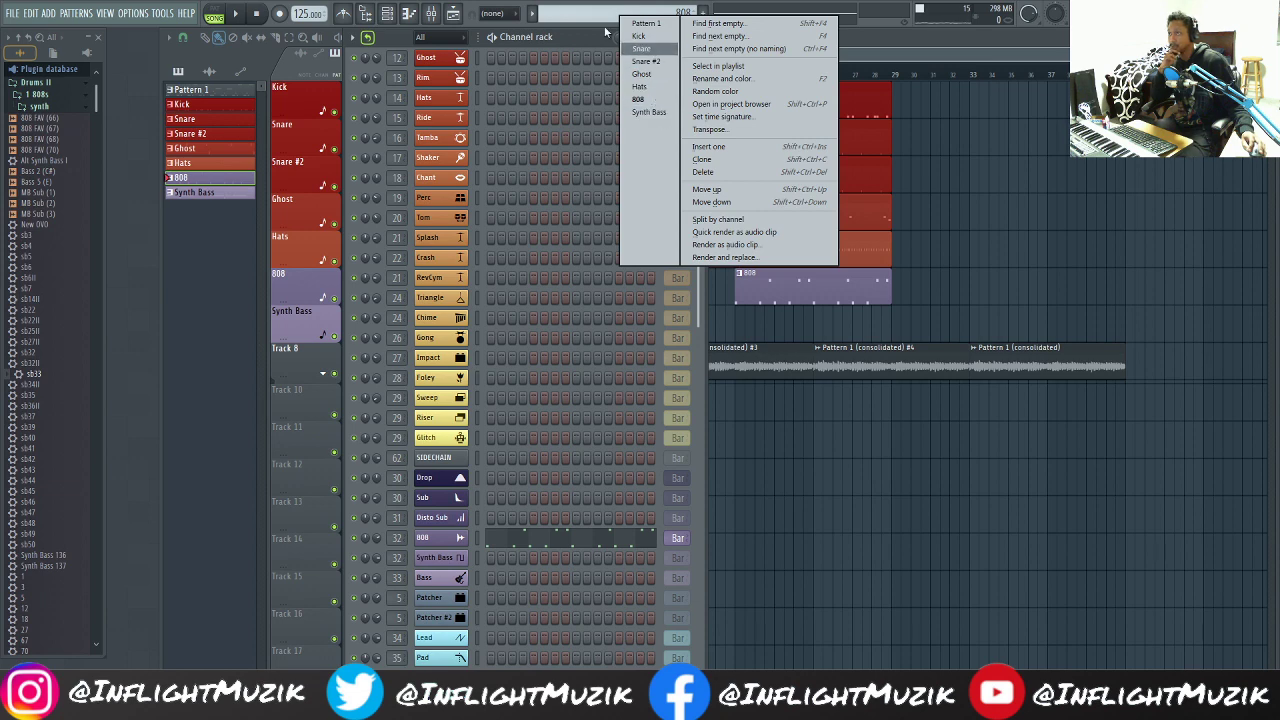
{"action": "left_click", "coordinate": [563, 10]}
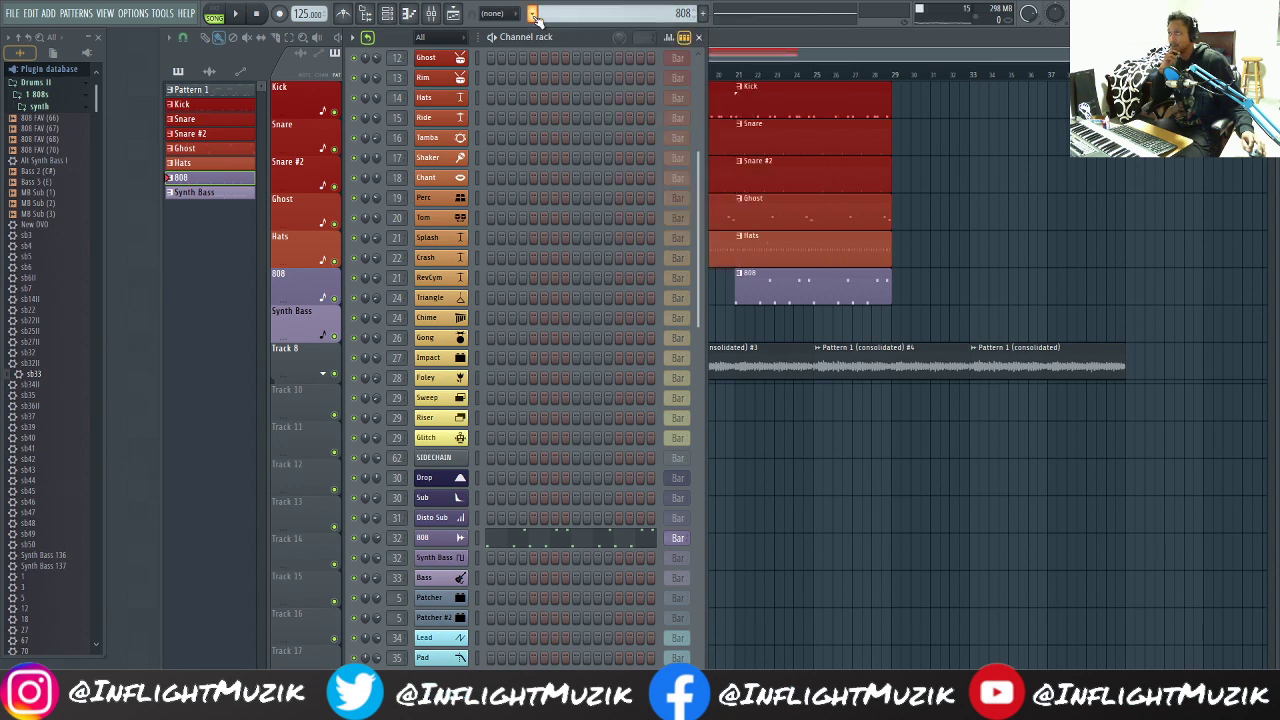
{"action": "left_click", "coordinate": [531, 13]}
{"action": "left_click", "coordinate": [620, 32]}
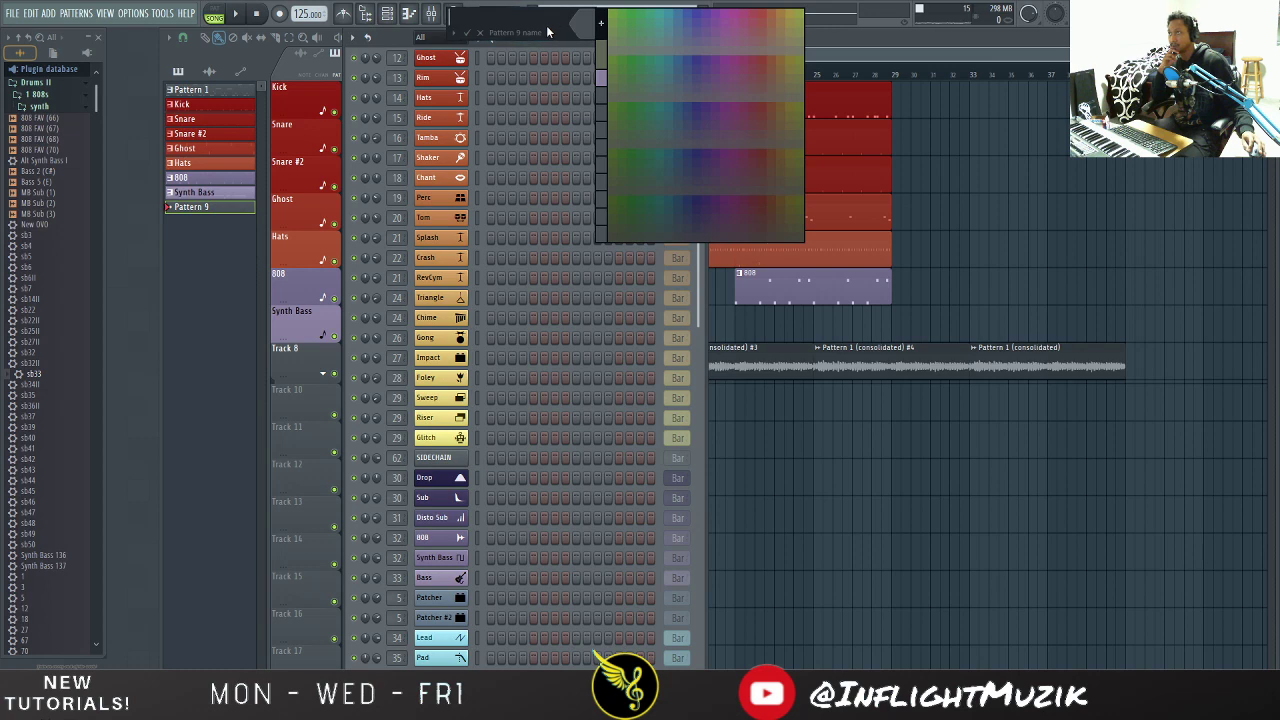
{"action": "key", "text": "Return"}
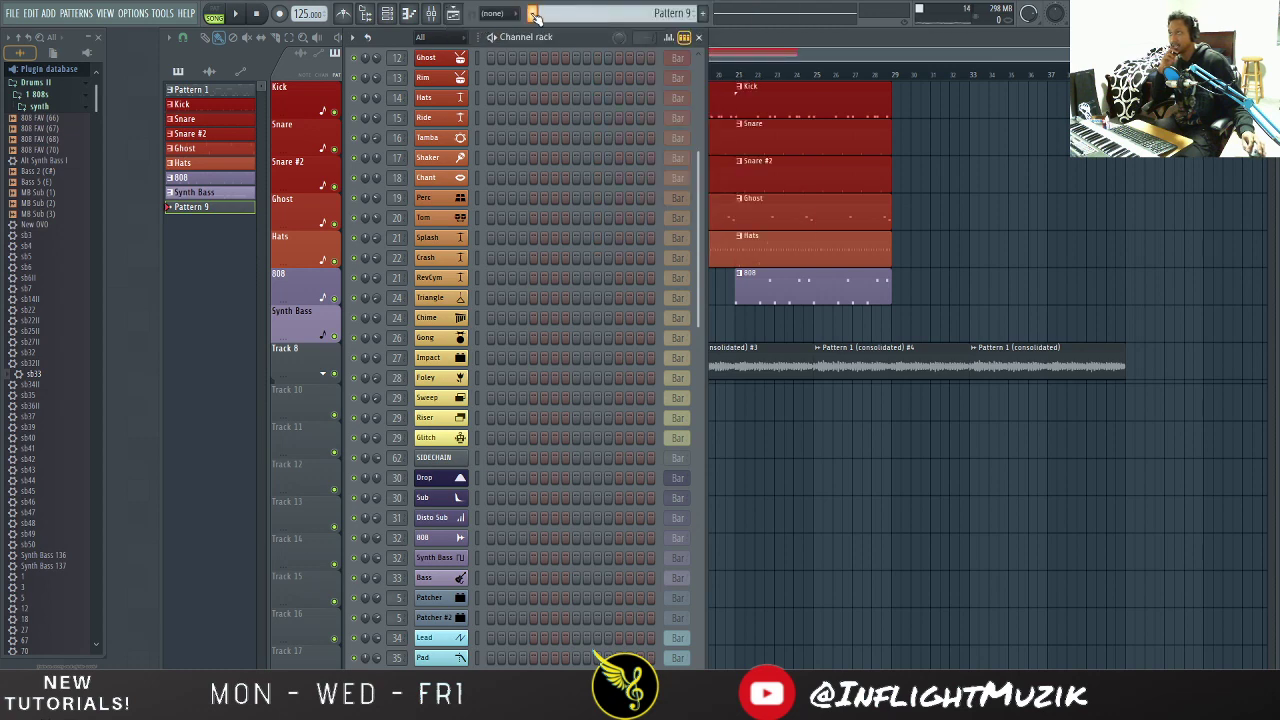
Step: Select Pattern 1, open the Arp channel's melody in the piano roll, and audition the D5 key
{"action": "left_click", "coordinate": [534, 16]}
{"action": "left_click", "coordinate": [556, 33]}
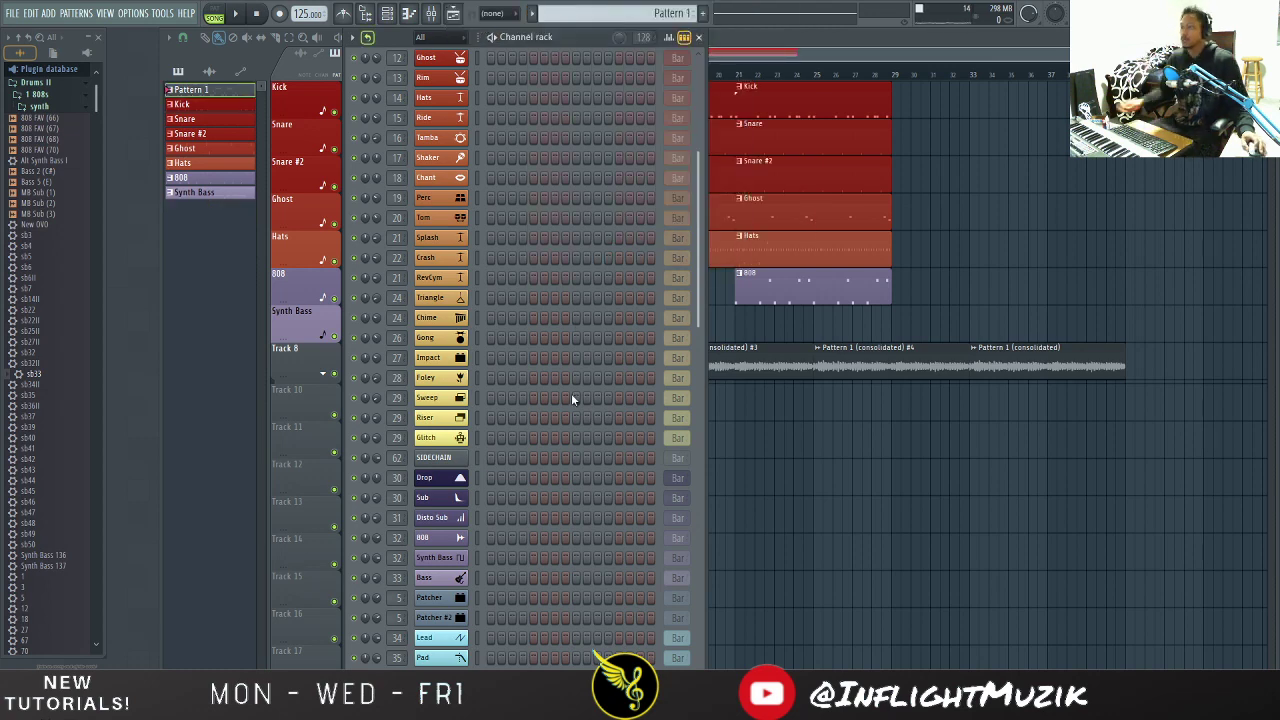
{"action": "scroll", "coordinate": [571, 394], "scroll_direction": "down", "scroll_amount": 6}
{"action": "left_click", "coordinate": [550, 423]}
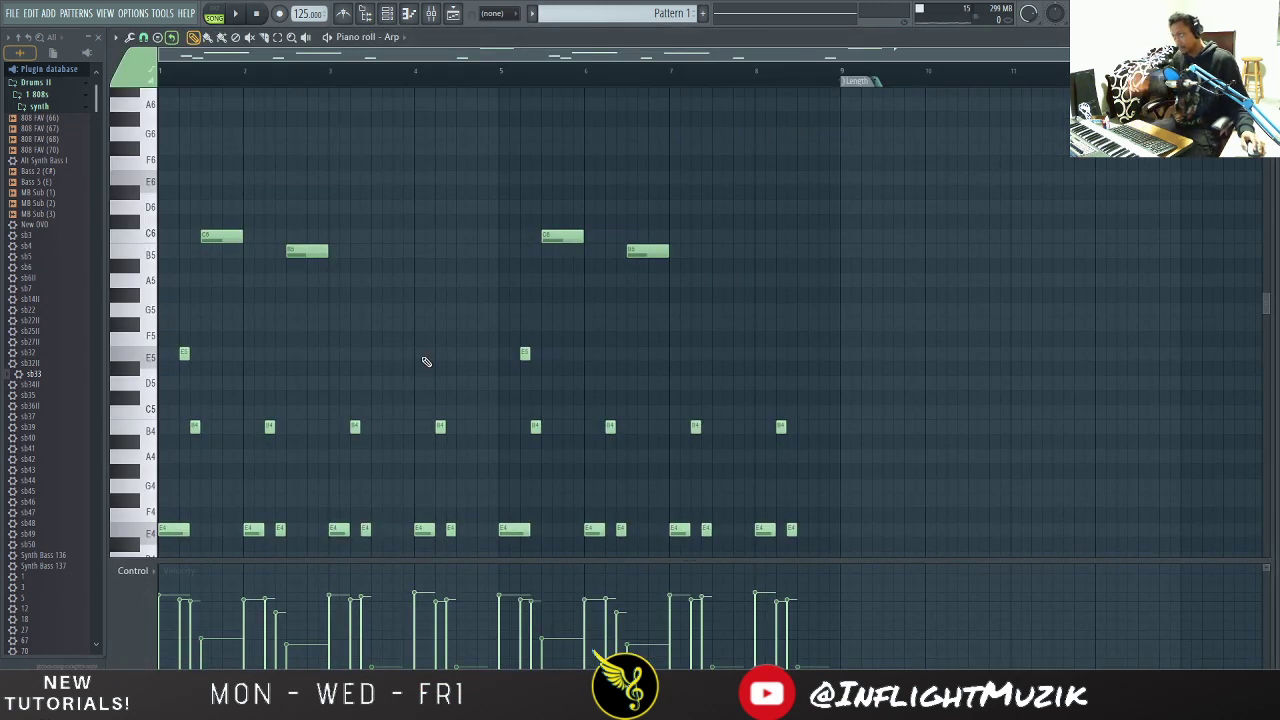
{"action": "scroll", "coordinate": [421, 362], "scroll_direction": "down", "scroll_amount": 8}
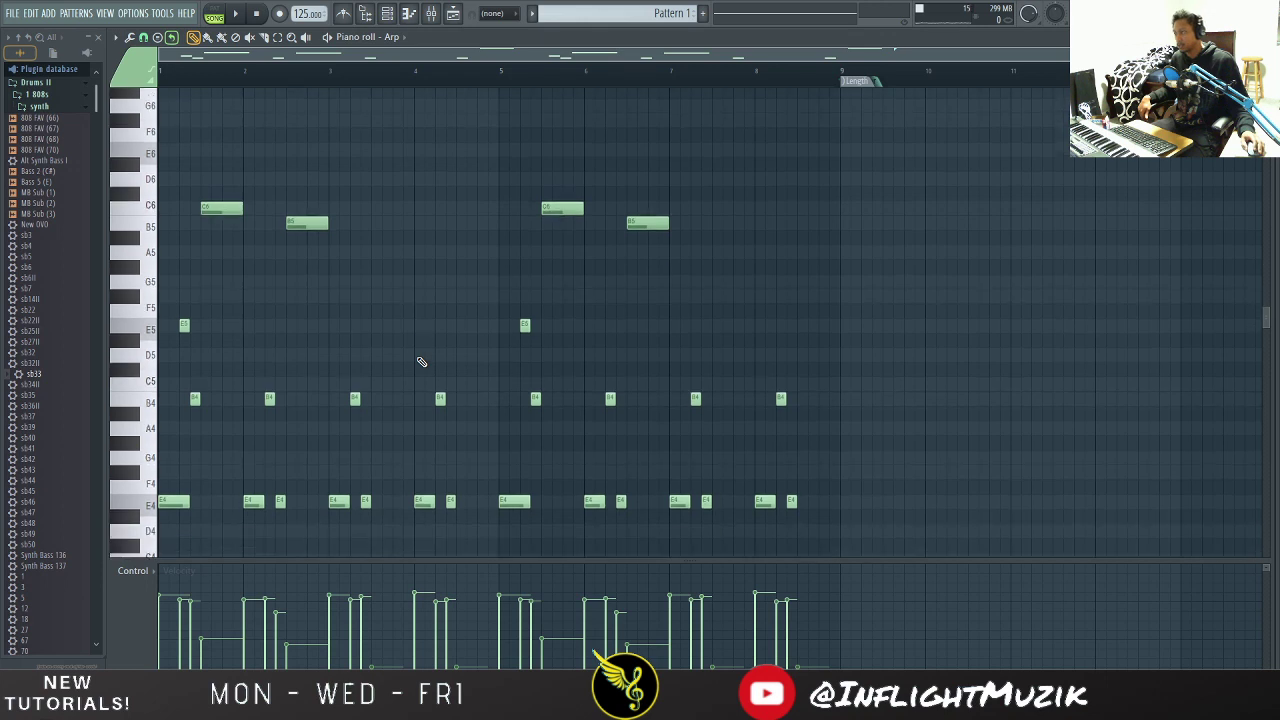
{"action": "scroll", "coordinate": [421, 362], "scroll_direction": "down", "scroll_amount": 7}
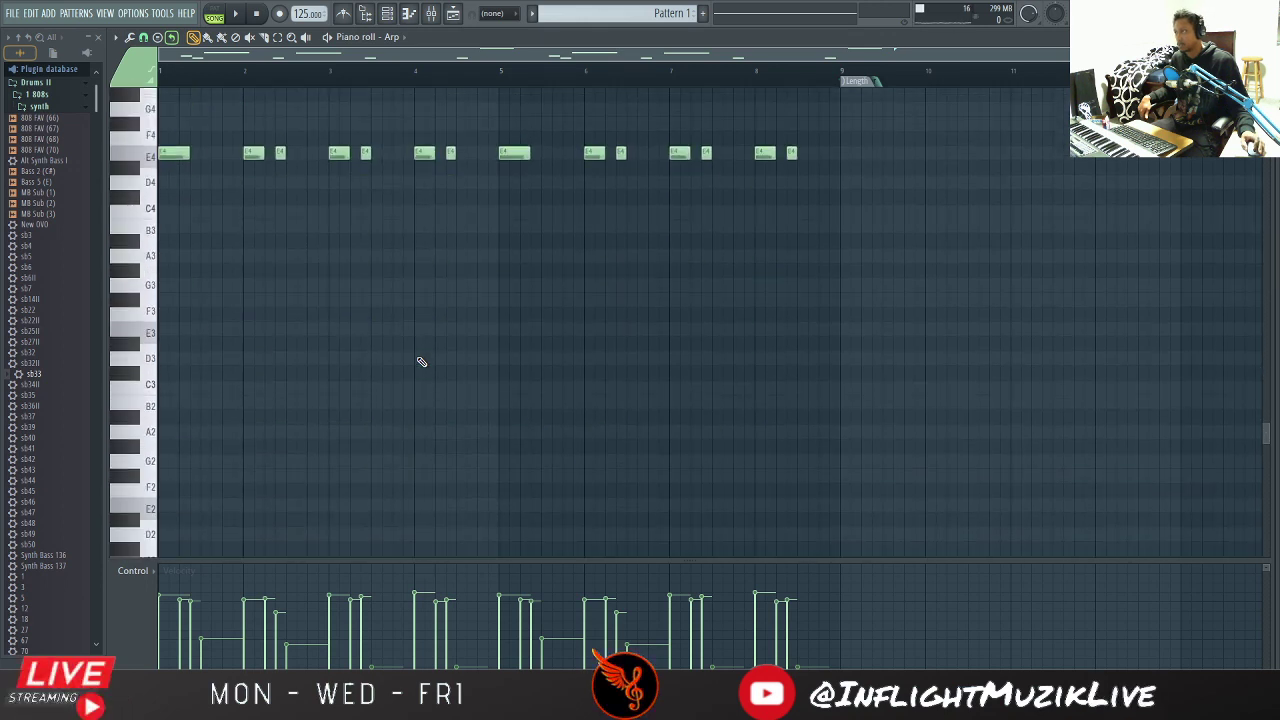
{"action": "scroll", "coordinate": [421, 362], "scroll_direction": "up", "scroll_amount": 16}
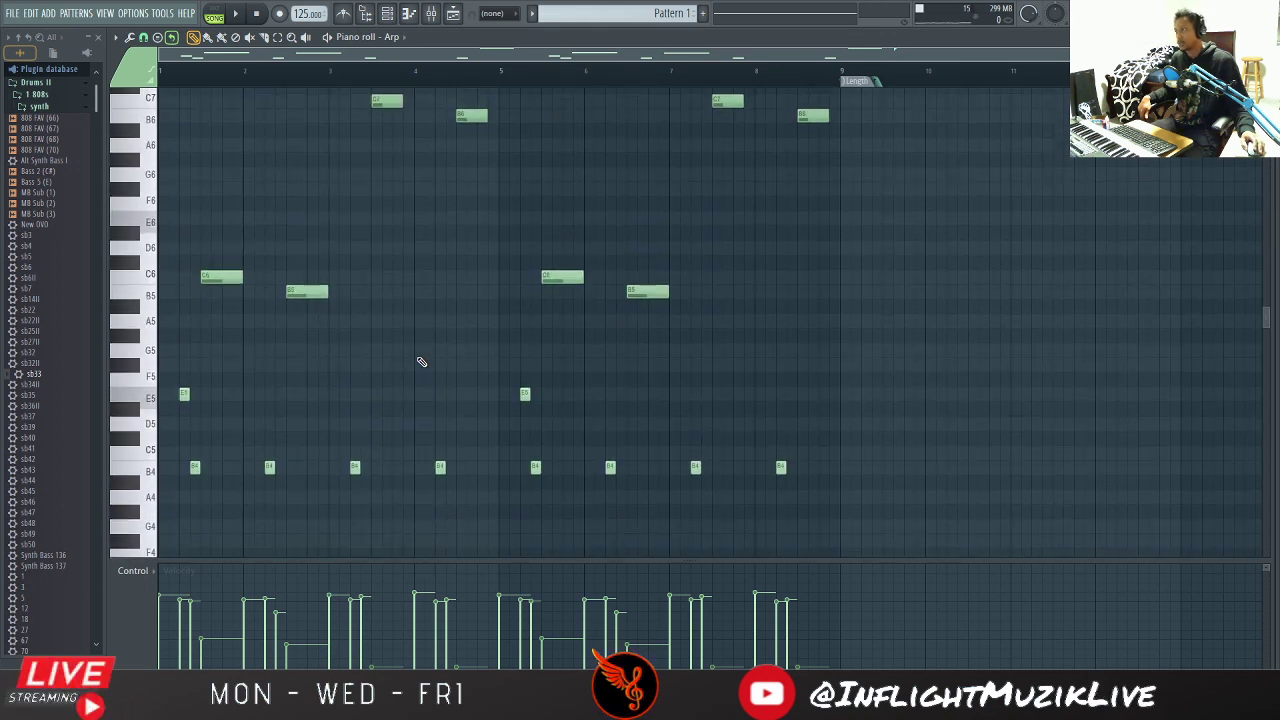
{"action": "scroll", "coordinate": [420, 363], "scroll_direction": "down", "scroll_amount": 3}
{"action": "left_click", "coordinate": [137, 345]}
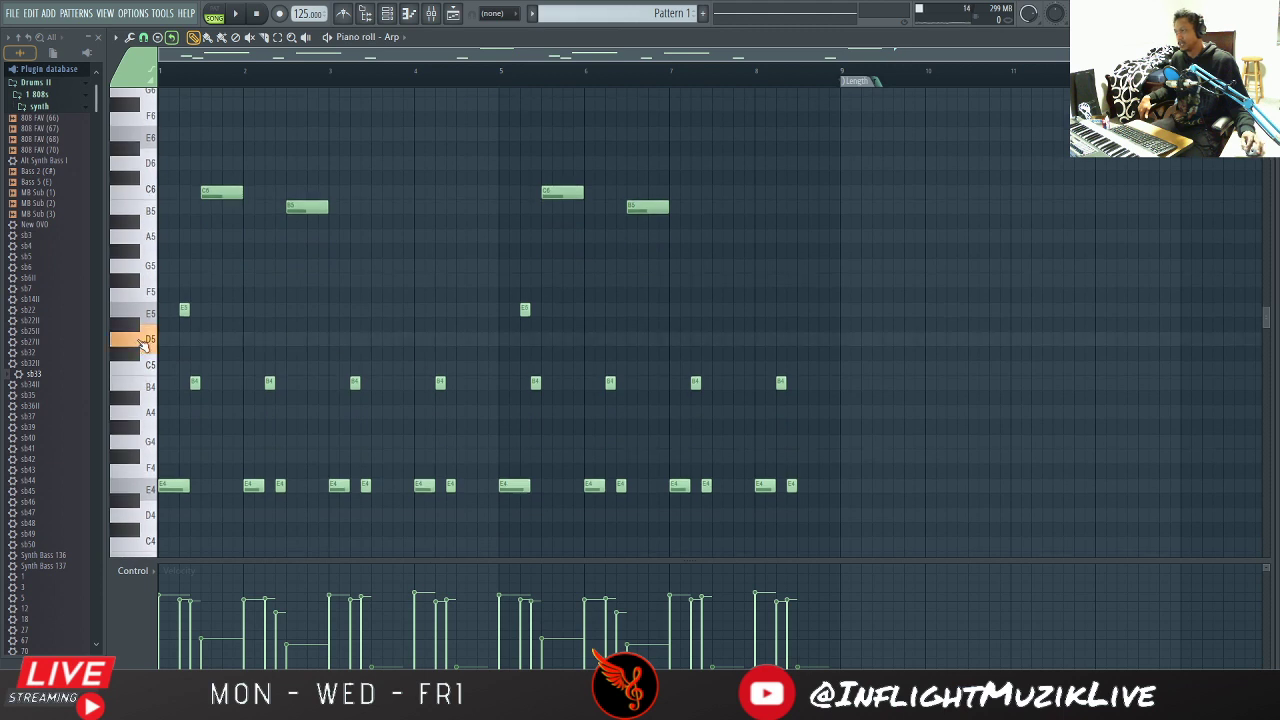
{"action": "left_click", "coordinate": [146, 343]}
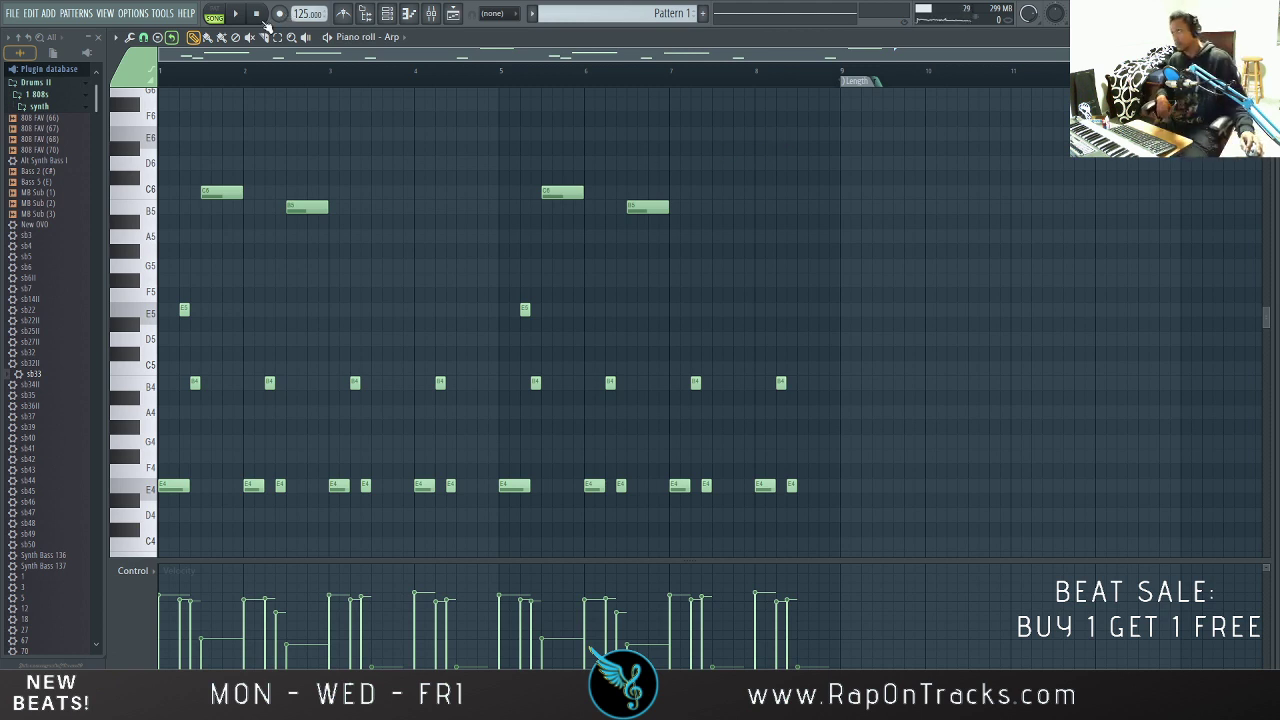
Step: Return to the playlist and, during playback, delete the Kick clip at bar 13 and move the one at bar 21 to bar 17
{"action": "left_click", "coordinate": [387, 16]}
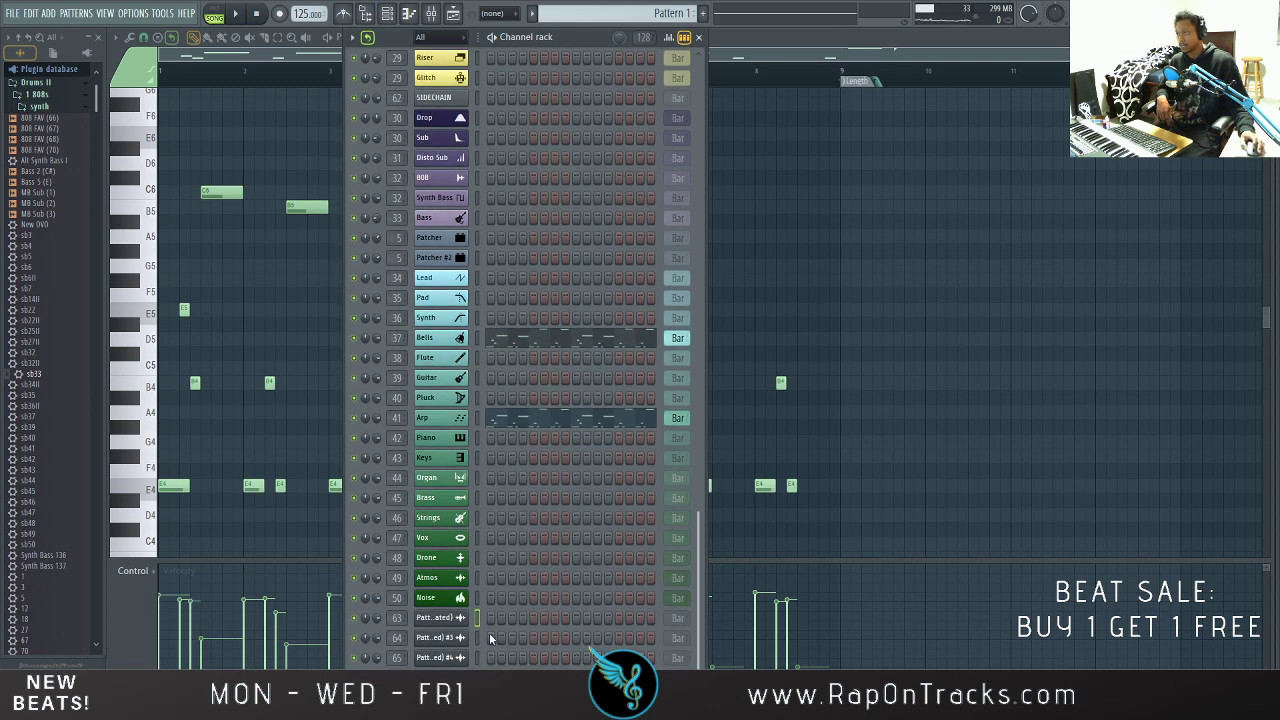
{"action": "left_click", "coordinate": [456, 15]}
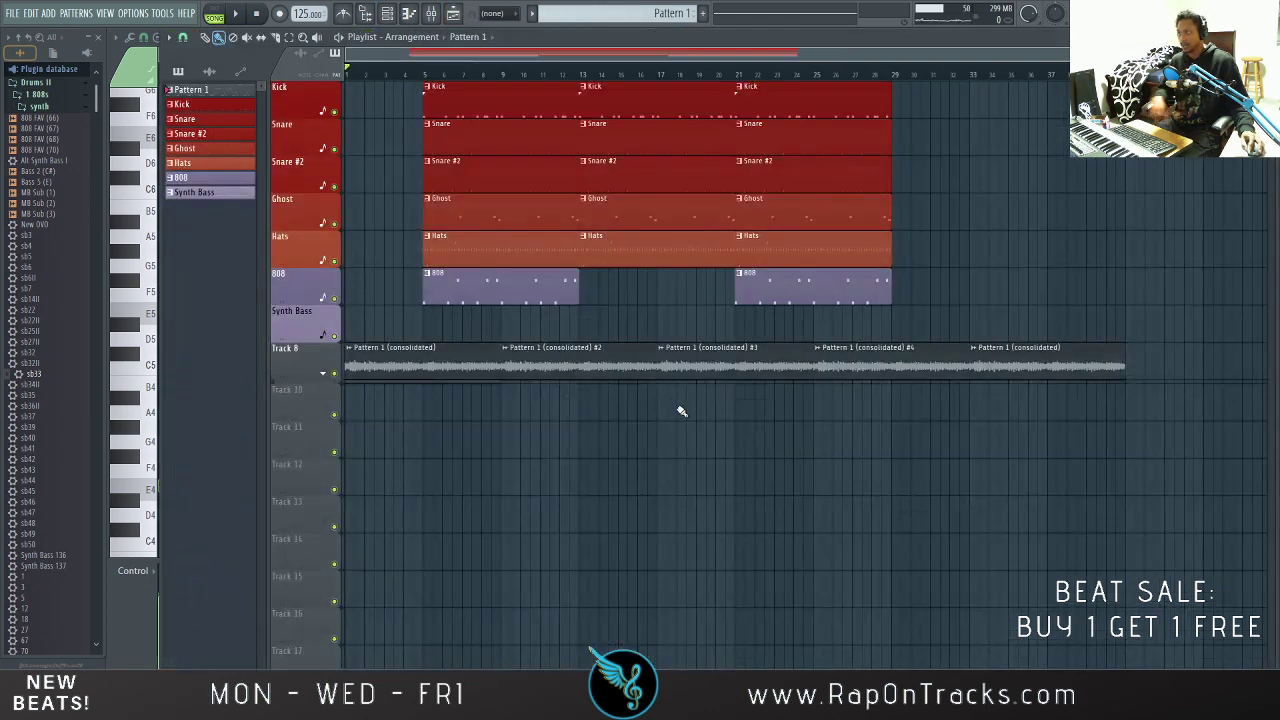
{"action": "key", "text": "space"}
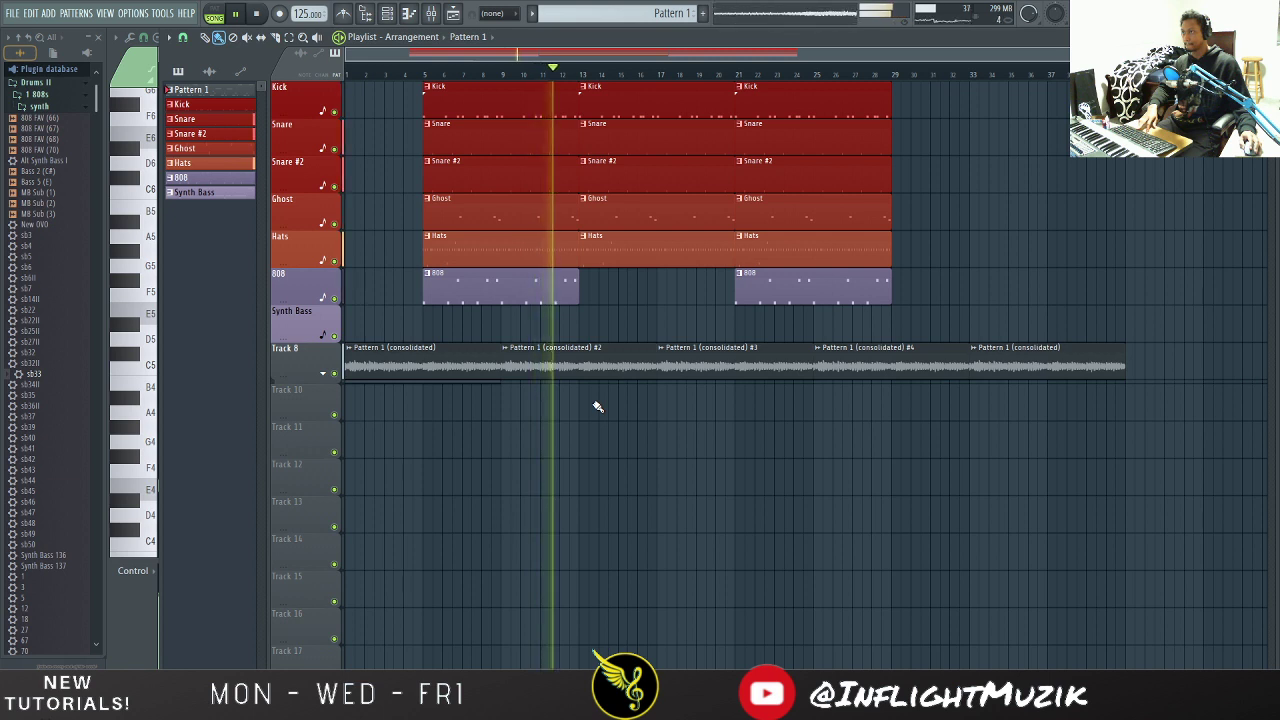
{"action": "right_click", "coordinate": [634, 104]}
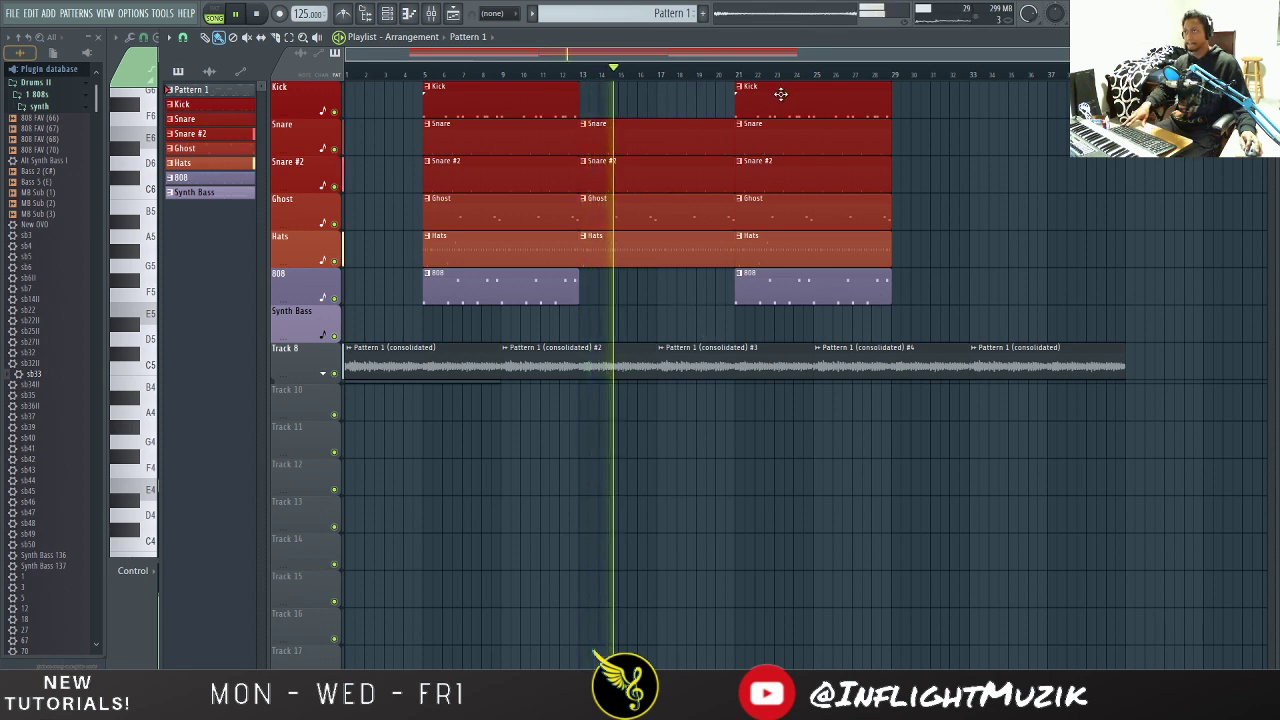
{"action": "left_click_drag", "start_coordinate": [780, 92], "coordinate": [703, 106]}
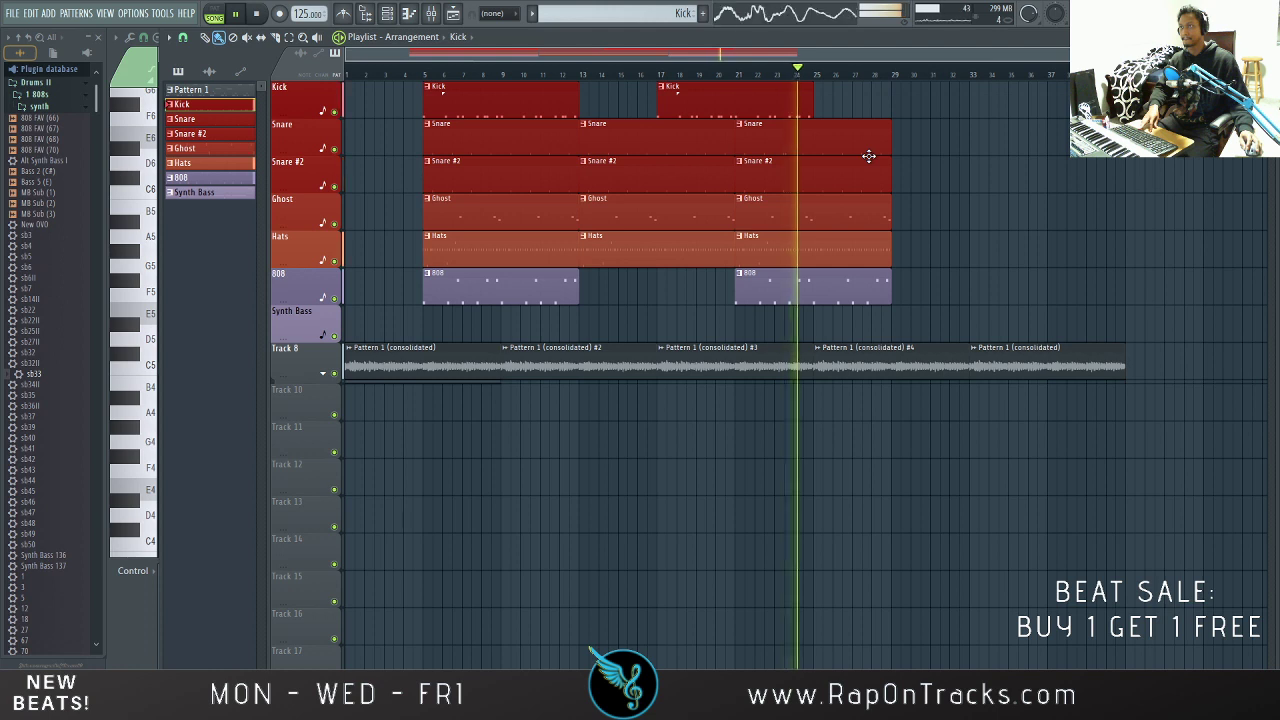
Step: Duplicate the Kick clip, trim the one at bar 17 to end at bar 21, and place the copy at bar 21
{"action": "key", "text": "space"}
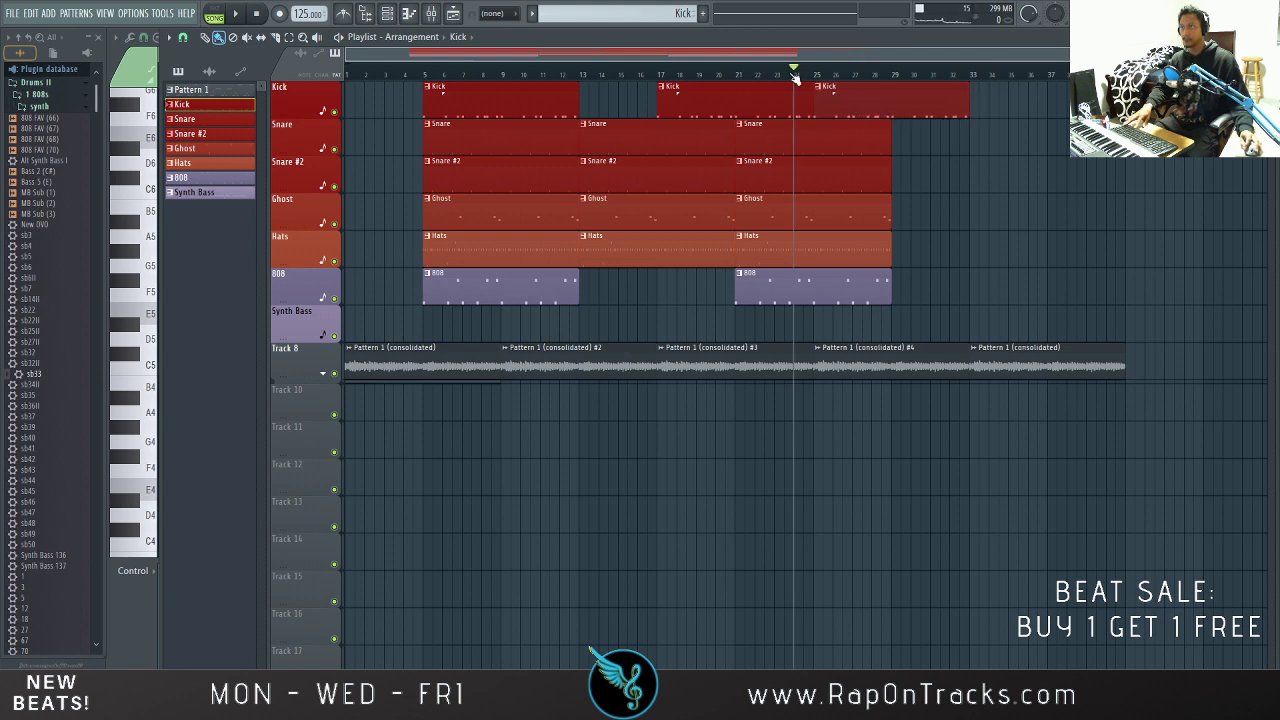
{"action": "key", "text": "space"}
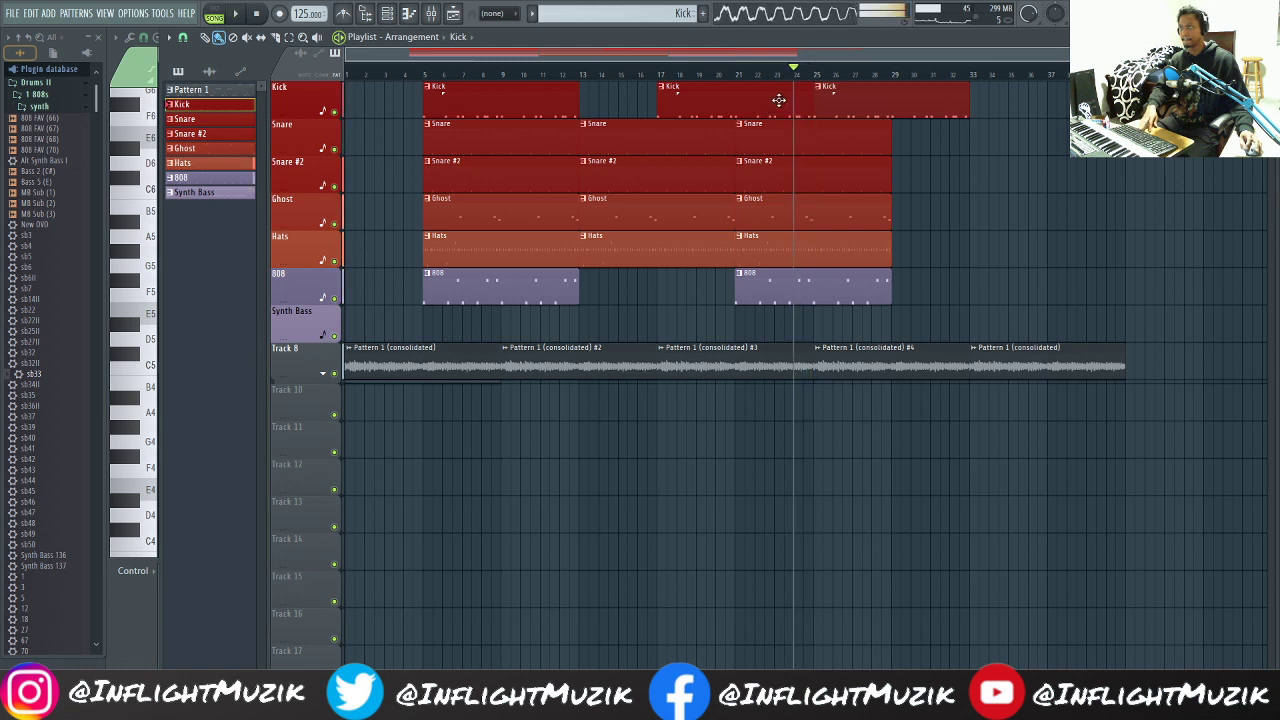
{"action": "left_click_drag", "start_coordinate": [816, 102], "coordinate": [797, 99]}
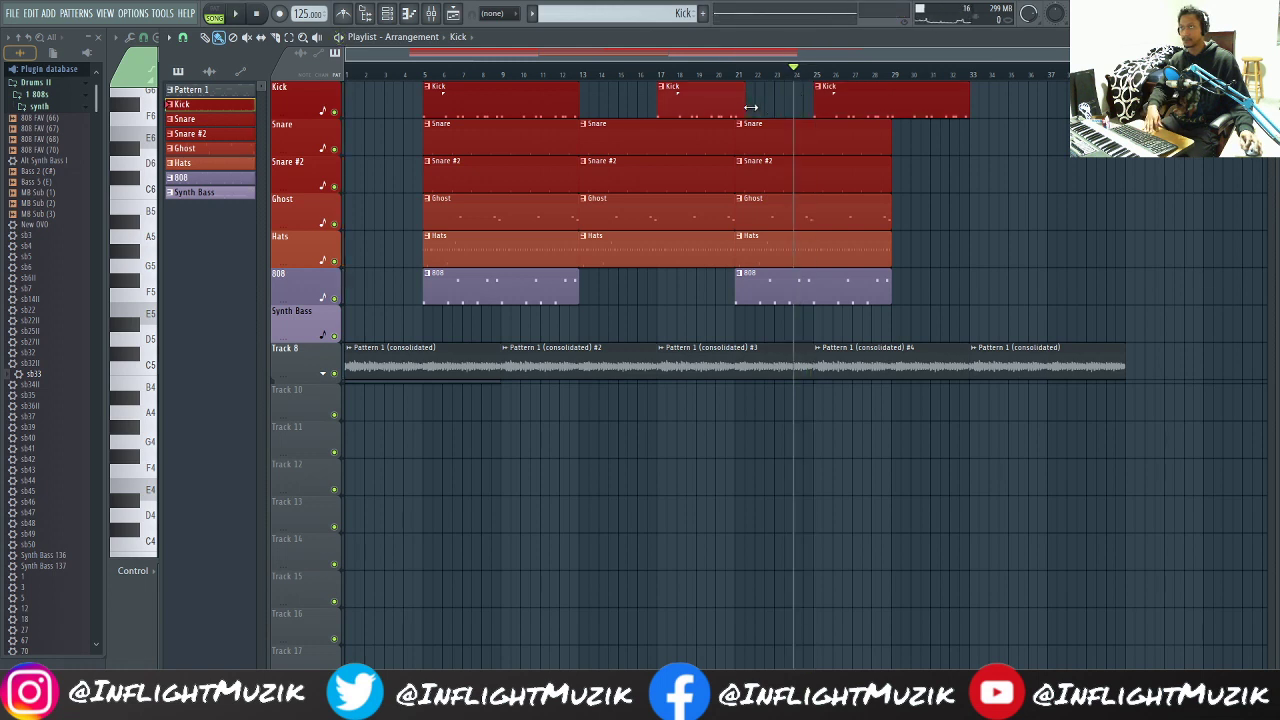
{"action": "left_click_drag", "start_coordinate": [920, 92], "coordinate": [900, 92]}
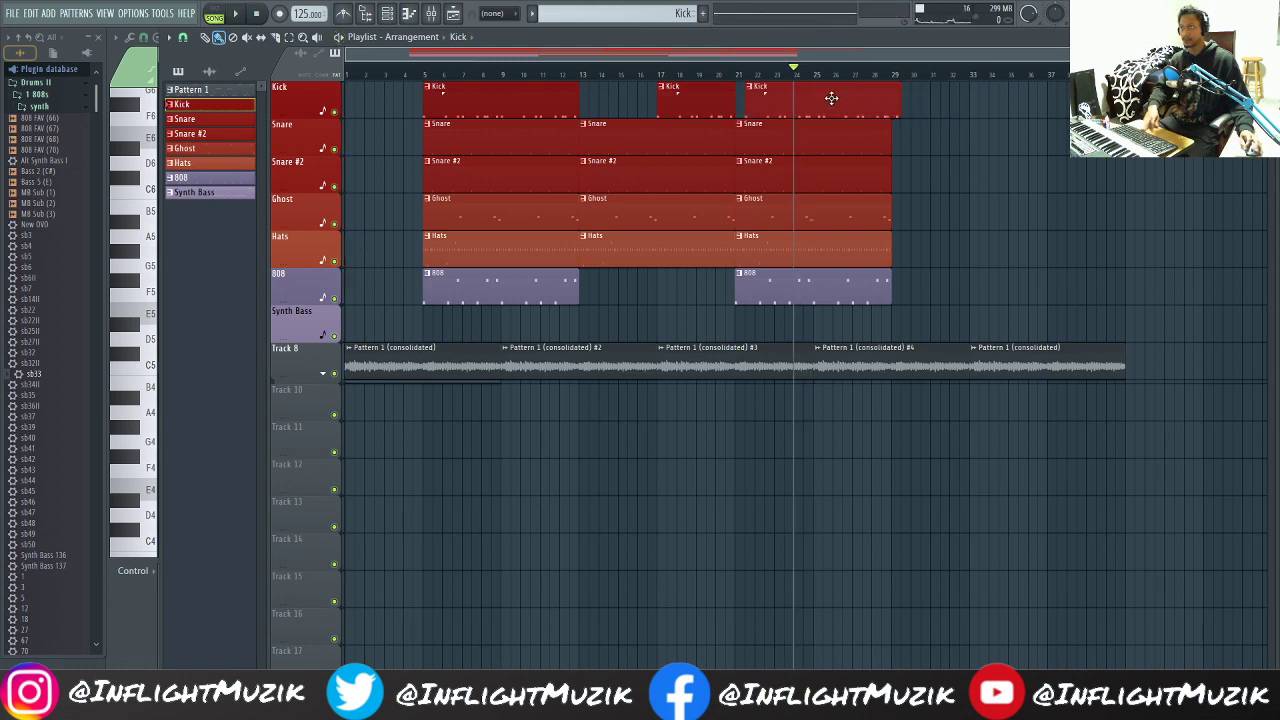
{"action": "key", "text": "space"}
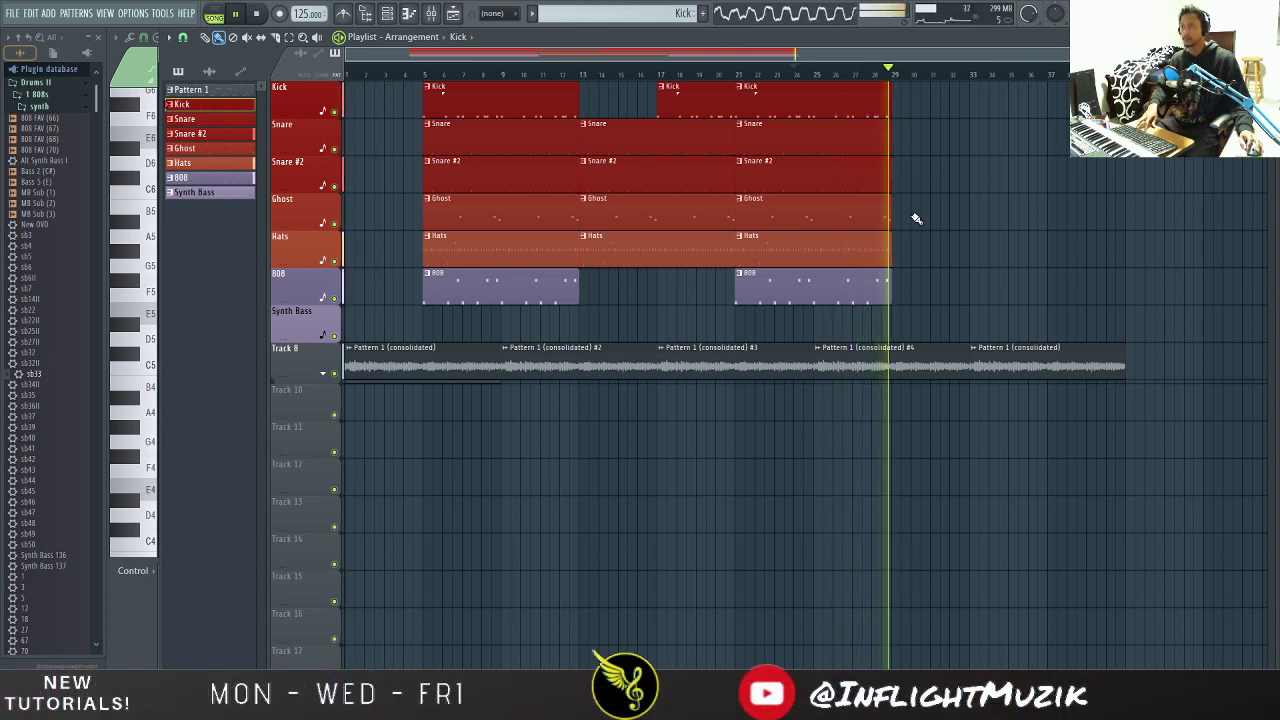
{"action": "key", "text": "space"}
Step: Duplicate the drum and 808 clips from bar 21 to bar 29 and trim the copies to end at bar 33
{"action": "left_click_drag", "start_coordinate": [913, 103], "coordinate": [805, 358]}
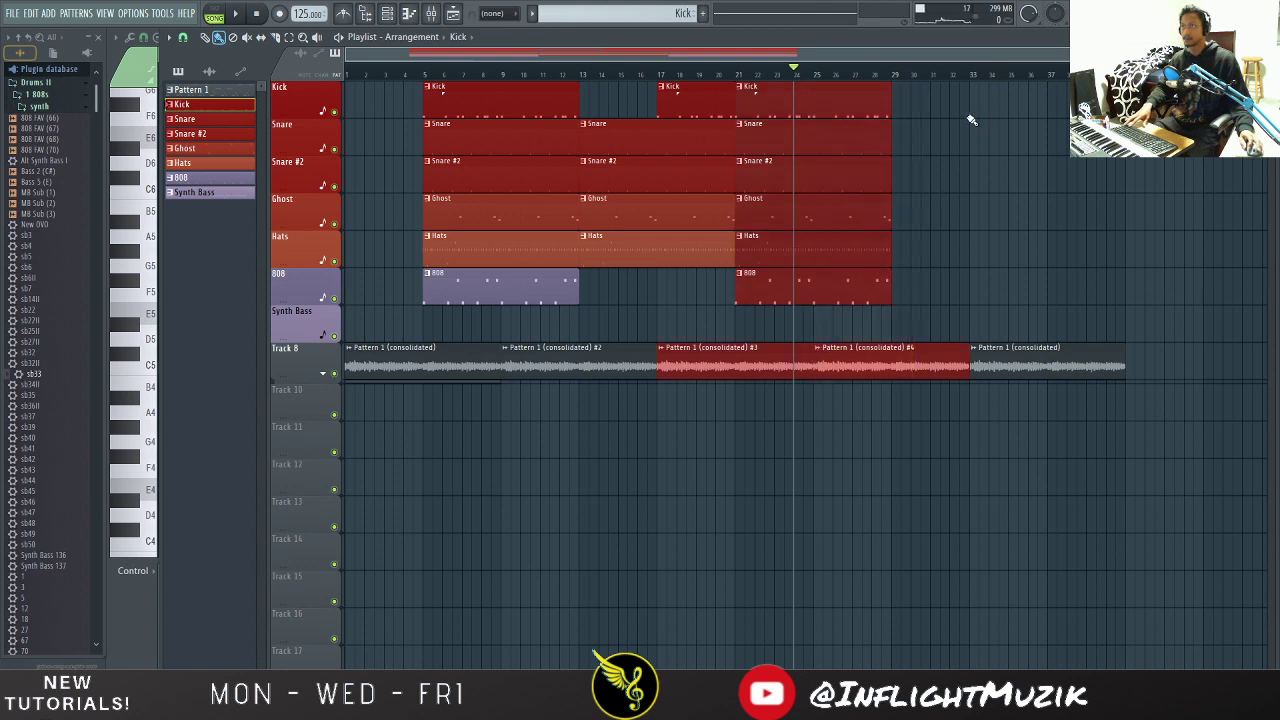
{"action": "left_click_drag", "start_coordinate": [970, 120], "coordinate": [928, 276]}
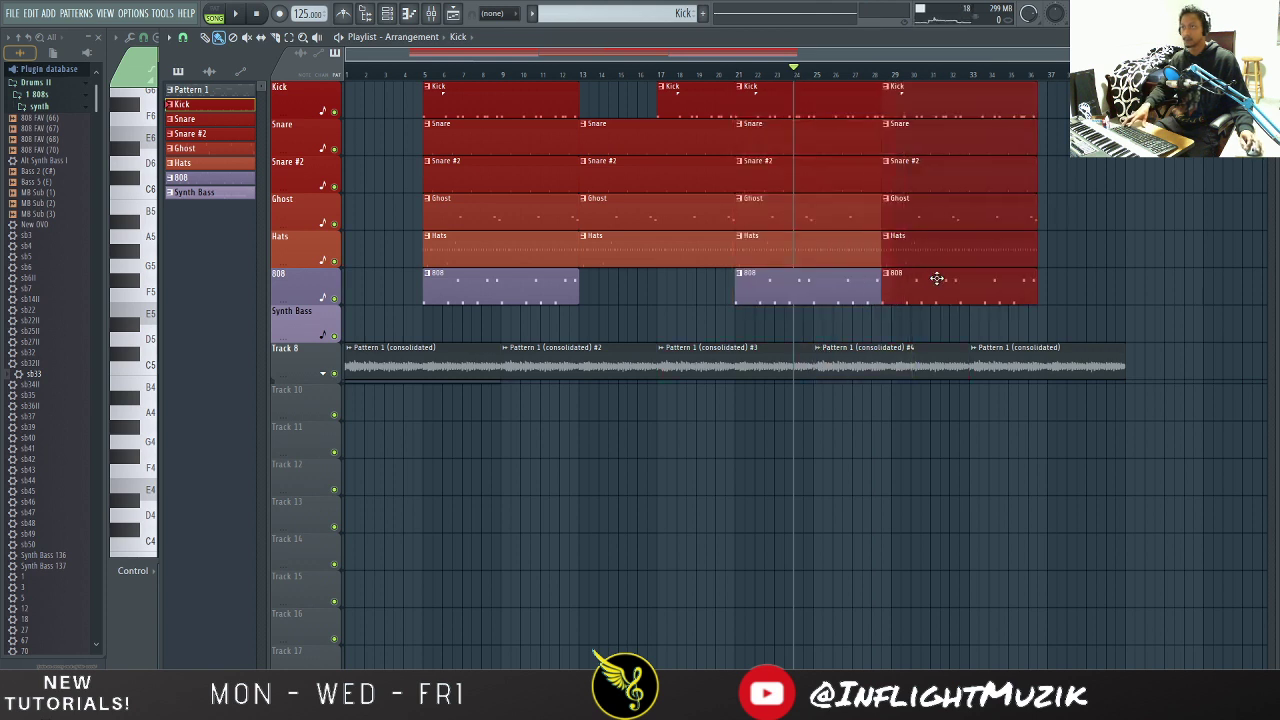
{"action": "left_click", "coordinate": [882, 75]}
{"action": "key", "text": "space"}
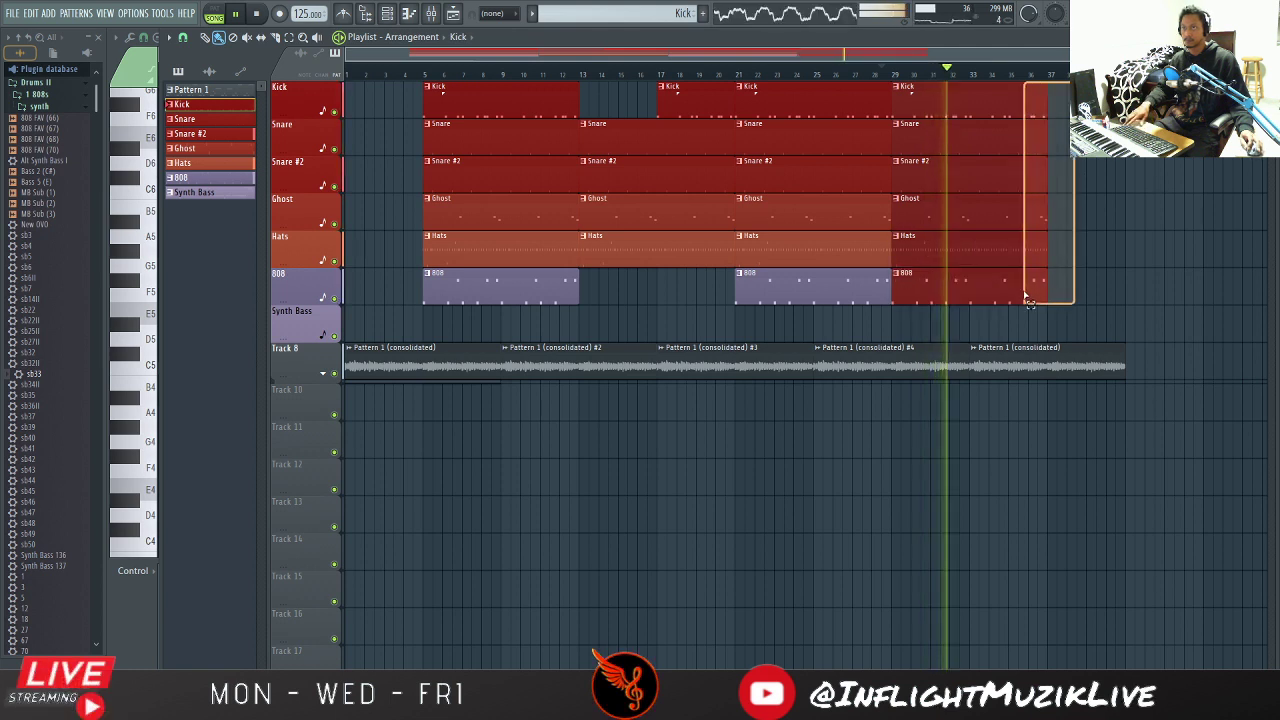
{"action": "key", "text": "space"}
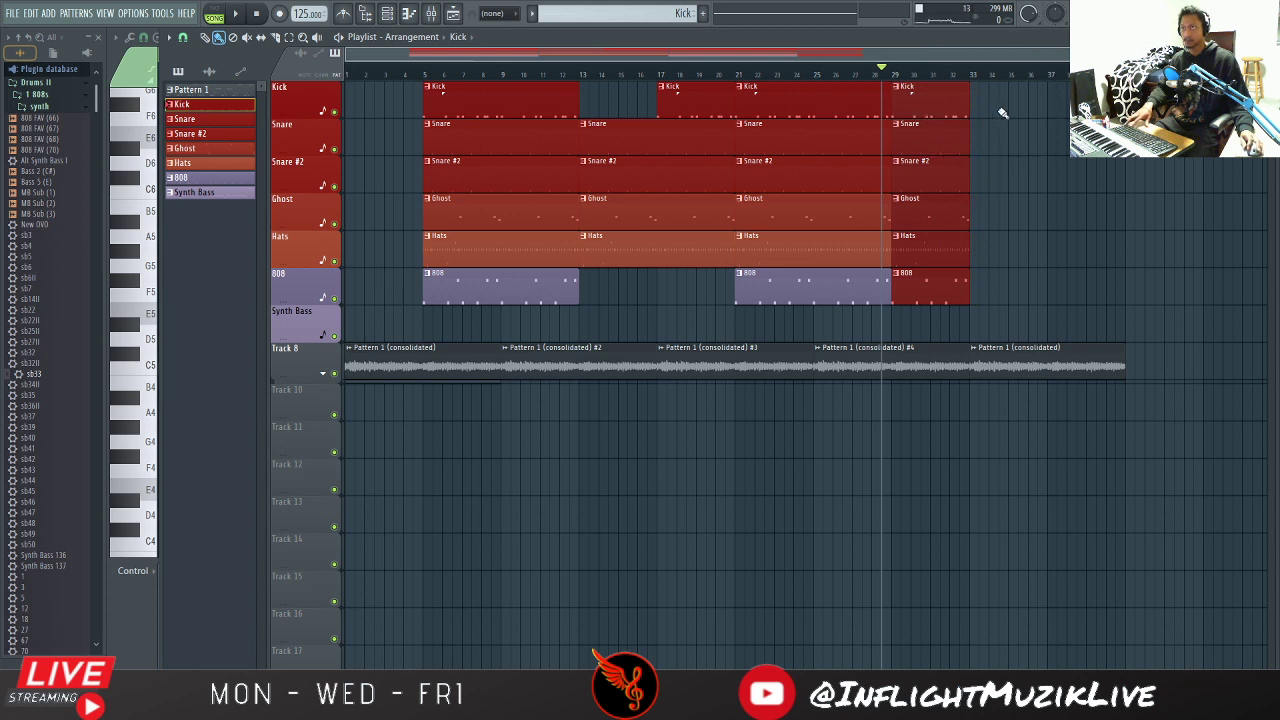
Step: Trim only the drum clips at bar 29 to end at bar 32, leaving a one-bar drum break, and play the section
{"action": "left_click_drag", "start_coordinate": [996, 84], "coordinate": [967, 206]}
{"action": "left_click_drag", "start_coordinate": [1018, 84], "coordinate": [956, 250]}
{"action": "left_click", "coordinate": [956, 238]}
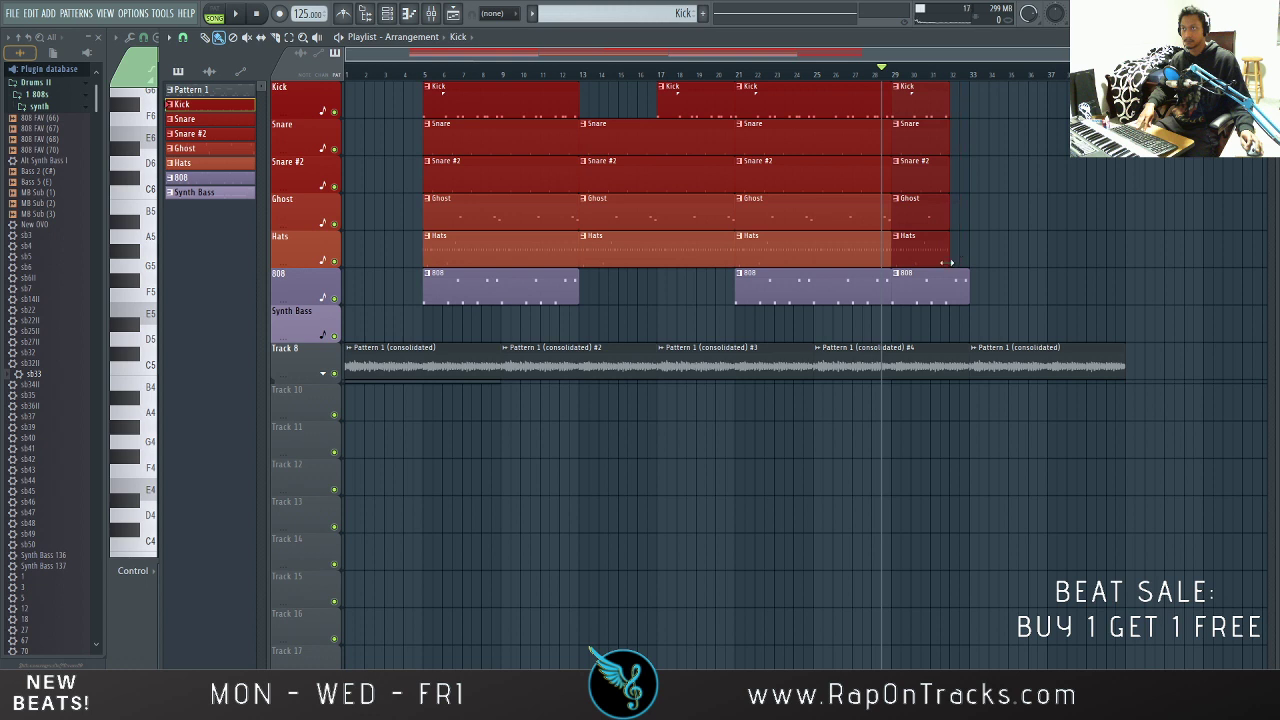
{"action": "key", "text": "space"}
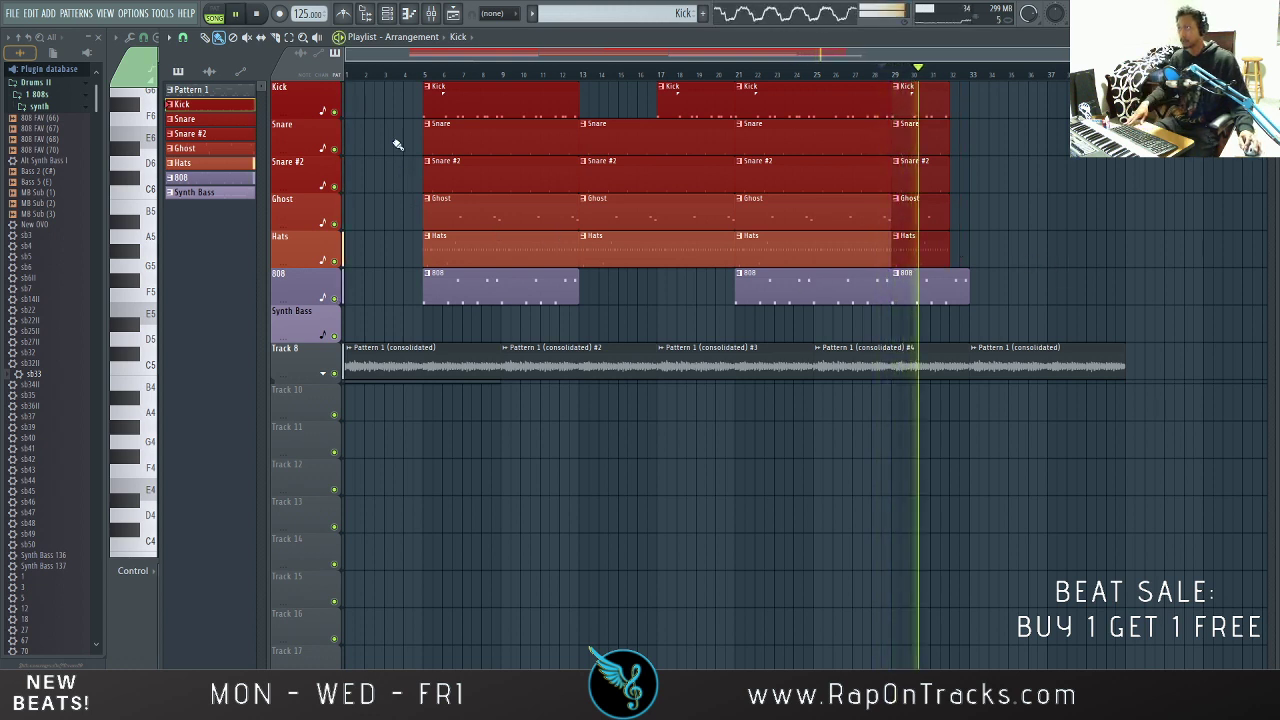
Step: Copy the five drum clips from bar 5 to bar 33 and stop playback
{"action": "left_click_drag", "start_coordinate": [382, 84], "coordinate": [512, 266]}
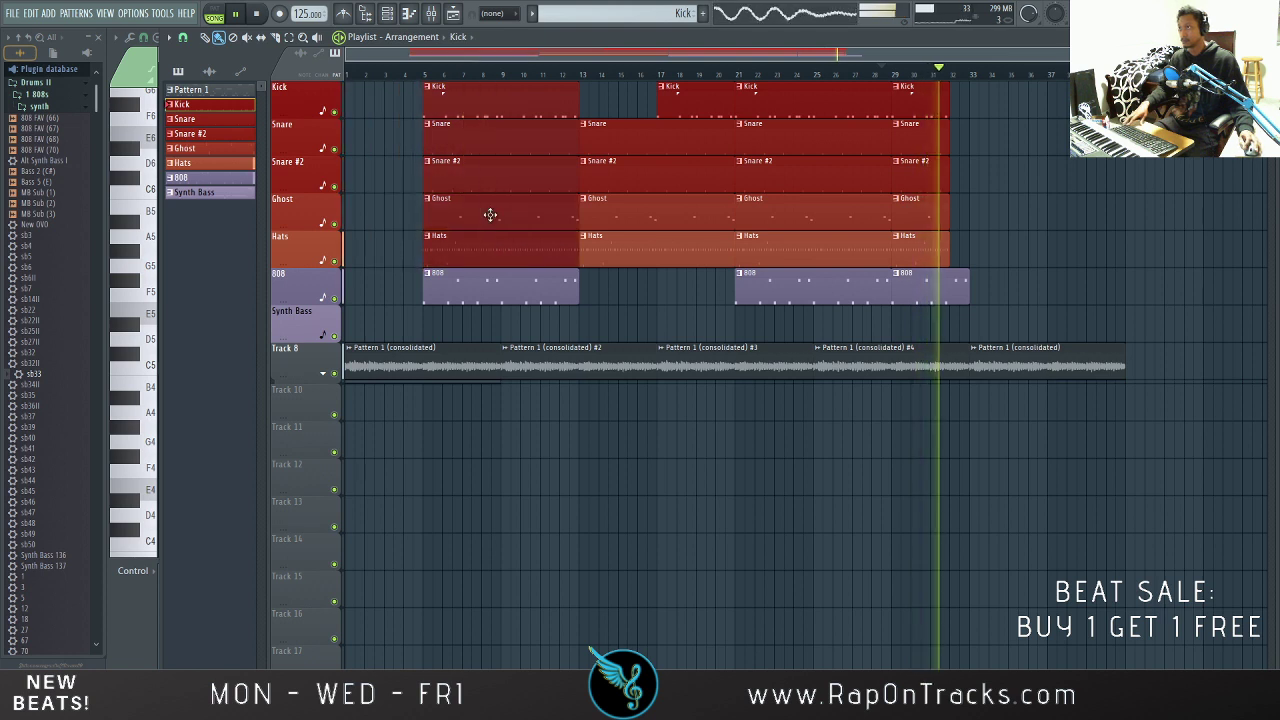
{"action": "left_click_drag", "start_coordinate": [490, 214], "coordinate": [1032, 236]}
{"action": "key", "text": "space"}
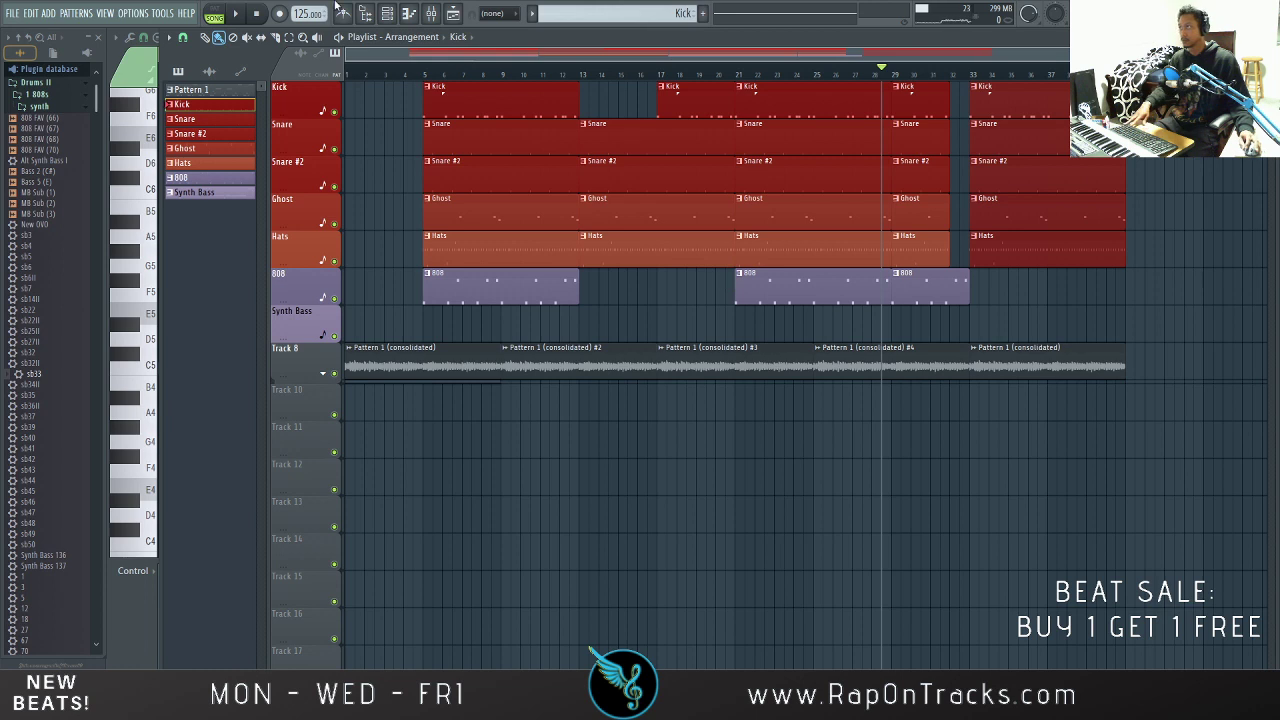
Step: Place a Synth Bass pattern clip on the Synth Bass track at bar 33
{"action": "left_click", "coordinate": [212, 192]}
{"action": "left_click", "coordinate": [1008, 293]}
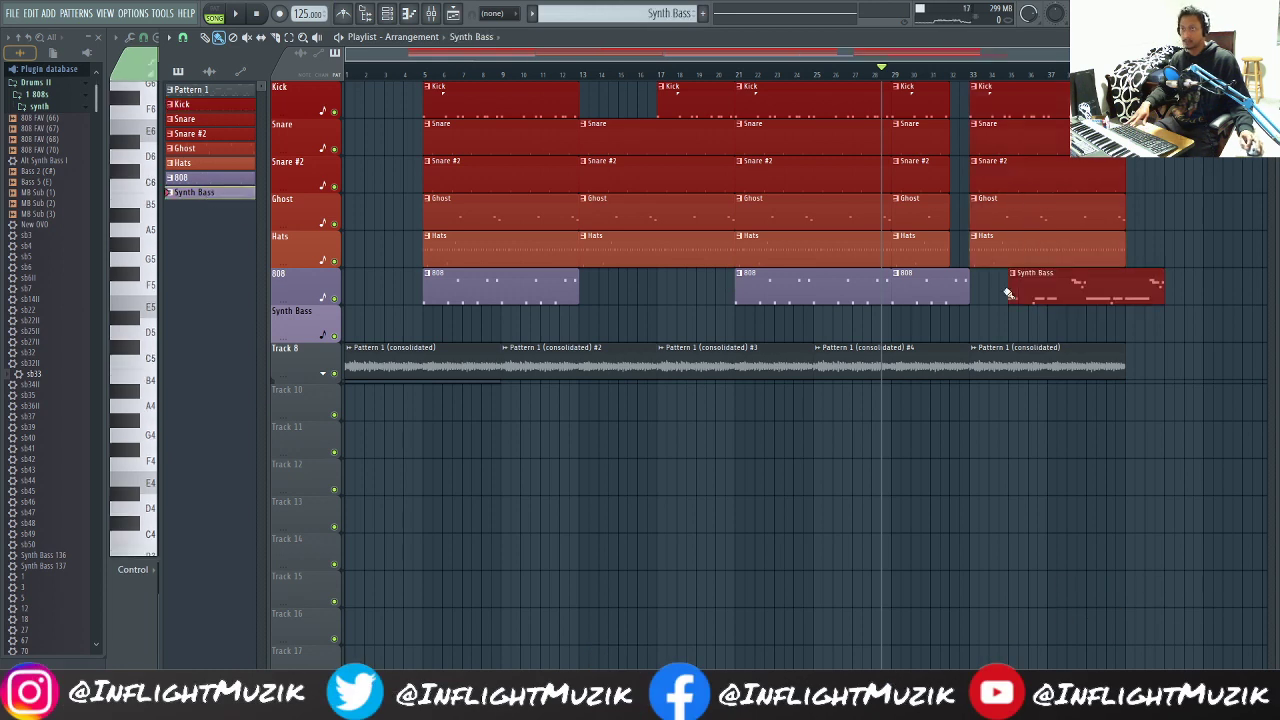
{"action": "left_click_drag", "start_coordinate": [1033, 292], "coordinate": [994, 346]}
Step: Play the new section and adjust the Synth Bass channel's volume in the channel rack
{"action": "key", "text": "space"}
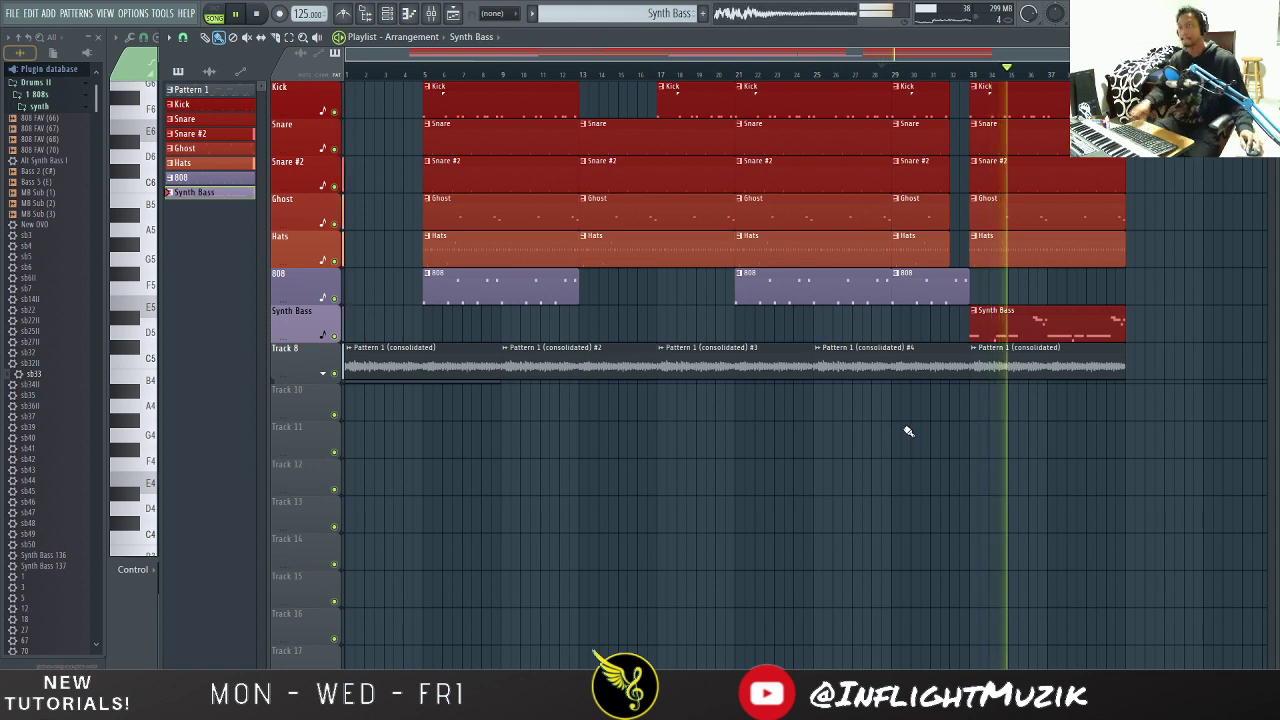
{"action": "left_click", "coordinate": [405, 12]}
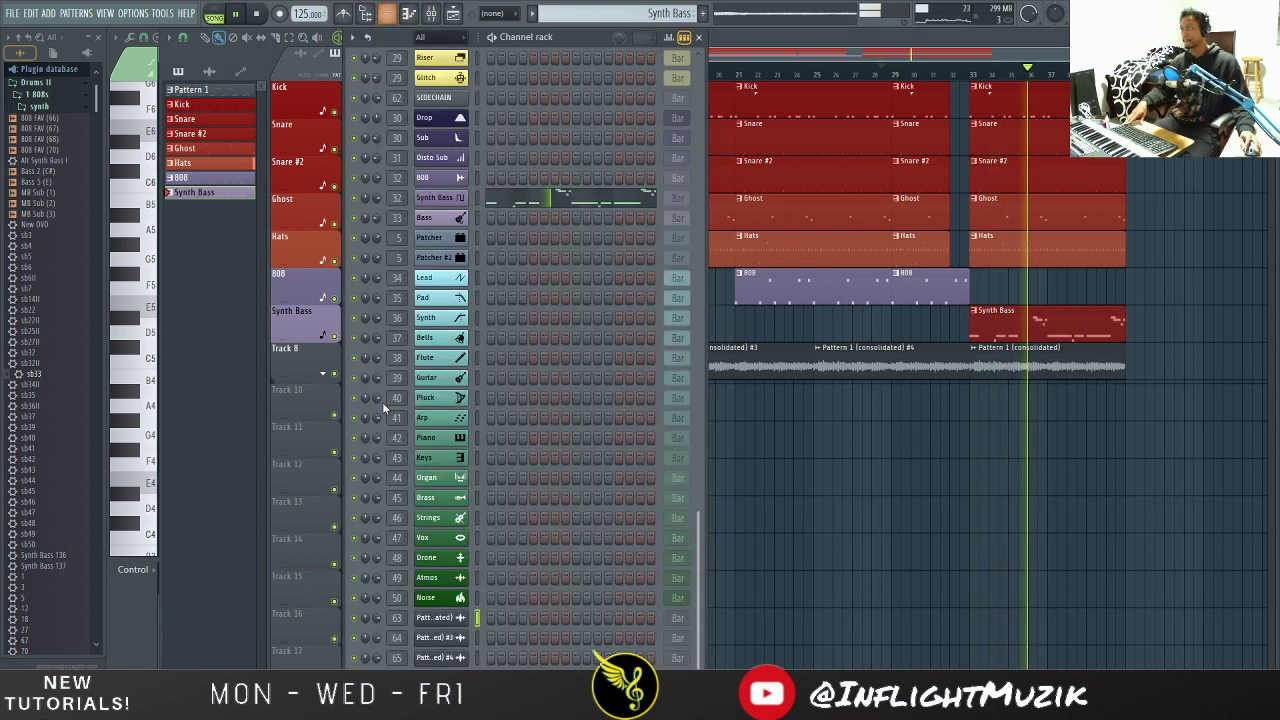
{"action": "left_click", "coordinate": [377, 196]}
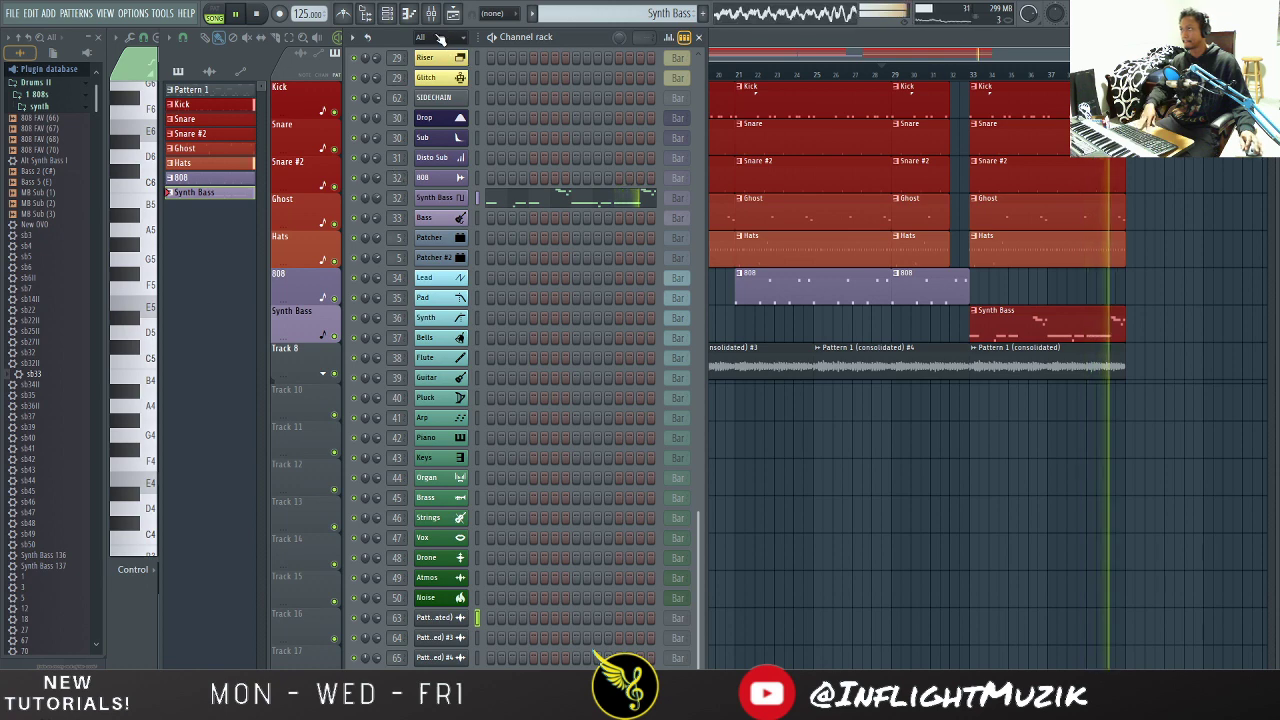
Step: Check the levels in the mixer during playback, return to the playlist and stop playback
{"action": "key", "text": "F9"}
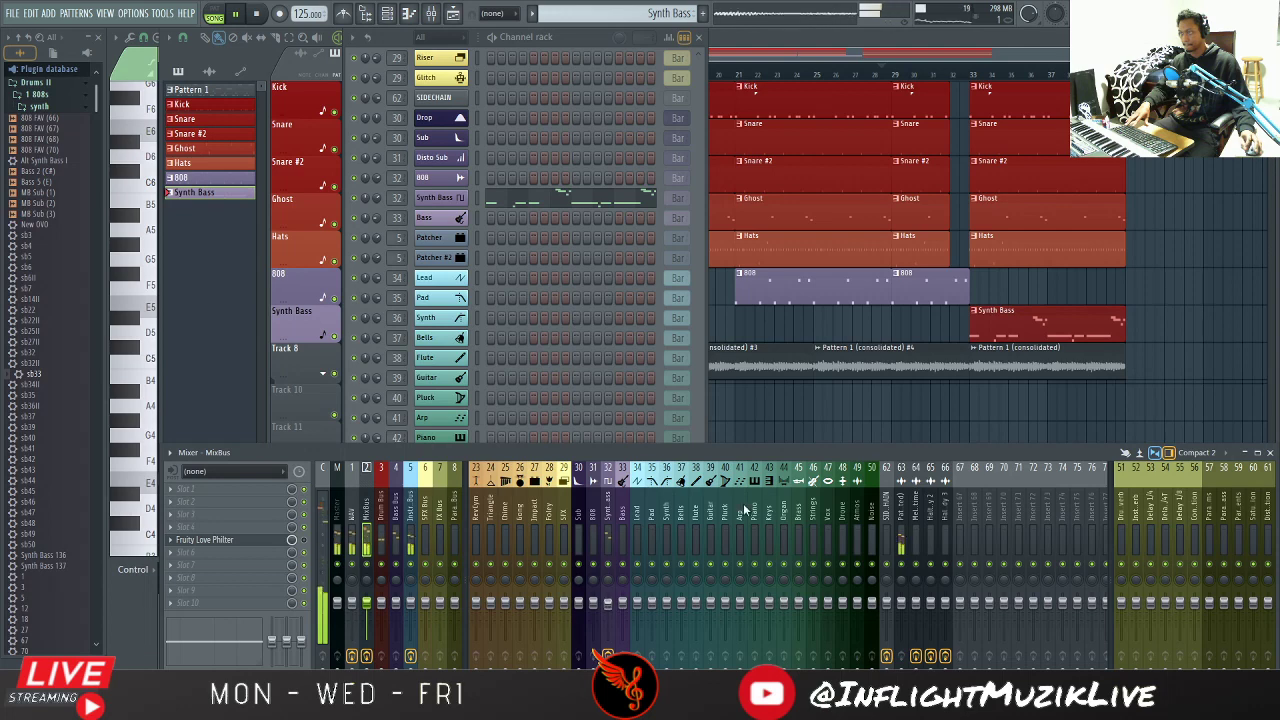
{"action": "left_click", "coordinate": [918, 40]}
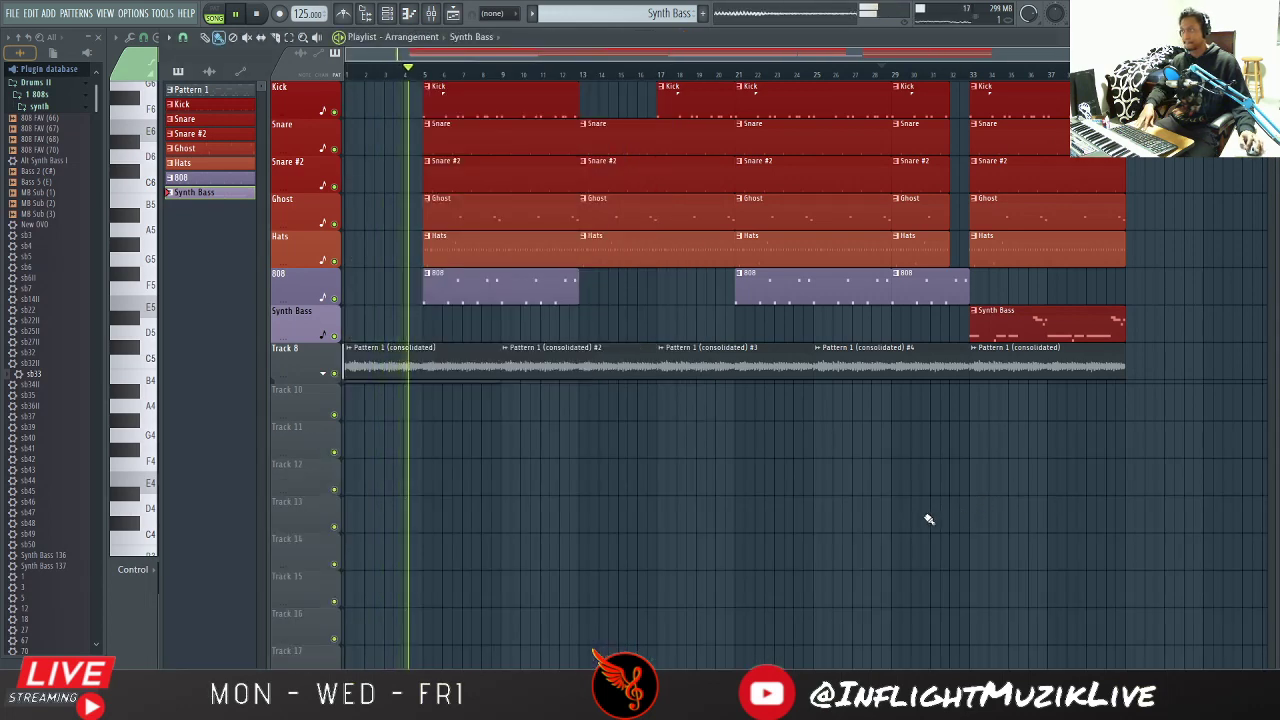
{"action": "key", "text": "space"}
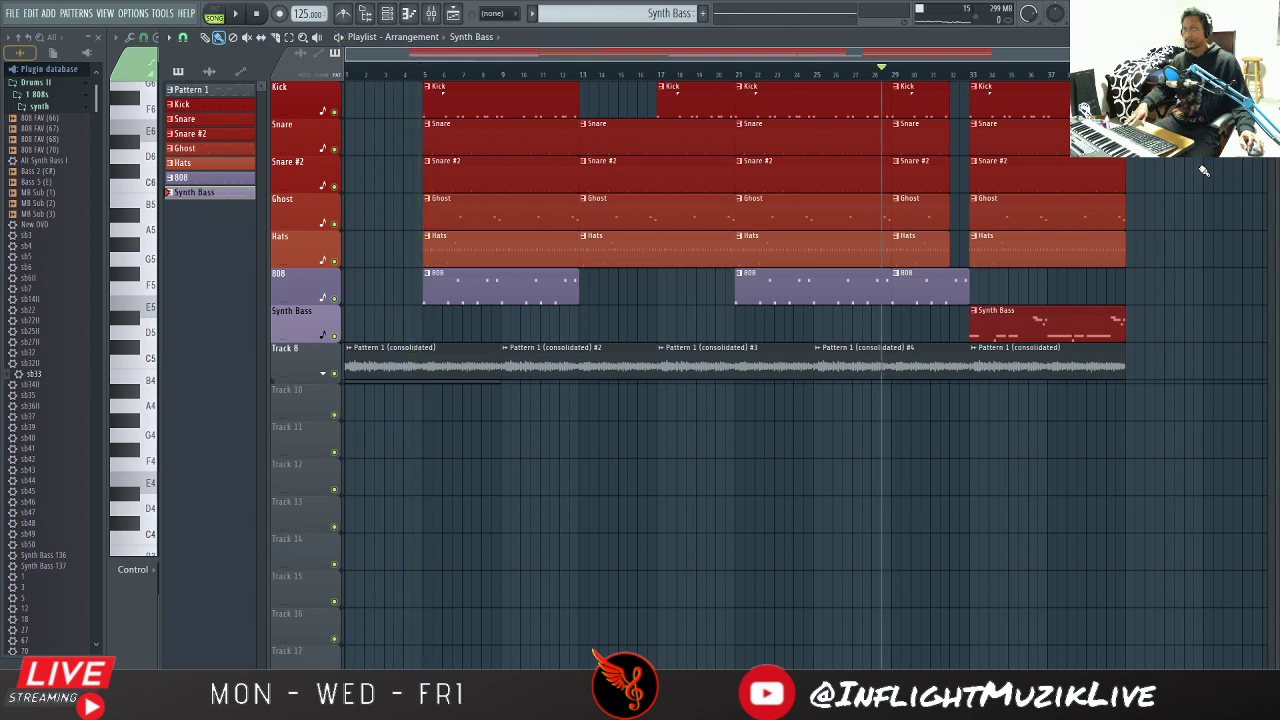
Step: Select every clip in the arrangement and duplicate the whole section so that it repeats from bar 41
{"action": "left_click_drag", "start_coordinate": [1205, 78], "coordinate": [5, 520]}
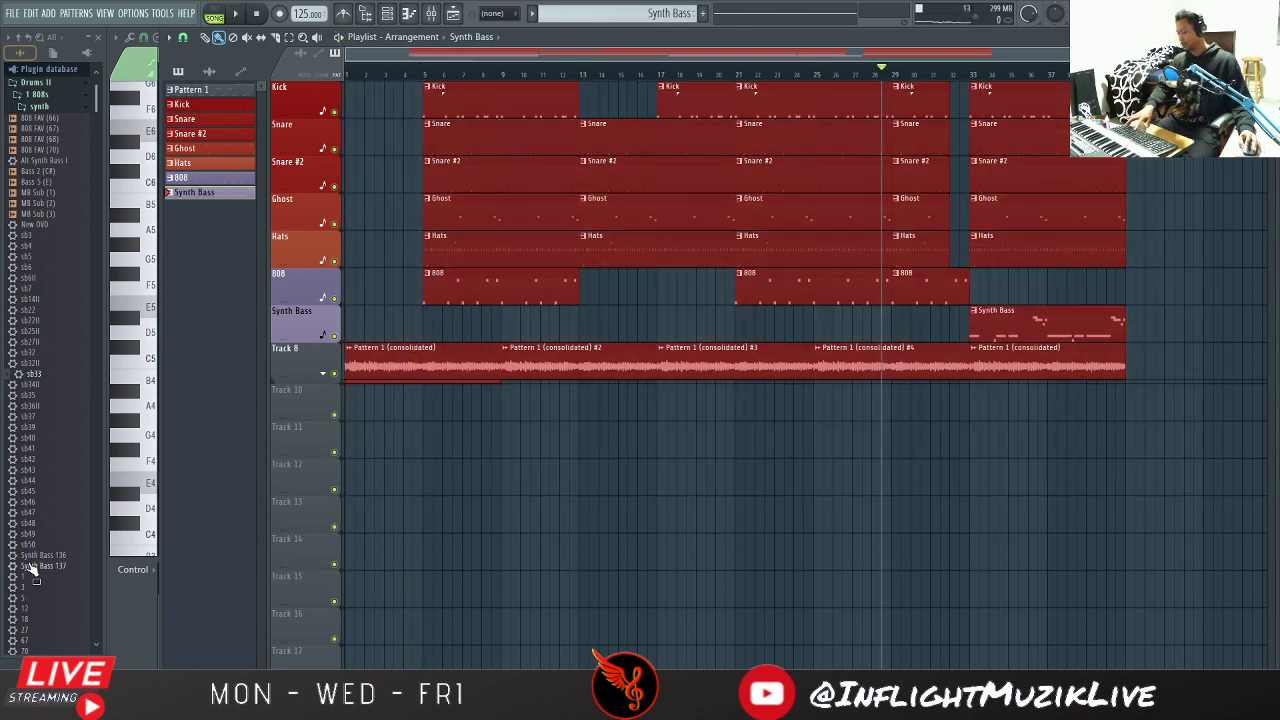
{"action": "key", "text": "ctrl+b"}
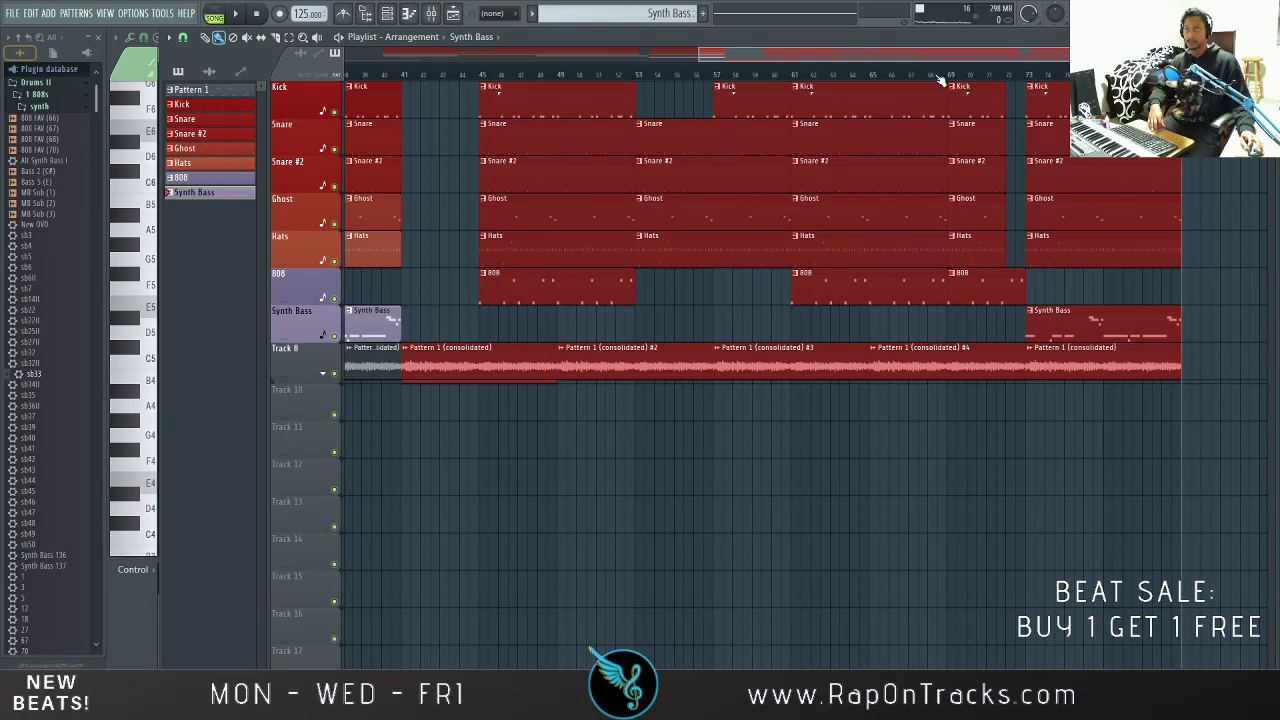
{"action": "left_click_drag", "start_coordinate": [697, 55], "coordinate": [650, 54]}
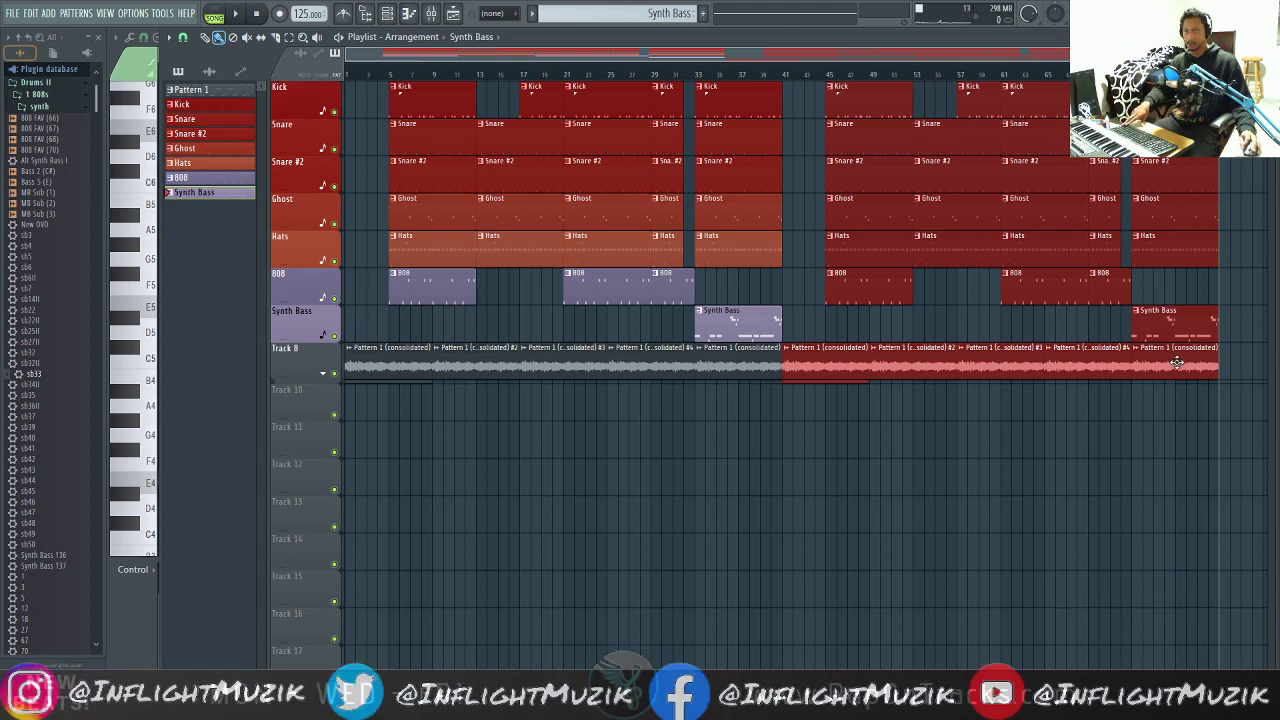
{"action": "left_click", "coordinate": [1247, 362]}
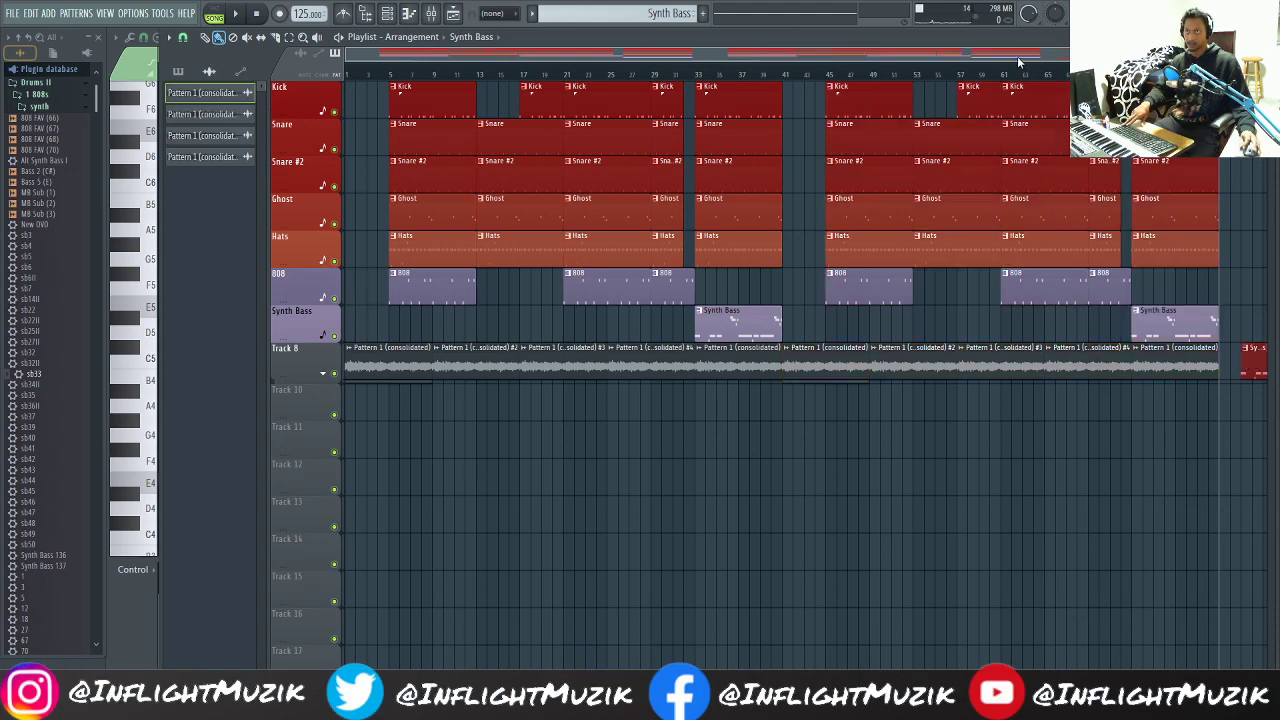
{"action": "scroll", "coordinate": [1018, 62], "scroll_direction": "right", "scroll_amount": 4}
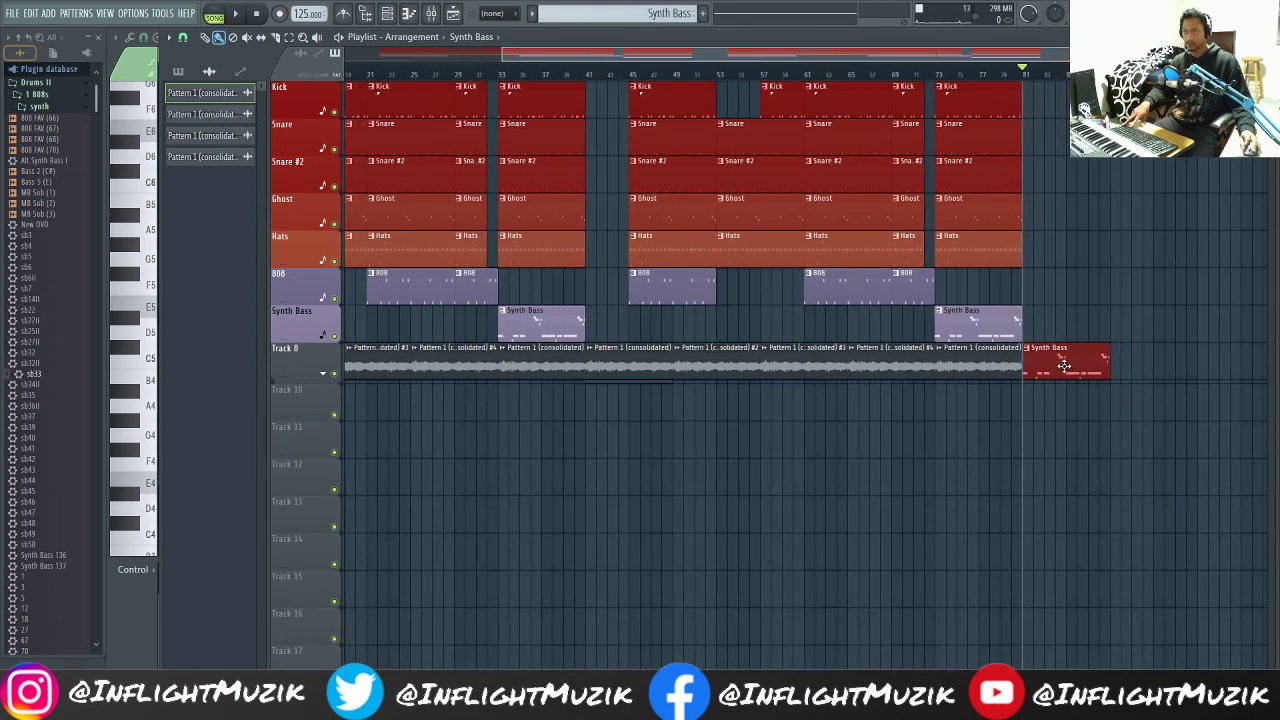
{"action": "left_click", "coordinate": [1064, 366]}
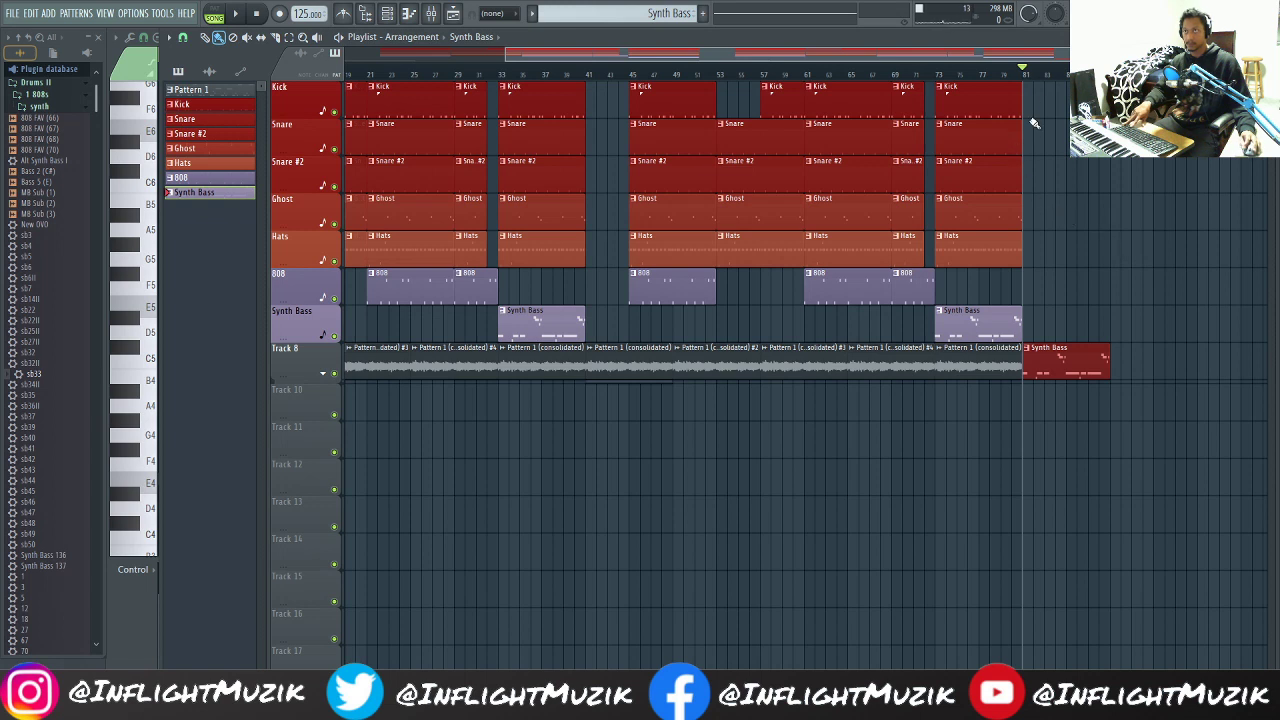
Step: Build an outro with the consolidated Pattern 1 audio clip at bar 81 and the five drum clips from bar 85, trimmed to bar 89
{"action": "left_click_drag", "start_coordinate": [1046, 88], "coordinate": [1102, 260]}
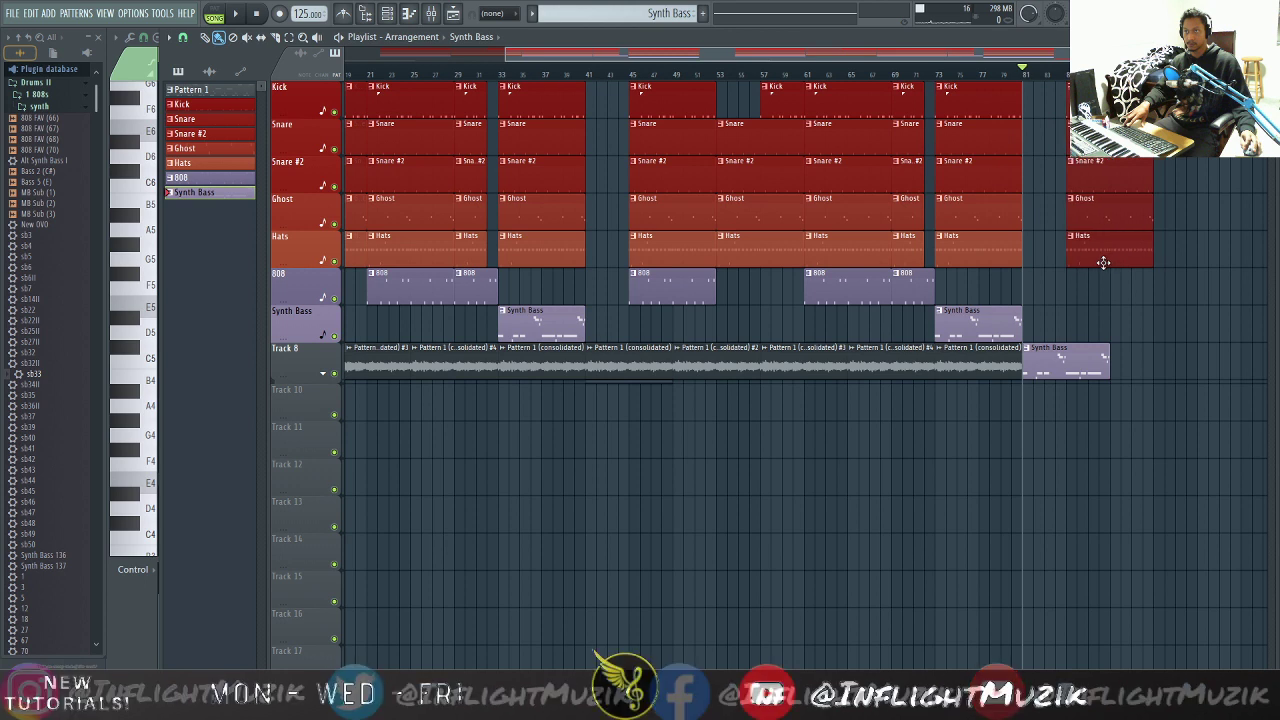
{"action": "right_click", "coordinate": [1066, 361]}
{"action": "left_click", "coordinate": [972, 370]}
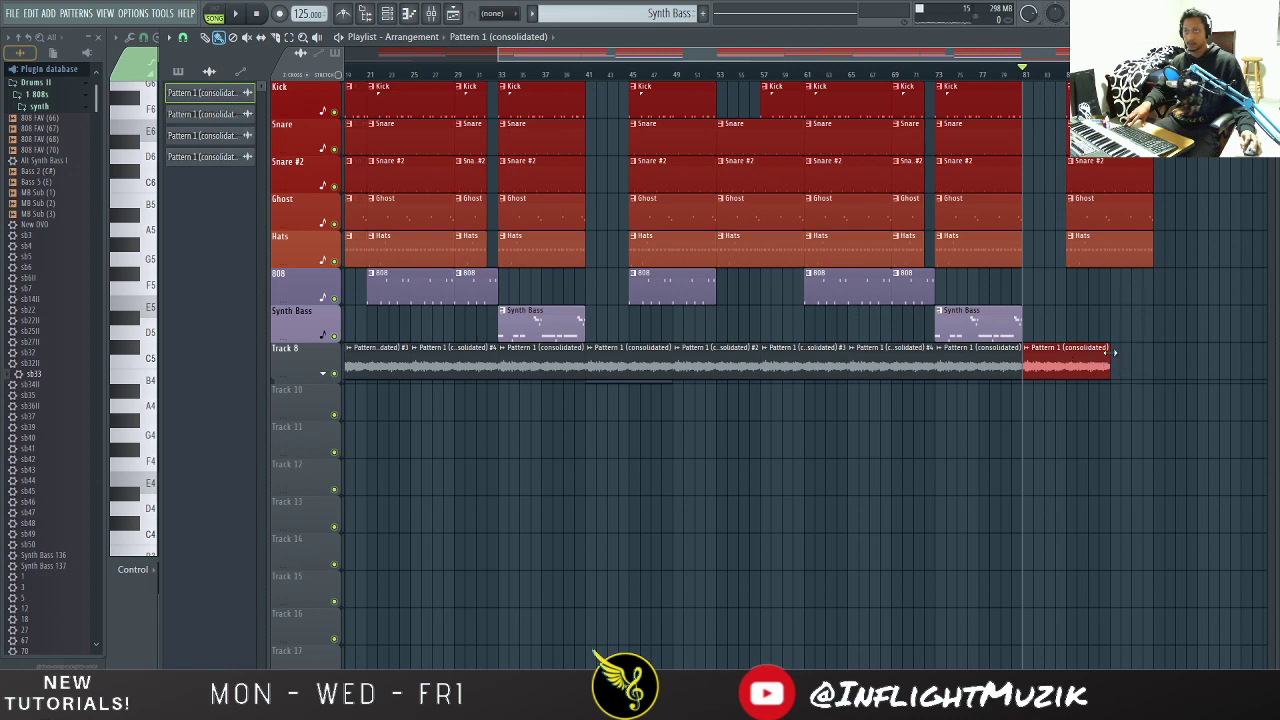
{"action": "left_click", "coordinate": [1147, 237]}
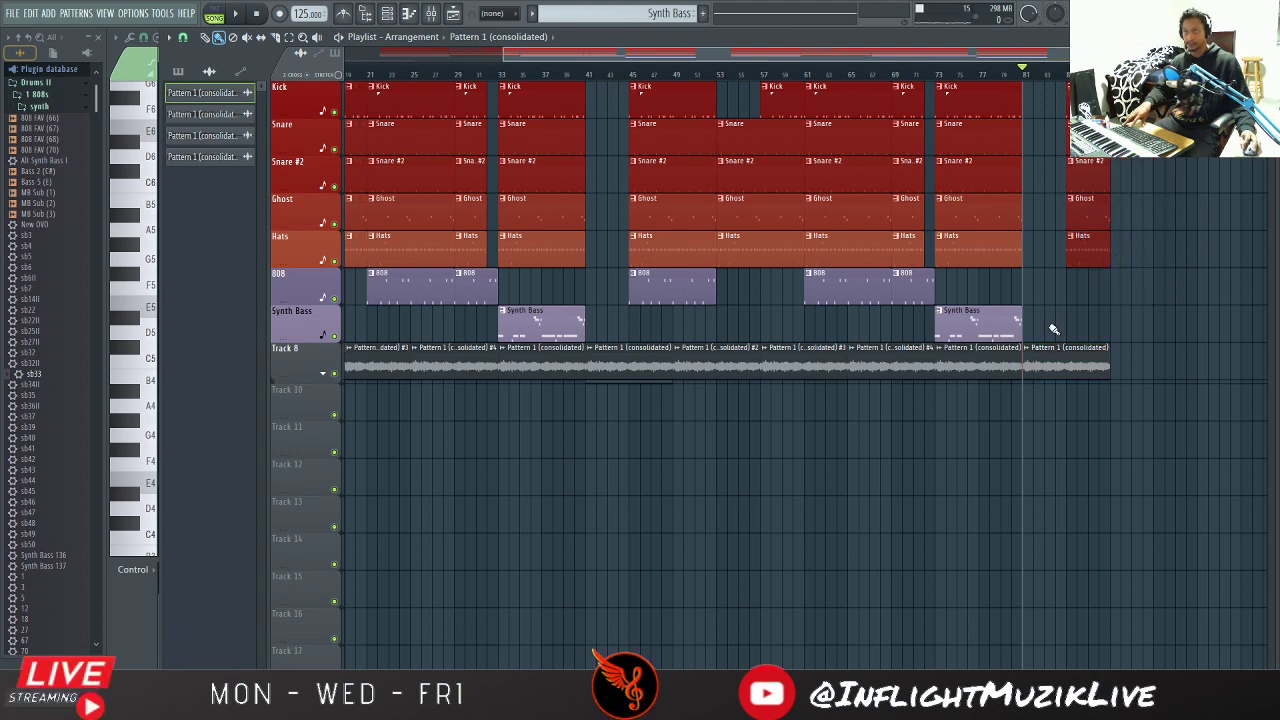
Step: Try a four-bar 808 clip under the outro drums at bar 85, remove it and play the section briefly
{"action": "left_click", "coordinate": [1008, 335]}
{"action": "left_click_drag", "start_coordinate": [934, 290], "coordinate": [955, 296]}
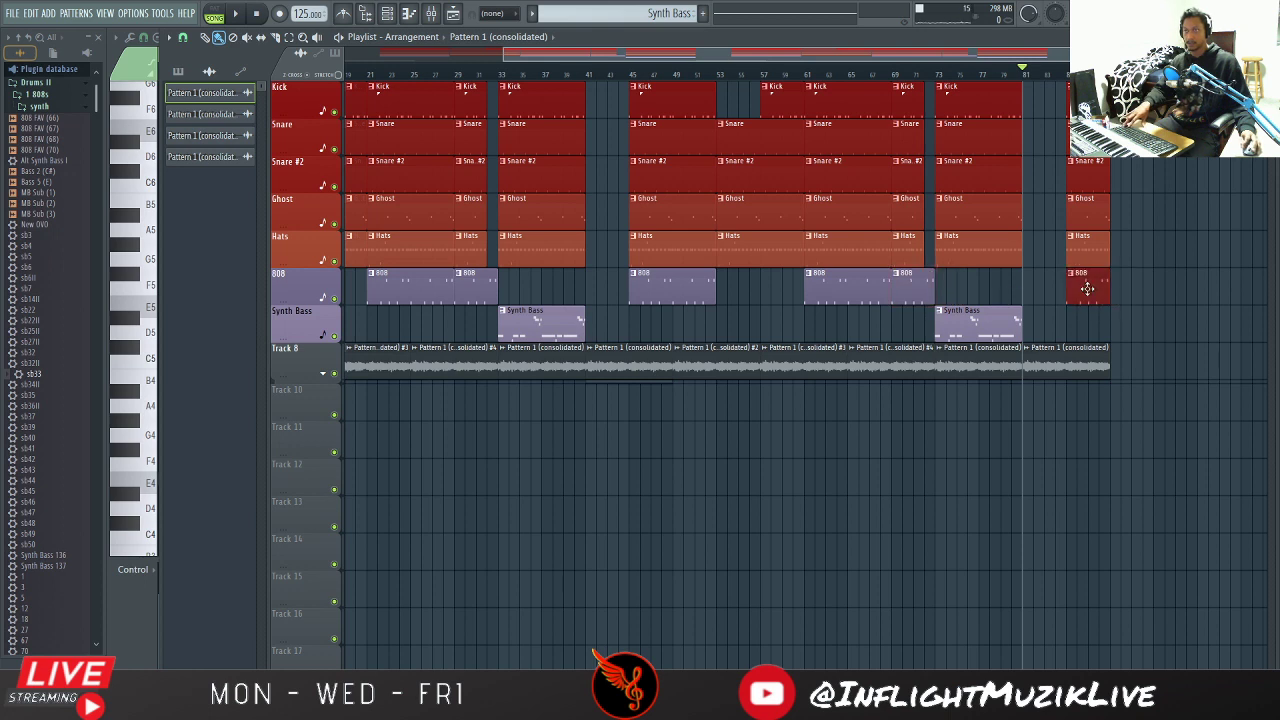
{"action": "key", "text": "space"}
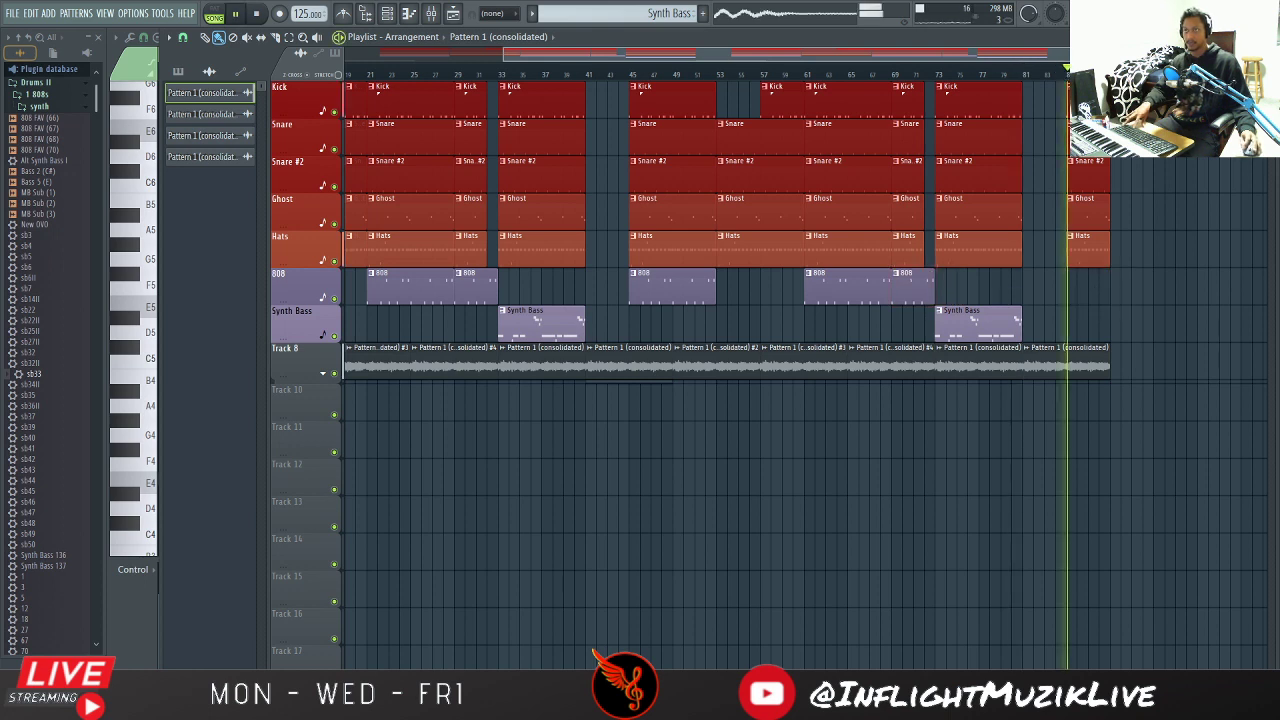
{"action": "key", "text": "space"}
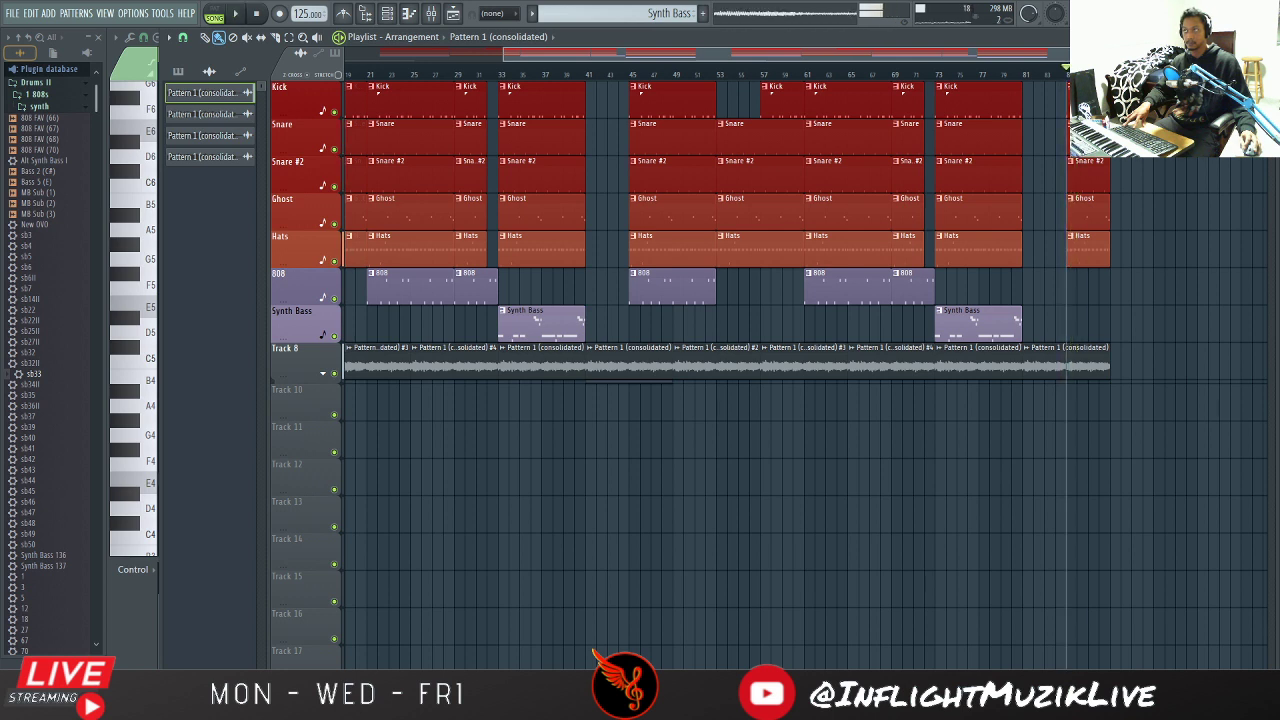
Step: Create an automation clip for the volume of the MixBus mixer track
{"action": "left_click", "coordinate": [432, 14]}
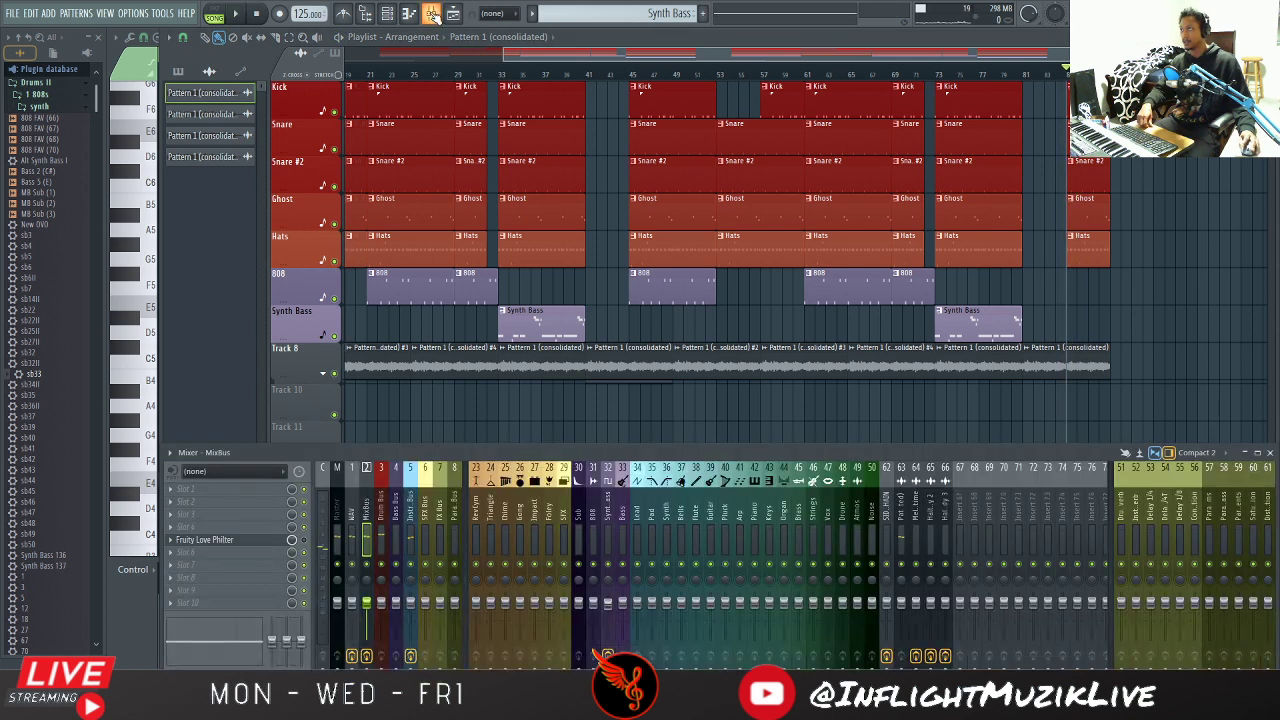
{"action": "right_click", "coordinate": [368, 520]}
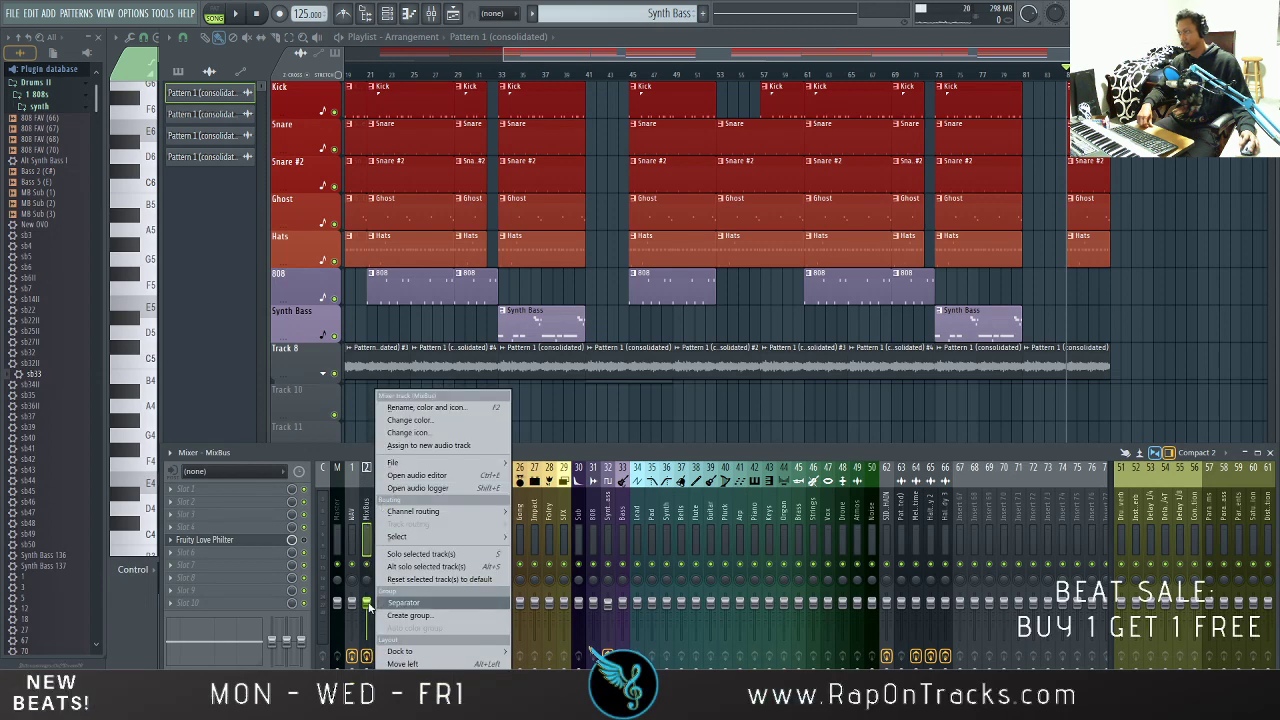
{"action": "right_click", "coordinate": [378, 580]}
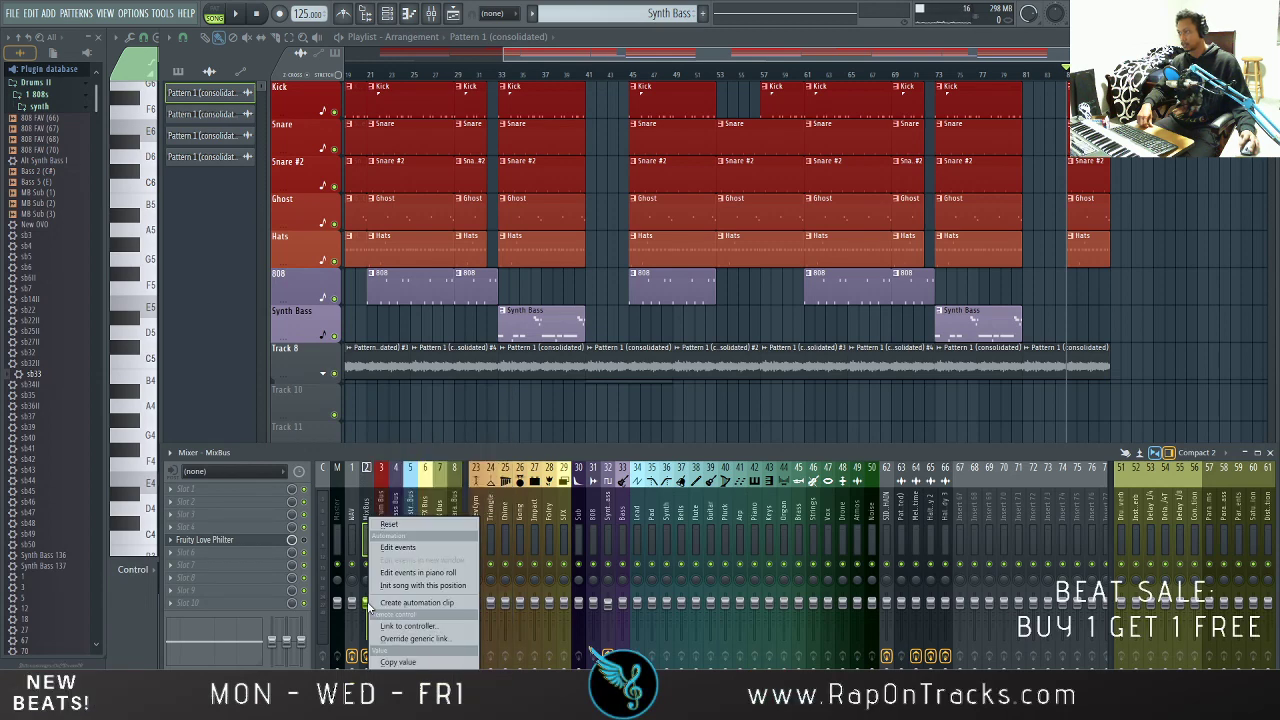
{"action": "left_click", "coordinate": [432, 602]}
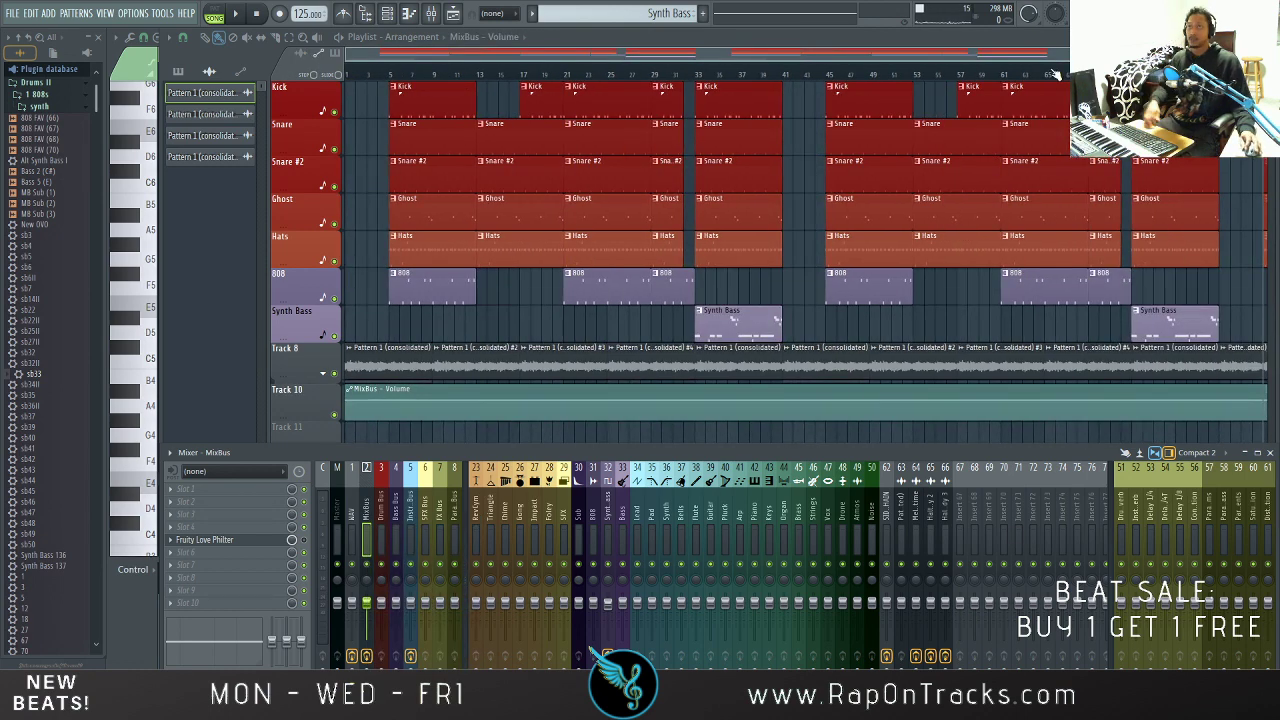
Step: Add a point at bar 85 of the MixBus volume automation, match it to 80%, and fade the end point down to zero
{"action": "left_click_drag", "start_coordinate": [1081, 54], "coordinate": [1267, 54]}
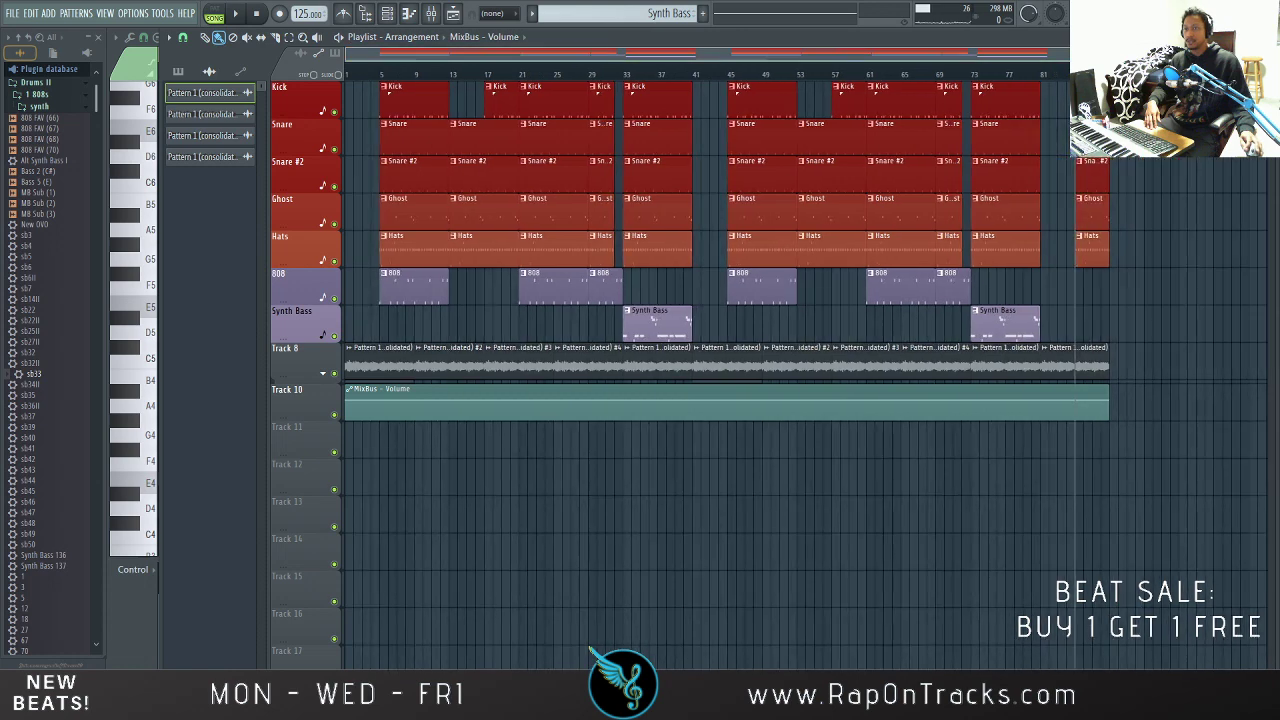
{"action": "right_click", "coordinate": [1075, 404]}
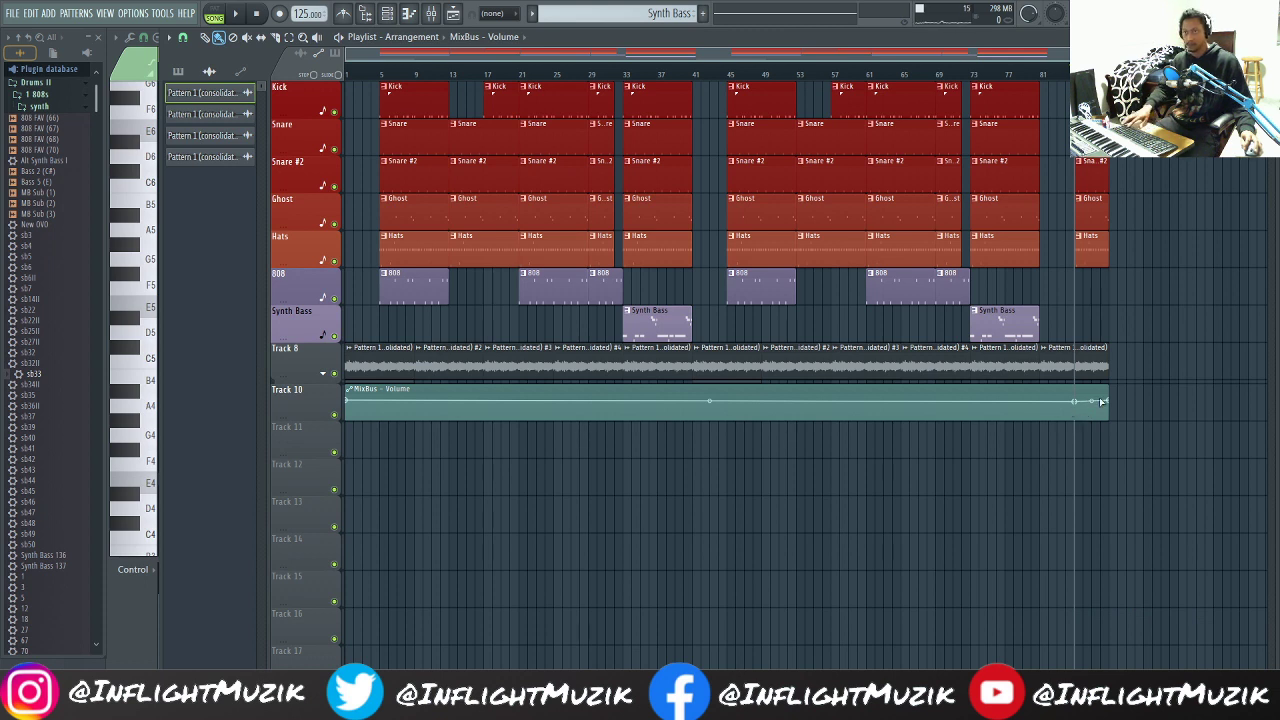
{"action": "right_click", "coordinate": [1110, 400]}
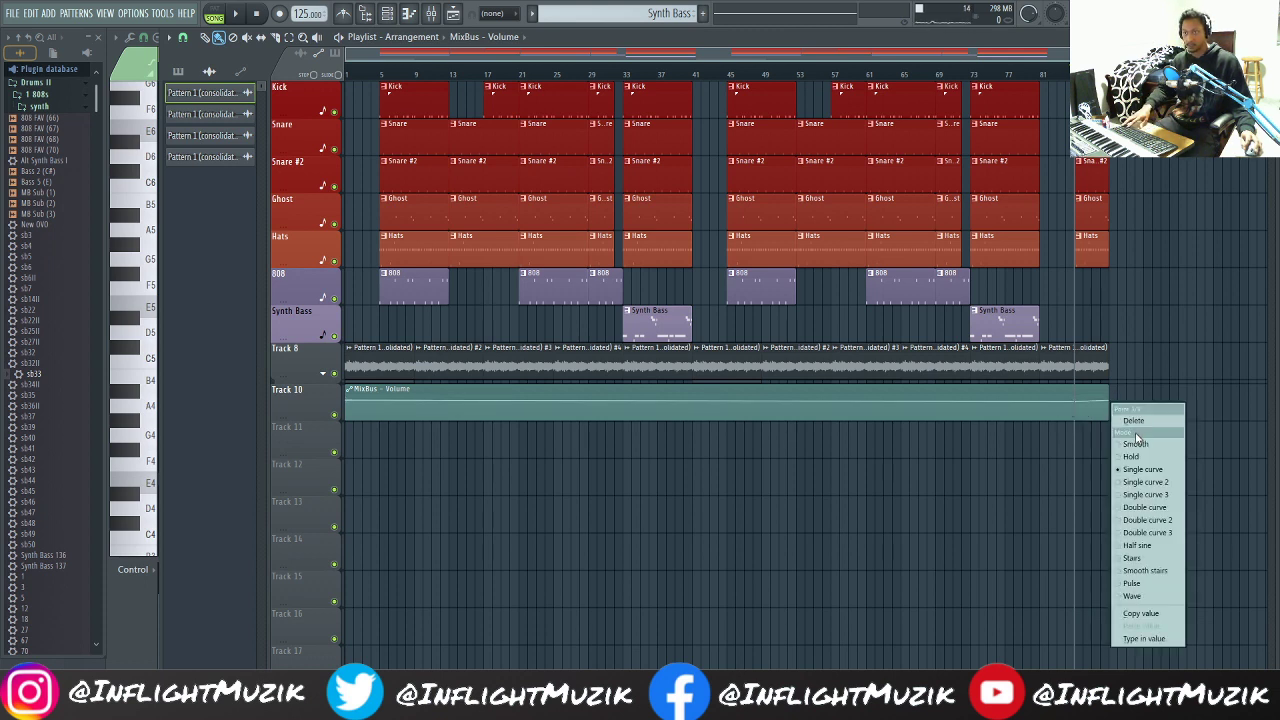
{"action": "left_click", "coordinate": [1142, 614]}
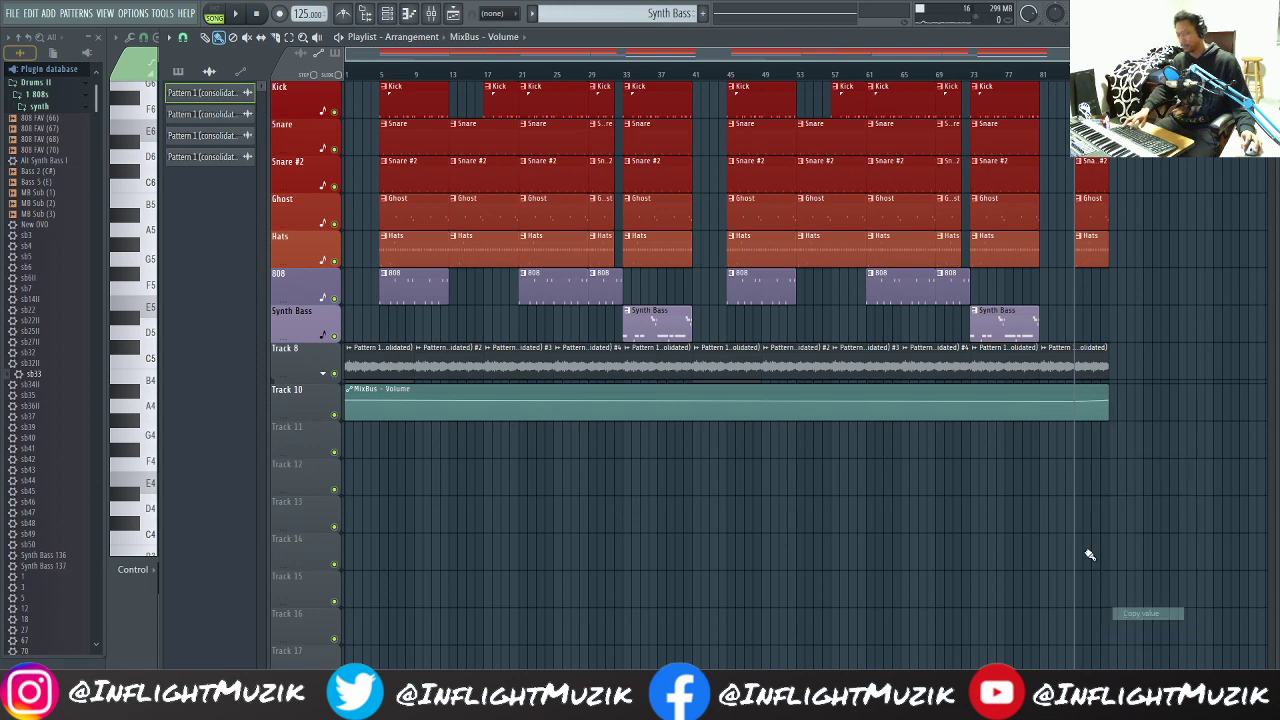
{"action": "right_click", "coordinate": [1078, 400]}
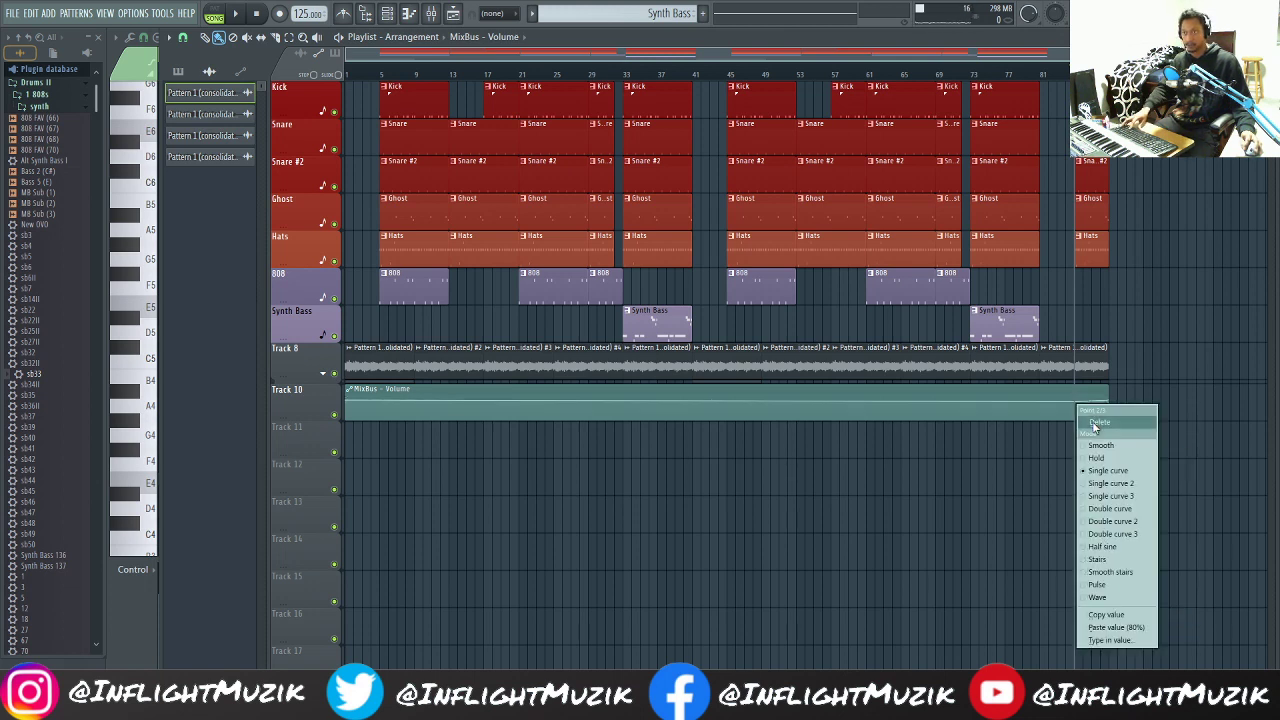
{"action": "left_click", "coordinate": [1090, 424]}
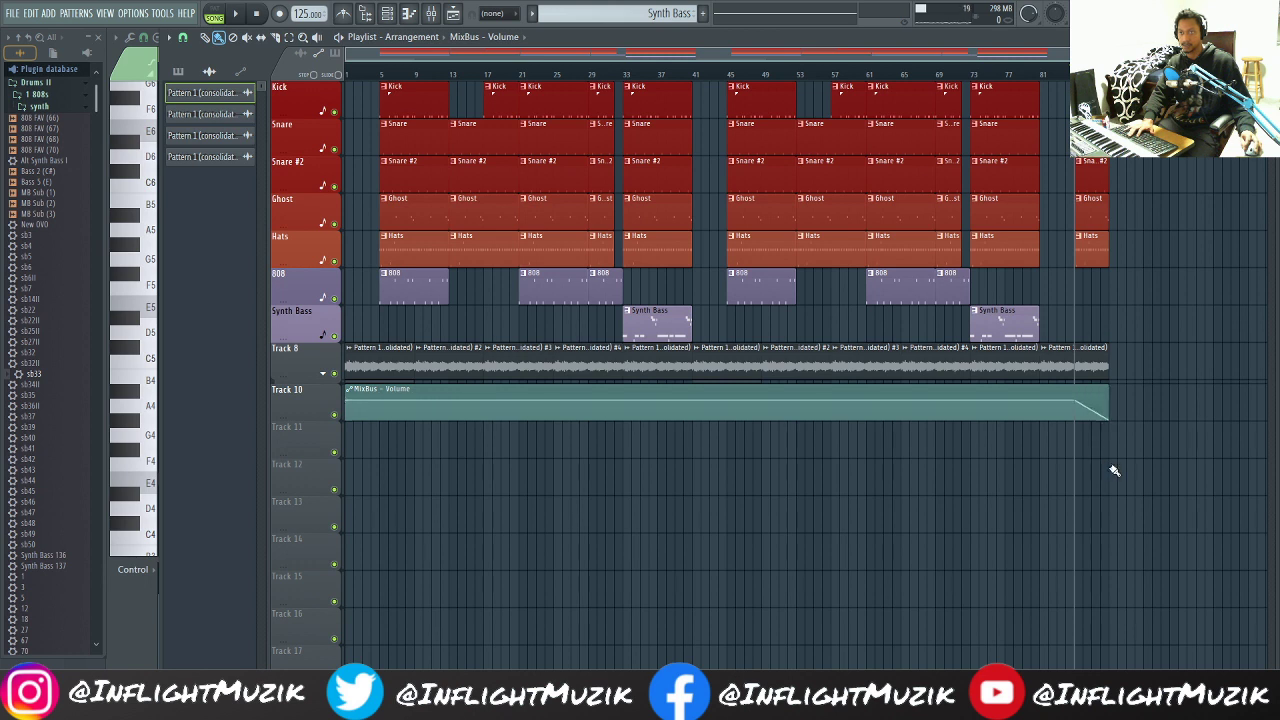
Step: Play the outro fade, stop, and play the arrangement from the beginning
{"action": "key", "text": "space"}
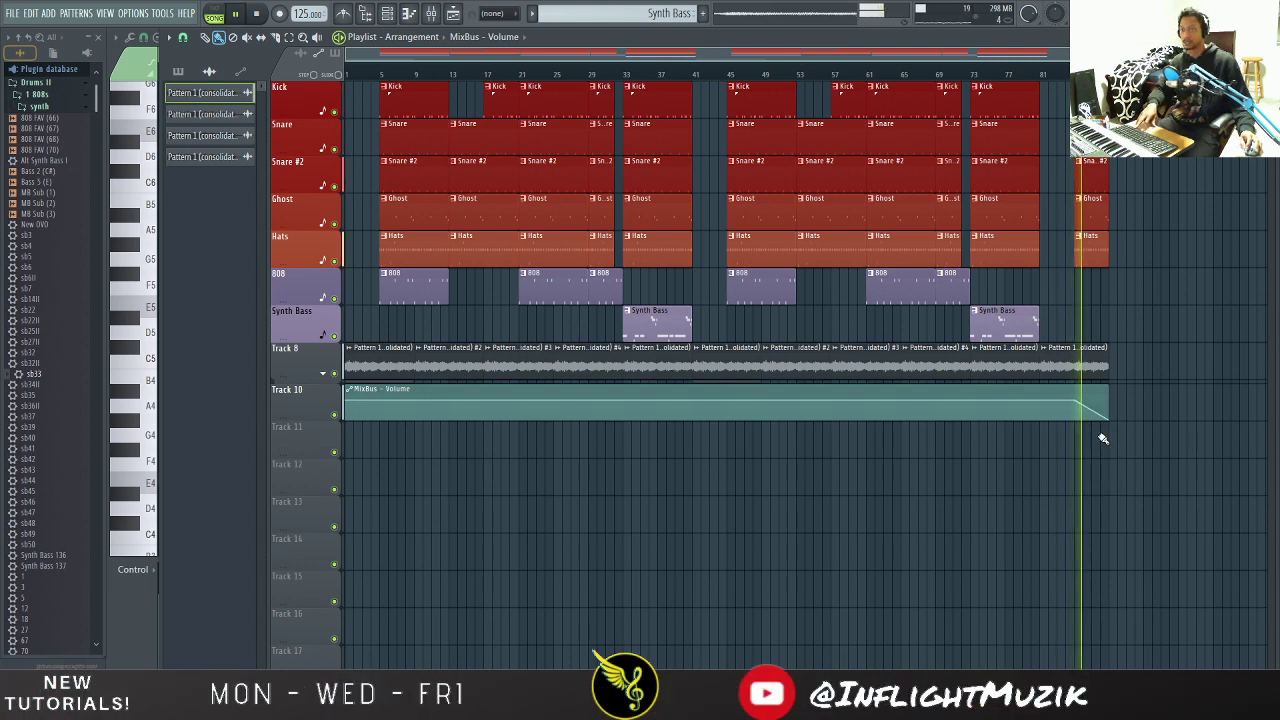
{"action": "key", "text": "space"}
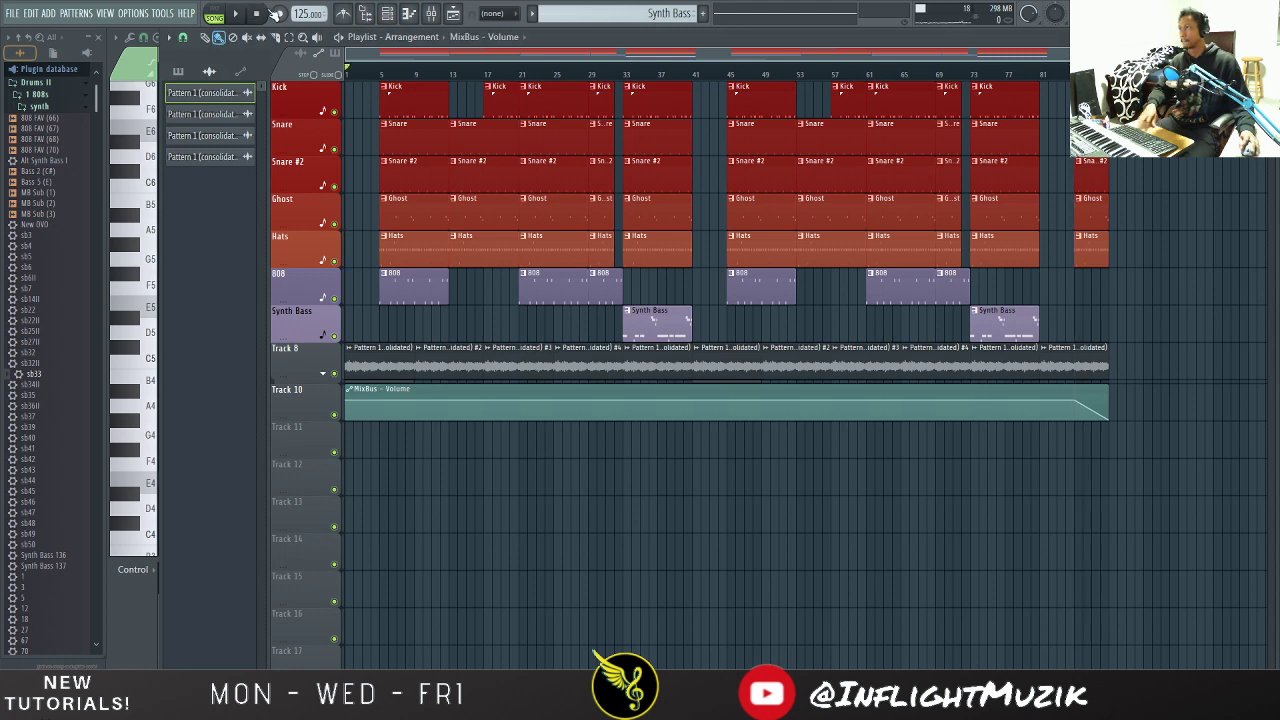
{"action": "key", "text": "space"}
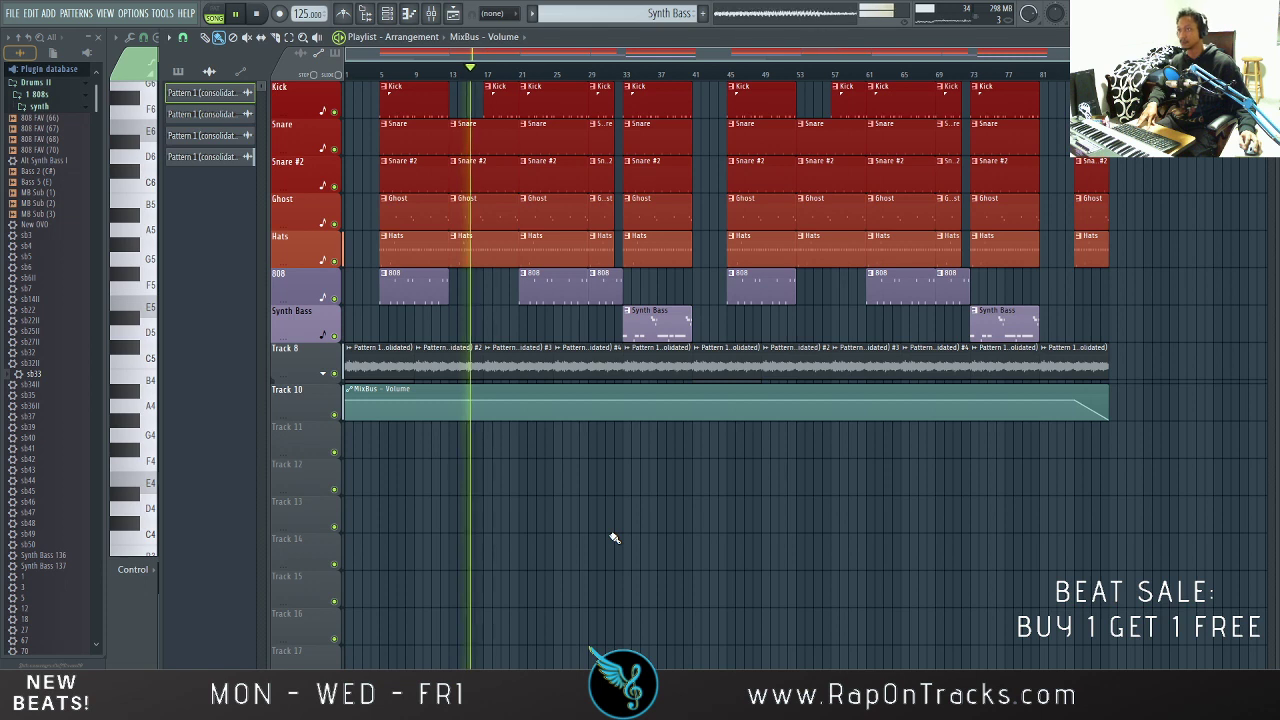
Step: Add a copy of the Synth Bass pattern clip on the Synth Bass track at bar 53 during playback
{"action": "left_click", "coordinate": [652, 322]}
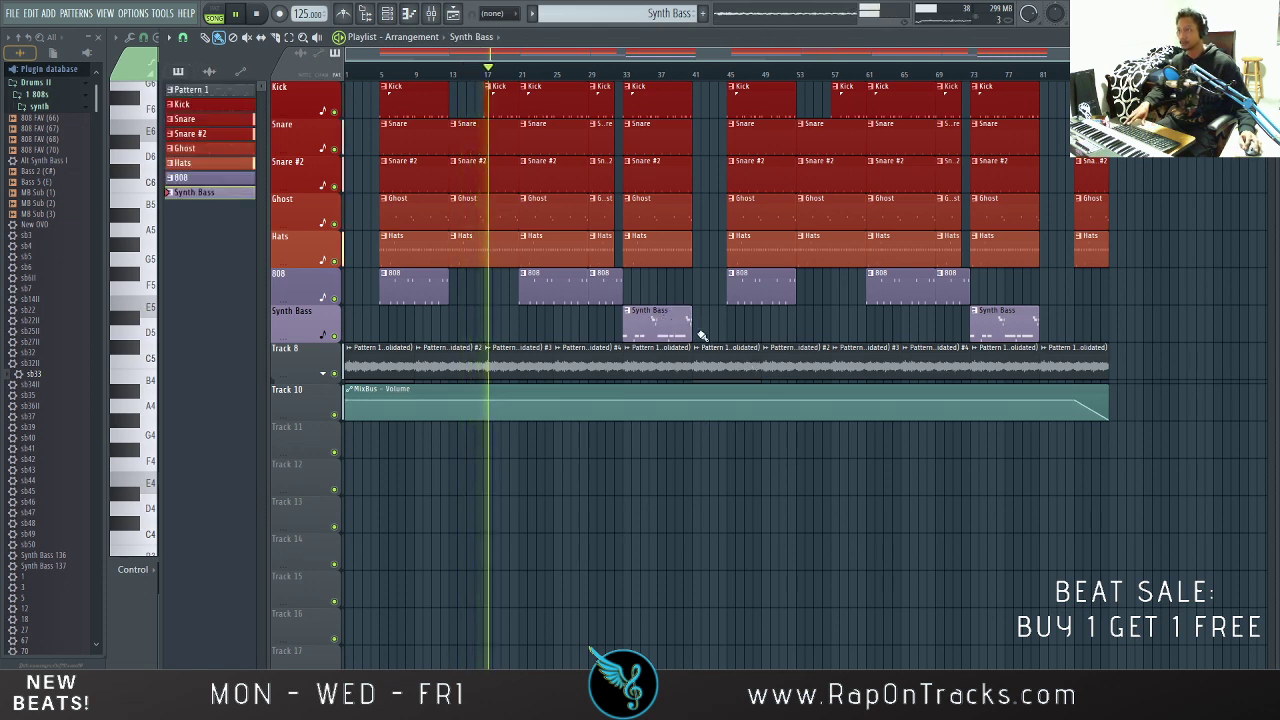
{"action": "mouse_move", "coordinate": [691, 331]}
{"action": "left_mouse_down"}
{"action": "mouse_move", "coordinate": [793, 356]}
{"action": "mouse_move", "coordinate": [695, 349]}
{"action": "left_mouse_up"}
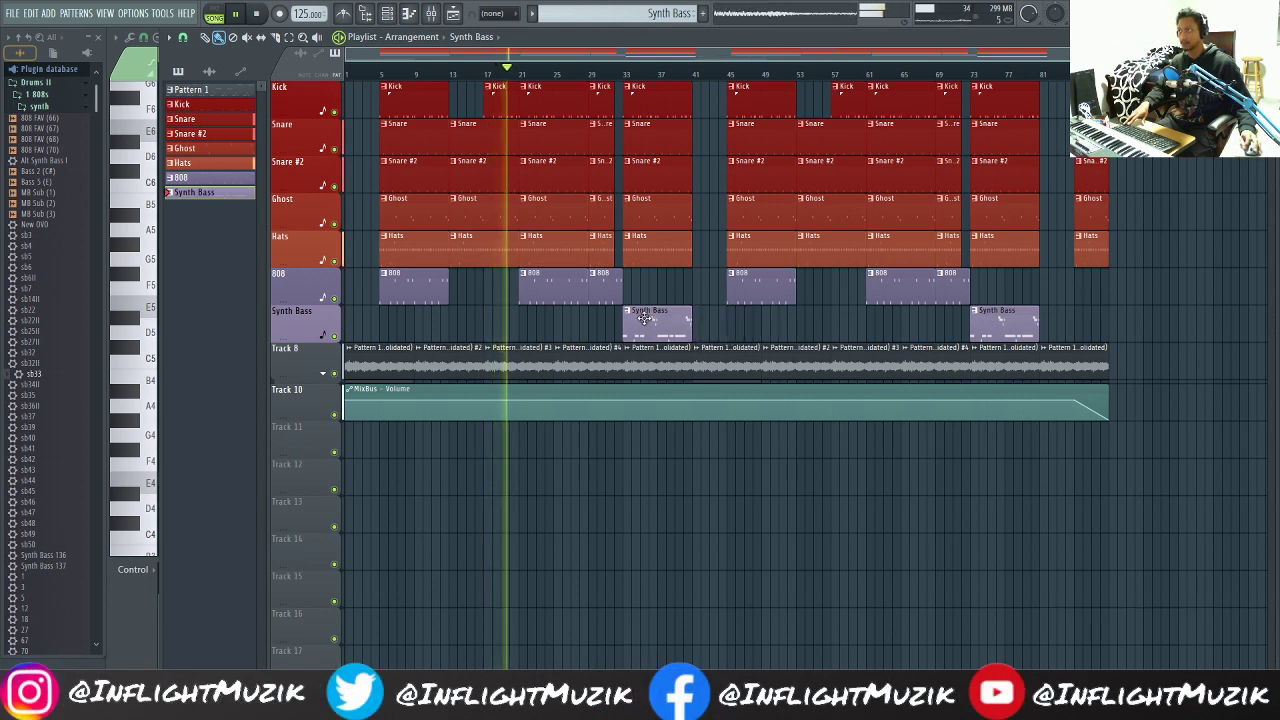
{"action": "left_click", "coordinate": [815, 324]}
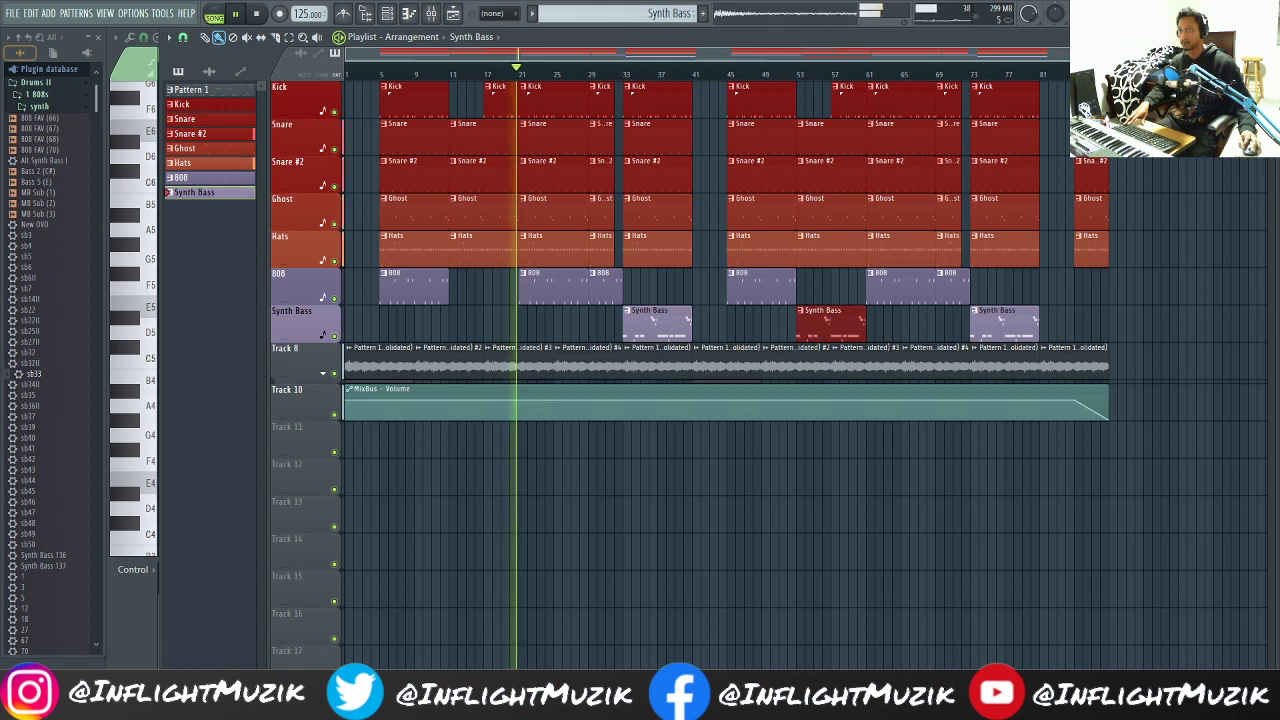
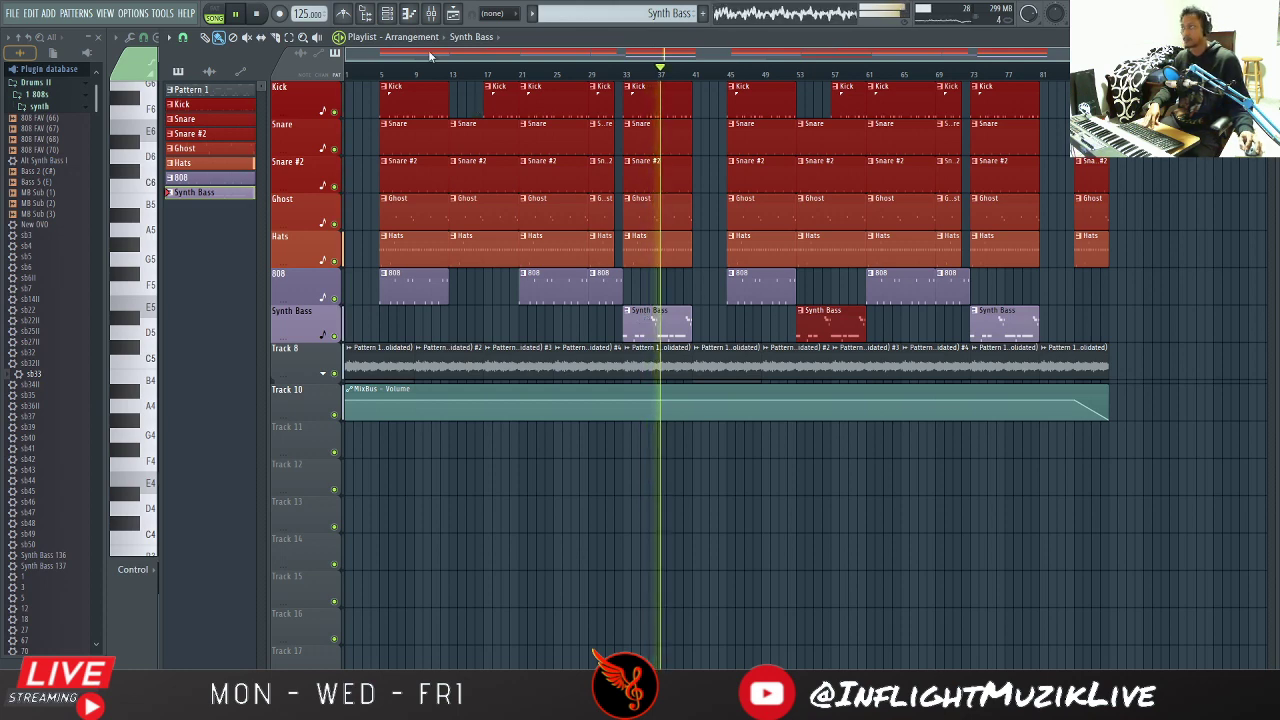
Step: Add a Fruity Limiter to the Instrument Bus mixer track, in the effect slot below Fruity Parametric EQ 2
{"action": "key", "text": "F6"}
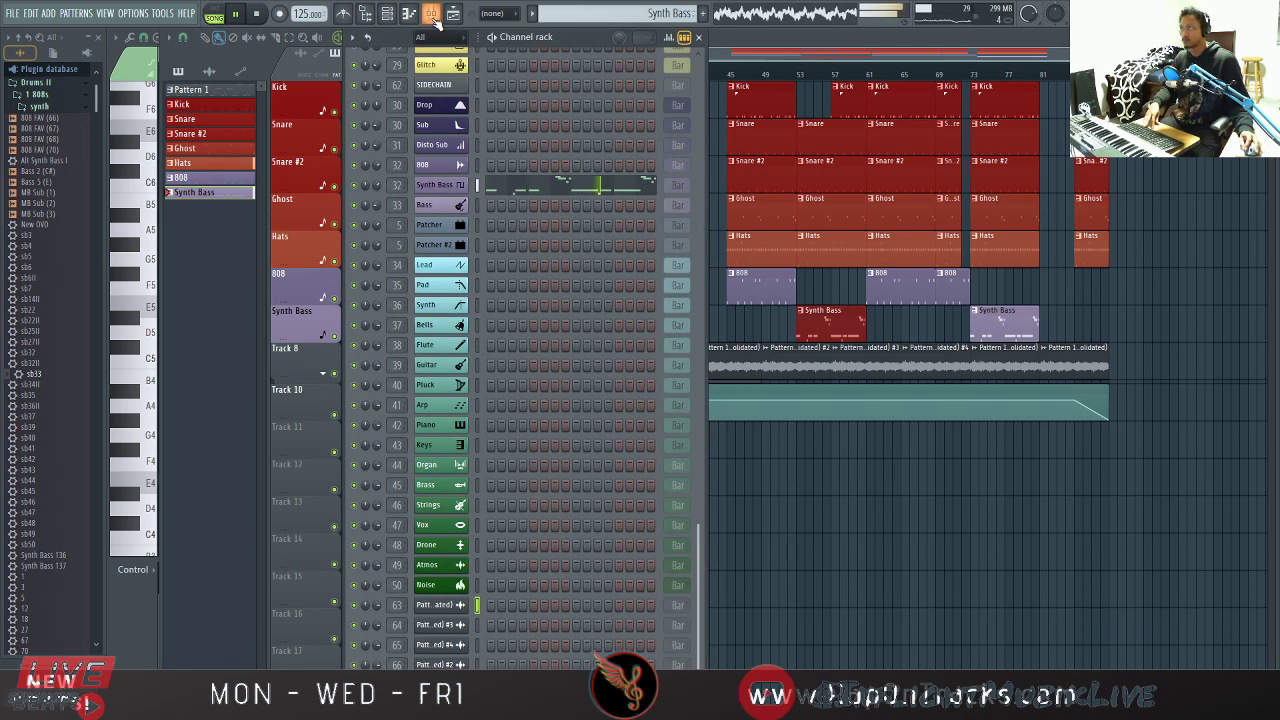
{"action": "key", "text": "F9"}
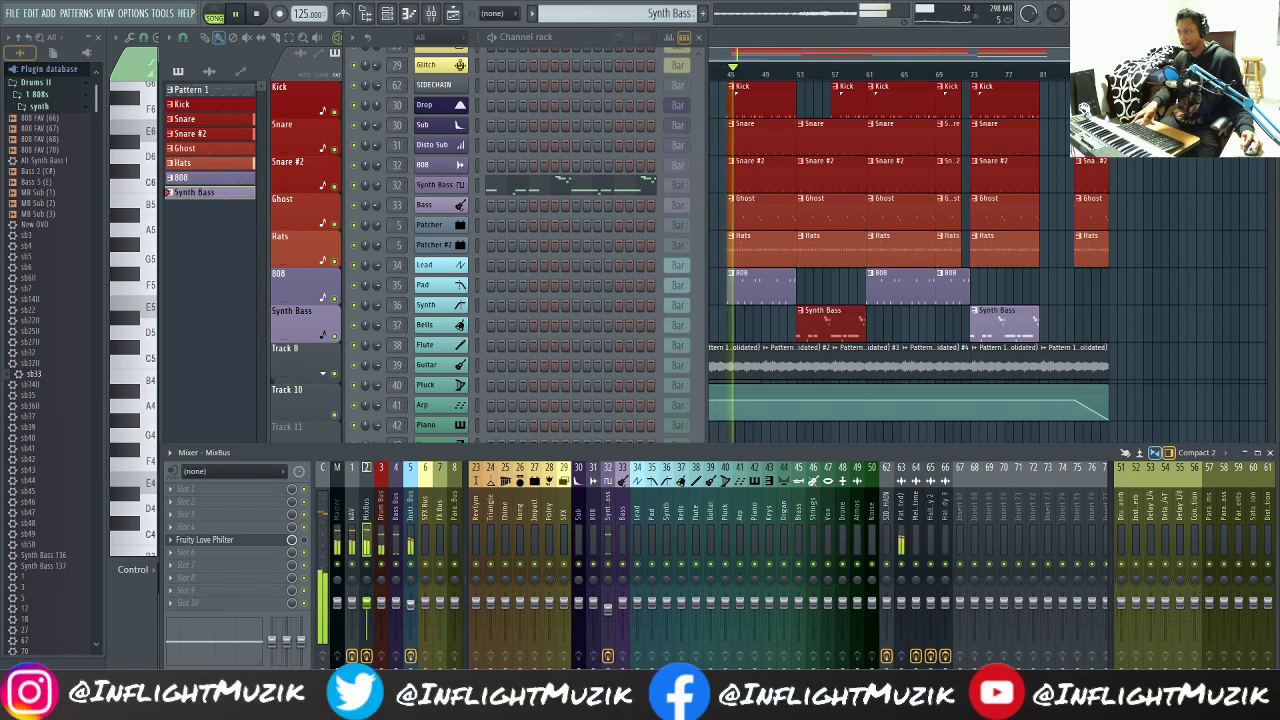
{"action": "left_click", "coordinate": [410, 530]}
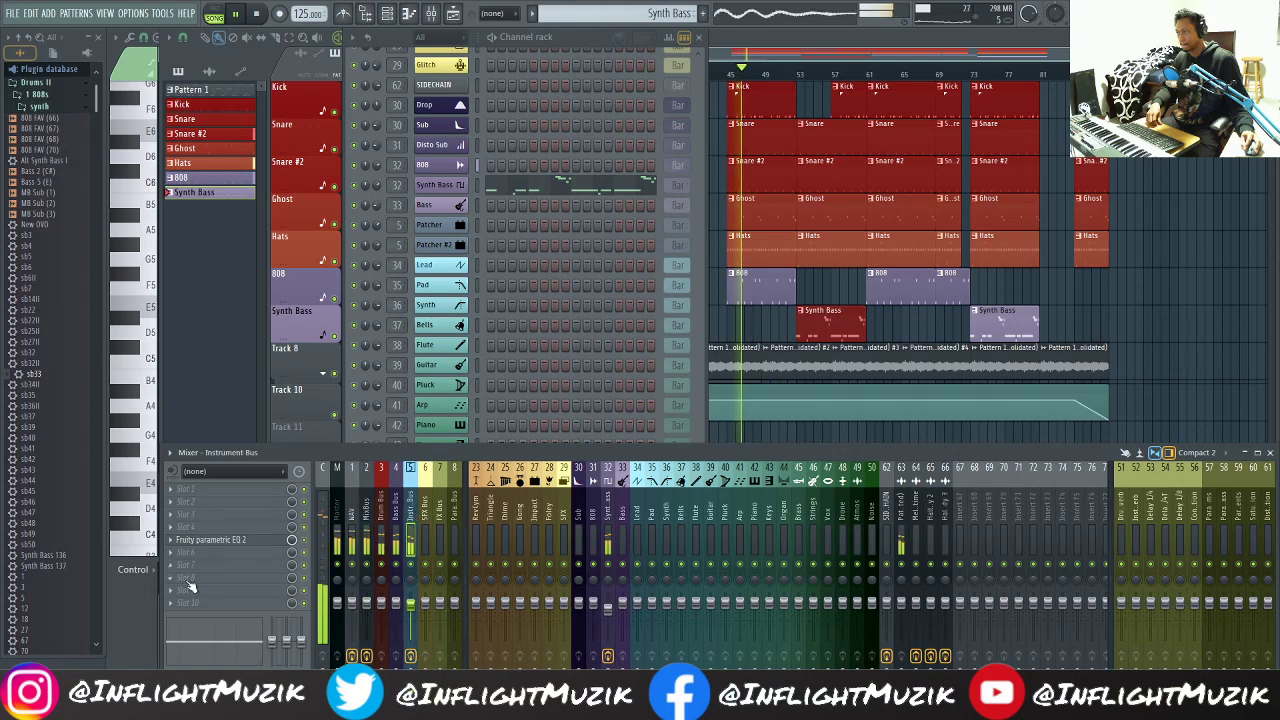
{"action": "left_click", "coordinate": [190, 588]}
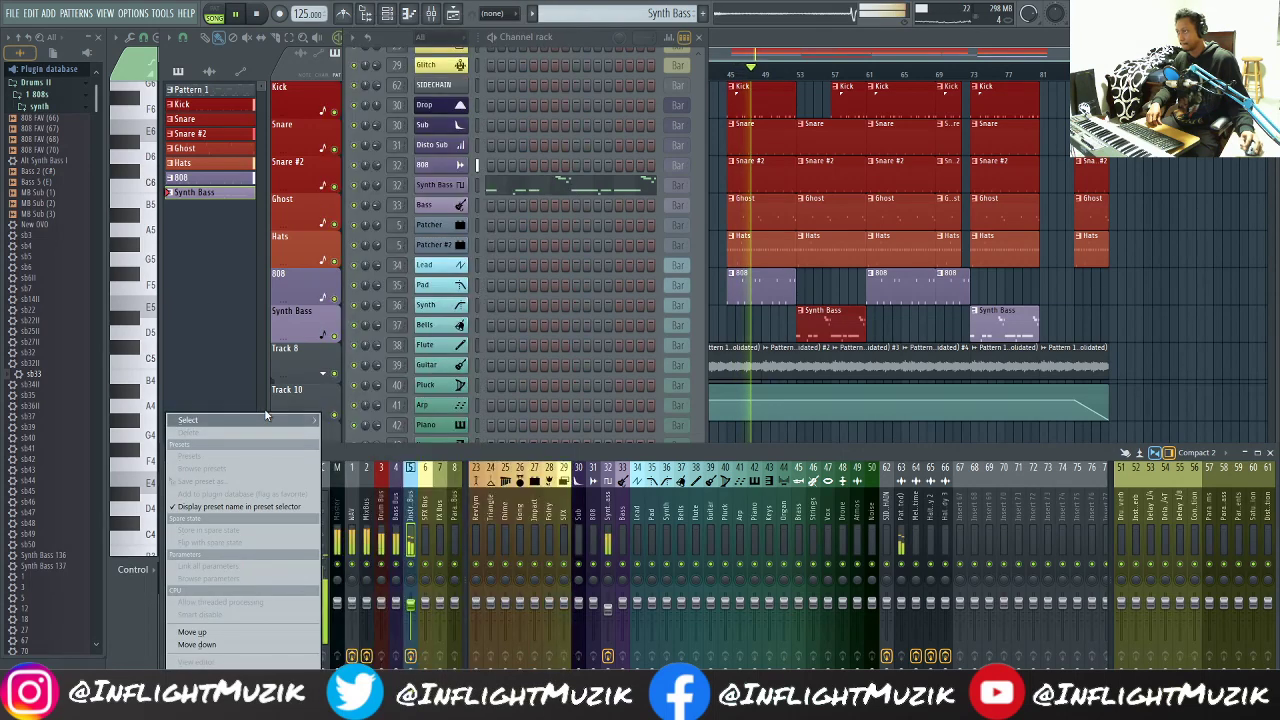
{"action": "mouse_move", "coordinate": [267, 415]}
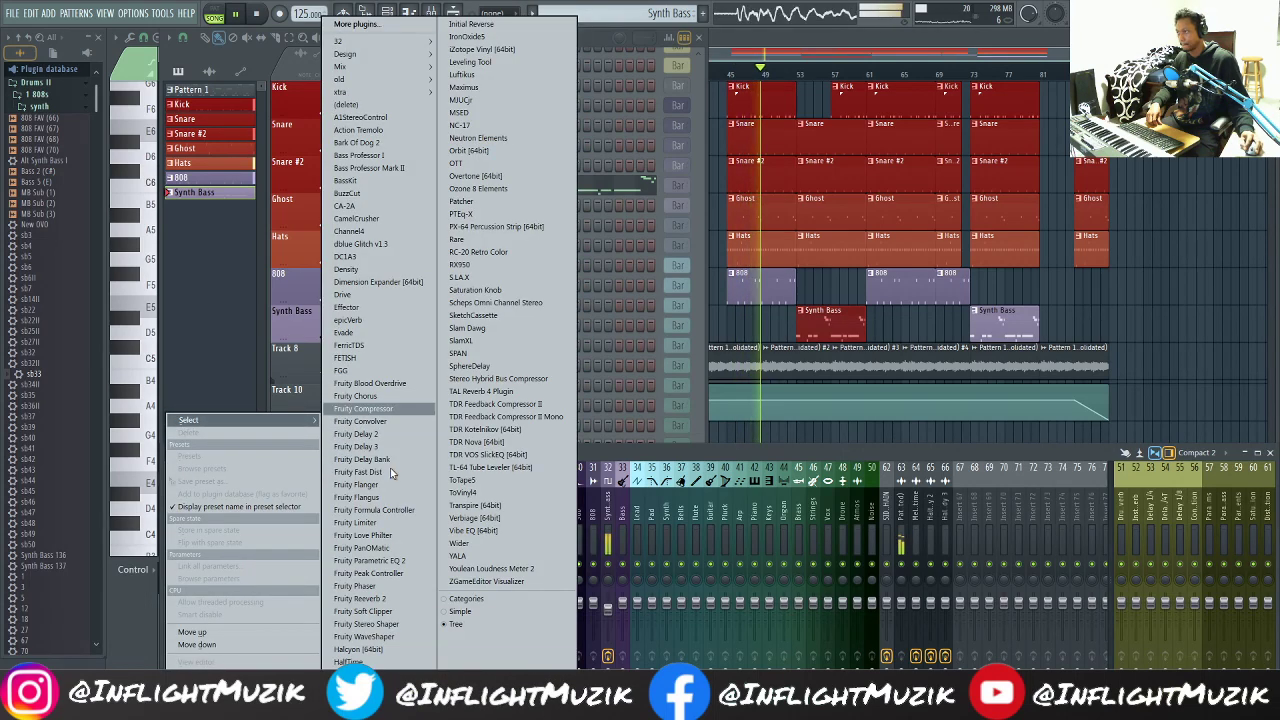
{"action": "left_click", "coordinate": [377, 522]}
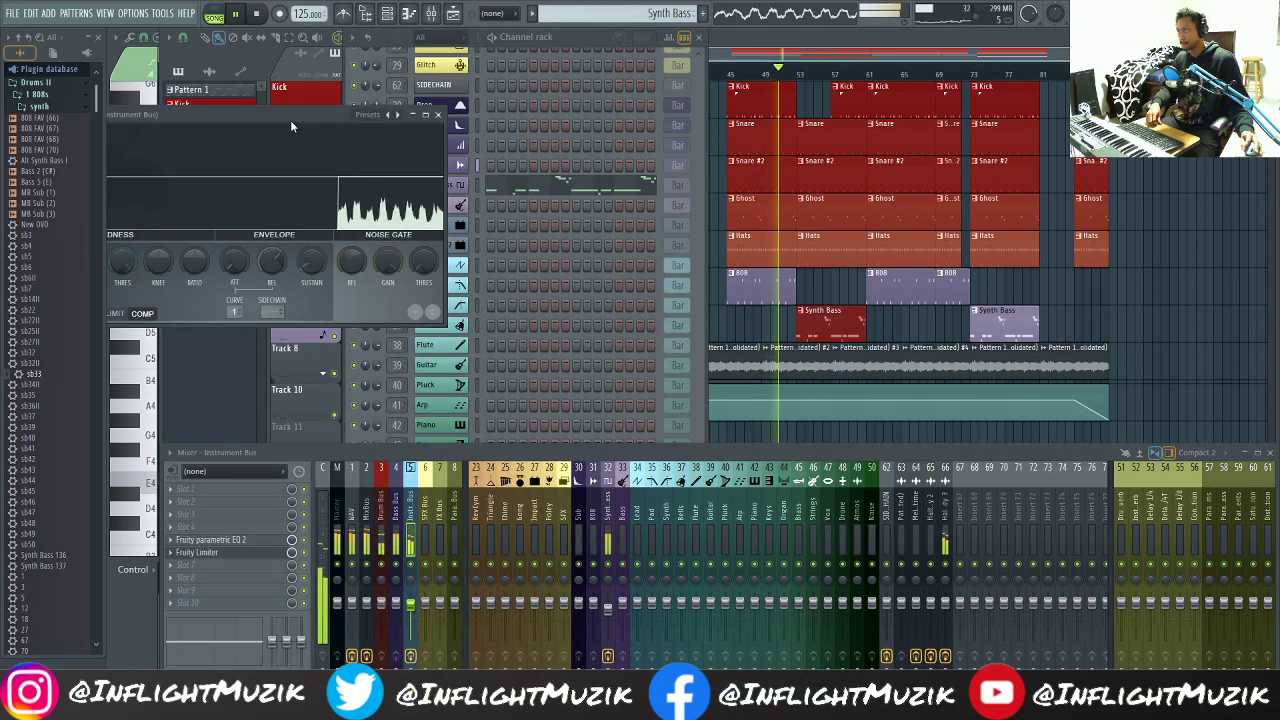
{"action": "left_click_drag", "start_coordinate": [290, 120], "coordinate": [574, 102]}
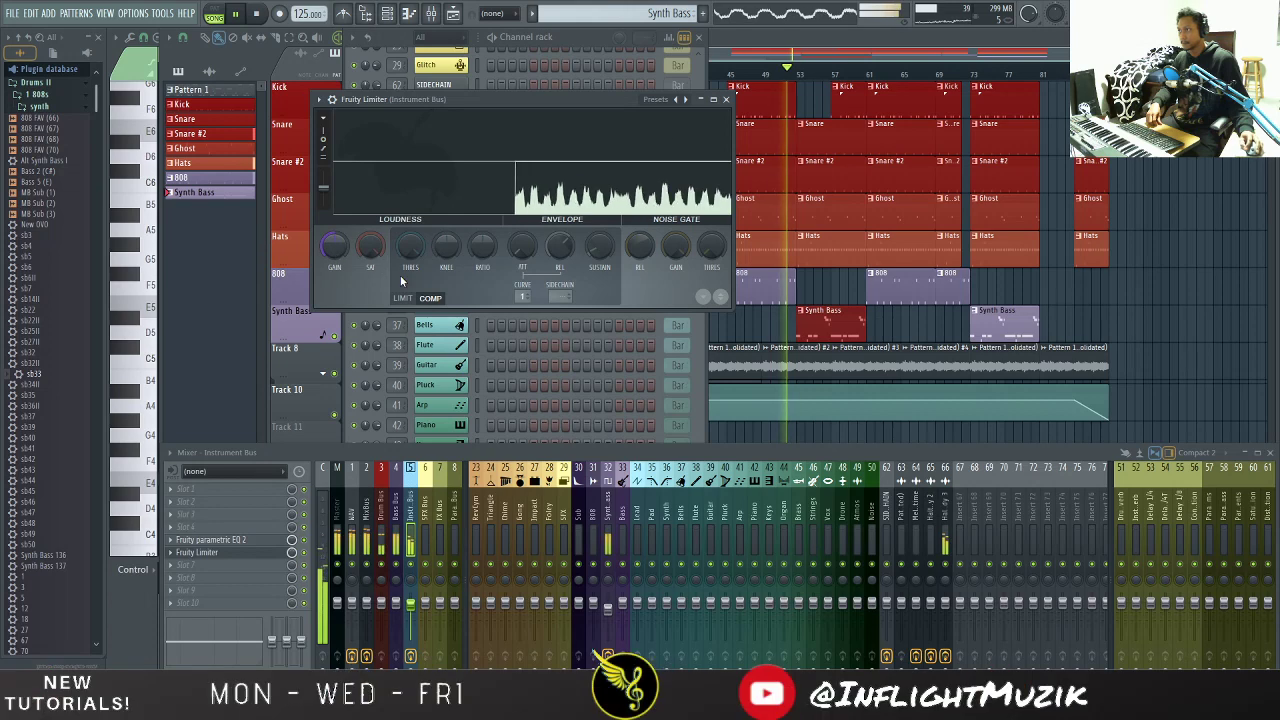
Step: Lower the compressor threshold in the Instrument Bus's Fruity Limiter, check its limiter ceiling, and close it along with the channel rack
{"action": "left_click", "coordinate": [430, 296]}
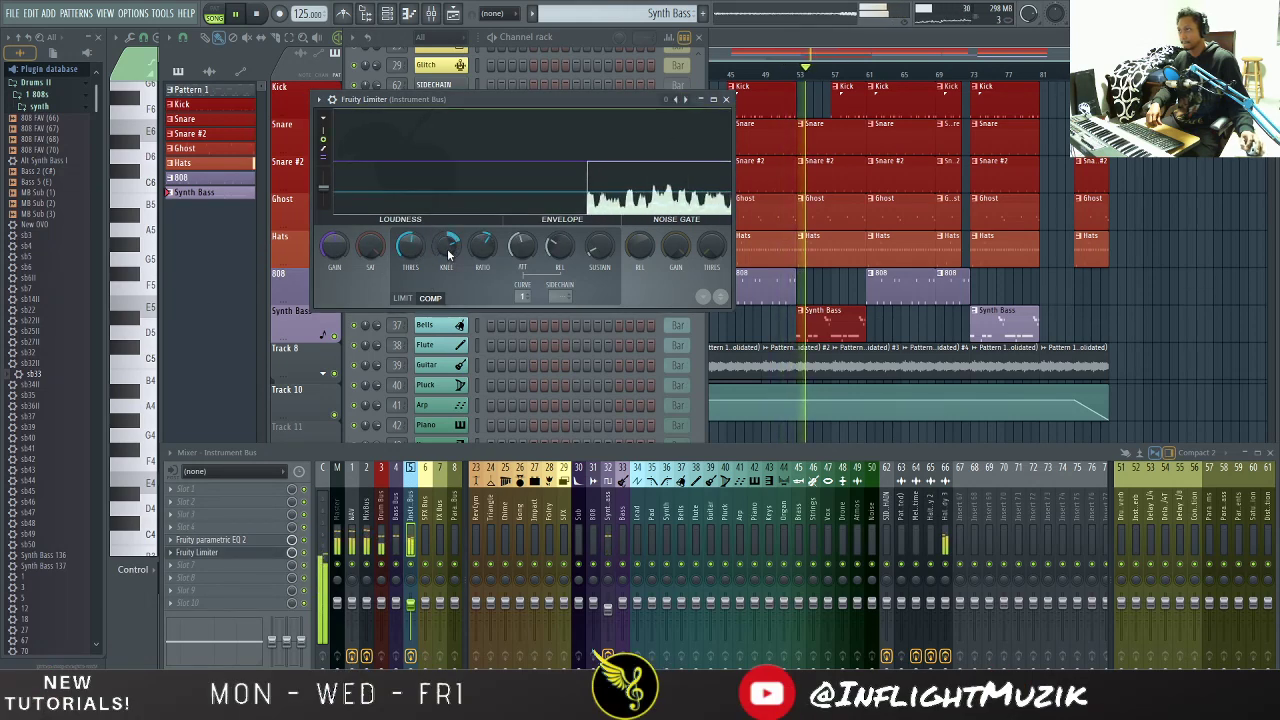
{"action": "left_click_drag", "start_coordinate": [410, 246], "coordinate": [410, 270]}
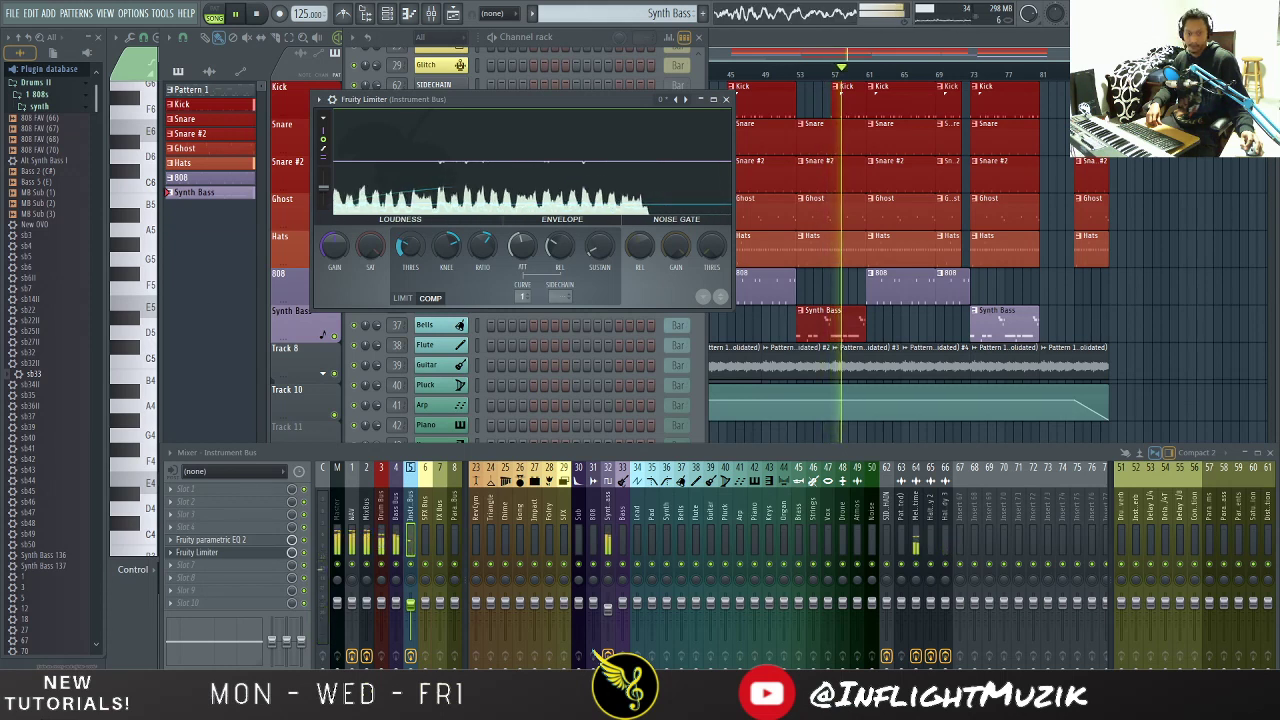
{"action": "left_click", "coordinate": [402, 298]}
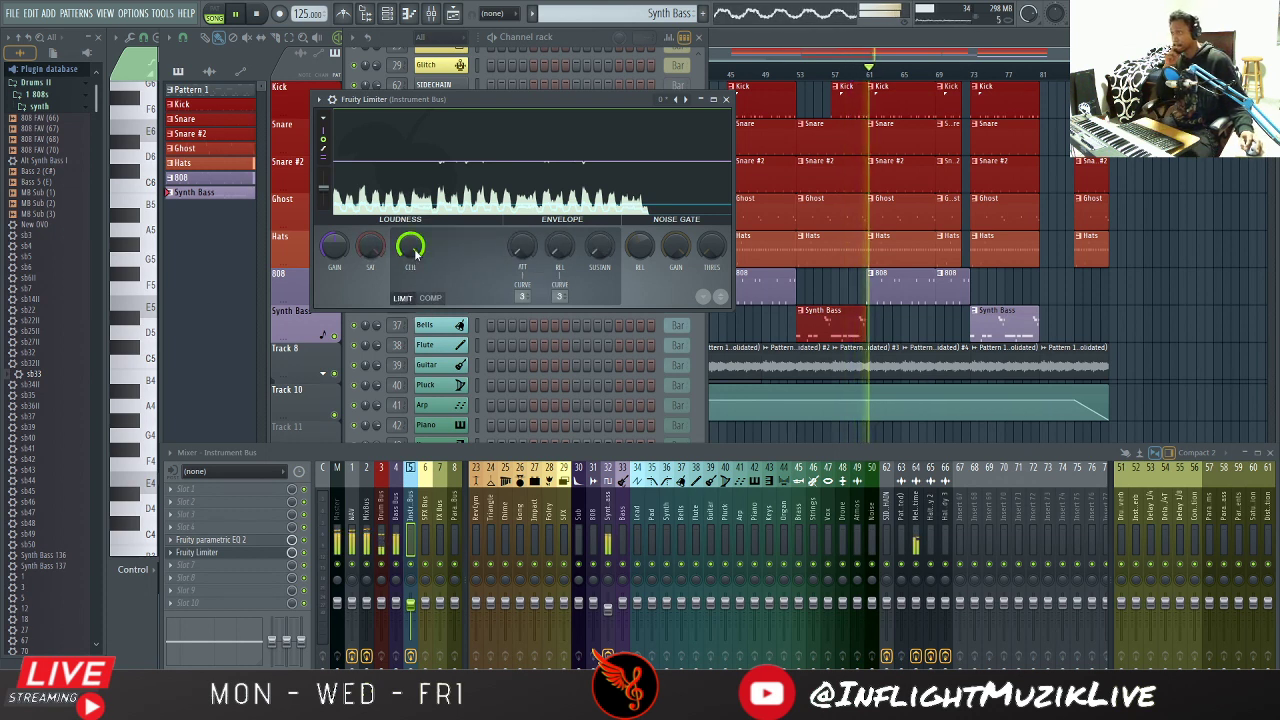
{"action": "right_click", "coordinate": [416, 254]}
{"action": "left_click", "coordinate": [430, 261]}
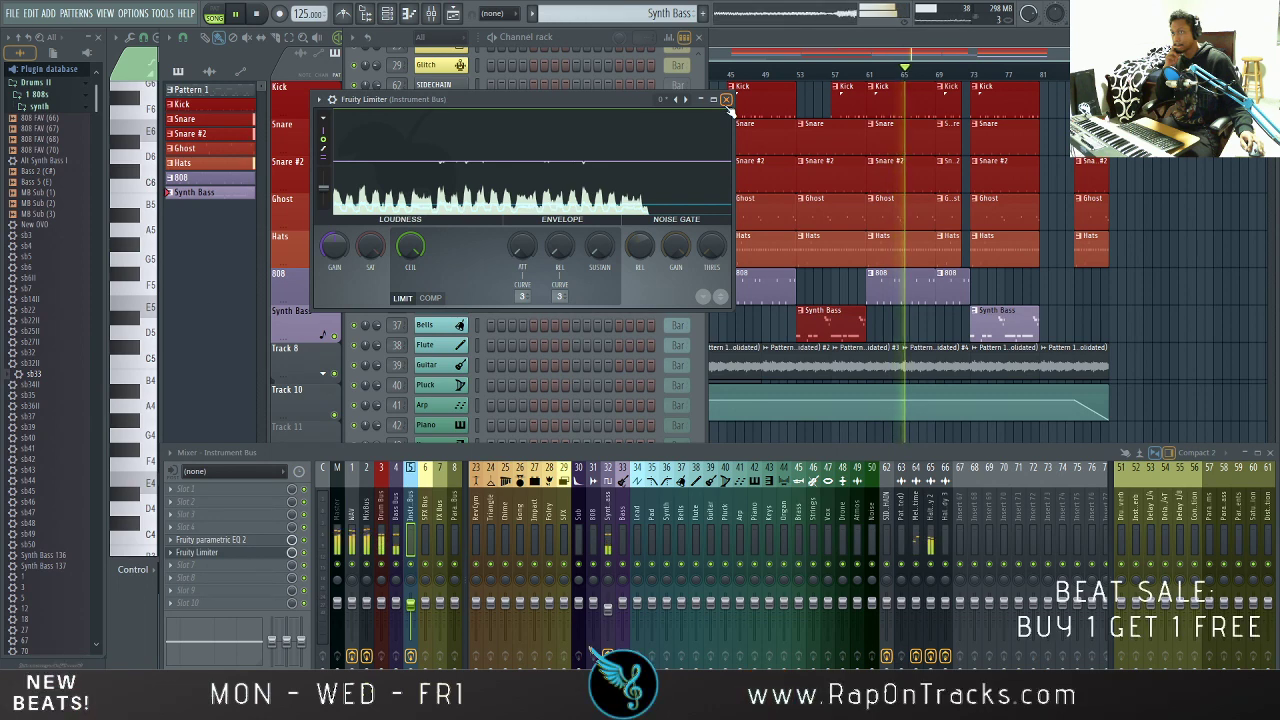
{"action": "left_click", "coordinate": [727, 101]}
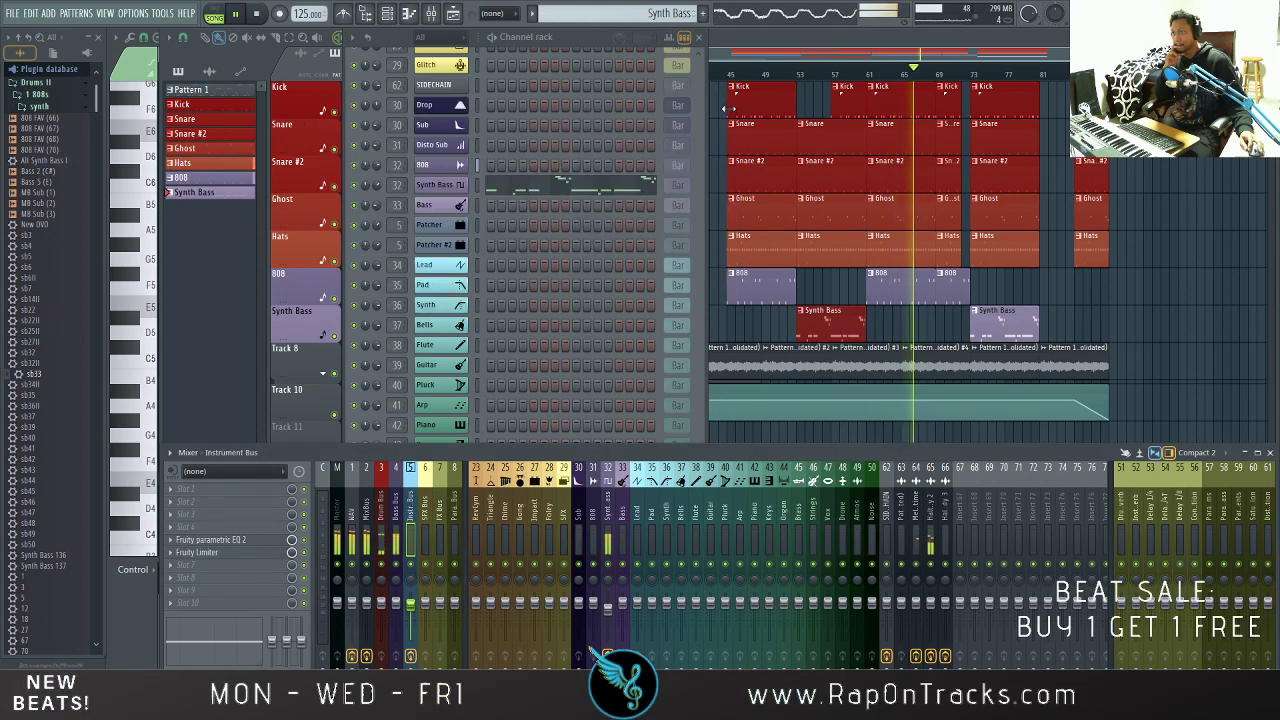
{"action": "left_click", "coordinate": [703, 40]}
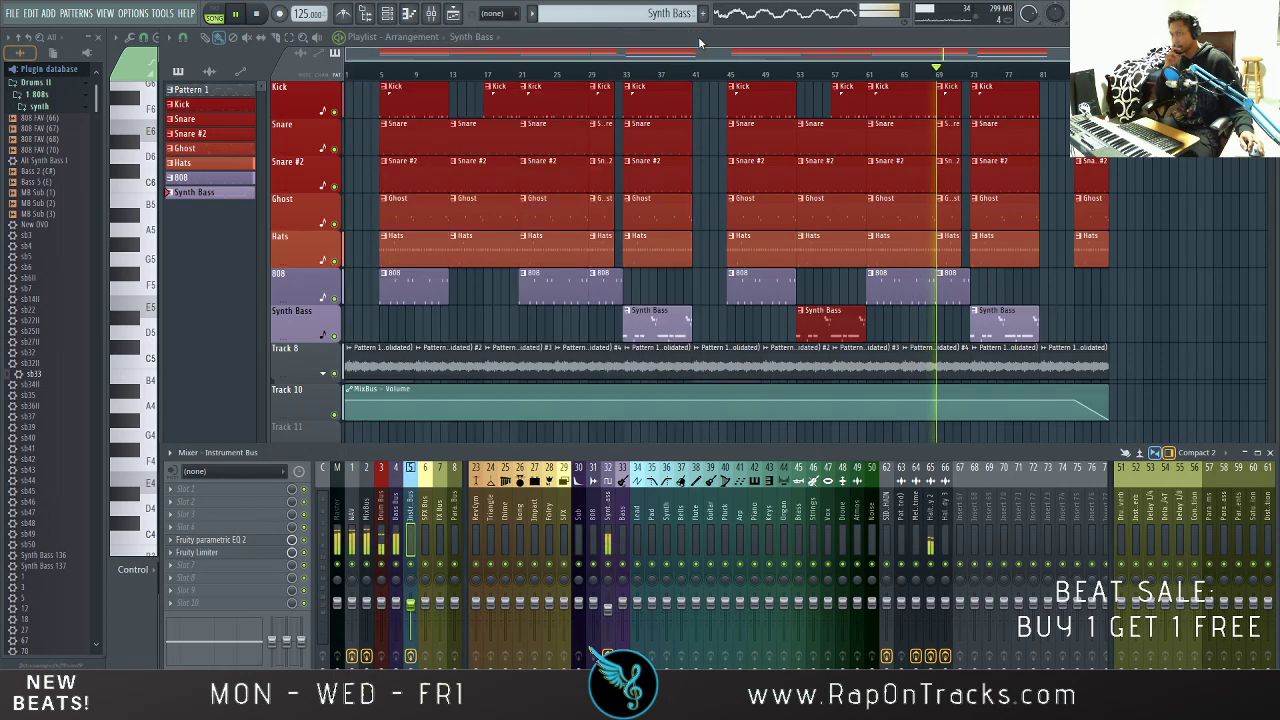
Step: Stop playback, view the Hats pattern in the piano roll, and return to the playlist
{"action": "left_click", "coordinate": [261, 13]}
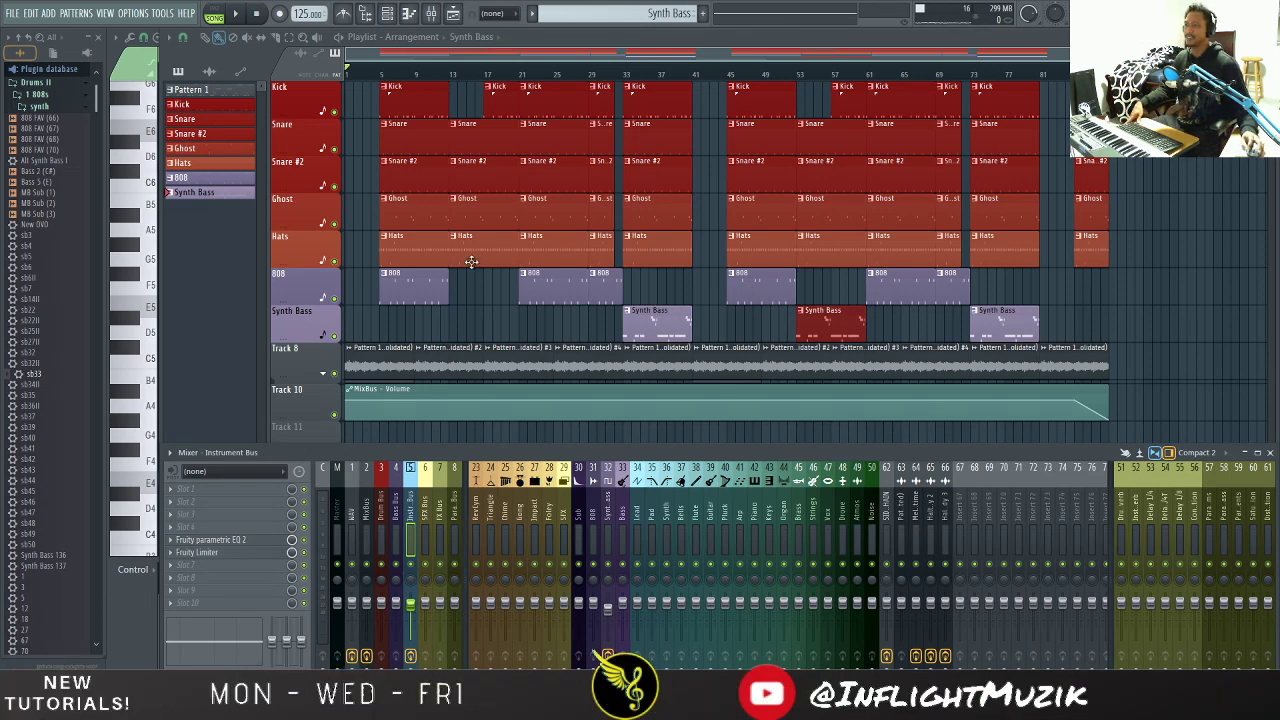
{"action": "double_click", "coordinate": [413, 255]}
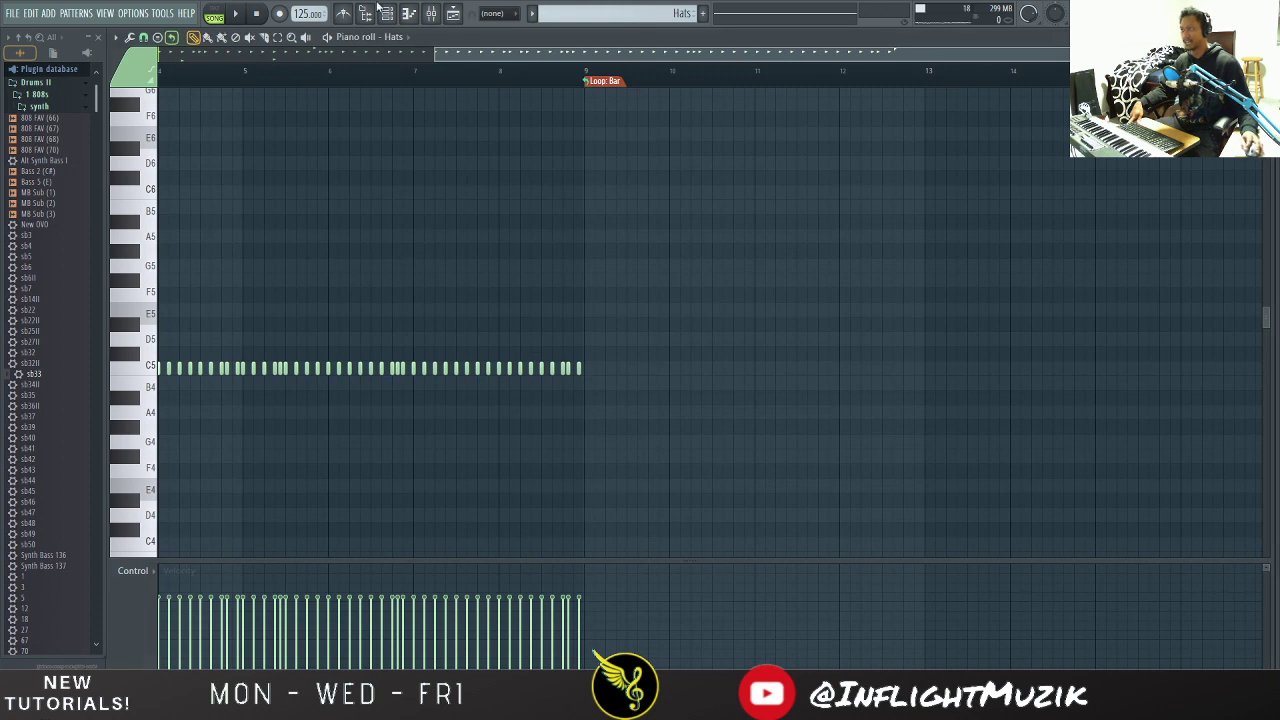
{"action": "left_click", "coordinate": [388, 14]}
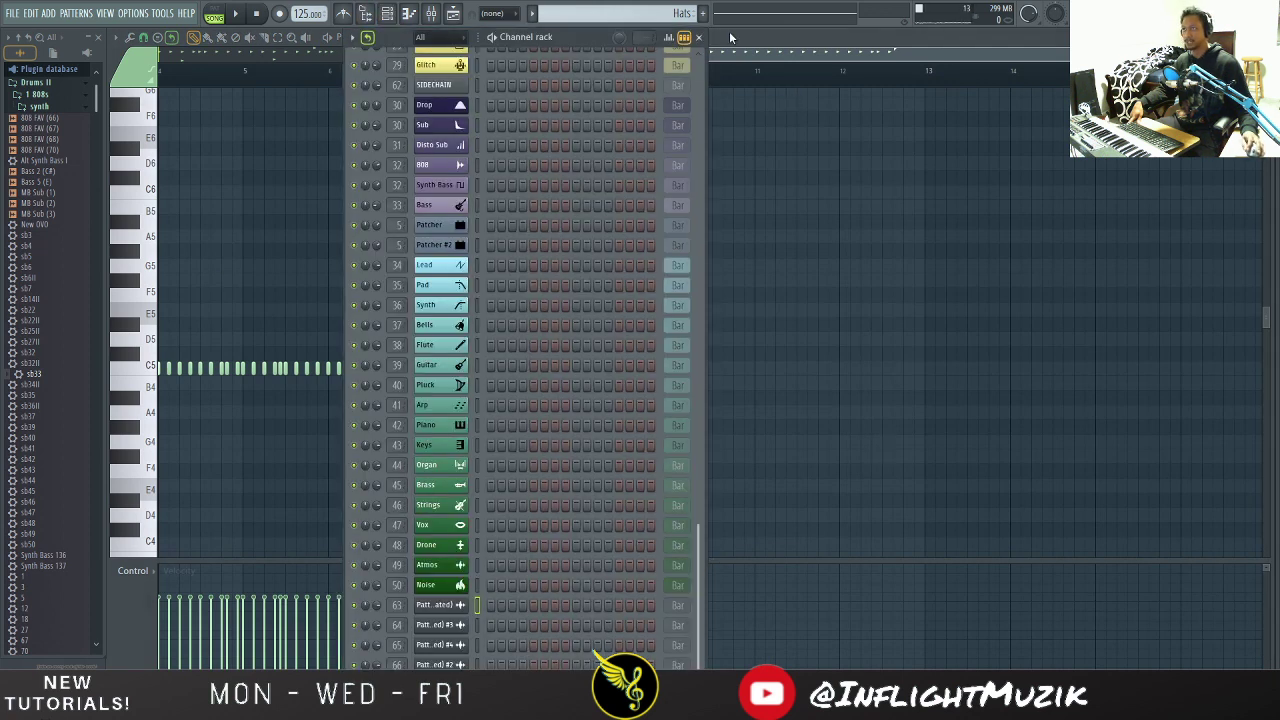
{"action": "key", "text": "F6"}
{"action": "left_click", "coordinate": [430, 15]}
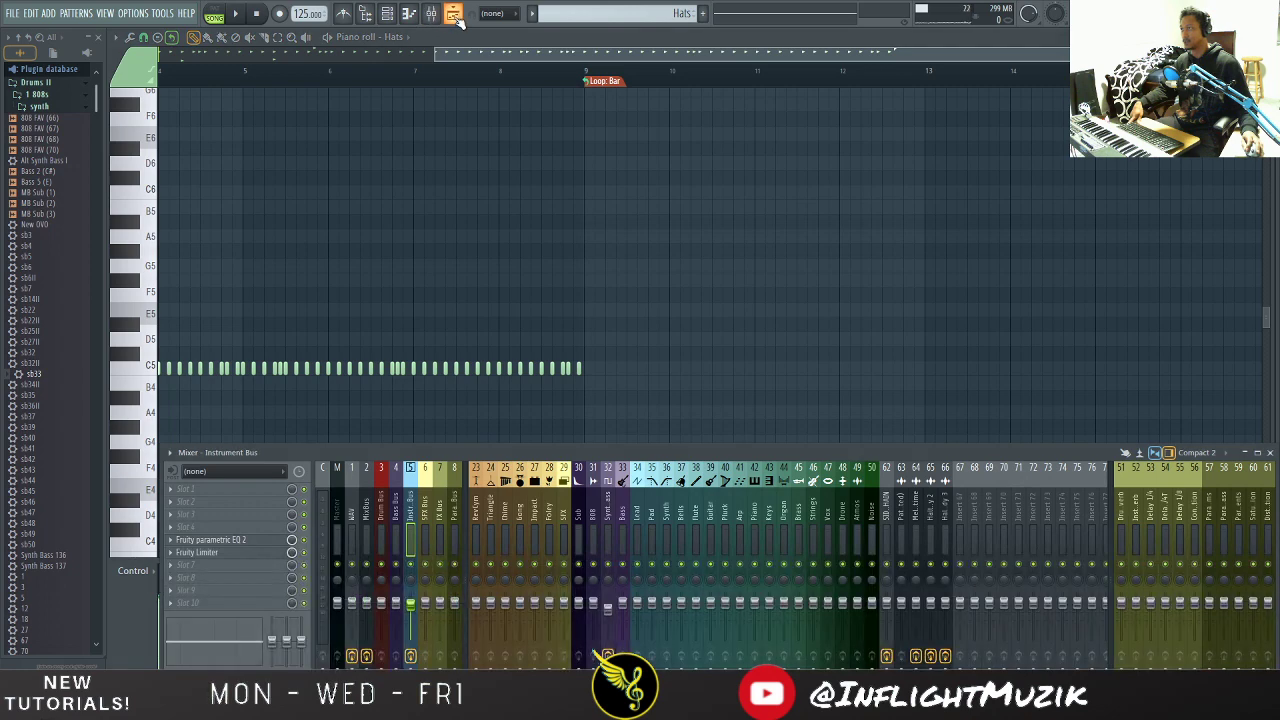
{"action": "left_click", "coordinate": [454, 14]}
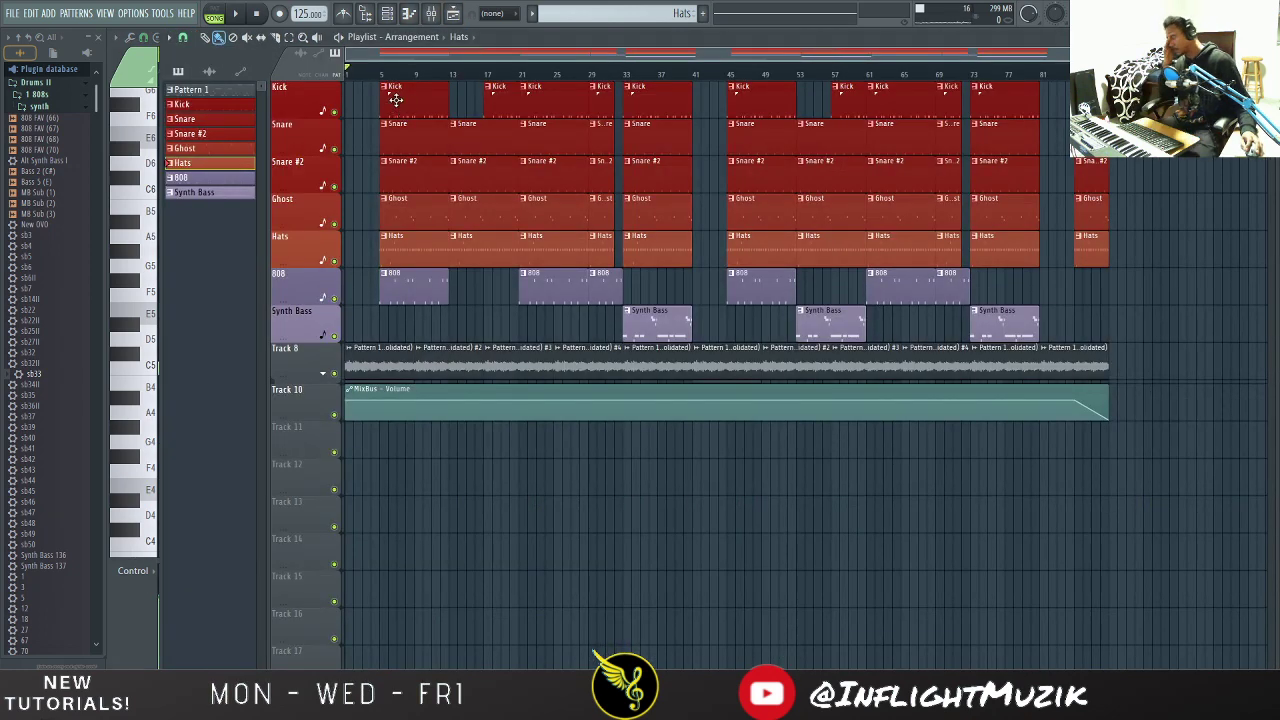
Step: Select the playlist time range starting at bar 21 and extend it up to bar 33
{"action": "left_click", "coordinate": [432, 14]}
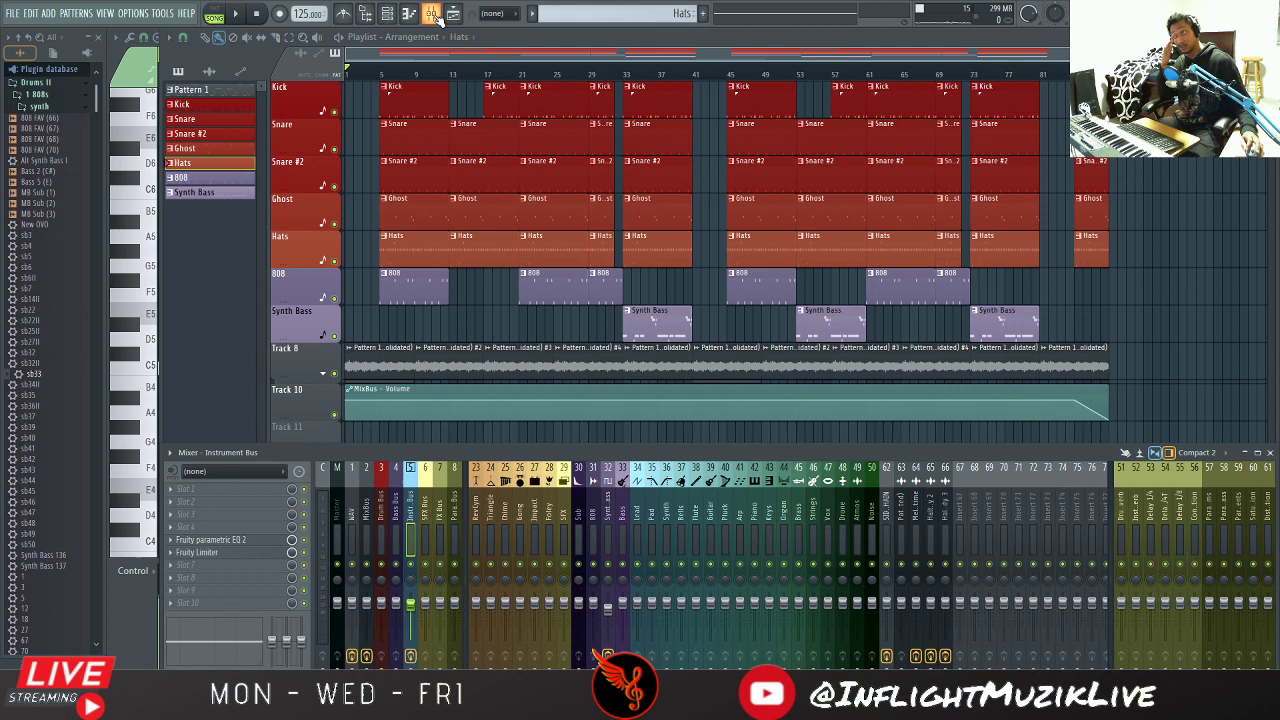
{"action": "left_click", "coordinate": [530, 77]}
{"action": "left_click_drag", "start_coordinate": [562, 92], "coordinate": [590, 108]}
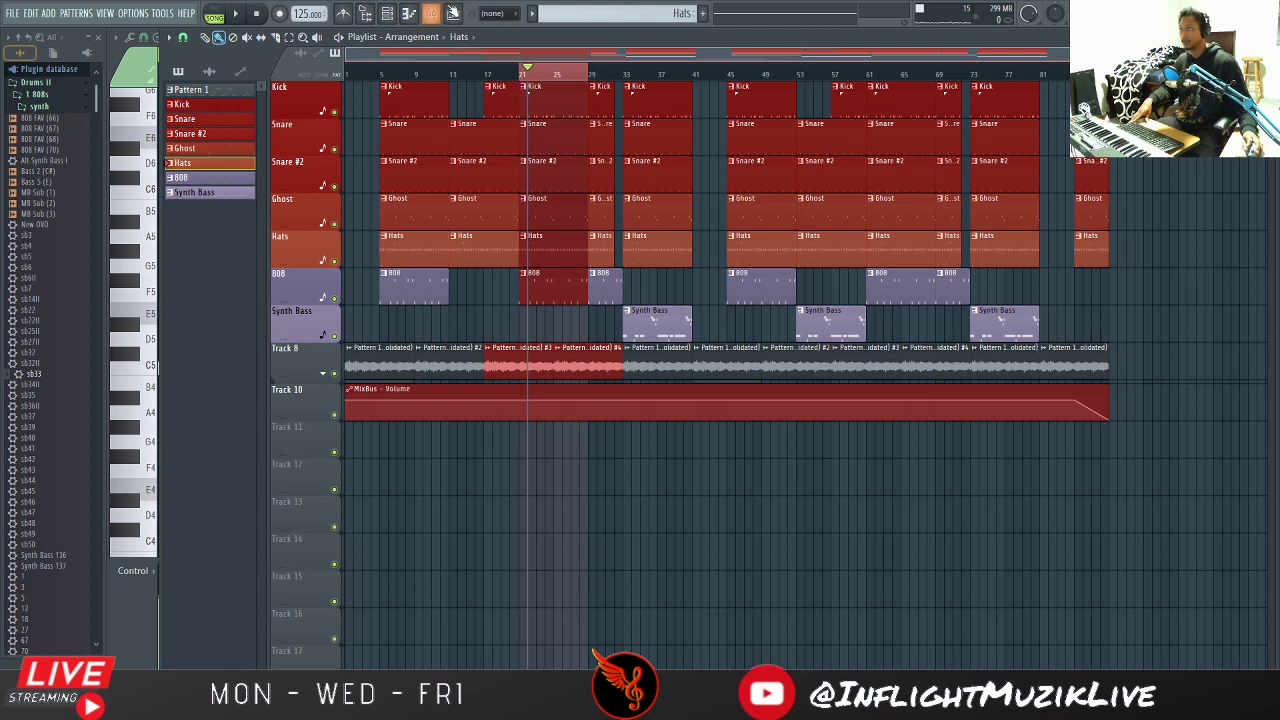
{"action": "left_click", "coordinate": [431, 13]}
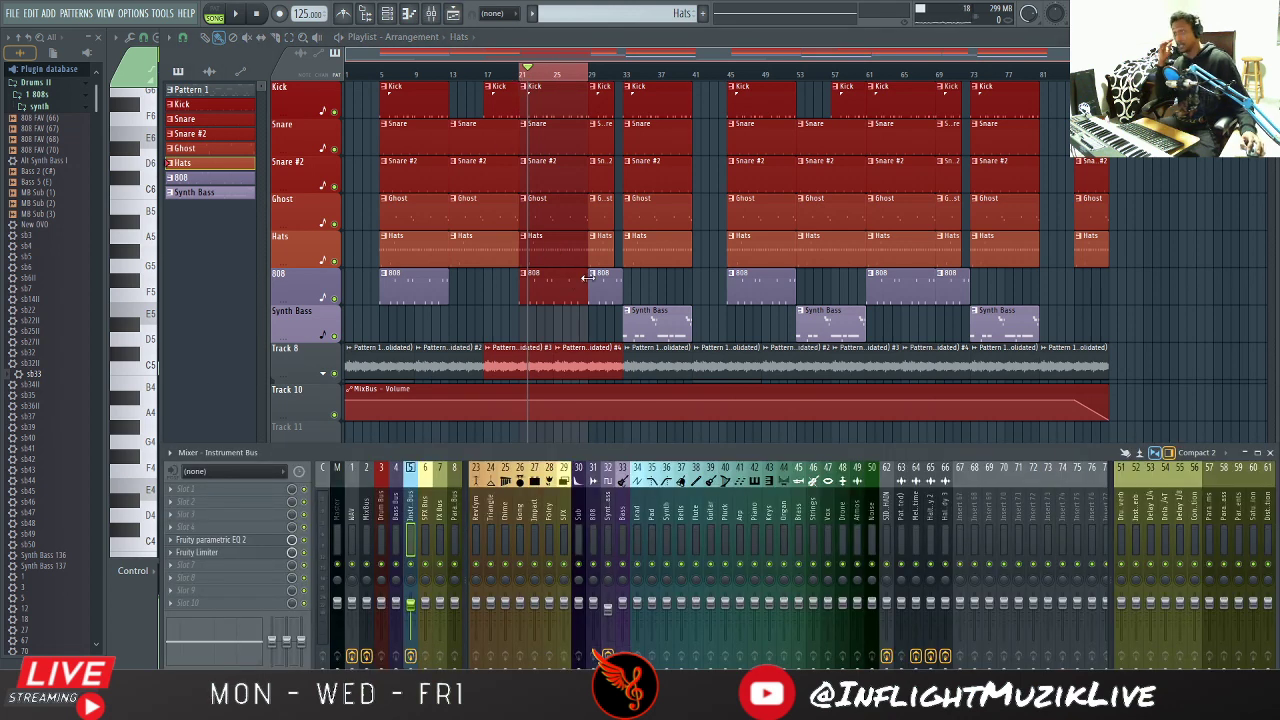
{"action": "key", "text": "F9"}
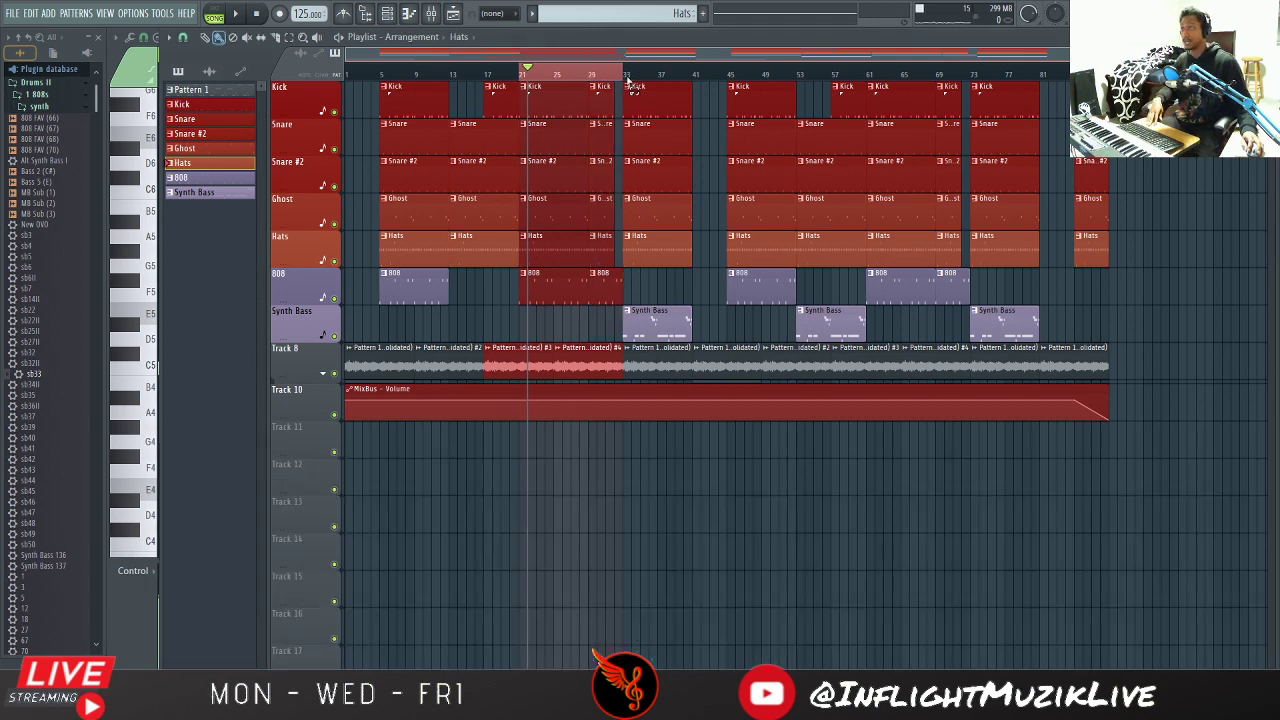
Step: Select bars 33 to 41 in the playlist as the loop range, play it from bar 33, and stop
{"action": "left_click", "coordinate": [631, 85]}
{"action": "left_click_drag", "start_coordinate": [631, 81], "coordinate": [693, 86]}
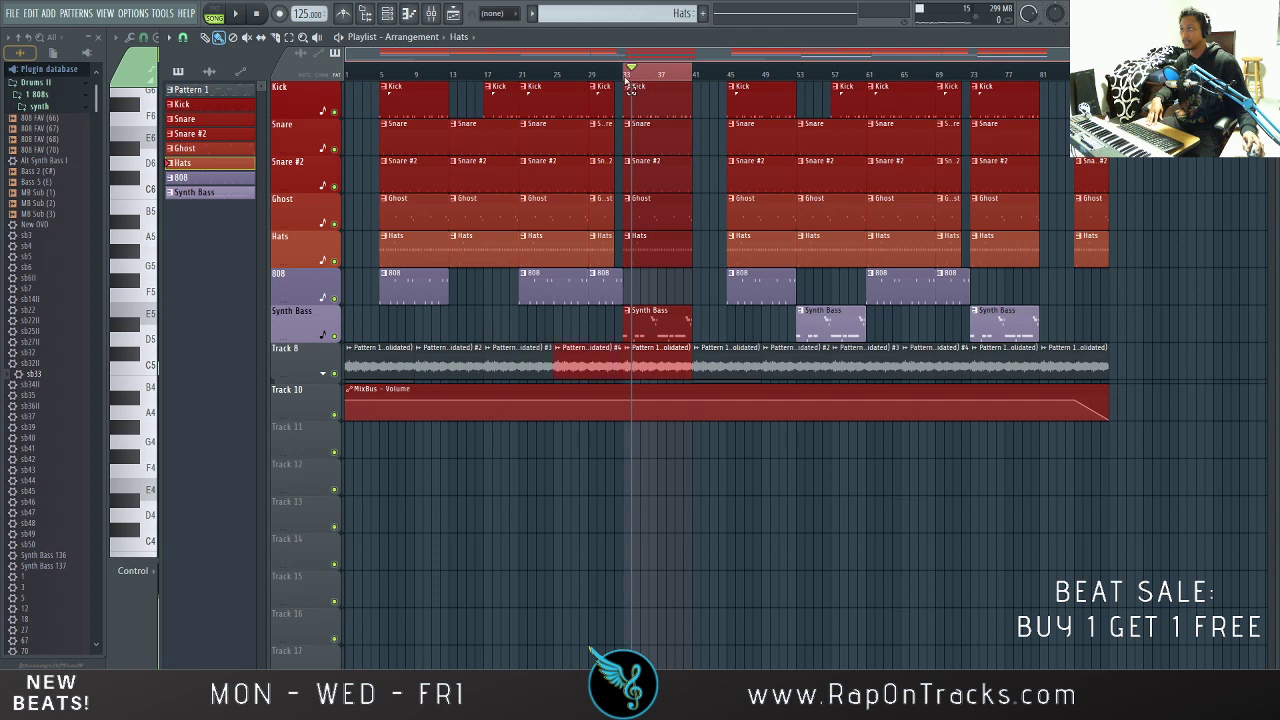
{"action": "left_click", "coordinate": [623, 70]}
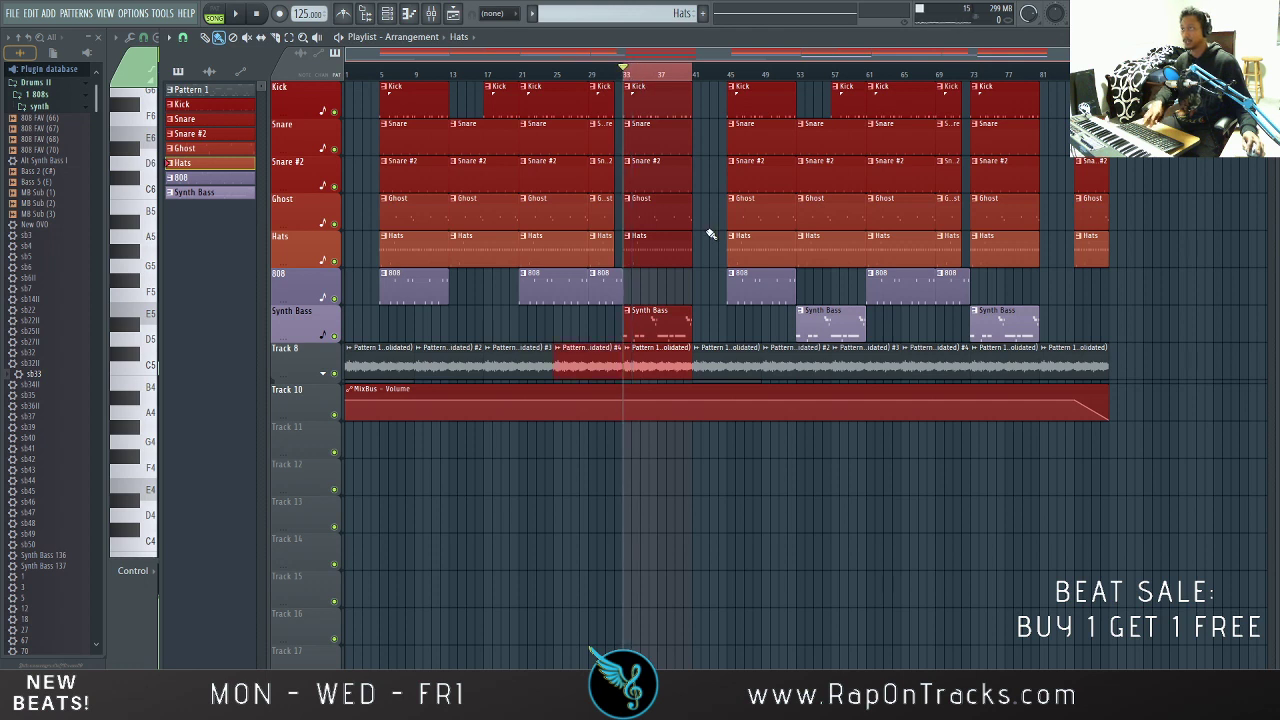
{"action": "key", "text": "space"}
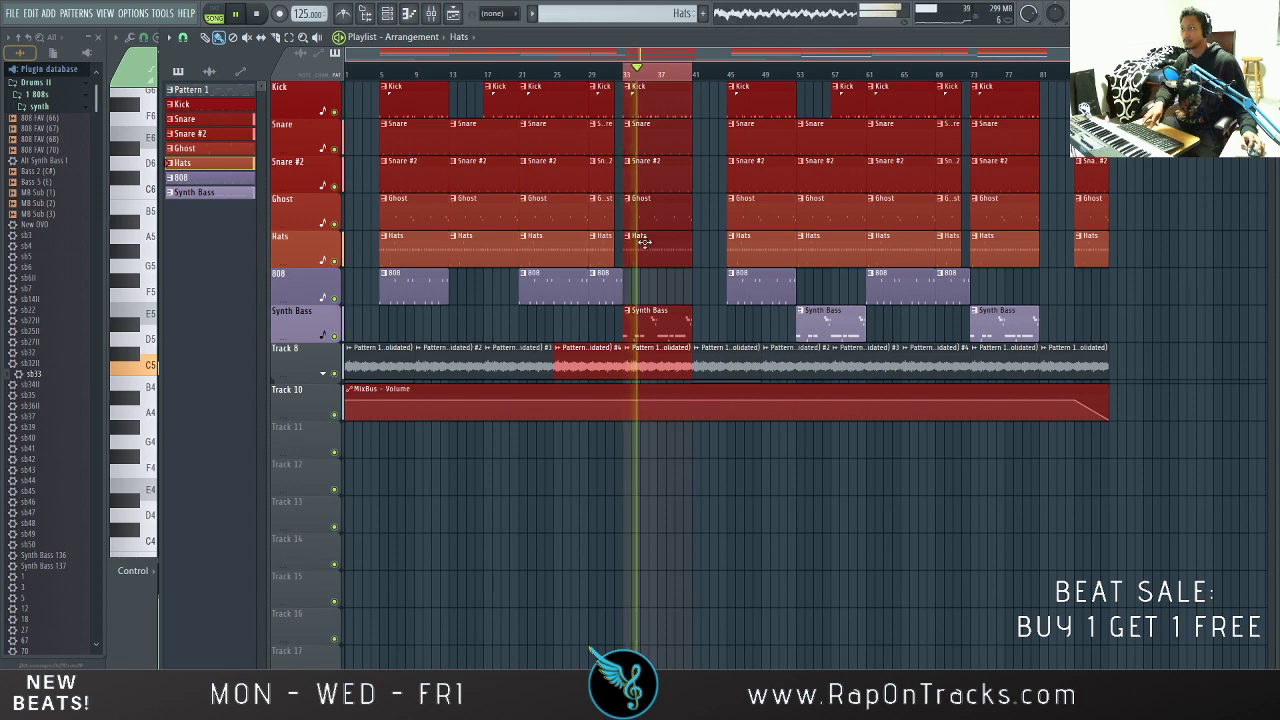
{"action": "key", "text": "space"}
Step: Show the mixer, look at the Drum Bus, and select the Kick mixer track
{"action": "key", "text": "F9"}
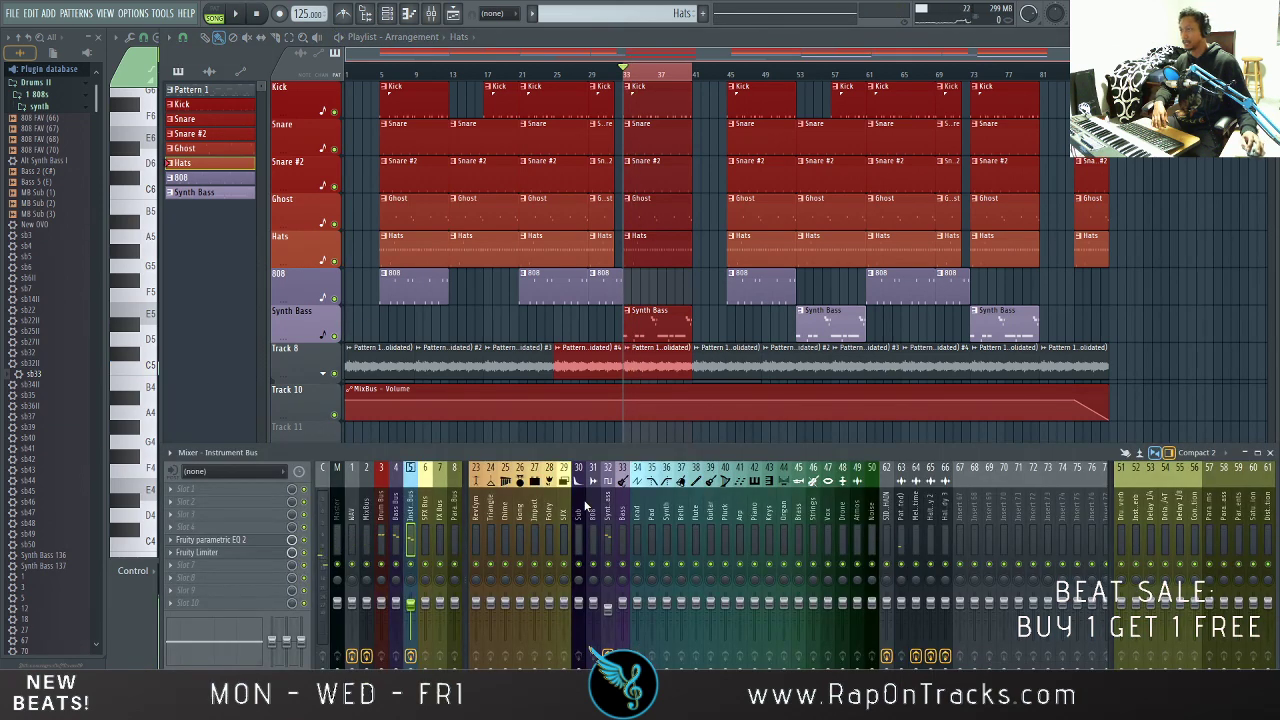
{"action": "left_click", "coordinate": [385, 518]}
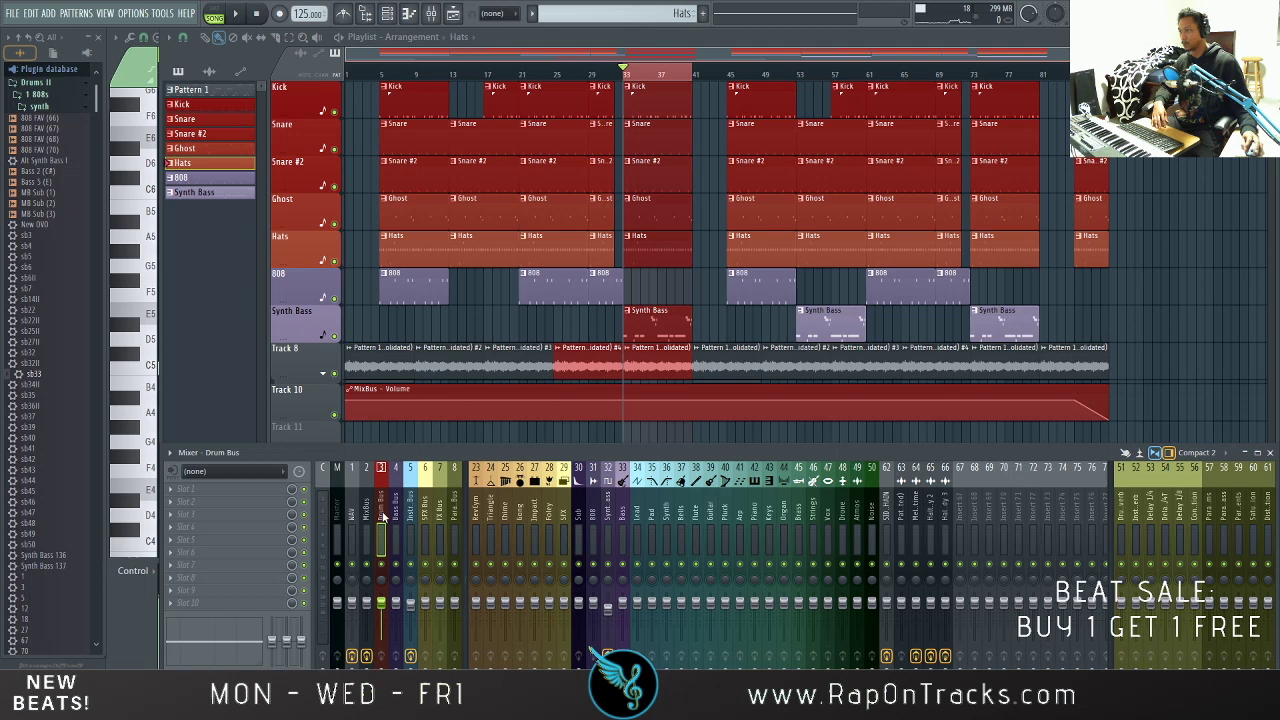
{"action": "scroll", "coordinate": [507, 517], "scroll_direction": "up", "scroll_amount": 5}
{"action": "scroll", "coordinate": [507, 517], "scroll_direction": "up", "scroll_amount": 1}
{"action": "left_click", "coordinate": [477, 513]}
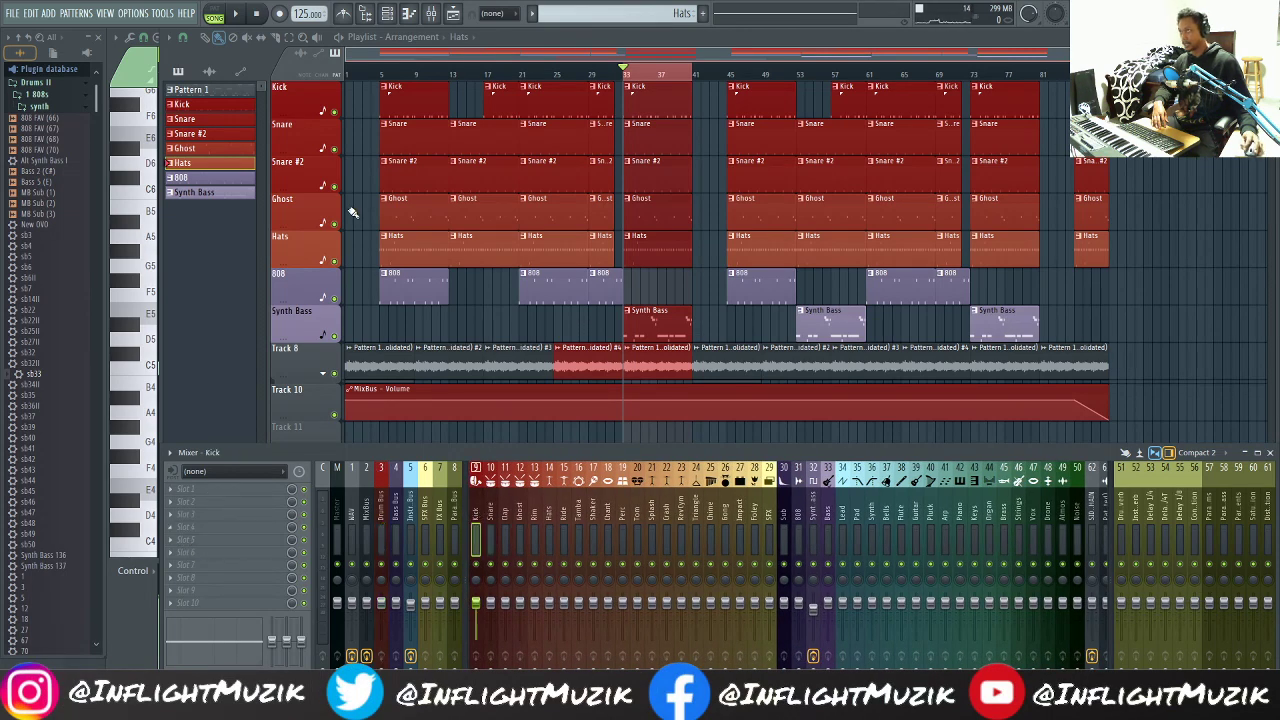
Step: Open the Kick channel's sampler settings and show the boost and EQ page of its precomputed effects
{"action": "left_click", "coordinate": [388, 14]}
{"action": "scroll", "coordinate": [511, 326], "scroll_direction": "up", "scroll_amount": 1}
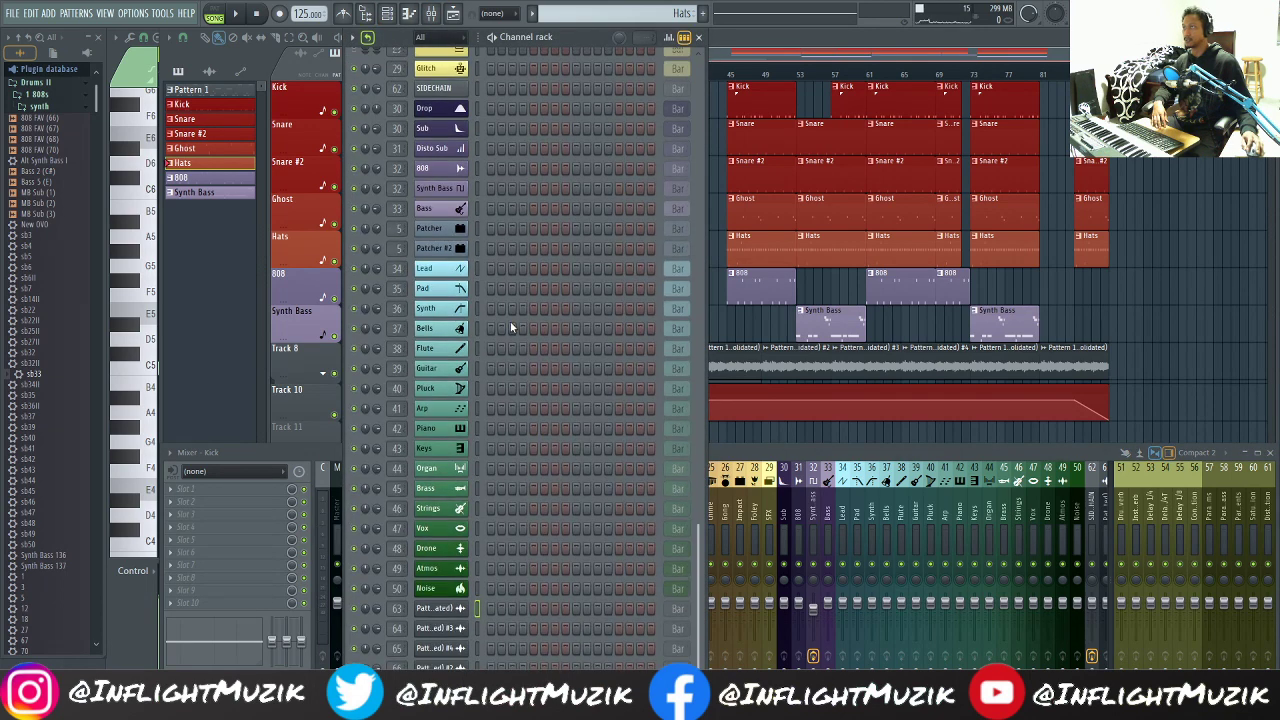
{"action": "scroll", "coordinate": [512, 325], "scroll_direction": "up", "scroll_amount": 7}
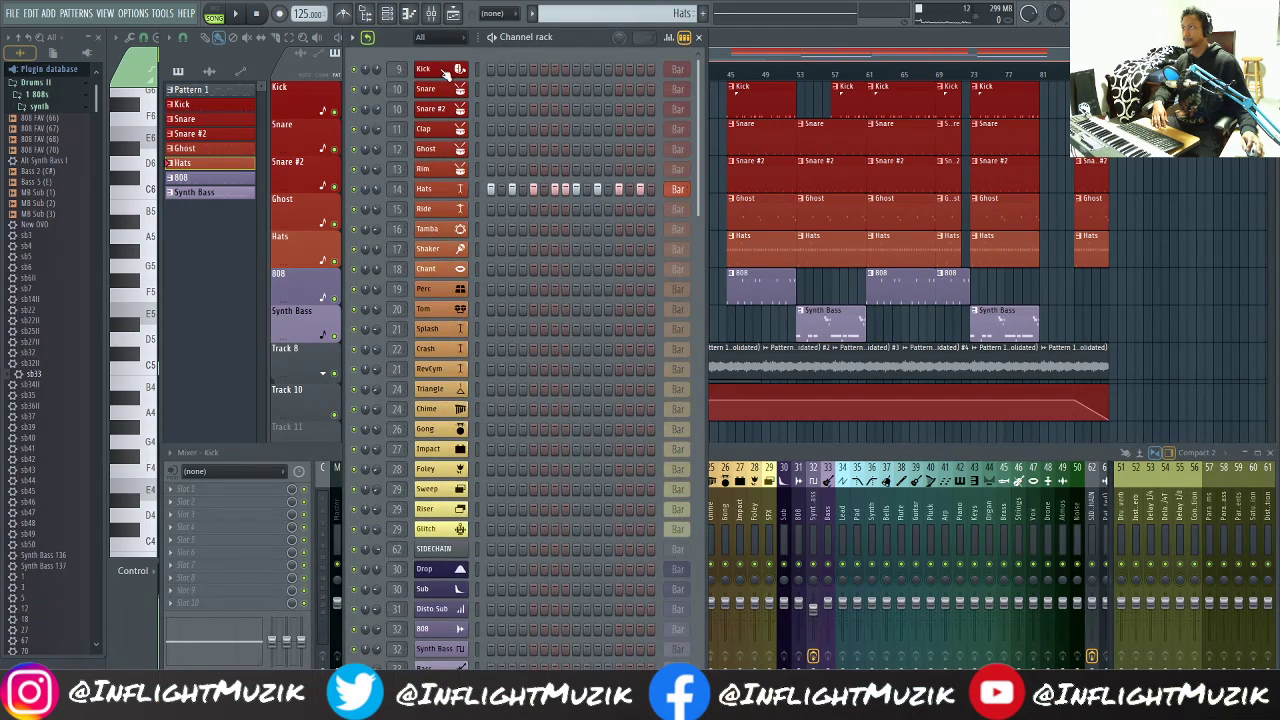
{"action": "left_click", "coordinate": [453, 72]}
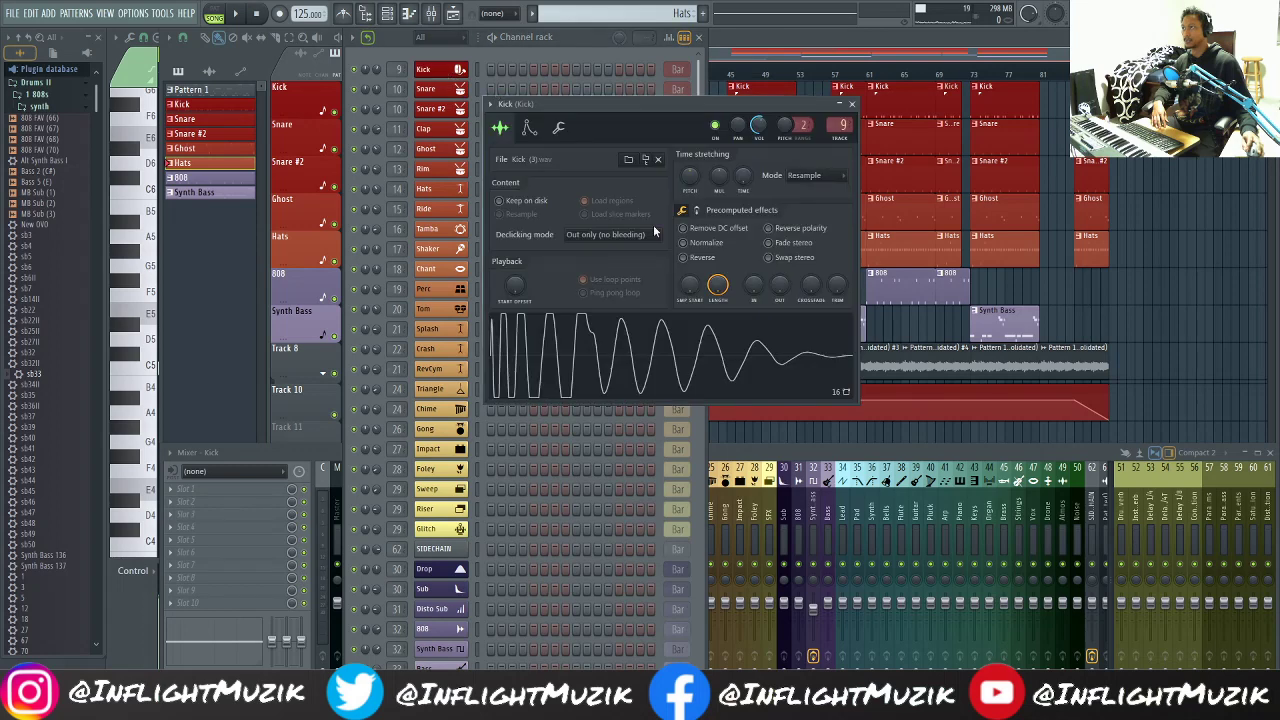
{"action": "left_click", "coordinate": [697, 212]}
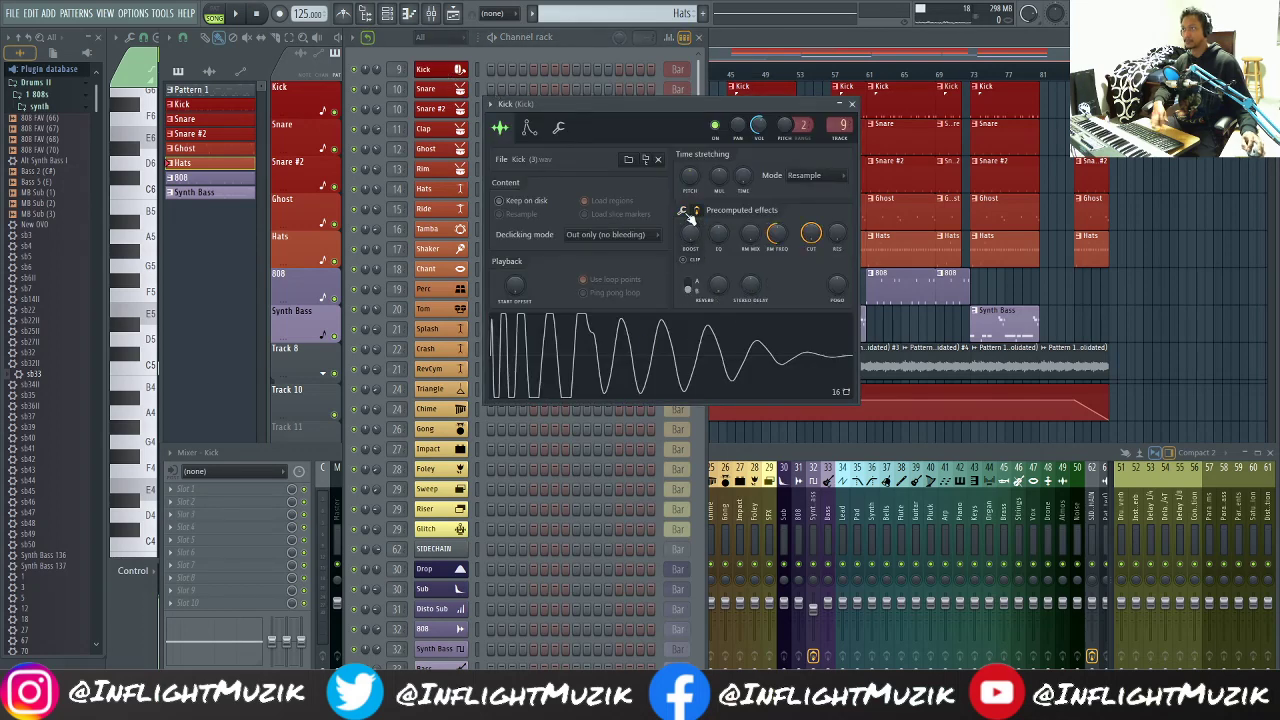
Step: Play the looped section, enable Clip in the Kick's precomputed effects, and turn down its EQ
{"action": "key", "text": "space"}
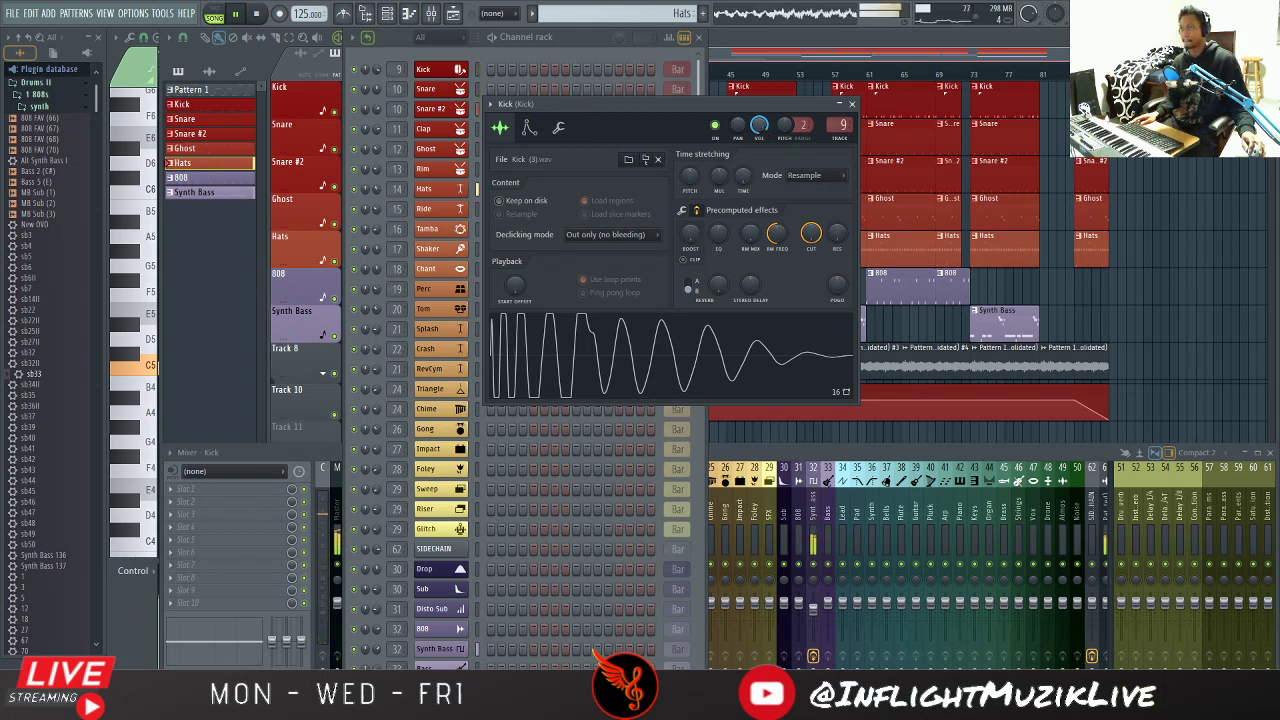
{"action": "left_click", "coordinate": [694, 260]}
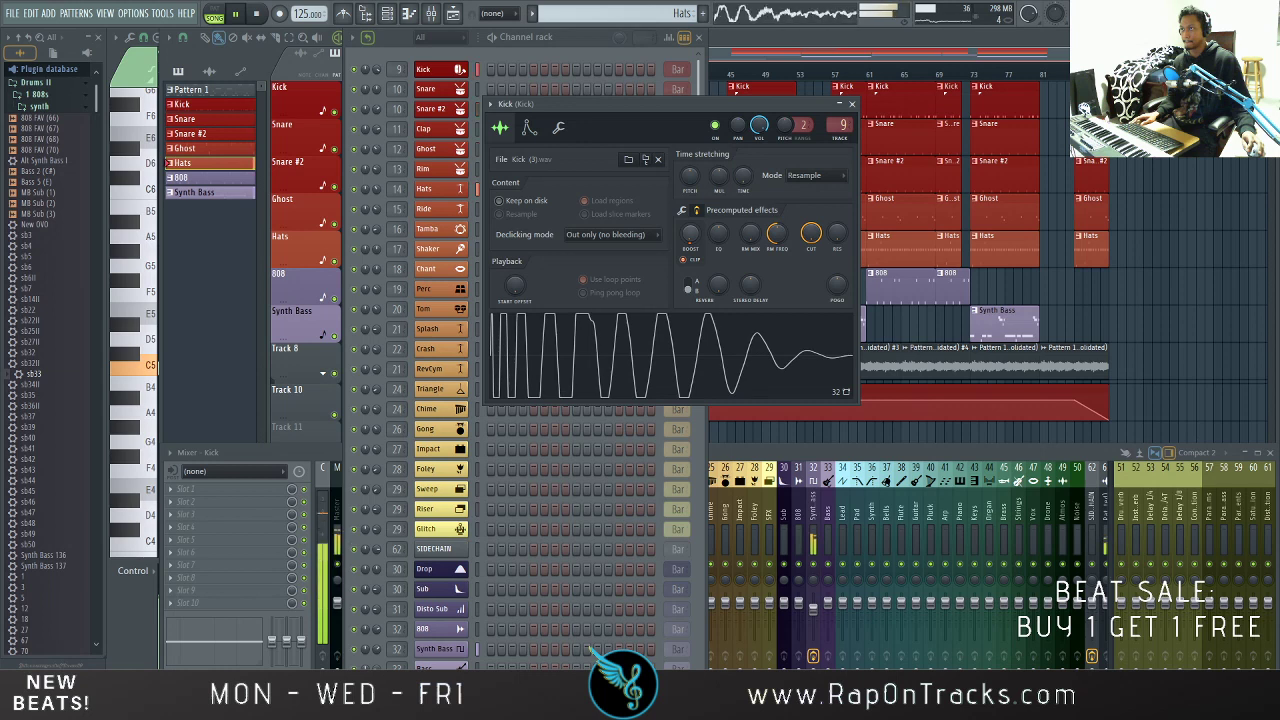
{"action": "left_click_drag", "start_coordinate": [713, 236], "coordinate": [713, 264]}
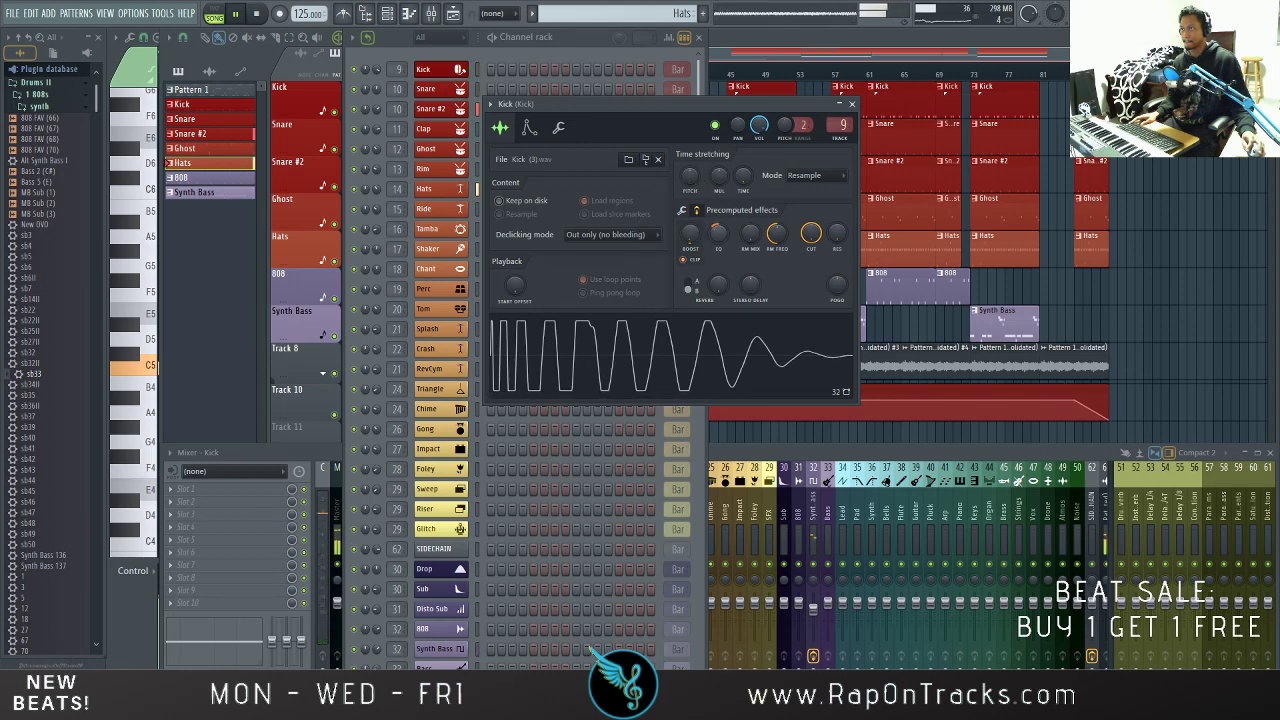
Step: Close the Kick sampler settings and load Fruity Limiter into the Kick mixer track's fourth effect slot with its first preset
{"action": "left_click", "coordinate": [852, 105]}
{"action": "left_click", "coordinate": [178, 526]}
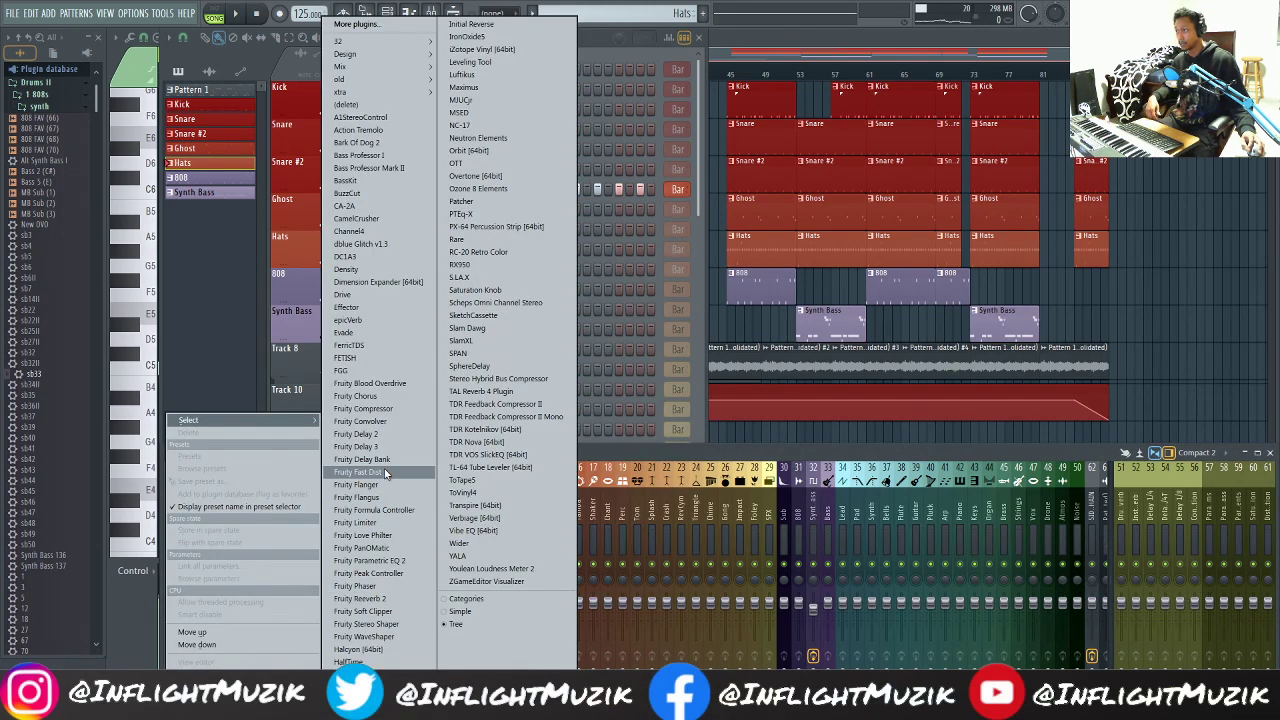
{"action": "left_click", "coordinate": [385, 522]}
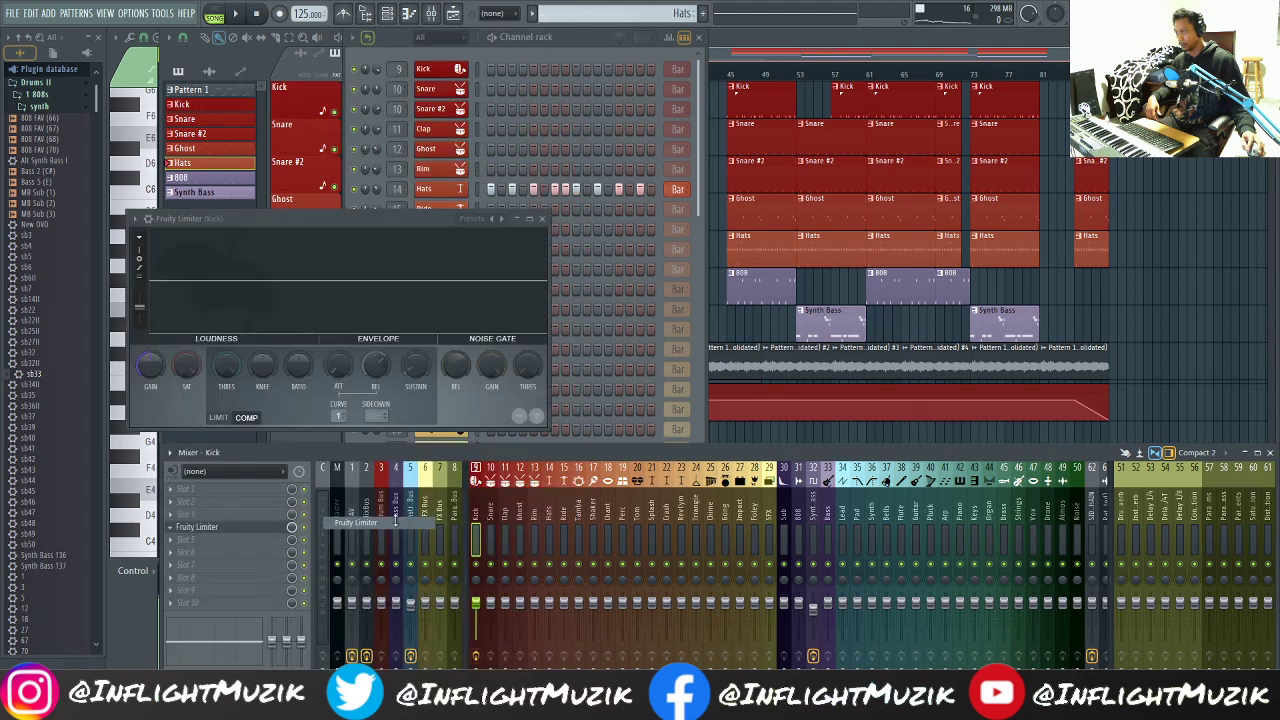
{"action": "left_click_drag", "start_coordinate": [379, 222], "coordinate": [470, 241]}
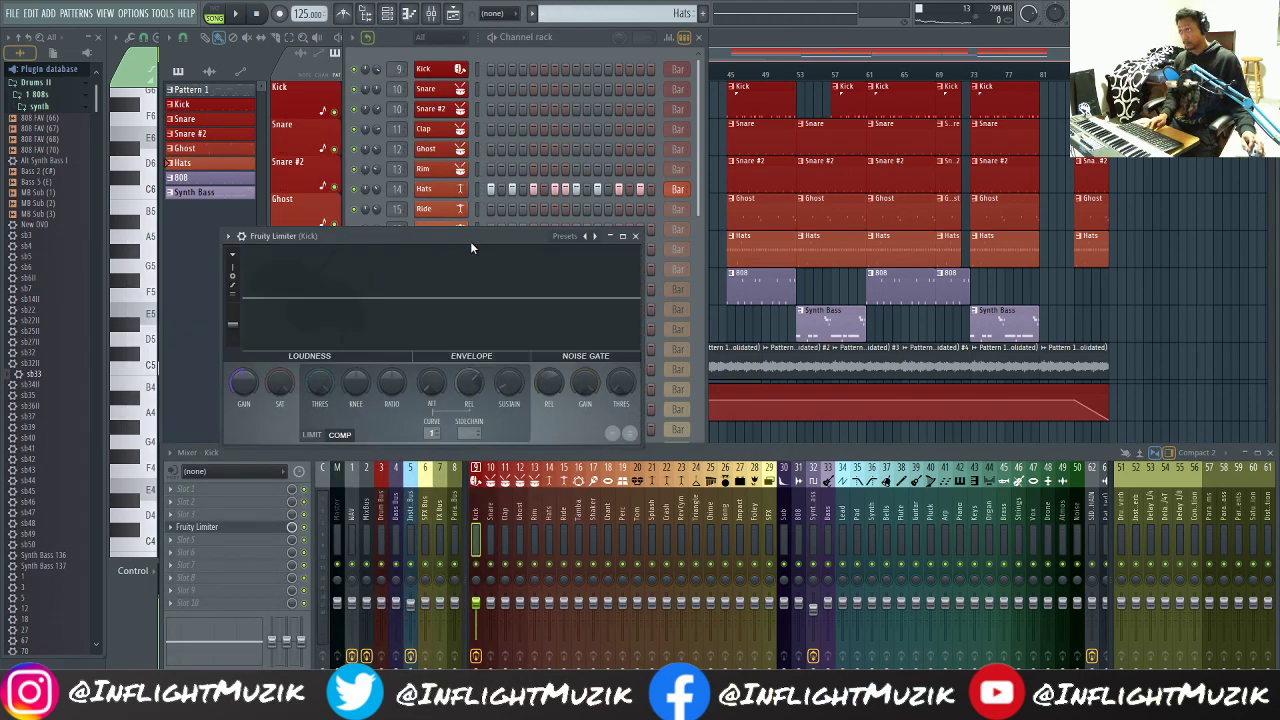
{"action": "left_click", "coordinate": [592, 237]}
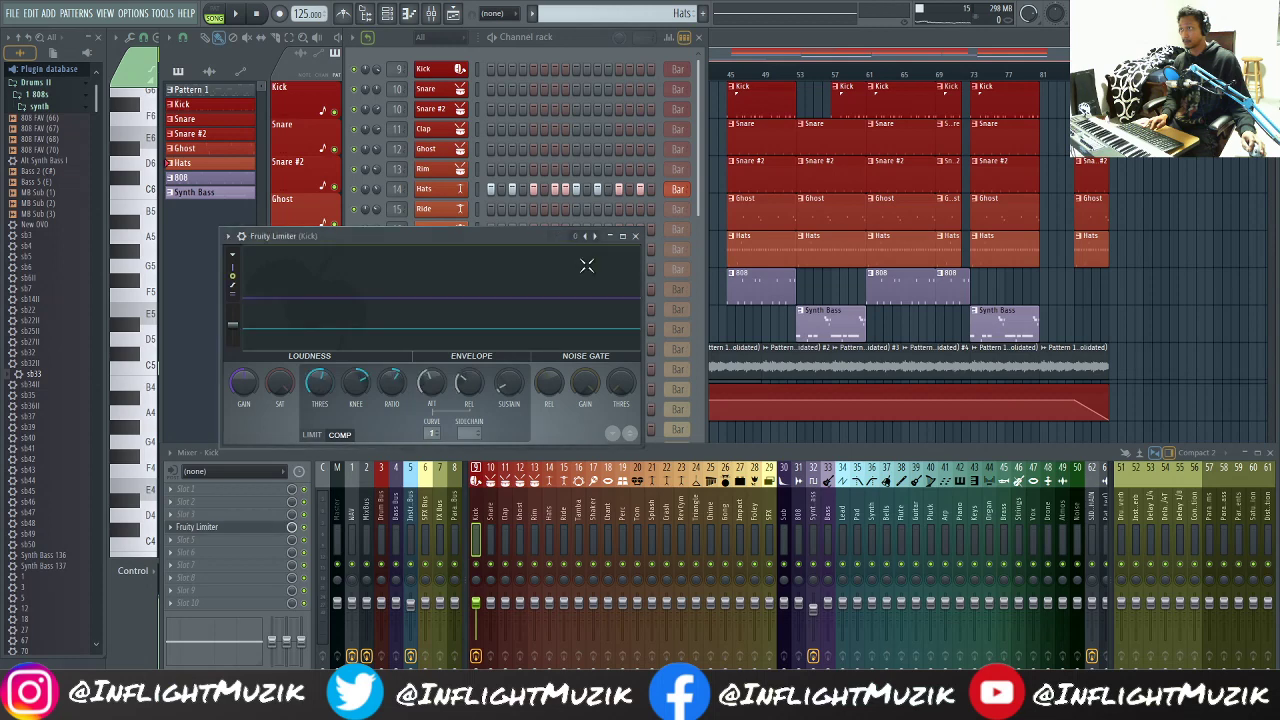
Step: Play the looped section, compare the Kick with Fruity Limiter bypassed and re-enabled, stop playback, and close the limiter
{"action": "key", "text": "space"}
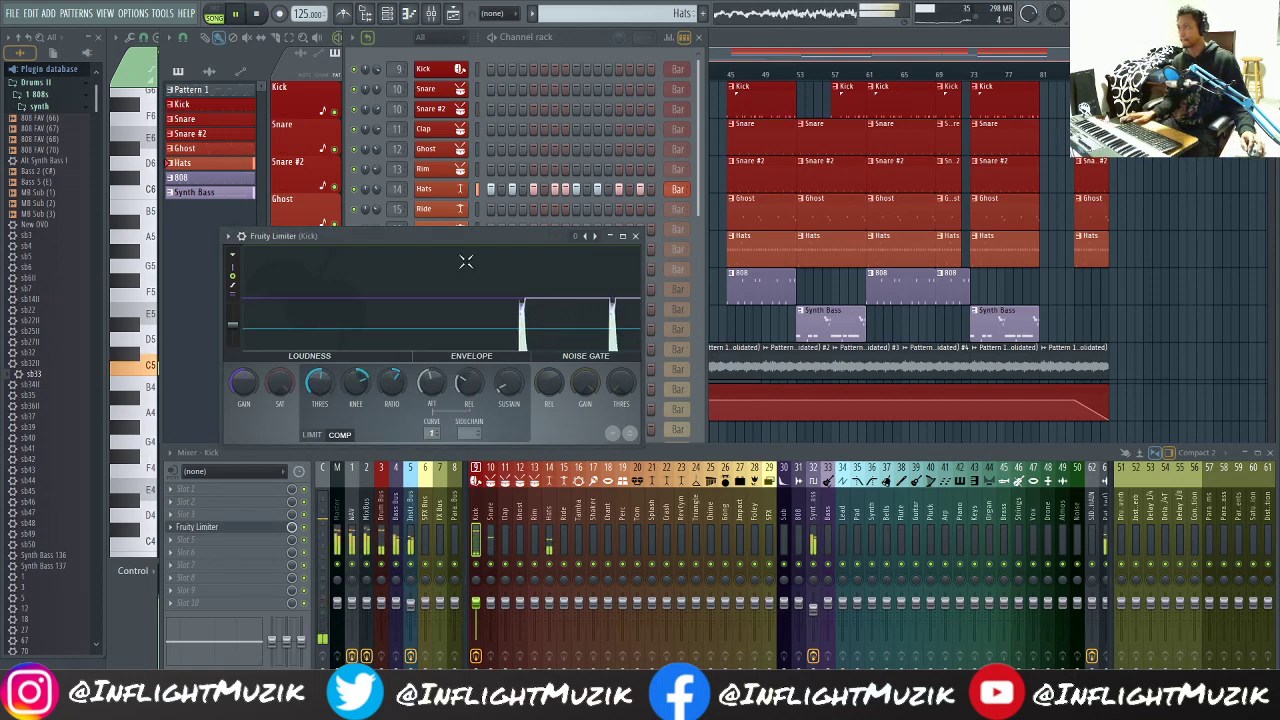
{"action": "left_click_drag", "start_coordinate": [451, 230], "coordinate": [571, 190]}
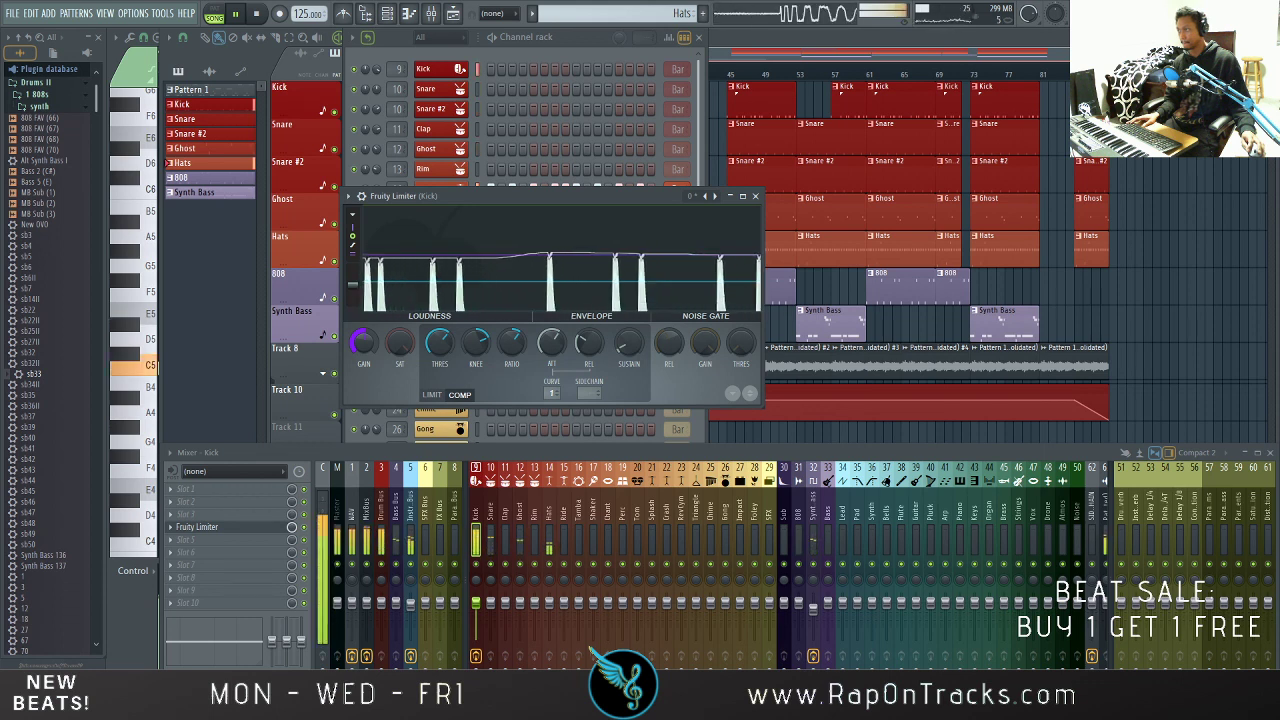
{"action": "left_click", "coordinate": [305, 527]}
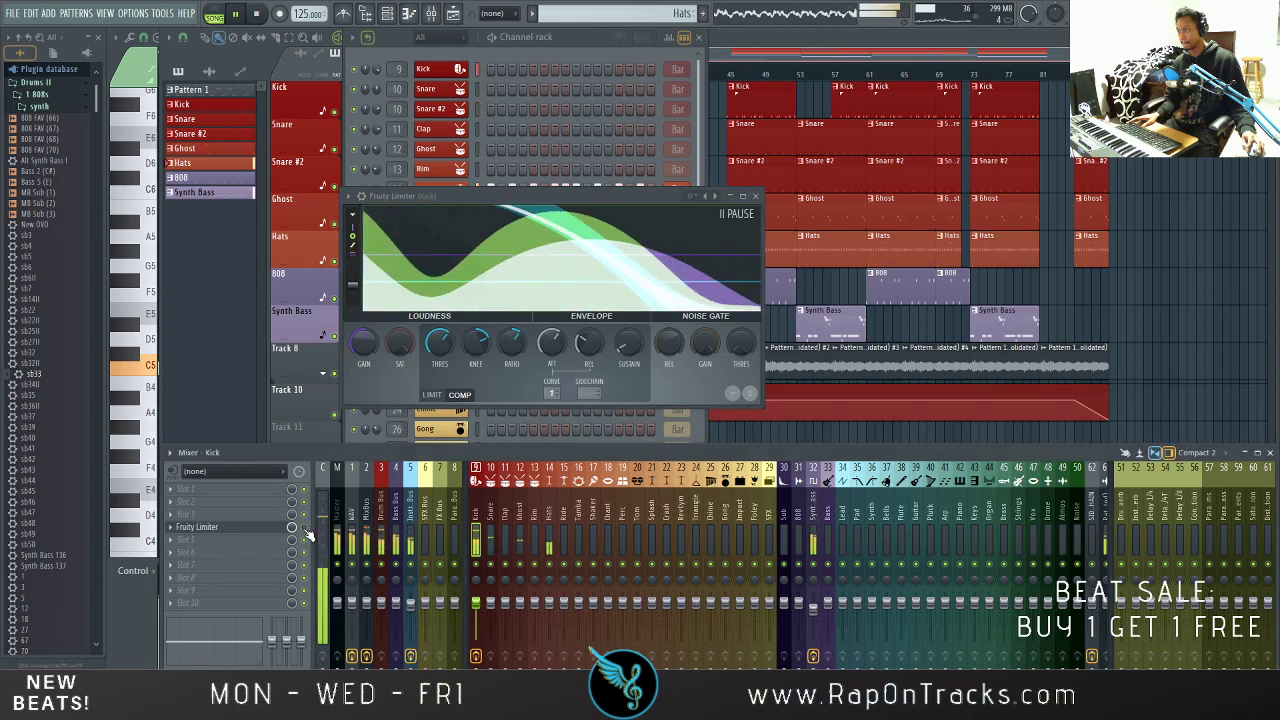
{"action": "left_click", "coordinate": [305, 528]}
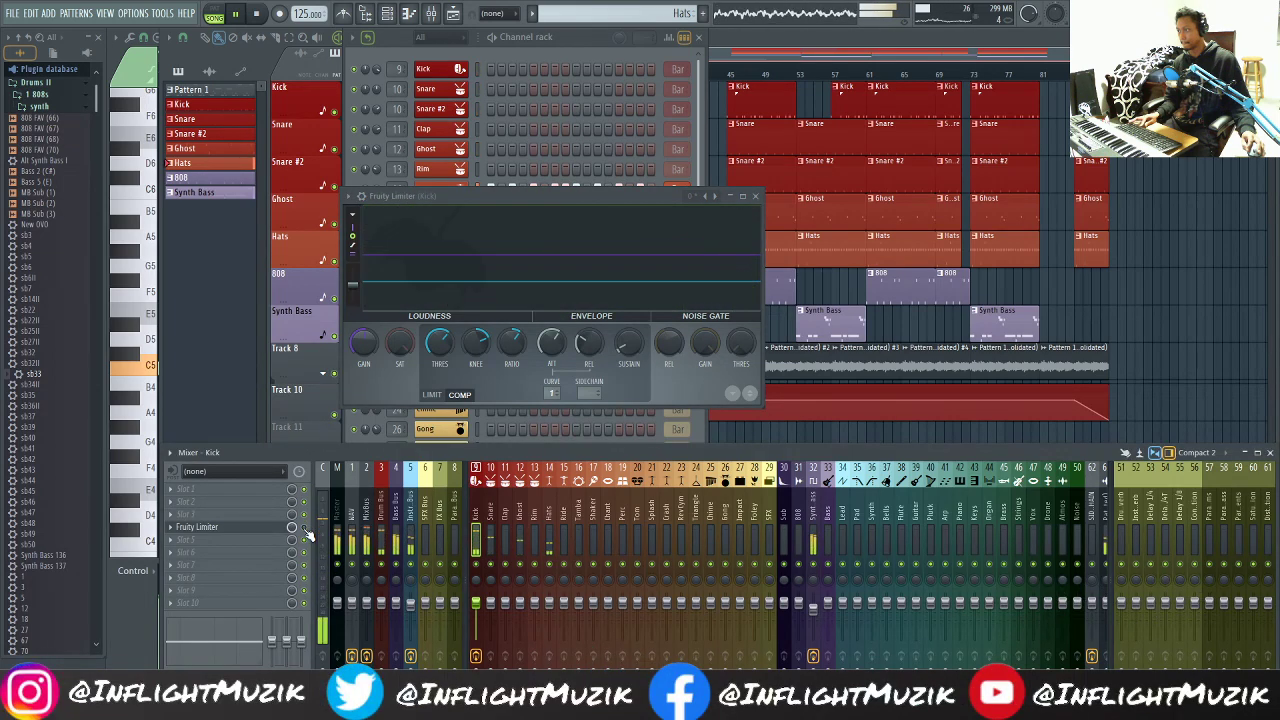
{"action": "key", "text": "space"}
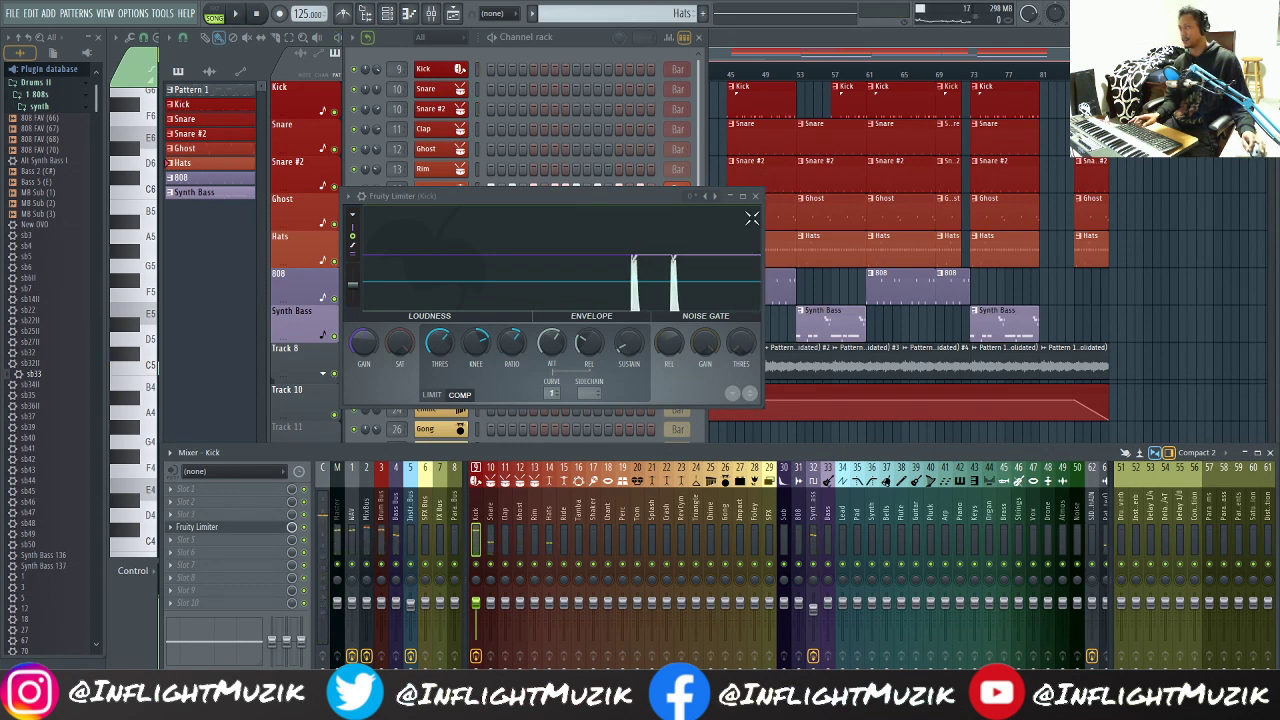
{"action": "left_click", "coordinate": [756, 197]}
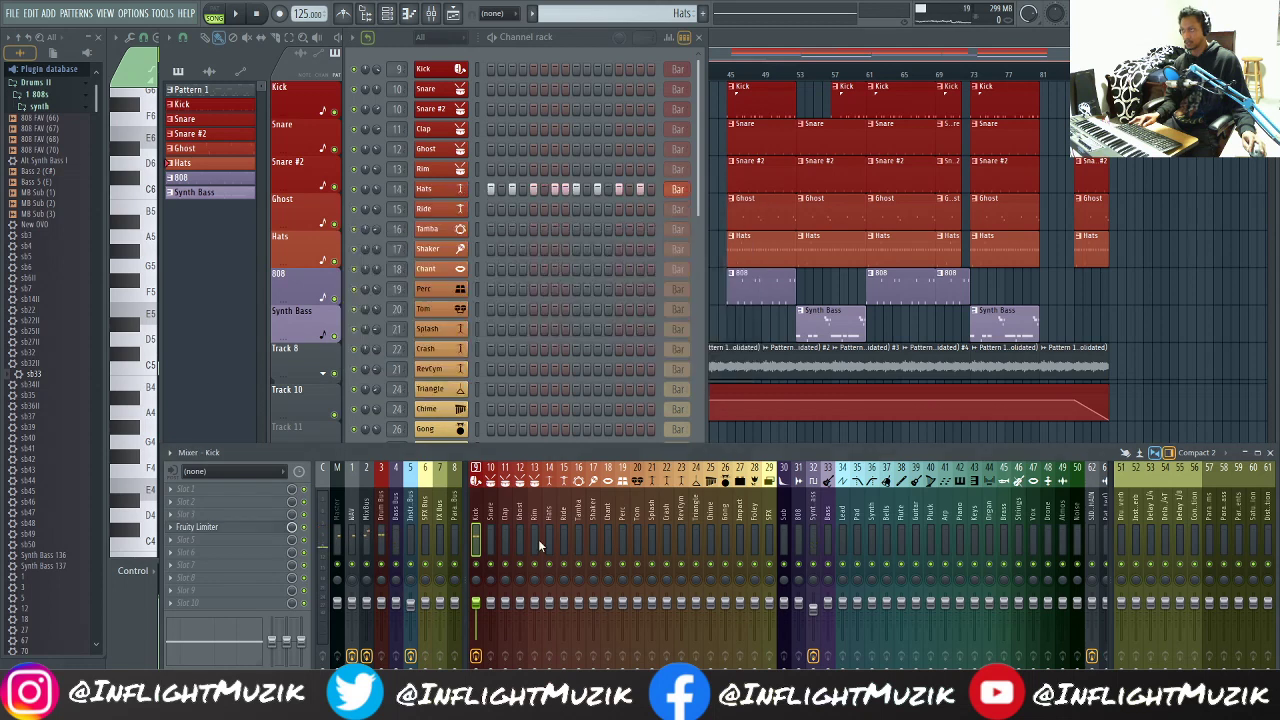
Step: Select the Drum Bus, lower the Hats channel's volume in the channel rack during playback, and stop
{"action": "left_click", "coordinate": [385, 522]}
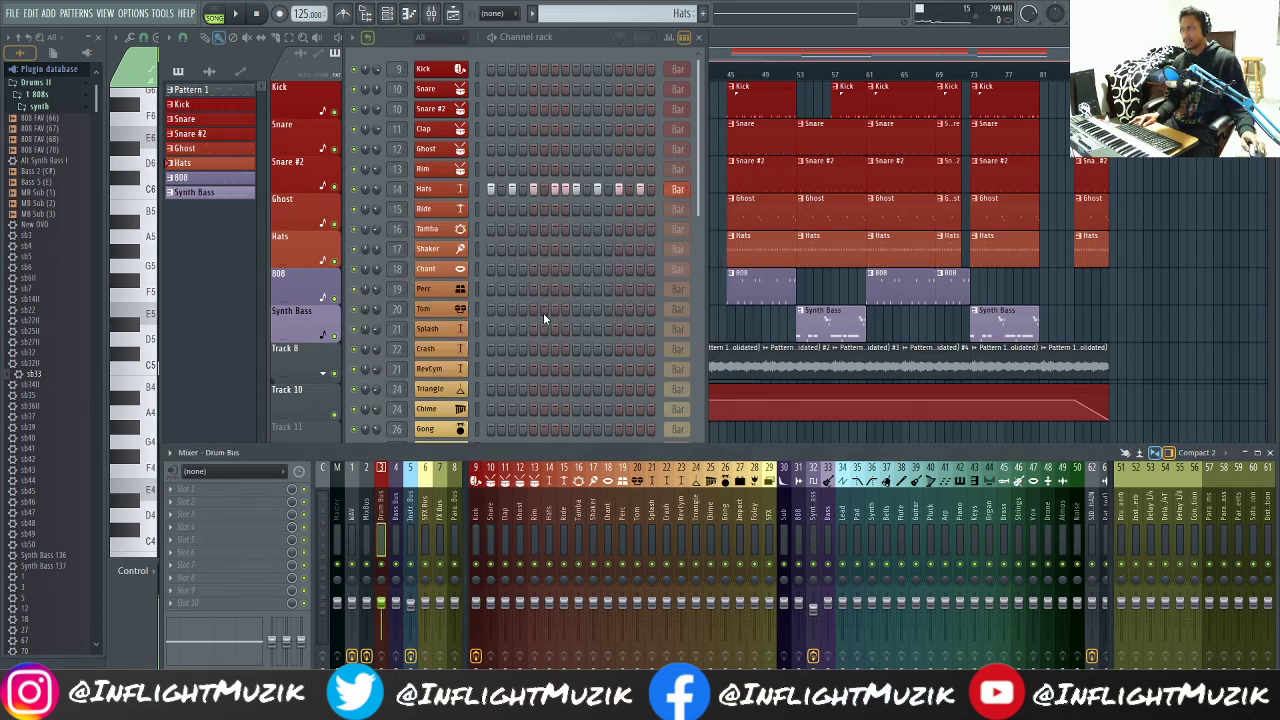
{"action": "key", "text": "space"}
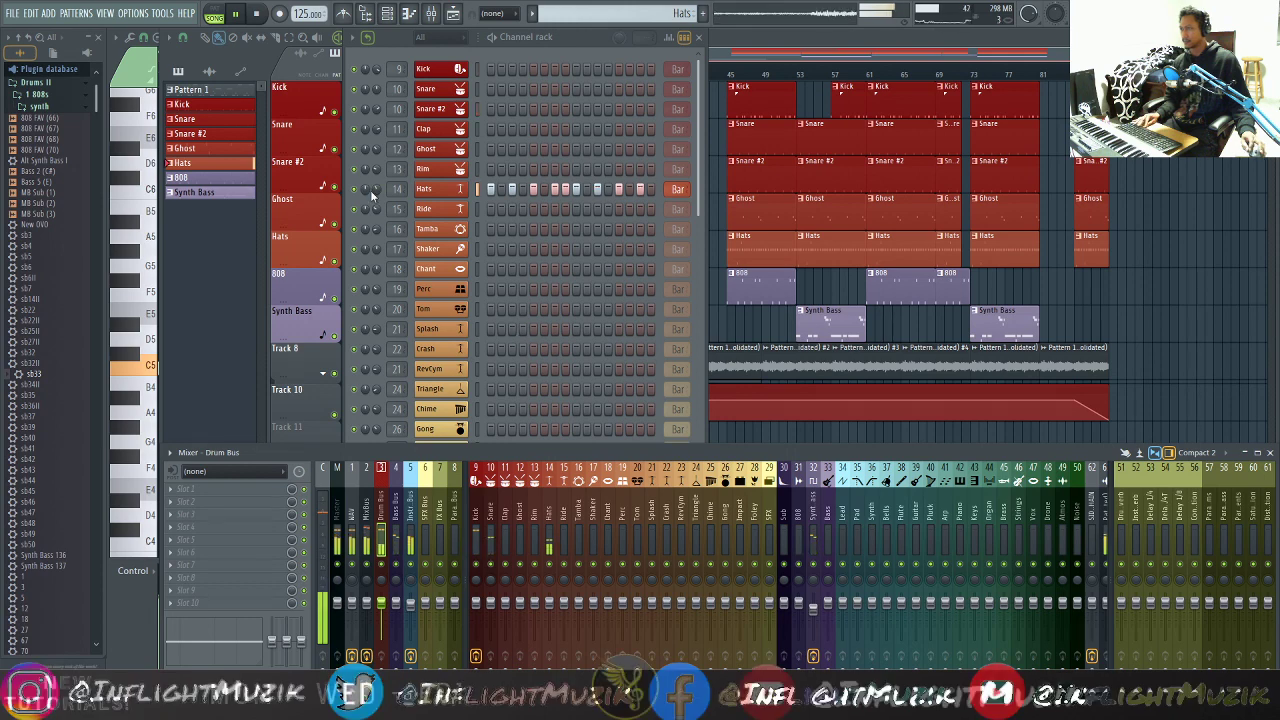
{"action": "left_click_drag", "start_coordinate": [376, 189], "coordinate": [376, 201]}
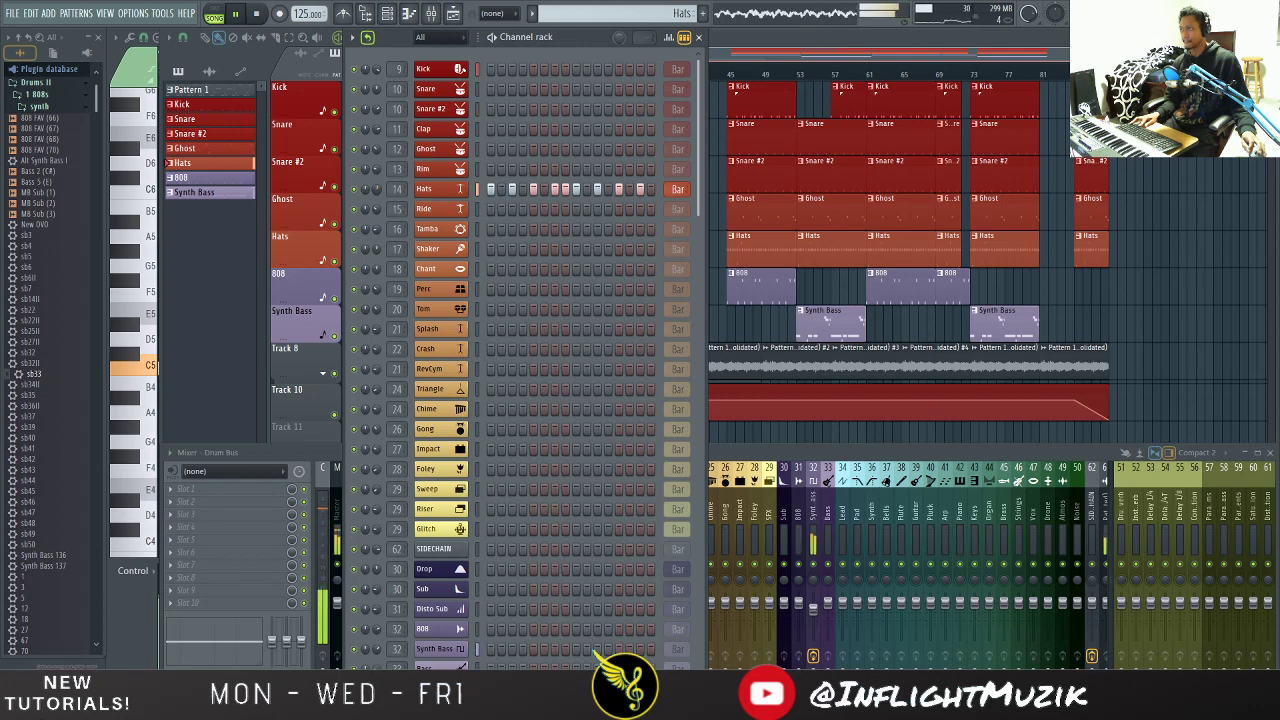
{"action": "key", "text": "space"}
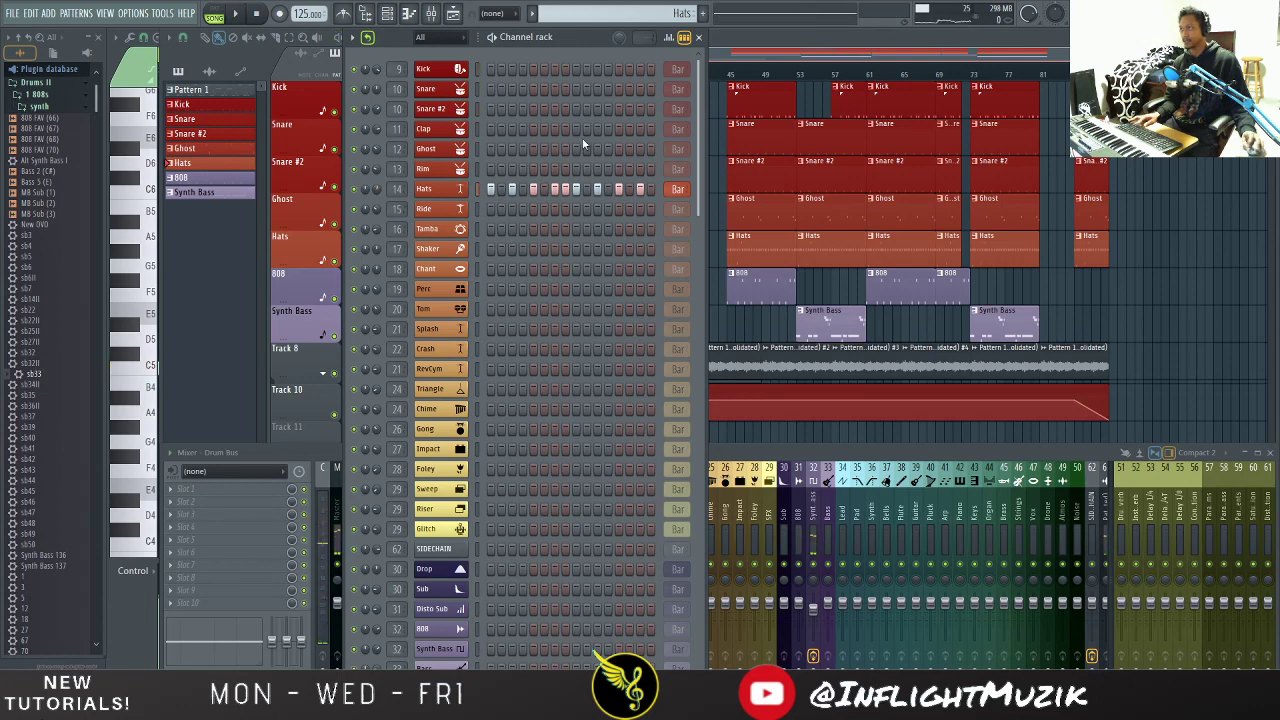
Step: Select the Ghost channel, resume playback, and load Fruity Parametric EQ 2 with its first preset into the Drum Bus's fourth effect slot
{"action": "left_click", "coordinate": [478, 148]}
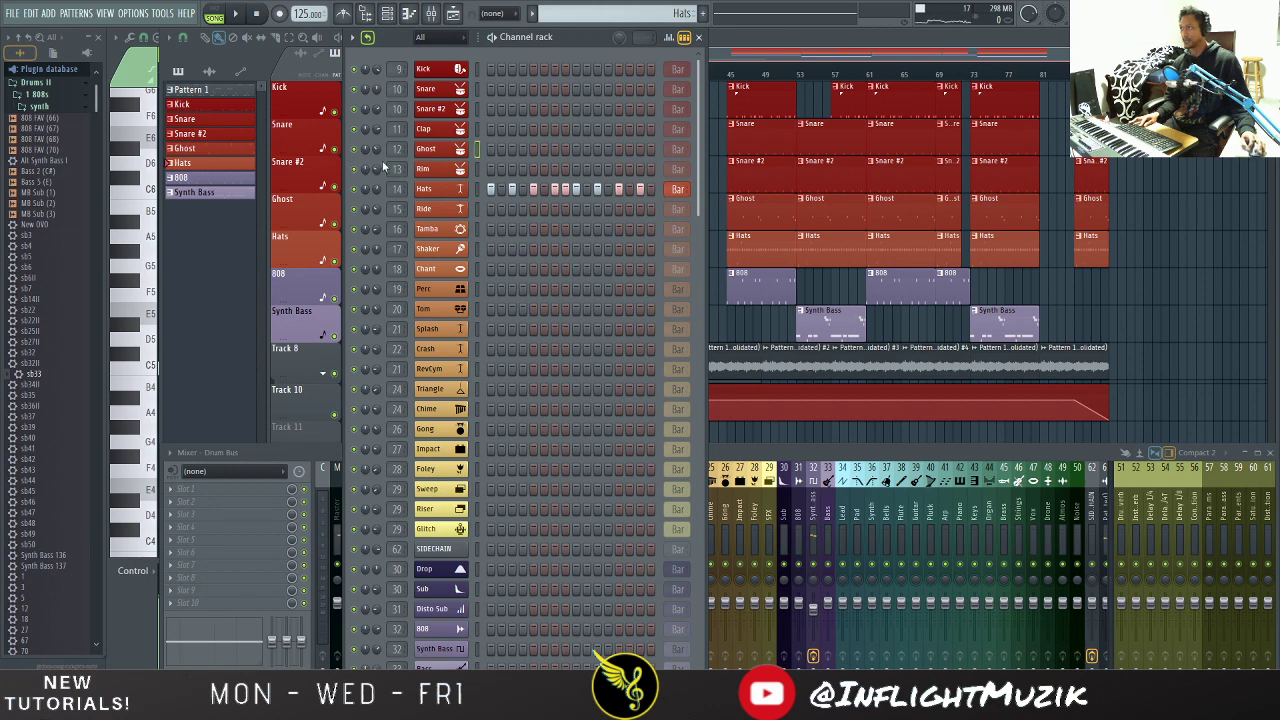
{"action": "key", "text": "space"}
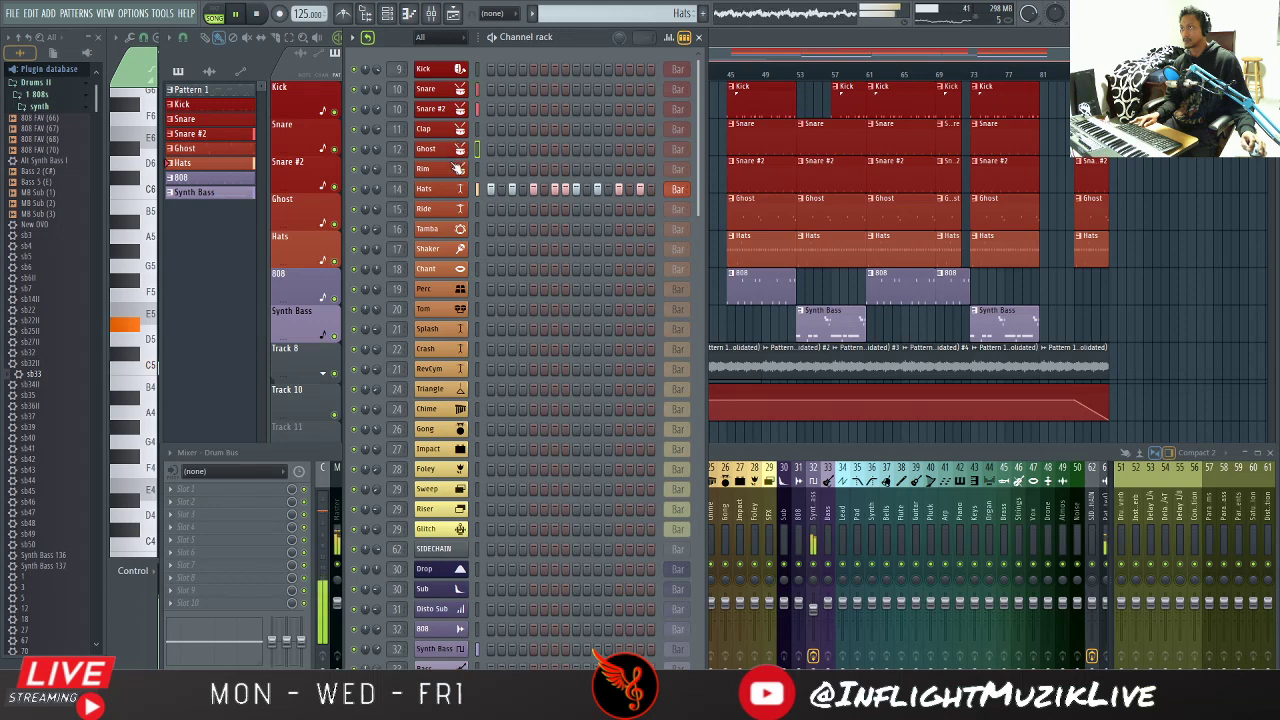
{"action": "left_click", "coordinate": [736, 462]}
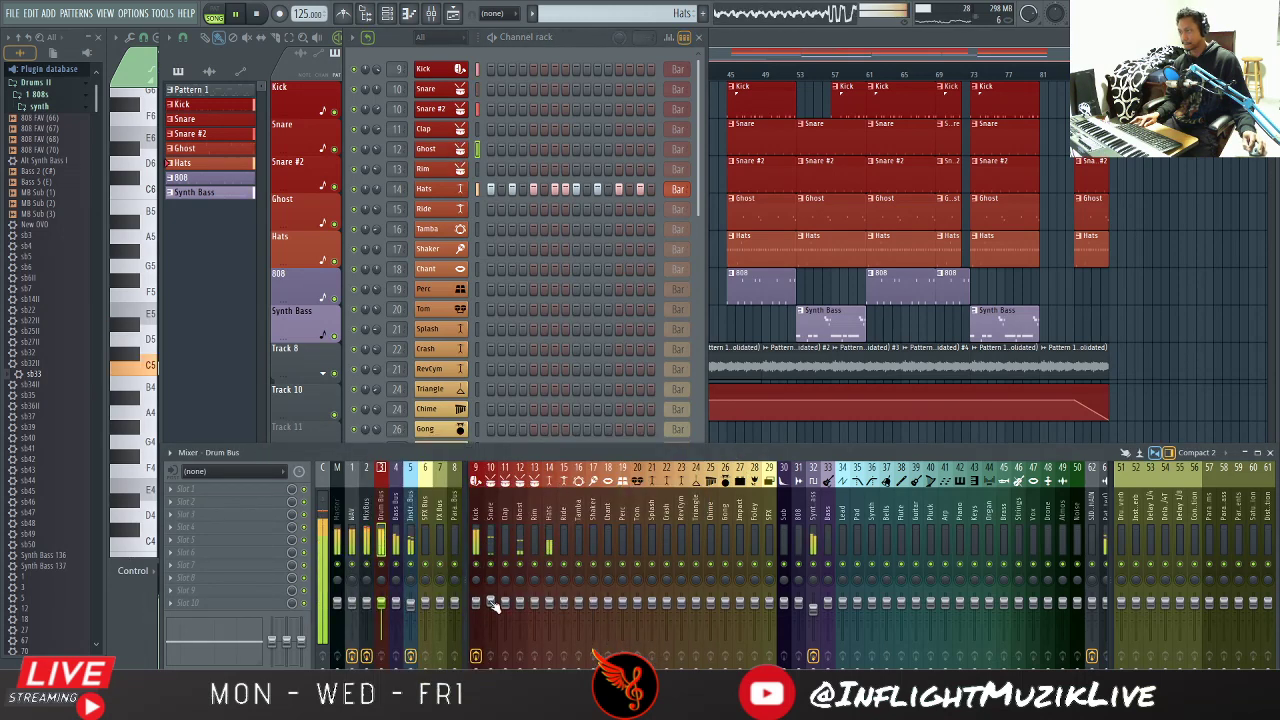
{"action": "left_click", "coordinate": [236, 532]}
{"action": "mouse_move", "coordinate": [300, 420]}
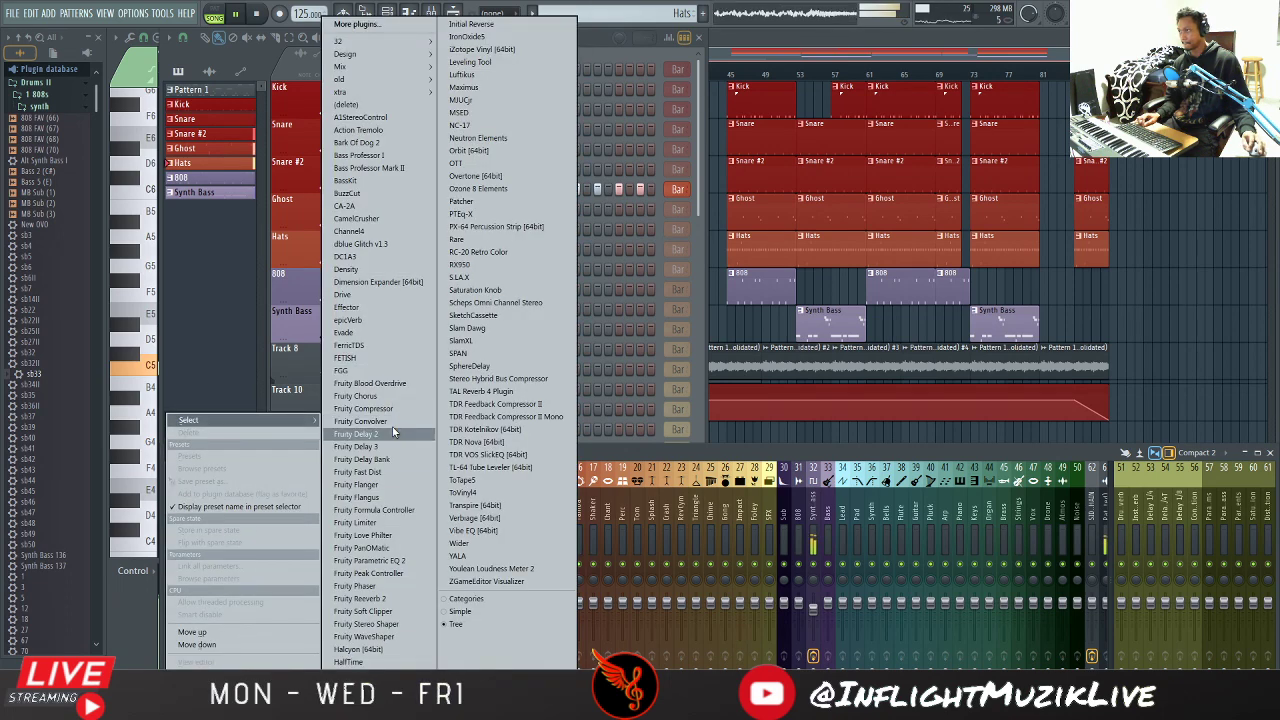
{"action": "left_click", "coordinate": [394, 566]}
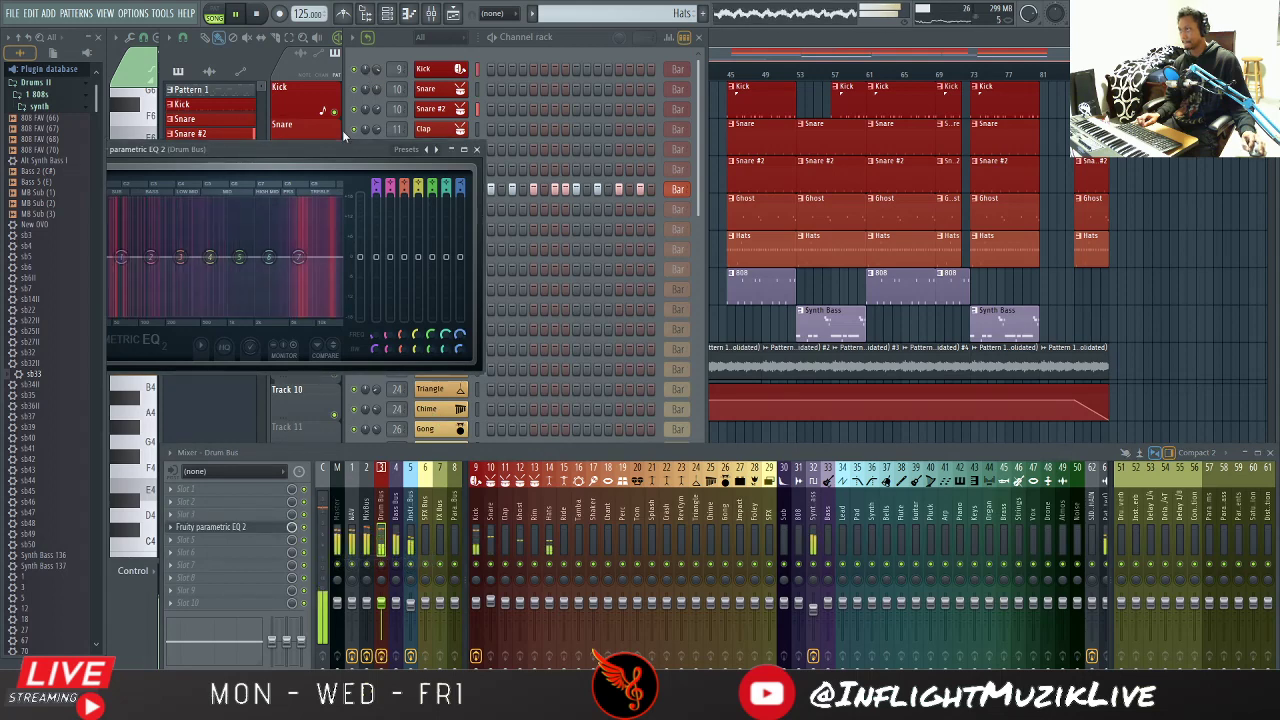
{"action": "left_click_drag", "start_coordinate": [342, 142], "coordinate": [536, 157]}
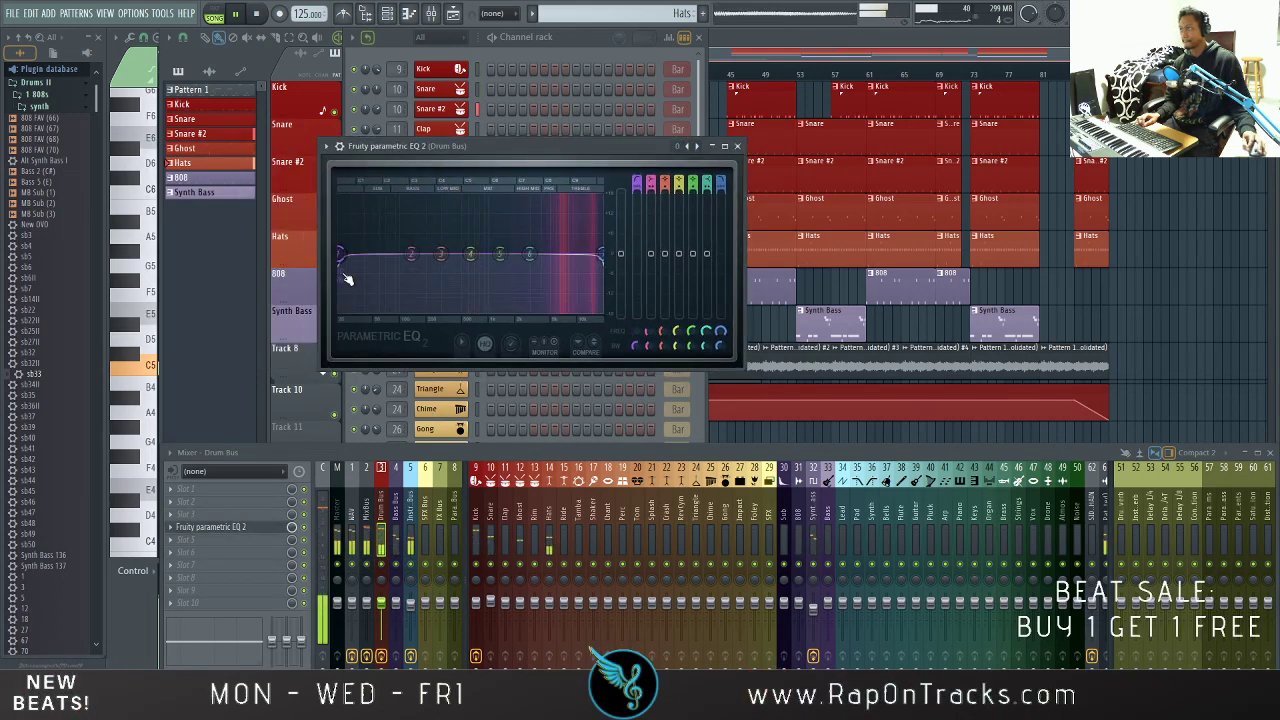
Step: Move the Drum Bus EQ's low-cut band slightly up and its high-cut band slightly down in frequency
{"action": "left_click_drag", "start_coordinate": [340, 252], "coordinate": [357, 253]}
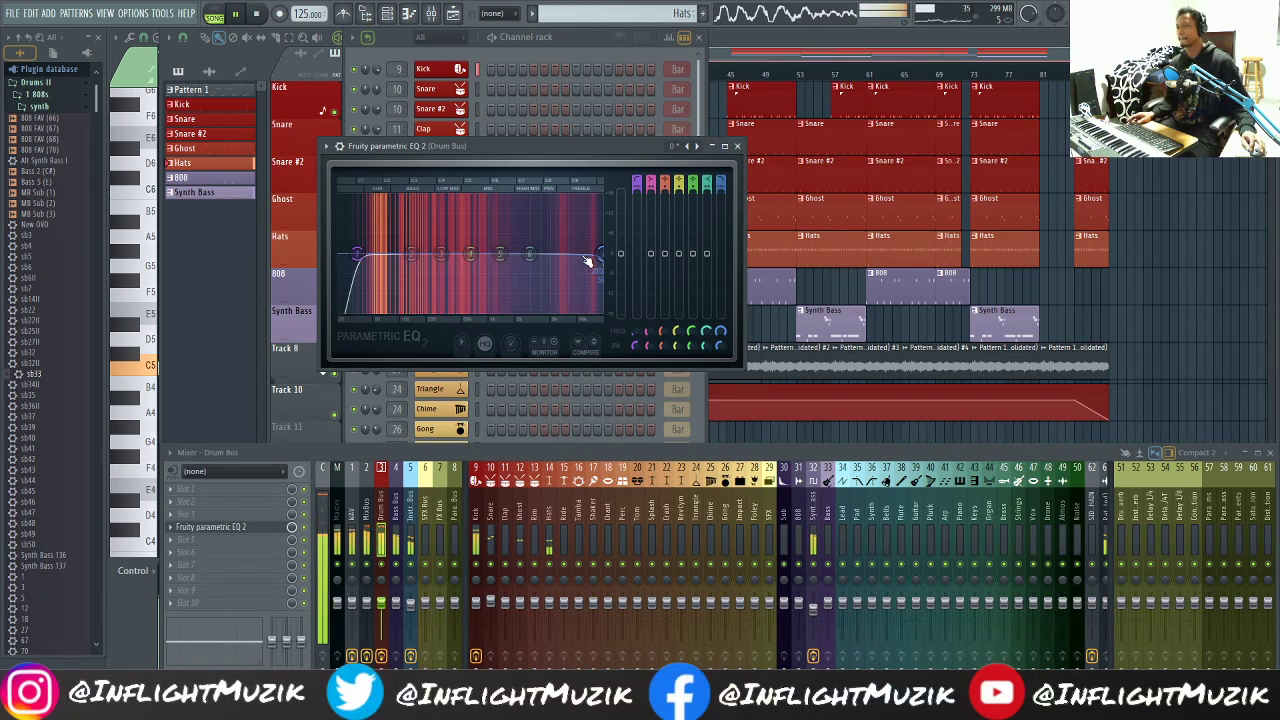
{"action": "left_click_drag", "start_coordinate": [600, 253], "coordinate": [563, 245]}
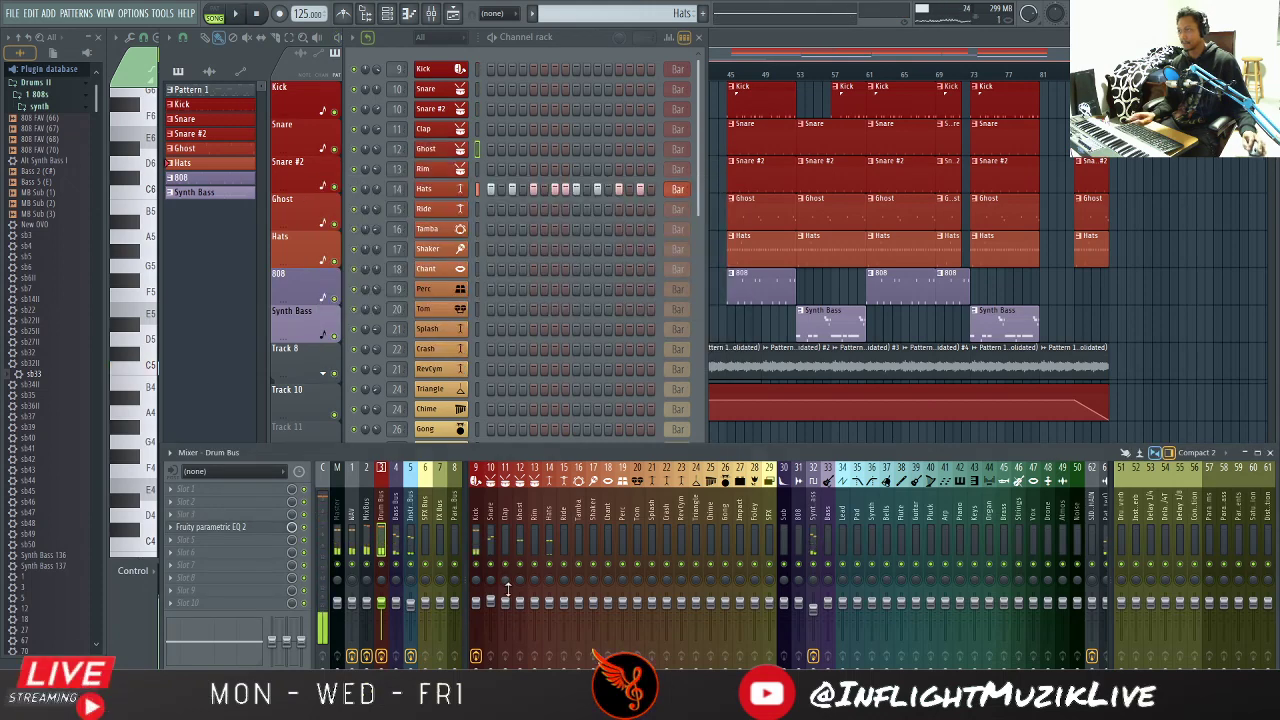
Step: Load Fruity Parametric EQ 2 into the Snare mixer track's fifth effect slot and apply its first preset
{"action": "left_click", "coordinate": [489, 519]}
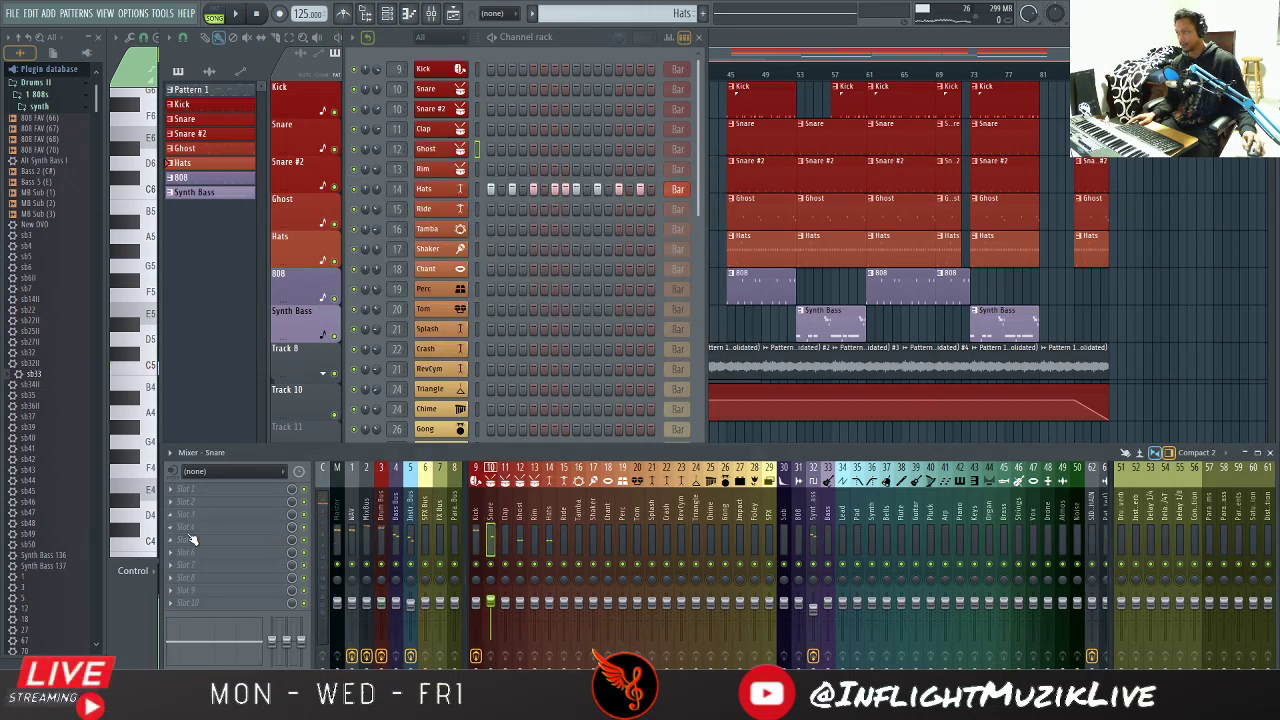
{"action": "left_click", "coordinate": [192, 540]}
{"action": "mouse_move", "coordinate": [240, 420]}
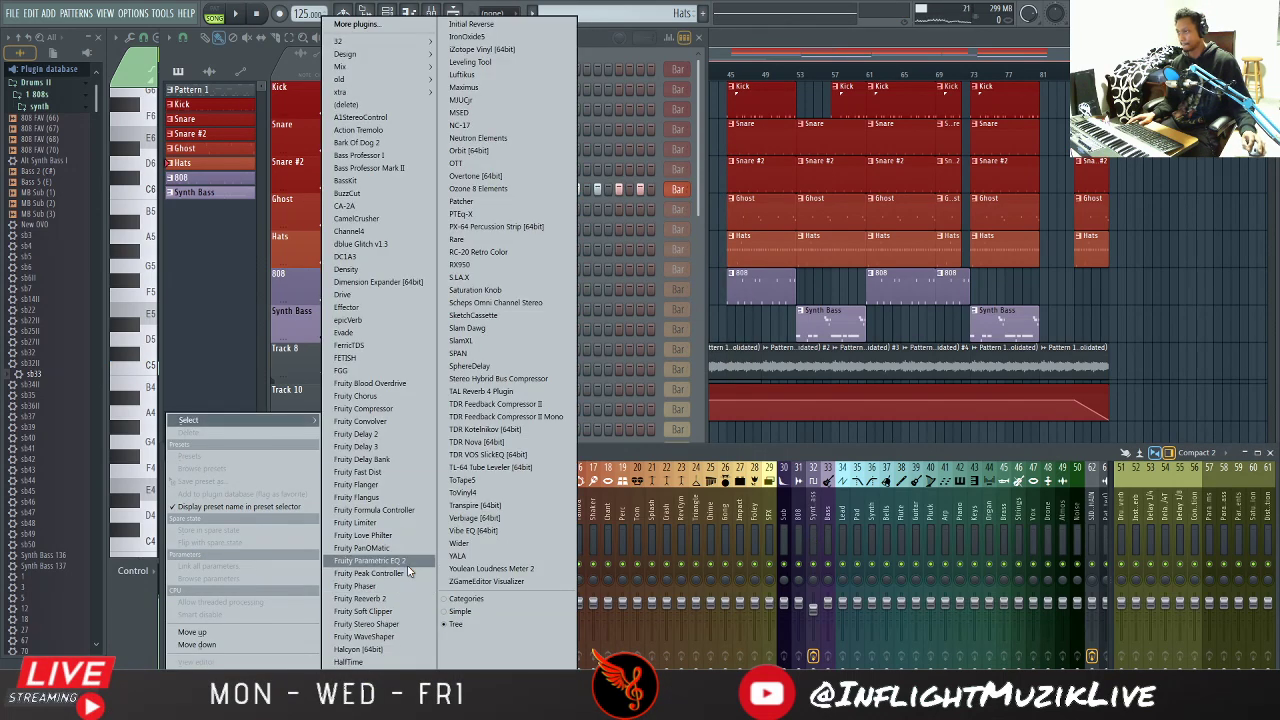
{"action": "left_click", "coordinate": [412, 561]}
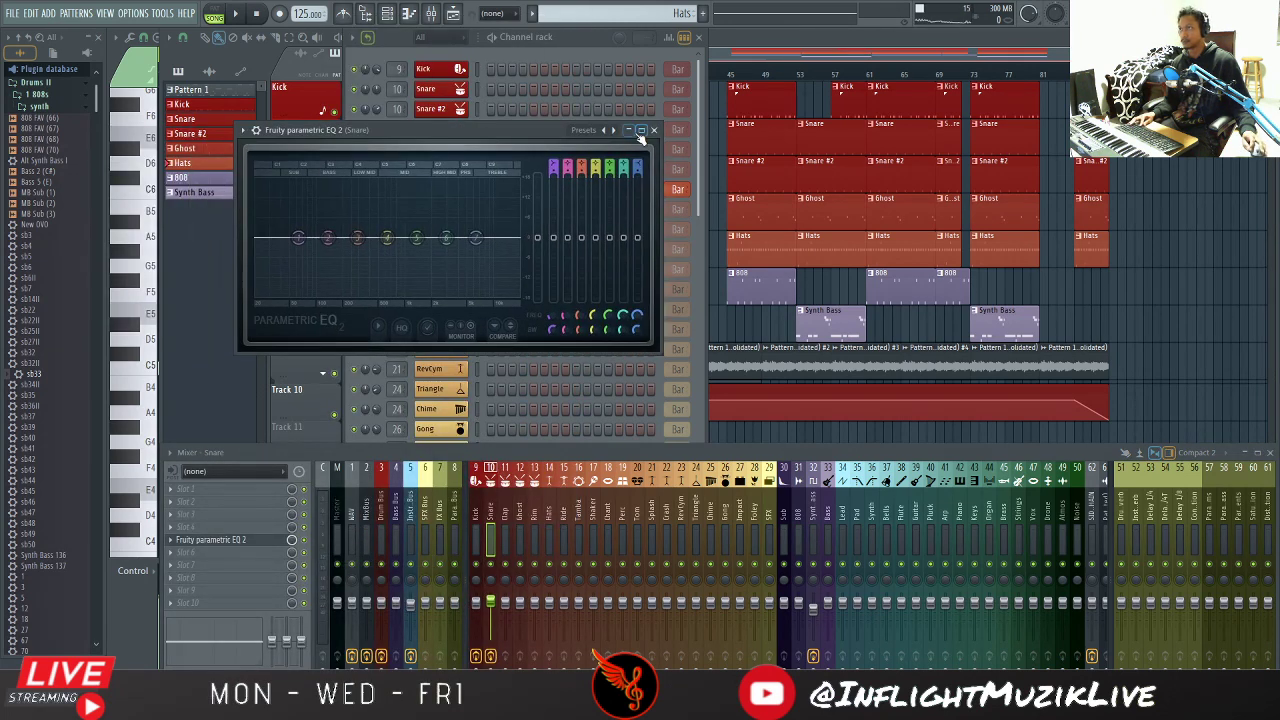
{"action": "left_click", "coordinate": [613, 130]}
Step: During playback, cut the lows and highs of the Snare's EQ, slightly boost its upper mids, and close the EQ
{"action": "key", "text": "space"}
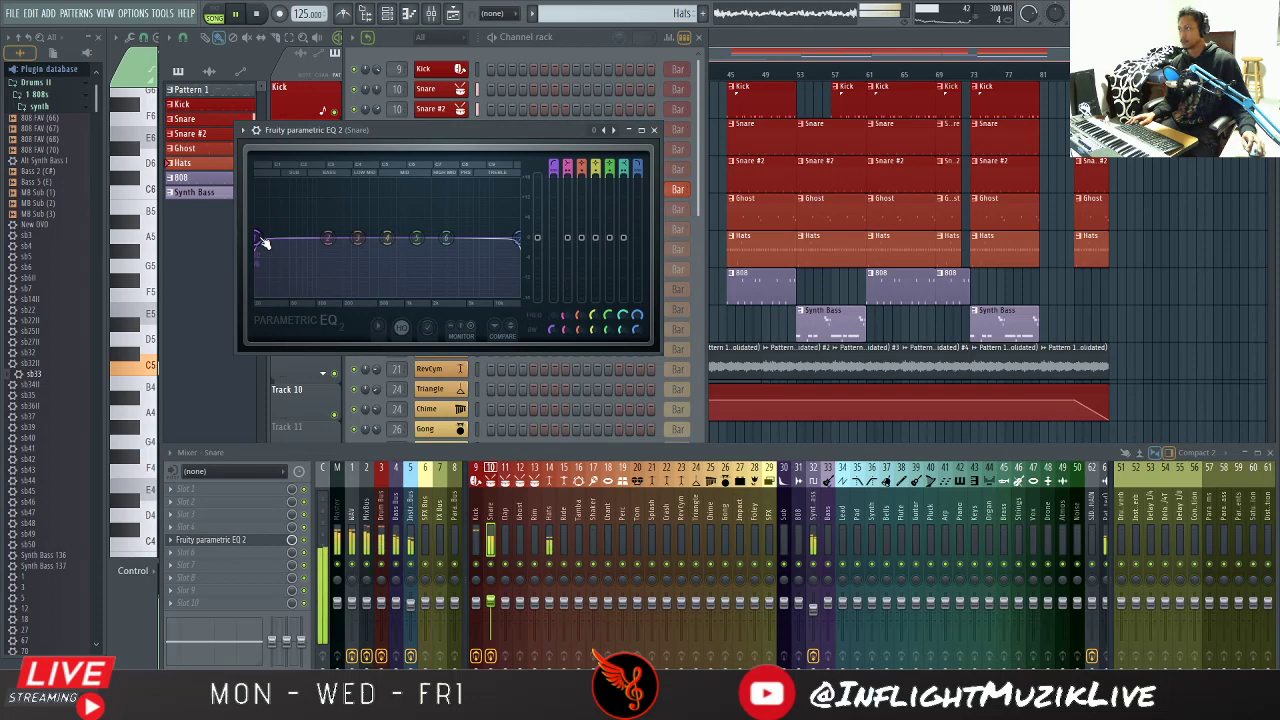
{"action": "left_click_drag", "start_coordinate": [280, 237], "coordinate": [358, 238]}
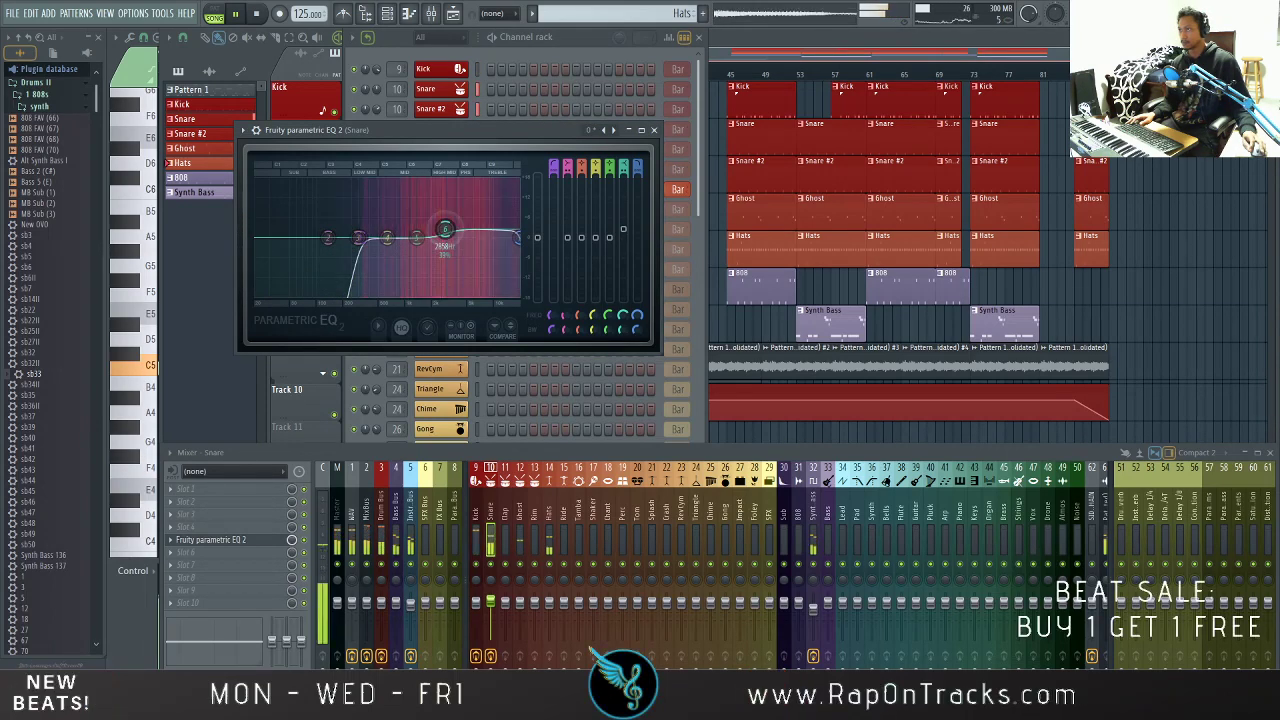
{"action": "left_click_drag", "start_coordinate": [446, 237], "coordinate": [448, 231]}
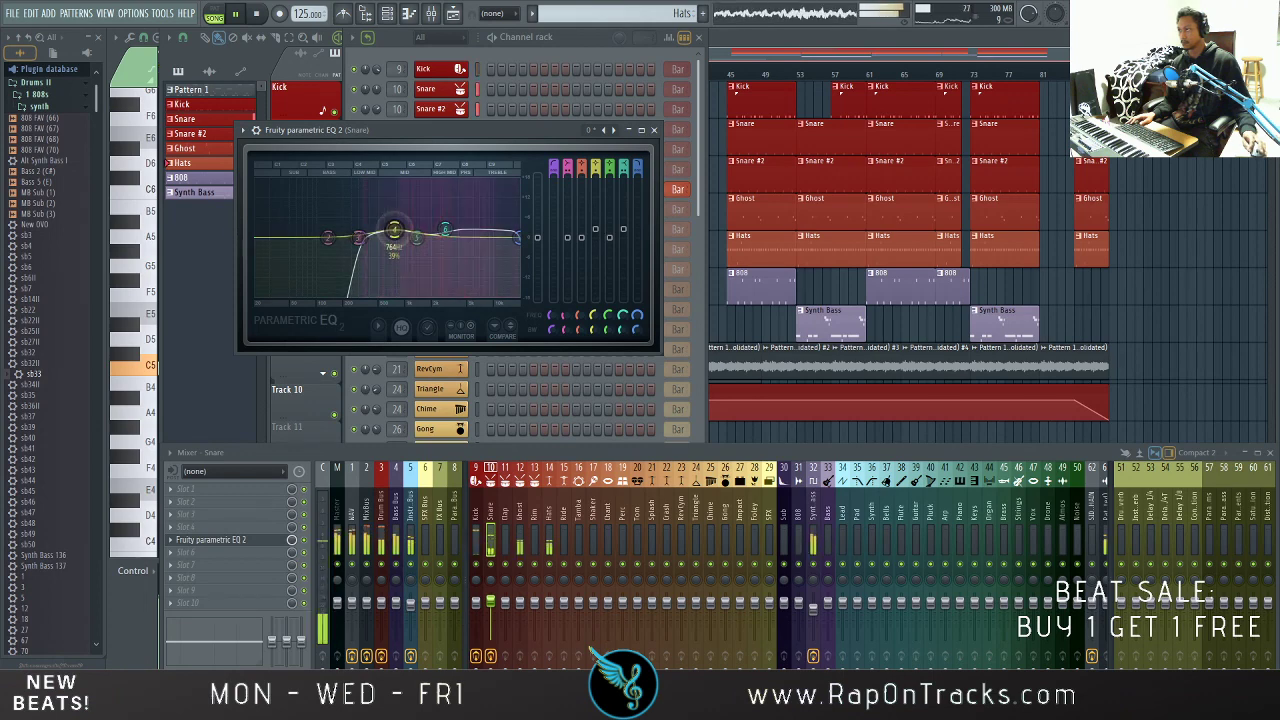
{"action": "left_click_drag", "start_coordinate": [415, 238], "coordinate": [425, 255]}
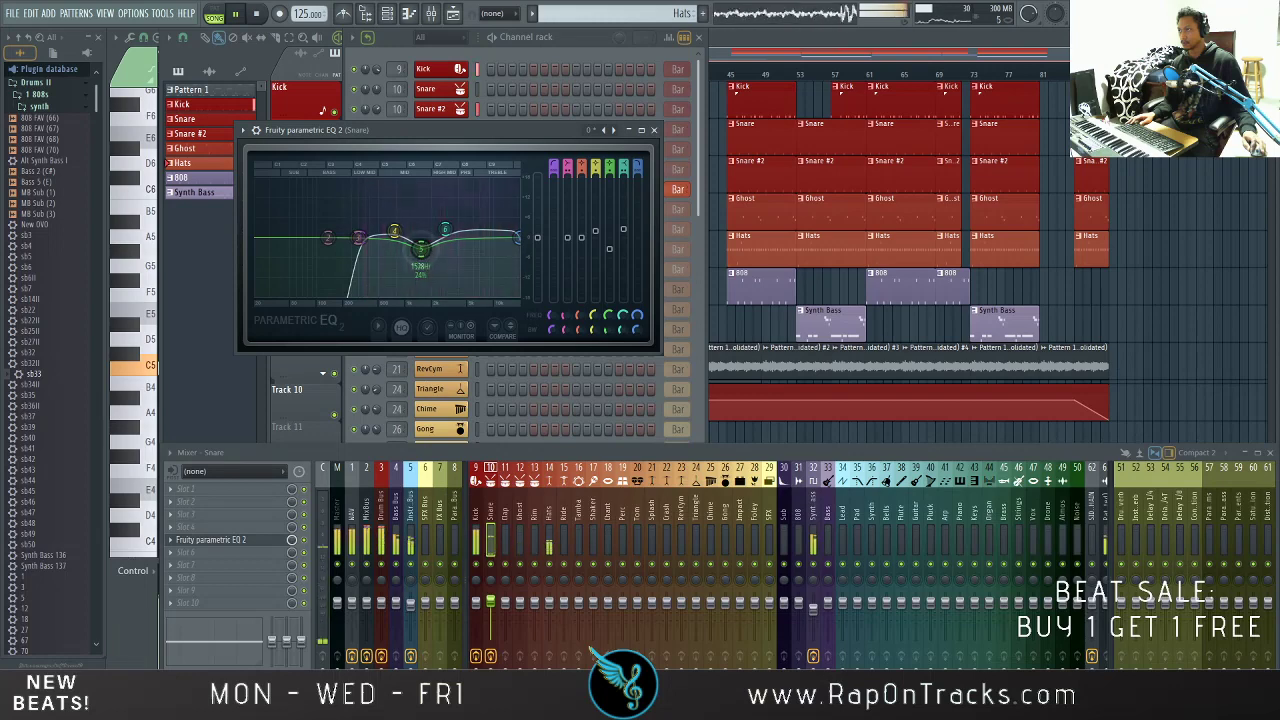
{"action": "scroll", "coordinate": [424, 256], "scroll_direction": "up", "scroll_amount": 5}
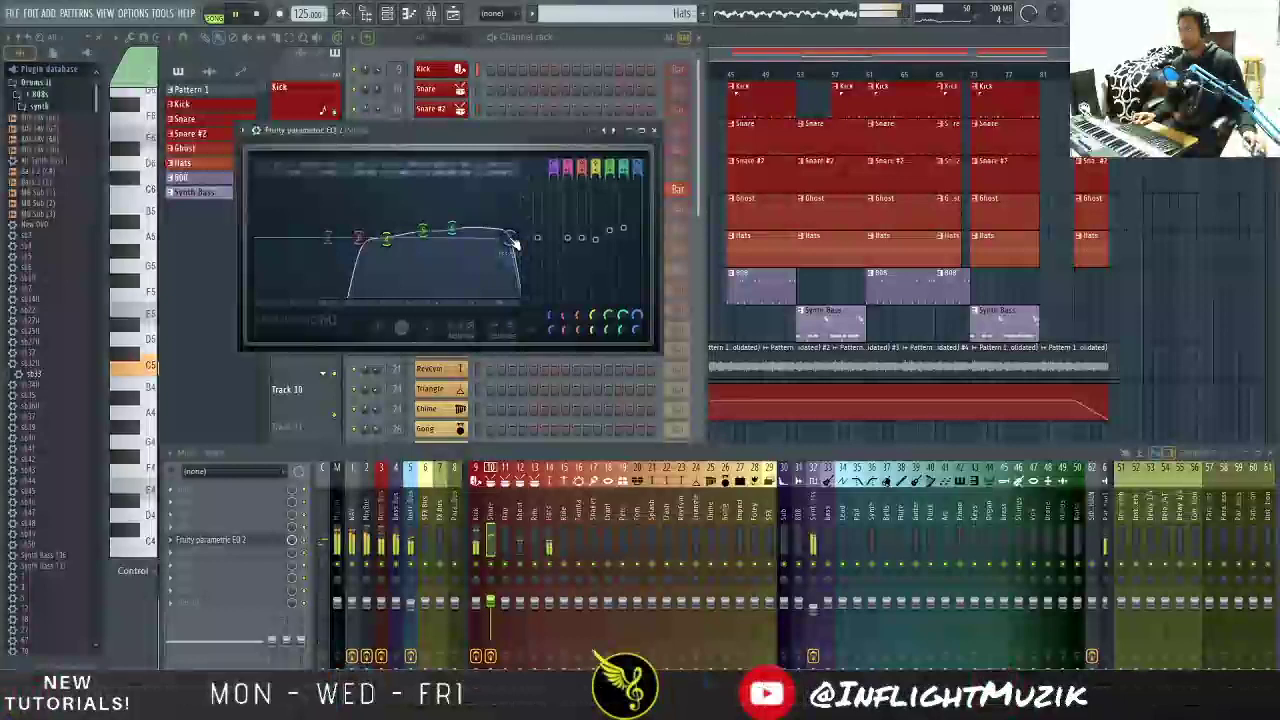
{"action": "left_click", "coordinate": [650, 133]}
Step: Load Fruity Compressor into the Snare mixer track's sixth effect slot and move its window over the channel rack
{"action": "left_click", "coordinate": [171, 539]}
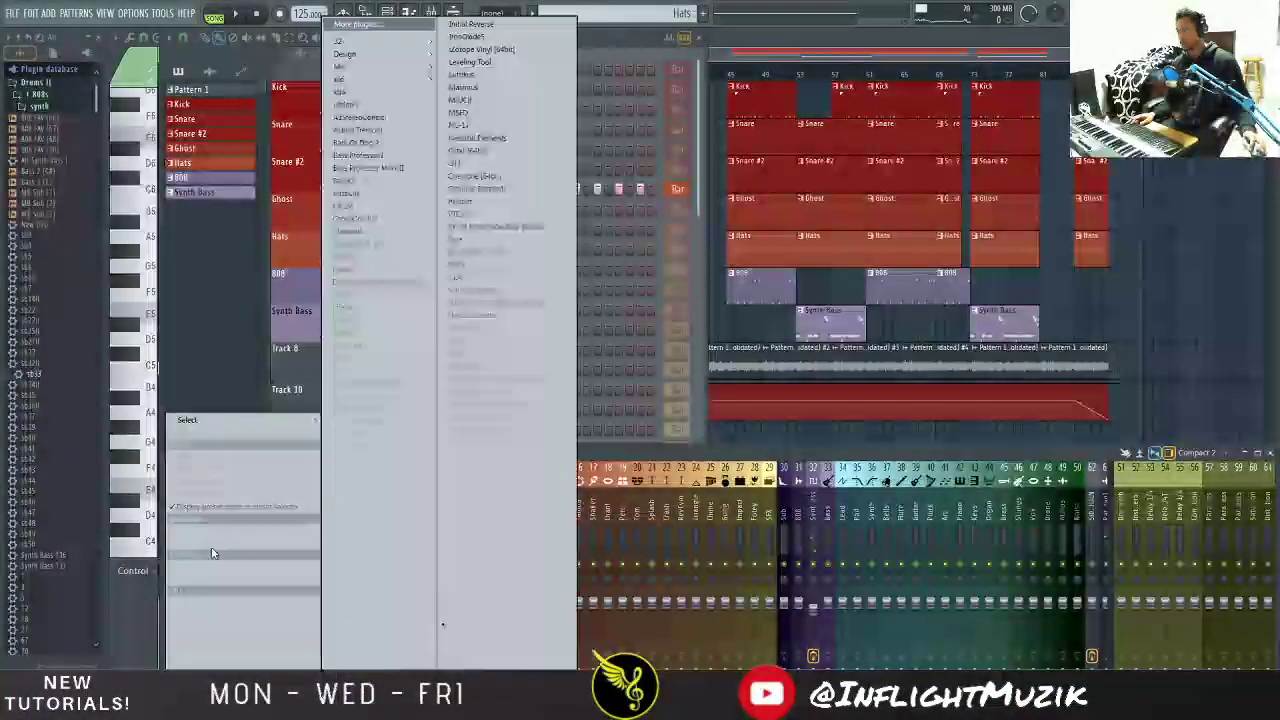
{"action": "mouse_move", "coordinate": [290, 420]}
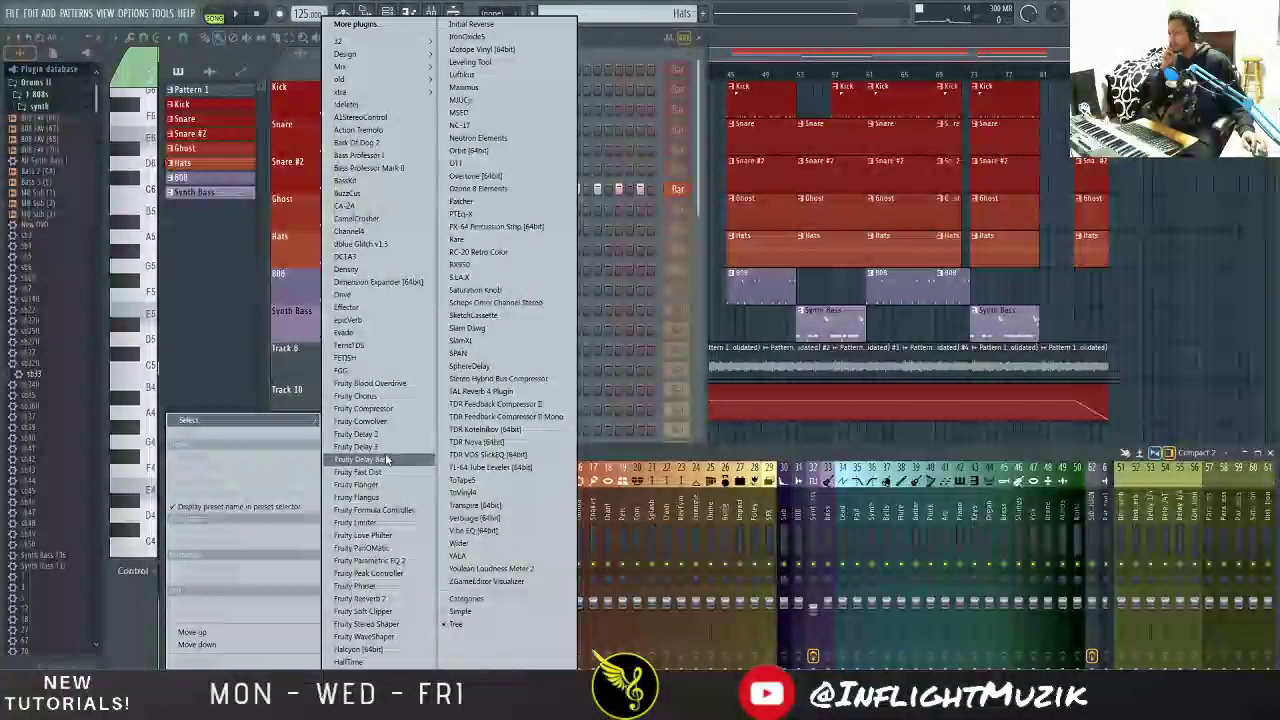
{"action": "left_click", "coordinate": [385, 410]}
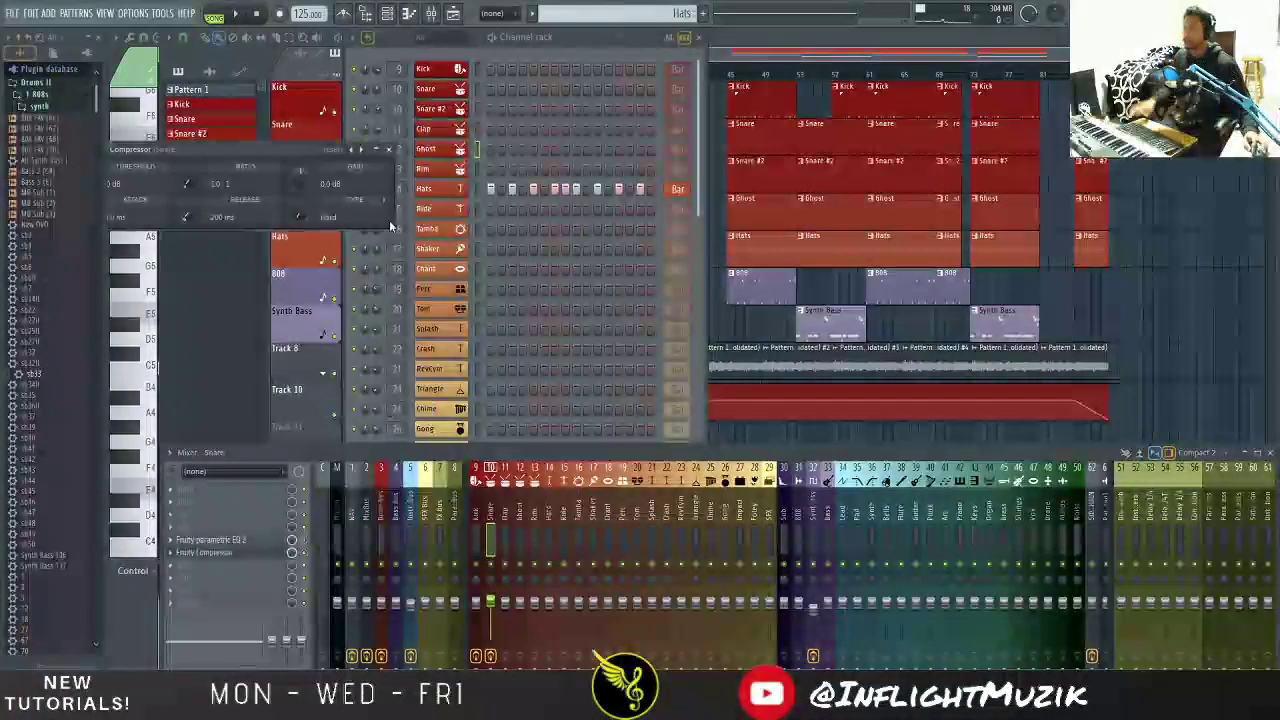
{"action": "left_click_drag", "start_coordinate": [248, 150], "coordinate": [589, 166]}
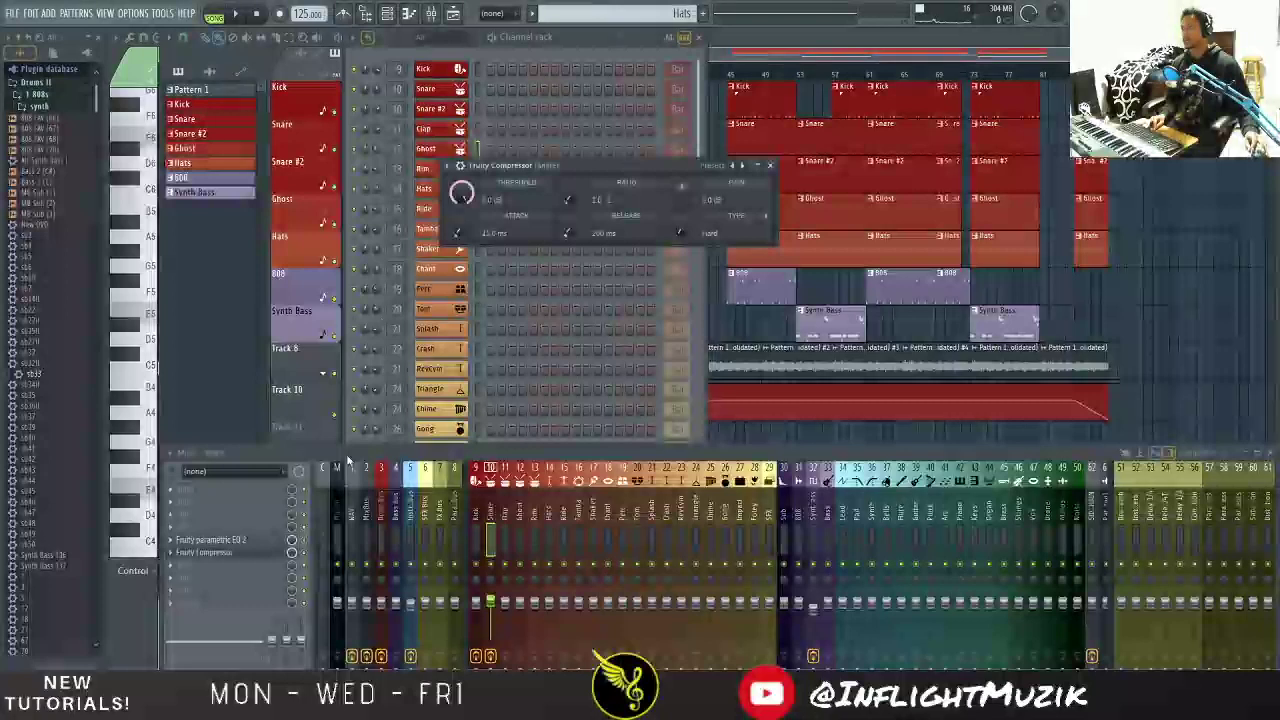
Step: Load Fruity Limiter into the Snare's seventh effect slot, step through its presets, switch it to limit mode and close it
{"action": "left_click", "coordinate": [187, 572]}
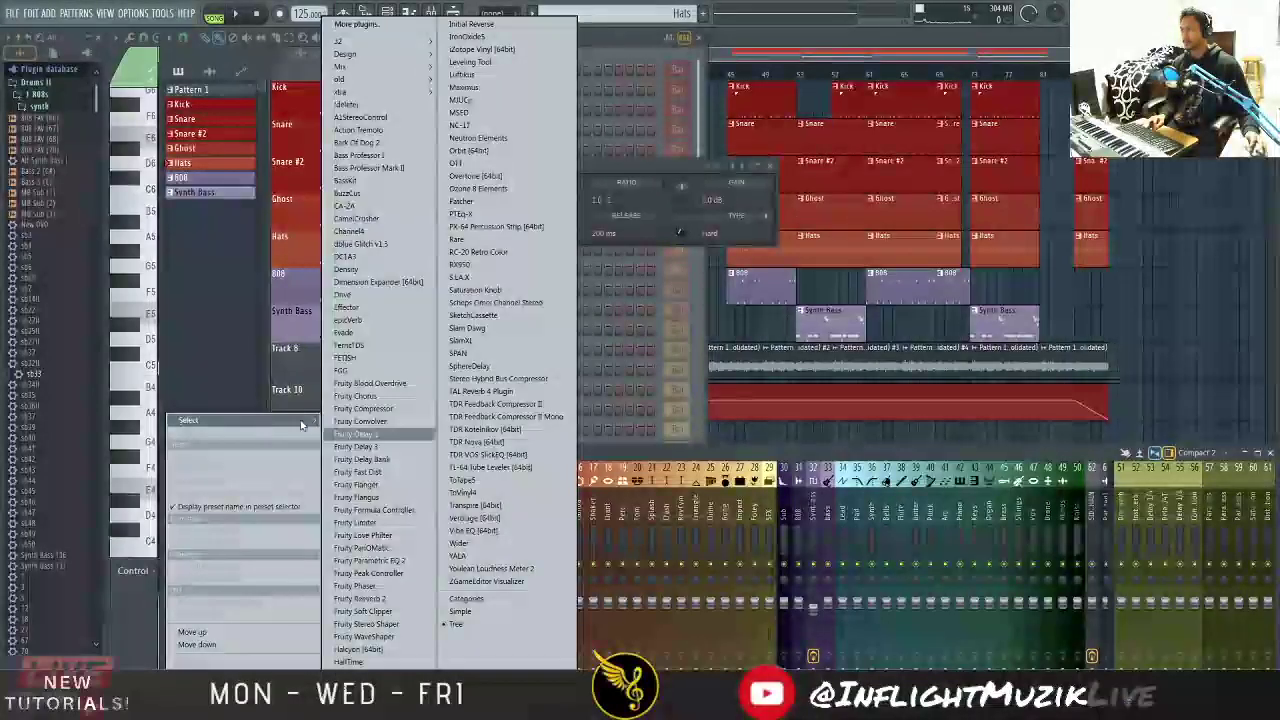
{"action": "left_click", "coordinate": [350, 522]}
{"action": "left_click_drag", "start_coordinate": [241, 152], "coordinate": [483, 219]}
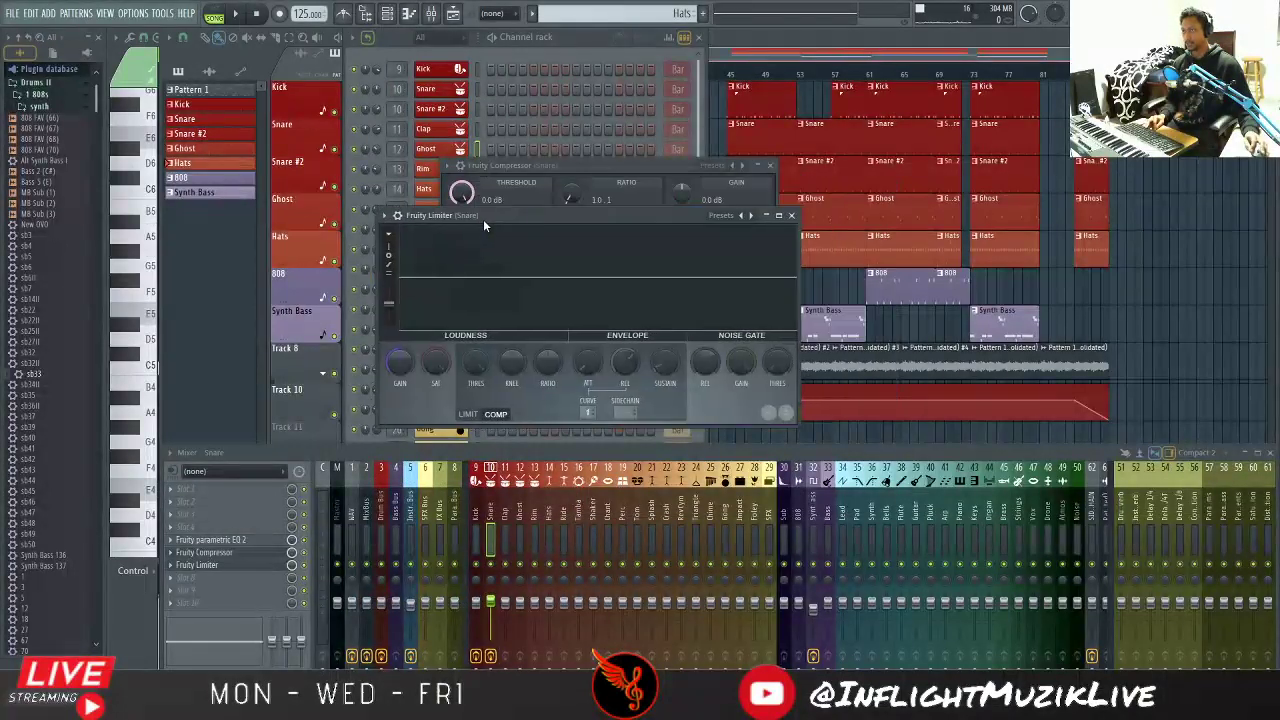
{"action": "left_click", "coordinate": [751, 216]}
{"action": "left_click", "coordinate": [751, 216]}
{"action": "left_click", "coordinate": [751, 216]}
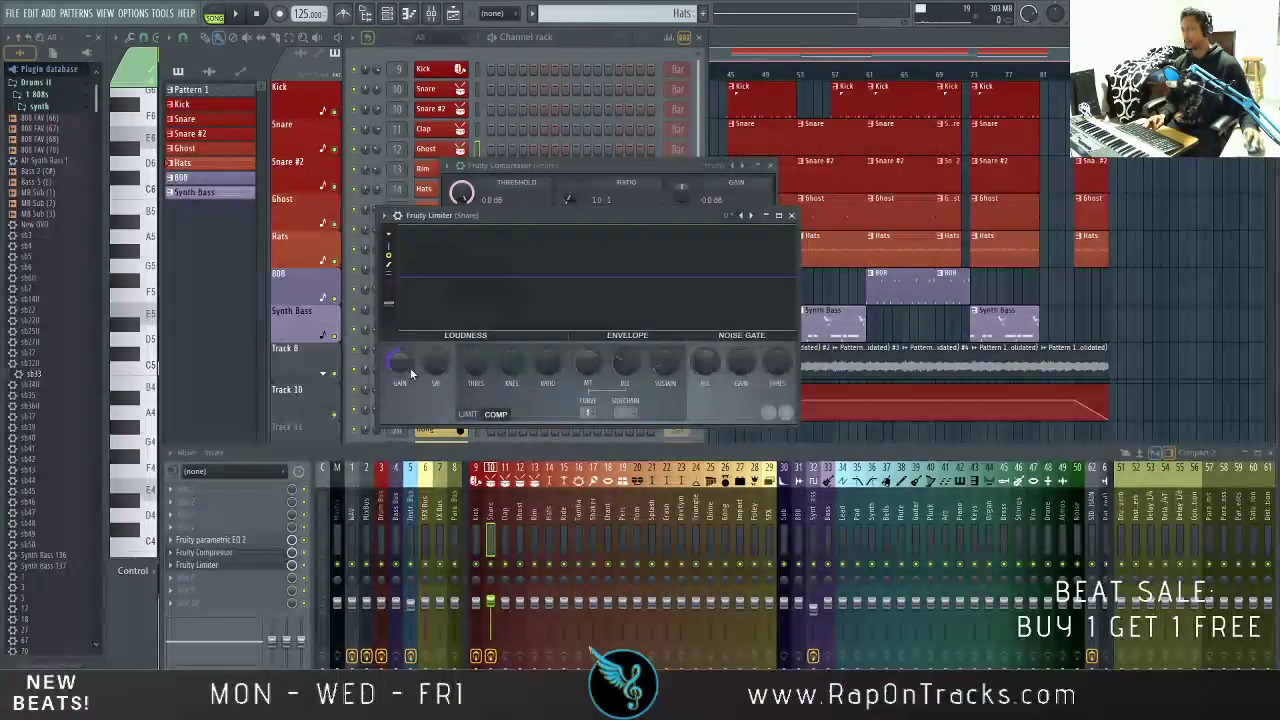
{"action": "left_click", "coordinate": [469, 414]}
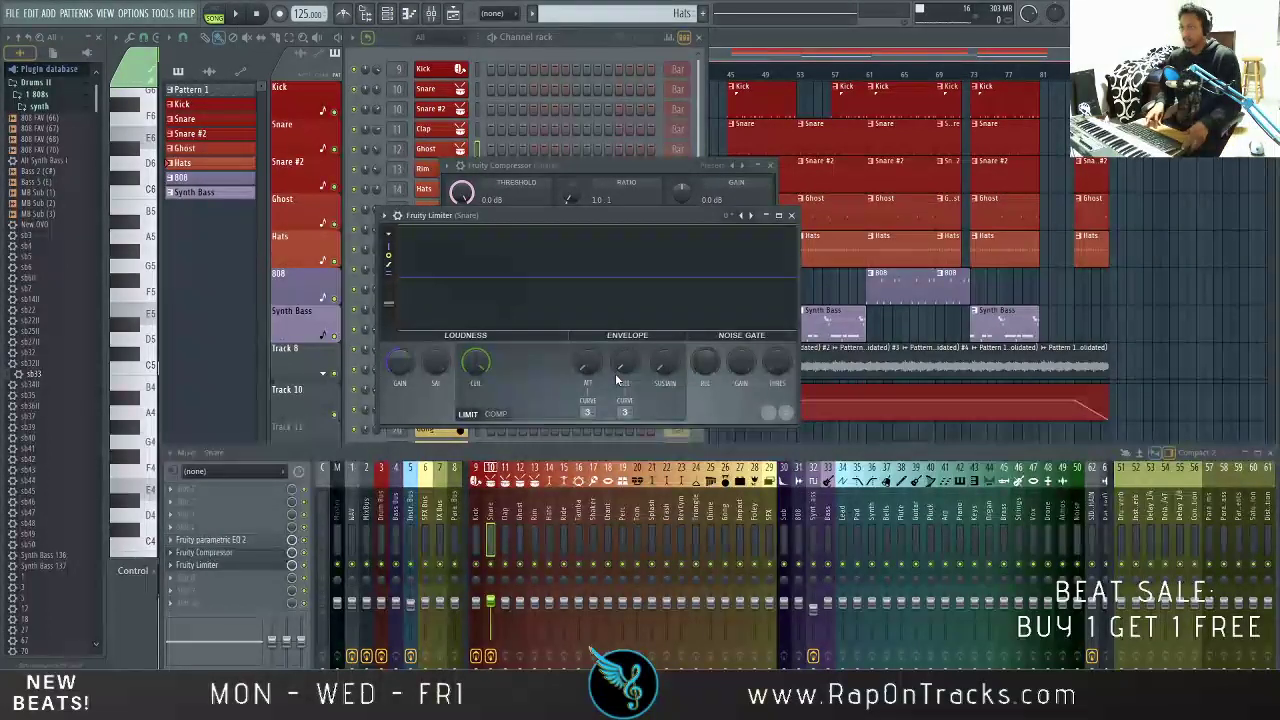
{"action": "left_click", "coordinate": [791, 215]}
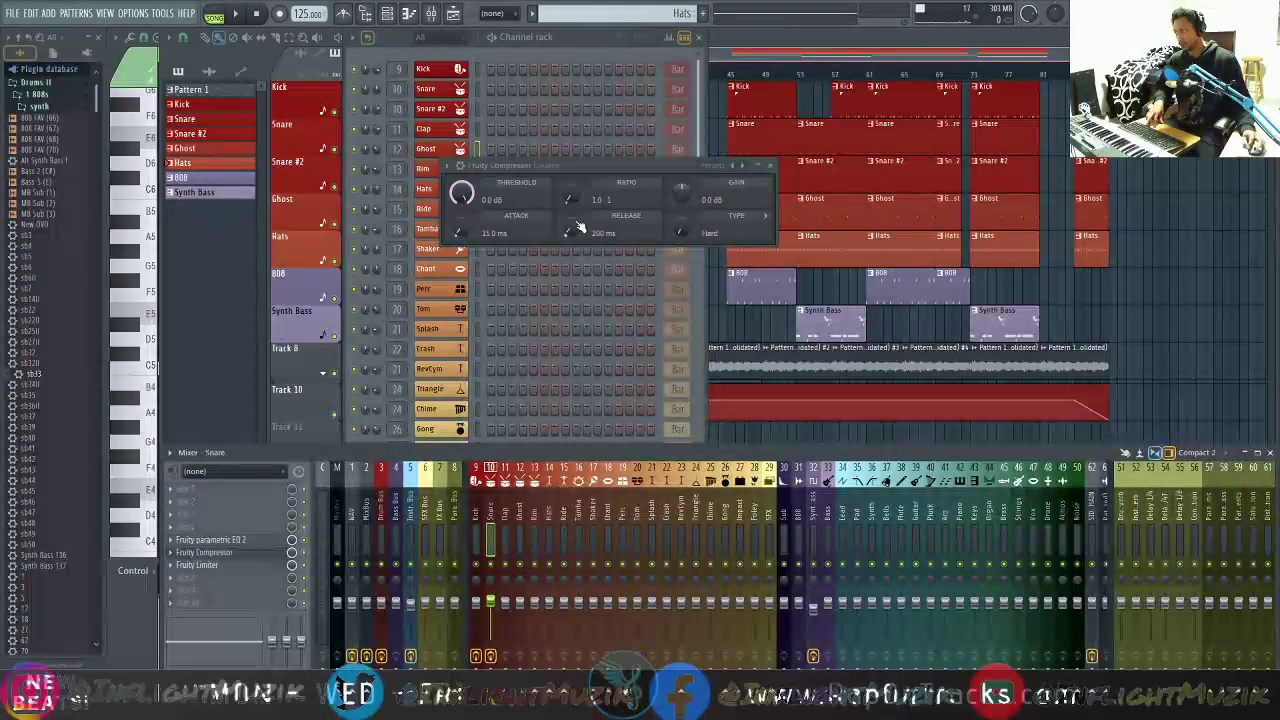
Step: With the Snare's limiter open below the compressor, set the compressor's ratio to 9.4:1 and its threshold to -20.3 dB
{"action": "left_click", "coordinate": [205, 565]}
{"action": "key", "text": "space"}
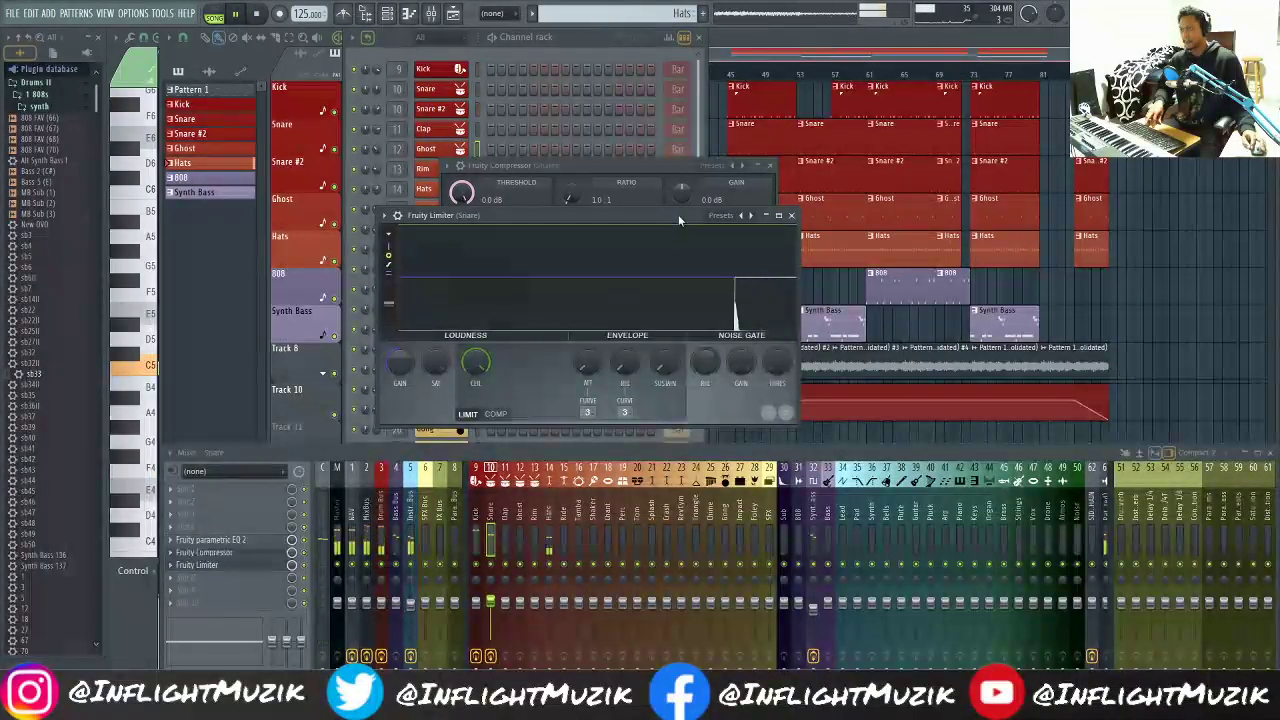
{"action": "left_click_drag", "start_coordinate": [663, 220], "coordinate": [611, 335]}
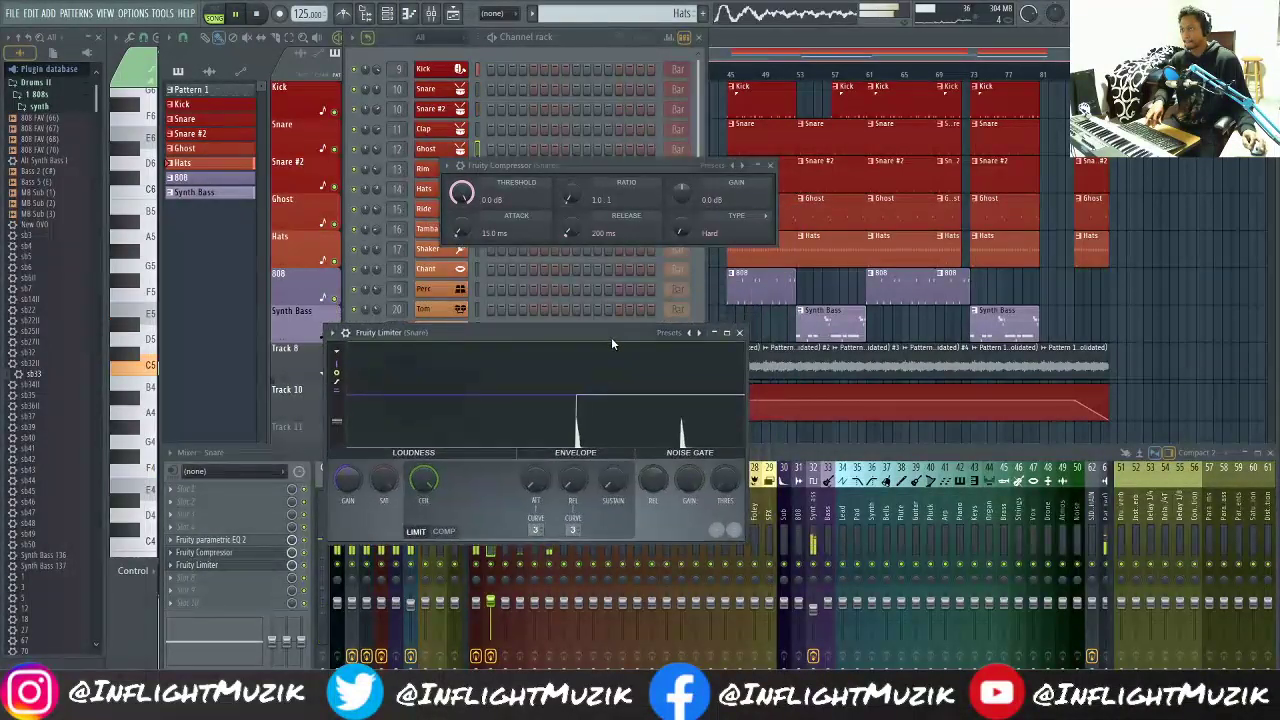
{"action": "left_click_drag", "start_coordinate": [575, 202], "coordinate": [575, 210]}
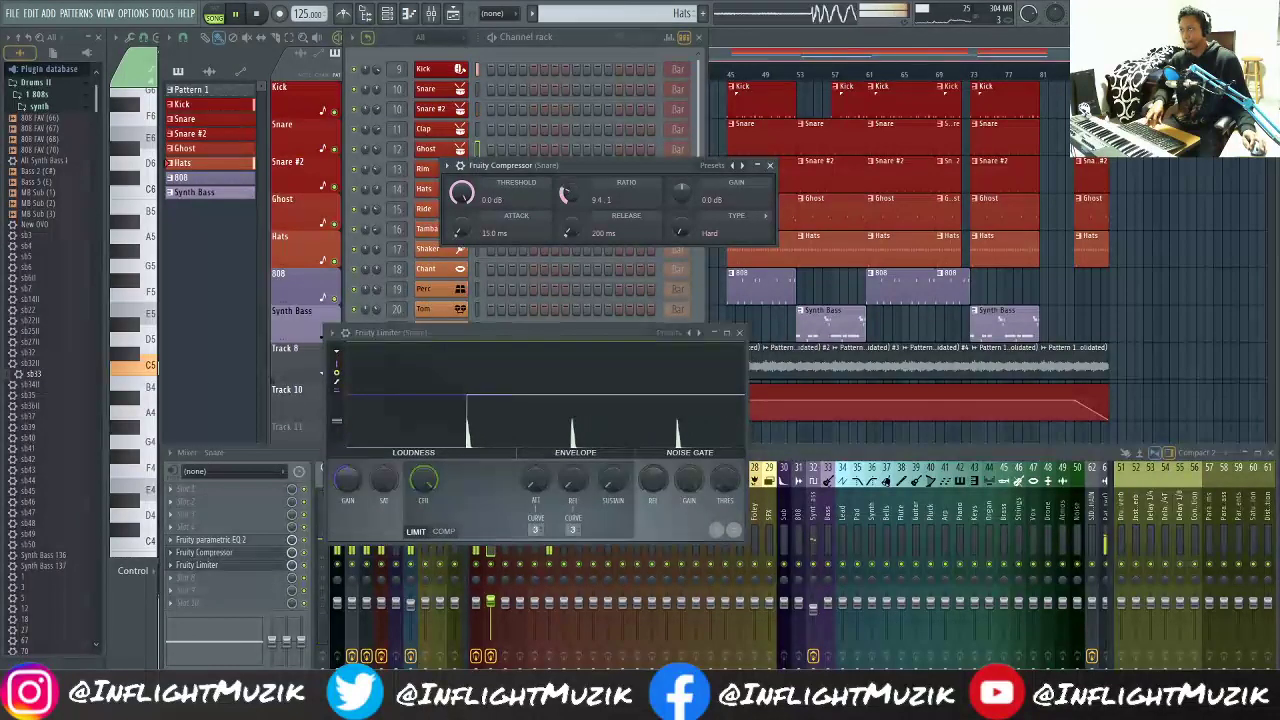
{"action": "left_click_drag", "start_coordinate": [465, 195], "coordinate": [465, 203]}
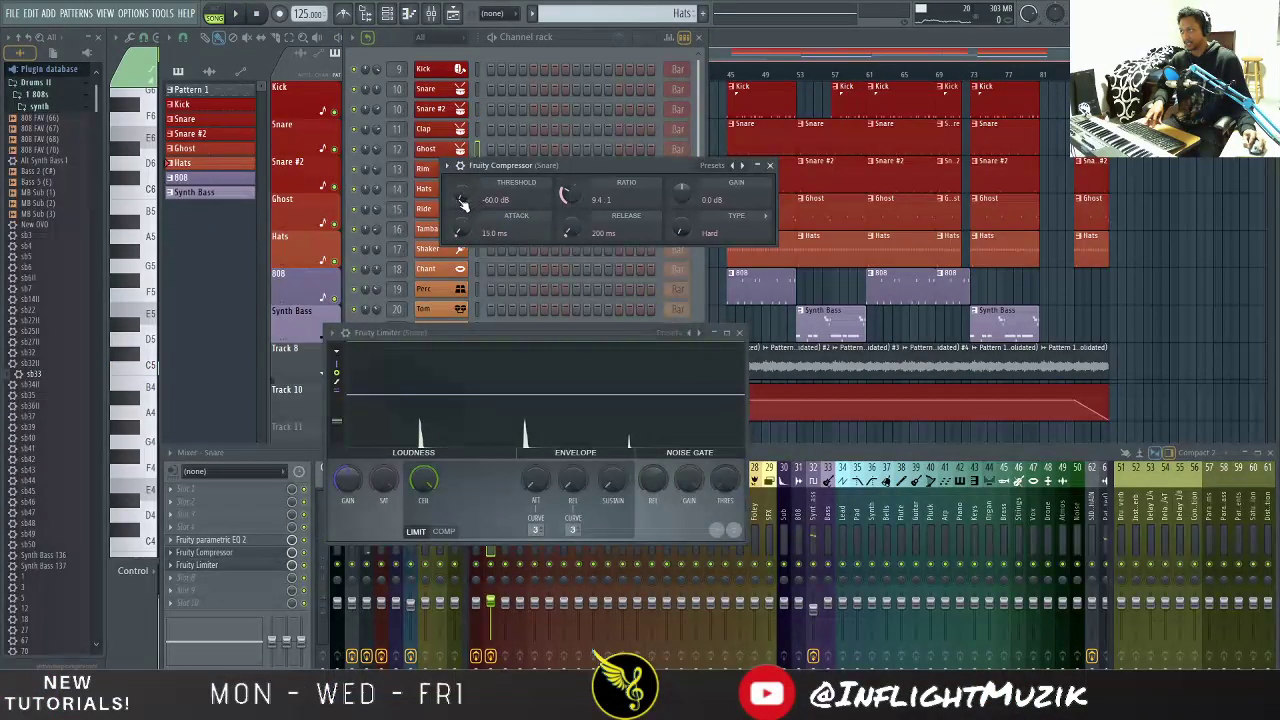
{"action": "key", "text": "space"}
{"action": "left_click_drag", "start_coordinate": [462, 203], "coordinate": [463, 198]}
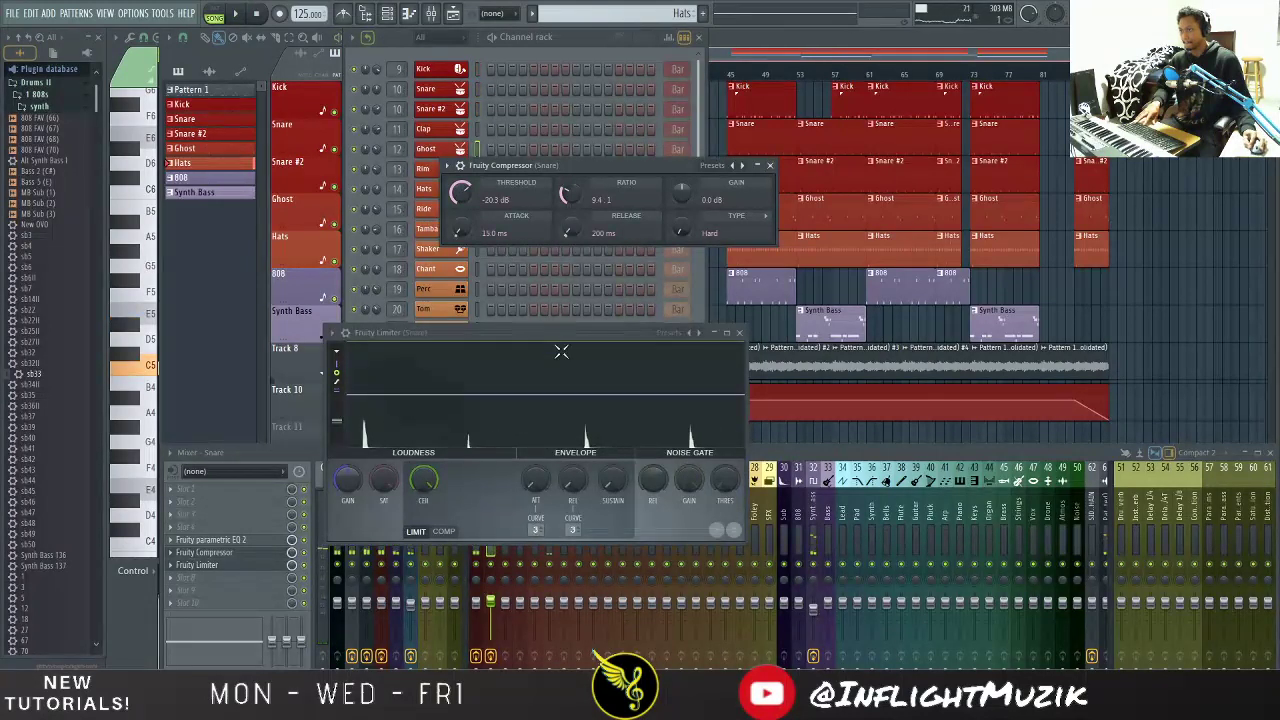
Step: Pause the limiter's display and, during playback, set the Snare compressor's attack to 32.1 ms, gain to 5.5 dB and ratio to 7.1:1
{"action": "key", "text": "space"}
{"action": "left_click", "coordinate": [535, 375]}
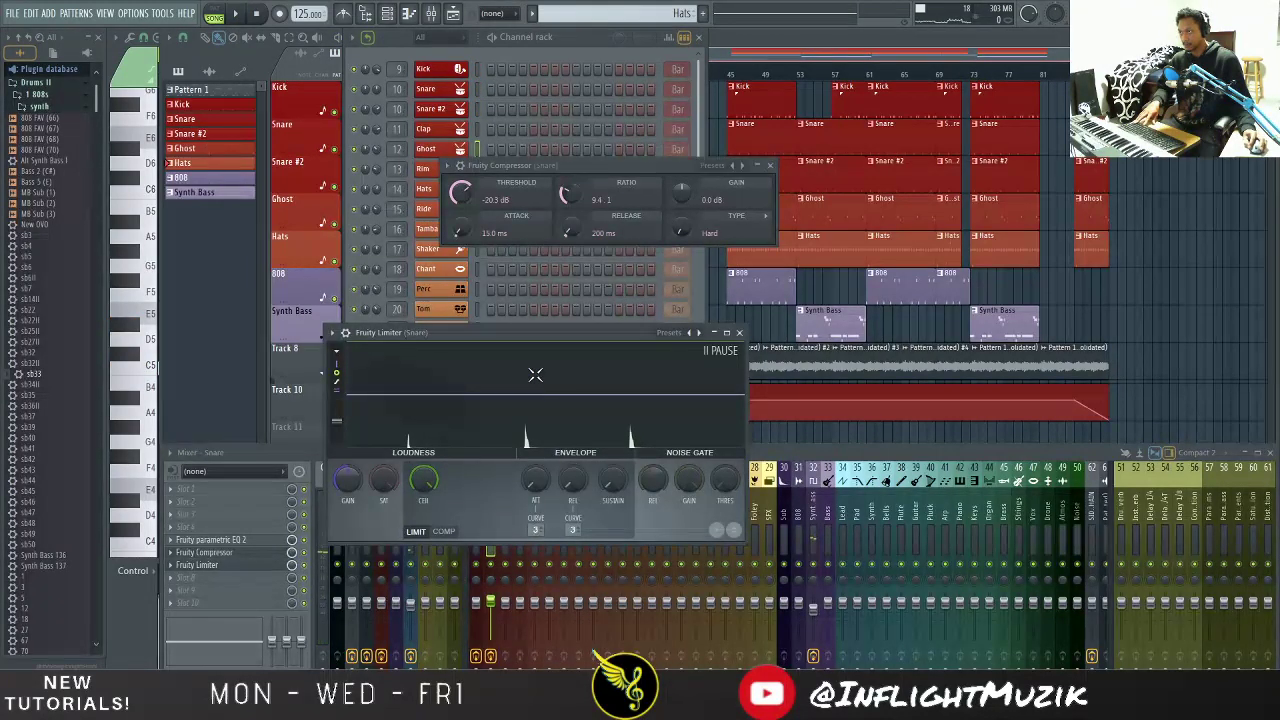
{"action": "key", "text": "space"}
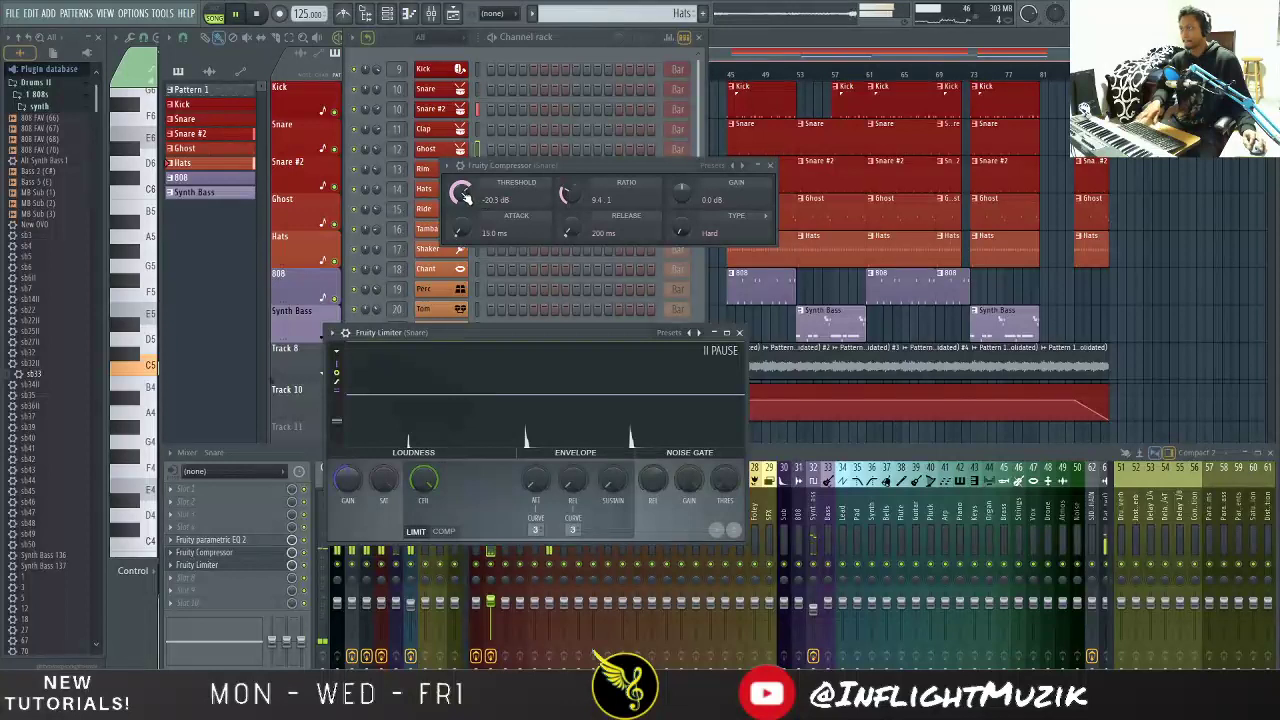
{"action": "left_click", "coordinate": [578, 197]}
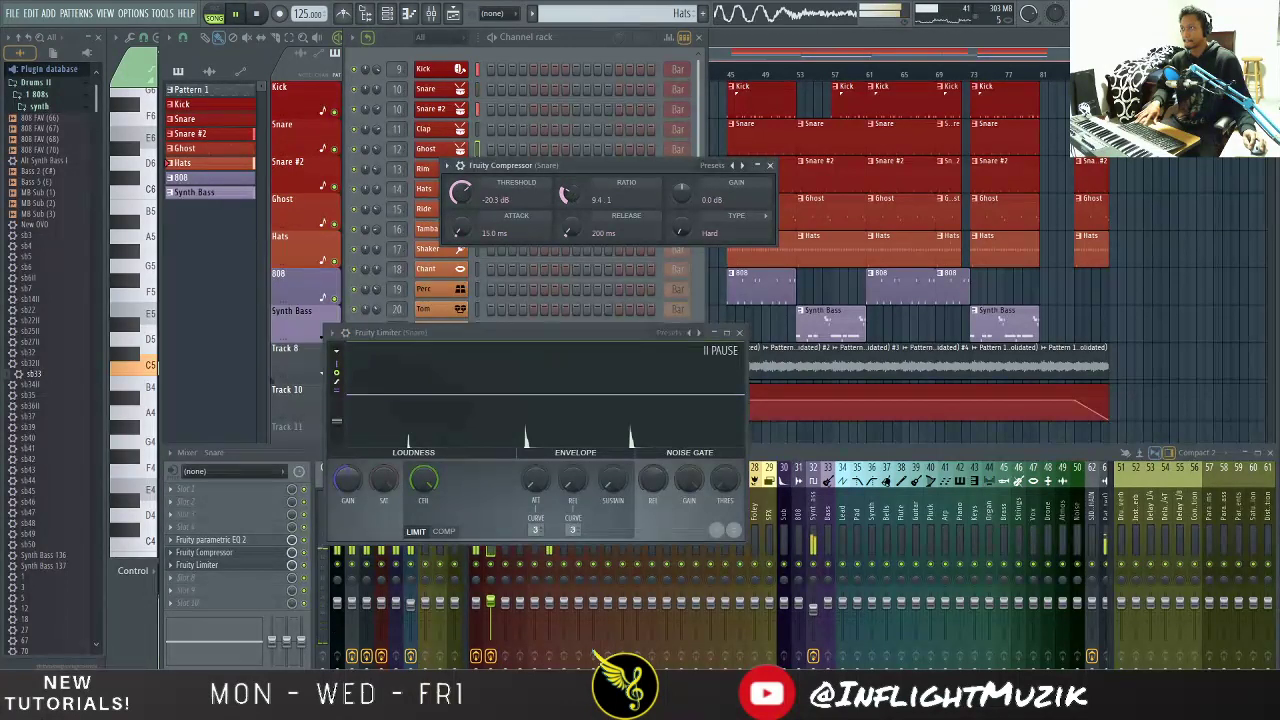
{"action": "left_click_drag", "start_coordinate": [461, 233], "coordinate": [461, 229]}
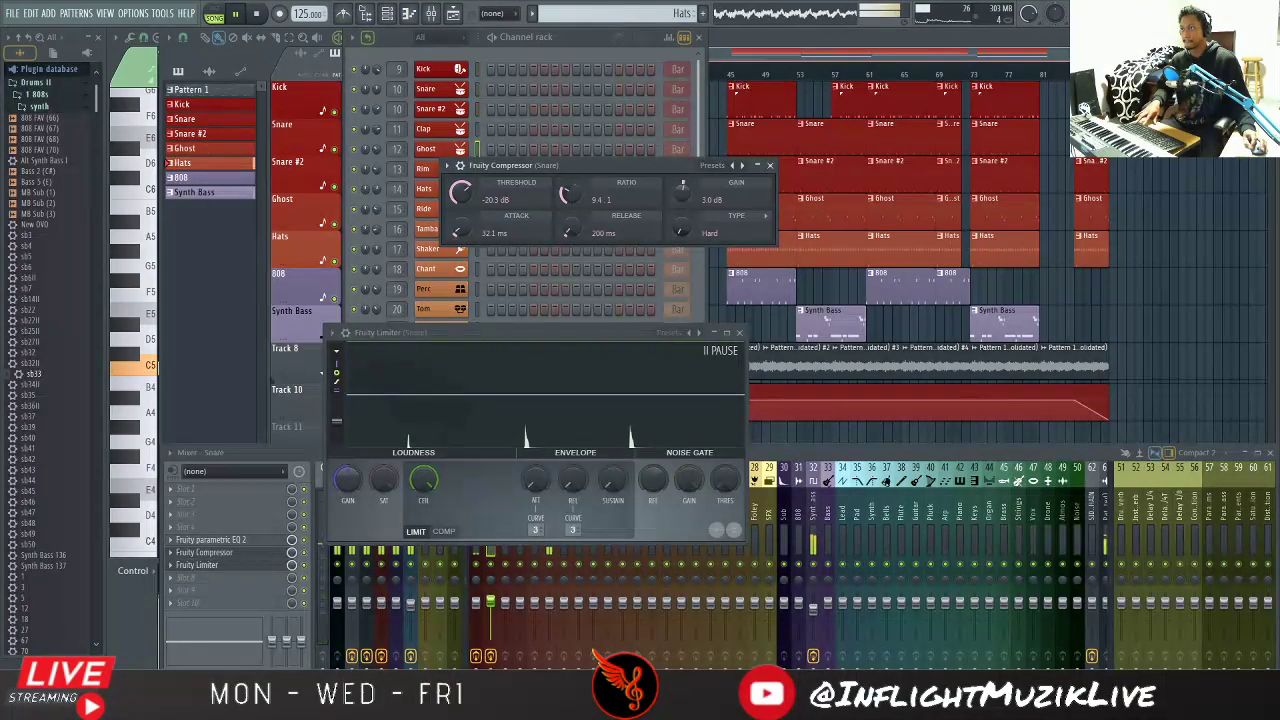
{"action": "left_click_drag", "start_coordinate": [683, 196], "coordinate": [683, 190]}
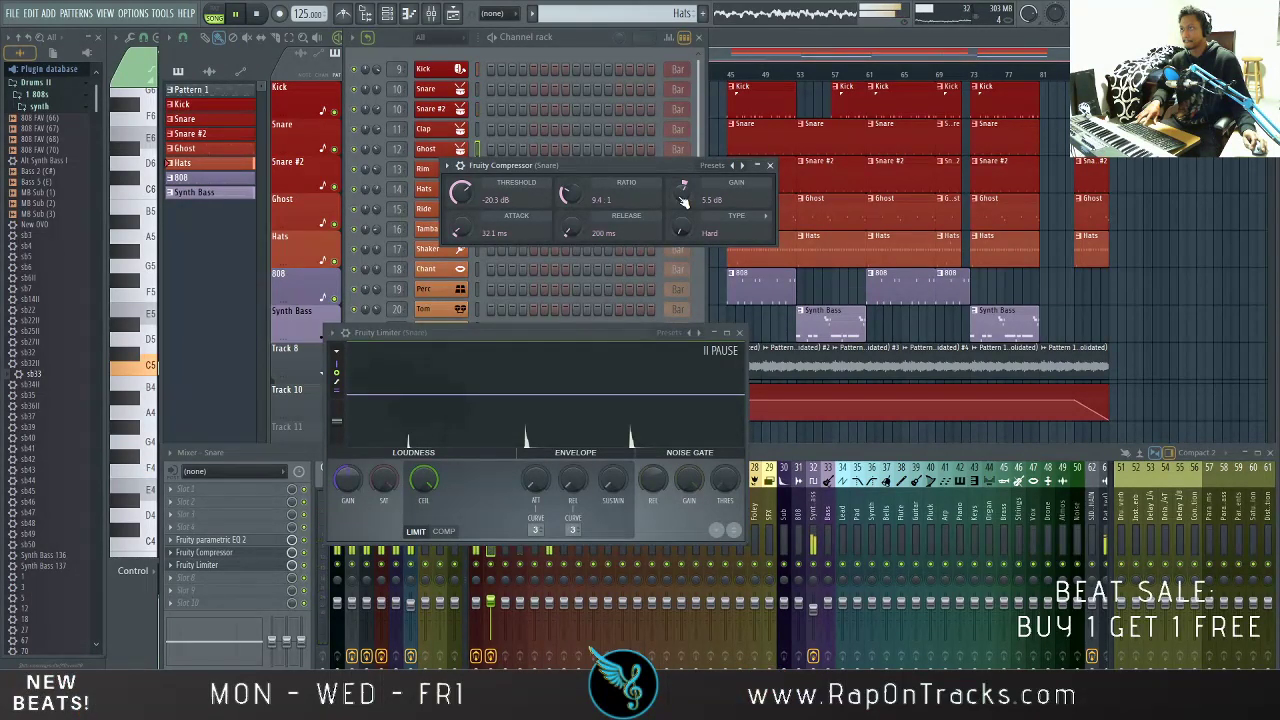
{"action": "left_click_drag", "start_coordinate": [579, 211], "coordinate": [579, 217]}
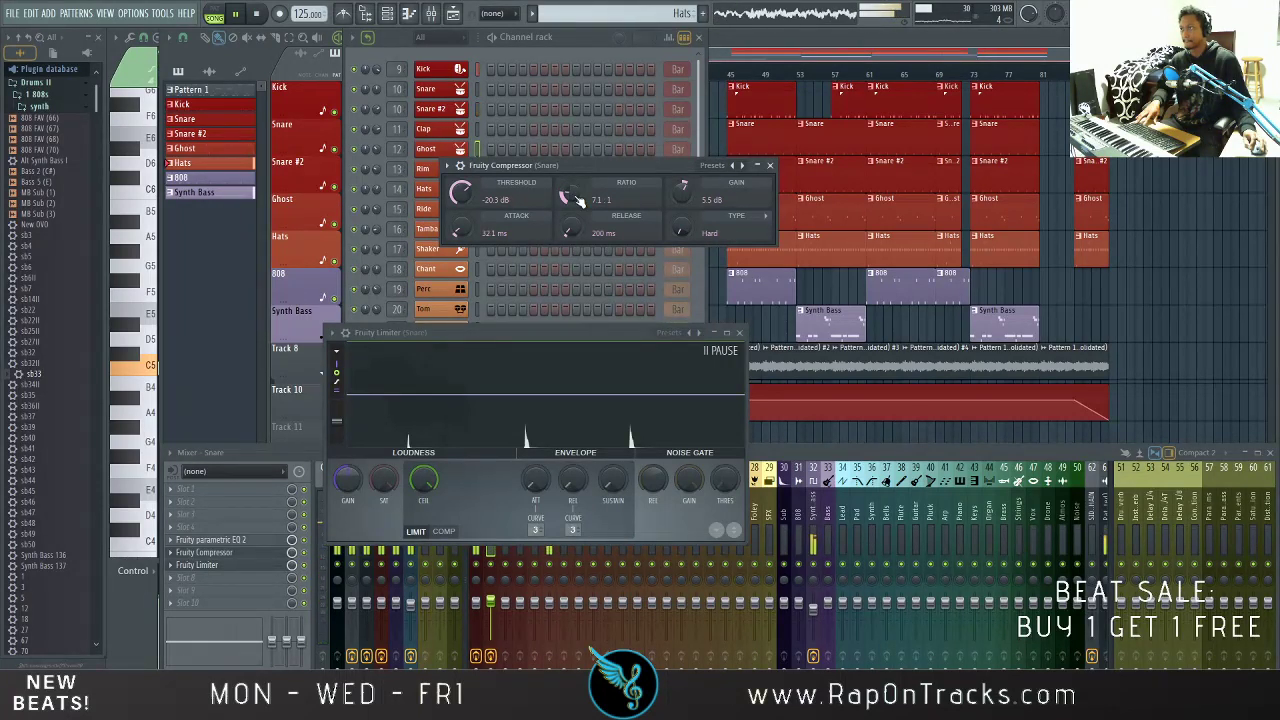
{"action": "left_click", "coordinate": [770, 165]}
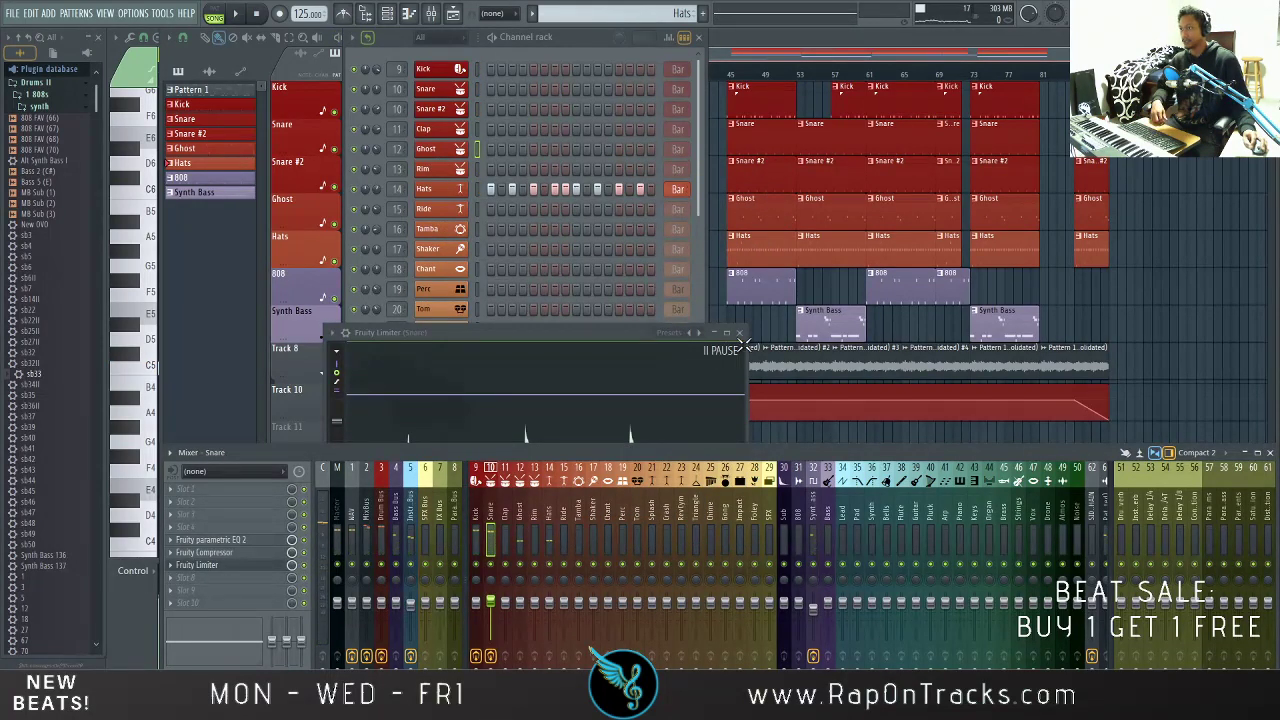
Step: Close the Fruity Limiter and delete it from the Snare's seventh effect slot
{"action": "left_click", "coordinate": [739, 333]}
{"action": "right_click", "coordinate": [177, 565]}
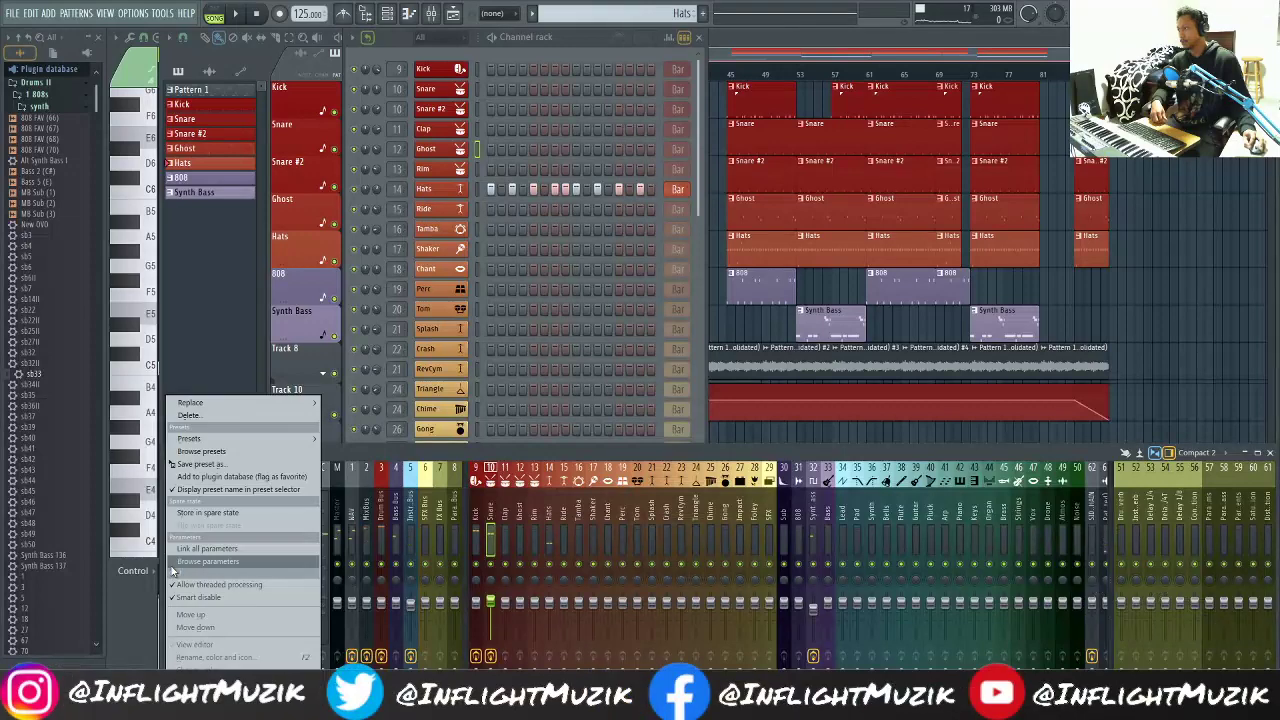
{"action": "left_click", "coordinate": [432, 458]}
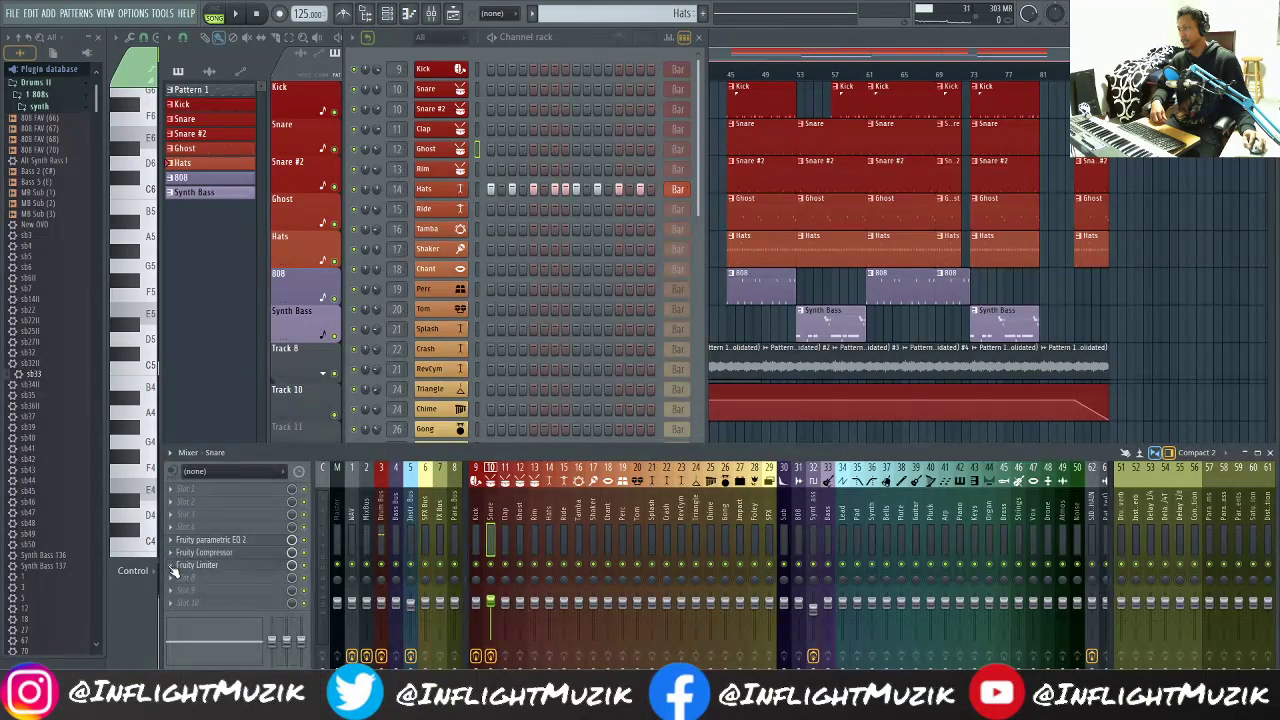
{"action": "right_click", "coordinate": [177, 567]}
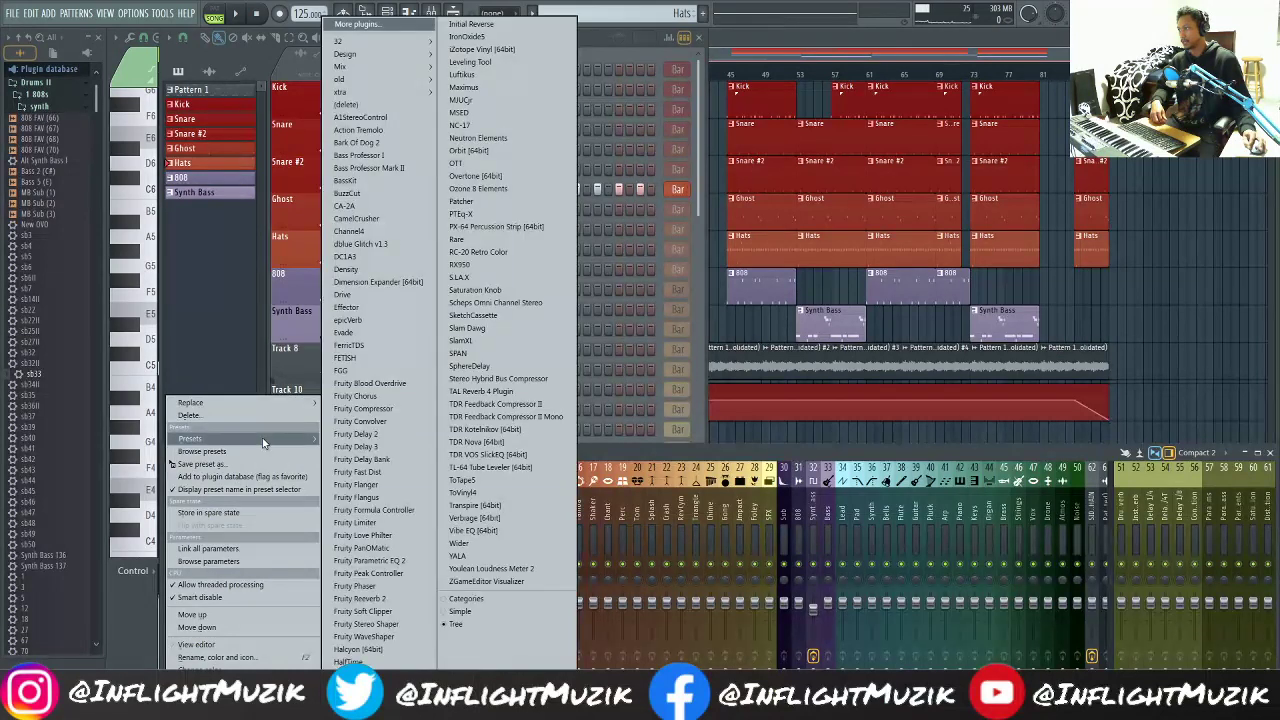
{"action": "left_click", "coordinate": [215, 415]}
Step: During playback, move the Snare EQ's upper-mid band higher in frequency and lower in gain, and close the EQ
{"action": "left_click", "coordinate": [220, 542]}
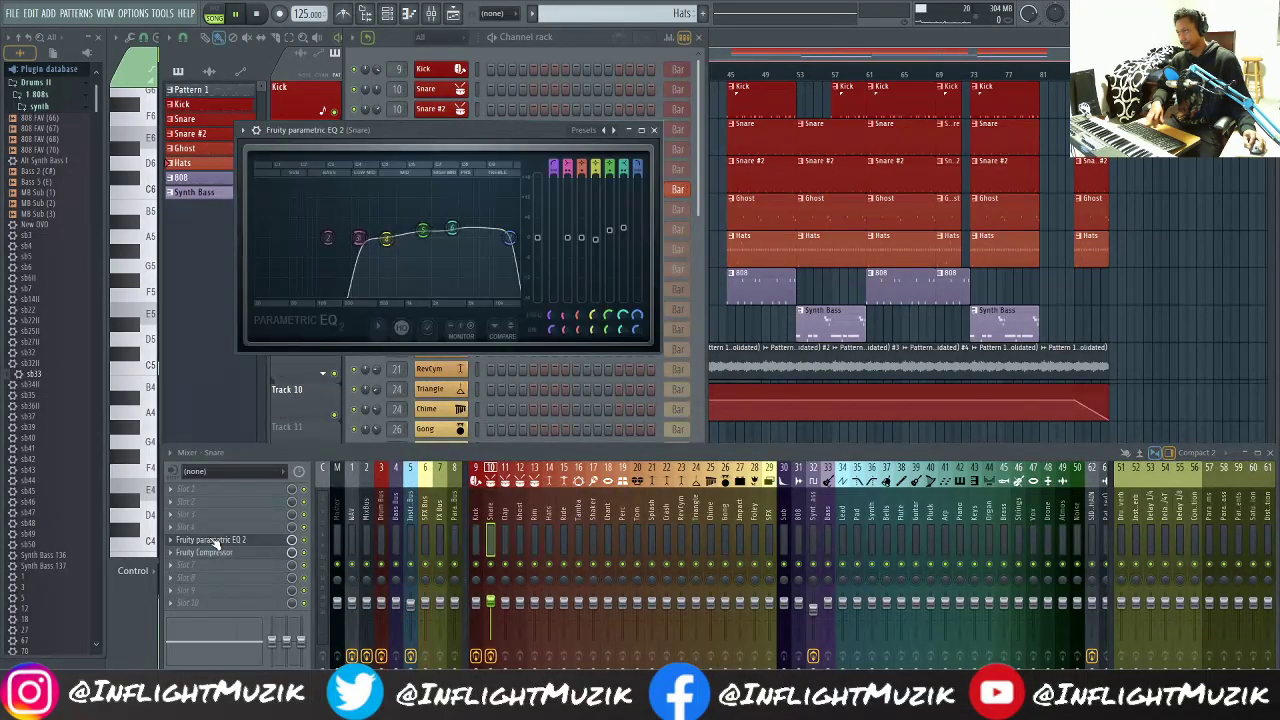
{"action": "key", "text": "space"}
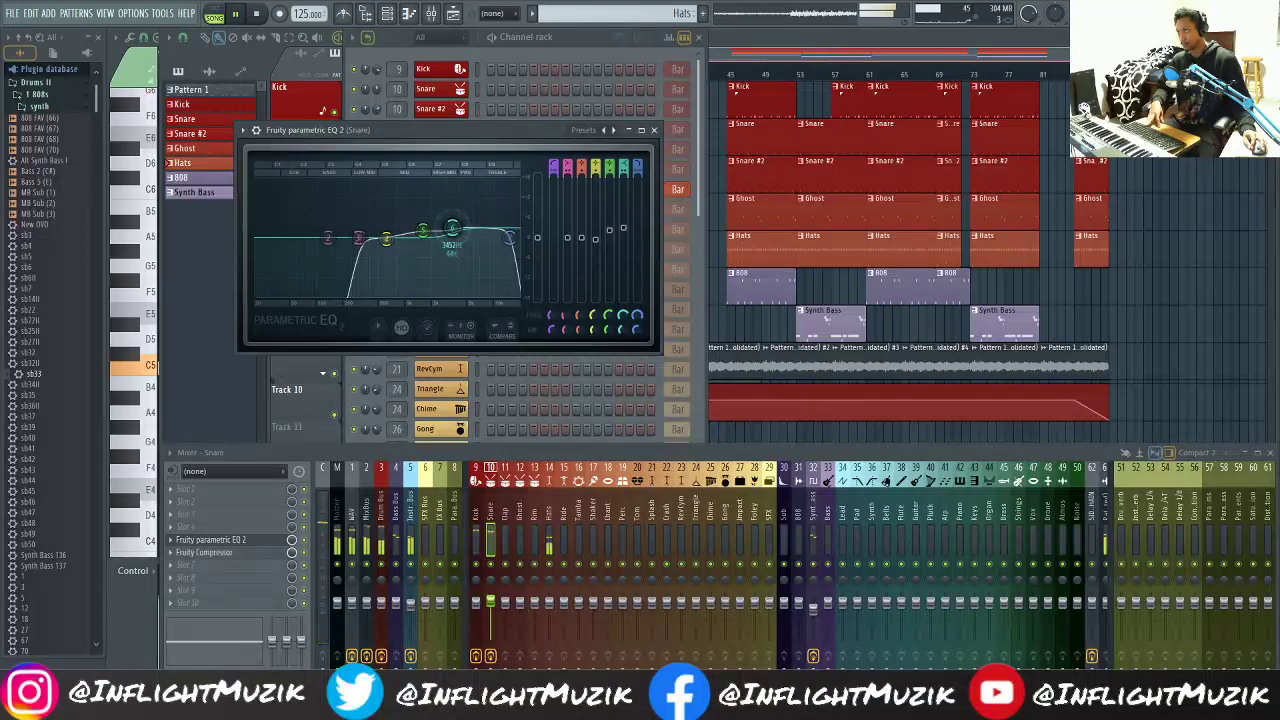
{"action": "left_click_drag", "start_coordinate": [452, 229], "coordinate": [467, 237]}
{"action": "left_click", "coordinate": [654, 130]}
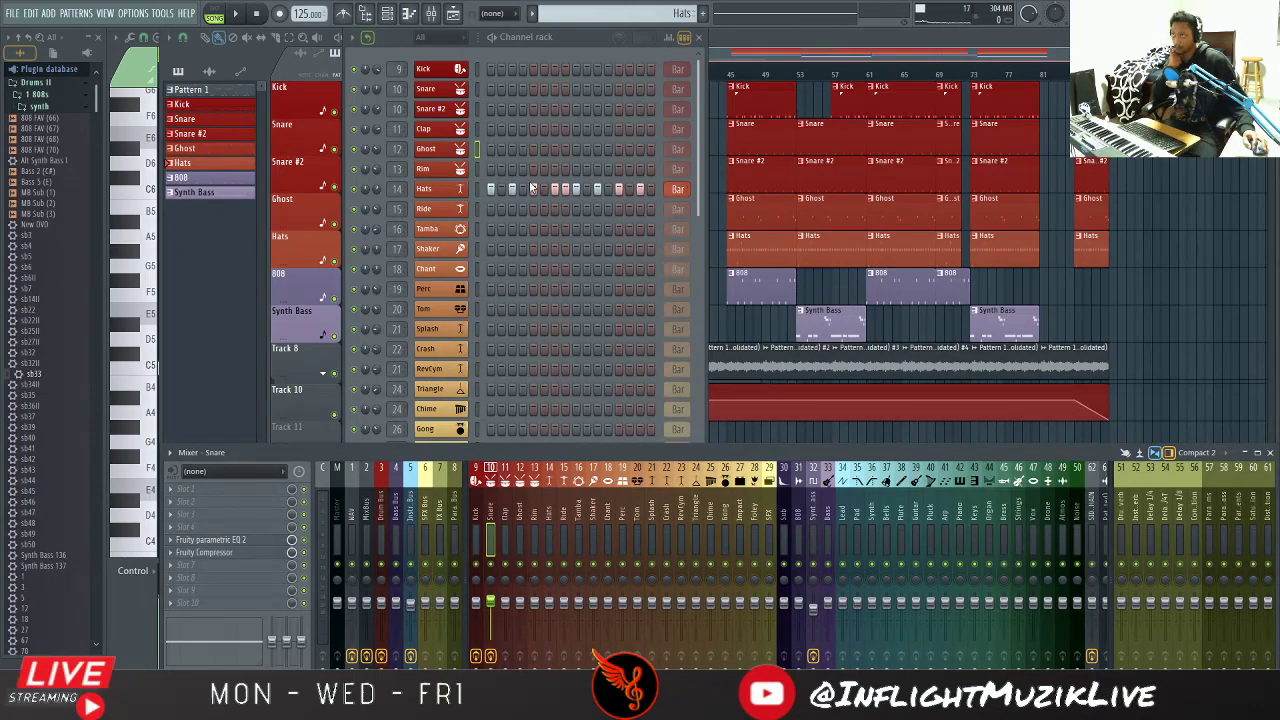
Step: Check the Ride channel's sample settings, resume playback, and select the Ride channel
{"action": "left_click", "coordinate": [435, 212]}
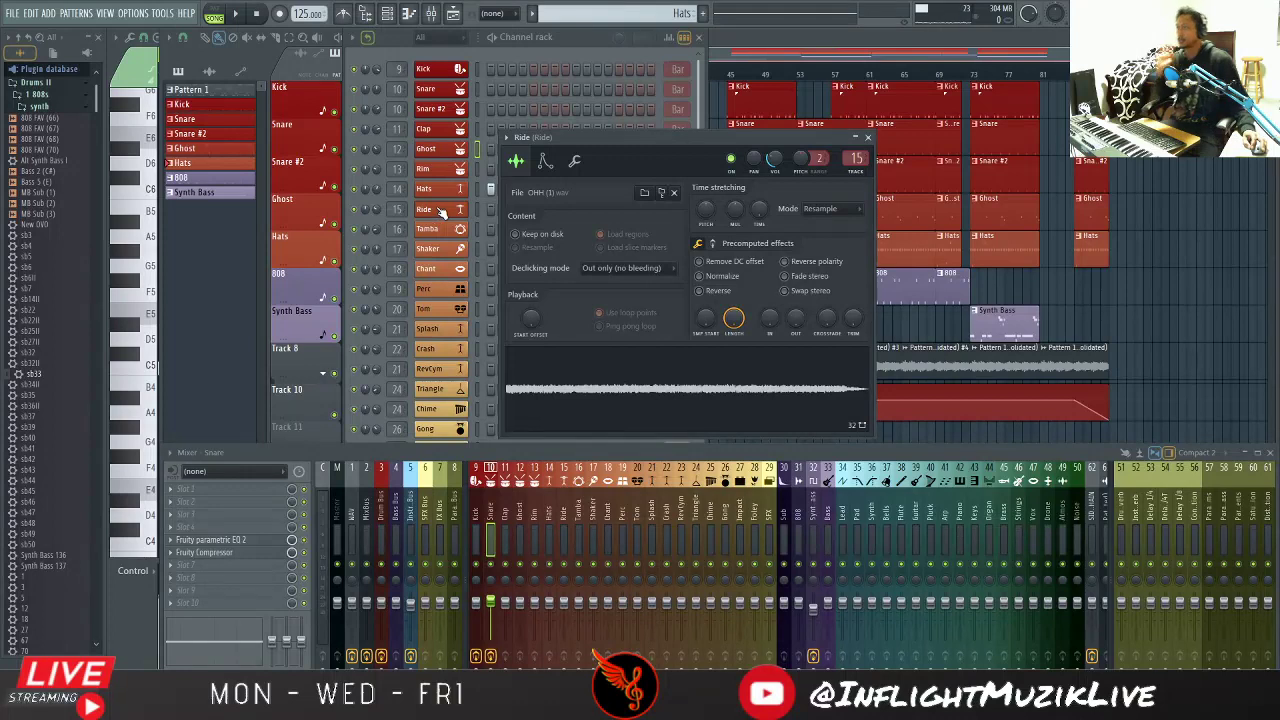
{"action": "key", "text": "space"}
{"action": "left_click", "coordinate": [458, 211]}
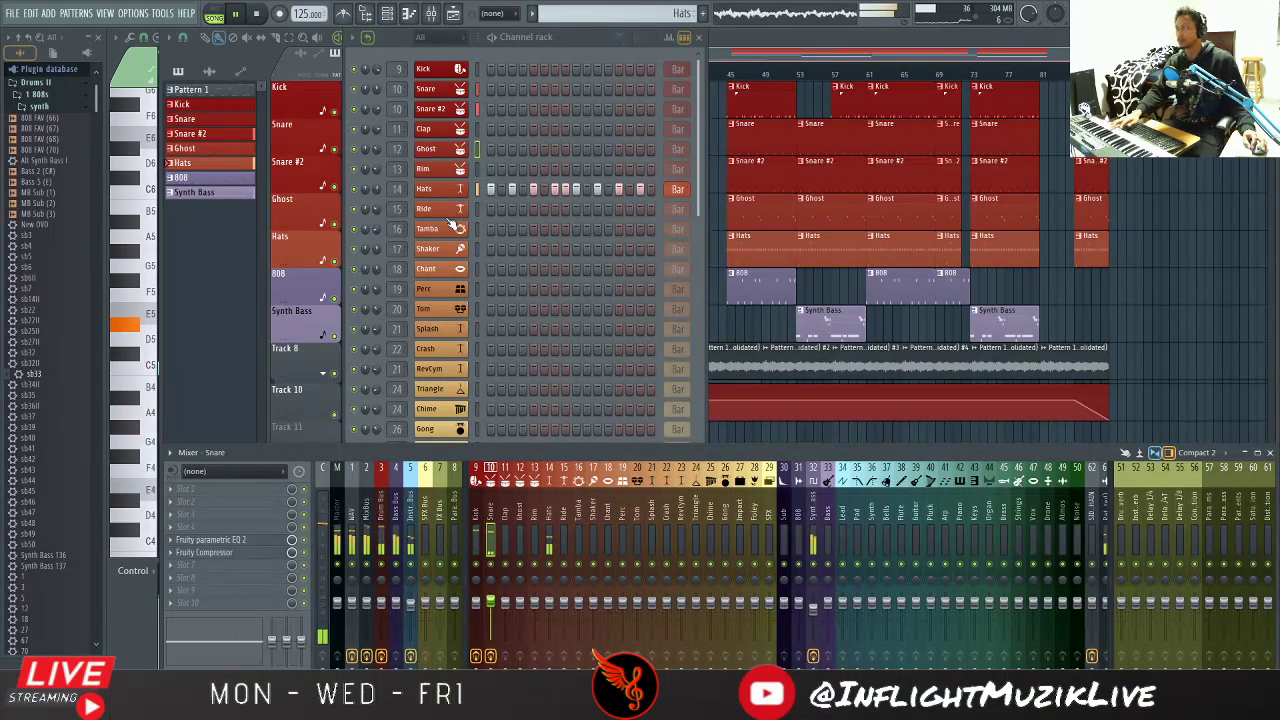
{"action": "left_click", "coordinate": [478, 213]}
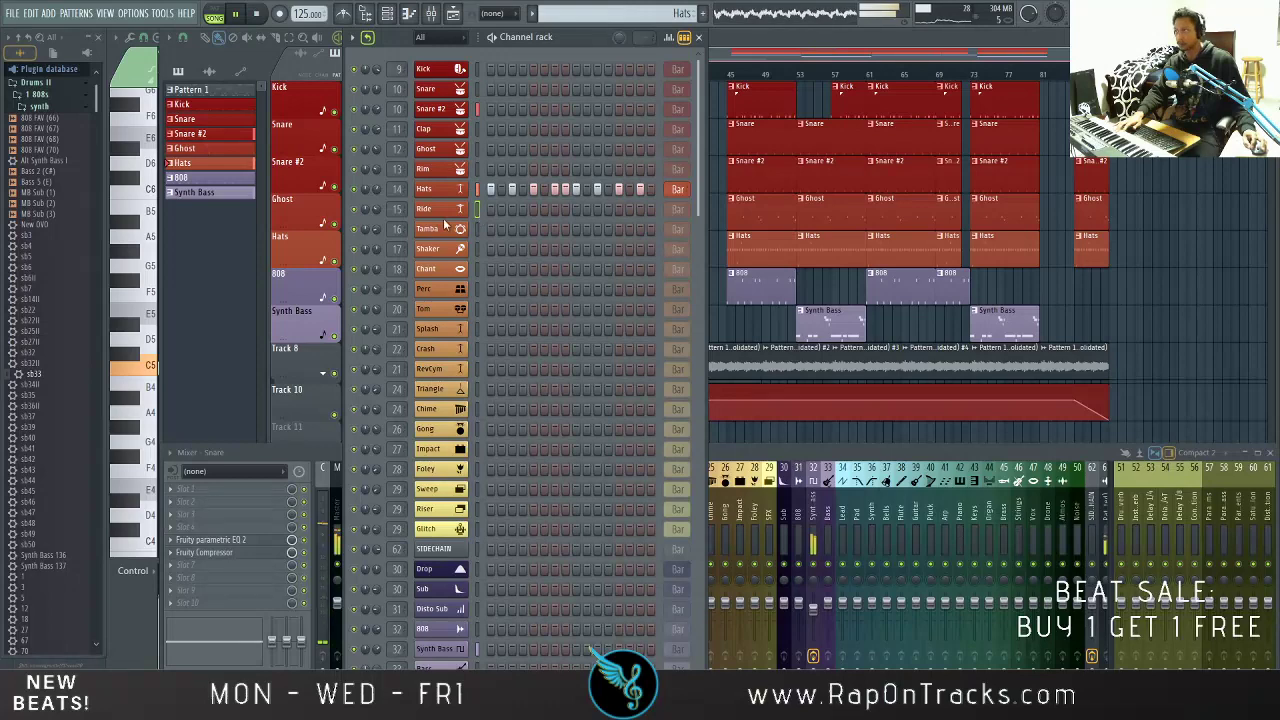
Step: Open the Tamba channel's settings and fill each 2 steps of its row in the Hats pattern
{"action": "right_click", "coordinate": [436, 221]}
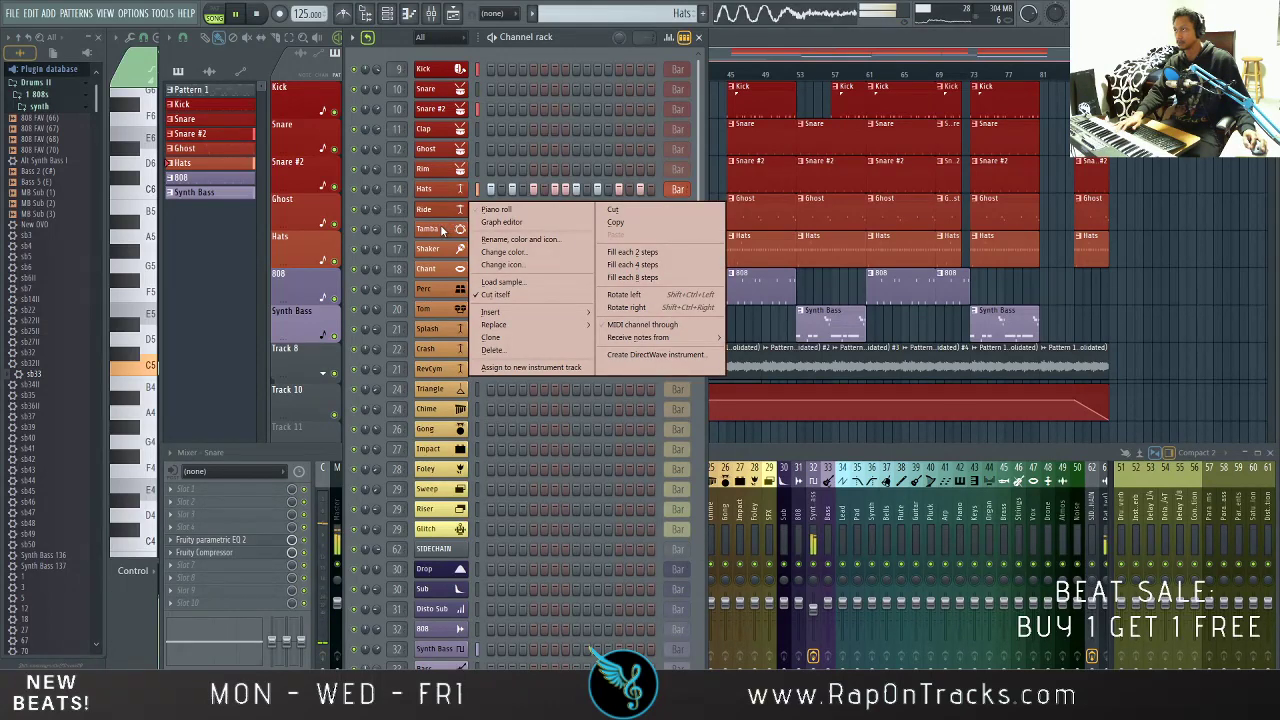
{"action": "left_click", "coordinate": [443, 231]}
{"action": "right_click", "coordinate": [449, 232]}
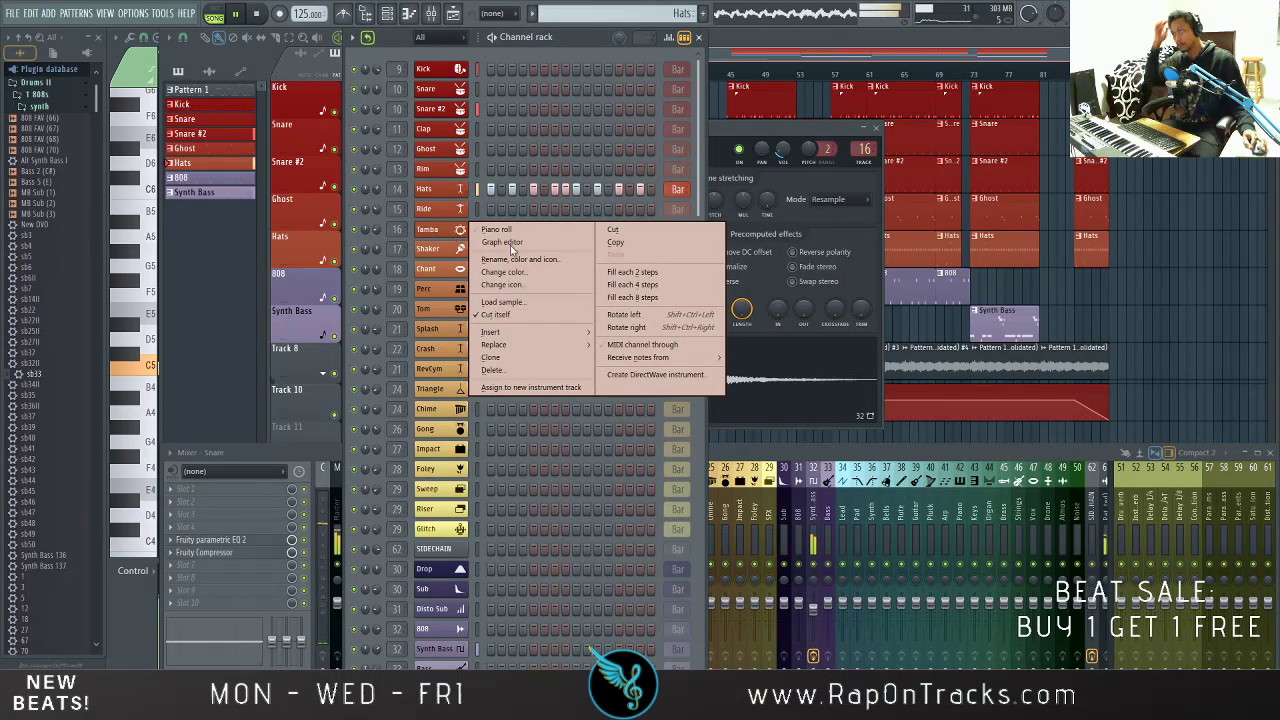
{"action": "left_click", "coordinate": [633, 273]}
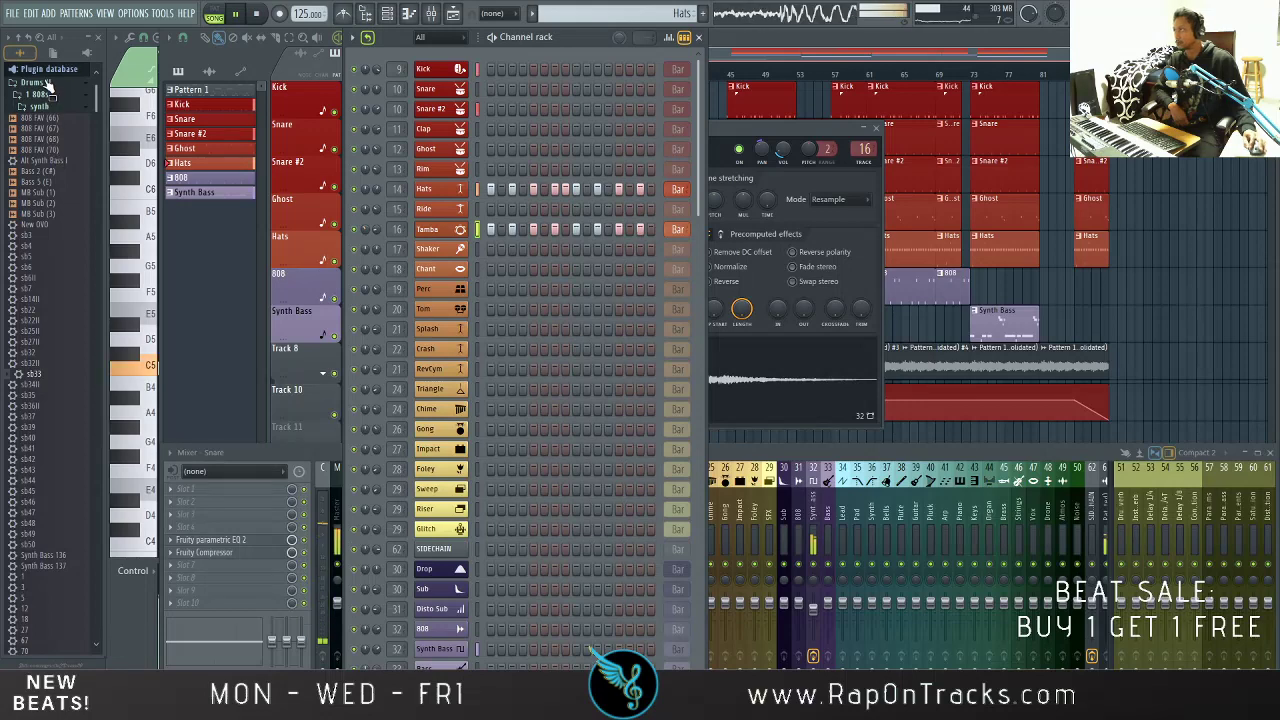
Step: Browse the sample library to the Tambourine folder under Drums II, 4 Hats
{"action": "left_click", "coordinate": [87, 54]}
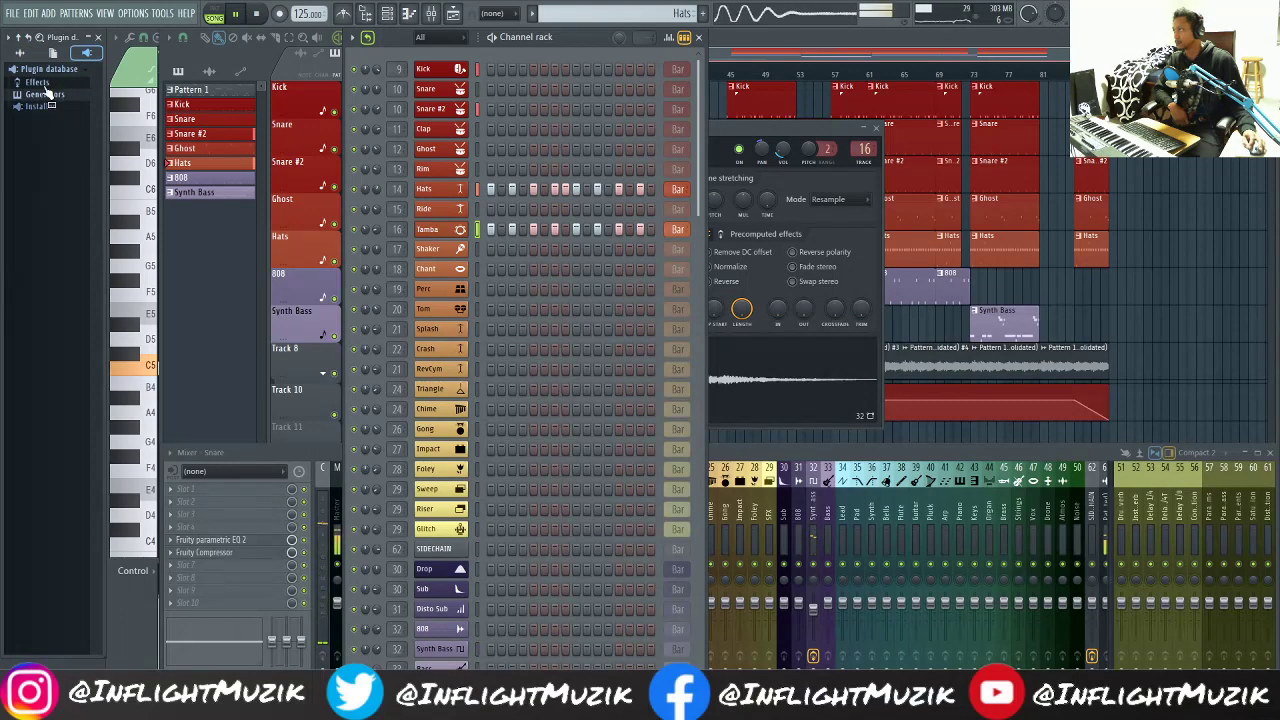
{"action": "left_click", "coordinate": [20, 54]}
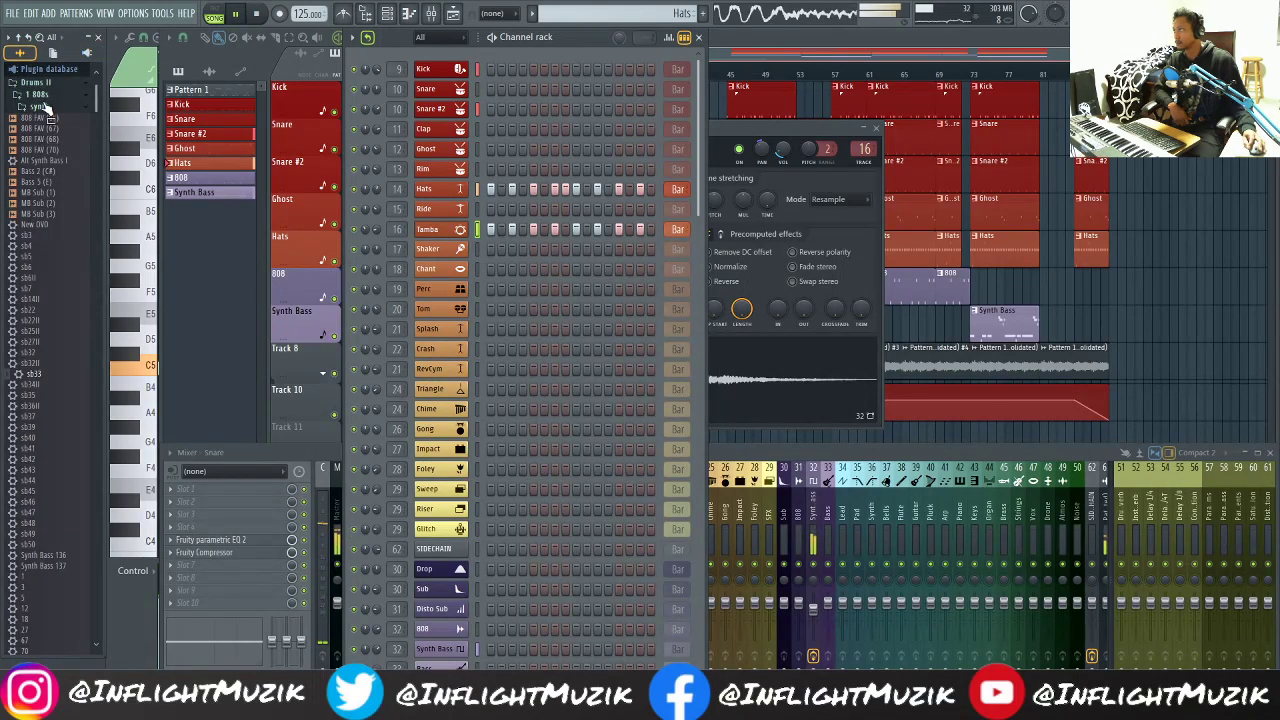
{"action": "left_click", "coordinate": [44, 84]}
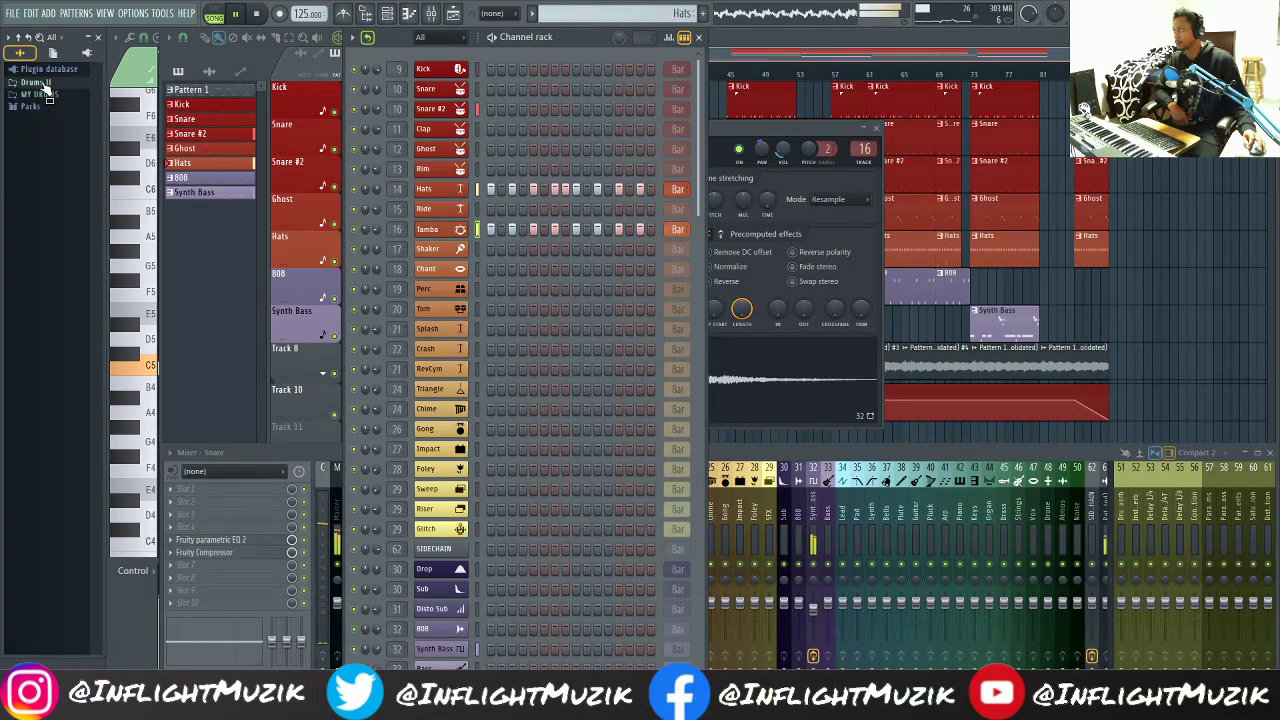
{"action": "left_click", "coordinate": [46, 83]}
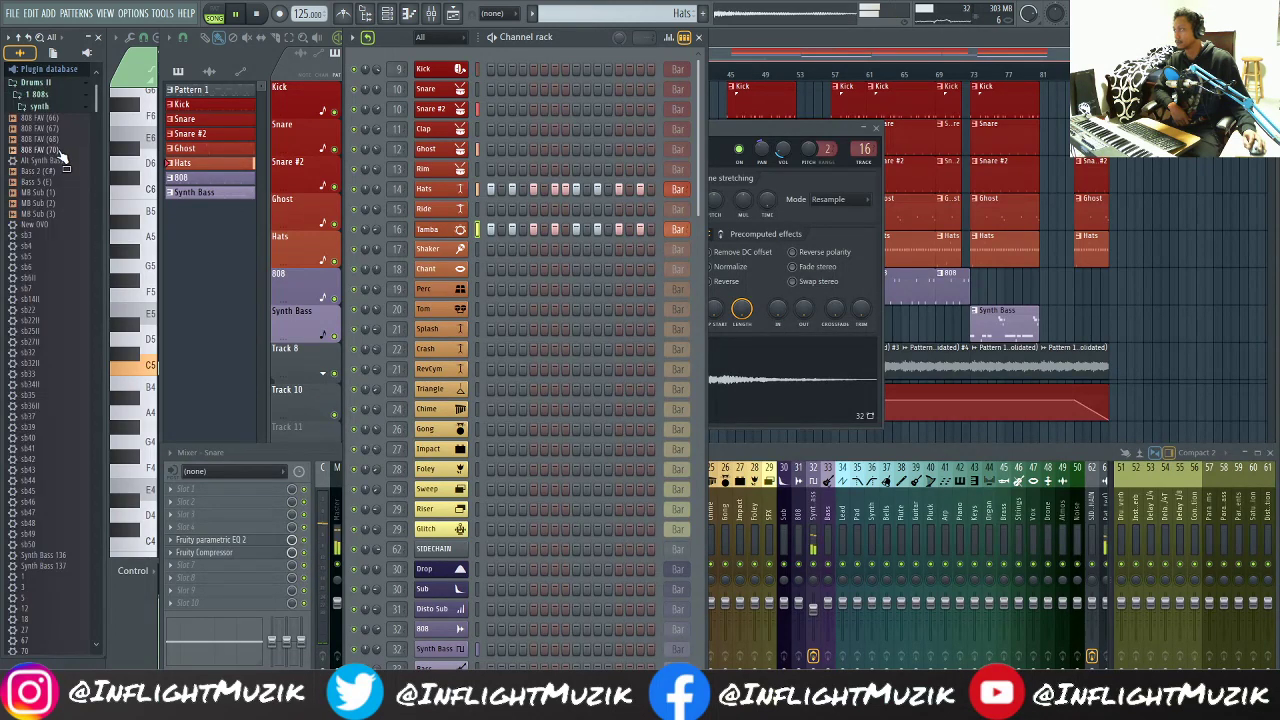
{"action": "left_click", "coordinate": [38, 96]}
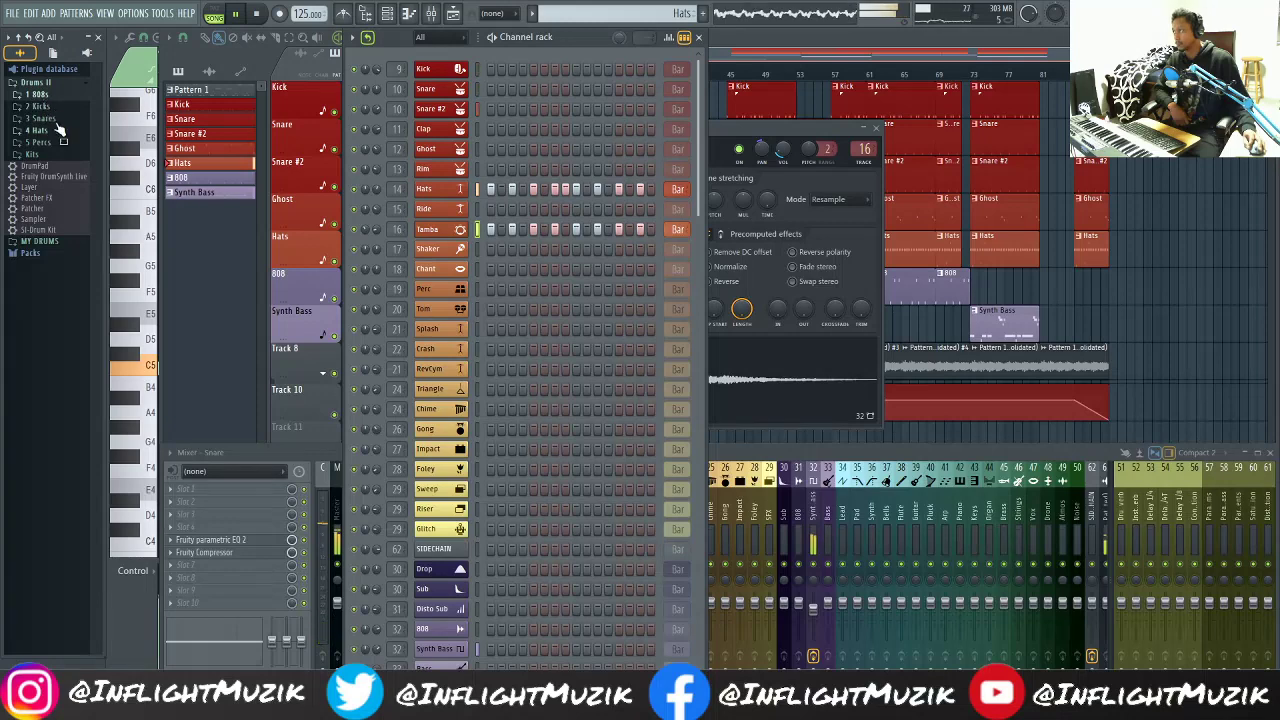
{"action": "left_click", "coordinate": [55, 130]}
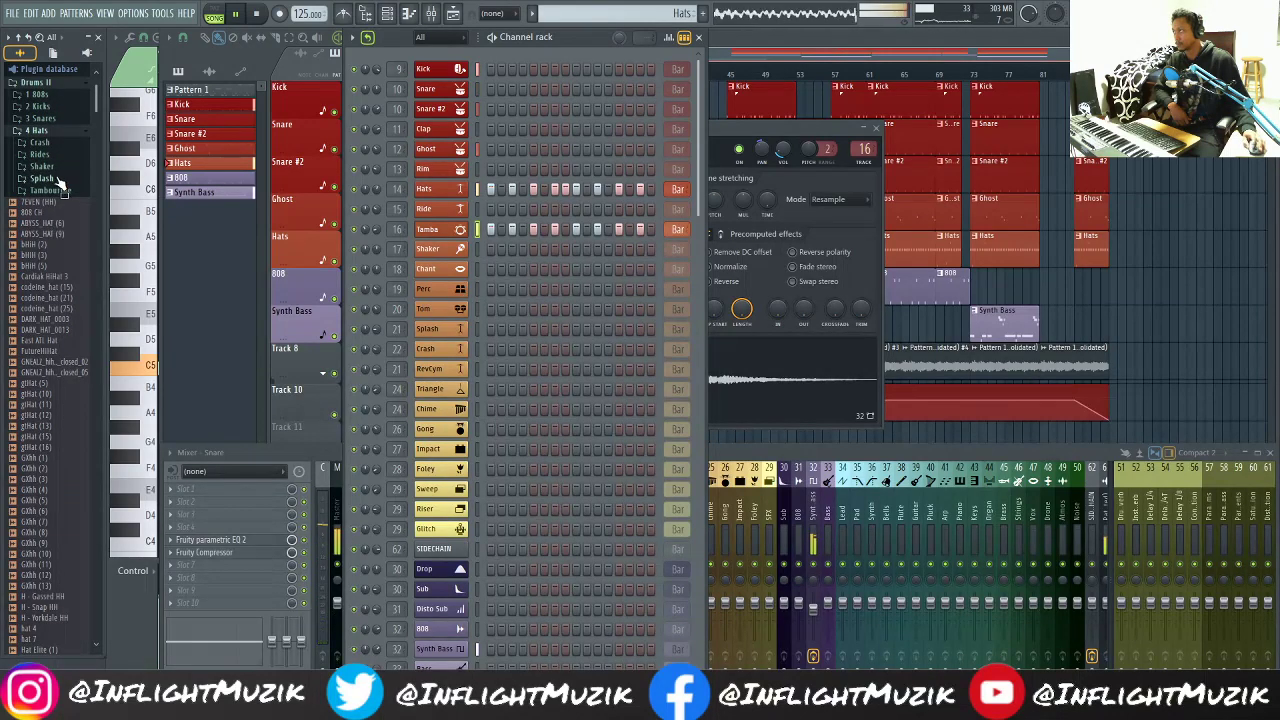
{"action": "left_click", "coordinate": [55, 189]}
{"action": "scroll", "coordinate": [55, 300], "scroll_direction": "down", "scroll_amount": 6}
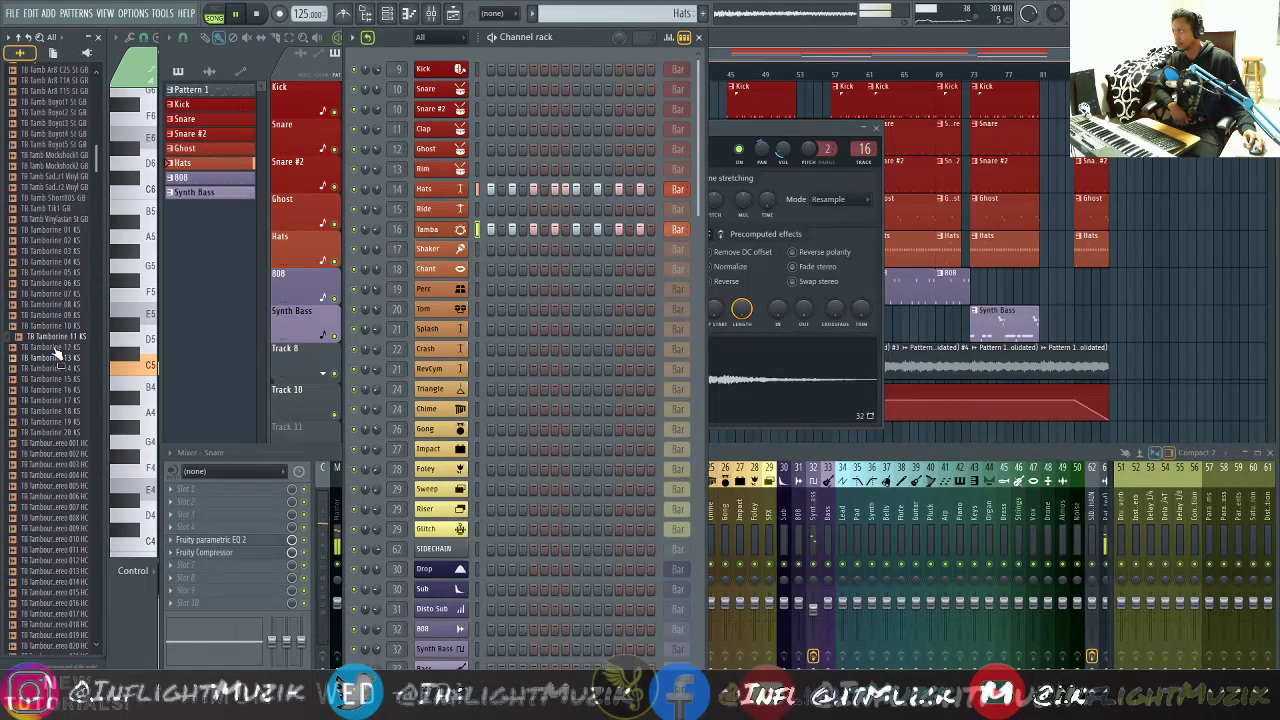
Step: Try tambourine samples such as TB Tamborine 06 KS and TB Tamb Mockshock2 GB on the Tamba channel and close its settings
{"action": "left_click_drag", "start_coordinate": [60, 337], "coordinate": [447, 237]}
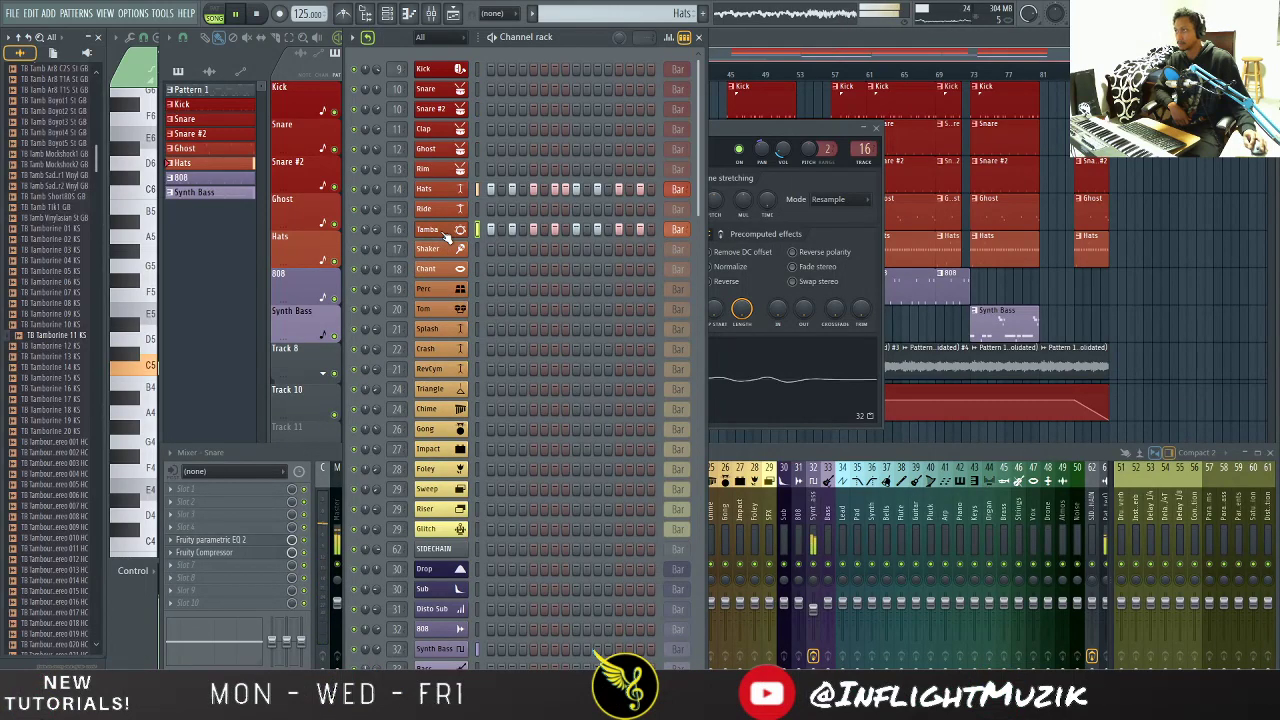
{"action": "left_click", "coordinate": [67, 325]}
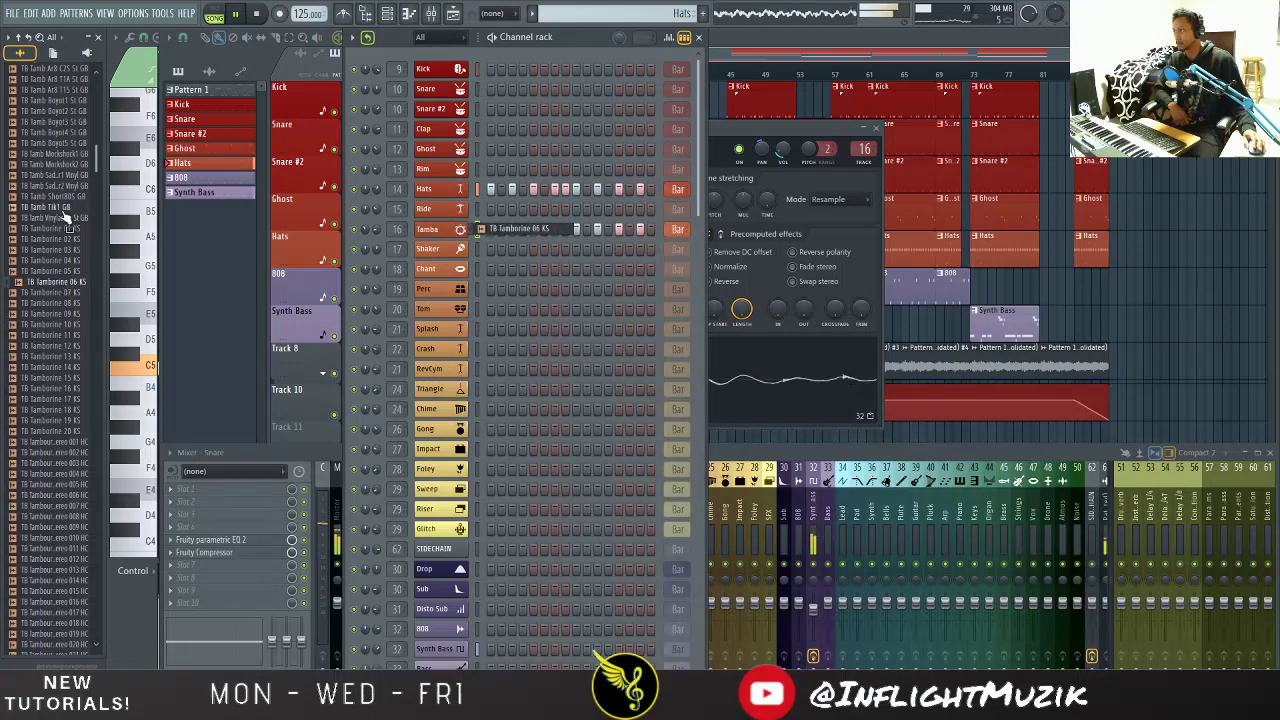
{"action": "left_click", "coordinate": [56, 167]}
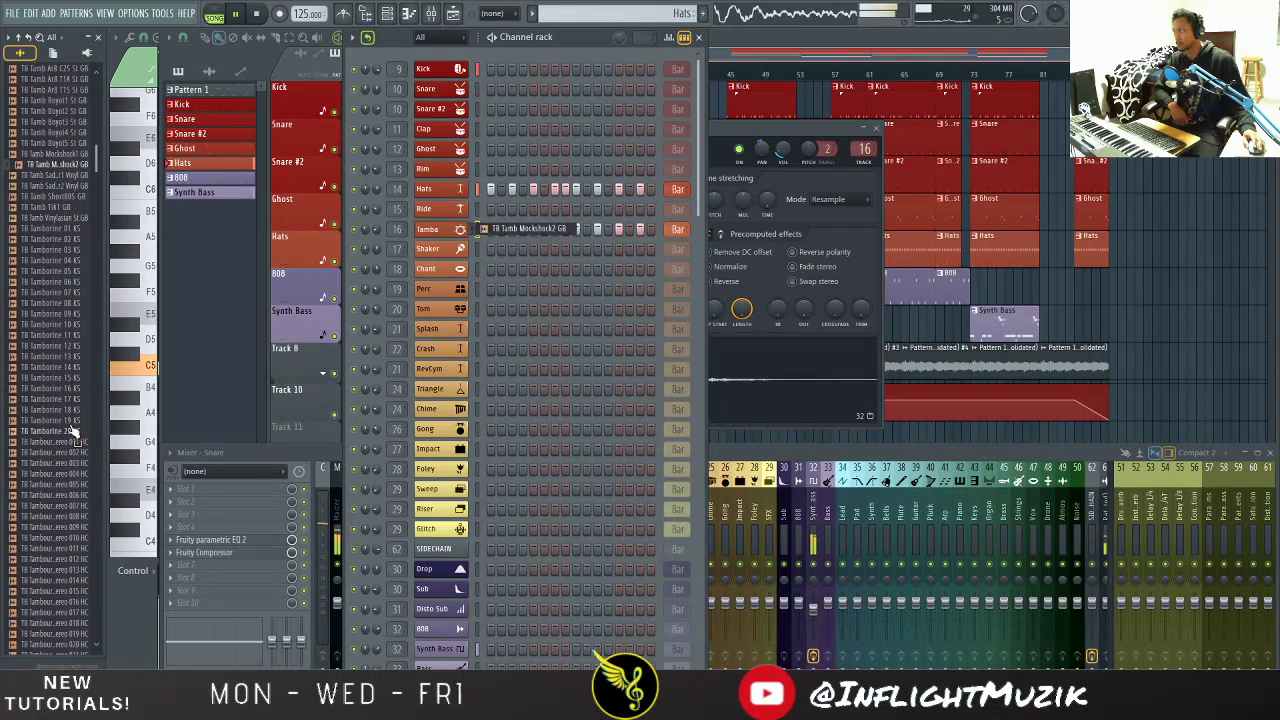
{"action": "left_click", "coordinate": [56, 453]}
{"action": "left_click", "coordinate": [52, 484]}
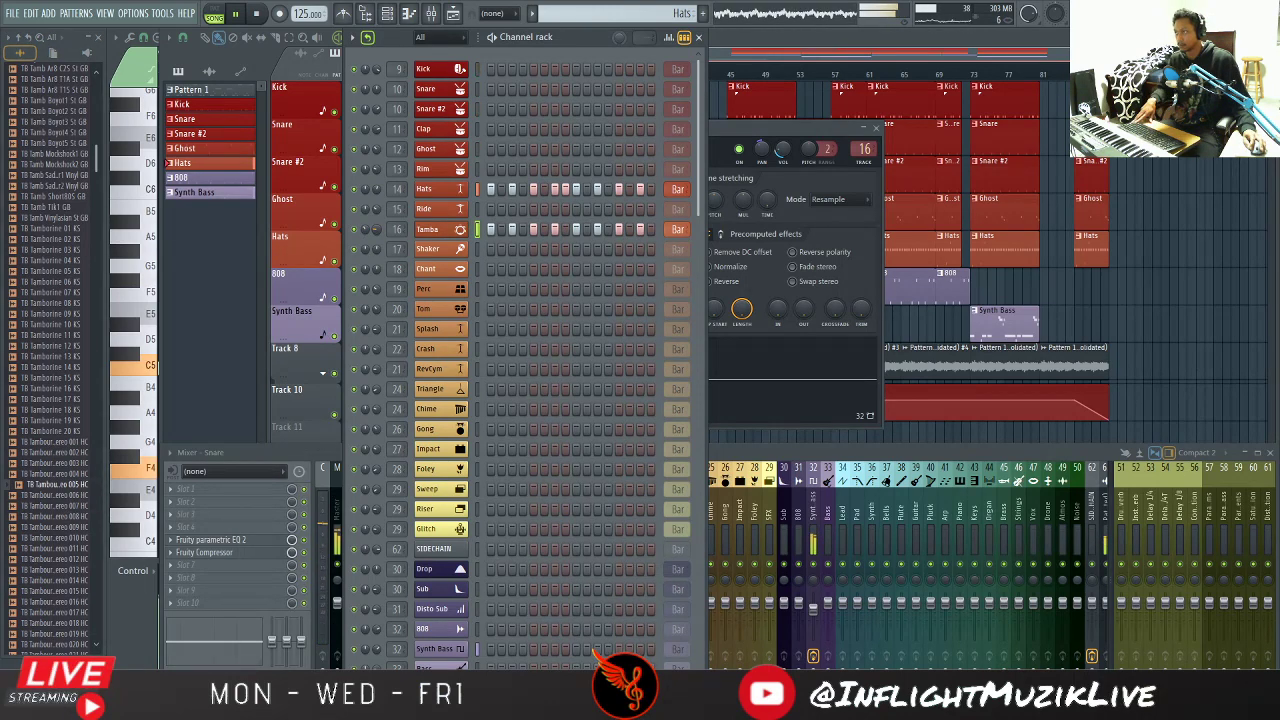
{"action": "left_click", "coordinate": [435, 230]}
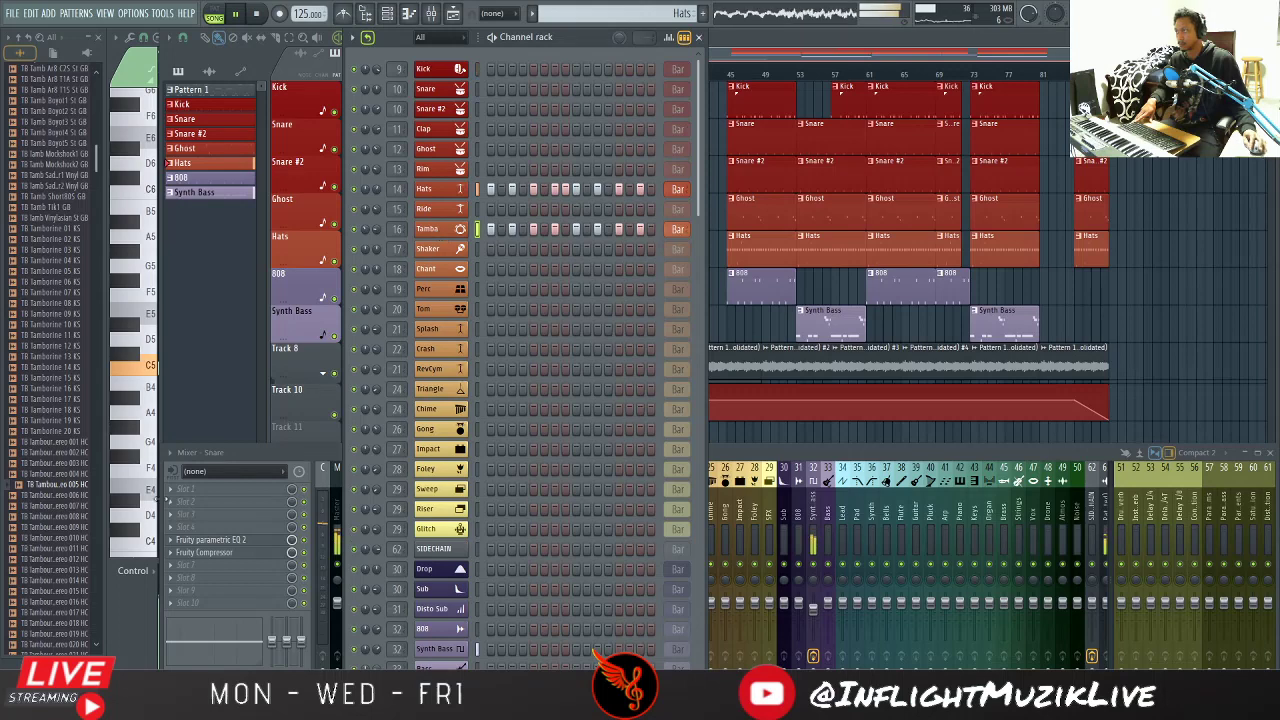
Step: Audition more stereo tambourine samples and load TB Tambourine Stereo 050 HC into the Tamba channel
{"action": "left_click", "coordinate": [60, 527]}
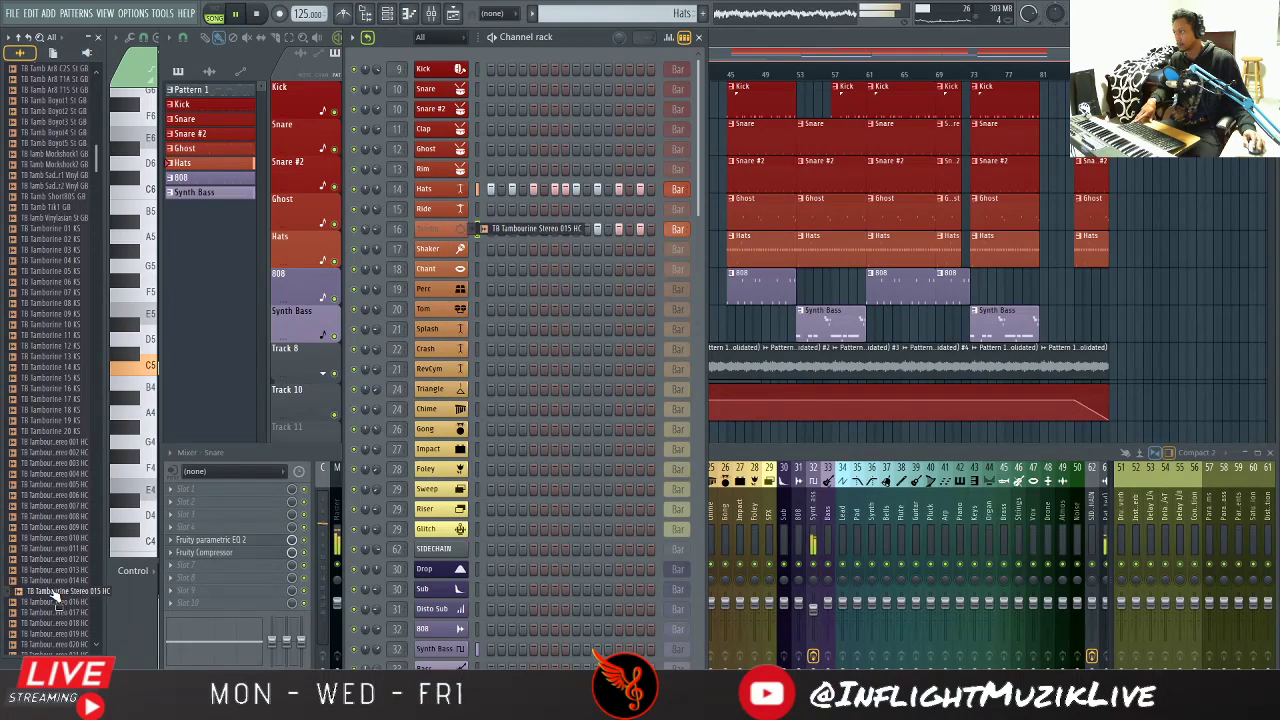
{"action": "scroll", "coordinate": [60, 530], "scroll_direction": "down", "scroll_amount": 10}
{"action": "scroll", "coordinate": [57, 520], "scroll_direction": "down", "scroll_amount": 2}
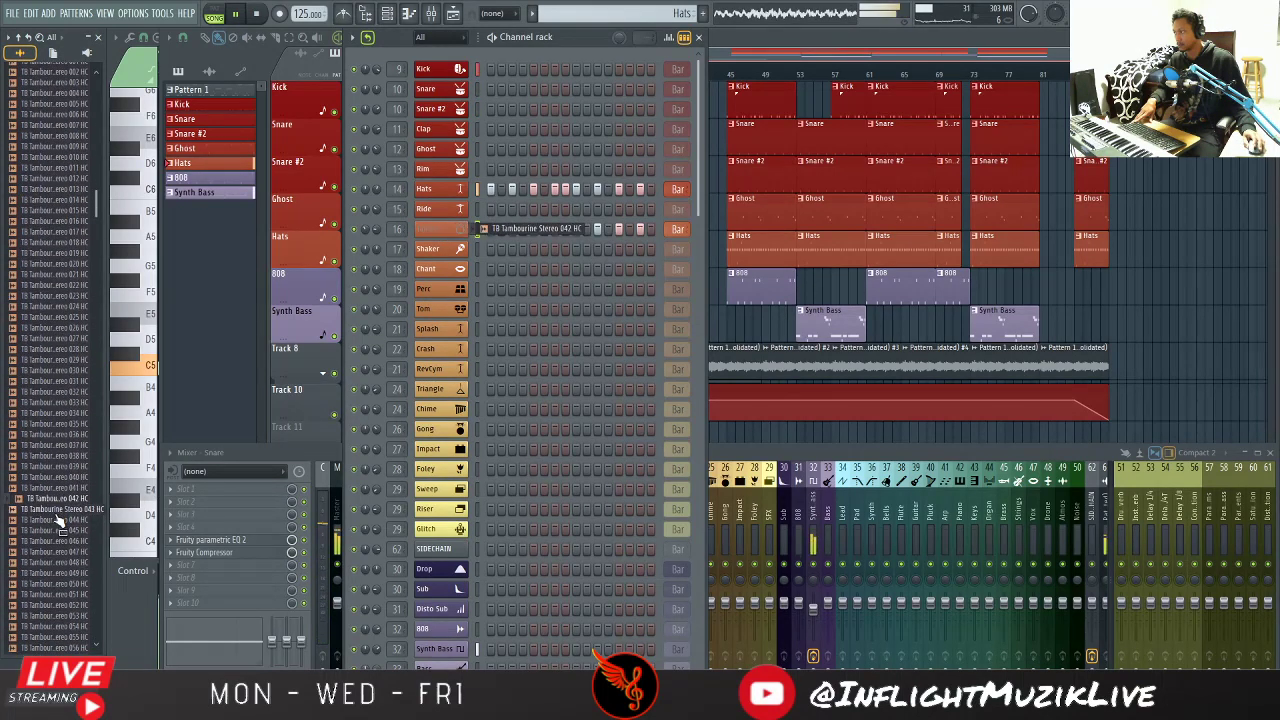
{"action": "left_click", "coordinate": [54, 549]}
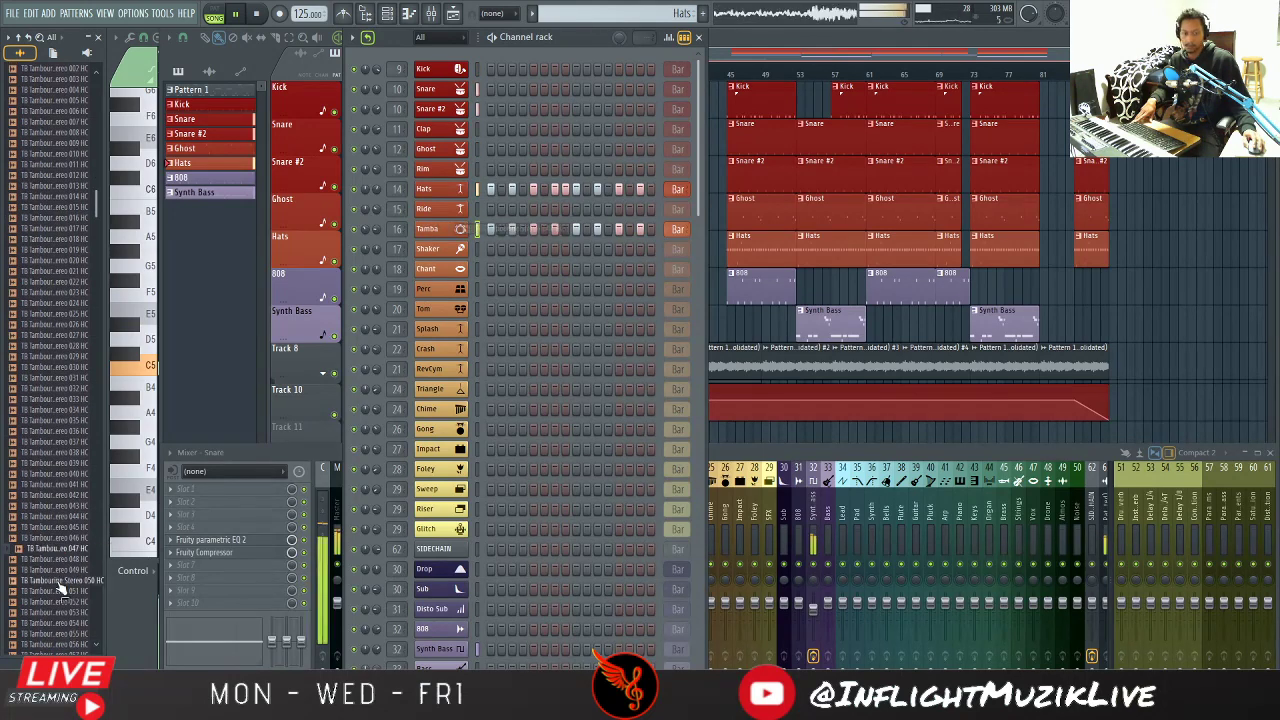
{"action": "left_click", "coordinate": [78, 579]}
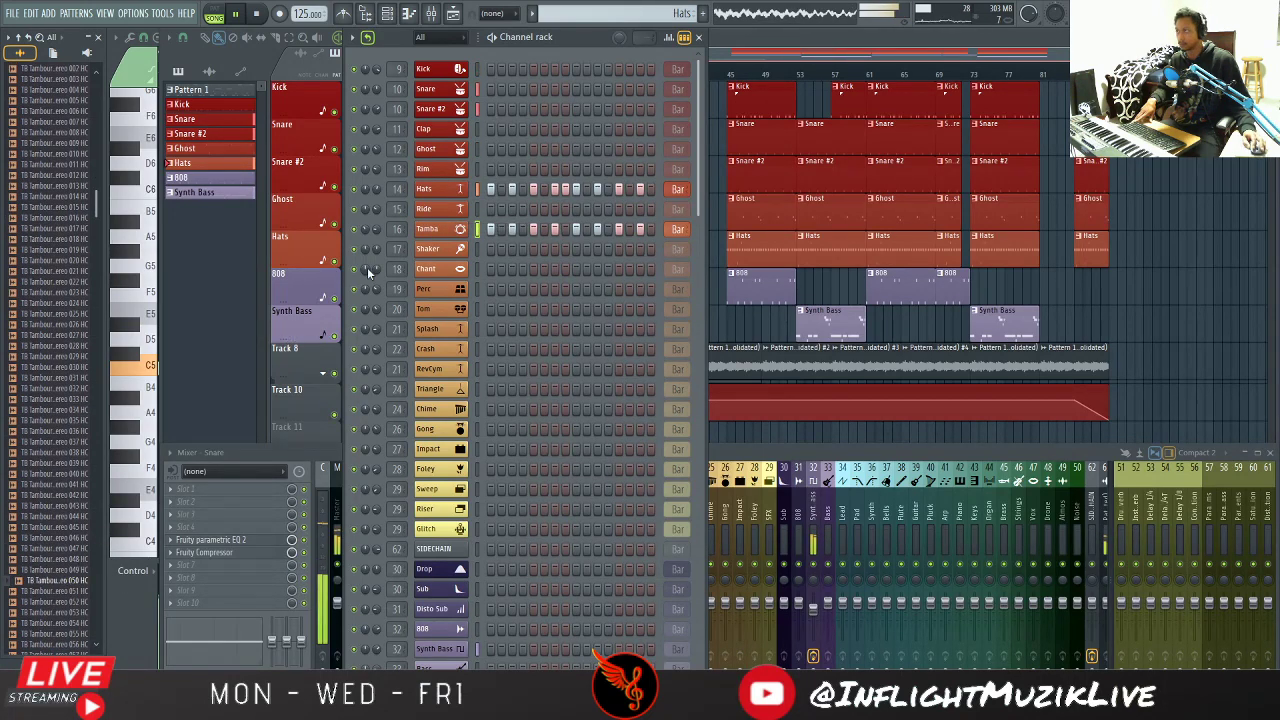
Step: Lower the Tamba channel's volume and raise the fade-out of its sample
{"action": "left_click_drag", "start_coordinate": [377, 230], "coordinate": [377, 238]}
{"action": "left_click", "coordinate": [432, 233]}
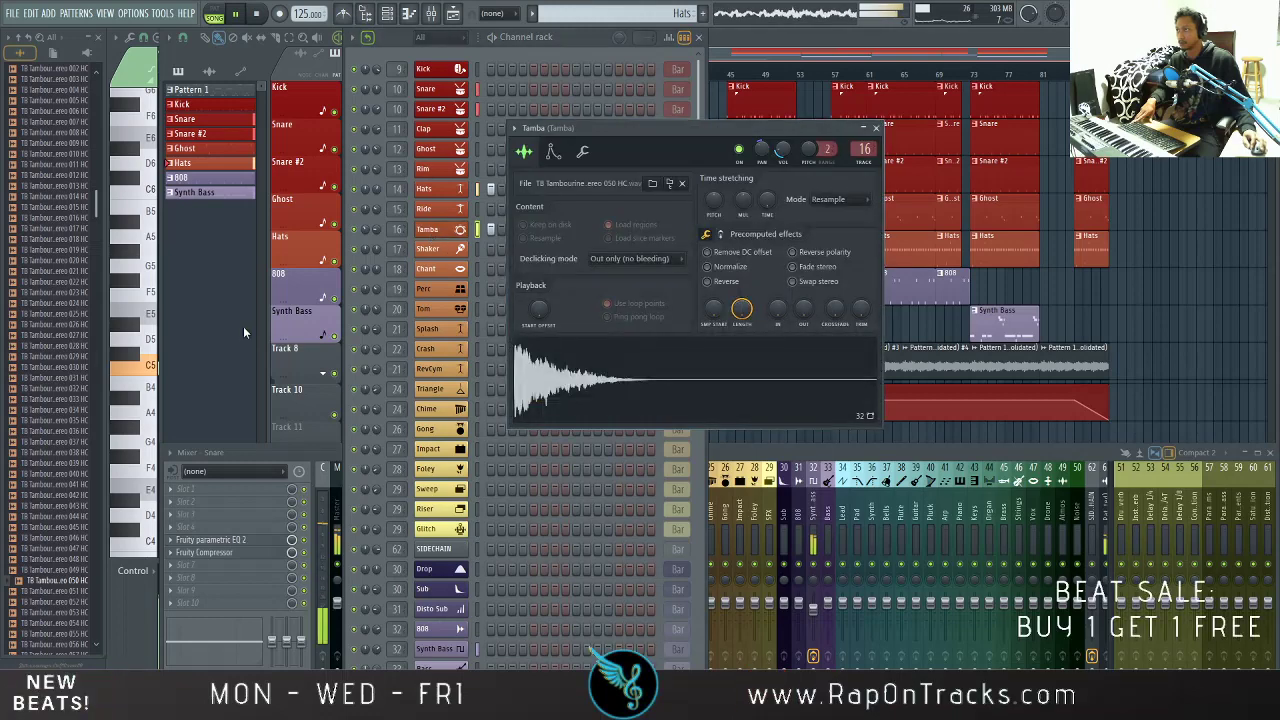
{"action": "left_click_drag", "start_coordinate": [790, 313], "coordinate": [790, 295]}
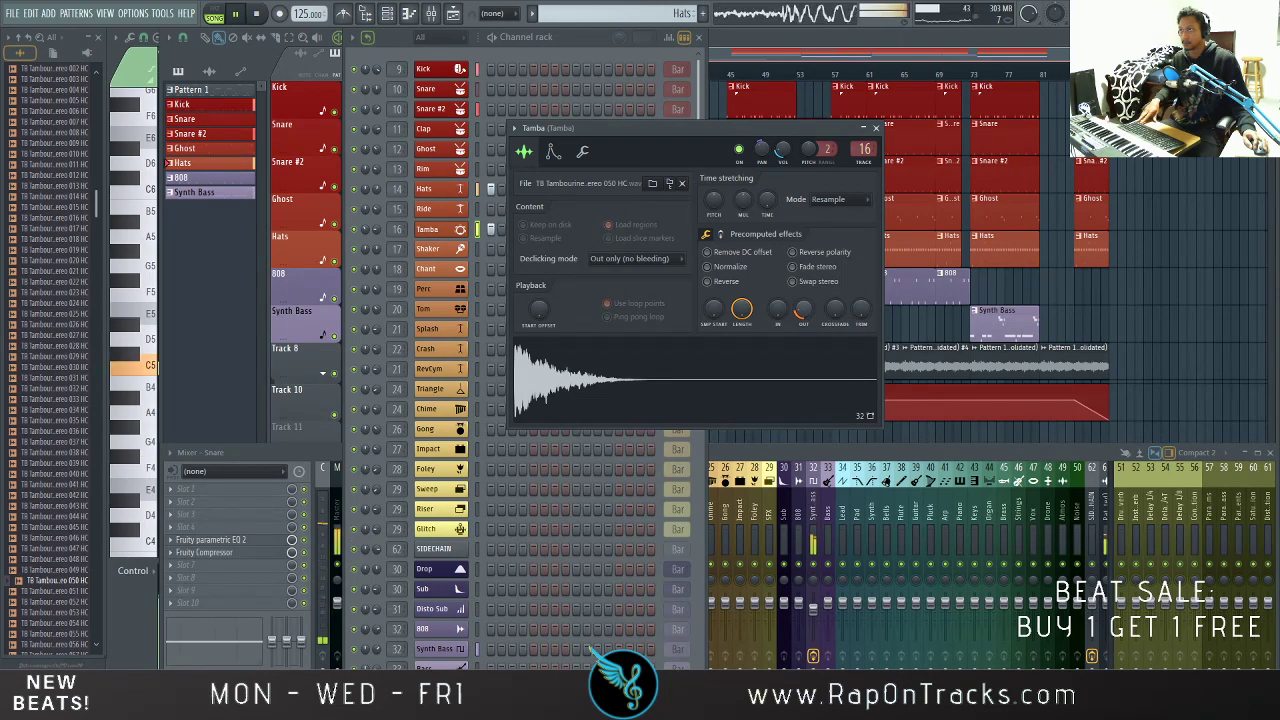
Step: Adjust the EQ in the Tamba sample's precomputed effects and close the channel settings
{"action": "left_click", "coordinate": [728, 240]}
{"action": "left_click_drag", "start_coordinate": [731, 247], "coordinate": [731, 225]}
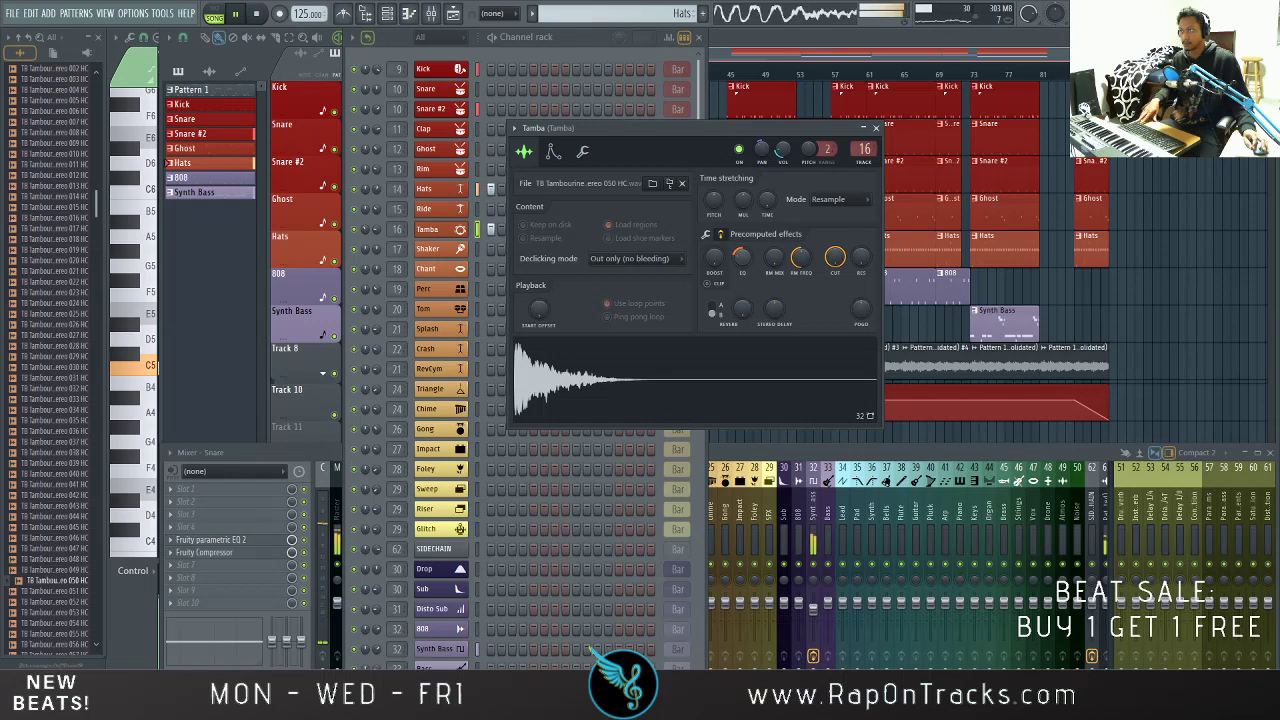
{"action": "left_click", "coordinate": [876, 128]}
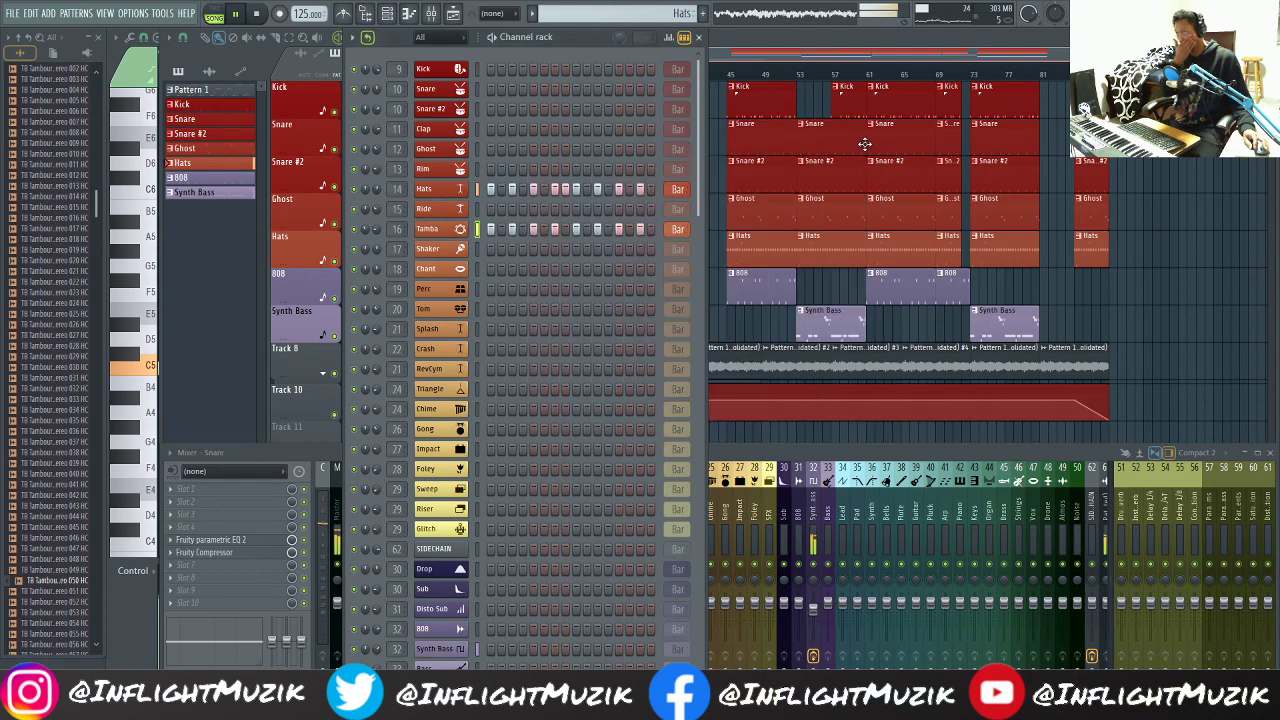
Step: Fill each 4 steps of the Shaker row in the Hats pattern and open the Shaker sample folder under 4 Hats
{"action": "right_click", "coordinate": [472, 246]}
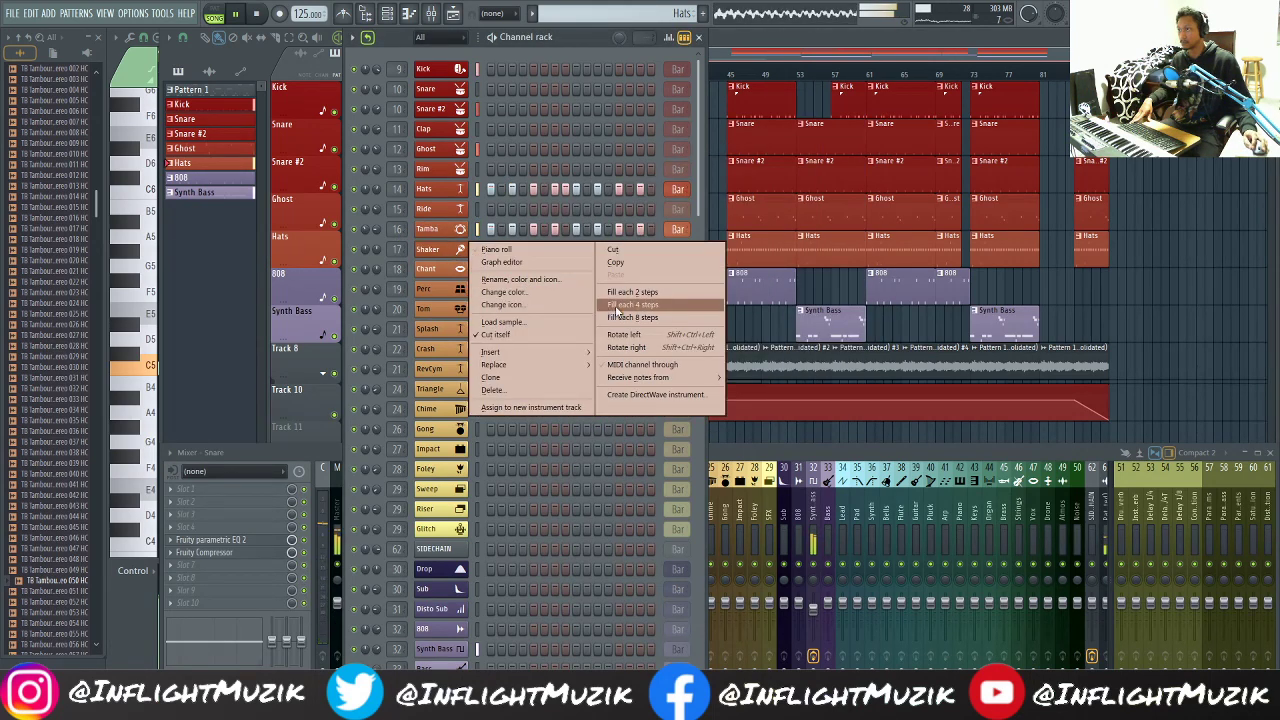
{"action": "left_click", "coordinate": [630, 305]}
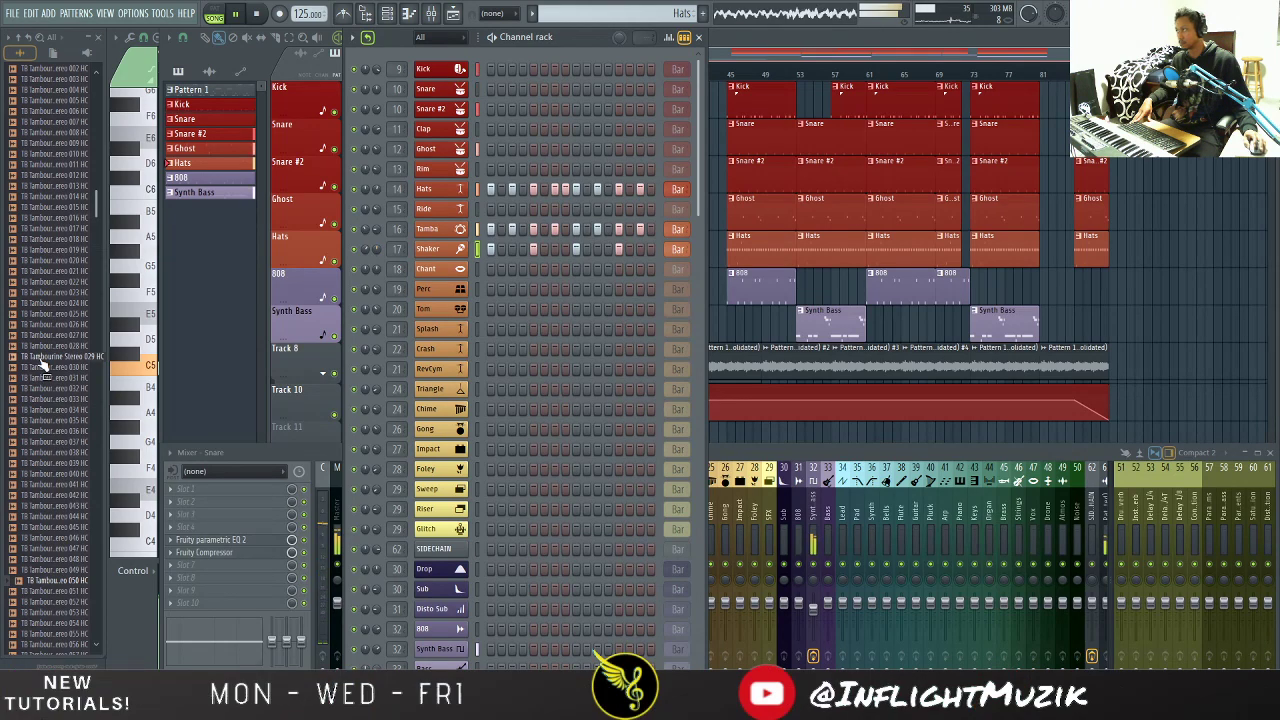
{"action": "key", "text": "Left"}
{"action": "key", "text": "Left"}
{"action": "key", "text": "Left"}
{"action": "key", "text": "Left"}
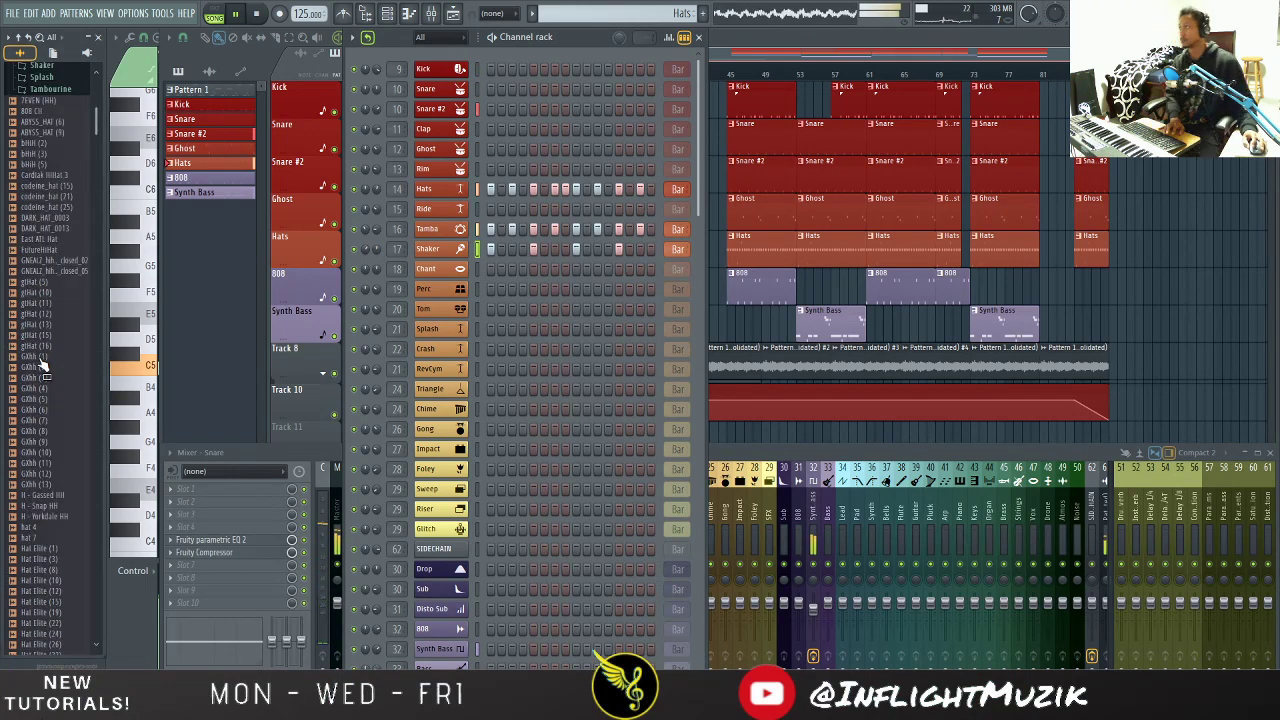
{"action": "left_click", "coordinate": [55, 132]}
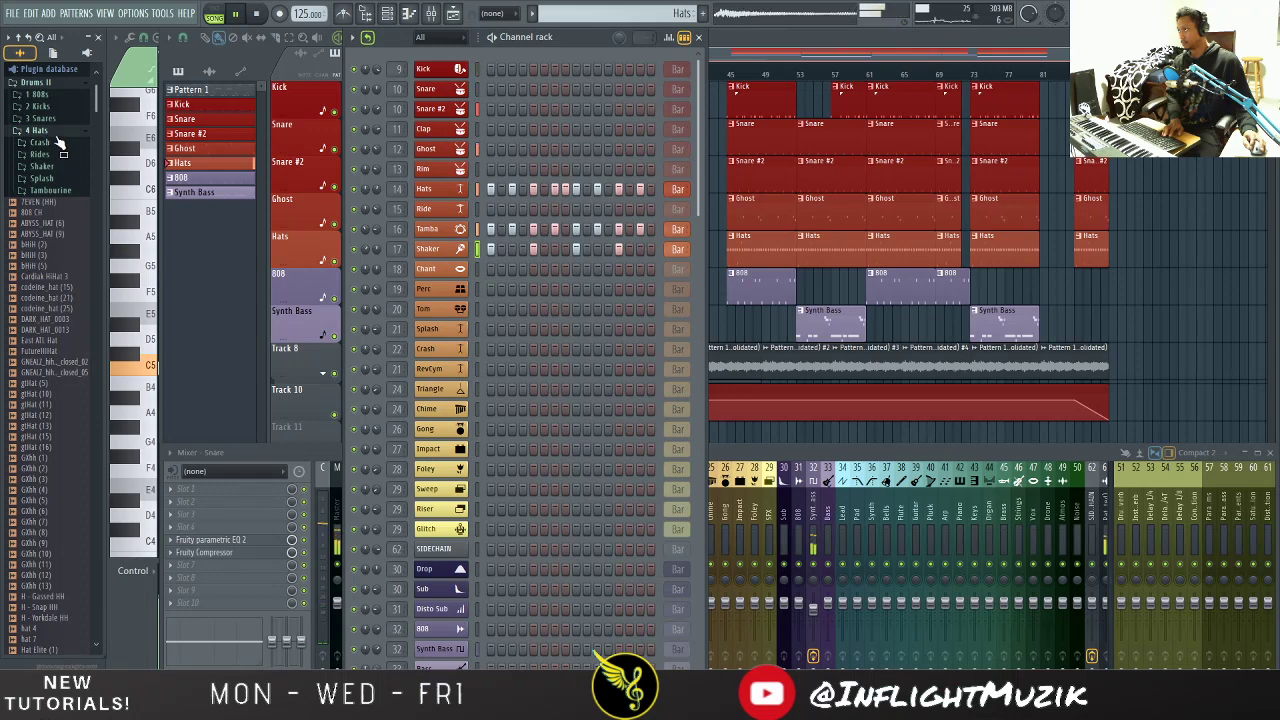
{"action": "left_click", "coordinate": [56, 167]}
Step: Audition shaker samples, including Ml_Shk7, and load Hi_Shk4 into the Shaker channel
{"action": "left_click", "coordinate": [56, 327]}
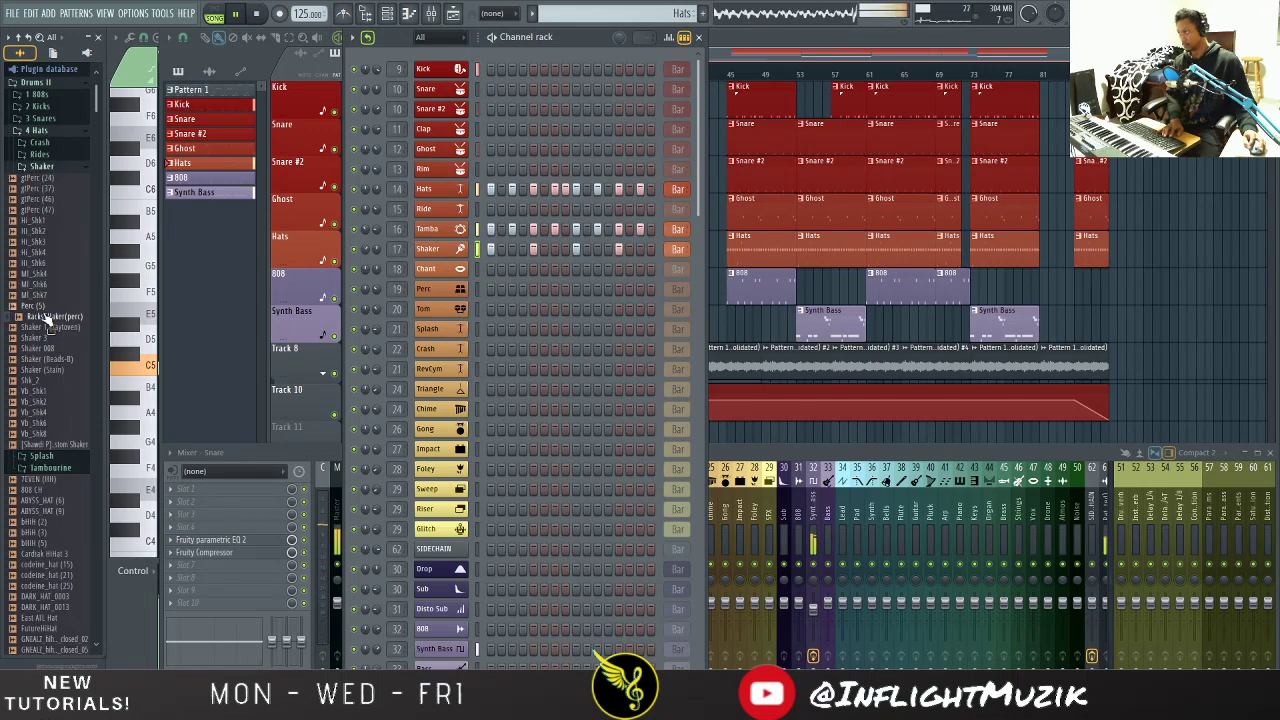
{"action": "left_click", "coordinate": [42, 296]}
{"action": "left_click_drag", "start_coordinate": [42, 296], "coordinate": [427, 257]}
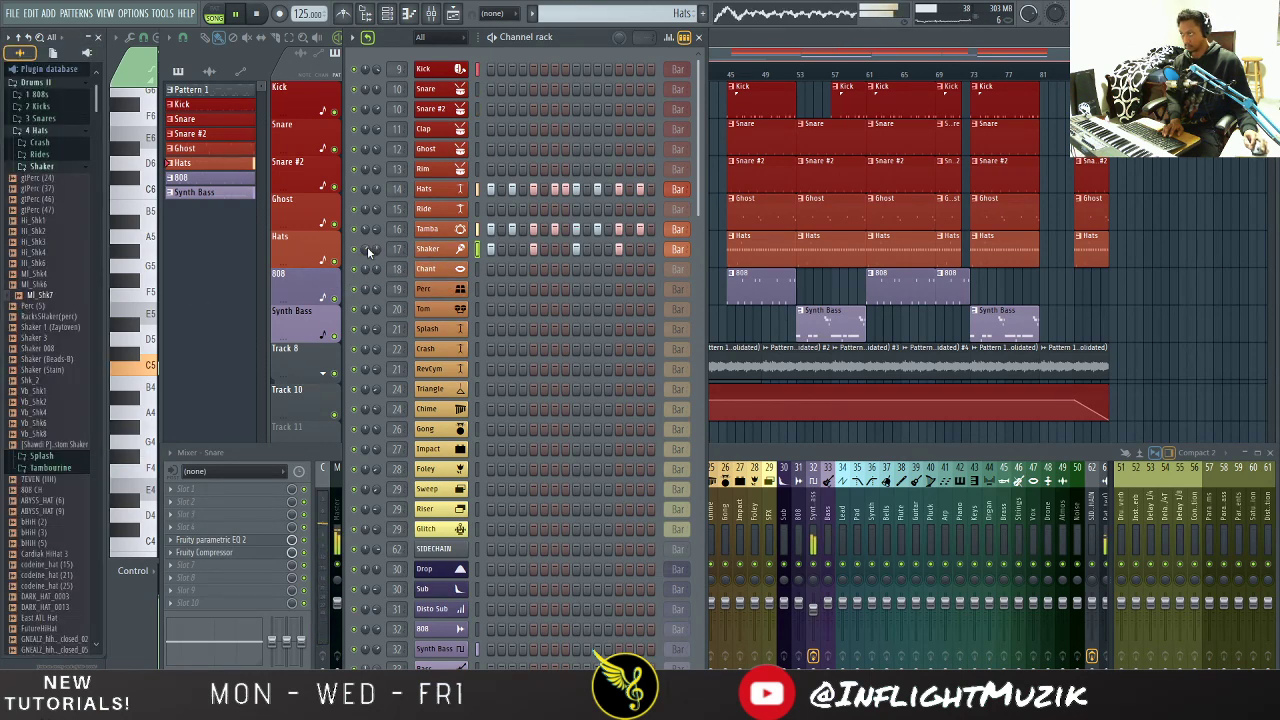
{"action": "left_click", "coordinate": [32, 252]}
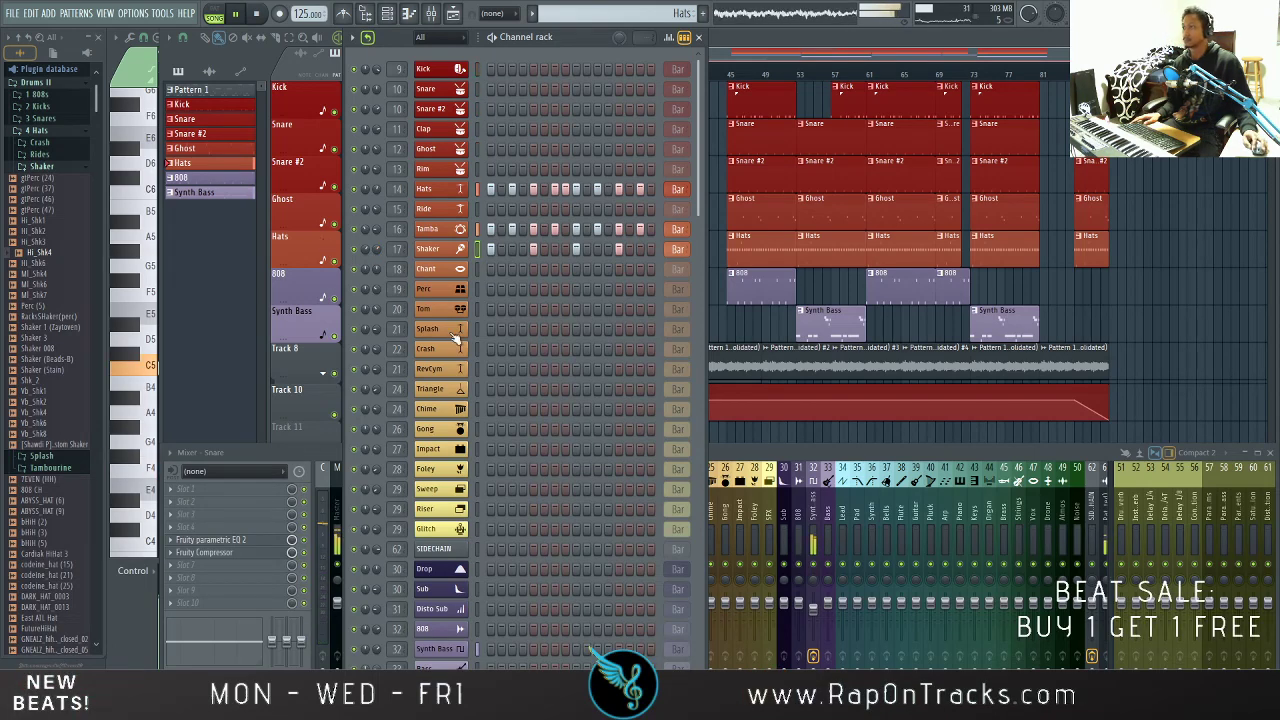
Step: Mute the Synth Bass channel and stop playback
{"action": "scroll", "coordinate": [527, 500], "scroll_direction": "down", "scroll_amount": 5}
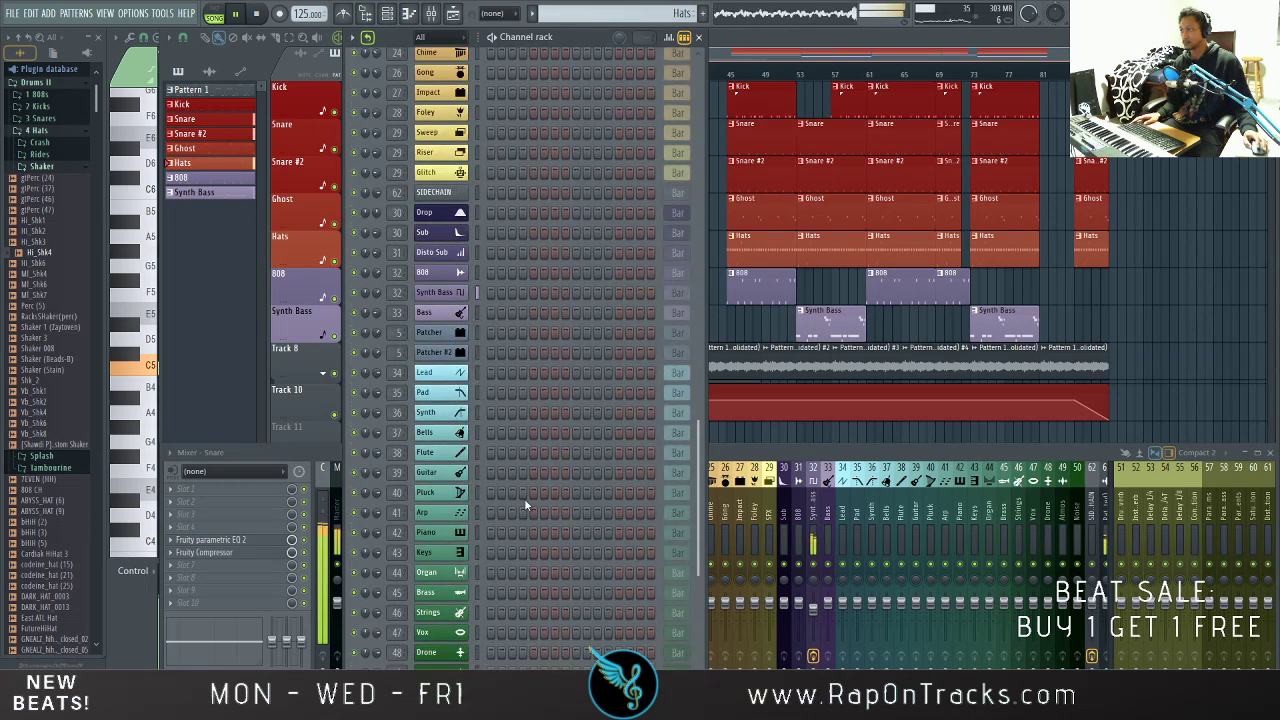
{"action": "left_click", "coordinate": [356, 290]}
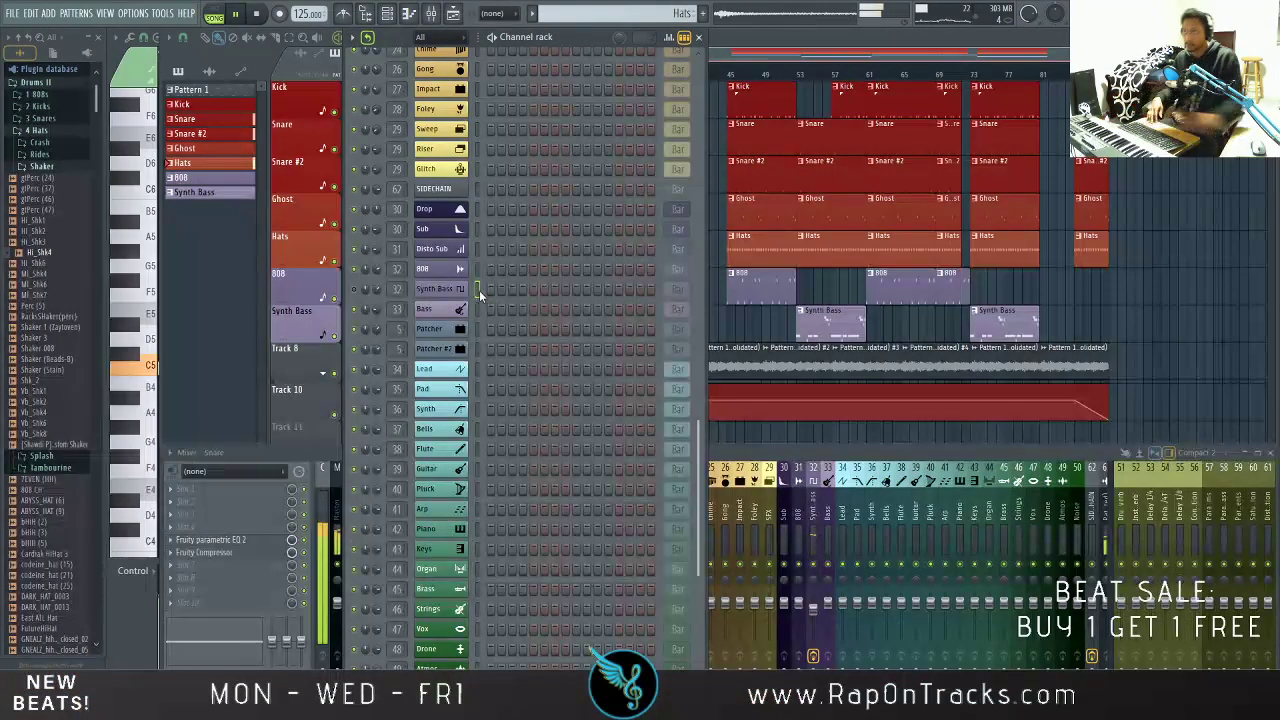
{"action": "key", "text": "space"}
Step: Open the Synth Bass clip's notes in the piano roll and turn off looping for the Synth Bass channel
{"action": "left_click", "coordinate": [760, 40]}
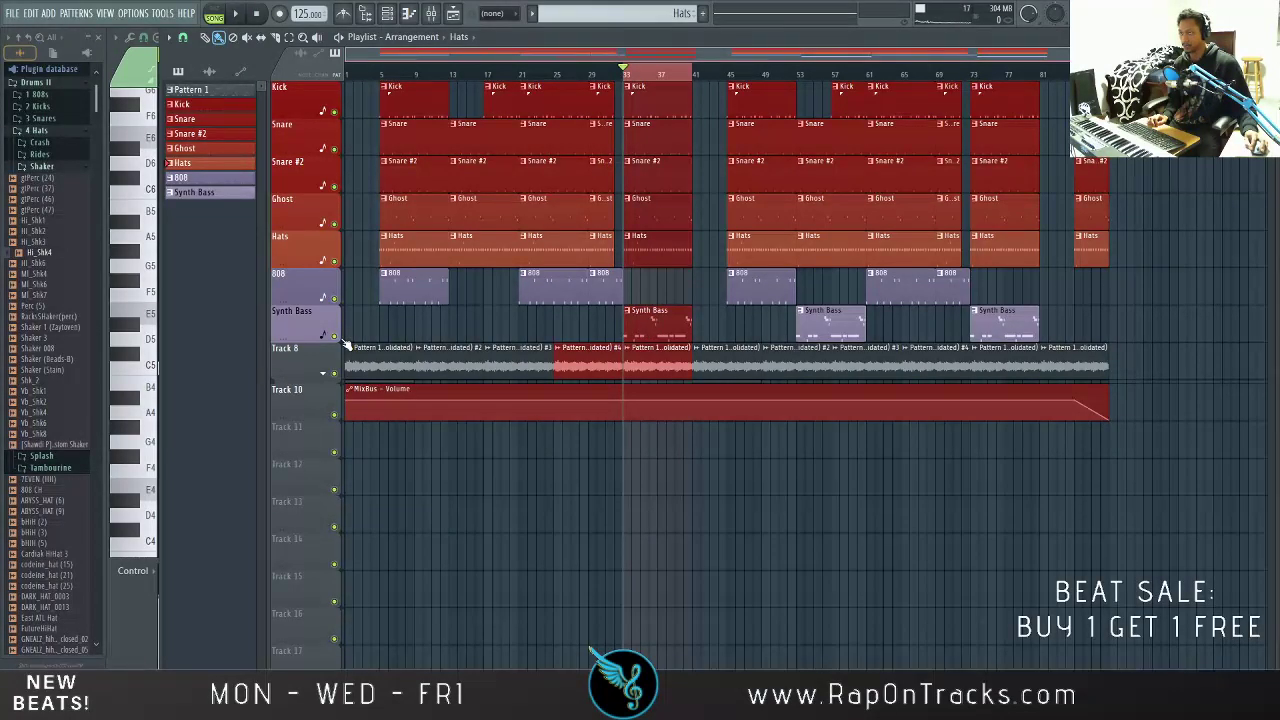
{"action": "double_click", "coordinate": [639, 326]}
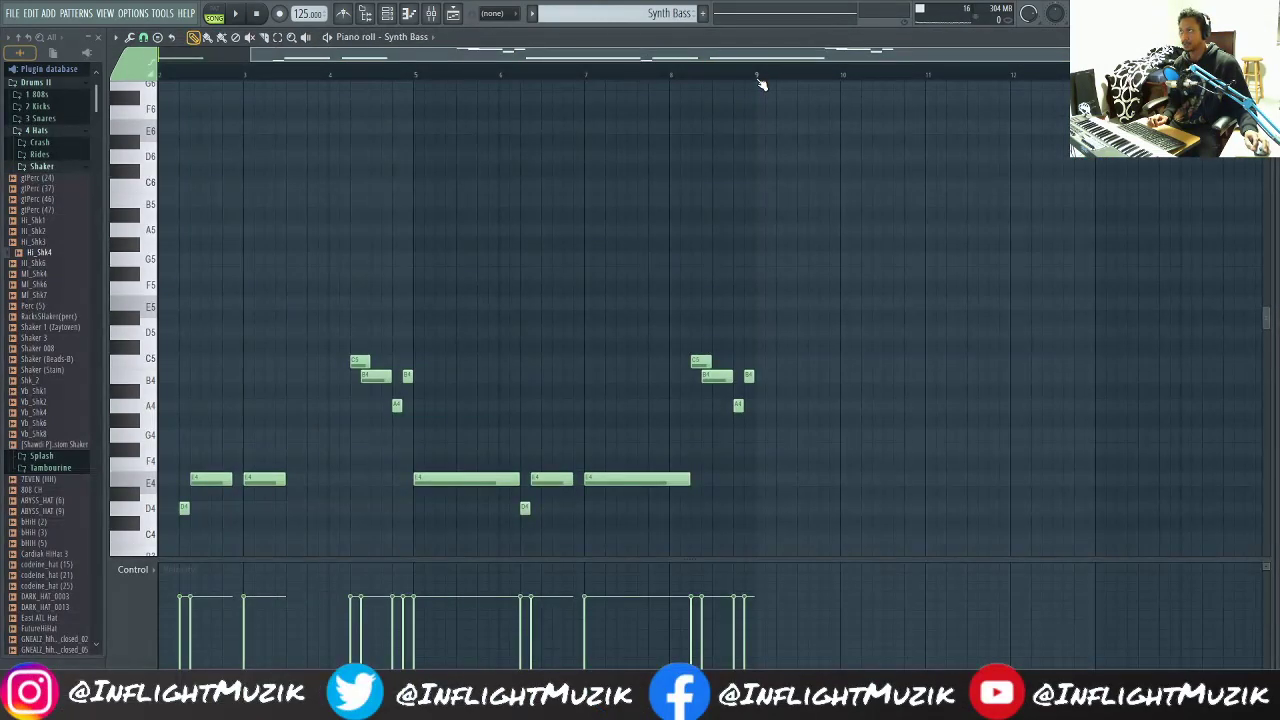
{"action": "left_click", "coordinate": [387, 13]}
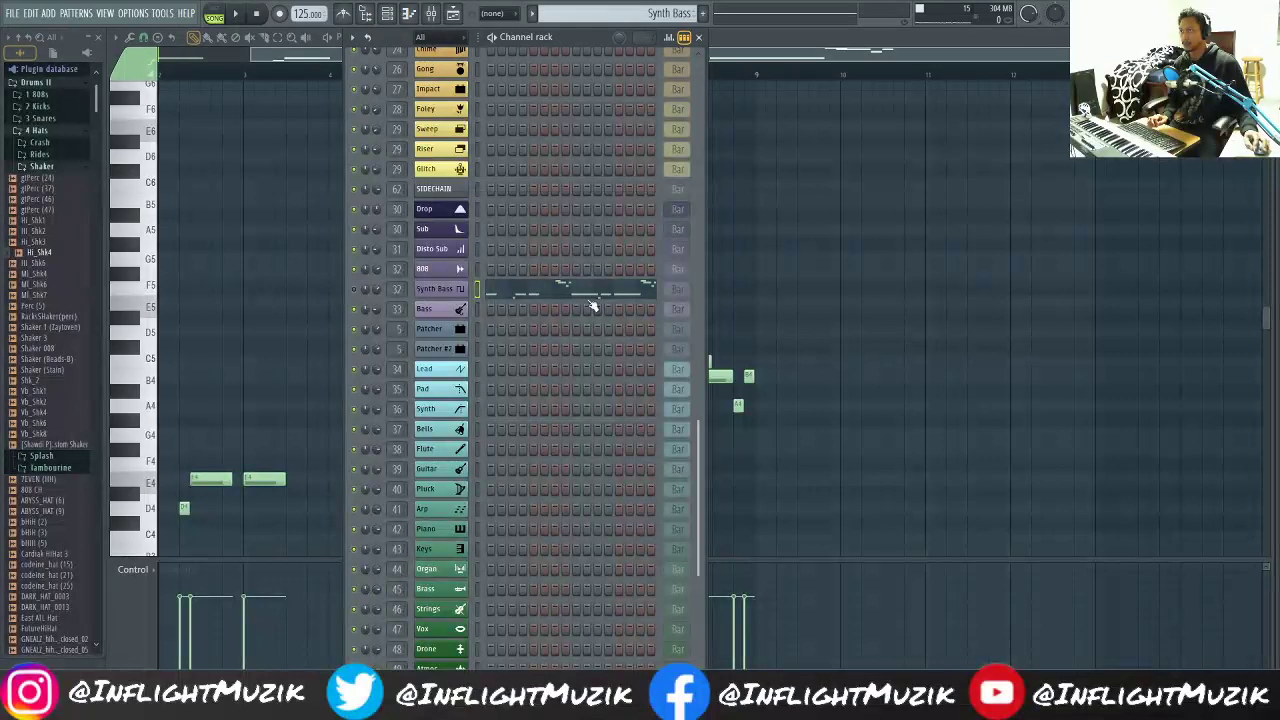
{"action": "right_click", "coordinate": [668, 290]}
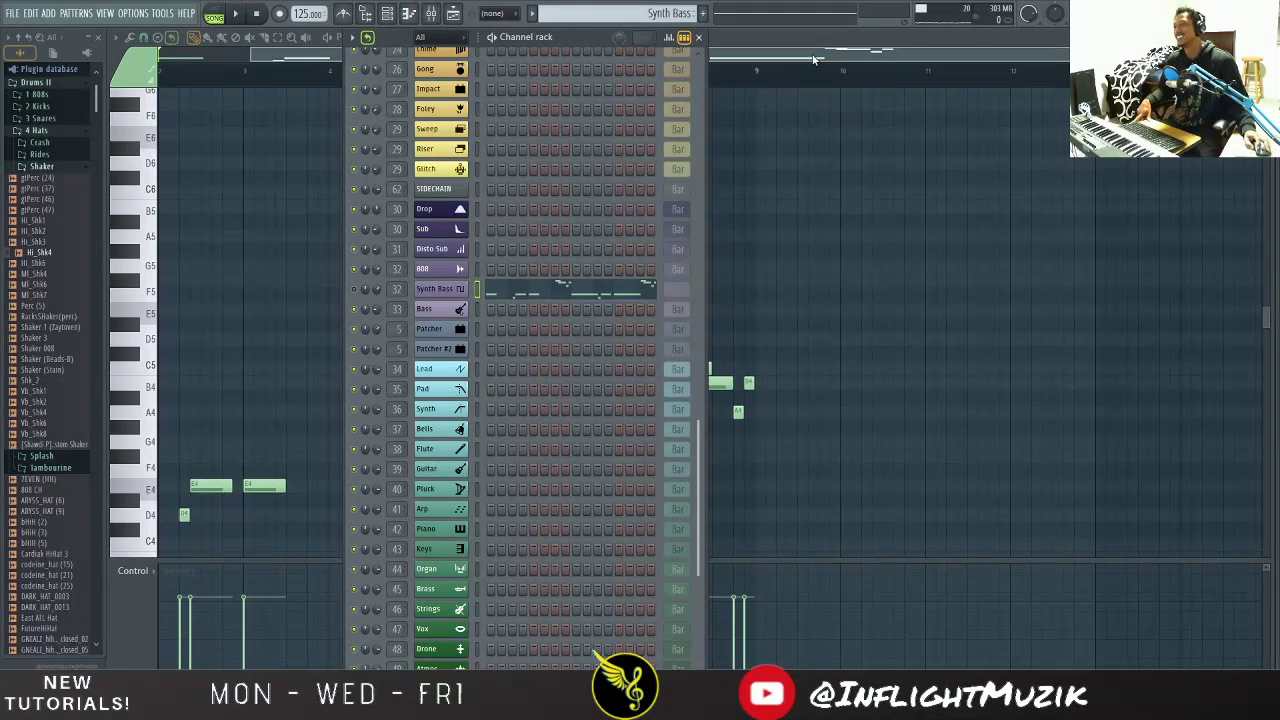
{"action": "left_click", "coordinate": [745, 48]}
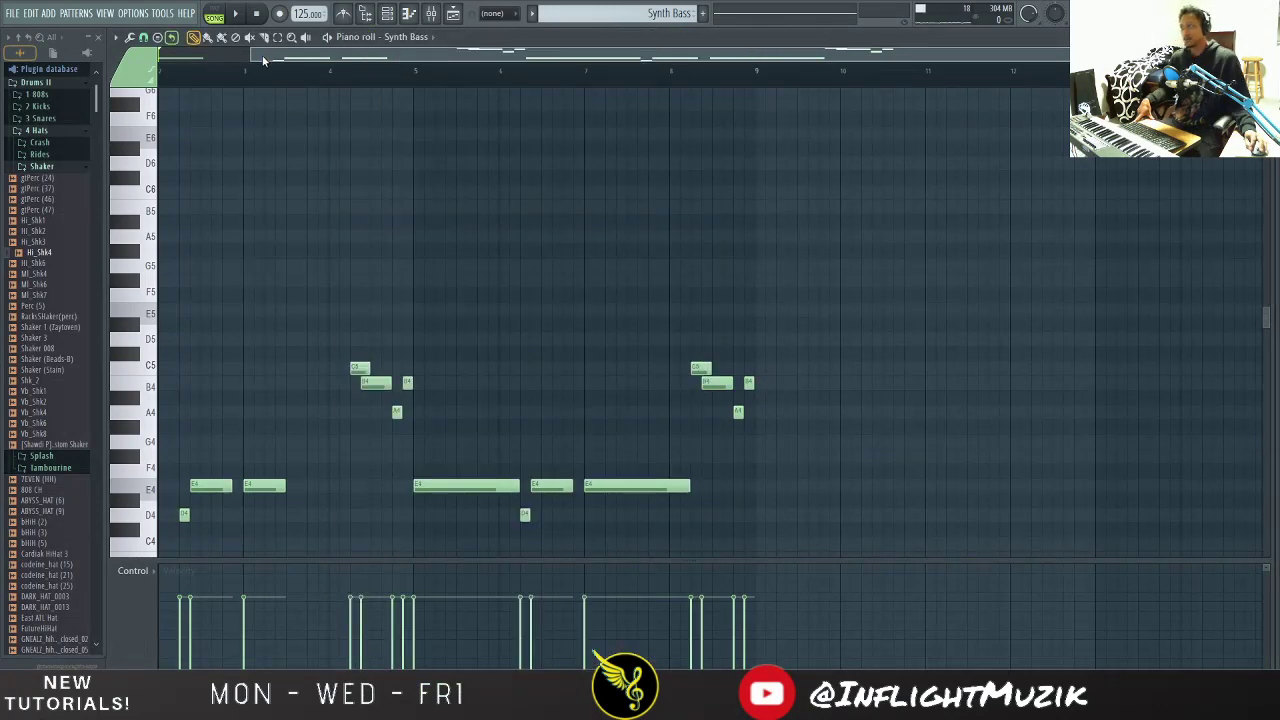
{"action": "left_click_drag", "start_coordinate": [251, 55], "coordinate": [5, 48]}
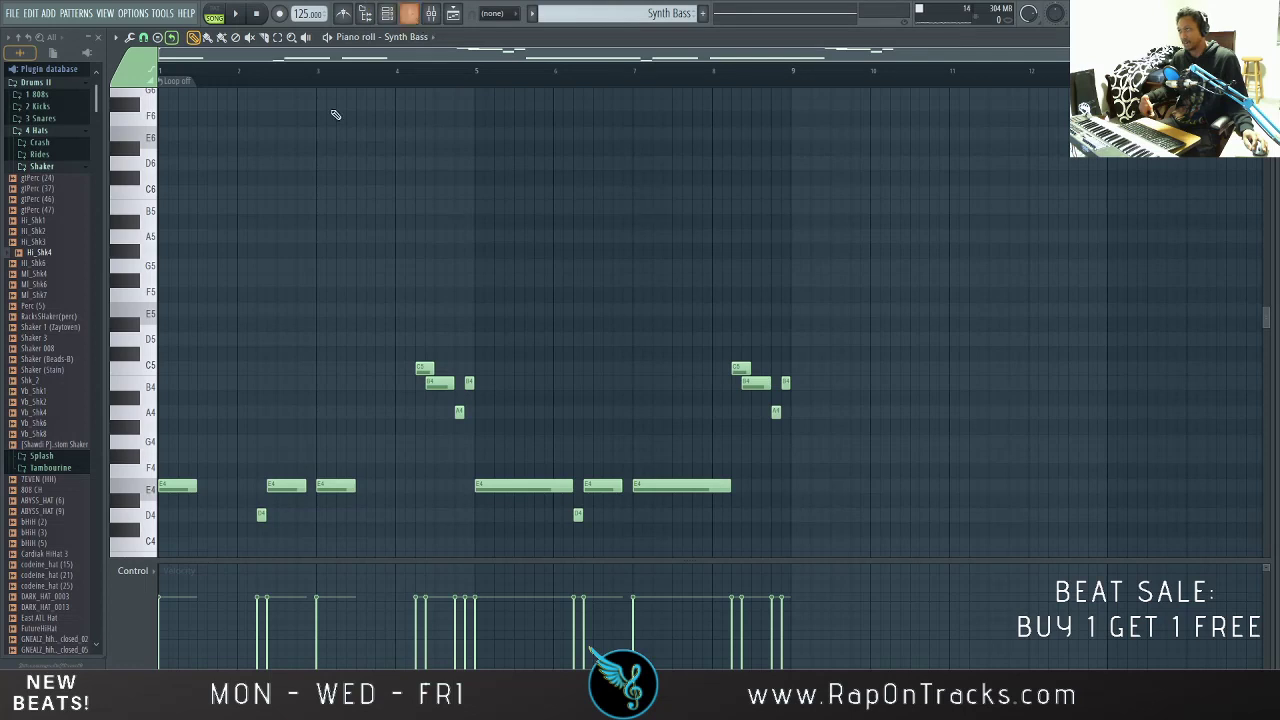
Step: Inspect the effect slots of the Master, WAV and MixBus mixer tracks, then close the mixer
{"action": "left_click", "coordinate": [441, 15]}
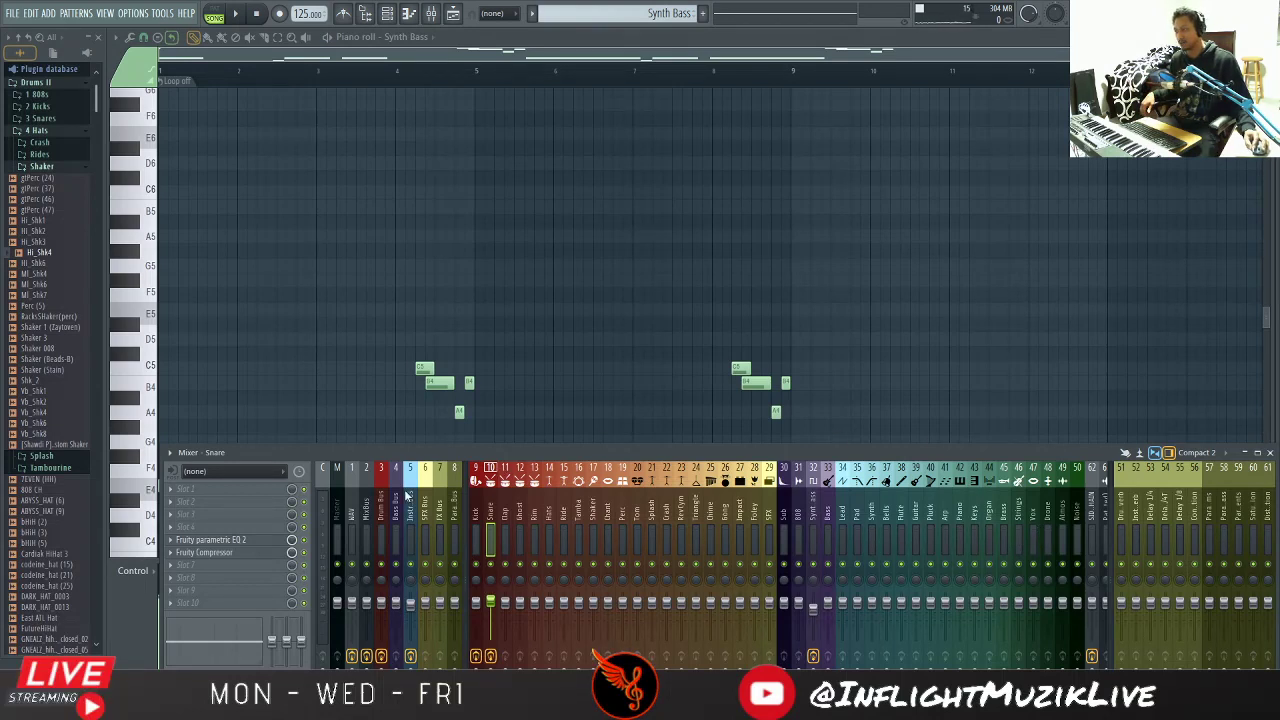
{"action": "left_click", "coordinate": [336, 515]}
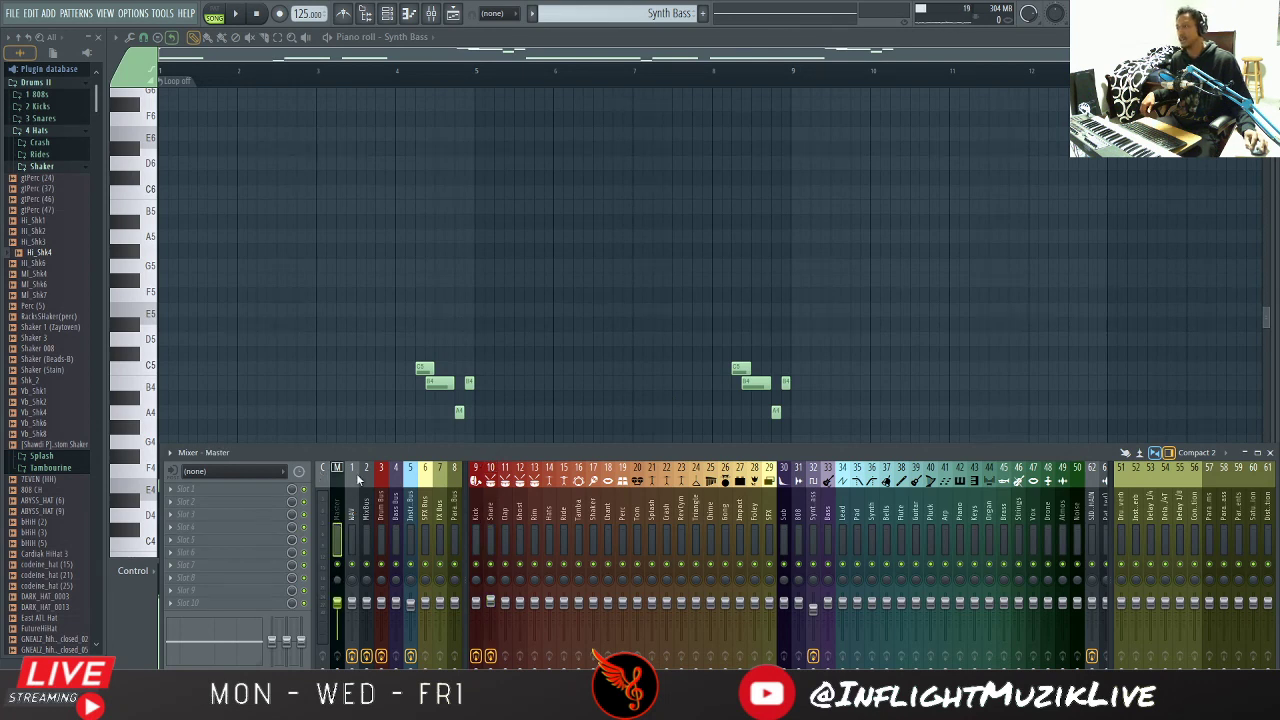
{"action": "left_click", "coordinate": [351, 502]}
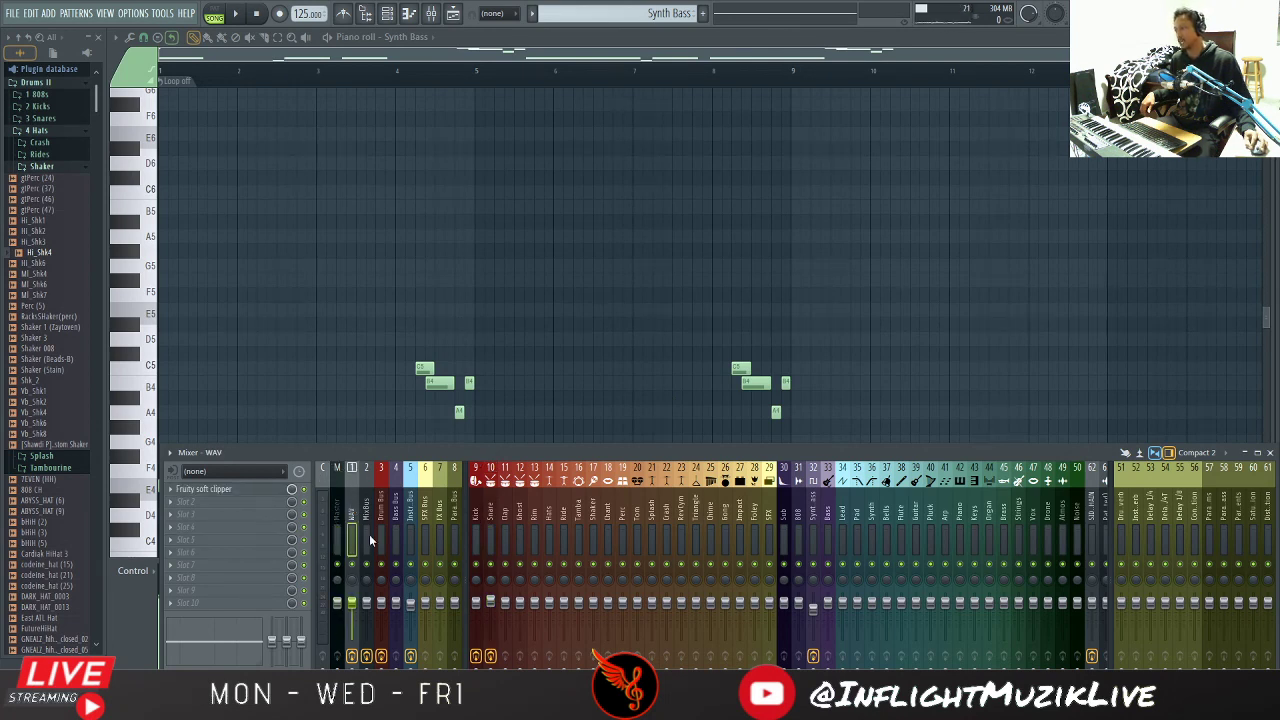
{"action": "left_click", "coordinate": [369, 540]}
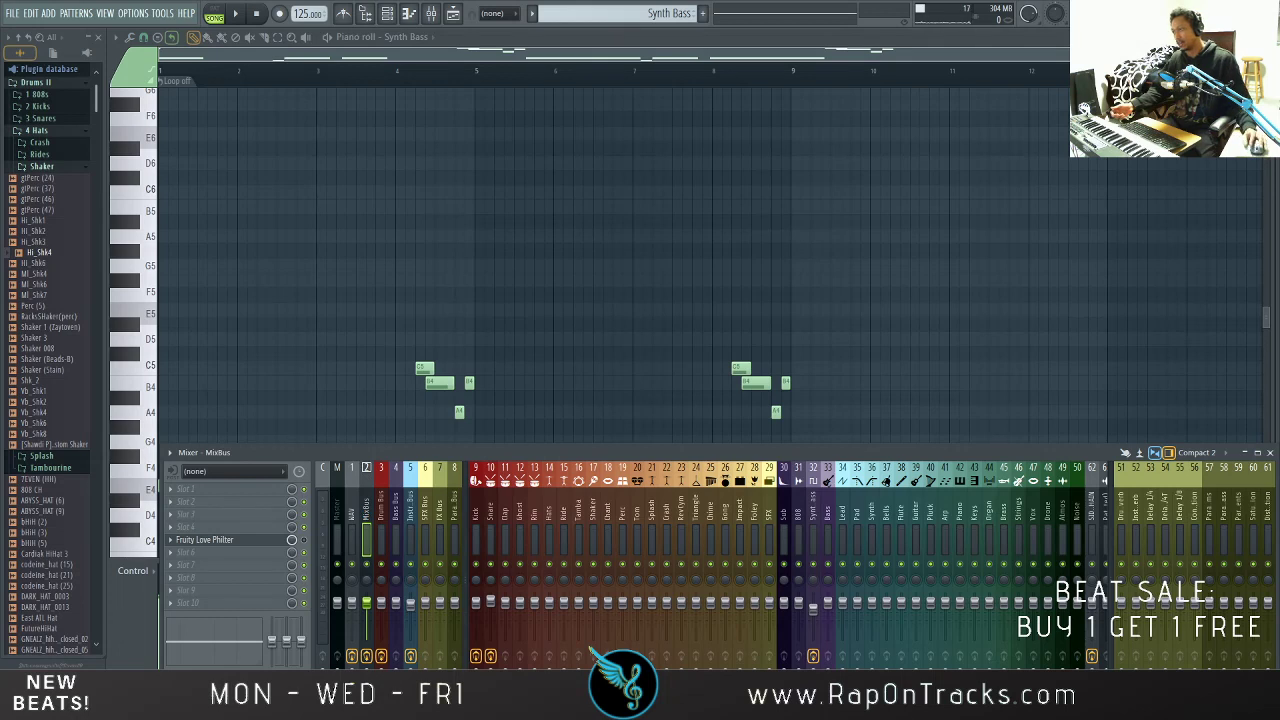
{"action": "left_click", "coordinate": [354, 493]}
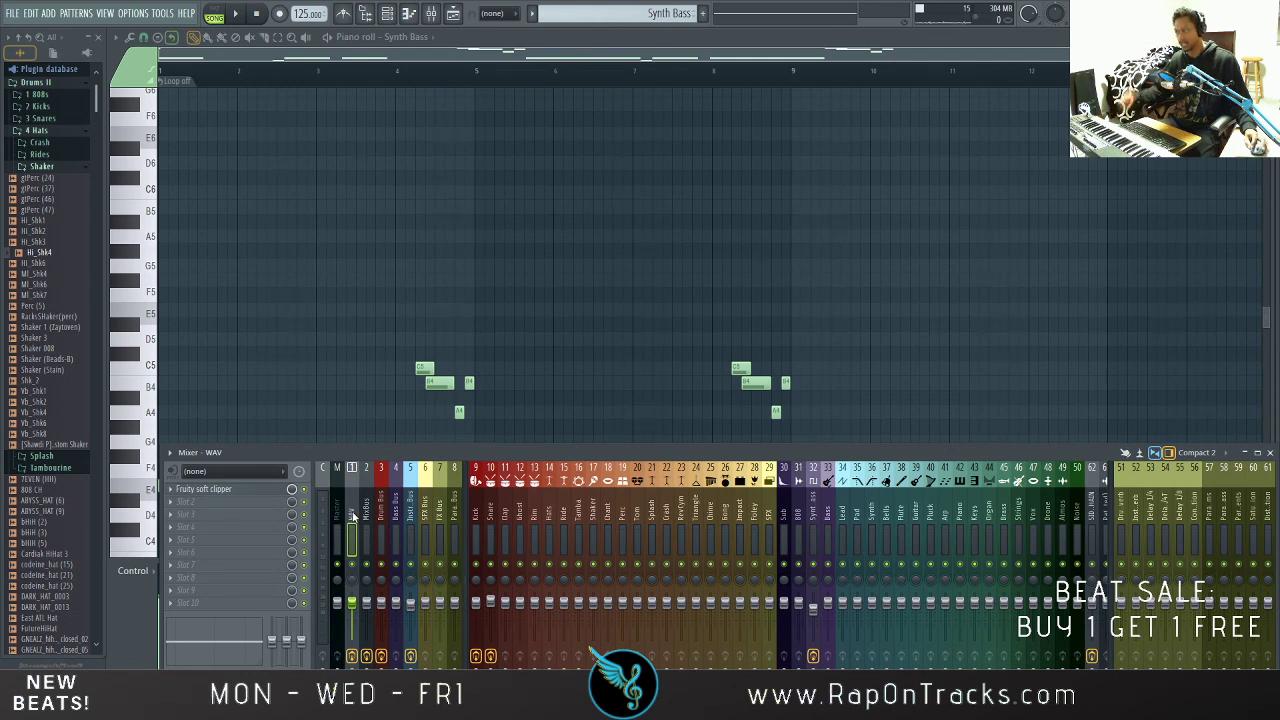
{"action": "left_click", "coordinate": [340, 520]}
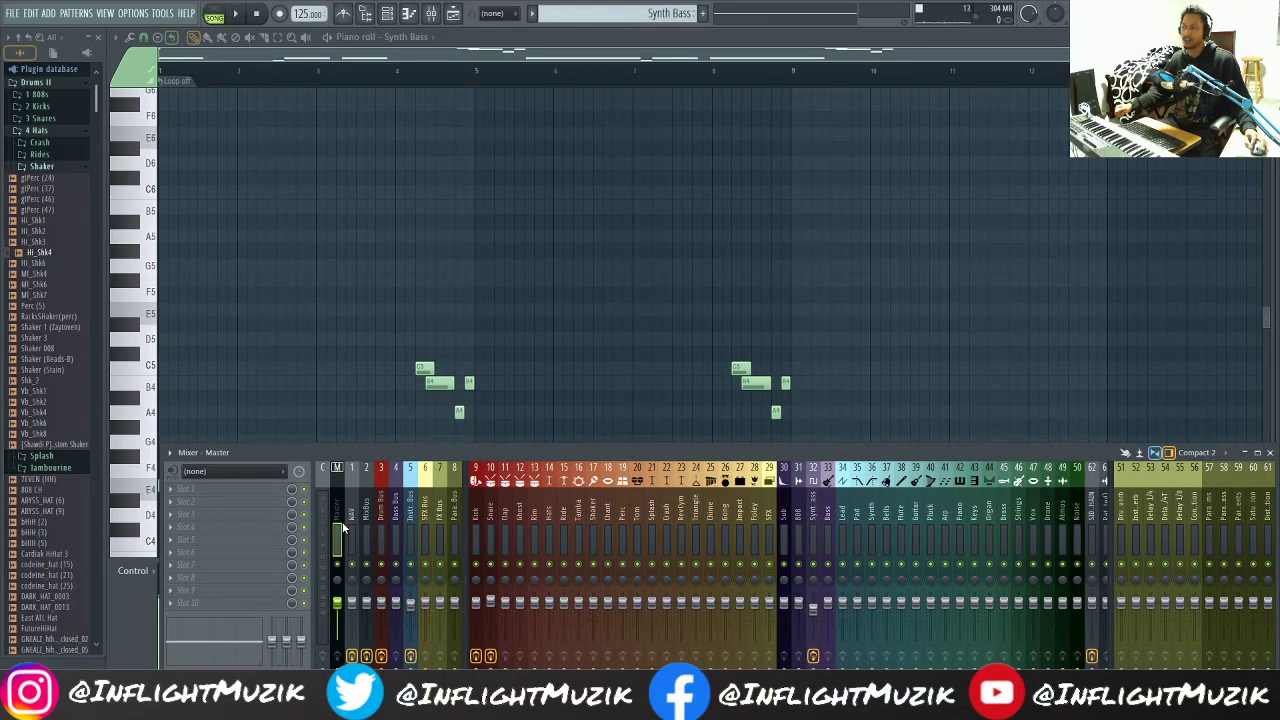
{"action": "left_click", "coordinate": [351, 525]}
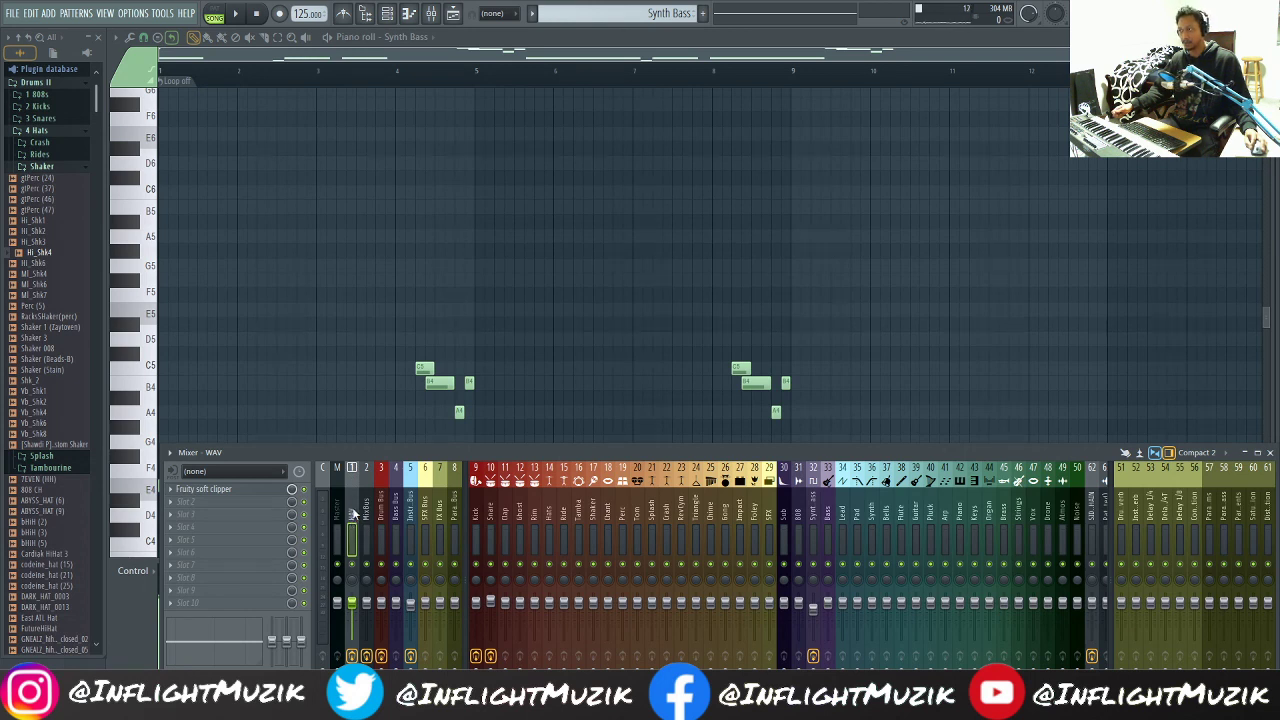
{"action": "left_click", "coordinate": [338, 545]}
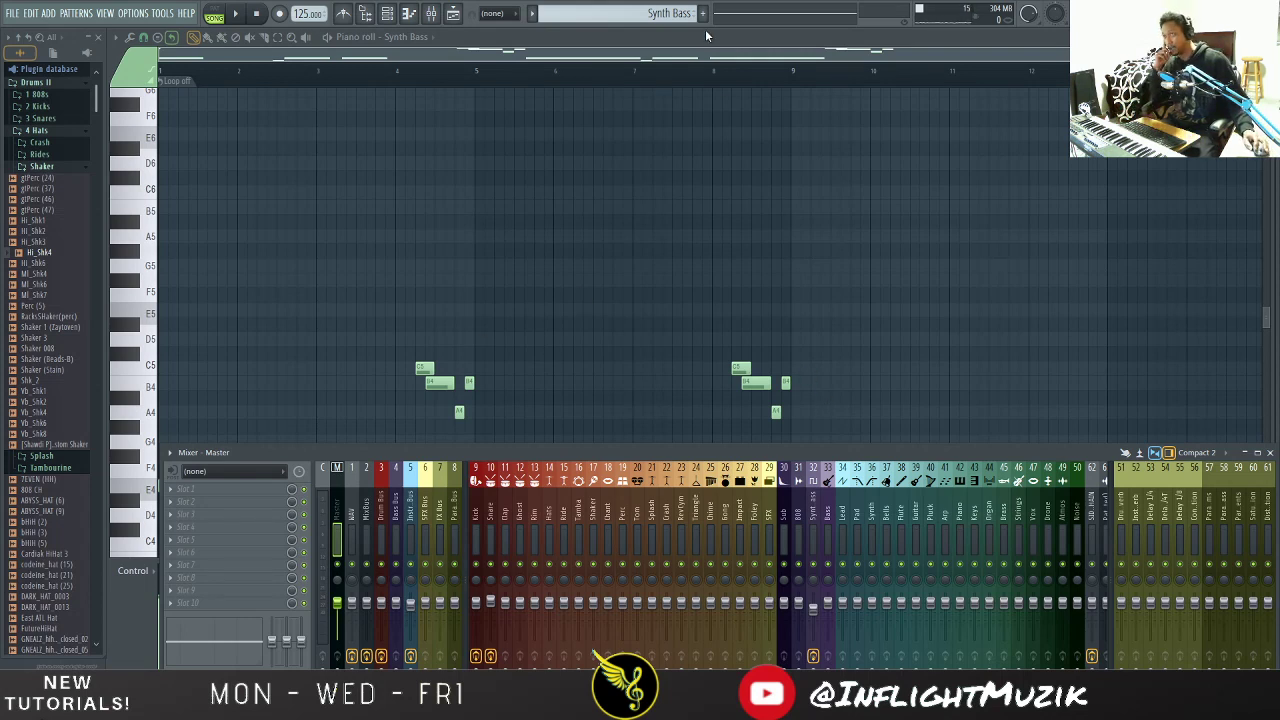
{"action": "key", "text": "F9"}
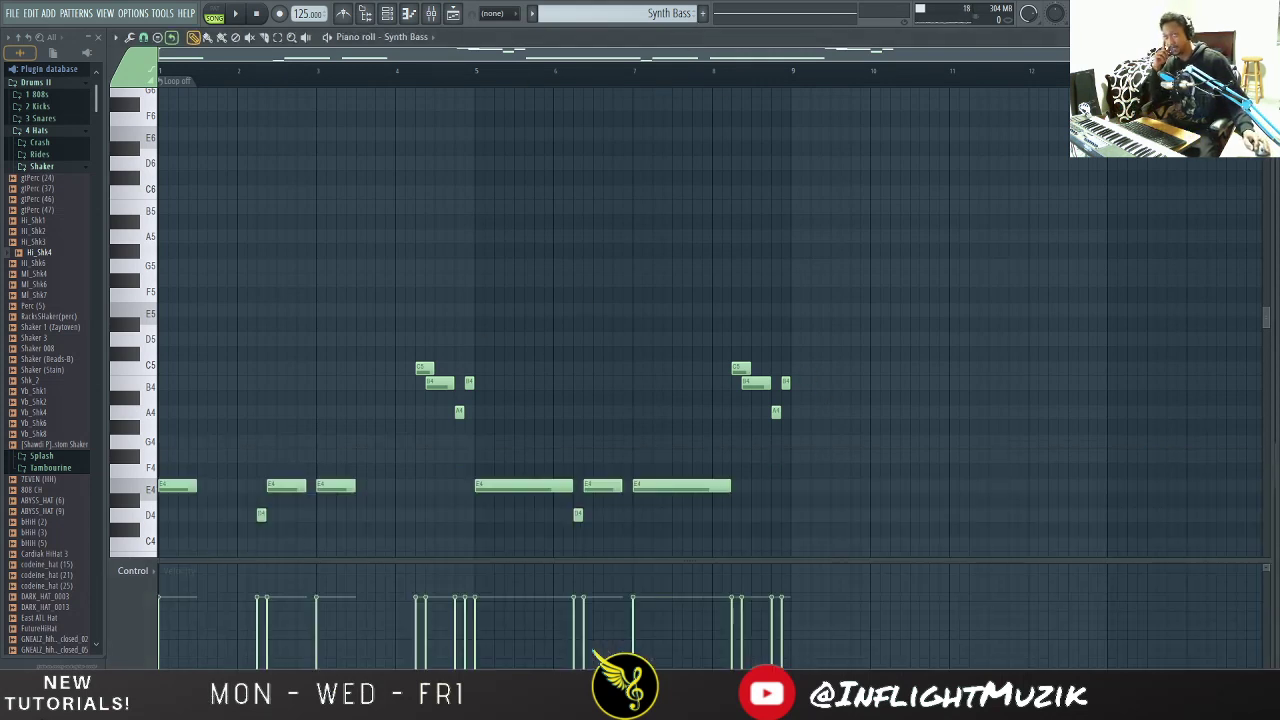
Step: Copy the full drum and Synth Bass section to bar 89 in the playlist, repeat the drums, and extend the Synth Bass clip to match
{"action": "left_click", "coordinate": [455, 14]}
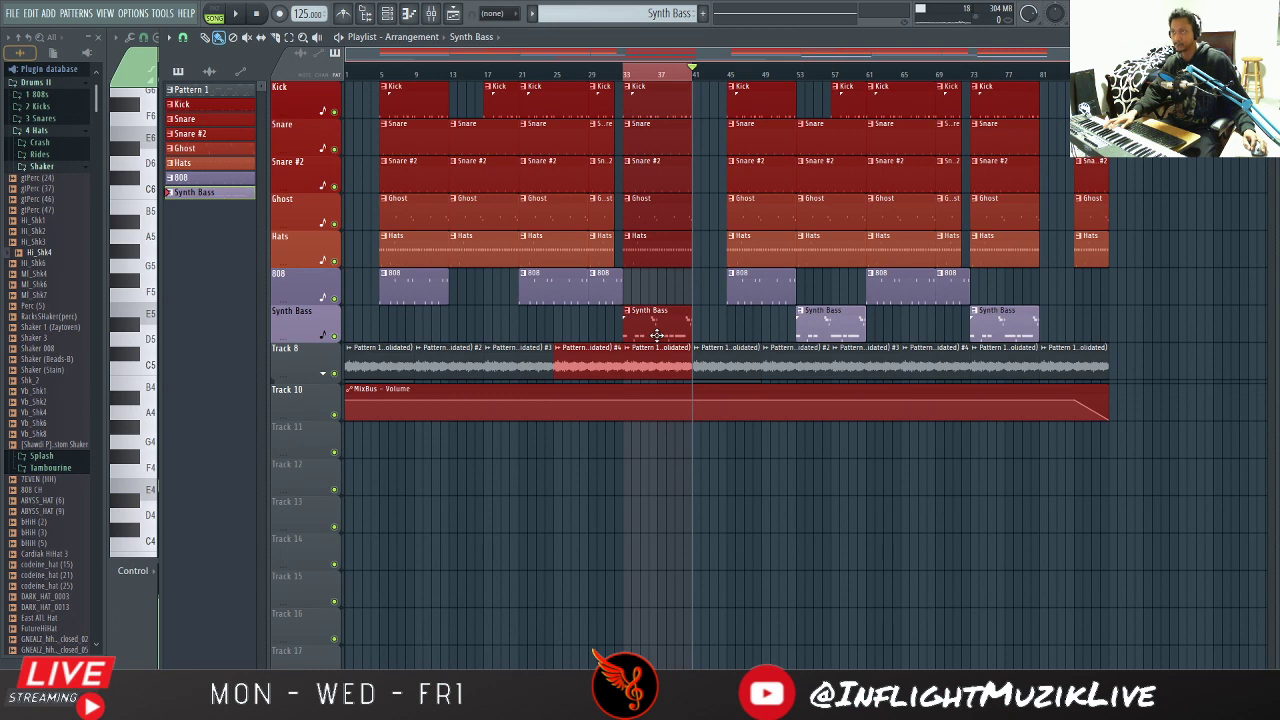
{"action": "left_click", "coordinate": [652, 78]}
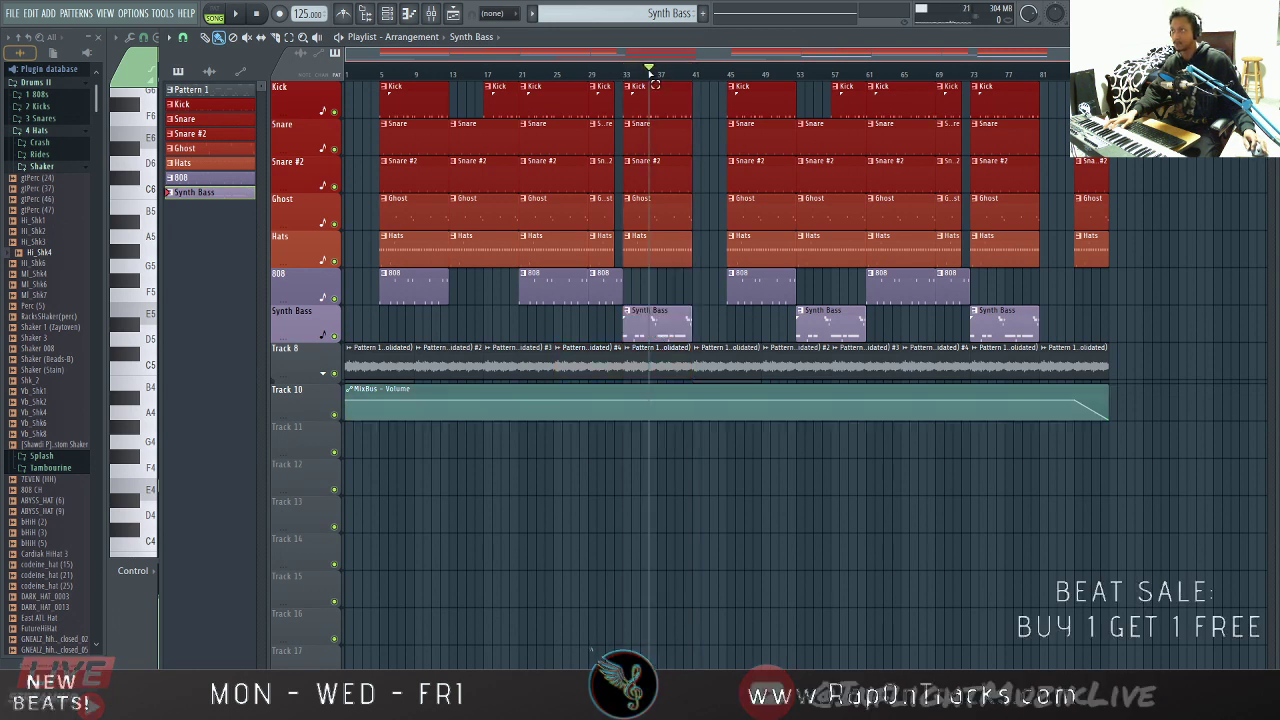
{"action": "left_click_drag", "start_coordinate": [698, 88], "coordinate": [1118, 341]}
{"action": "left_click_drag", "start_coordinate": [1196, 100], "coordinate": [1142, 262]}
{"action": "left_click_drag", "start_coordinate": [1128, 252], "coordinate": [1220, 244]}
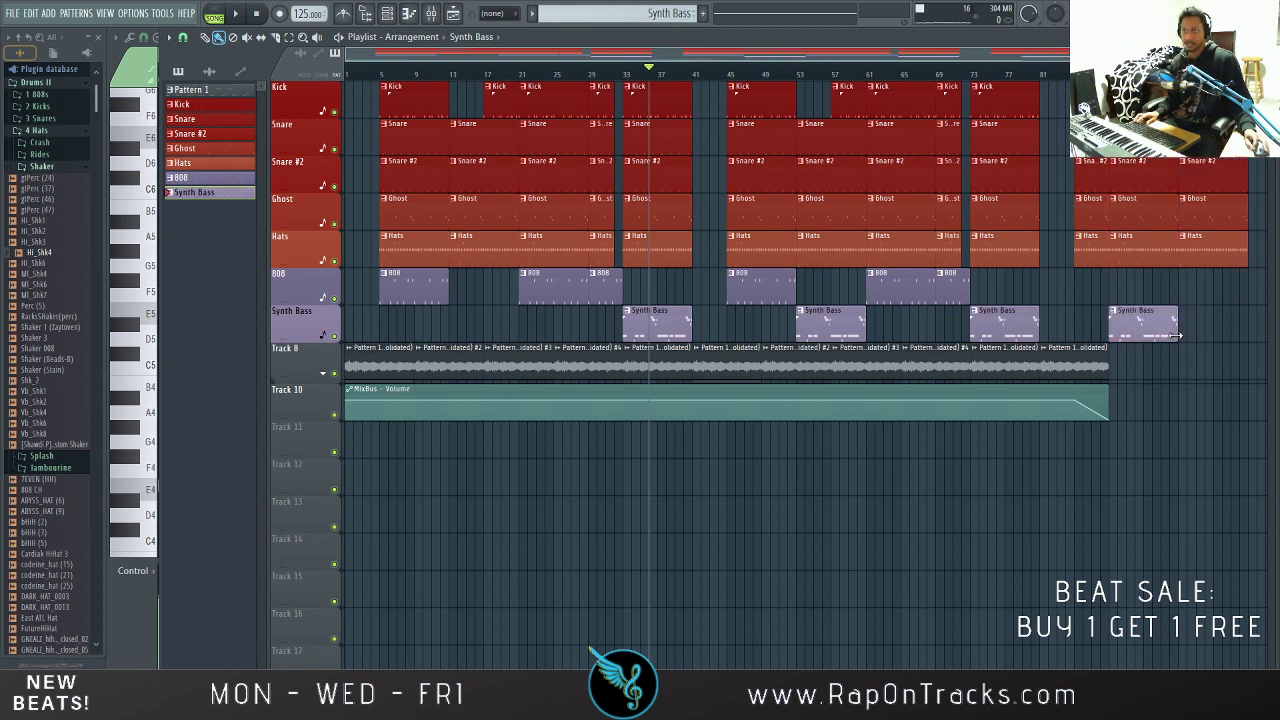
{"action": "left_click_drag", "start_coordinate": [1176, 336], "coordinate": [1248, 336]}
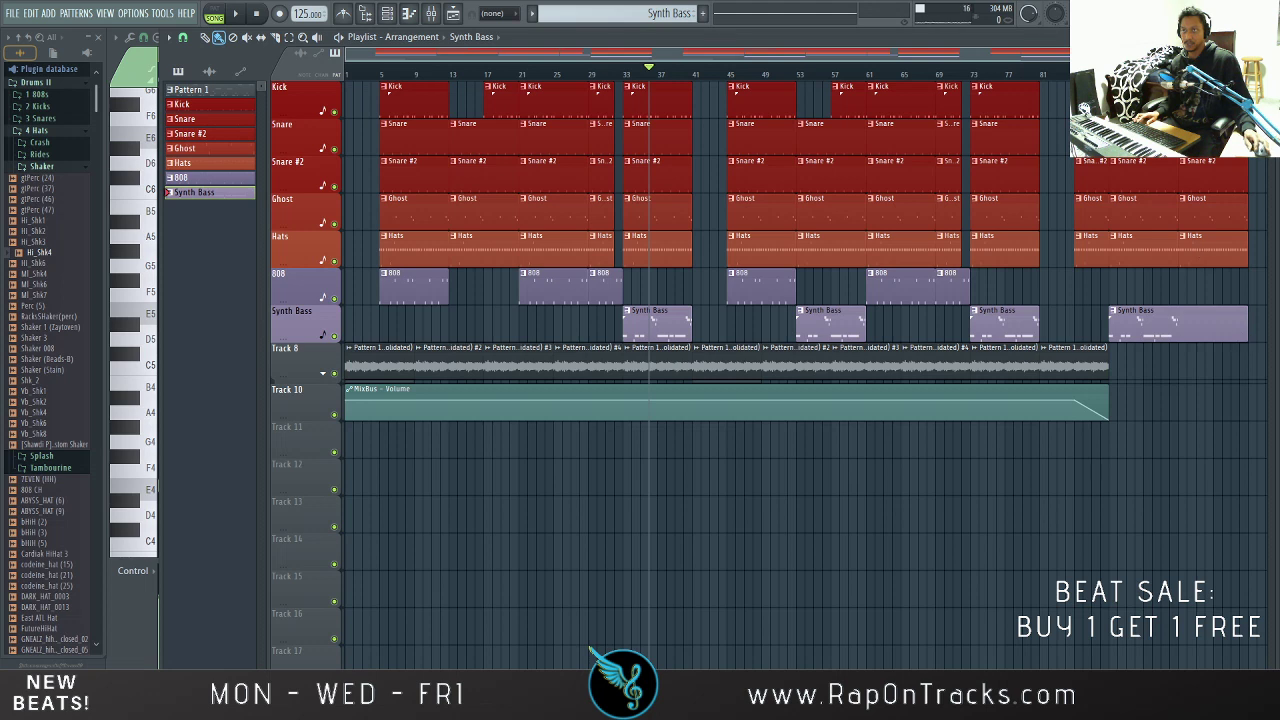
Step: Select 16 bars of the playlist from bar 89 and open the copied Synth Bass clip's notes in the piano roll from bar 1
{"action": "left_click_drag", "start_coordinate": [1109, 74], "coordinate": [1248, 74]}
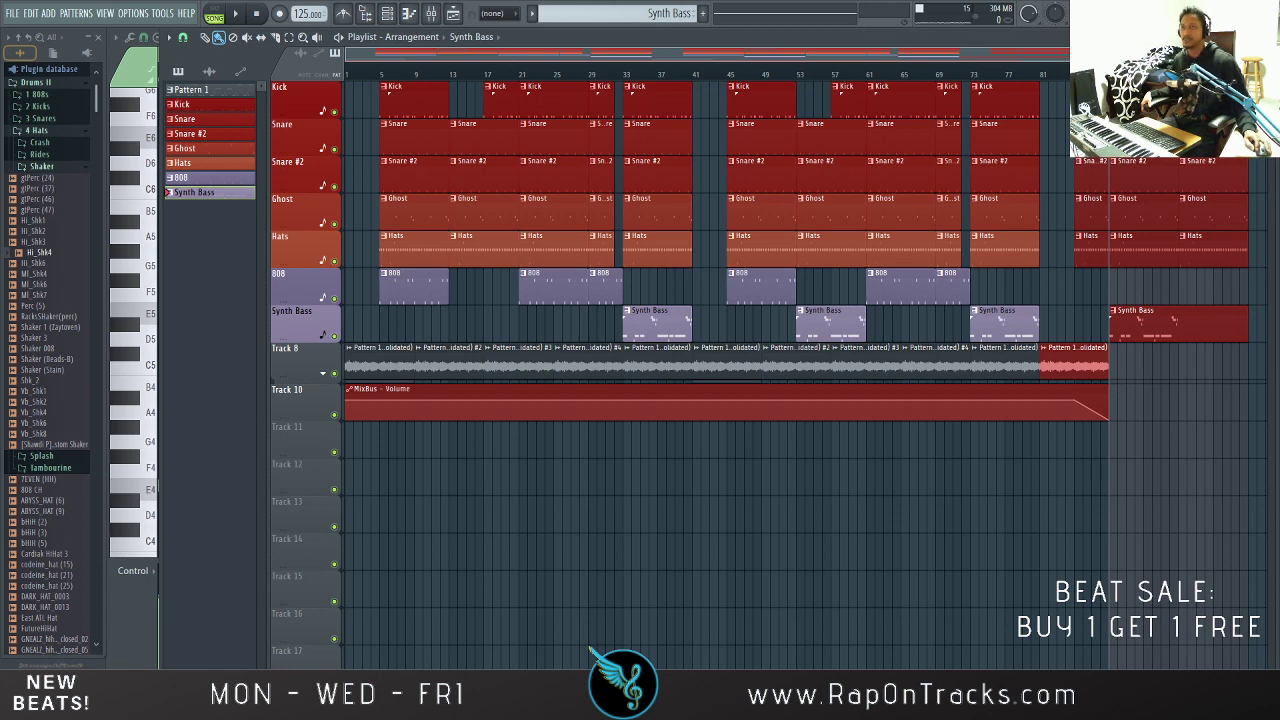
{"action": "scroll", "coordinate": [707, 55], "scroll_direction": "down", "scroll_amount": 2}
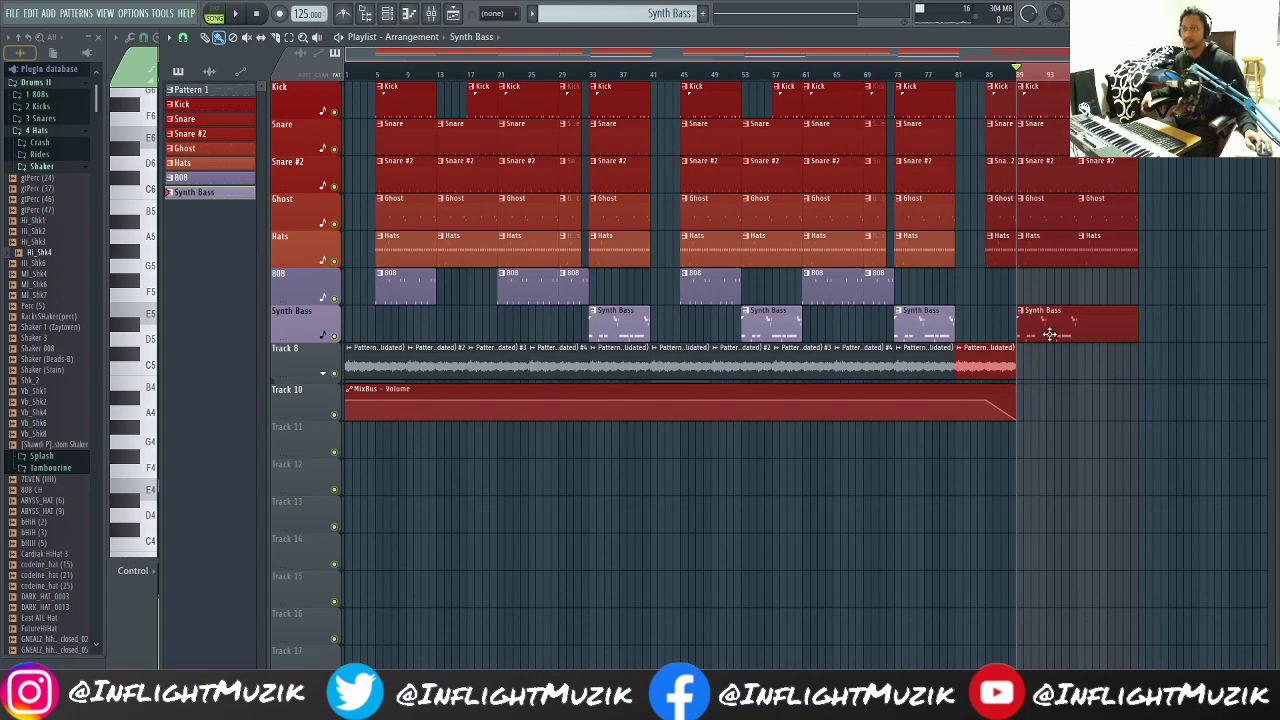
{"action": "double_click", "coordinate": [1090, 322]}
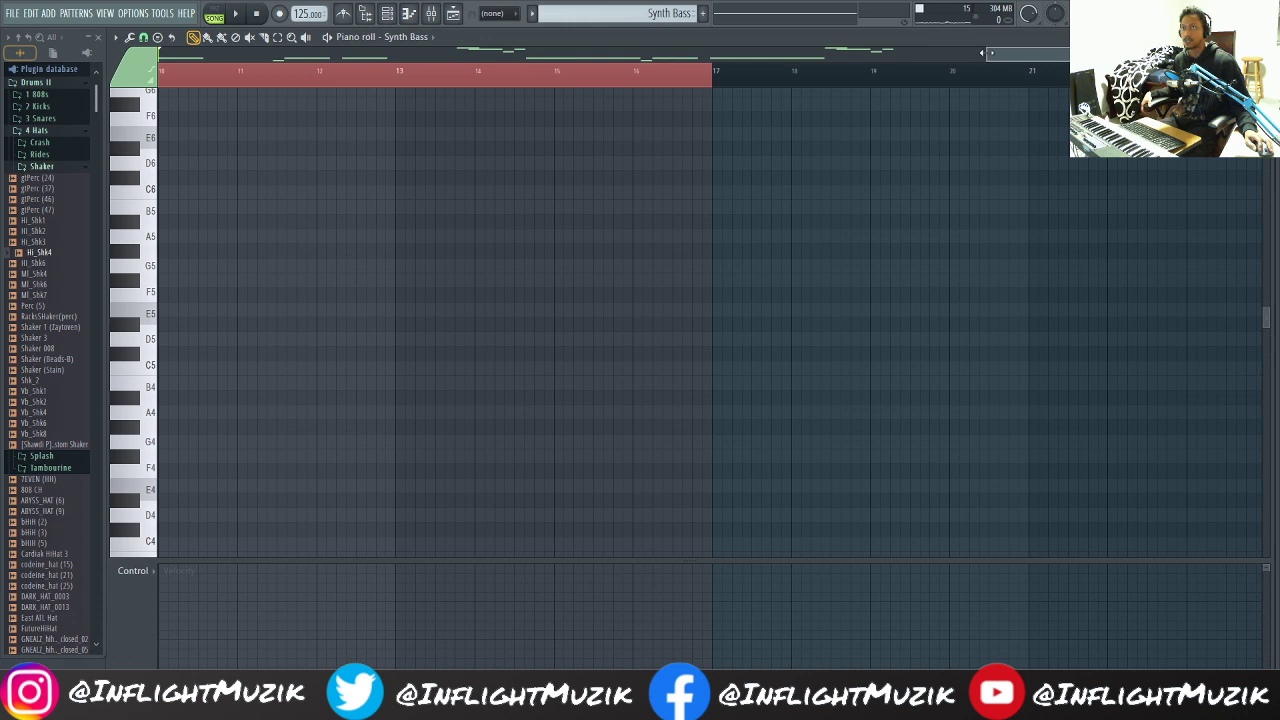
{"action": "left_click_drag", "start_coordinate": [987, 53], "coordinate": [158, 53]}
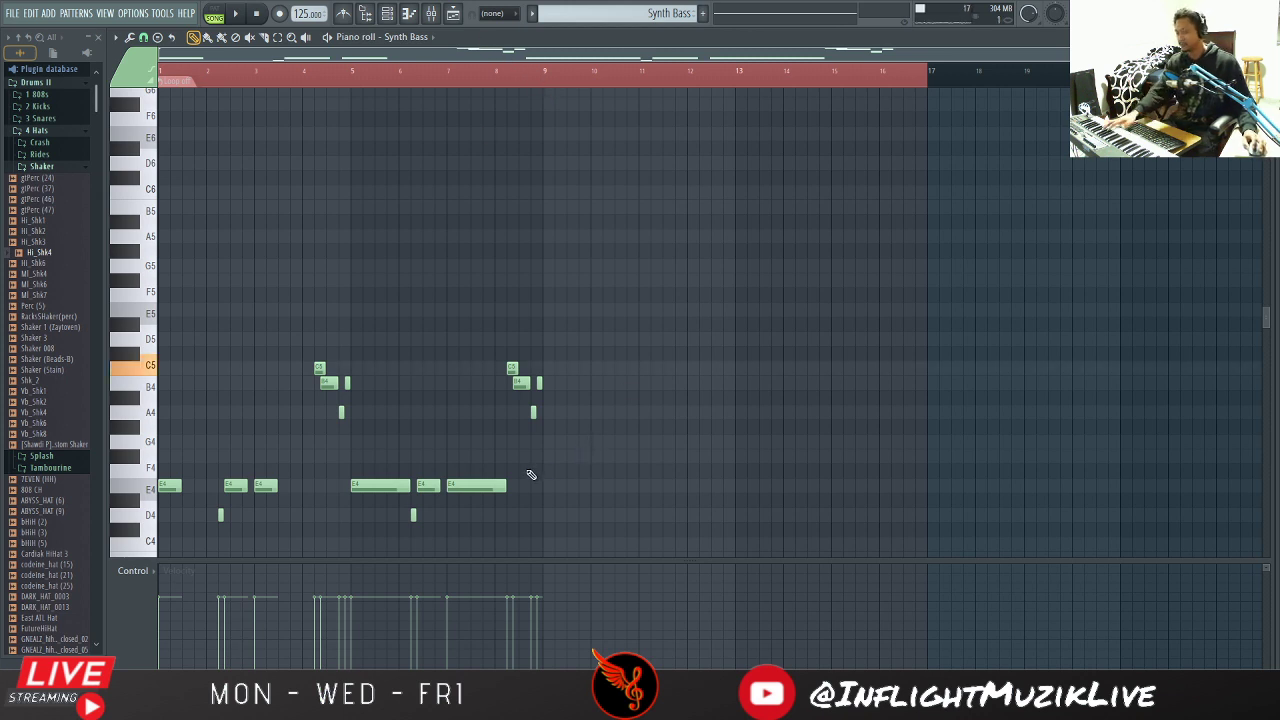
Step: Check the Synth Bass channel in the channel rack and the MixBus fader in the mixer
{"action": "left_click", "coordinate": [387, 13]}
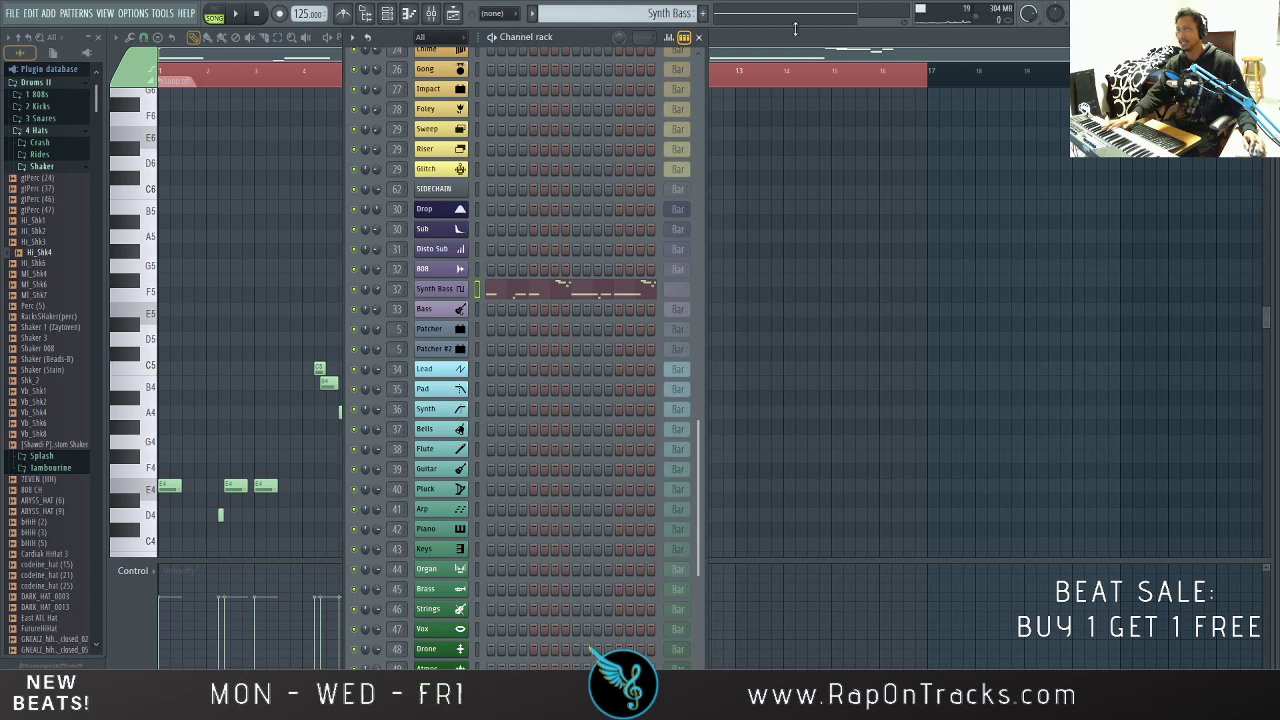
{"action": "left_click", "coordinate": [430, 12]}
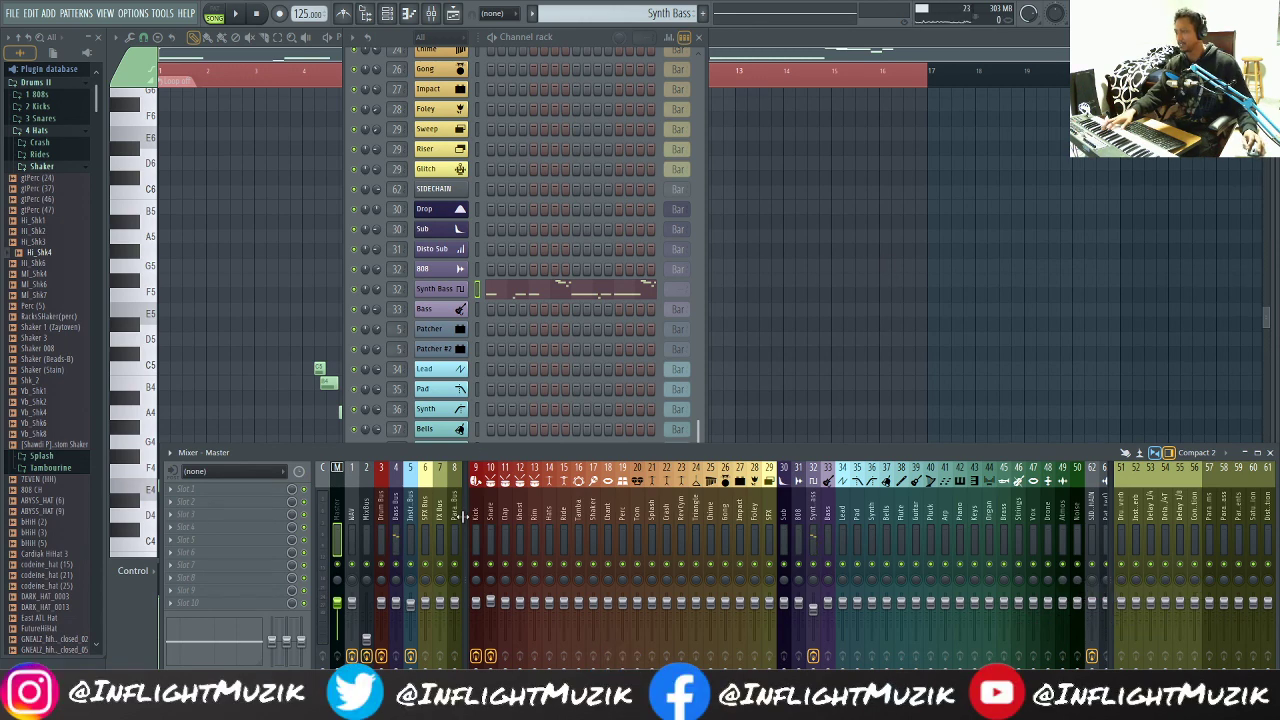
{"action": "left_click", "coordinate": [366, 522]}
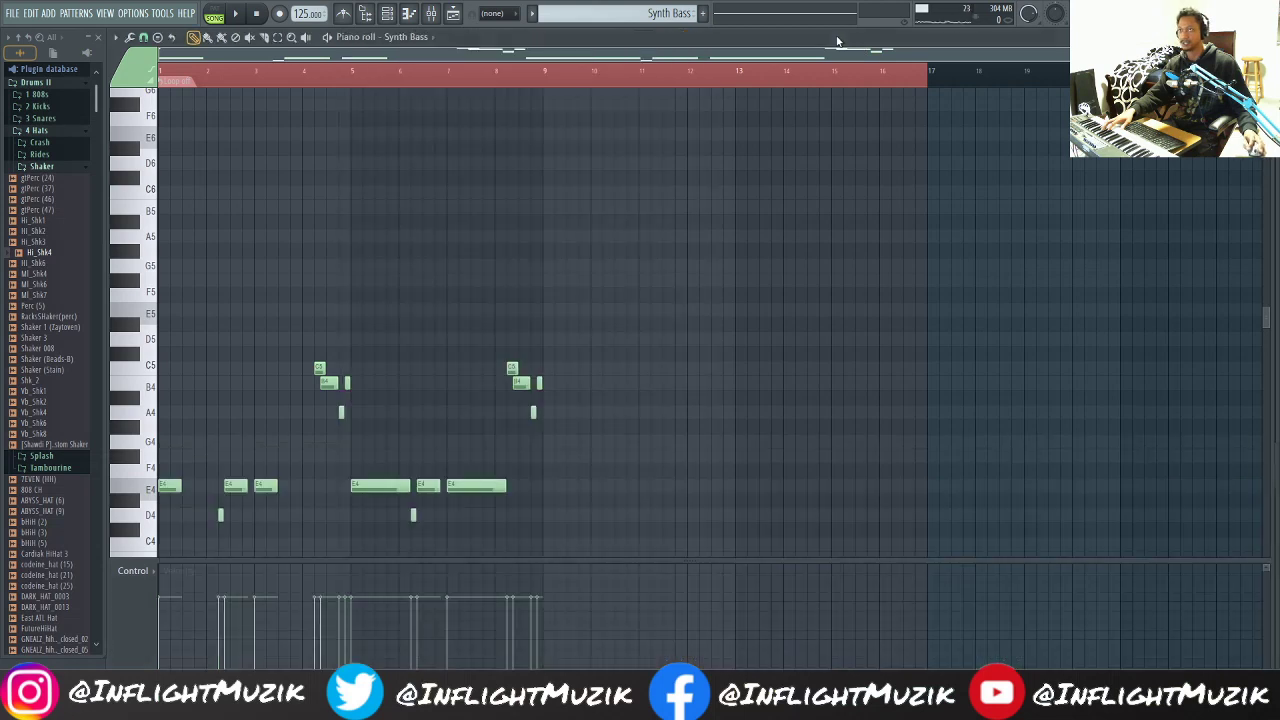
{"action": "left_click", "coordinate": [841, 42]}
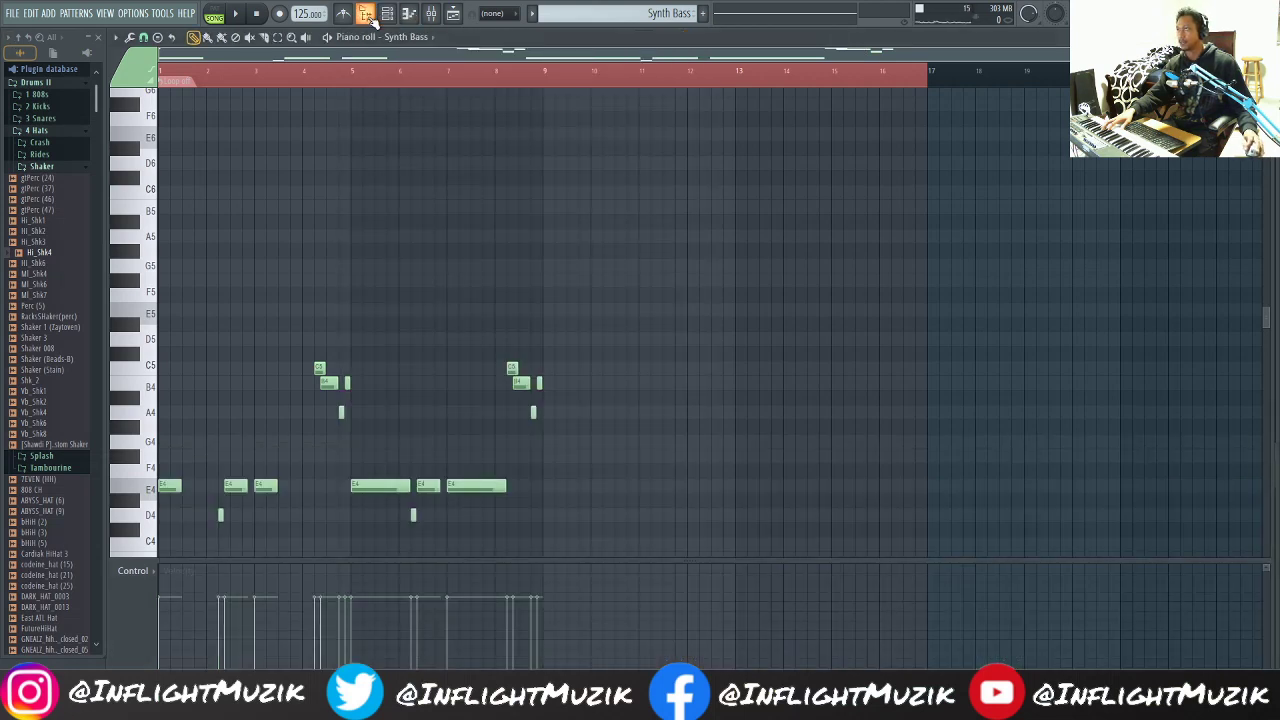
Step: Extend the ending clips to bar 90, place a copy of the MixBus Volume automation directly after the original on Track 10, and test playback
{"action": "left_click", "coordinate": [453, 13]}
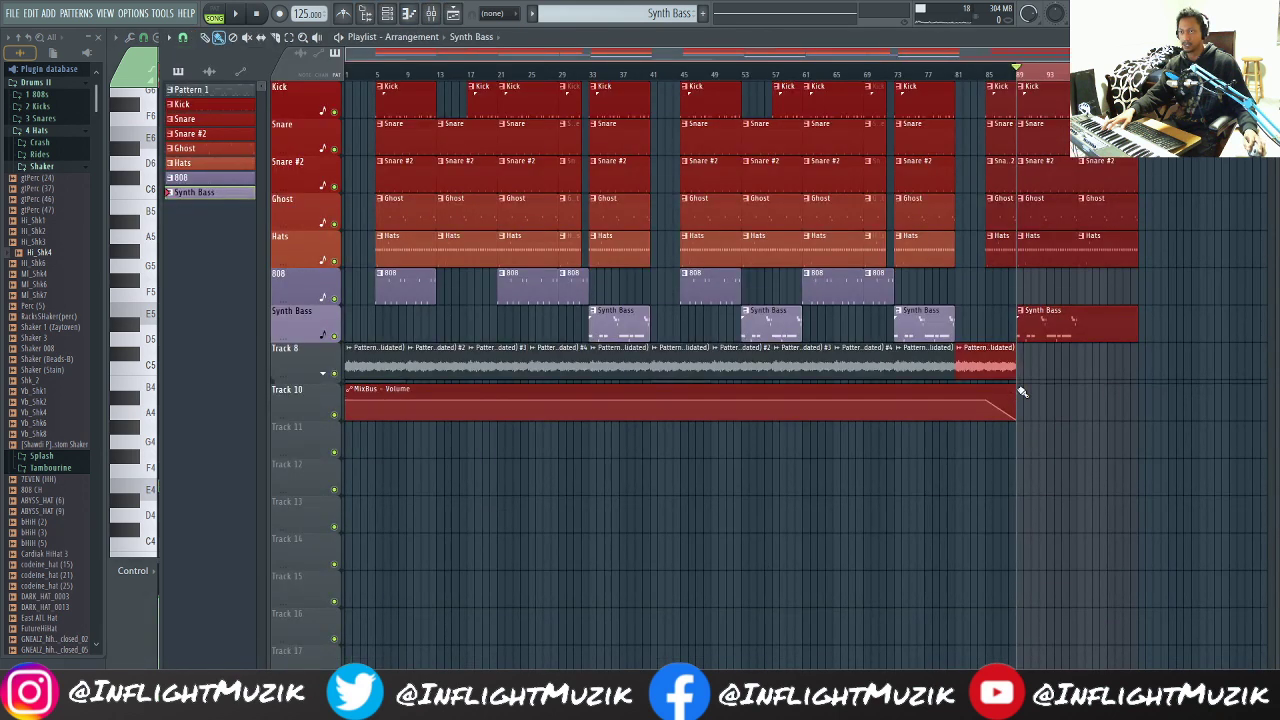
{"action": "mouse_move", "coordinate": [1022, 392]}
{"action": "left_mouse_down"}
{"action": "mouse_move", "coordinate": [1063, 396]}
{"action": "mouse_move", "coordinate": [1021, 401]}
{"action": "left_mouse_up"}
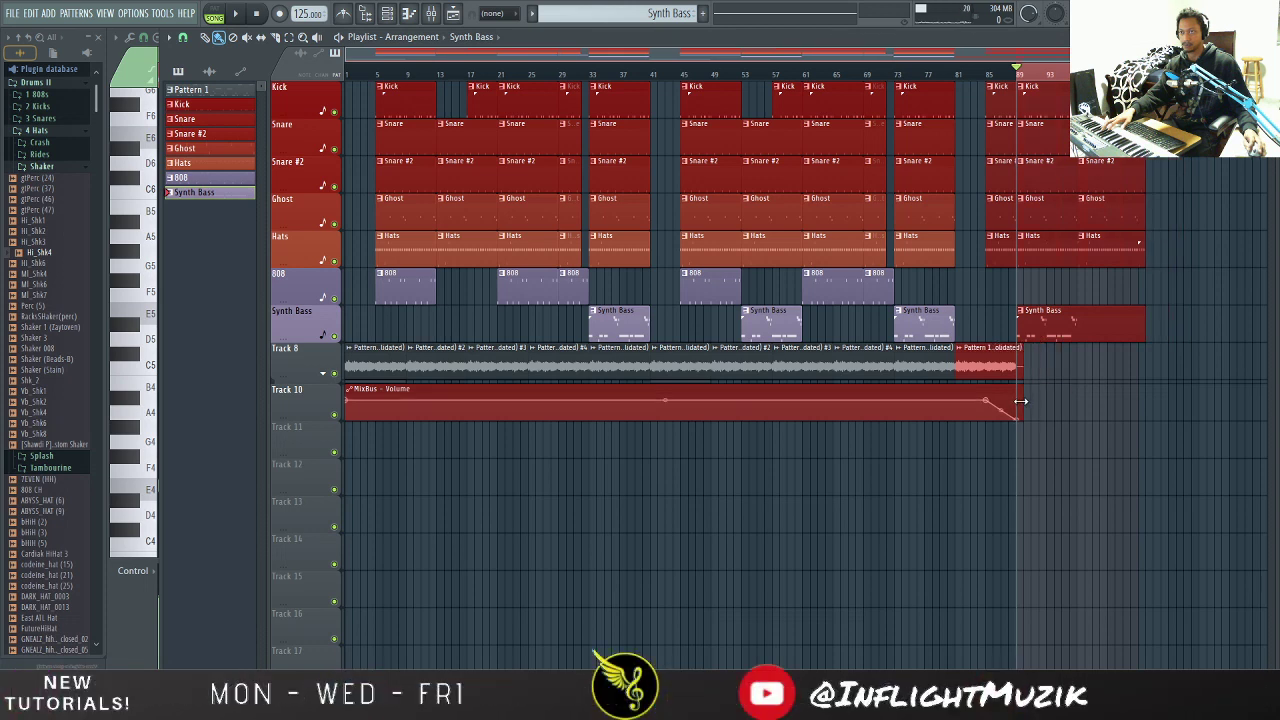
{"action": "left_click", "coordinate": [633, 391]}
{"action": "left_click", "coordinate": [1042, 404]}
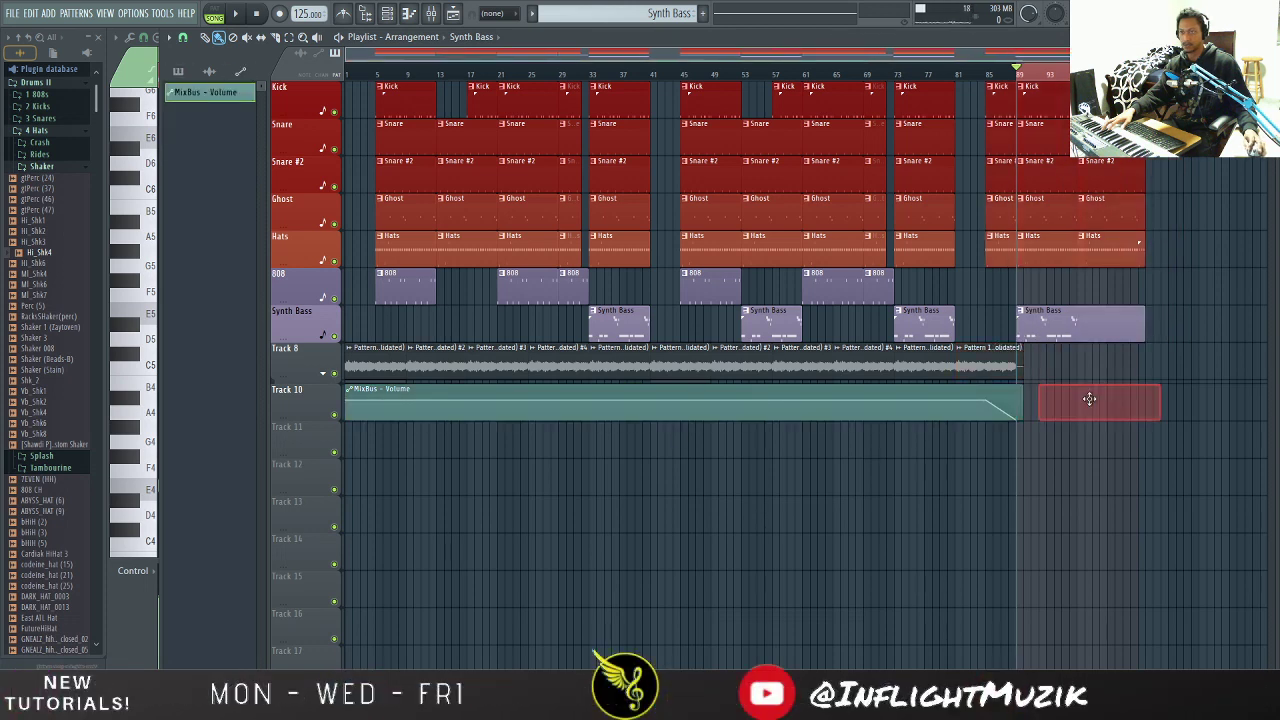
{"action": "right_click", "coordinate": [1071, 404]}
{"action": "left_click", "coordinate": [864, 392]}
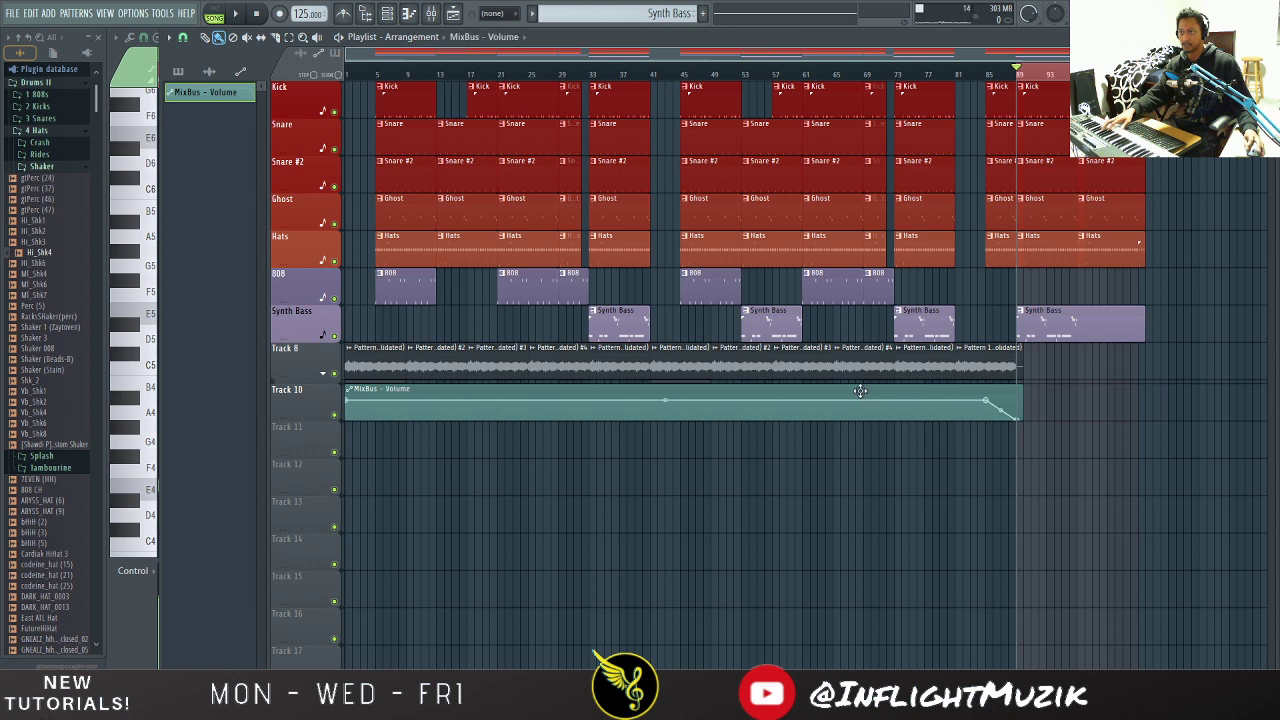
{"action": "left_click", "coordinate": [860, 391]}
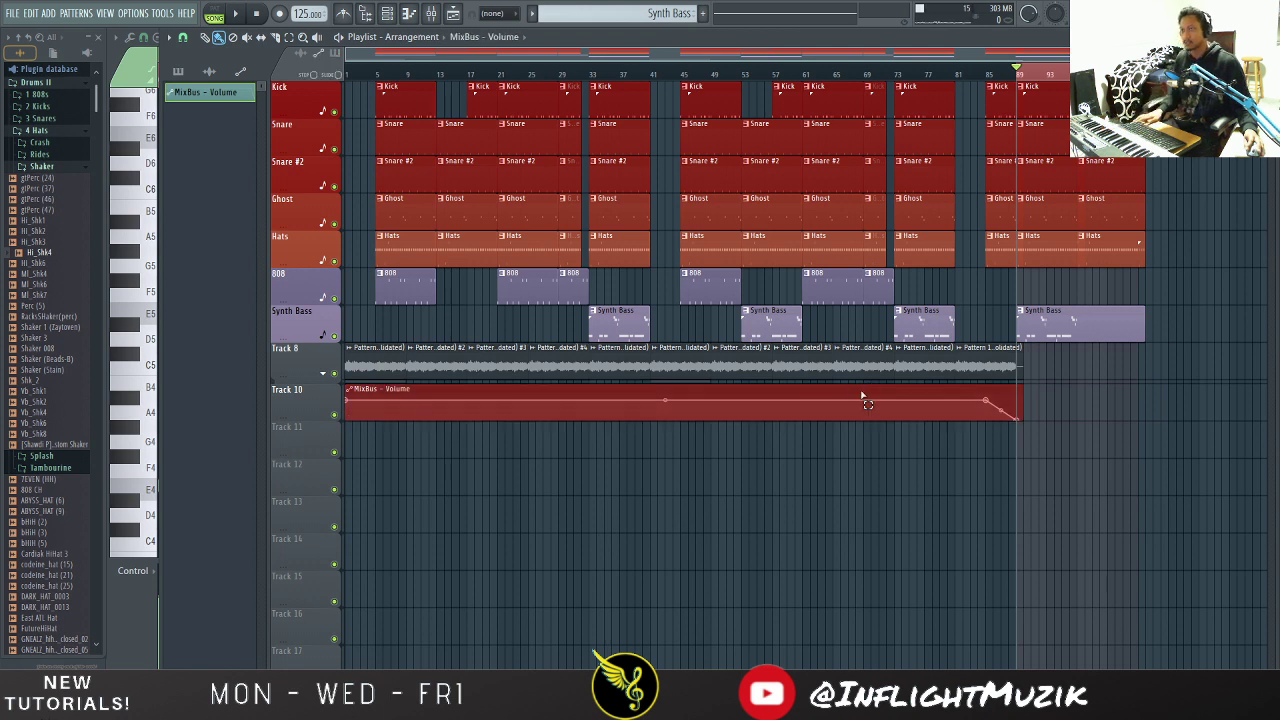
{"action": "left_click", "coordinate": [1051, 406]}
{"action": "left_click_drag", "start_coordinate": [1090, 387], "coordinate": [1067, 386]}
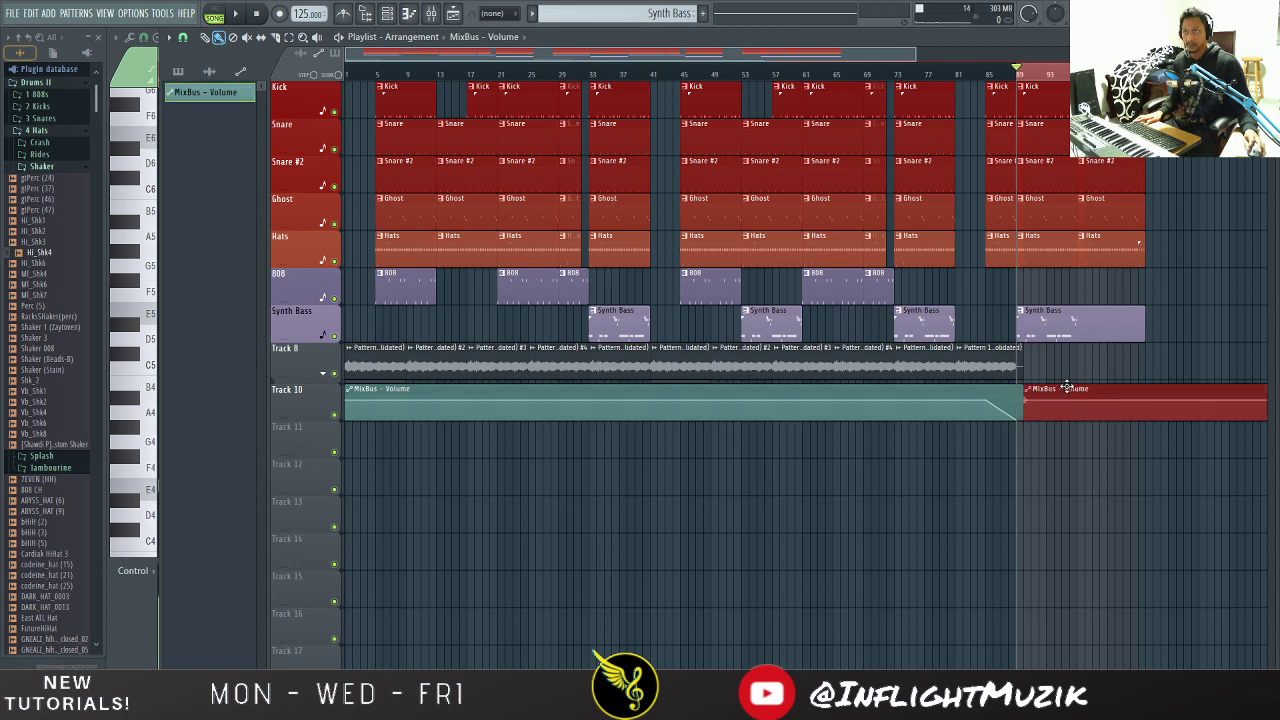
{"action": "key", "text": "space"}
{"action": "key", "text": "space"}
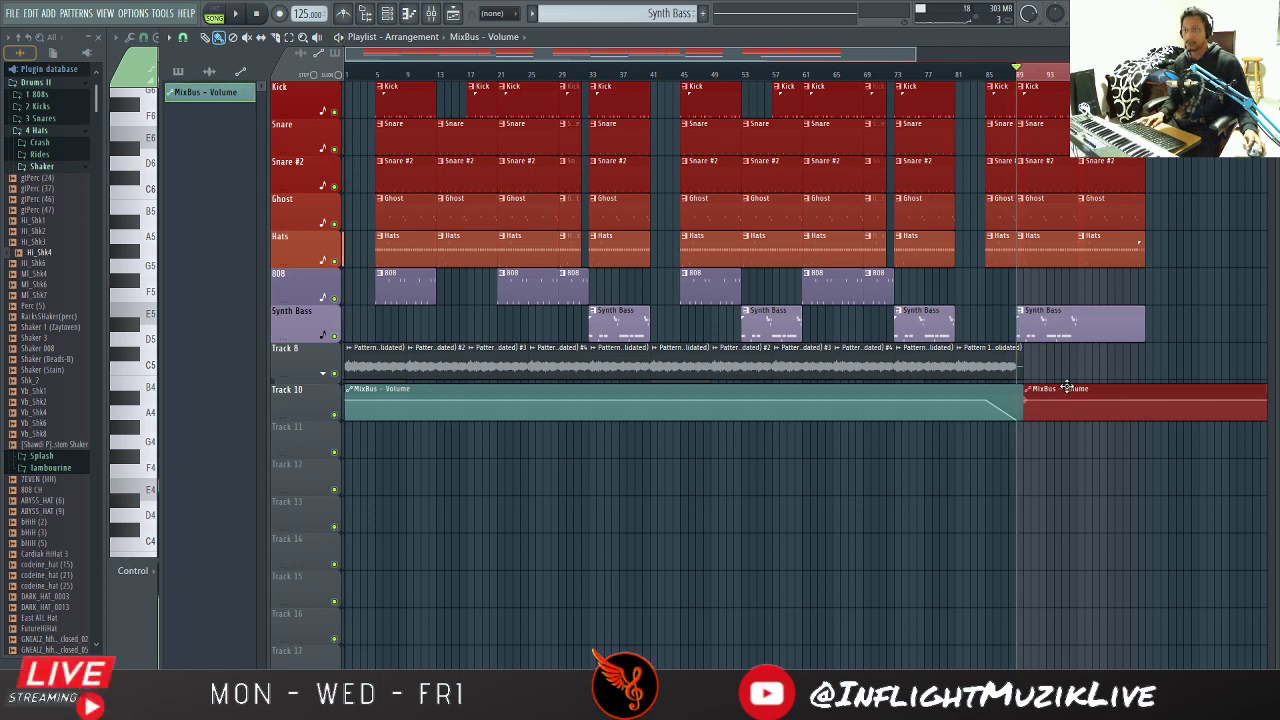
Step: Delete the copied drum and Synth Bass clips that follow the song's ending in the playlist
{"action": "left_click", "coordinate": [1053, 320]}
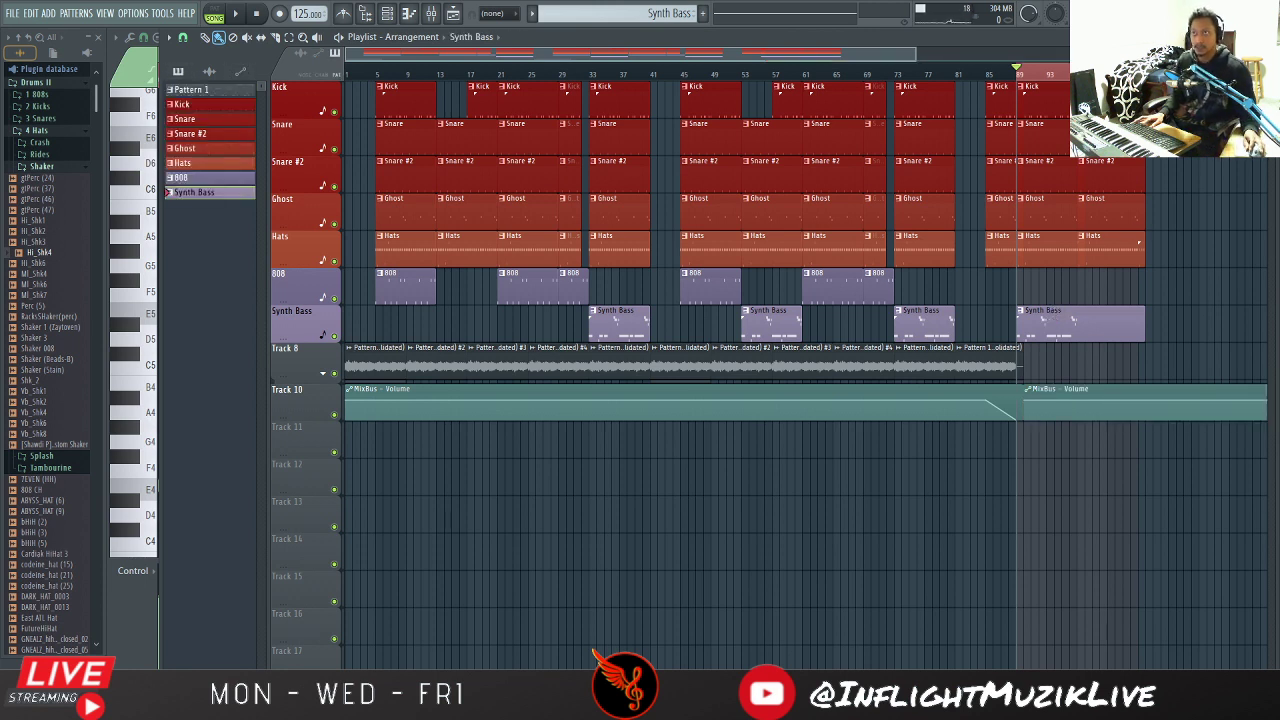
{"action": "left_click_drag", "start_coordinate": [1143, 178], "coordinate": [1122, 317]}
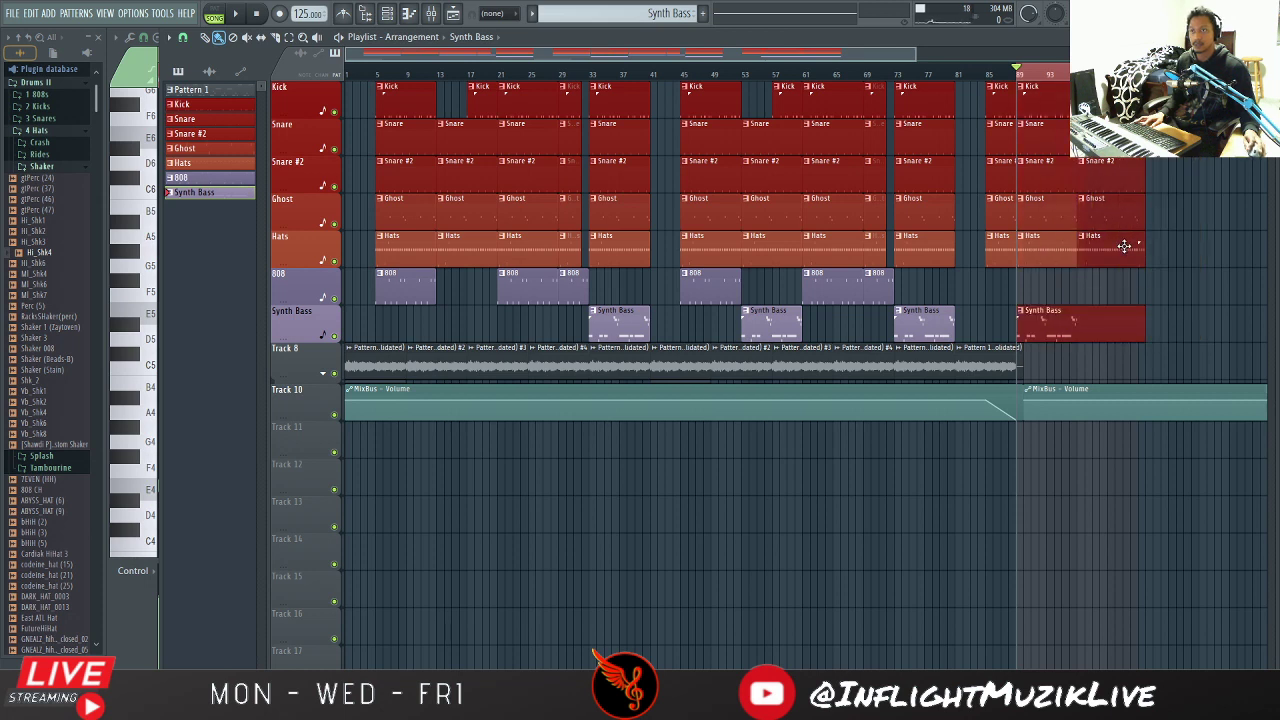
{"action": "left_click_drag", "start_coordinate": [1126, 244], "coordinate": [1190, 247]}
{"action": "right_click", "coordinate": [1172, 176]}
{"action": "right_click", "coordinate": [1172, 250]}
{"action": "right_click", "coordinate": [1150, 325]}
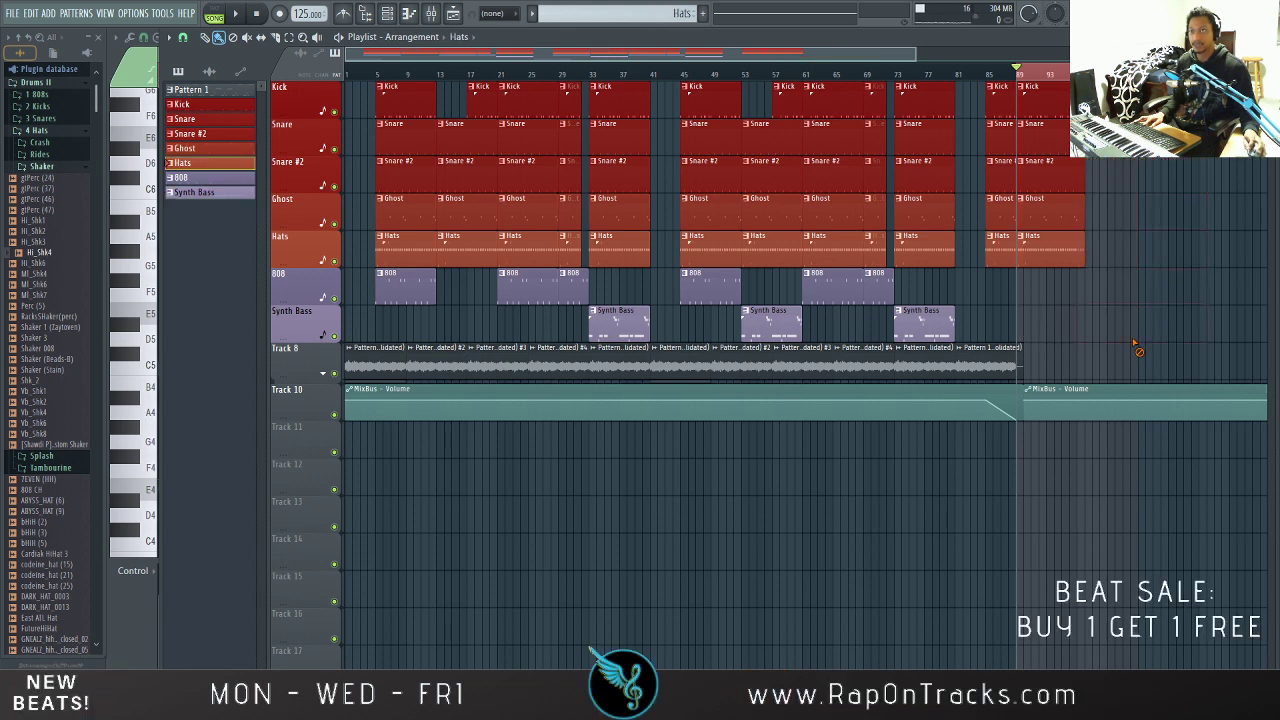
{"action": "right_click", "coordinate": [1082, 250]}
{"action": "right_click", "coordinate": [1082, 212]}
{"action": "right_click", "coordinate": [1062, 135]}
{"action": "right_click", "coordinate": [1052, 98]}
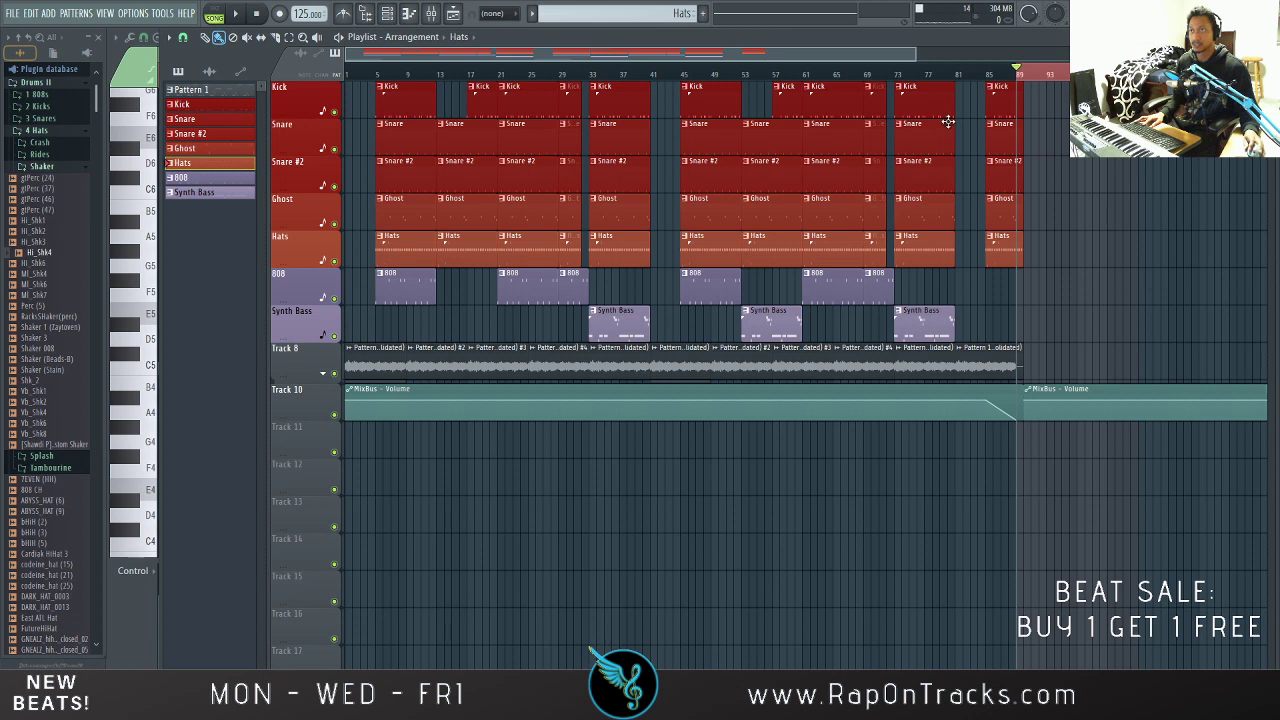
Step: Copy the bar 73 drum and Synth Bass section to bar 90, repeat the drums, extend the Synth Bass clip to match, and start playback
{"action": "left_click_drag", "start_coordinate": [967, 106], "coordinate": [1057, 323]}
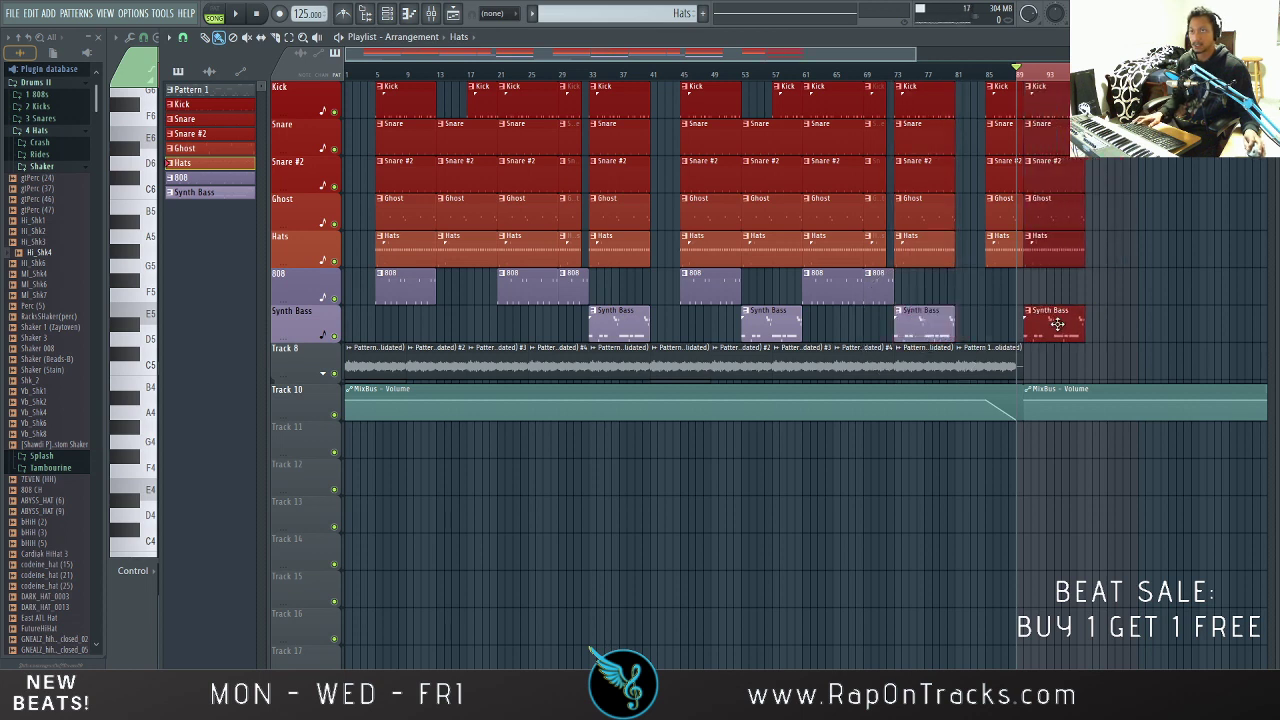
{"action": "left_click_drag", "start_coordinate": [1160, 100], "coordinate": [1119, 257]}
{"action": "left_click_drag", "start_coordinate": [1084, 327], "coordinate": [1133, 328]}
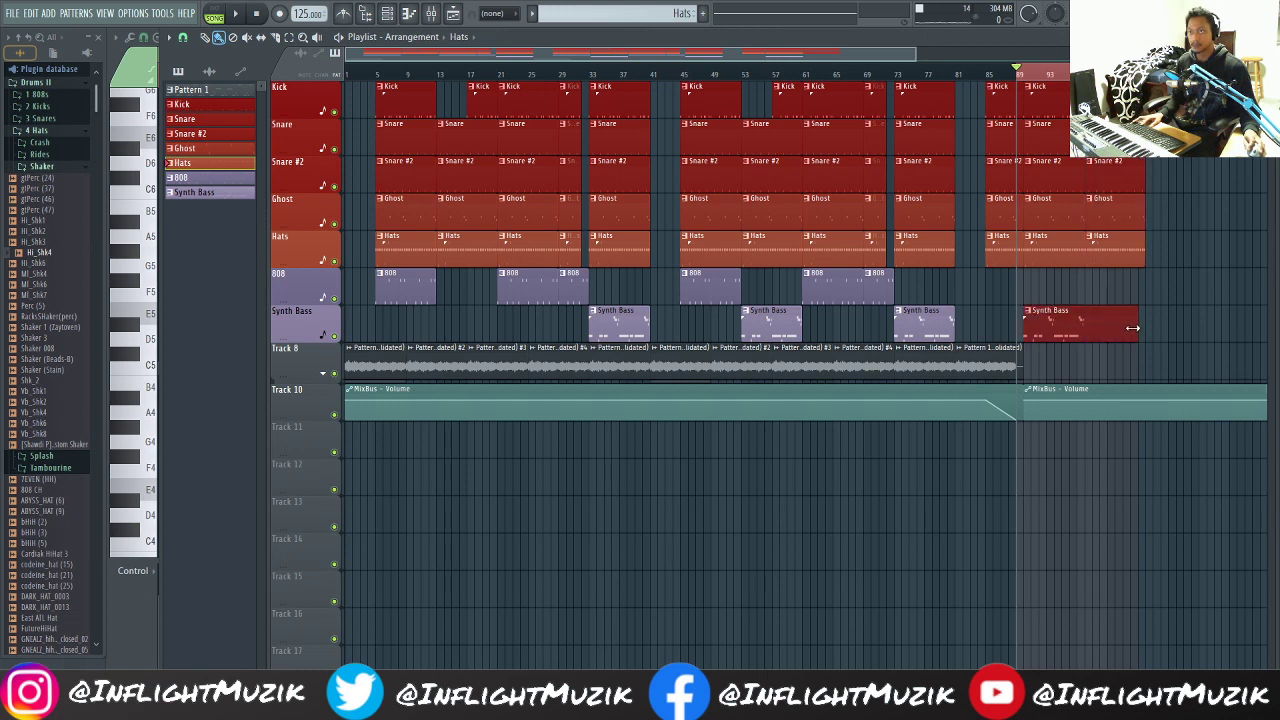
{"action": "key", "text": "space"}
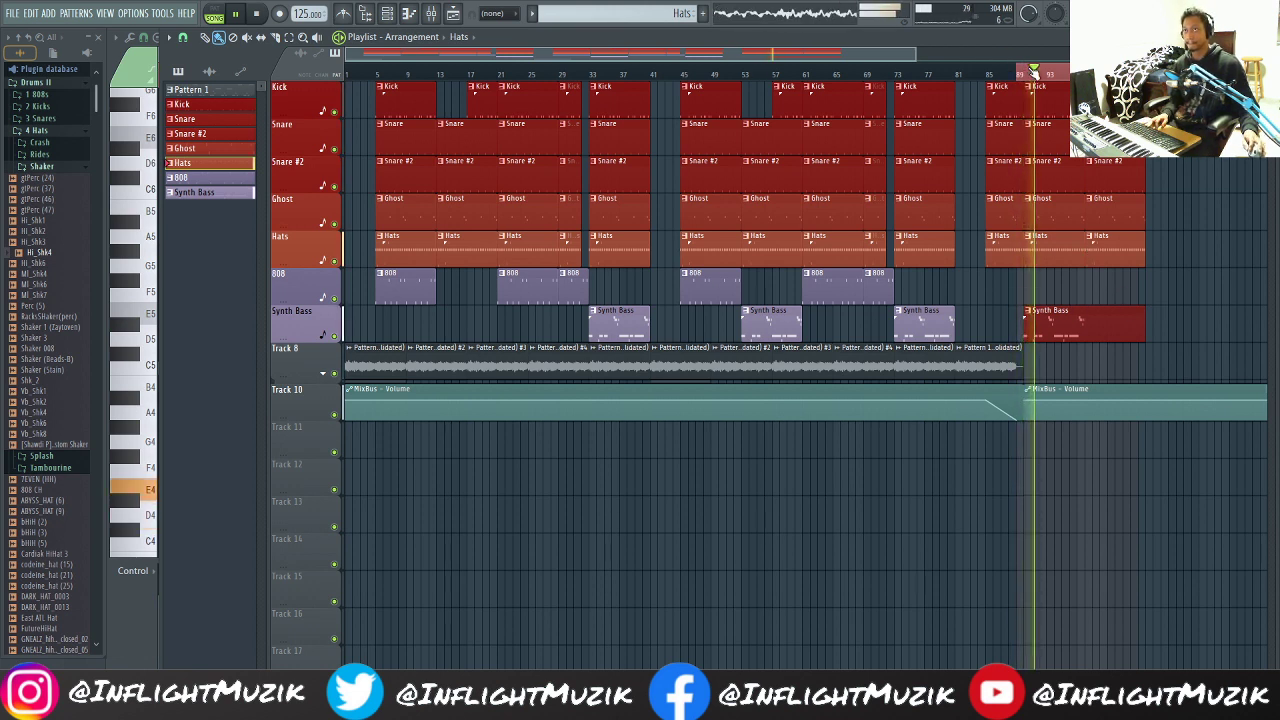
Step: Select the Synth Bass channel and record a new bass melody live over the looped section after the ending
{"action": "left_click_drag", "start_coordinate": [1033, 72], "coordinate": [1038, 75]}
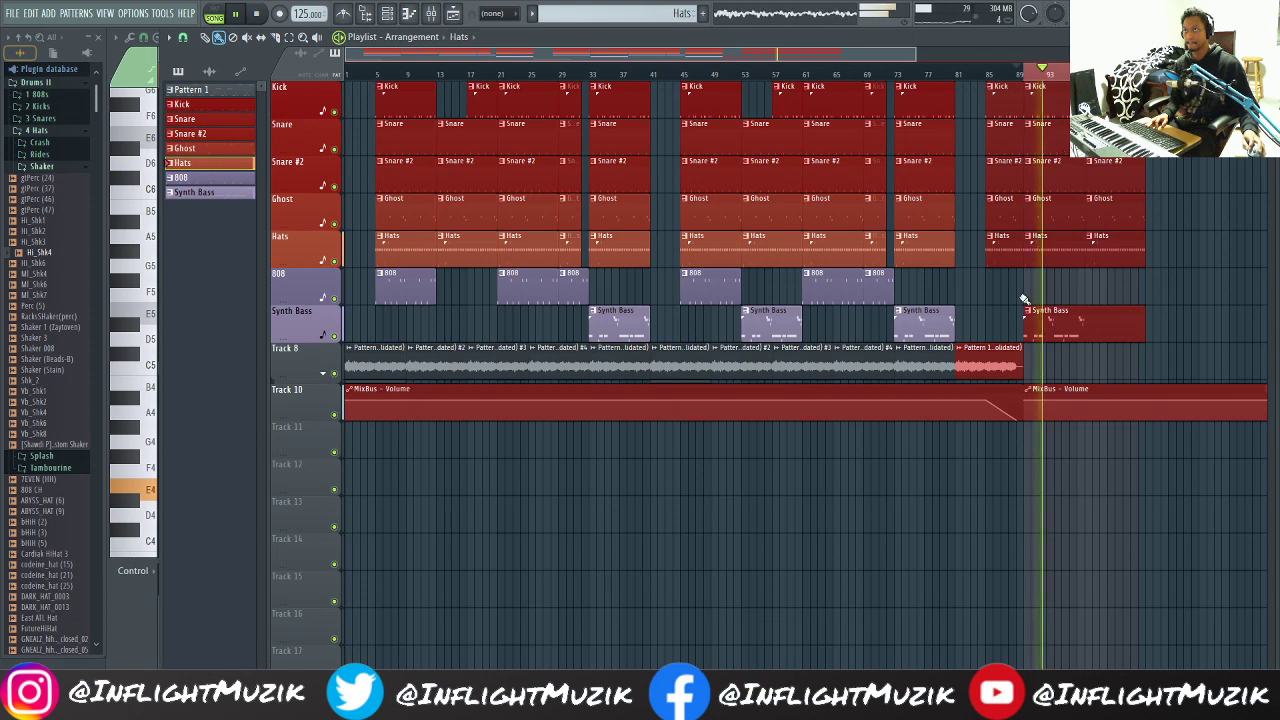
{"action": "left_click", "coordinate": [408, 12]}
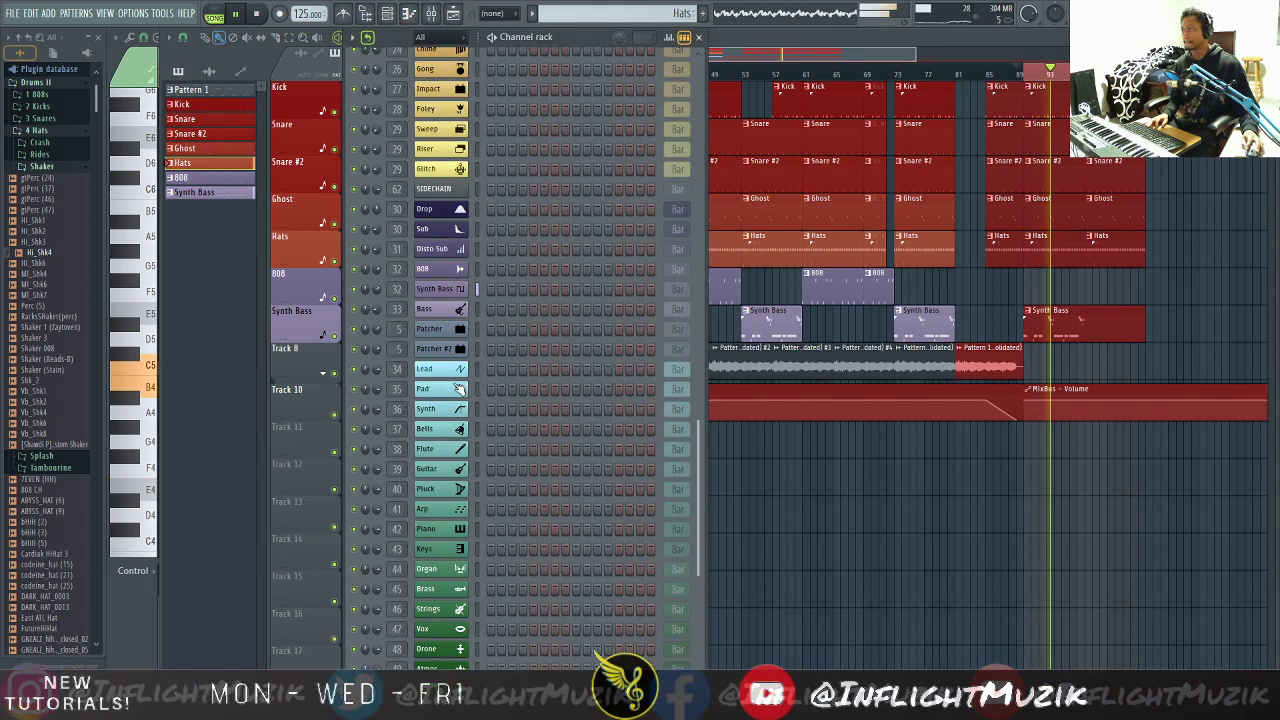
{"action": "left_click", "coordinate": [476, 289]}
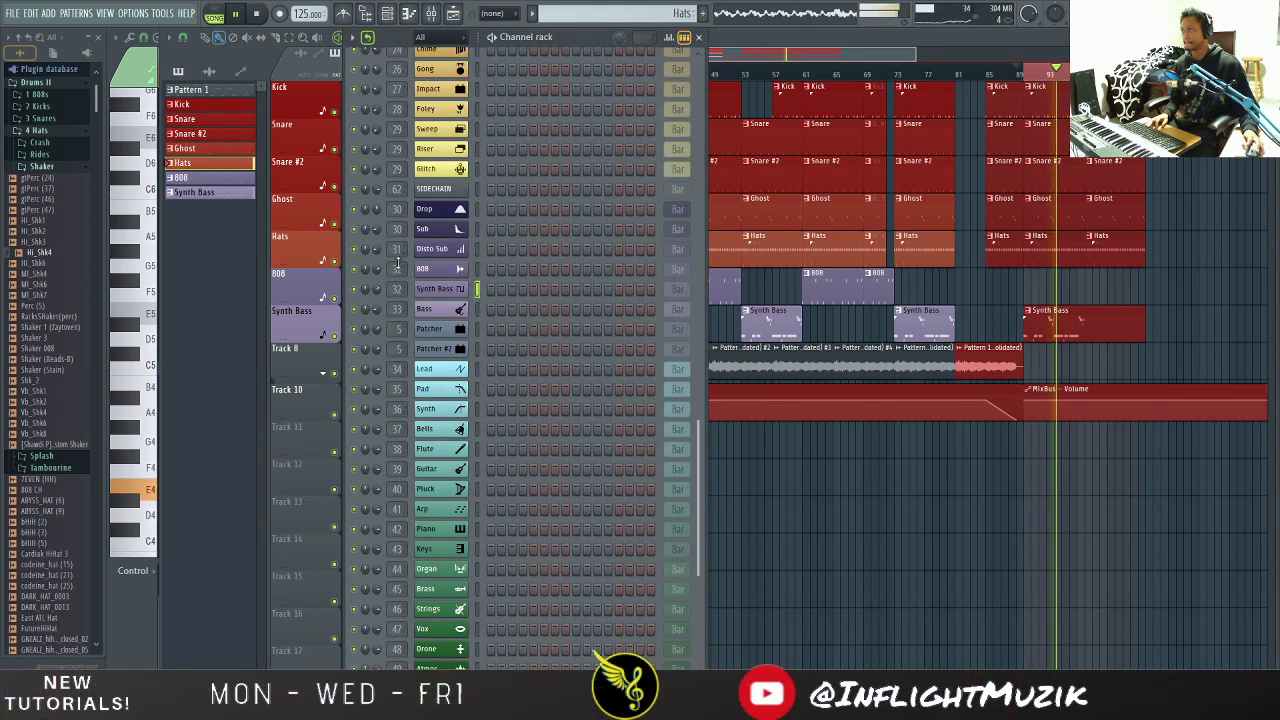
{"action": "left_click", "coordinate": [281, 14]}
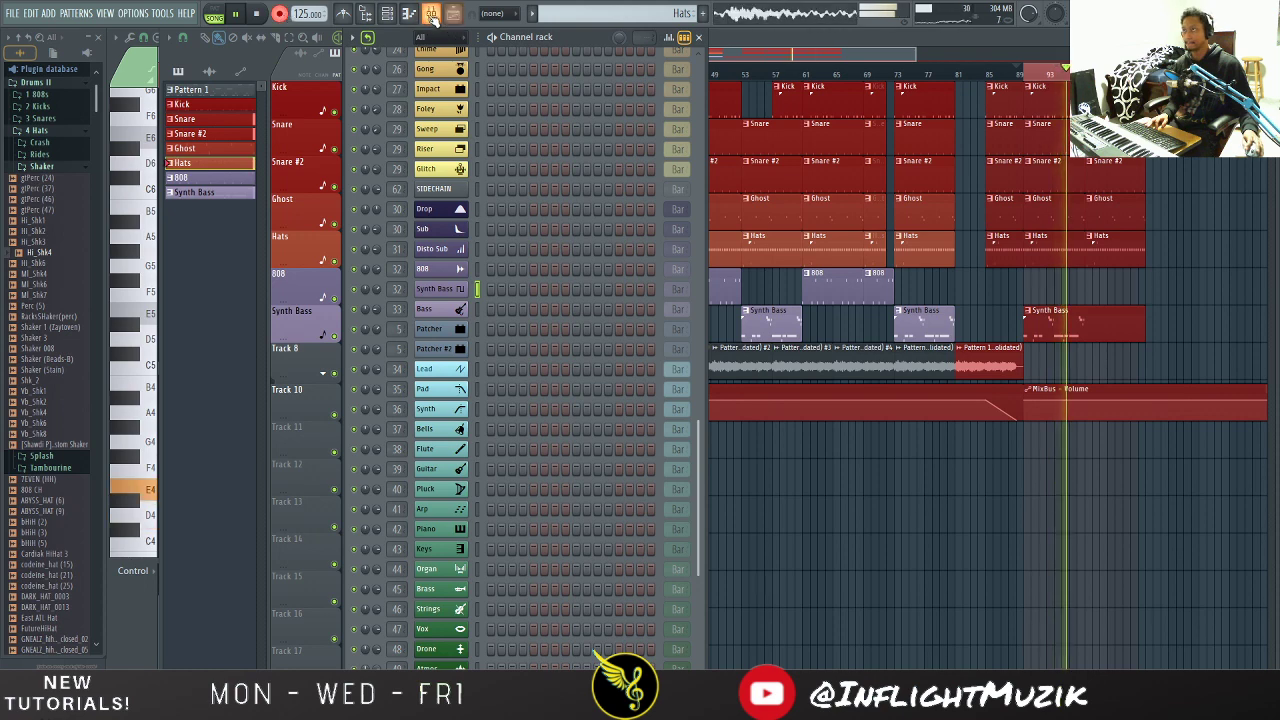
{"action": "left_click", "coordinate": [428, 16]}
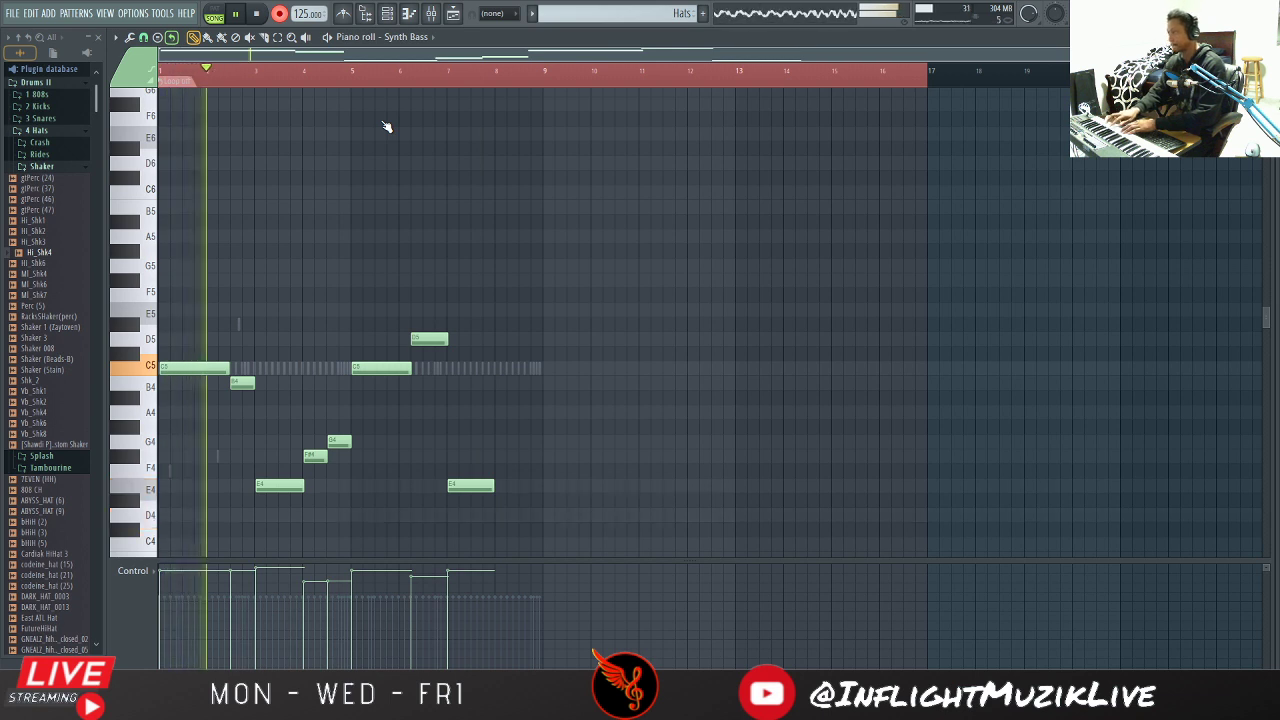
{"action": "key", "text": "space"}
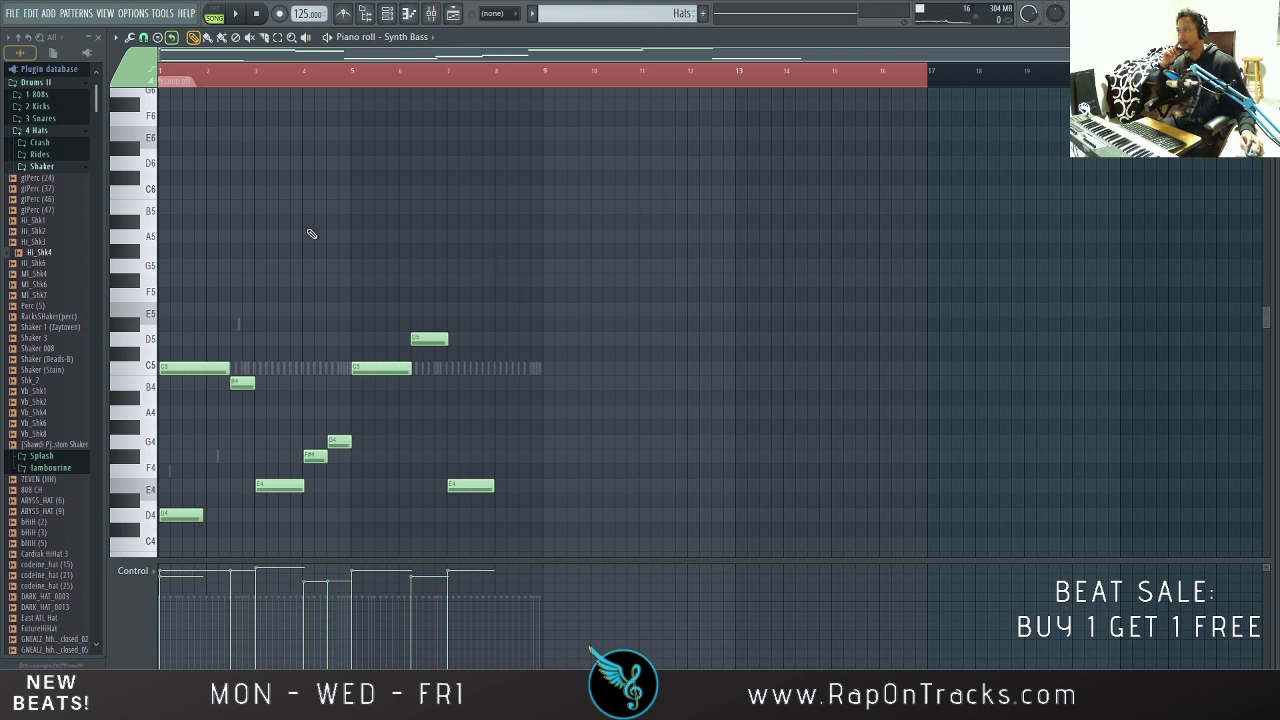
Step: Record another Synth Bass take over the same section from the playlist, with Hats still the active pattern
{"action": "left_click", "coordinate": [410, 14]}
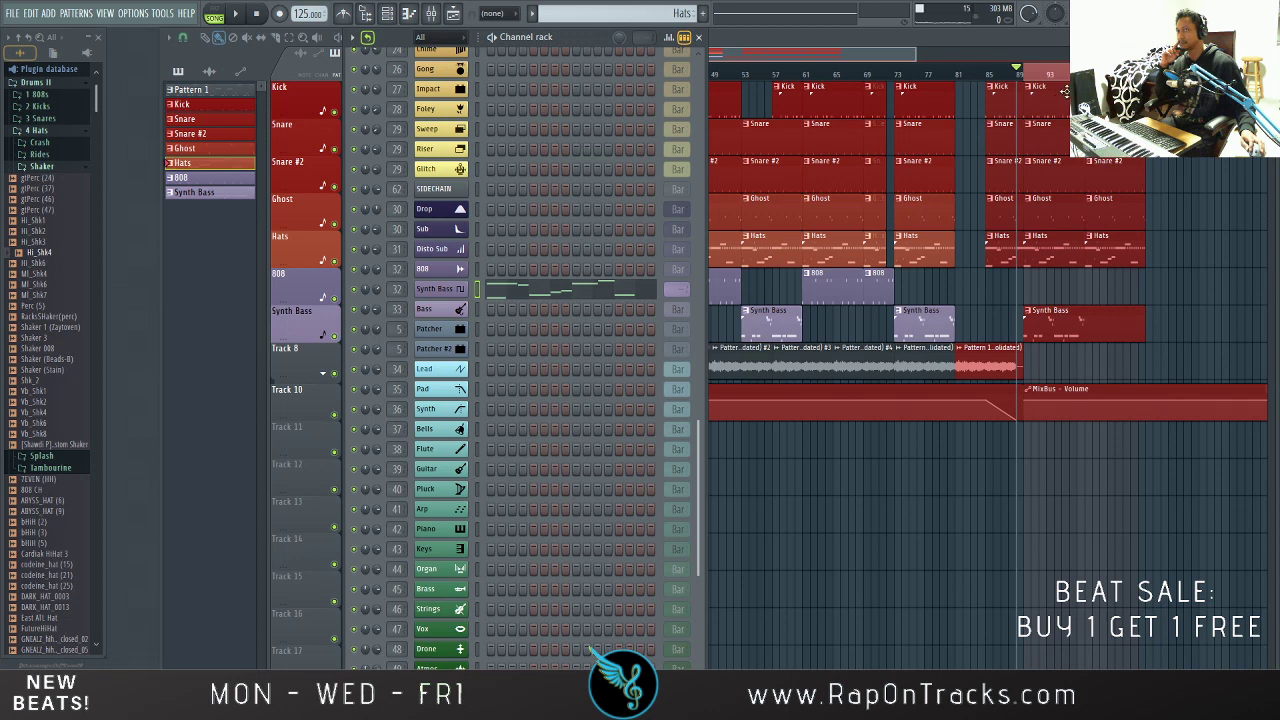
{"action": "key", "text": "F6"}
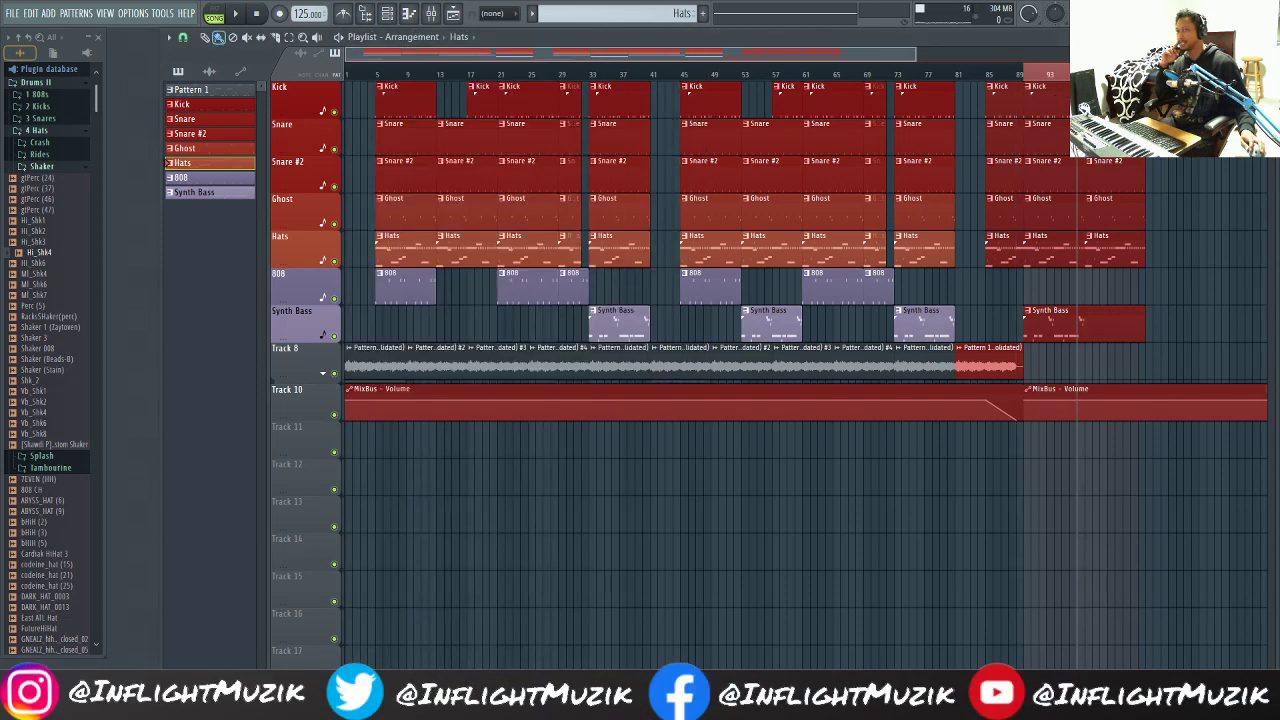
{"action": "left_click", "coordinate": [280, 14]}
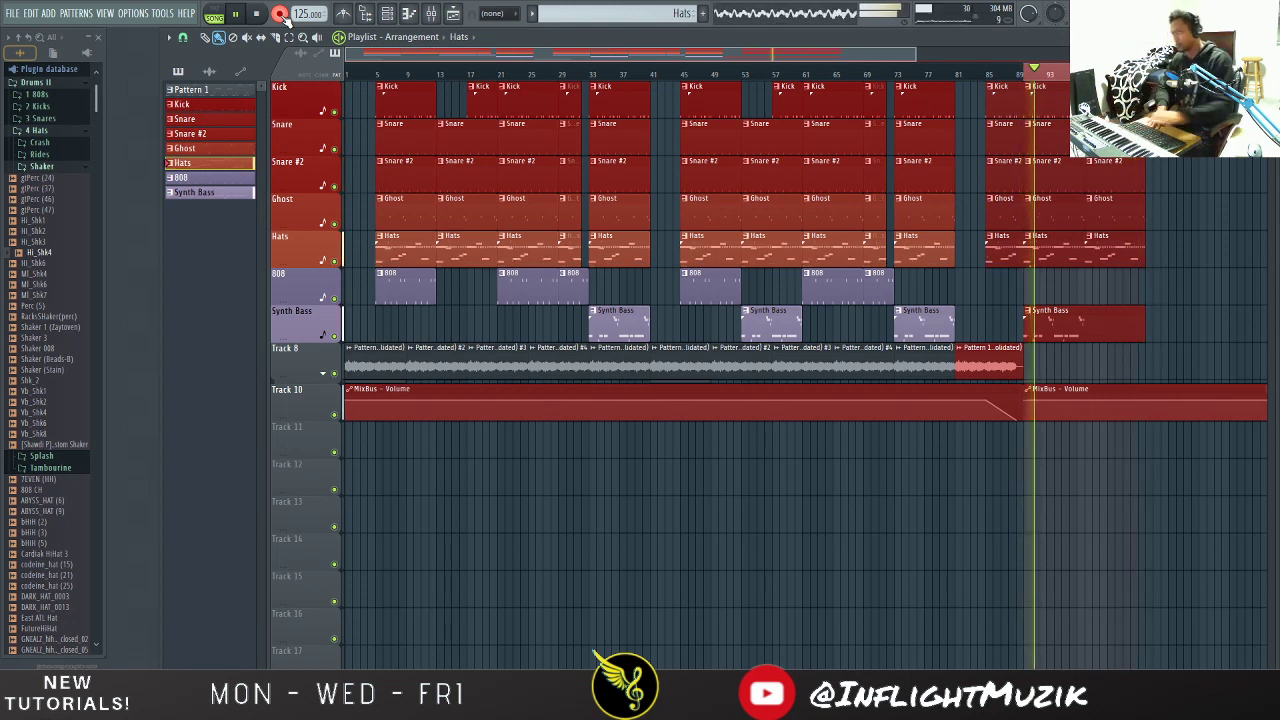
{"action": "left_click", "coordinate": [280, 15]}
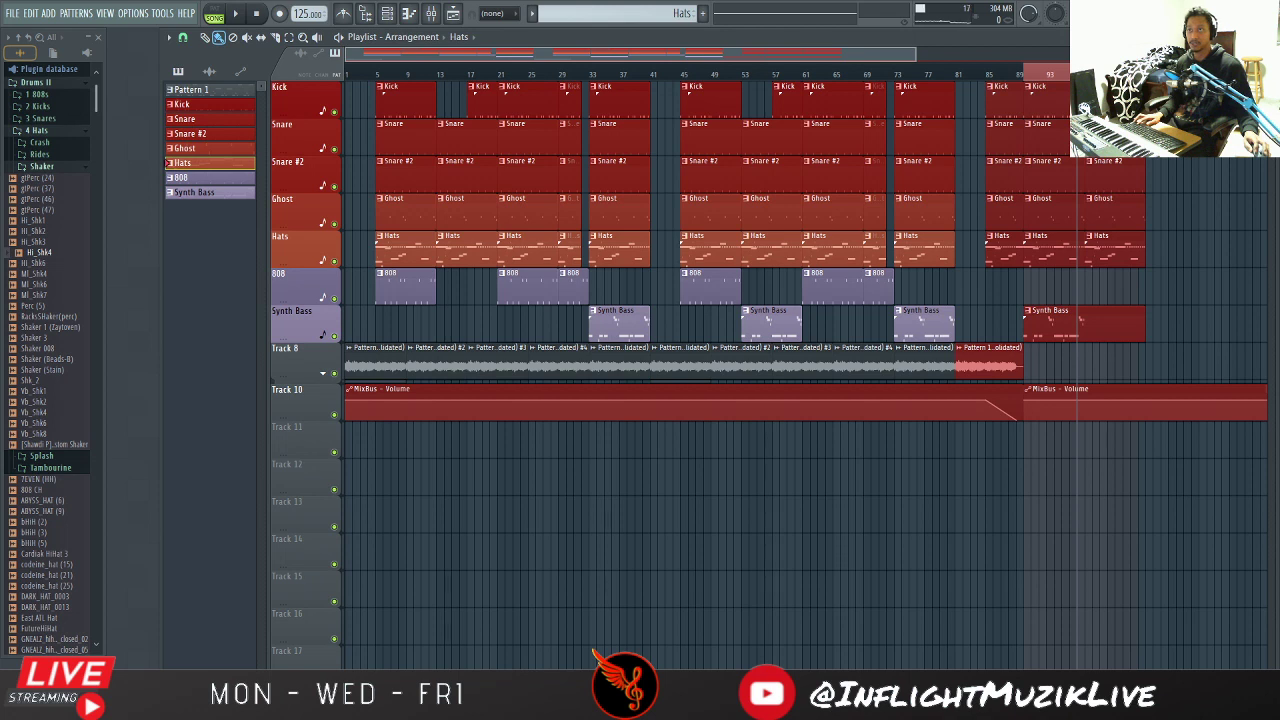
Step: Open the Synth Bass clip after the ending in the piano roll and try recording into it from bar 9
{"action": "double_click", "coordinate": [1107, 317]}
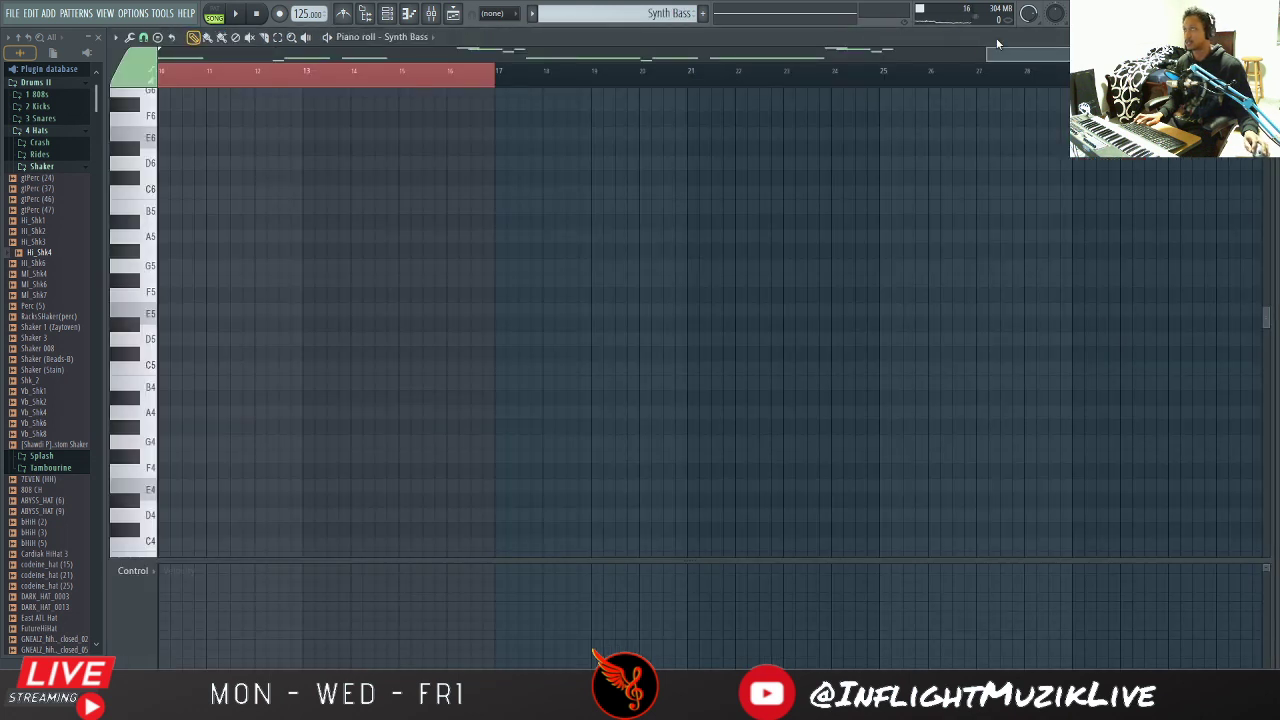
{"action": "left_click_drag", "start_coordinate": [984, 52], "coordinate": [158, 56]}
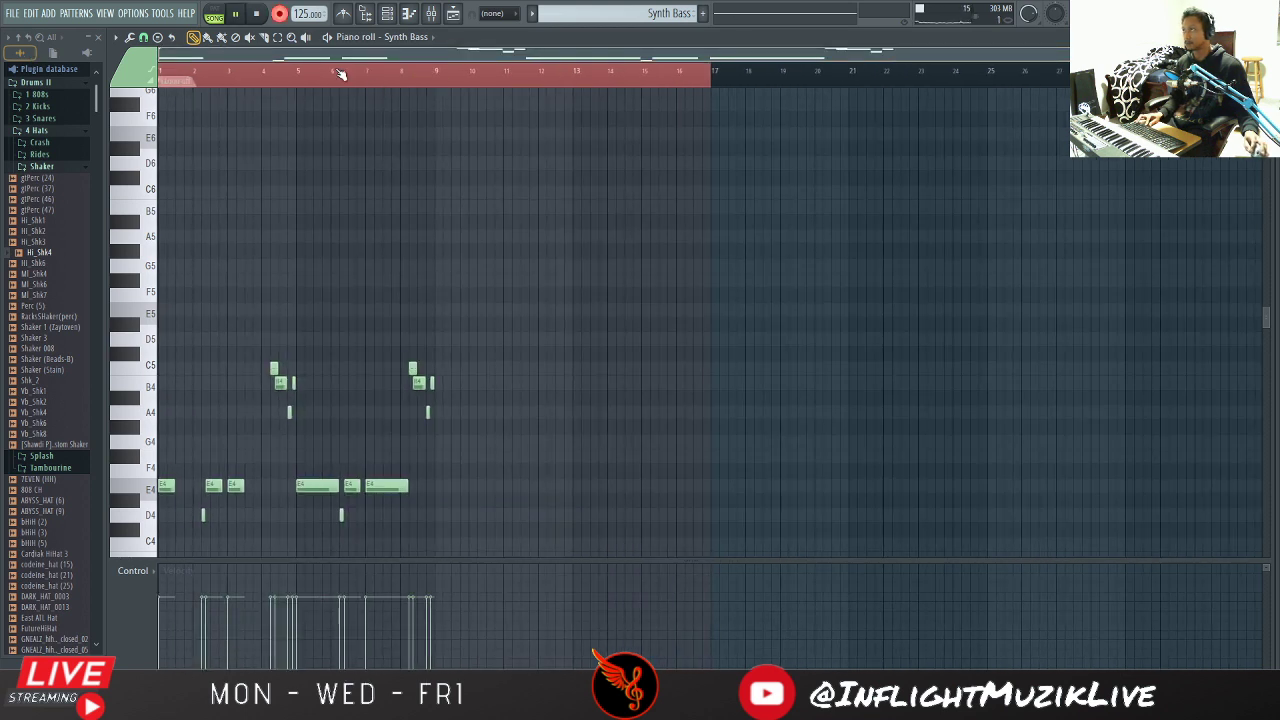
{"action": "left_click", "coordinate": [428, 80]}
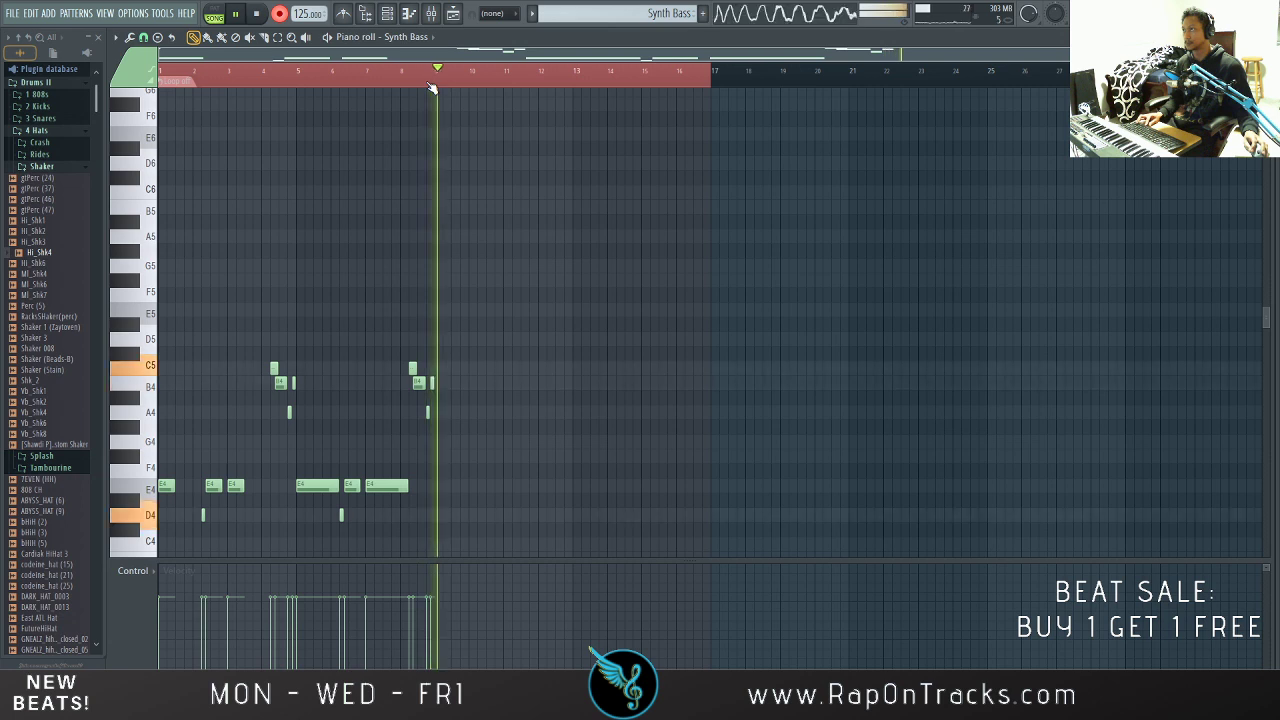
{"action": "key", "text": "space"}
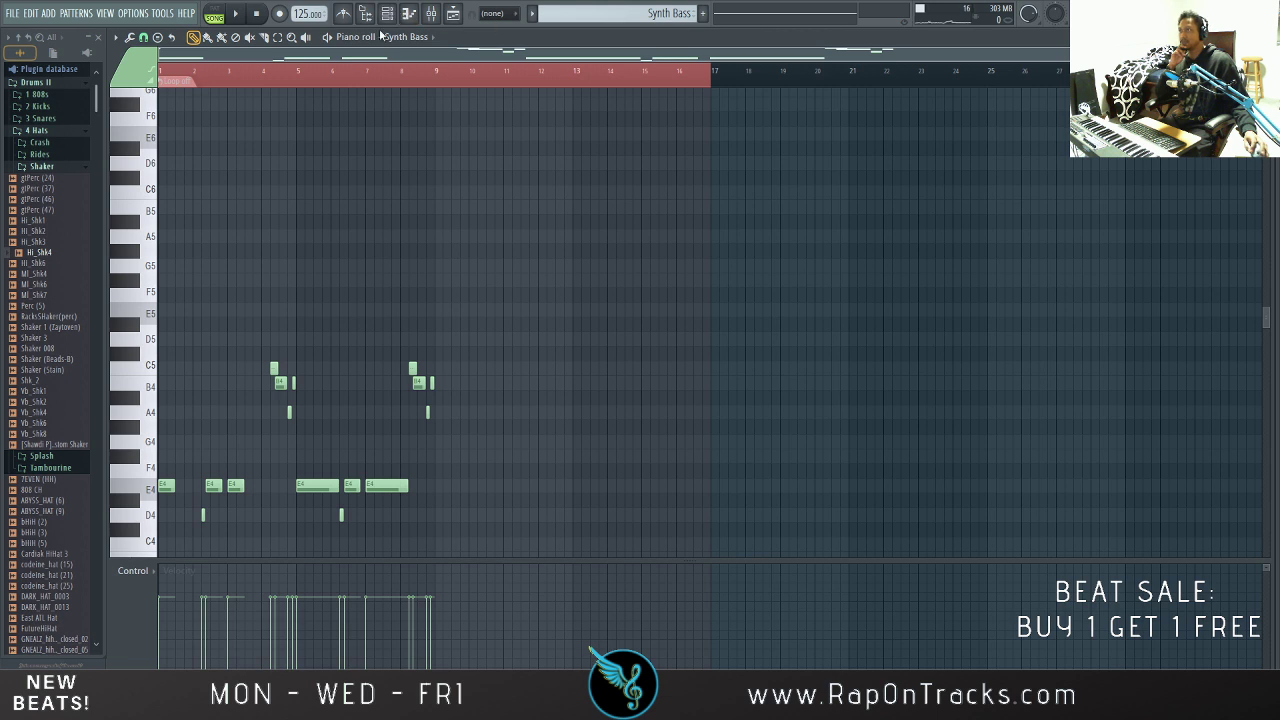
Step: Compare the Synth Bass channel's notes in the channel rack with the pattern clips in the playlist
{"action": "left_click", "coordinate": [389, 14]}
{"action": "scroll", "coordinate": [567, 482], "scroll_direction": "down", "scroll_amount": 4}
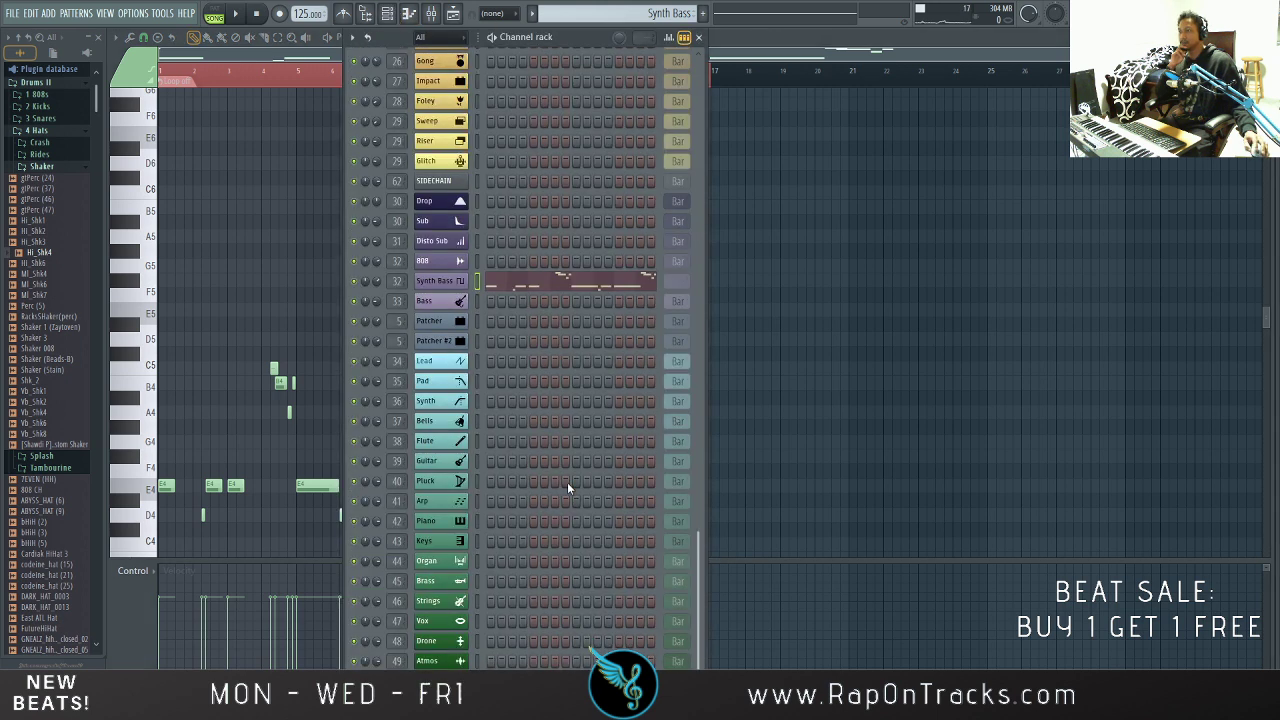
{"action": "key", "text": "F5"}
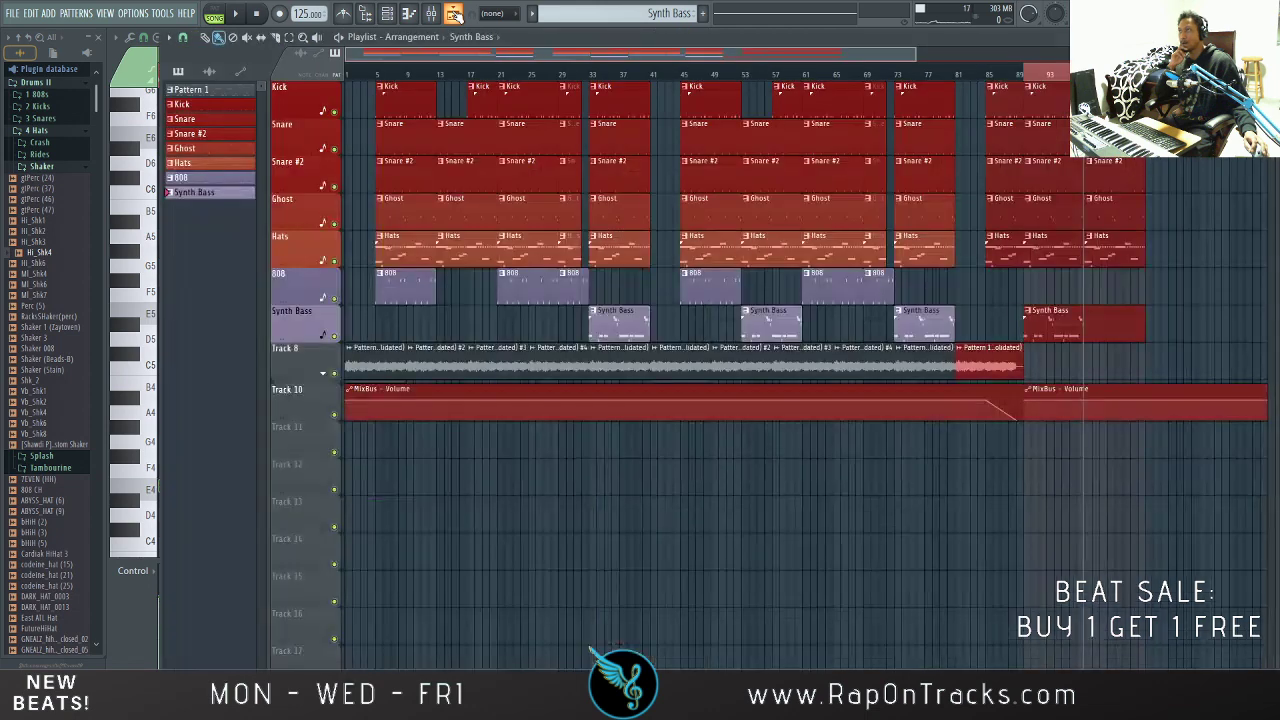
{"action": "scroll", "coordinate": [1008, 472], "scroll_direction": "down", "scroll_amount": 1}
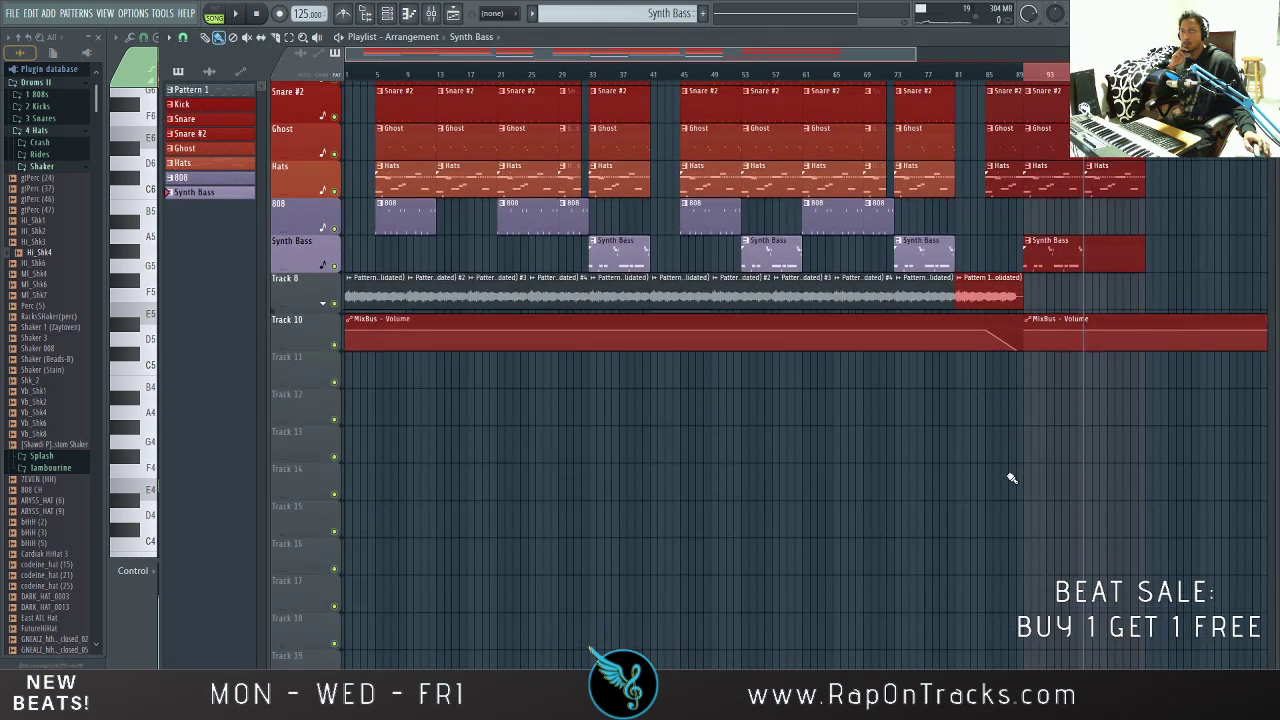
{"action": "scroll", "coordinate": [1011, 478], "scroll_direction": "up", "scroll_amount": 1}
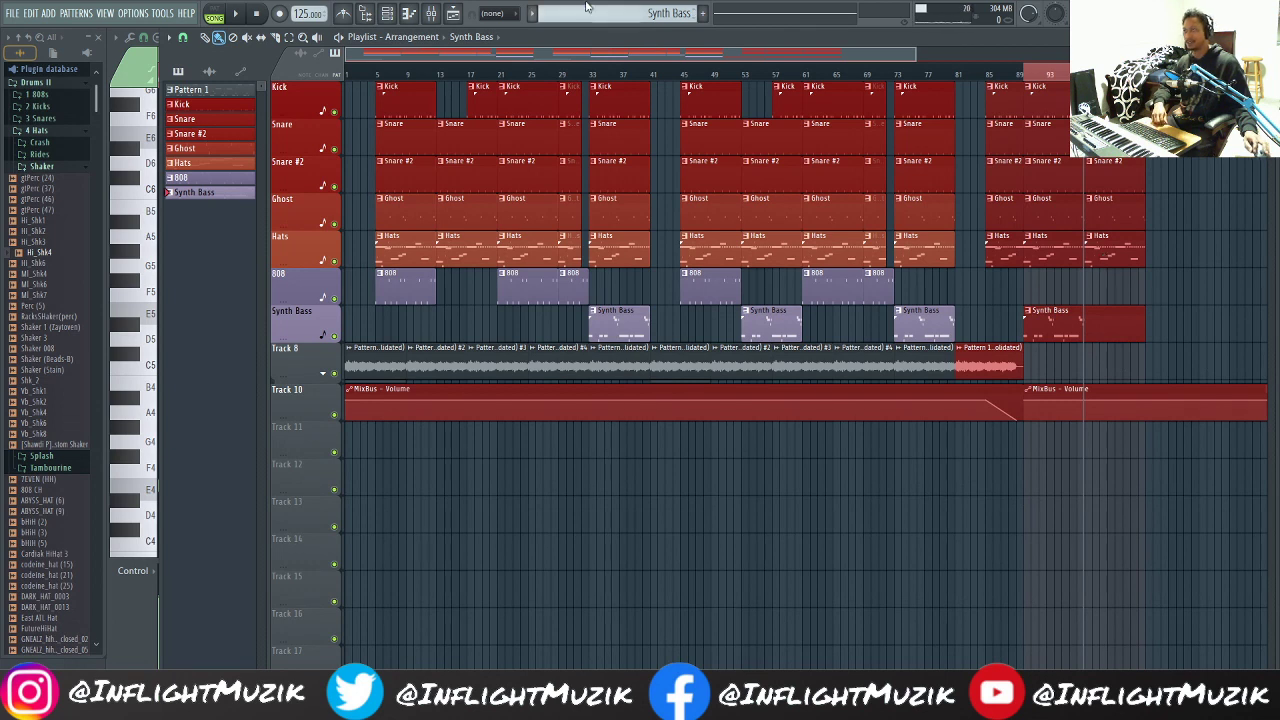
Step: Delete all Synth Bass notes recorded in the Hats pattern, and switch the piano roll to the Synth Bass pattern
{"action": "left_click", "coordinate": [533, 13]}
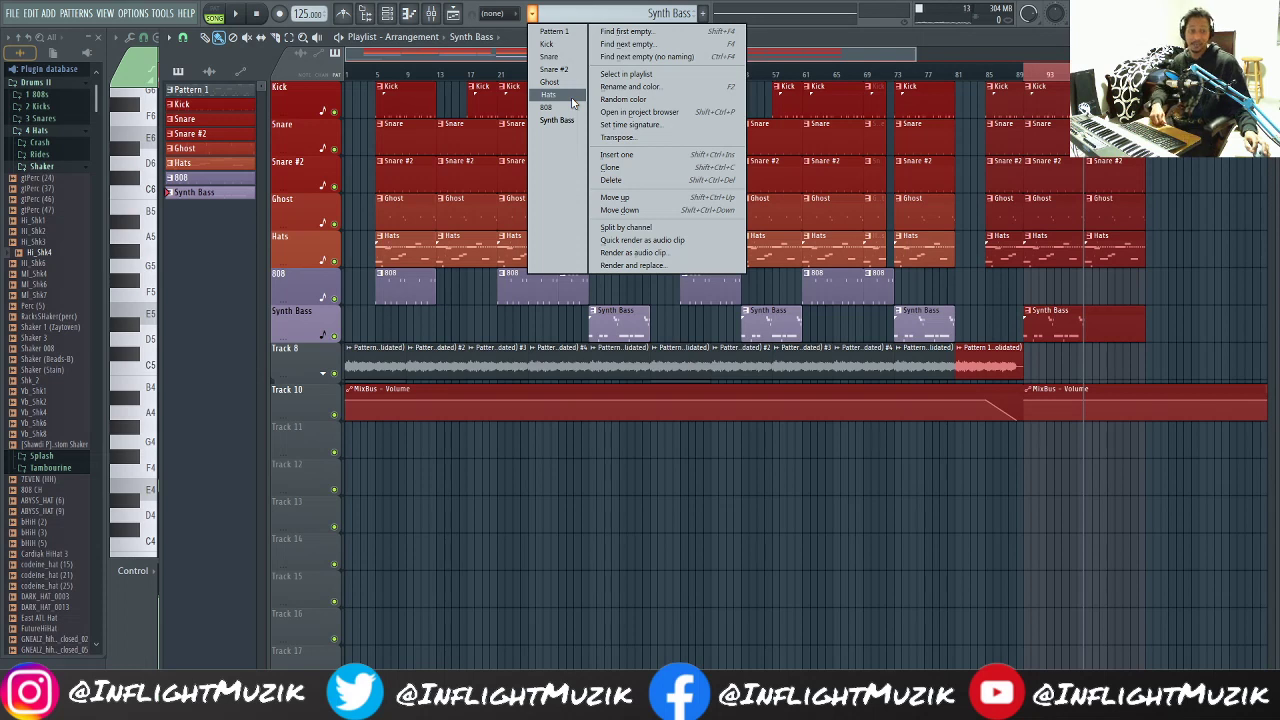
{"action": "left_click_drag", "start_coordinate": [573, 103], "coordinate": [574, 103]}
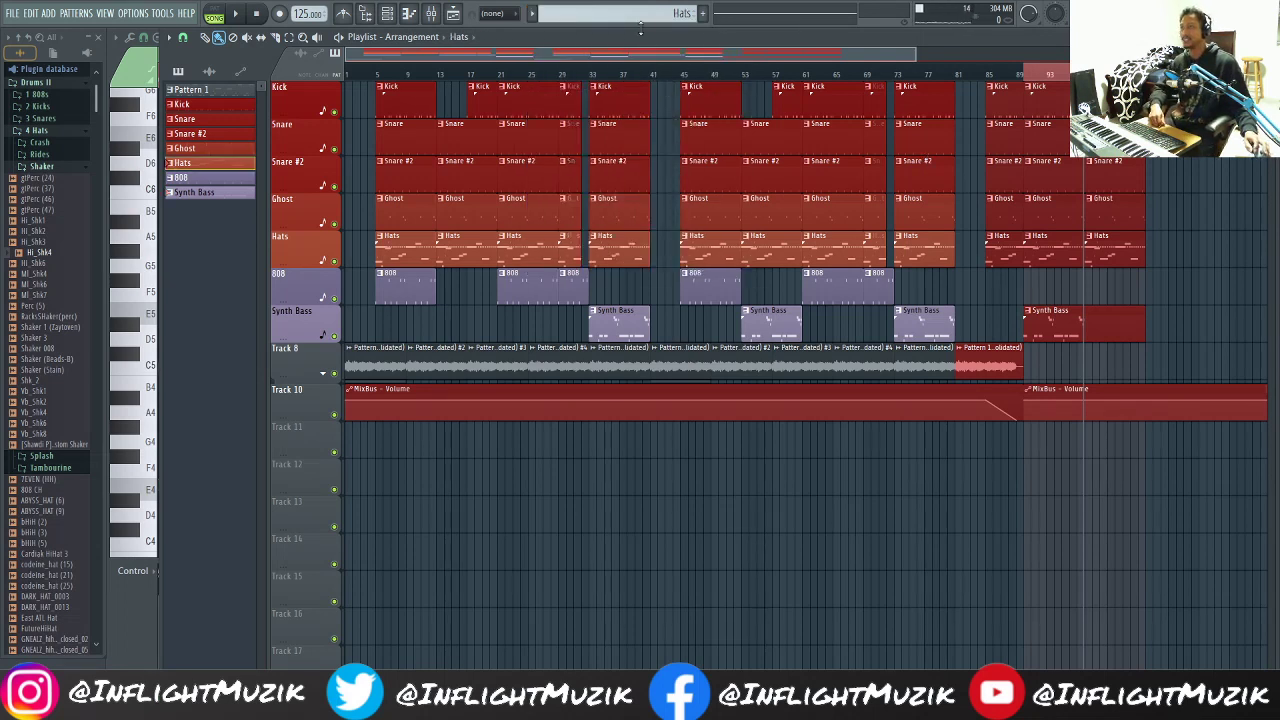
{"action": "left_click", "coordinate": [408, 14]}
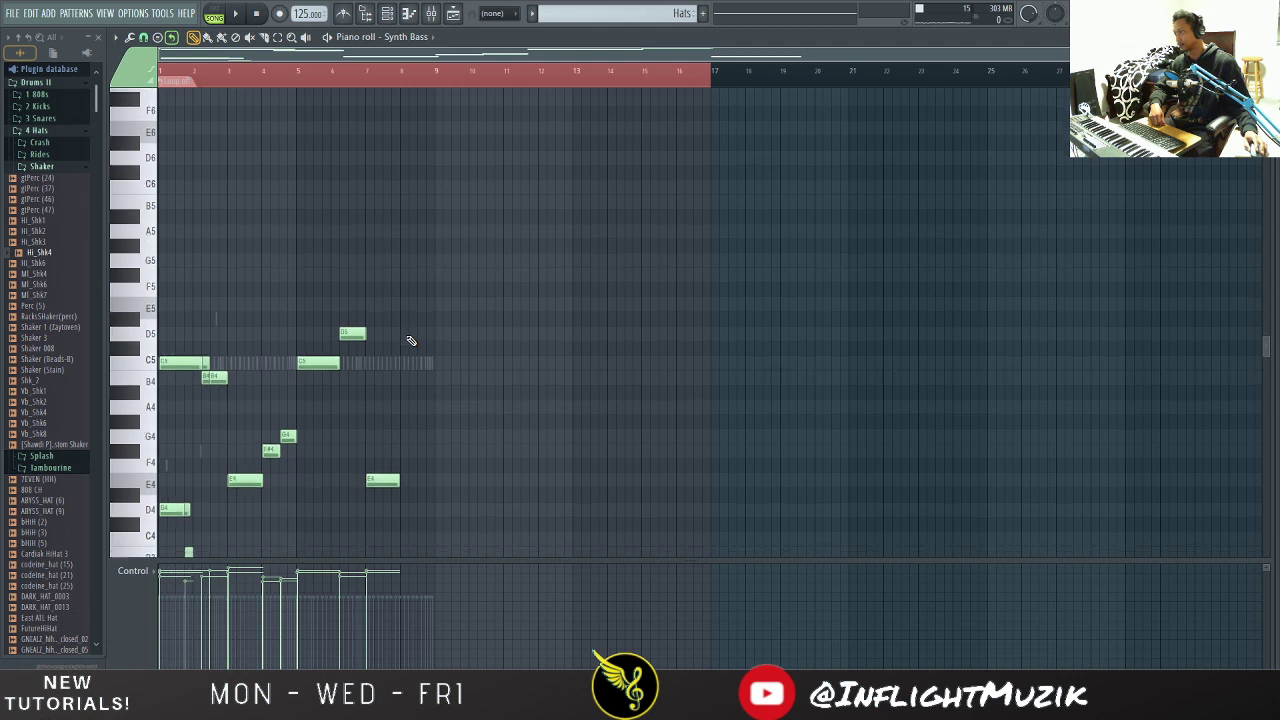
{"action": "scroll", "coordinate": [409, 341], "scroll_direction": "down", "scroll_amount": 3}
{"action": "scroll", "coordinate": [405, 335], "scroll_direction": "up", "scroll_amount": 3}
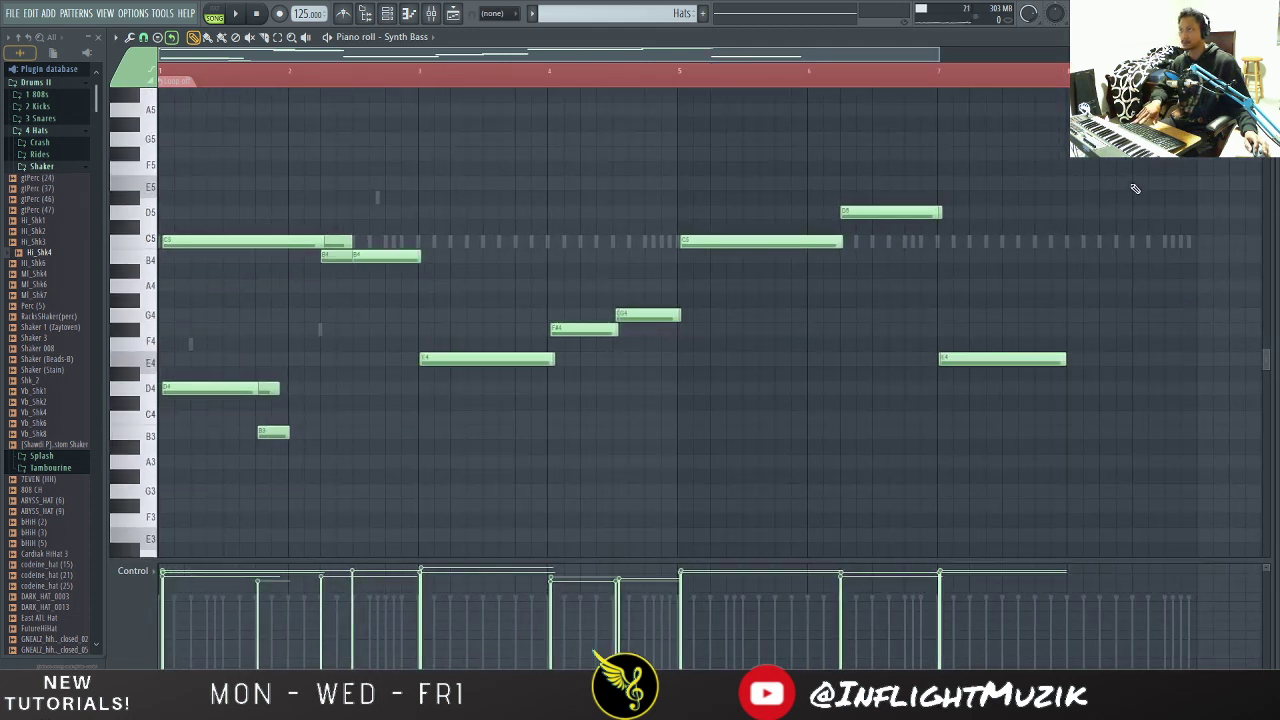
{"action": "key", "text": "ctrl+a"}
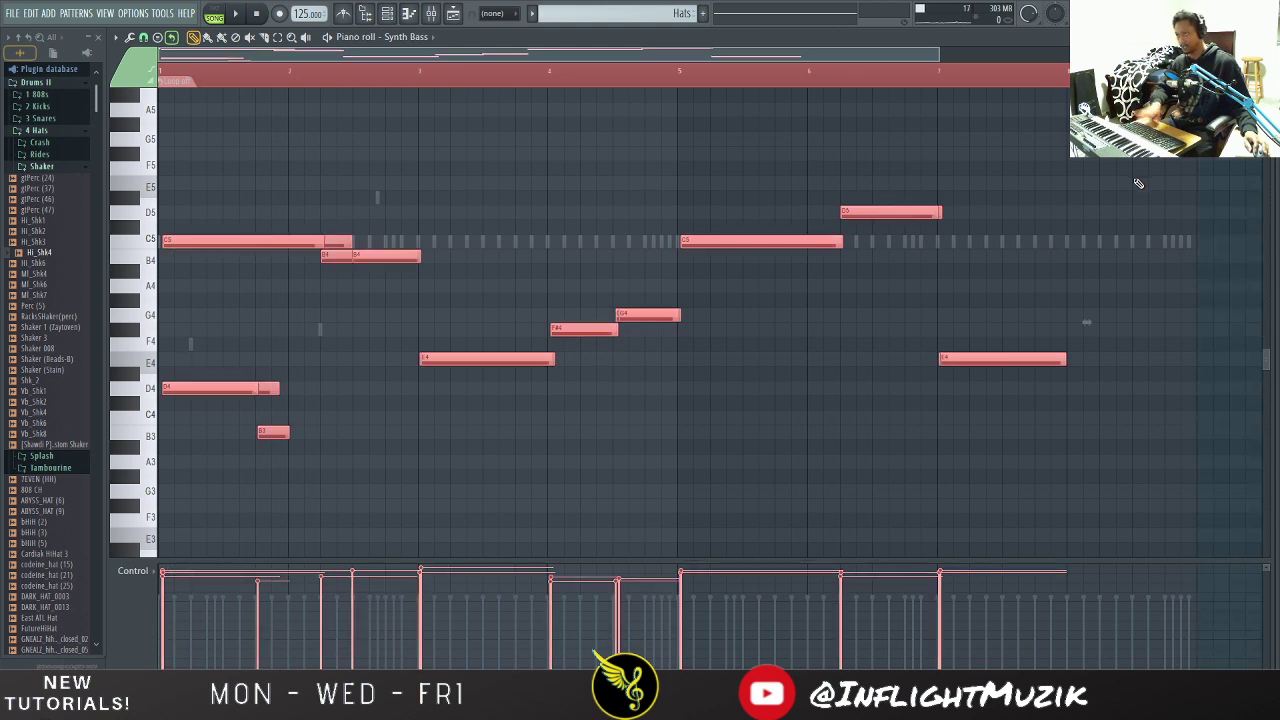
{"action": "key", "text": "Delete"}
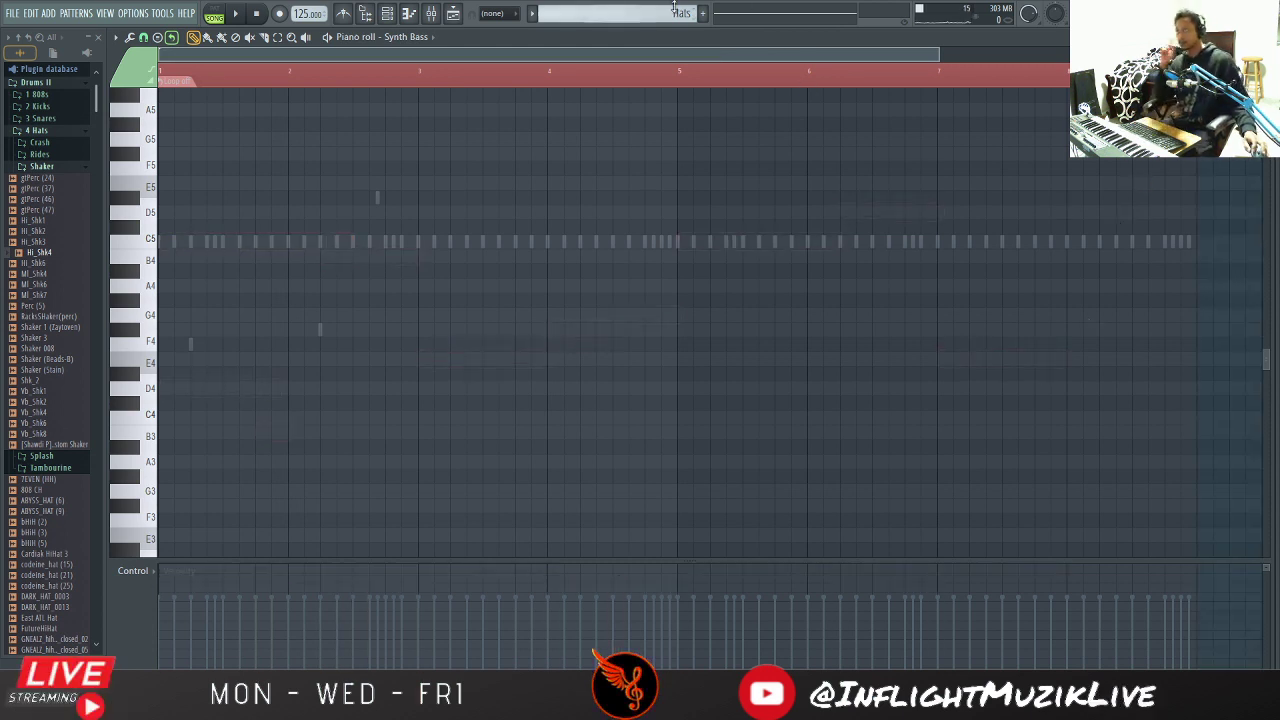
{"action": "left_click", "coordinate": [532, 14]}
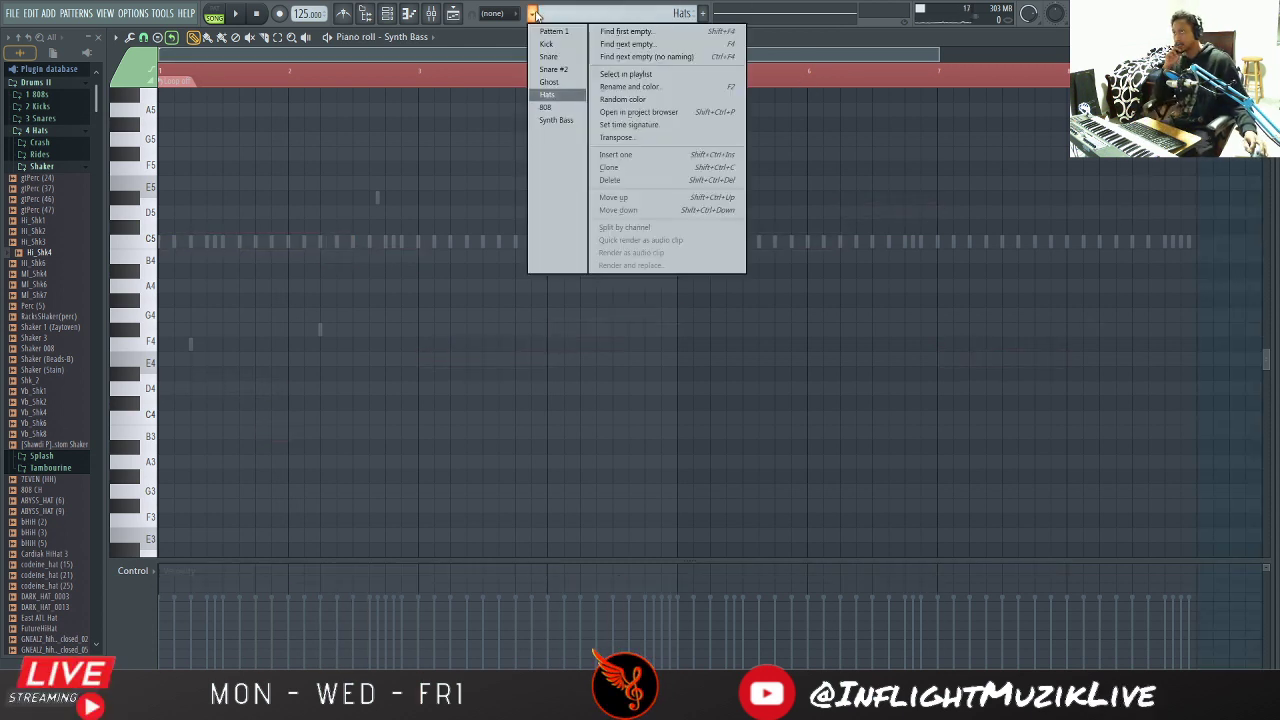
{"action": "left_click", "coordinate": [556, 120]}
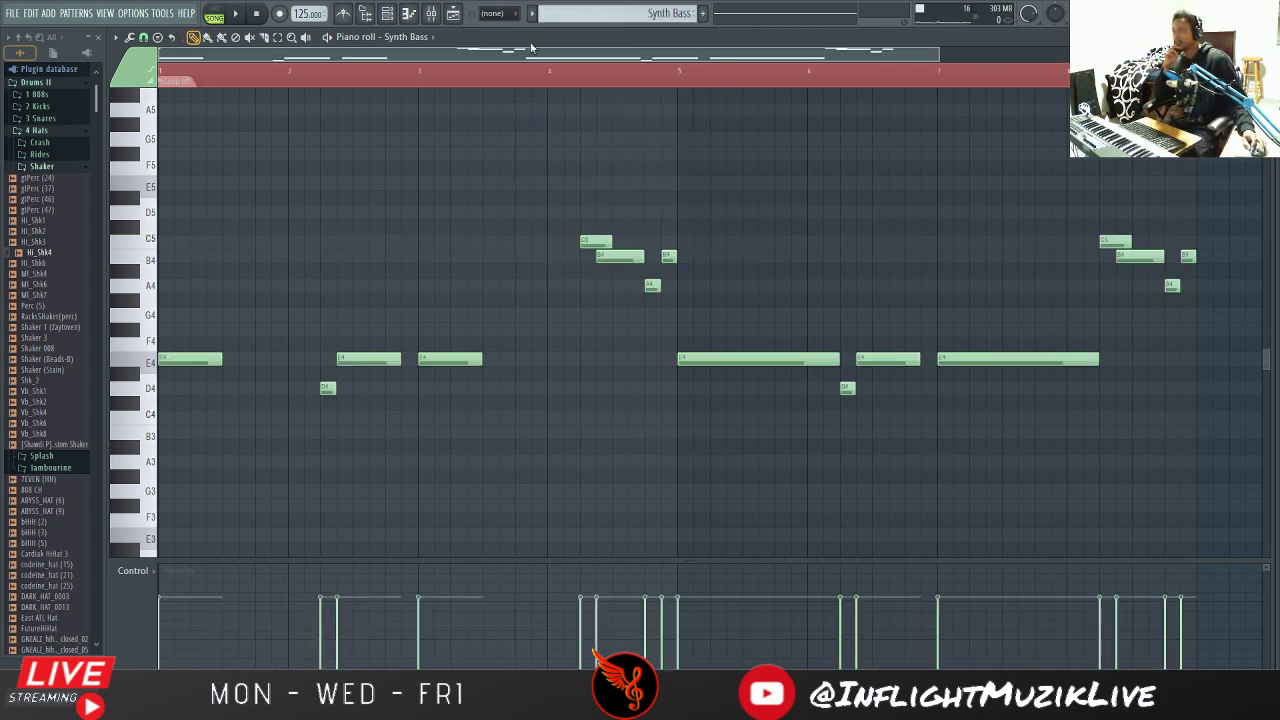
Step: Record eight more bars of Synth Bass (C5, B4, E4, F#4, G4, C5, D5, E4, D4, C4) over the looped section starting at bar 89
{"action": "left_click", "coordinate": [392, 13]}
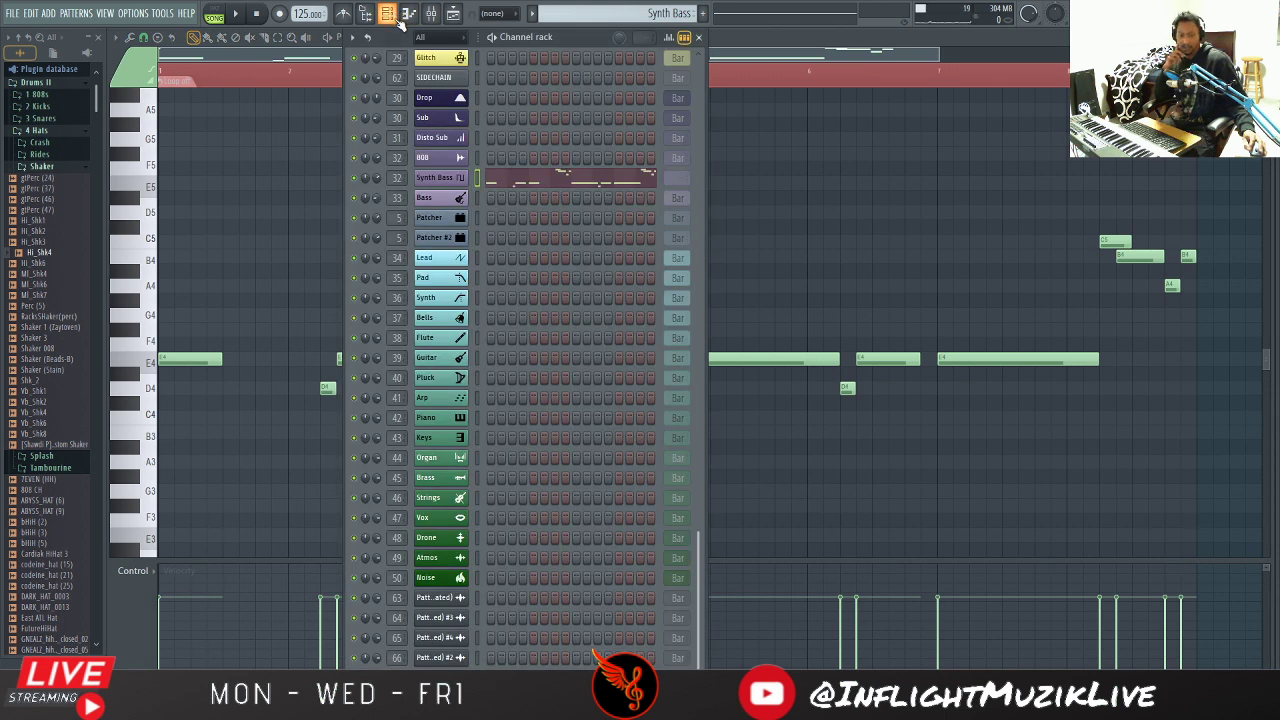
{"action": "left_click", "coordinate": [454, 14]}
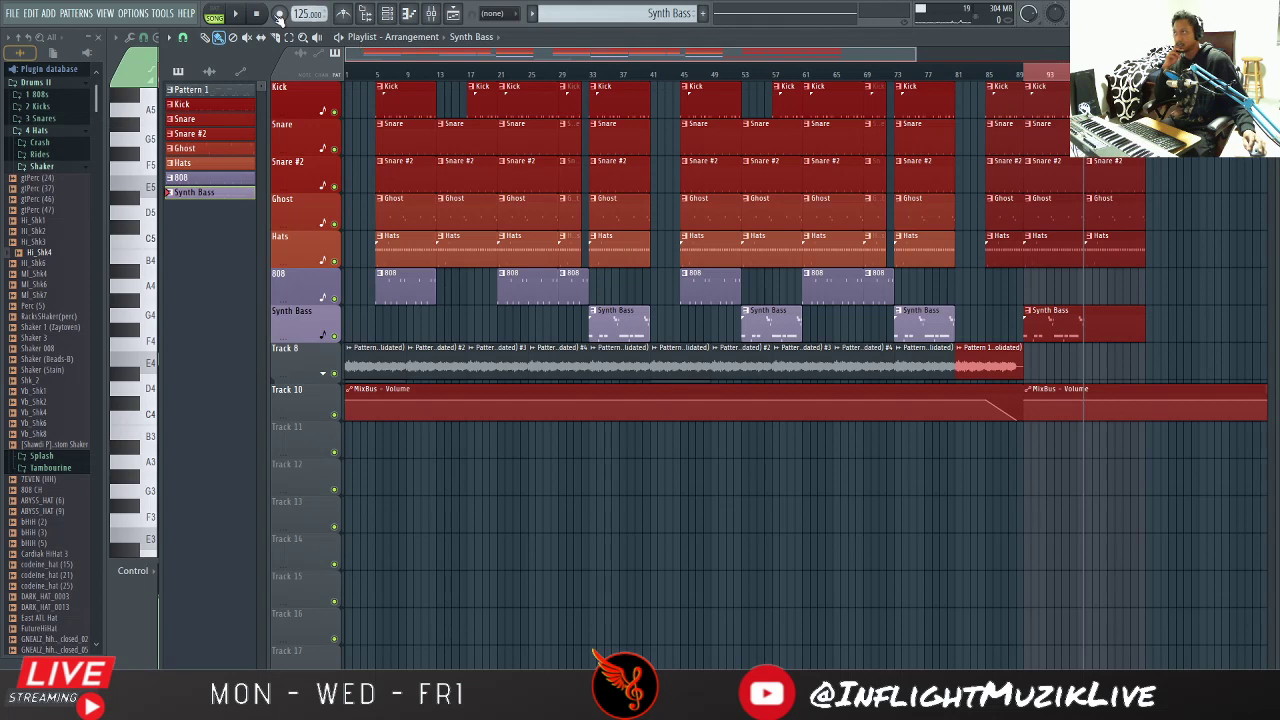
{"action": "left_click", "coordinate": [280, 14]}
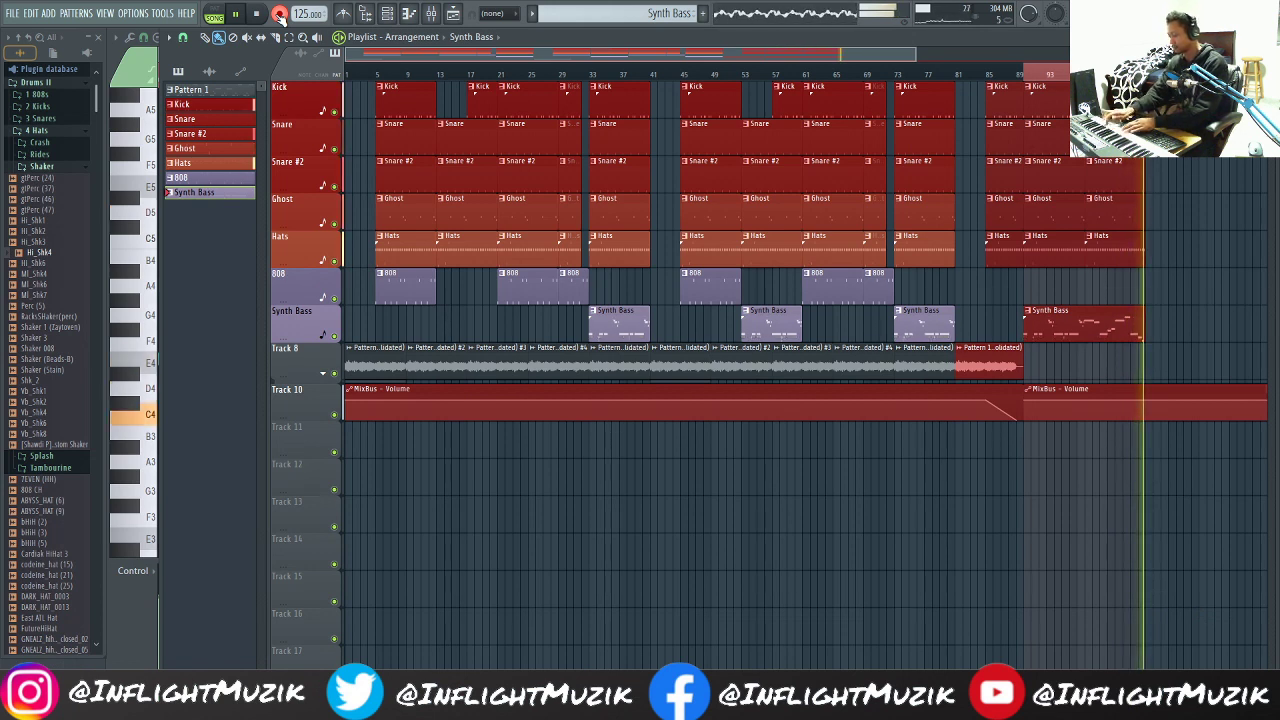
{"action": "left_click", "coordinate": [280, 14]}
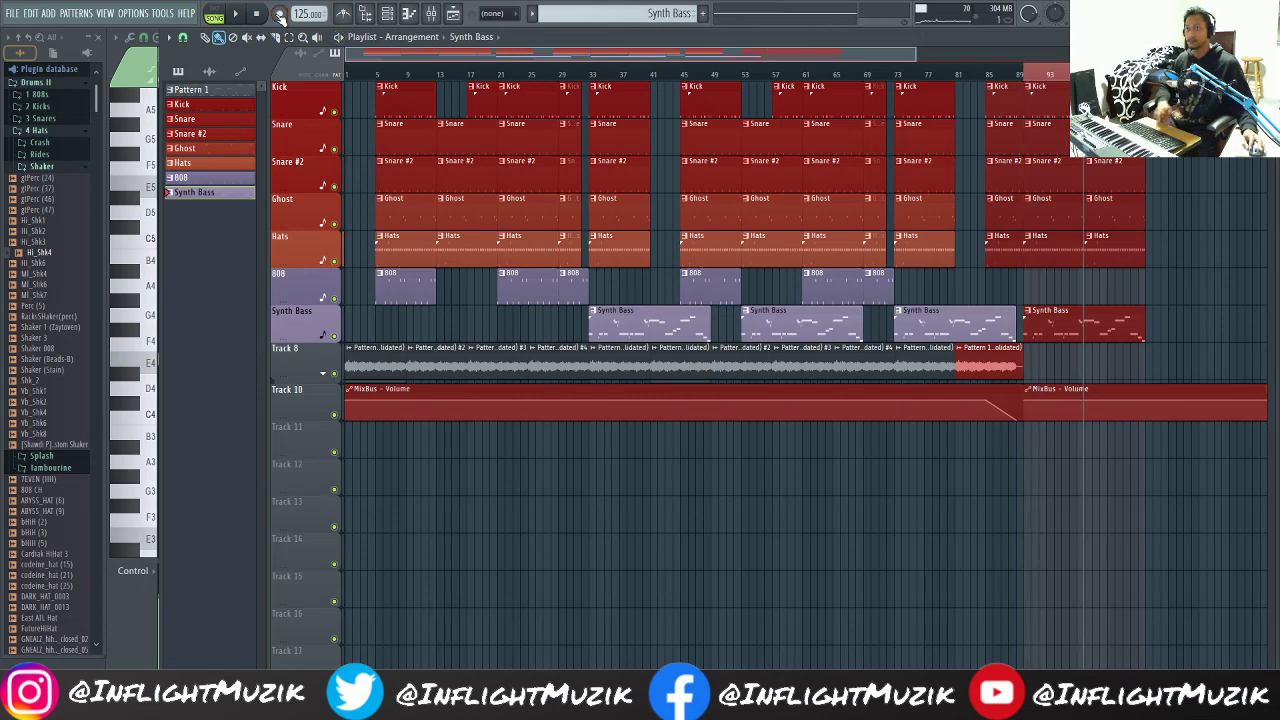
Step: Quantize all notes of the Synth Bass pattern and move the long C5 note to the start of bar 9
{"action": "double_click", "coordinate": [1123, 323]}
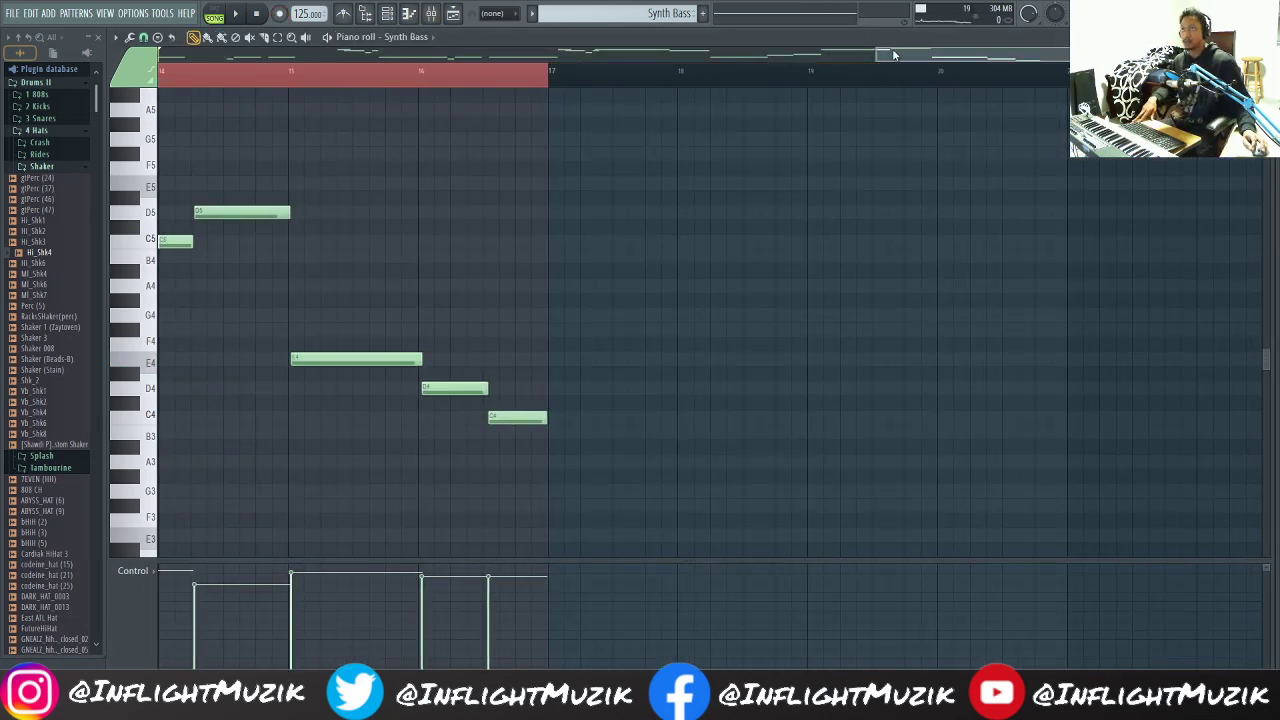
{"action": "left_click_drag", "start_coordinate": [877, 56], "coordinate": [5, 56]}
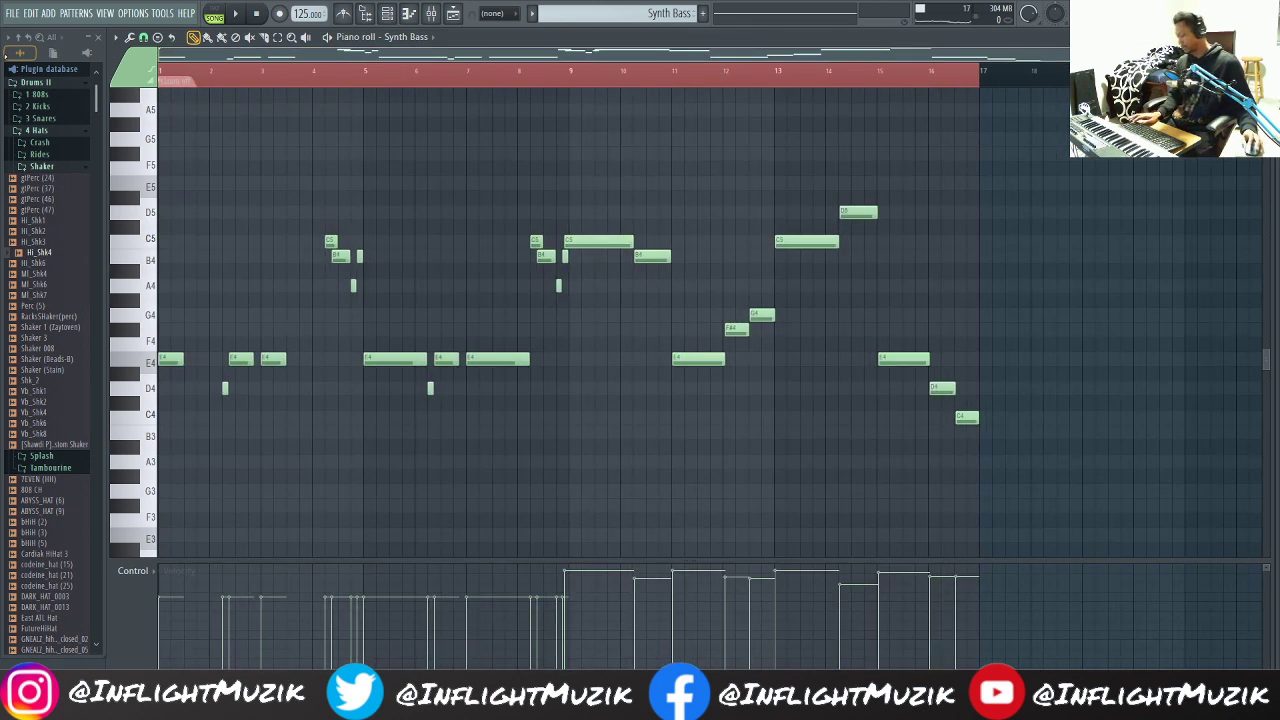
{"action": "key", "text": "ctrl+a"}
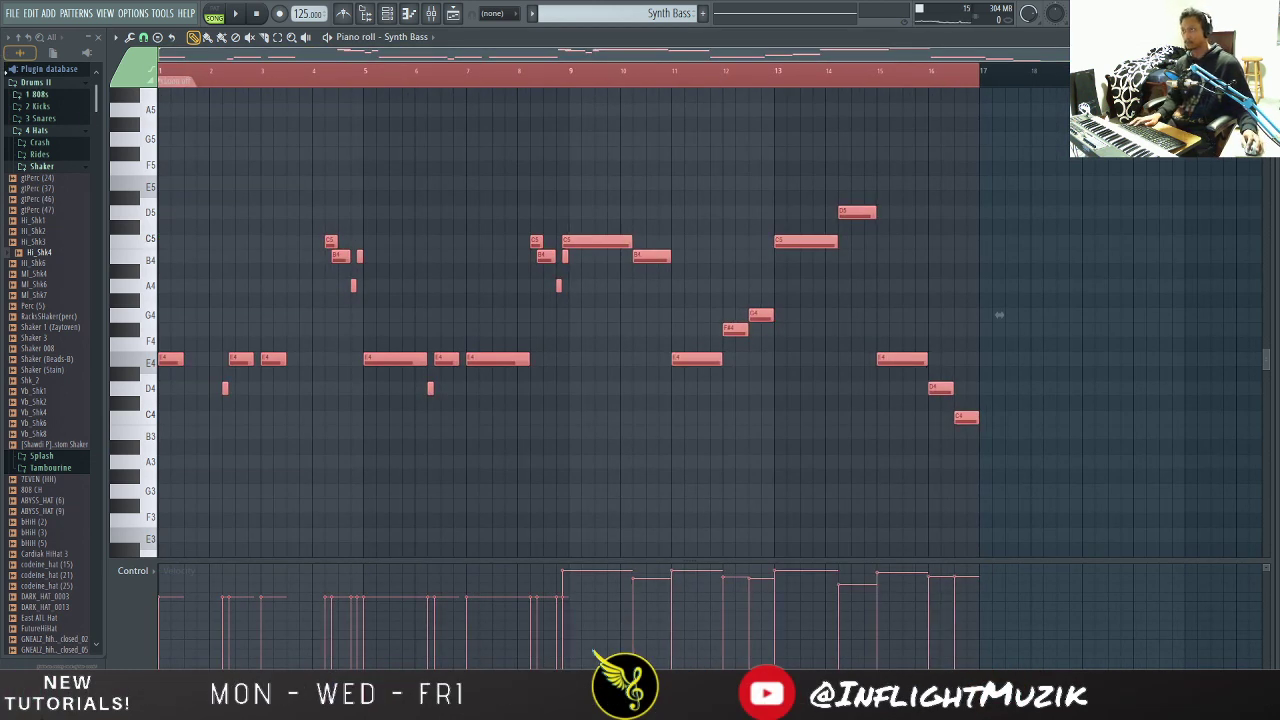
{"action": "left_click", "coordinate": [596, 233]}
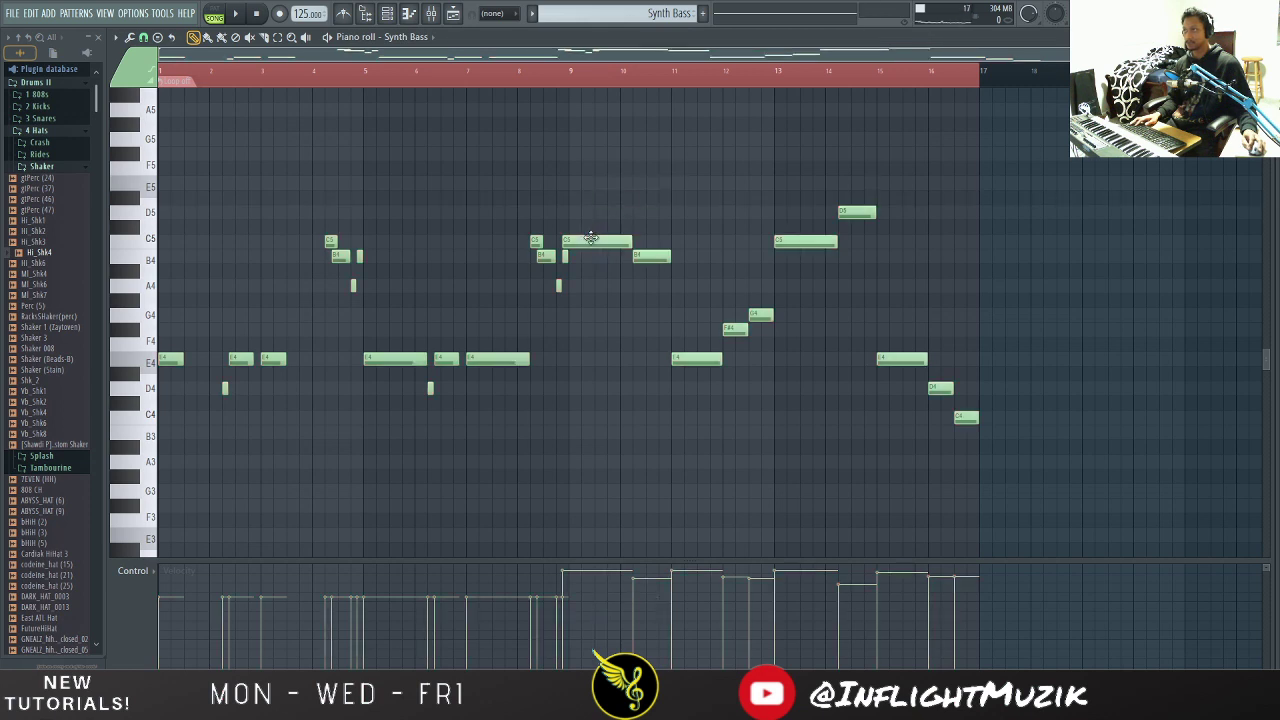
{"action": "left_click_drag", "start_coordinate": [591, 237], "coordinate": [604, 240]}
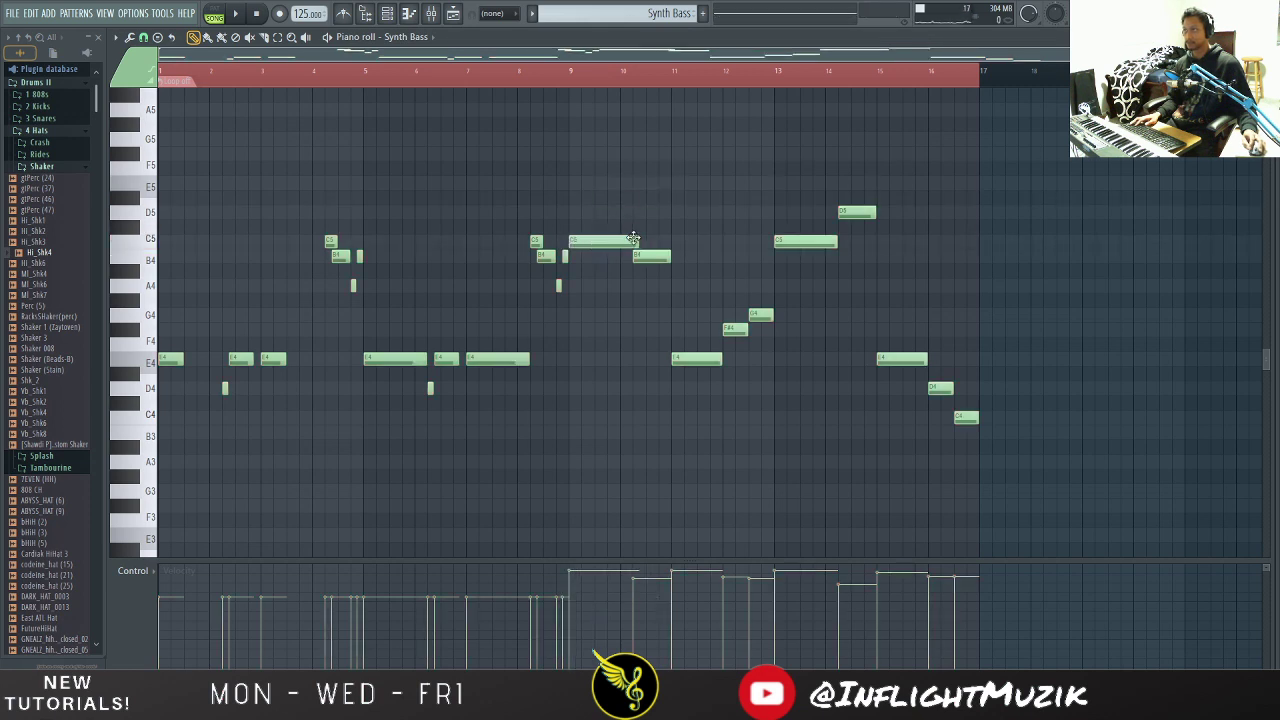
Step: Play the second half of the bass line and slightly lengthen the C5 note at bar 9 and the E4 note at bar 11
{"action": "key", "text": "space"}
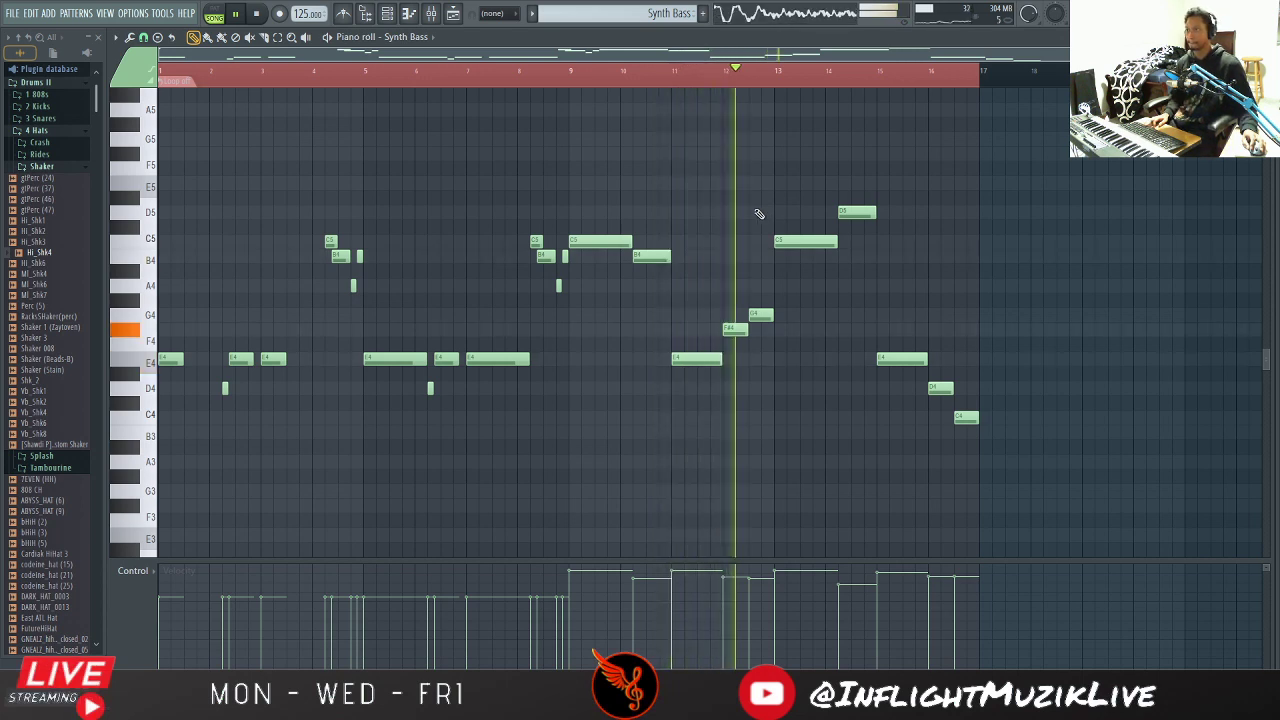
{"action": "left_click_drag", "start_coordinate": [719, 359], "coordinate": [736, 358]}
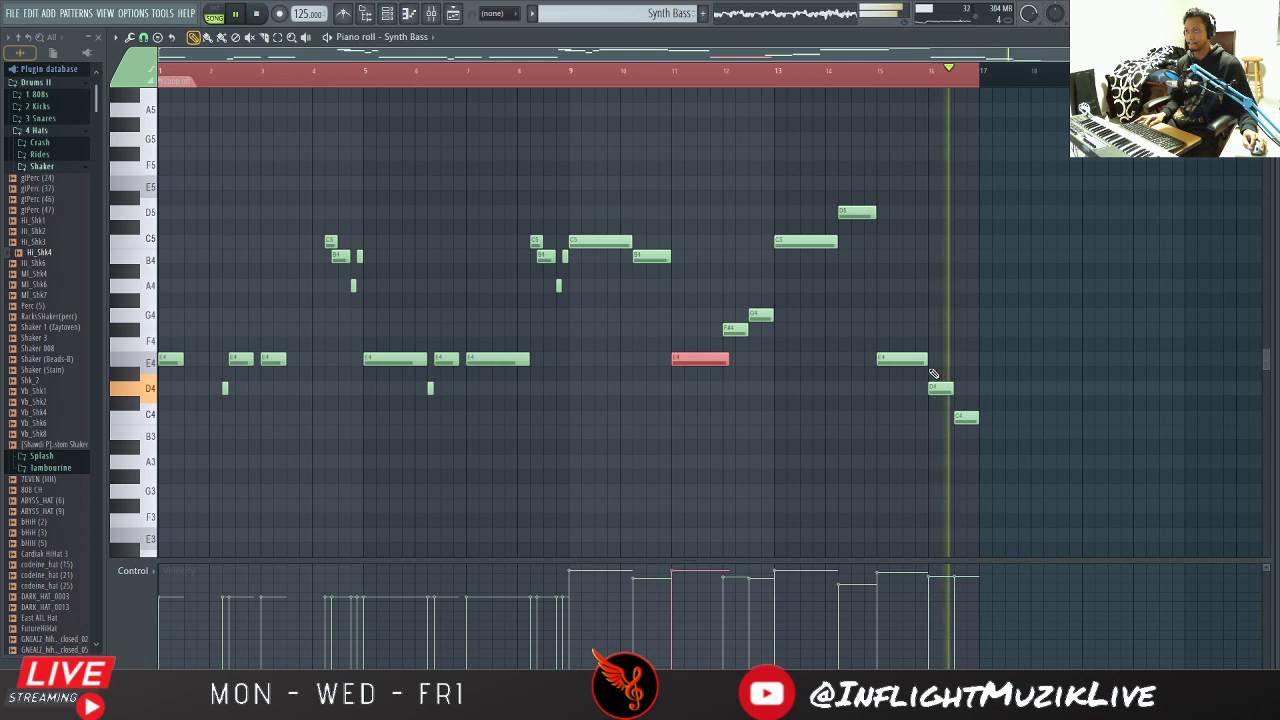
{"action": "left_click", "coordinate": [569, 74]}
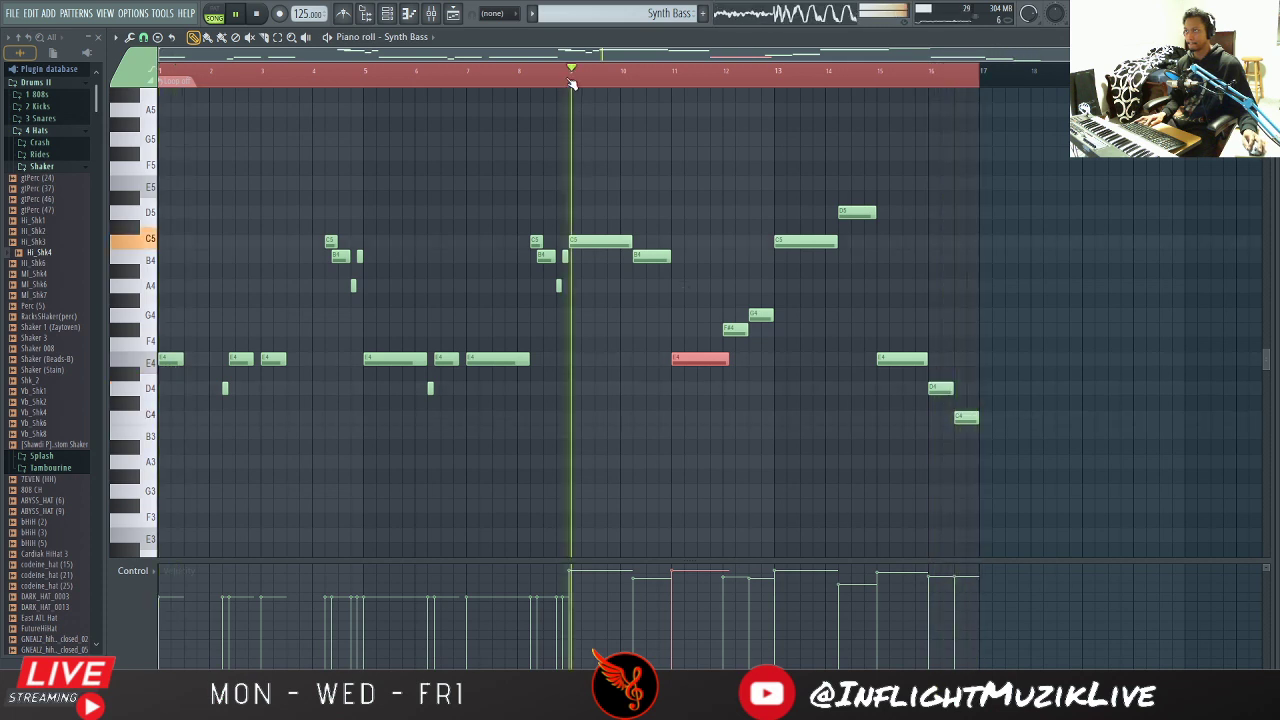
{"action": "left_click_drag", "start_coordinate": [628, 241], "coordinate": [636, 241]}
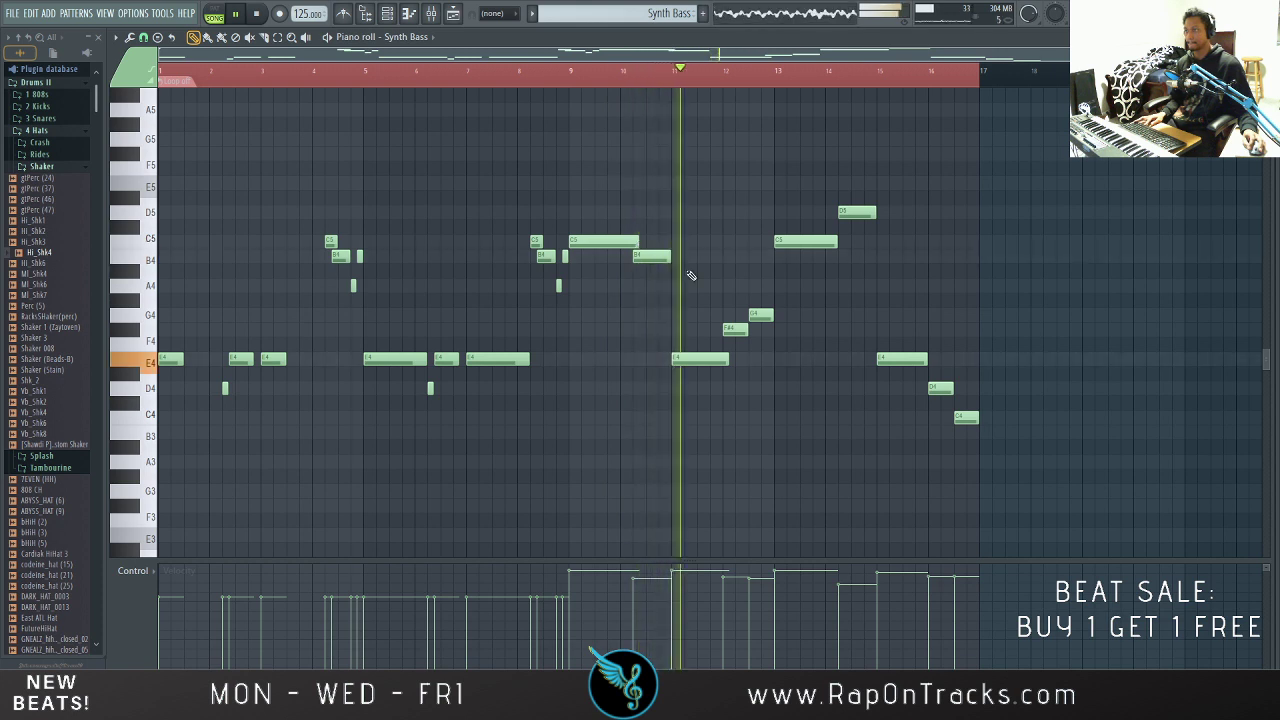
{"action": "key", "text": "space"}
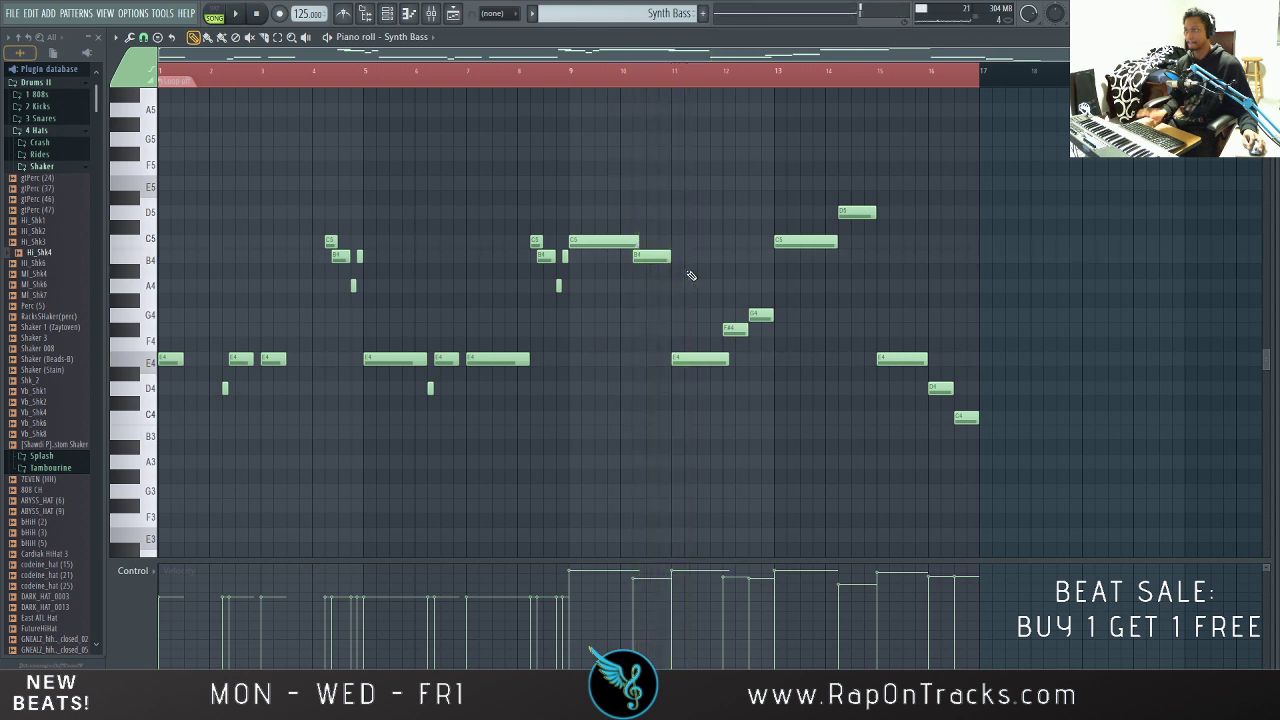
Step: Return to the arrangement, deselect all clips, and delete the Snare #2, Ghost and Hats clips at bar 97 and the Synth Bass clip at bar 89
{"action": "left_click", "coordinate": [432, 14]}
{"action": "scroll", "coordinate": [571, 300], "scroll_direction": "up", "scroll_amount": 8}
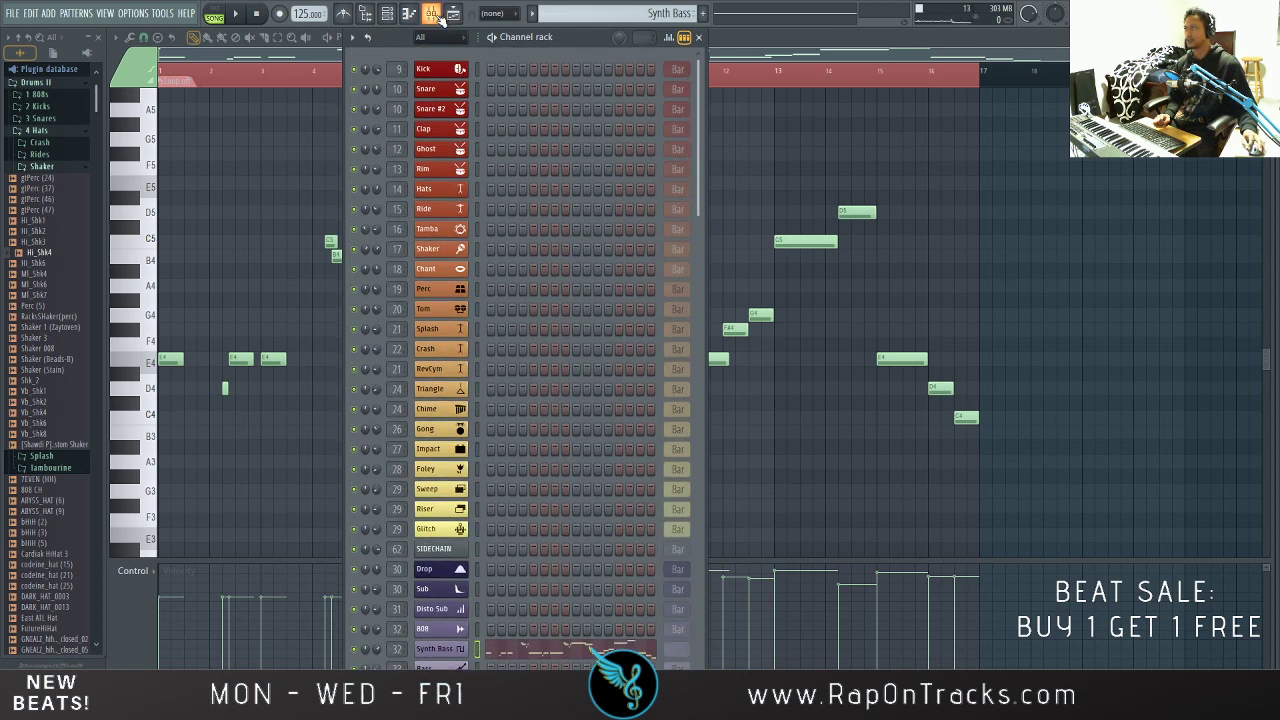
{"action": "key", "text": "F9"}
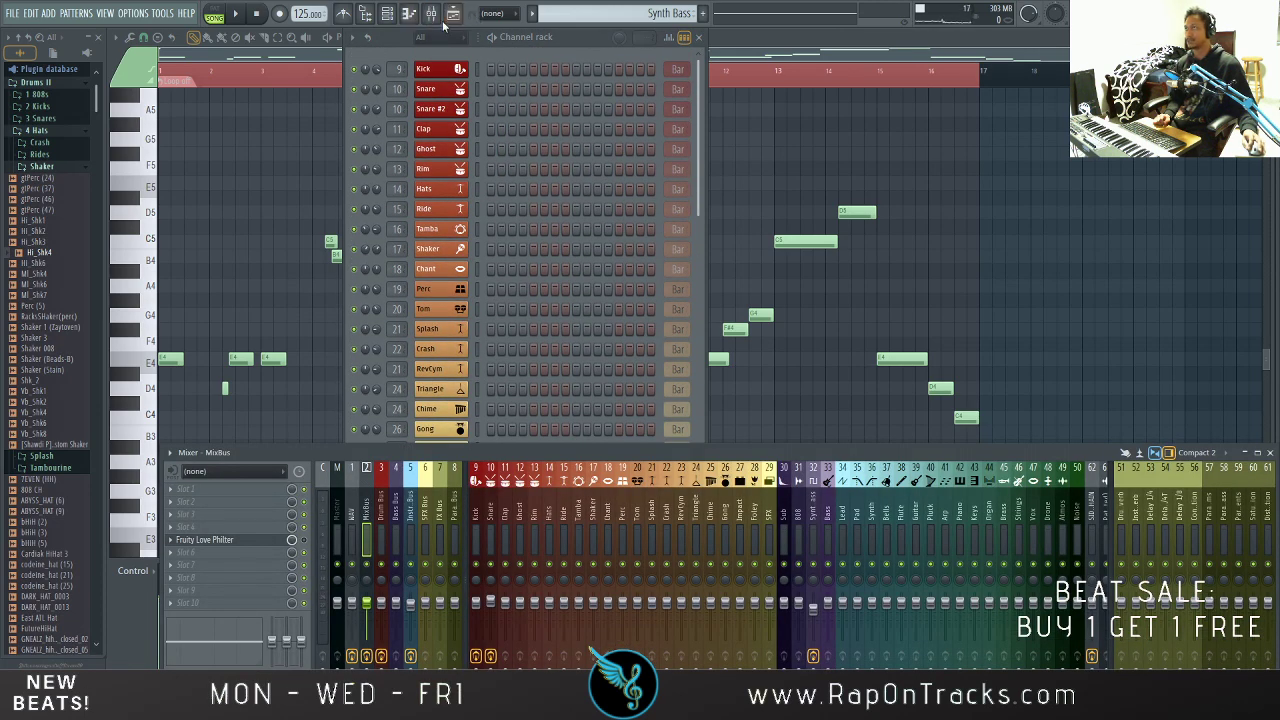
{"action": "left_click", "coordinate": [454, 14]}
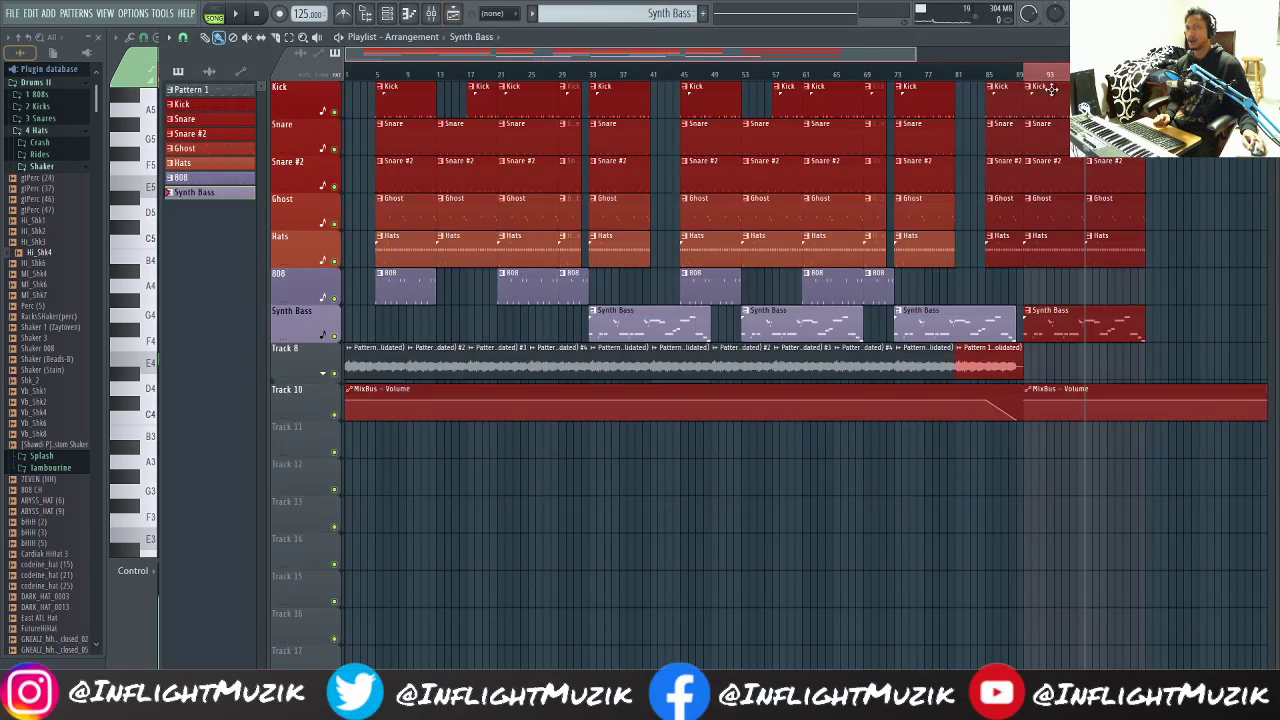
{"action": "left_click", "coordinate": [1220, 189]}
{"action": "right_click", "coordinate": [1116, 176]}
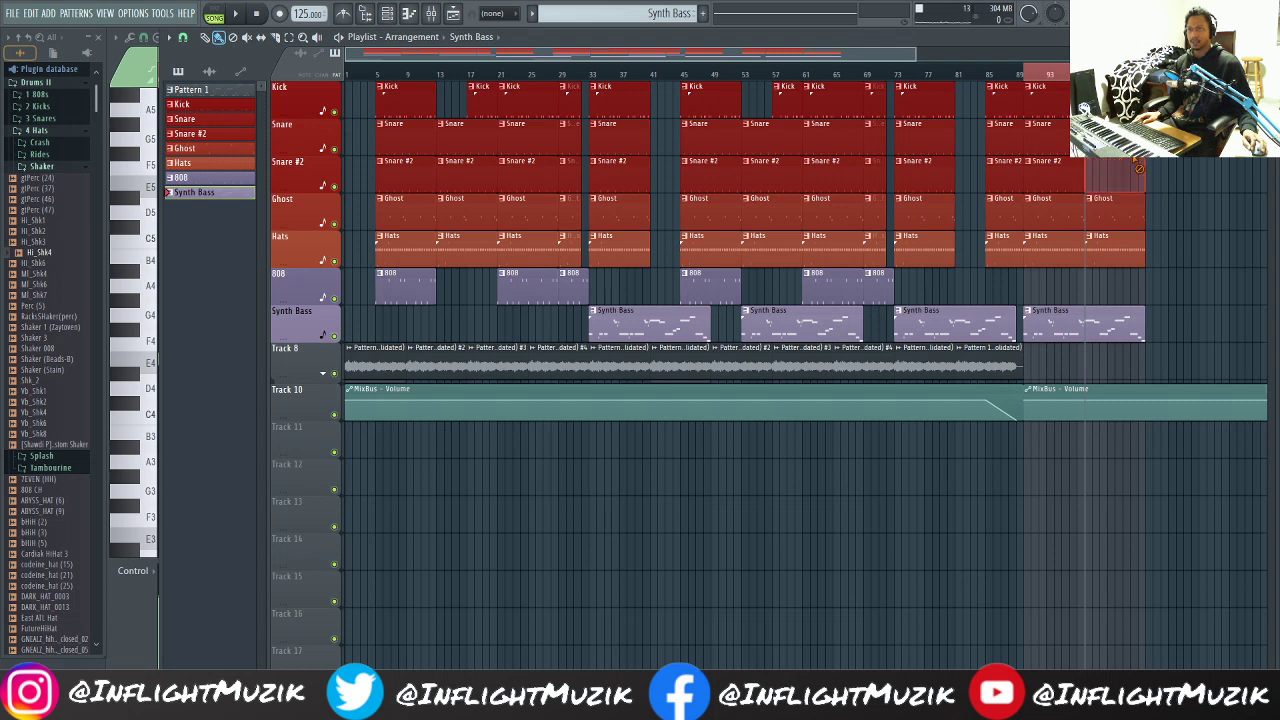
{"action": "right_click", "coordinate": [1116, 213]}
{"action": "right_click", "coordinate": [1117, 251]}
{"action": "right_click", "coordinate": [1117, 316]}
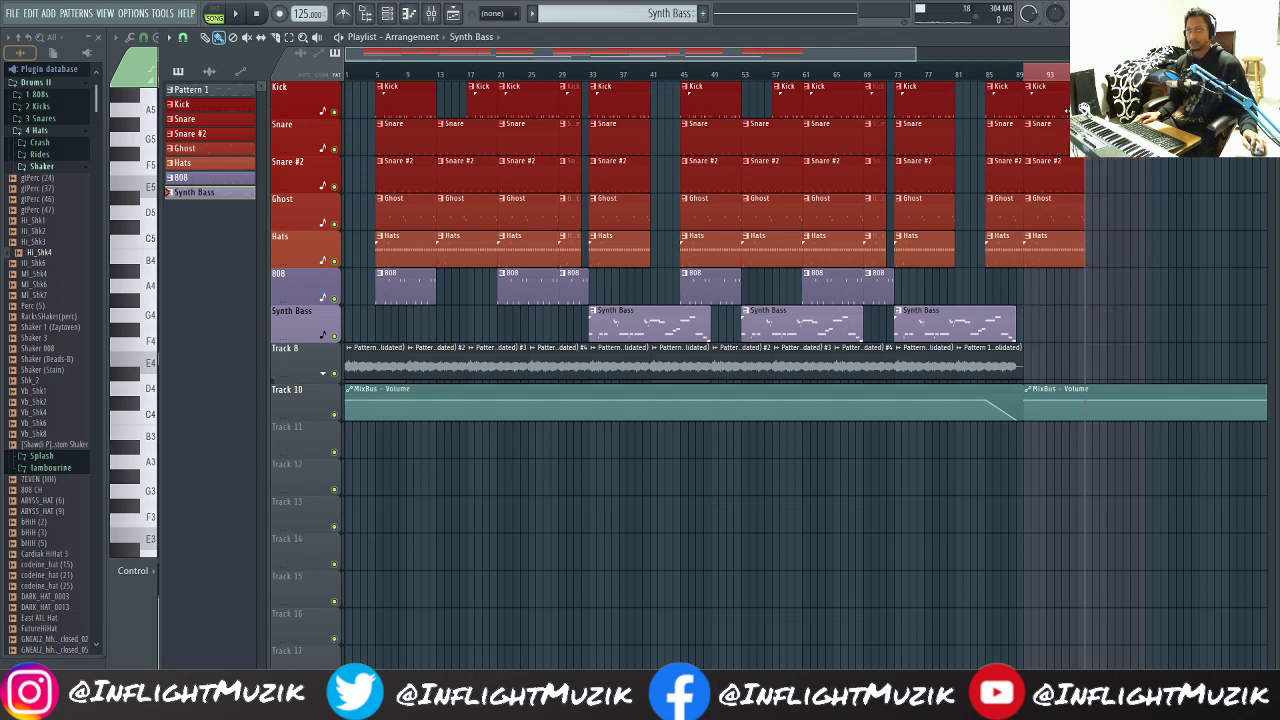
Step: Delete the Kick, Snare, Snare #2, Ghost and Hats clips at bar 89 and the second MixBus volume automation clip
{"action": "right_click", "coordinate": [1080, 105]}
{"action": "right_click", "coordinate": [1076, 137]}
{"action": "right_click", "coordinate": [1072, 172]}
{"action": "right_click", "coordinate": [1068, 211]}
{"action": "right_click", "coordinate": [1065, 249]}
{"action": "right_click", "coordinate": [1054, 403]}
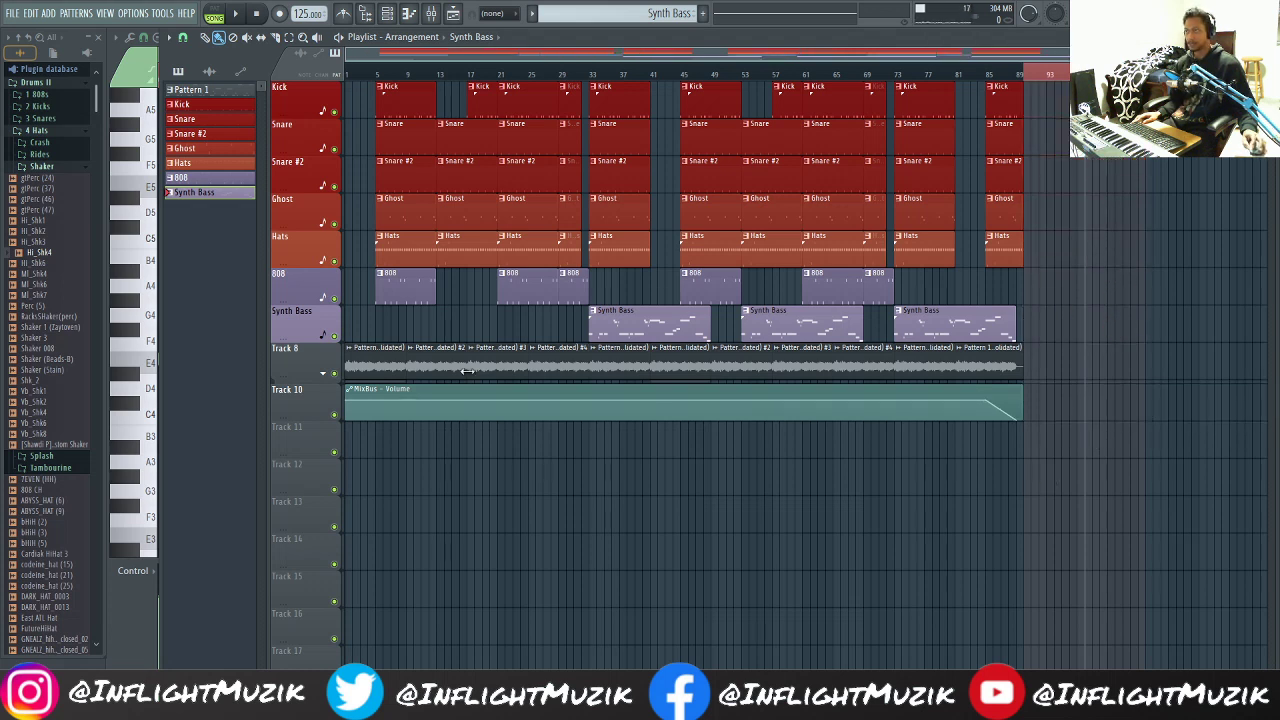
Step: Trim the Synth Bass clip at bar 33 to the pattern's last eight bars and play the song from about bar 27
{"action": "left_click_drag", "start_coordinate": [639, 323], "coordinate": [580, 323]}
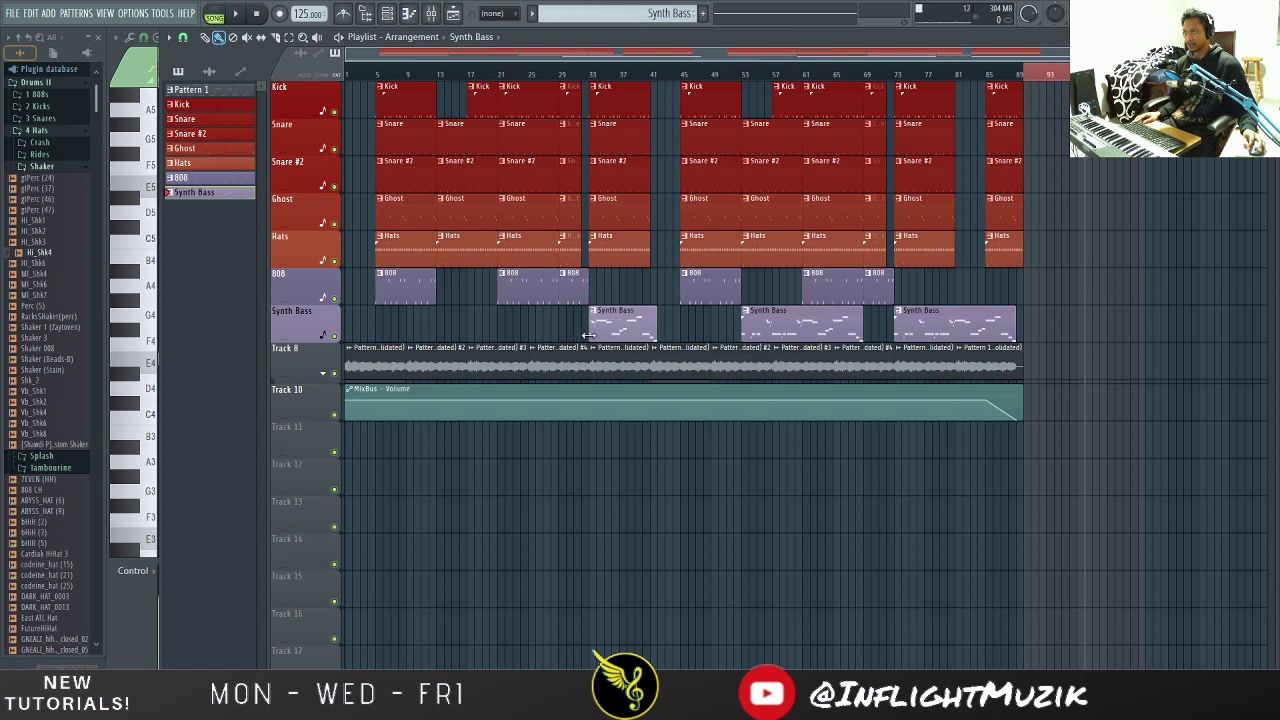
{"action": "left_click_drag", "start_coordinate": [617, 331], "coordinate": [610, 331]}
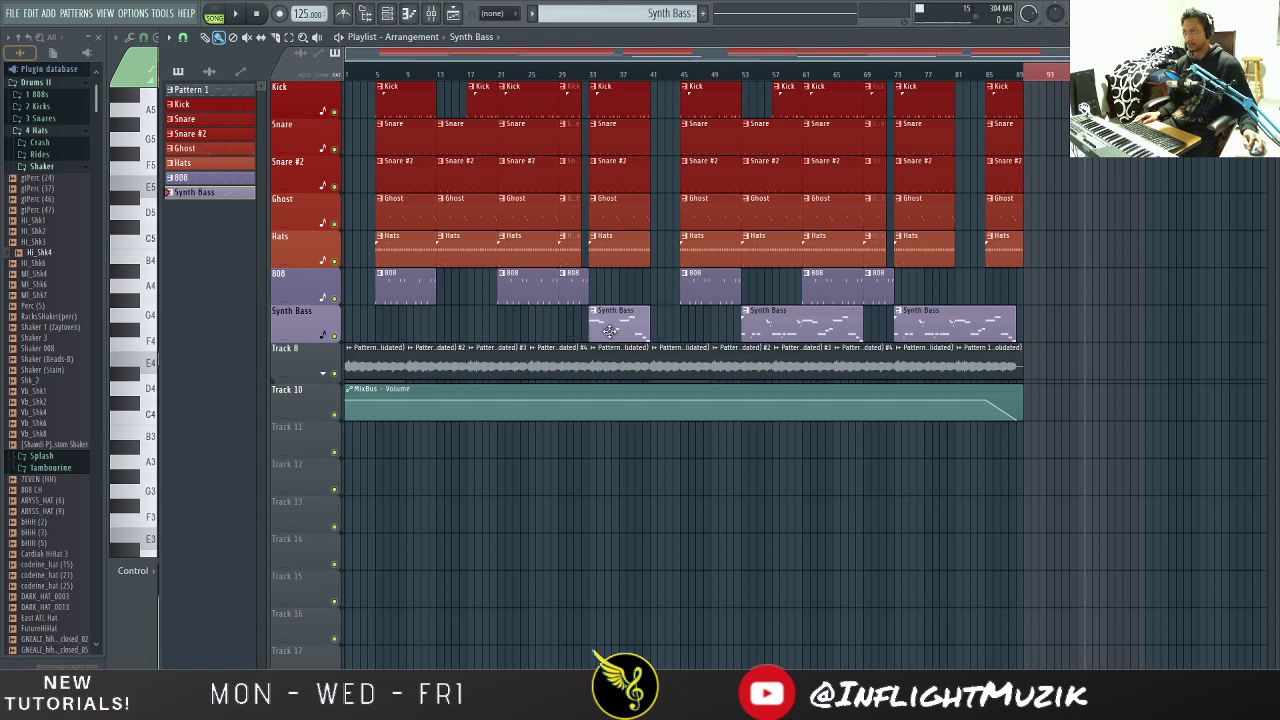
{"action": "left_click", "coordinate": [546, 74]}
{"action": "key", "text": "space"}
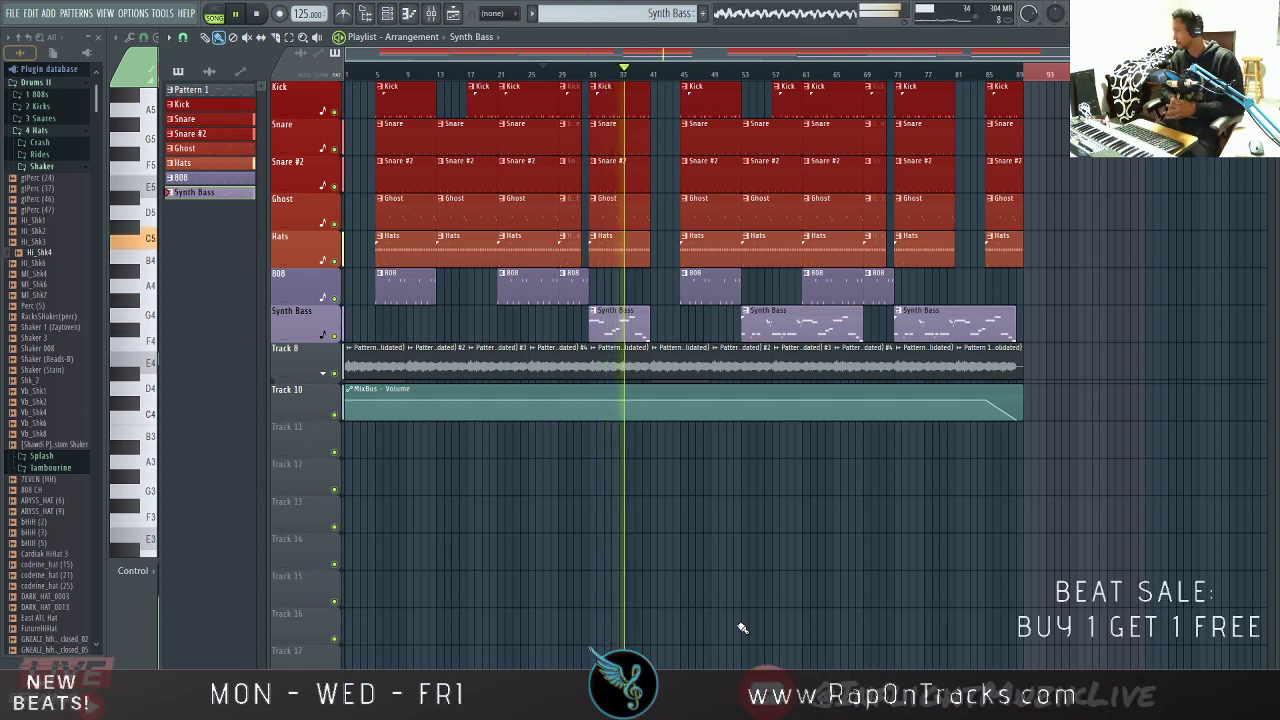
Step: Trim the Synth Bass clip at bar 73 to the pattern's last eight bars, starting at bar 73
{"action": "left_click", "coordinate": [443, 14]}
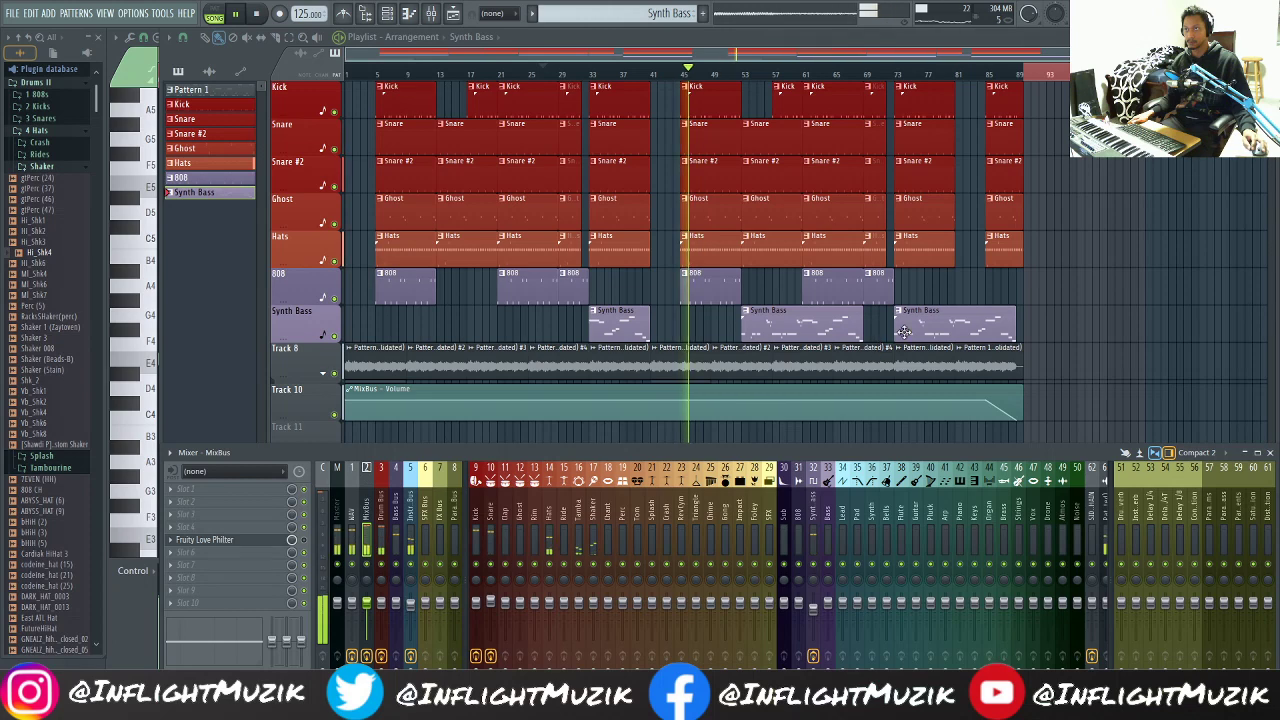
{"action": "key", "text": "F9"}
{"action": "mouse_move", "coordinate": [903, 332]}
{"action": "left_mouse_down"}
{"action": "mouse_move", "coordinate": [972, 330]}
{"action": "mouse_move", "coordinate": [913, 335]}
{"action": "left_mouse_up"}
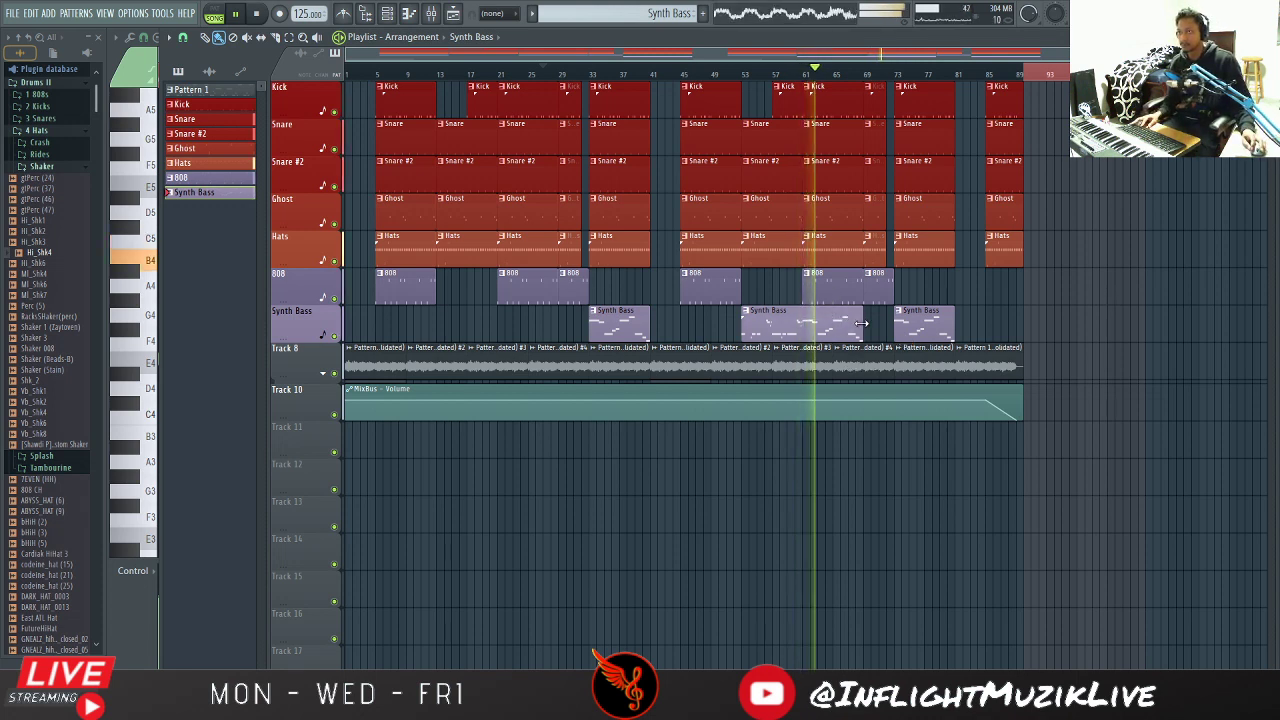
Step: Delete the 808 clip at bar 61 and let the Synth Bass clip at bar 53 span sixteen bars
{"action": "left_click_drag", "start_coordinate": [858, 323], "coordinate": [802, 330]}
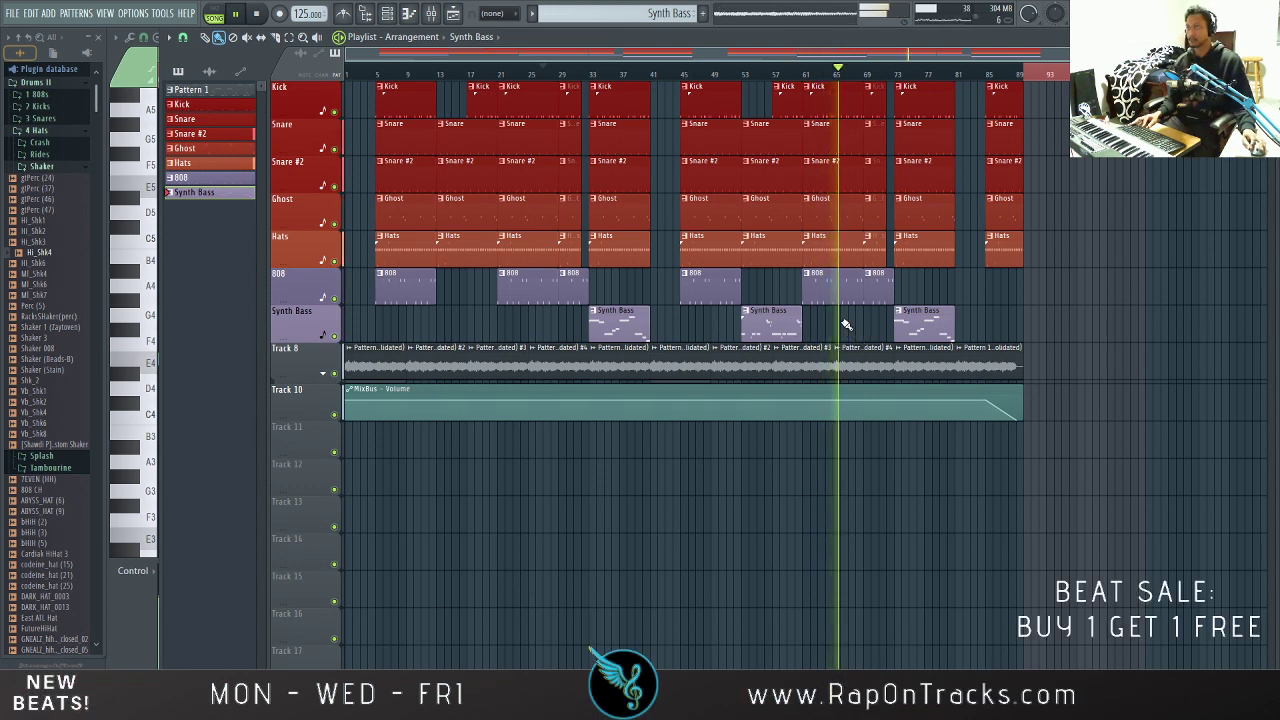
{"action": "key", "text": "space"}
{"action": "right_click", "coordinate": [820, 289]}
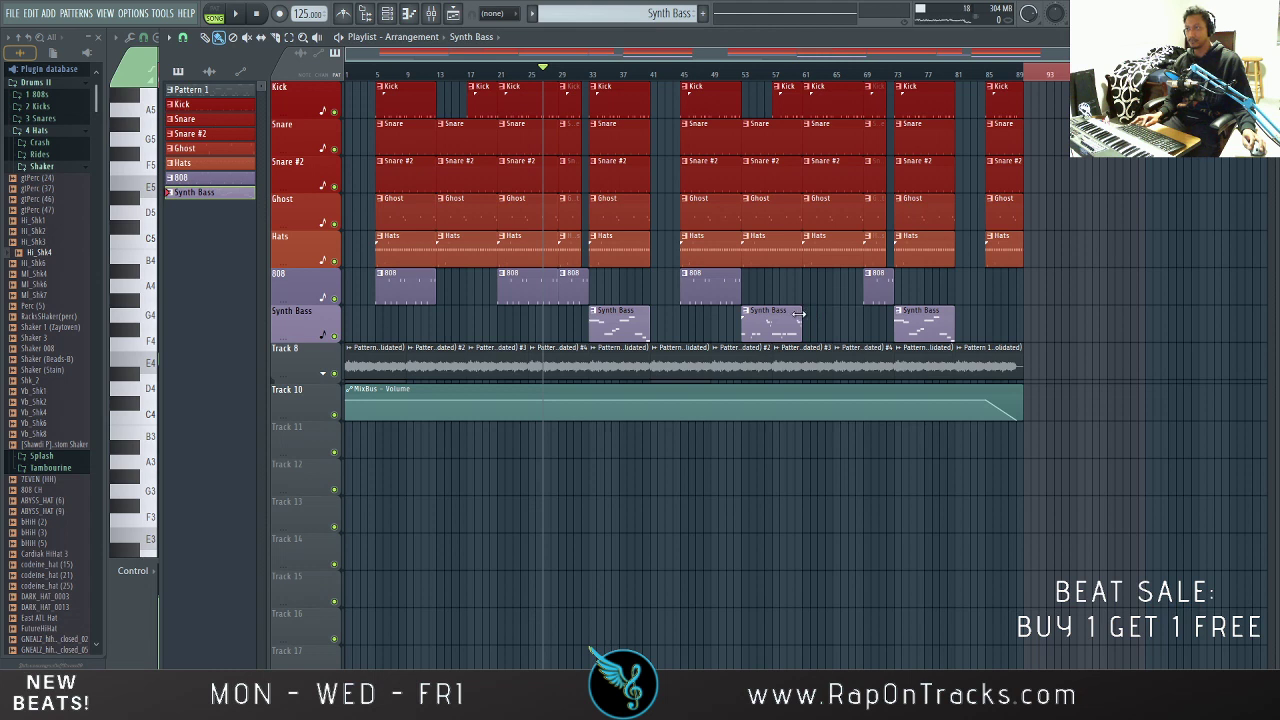
{"action": "left_click_drag", "start_coordinate": [799, 314], "coordinate": [850, 317]}
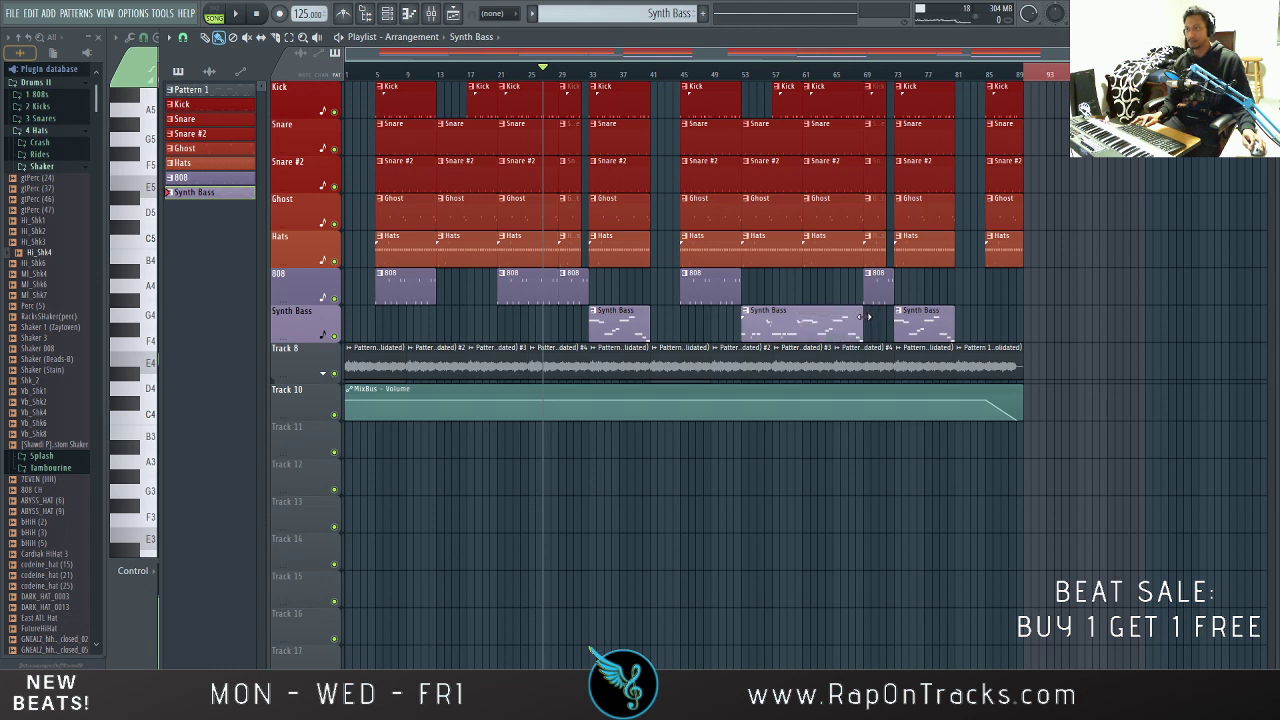
Step: Play the arrangement from about bar 55 to check the revised bass sections
{"action": "left_click", "coordinate": [757, 72]}
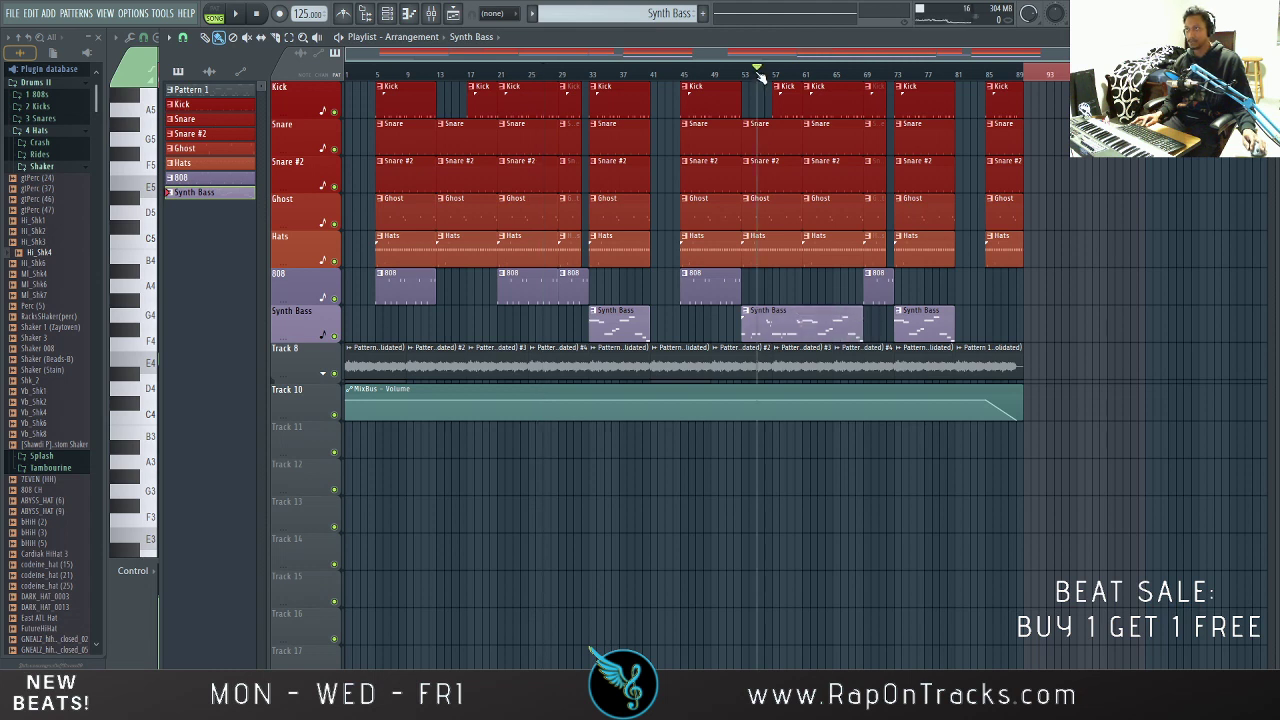
{"action": "key", "text": "space"}
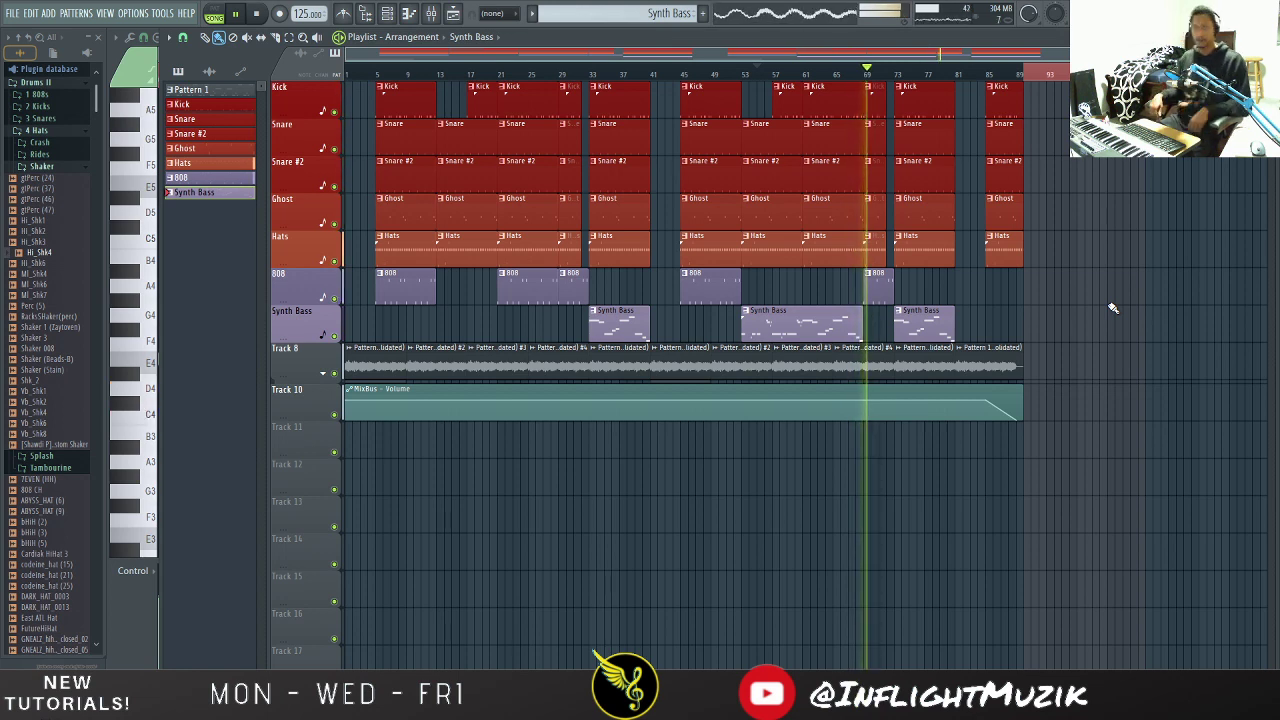
{"action": "key", "text": "space"}
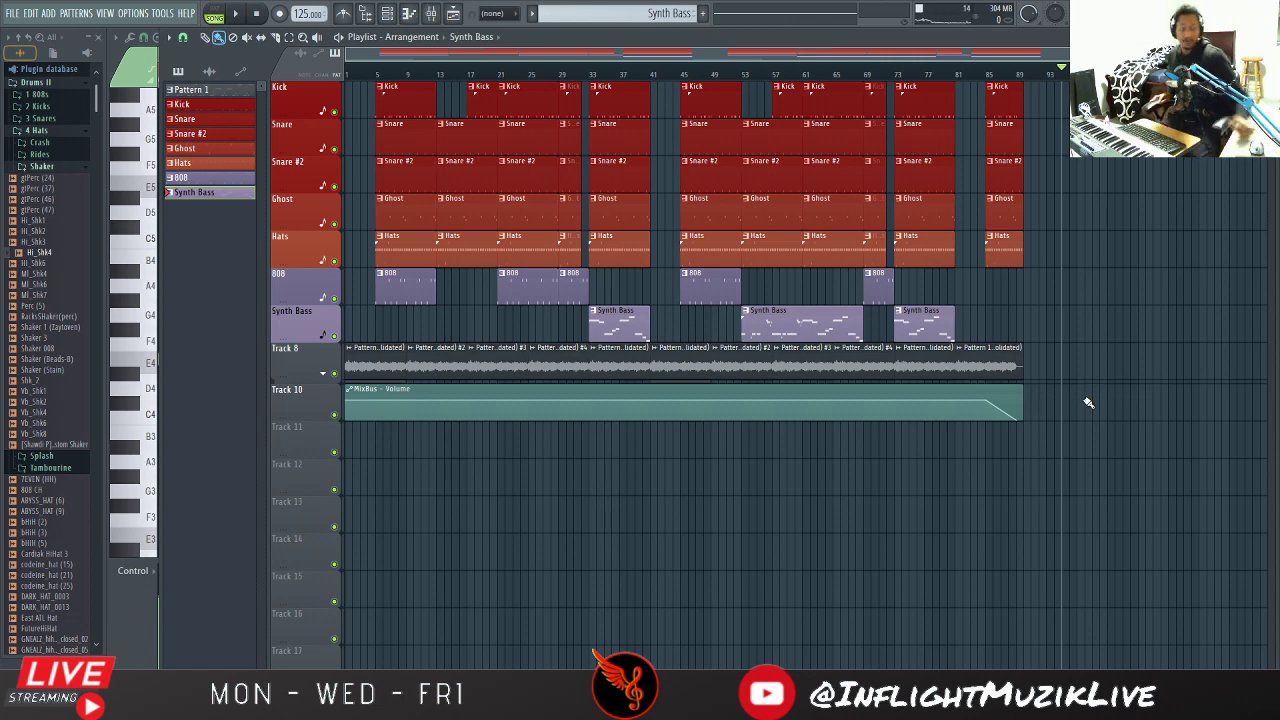
Step: Open the Sytrus instrument inside the first Patcher channel and look through its preset categories, including Bell
{"action": "left_click", "coordinate": [387, 14]}
{"action": "scroll", "coordinate": [571, 530], "scroll_direction": "down", "scroll_amount": 6}
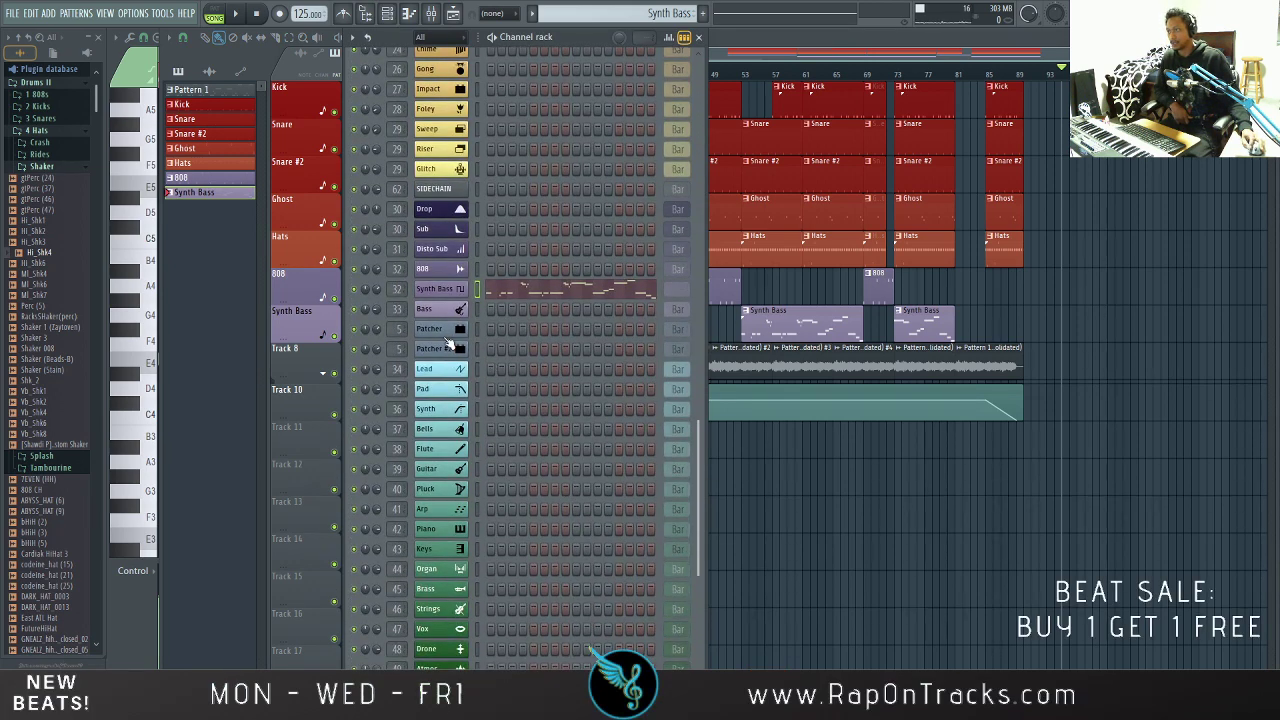
{"action": "left_click", "coordinate": [446, 344]}
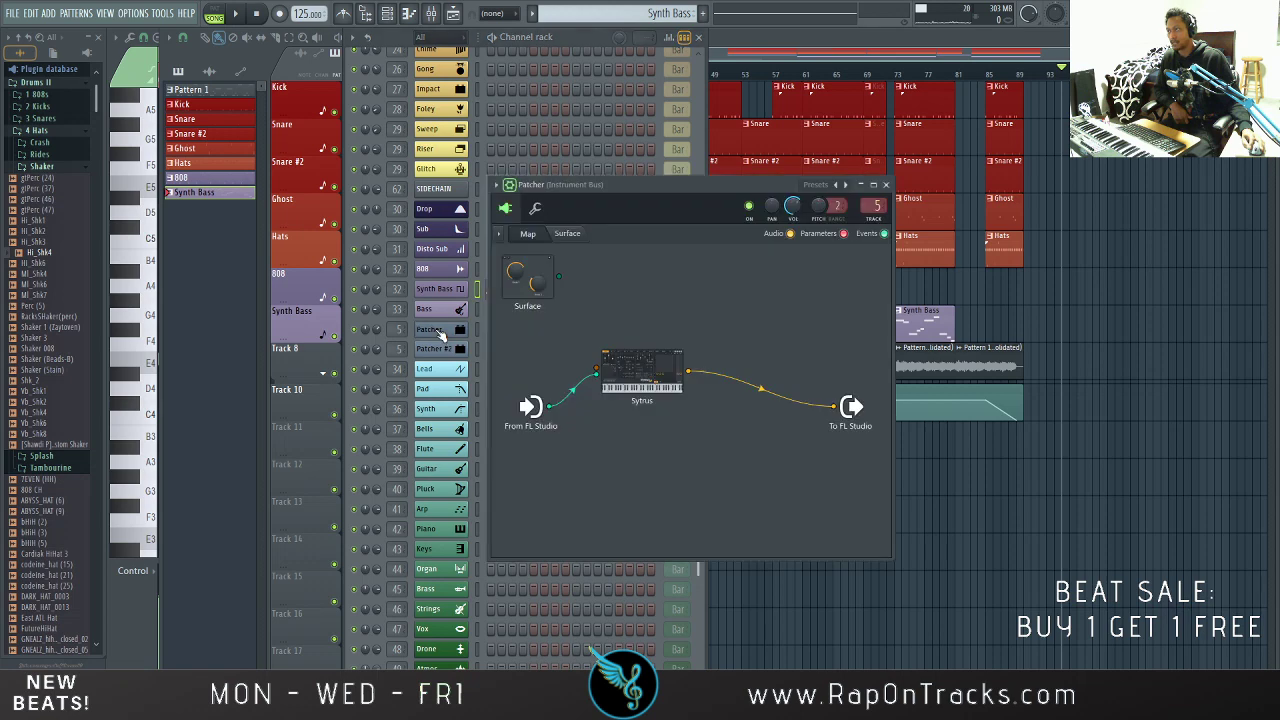
{"action": "left_click", "coordinate": [611, 378]}
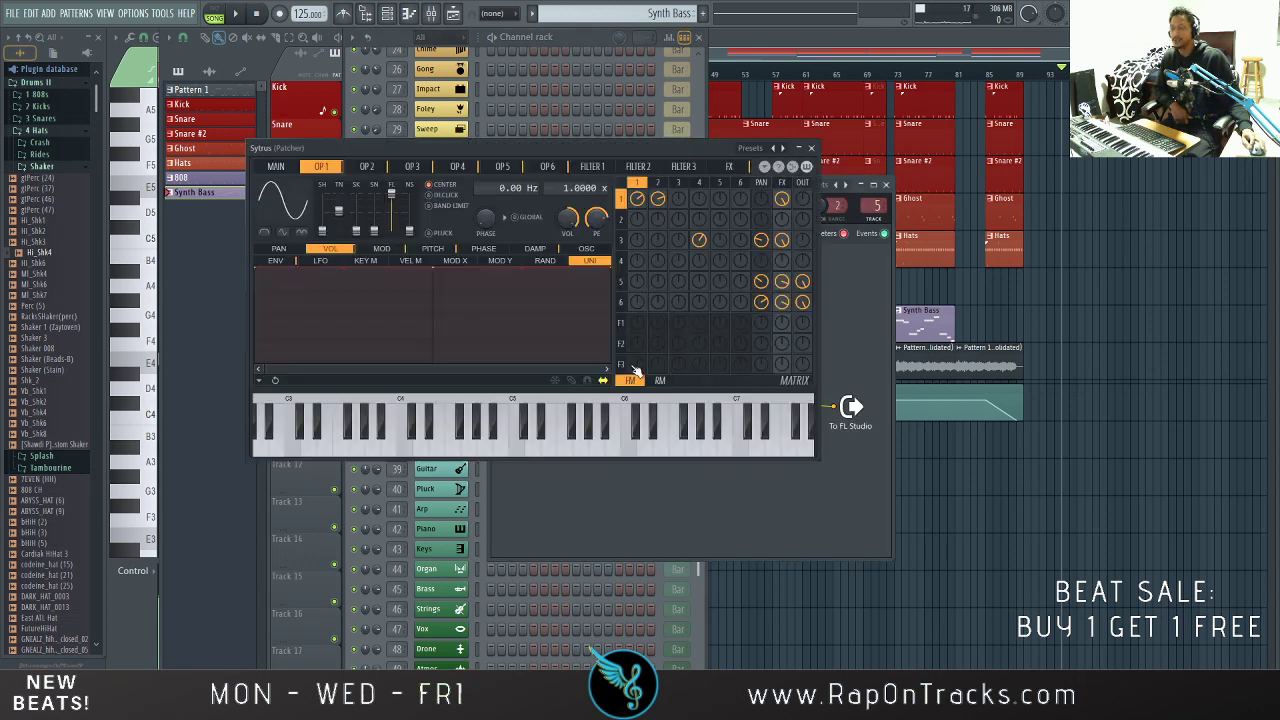
{"action": "left_click", "coordinate": [753, 151]}
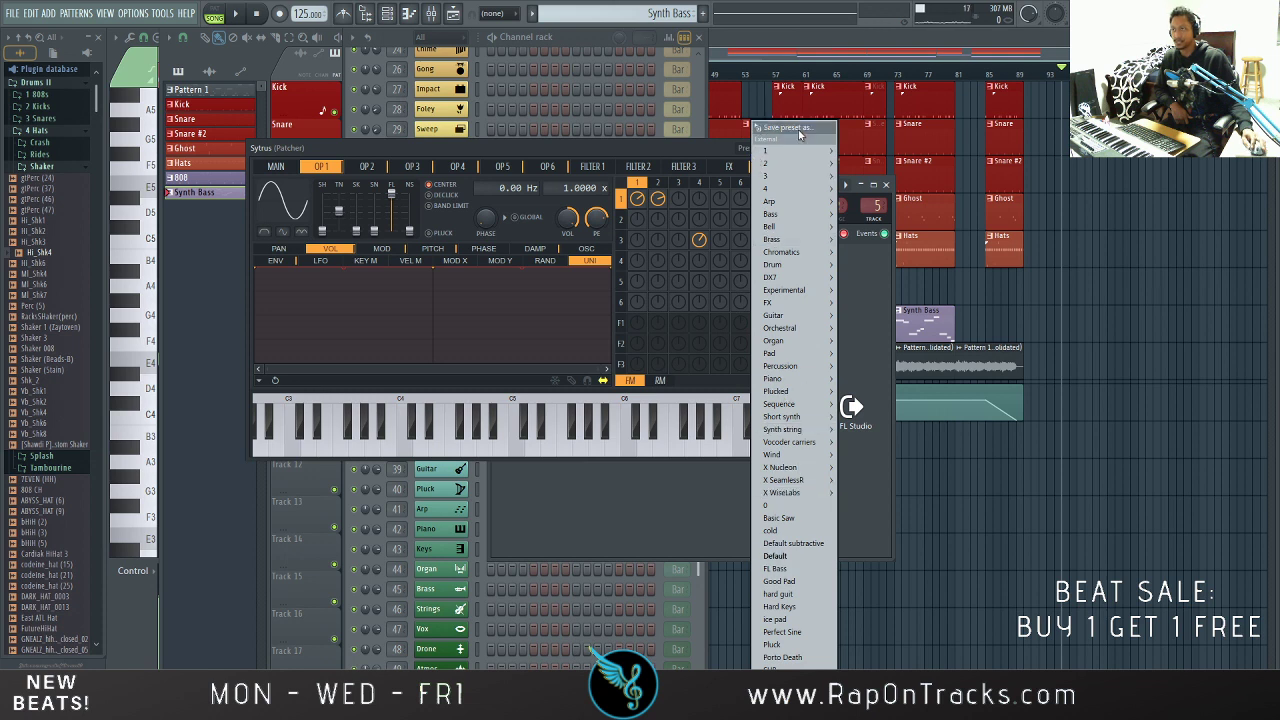
{"action": "mouse_move", "coordinate": [804, 233]}
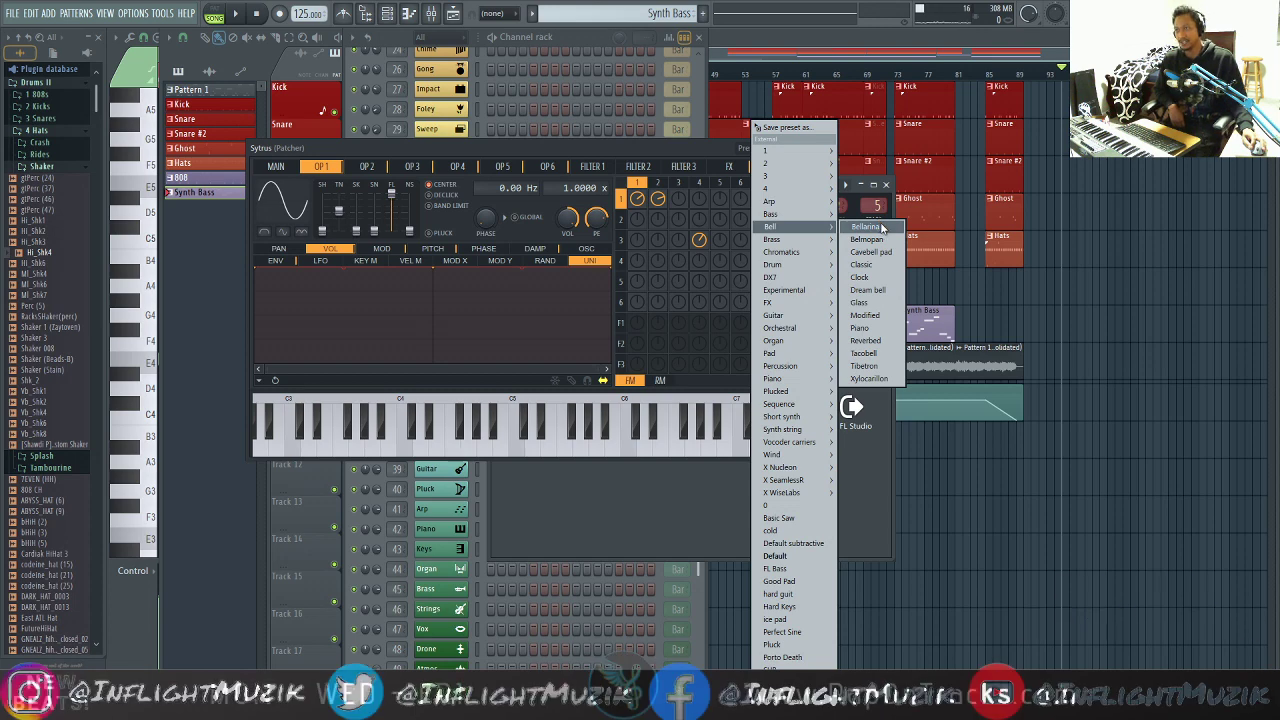
{"action": "mouse_move", "coordinate": [795, 201]}
{"action": "left_click", "coordinate": [623, 156]}
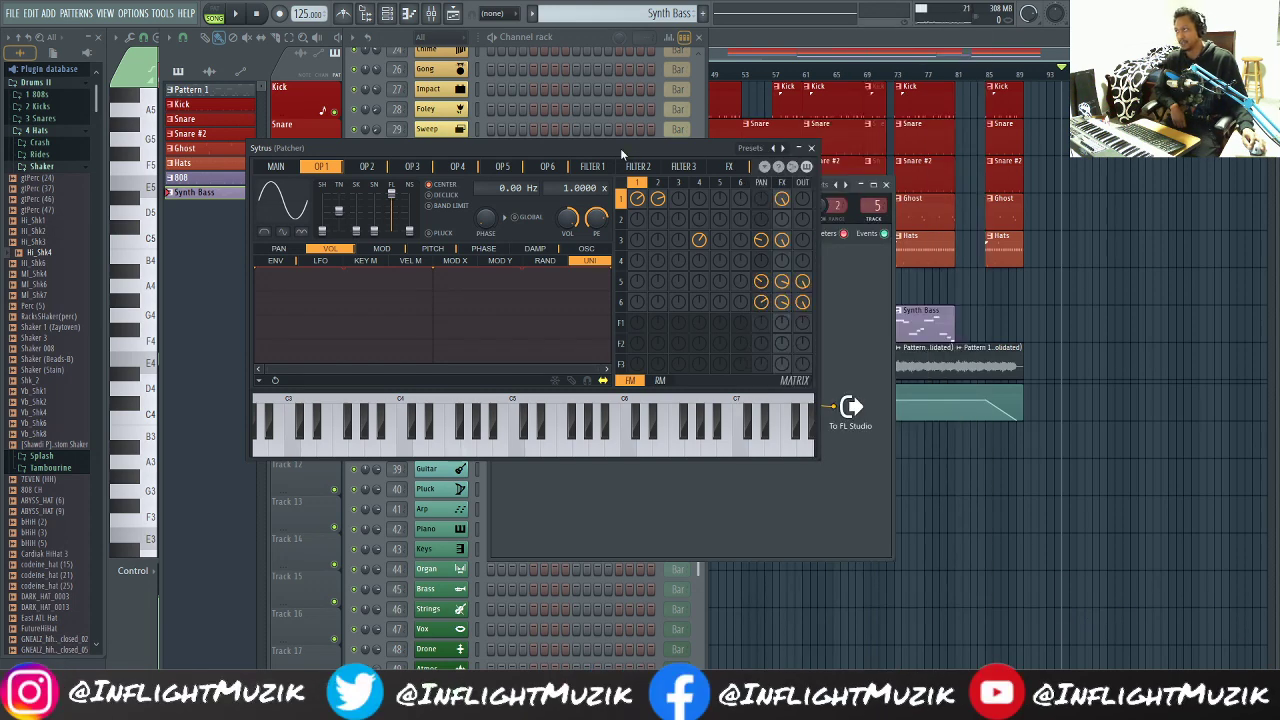
{"action": "left_click", "coordinate": [811, 149]}
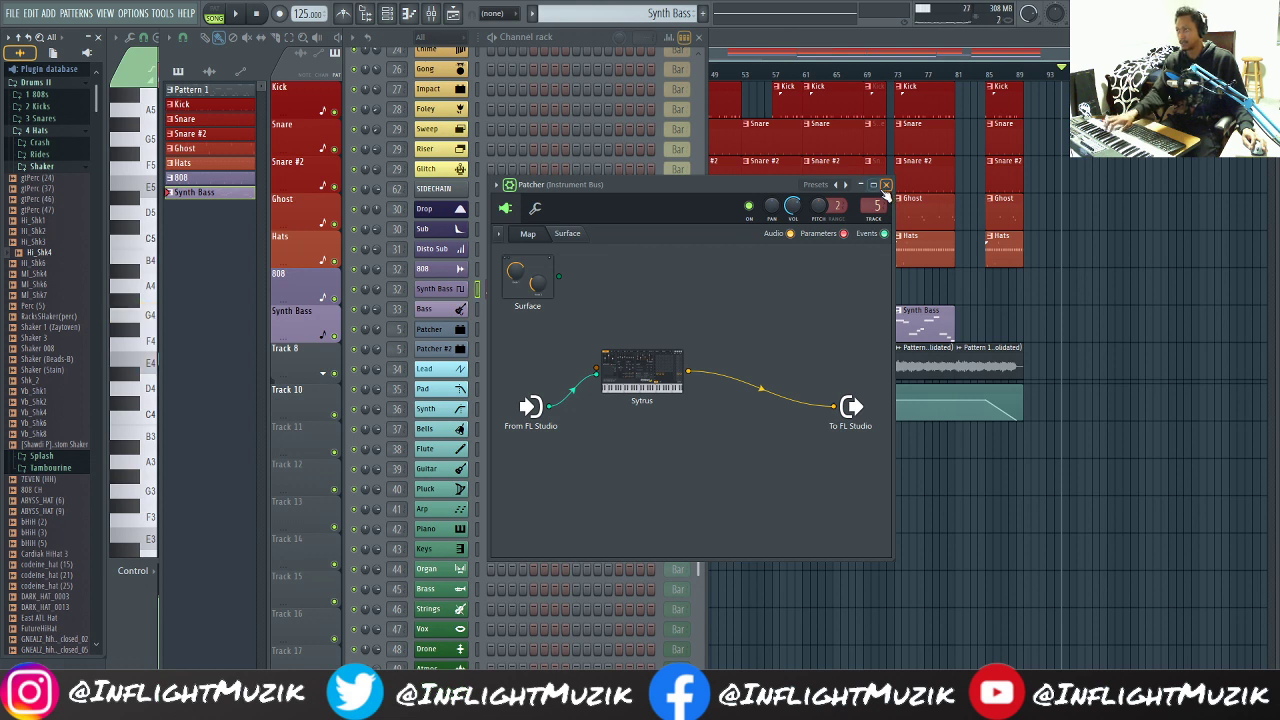
Step: Select the first Patcher channel, check the mixer levels and return to the arrangement
{"action": "left_click", "coordinate": [476, 330]}
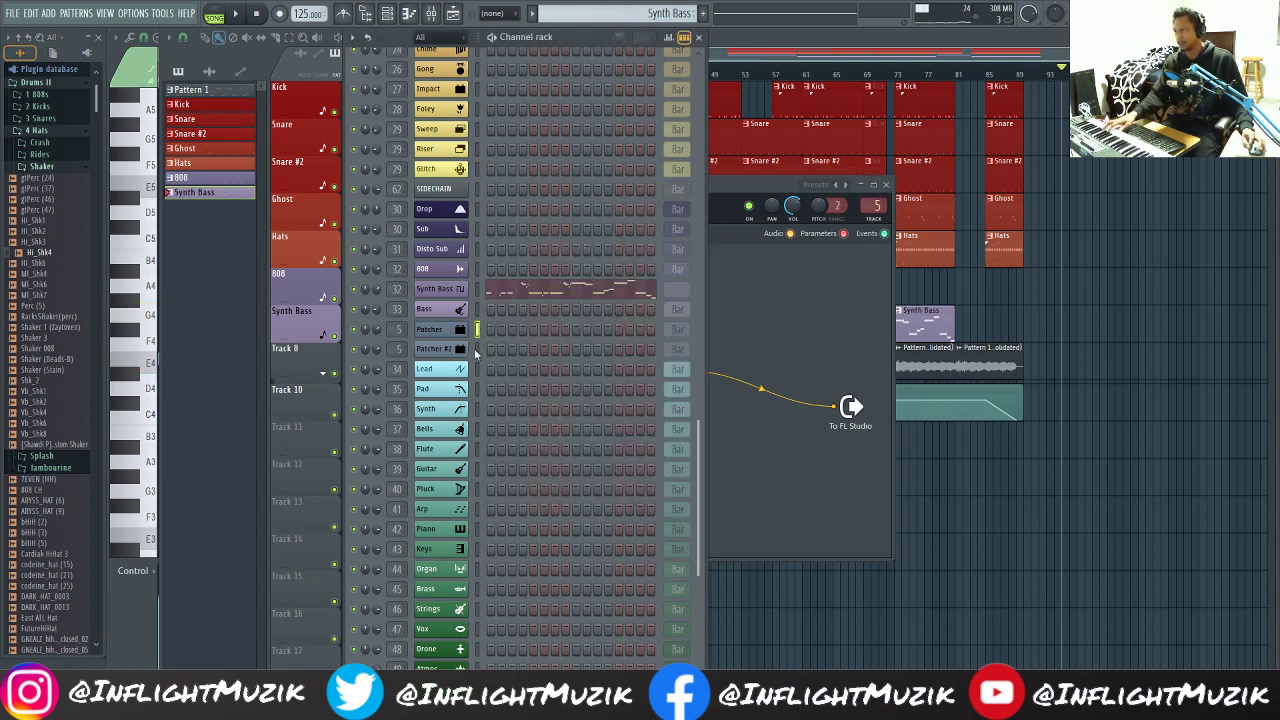
{"action": "left_click", "coordinate": [431, 12]}
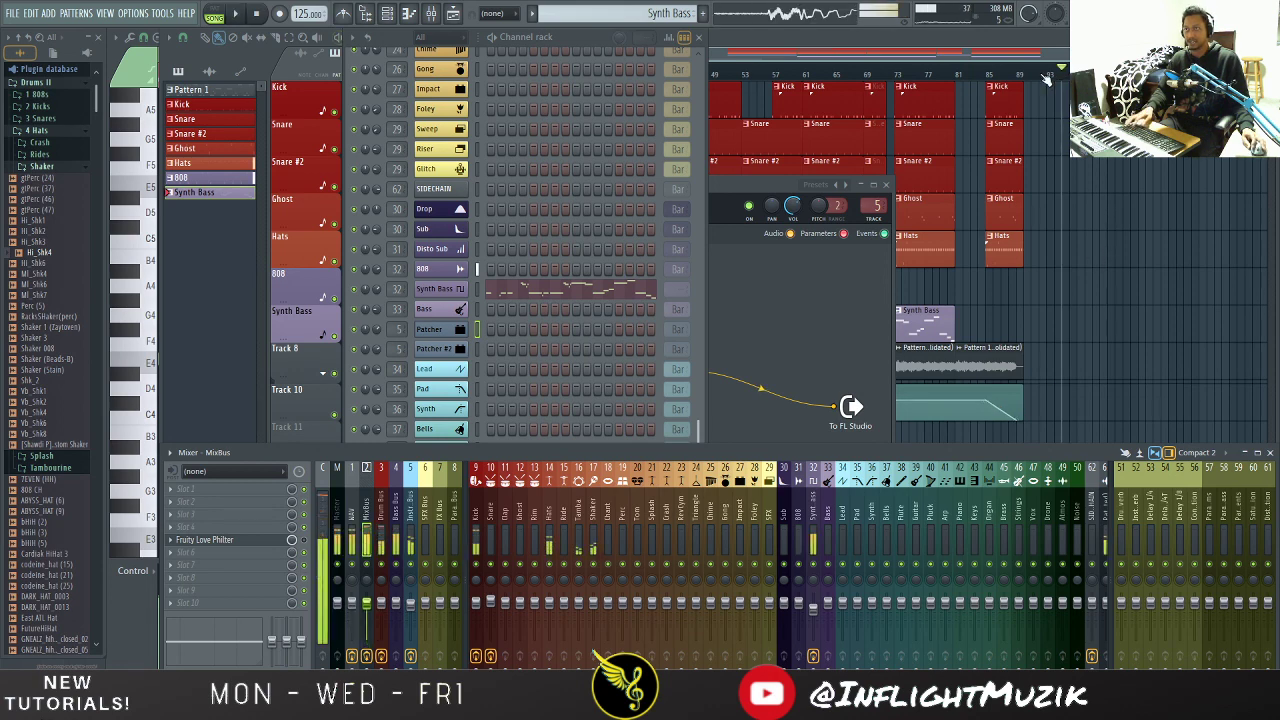
{"action": "key", "text": "F5"}
{"action": "right_click", "coordinate": [1117, 203]}
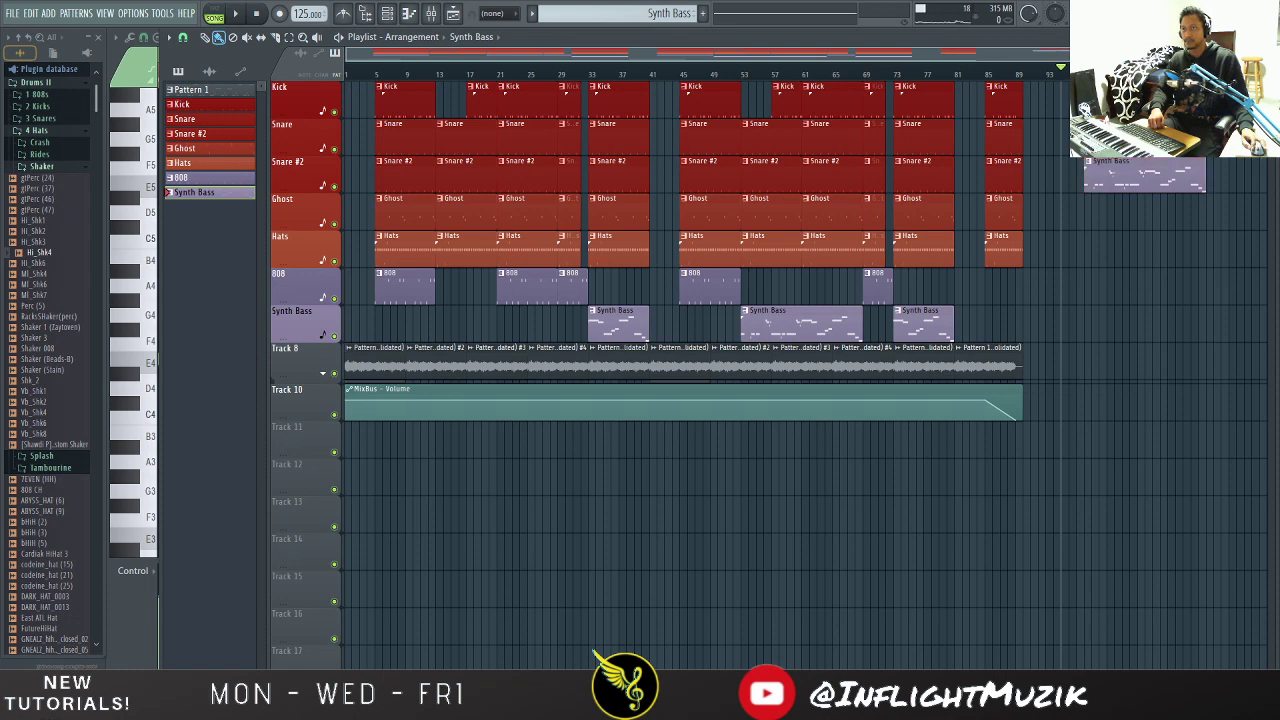
{"action": "right_click", "coordinate": [1090, 167]}
{"action": "right_click", "coordinate": [1107, 204], "text": "ctrl"}
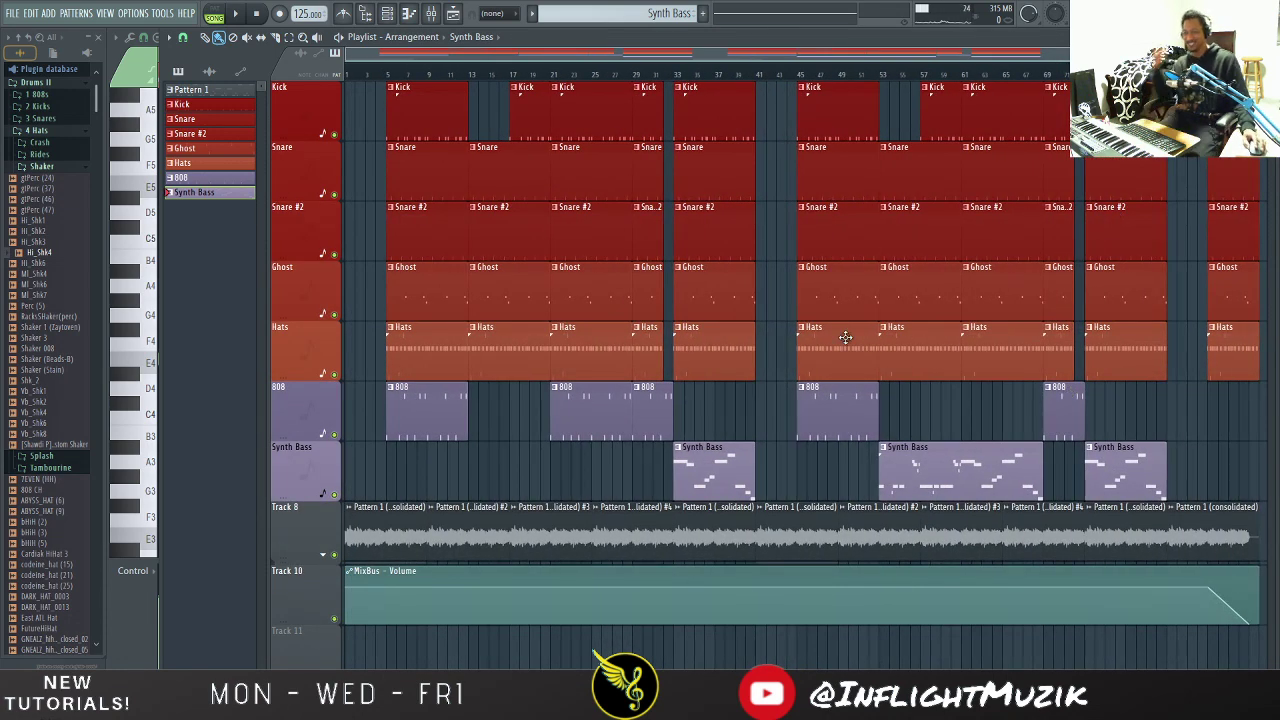
{"action": "right_click", "coordinate": [772, 297], "text": "ctrl"}
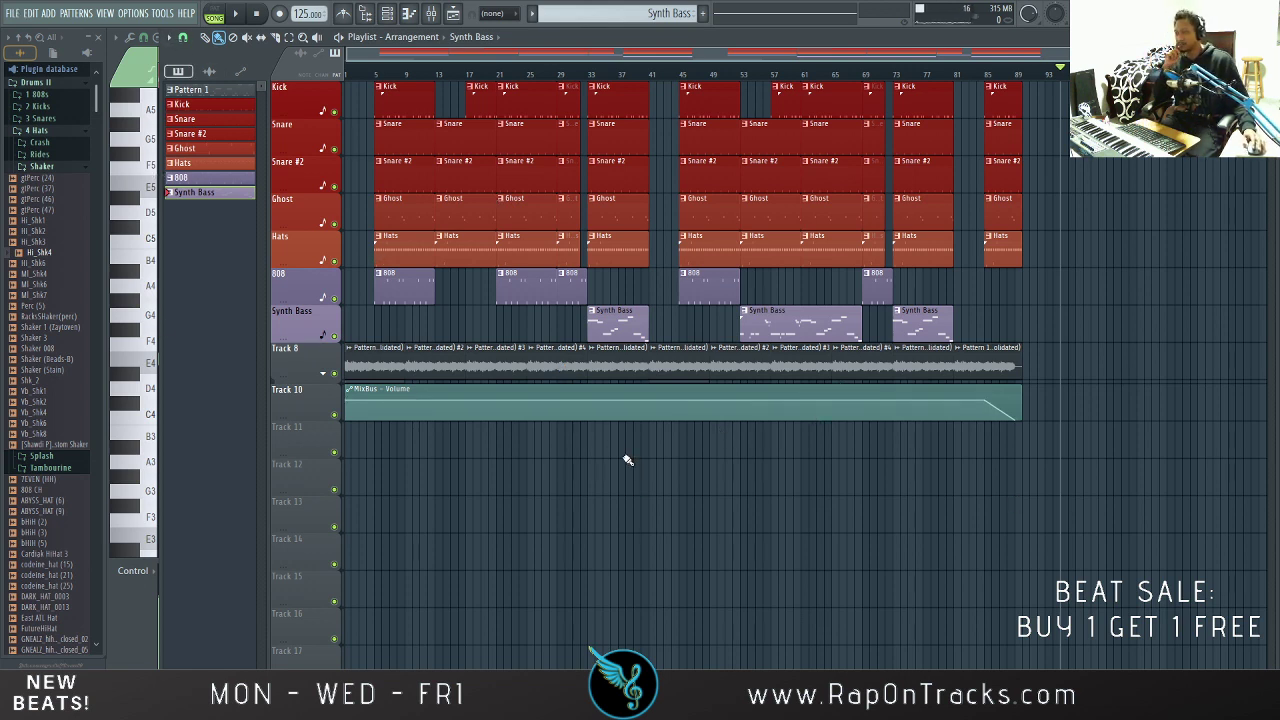
Step: Open the Patcher channel's piano roll and look through its editing tools, grouping commands and snap options
{"action": "left_click", "coordinate": [408, 13]}
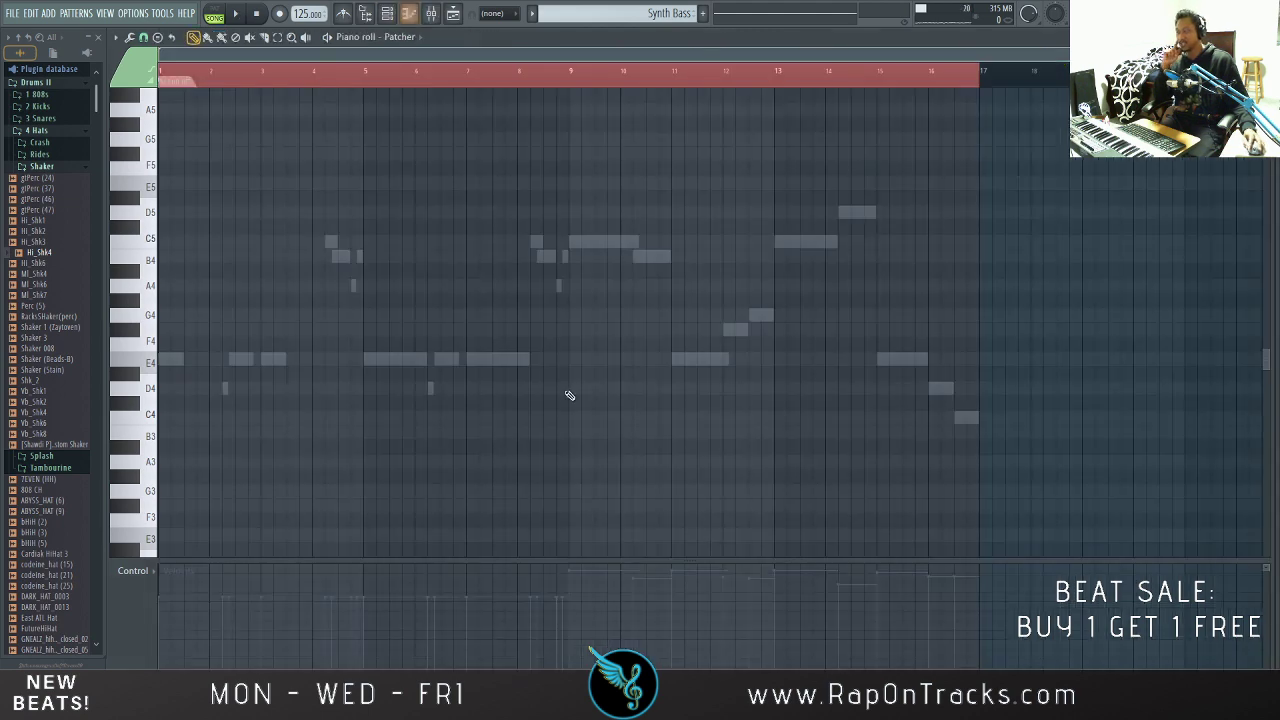
{"action": "right_click", "coordinate": [478, 256]}
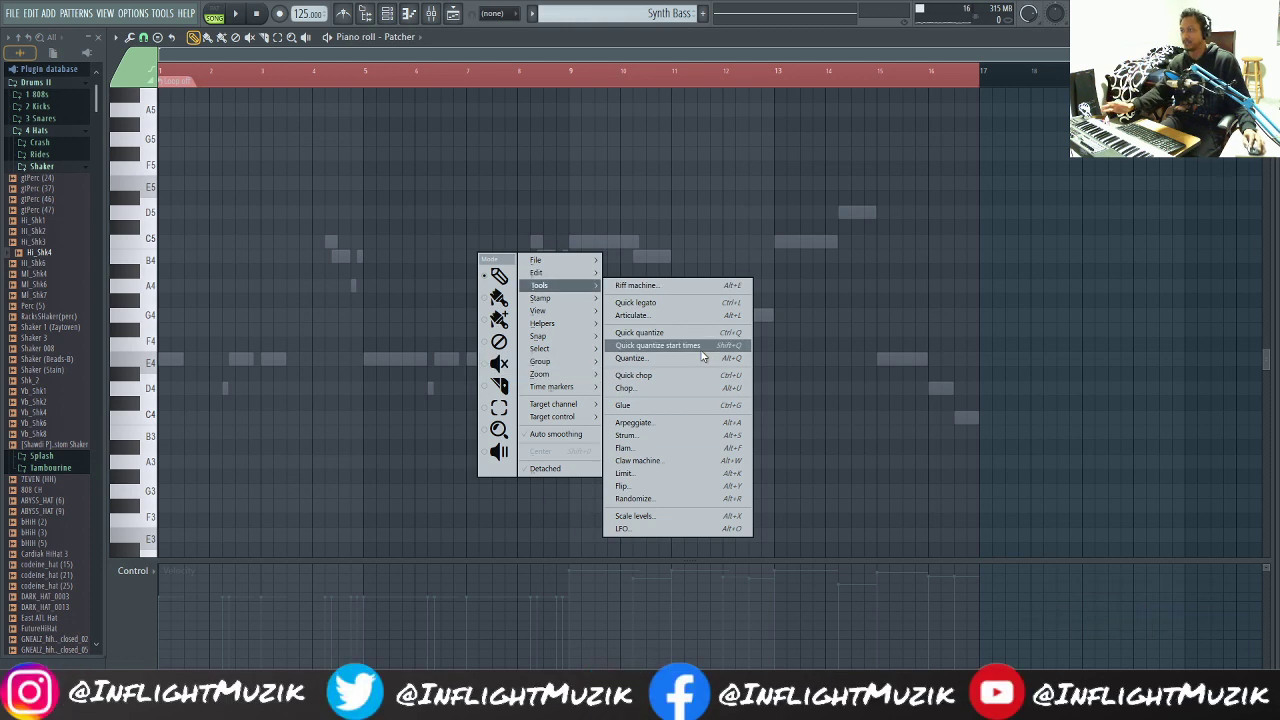
{"action": "mouse_move", "coordinate": [566, 369]}
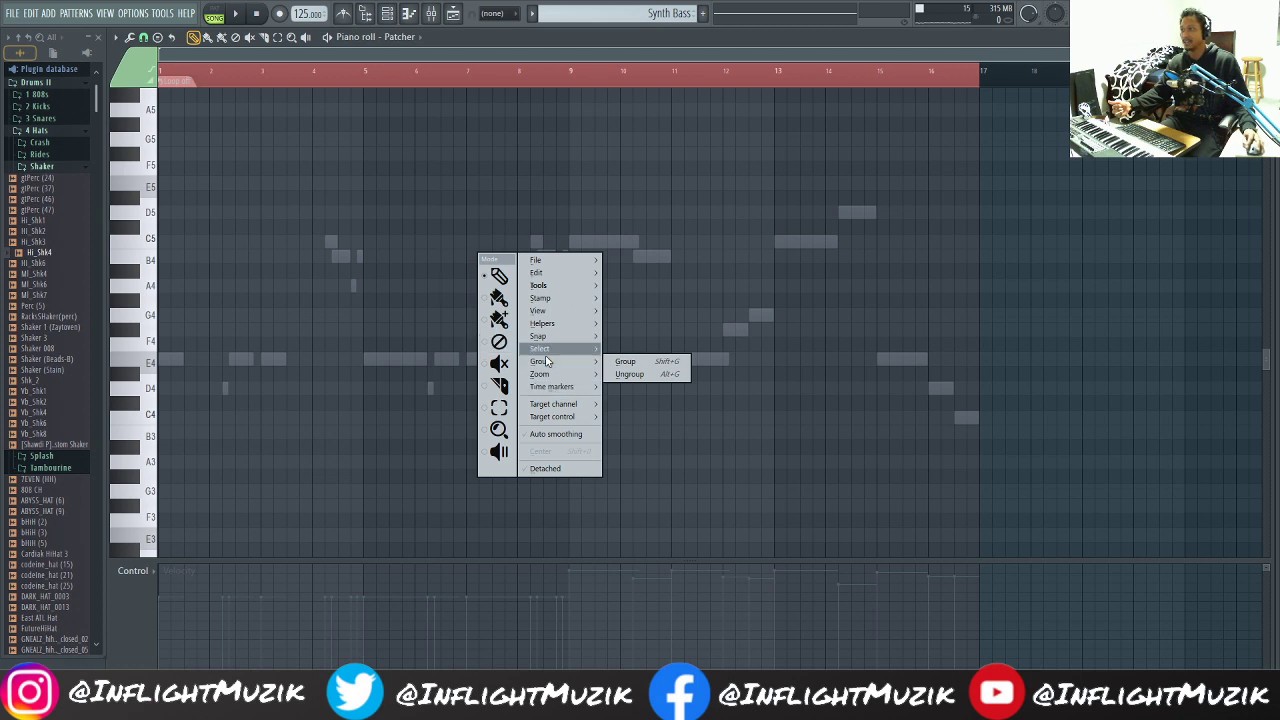
{"action": "left_click", "coordinate": [493, 31]}
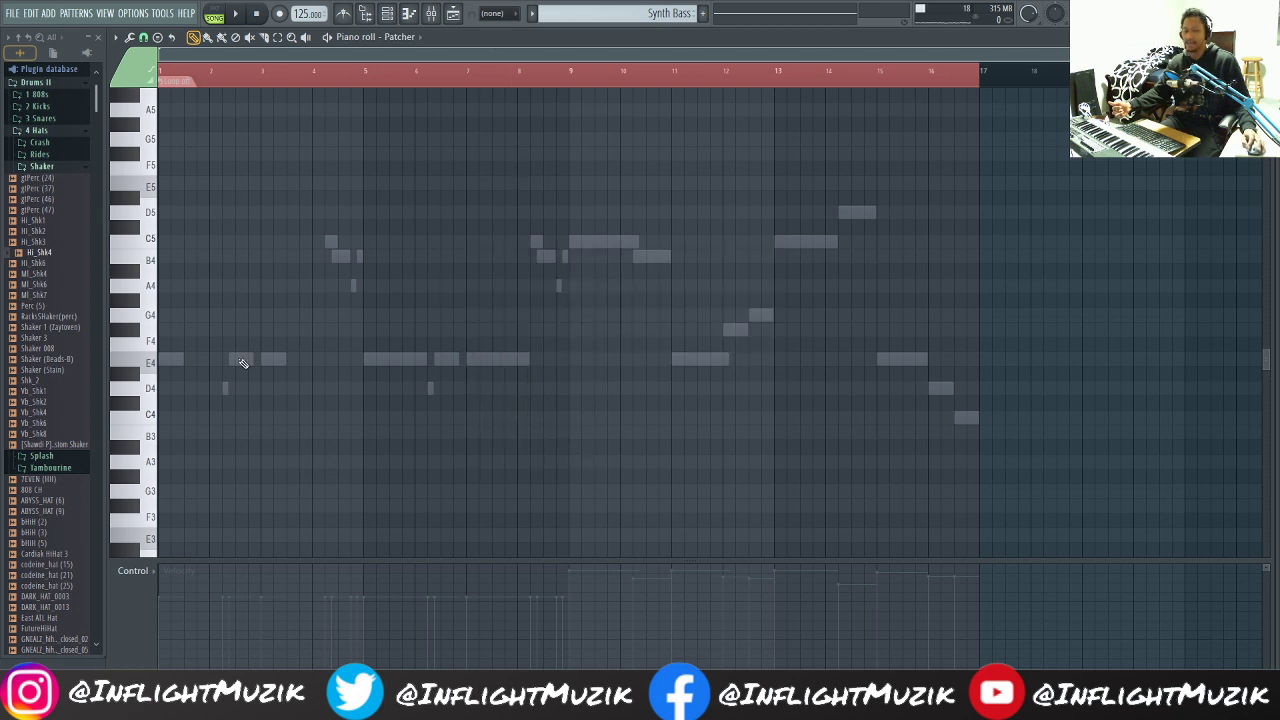
{"action": "left_click", "coordinate": [117, 37]}
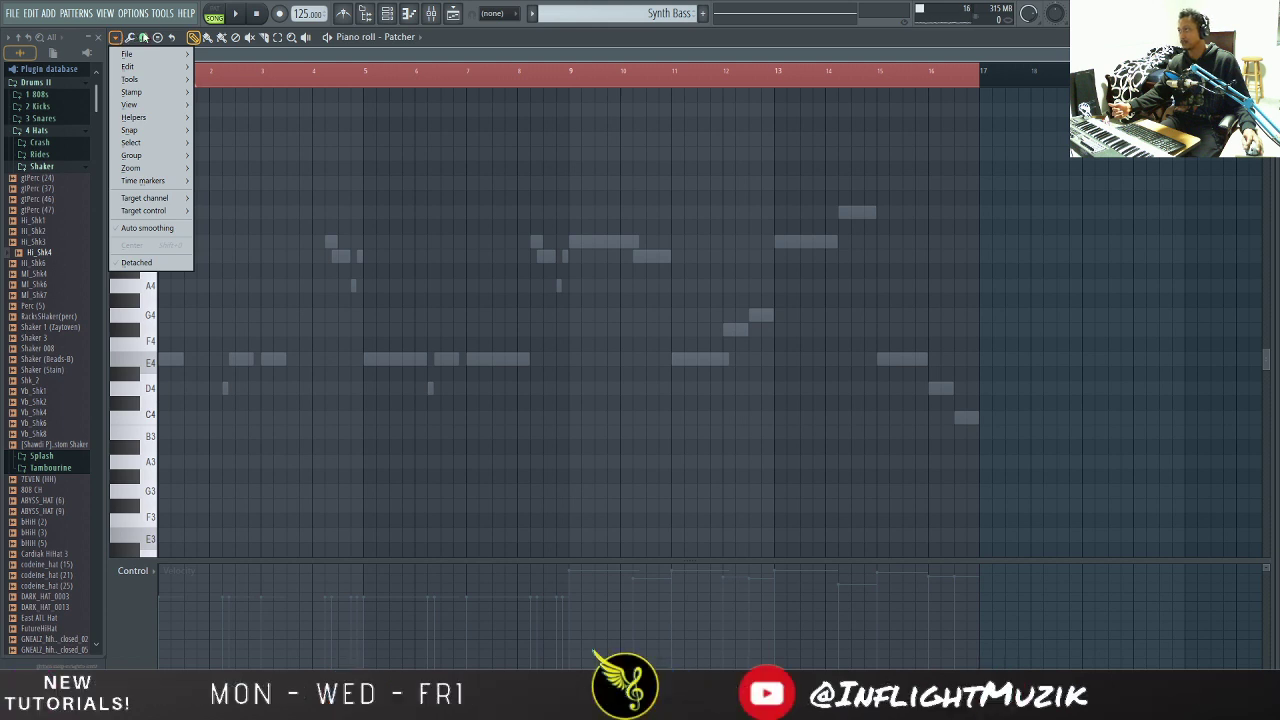
{"action": "left_click", "coordinate": [145, 38]}
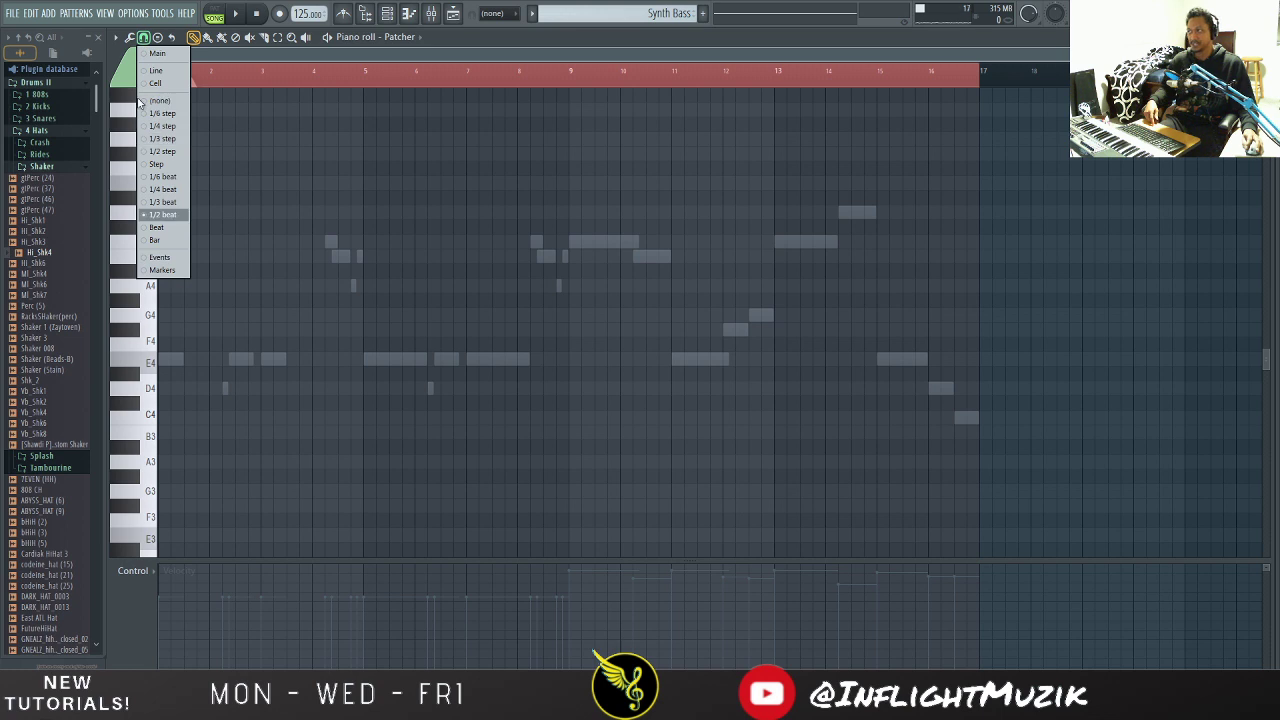
{"action": "left_click", "coordinate": [481, 37]}
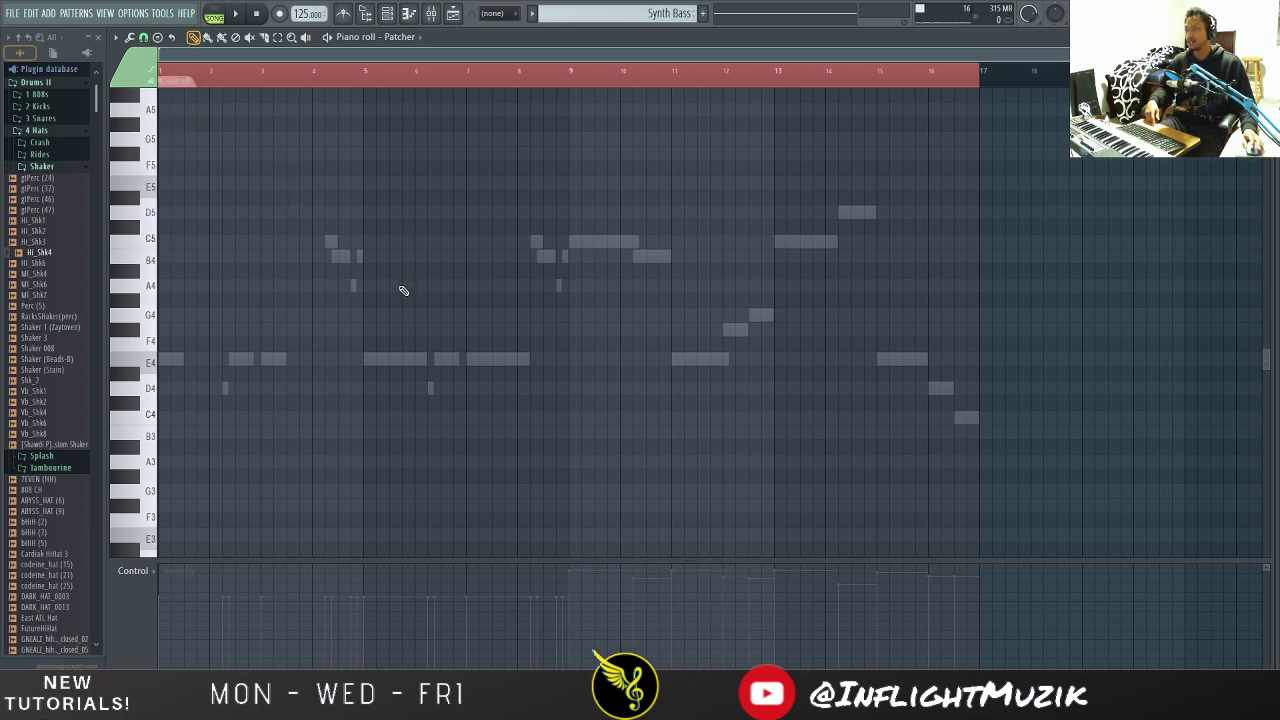
Step: Examine the list of snap resolutions available for the Patcher piano roll
{"action": "right_click", "coordinate": [403, 290]}
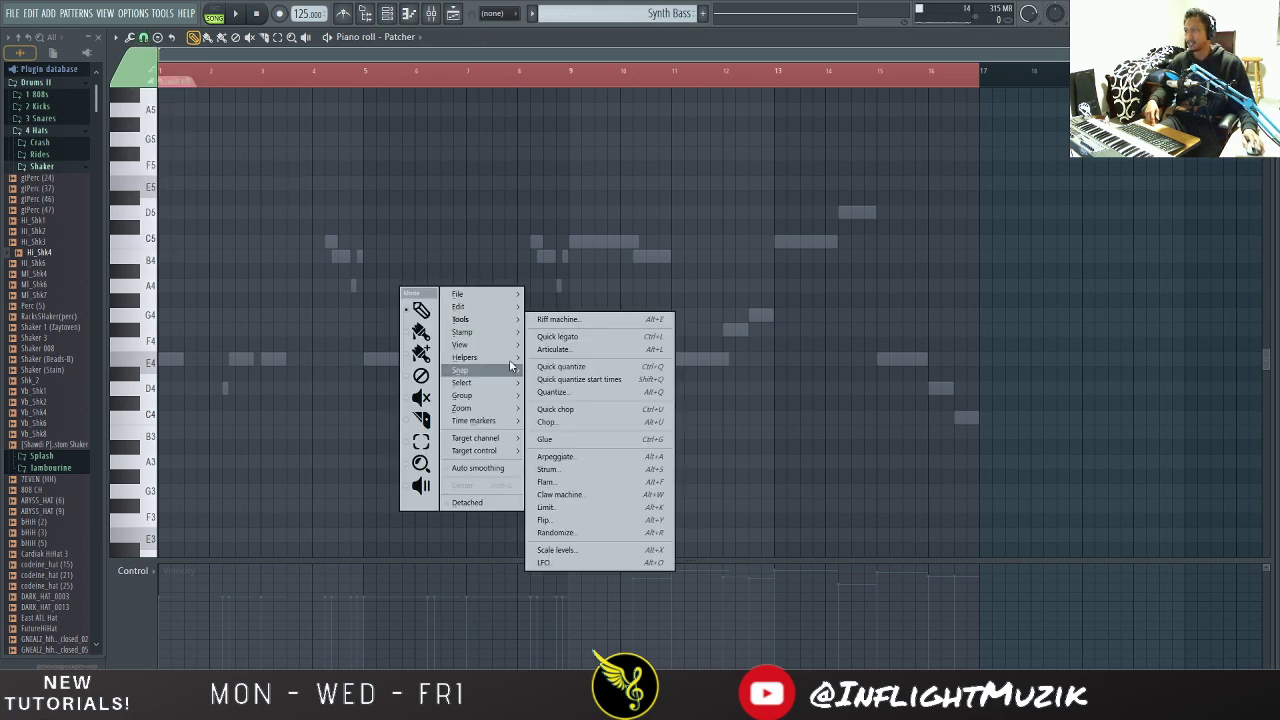
{"action": "mouse_move", "coordinate": [510, 368]}
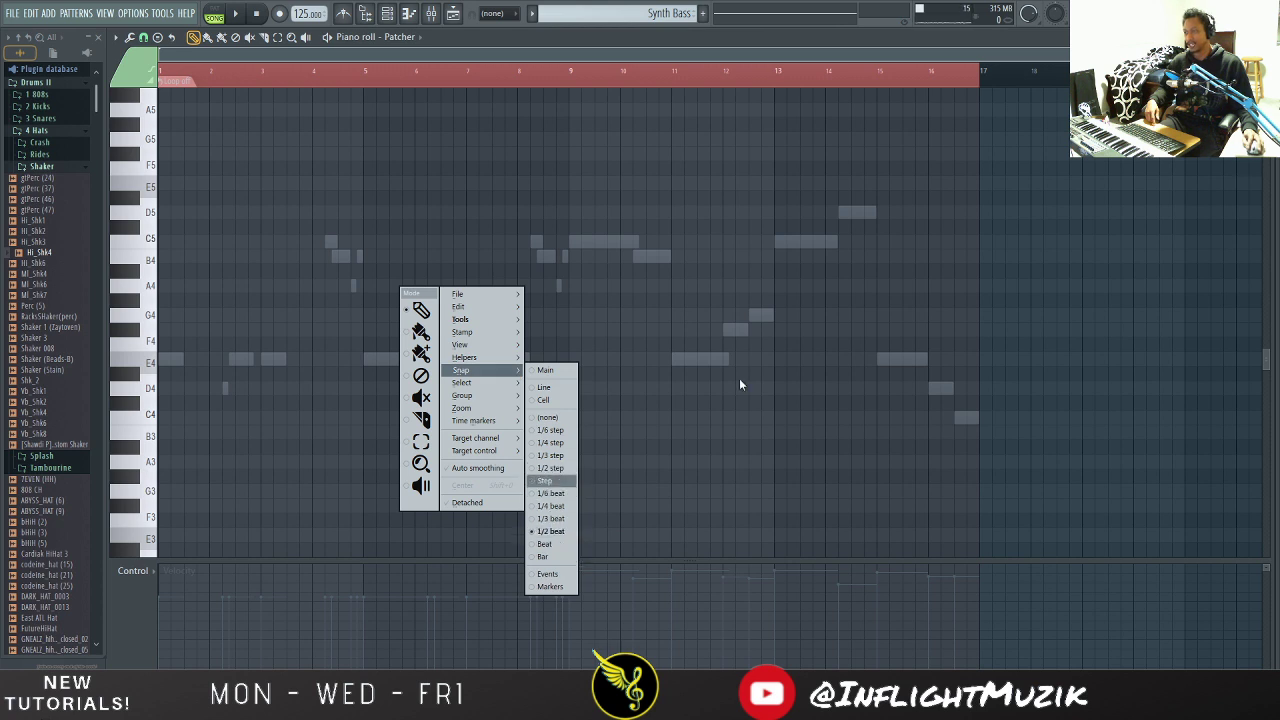
{"action": "key", "text": "Up"}
{"action": "key", "text": "Up"}
{"action": "key", "text": "Up"}
{"action": "key", "text": "Up"}
{"action": "key", "text": "Up"}
{"action": "key", "text": "Up"}
{"action": "key", "text": "Up"}
{"action": "key", "text": "Up"}
{"action": "key", "text": "Up"}
{"action": "key", "text": "Up"}
{"action": "key", "text": "Up"}
{"action": "key", "text": "Up"}
{"action": "key", "text": "Up"}
{"action": "key", "text": "Up"}
{"action": "key", "text": "Up"}
{"action": "key", "text": "Up"}
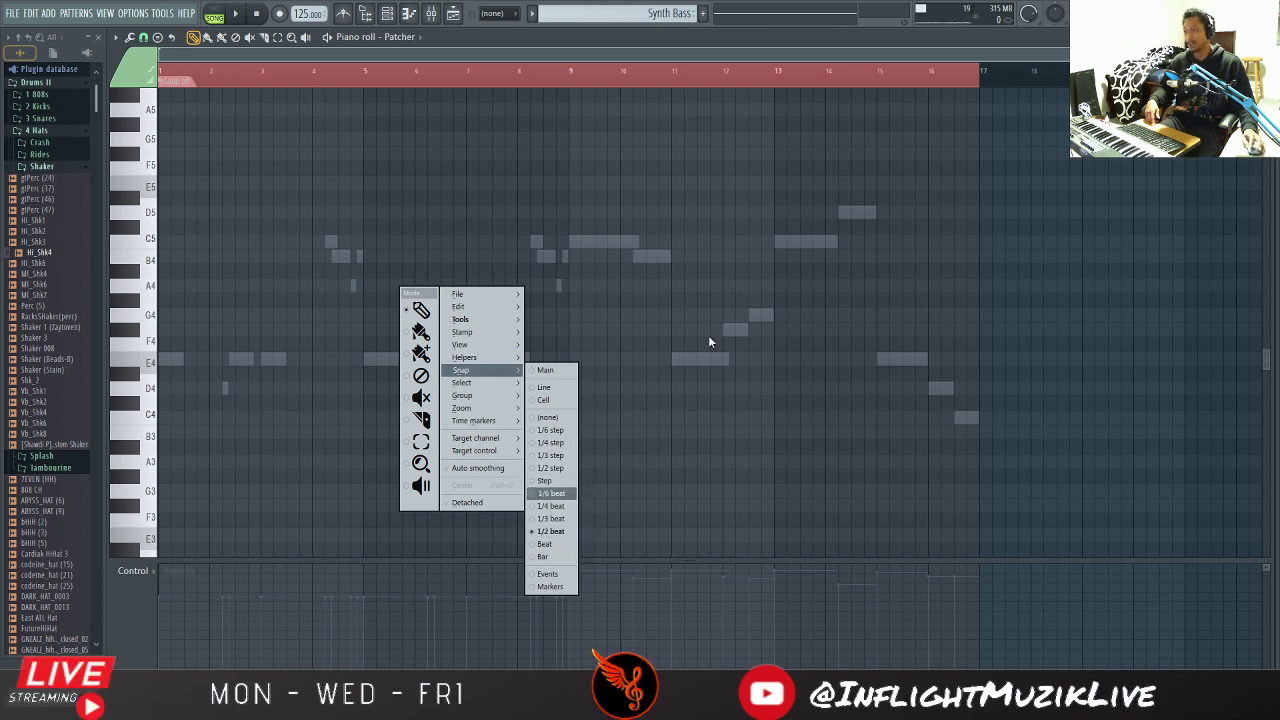
{"action": "key", "text": "Return"}
{"action": "left_click", "coordinate": [662, 300]}
{"action": "right_click", "coordinate": [675, 305]}
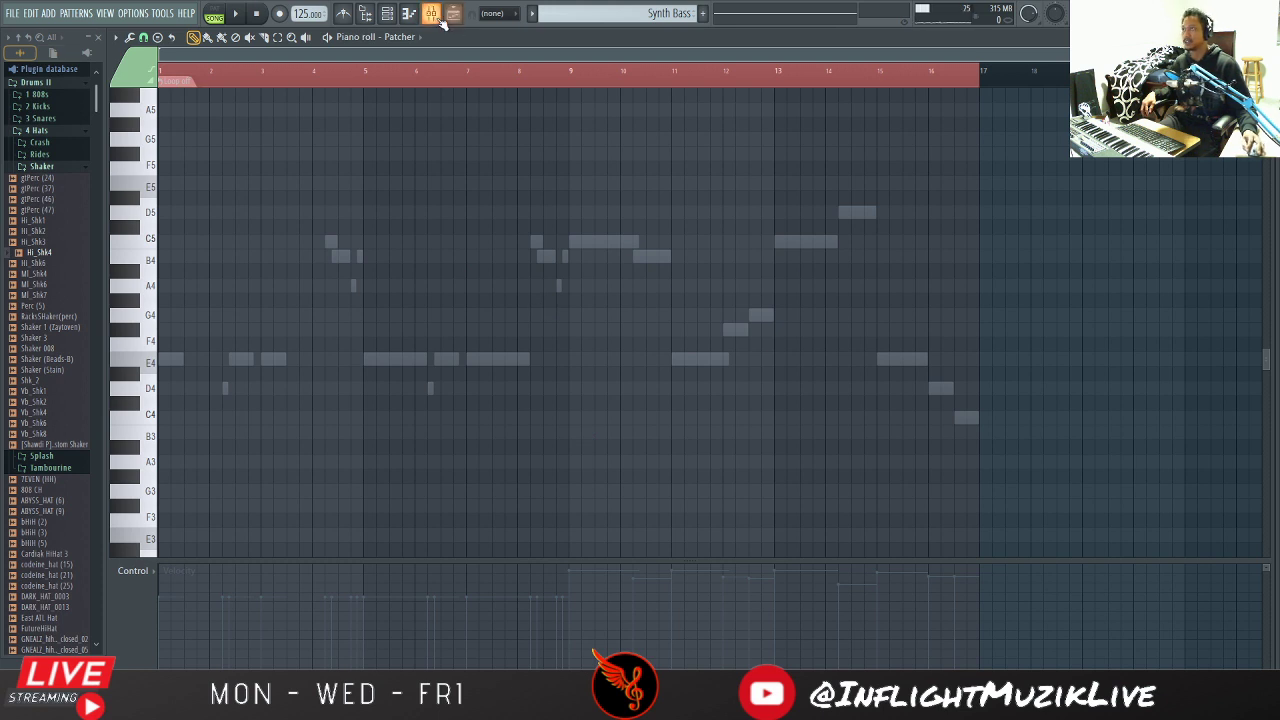
Step: Return to the arrangement and play the song from the start with the mixer displayed
{"action": "left_click", "coordinate": [438, 16]}
{"action": "left_click", "coordinate": [455, 14]}
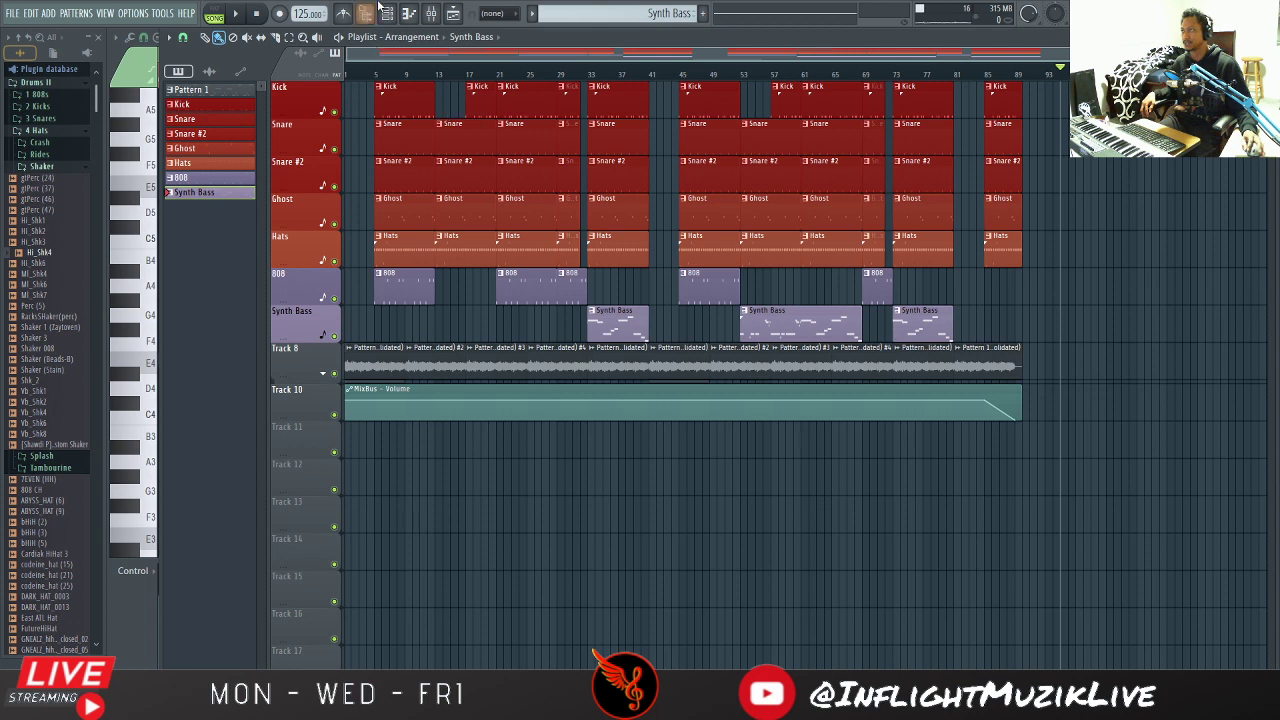
{"action": "left_click", "coordinate": [245, 18]}
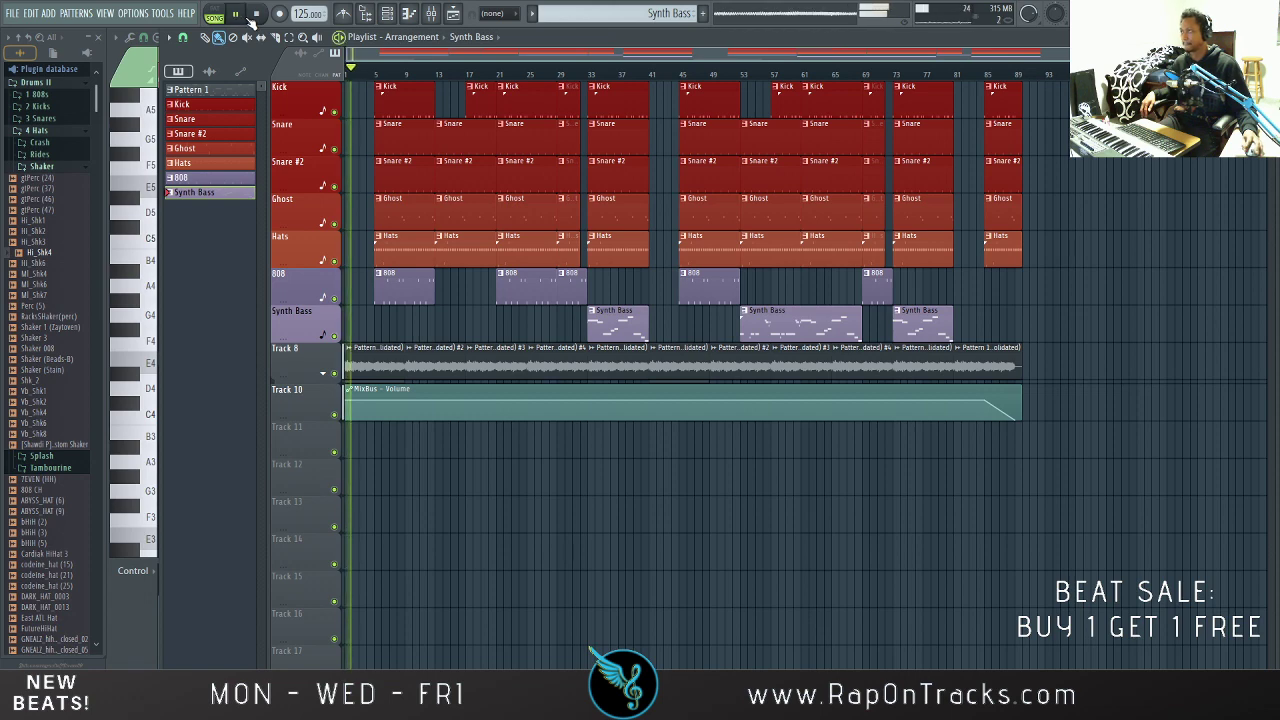
{"action": "left_click", "coordinate": [432, 15]}
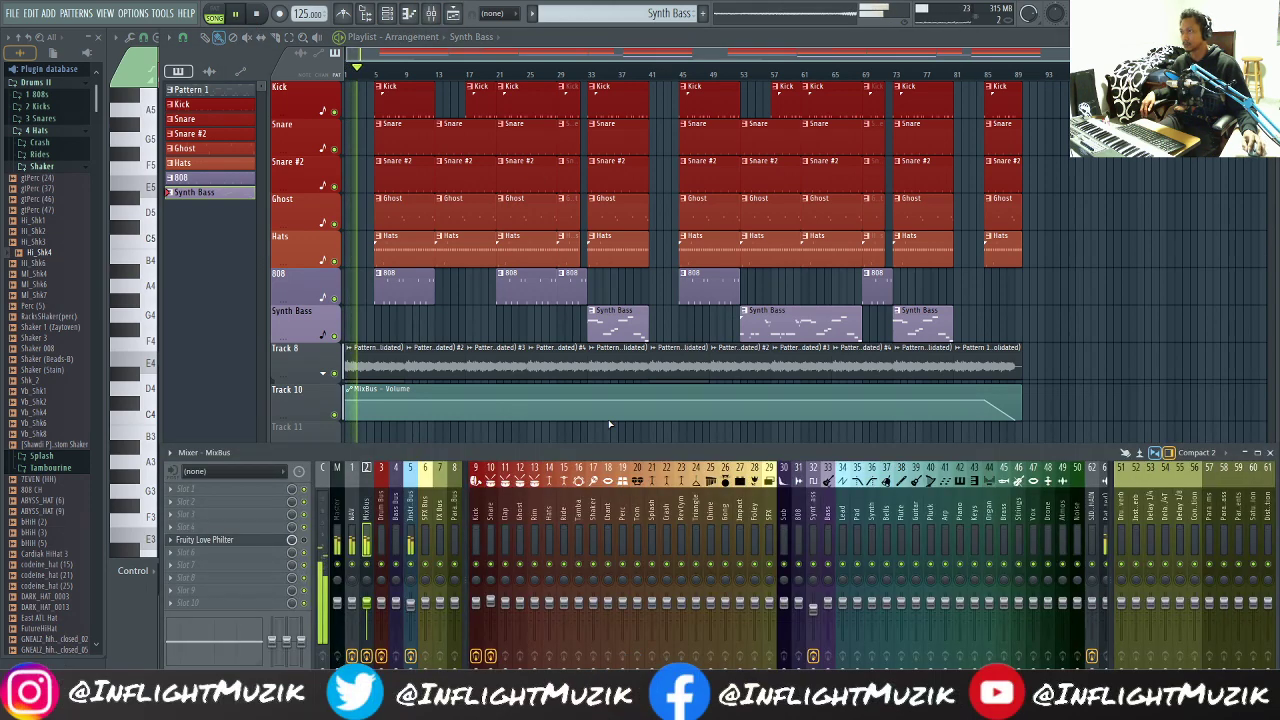
Step: Load the Wider effect into slot 7 of the Instrument Bus and set its width to 44%
{"action": "left_click", "coordinate": [410, 525]}
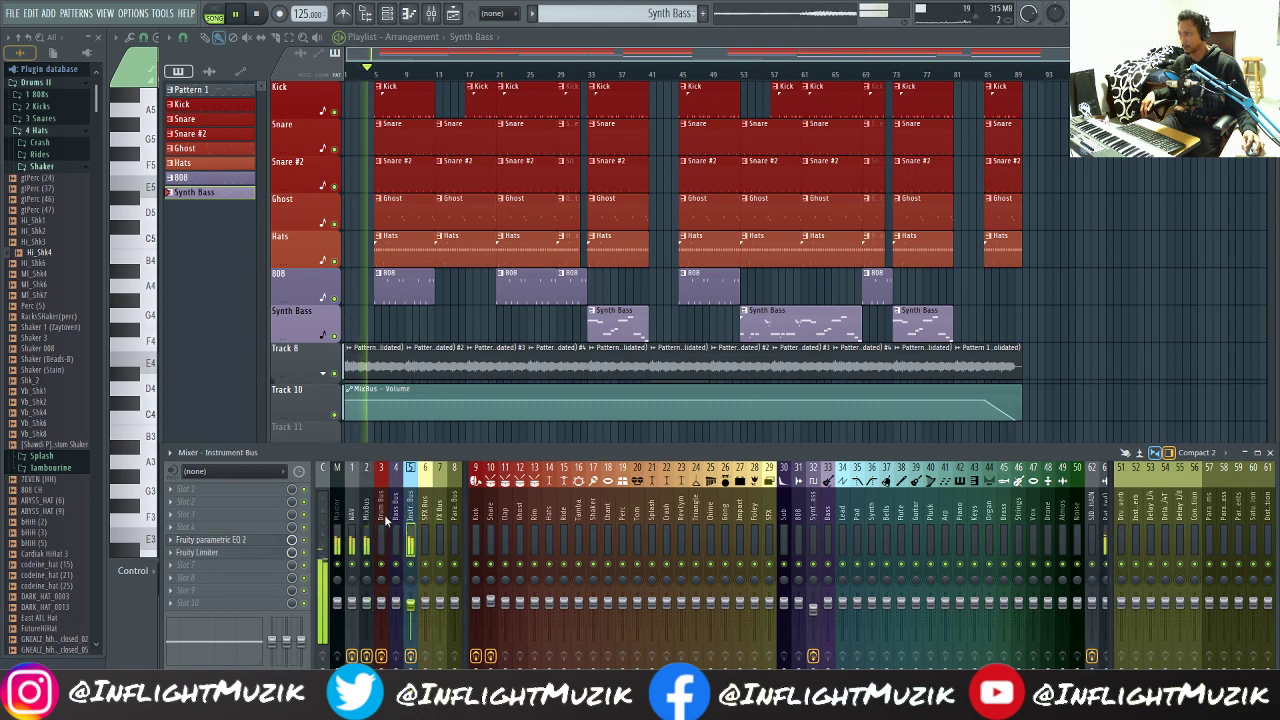
{"action": "left_click", "coordinate": [228, 566]}
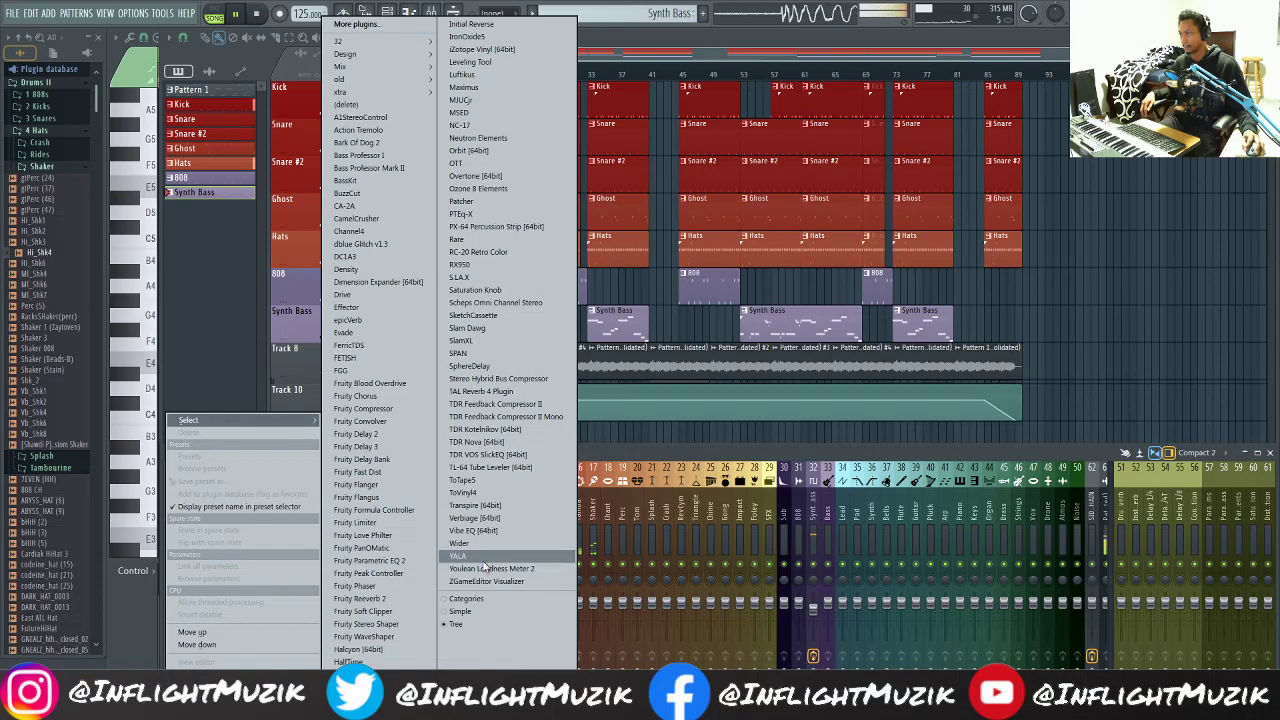
{"action": "left_click", "coordinate": [460, 543]}
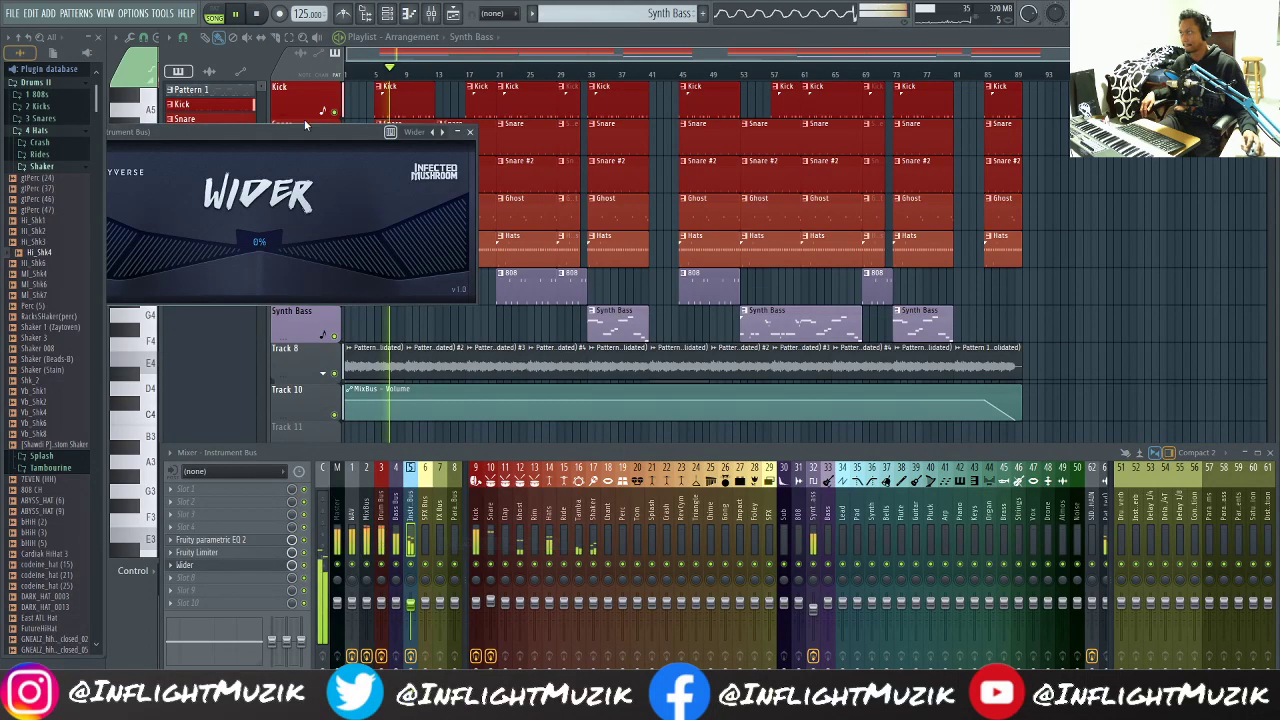
{"action": "left_click_drag", "start_coordinate": [304, 122], "coordinate": [623, 164]}
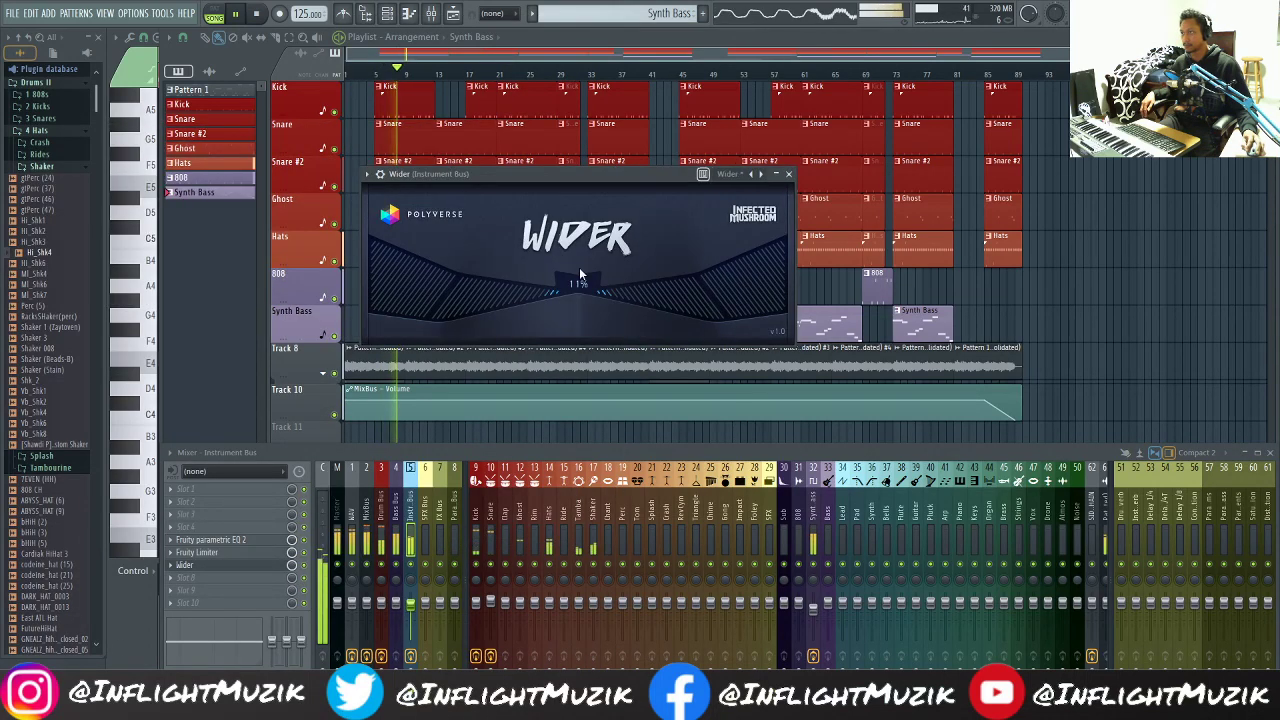
{"action": "left_click_drag", "start_coordinate": [580, 274], "coordinate": [592, 240]}
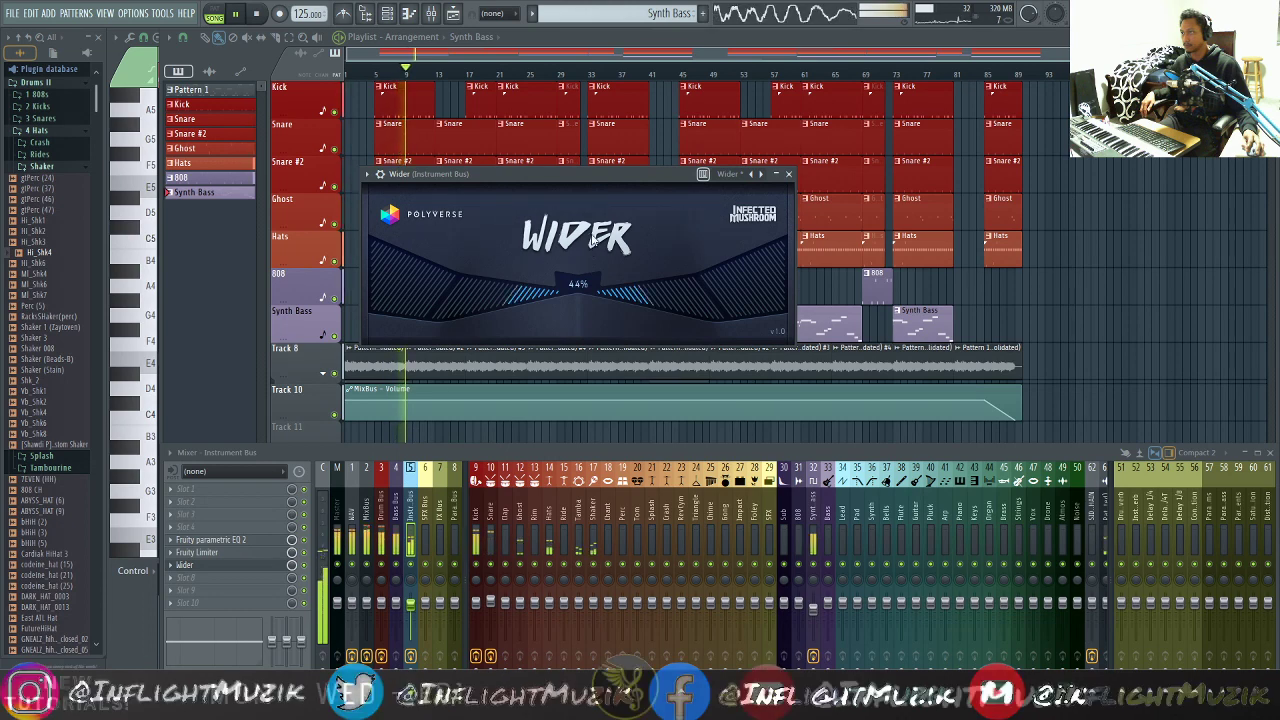
{"action": "left_click", "coordinate": [788, 175]}
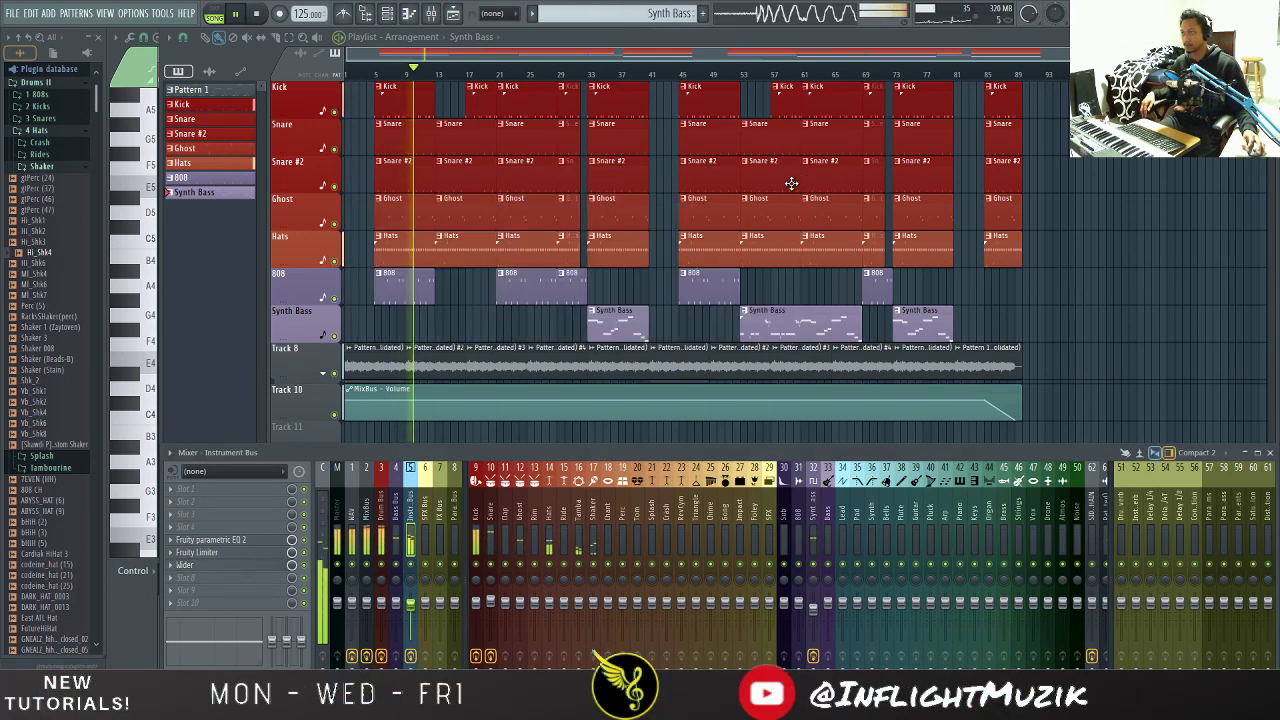
Step: Reduce the Wider effect's width on the Instrument Bus to 40%
{"action": "left_click", "coordinate": [275, 565]}
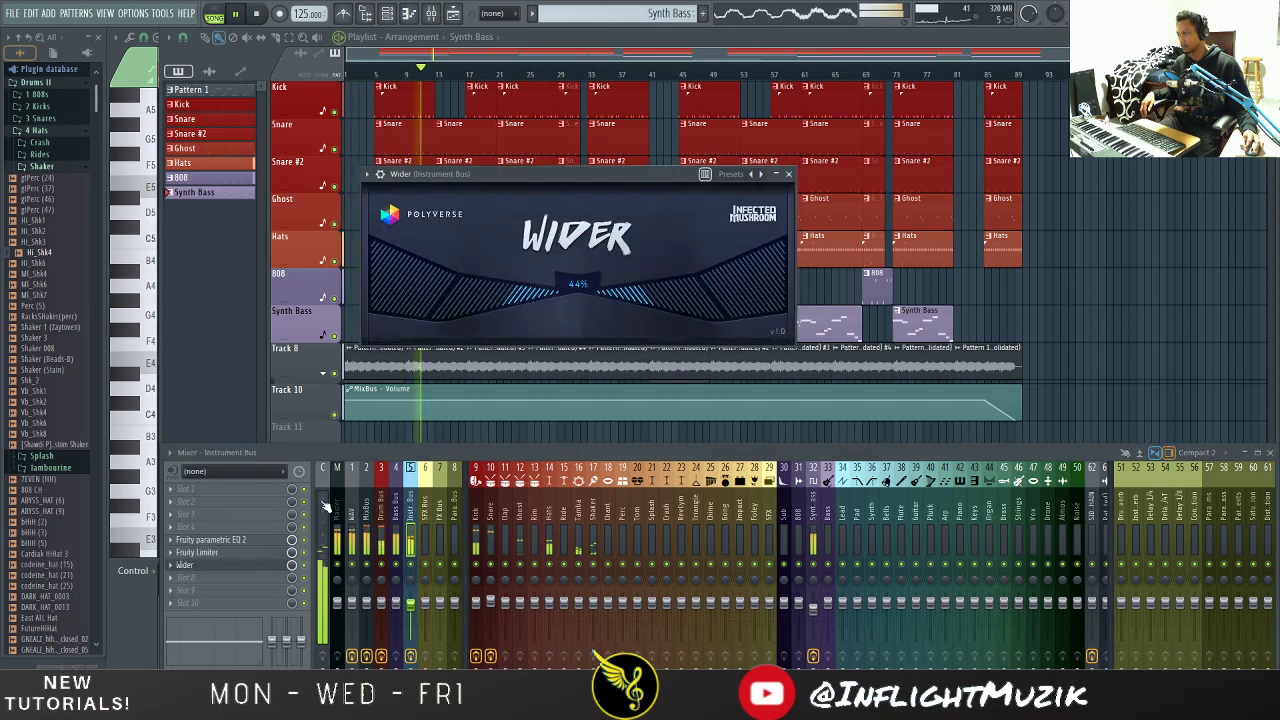
{"action": "left_click_drag", "start_coordinate": [581, 290], "coordinate": [582, 294]}
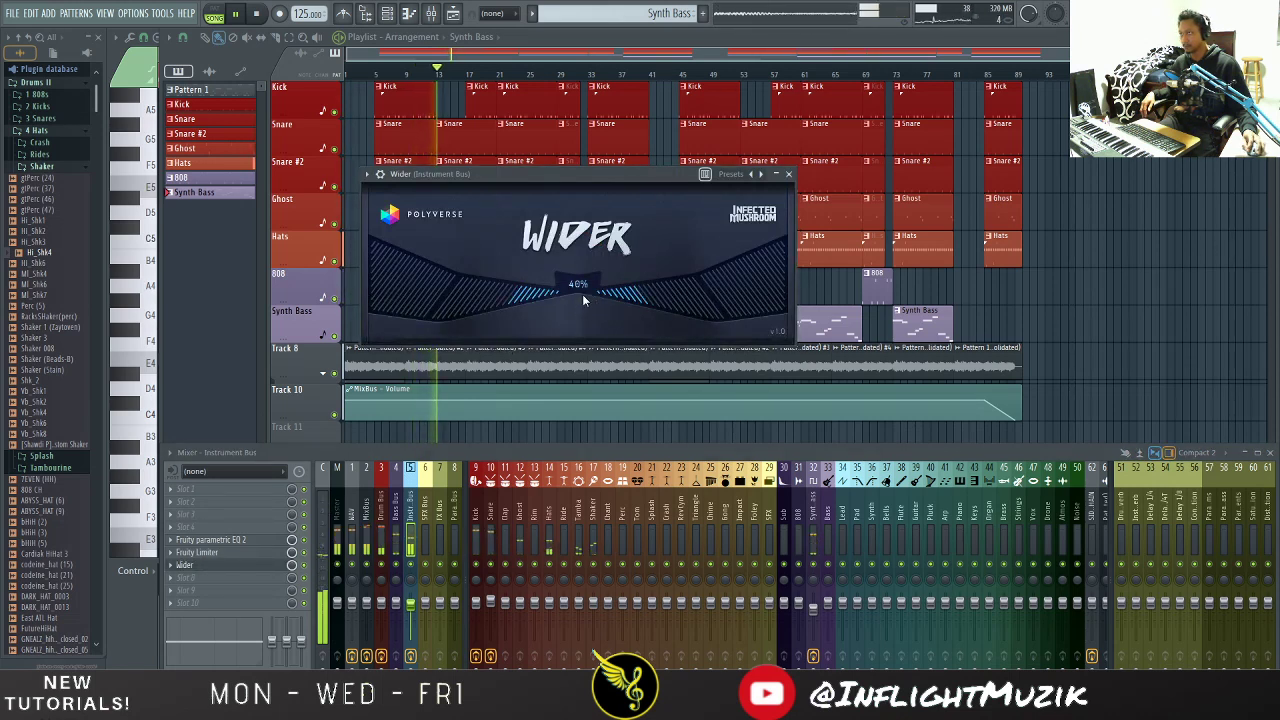
{"action": "left_click", "coordinate": [789, 174]}
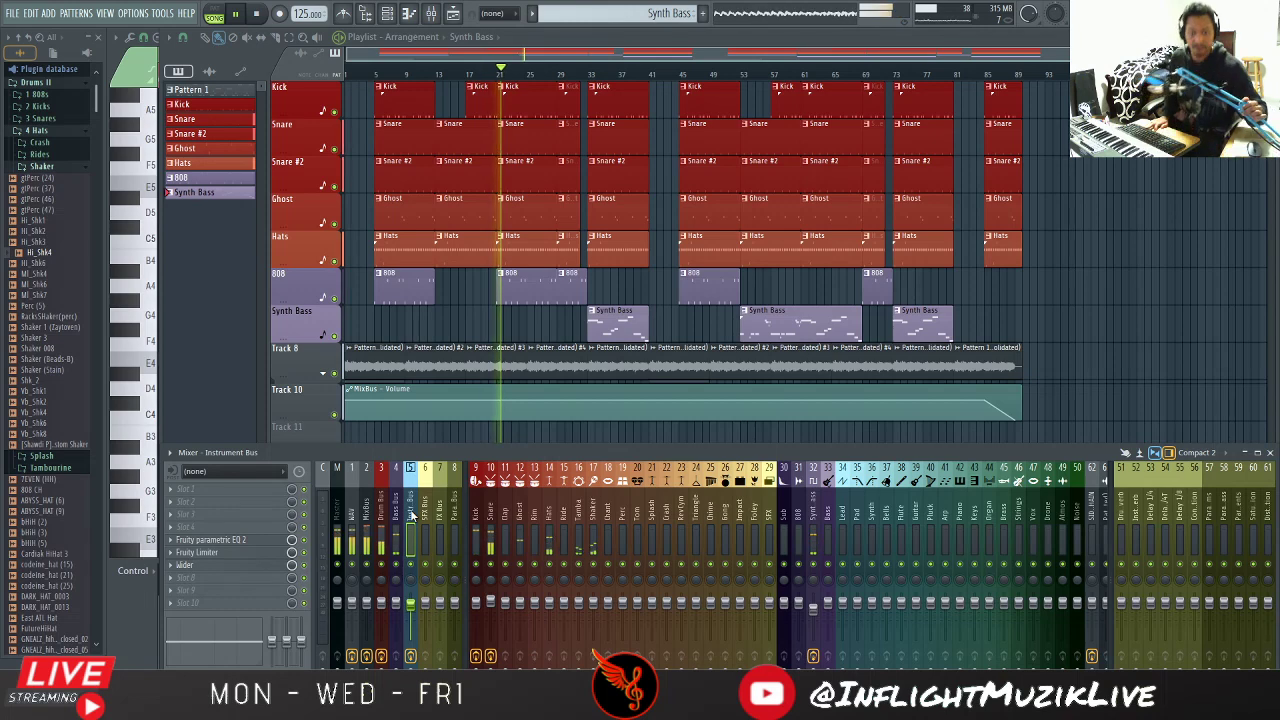
Step: Stop playback and review the effect chains on the MixBus, Drum Bus and Bass Bus mixer tracks
{"action": "key", "text": "space"}
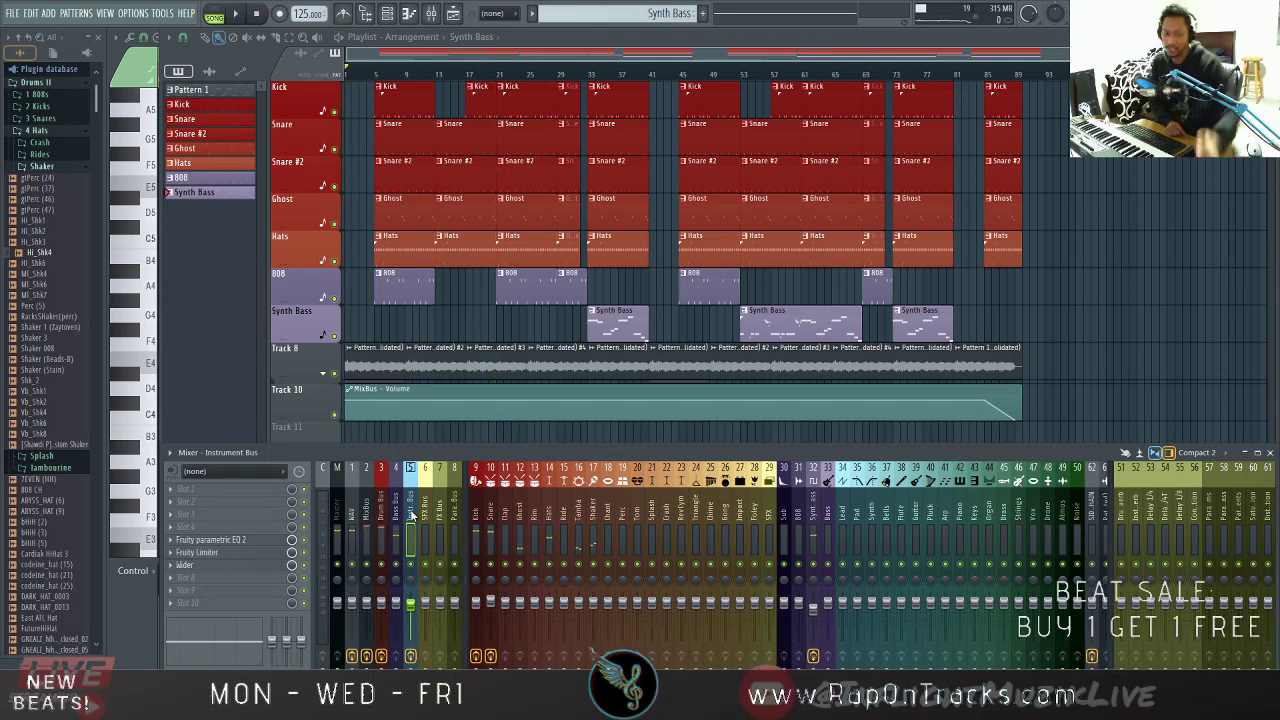
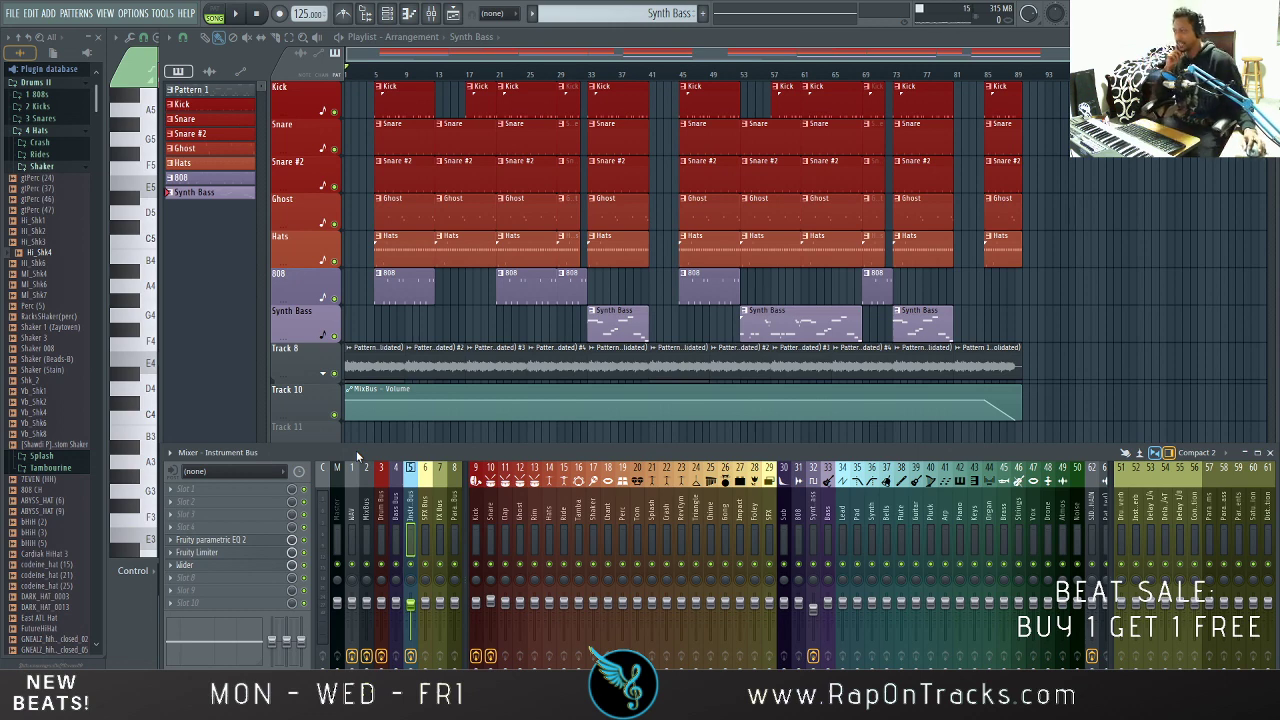
{"action": "left_click", "coordinate": [366, 507]}
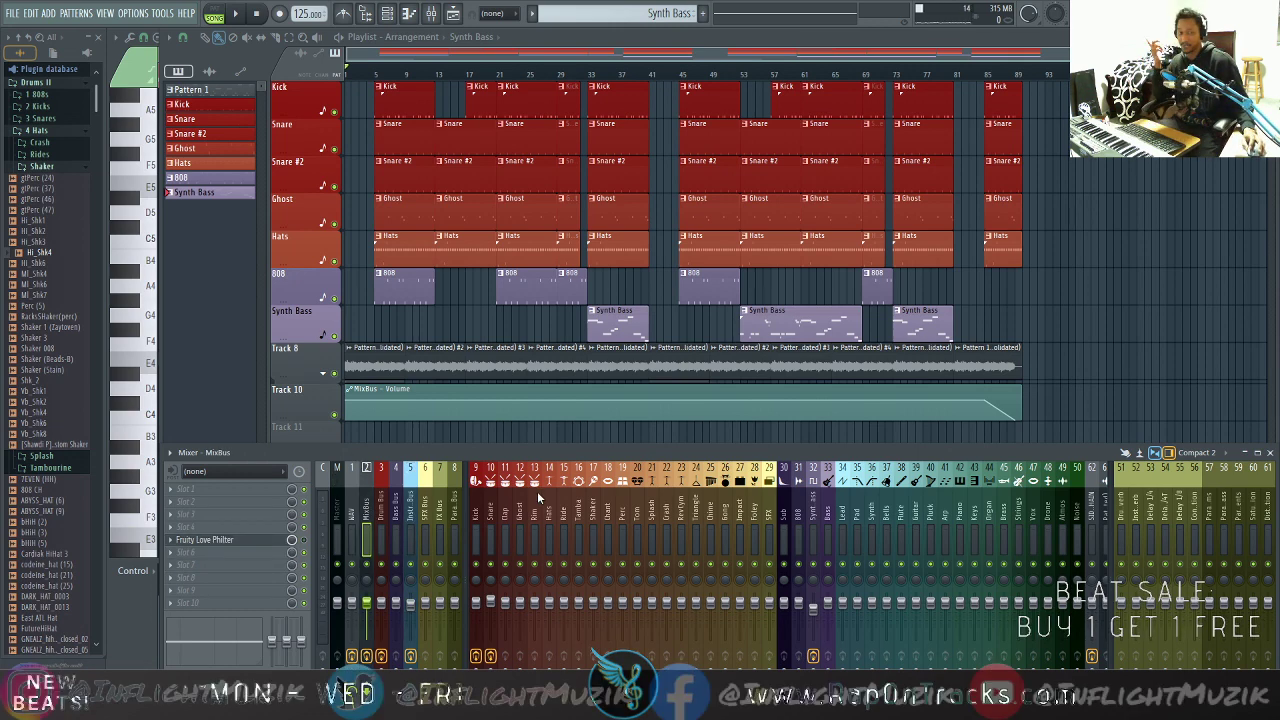
{"action": "left_click", "coordinate": [382, 518]}
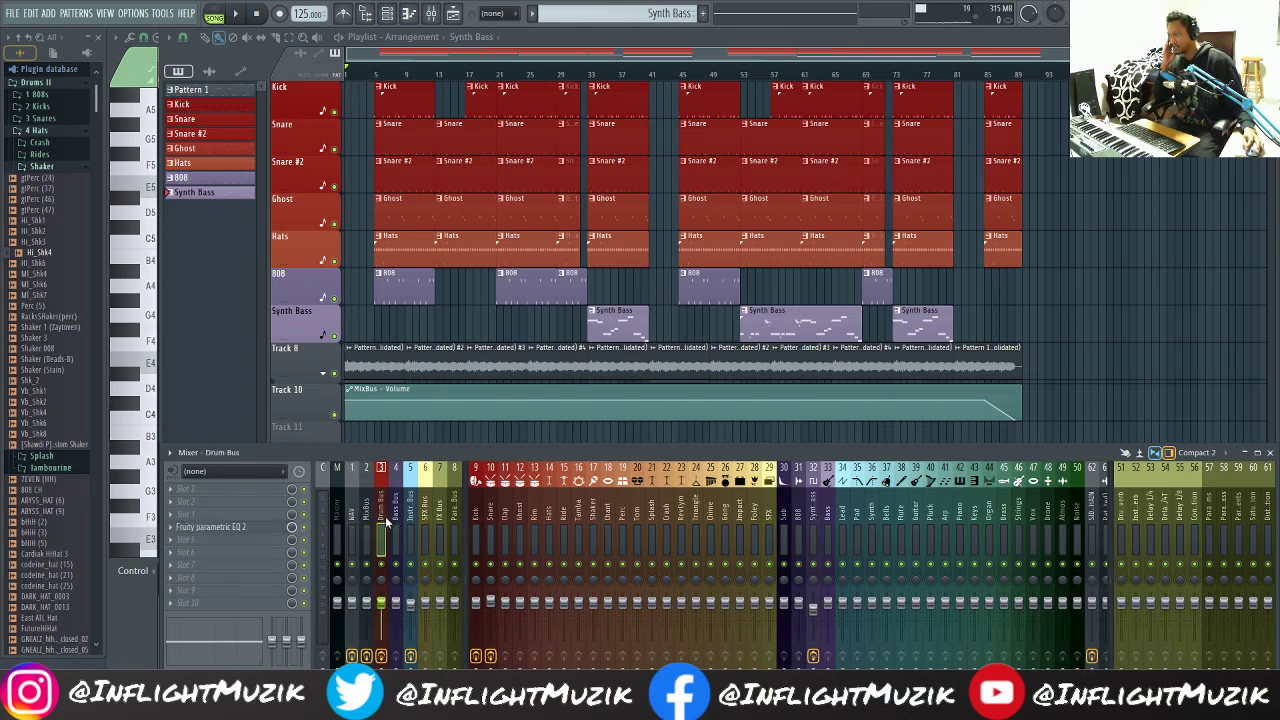
{"action": "left_click", "coordinate": [394, 520]}
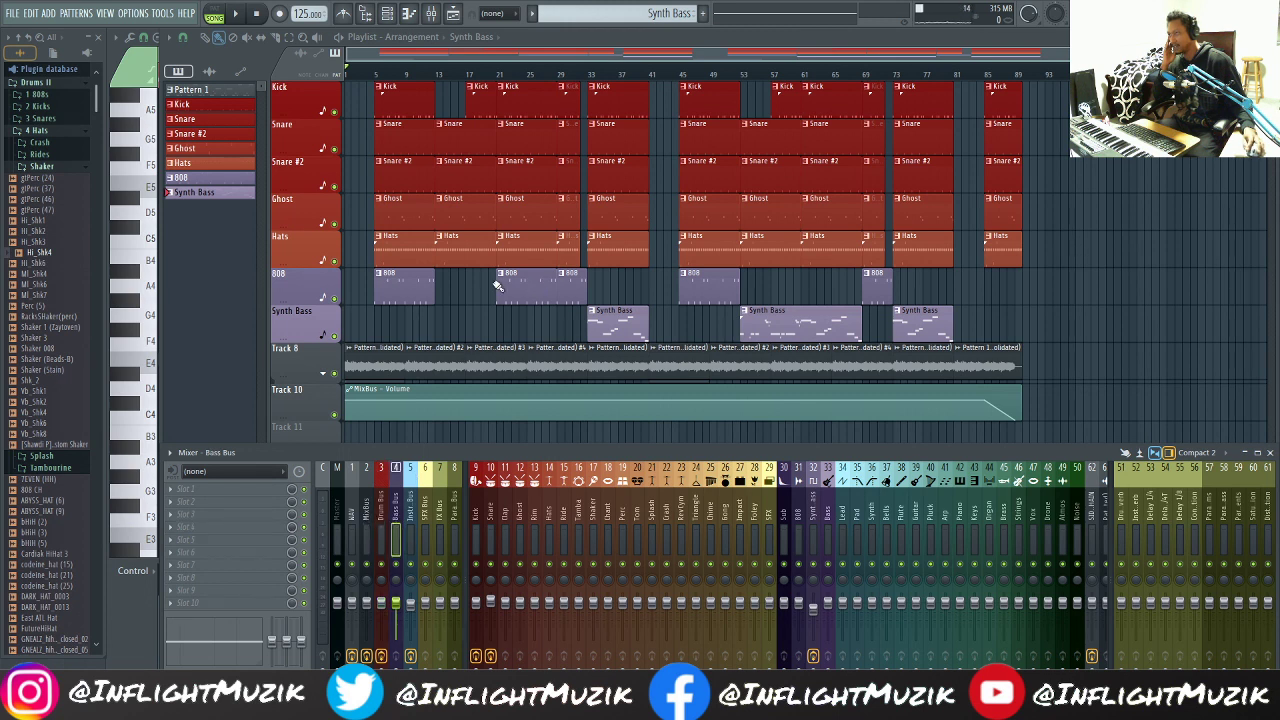
{"action": "left_click", "coordinate": [368, 518]}
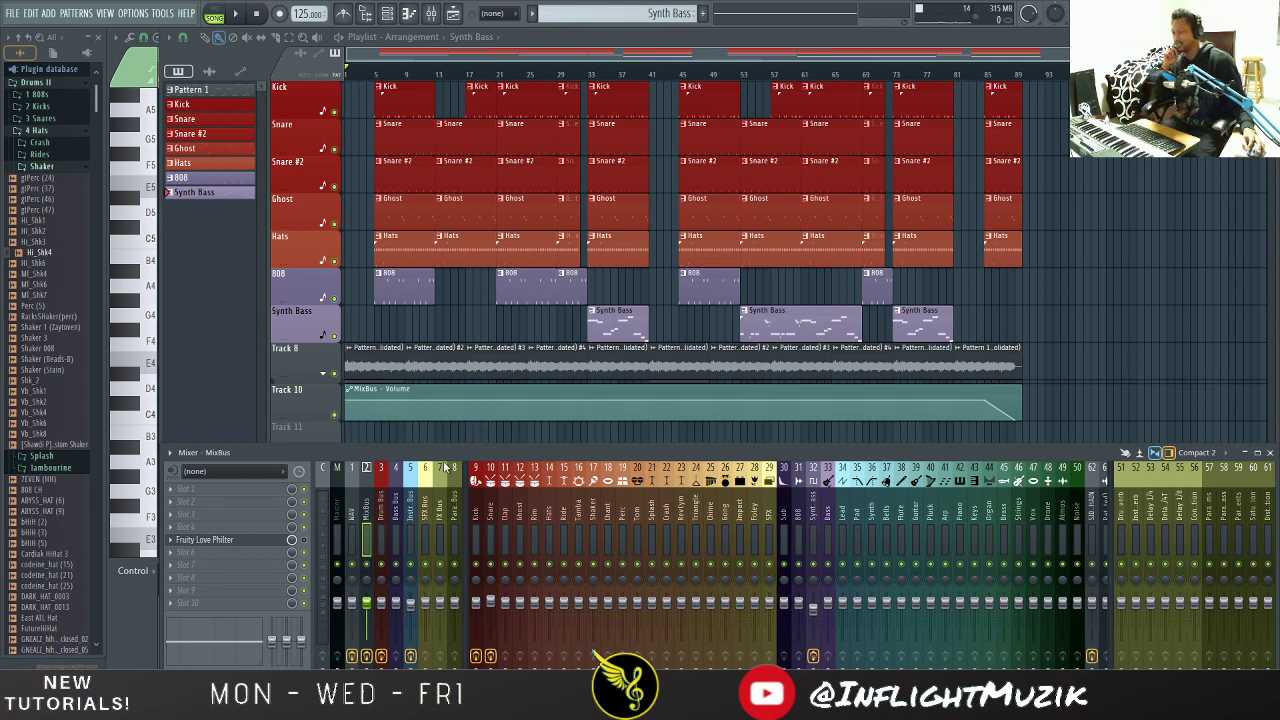
Step: Move the Fruity soft clipper on the WAV mixer track from slot 1 to slot 5, then select the Master track
{"action": "left_click", "coordinate": [352, 512]}
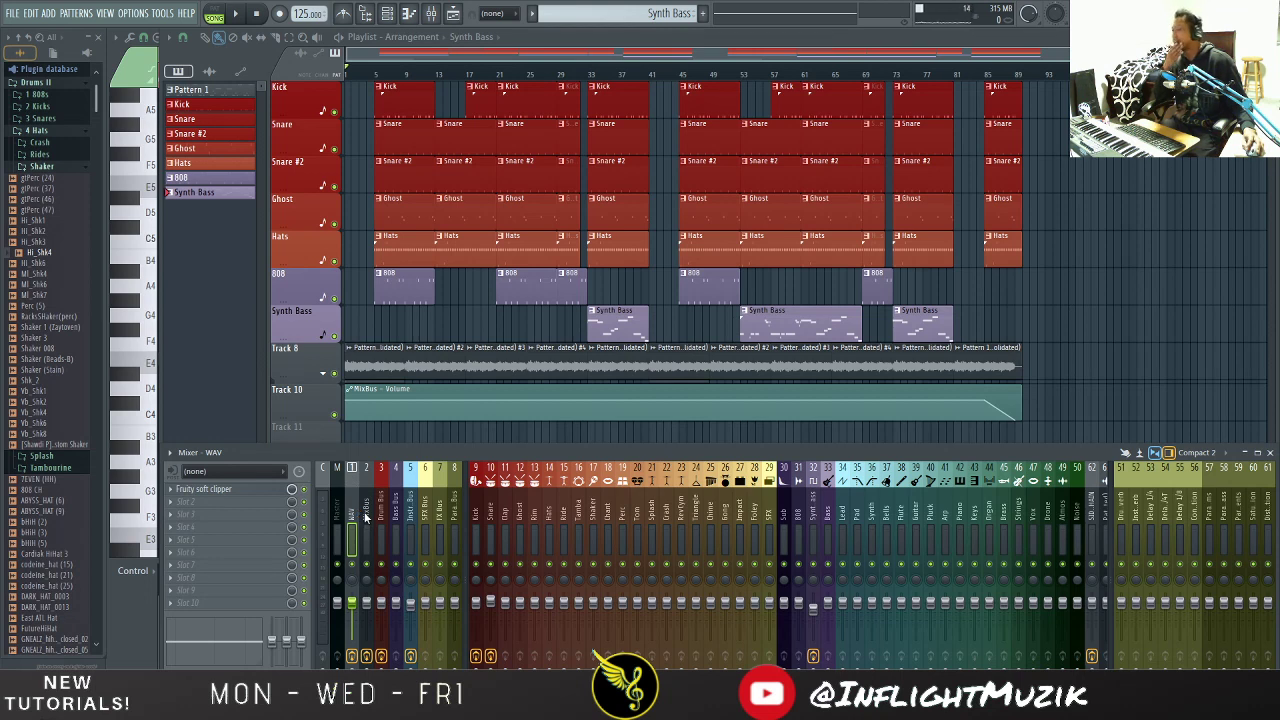
{"action": "left_click_drag", "start_coordinate": [203, 491], "coordinate": [200, 540]}
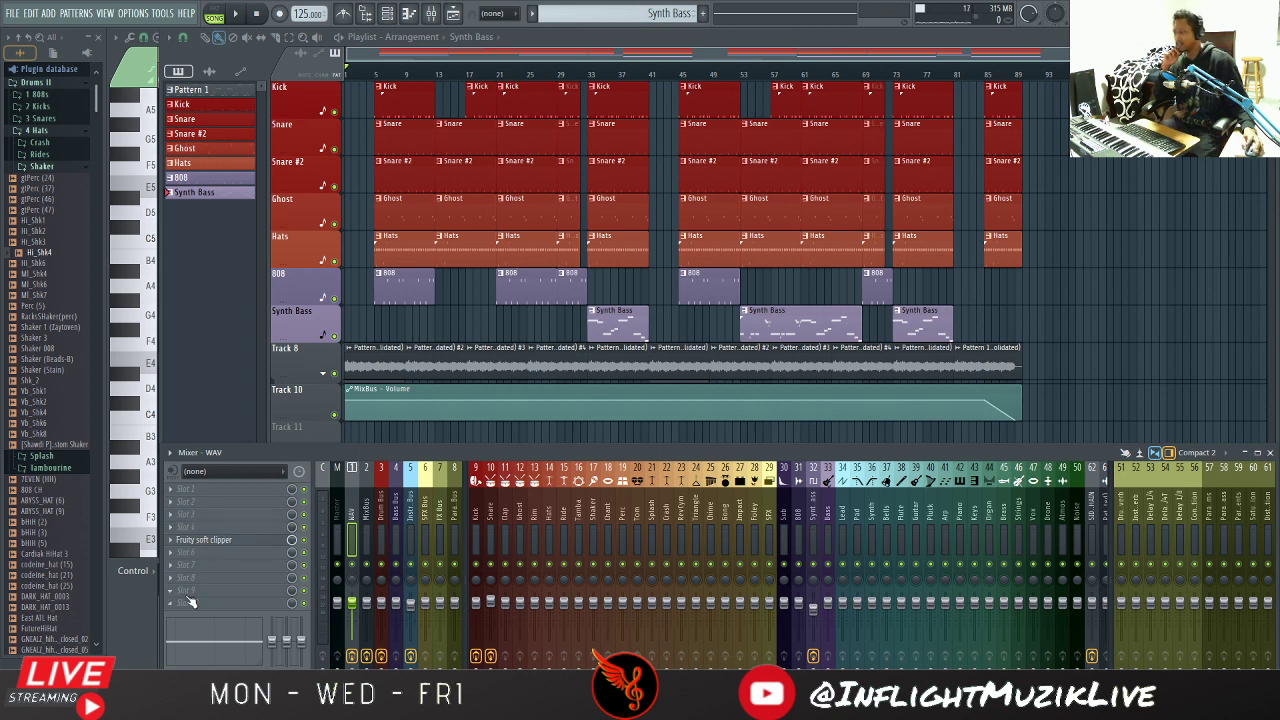
{"action": "left_click", "coordinate": [331, 531]}
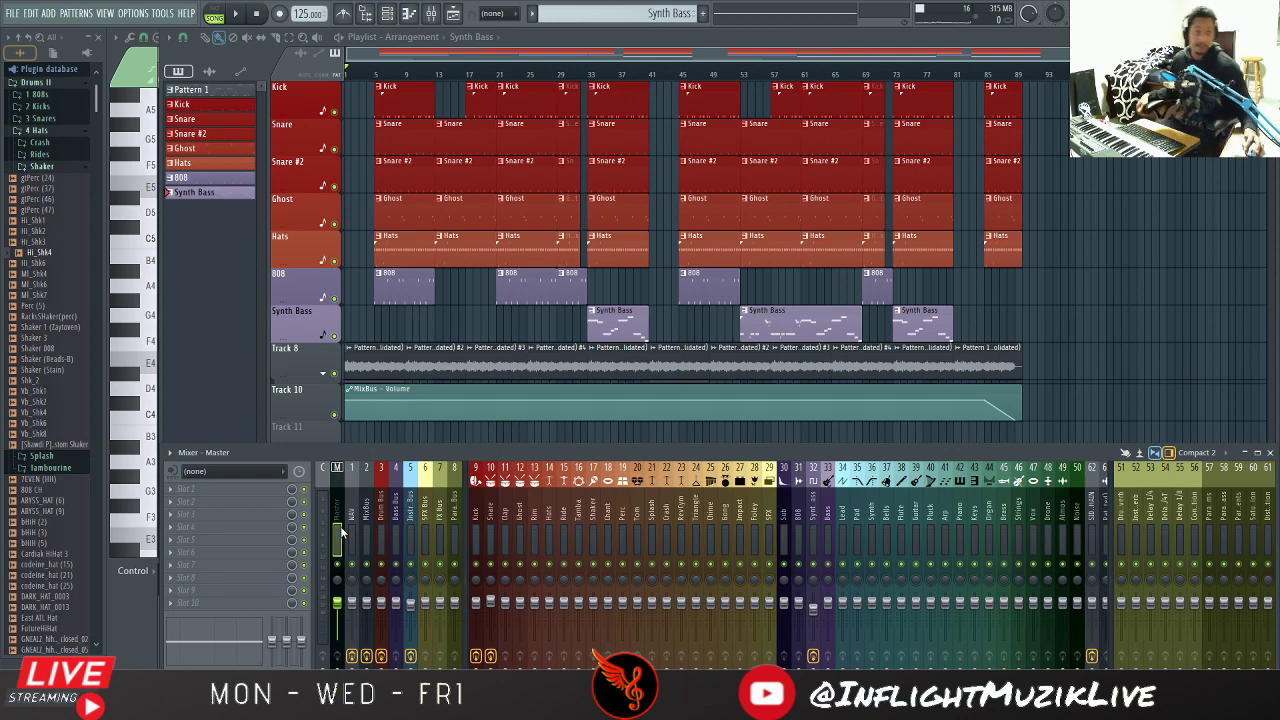
Step: Play the arrangement from bar 5, then open the first 808 clip's notes from bar 1 with both E5 and C6 in view
{"action": "left_click", "coordinate": [379, 80]}
{"action": "key", "text": "space"}
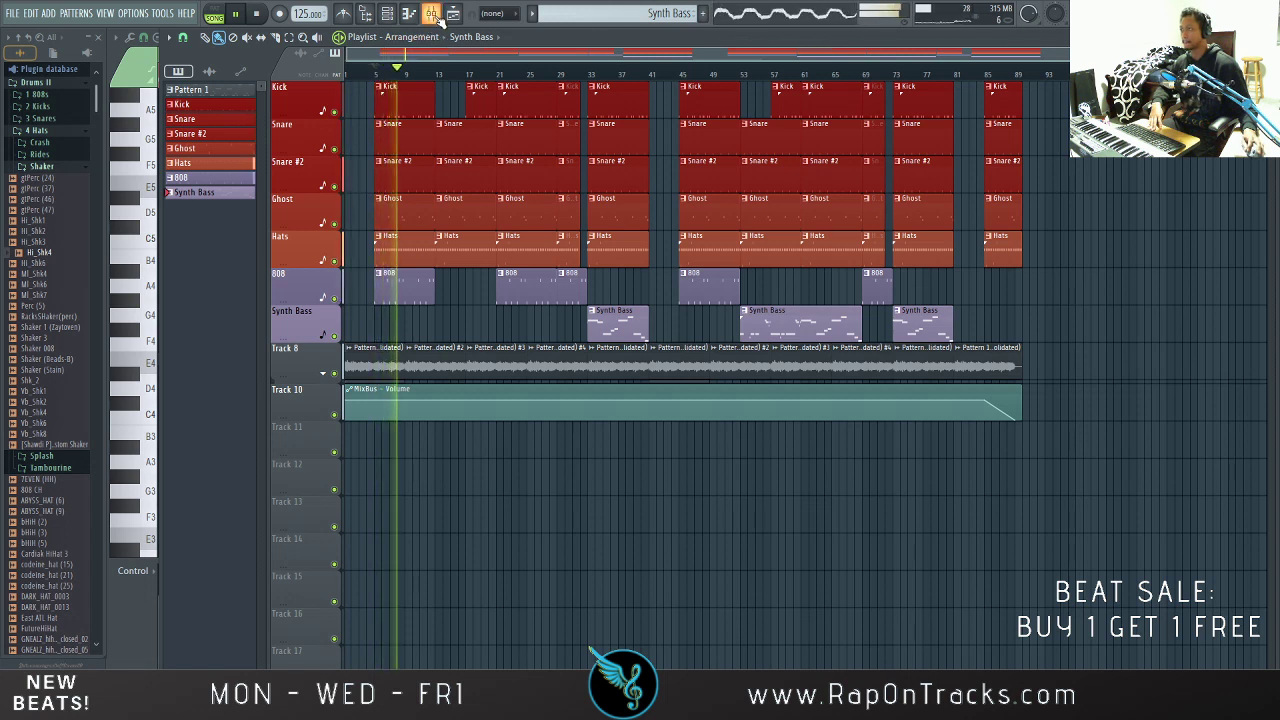
{"action": "double_click", "coordinate": [421, 288]}
{"action": "key", "text": "space"}
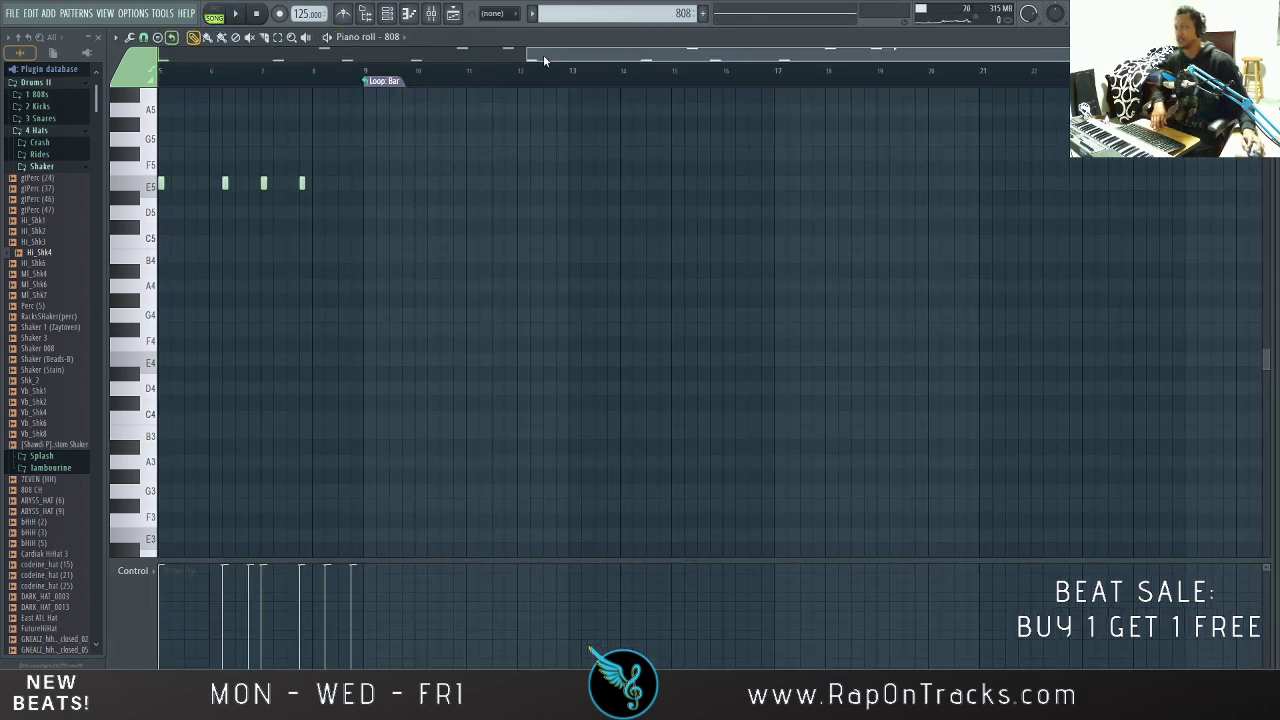
{"action": "left_click_drag", "start_coordinate": [528, 55], "coordinate": [156, 57]}
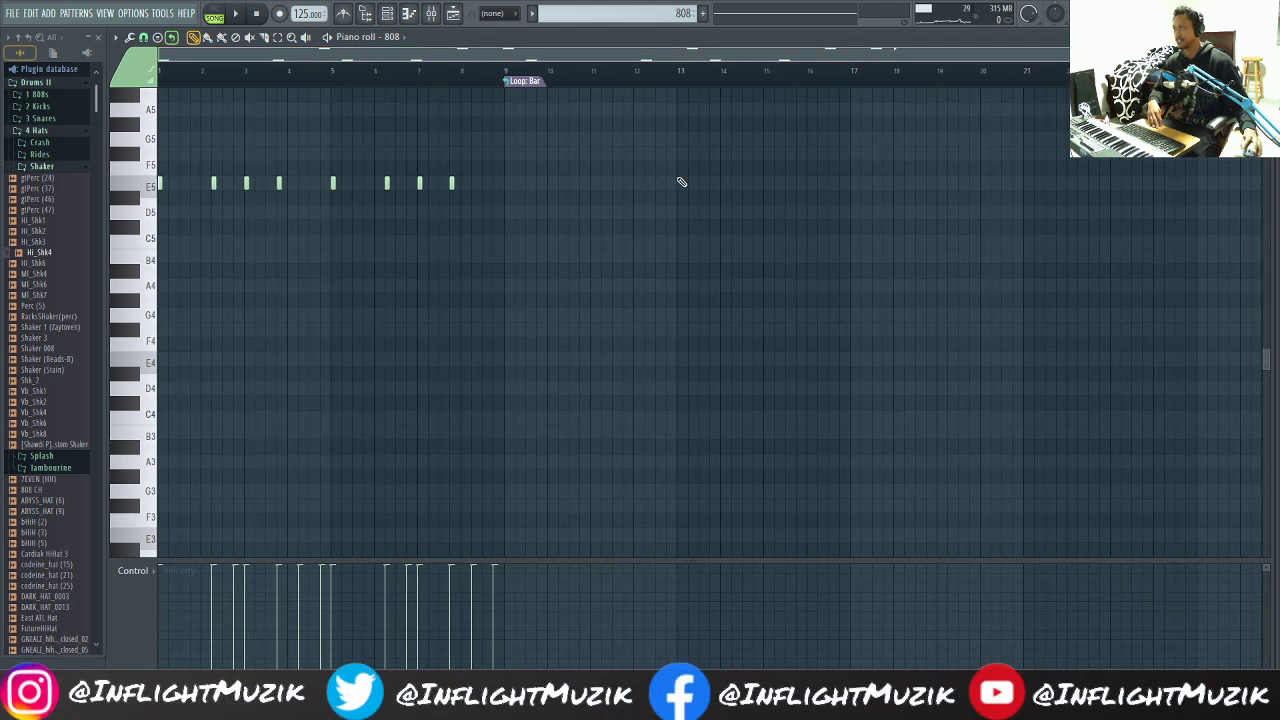
{"action": "scroll", "coordinate": [1000, 340], "scroll_direction": "up", "scroll_amount": 3}
{"action": "scroll", "coordinate": [650, 300], "scroll_direction": "up", "scroll_amount": 1}
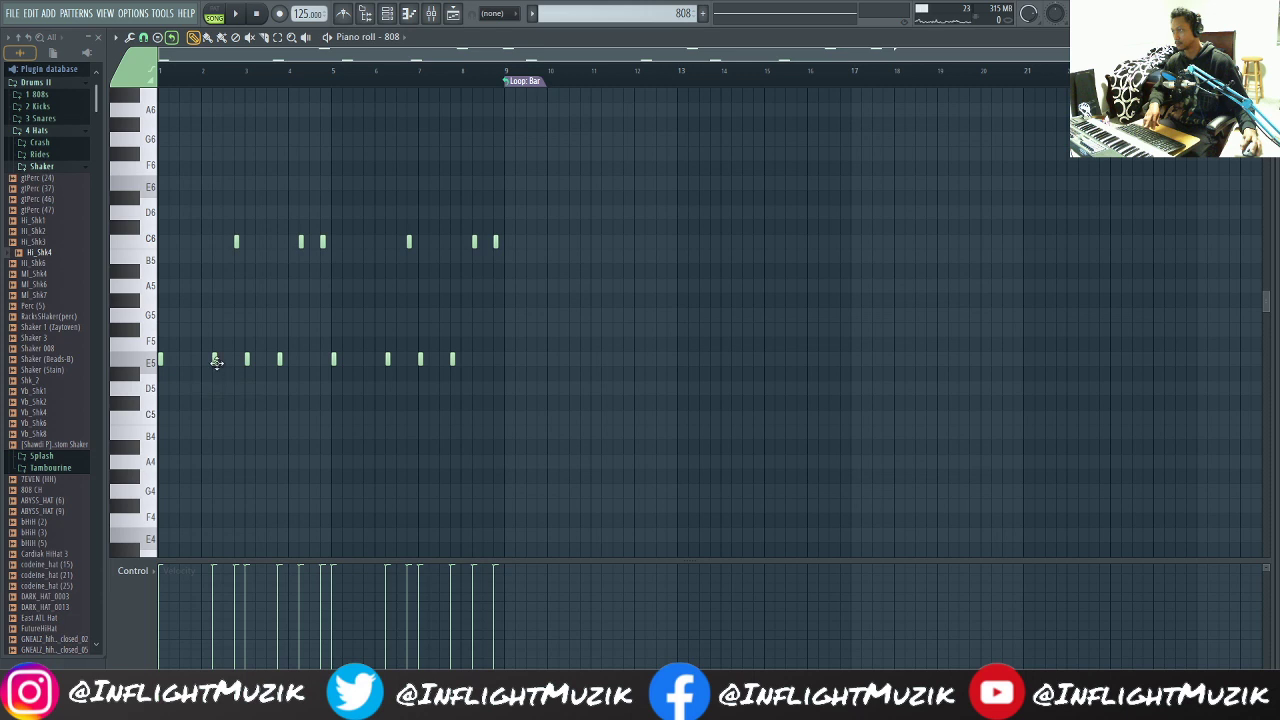
Step: Add a D5 note in bar 2 of the 808 pattern and shift that bar's E5 note slightly later so it follows
{"action": "key", "text": "space"}
{"action": "left_click", "coordinate": [203, 388]}
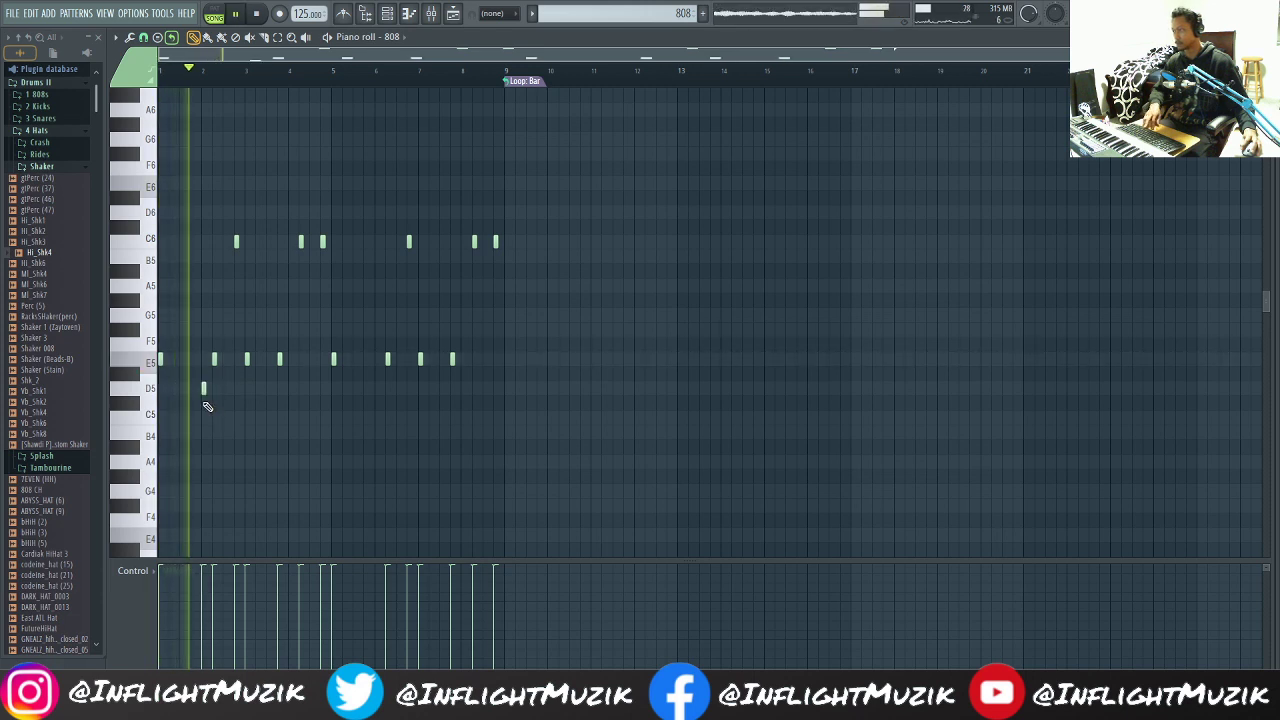
{"action": "right_click", "coordinate": [203, 388]}
{"action": "key", "text": "space"}
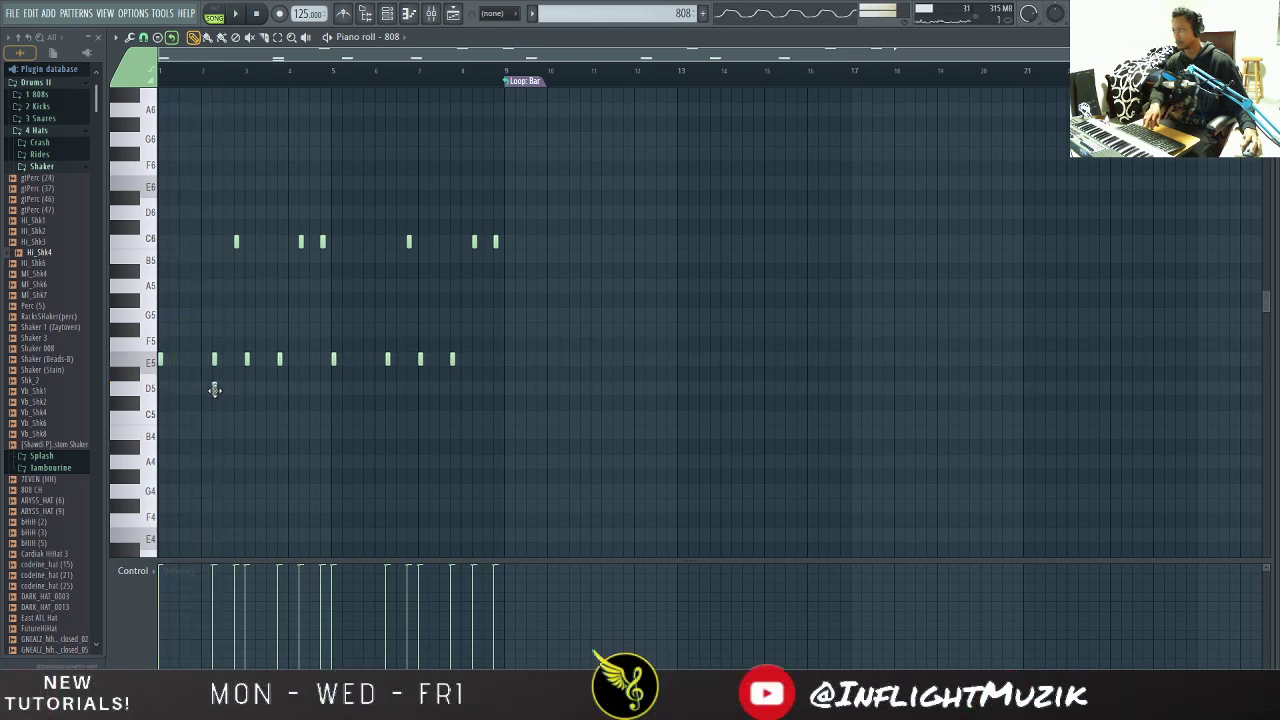
{"action": "key", "text": "space"}
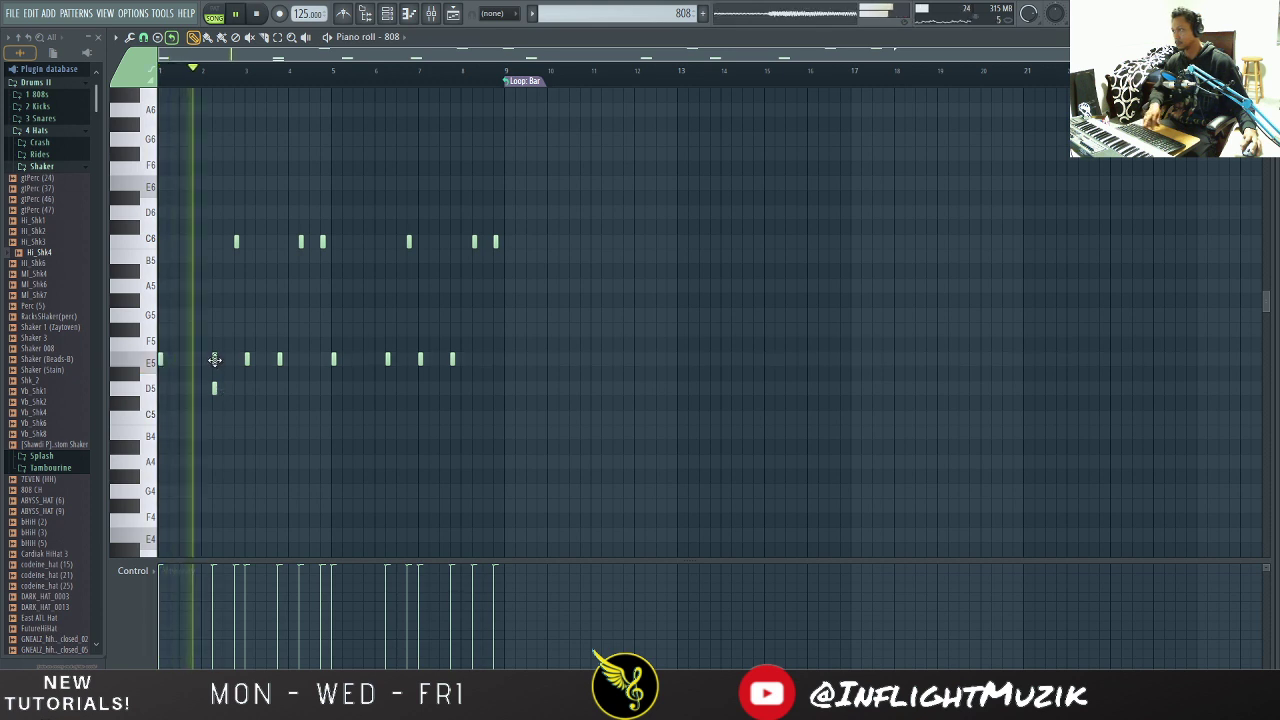
{"action": "left_click_drag", "start_coordinate": [217, 361], "coordinate": [224, 363]}
{"action": "key", "text": "space"}
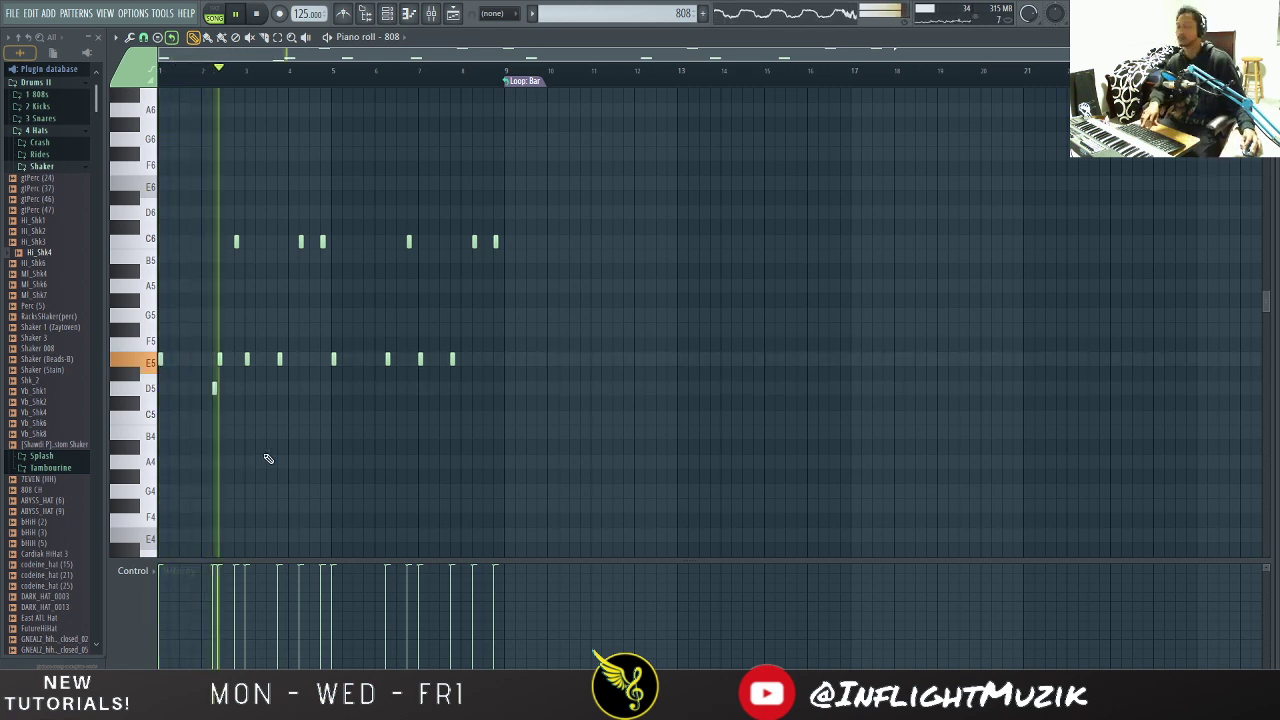
Step: Delete the C6 note late in bar 2 and the E5 note late in bar 3 of the 808 pattern
{"action": "key", "text": "space"}
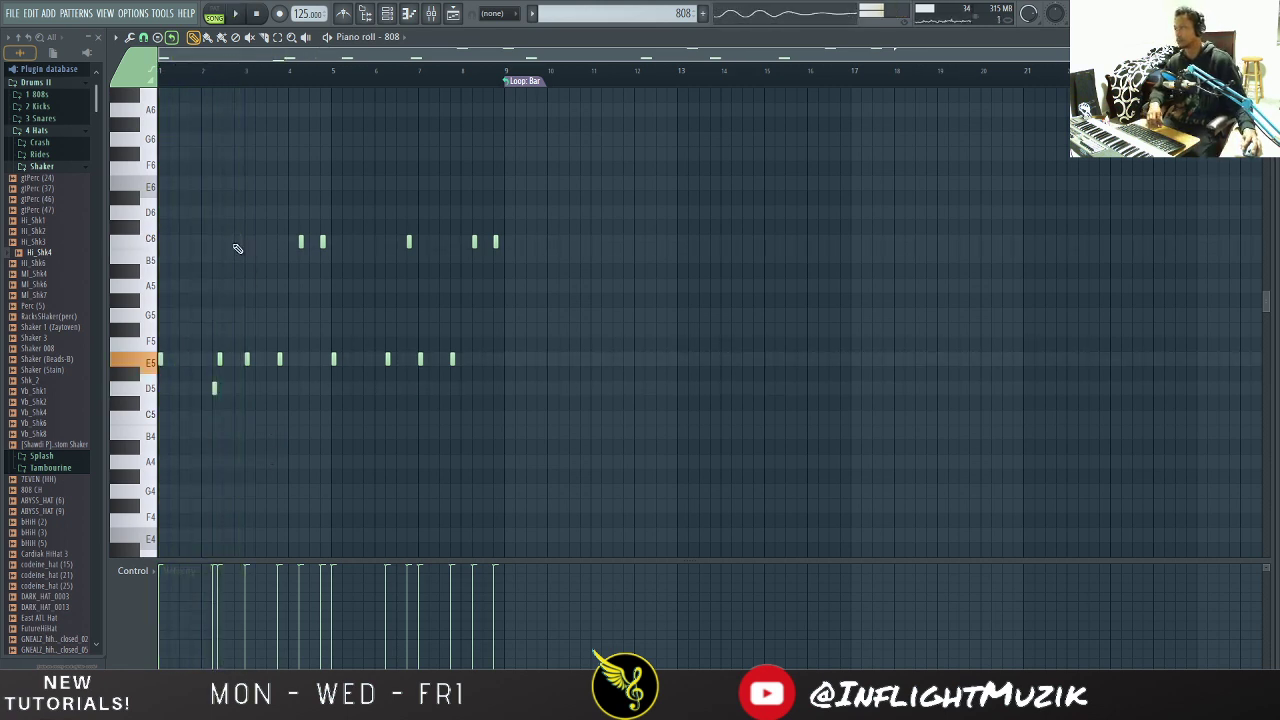
{"action": "key", "text": "space"}
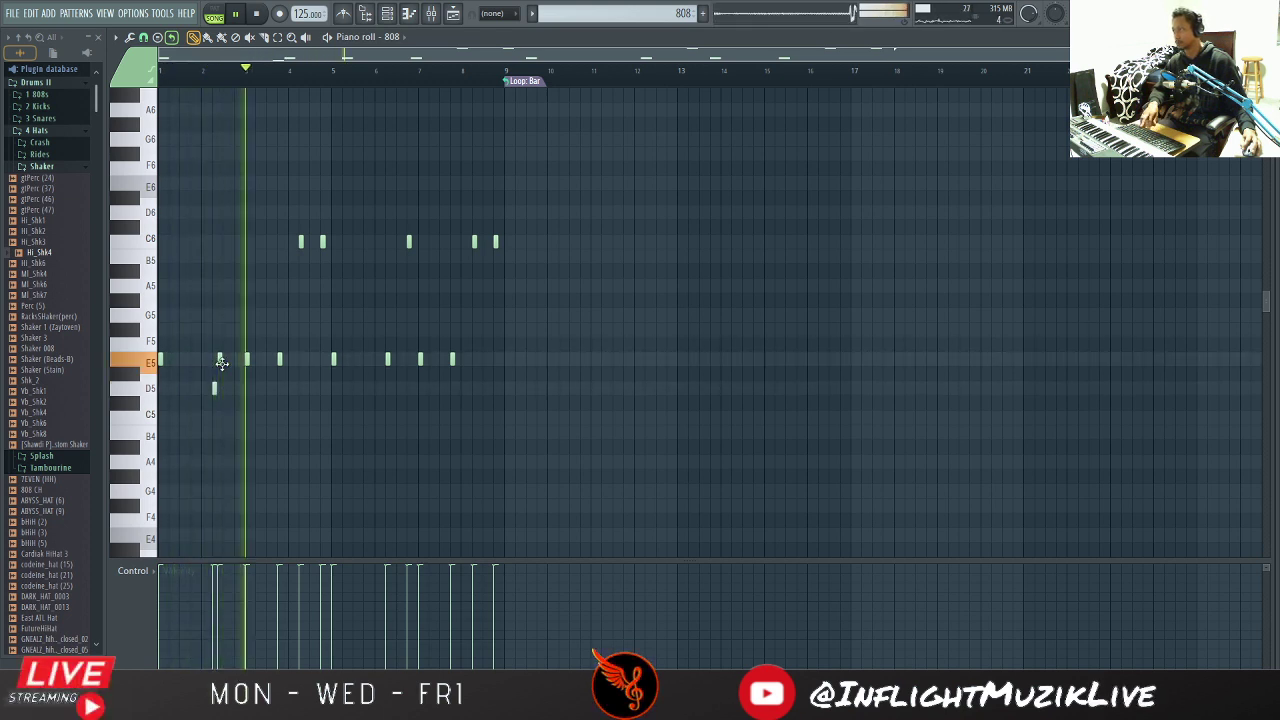
{"action": "key", "text": "space"}
{"action": "right_click", "coordinate": [281, 364]}
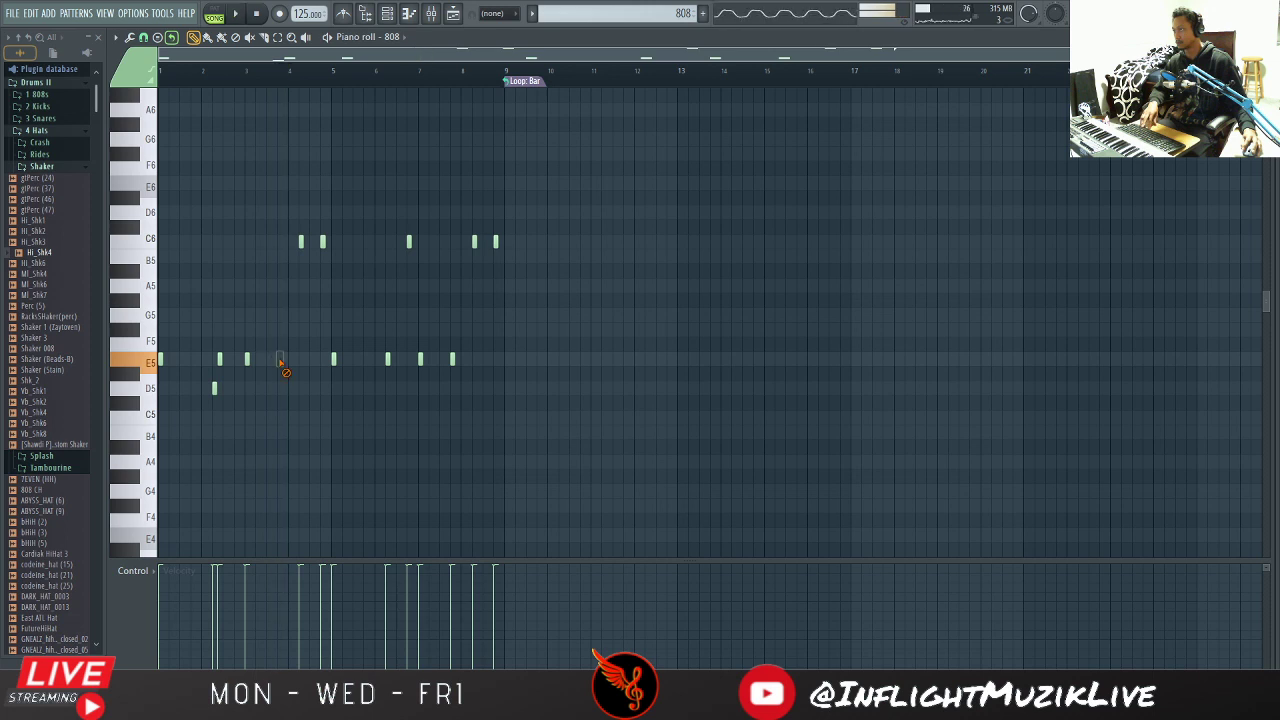
{"action": "key", "text": "space"}
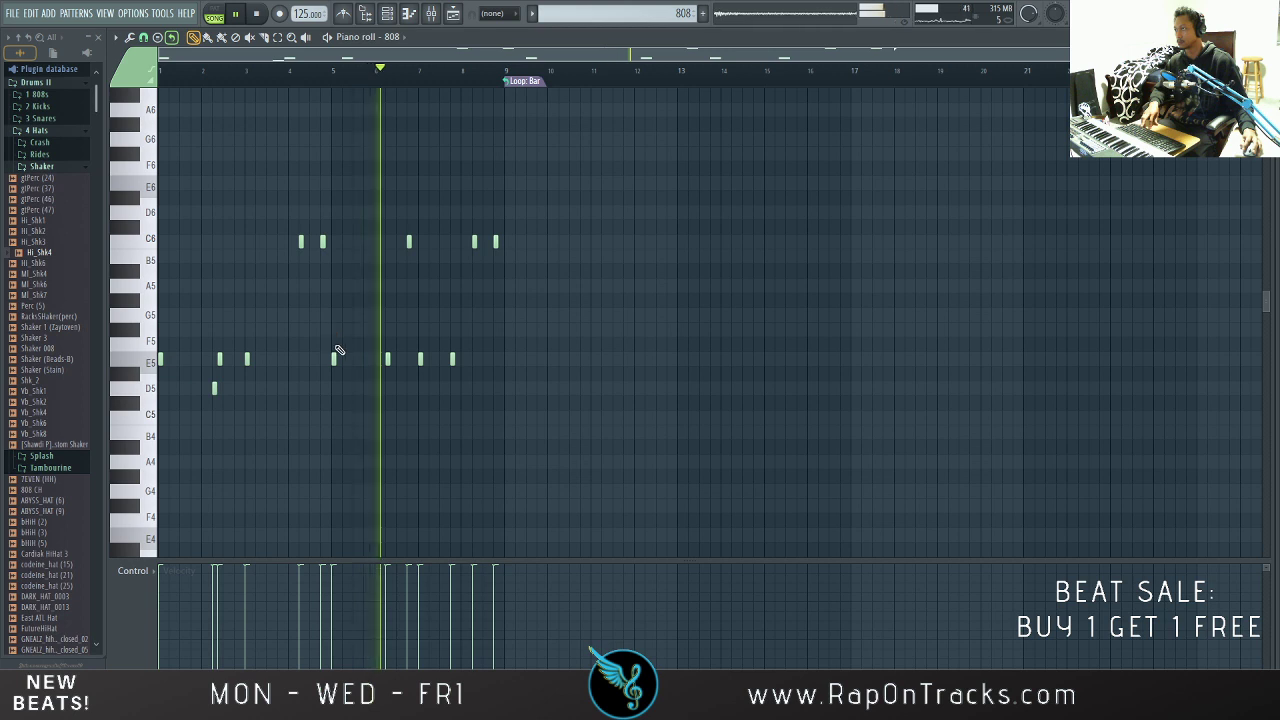
Step: Repeat the variation in bar 6 of the 808 pattern: add a D5 note, nudge the E5 note after it and delete the C6 note
{"action": "key", "text": "space"}
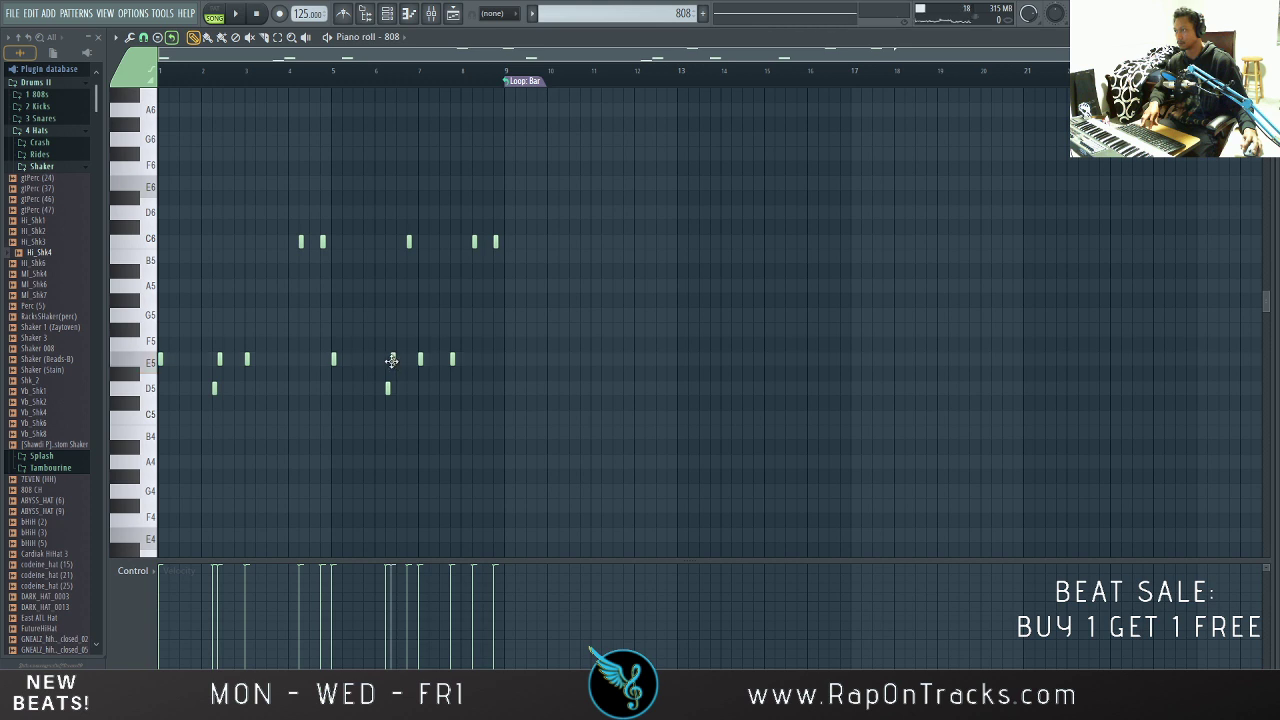
{"action": "key", "text": "space"}
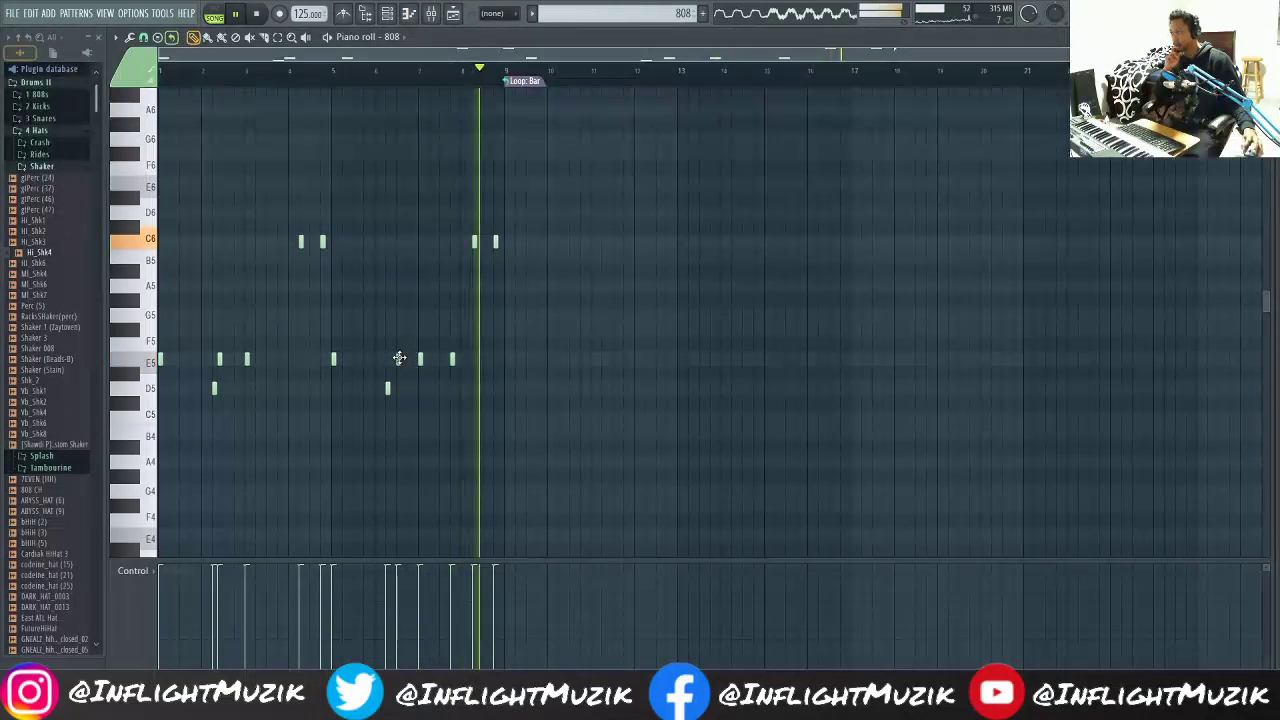
{"action": "left_click_drag", "start_coordinate": [399, 360], "coordinate": [395, 360]}
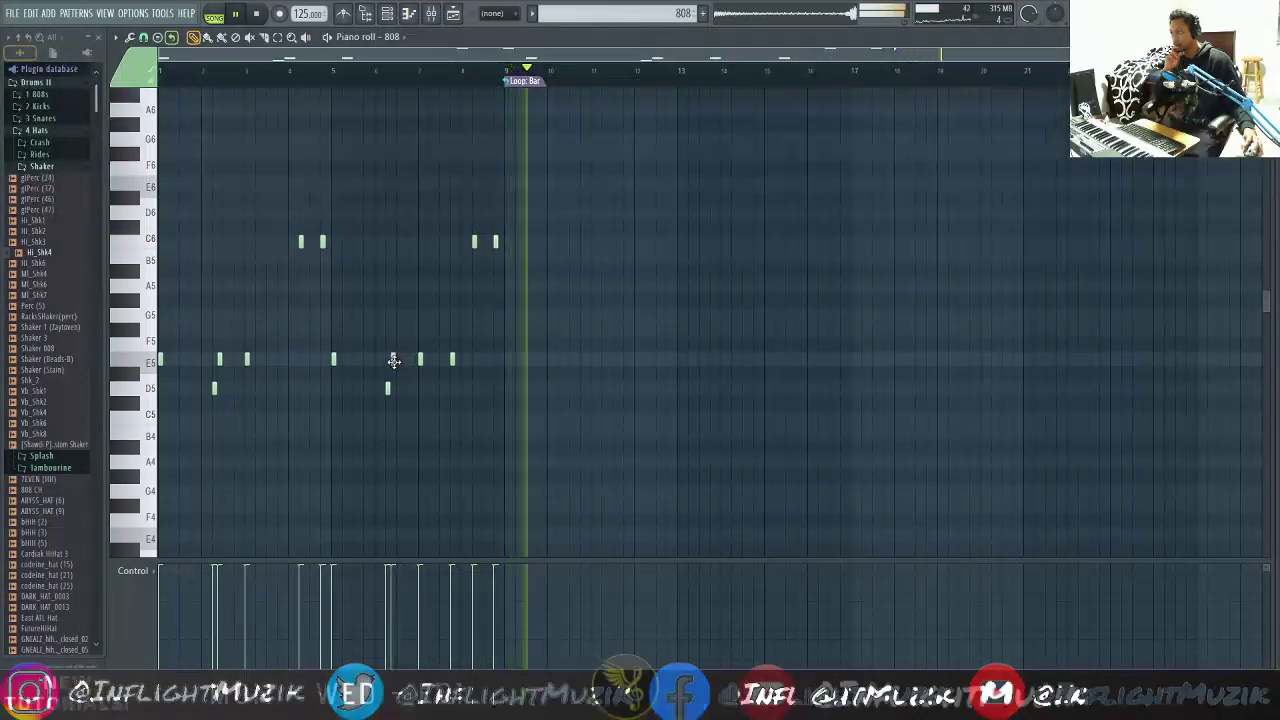
{"action": "left_click", "coordinate": [265, 16]}
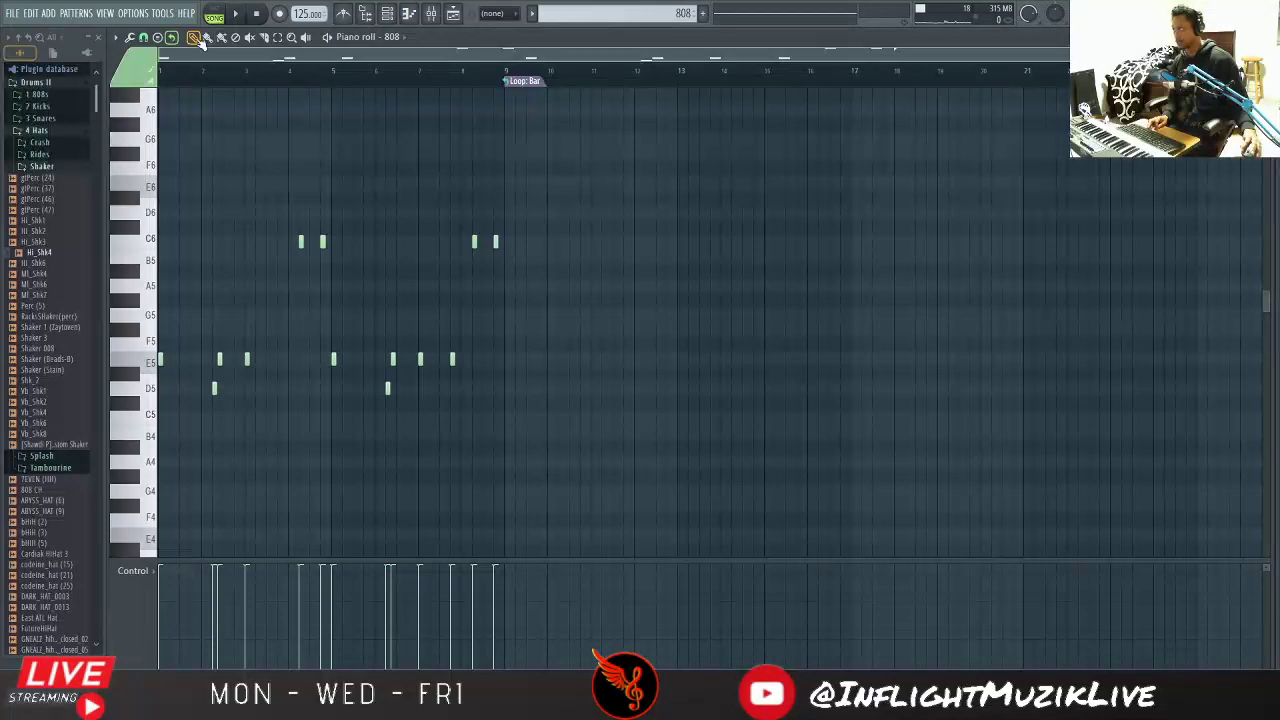
Step: Audition the edited 808 pattern, then select bars 5 to 13 in the arrangement and play that section as a loop
{"action": "key", "text": "space"}
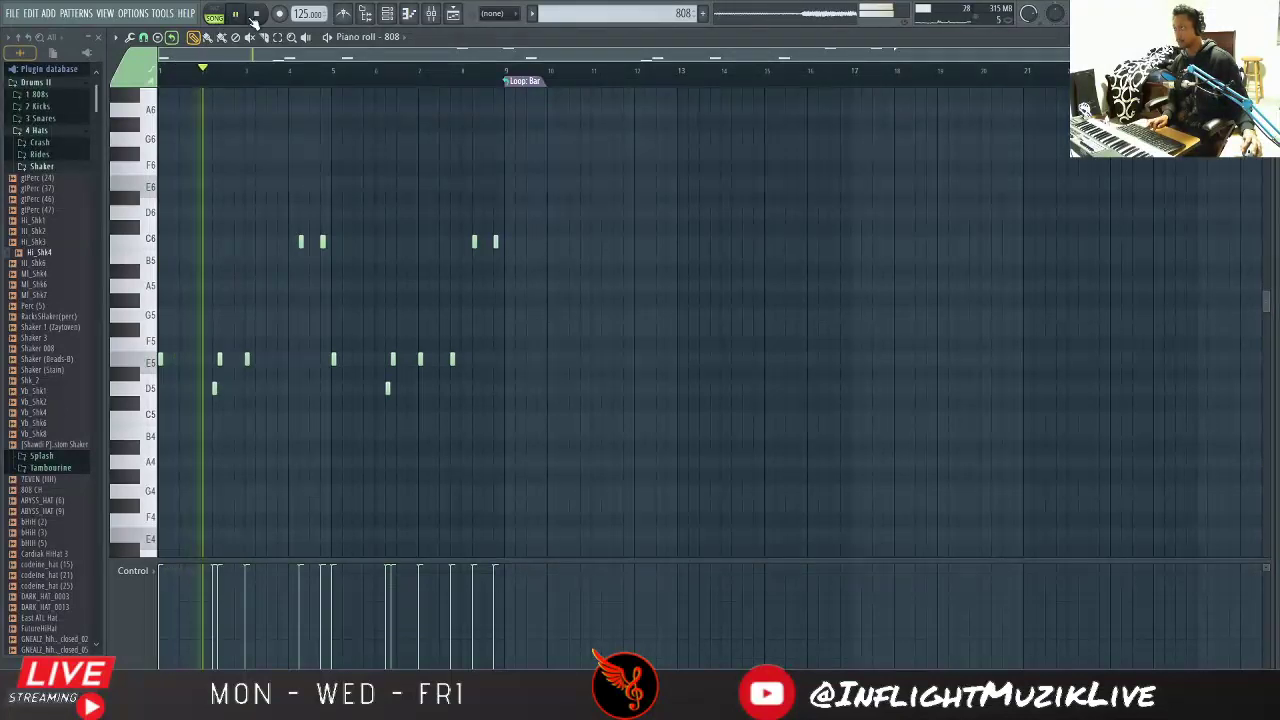
{"action": "left_click", "coordinate": [255, 15]}
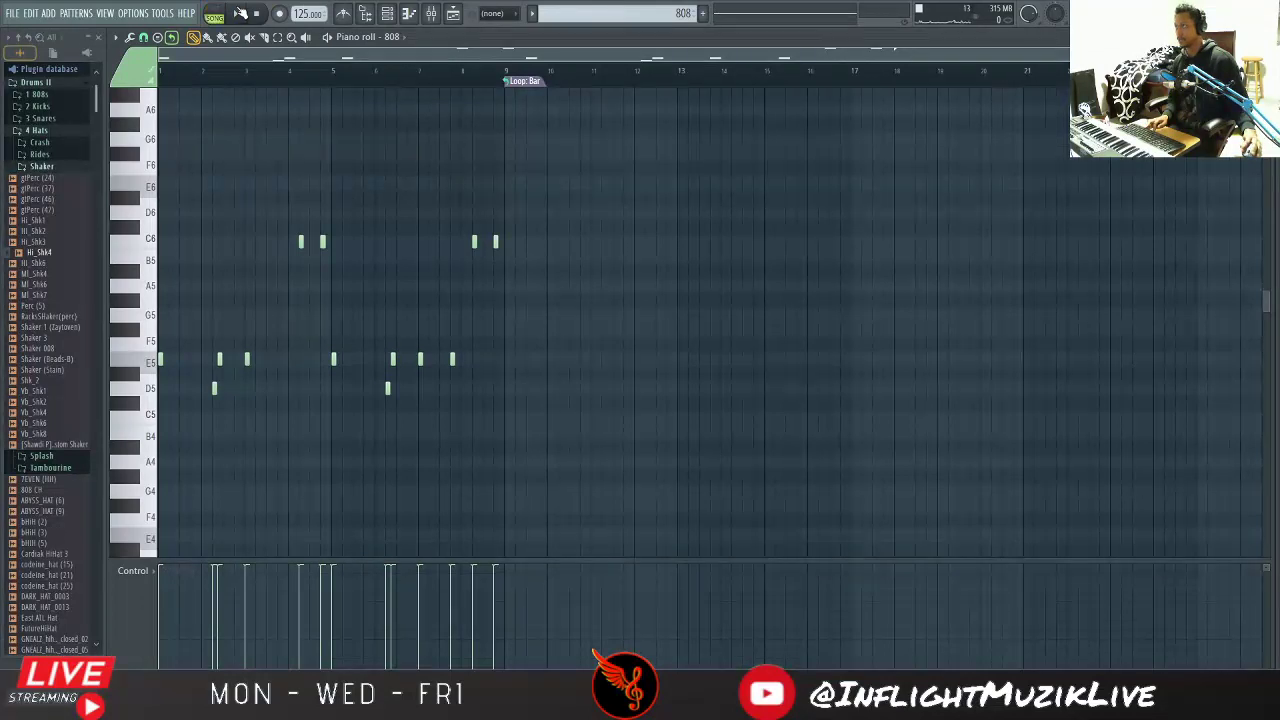
{"action": "left_click", "coordinate": [236, 13]}
{"action": "left_click", "coordinate": [453, 14]}
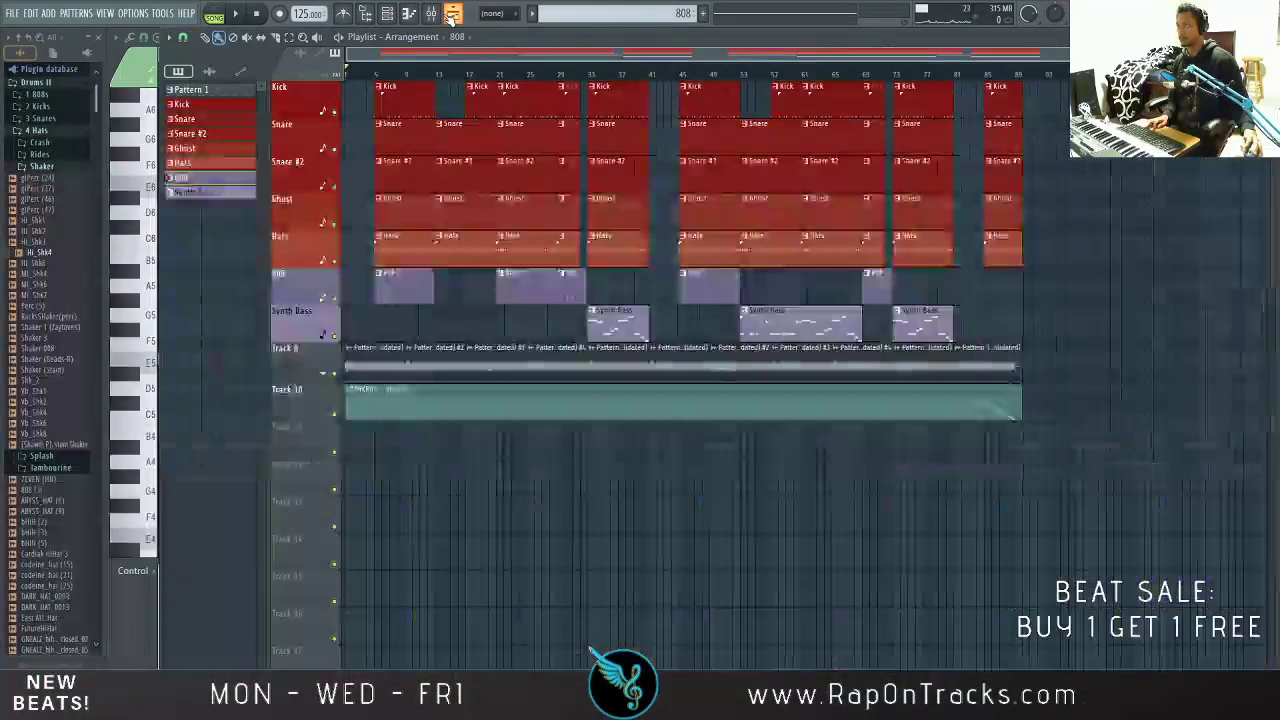
{"action": "left_click_drag", "start_coordinate": [376, 77], "coordinate": [377, 79]}
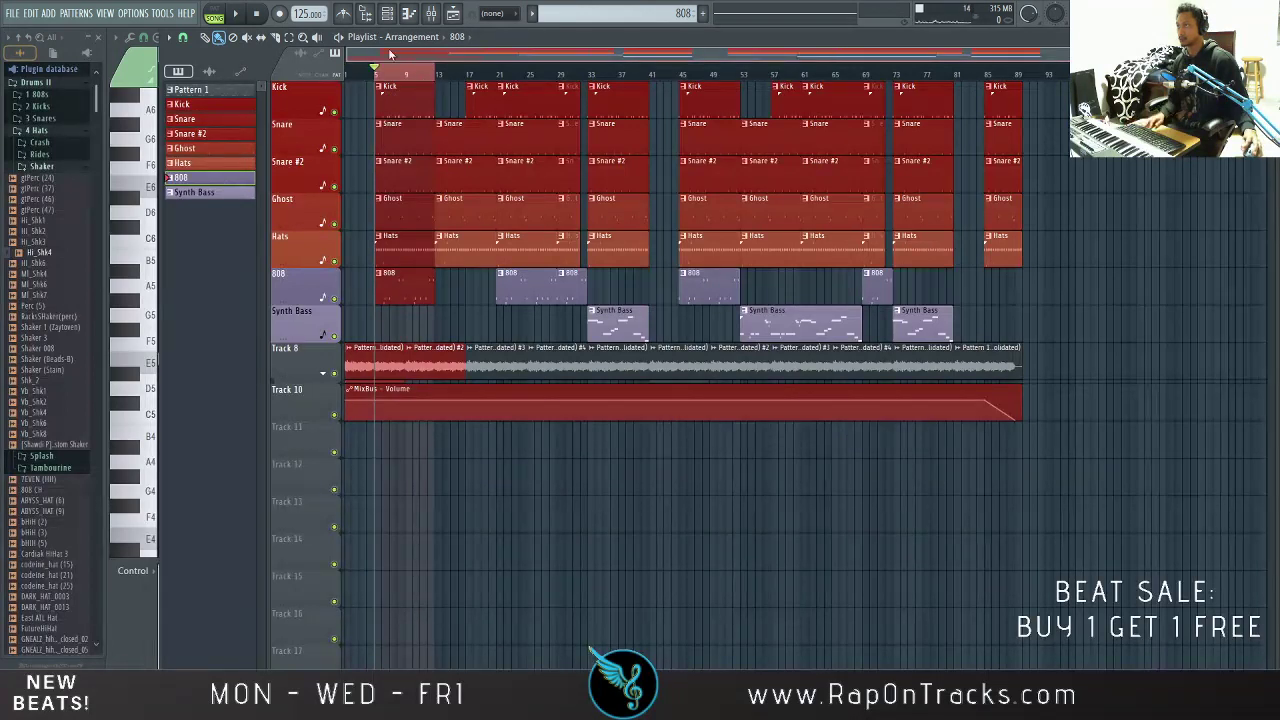
{"action": "key", "text": "space"}
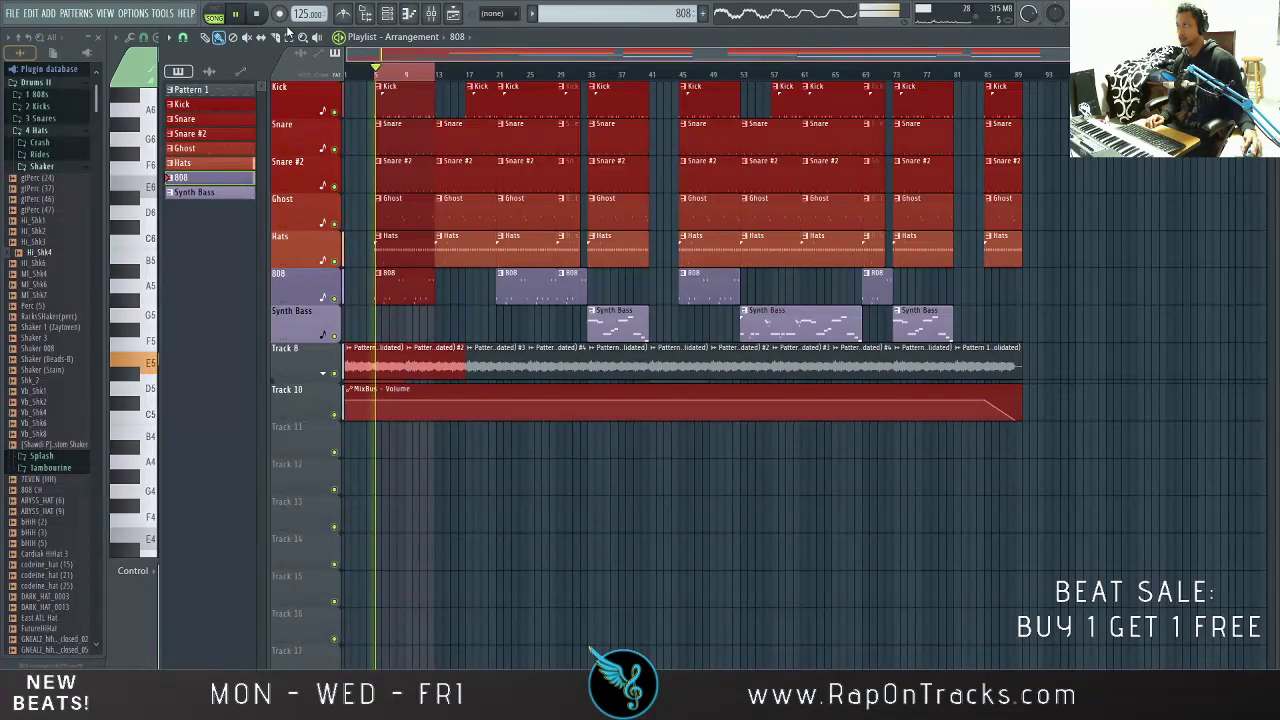
{"action": "key", "text": "space"}
Step: Check the 808 clip's notes, then display the channel rack from the Kick channel, switch to the Kick pattern and play
{"action": "double_click", "coordinate": [399, 296]}
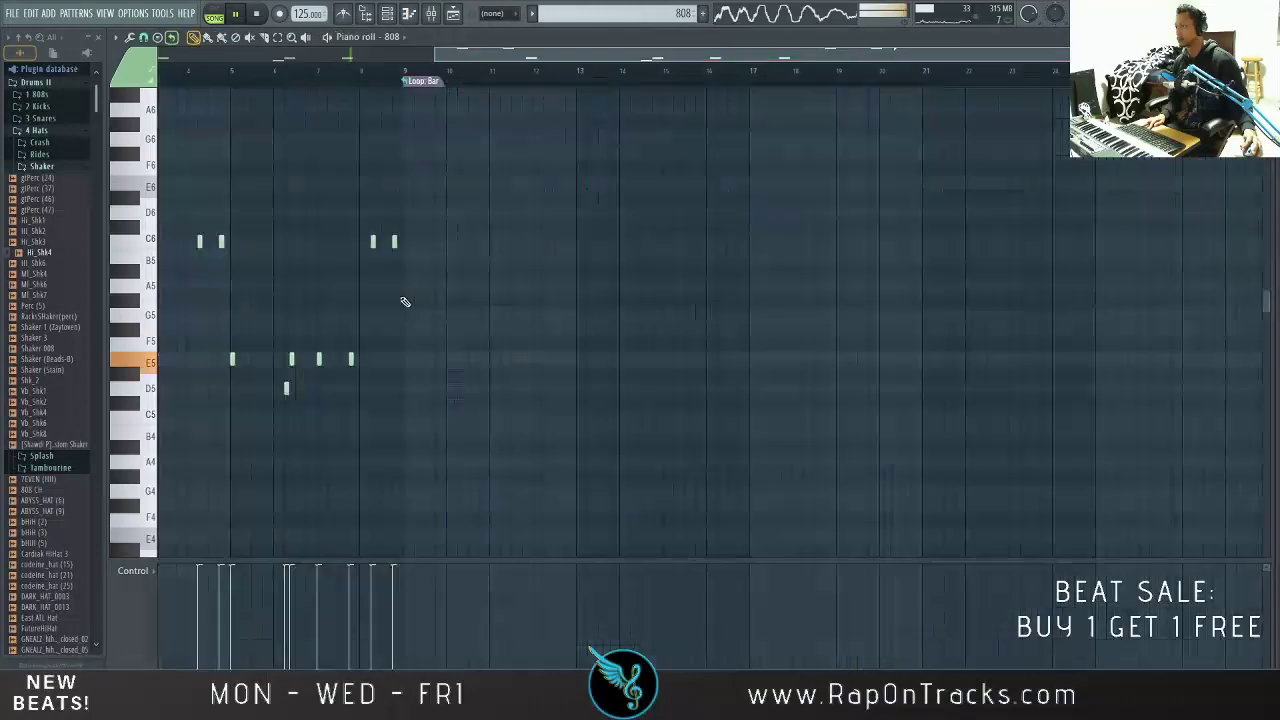
{"action": "left_click", "coordinate": [387, 16]}
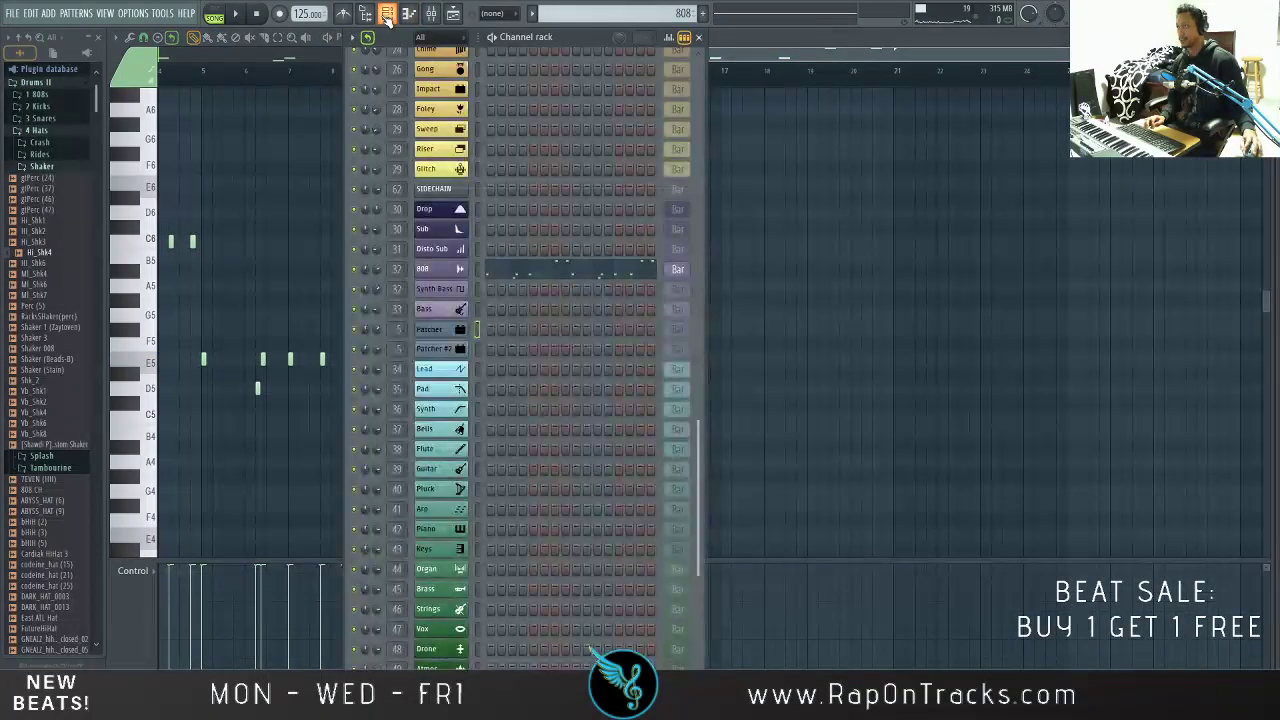
{"action": "scroll", "coordinate": [543, 178], "scroll_direction": "up", "scroll_amount": 6}
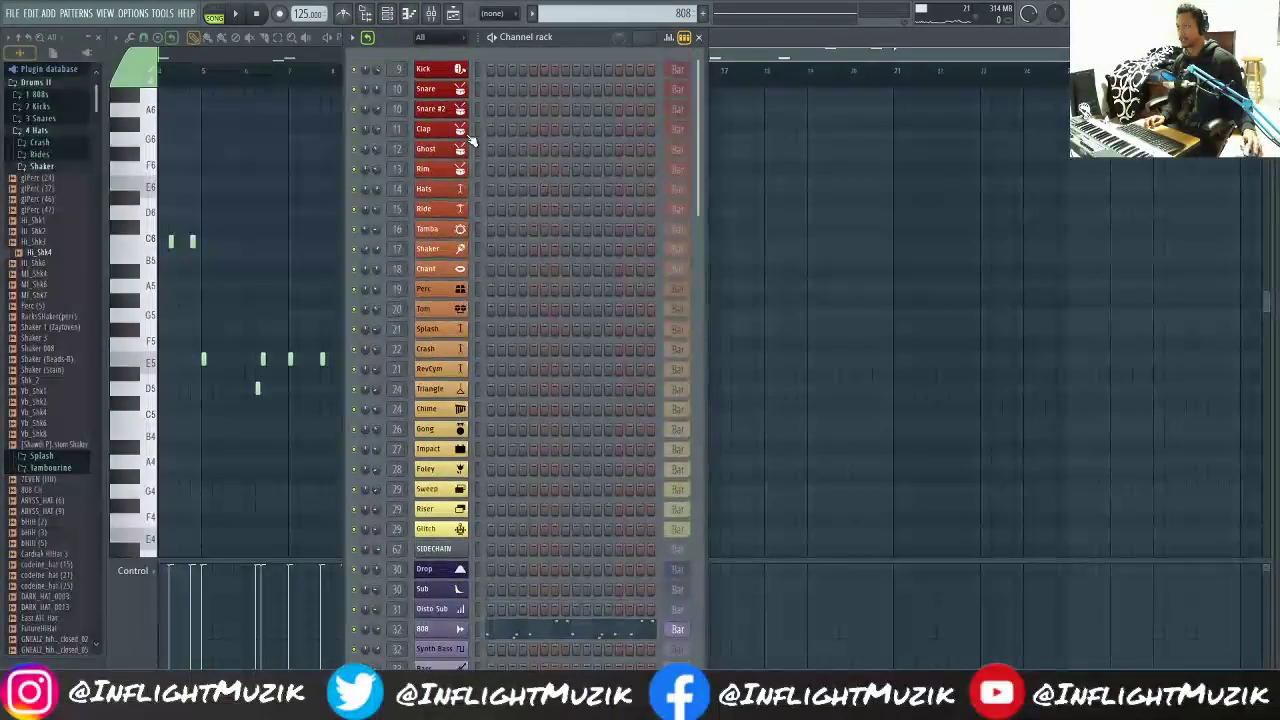
{"action": "left_click", "coordinate": [535, 14]}
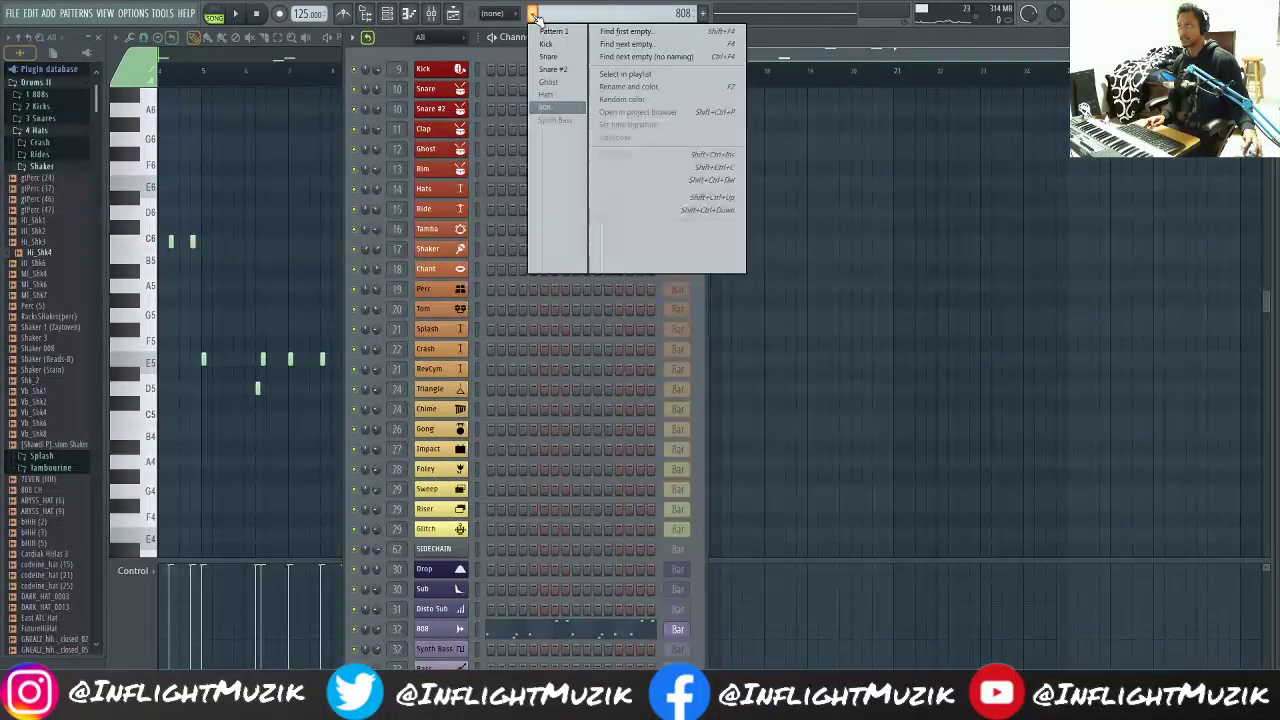
{"action": "left_click", "coordinate": [551, 43]}
{"action": "key", "text": "space"}
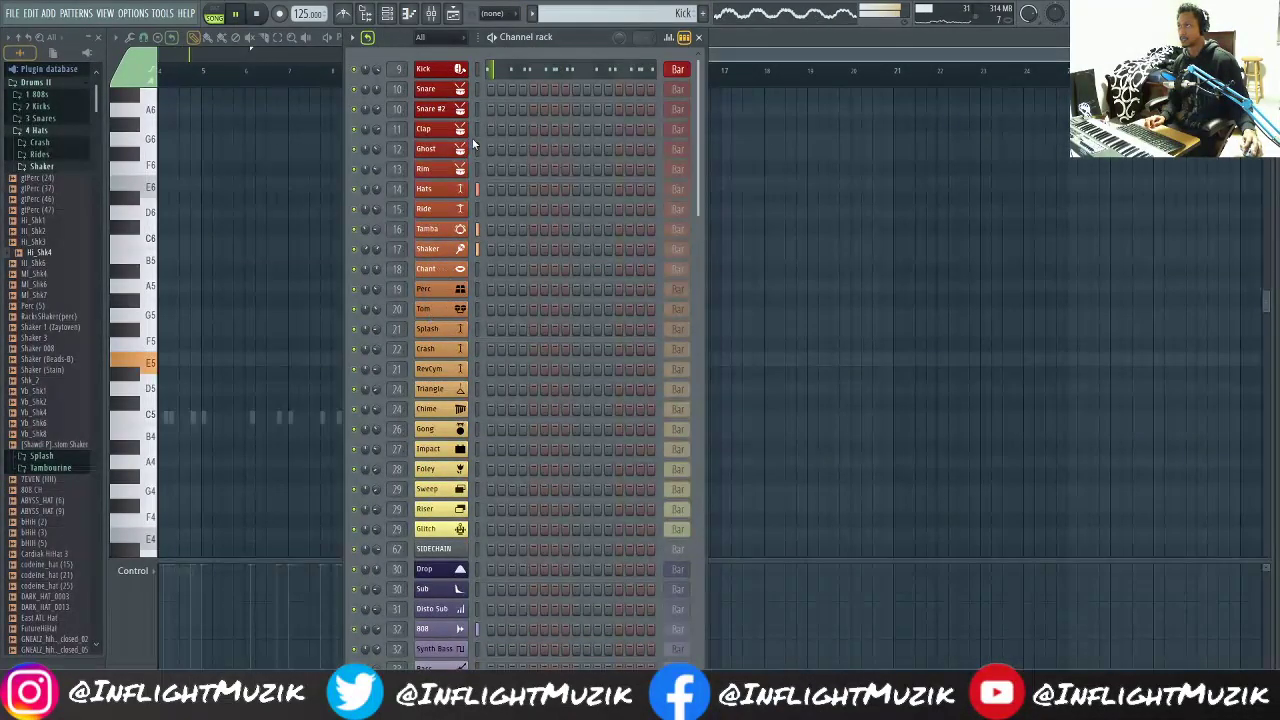
Step: Open the Kick pattern's notes in the piano roll, audition them from bar 1, and set the snap to 1/2 beat
{"action": "left_click", "coordinate": [527, 73]}
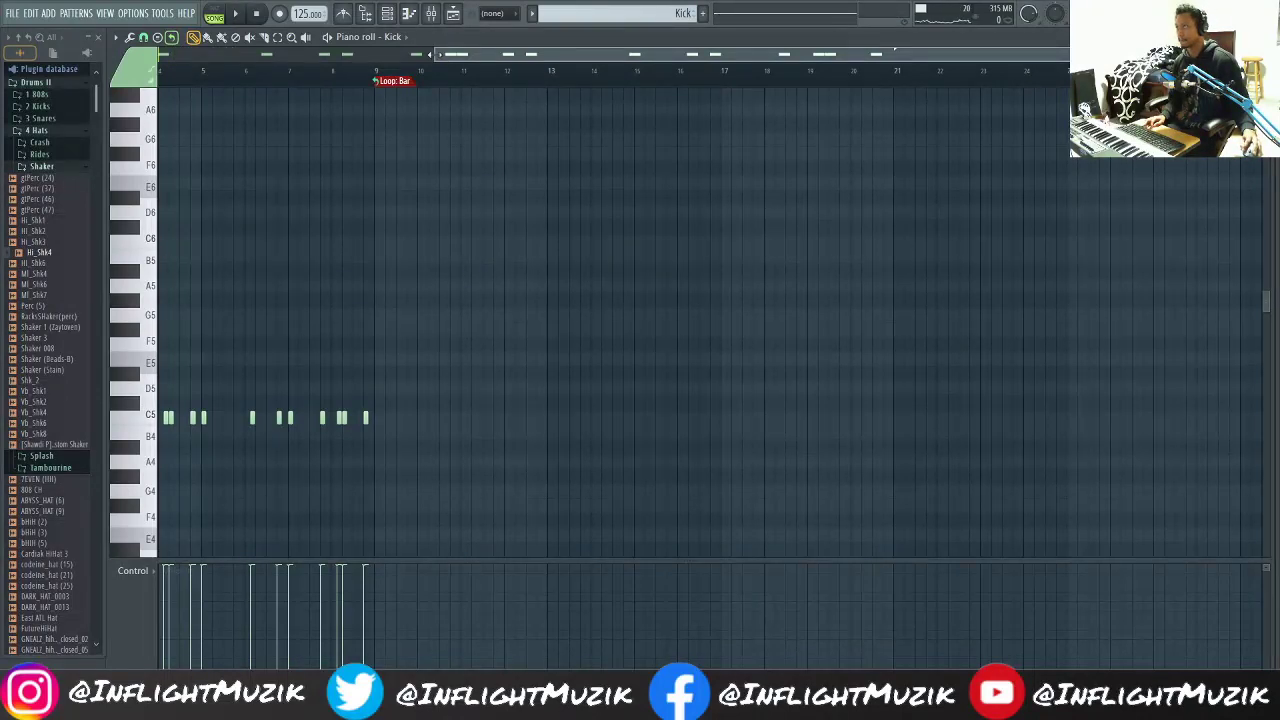
{"action": "left_click_drag", "start_coordinate": [433, 54], "coordinate": [158, 54]}
{"action": "key", "text": "space"}
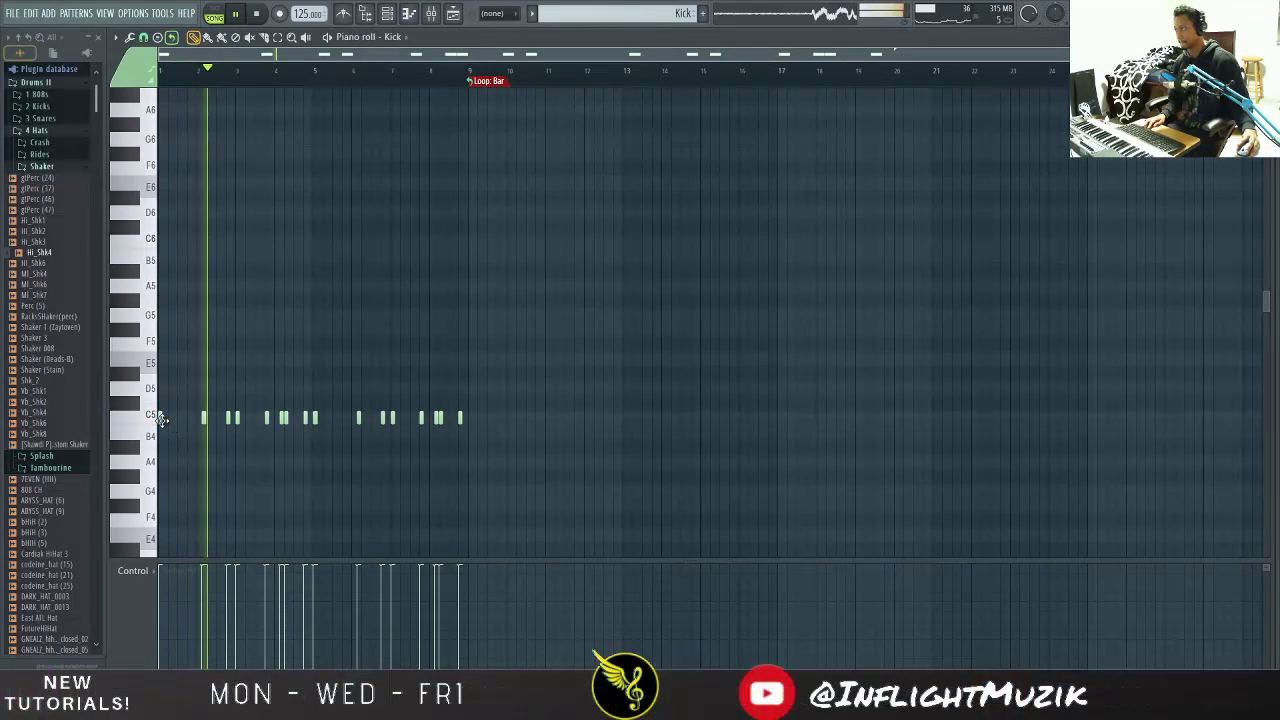
{"action": "key", "text": "space"}
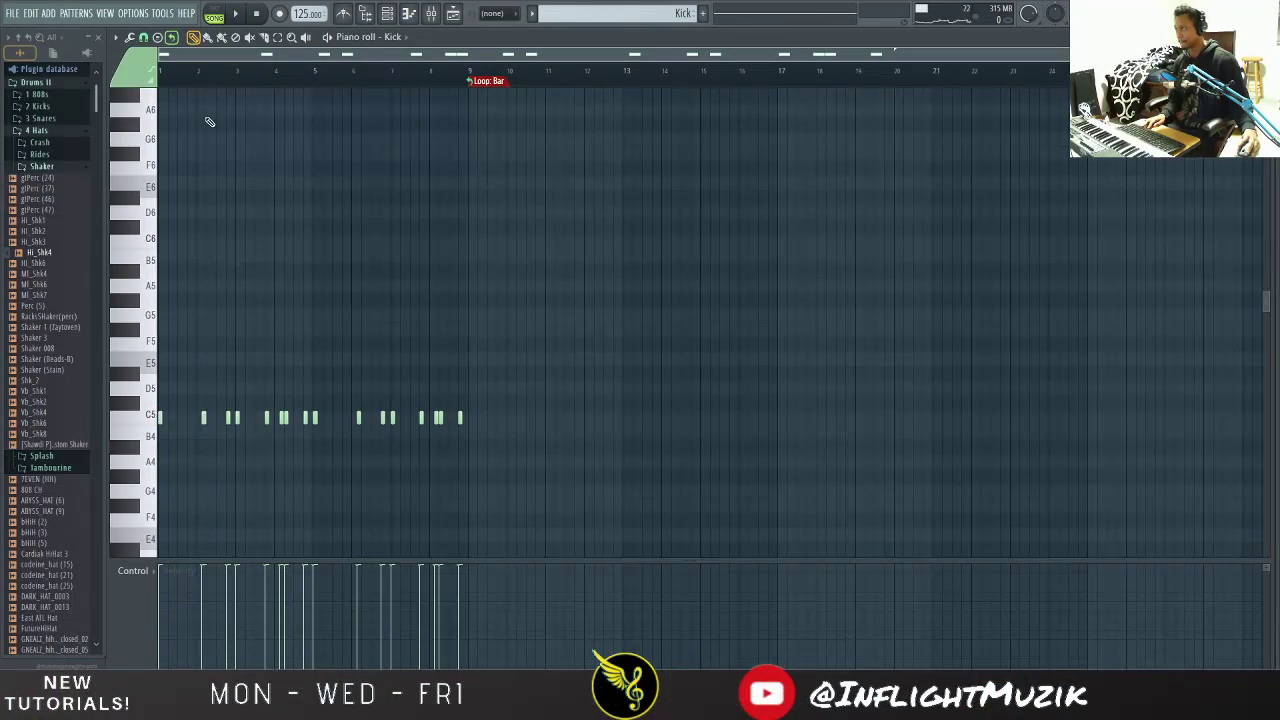
{"action": "left_click", "coordinate": [144, 38]}
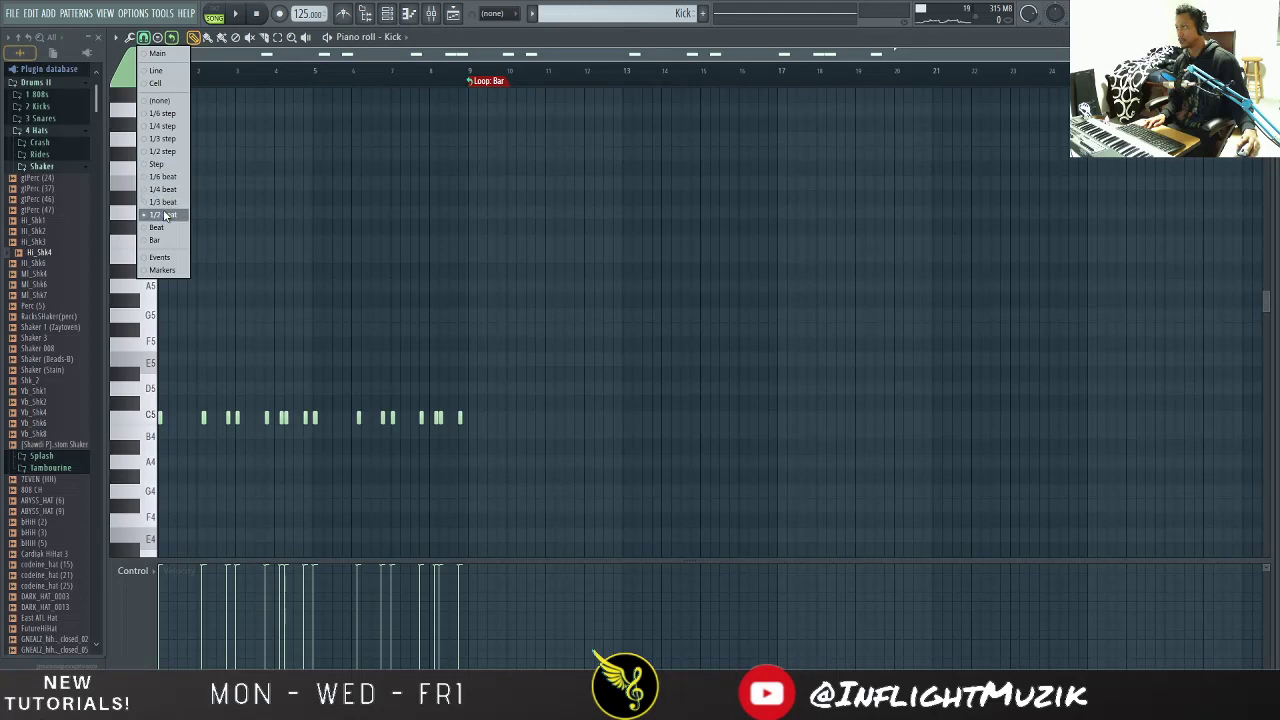
{"action": "left_click", "coordinate": [163, 216]}
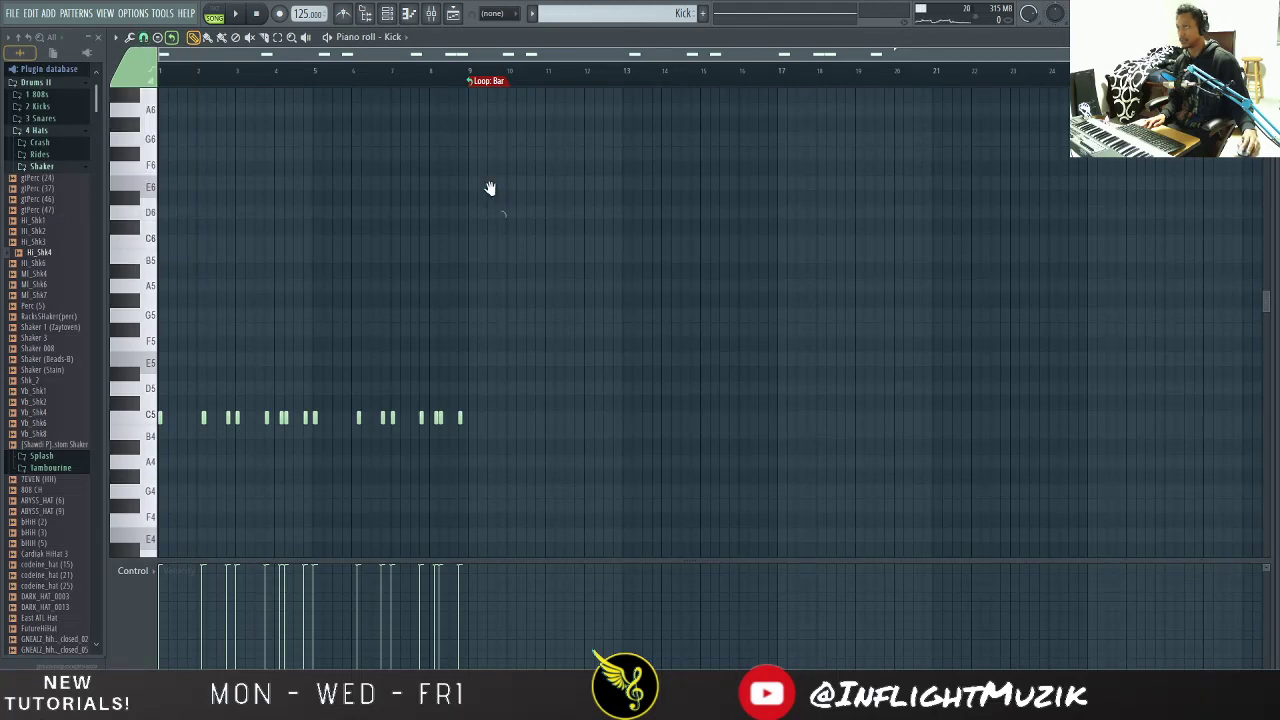
Step: Add a C5 kick note on beat 4 of bar 1 while auditioning the pattern
{"action": "scroll", "coordinate": [490, 188], "scroll_direction": "up", "scroll_amount": 5}
{"action": "key", "text": "space"}
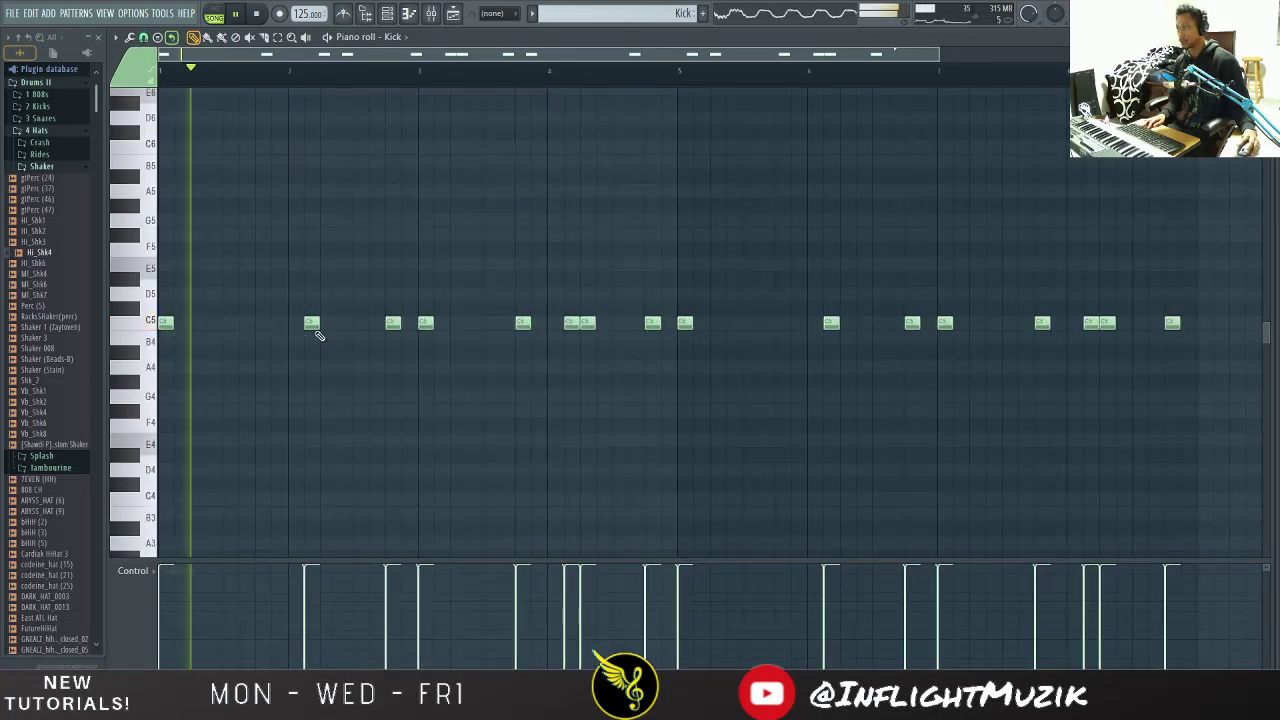
{"action": "key", "text": "space"}
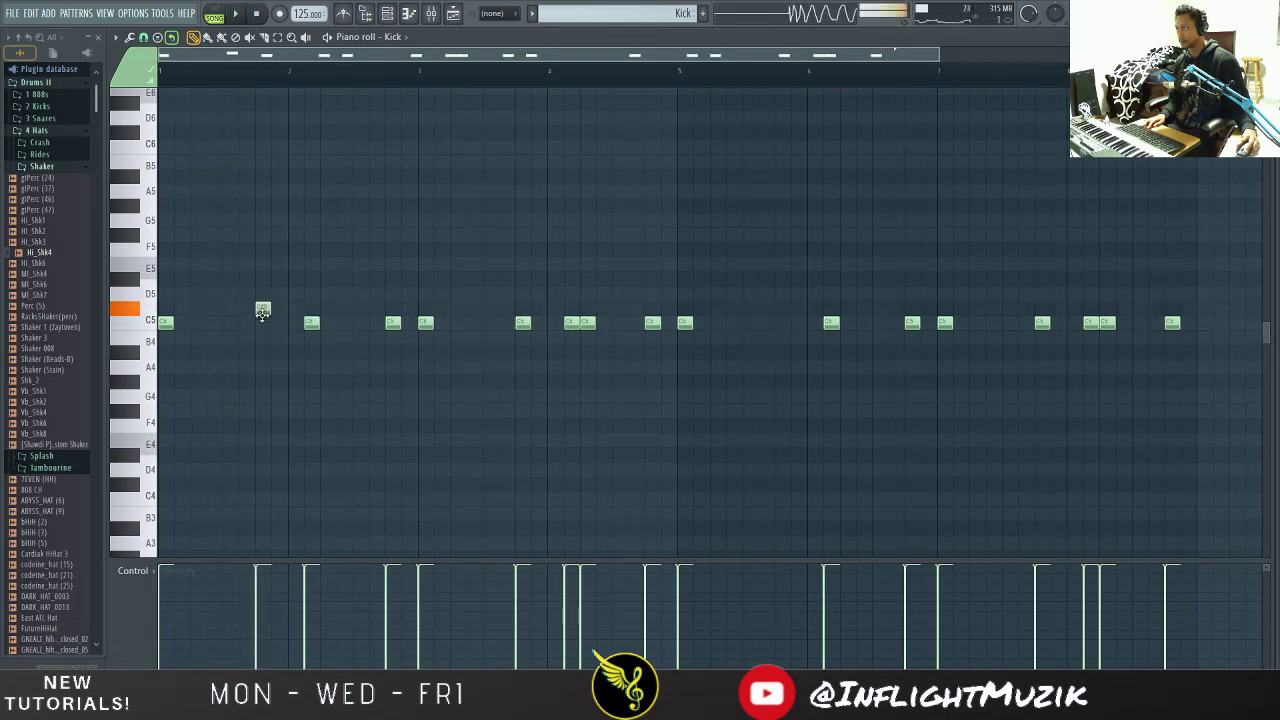
{"action": "key", "text": "space"}
{"action": "left_click_drag", "start_coordinate": [265, 316], "coordinate": [267, 329]}
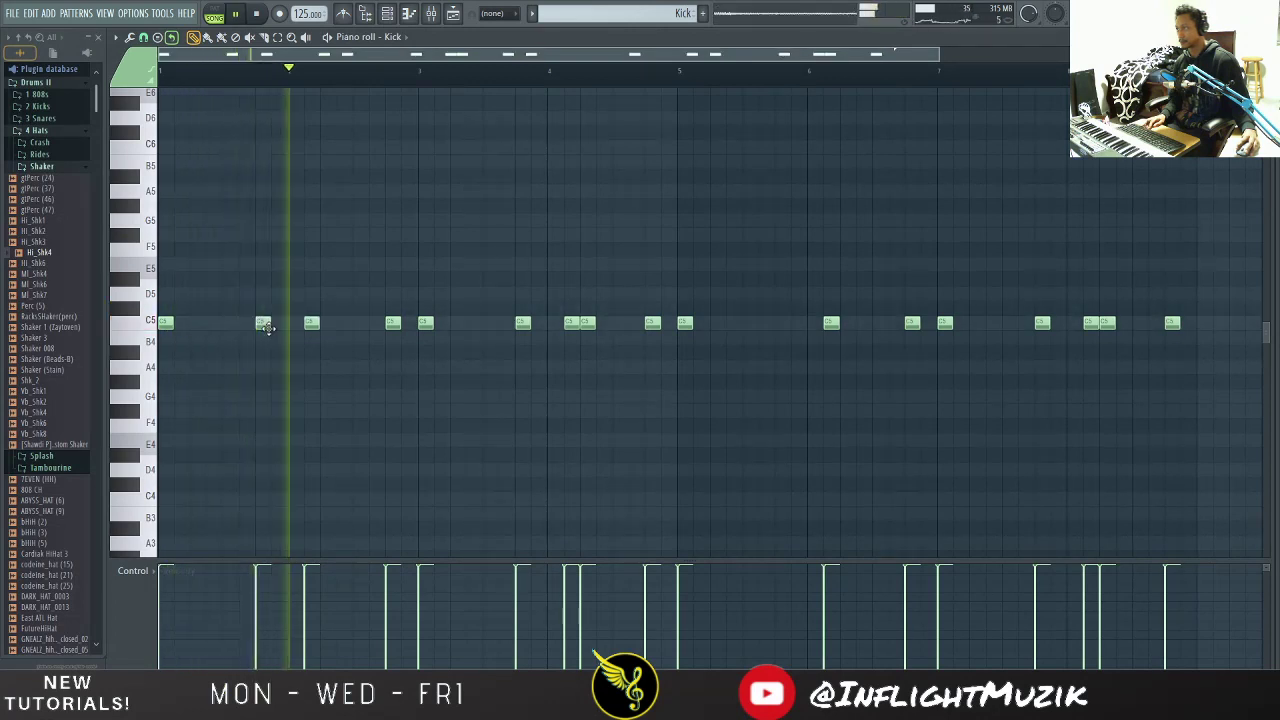
{"action": "key", "text": "space"}
Step: Move the first kick note in bar 2 half a beat later and audition the change
{"action": "key", "text": "space"}
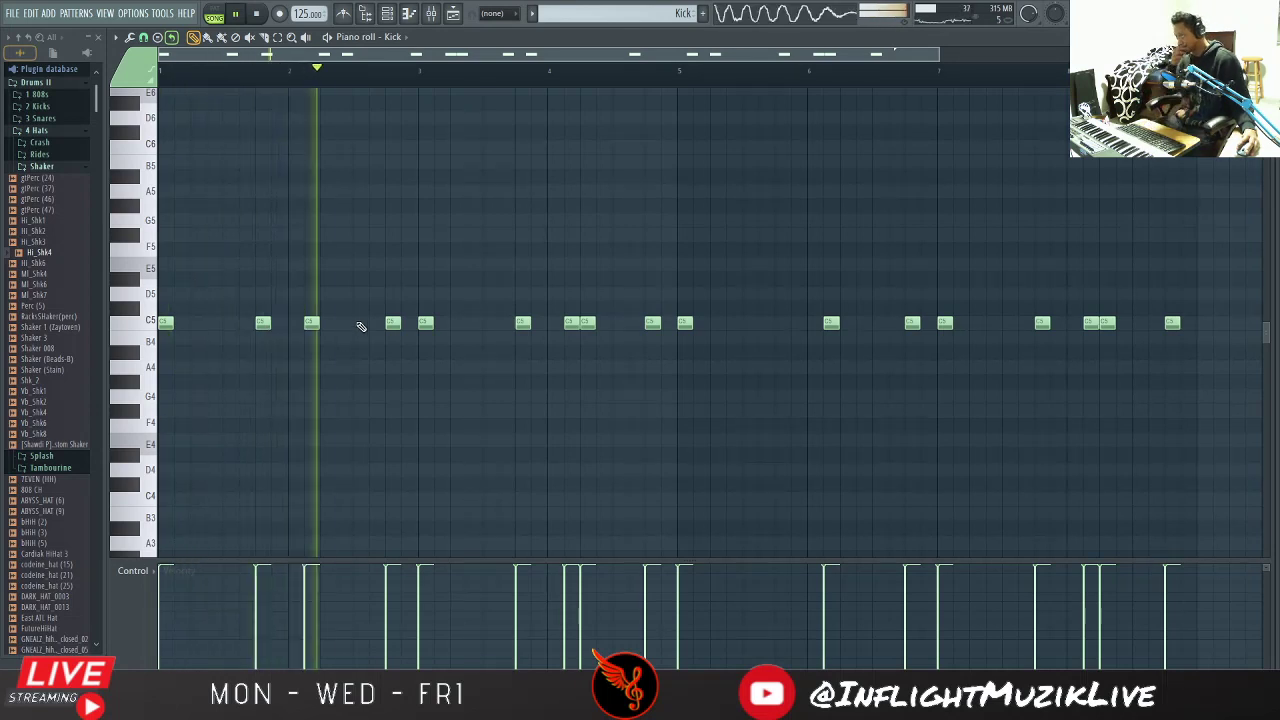
{"action": "key", "text": "space"}
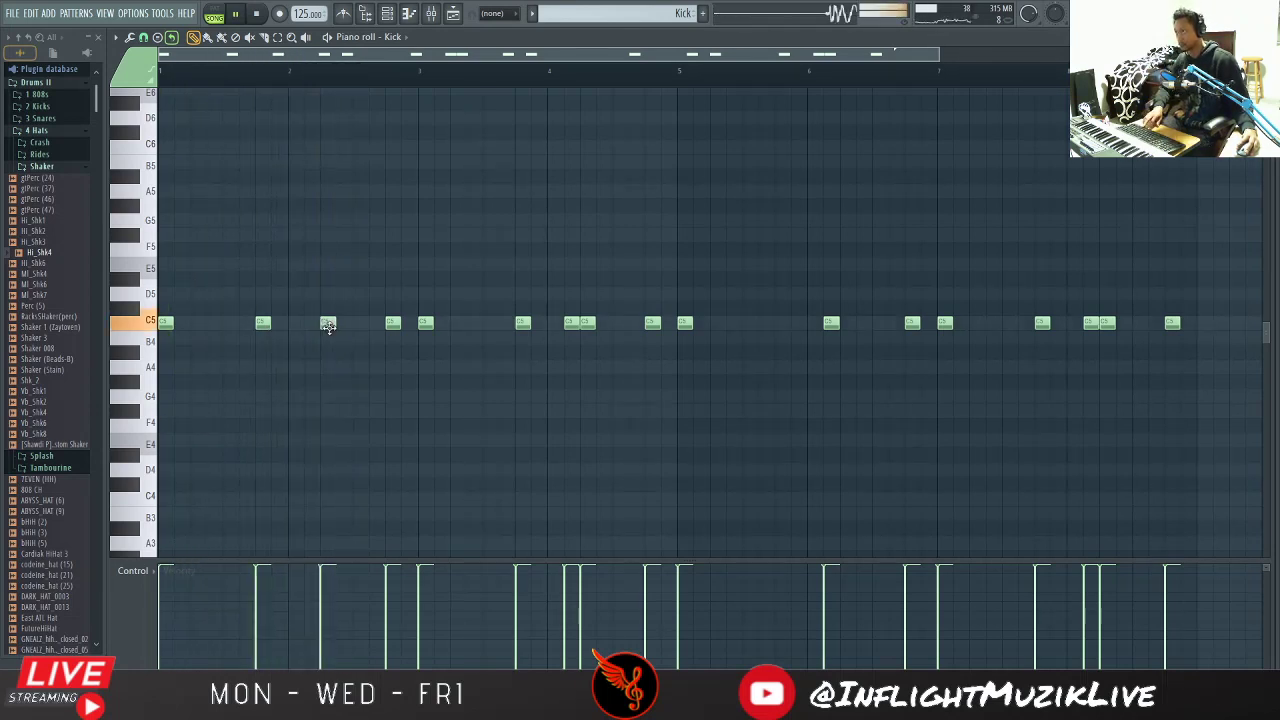
{"action": "key", "text": "space"}
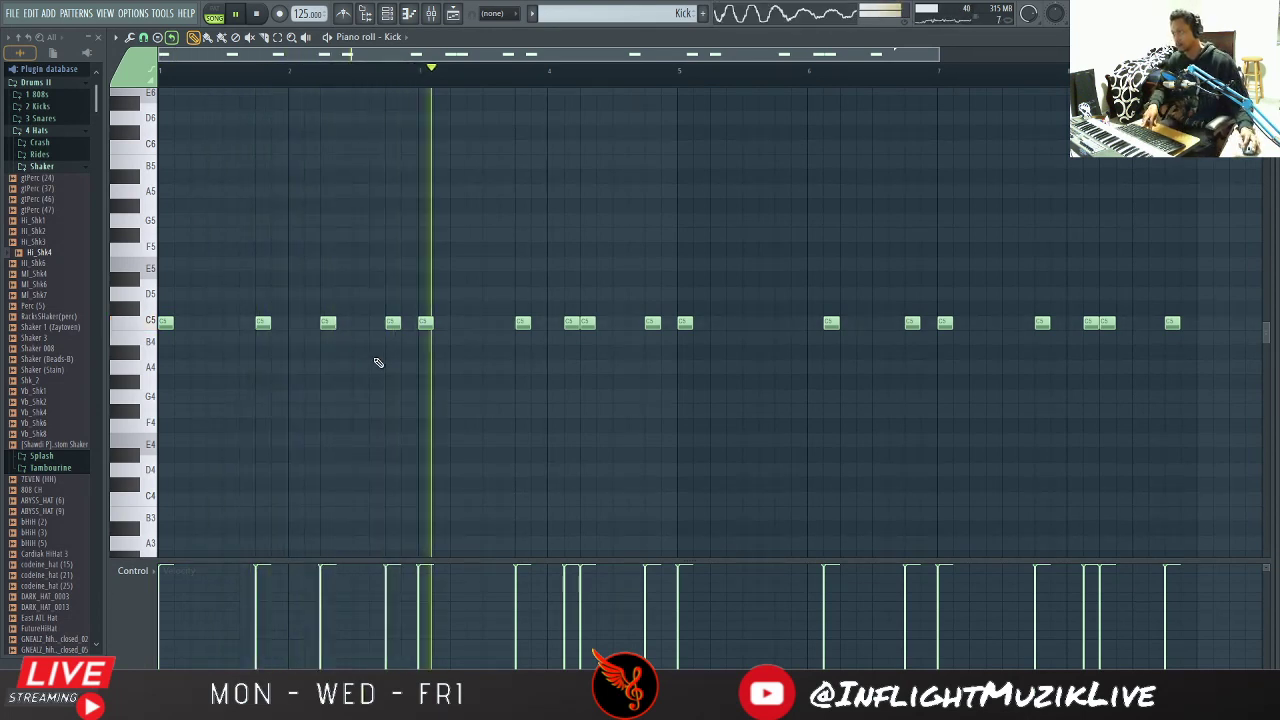
{"action": "key", "text": "space"}
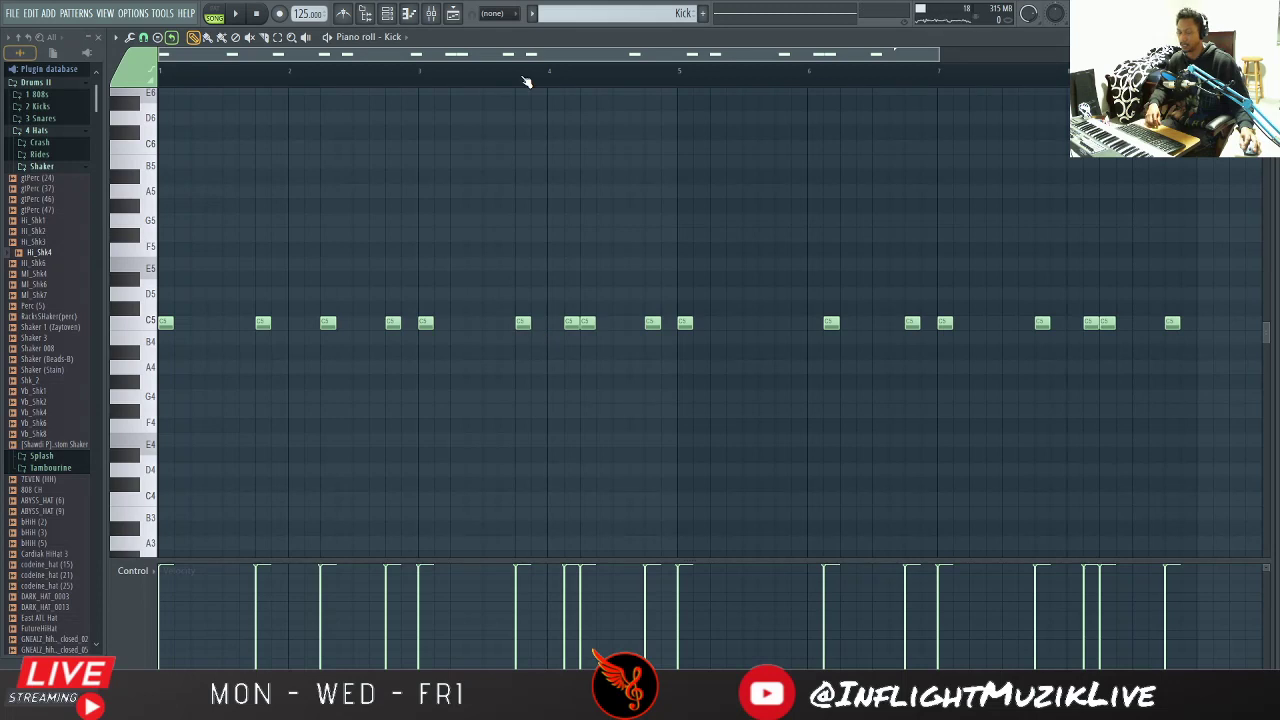
Step: Try moving the second kick note of the close pair in bar 4 half a beat later
{"action": "key", "text": "space"}
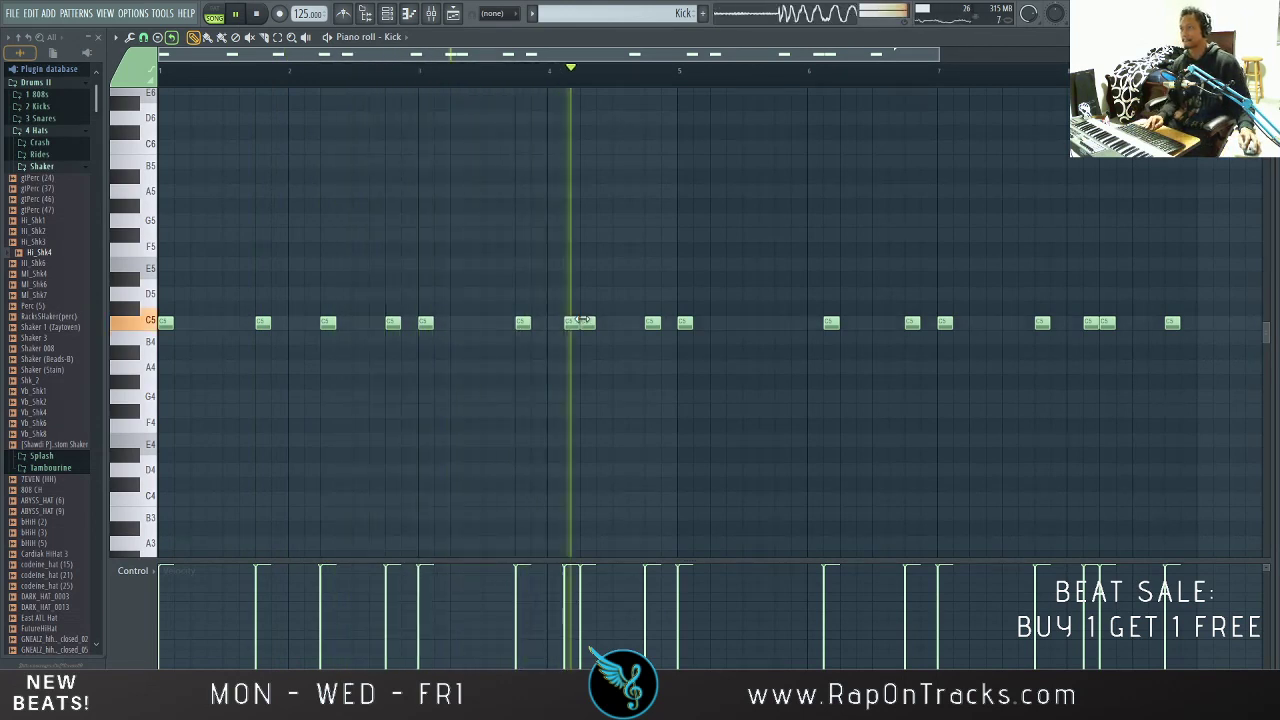
{"action": "key", "text": "space"}
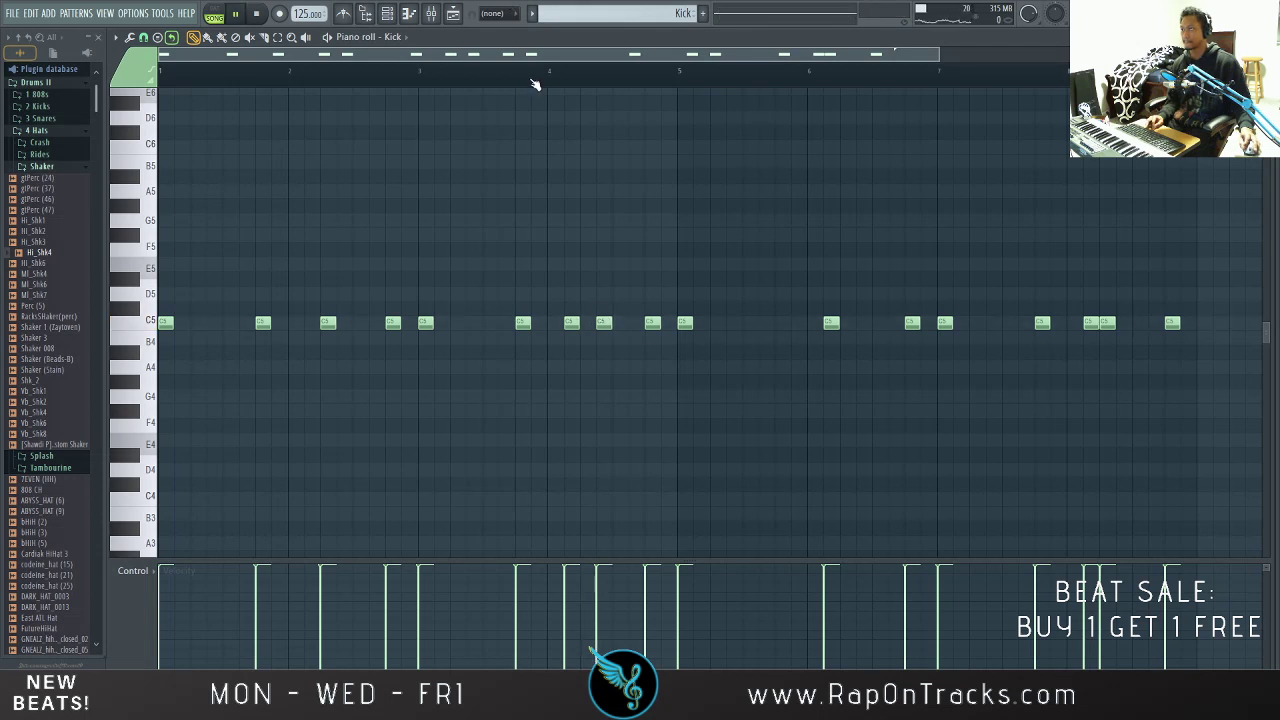
{"action": "key", "text": "space"}
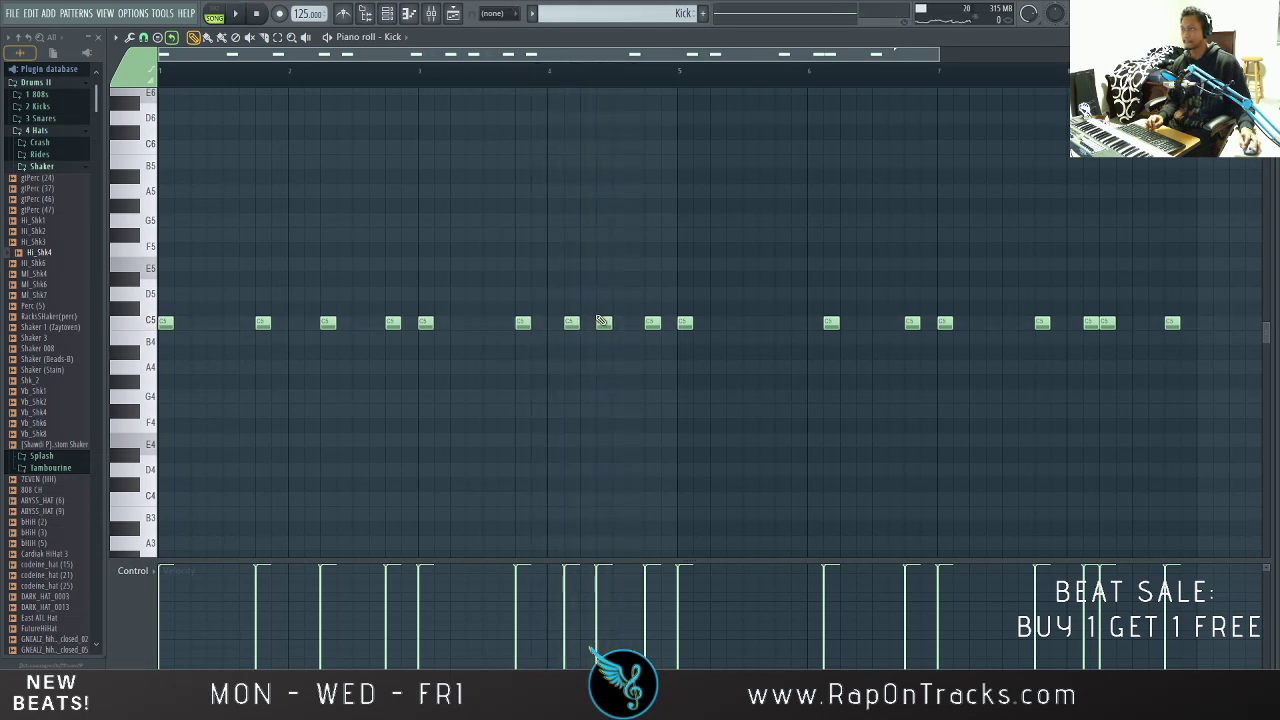
{"action": "left_click", "coordinate": [603, 321]}
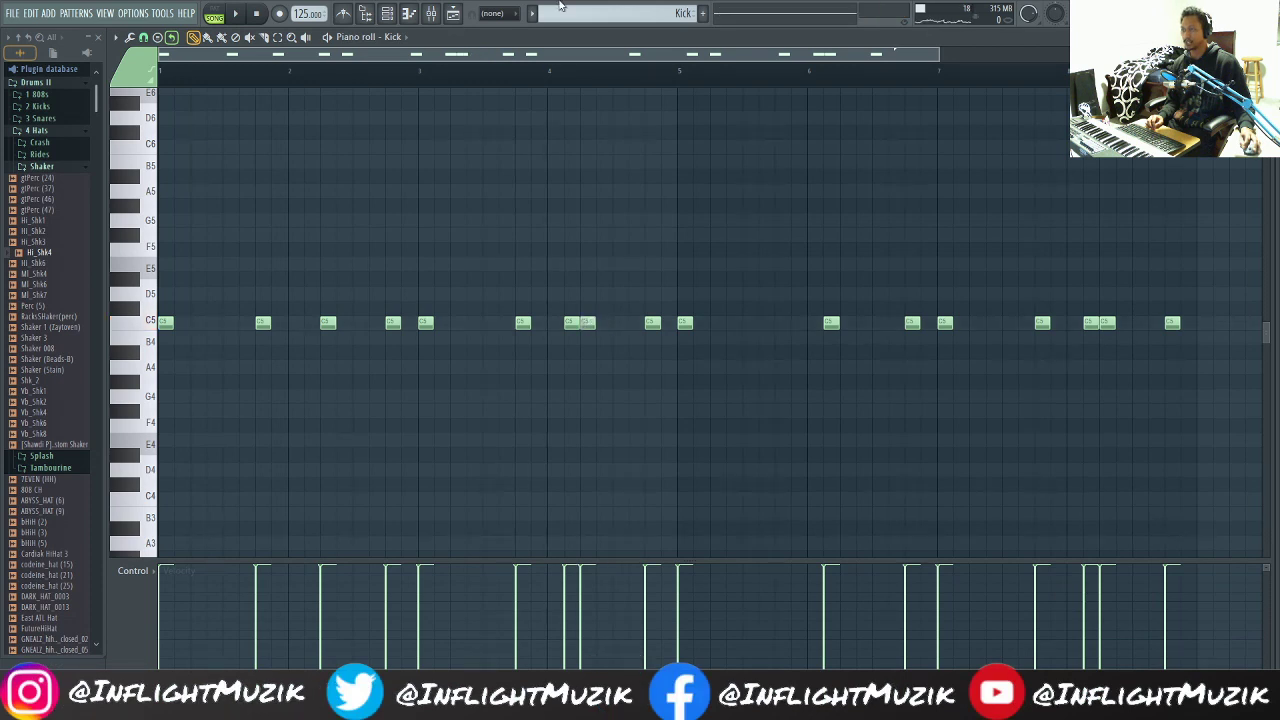
{"action": "left_click", "coordinate": [434, 14]}
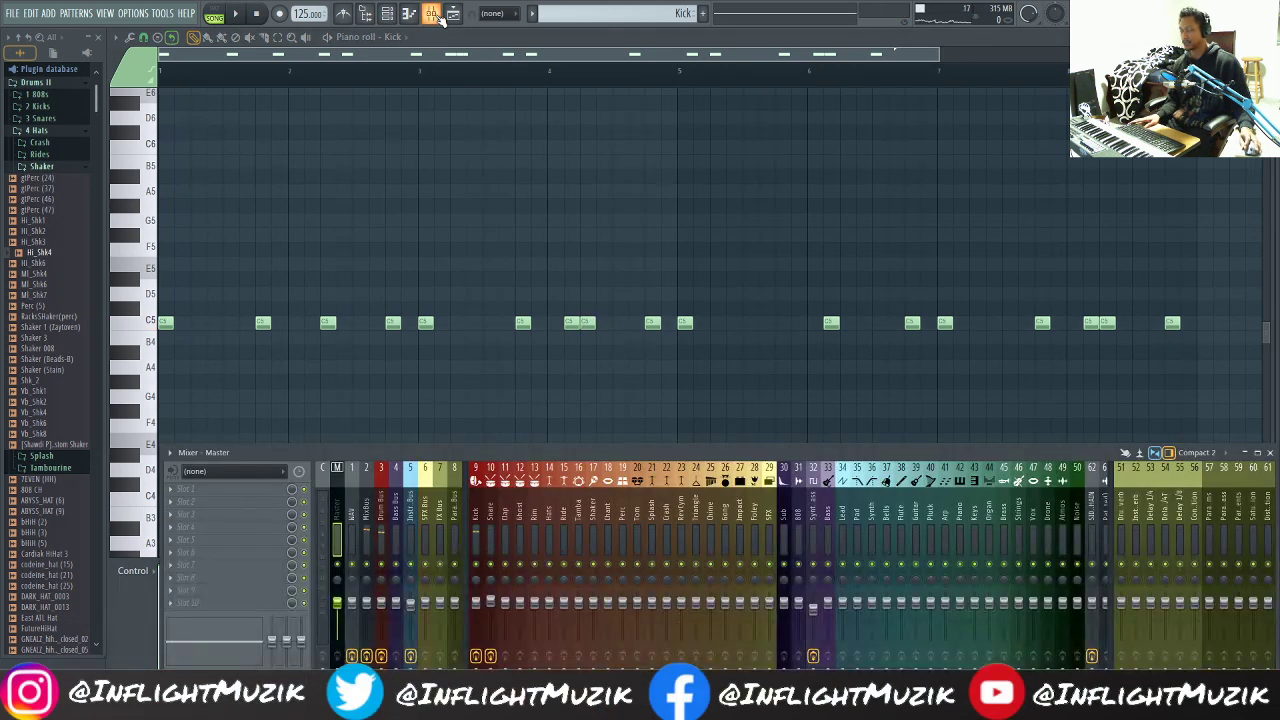
{"action": "left_click", "coordinate": [394, 12]}
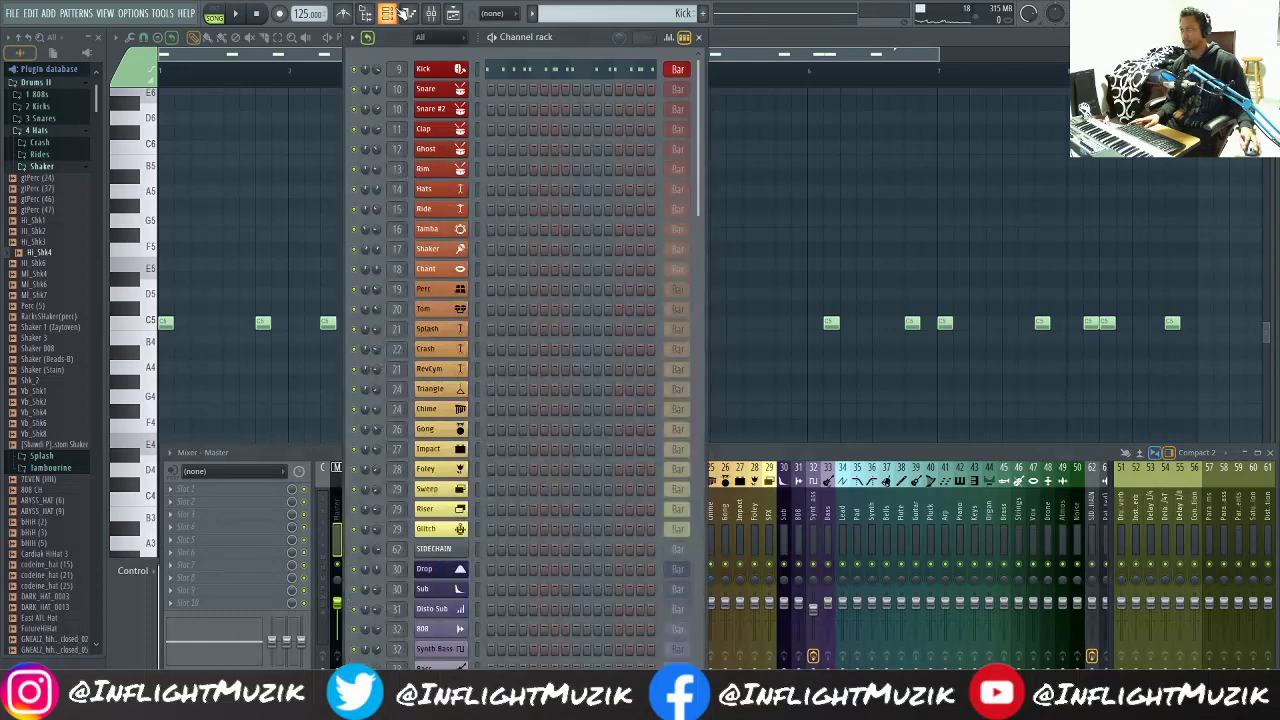
{"action": "left_click", "coordinate": [394, 12]}
{"action": "left_click", "coordinate": [394, 12]}
{"action": "left_click", "coordinate": [394, 12]}
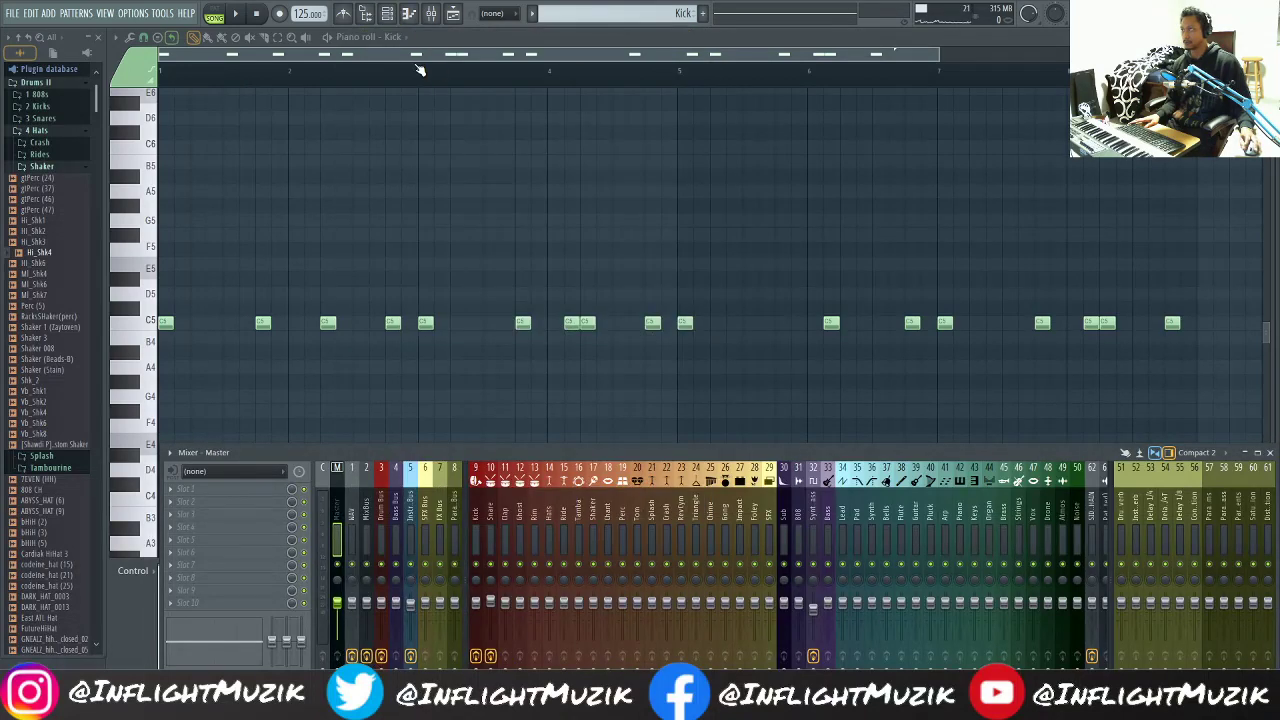
{"action": "scroll", "coordinate": [503, 166], "scroll_direction": "up", "scroll_amount": 5}
{"action": "scroll", "coordinate": [503, 166], "scroll_direction": "down", "scroll_amount": 5}
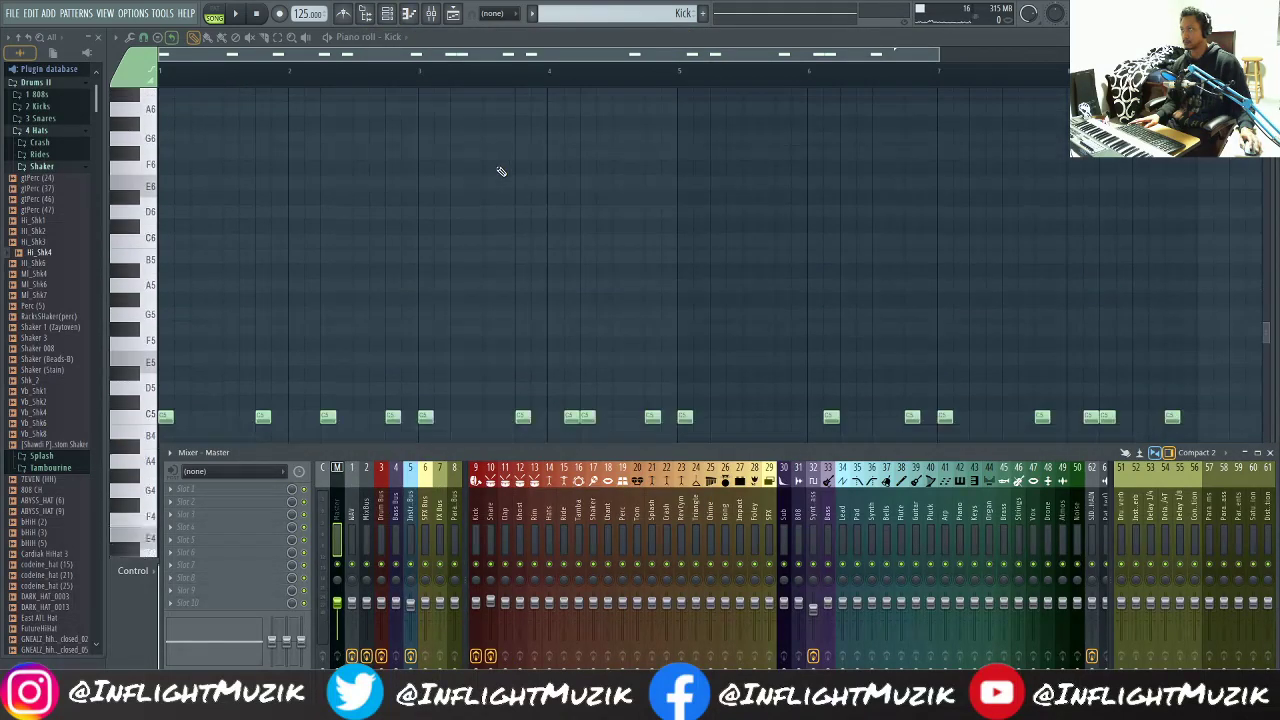
Step: Switch the piano roll to the 808 channel and 808 pattern, then lengthen both C6 notes in bar 4 to one beat
{"action": "left_click", "coordinate": [391, 36]}
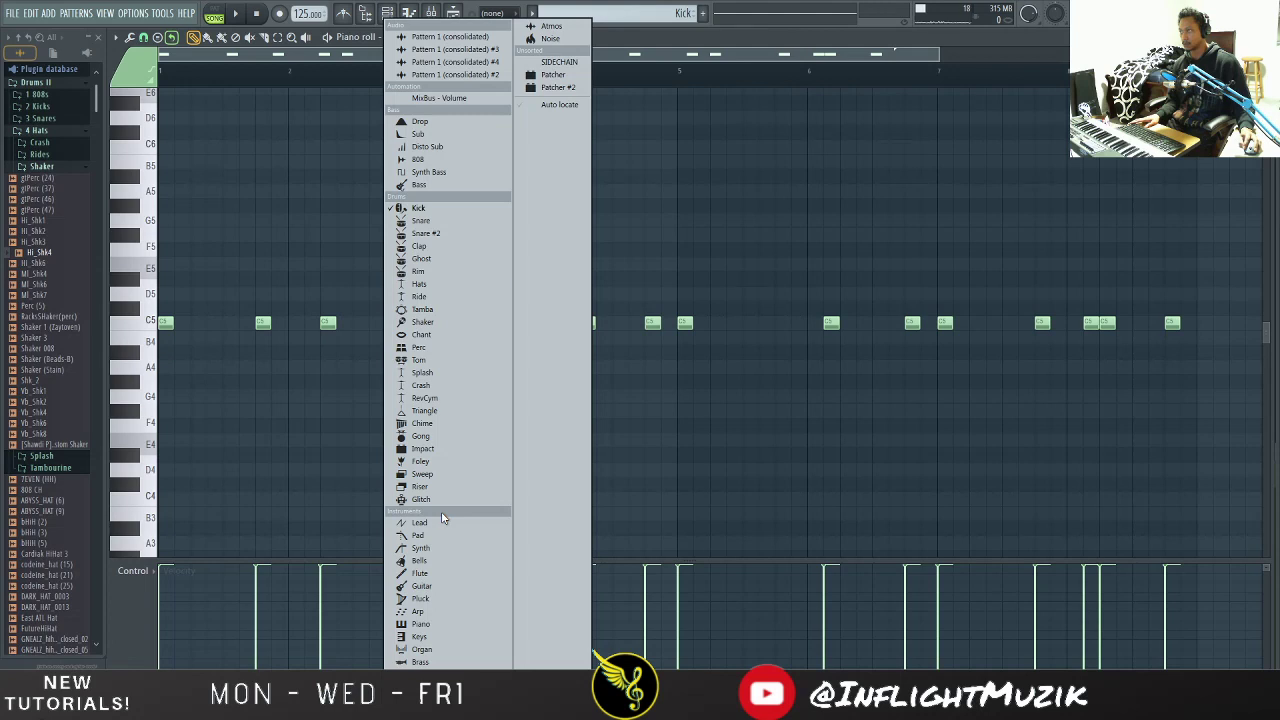
{"action": "left_click", "coordinate": [432, 159]}
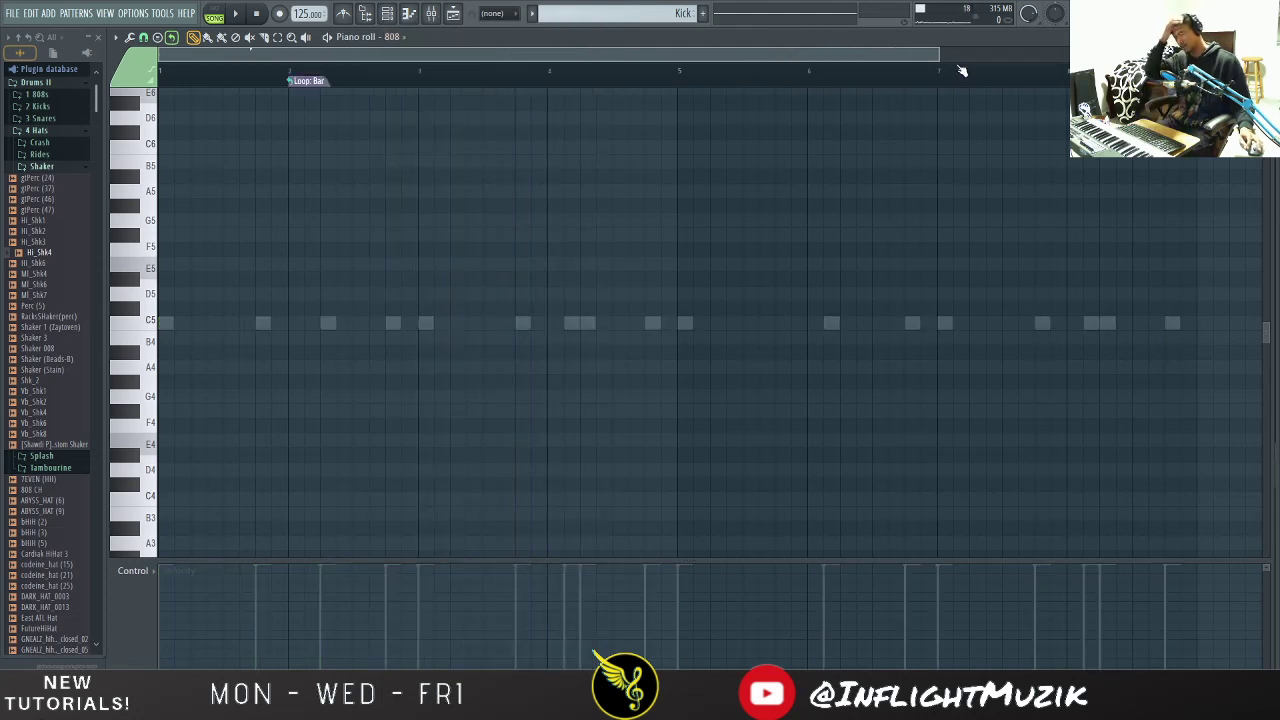
{"action": "left_click_drag", "start_coordinate": [942, 57], "coordinate": [726, 126]}
{"action": "left_click", "coordinate": [533, 13]}
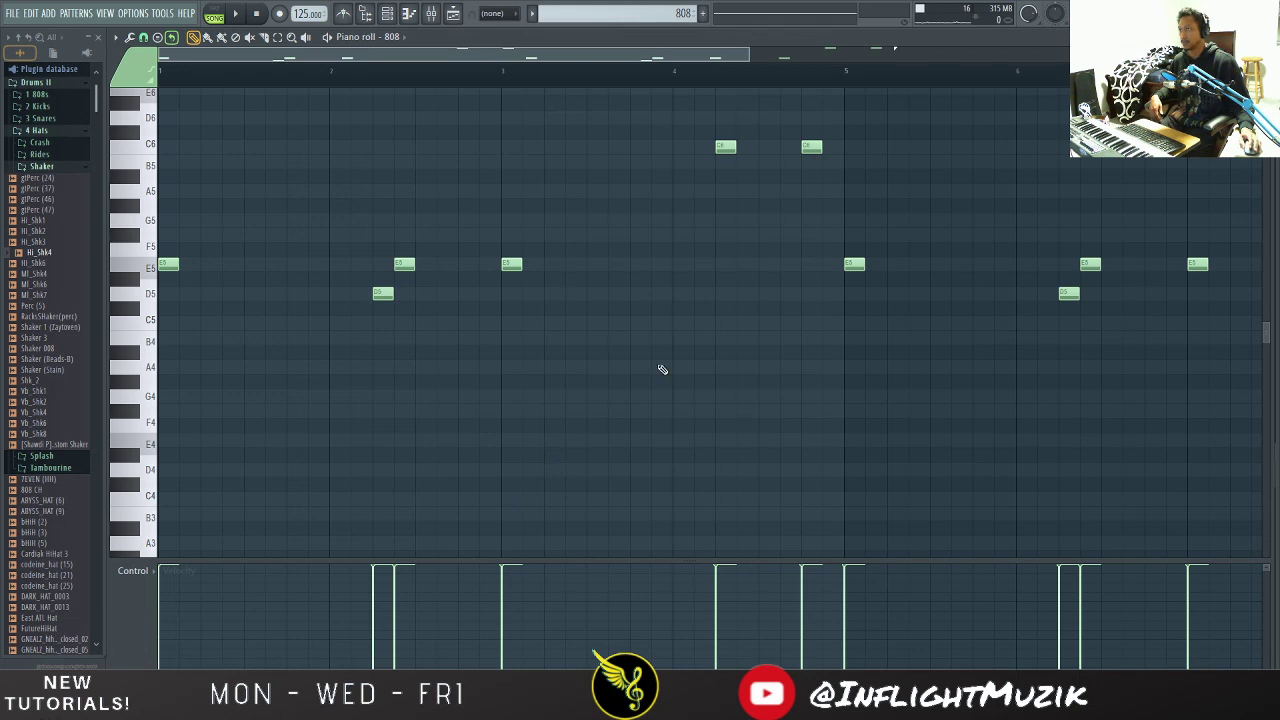
{"action": "left_click_drag", "start_coordinate": [879, 97], "coordinate": [698, 189]}
{"action": "left_click_drag", "start_coordinate": [737, 148], "coordinate": [742, 148]}
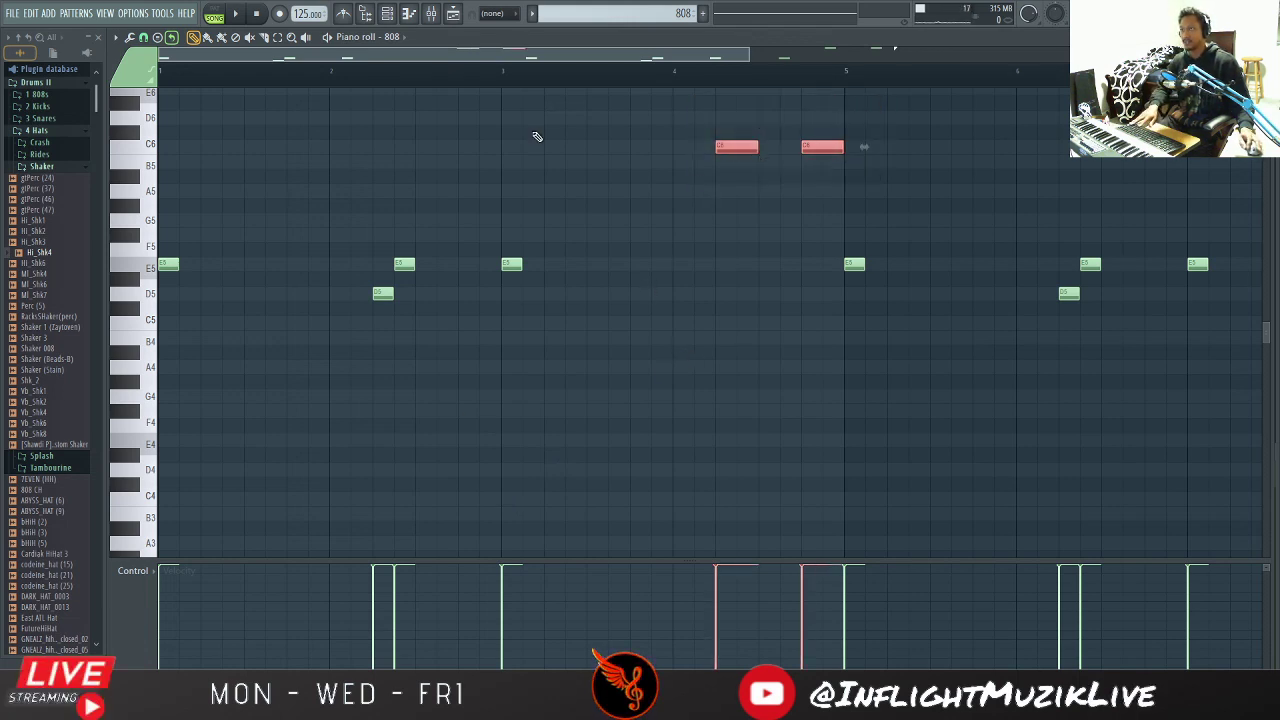
Step: In the 808 channel's volume envelope, raise the hold and bring attack, decay, sustain and release to minimum
{"action": "left_click", "coordinate": [387, 13]}
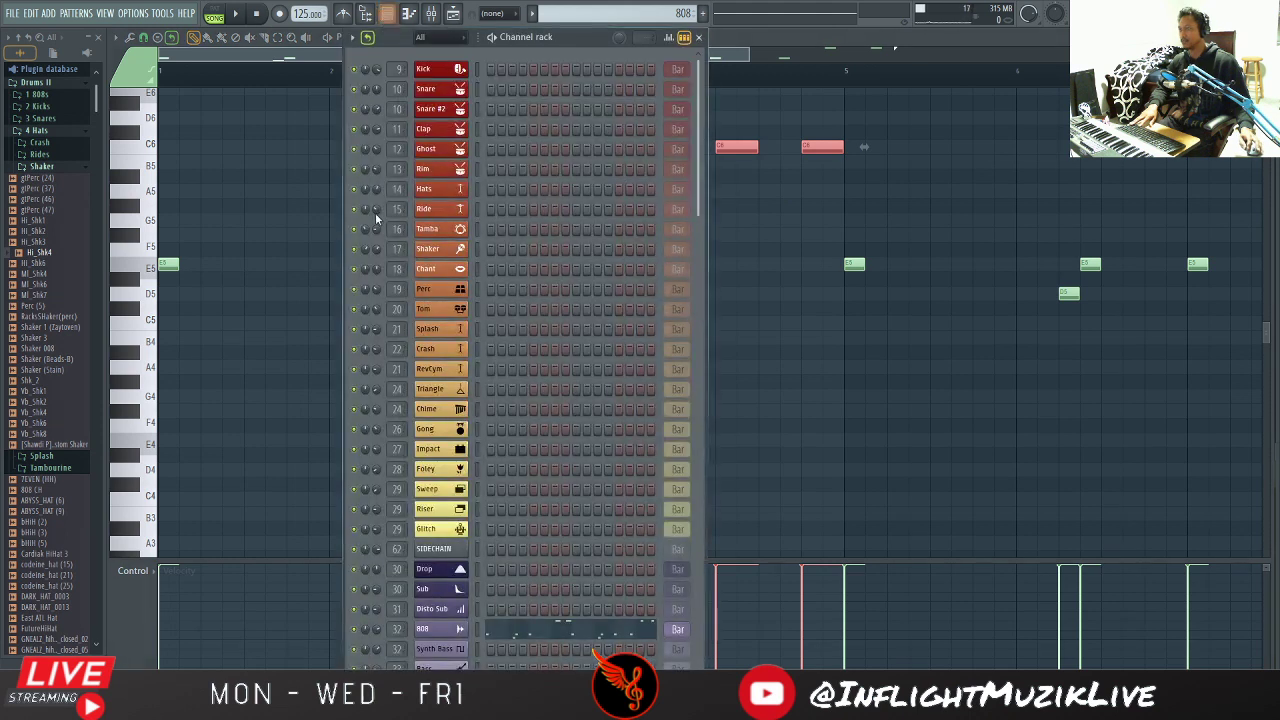
{"action": "scroll", "coordinate": [563, 629], "scroll_direction": "down", "scroll_amount": 5}
{"action": "left_click", "coordinate": [434, 451]}
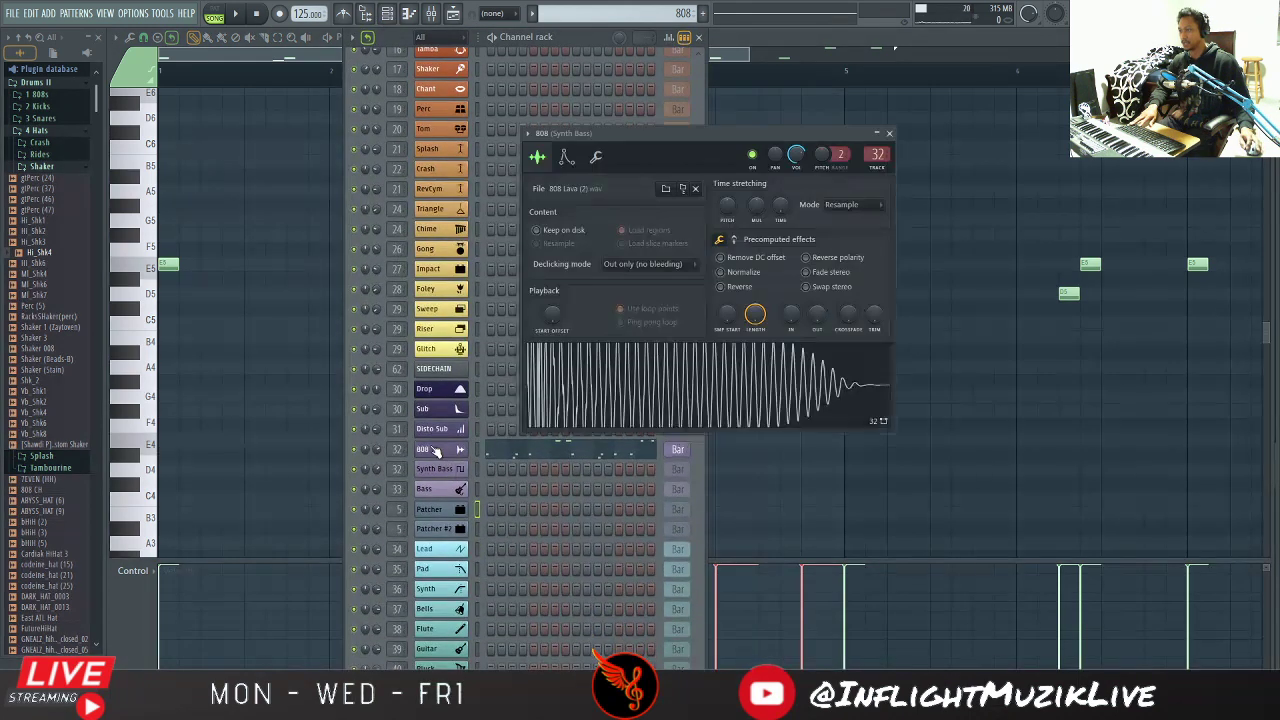
{"action": "left_click", "coordinate": [566, 157]}
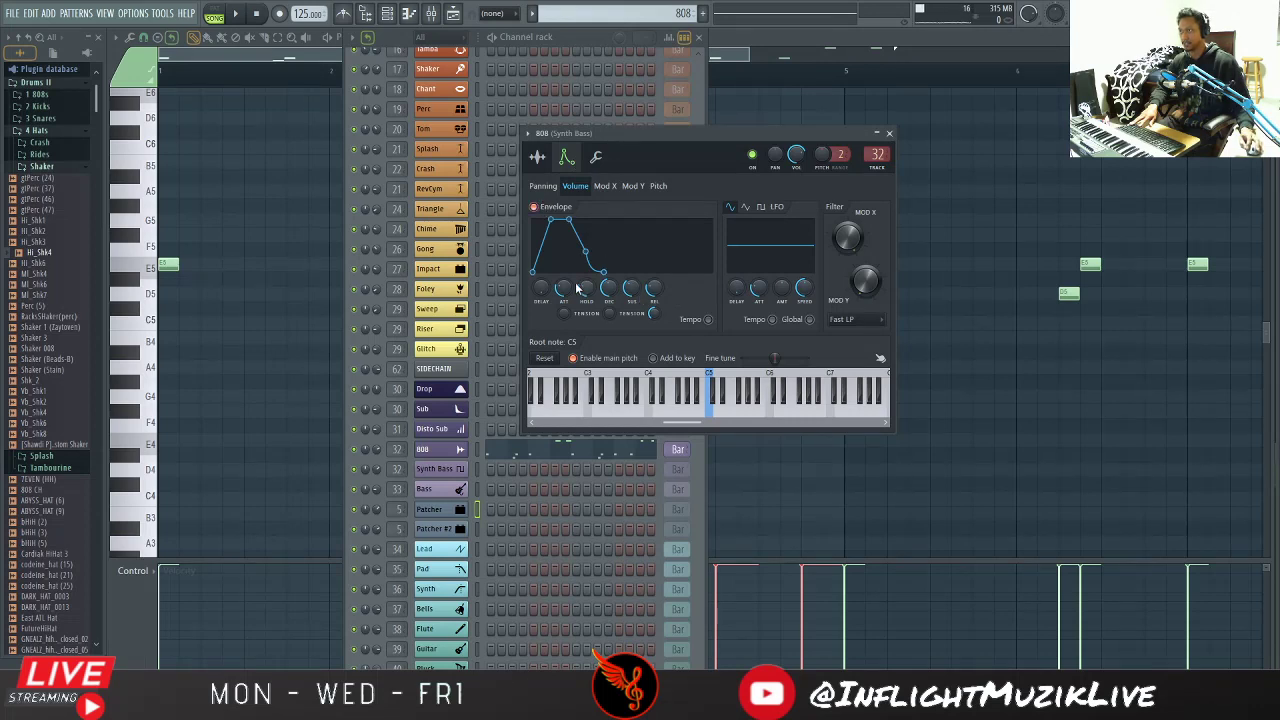
{"action": "left_click_drag", "start_coordinate": [564, 289], "coordinate": [564, 335]}
{"action": "left_click_drag", "start_coordinate": [586, 289], "coordinate": [586, 245]}
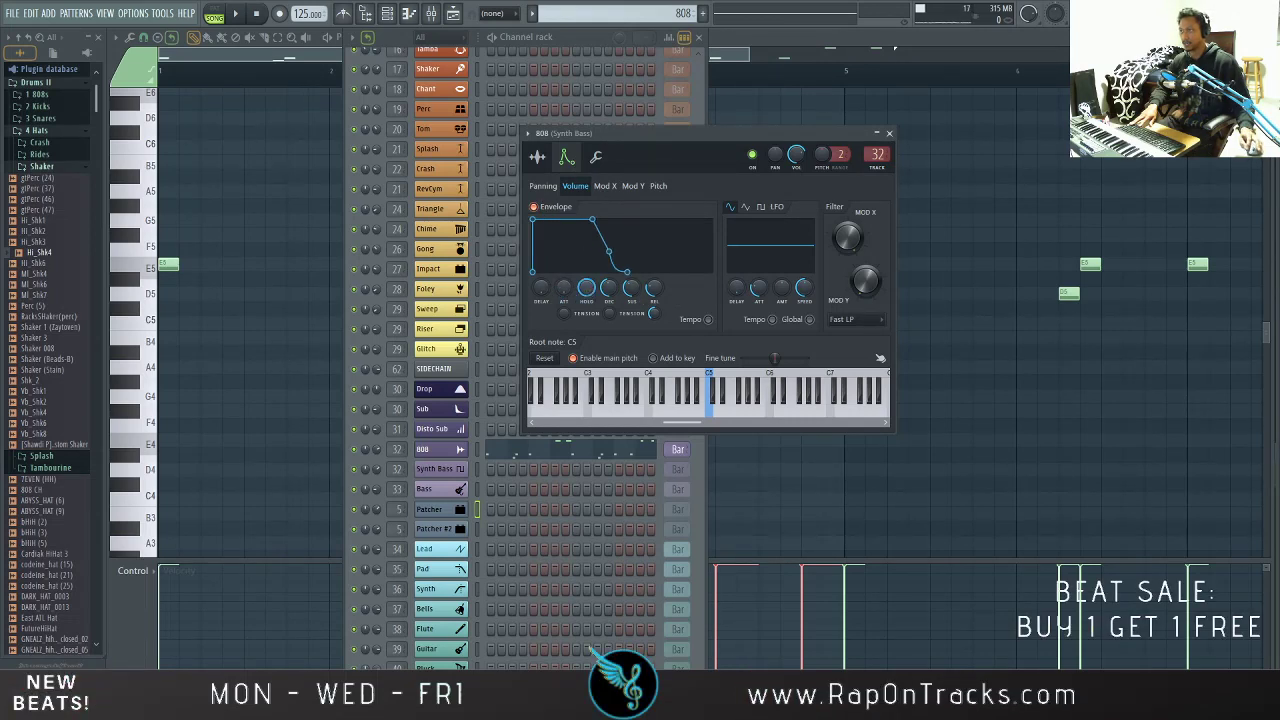
{"action": "left_click_drag", "start_coordinate": [600, 293], "coordinate": [600, 330]}
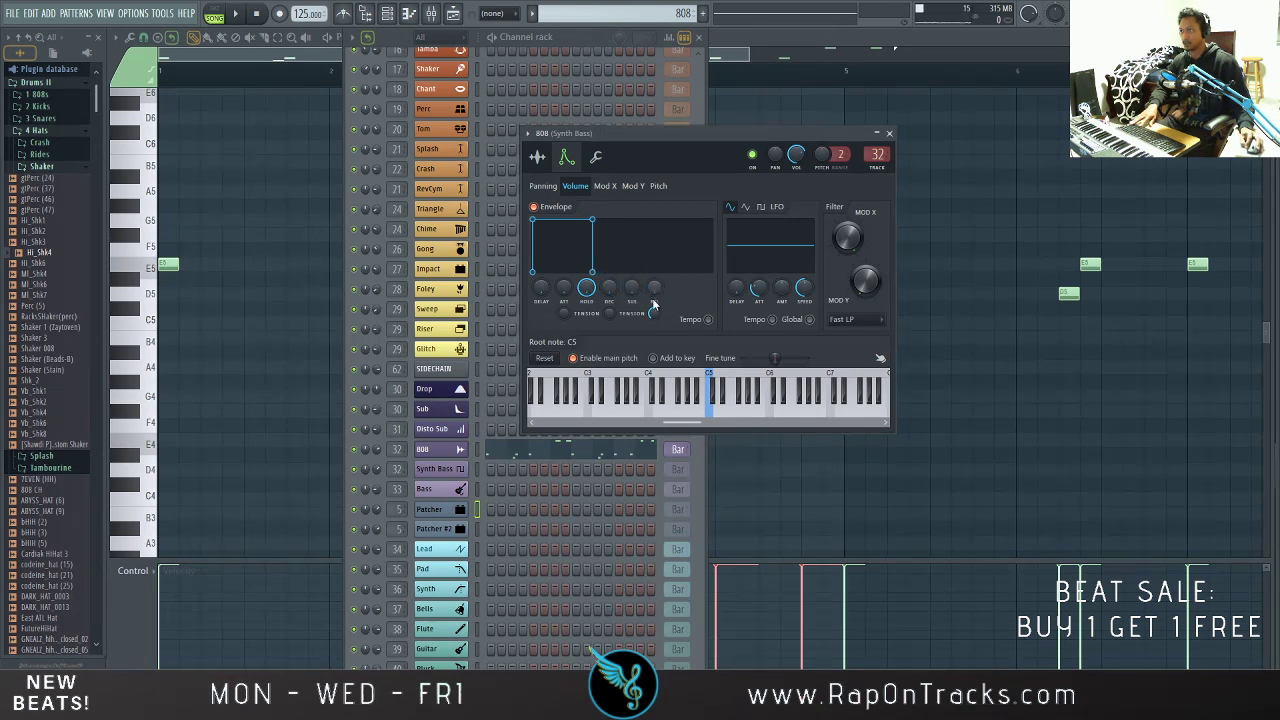
{"action": "left_click", "coordinate": [786, 41]}
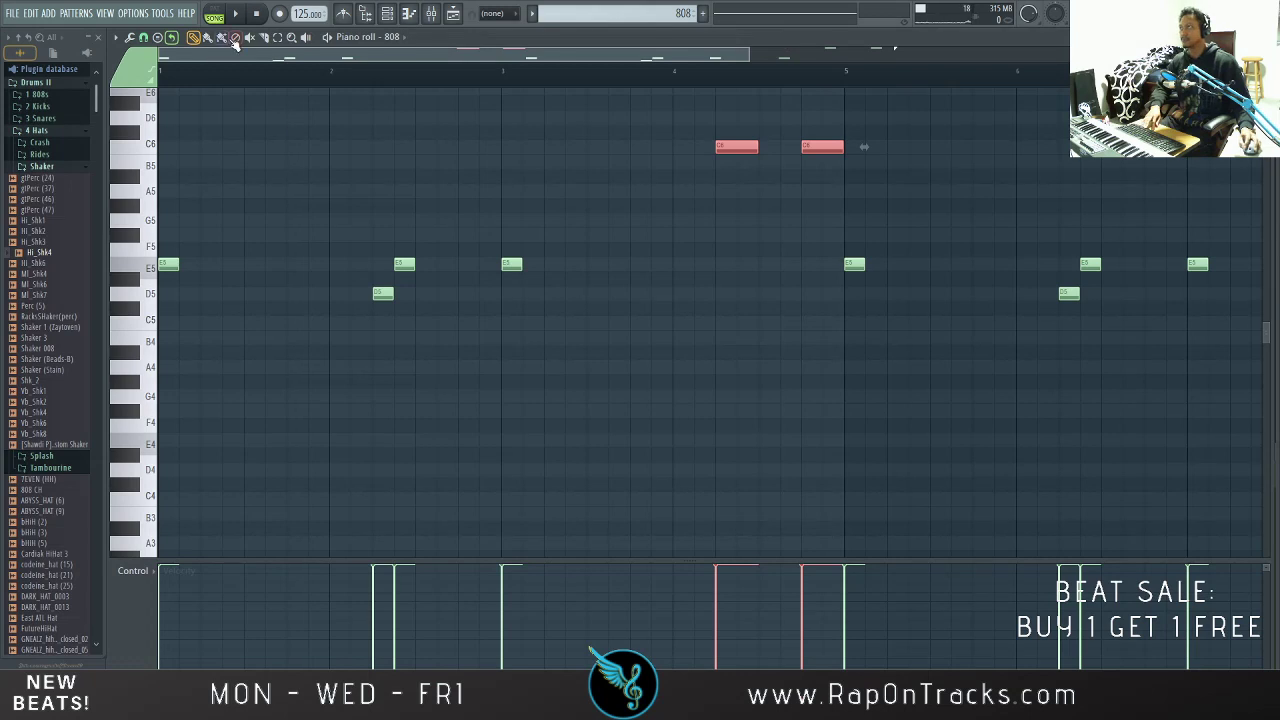
Step: Lengthen the opening E5 note in bar 1 of the 808 pattern to one beat and audition it
{"action": "key", "text": "space"}
{"action": "key", "text": "space"}
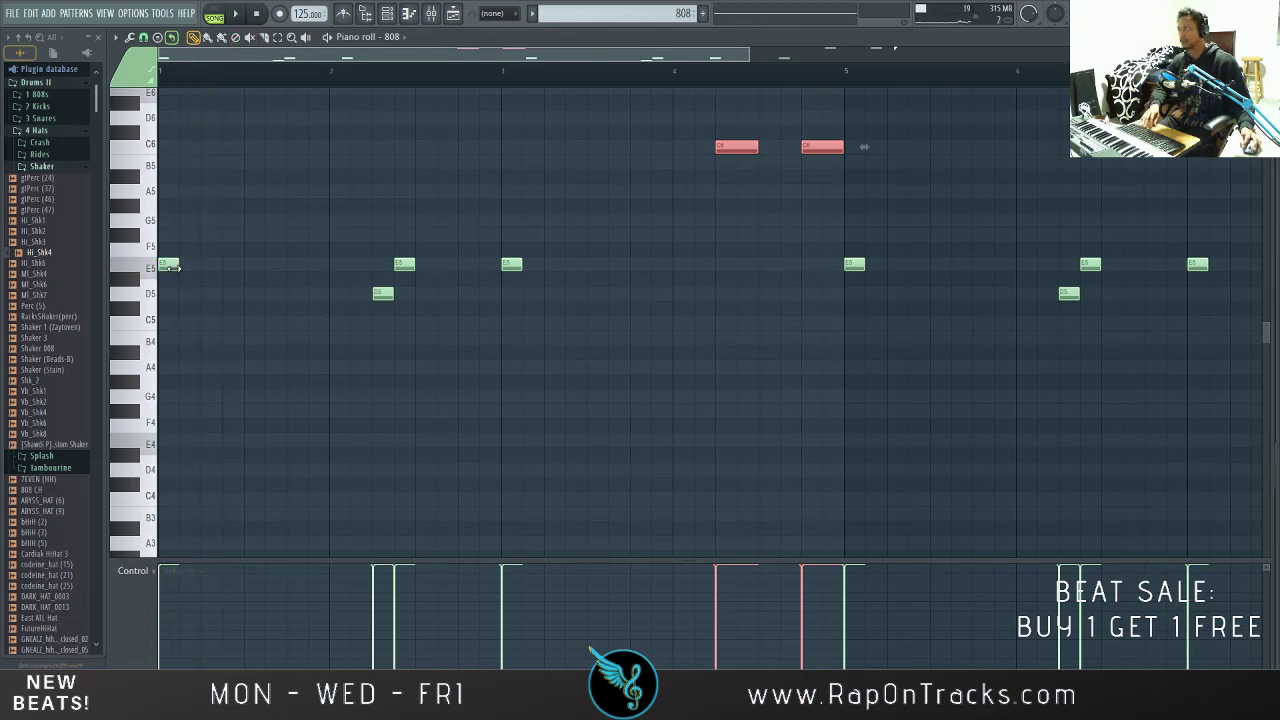
{"action": "left_click_drag", "start_coordinate": [172, 265], "coordinate": [185, 268]}
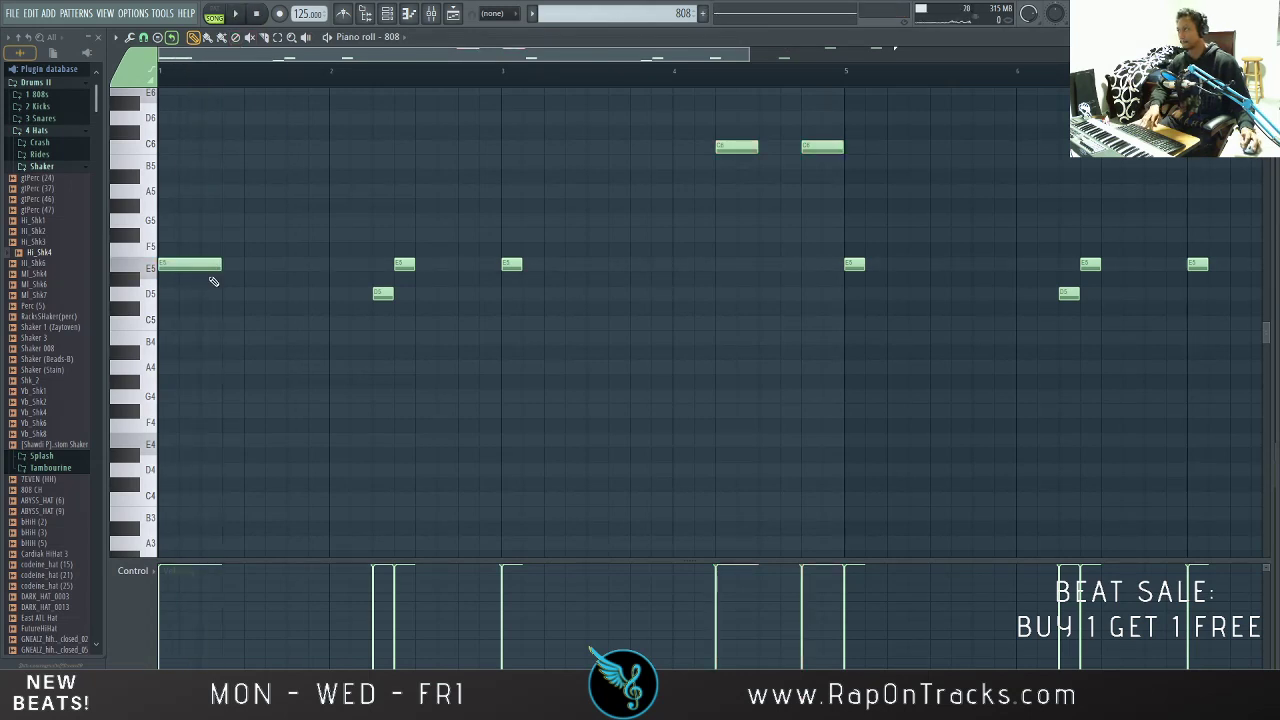
{"action": "key", "text": "space"}
{"action": "key", "text": "space"}
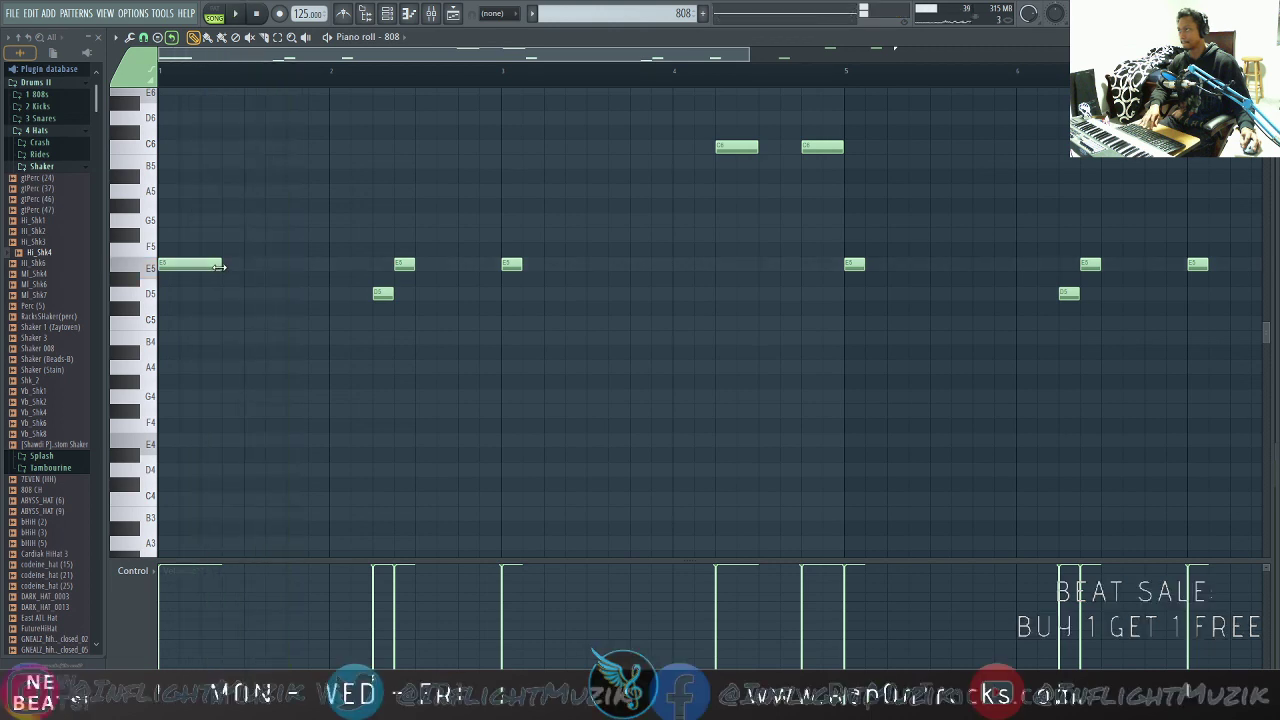
{"action": "key", "text": "space"}
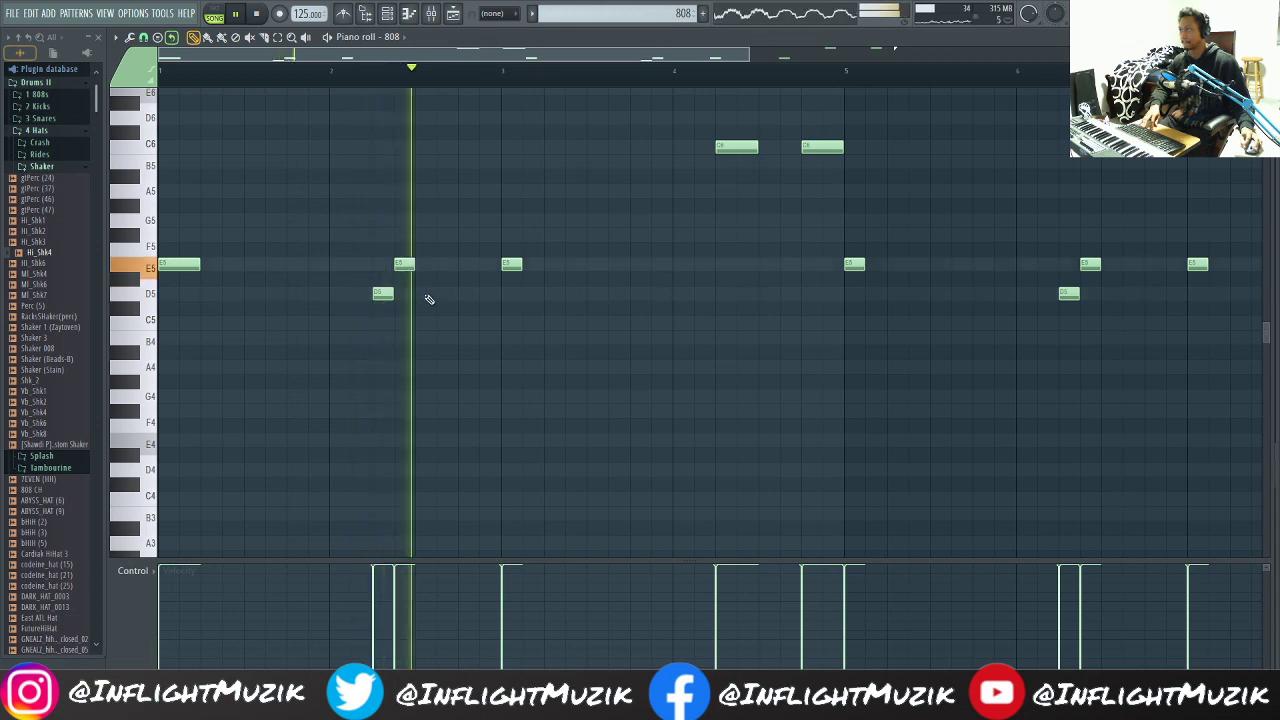
Step: Lengthen the E5 note in bar 2 of the 808 pattern to one beat and play the pattern
{"action": "key", "text": "space"}
{"action": "left_click_drag", "start_coordinate": [413, 263], "coordinate": [436, 264]}
{"action": "key", "text": "space"}
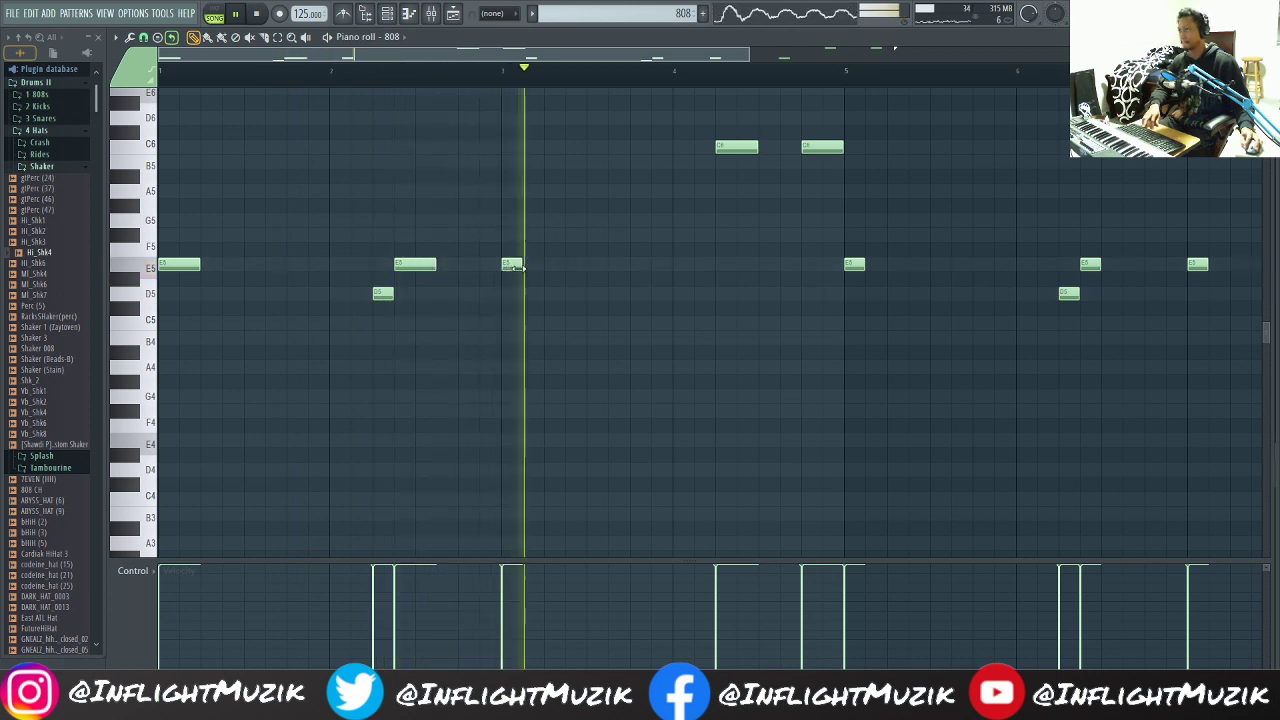
Step: Lengthen the E5 notes in bars 1, 2 and 3 of the 808 pattern to one and a half beats each and audition them
{"action": "key", "text": "space"}
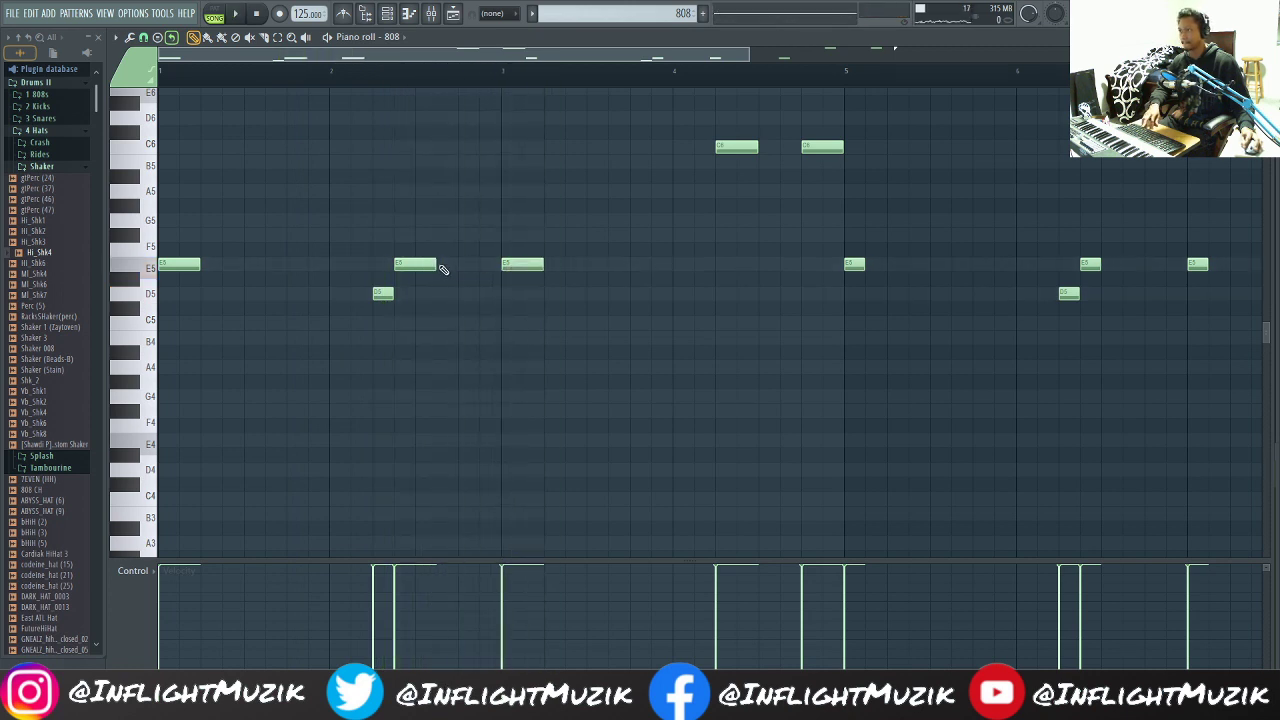
{"action": "left_click_drag", "start_coordinate": [433, 263], "coordinate": [457, 264]}
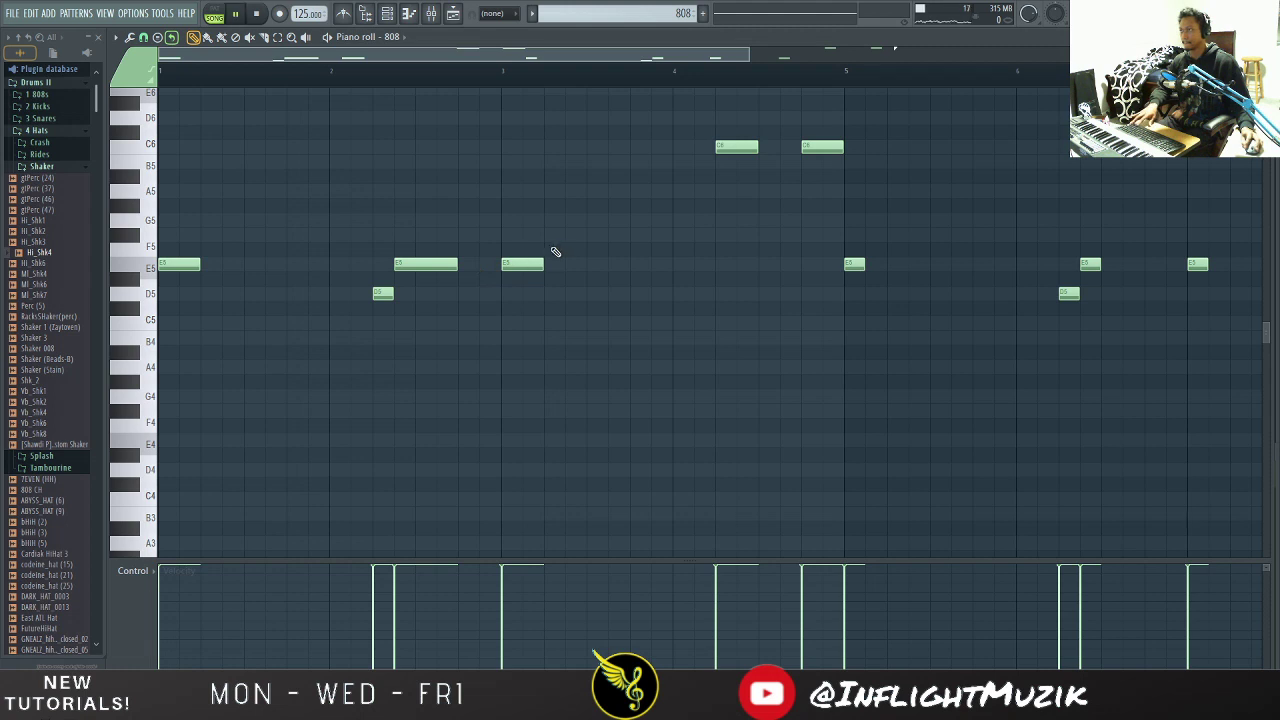
{"action": "key", "text": "space"}
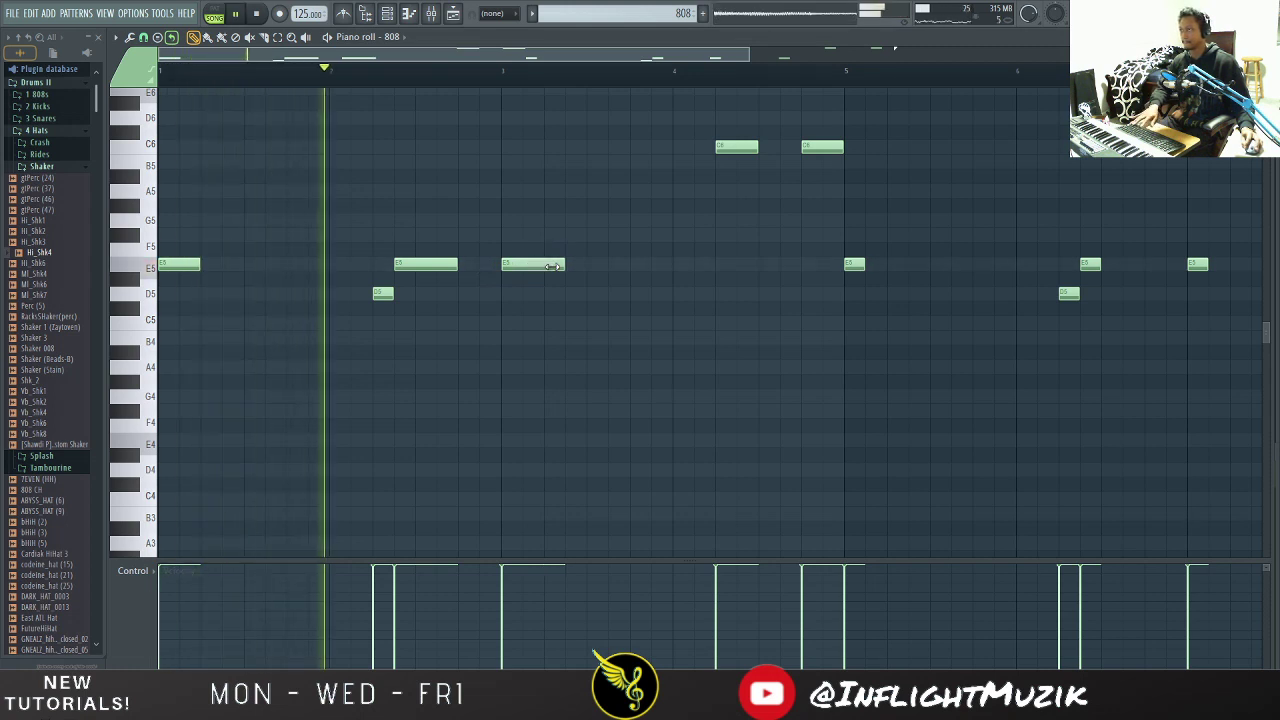
{"action": "left_click_drag", "start_coordinate": [543, 264], "coordinate": [565, 264]}
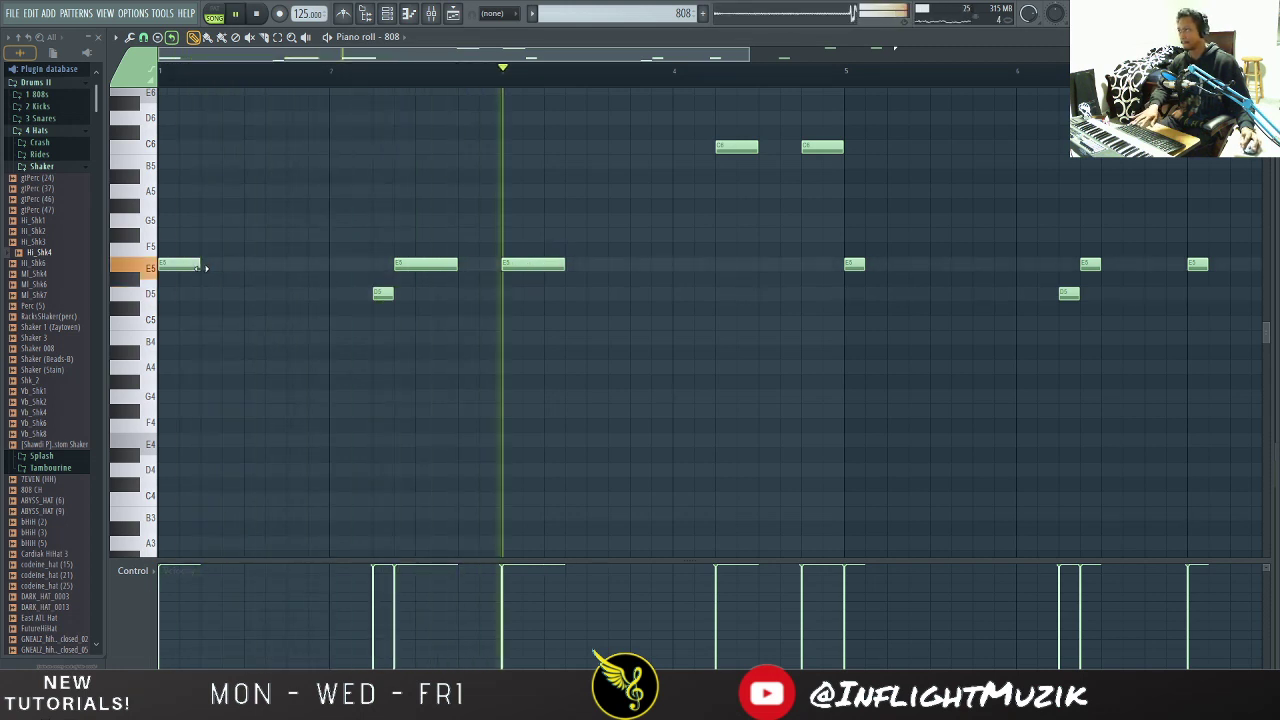
{"action": "left_click_drag", "start_coordinate": [199, 265], "coordinate": [218, 267]}
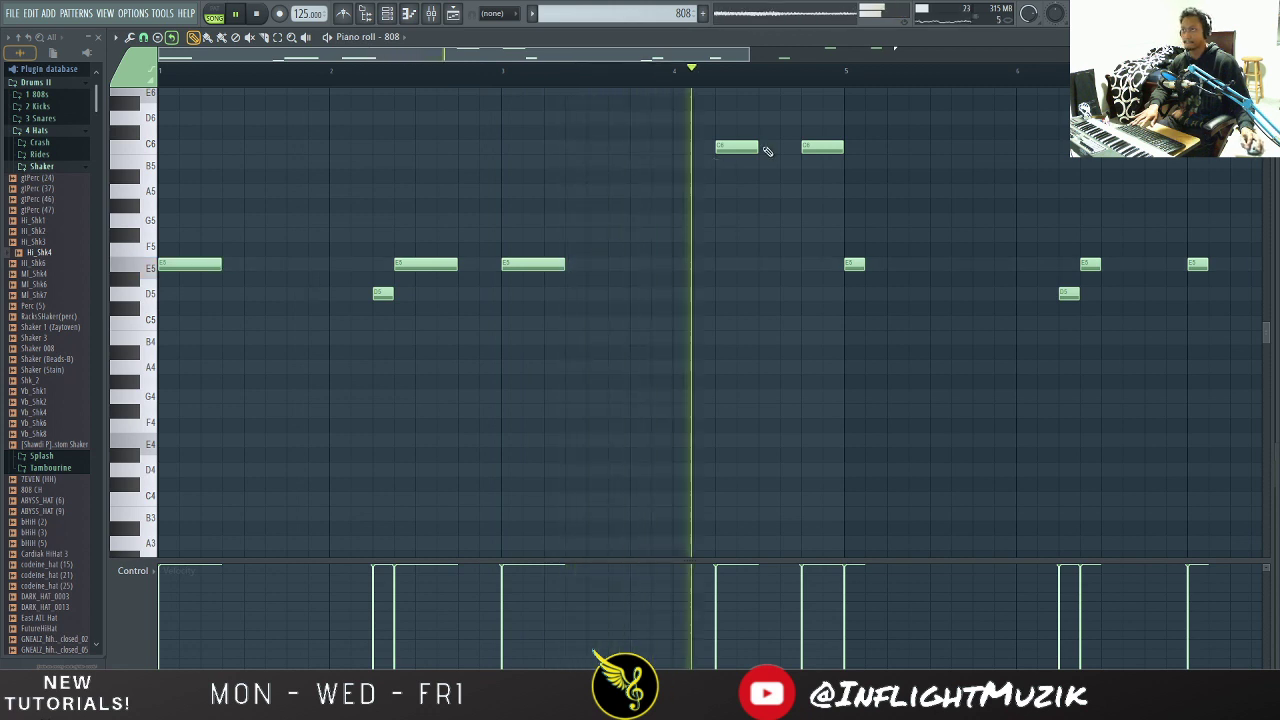
{"action": "key", "text": "space"}
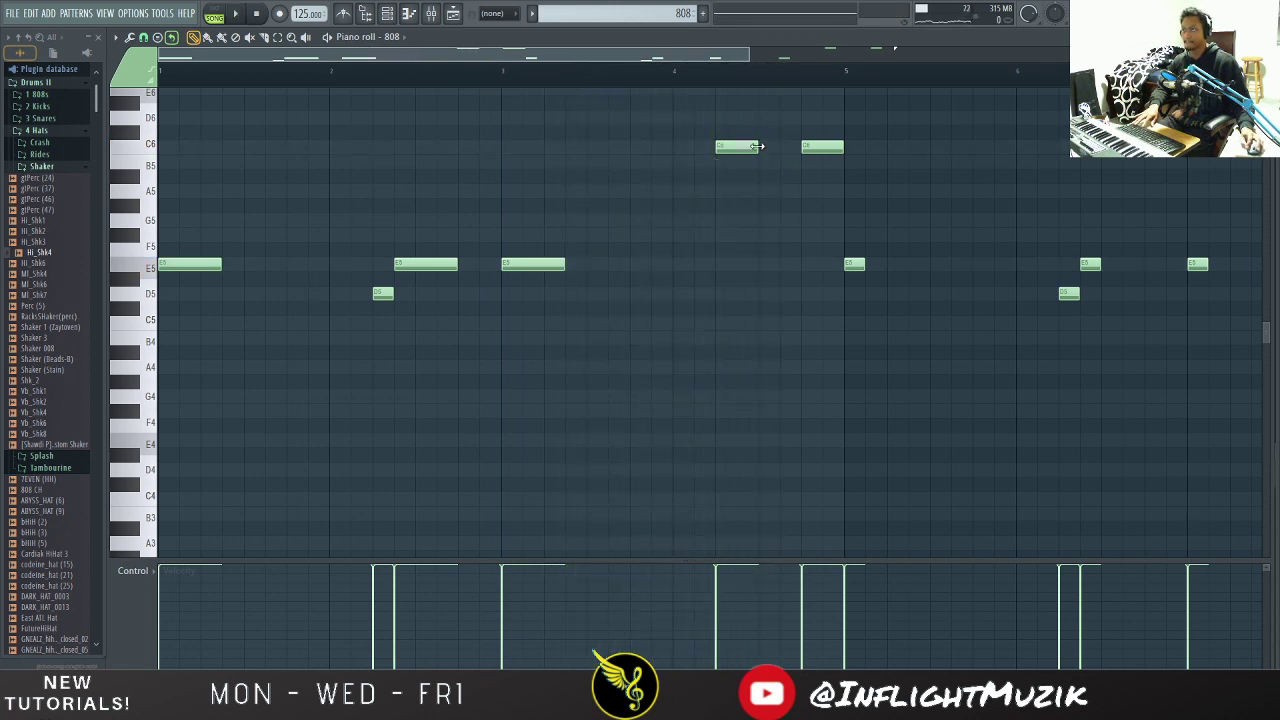
Step: Shorten the first C6 note in bar 4 to half a beat, add a one-beat B5 note right after it, and audition the change
{"action": "left_click_drag", "start_coordinate": [757, 147], "coordinate": [772, 148]}
{"action": "left_click", "coordinate": [745, 161]}
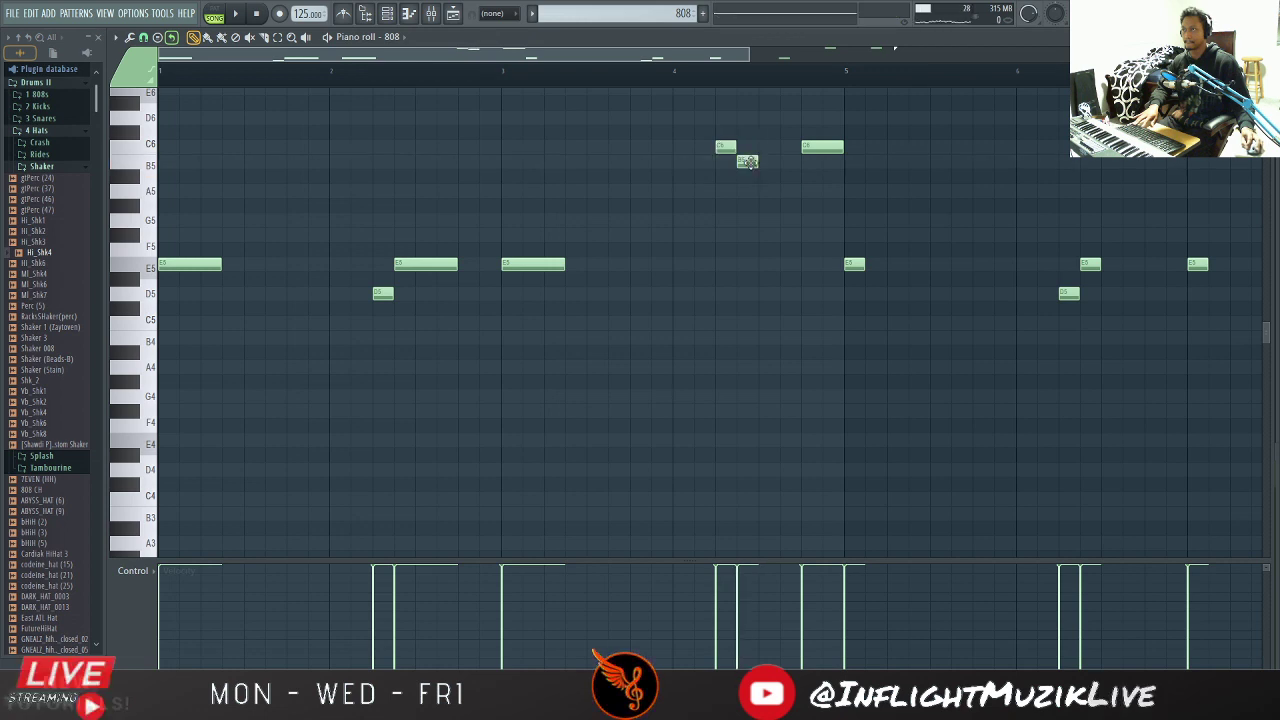
{"action": "key", "text": "space"}
{"action": "left_click_drag", "start_coordinate": [758, 162], "coordinate": [777, 165]}
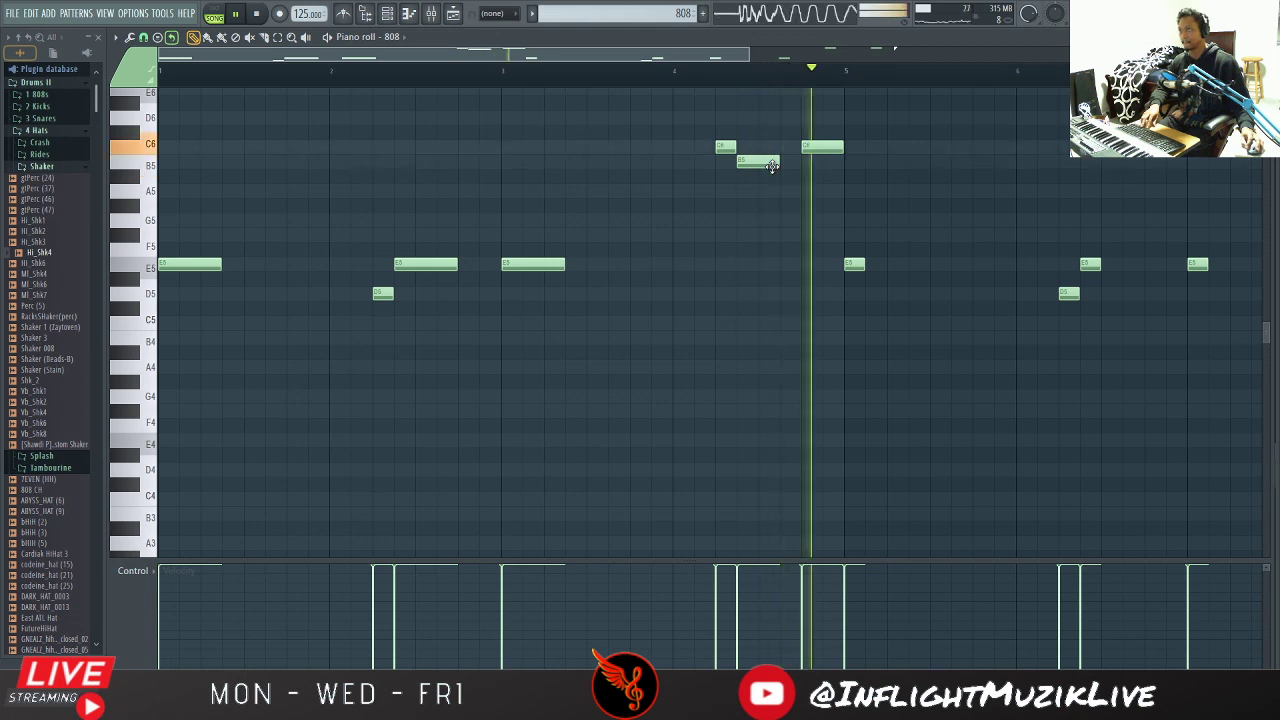
{"action": "key", "text": "space"}
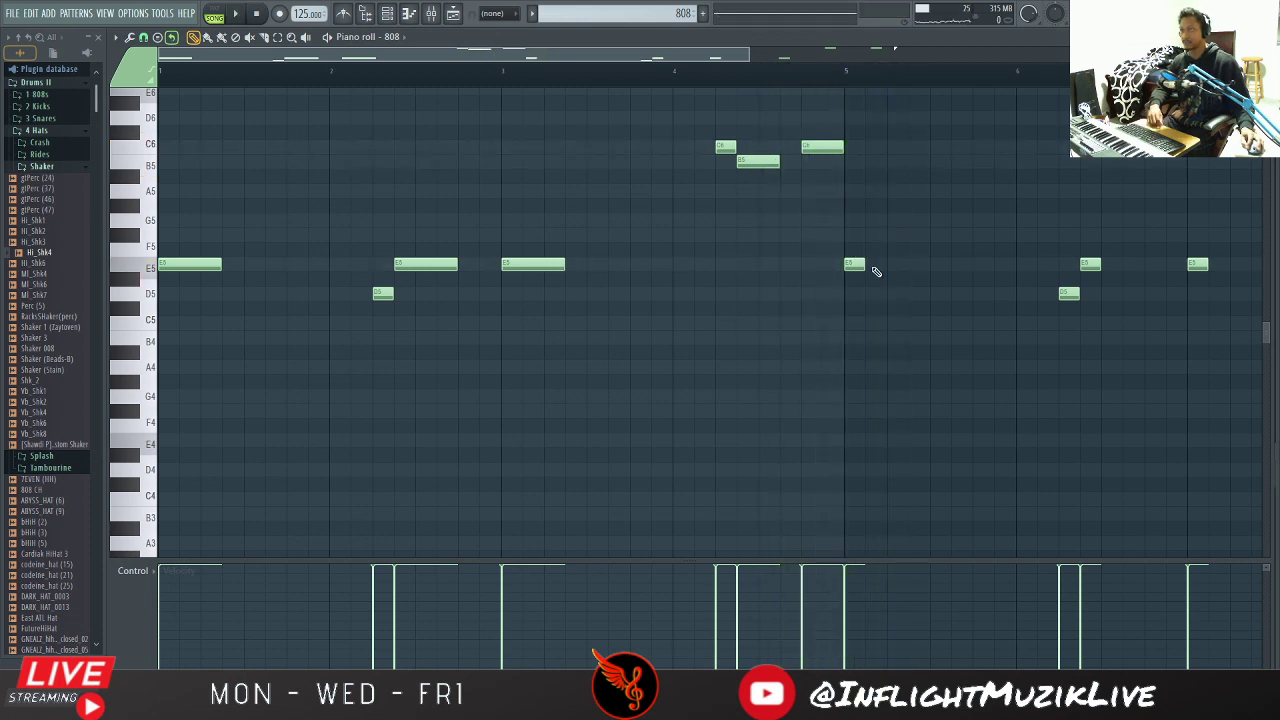
Step: Replace the 808 notes in bars 5 to 8 with a copy of the phrase from bars 1 to 4 and play it back
{"action": "left_click_drag", "start_coordinate": [750, 58], "coordinate": [1218, 58]}
{"action": "left_click_drag", "start_coordinate": [982, 112], "coordinate": [545, 475]}
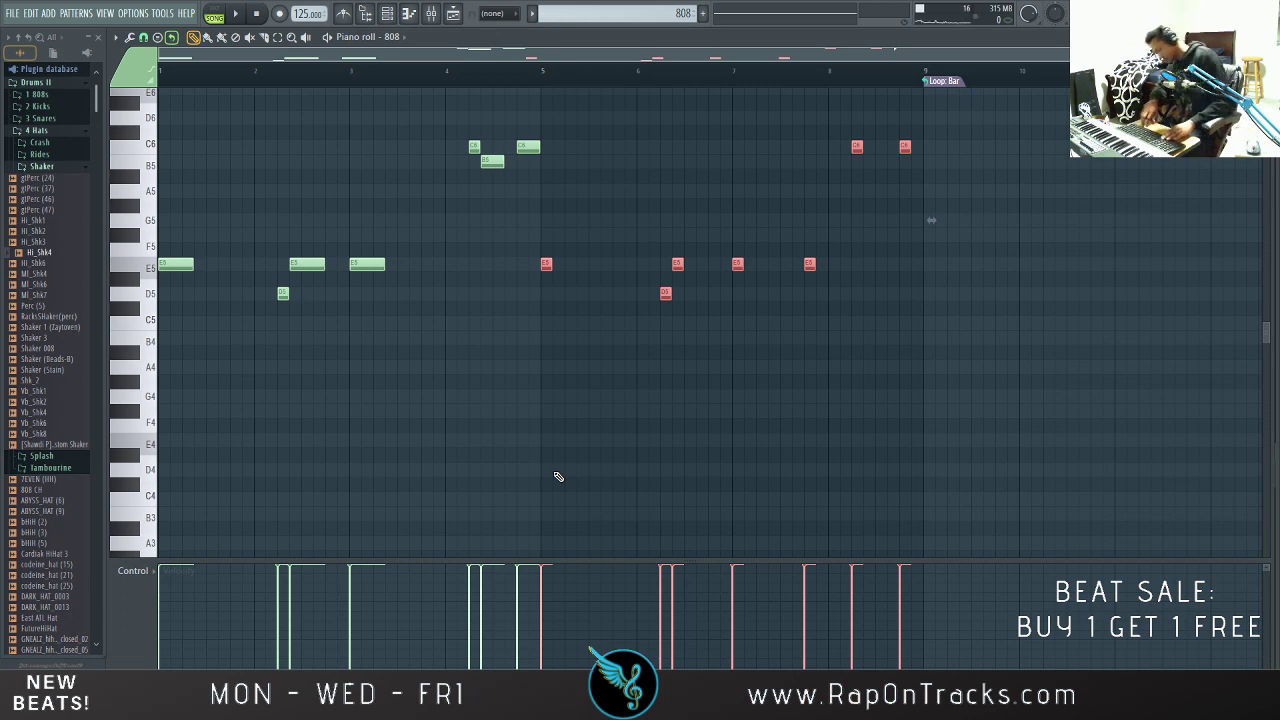
{"action": "key", "text": "Delete"}
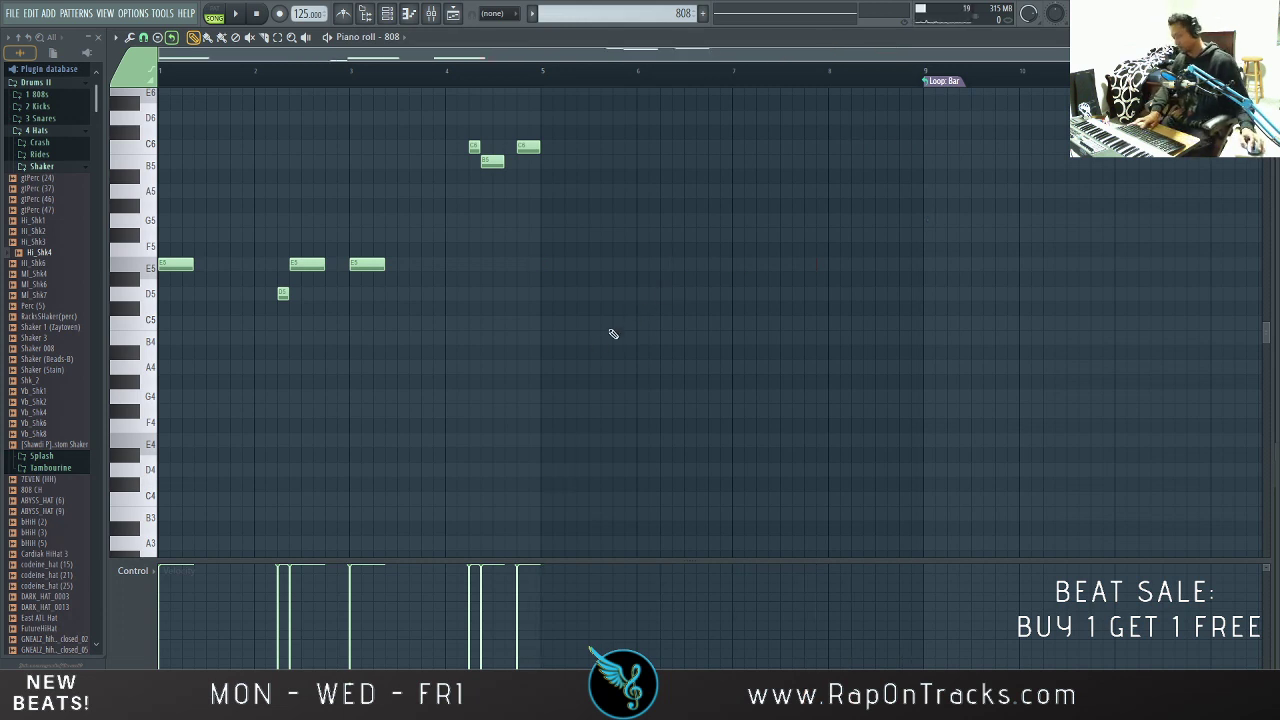
{"action": "key", "text": "ctrl+z"}
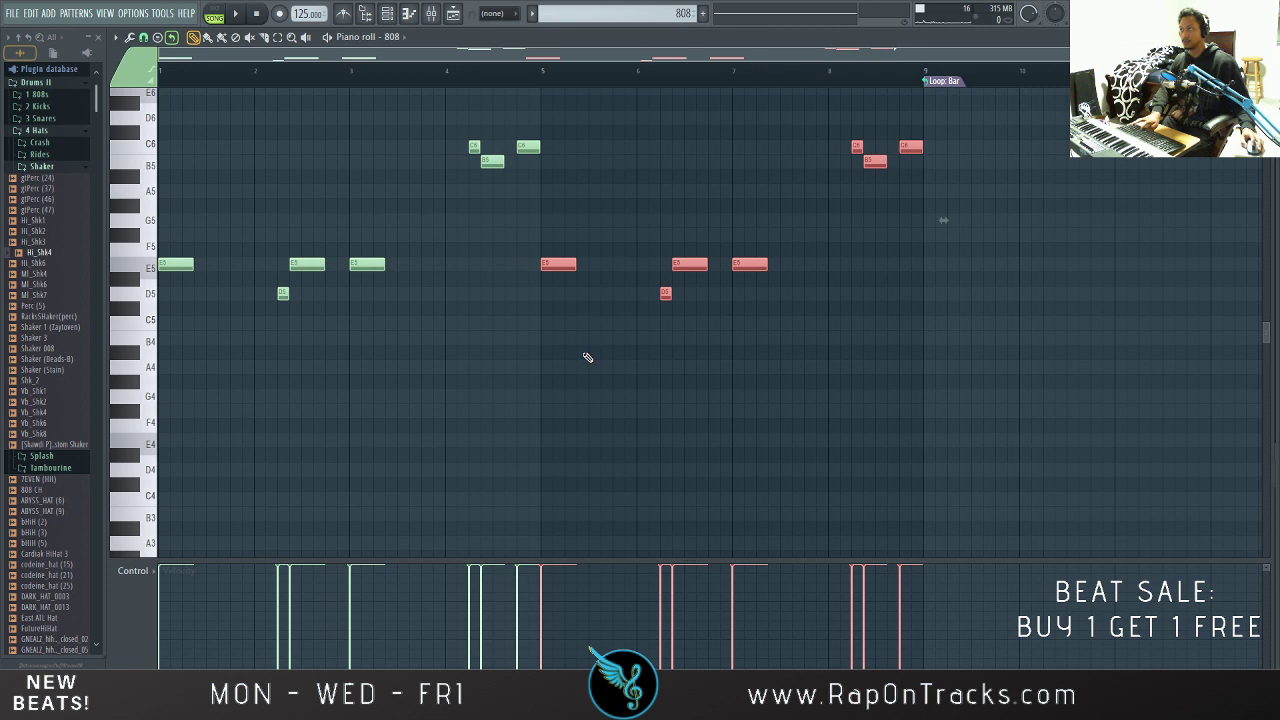
{"action": "left_click", "coordinate": [545, 81]}
{"action": "key", "text": "space"}
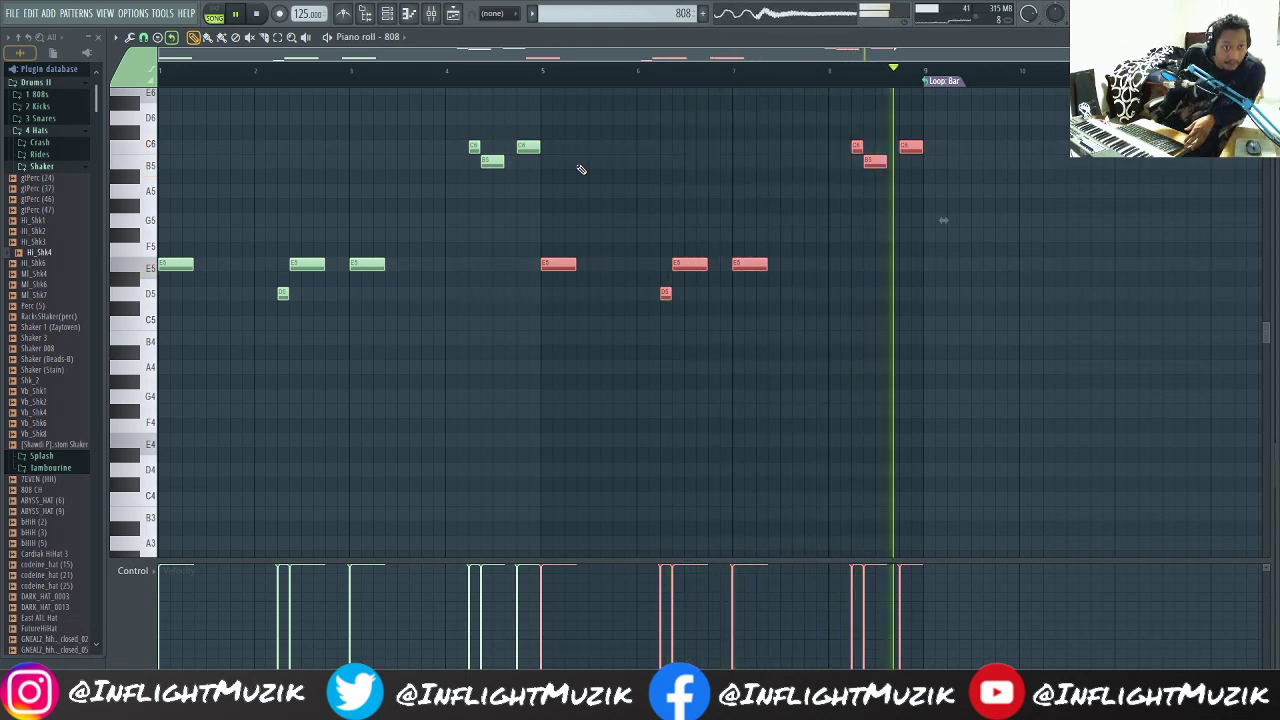
{"action": "key", "text": "space"}
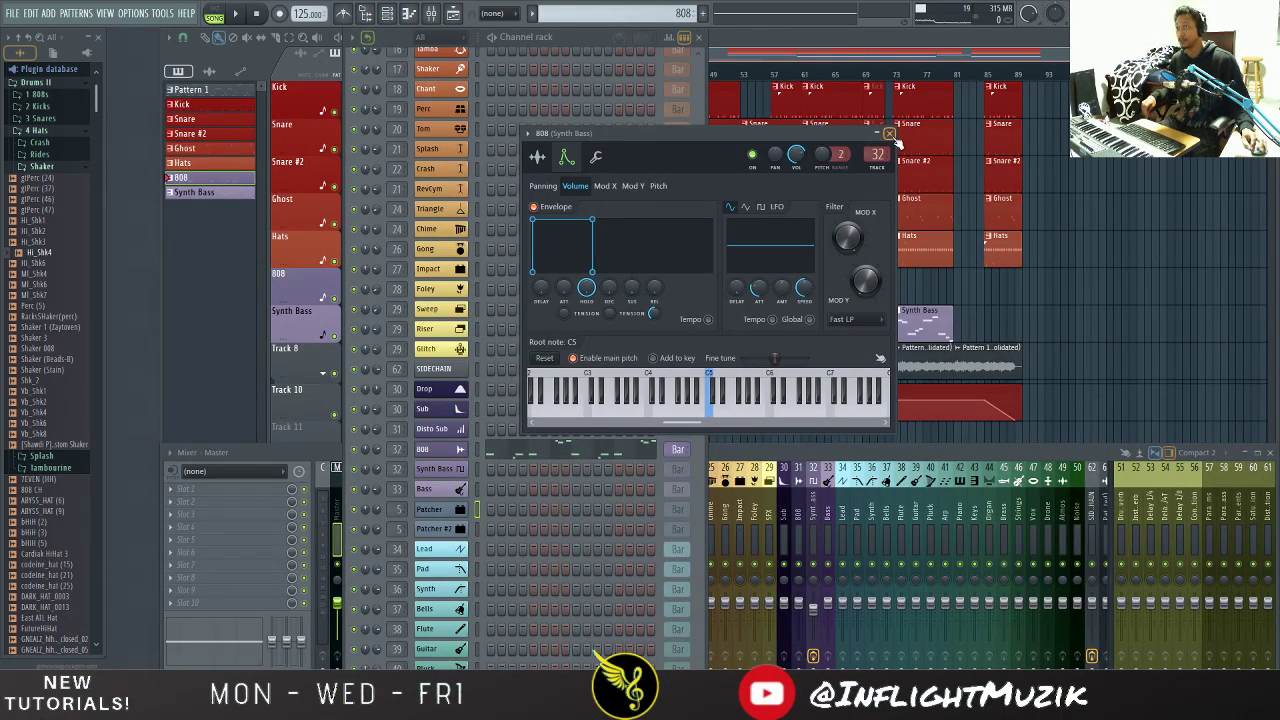
Step: Close the 808 channel settings and channel rack, clear the playlist's time selection over bars 5 to 12, and show the mixer
{"action": "left_click", "coordinate": [889, 133]}
{"action": "left_click", "coordinate": [749, 45]}
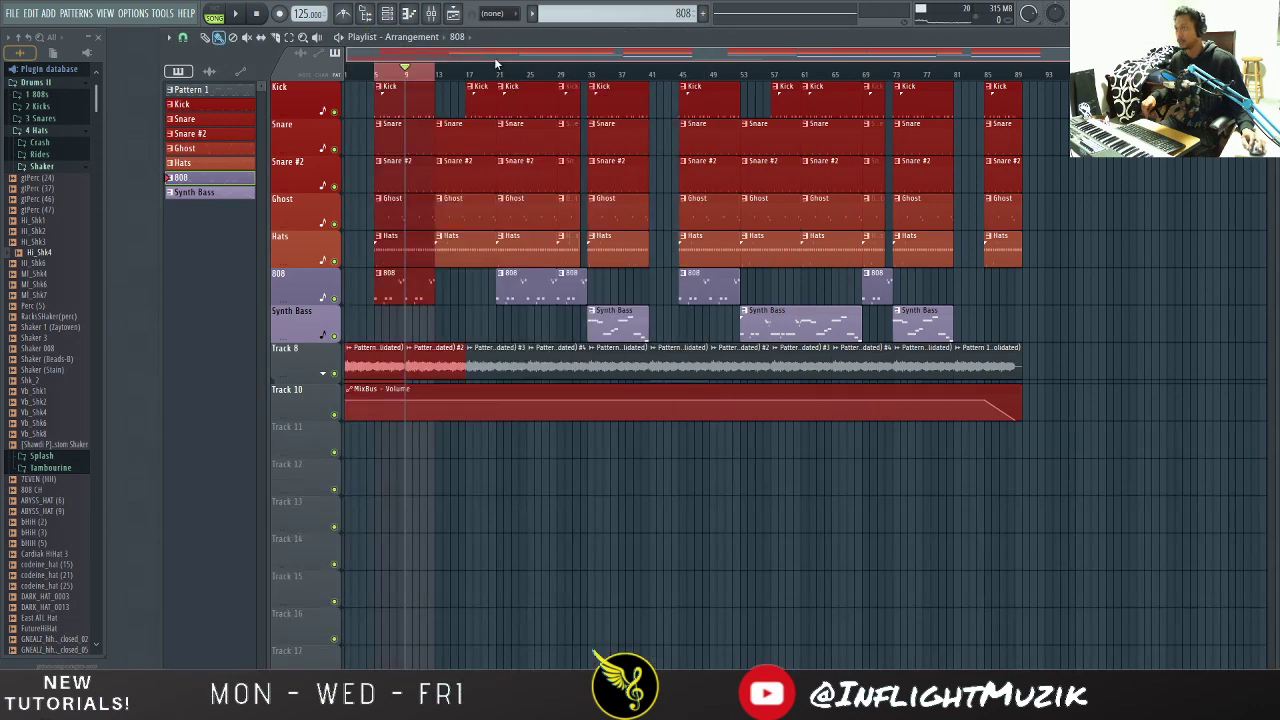
{"action": "left_click", "coordinate": [432, 14]}
{"action": "left_click", "coordinate": [394, 69]}
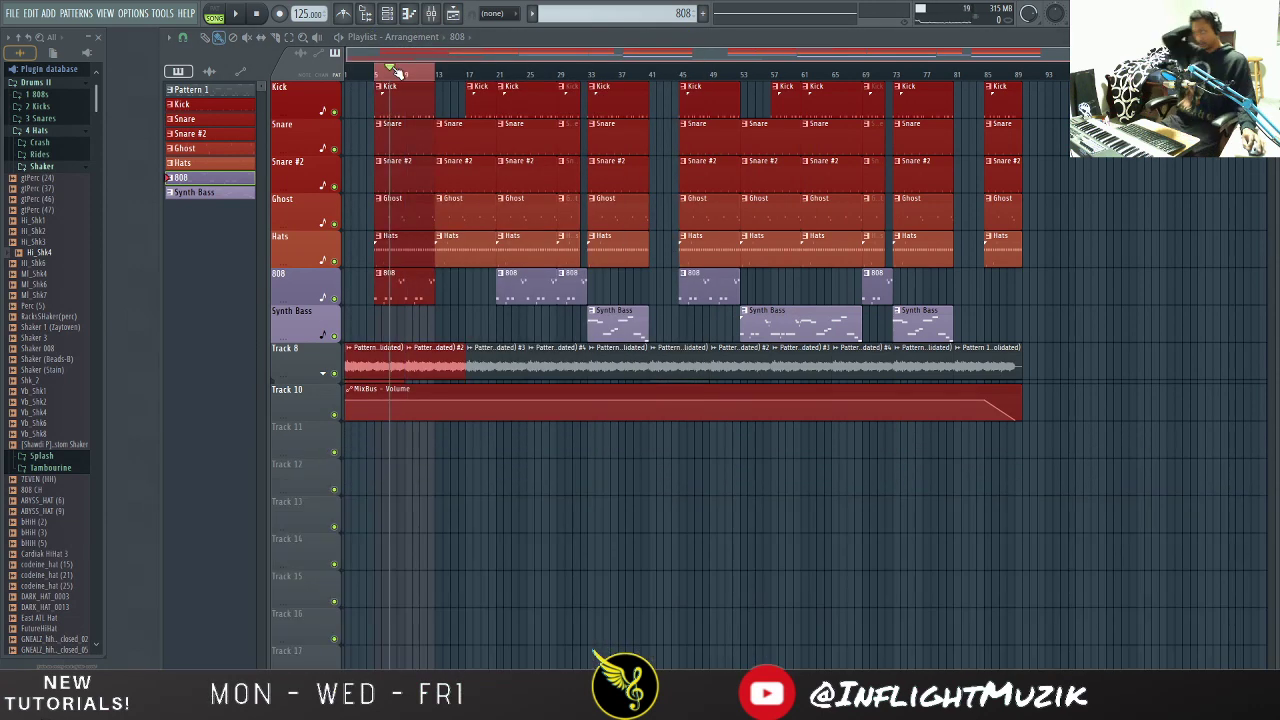
{"action": "left_click", "coordinate": [432, 14]}
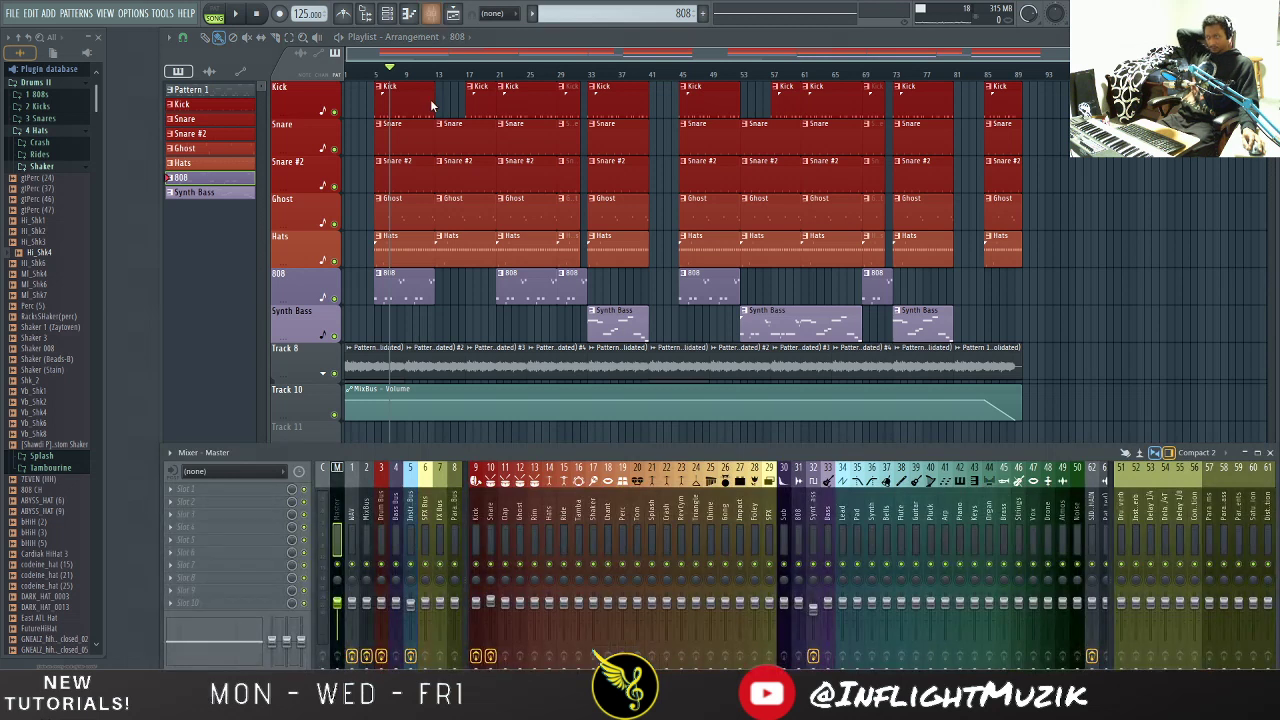
Step: Load Youlean Loudness Meter 2 into slot 10 of the Master mixer track and move its window fully into view
{"action": "left_click", "coordinate": [351, 516]}
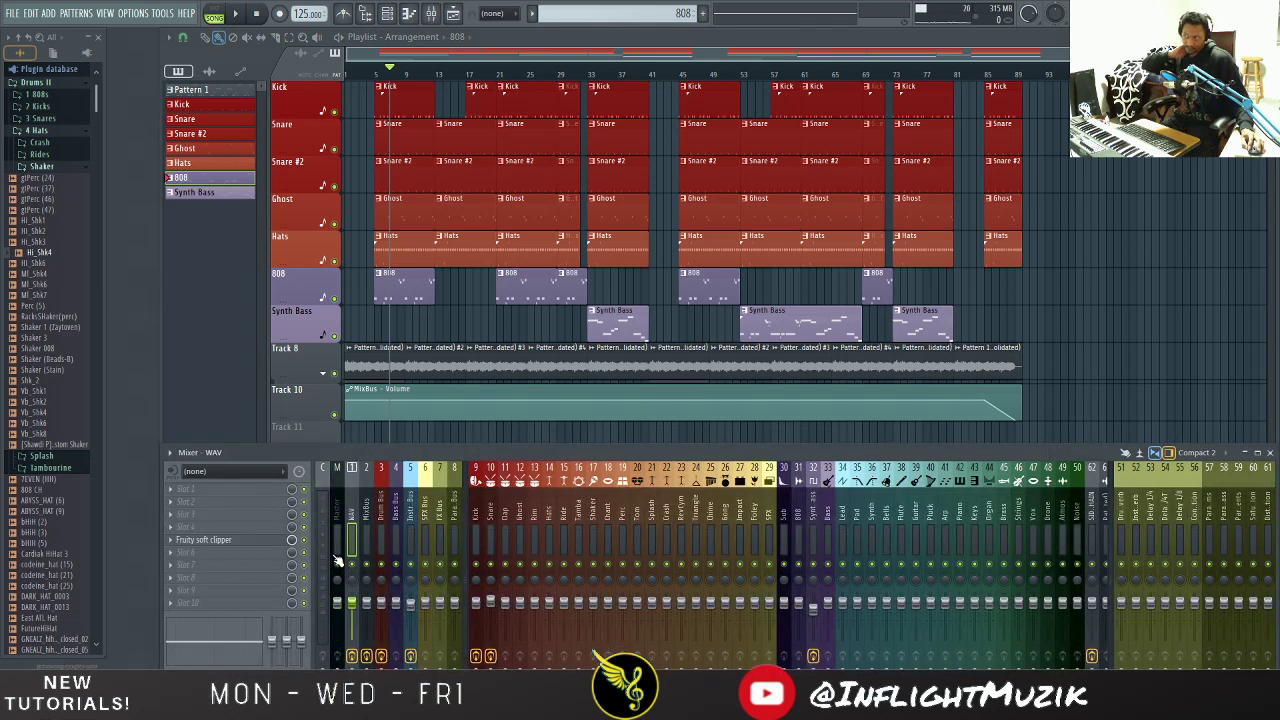
{"action": "left_click", "coordinate": [339, 500]}
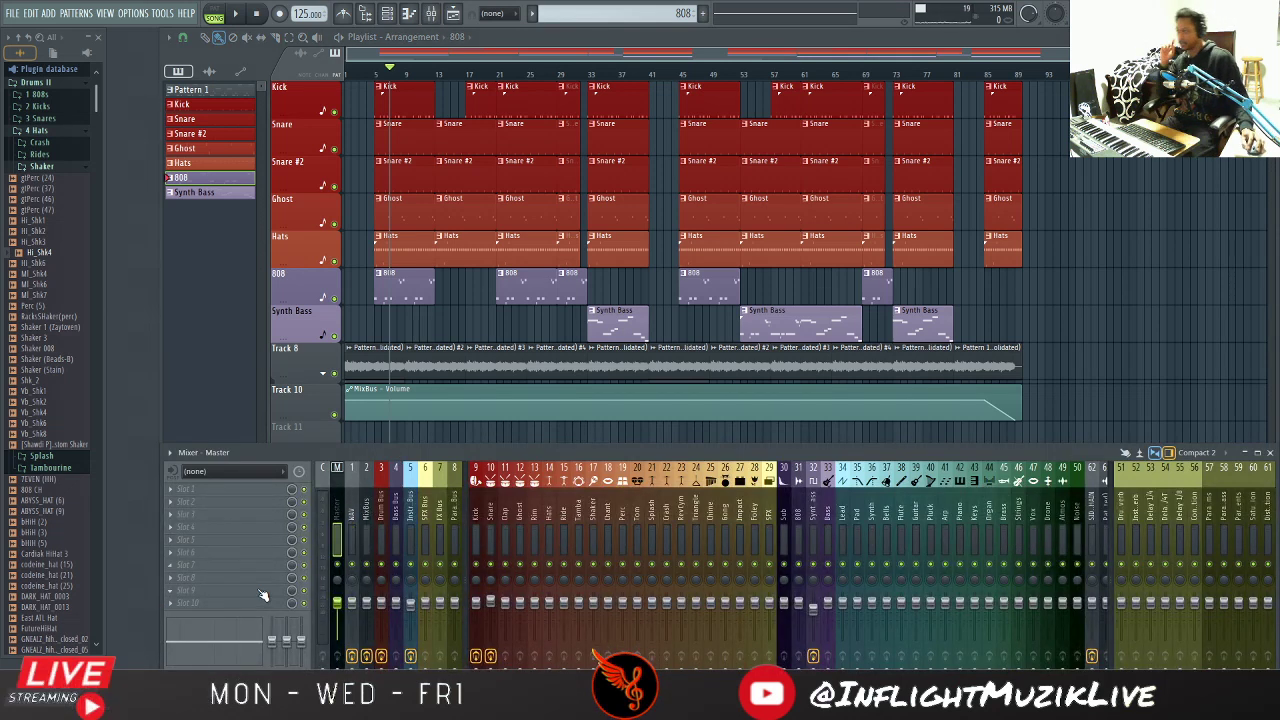
{"action": "left_click", "coordinate": [175, 607]}
{"action": "mouse_move", "coordinate": [263, 424]}
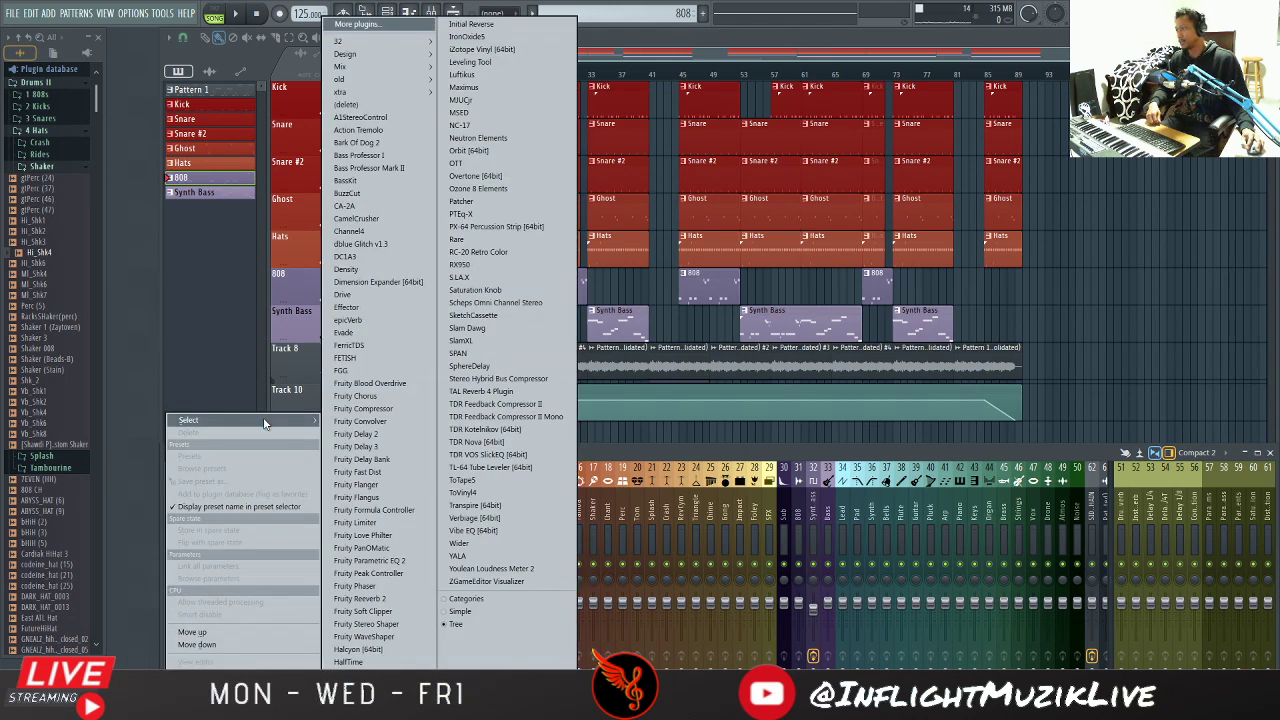
{"action": "left_click", "coordinate": [491, 569]}
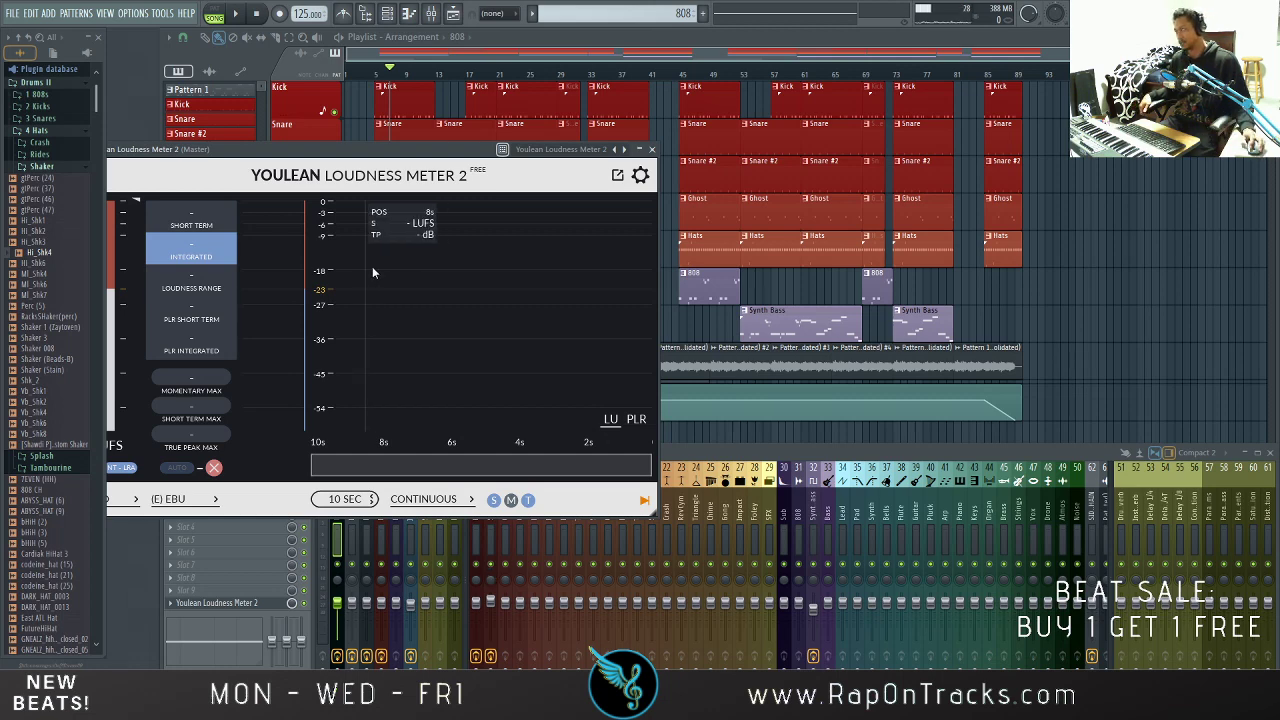
{"action": "left_click_drag", "start_coordinate": [292, 152], "coordinate": [553, 130]}
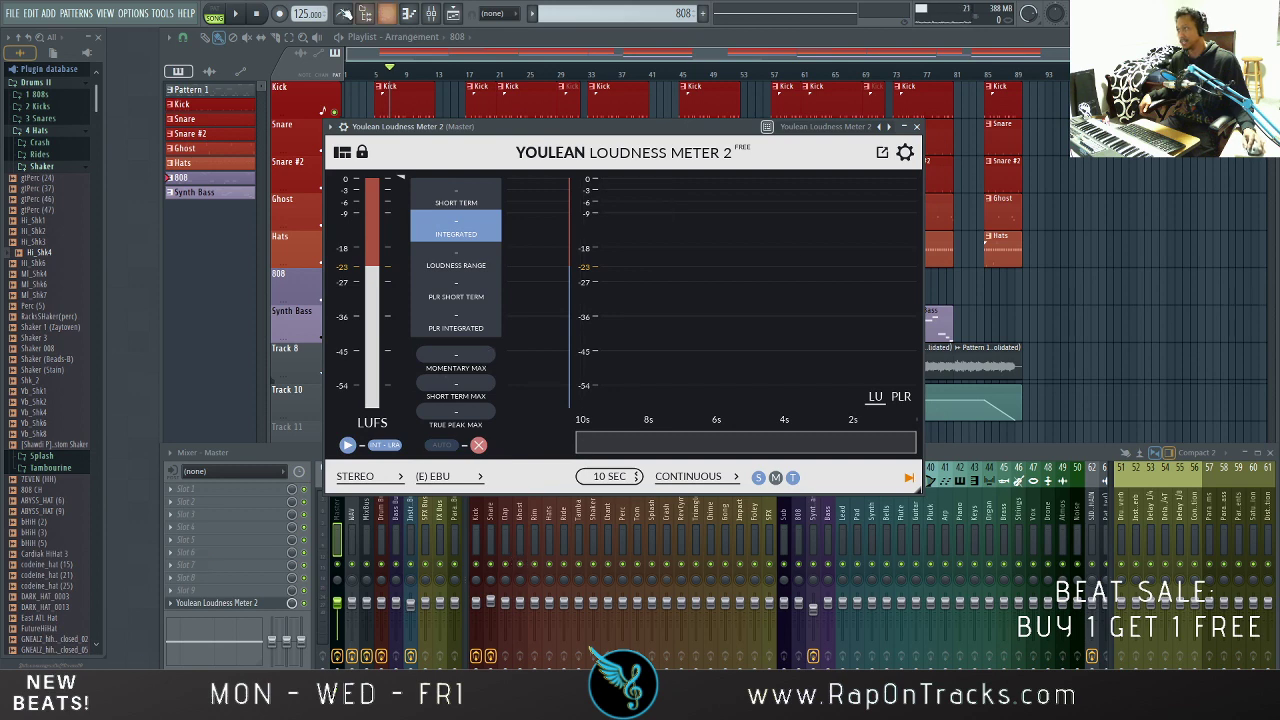
Step: Play the song briefly to measure the master loudness, then stop playback and close the meter
{"action": "left_click", "coordinate": [238, 14]}
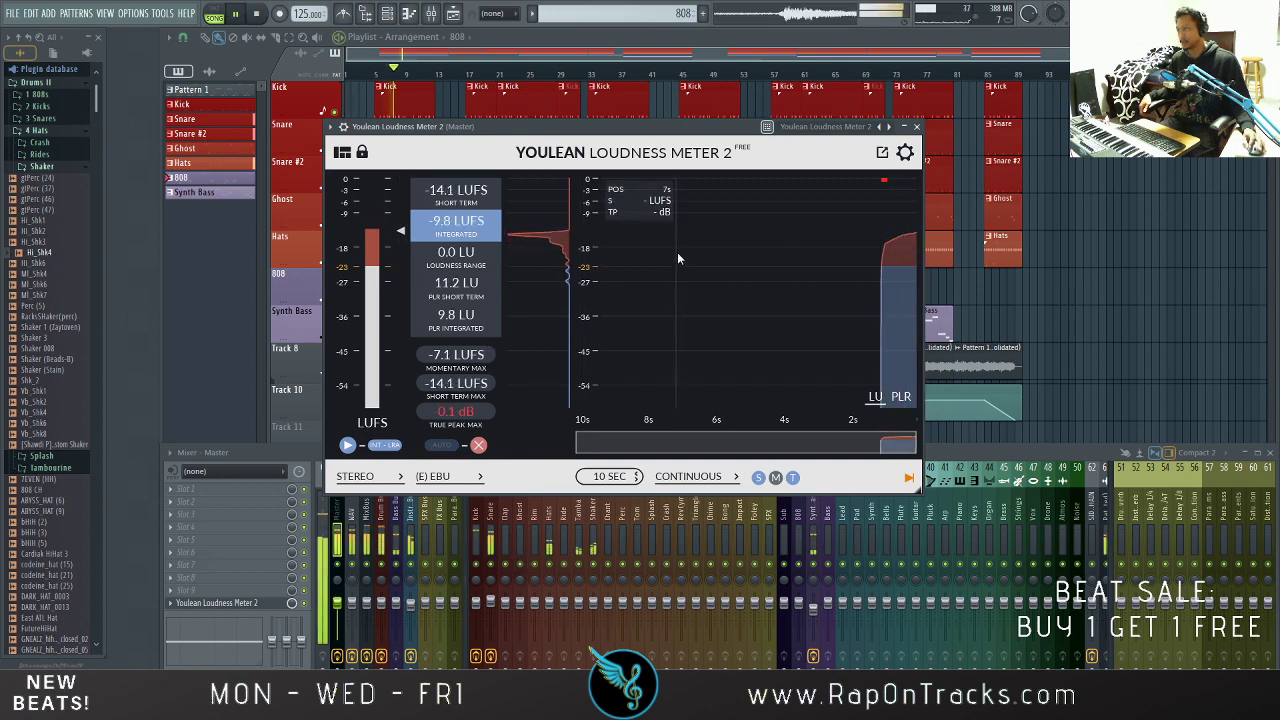
{"action": "left_click", "coordinate": [256, 14]}
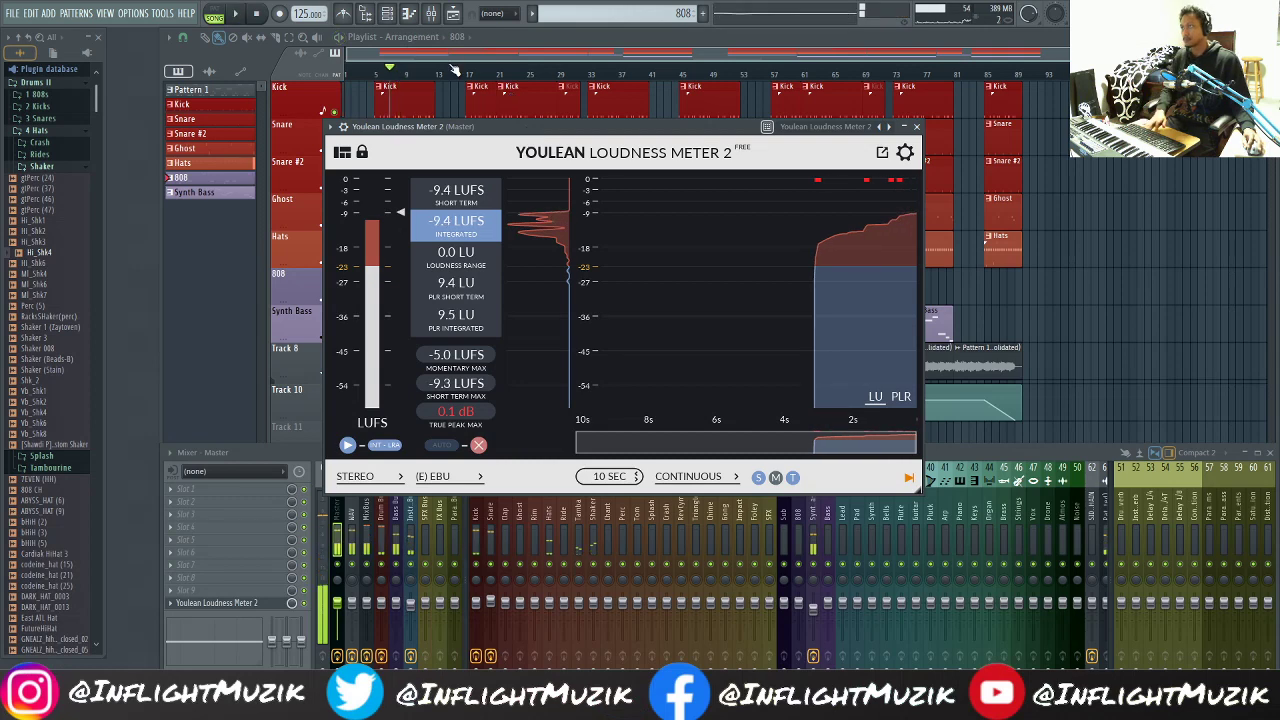
{"action": "left_click", "coordinate": [924, 187]}
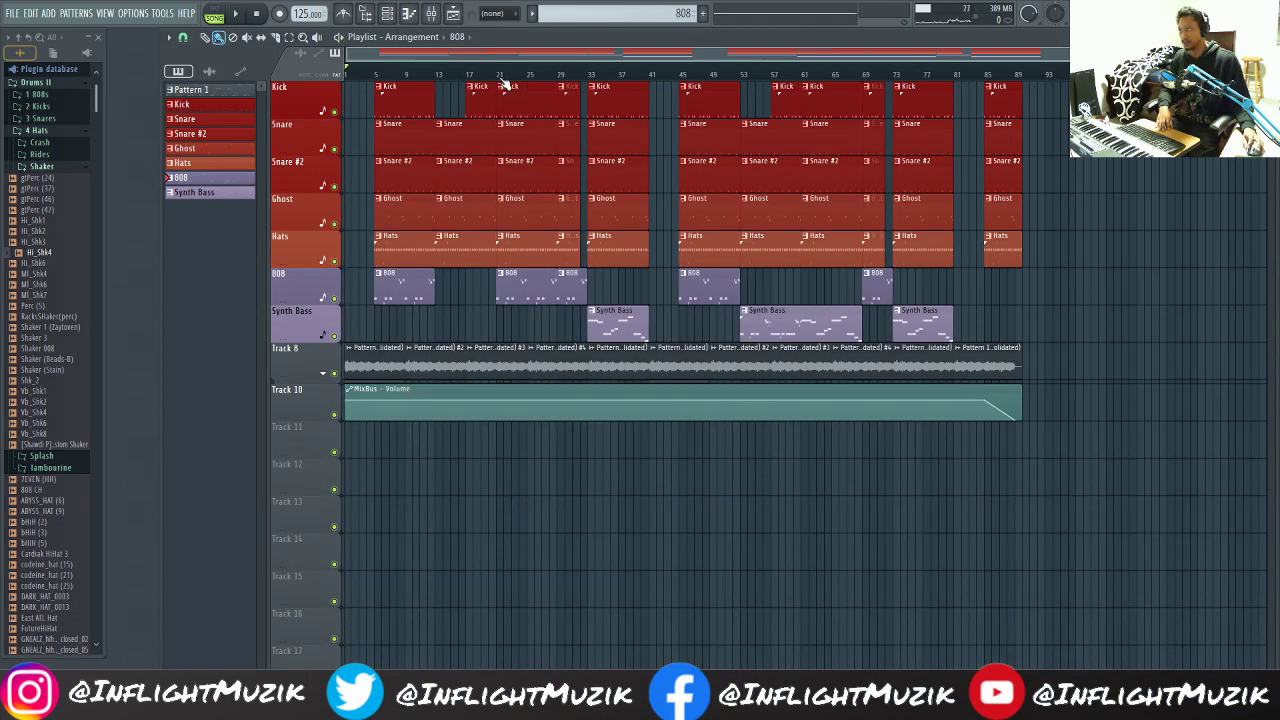
Step: Set bars 21 to 28 of the playlist as the time selection, then reopen the Master's loudness meter and reset its readings
{"action": "mouse_move", "coordinate": [506, 86]}
{"action": "left_mouse_down"}
{"action": "mouse_move", "coordinate": [561, 100]}
{"action": "mouse_move", "coordinate": [558, 90]}
{"action": "left_mouse_up"}
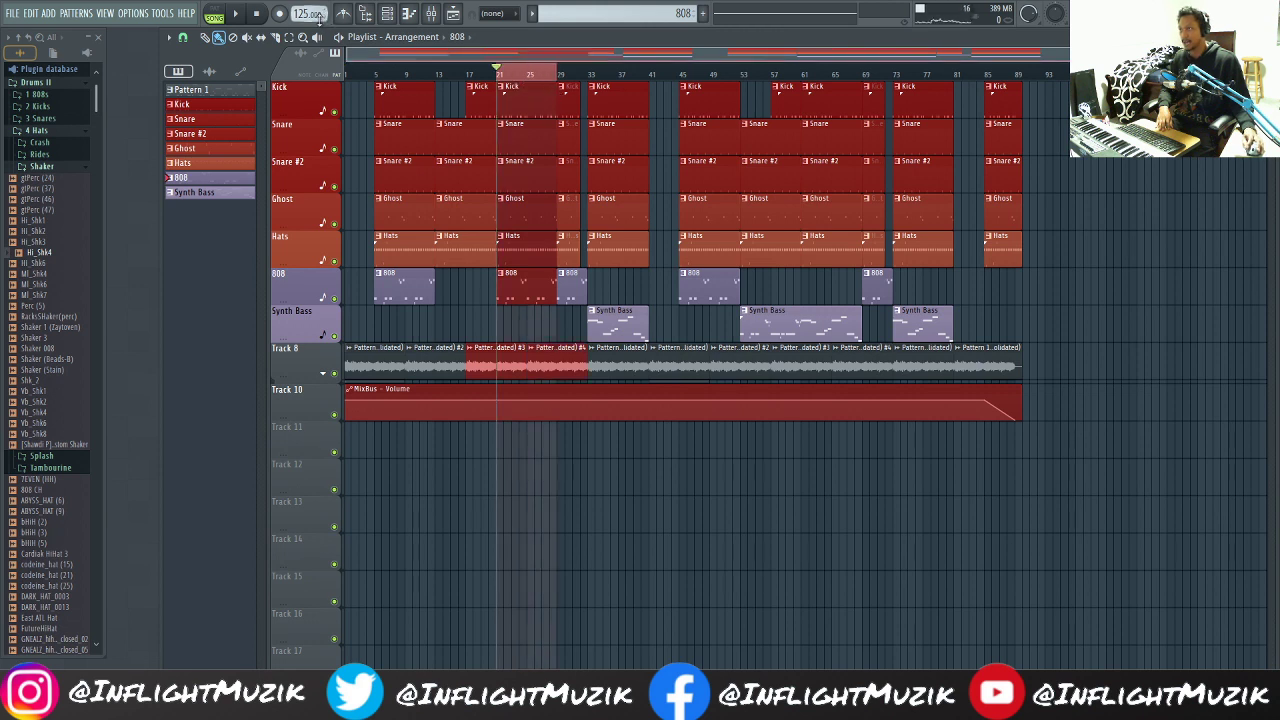
{"action": "left_click", "coordinate": [387, 13]}
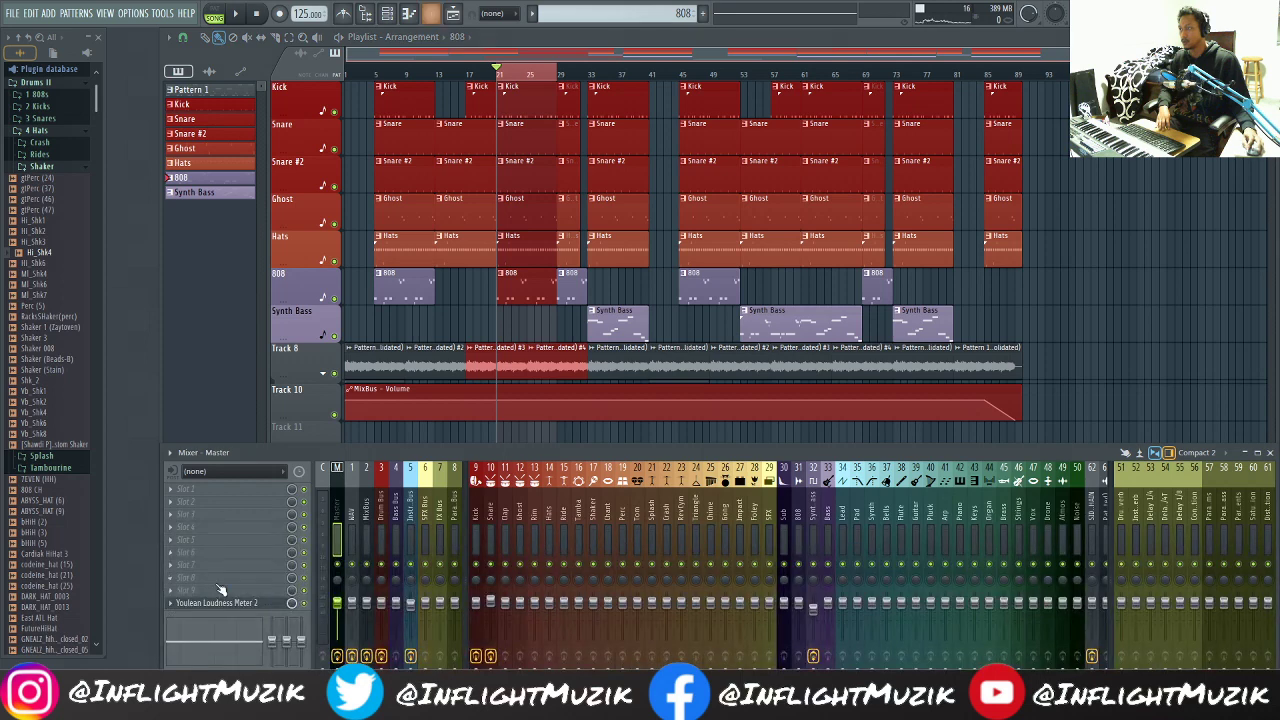
{"action": "left_click", "coordinate": [225, 604]}
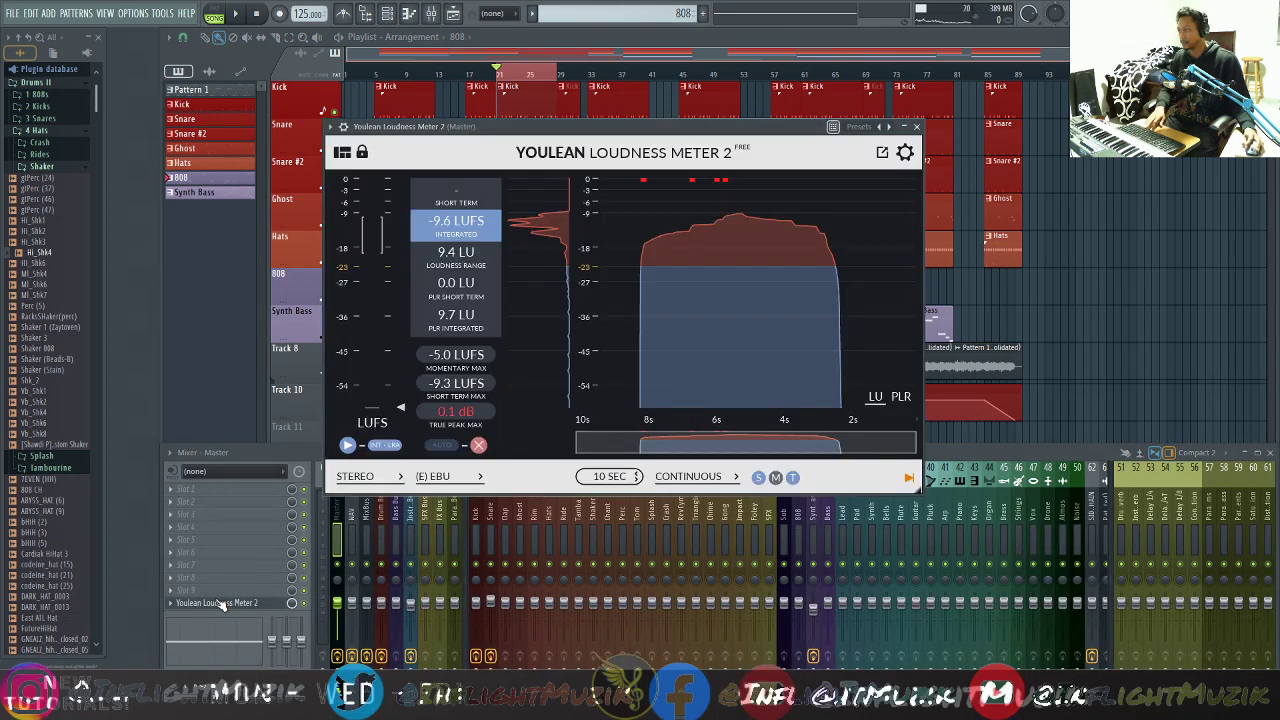
{"action": "left_click", "coordinate": [478, 446]}
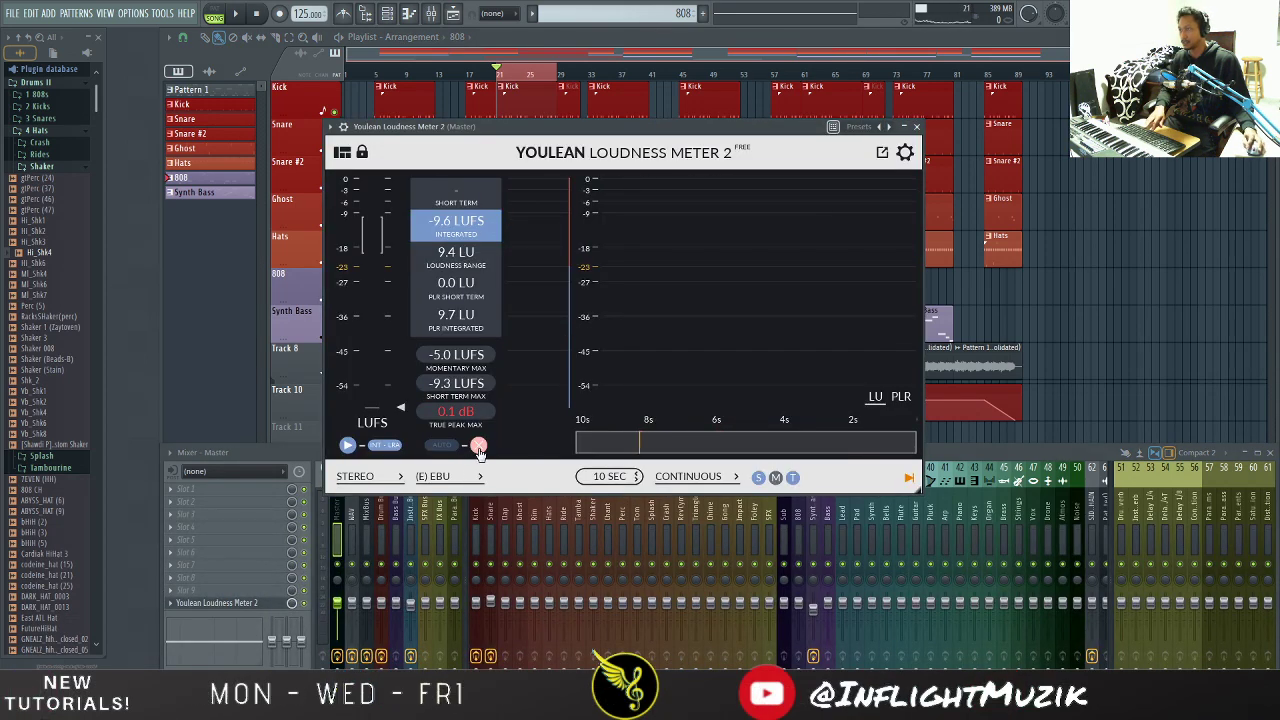
Step: Measure the loudness of the selected section during looped playback, then stop and close the meter
{"action": "left_click", "coordinate": [263, 16]}
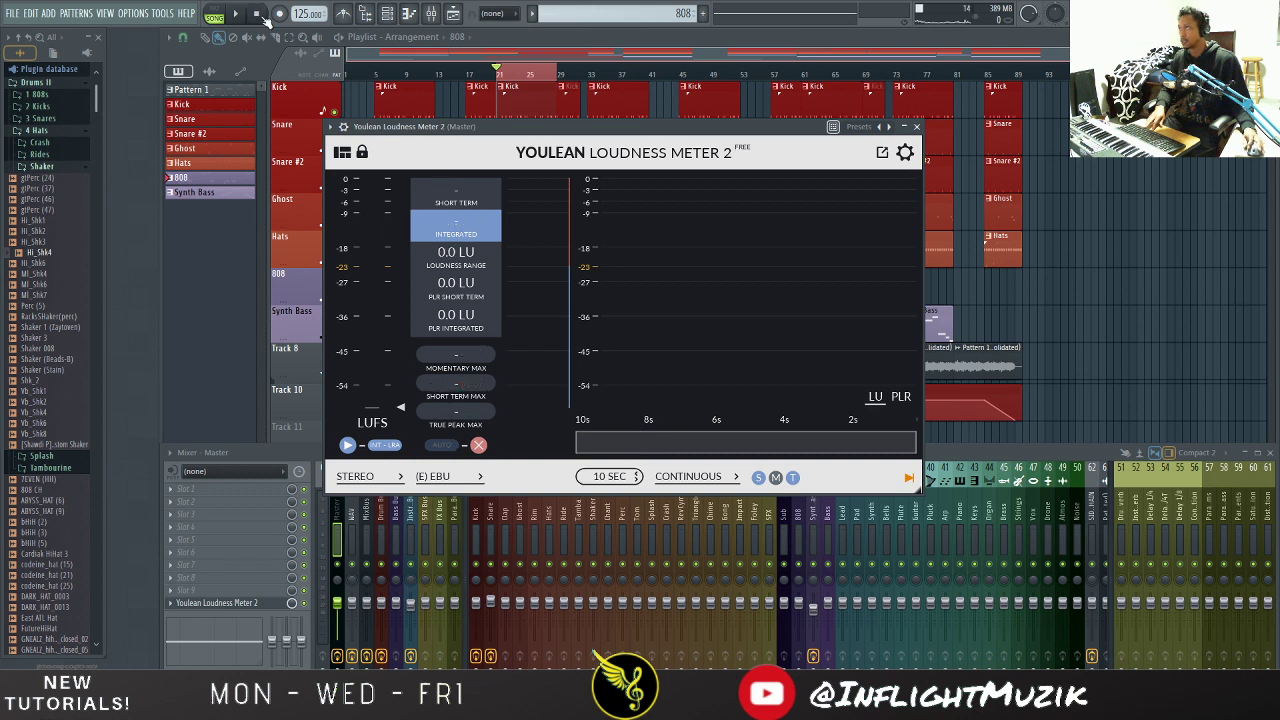
{"action": "left_click", "coordinate": [244, 15]}
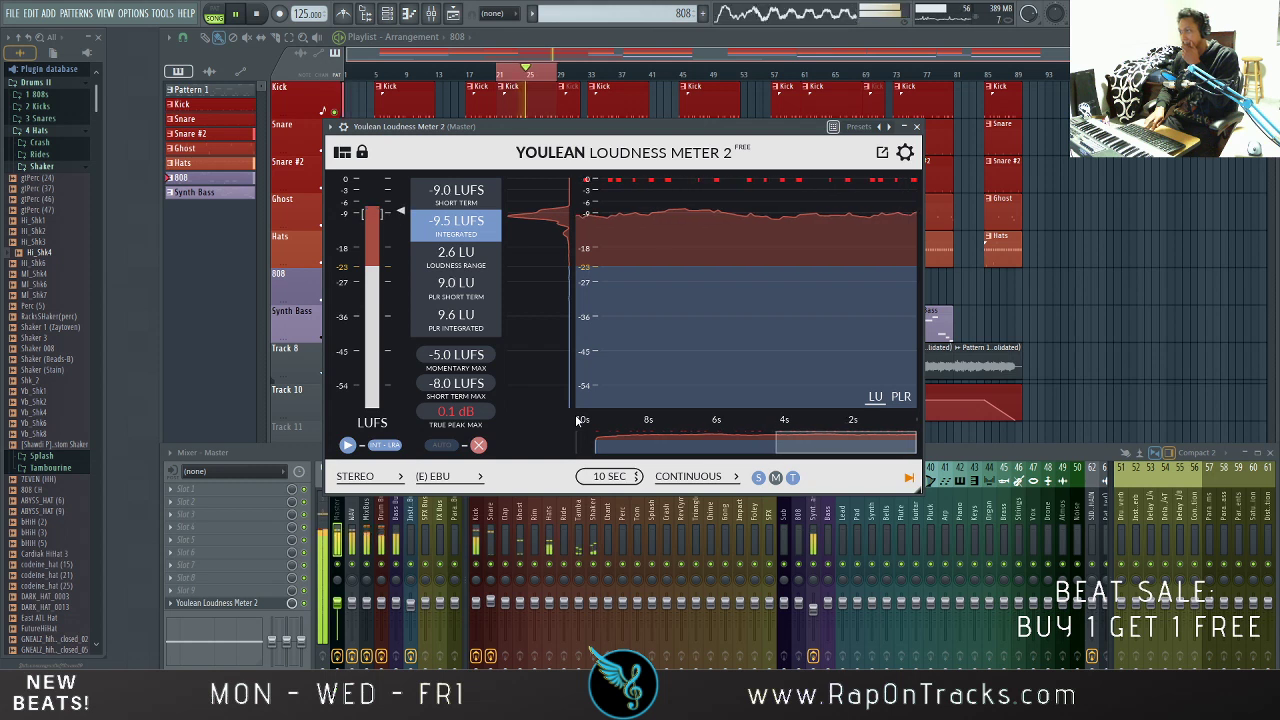
{"action": "key", "text": "space"}
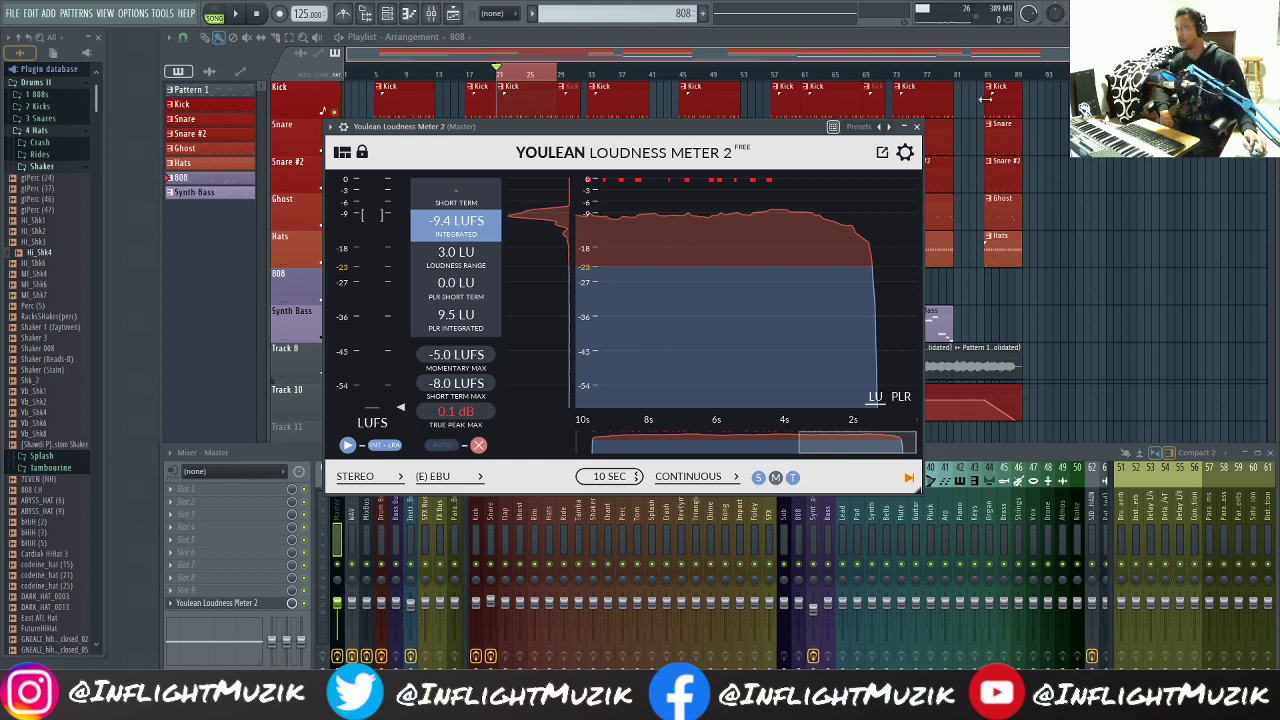
{"action": "left_click", "coordinate": [917, 128]}
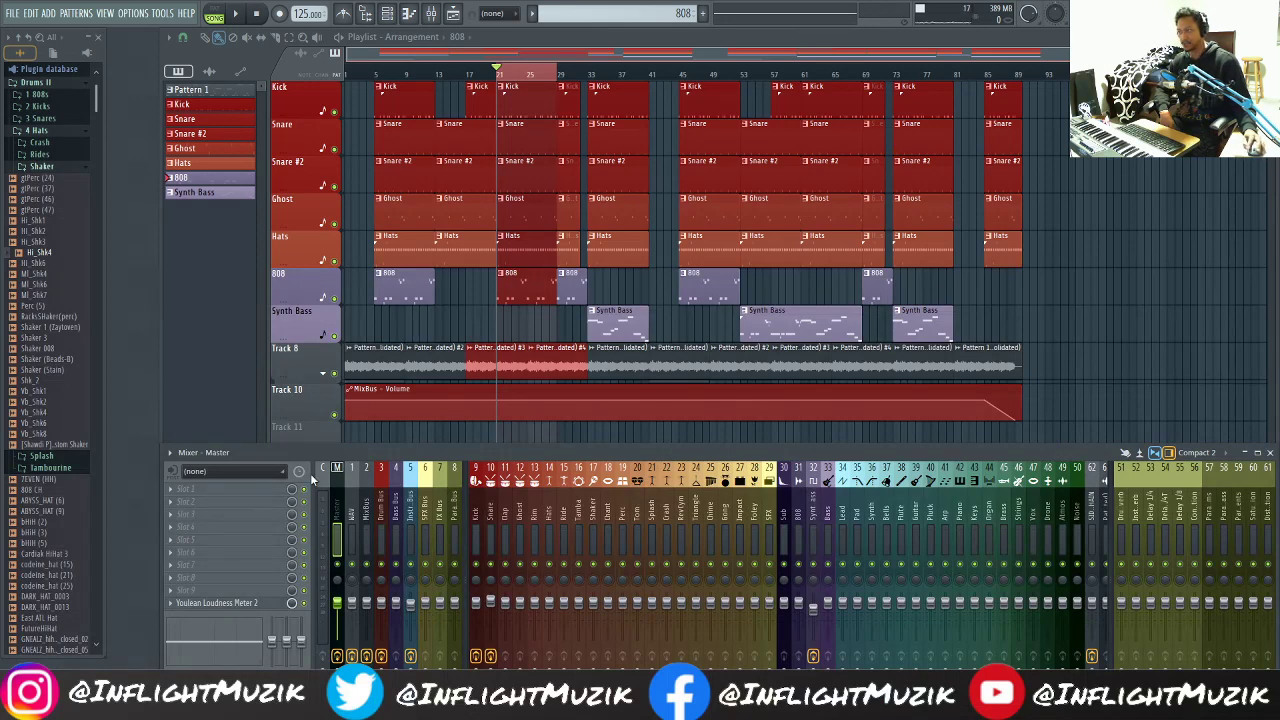
Step: Examine the effect chains on the Bass Bus, MixBus, WAV, Drum Bus and Instrument Bus mixer tracks
{"action": "left_click", "coordinate": [388, 525]}
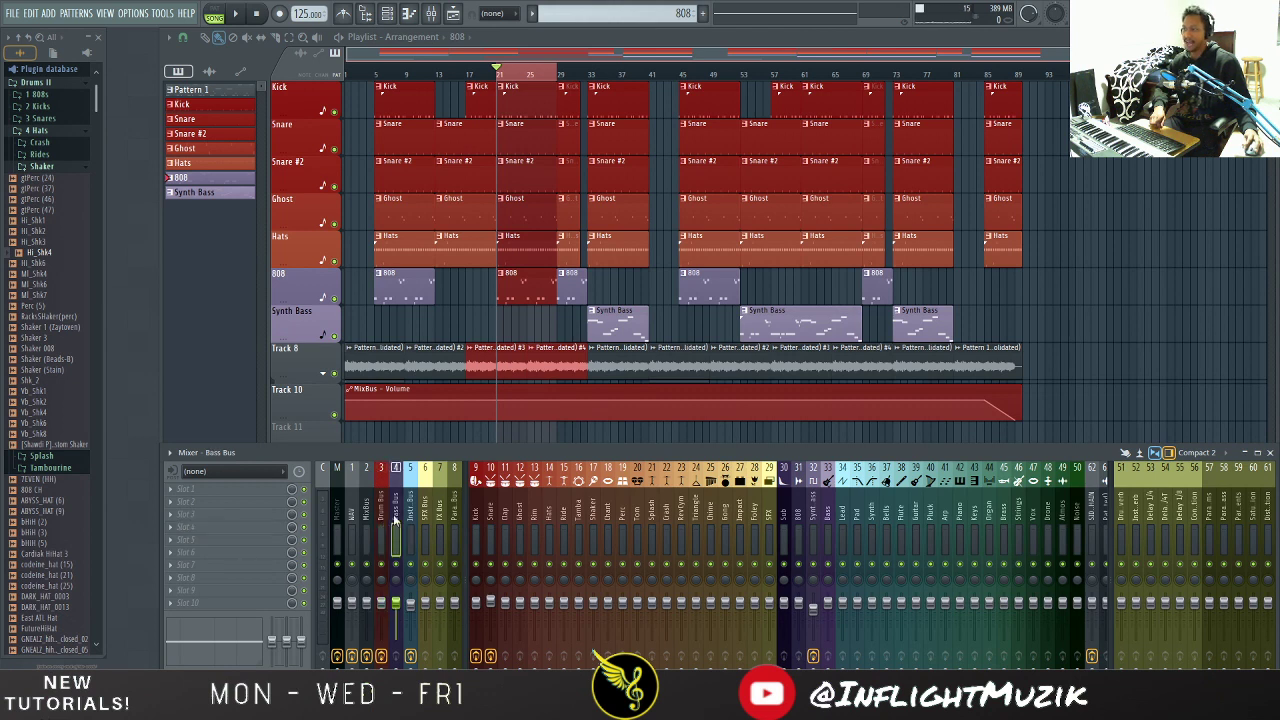
{"action": "left_click", "coordinate": [366, 522]}
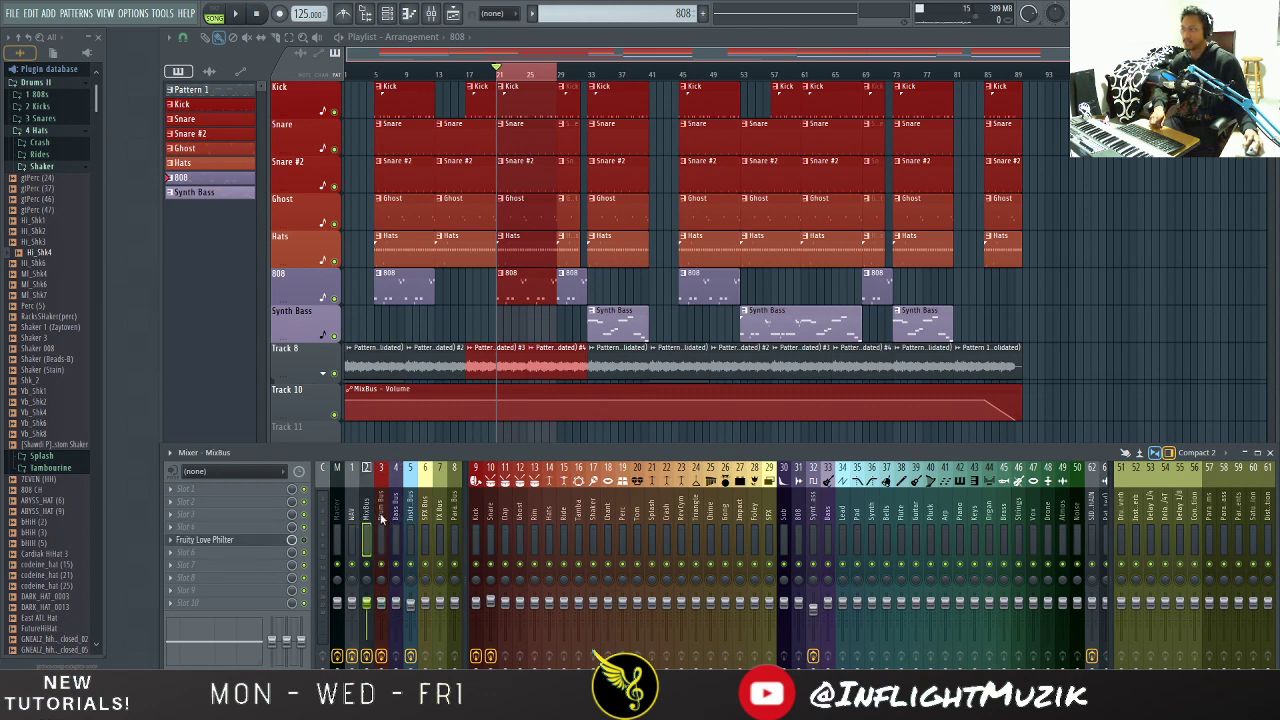
{"action": "left_click", "coordinate": [382, 520]}
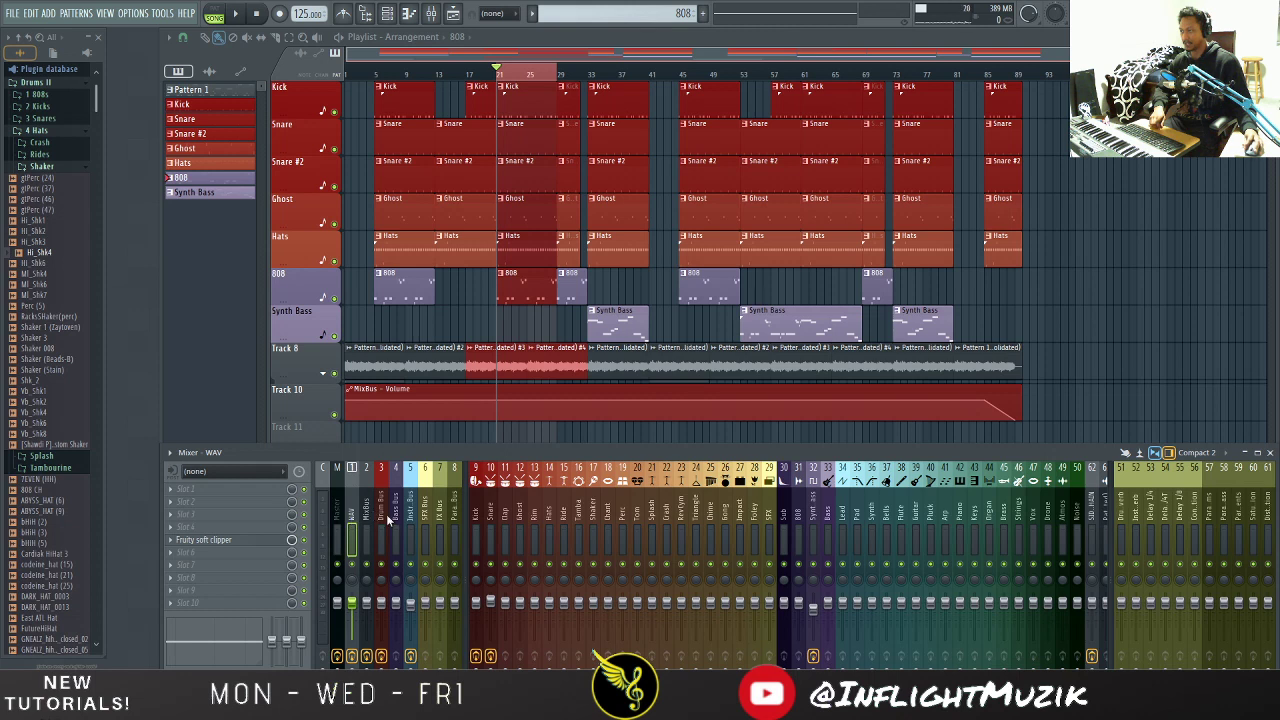
{"action": "left_click", "coordinate": [381, 519]}
{"action": "left_click", "coordinate": [352, 520]}
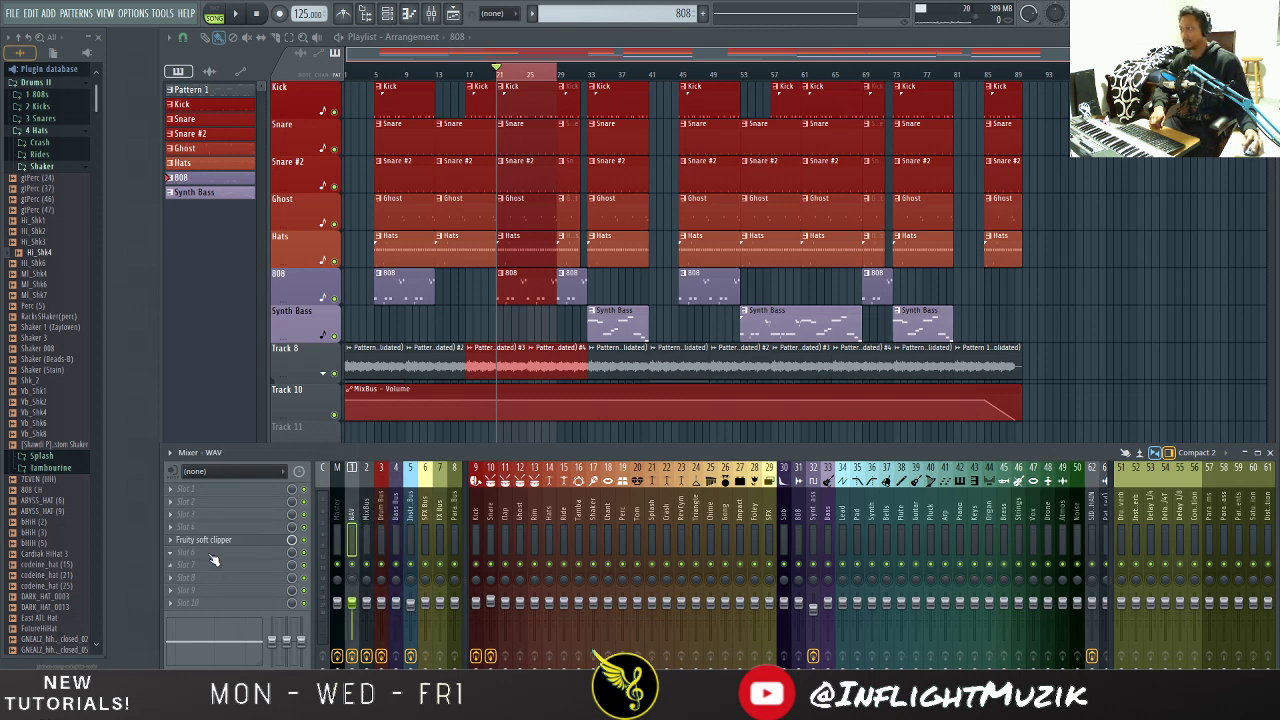
{"action": "left_click", "coordinate": [381, 519]}
{"action": "left_click", "coordinate": [400, 518]}
{"action": "left_click", "coordinate": [410, 519]}
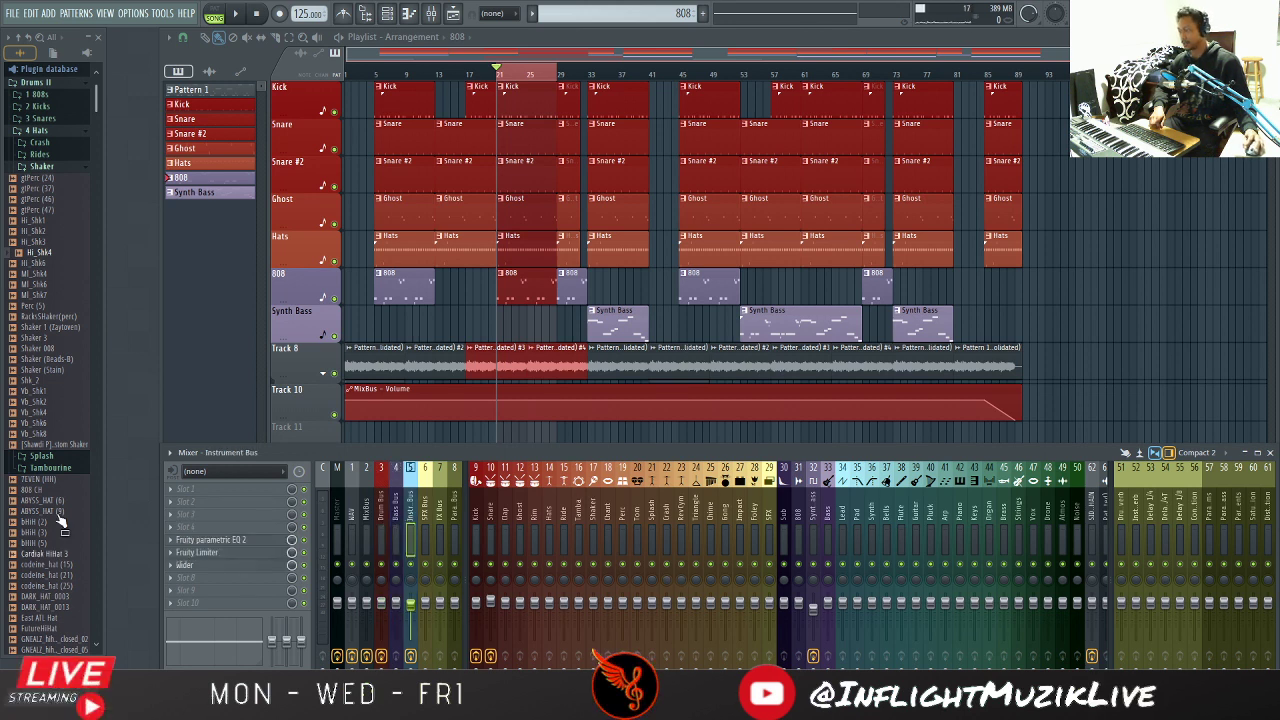
Step: Open the Fruity Limiter on the Instrument Bus for inspection and check the Lead track's effect slots
{"action": "left_click", "coordinate": [228, 552]}
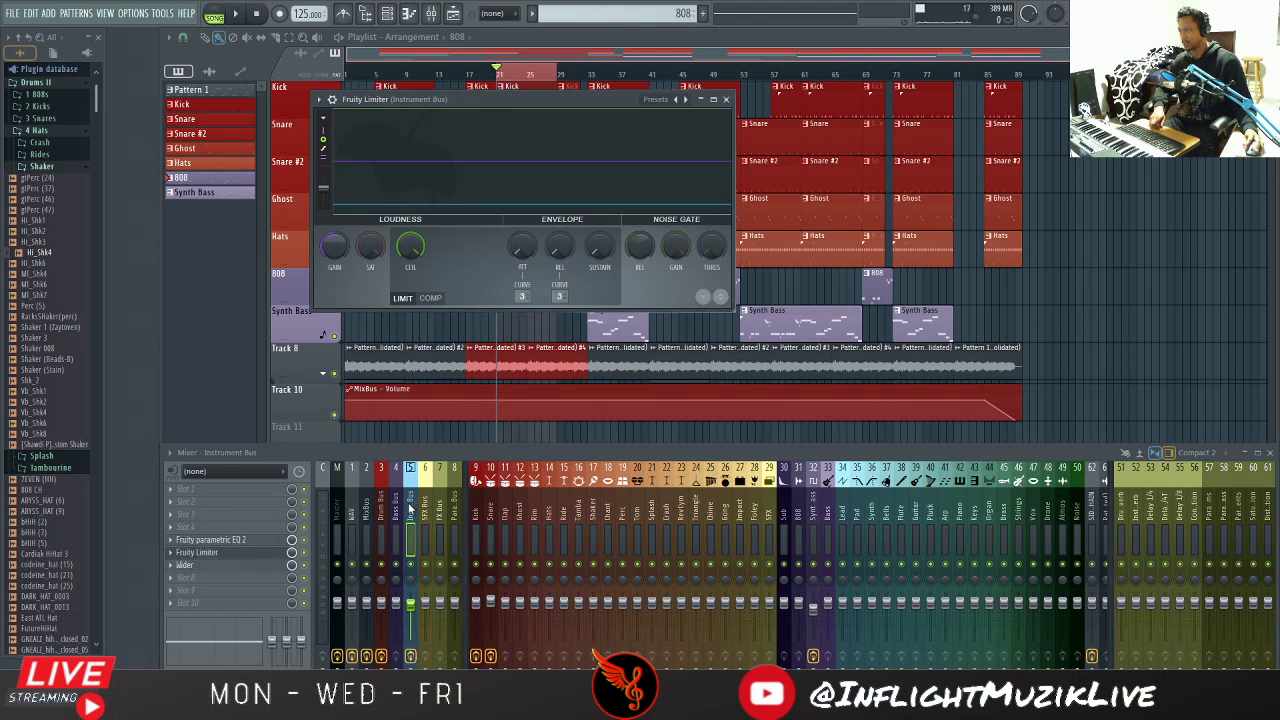
{"action": "left_click", "coordinate": [410, 520]}
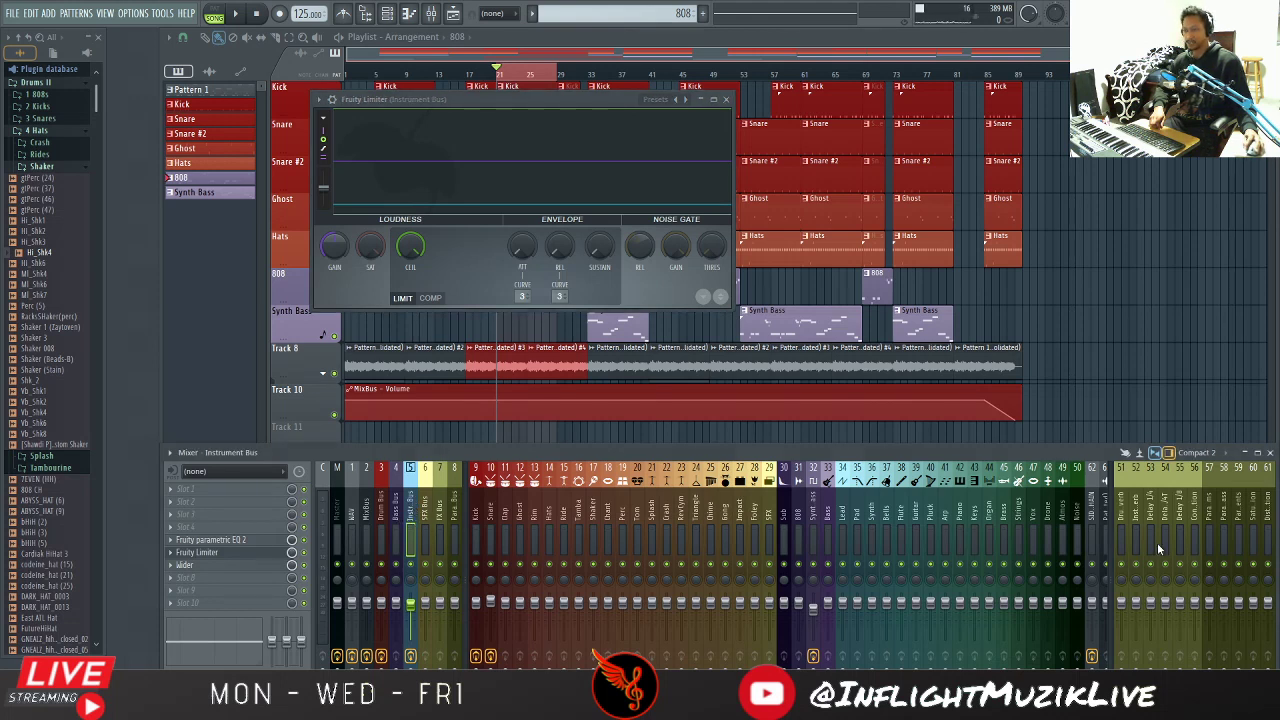
{"action": "left_click", "coordinate": [842, 522]}
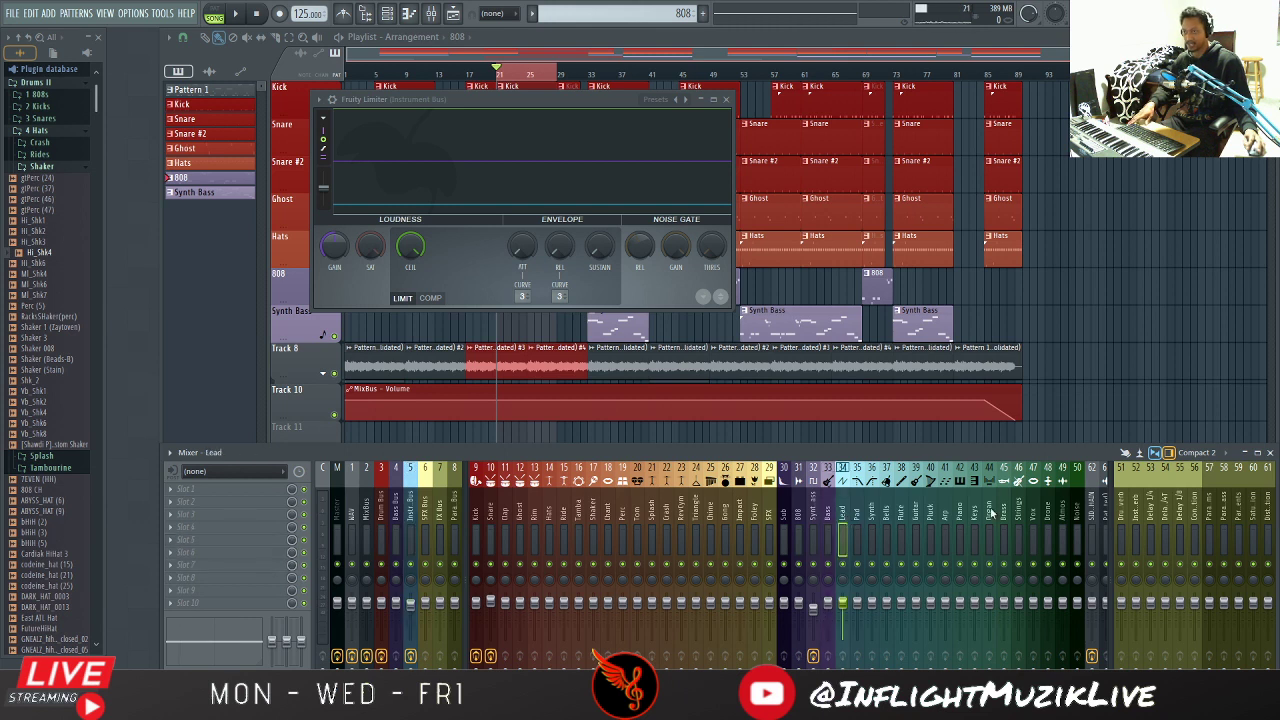
{"action": "left_click", "coordinate": [410, 514]}
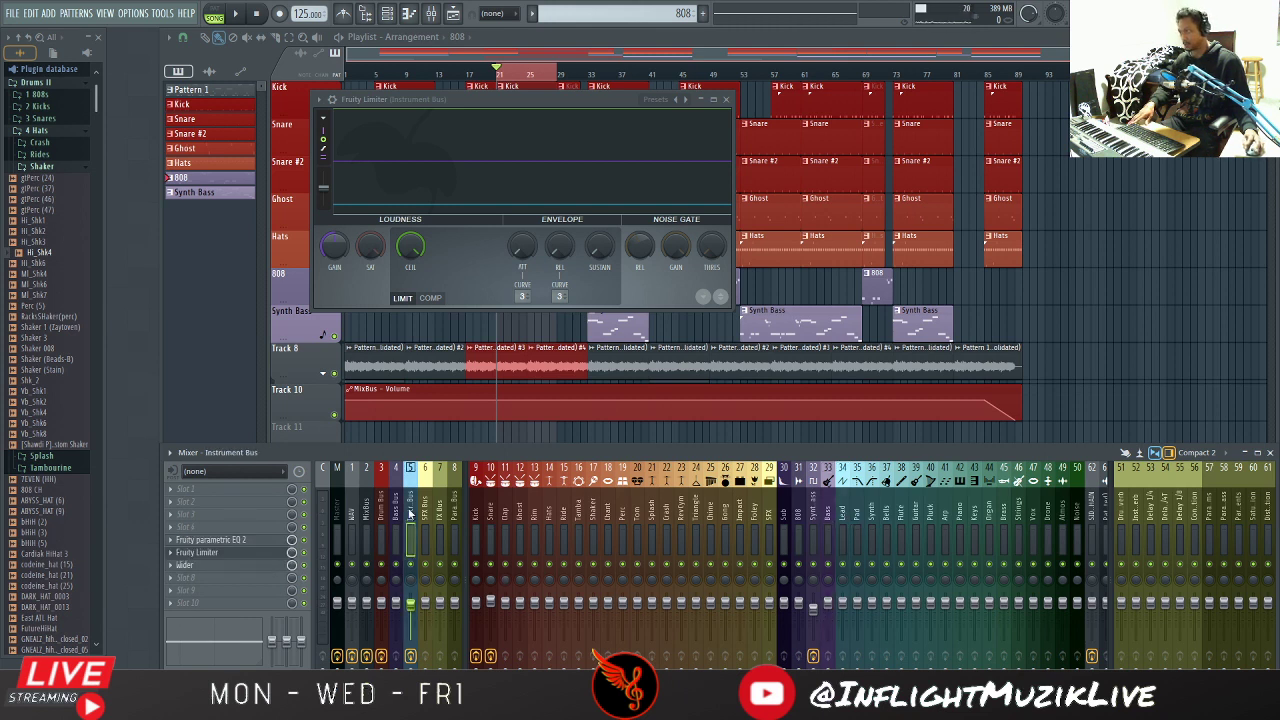
Step: Lower the Drum, Bass and Instrument bus faders together and play the selected section briefly to check the levels
{"action": "left_click", "coordinate": [381, 517]}
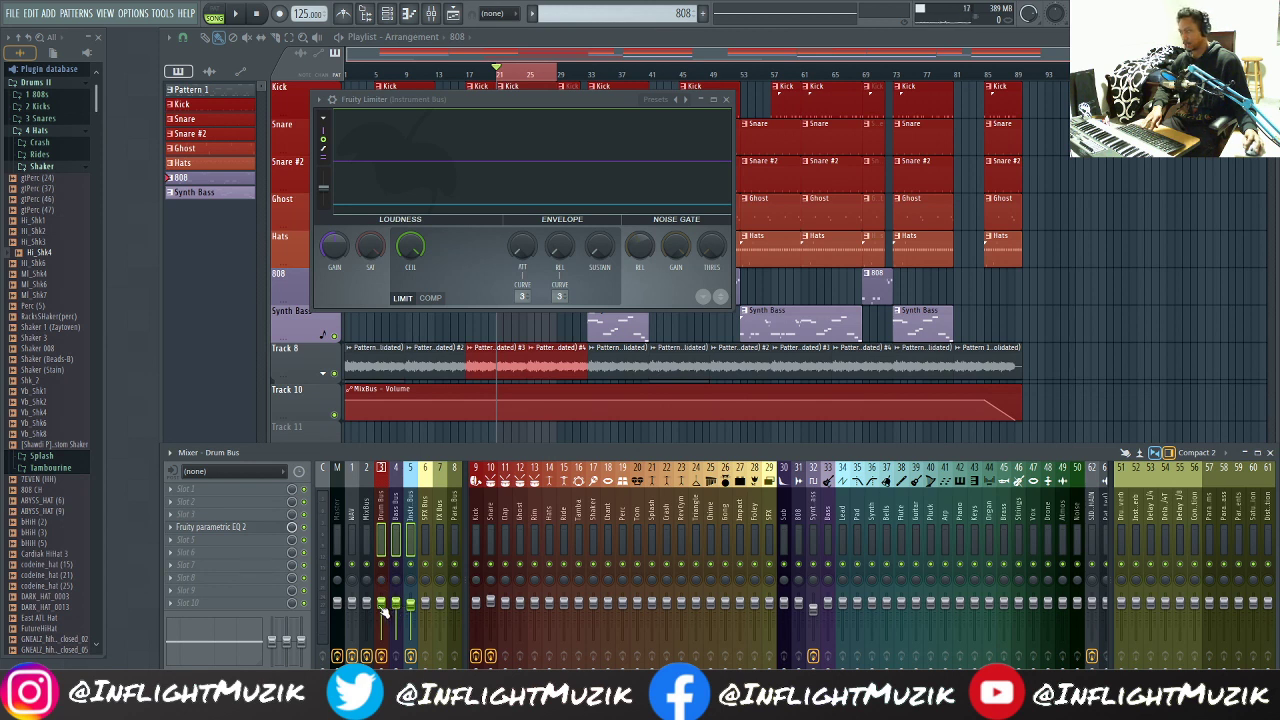
{"action": "key", "text": "space"}
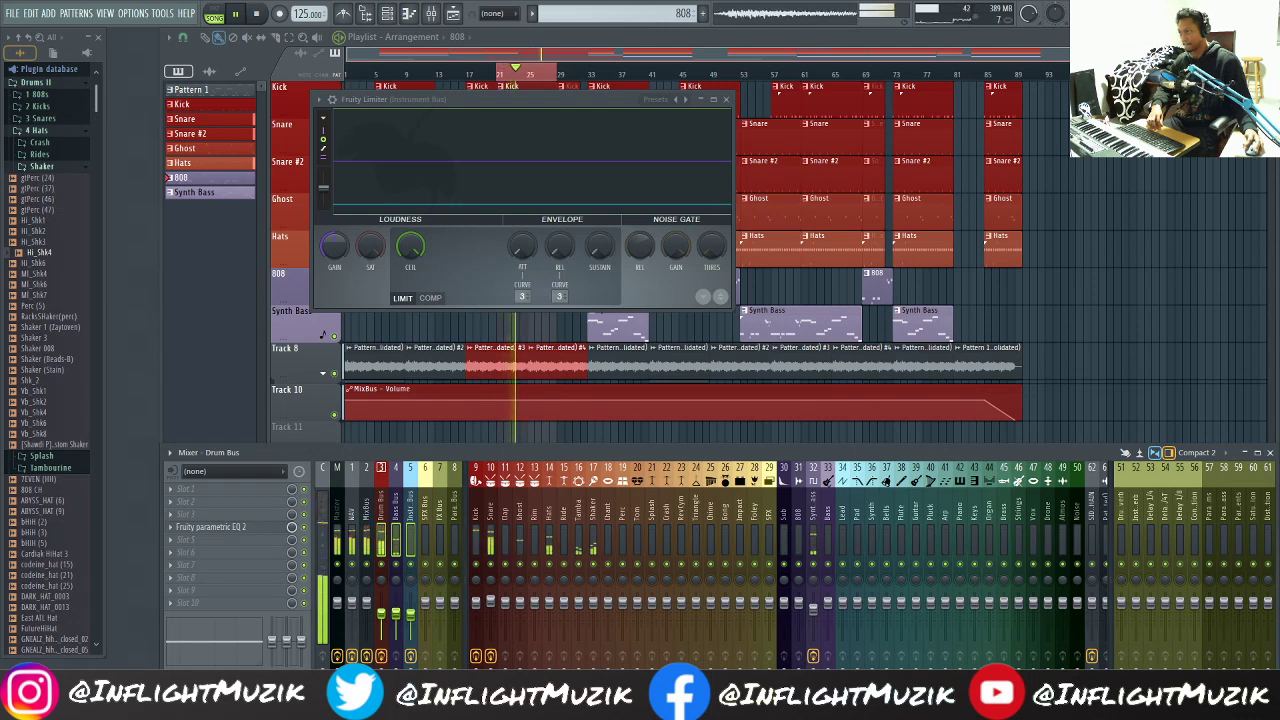
{"action": "key", "text": "space"}
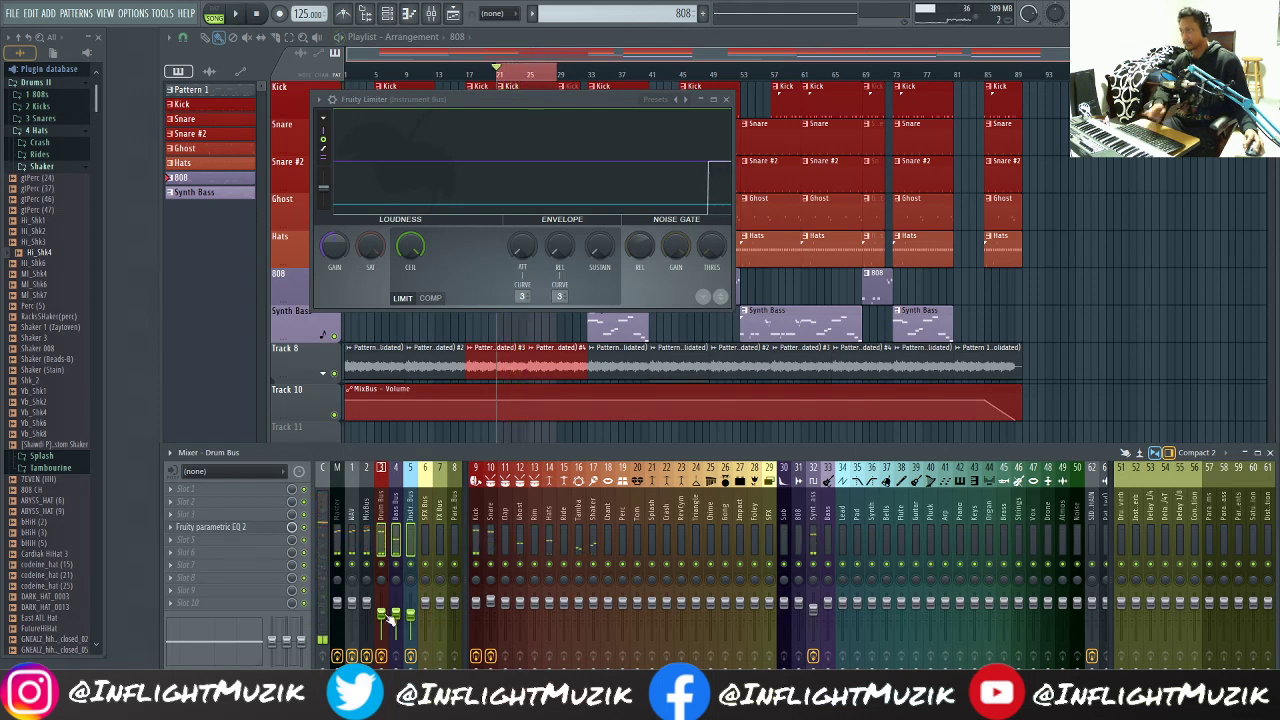
Step: Open the Fruity soft clipper on the WAV mixer track and move its window fully into view
{"action": "left_click", "coordinate": [368, 515]}
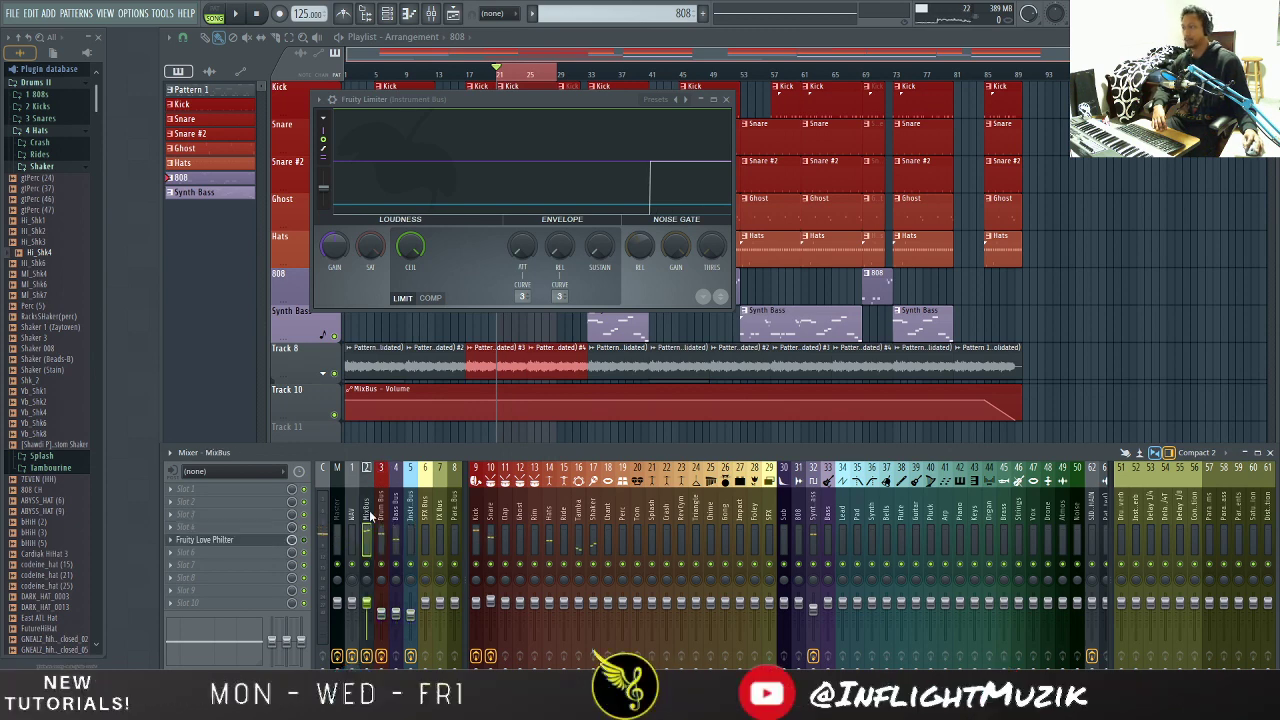
{"action": "left_click", "coordinate": [353, 520]}
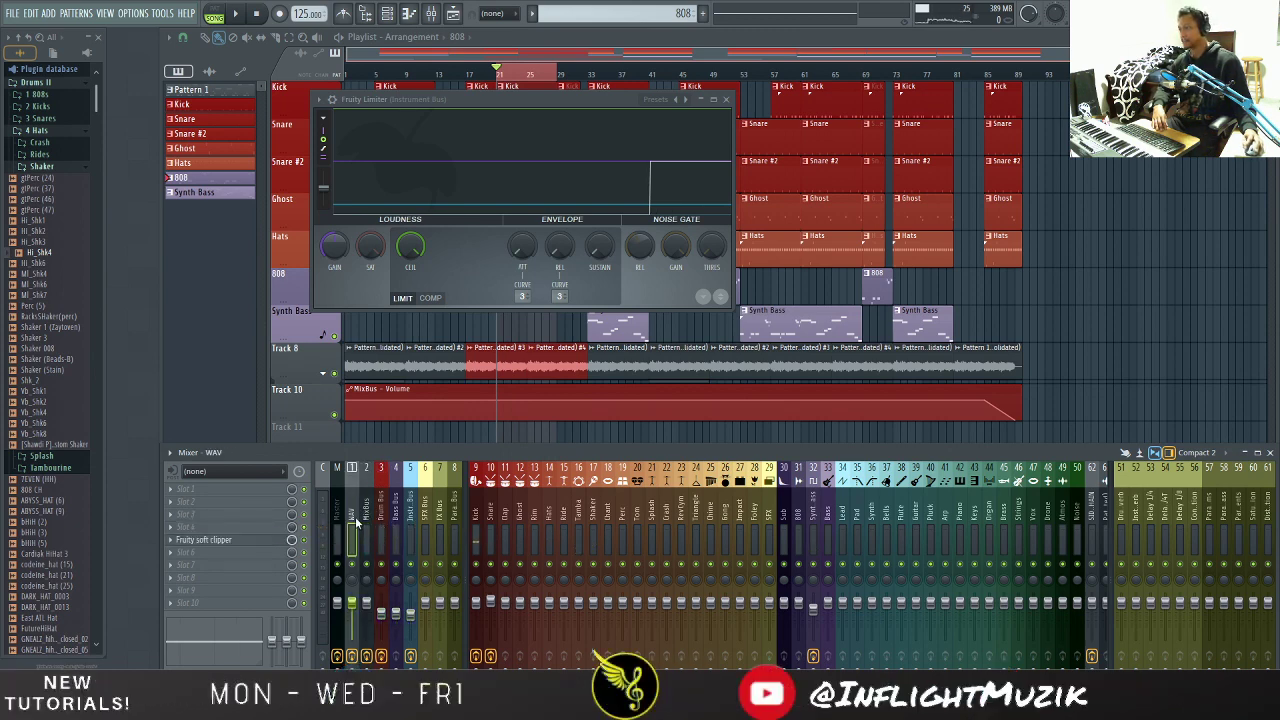
{"action": "left_click", "coordinate": [230, 543]}
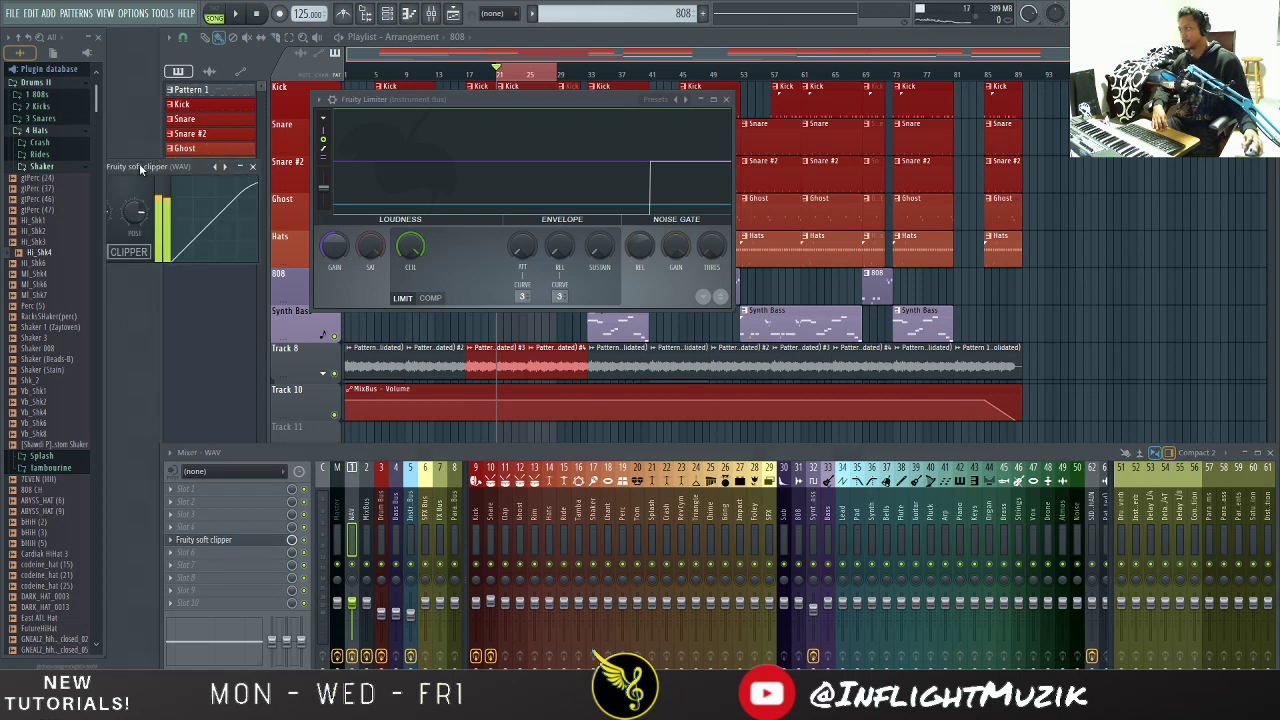
{"action": "left_click_drag", "start_coordinate": [174, 161], "coordinate": [502, 179]}
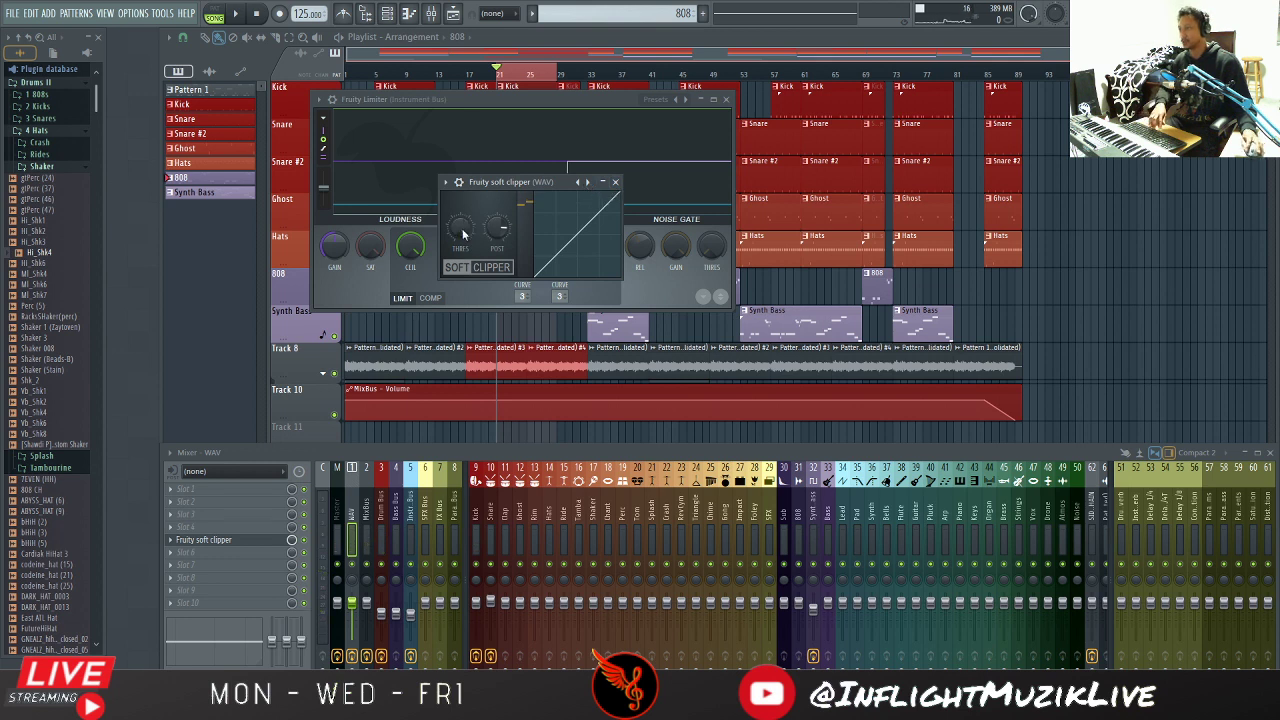
Step: Reset the soft clipper's threshold to its default during playback, then stop playback and close the clipper
{"action": "key", "text": "space"}
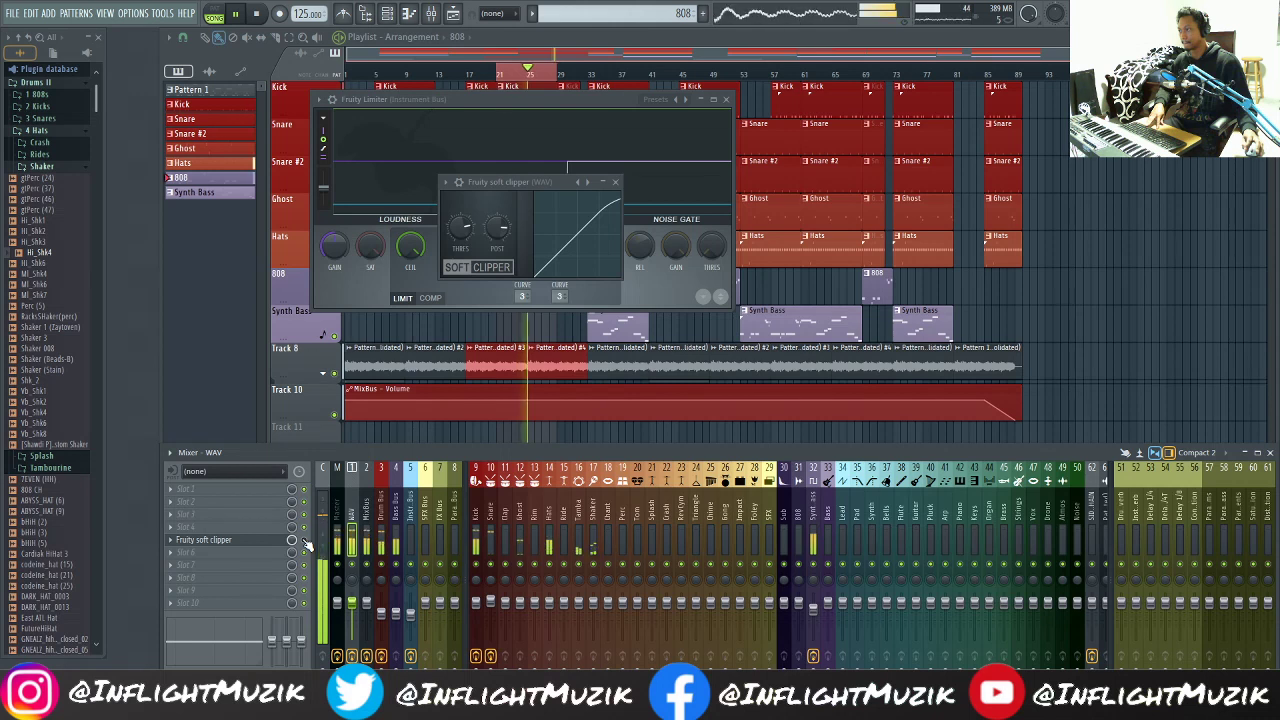
{"action": "right_click", "coordinate": [460, 229]}
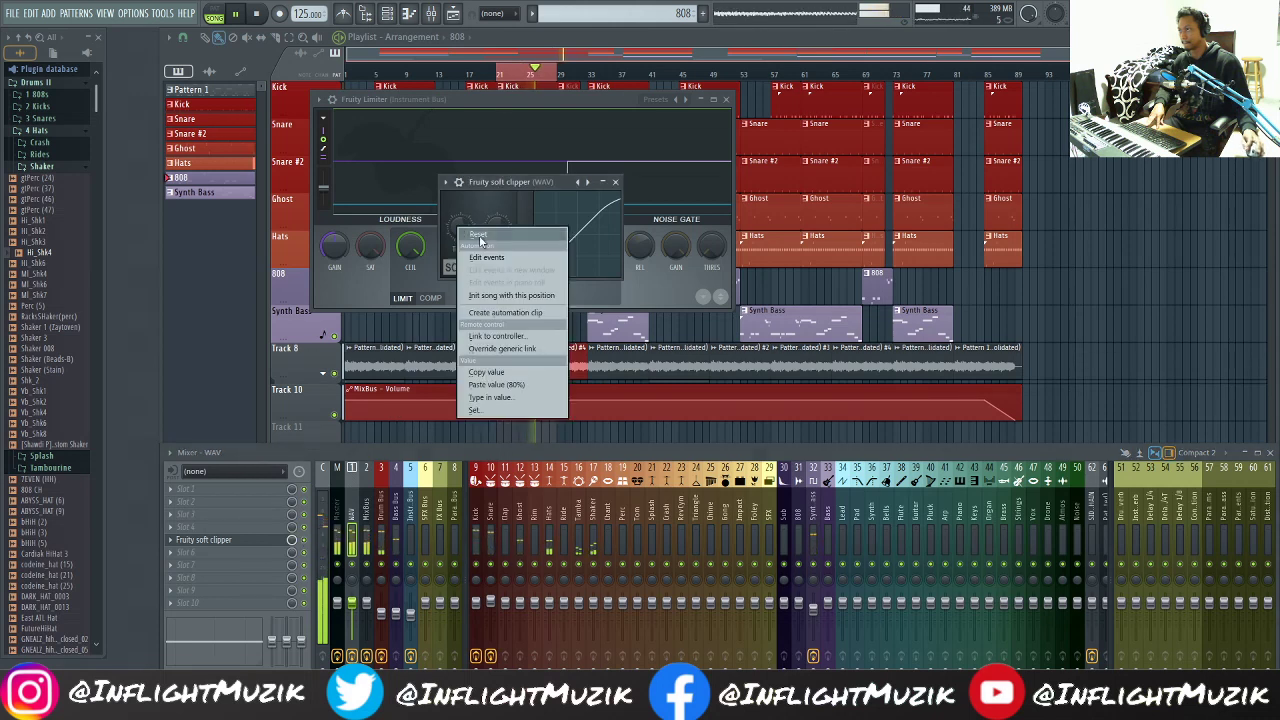
{"action": "left_click", "coordinate": [479, 236]}
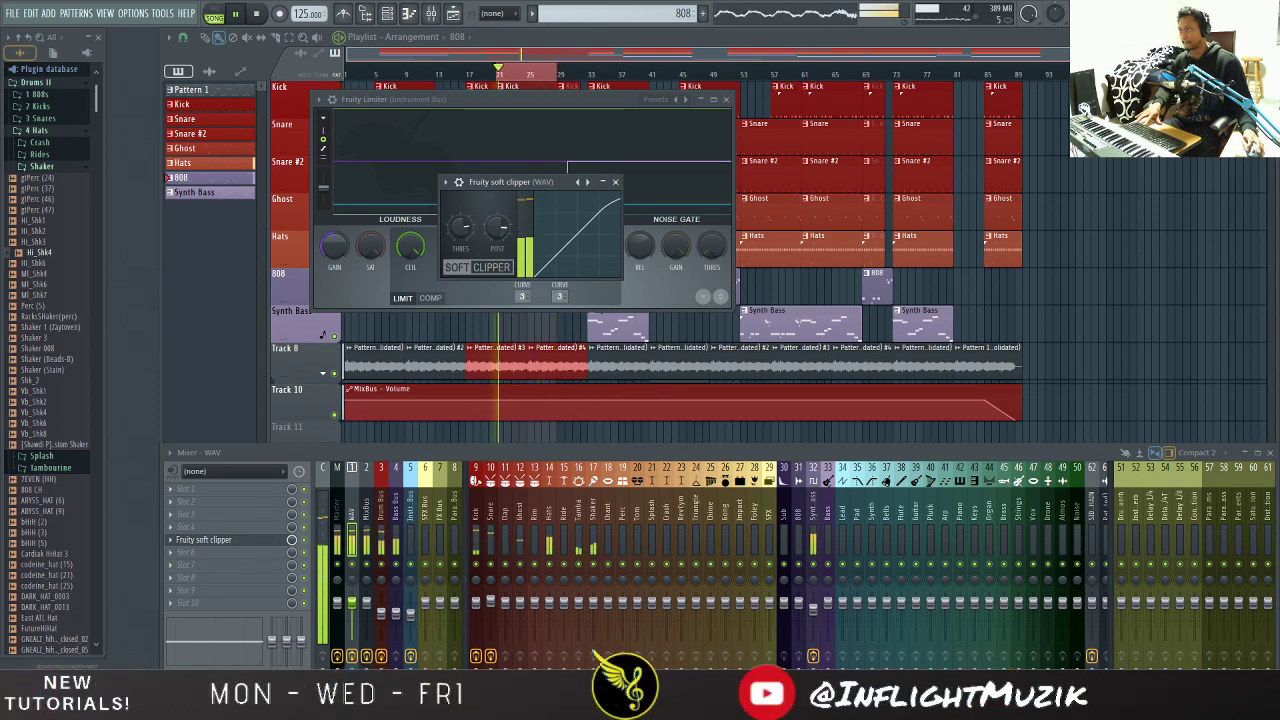
{"action": "key", "text": "space"}
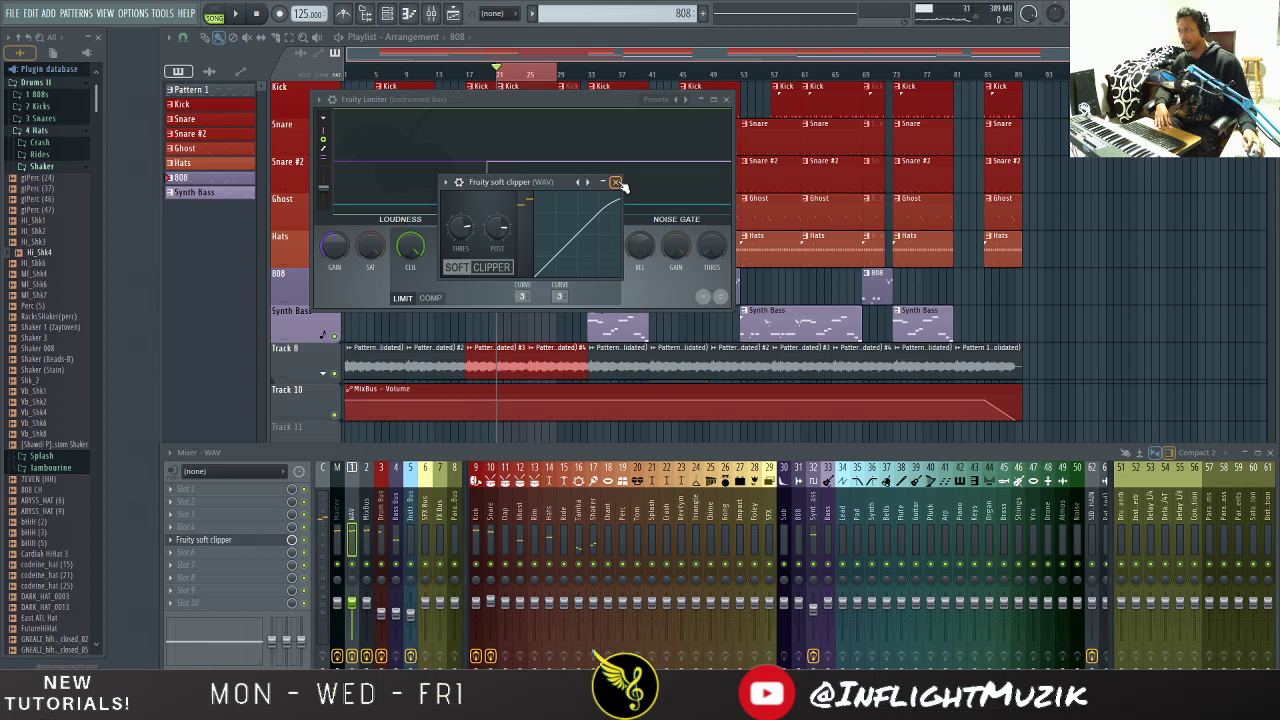
{"action": "left_click", "coordinate": [616, 182]}
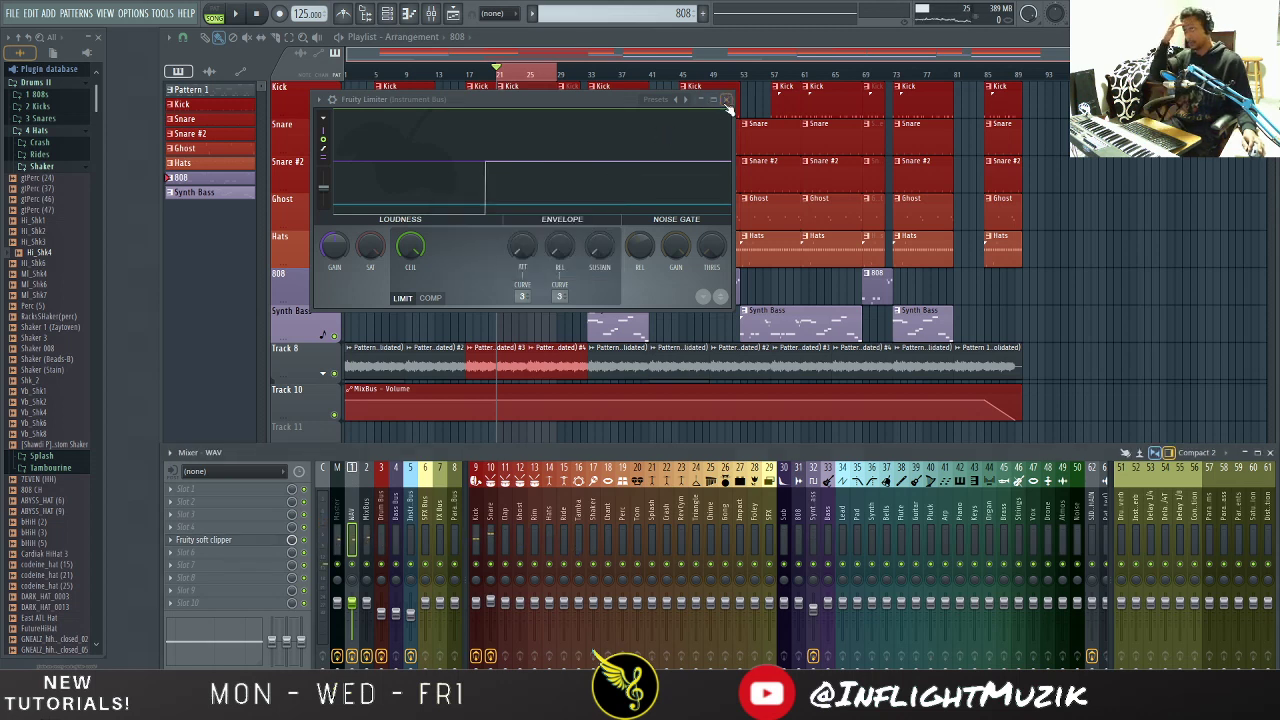
Step: Reopen the WAV track's soft clipper to review its settings, select the Drum Bus, and close the clipper
{"action": "left_click", "coordinate": [205, 541]}
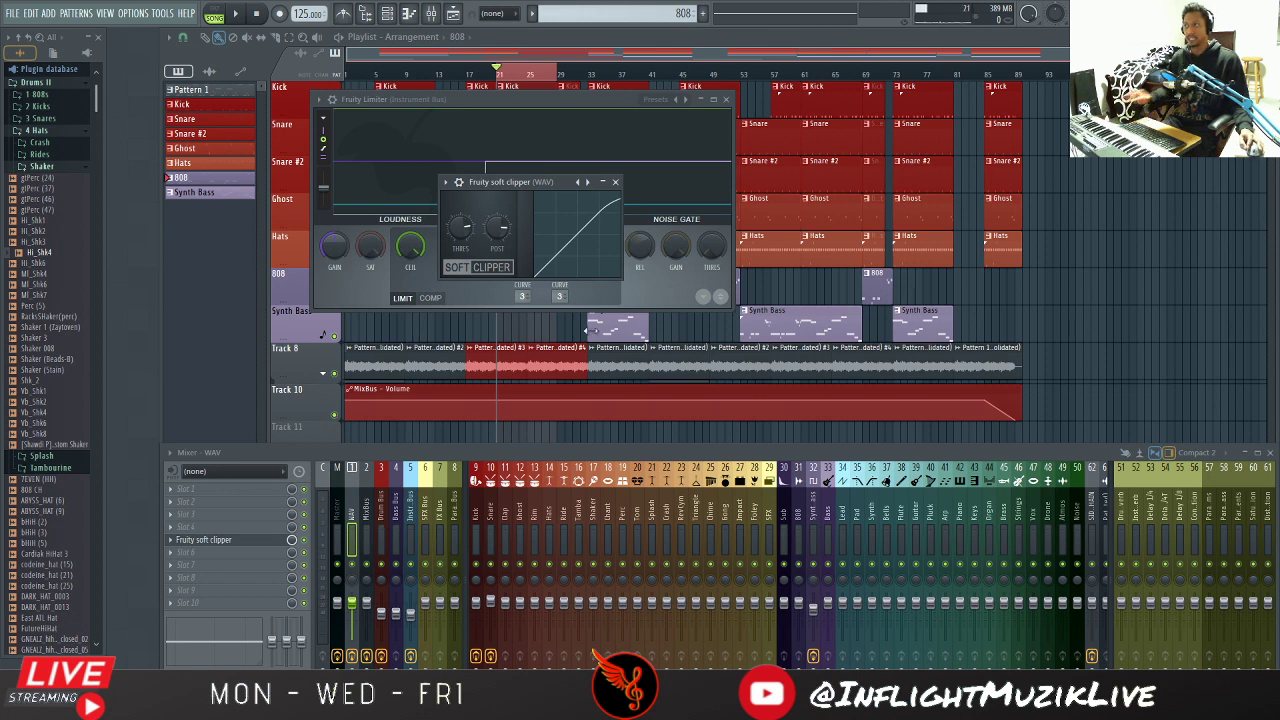
{"action": "left_click", "coordinate": [384, 510]}
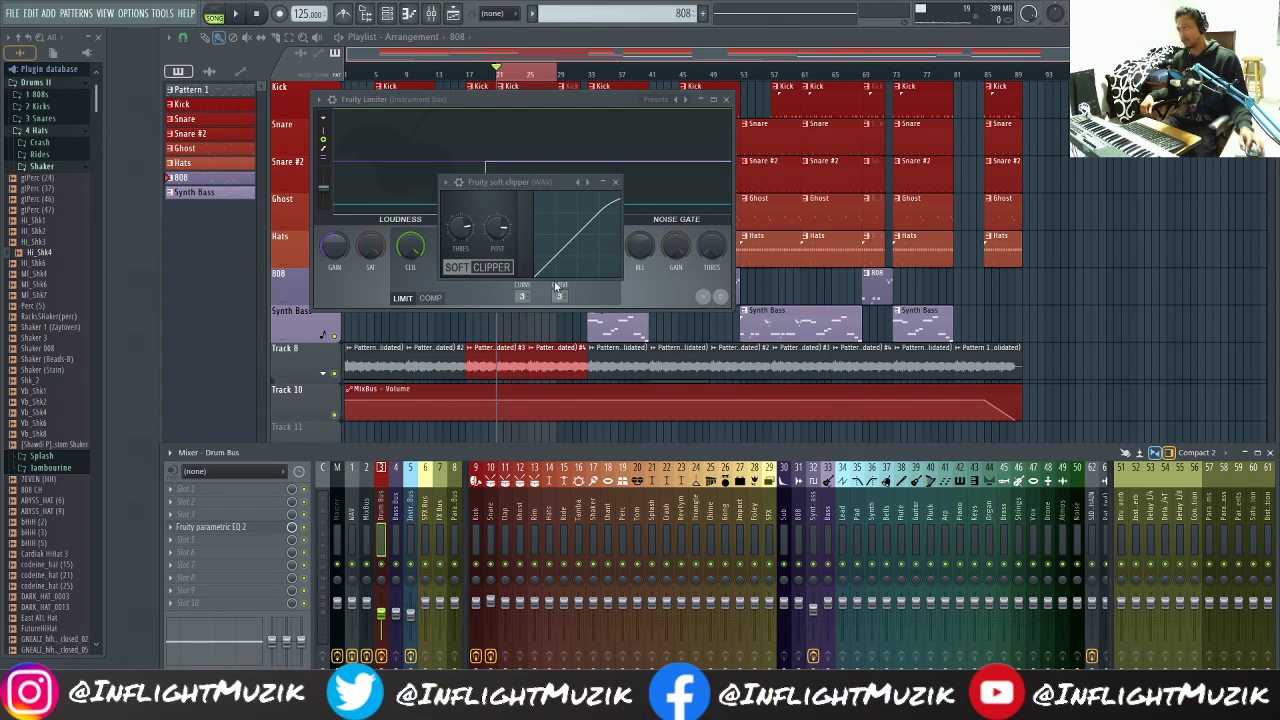
{"action": "left_click", "coordinate": [615, 182]}
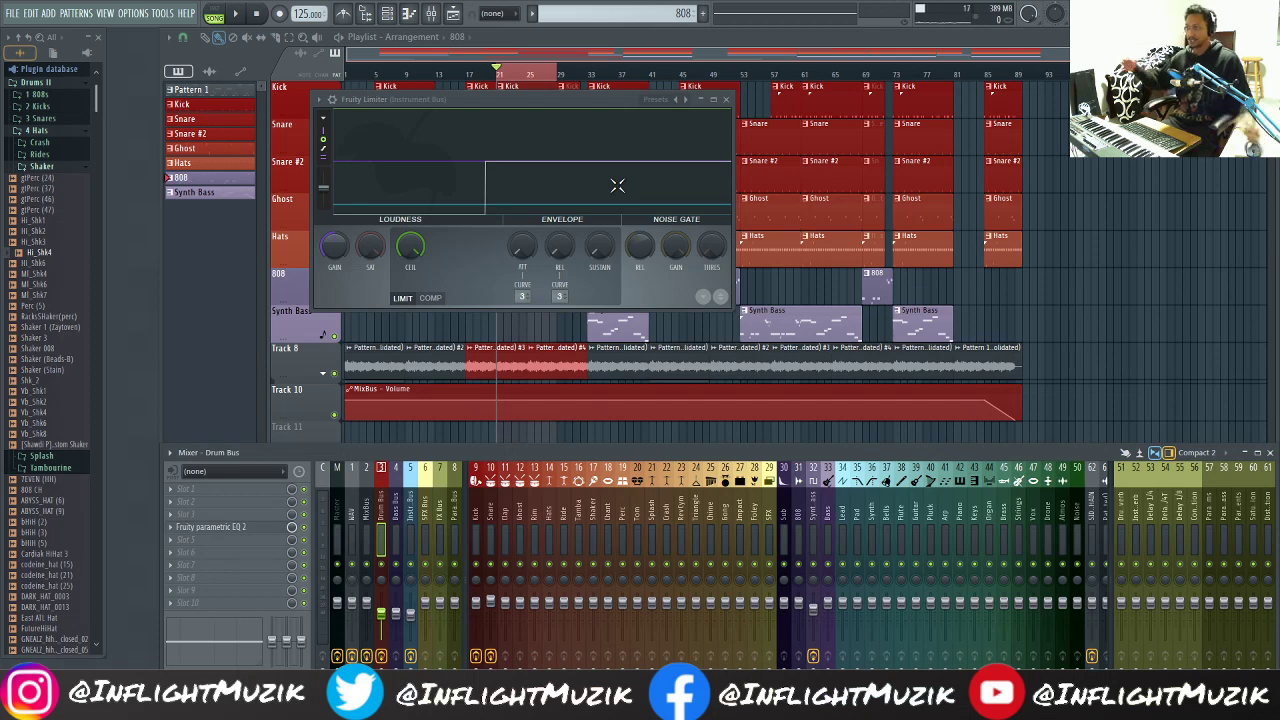
Step: Reset the Master's Youlean loudness meter, measure the selected section during playback, then close the meter
{"action": "left_click", "coordinate": [342, 497]}
{"action": "left_click", "coordinate": [210, 604]}
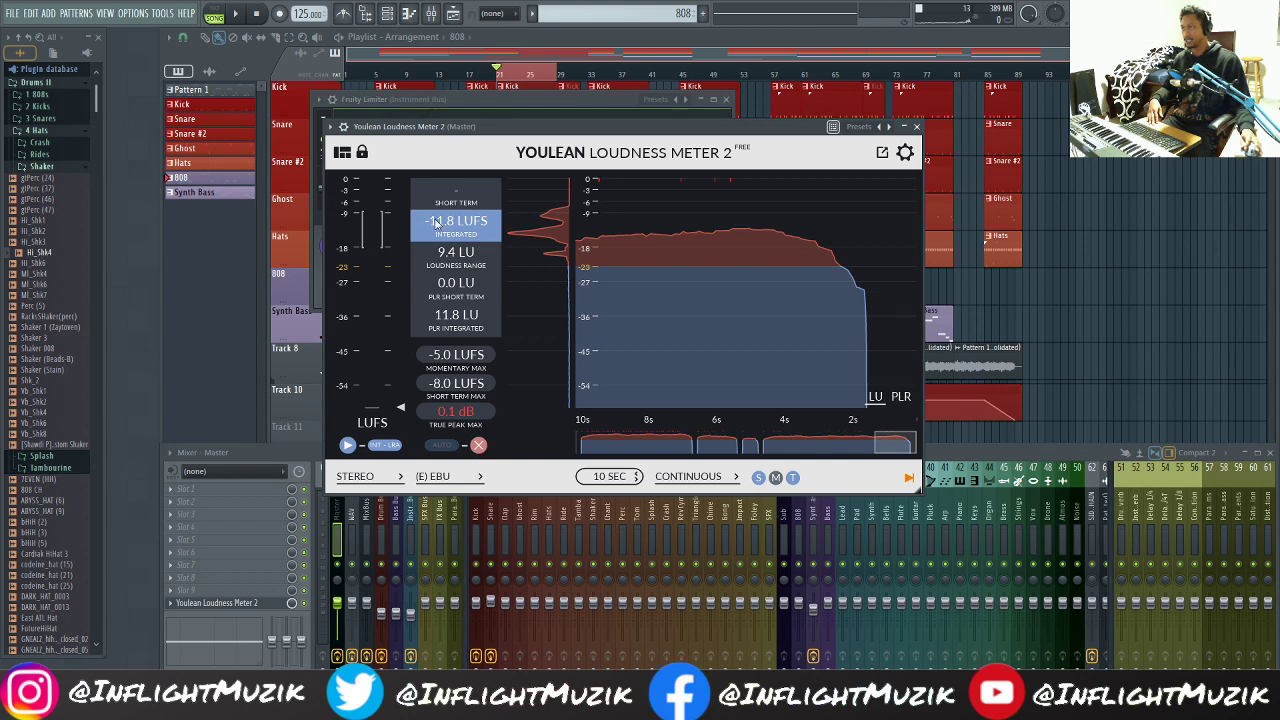
{"action": "left_click", "coordinate": [478, 445]}
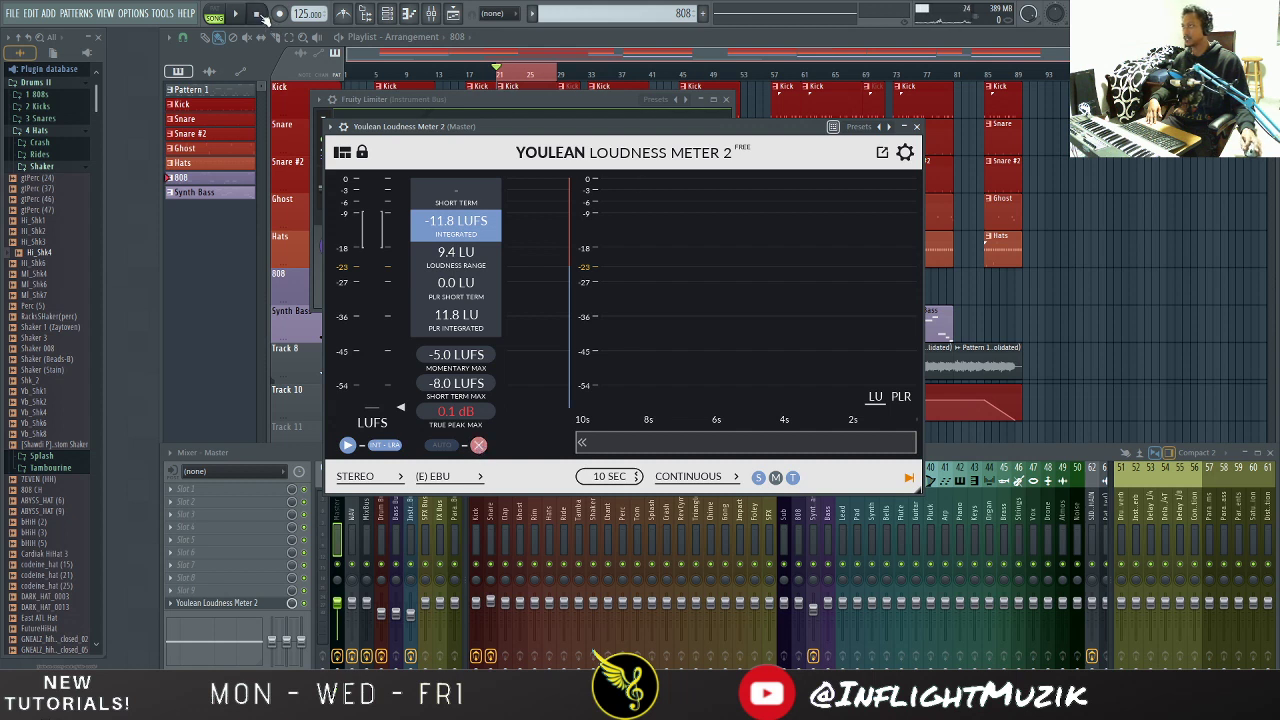
{"action": "left_click", "coordinate": [257, 14]}
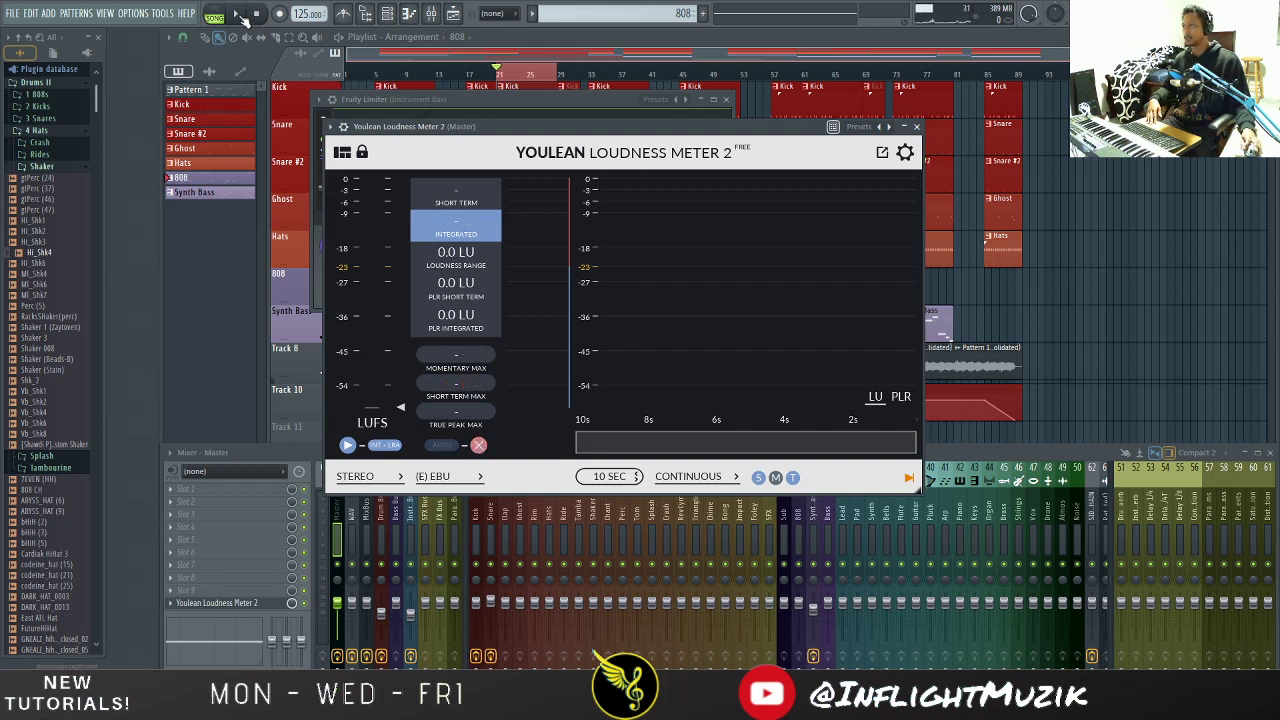
{"action": "left_click", "coordinate": [238, 14]}
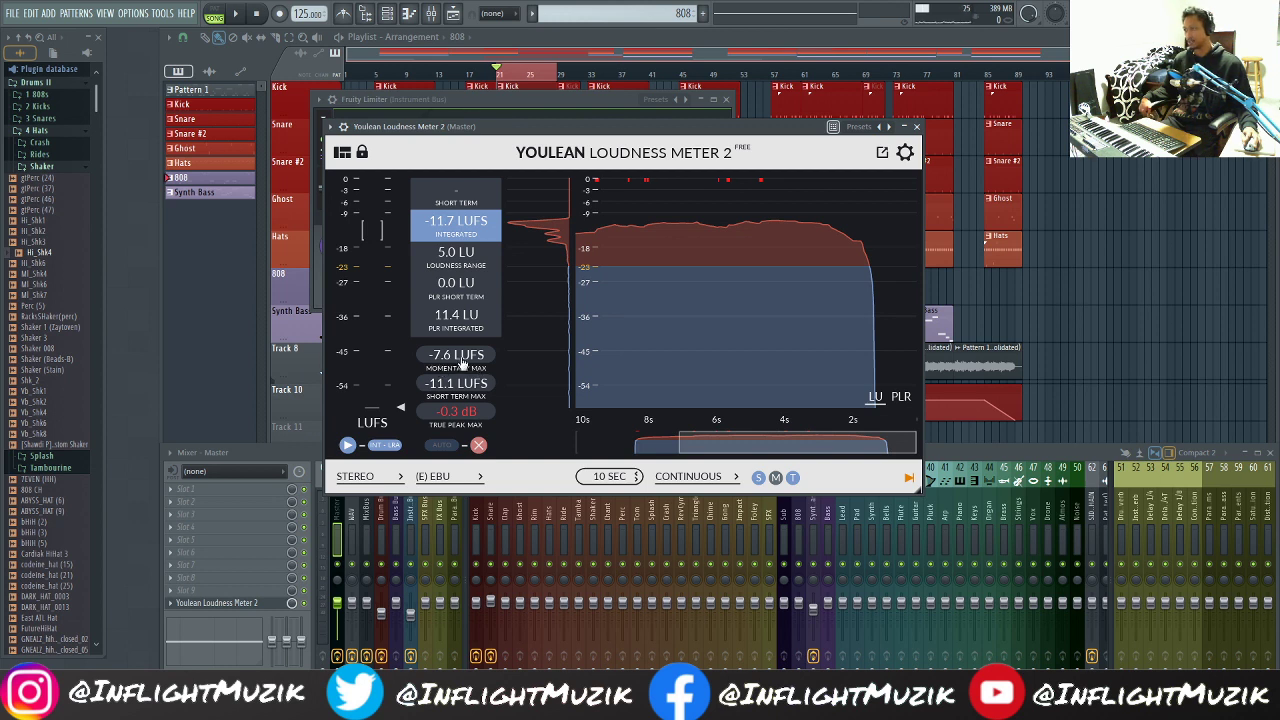
{"action": "left_click", "coordinate": [912, 127]}
Step: Load Maximus into slot 6 of the WAV mixer track and move its window fully into view
{"action": "left_click", "coordinate": [352, 515]}
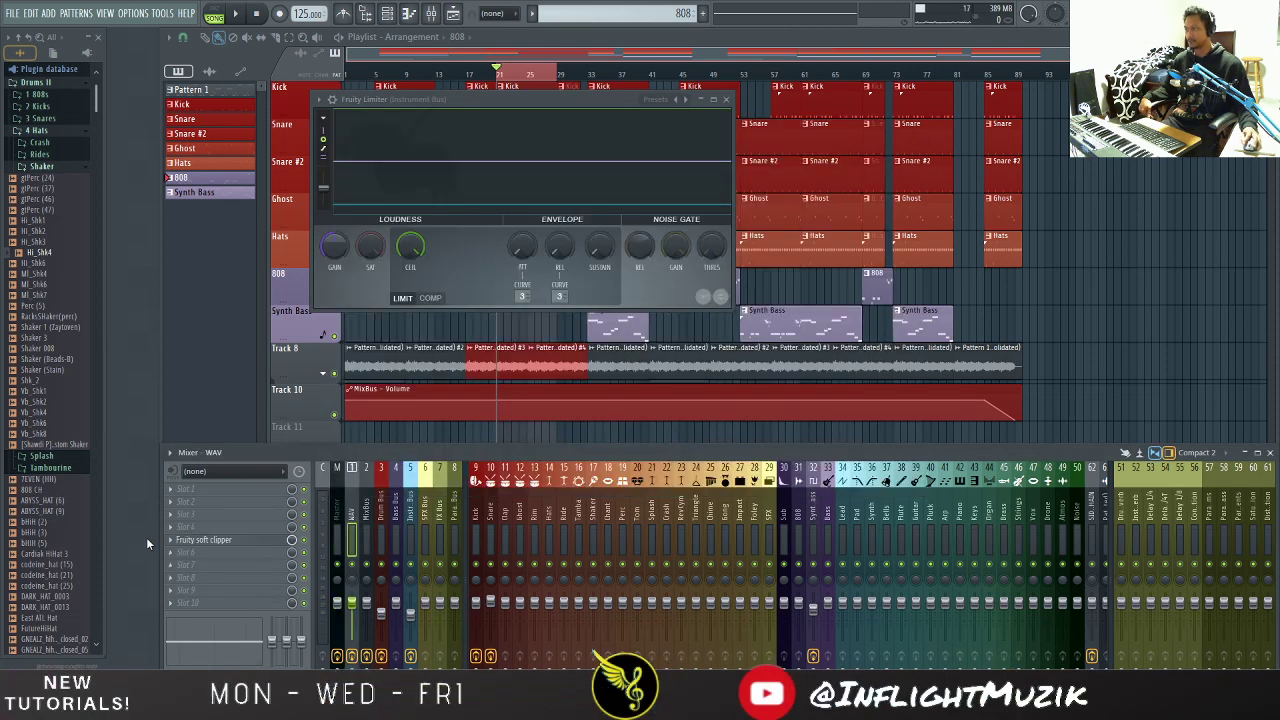
{"action": "left_click", "coordinate": [220, 553]}
{"action": "mouse_move", "coordinate": [262, 432]}
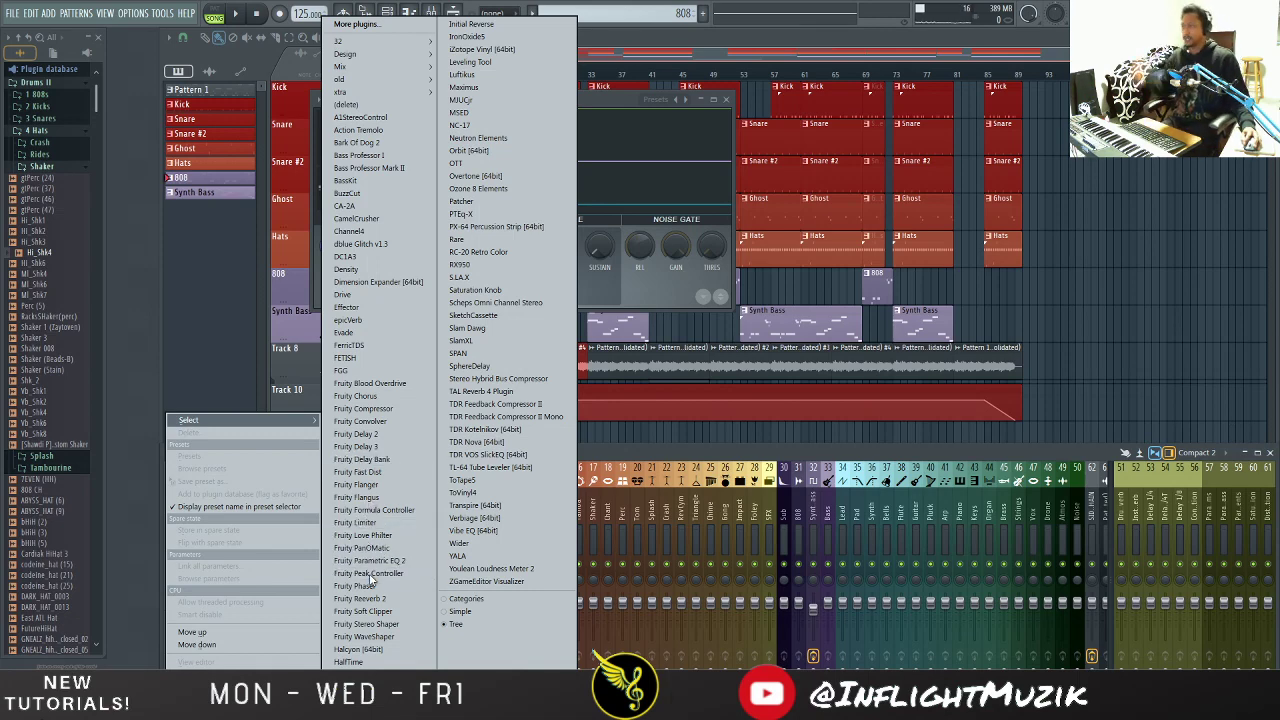
{"action": "left_click", "coordinate": [465, 88]}
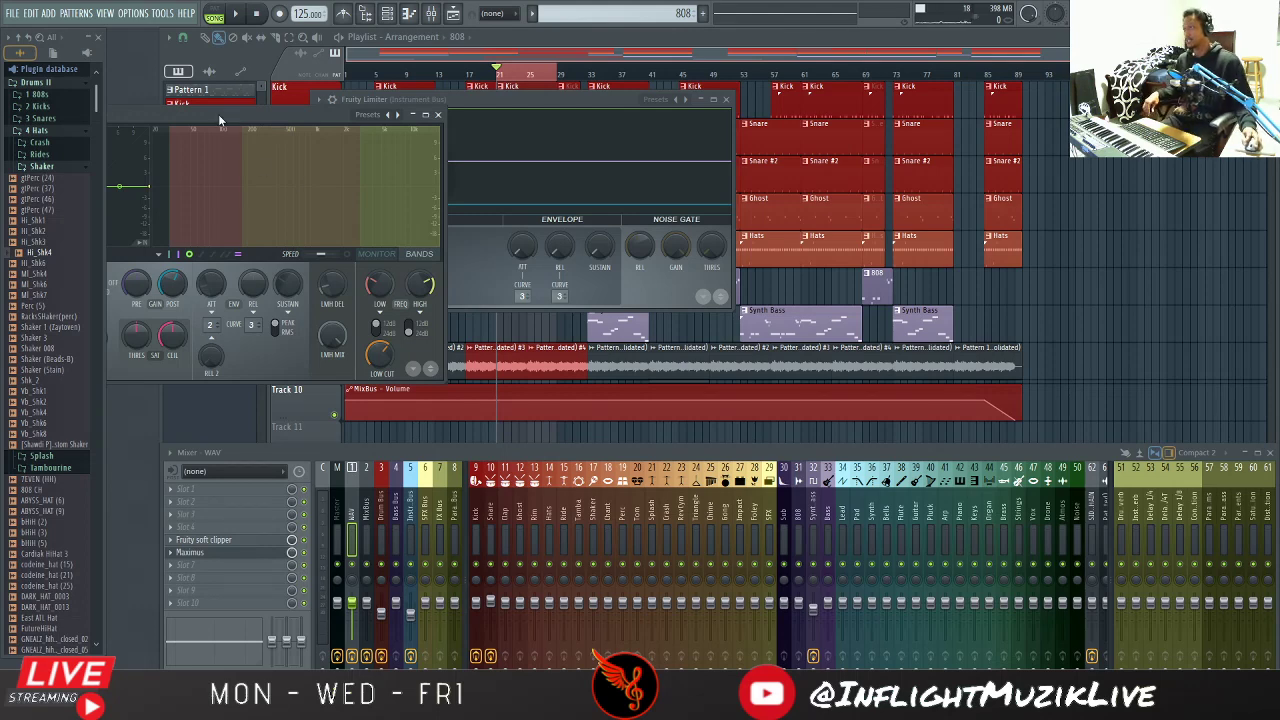
{"action": "left_click_drag", "start_coordinate": [218, 114], "coordinate": [576, 150]}
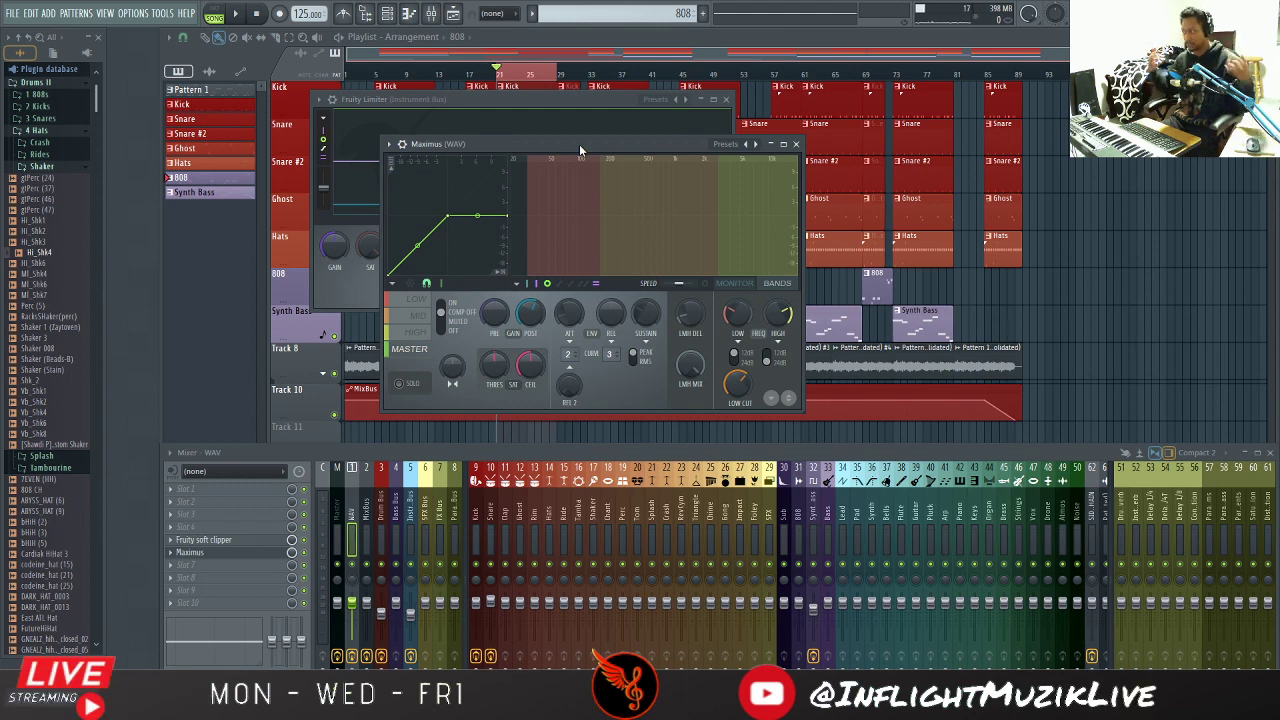
{"action": "left_click_drag", "start_coordinate": [579, 144], "coordinate": [480, 160]}
Step: Close the Fruity Limiter window and load the first preset listed below the Vocals category in Maximus
{"action": "left_click", "coordinate": [726, 99]}
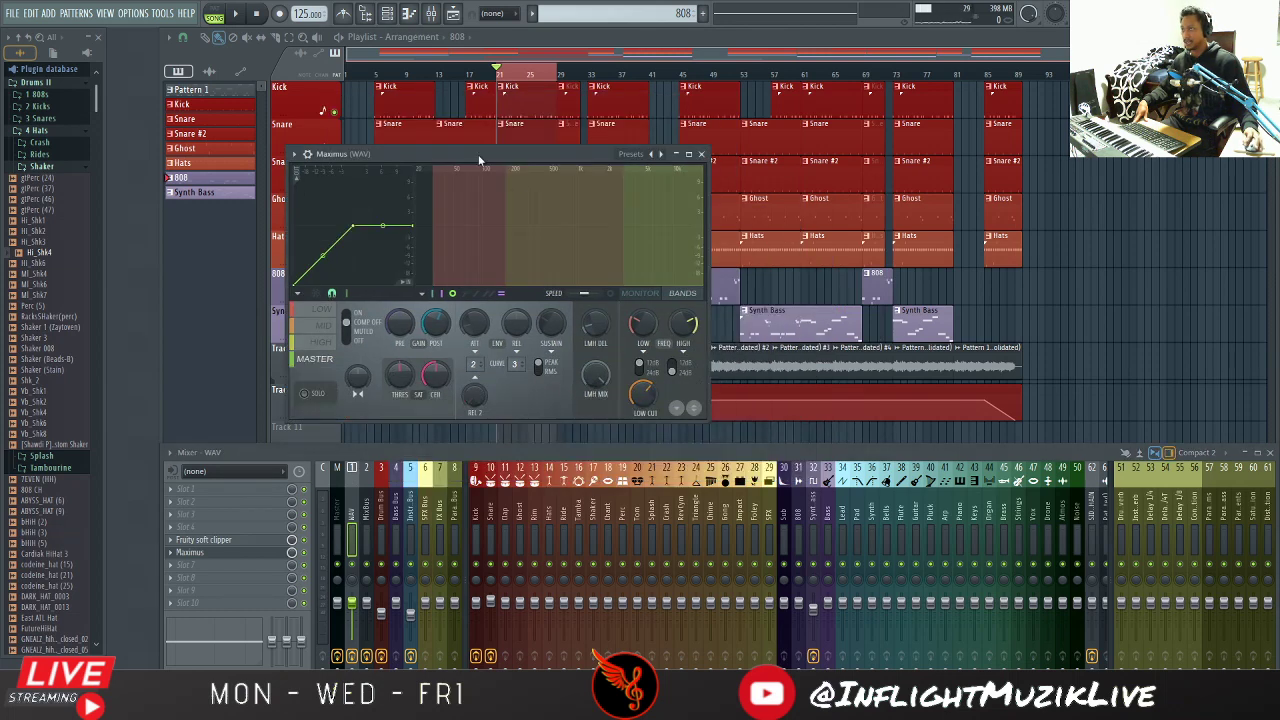
{"action": "left_click", "coordinate": [622, 157]}
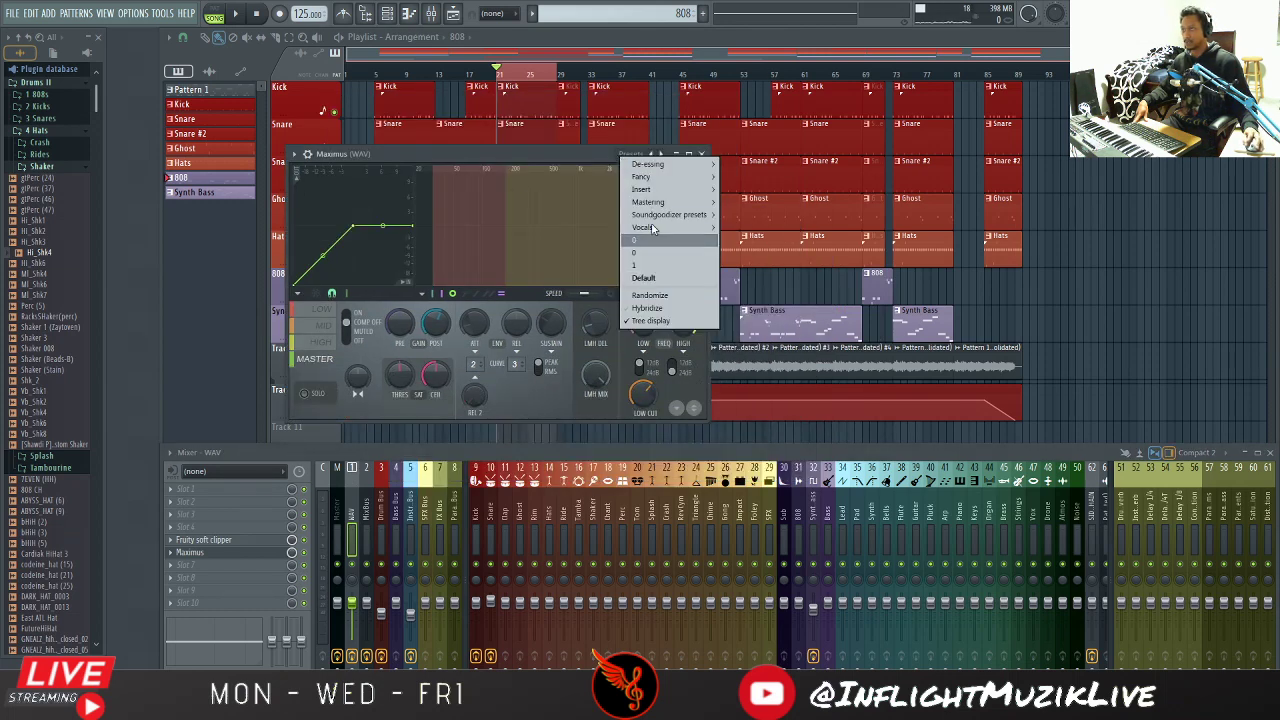
{"action": "left_click", "coordinate": [656, 243]}
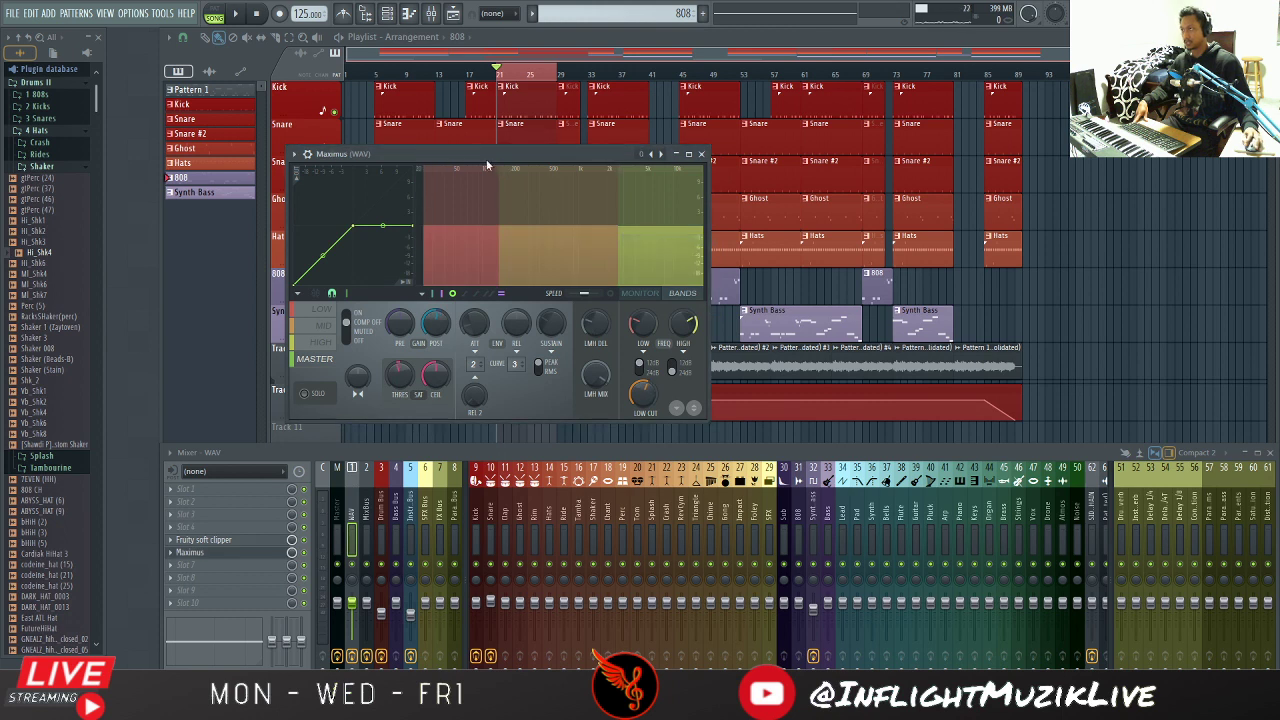
Step: Load the second preset named 0 in Maximus, show its frequency bands, and move its window clear of the playlist's left side
{"action": "left_click", "coordinate": [642, 156]}
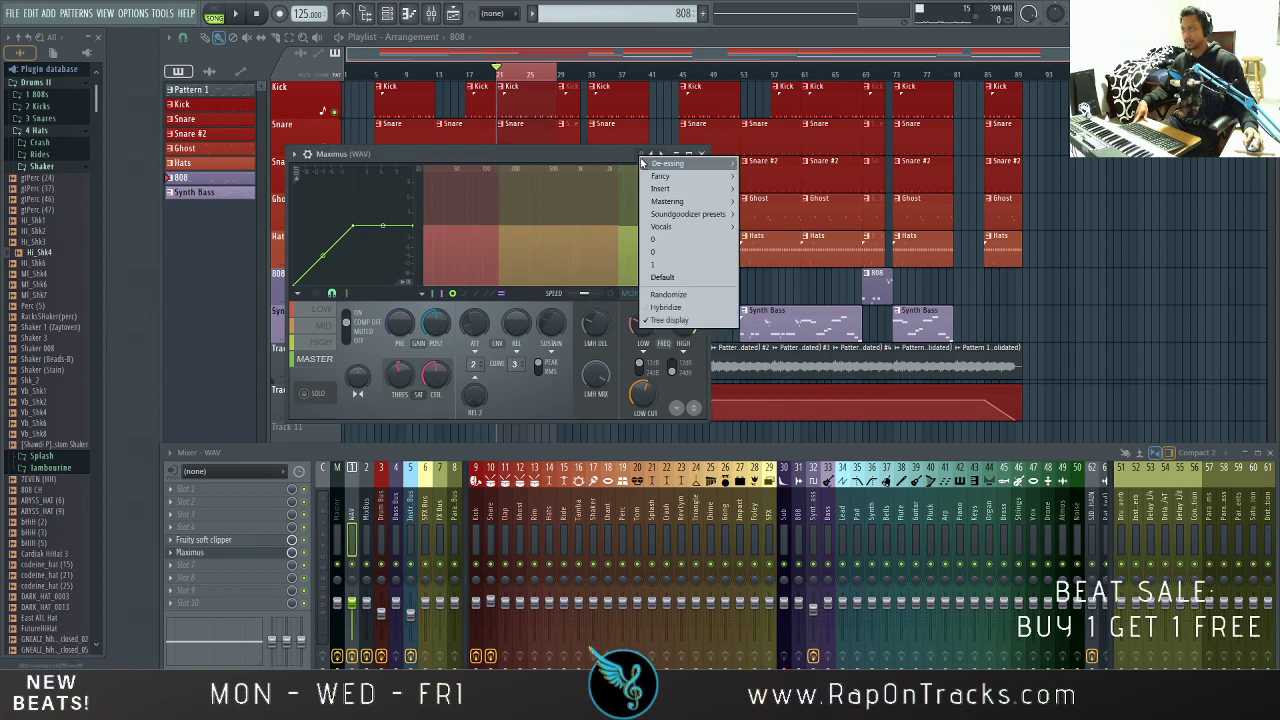
{"action": "left_click", "coordinate": [662, 252]}
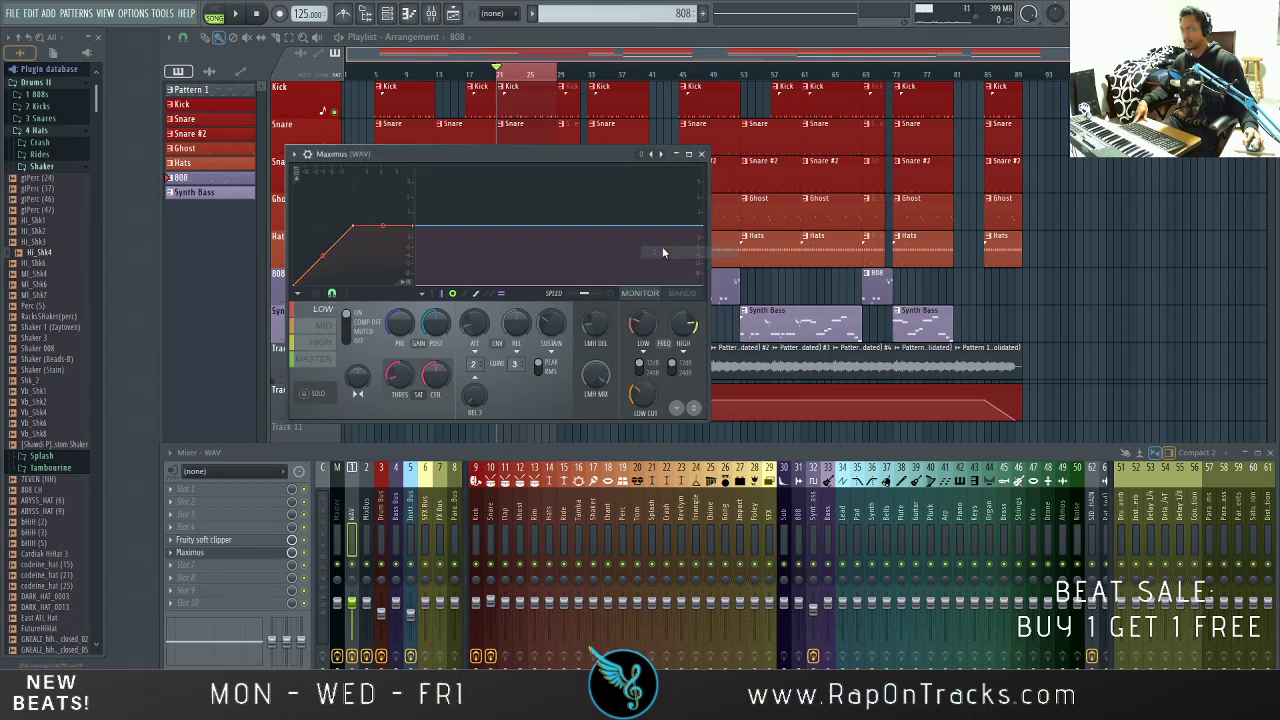
{"action": "left_click", "coordinate": [681, 295]}
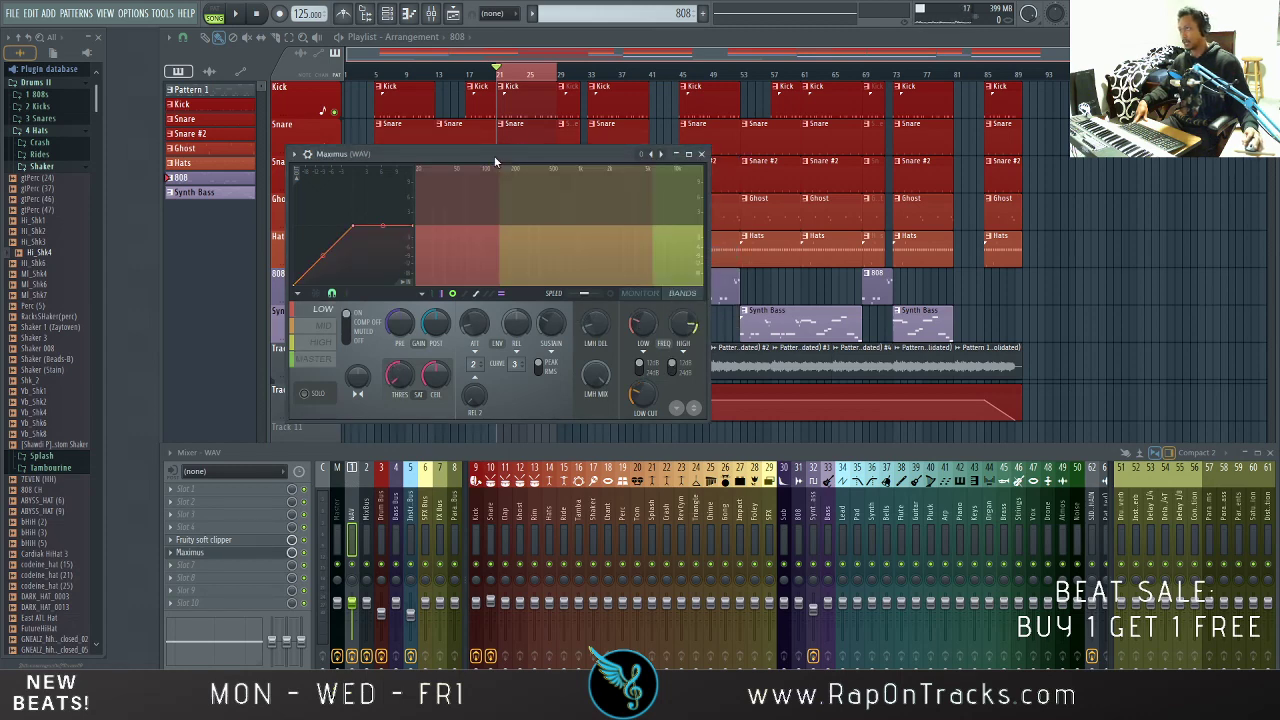
{"action": "left_click_drag", "start_coordinate": [497, 157], "coordinate": [656, 152]}
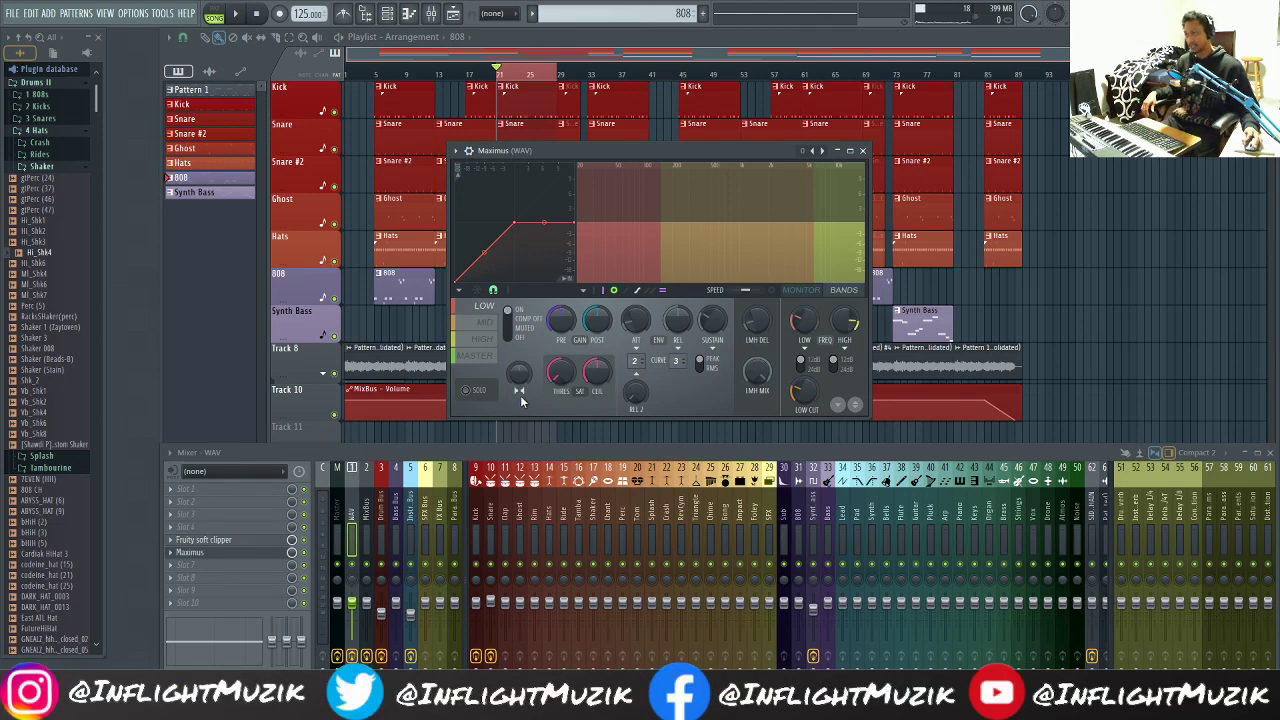
Step: Check the Mid and Master band settings in Maximus and audition the selected playlist section
{"action": "left_click", "coordinate": [480, 323]}
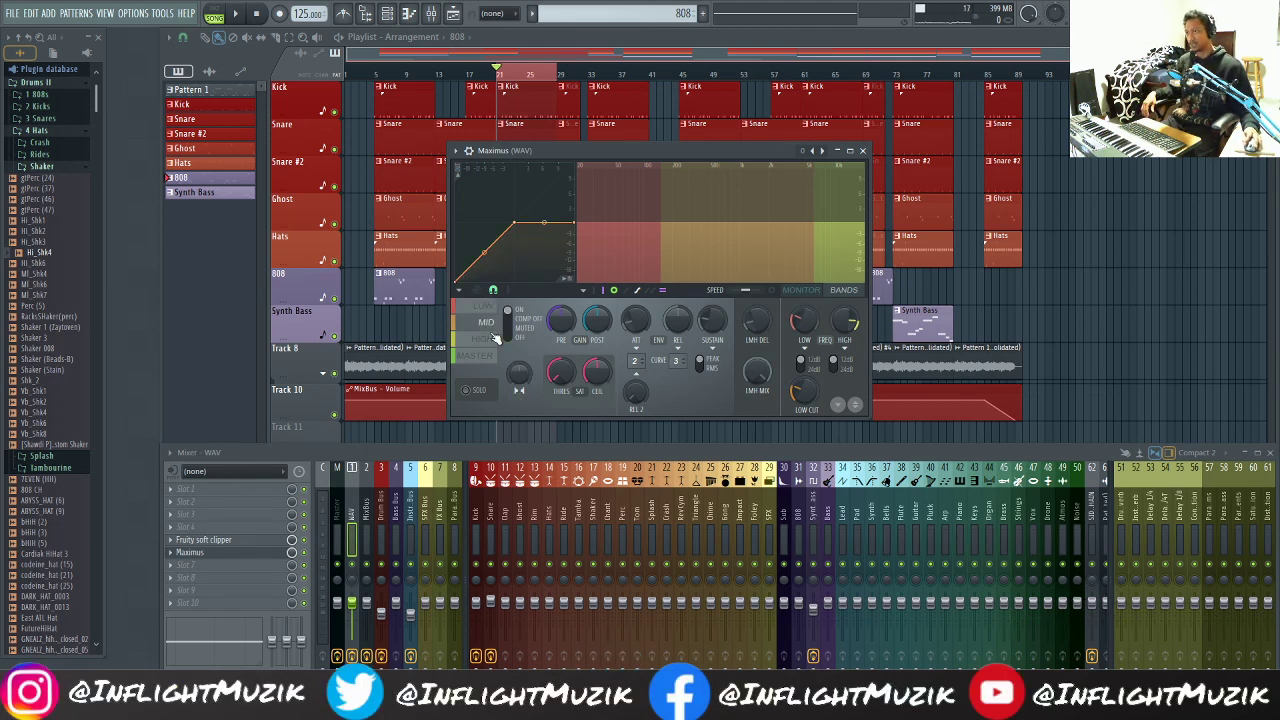
{"action": "left_click", "coordinate": [485, 356]}
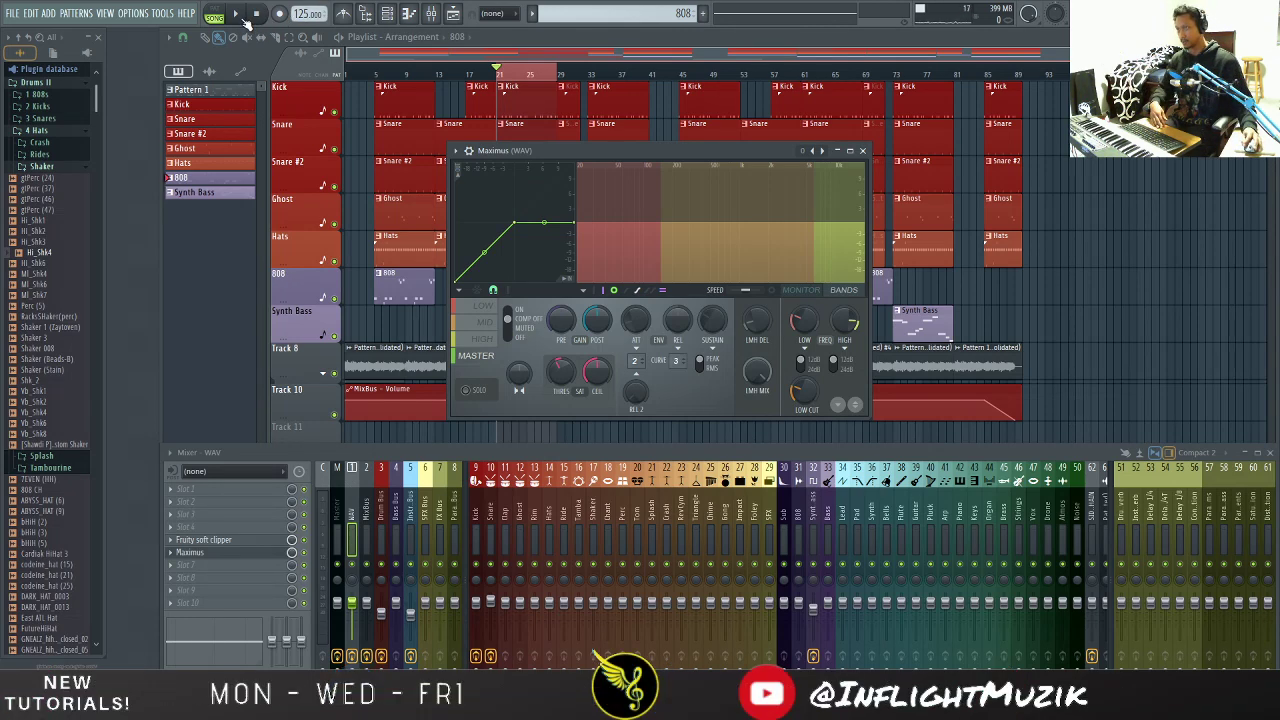
{"action": "left_click", "coordinate": [236, 14]}
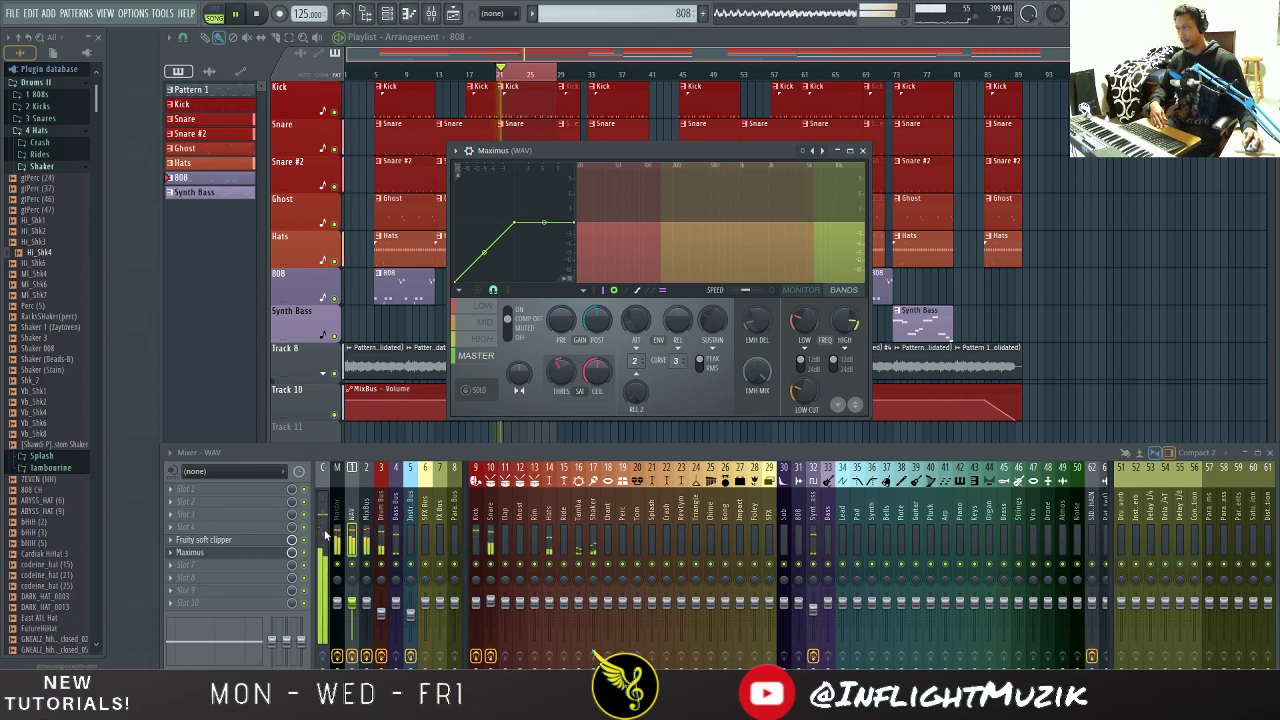
{"action": "key", "text": "space"}
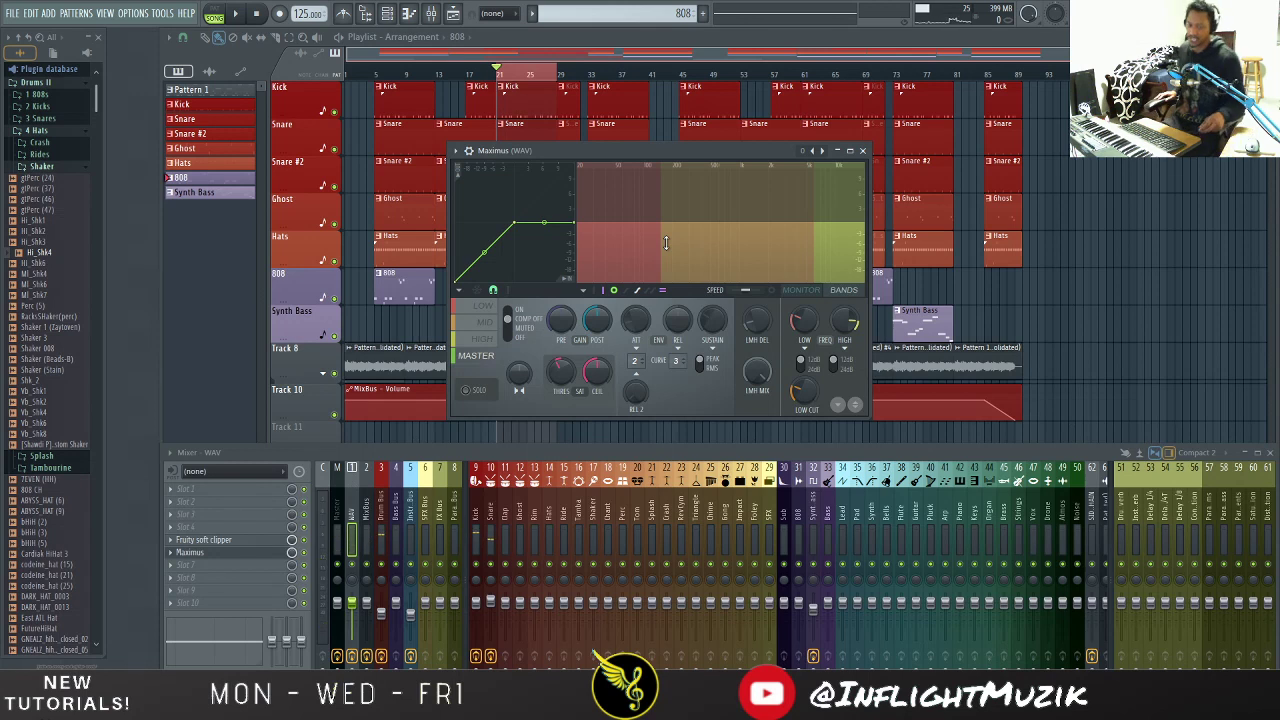
{"action": "key", "text": "space"}
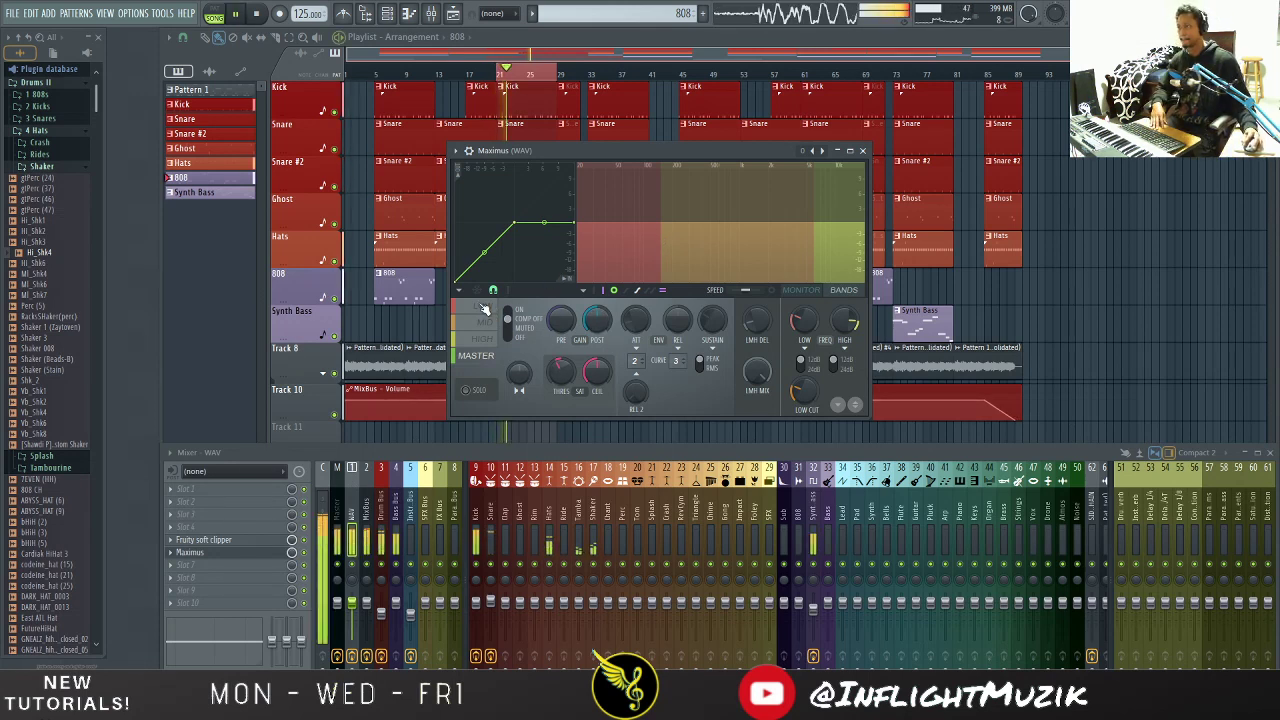
{"action": "key", "text": "space"}
Step: Switch the Maximus display to the signal monitor and play the section to watch the Master band's waveform
{"action": "left_click", "coordinate": [612, 291]}
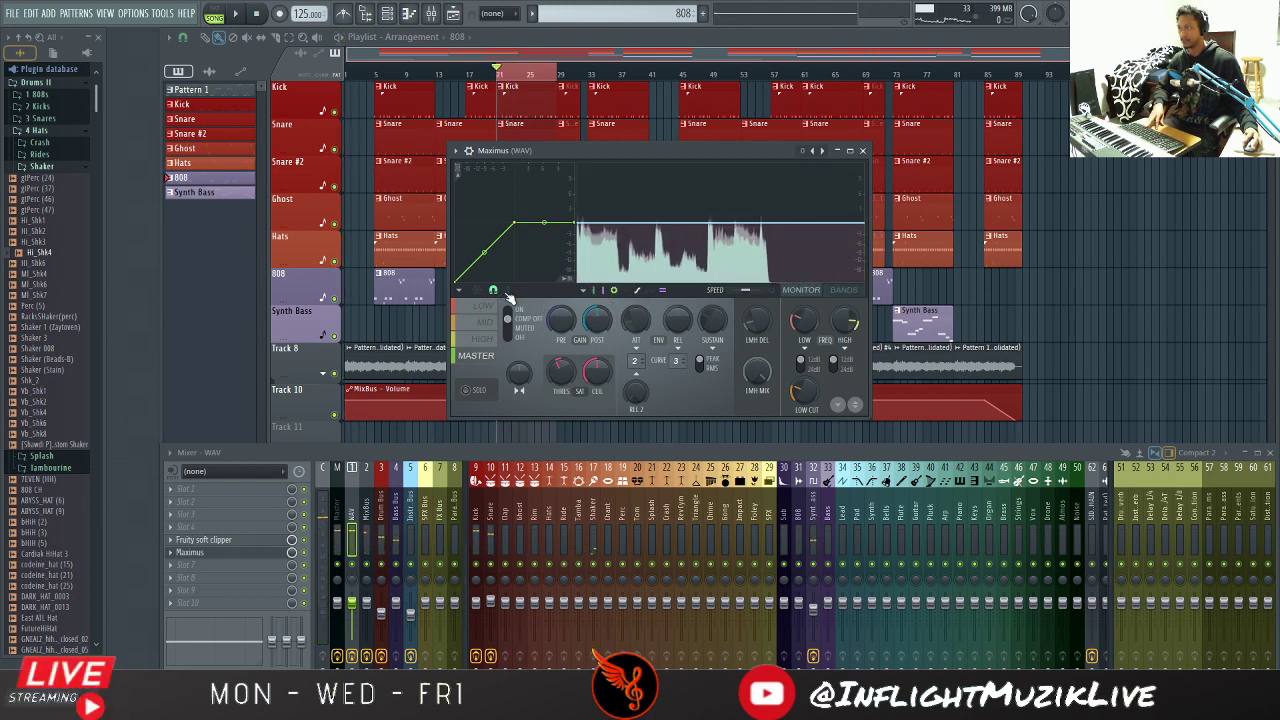
{"action": "key", "text": "space"}
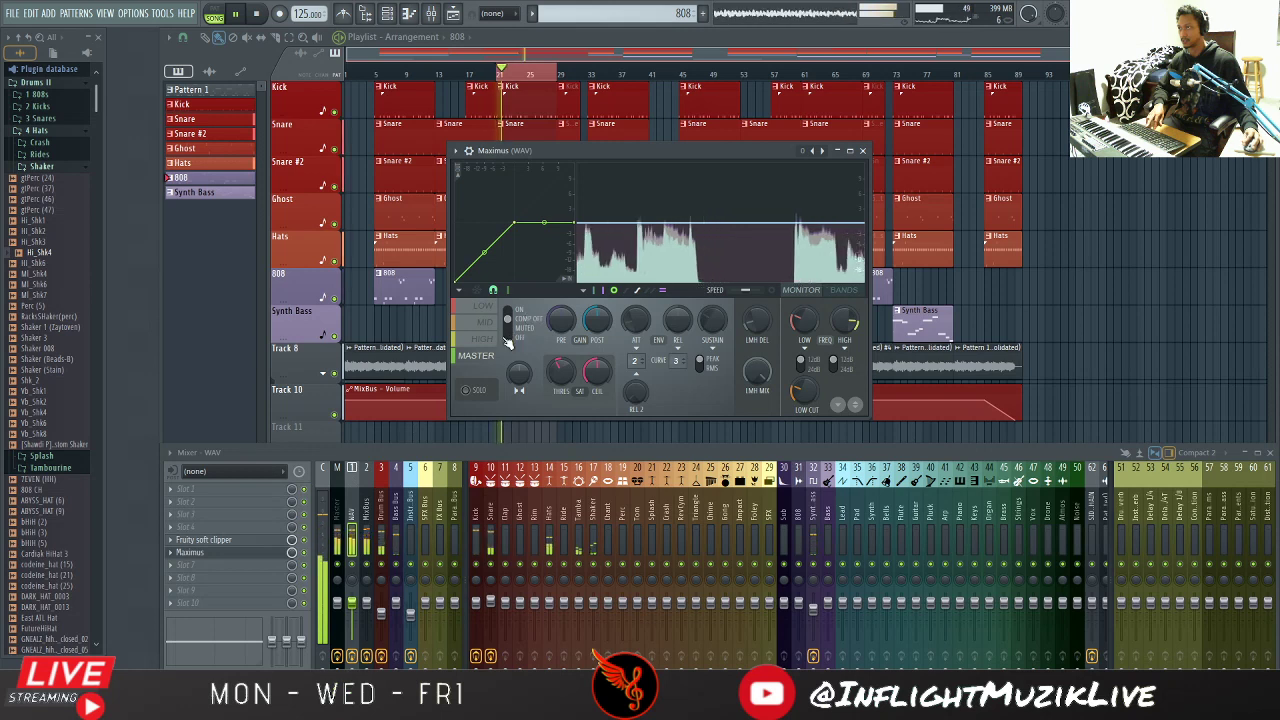
{"action": "key", "text": "space"}
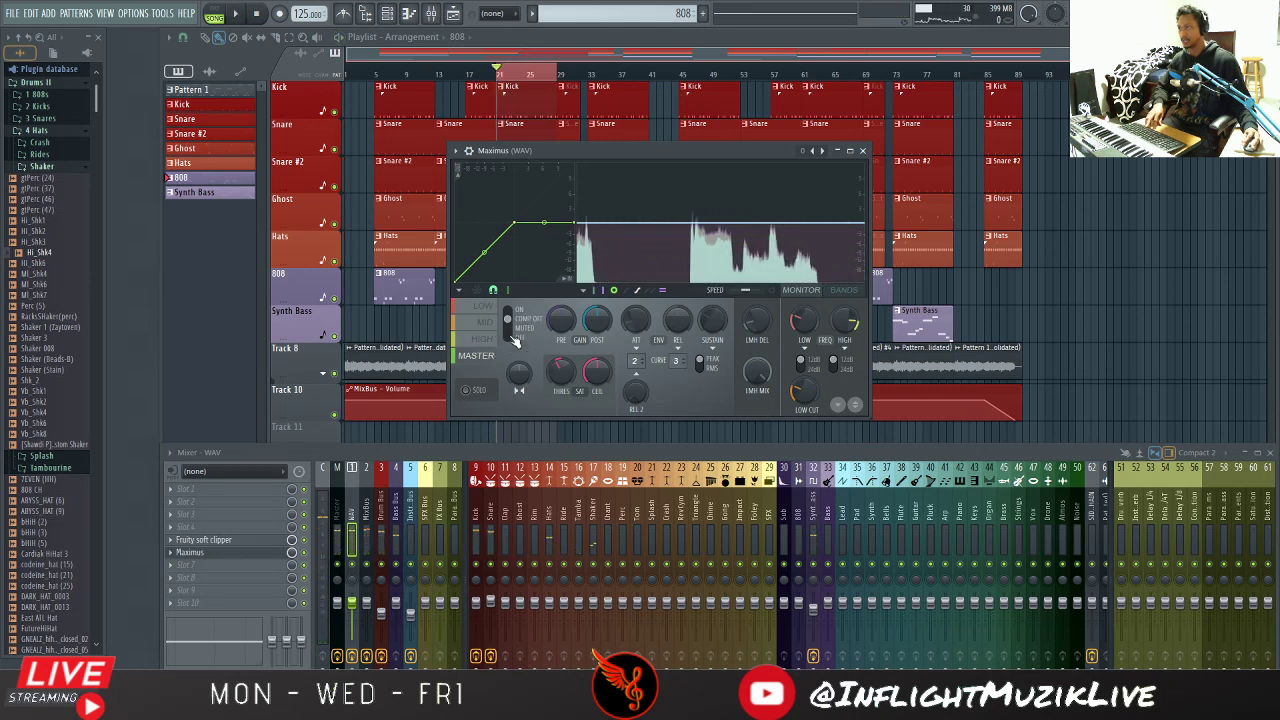
Step: Add a point on the slope of the Low band's compression curve and lower its knee slightly while auditioning the section
{"action": "left_click", "coordinate": [481, 310]}
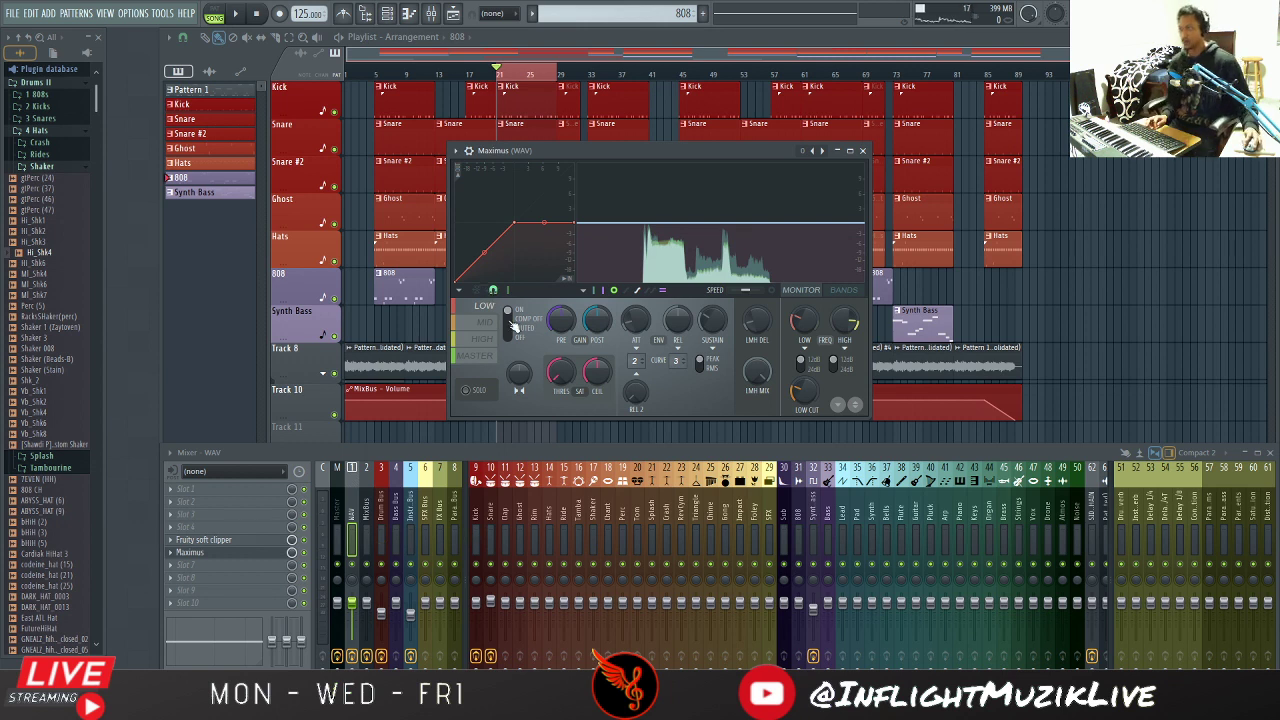
{"action": "key", "text": "space"}
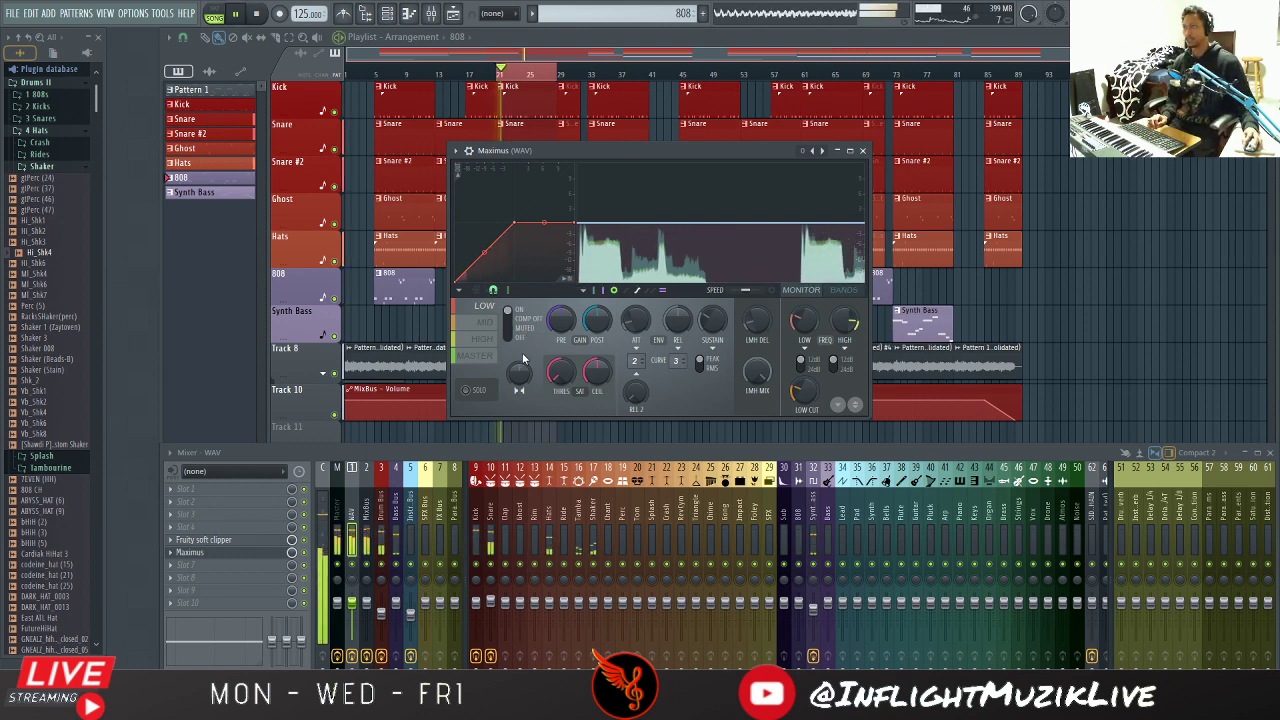
{"action": "key", "text": "space"}
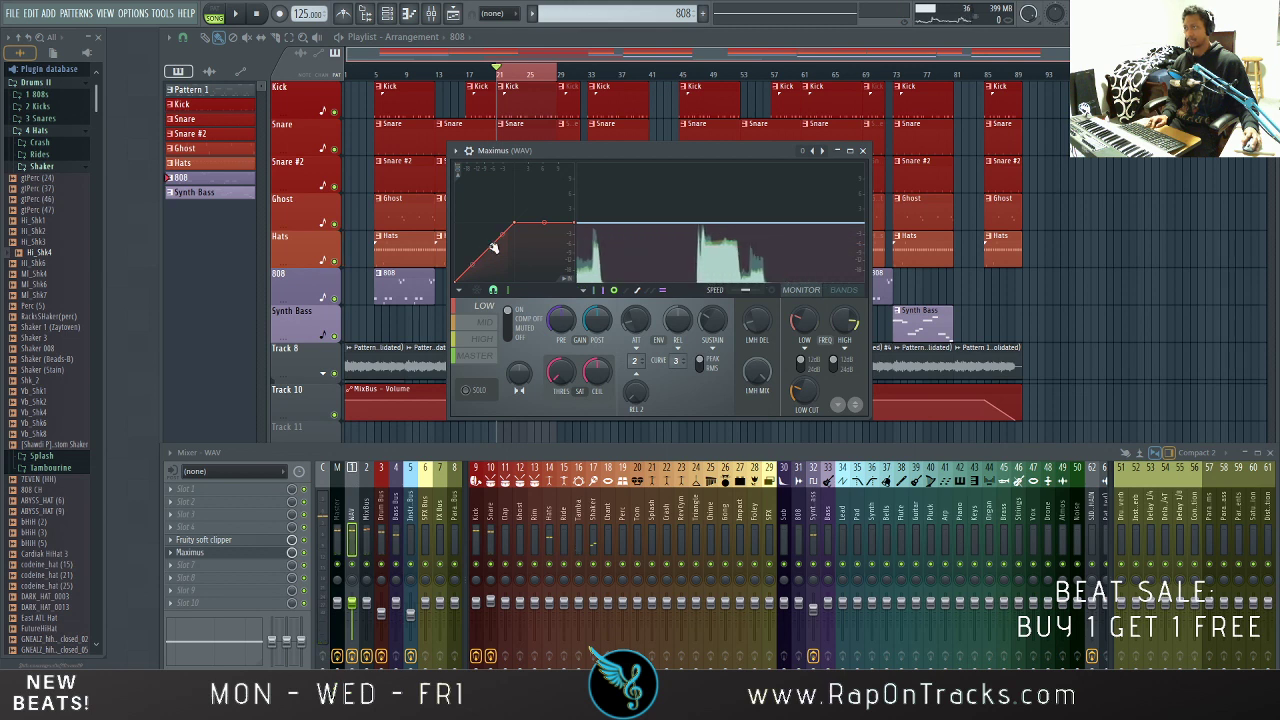
{"action": "key", "text": "space"}
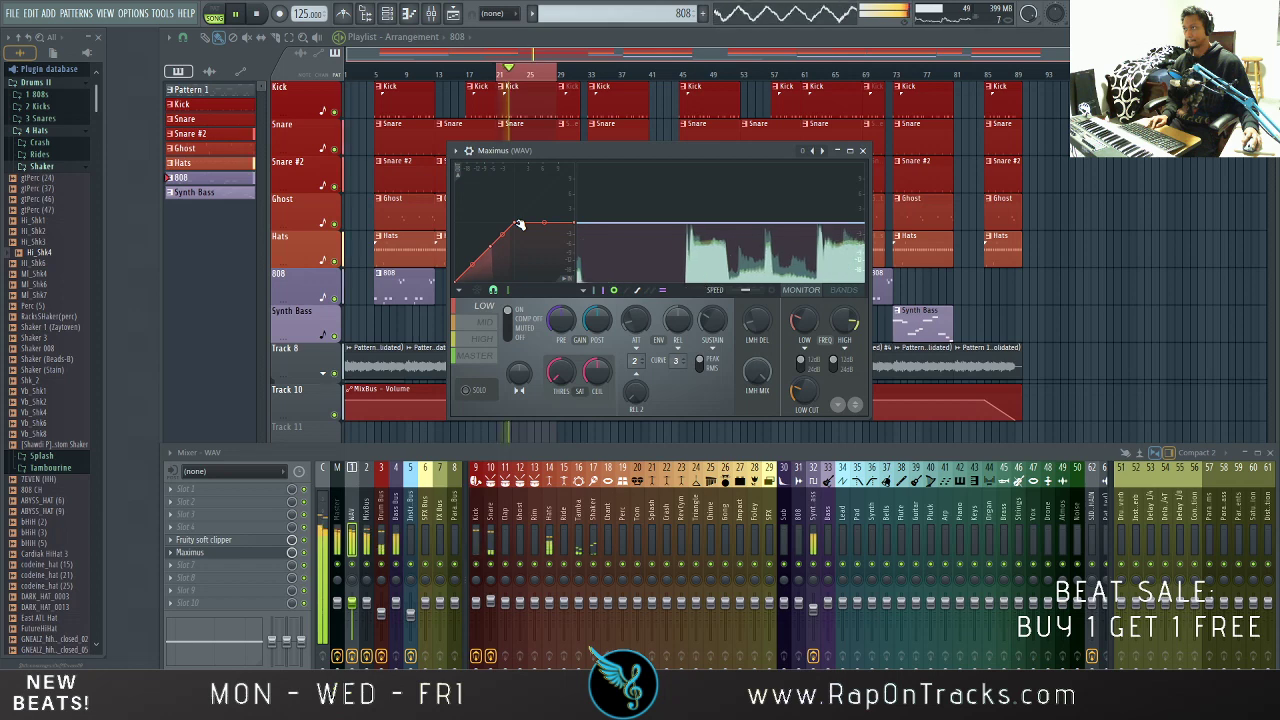
{"action": "key", "text": "space"}
{"action": "left_click_drag", "start_coordinate": [516, 222], "coordinate": [517, 236]}
{"action": "key", "text": "space"}
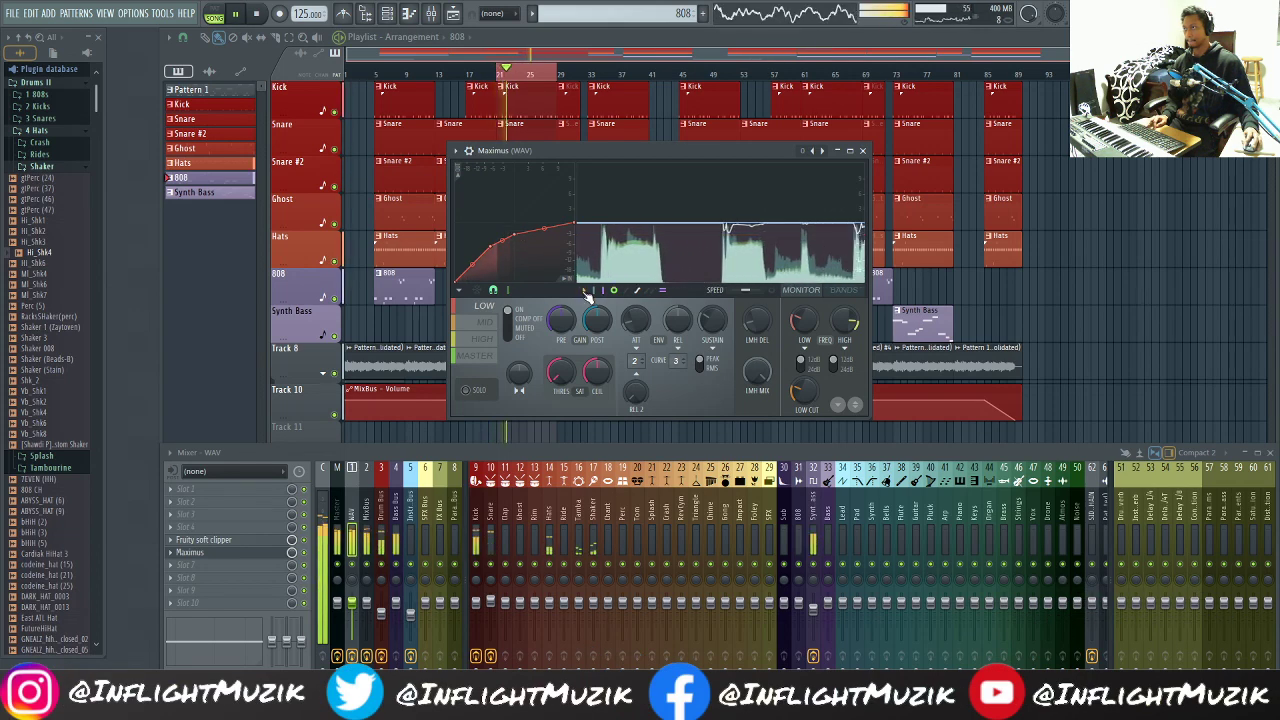
{"action": "key", "text": "space"}
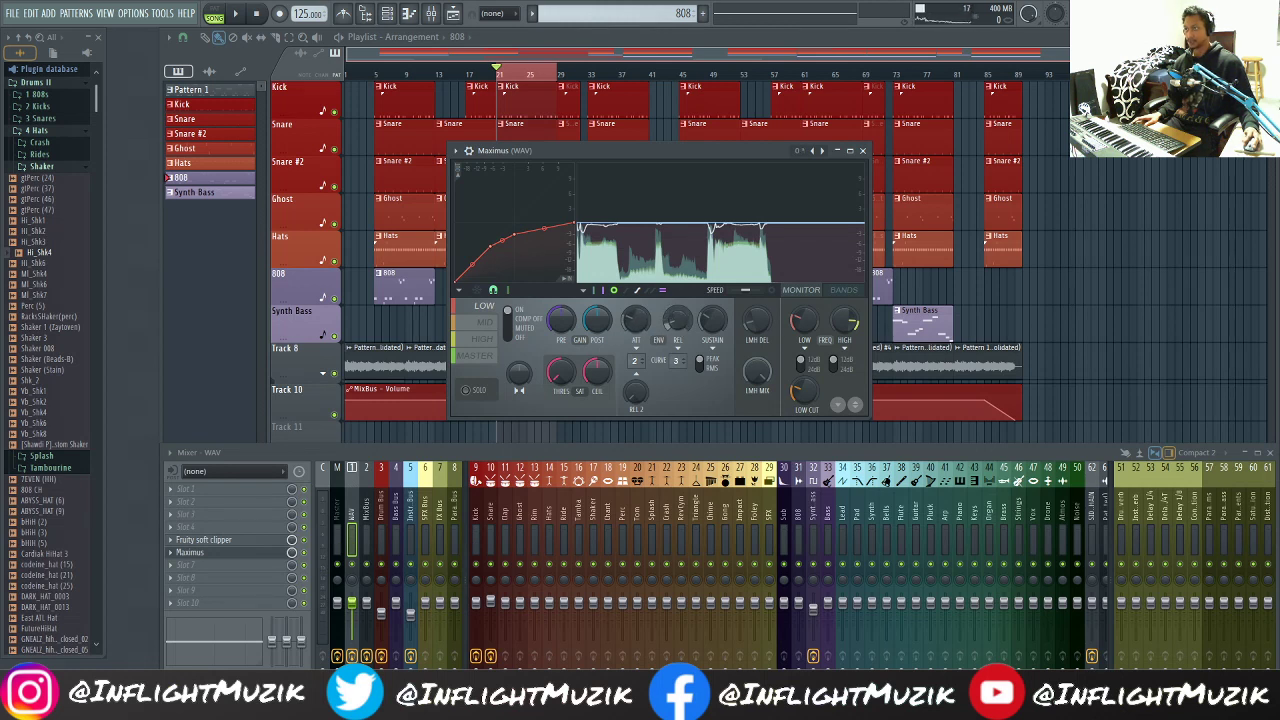
Step: Replay the selected section to evaluate the Low band's compression on the monitor
{"action": "key", "text": "space"}
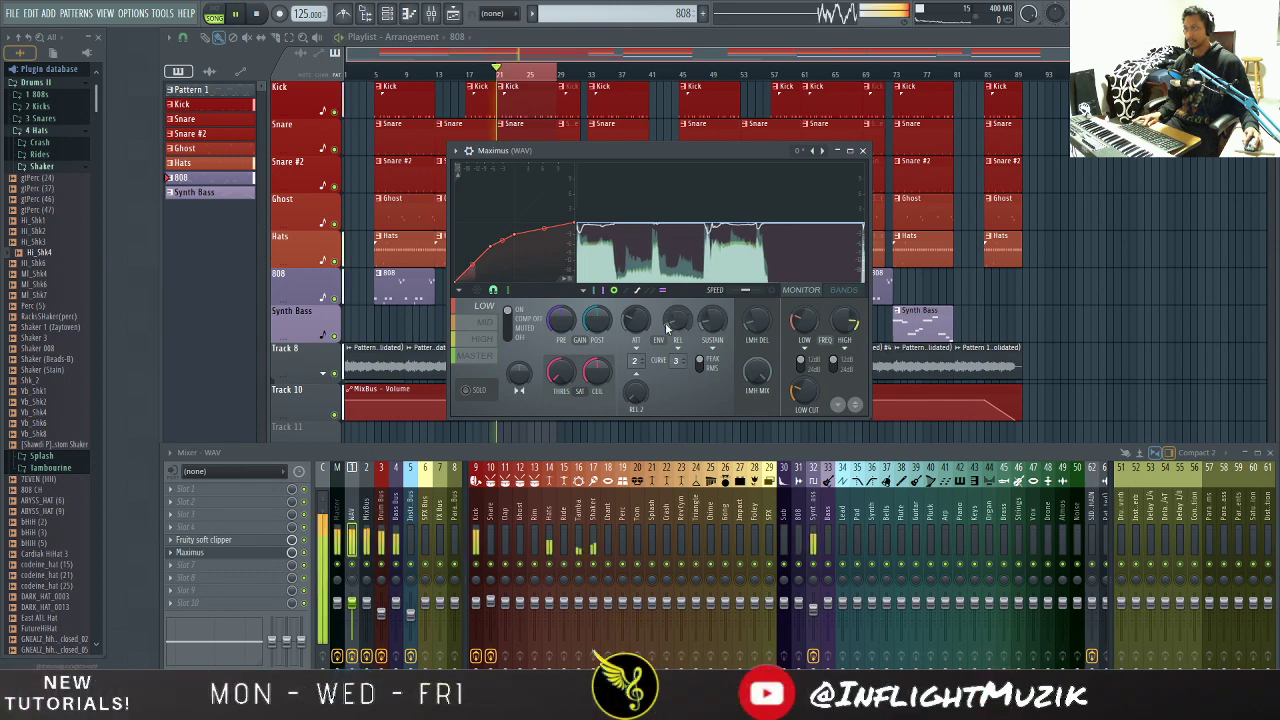
{"action": "key", "text": "space"}
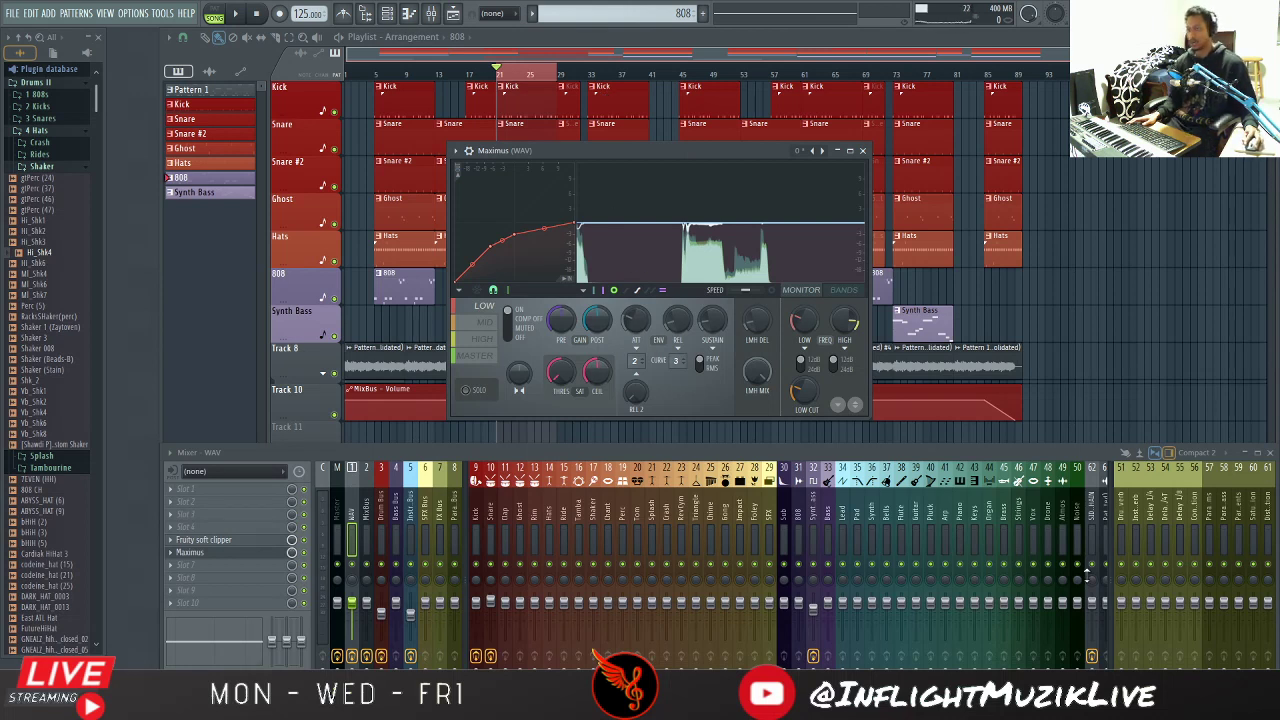
{"action": "key", "text": "space"}
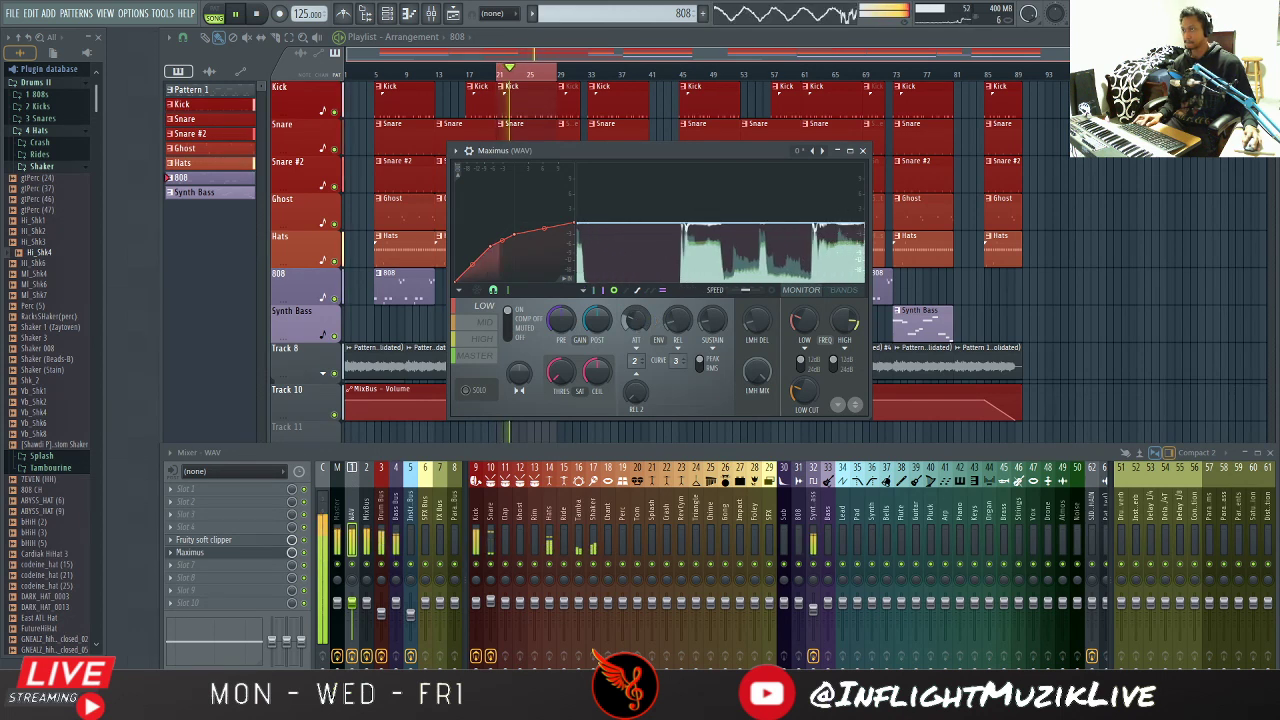
{"action": "key", "text": "space"}
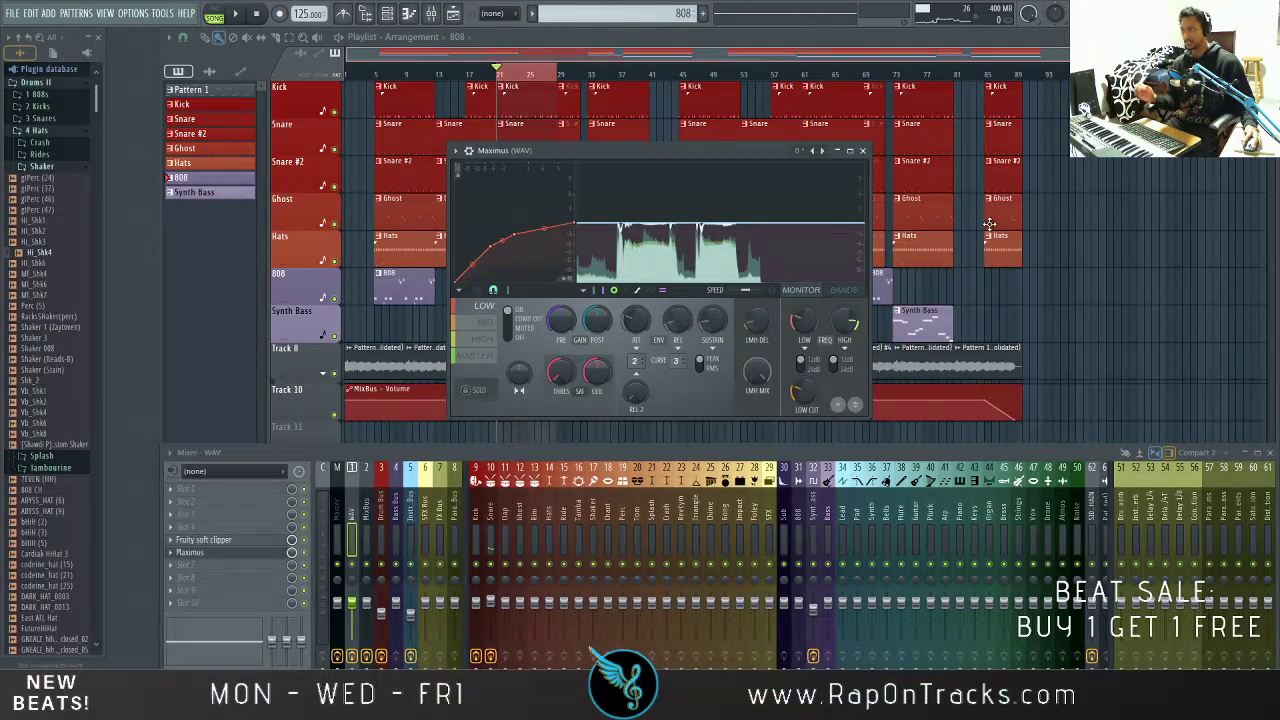
Step: Adjust the Low band's stereo separation in Maximus while auditioning the section
{"action": "left_click", "coordinate": [487, 323]}
{"action": "left_click", "coordinate": [484, 306]}
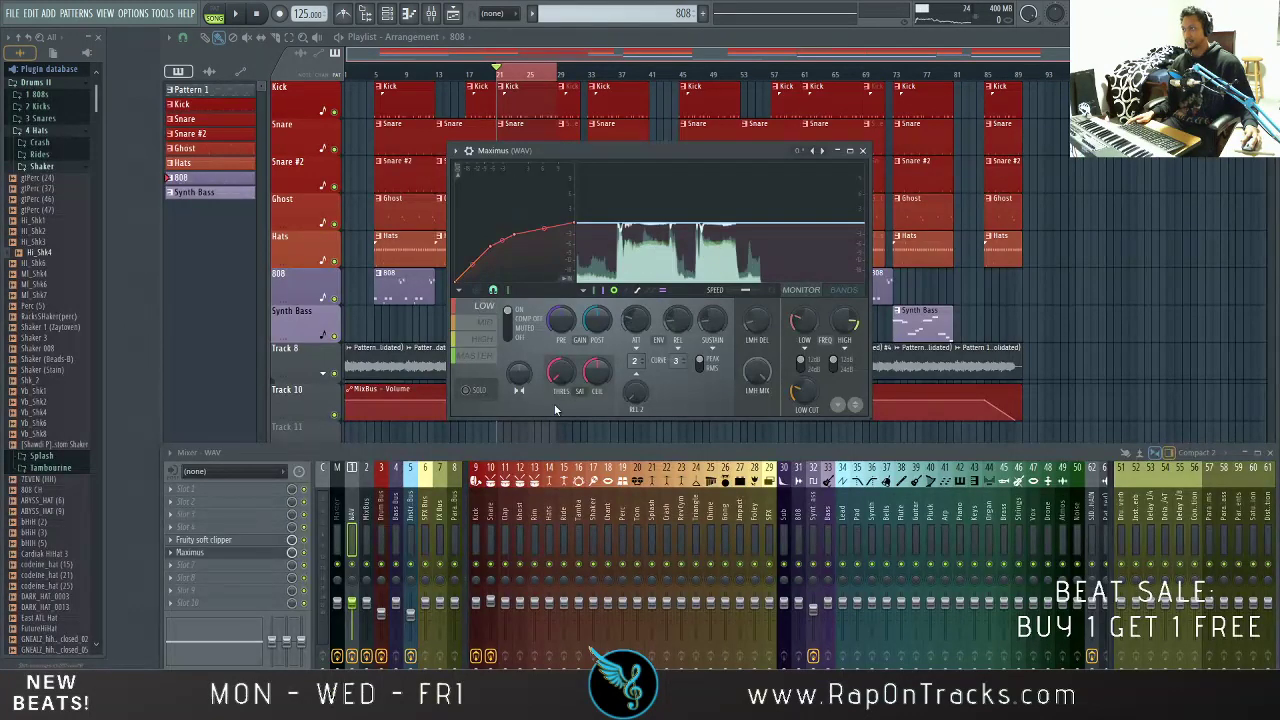
{"action": "key", "text": "space"}
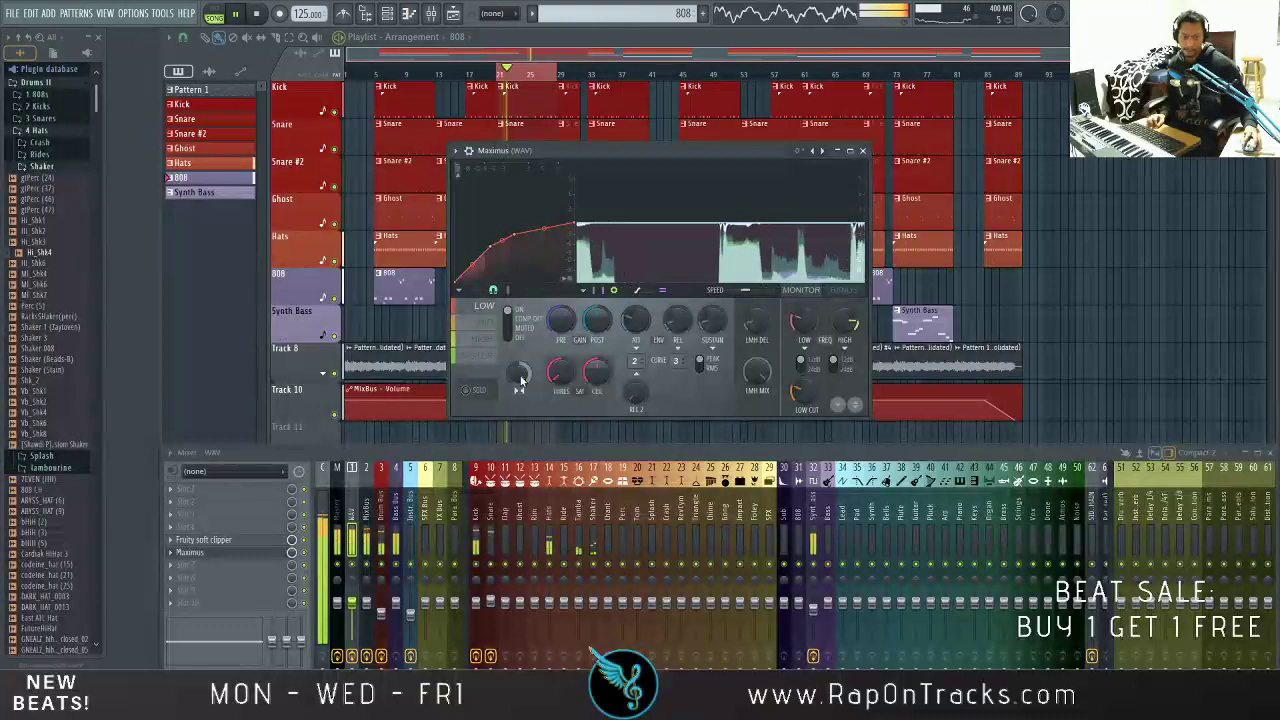
{"action": "key", "text": "space"}
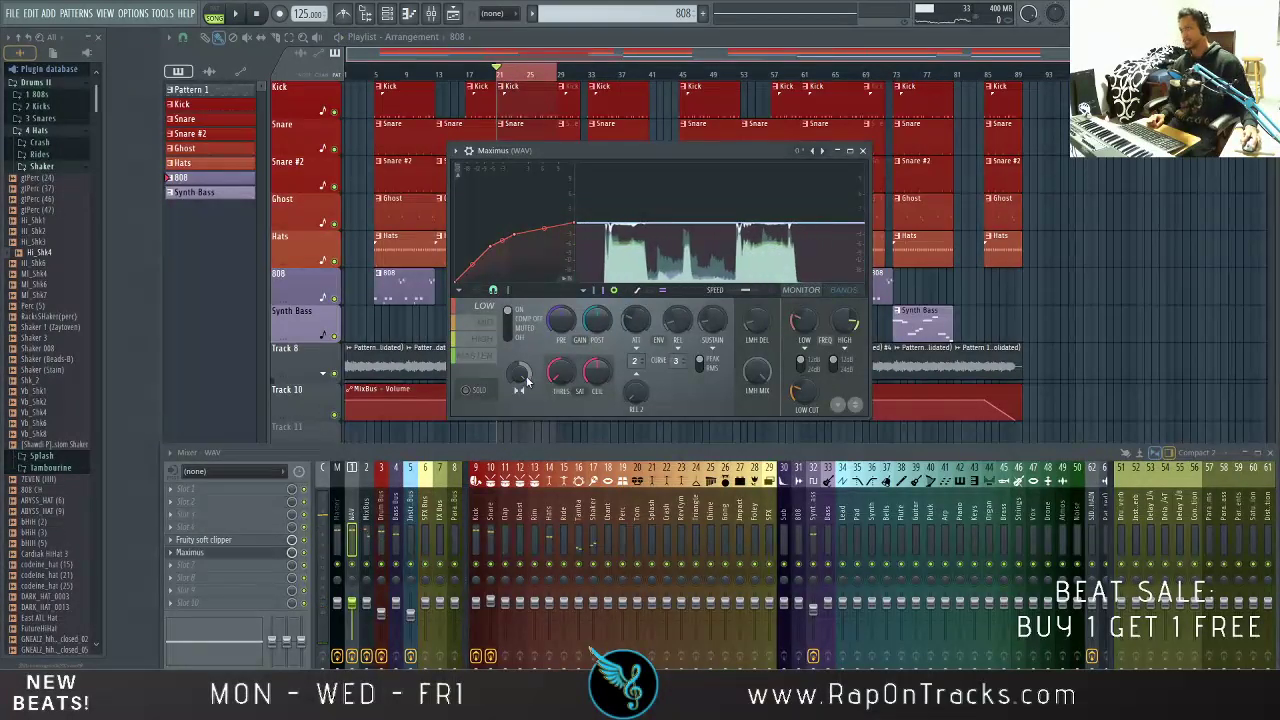
{"action": "right_click", "coordinate": [528, 380]}
{"action": "left_click", "coordinate": [518, 388]}
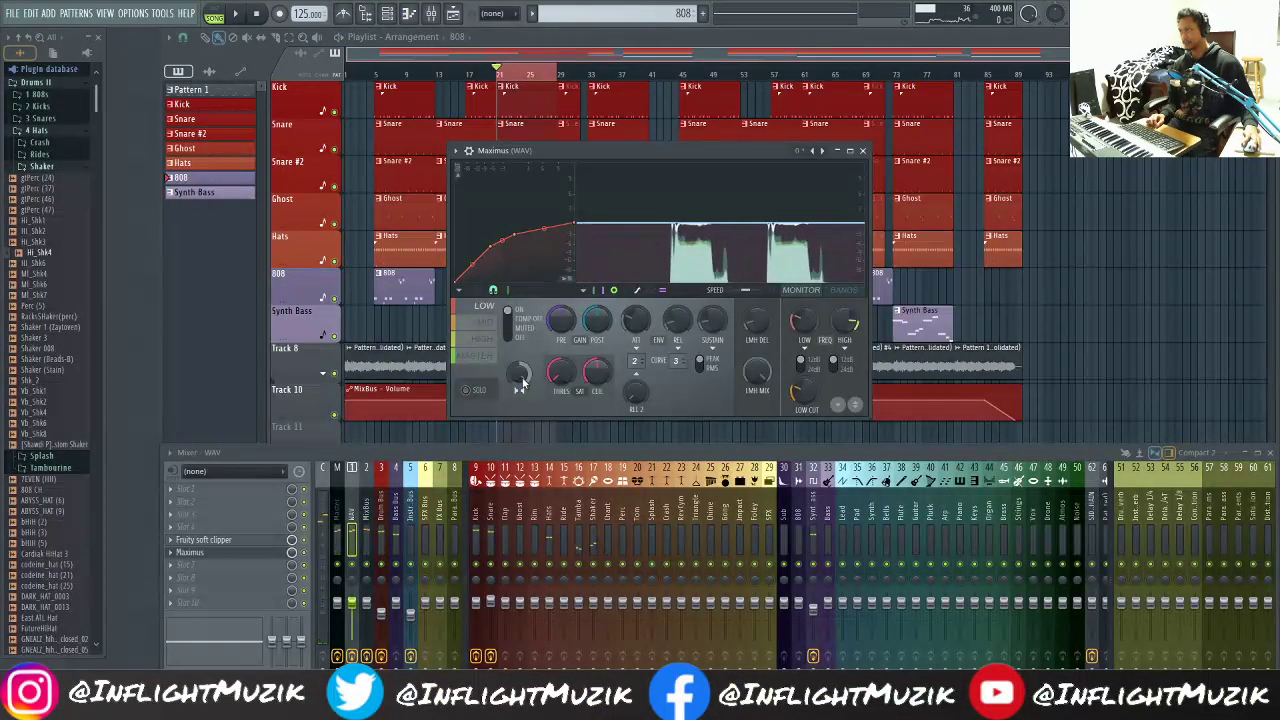
Step: Lower the knee of the Mid band's compression curve slightly and audition the section
{"action": "left_click", "coordinate": [492, 326]}
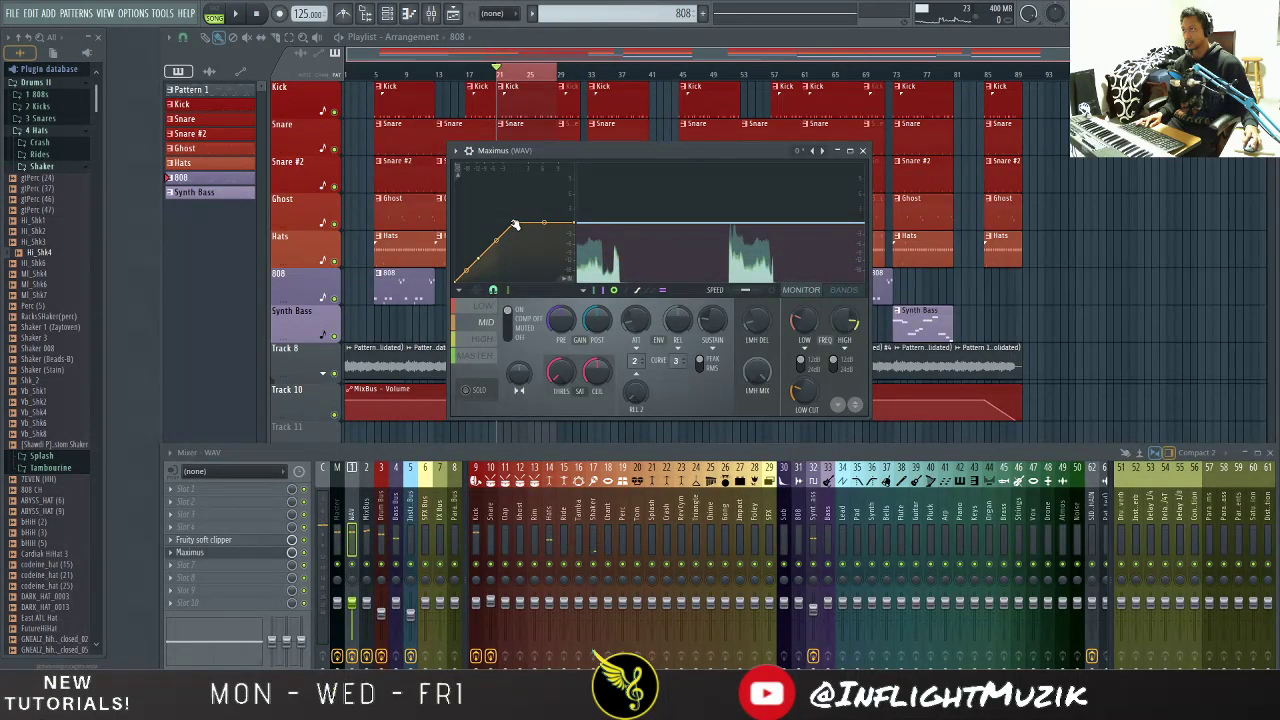
{"action": "left_click_drag", "start_coordinate": [513, 223], "coordinate": [516, 233]}
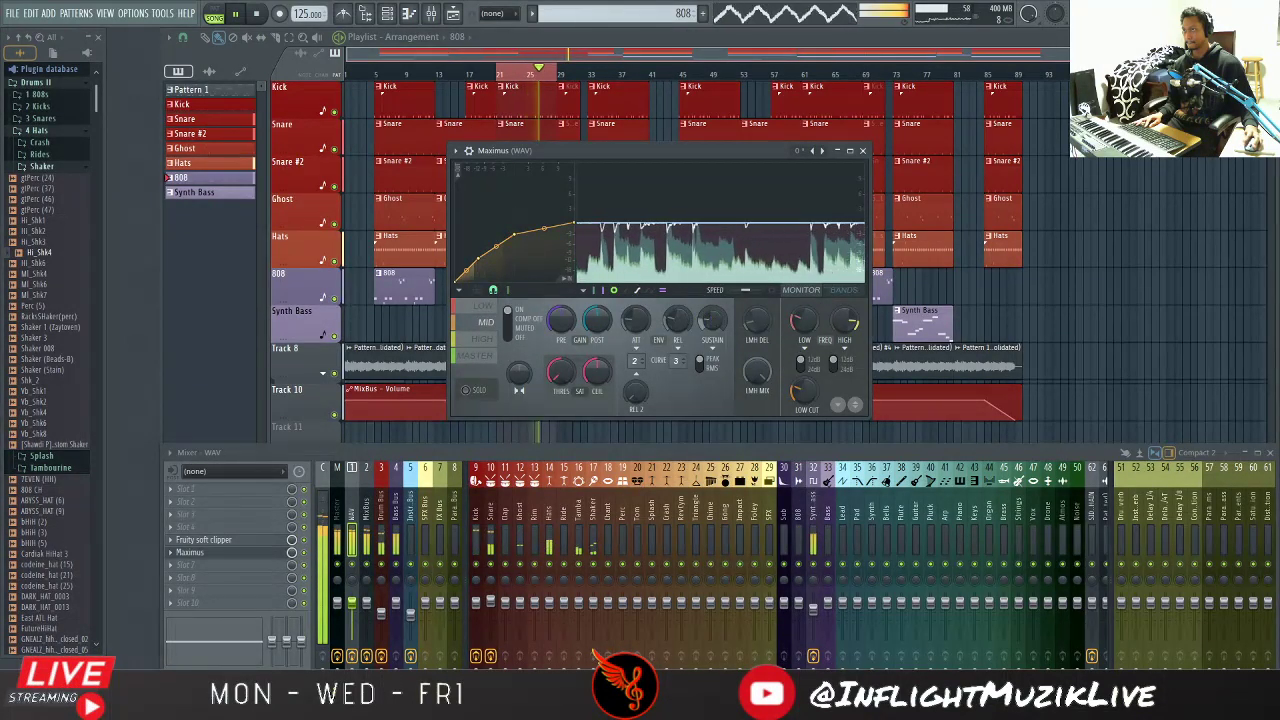
{"action": "key", "text": "space"}
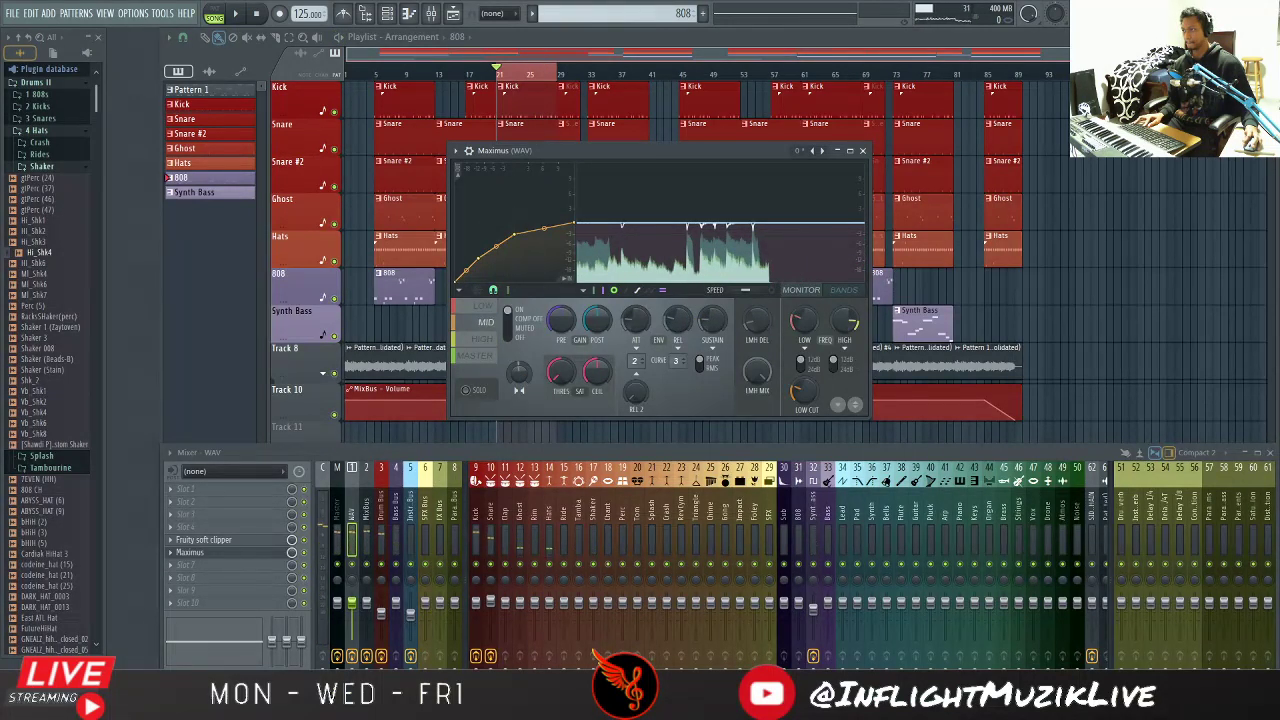
{"action": "key", "text": "space"}
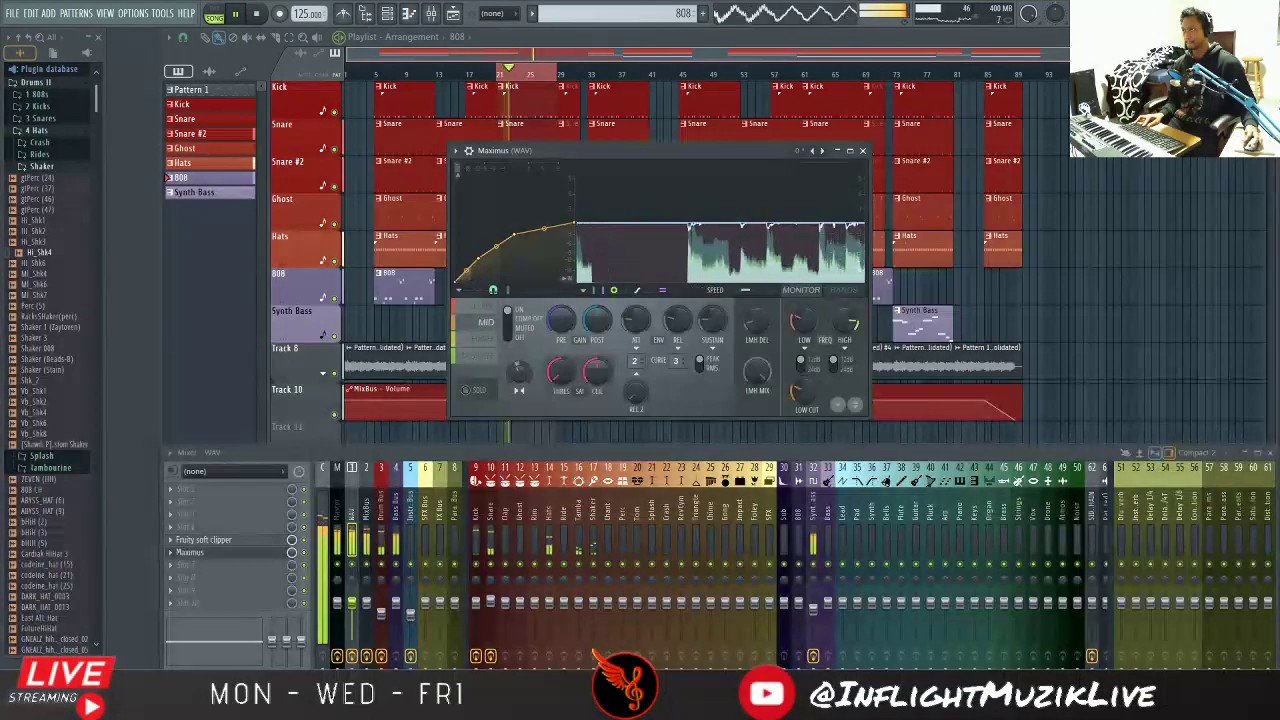
{"action": "key", "text": "space"}
Step: Audition the High band's signal, raise its pre gain, and replay the section
{"action": "left_click", "coordinate": [484, 339]}
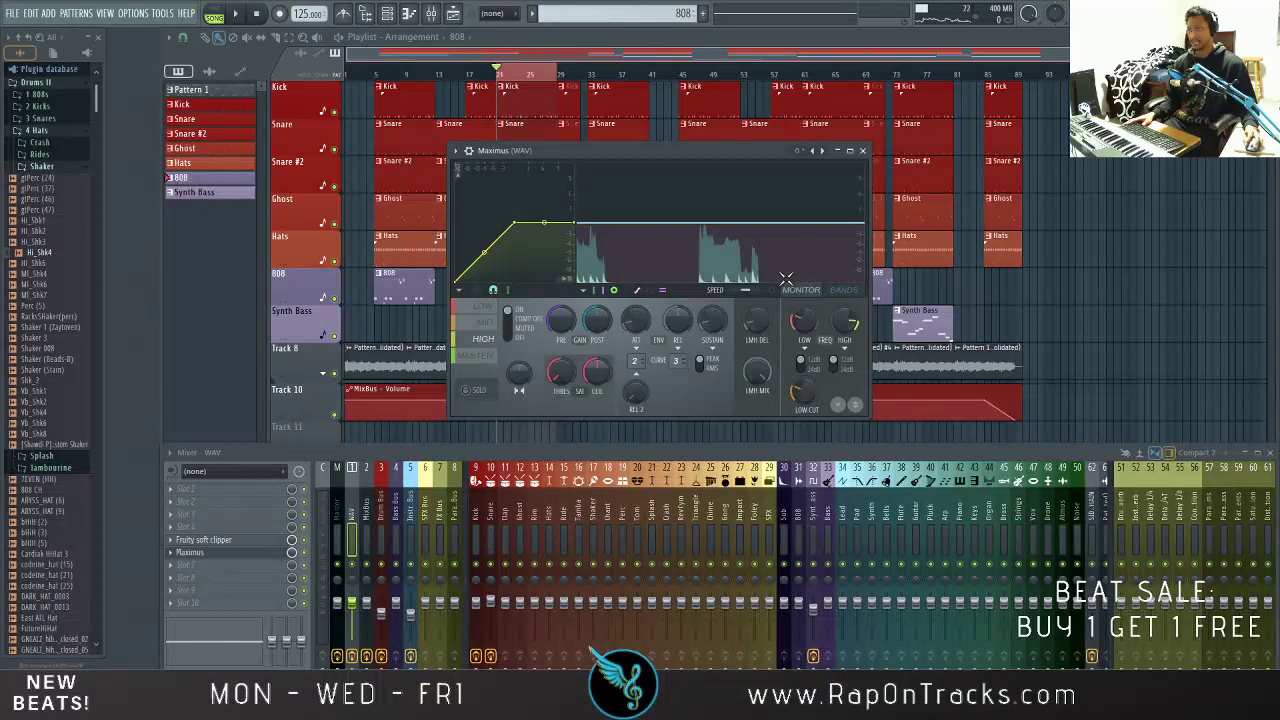
{"action": "key", "text": "space"}
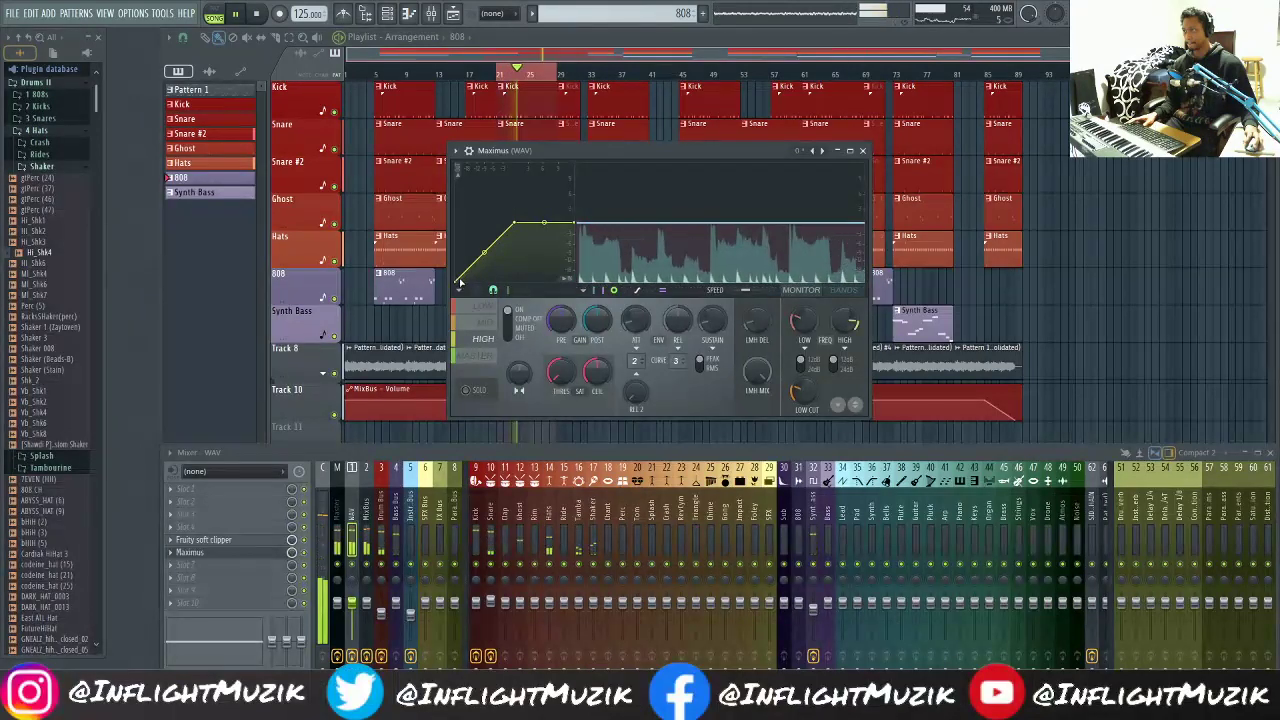
{"action": "key", "text": "space"}
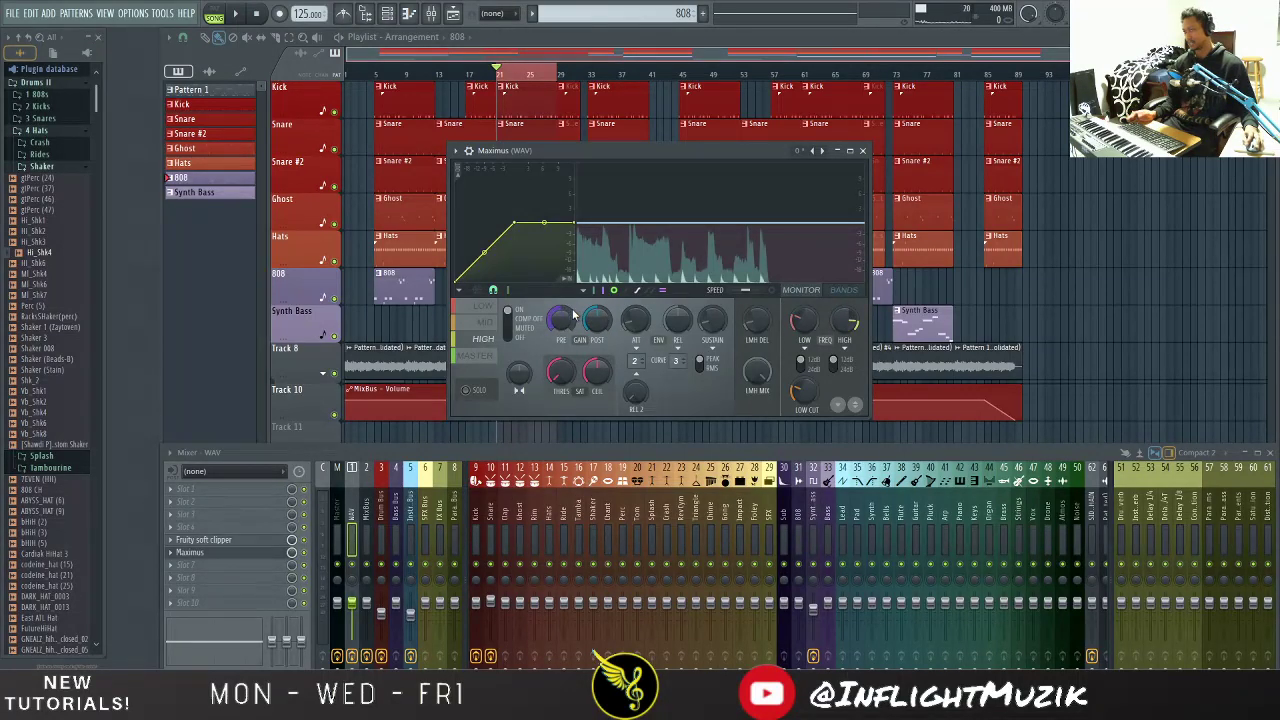
{"action": "left_click_drag", "start_coordinate": [563, 328], "coordinate": [563, 308]}
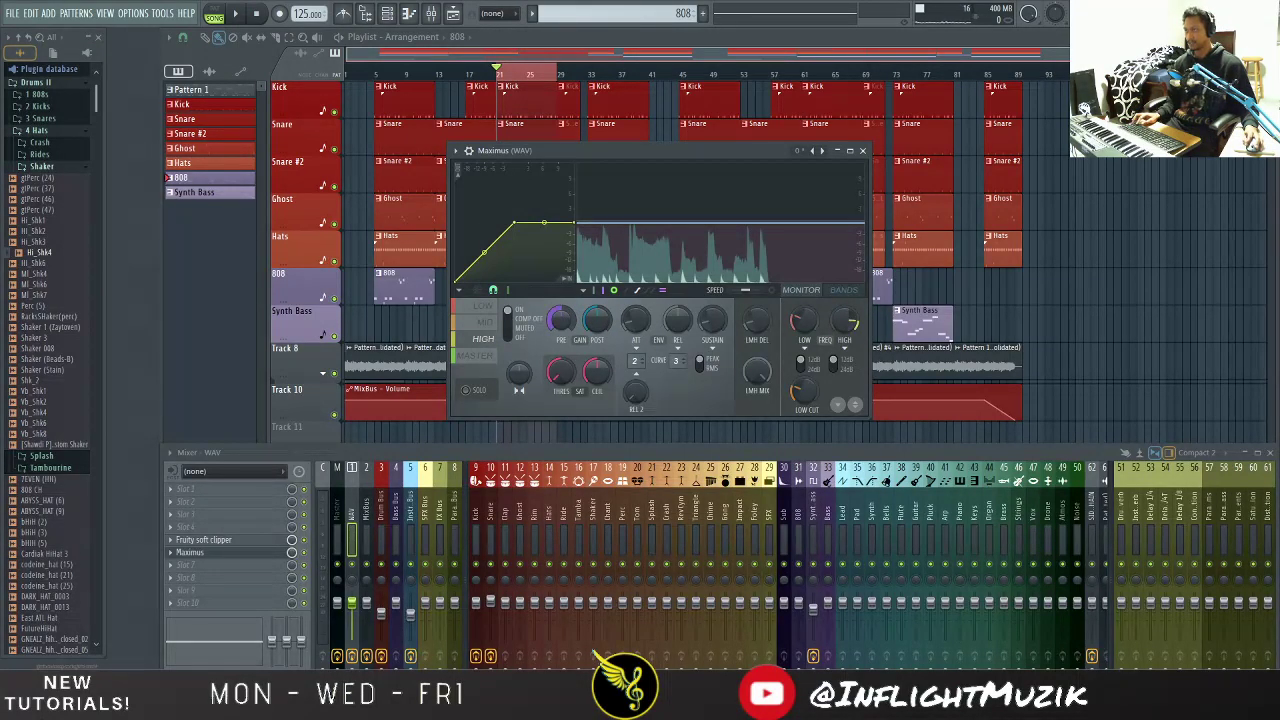
{"action": "key", "text": "space"}
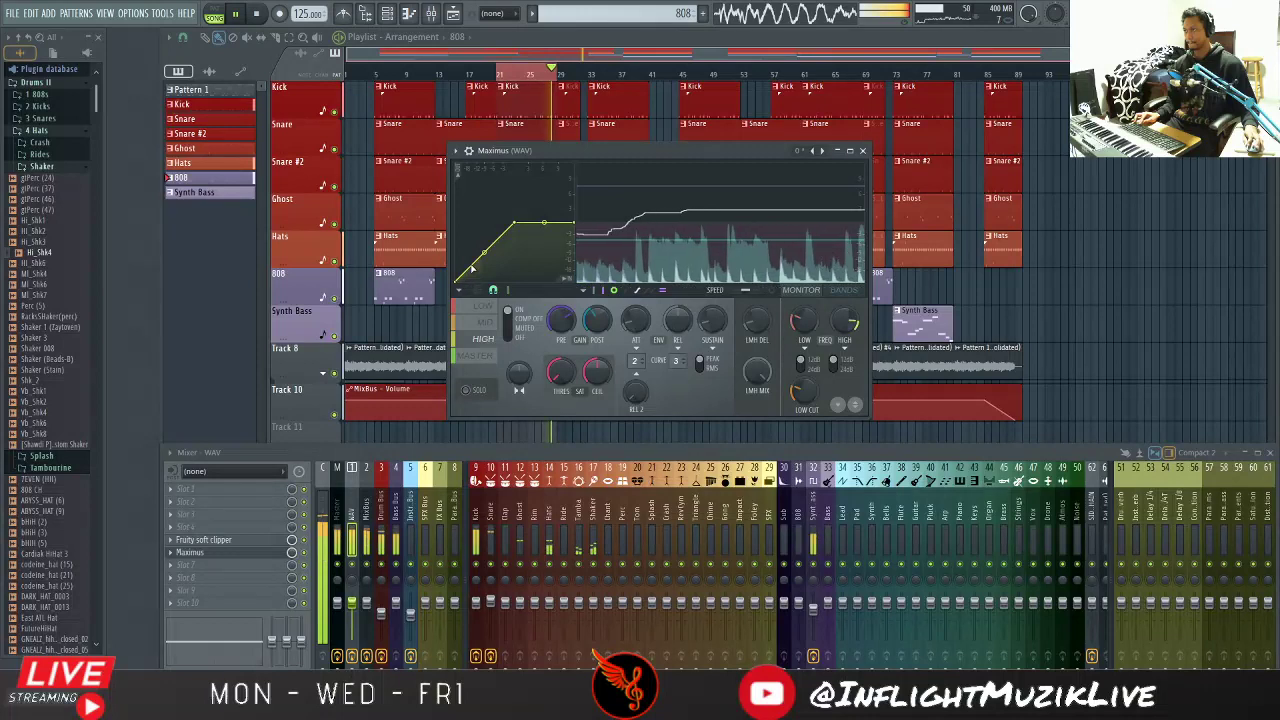
Step: Lower the knee of the High band's compression curve in Maximus in stages while auditioning the section
{"action": "key", "text": "space"}
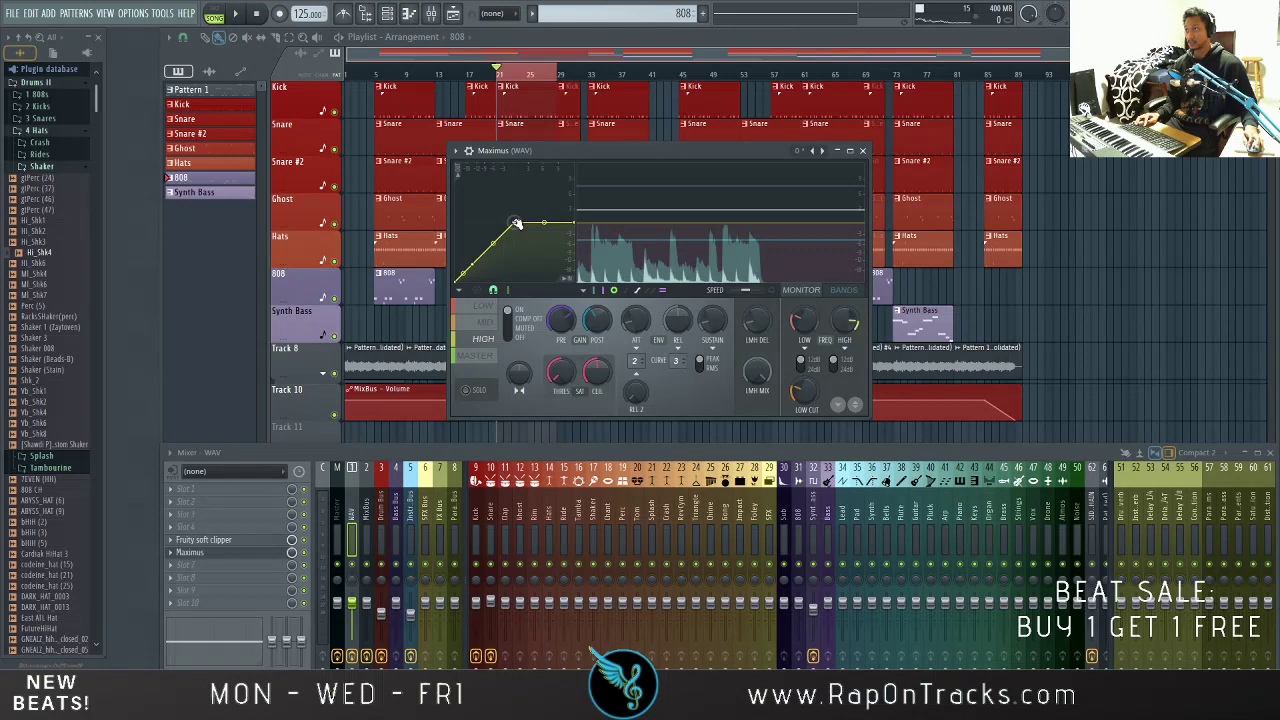
{"action": "left_click_drag", "start_coordinate": [516, 222], "coordinate": [516, 229]}
{"action": "key", "text": "space"}
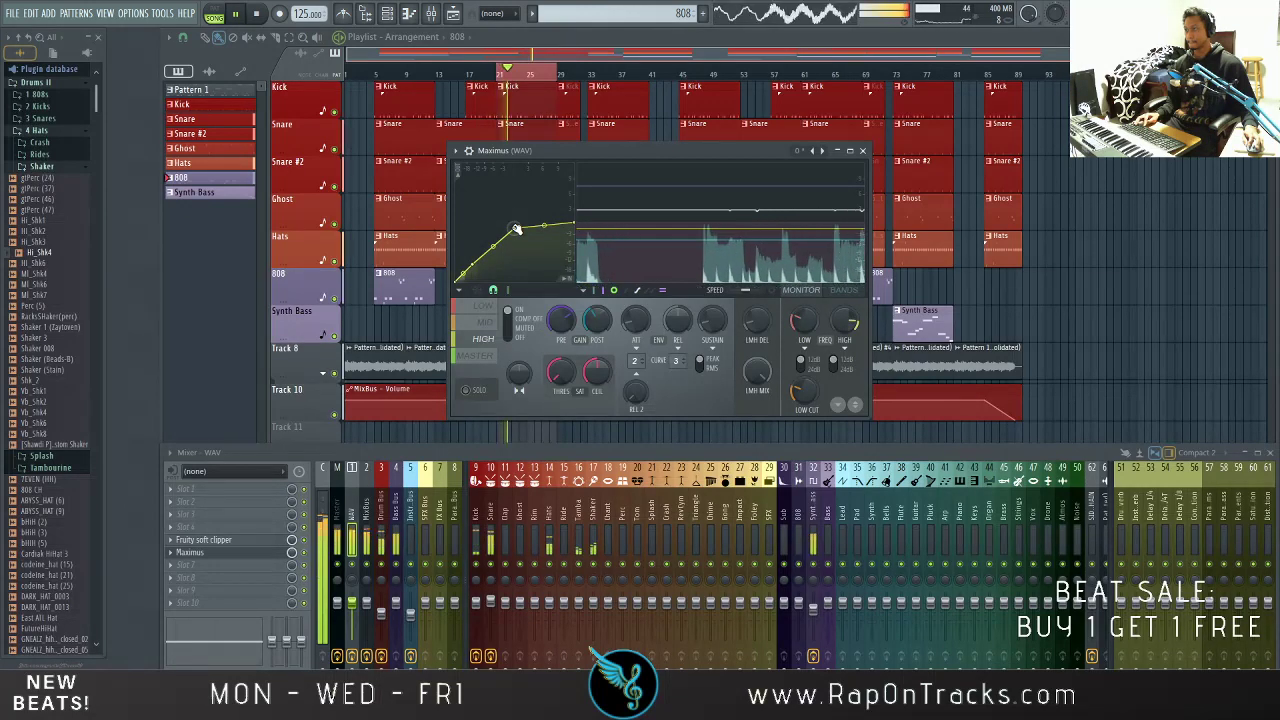
{"action": "left_click_drag", "start_coordinate": [516, 229], "coordinate": [516, 241]}
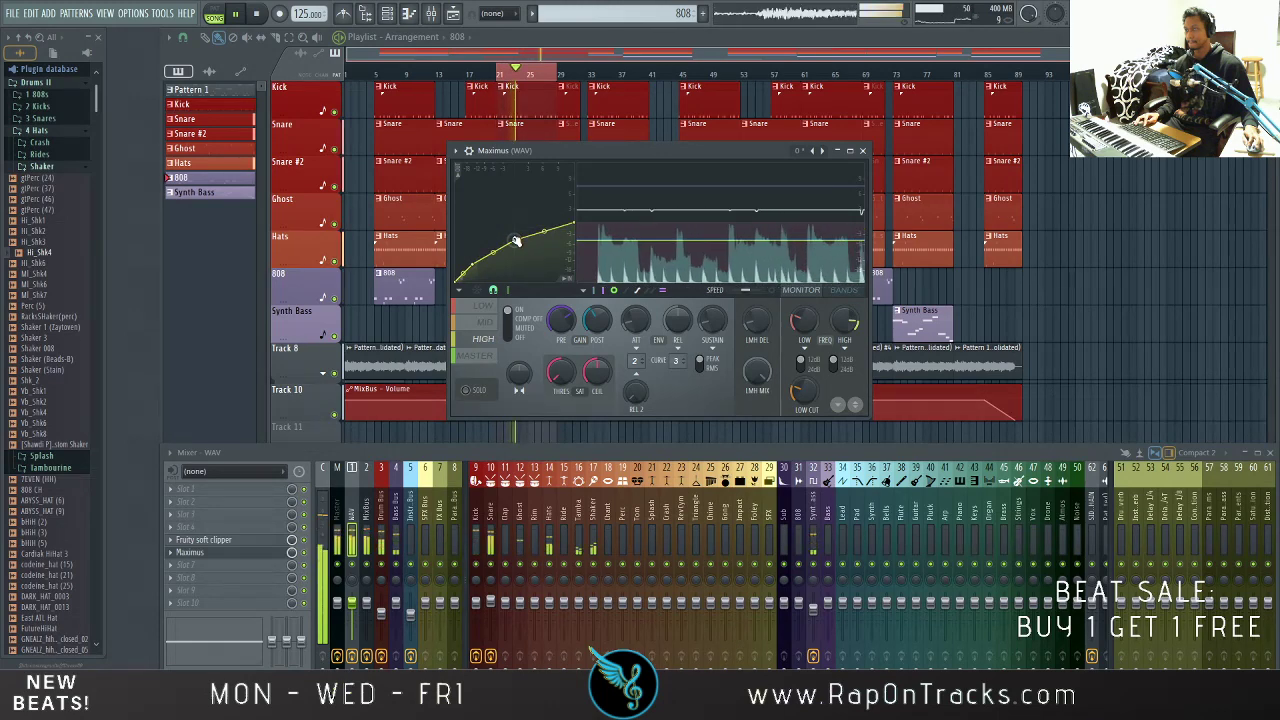
{"action": "left_click_drag", "start_coordinate": [516, 241], "coordinate": [515, 251]}
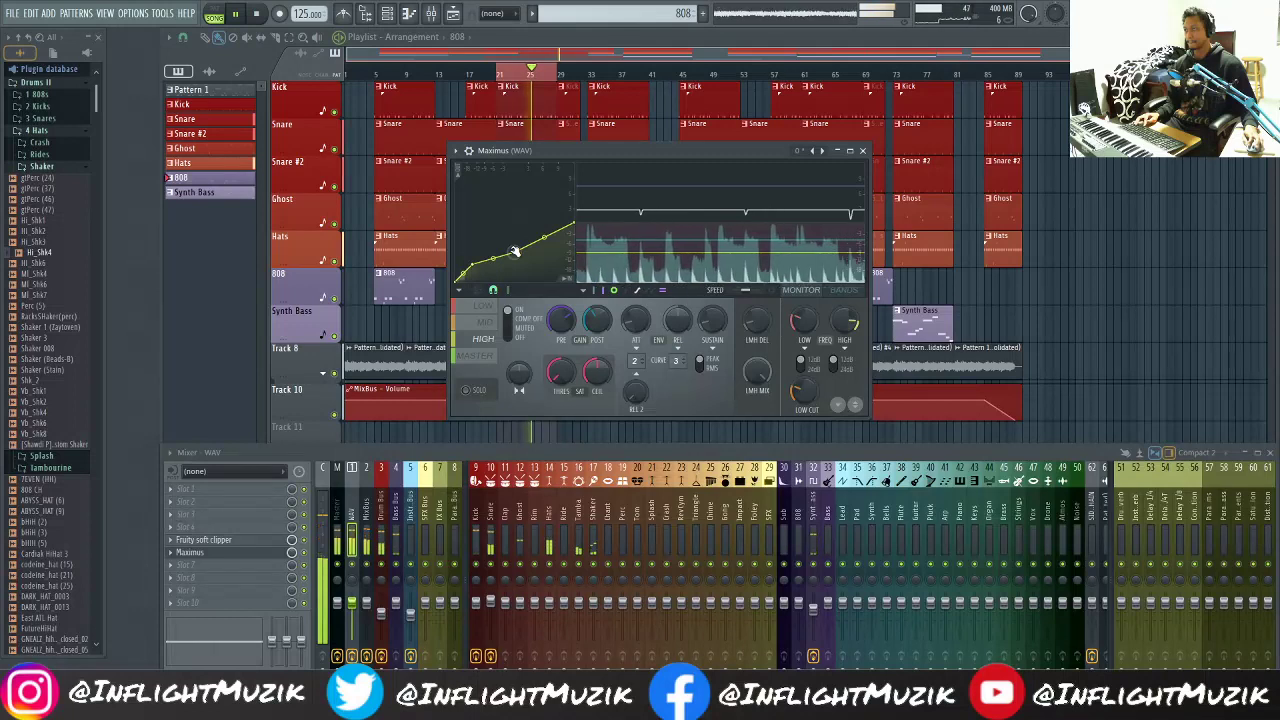
{"action": "left_click_drag", "start_coordinate": [515, 251], "coordinate": [515, 255]}
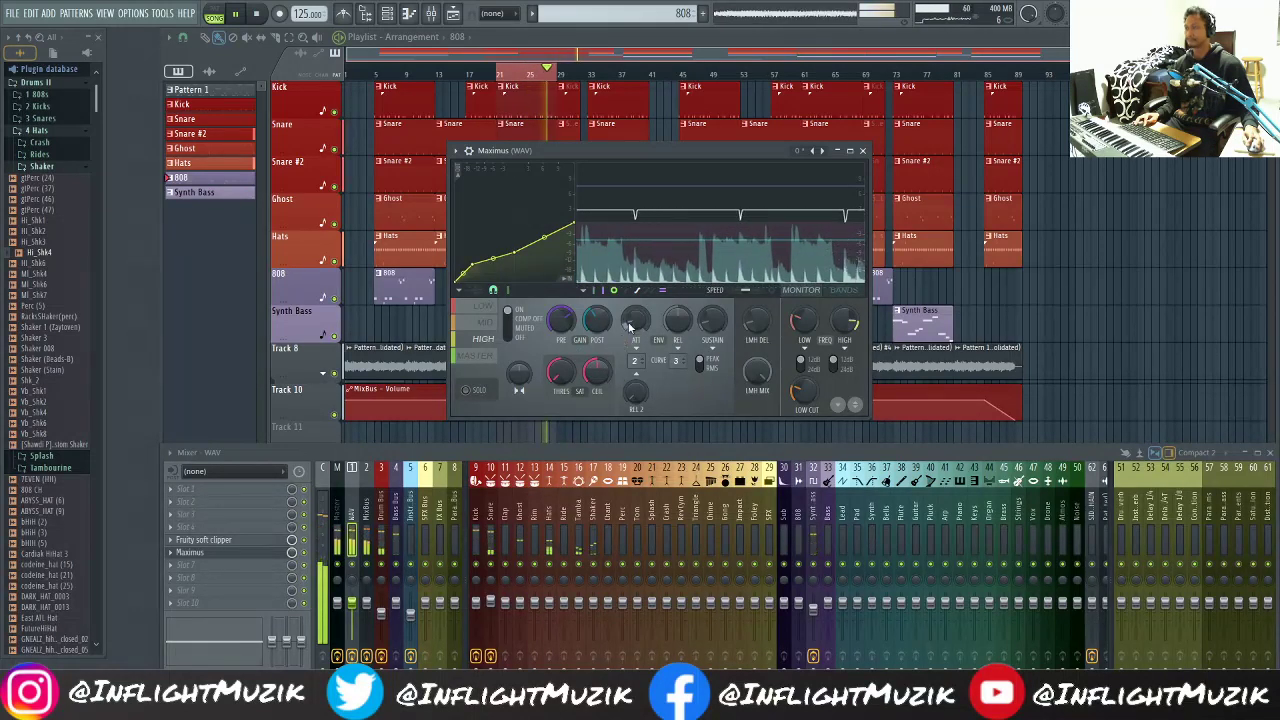
Step: Raise the High band's attack in Maximus and replay the selected section
{"action": "left_click_drag", "start_coordinate": [629, 326], "coordinate": [629, 310]}
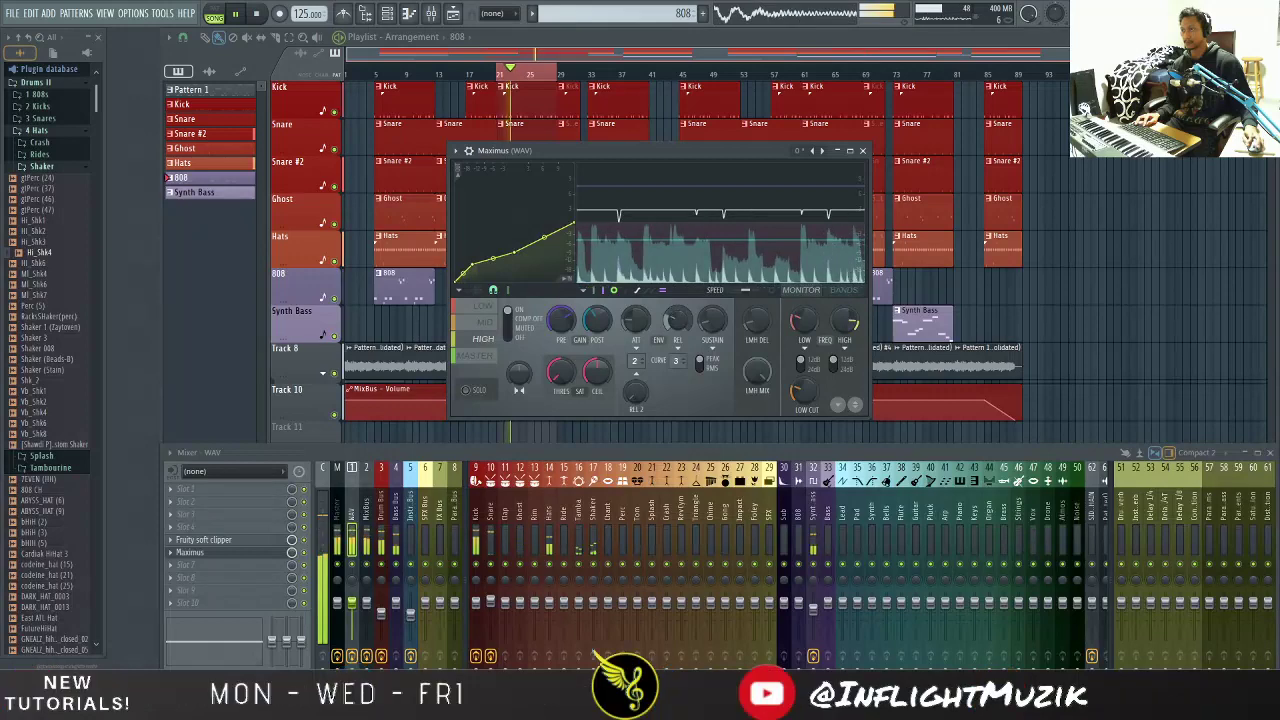
{"action": "key", "text": "space"}
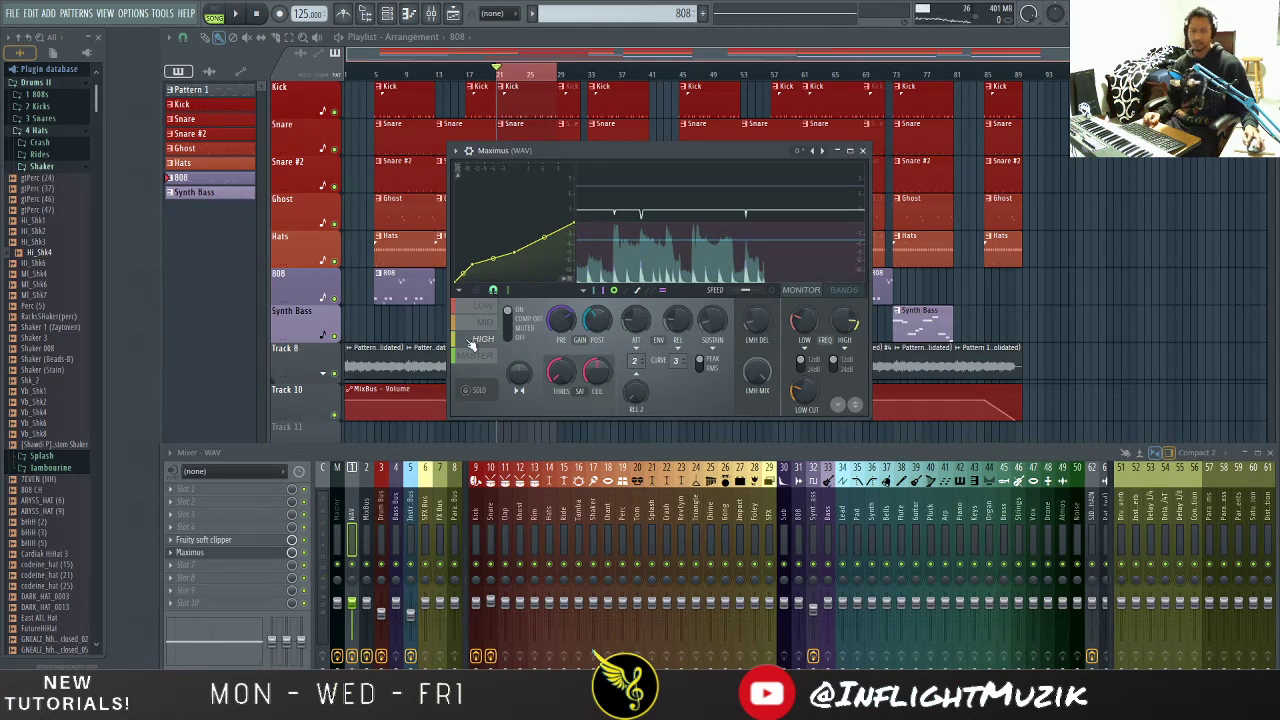
{"action": "key", "text": "space"}
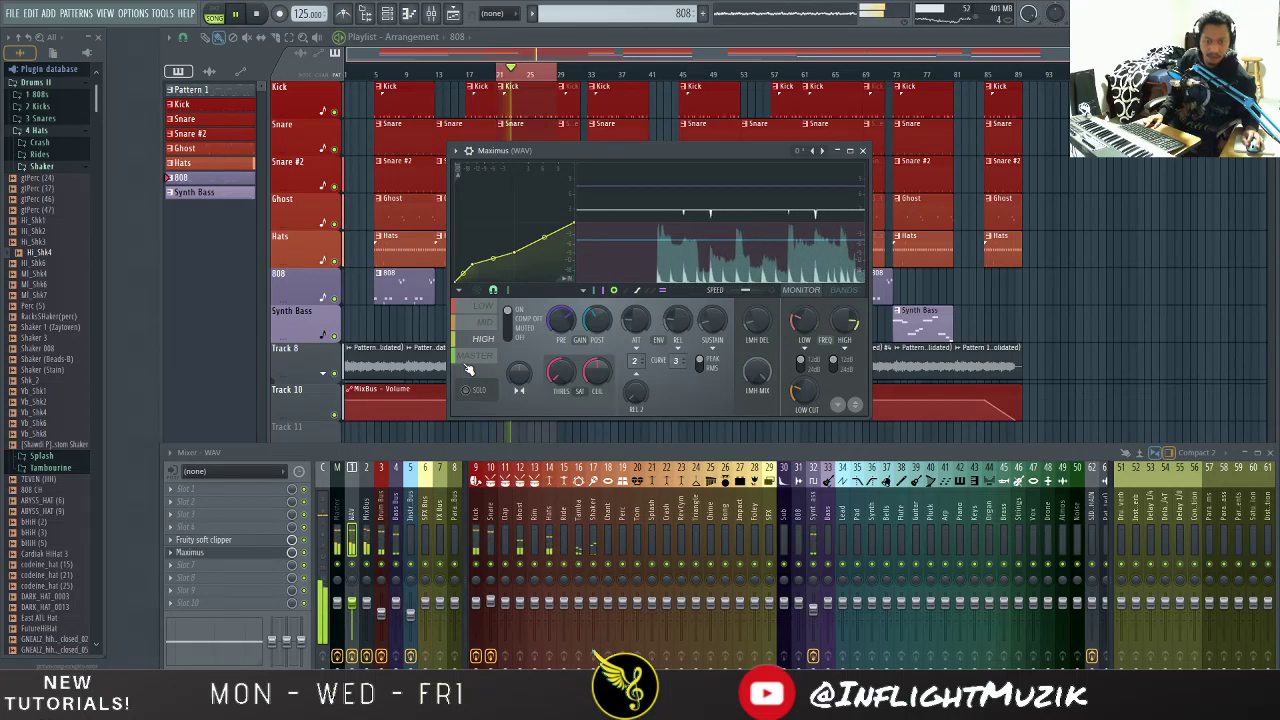
{"action": "key", "text": "space"}
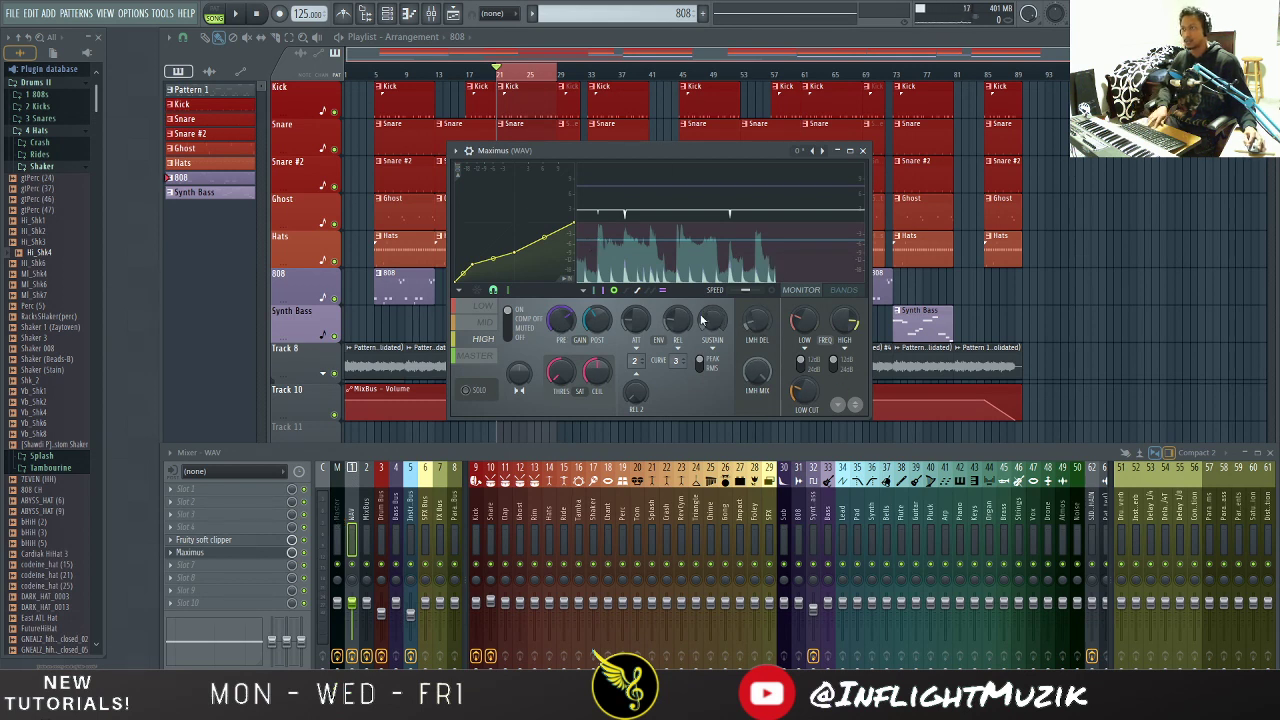
{"action": "key", "text": "space"}
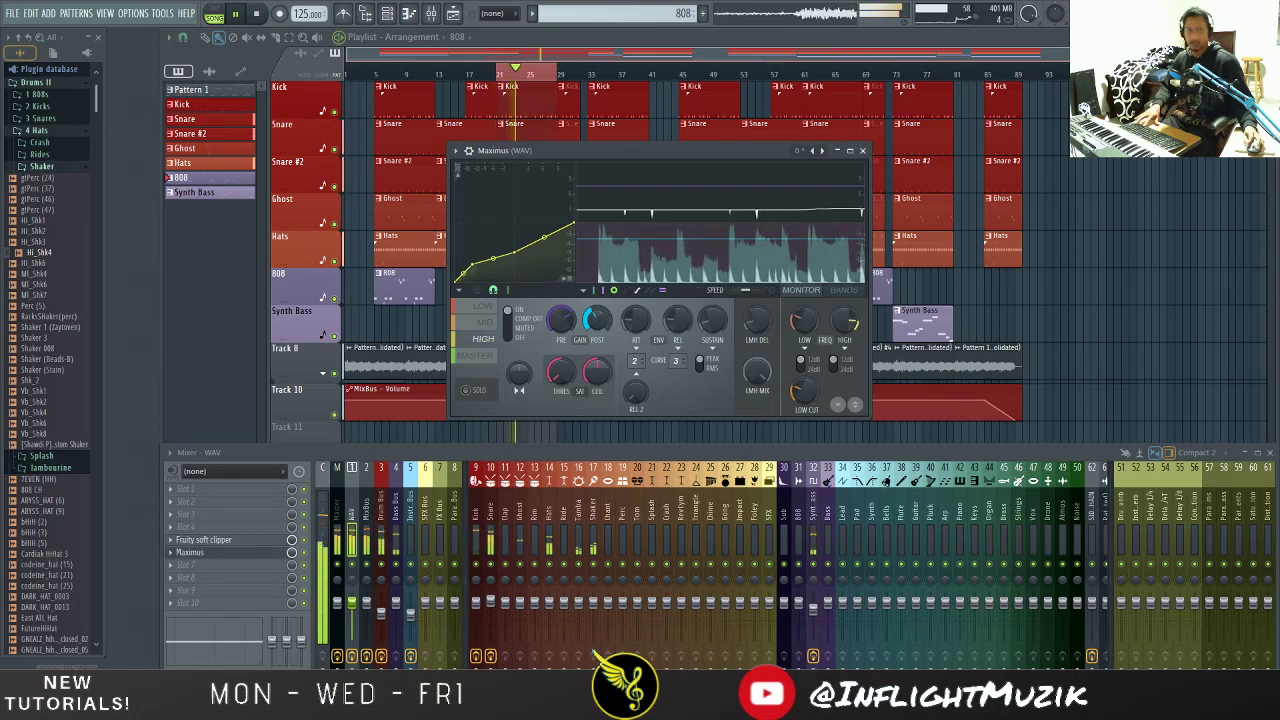
{"action": "key", "text": "space"}
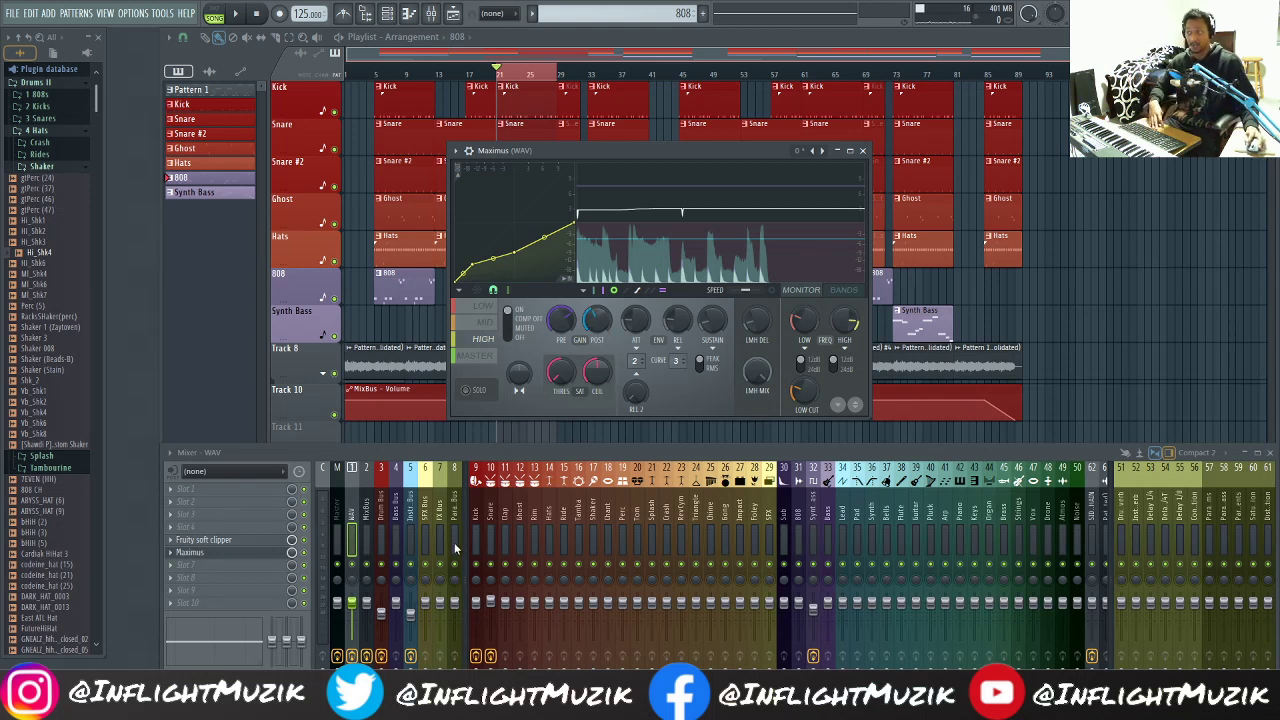
Step: Solo and audition the Snare mixer track, and inspect its Fruity Compressor settings
{"action": "left_click", "coordinate": [490, 524]}
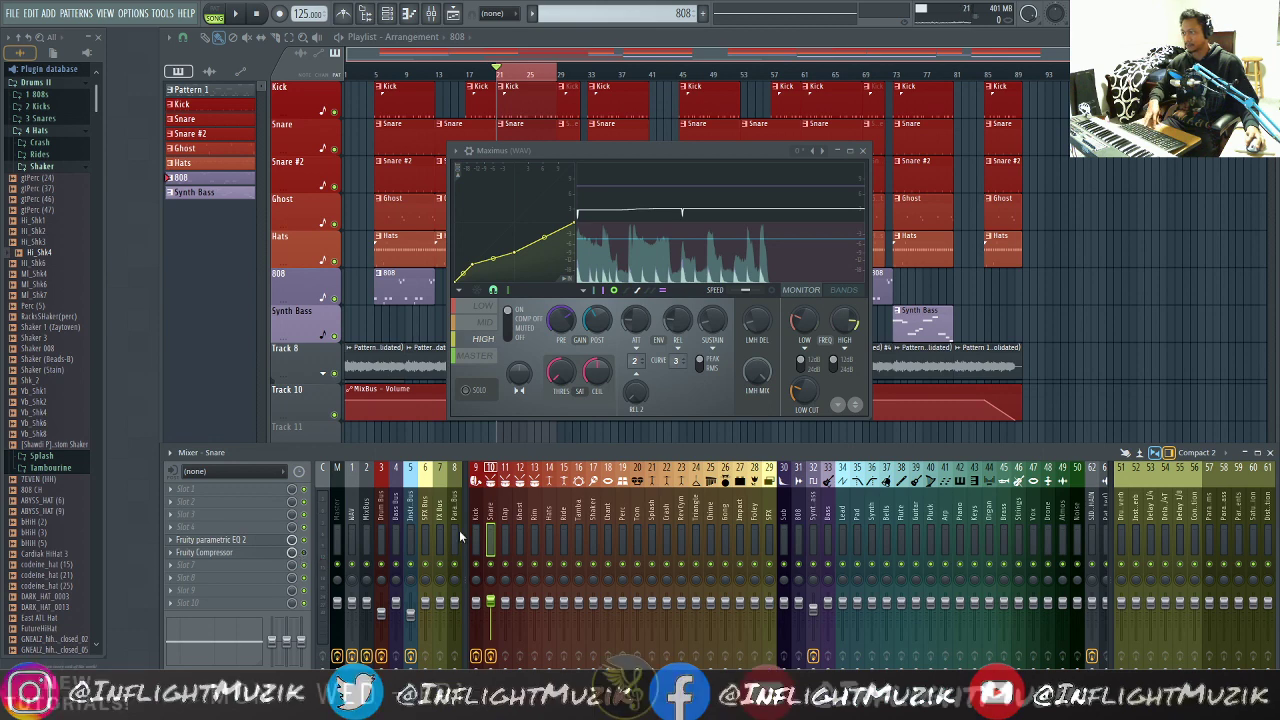
{"action": "key", "text": "space"}
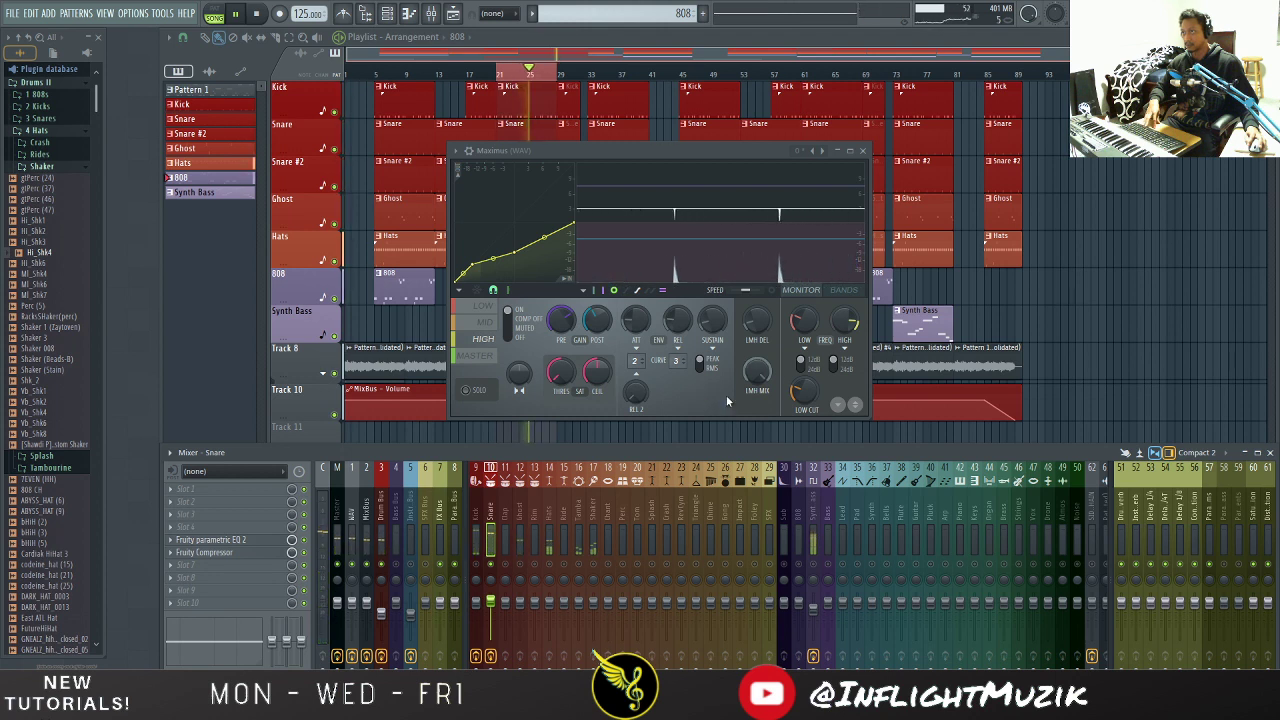
{"action": "key", "text": "space"}
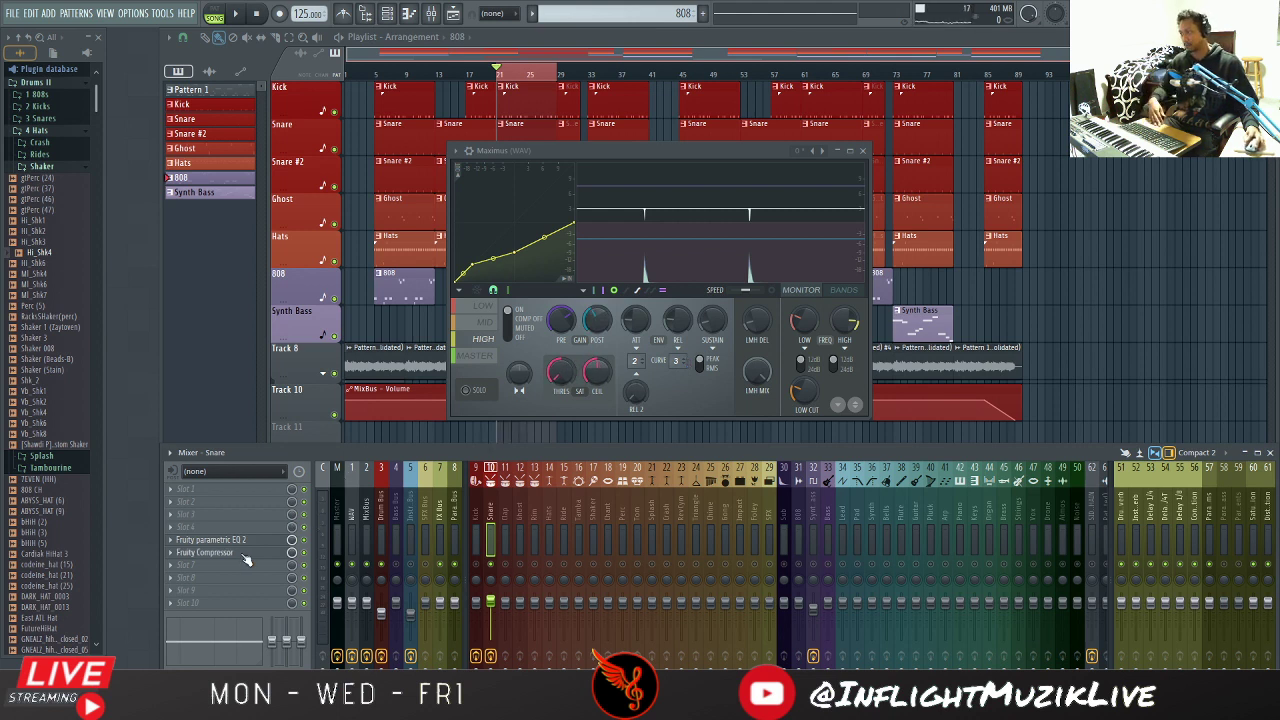
{"action": "left_click", "coordinate": [243, 555]}
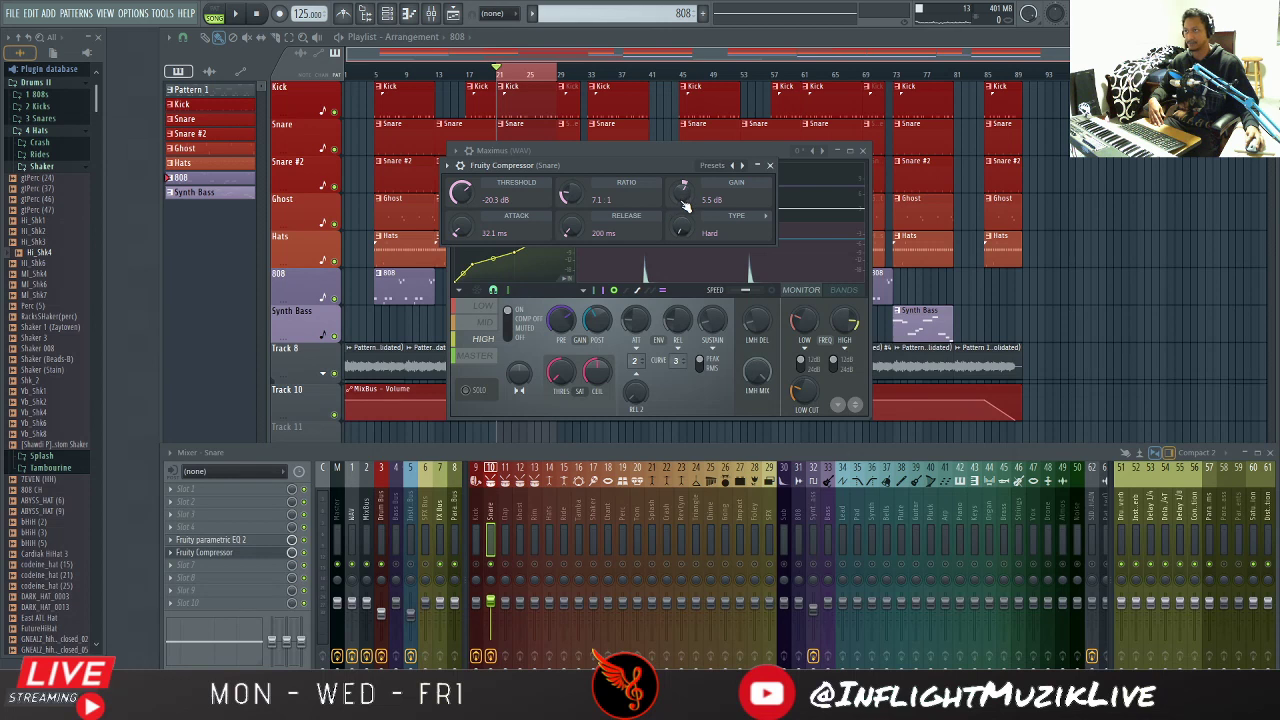
{"action": "left_click", "coordinate": [770, 166]}
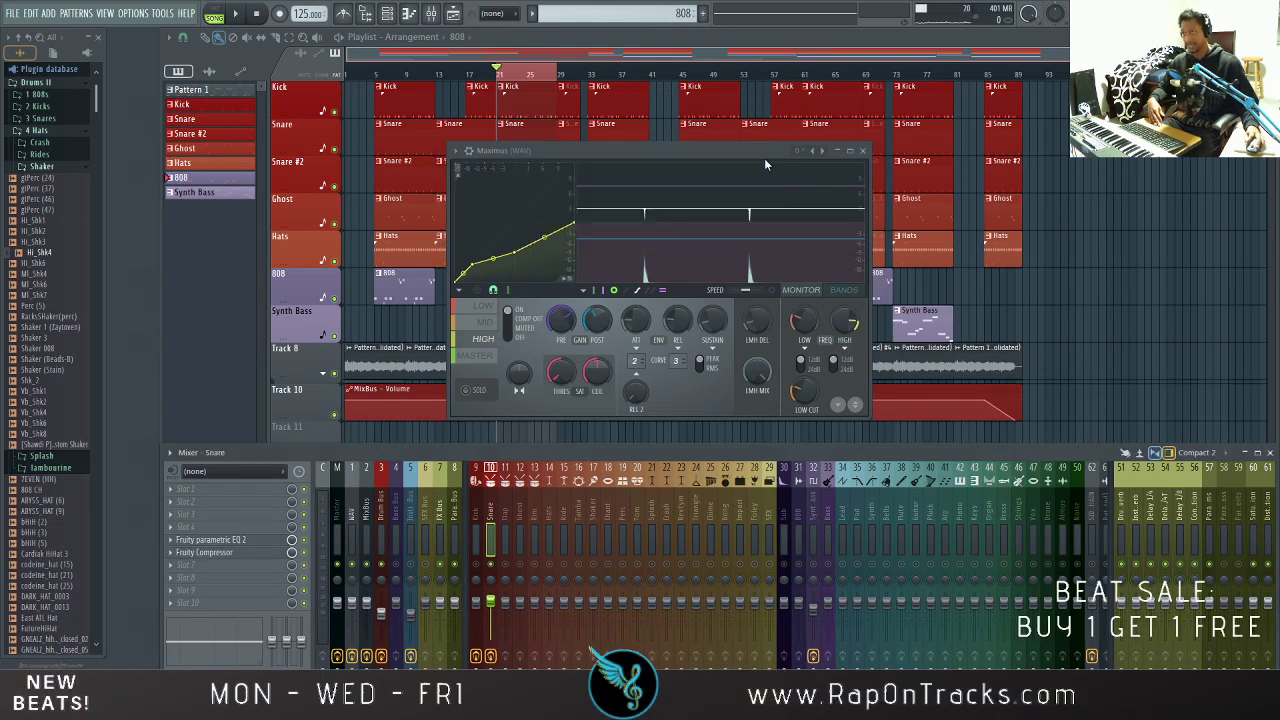
Step: Reselect the WAV bus and unsolo the Snare track so the full mix plays
{"action": "left_click_drag", "start_coordinate": [750, 153], "coordinate": [701, 166]}
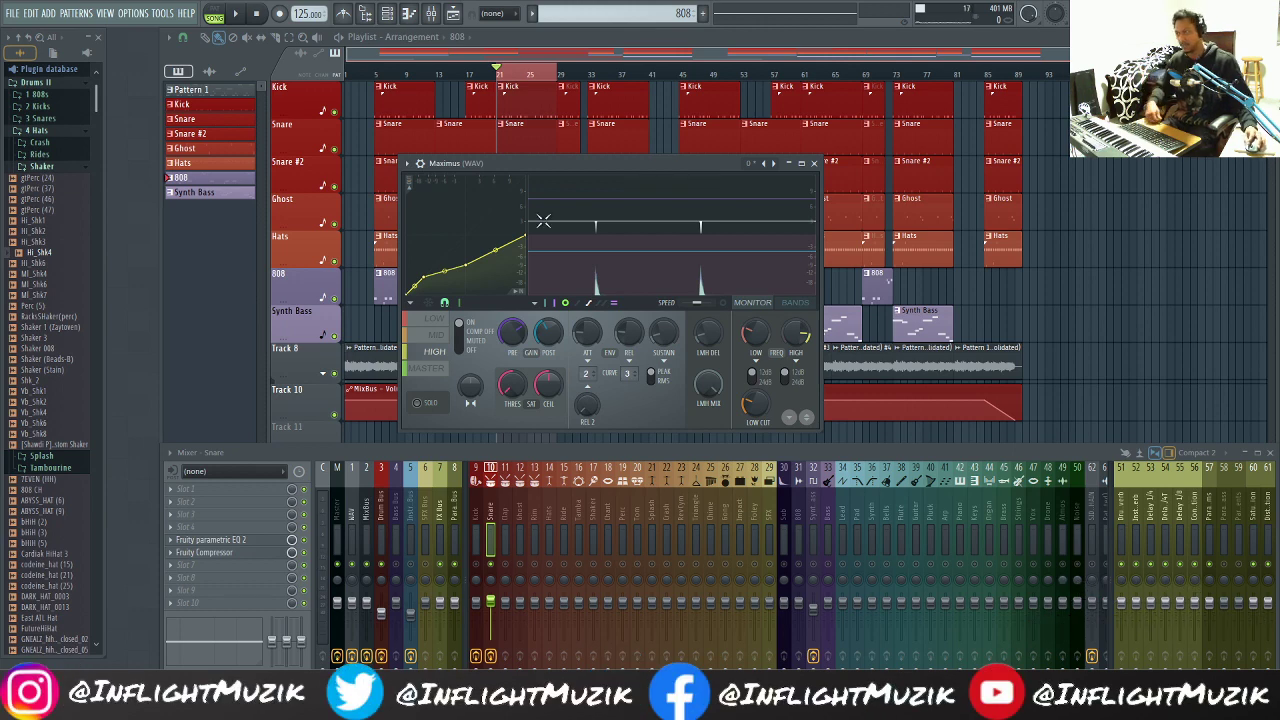
{"action": "left_click", "coordinate": [269, 454]}
{"action": "left_click", "coordinate": [351, 508]}
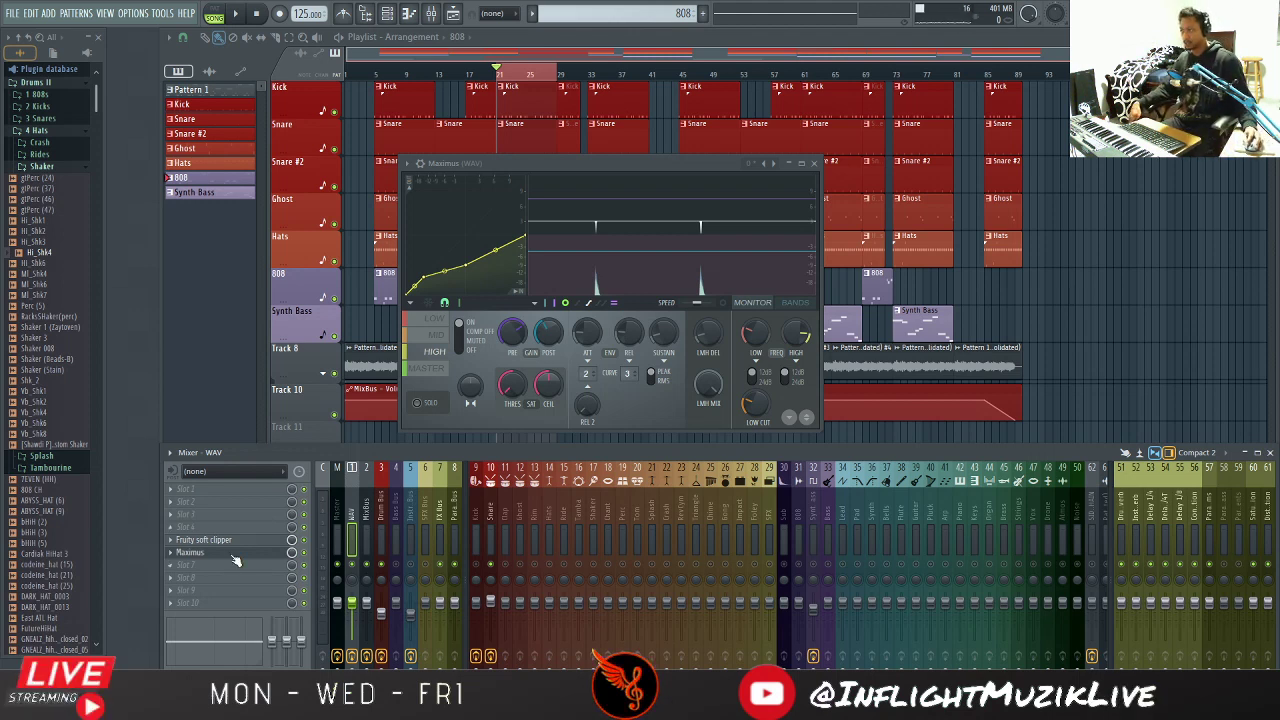
{"action": "left_click", "coordinate": [366, 520]}
{"action": "left_click", "coordinate": [350, 523]}
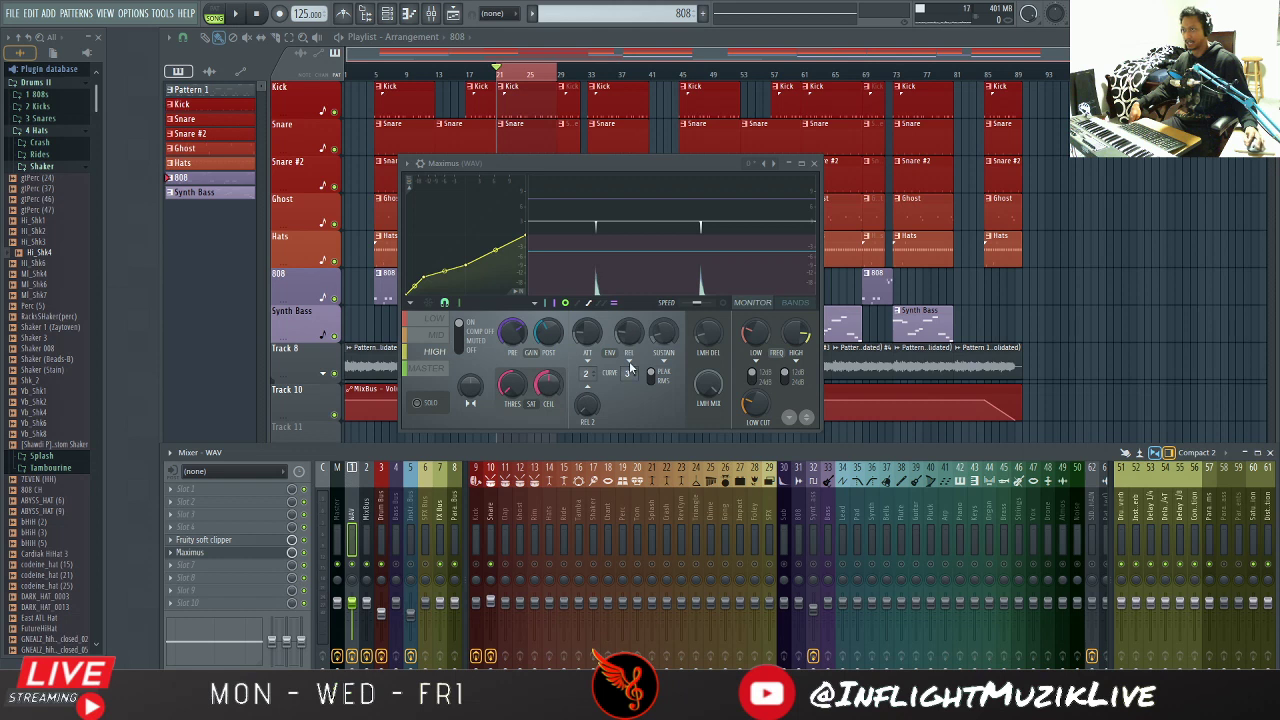
{"action": "right_click", "coordinate": [491, 565]}
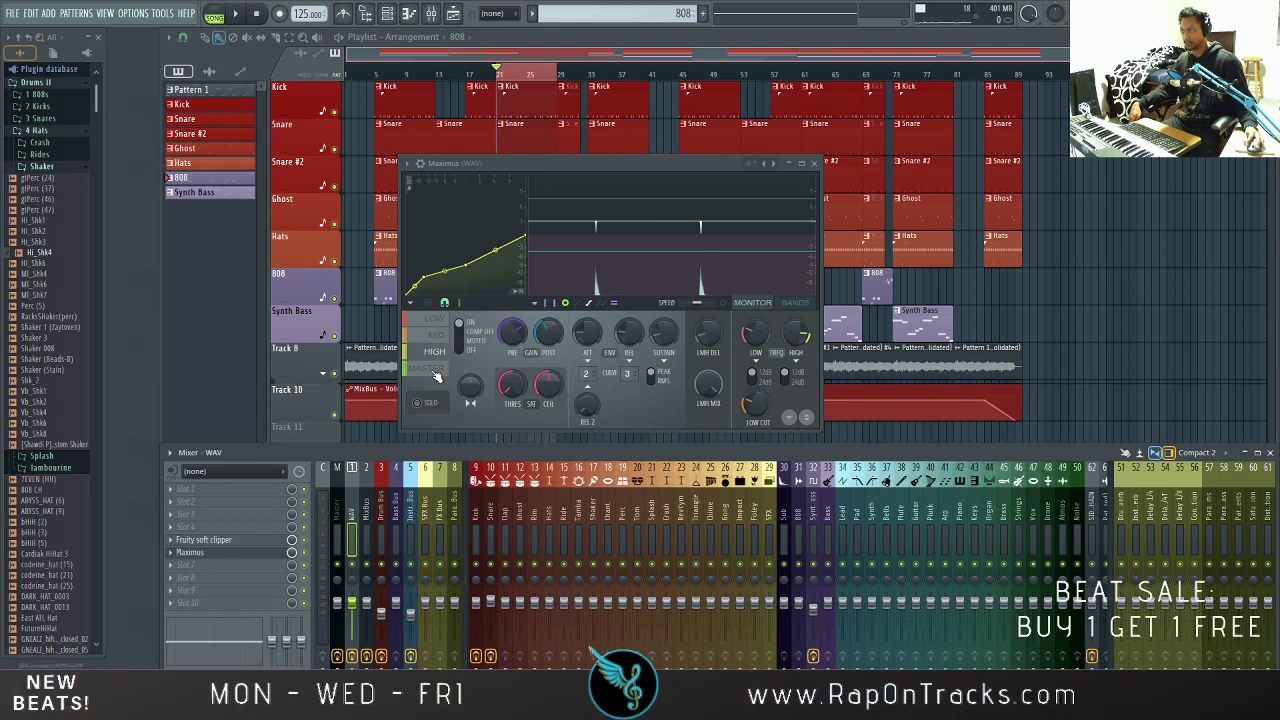
Step: Audition the section while comparing the Master and High band displays in Maximus
{"action": "key", "text": "space"}
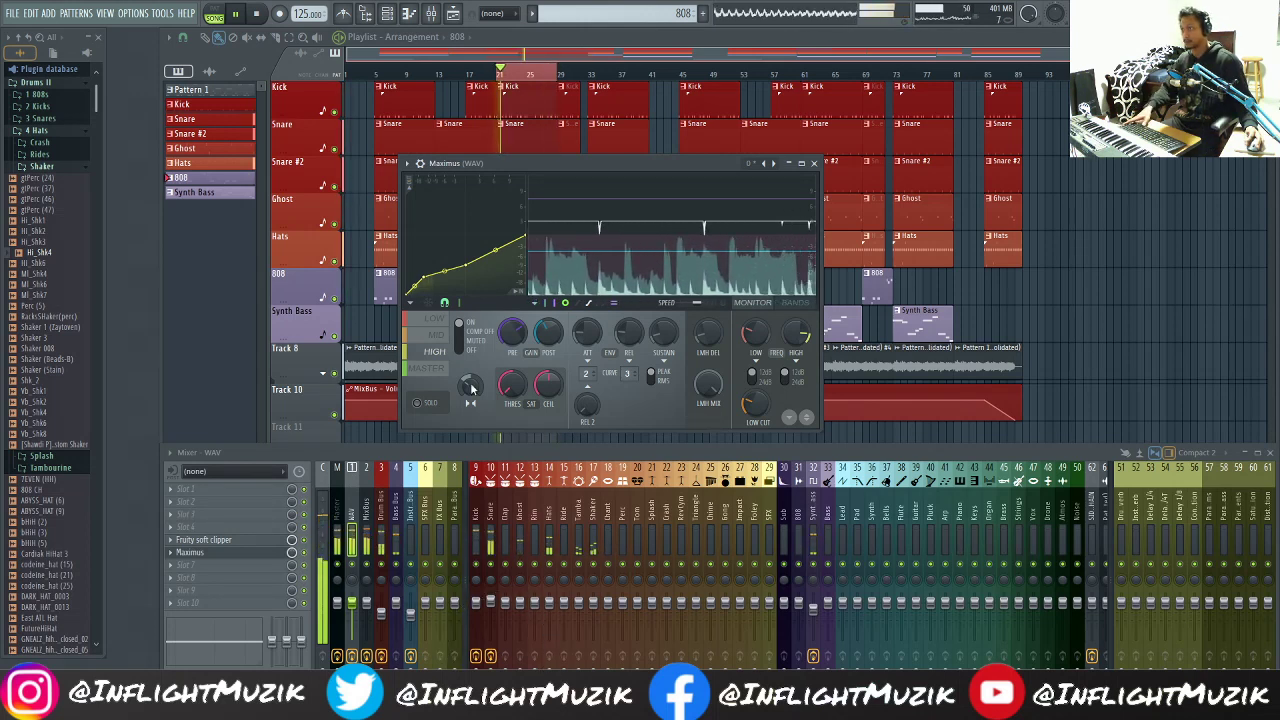
{"action": "key", "text": "space"}
{"action": "left_click", "coordinate": [427, 370]}
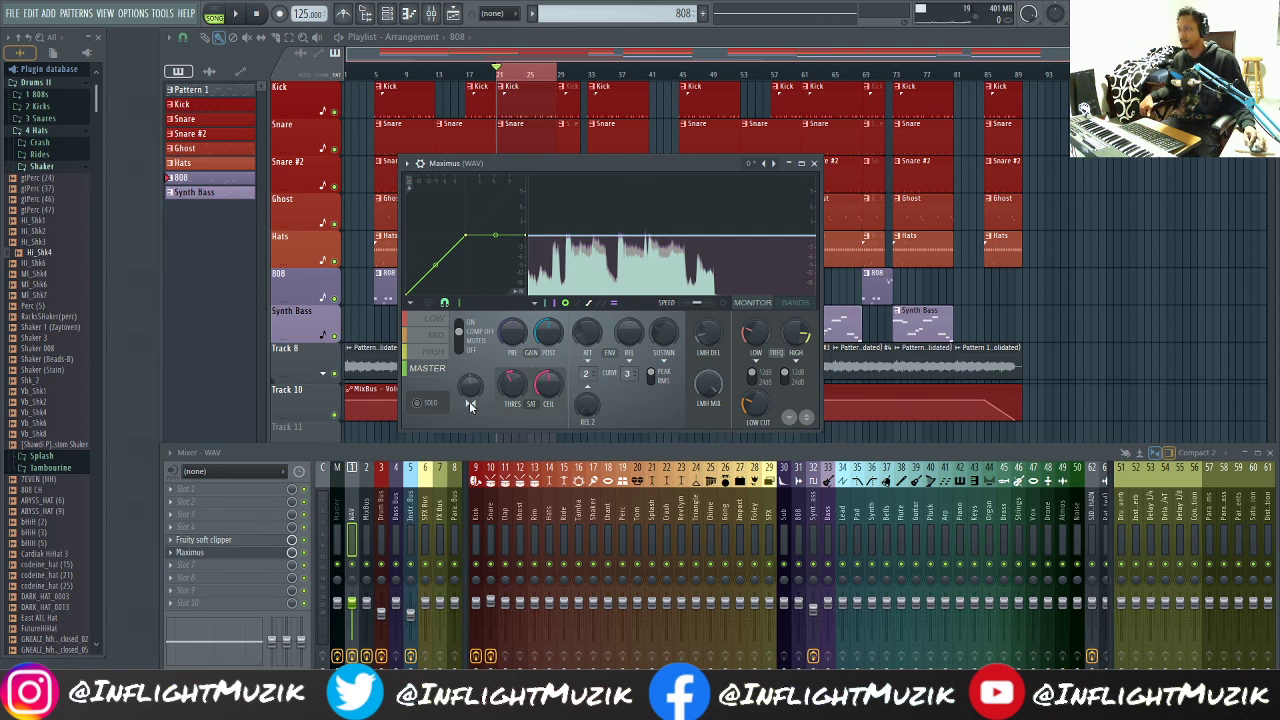
{"action": "key", "text": "space"}
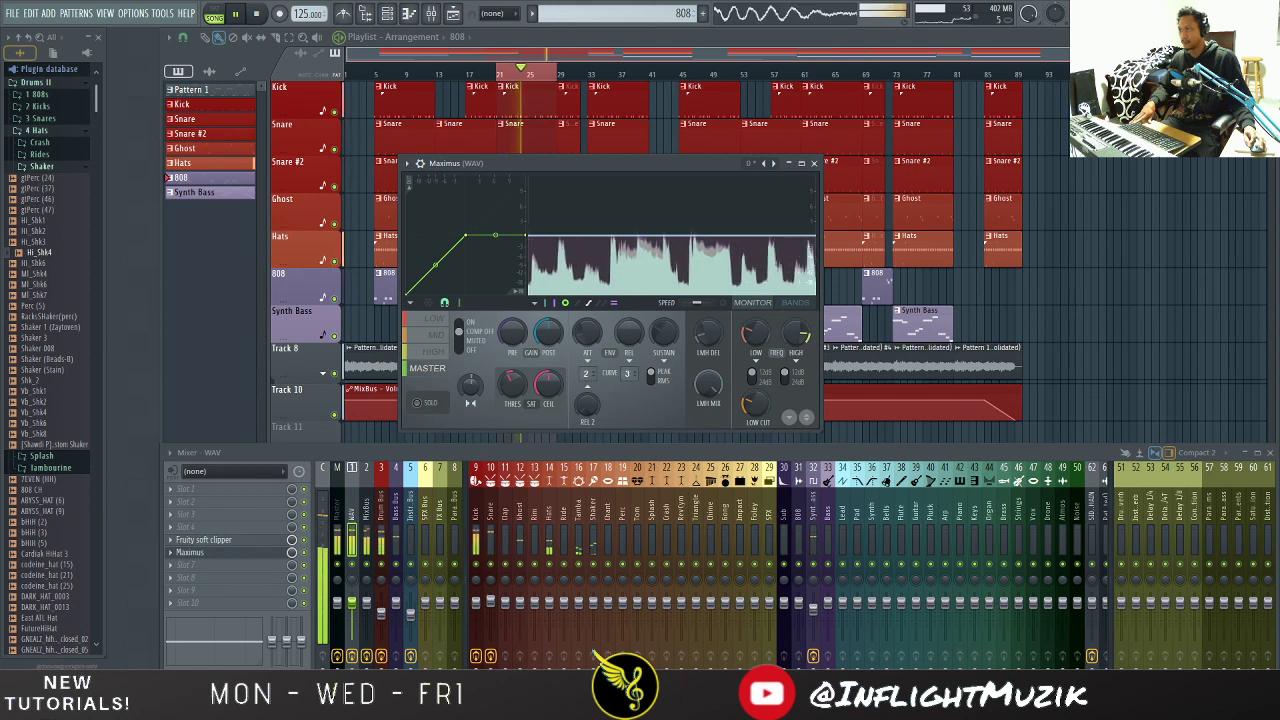
{"action": "left_click", "coordinate": [434, 352]}
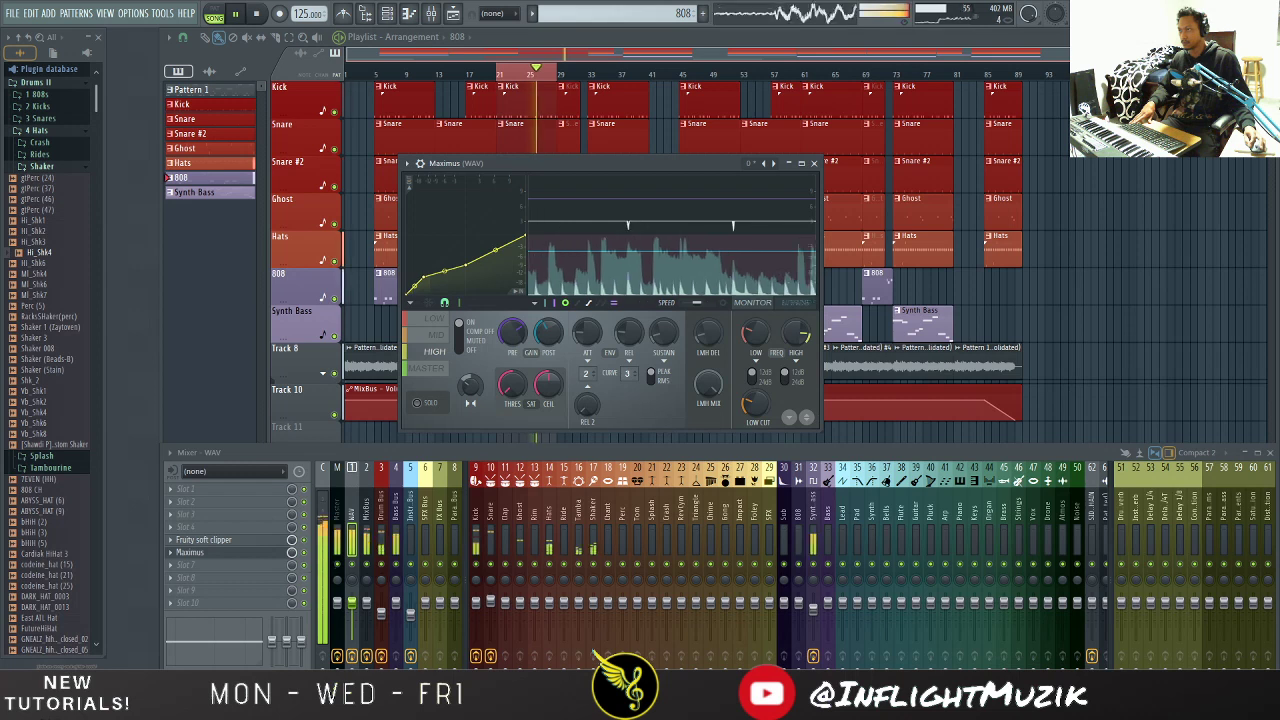
{"action": "left_click", "coordinate": [428, 368]}
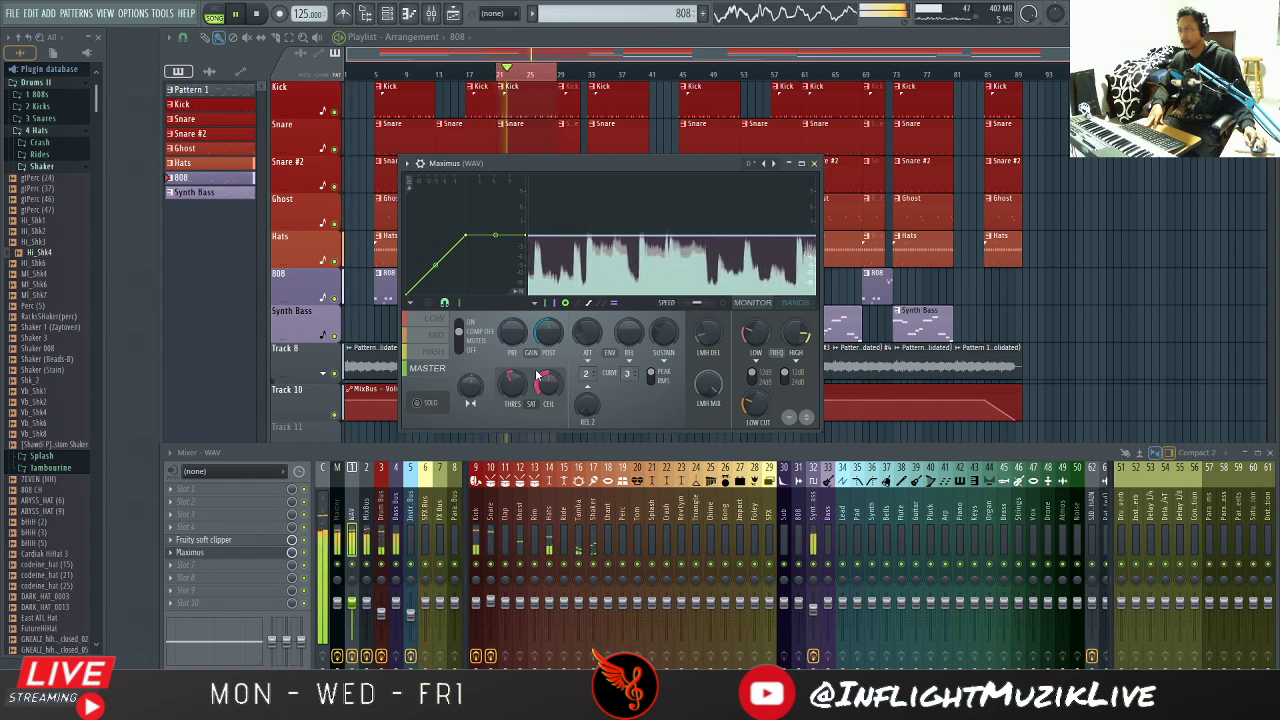
{"action": "key", "text": "space"}
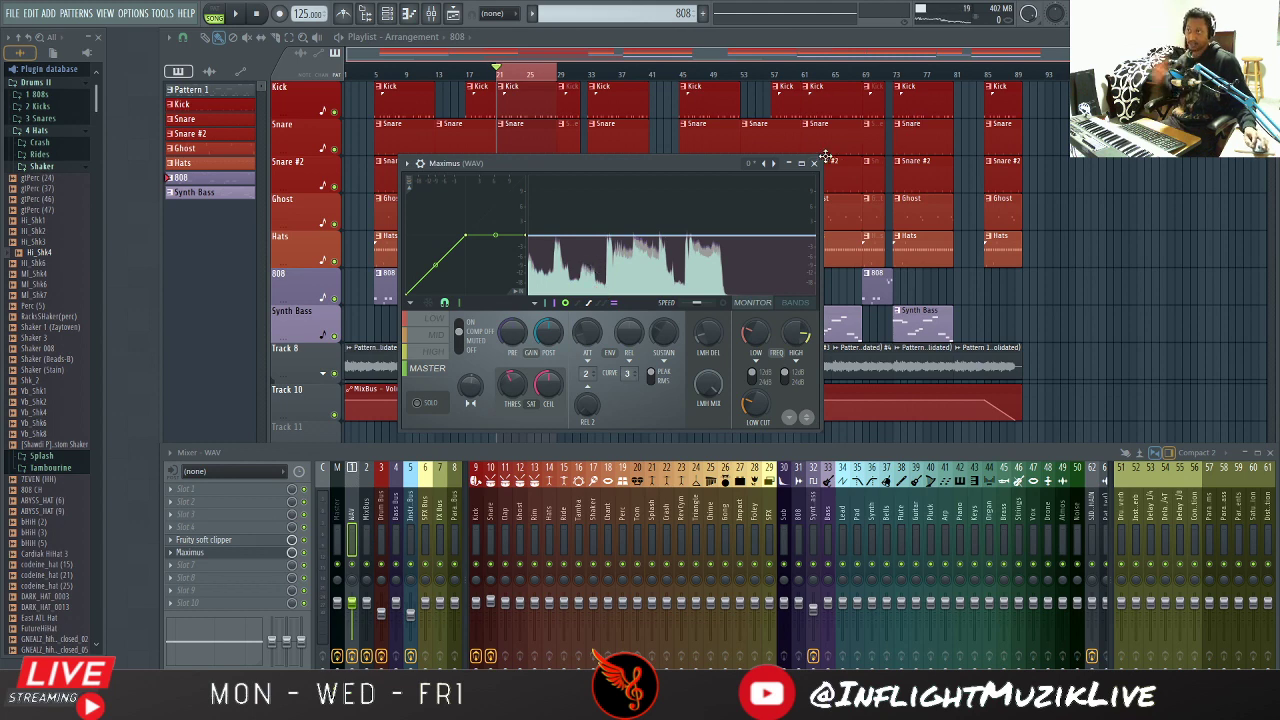
Step: Add Ozone 8 Elements after Maximus on the WAV bus and show its Maximizer module
{"action": "left_click", "coordinate": [814, 163]}
{"action": "left_click", "coordinate": [205, 568]}
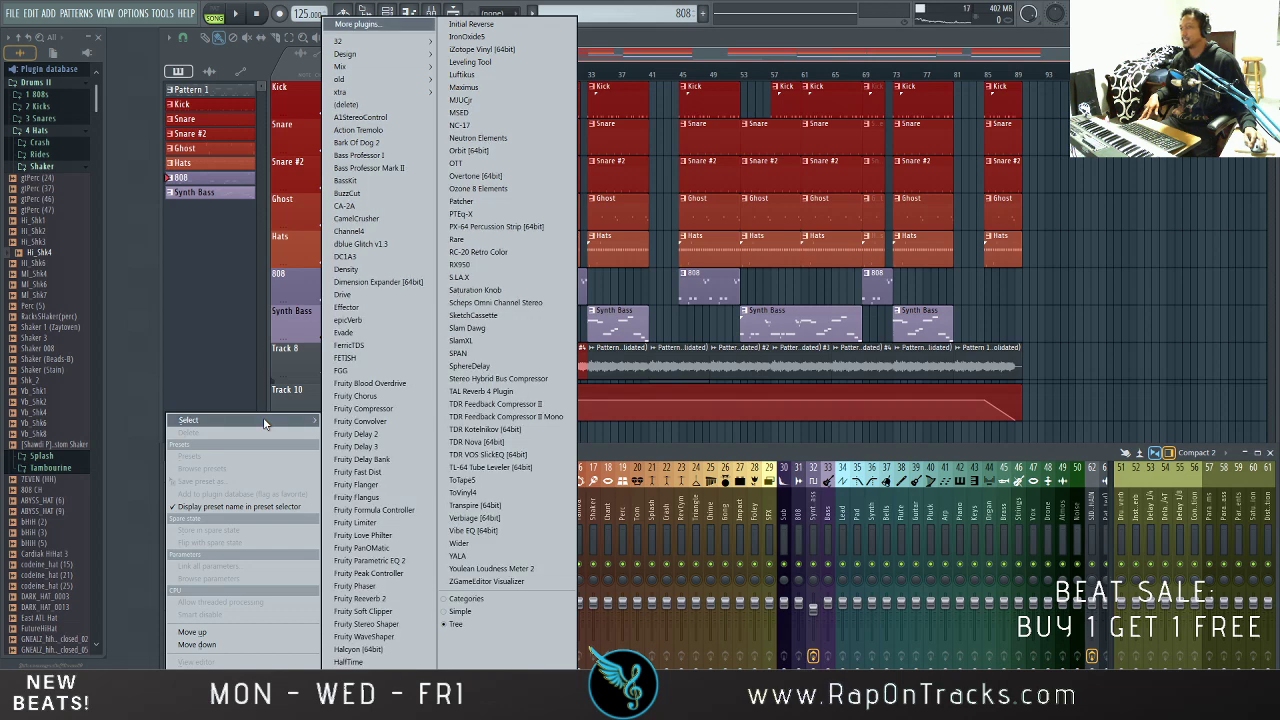
{"action": "left_click", "coordinate": [490, 189]}
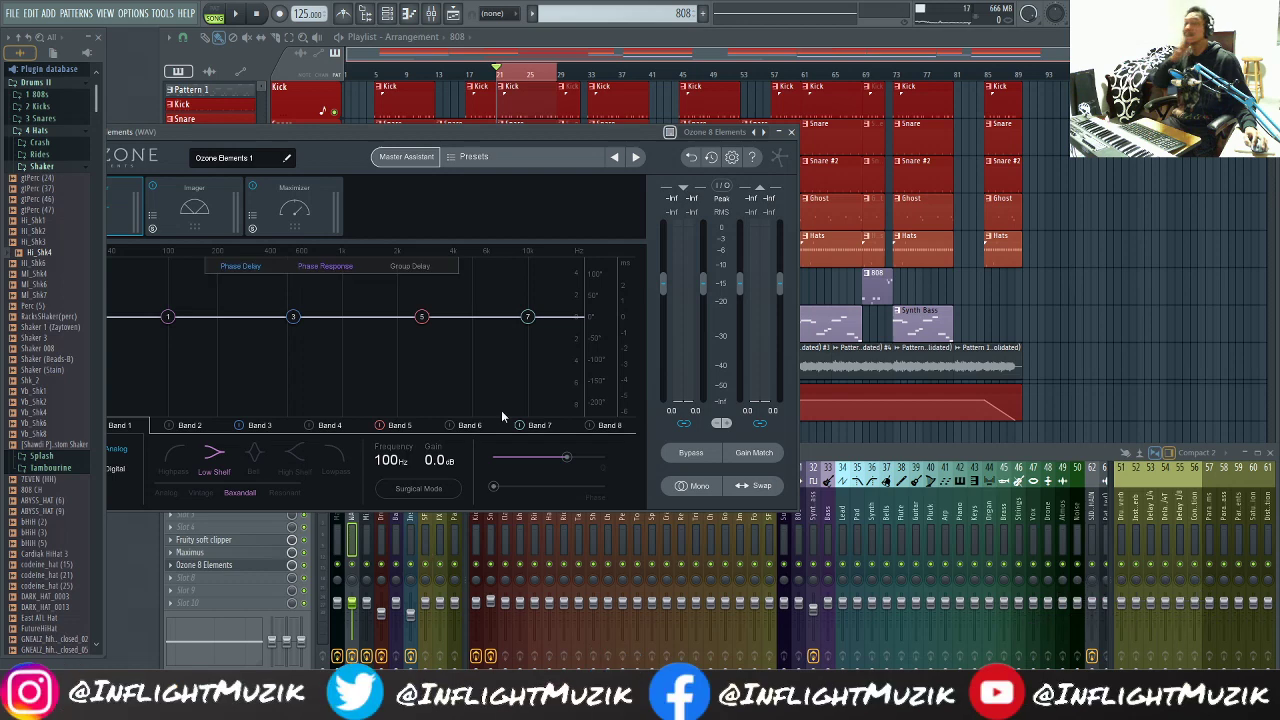
{"action": "left_click_drag", "start_coordinate": [528, 134], "coordinate": [845, 158]}
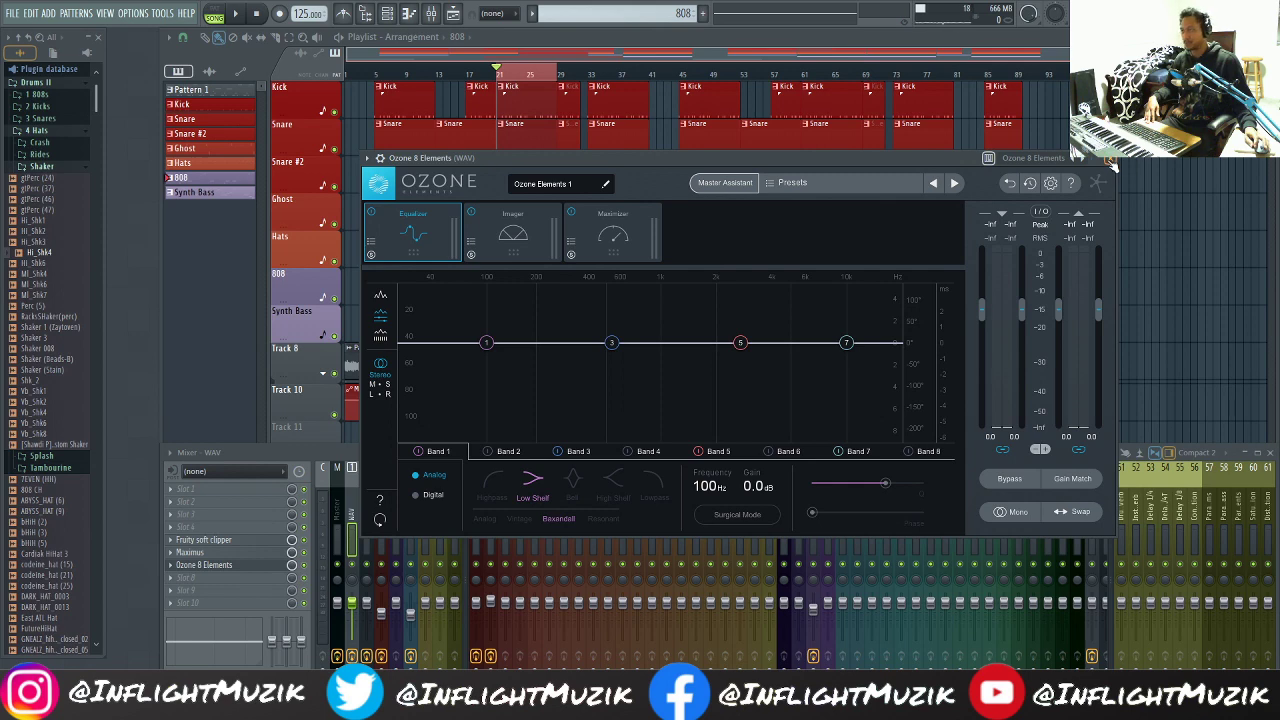
{"action": "left_click", "coordinate": [597, 234]}
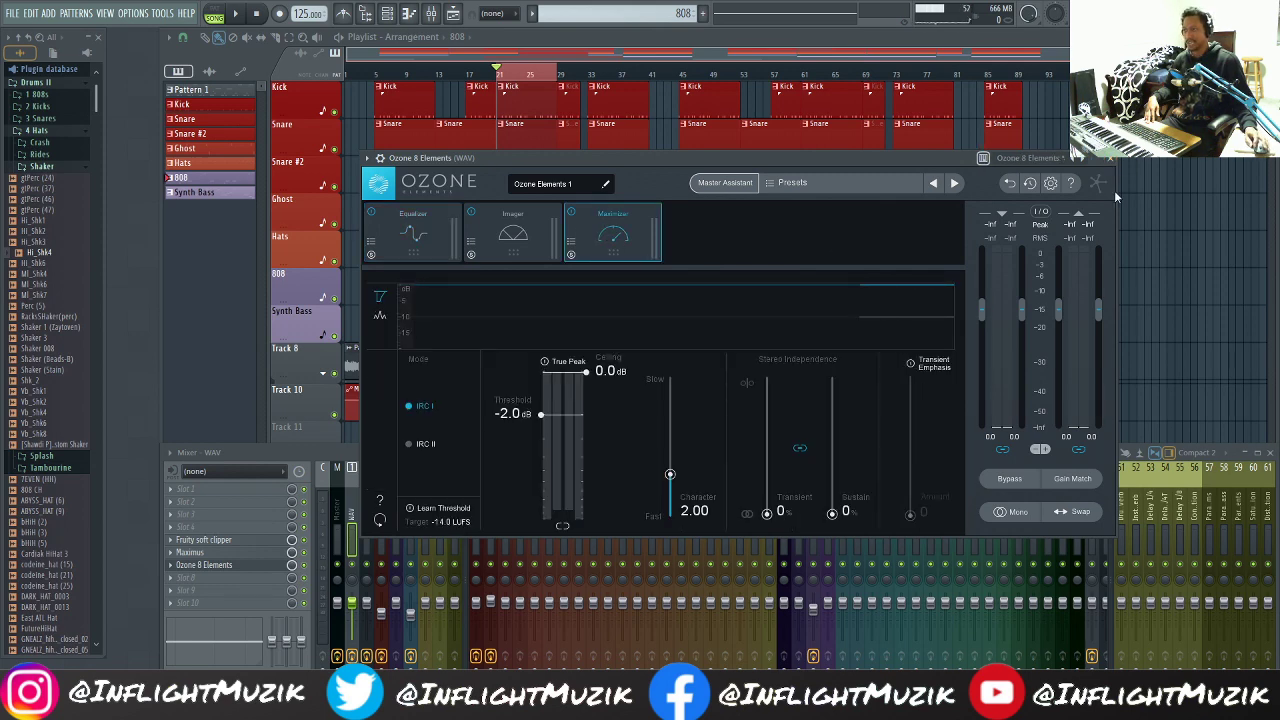
Step: Reset the Youlean Loudness Meter 2 on the Master track and measure the selected section's loudness
{"action": "left_click", "coordinate": [262, 565]}
{"action": "left_click", "coordinate": [339, 507]}
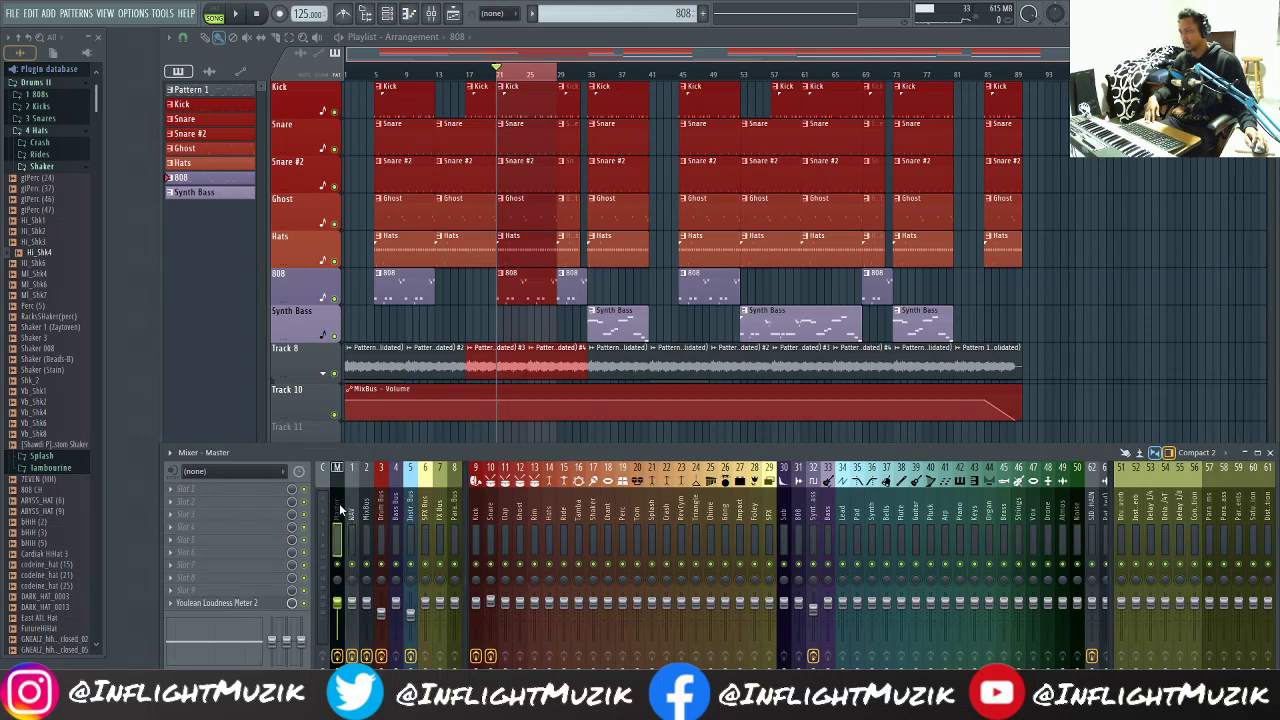
{"action": "left_click", "coordinate": [351, 518]}
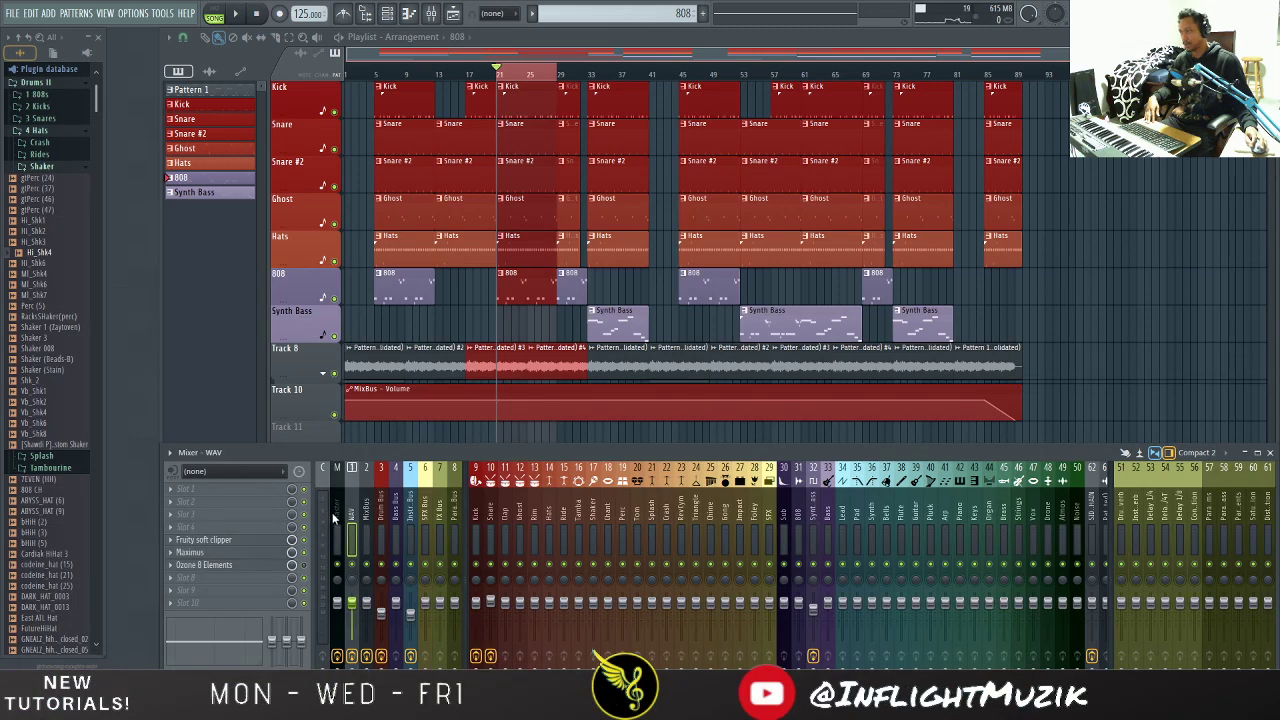
{"action": "left_click", "coordinate": [334, 512]}
{"action": "left_click", "coordinate": [257, 605]}
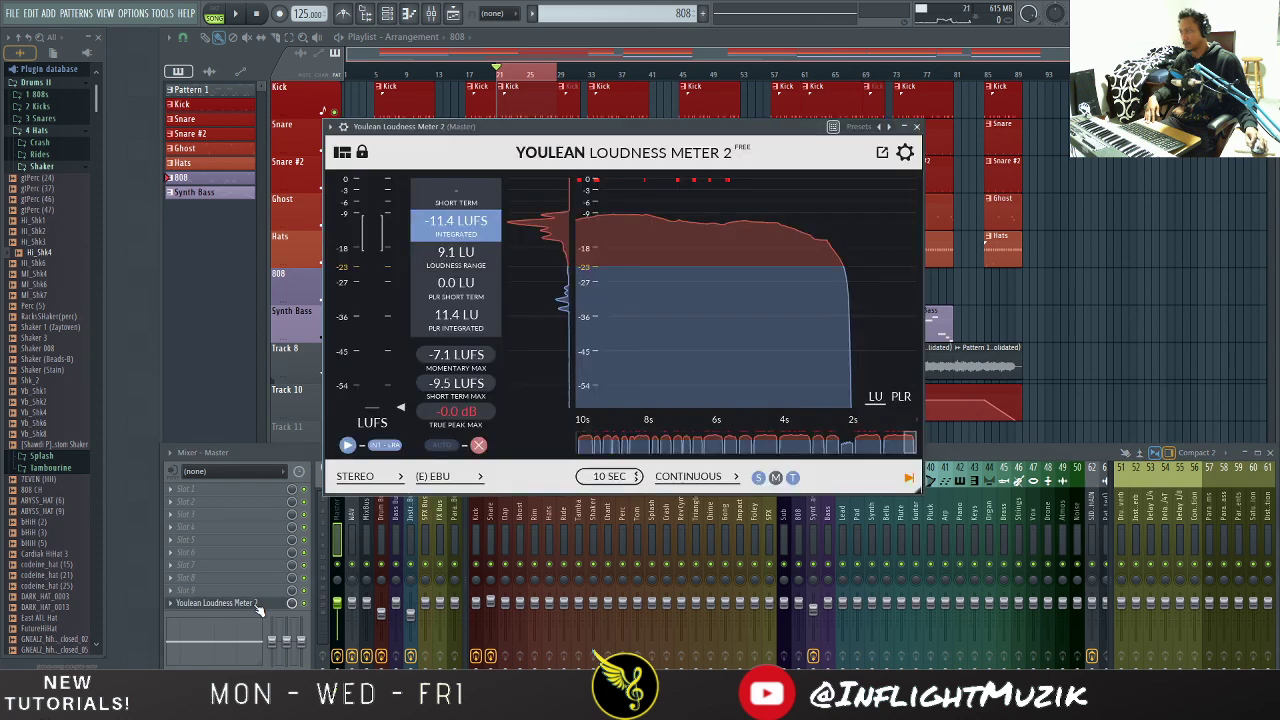
{"action": "left_click", "coordinate": [478, 447]}
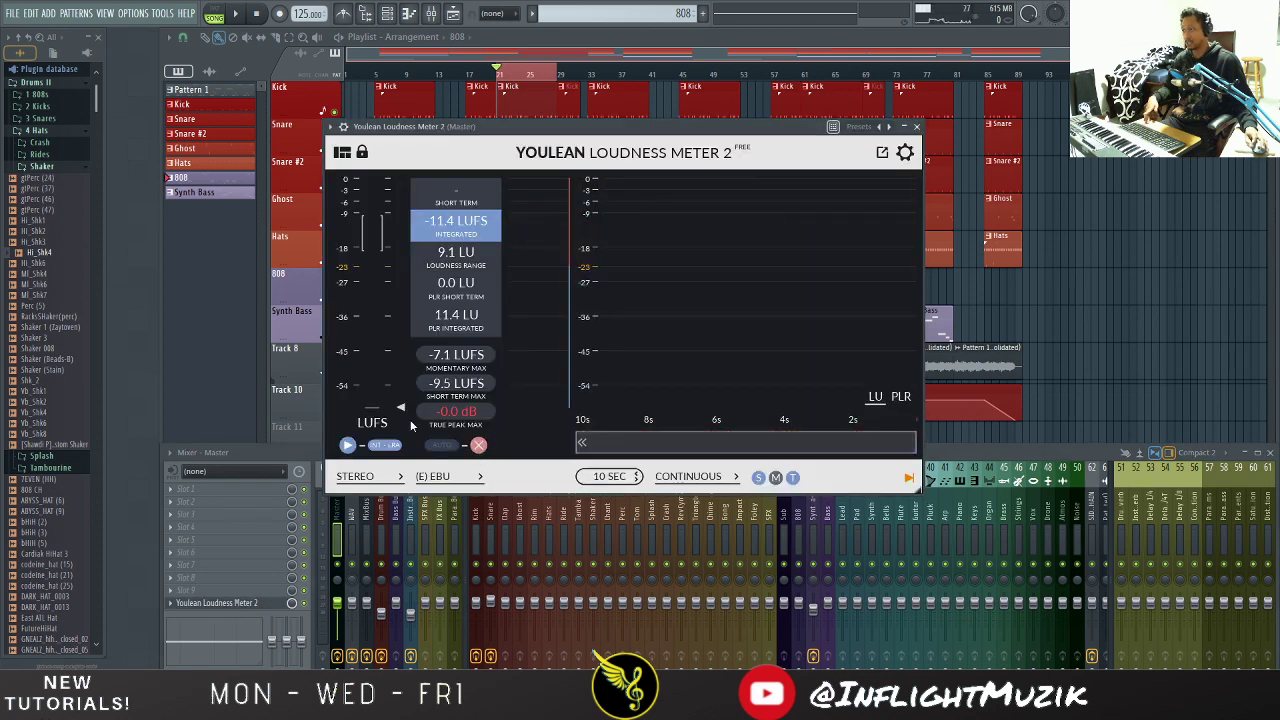
{"action": "left_click", "coordinate": [238, 14]}
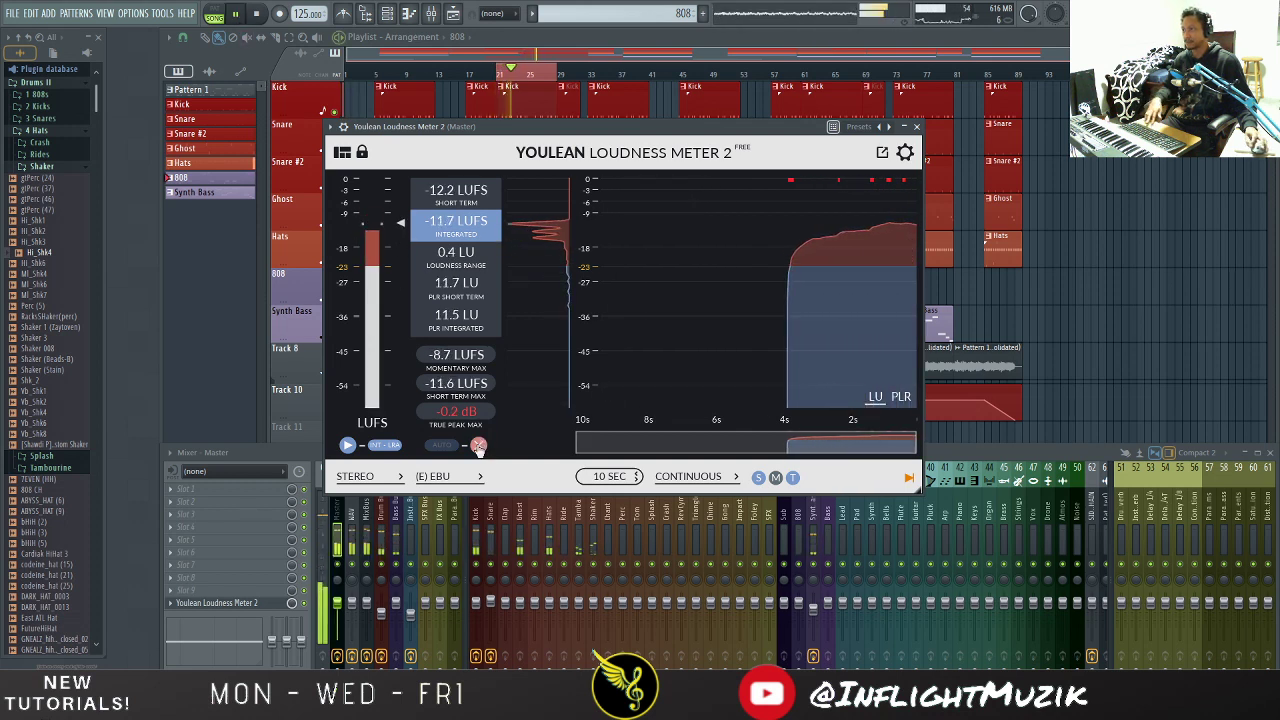
Step: Reset the Youlean Loudness Meter 2 and replay the selected section from its start, repeating the integrated LUFS measurement
{"action": "left_click", "coordinate": [478, 447]}
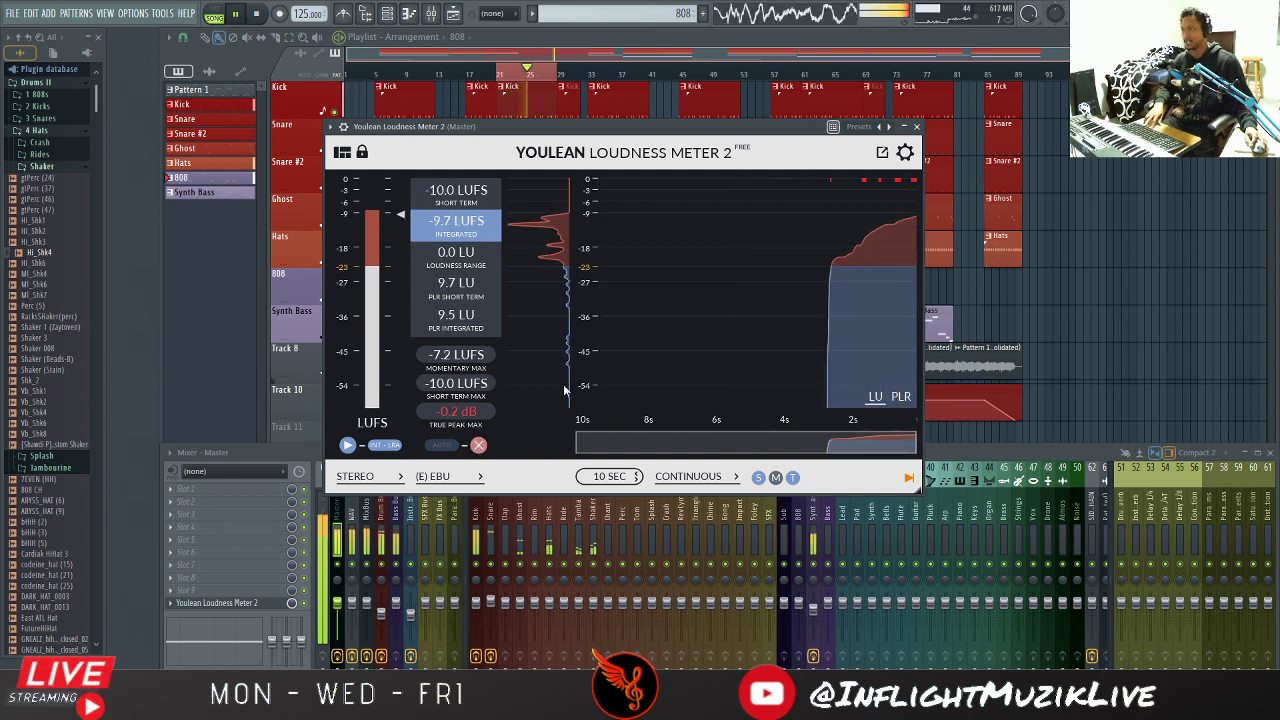
{"action": "left_click", "coordinate": [479, 446]}
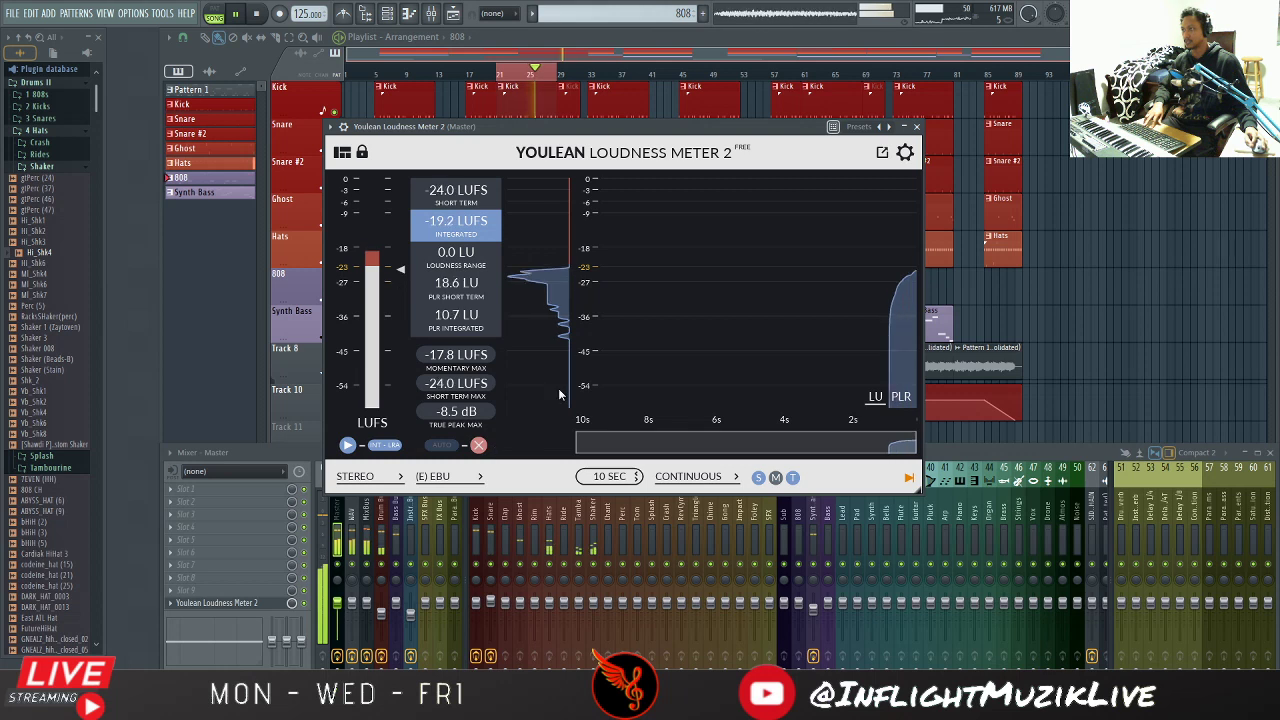
{"action": "left_click", "coordinate": [256, 15]}
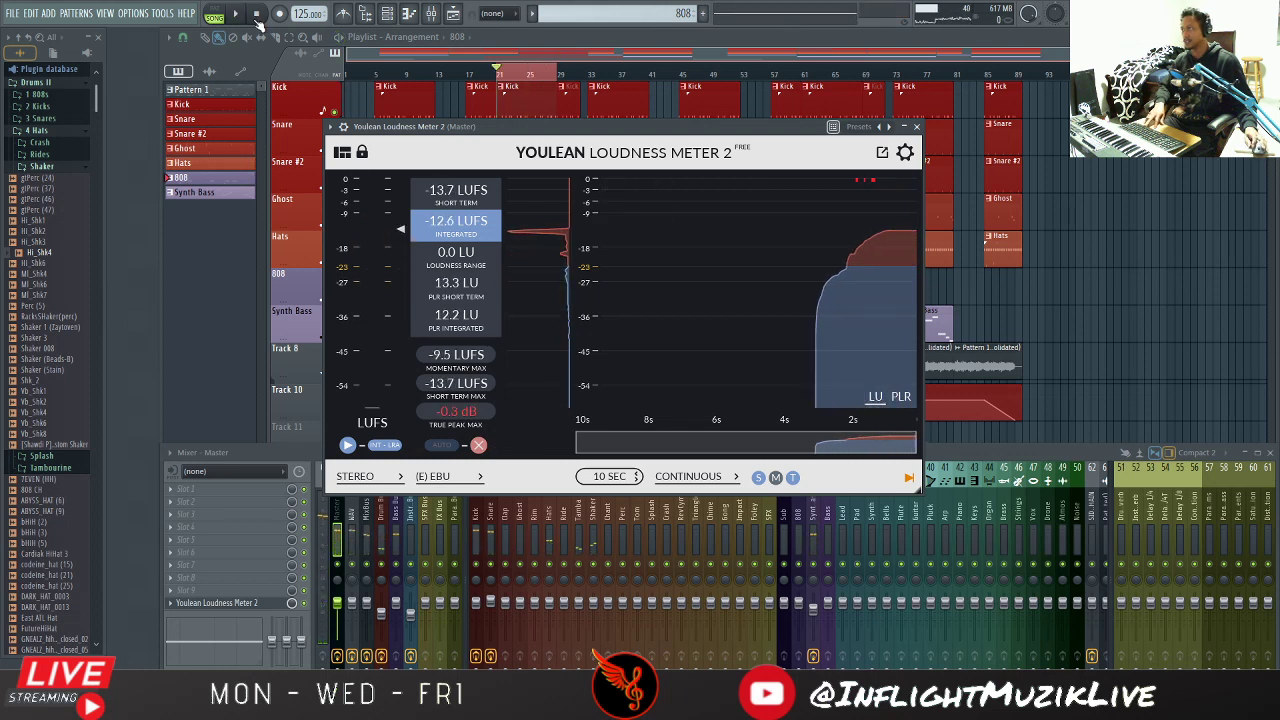
{"action": "left_click", "coordinate": [479, 446]}
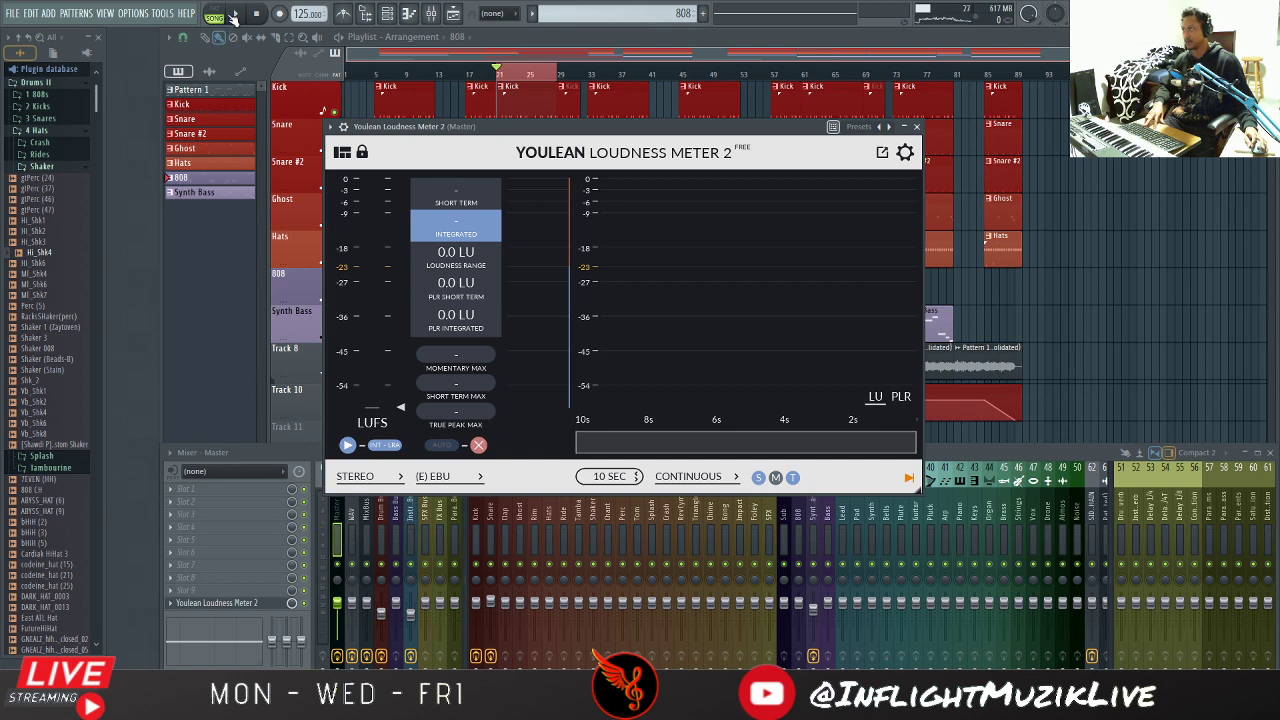
{"action": "left_click", "coordinate": [233, 15]}
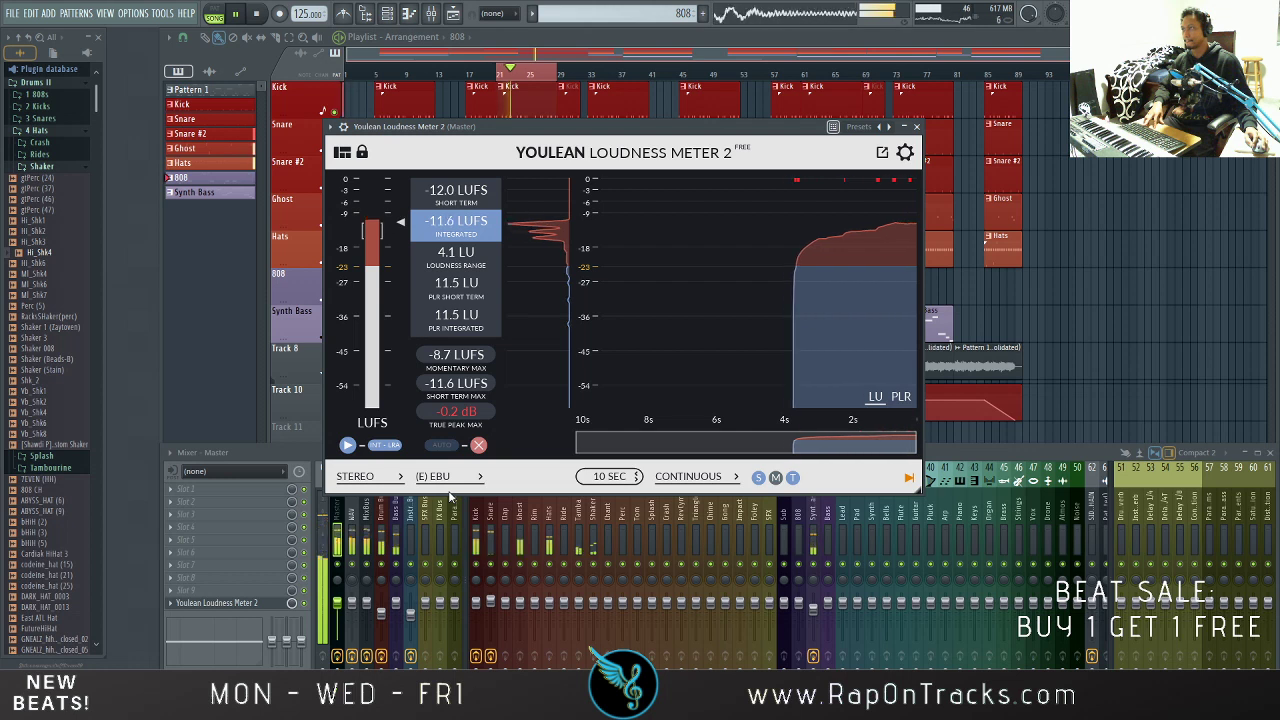
{"action": "key", "text": "space"}
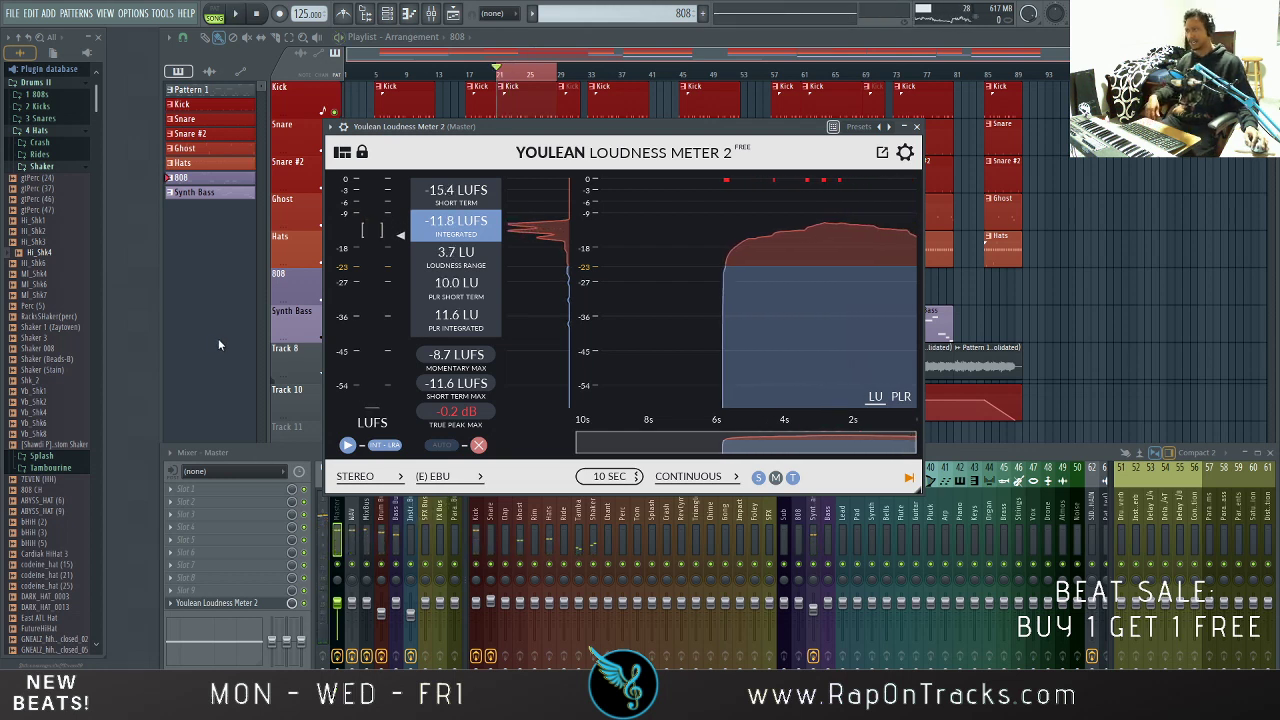
{"action": "left_click", "coordinate": [478, 446]}
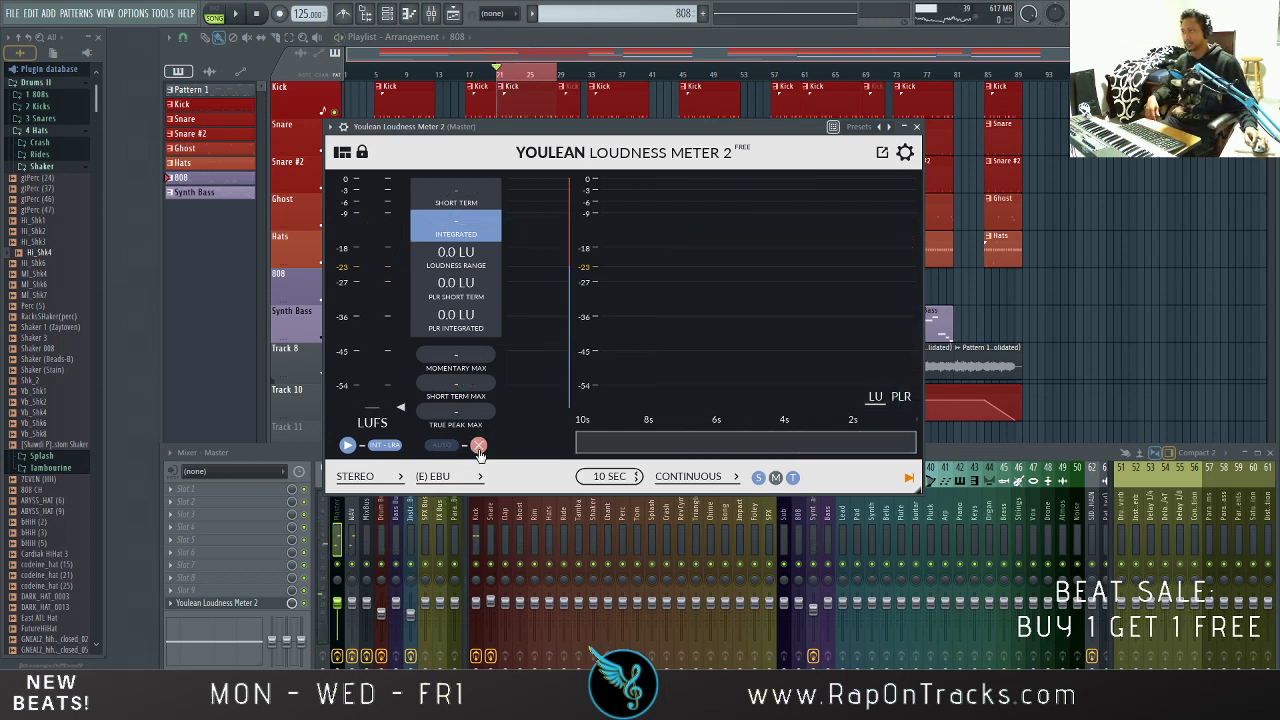
{"action": "left_click", "coordinate": [237, 14]}
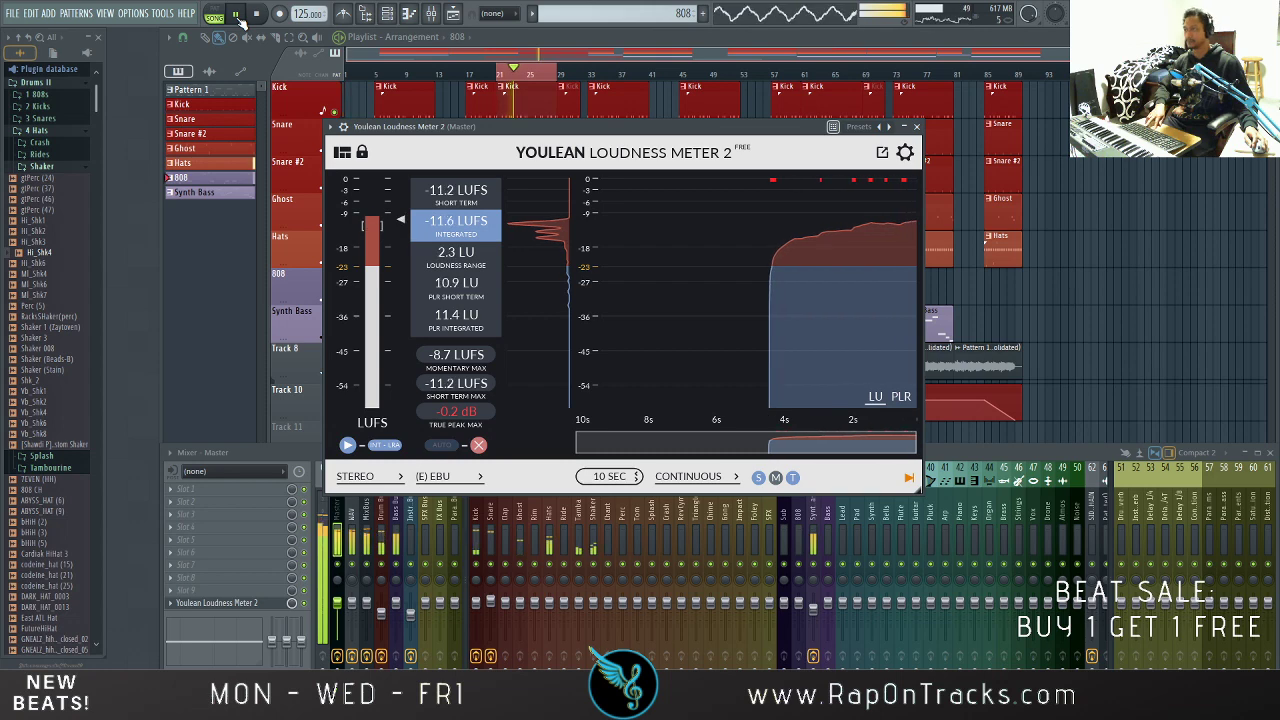
{"action": "left_click", "coordinate": [237, 14]}
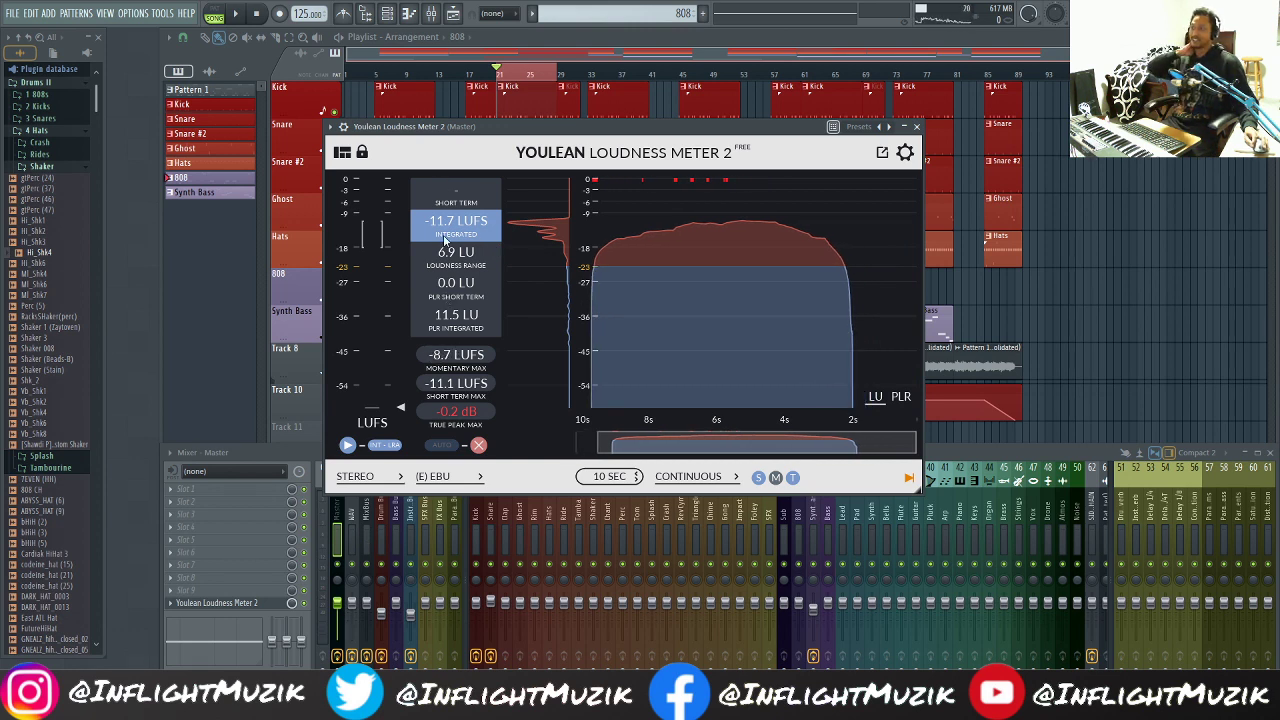
Step: Review the Low, Mid and High band compression curves in Maximus on the WAV bus
{"action": "left_click", "coordinate": [355, 510]}
{"action": "left_click", "coordinate": [210, 553]}
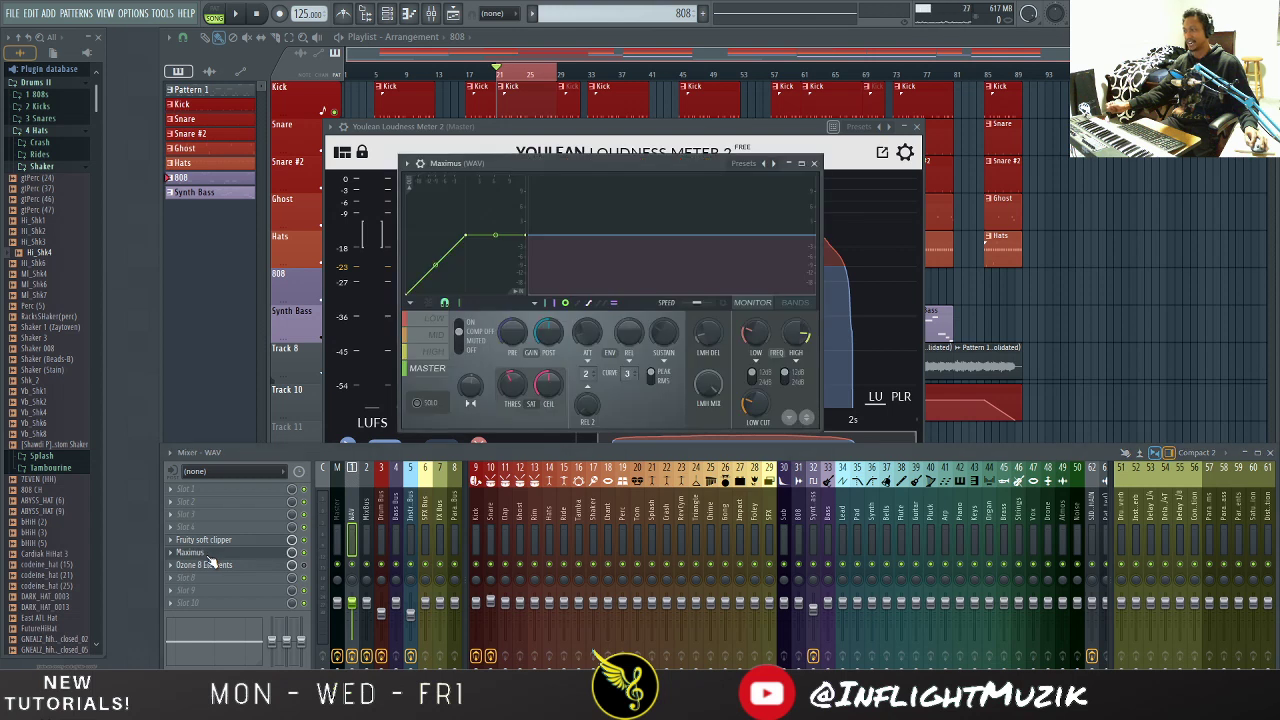
{"action": "left_click", "coordinate": [433, 320]}
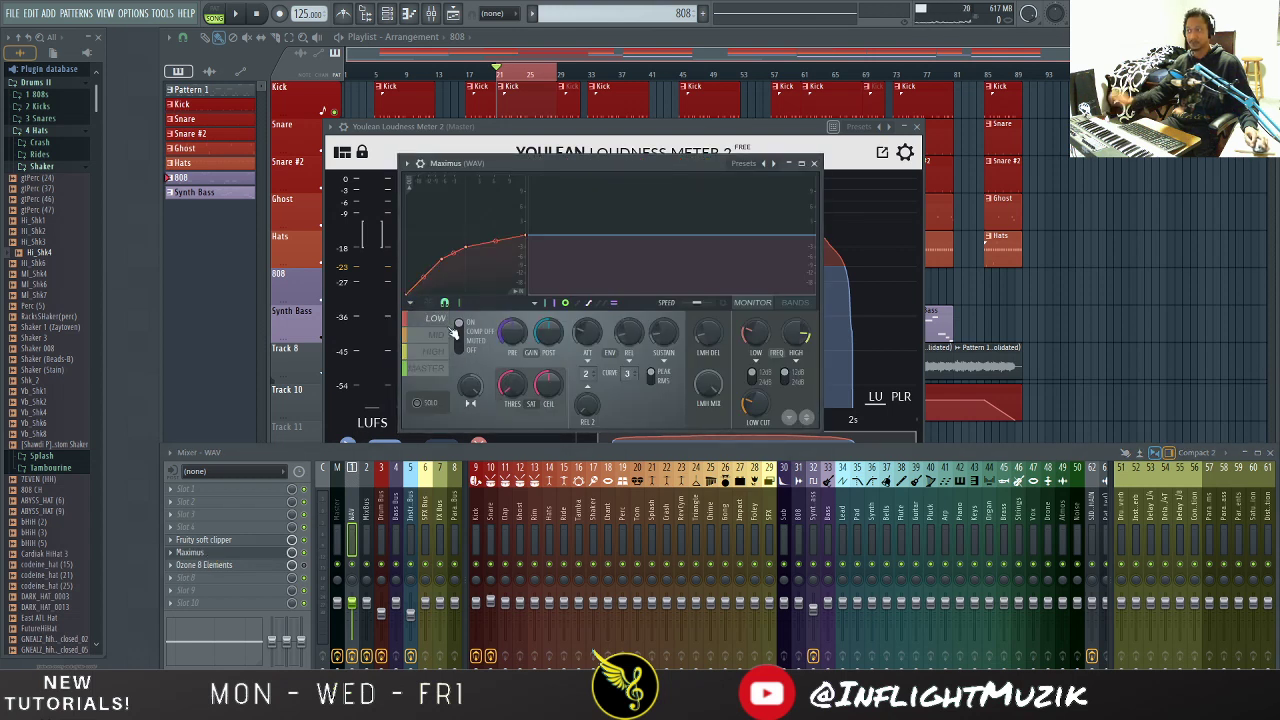
{"action": "left_click", "coordinate": [431, 338]}
{"action": "left_click", "coordinate": [437, 352]}
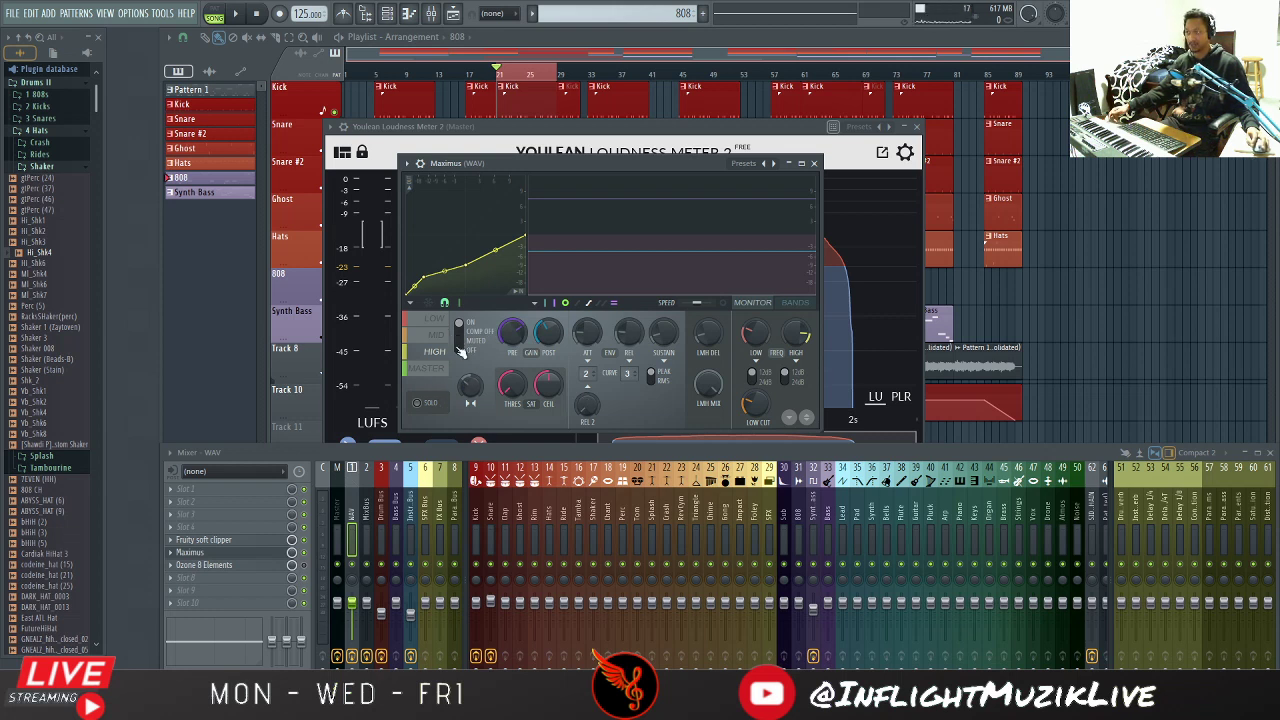
{"action": "left_click", "coordinate": [437, 335]}
{"action": "left_click", "coordinate": [437, 318]}
{"action": "left_click", "coordinate": [437, 335]}
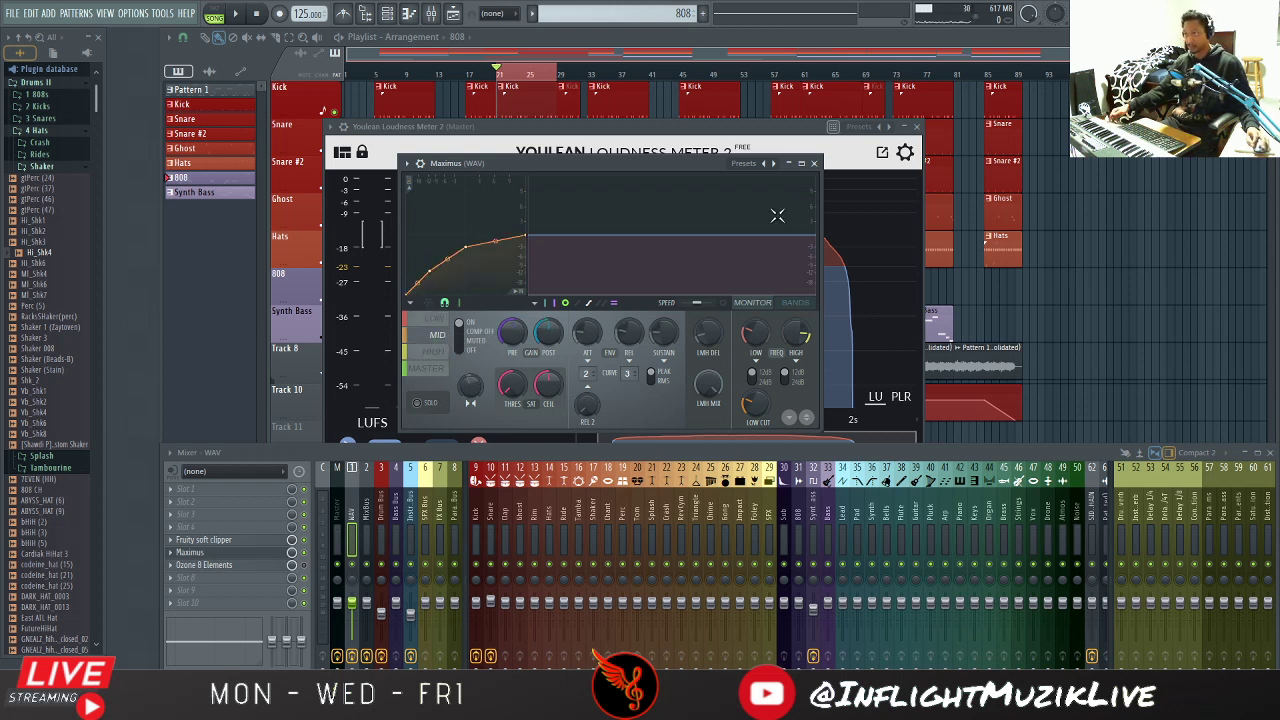
{"action": "left_click", "coordinate": [813, 163]}
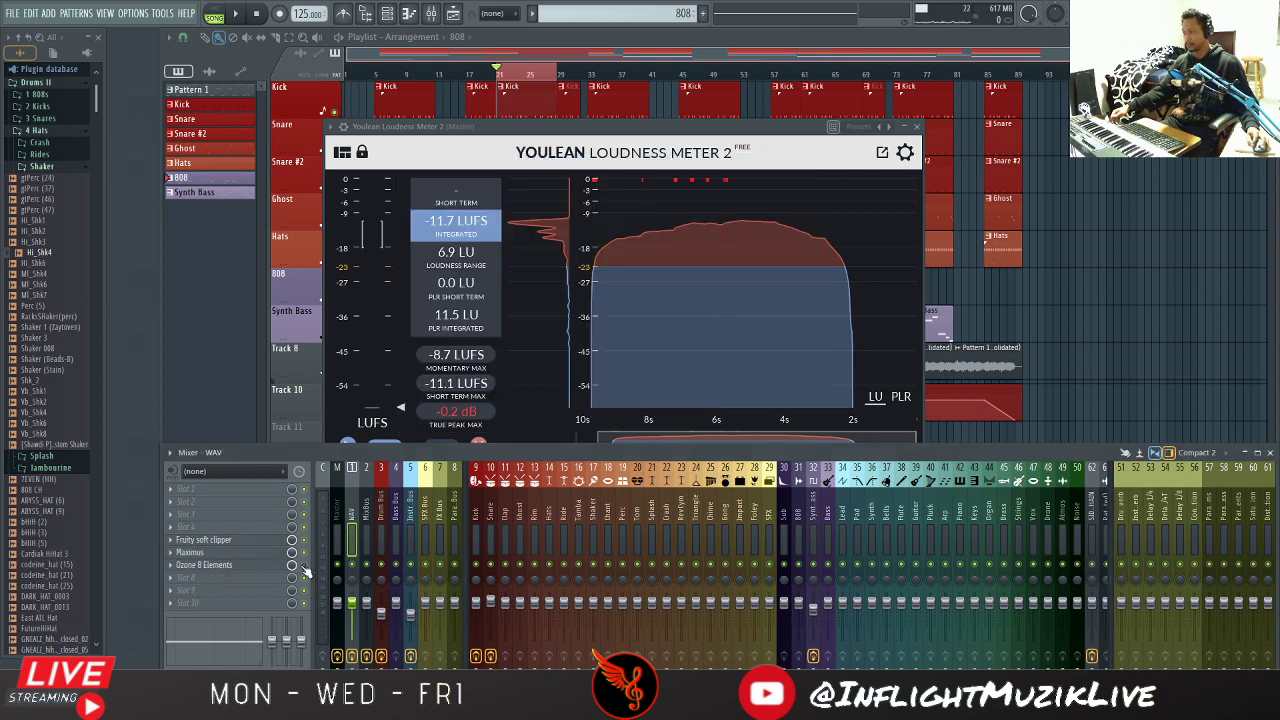
Step: Open Ozone 8 Elements on the WAV bus and review the Maximus and Fruity soft clipper settings ahead of it
{"action": "left_click", "coordinate": [228, 567]}
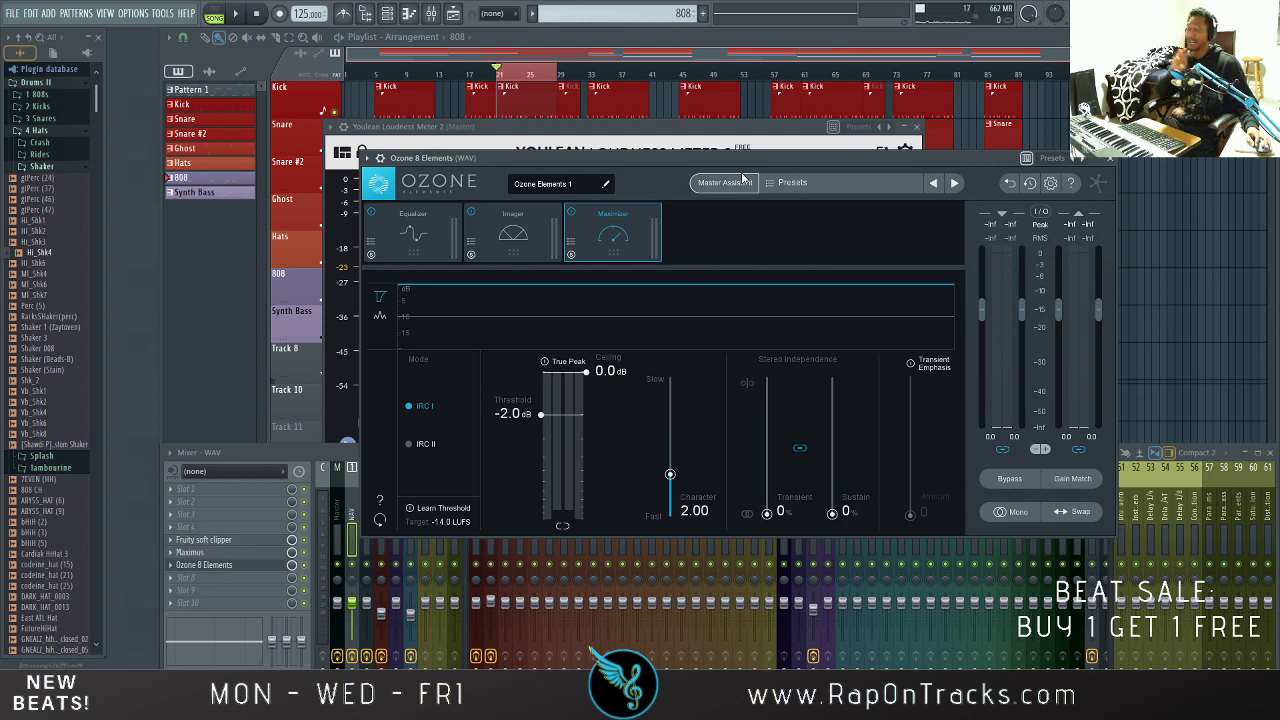
{"action": "left_click_drag", "start_coordinate": [712, 163], "coordinate": [792, 157]}
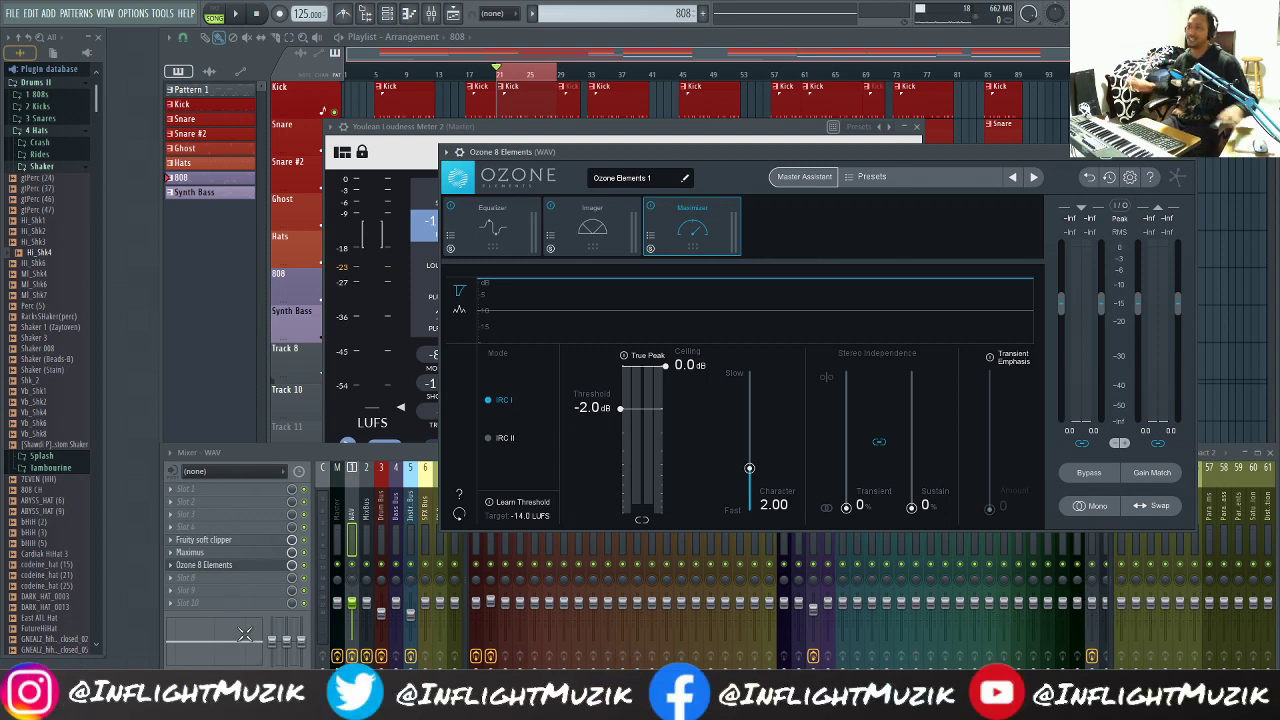
{"action": "left_click", "coordinate": [230, 553]}
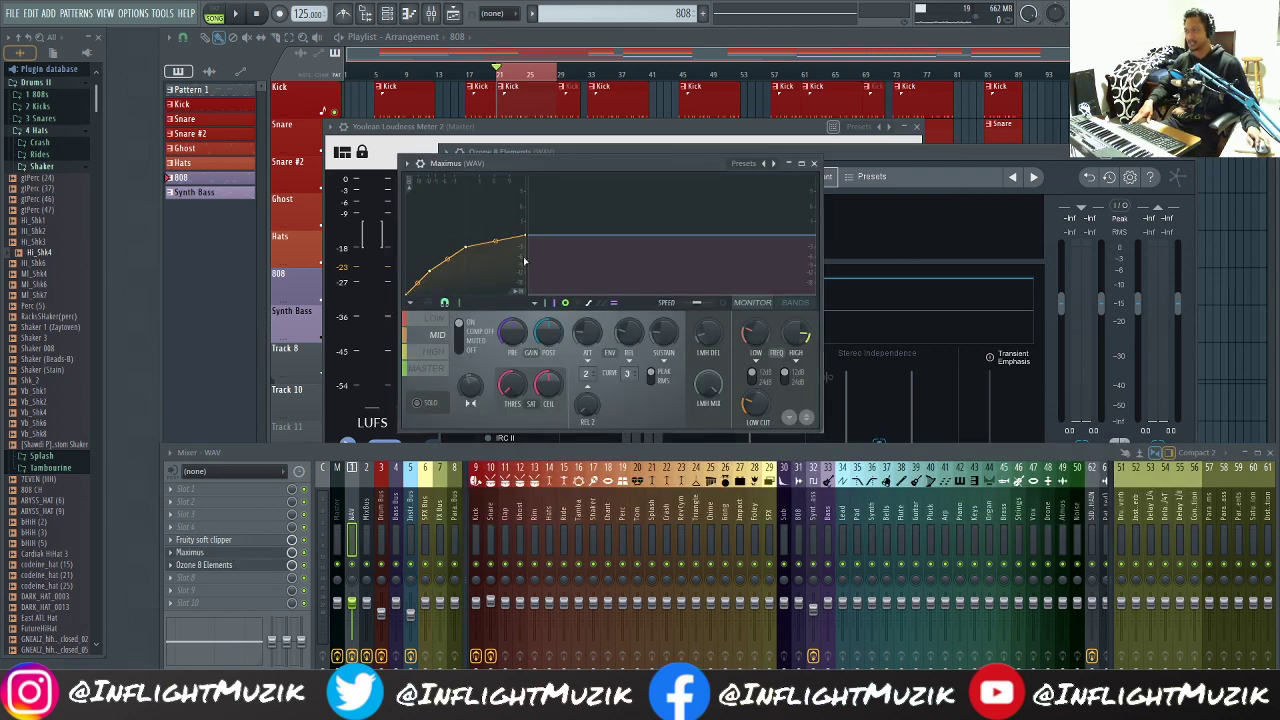
{"action": "left_click", "coordinate": [813, 163]}
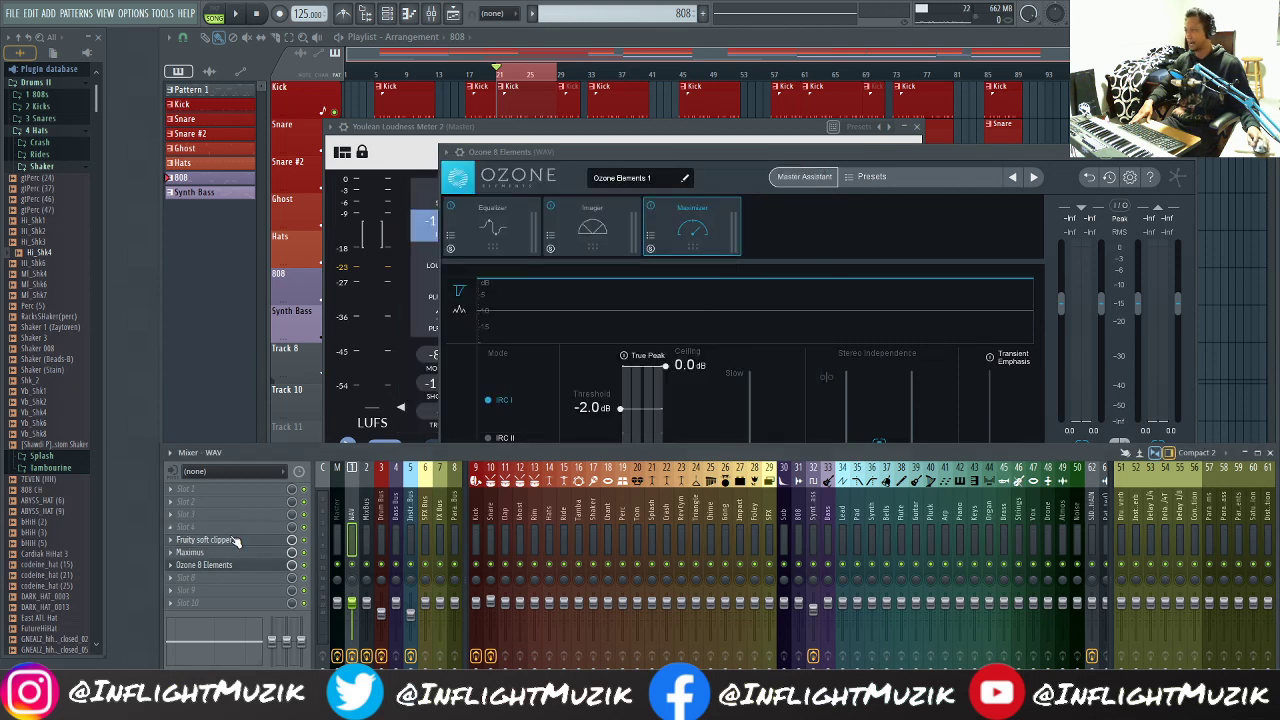
{"action": "left_click", "coordinate": [233, 540]}
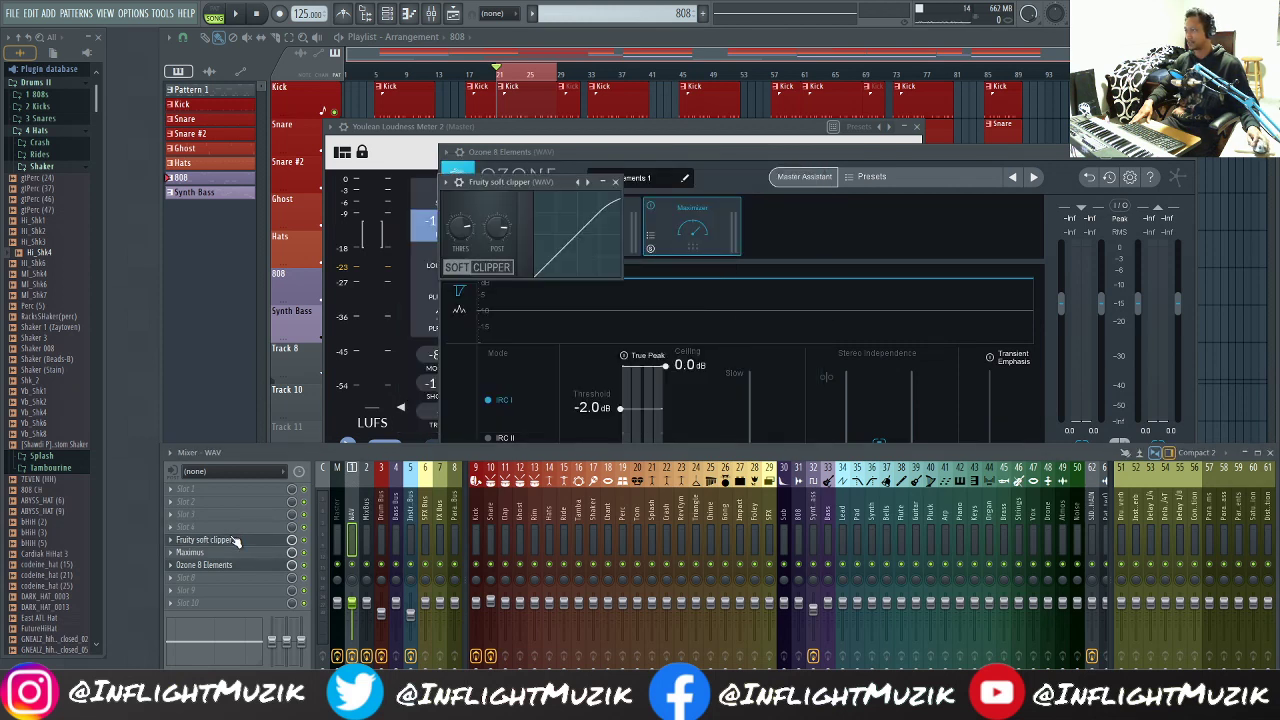
{"action": "left_click", "coordinate": [615, 183]}
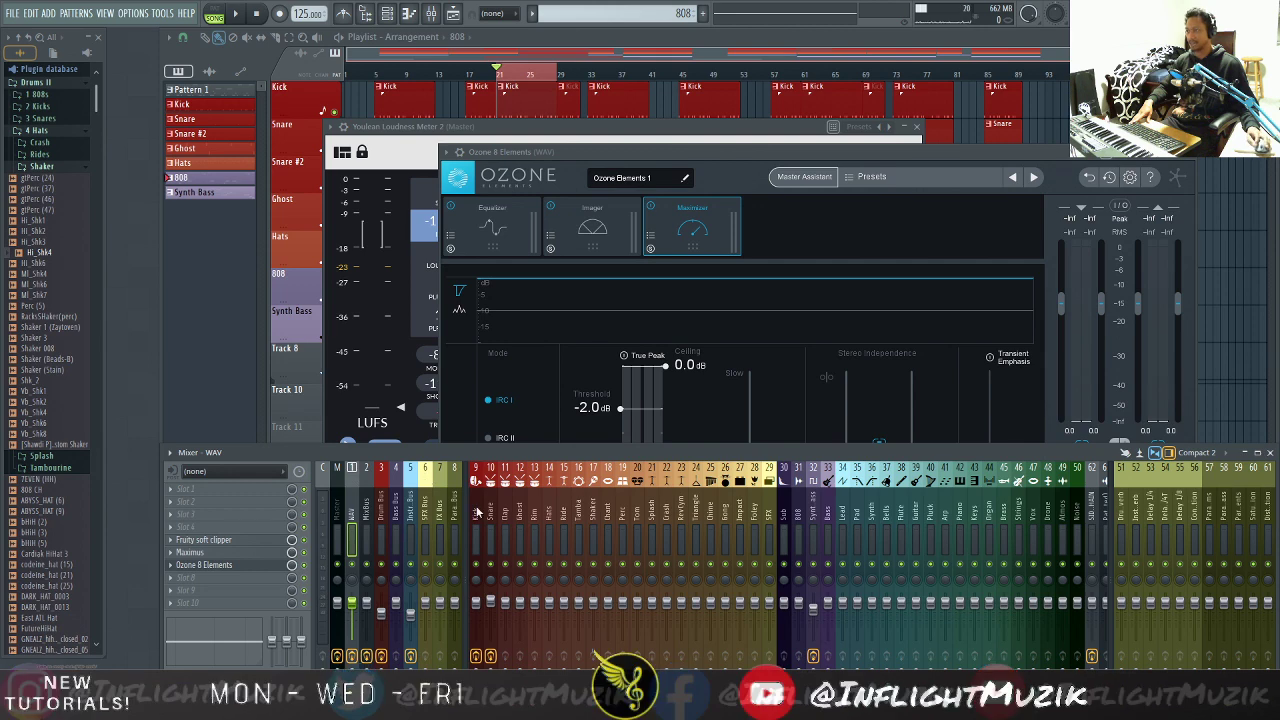
Step: Run Ozone's Master Assistant with the Streaming target on the playing section, accept its suggestion and stop playback
{"action": "left_click_drag", "start_coordinate": [690, 154], "coordinate": [581, 87]}
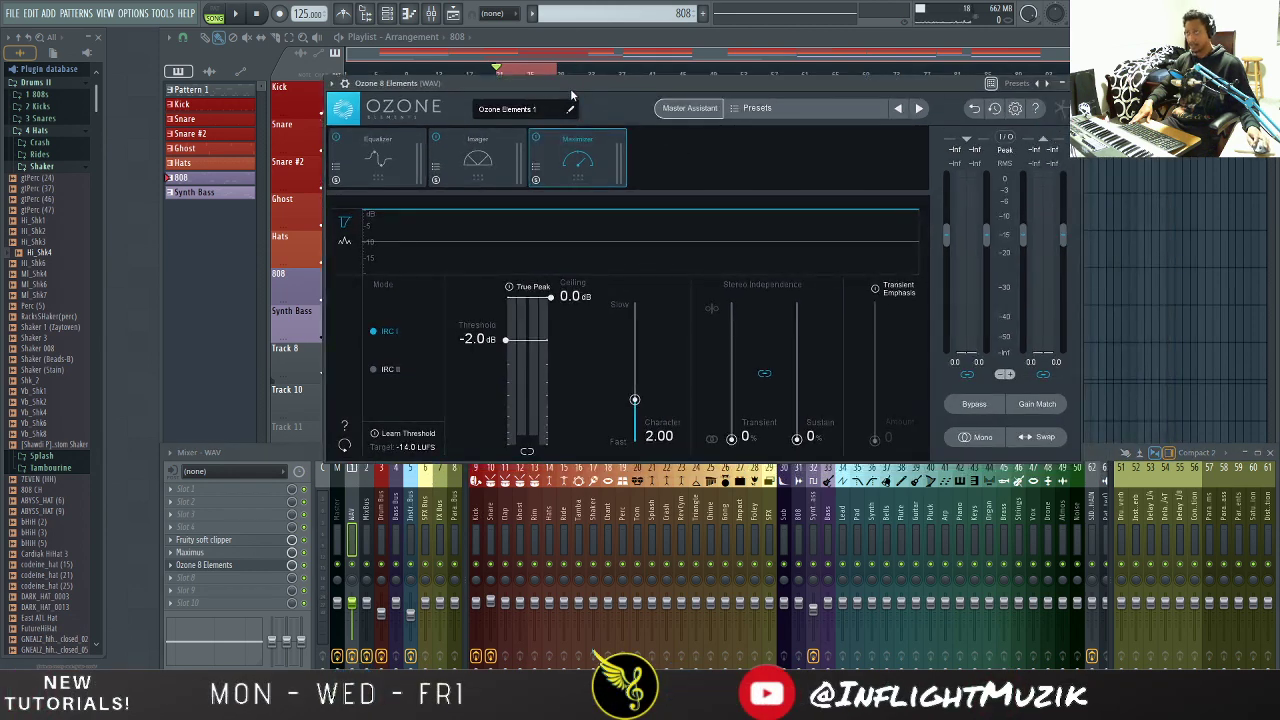
{"action": "left_click", "coordinate": [679, 109]}
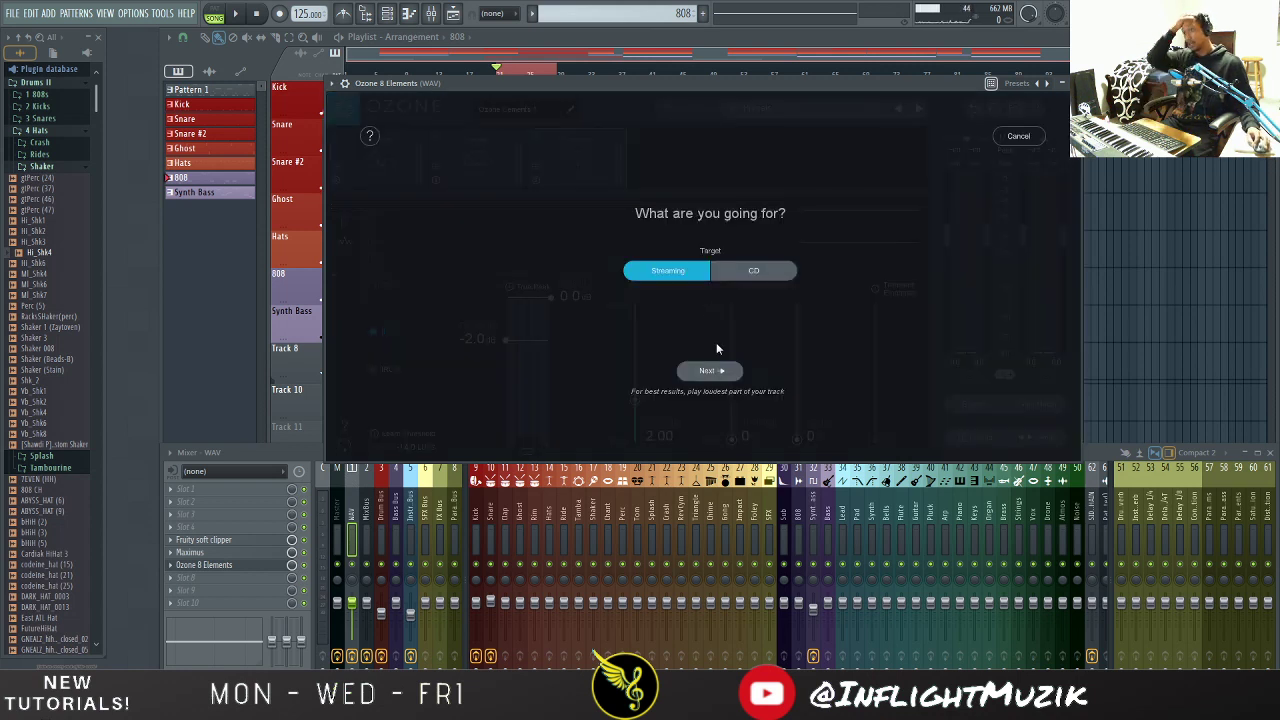
{"action": "left_click", "coordinate": [708, 370]}
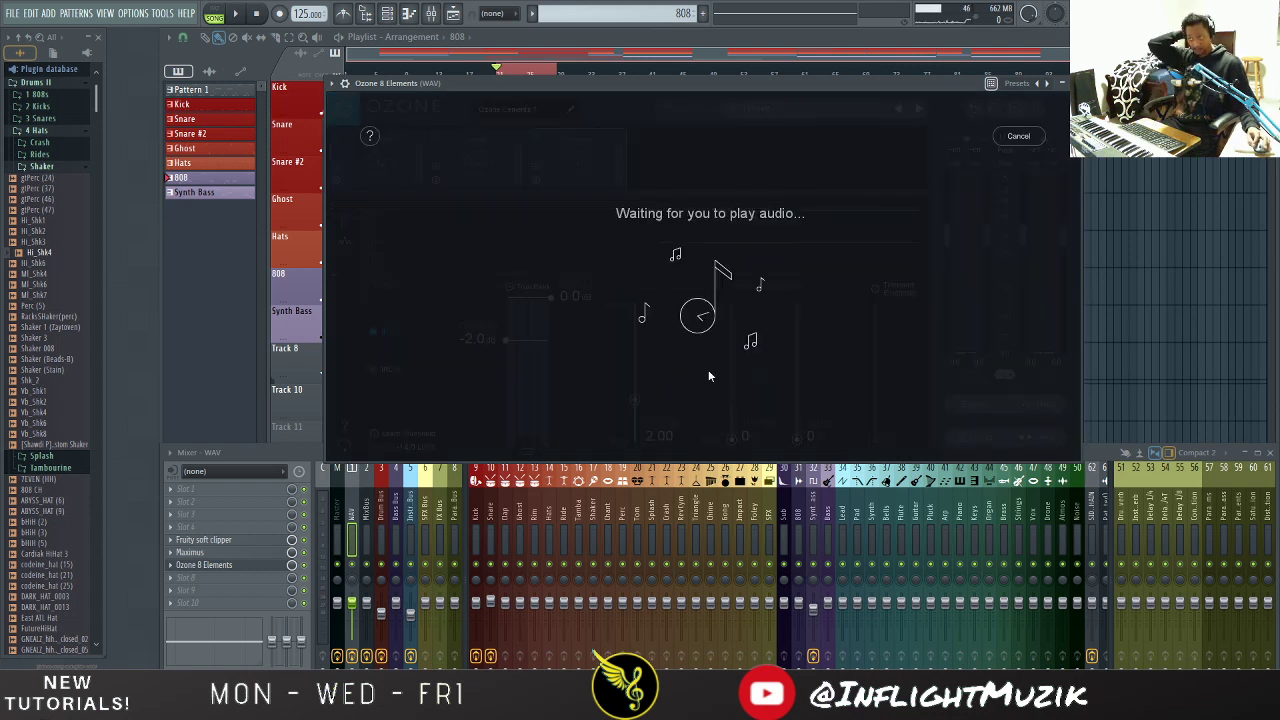
{"action": "left_click", "coordinate": [236, 14]}
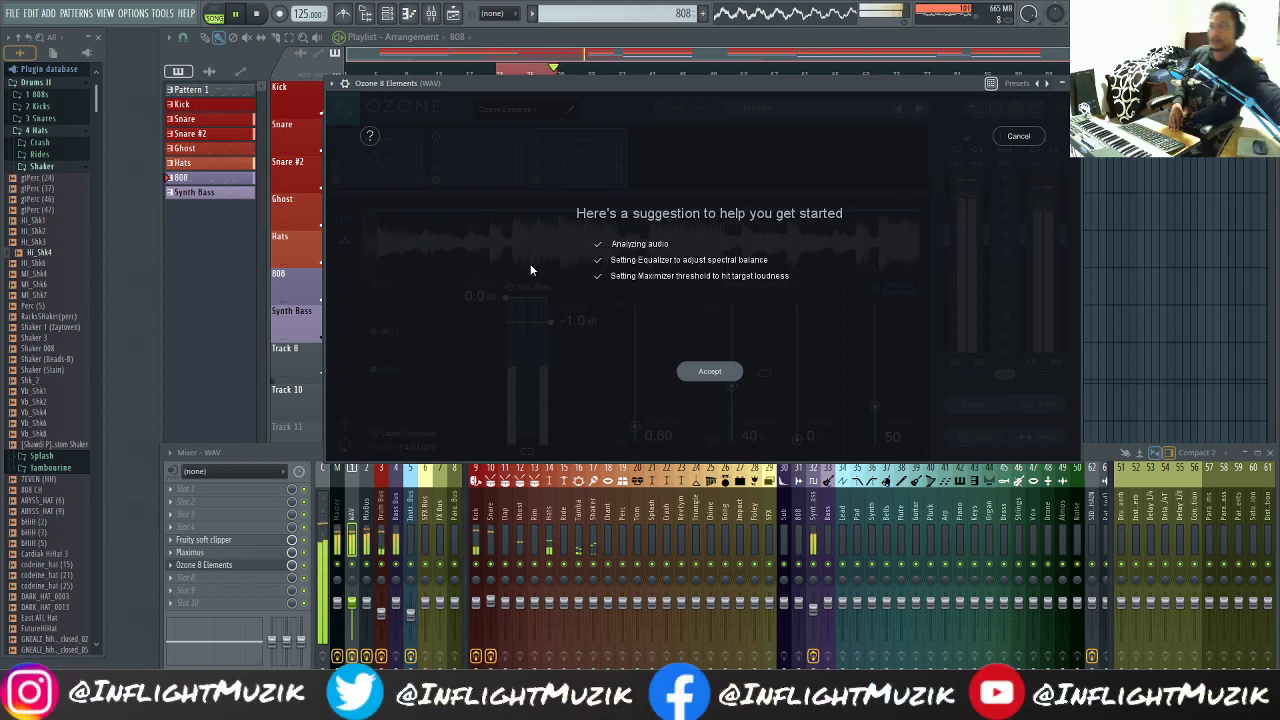
{"action": "left_click", "coordinate": [710, 372]}
{"action": "left_click", "coordinate": [256, 15]}
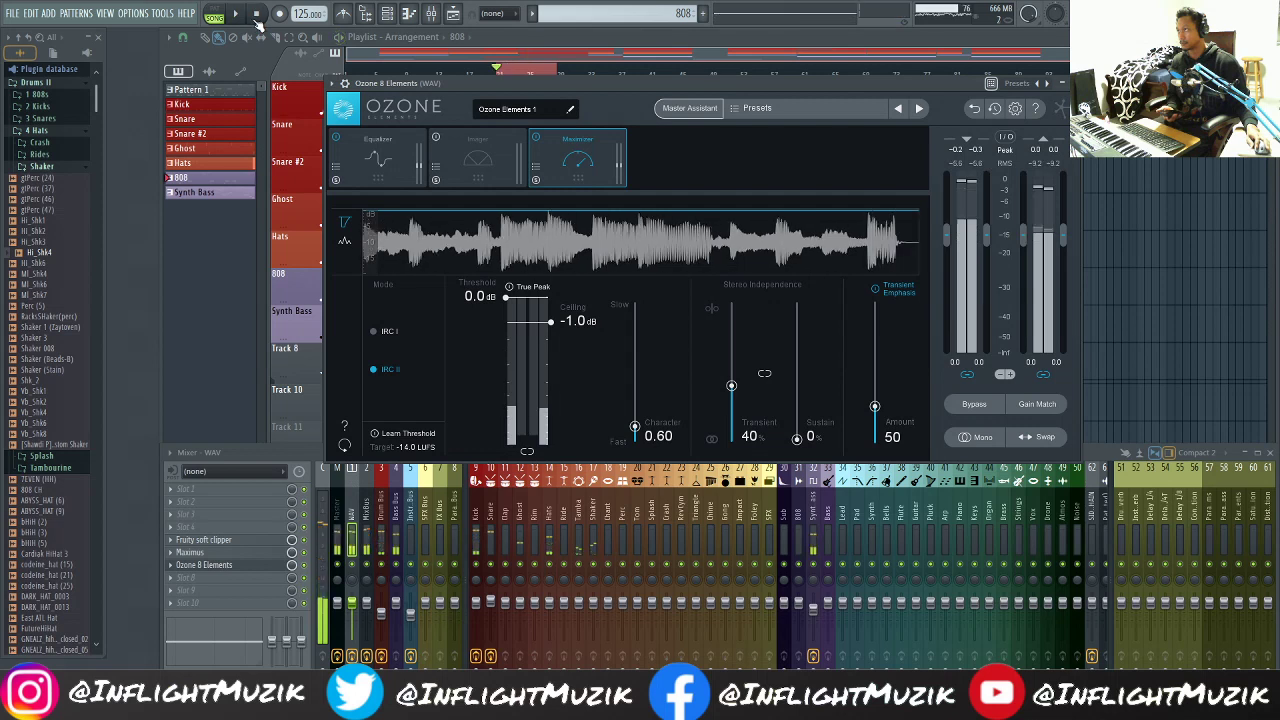
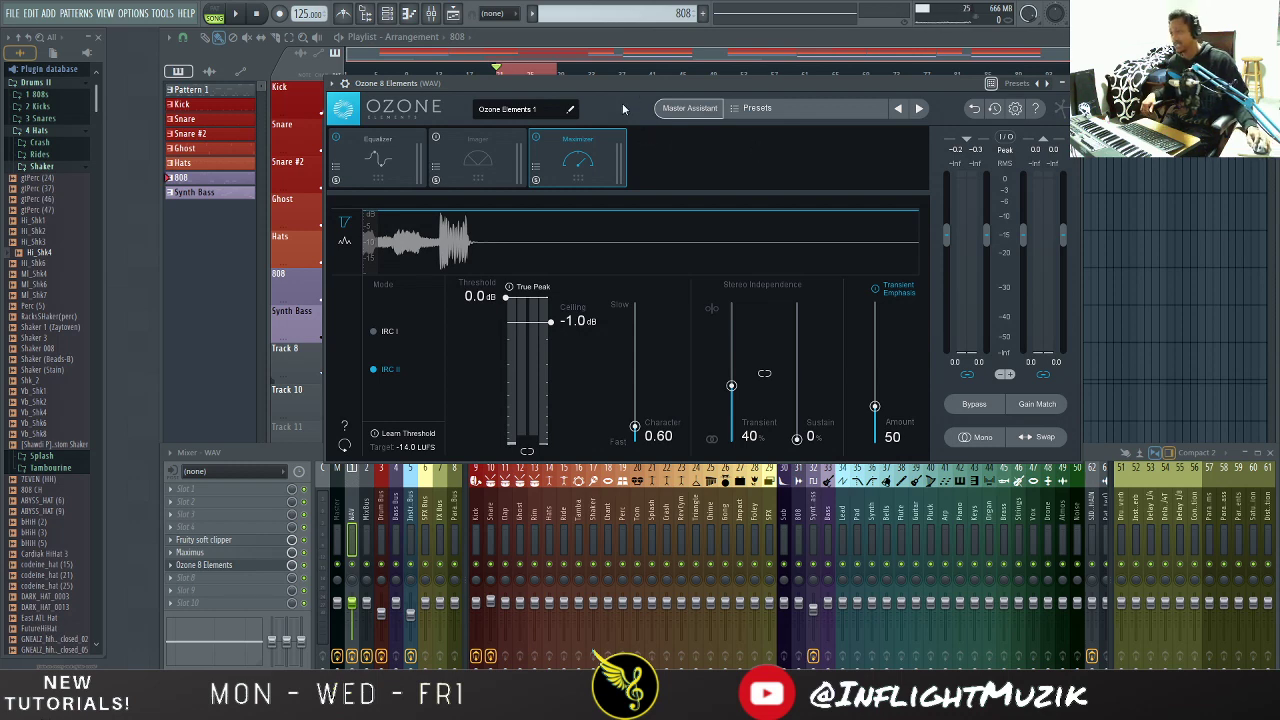
Step: Show Ozone's Equalizer module and audition the section through its suggested curve
{"action": "left_click_drag", "start_coordinate": [610, 82], "coordinate": [585, 77]}
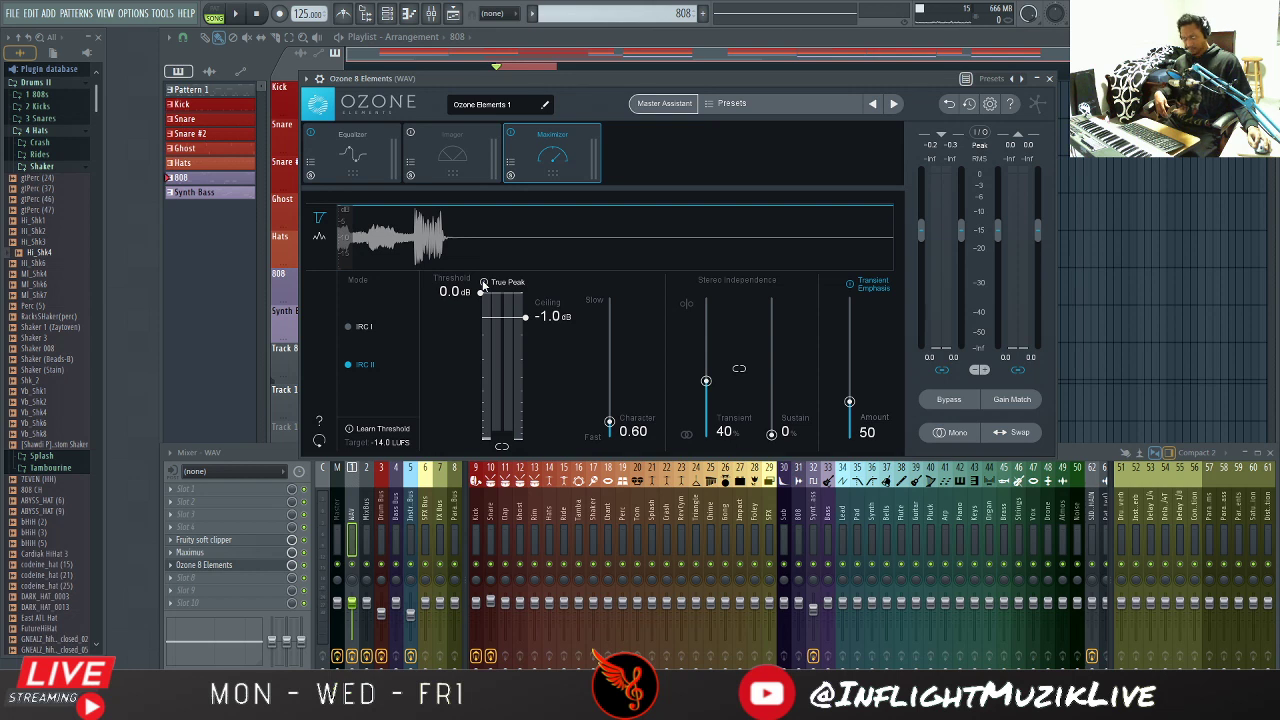
{"action": "left_click", "coordinate": [366, 164]}
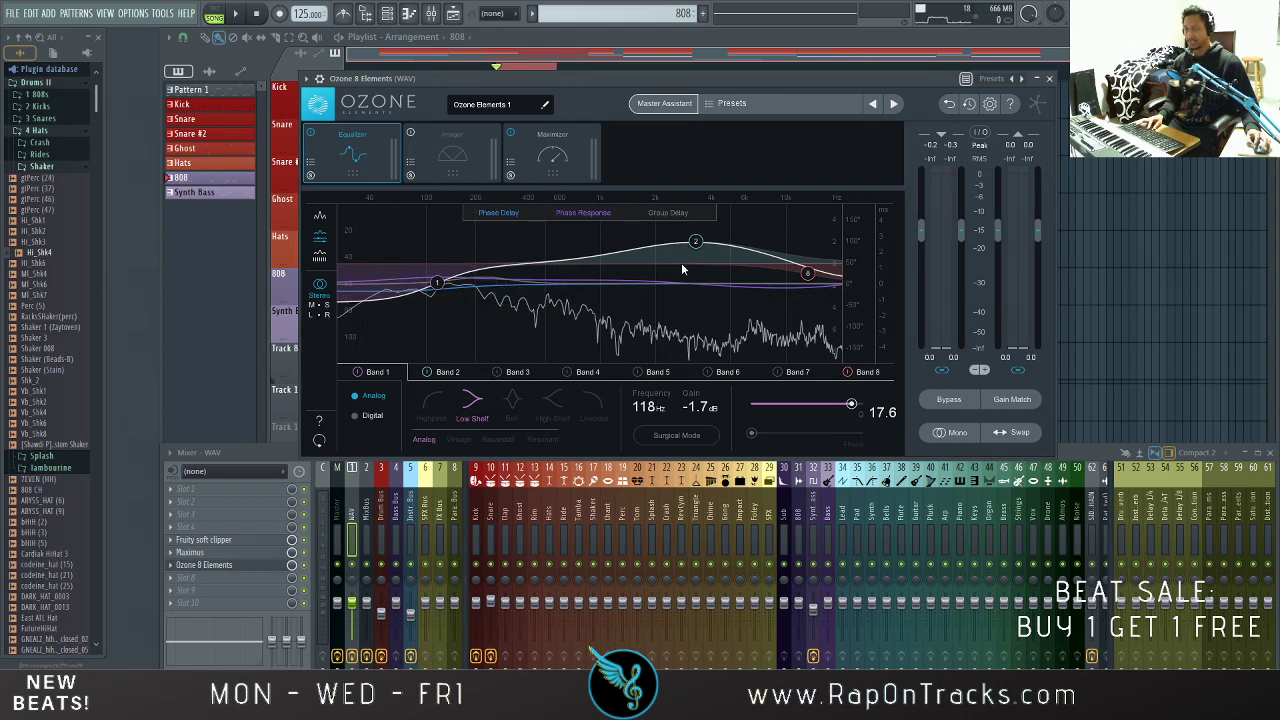
{"action": "key", "text": "space"}
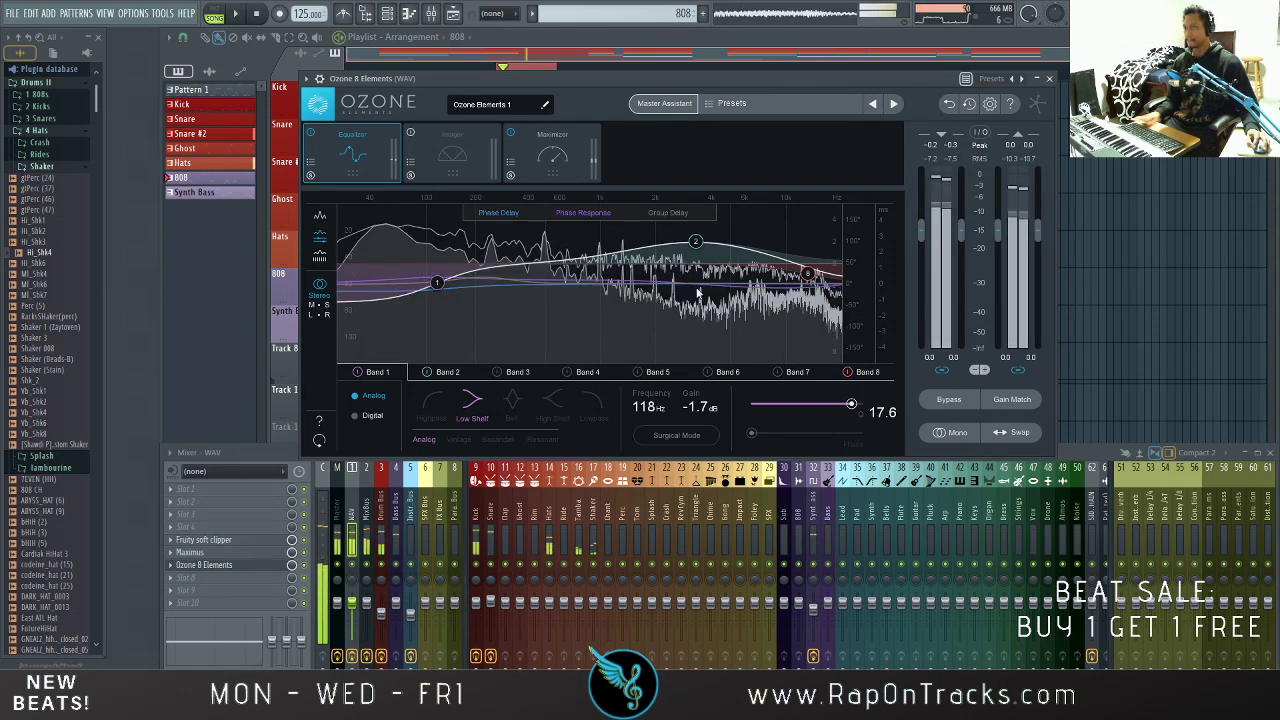
{"action": "key", "text": "space"}
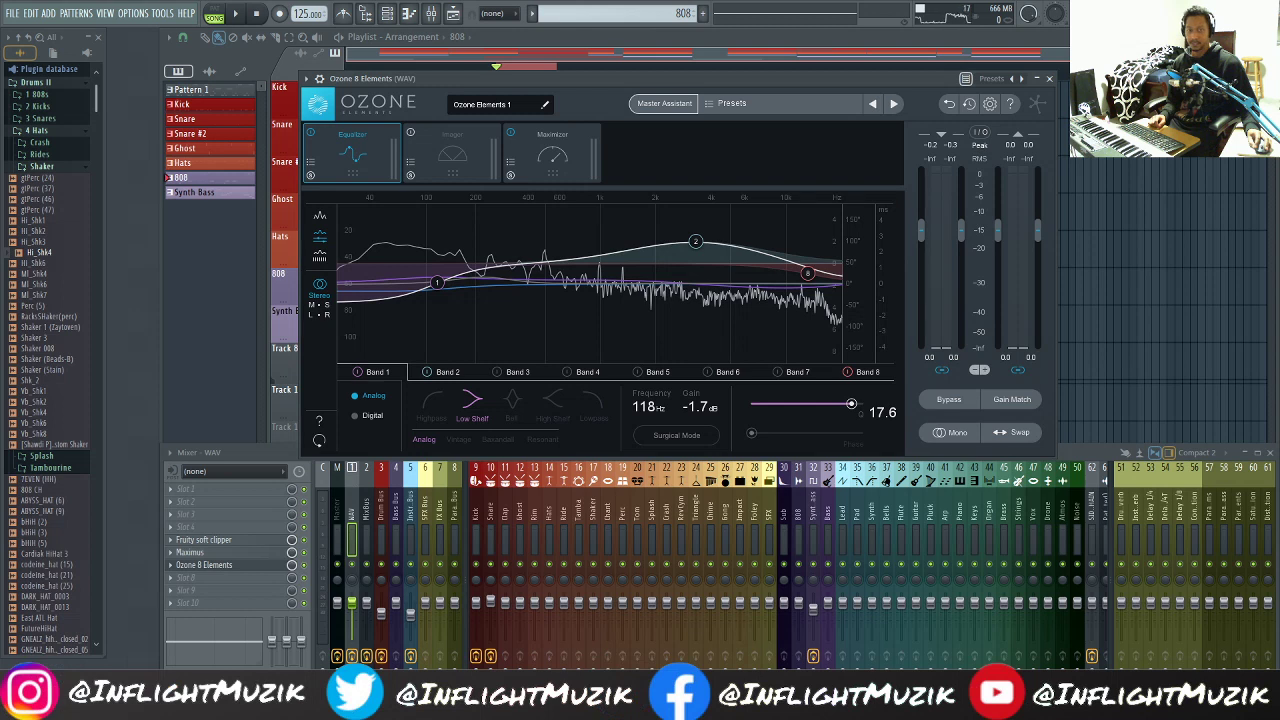
Step: Set the project's timebase (PPQ) to 24 in the project general settings and resume playback
{"action": "left_click", "coordinate": [141, 15]}
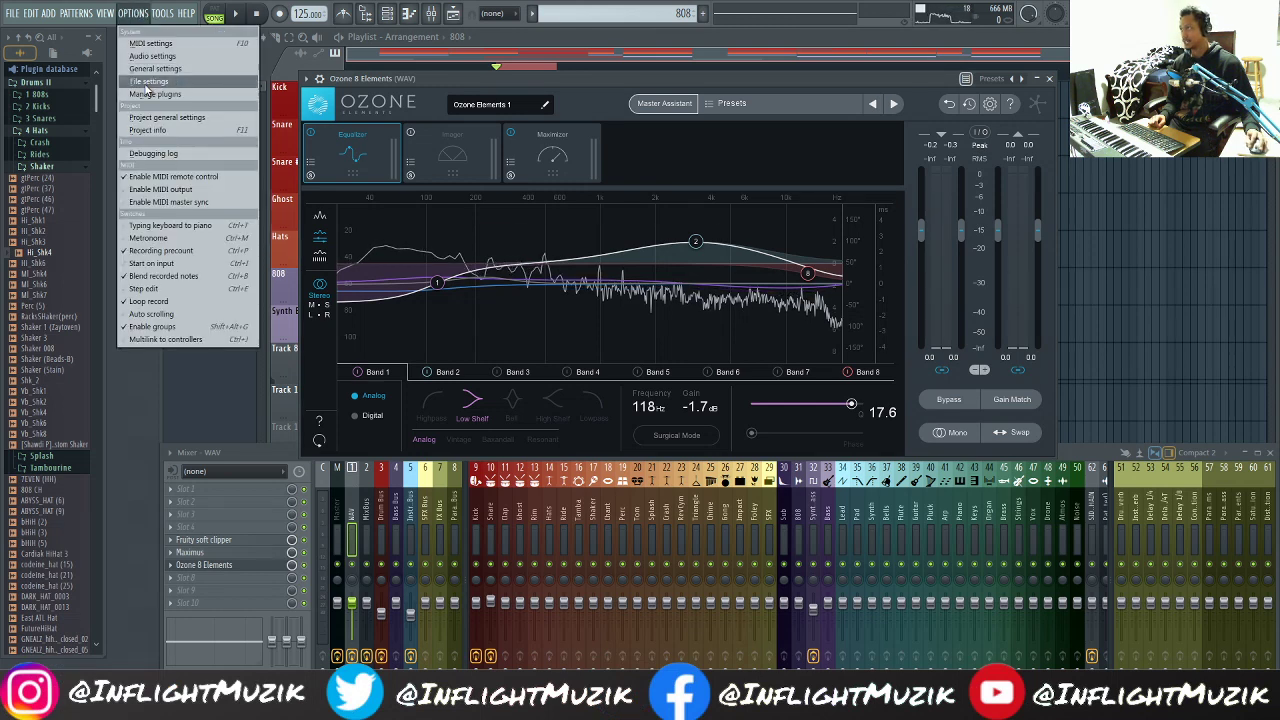
{"action": "left_click", "coordinate": [148, 118]}
{"action": "left_click", "coordinate": [699, 261]}
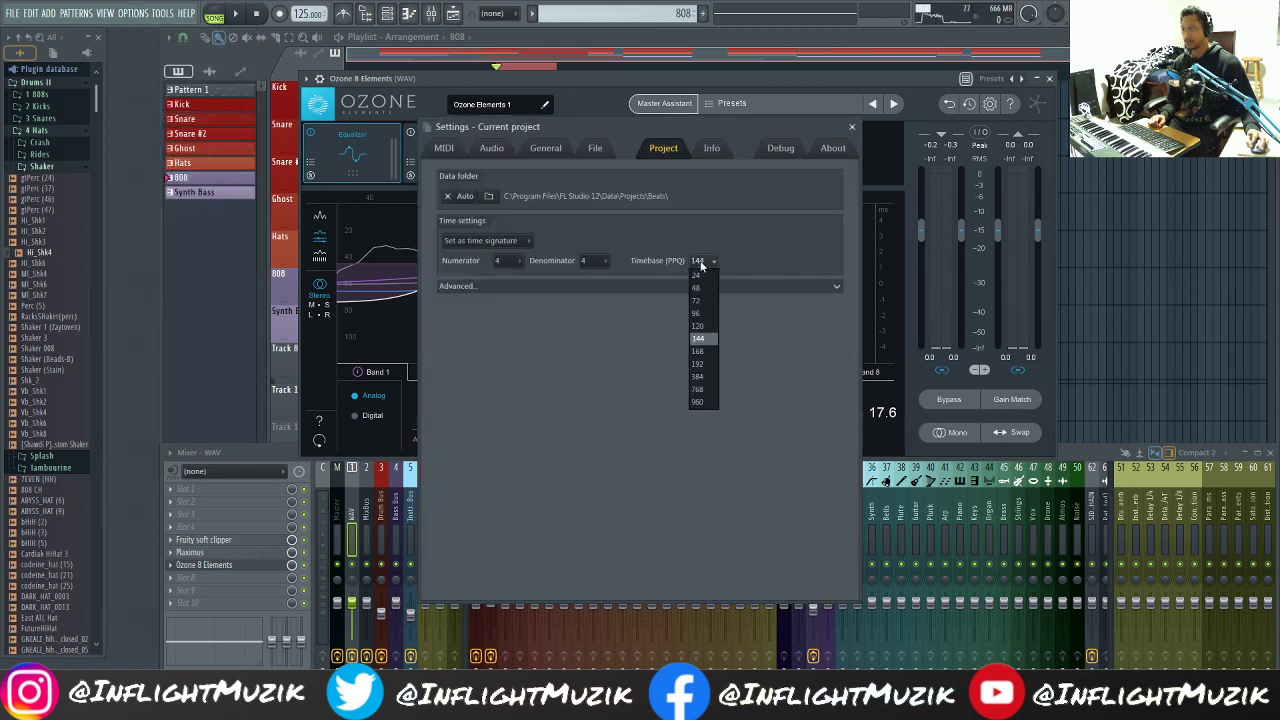
{"action": "left_click", "coordinate": [711, 276]}
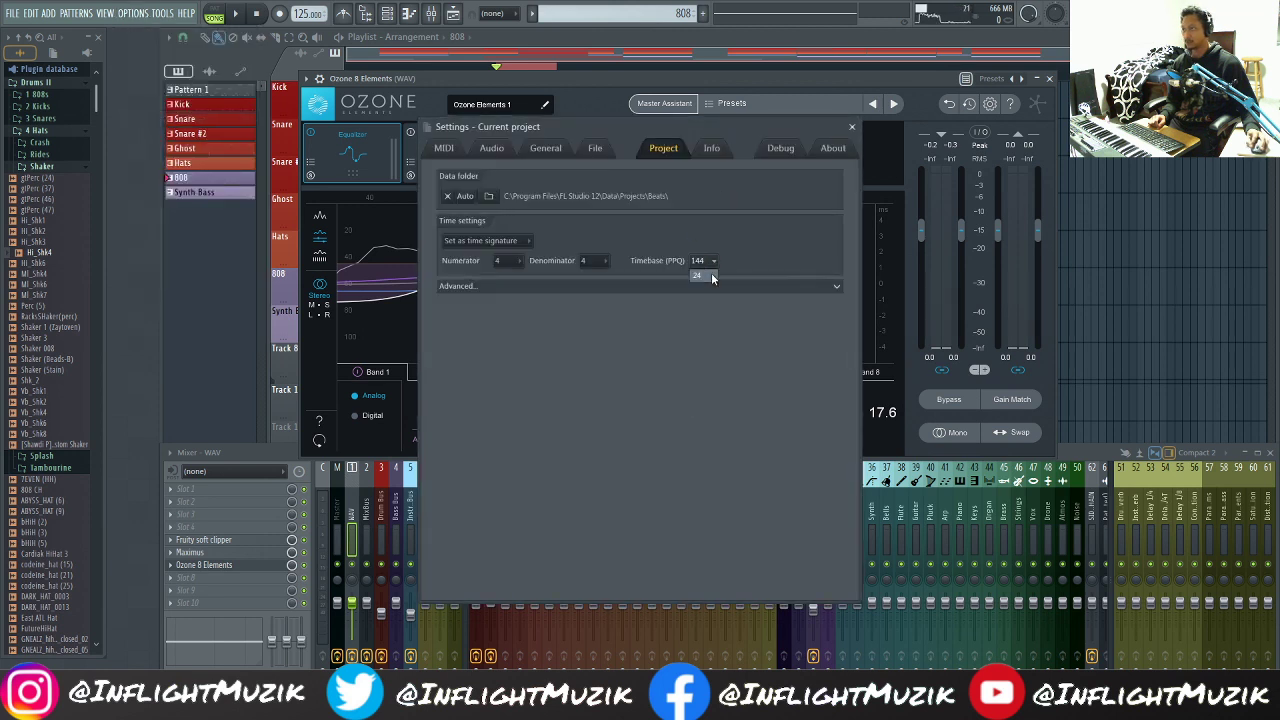
{"action": "left_click", "coordinate": [852, 128]}
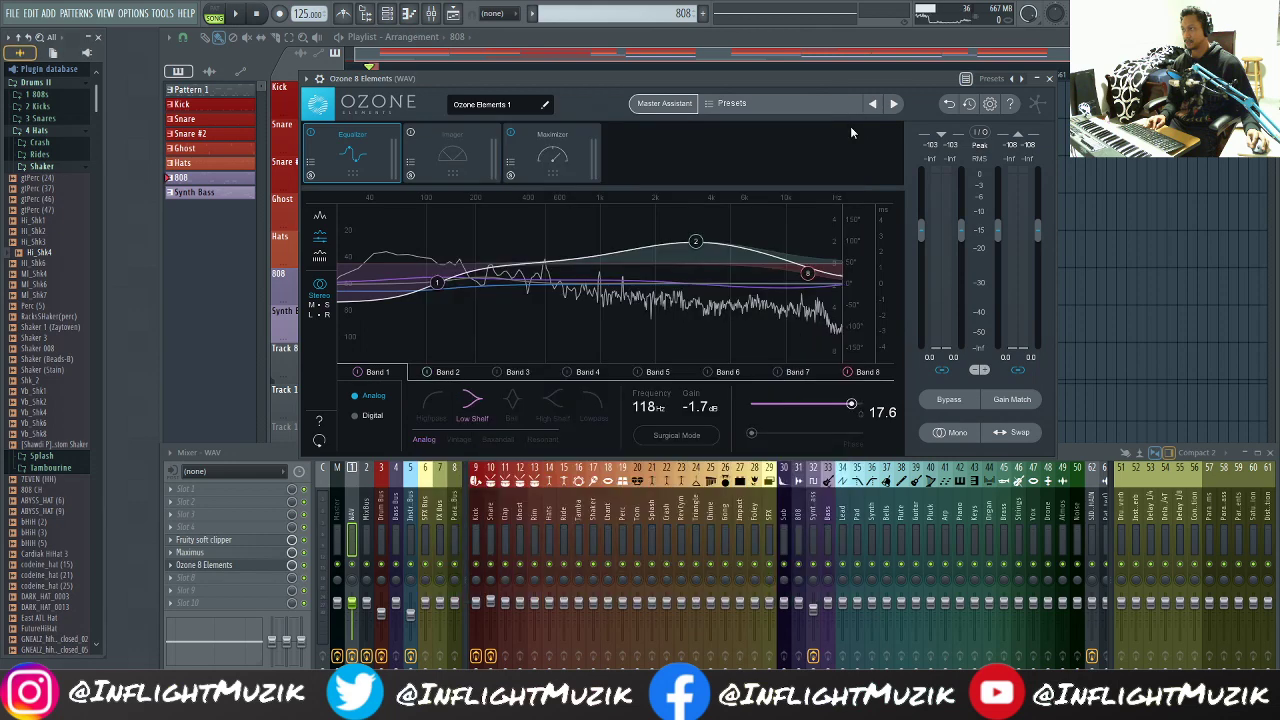
{"action": "key", "text": "space"}
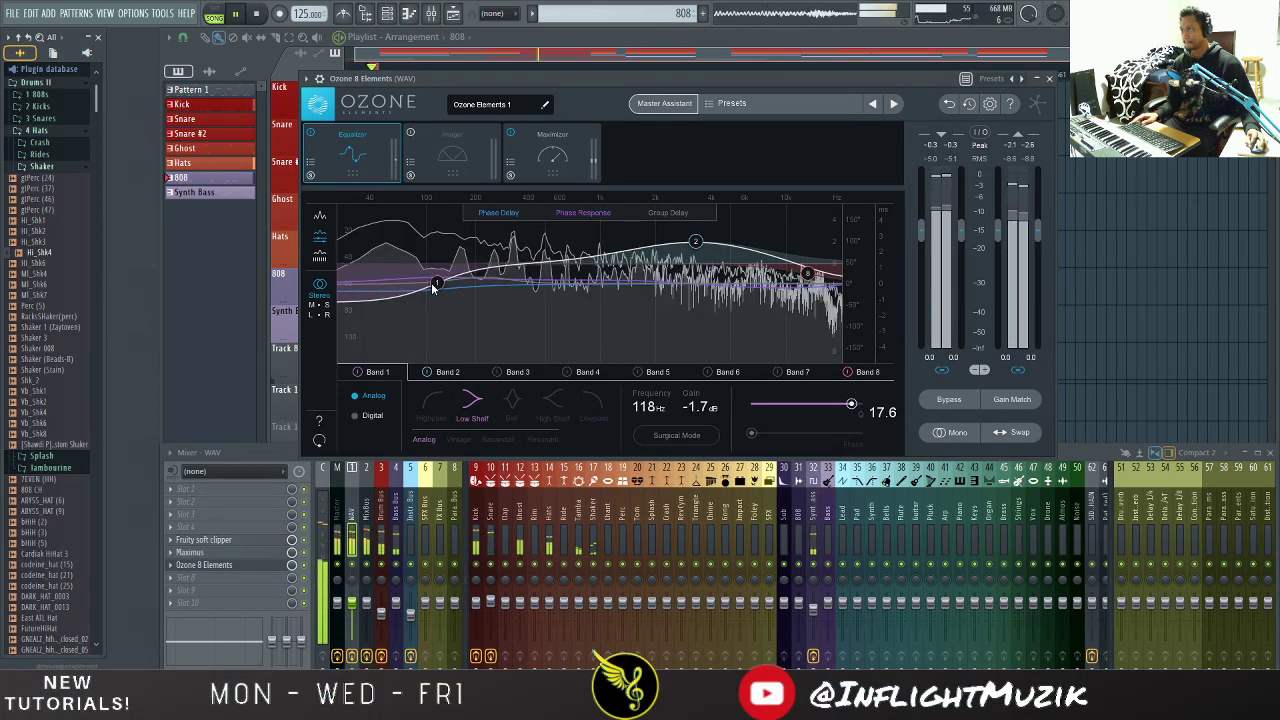
Step: In Ozone's Equalizer, set Band 1 to 115 Hz at -0.1 dB and Band 2 to 3.52 kHz at 0.6 dB
{"action": "mouse_move", "coordinate": [434, 279]}
{"action": "left_mouse_down"}
{"action": "mouse_move", "coordinate": [438, 256]}
{"action": "mouse_move", "coordinate": [435, 267]}
{"action": "left_mouse_up"}
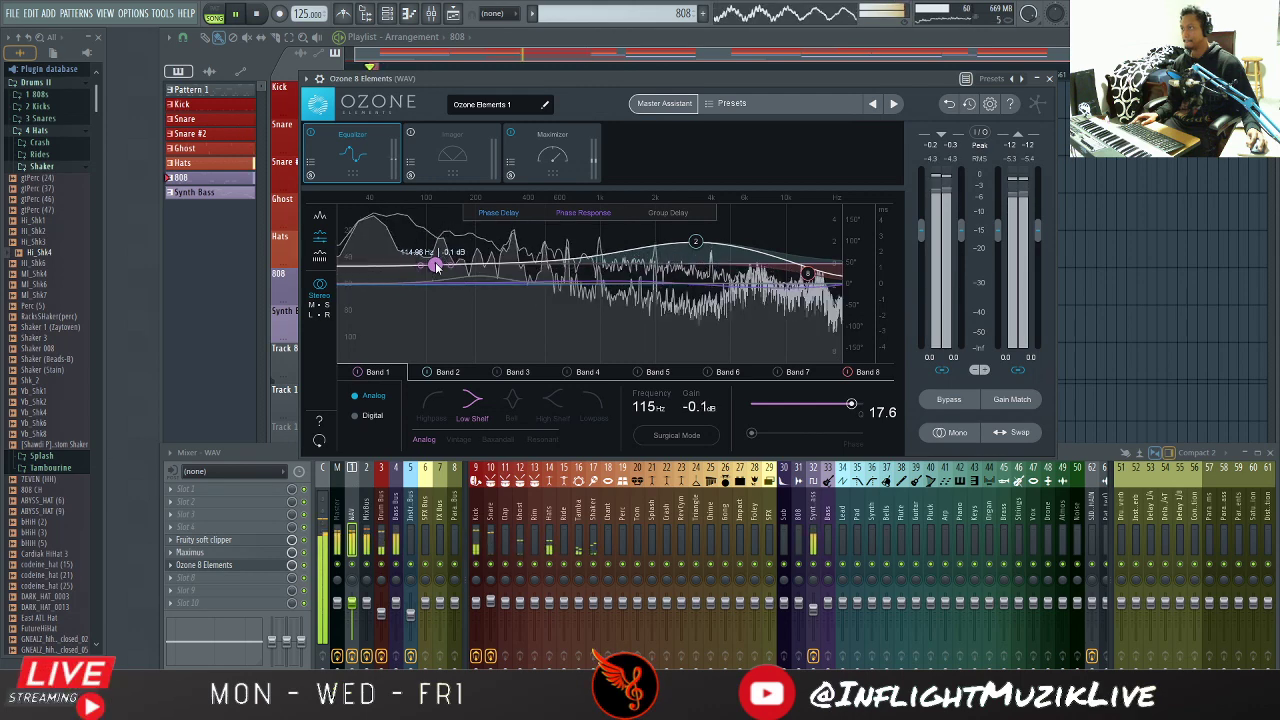
{"action": "left_click", "coordinate": [695, 242]}
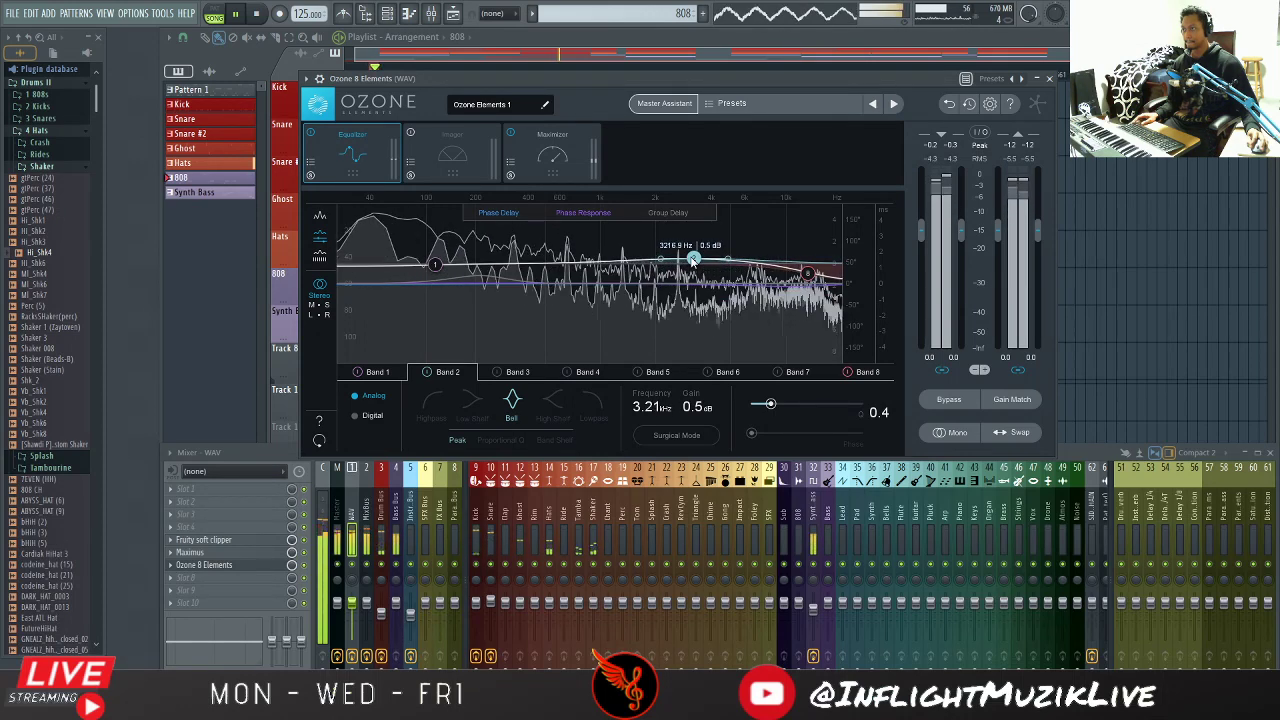
{"action": "left_click_drag", "start_coordinate": [697, 260], "coordinate": [701, 259]}
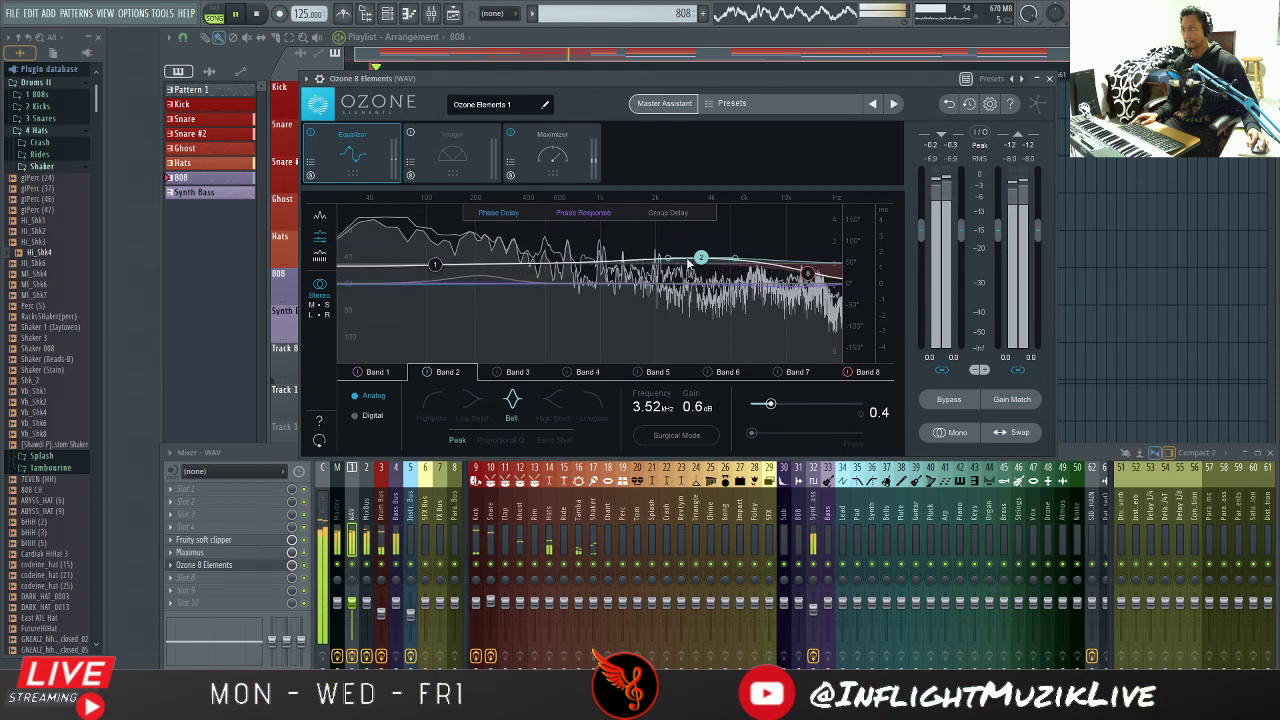
Step: Set the Equalizer's Band 1 low shelf to 121 Hz, -0.7 dB with a slope of 19.6 and stop playback
{"action": "left_click_drag", "start_coordinate": [440, 272], "coordinate": [443, 271]}
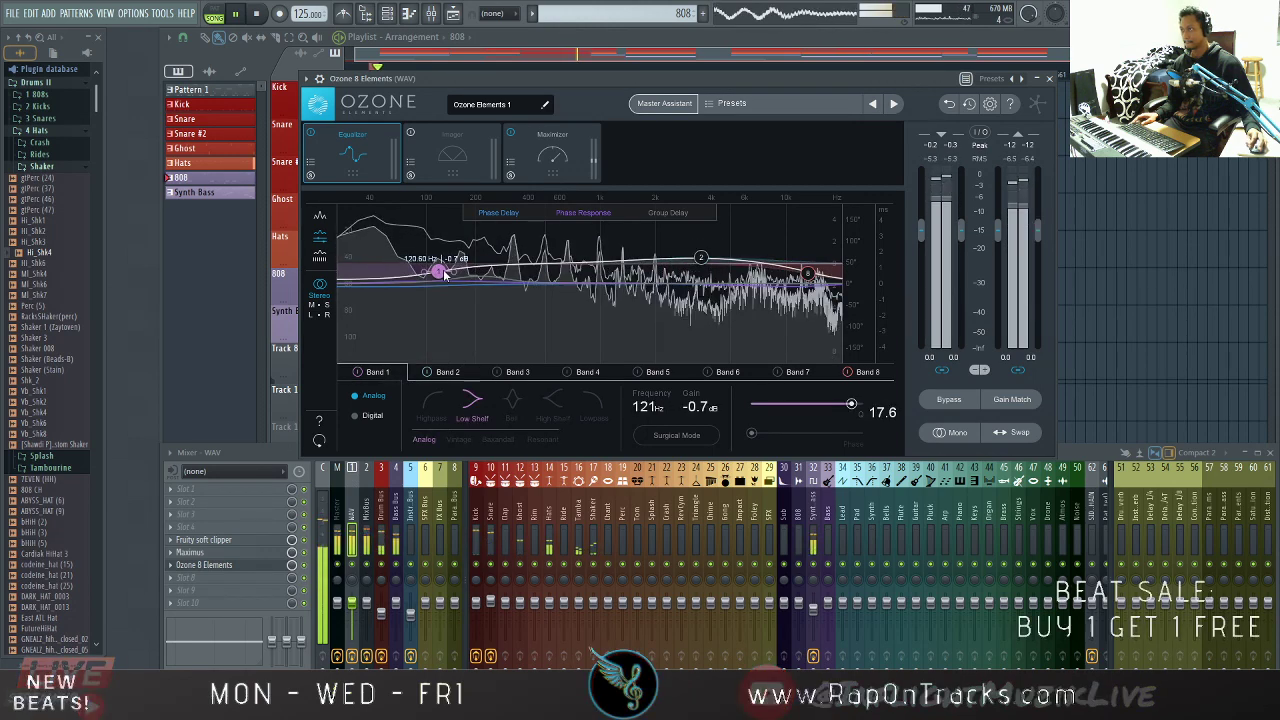
{"action": "scroll", "coordinate": [445, 275], "scroll_direction": "up", "scroll_amount": 1}
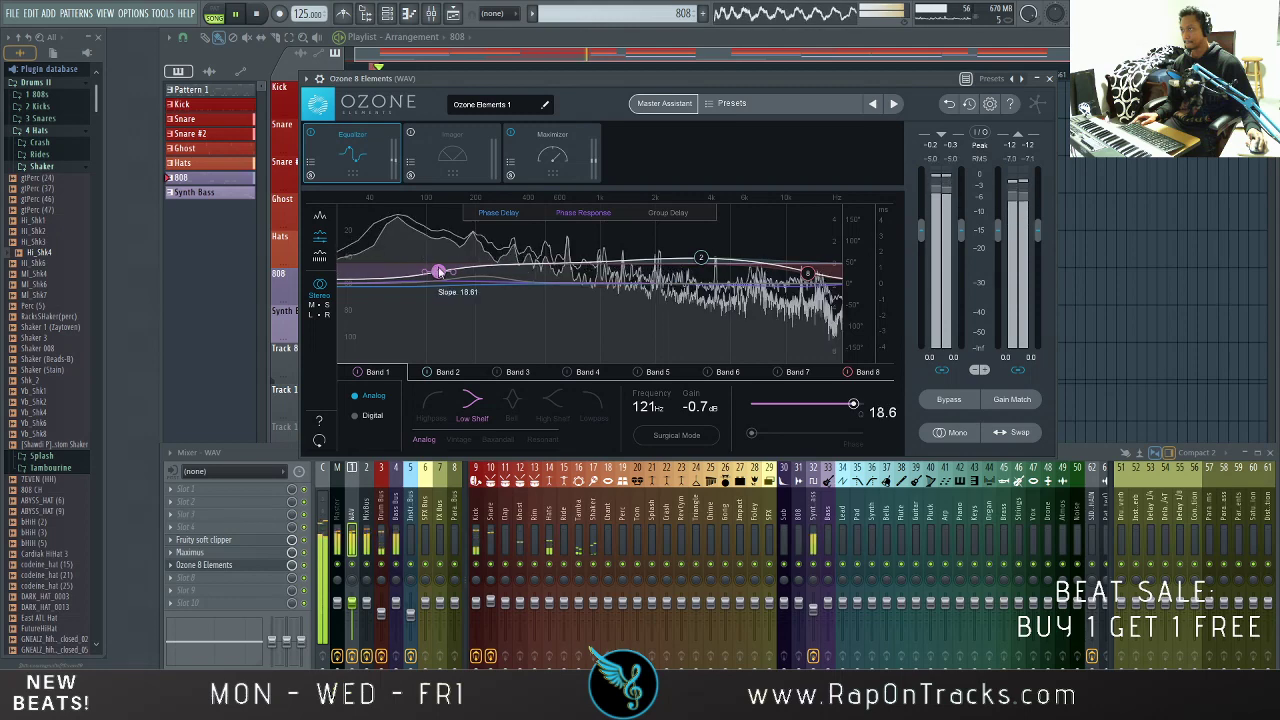
{"action": "scroll", "coordinate": [445, 275], "scroll_direction": "up", "scroll_amount": 1}
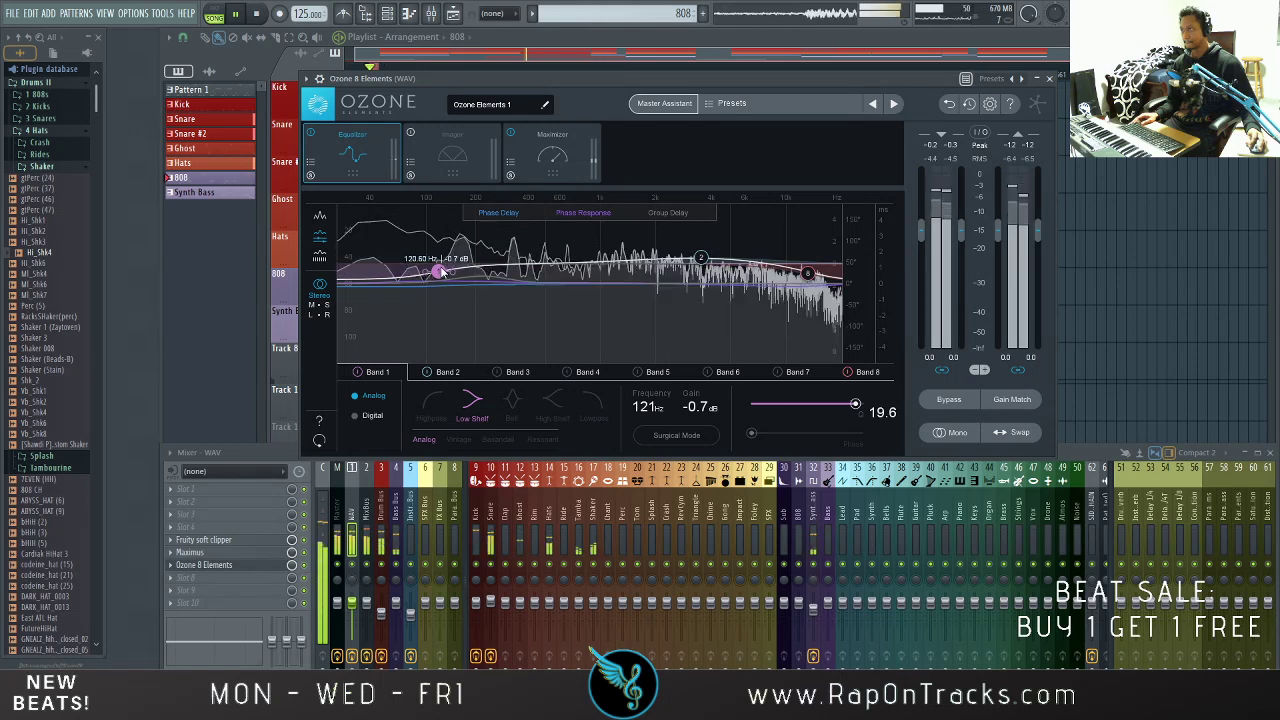
{"action": "key", "text": "space"}
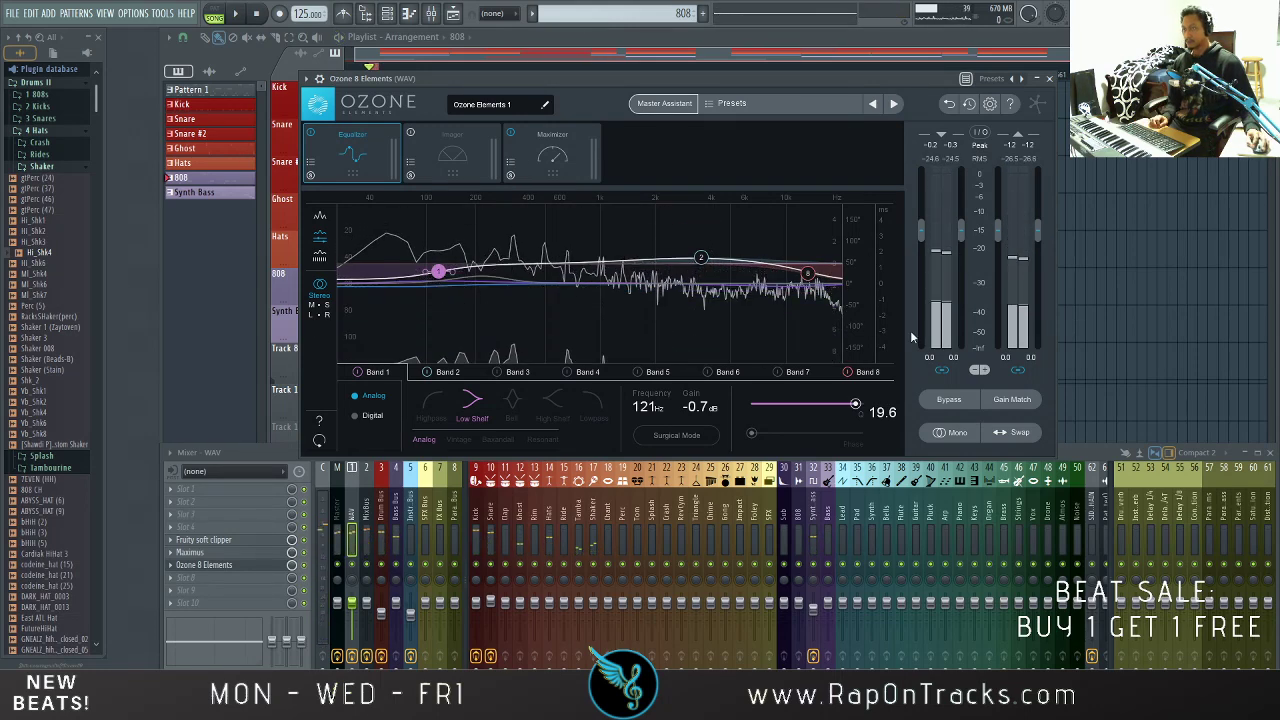
Step: Set the Equalizer's Band 8 high shelf to 14.5 kHz at -0.3 dB and audition the section
{"action": "left_click", "coordinate": [808, 272]}
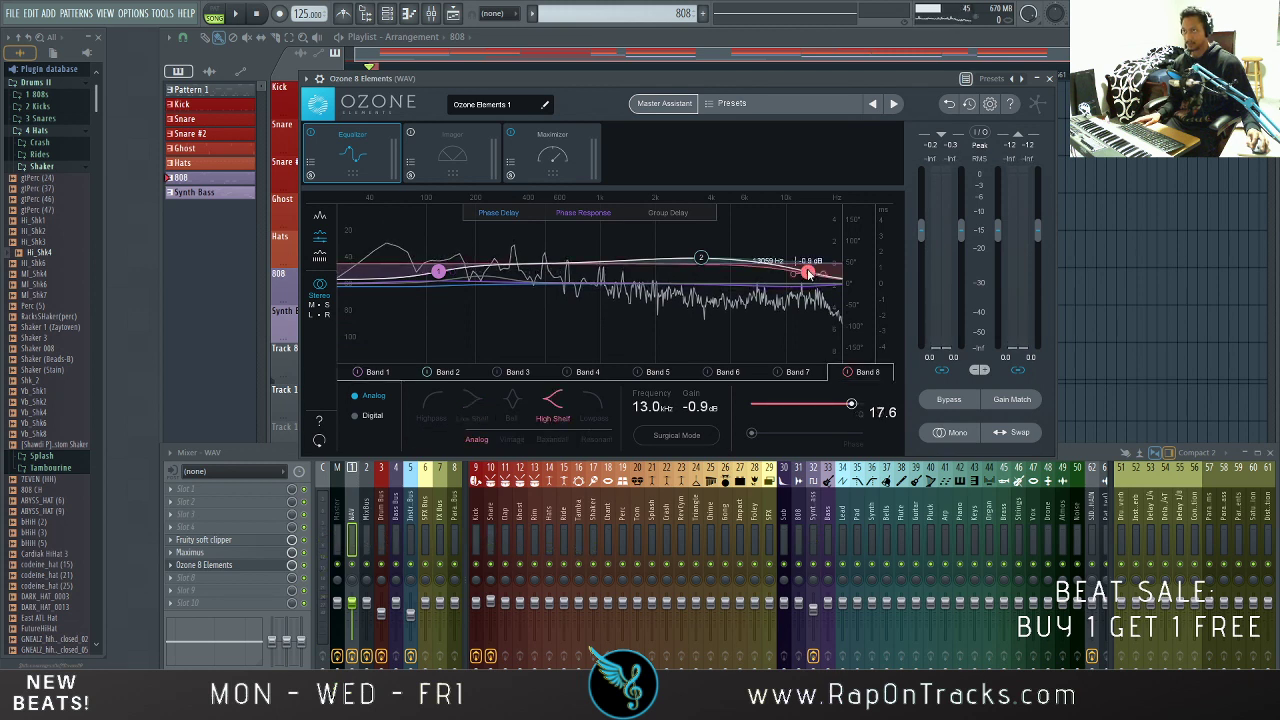
{"action": "left_click_drag", "start_coordinate": [808, 272], "coordinate": [816, 267]}
{"action": "key", "text": "space"}
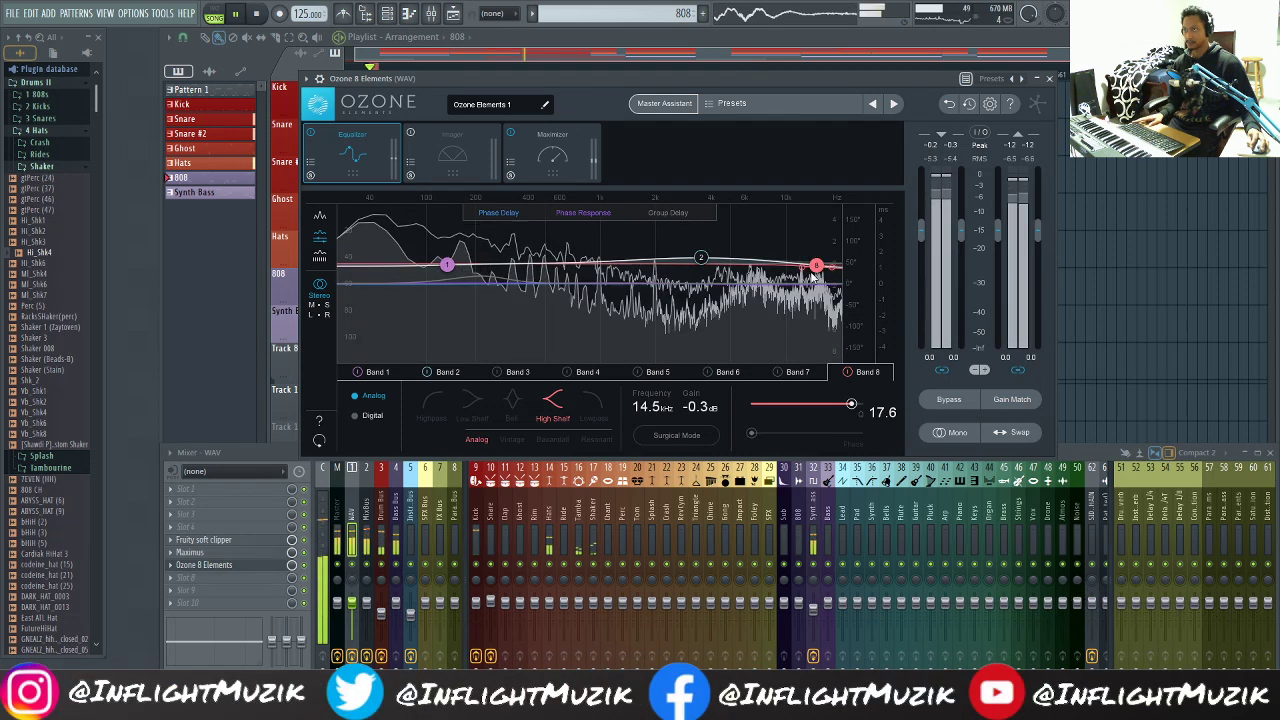
{"action": "key", "text": "space"}
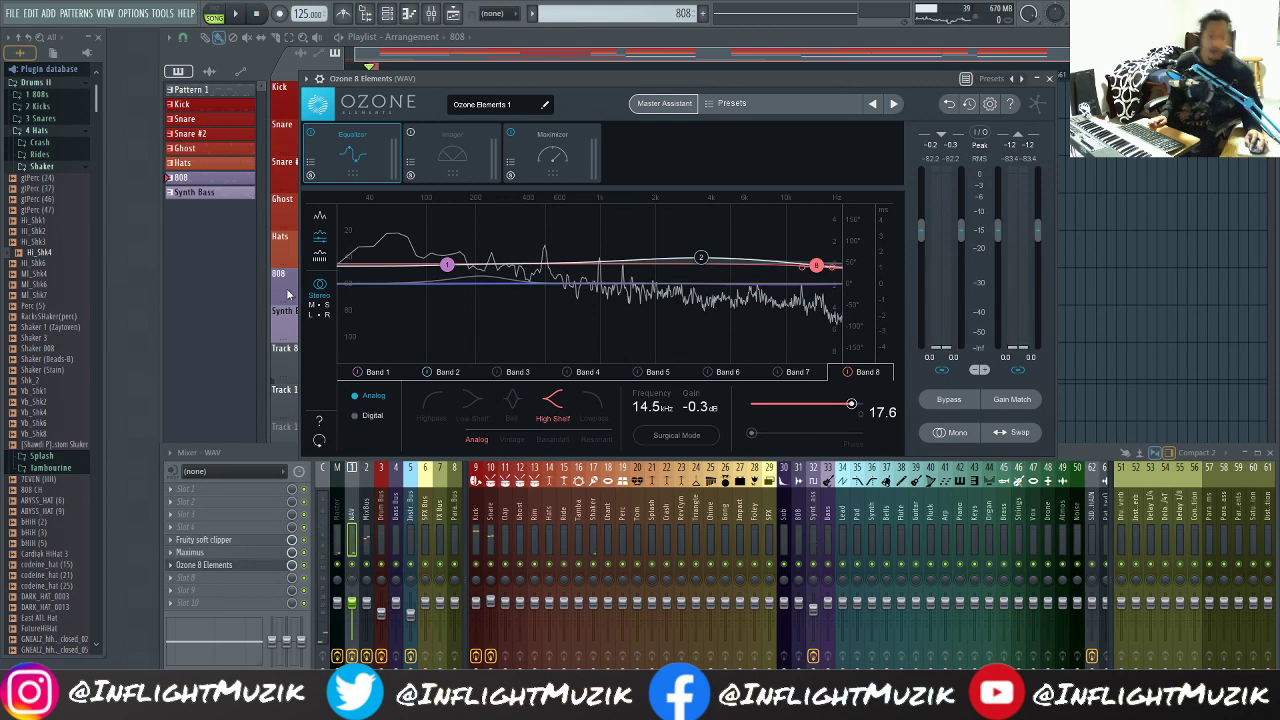
Step: Show Ozone's Imager module and audition the section's stereo width on the vectorscope
{"action": "left_click", "coordinate": [452, 163]}
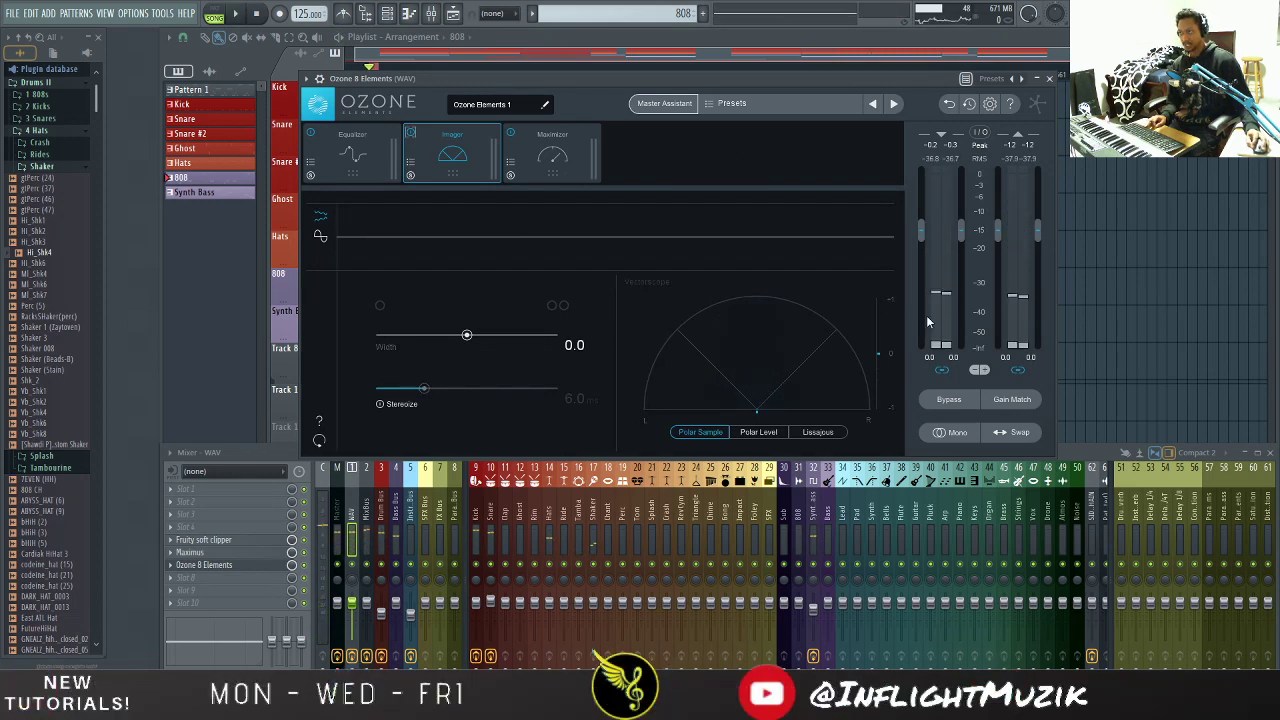
{"action": "key", "text": "space"}
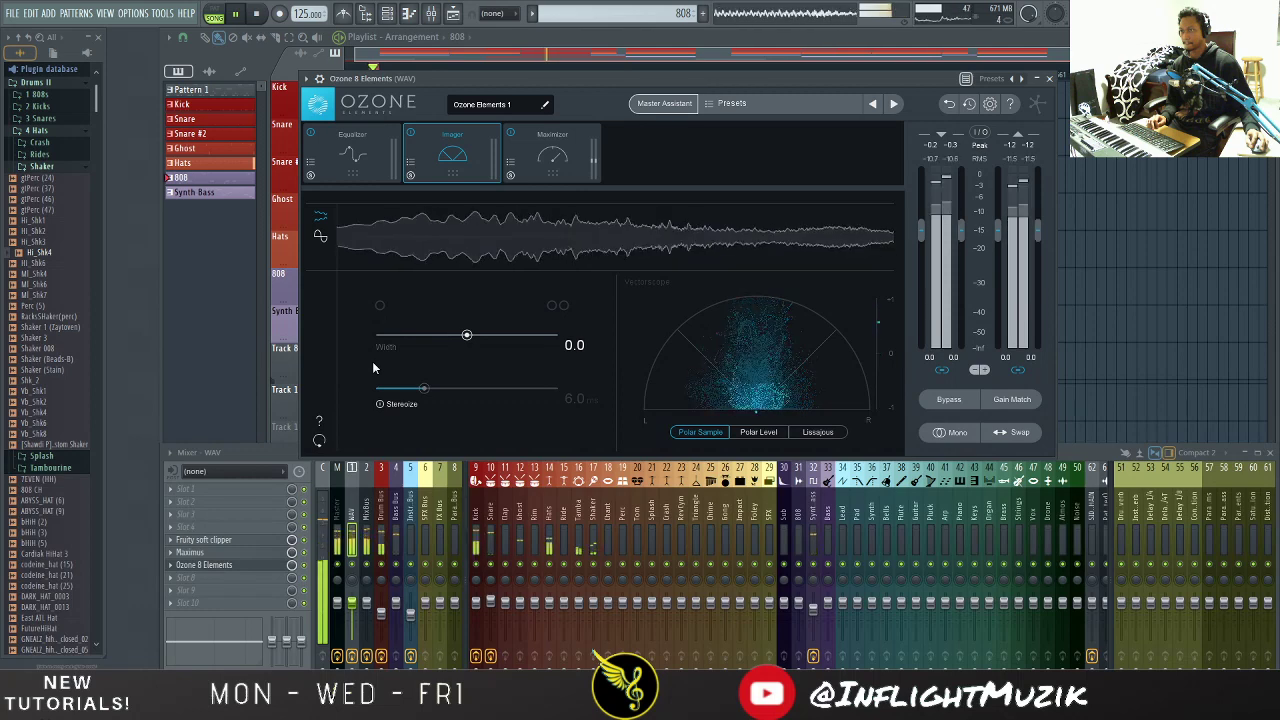
{"action": "key", "text": "space"}
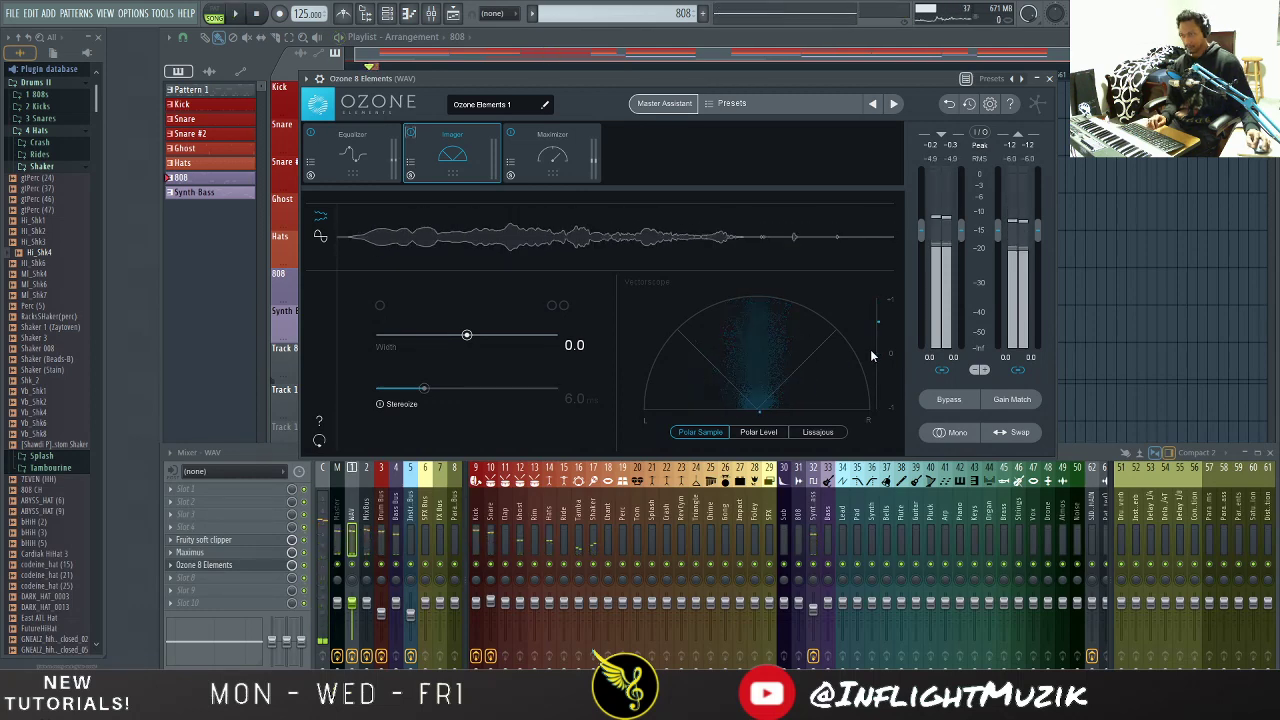
Step: Open Maximus on the WAV bus and check its High and Master bands while the section plays
{"action": "left_click", "coordinate": [204, 553]}
{"action": "left_click", "coordinate": [426, 353]}
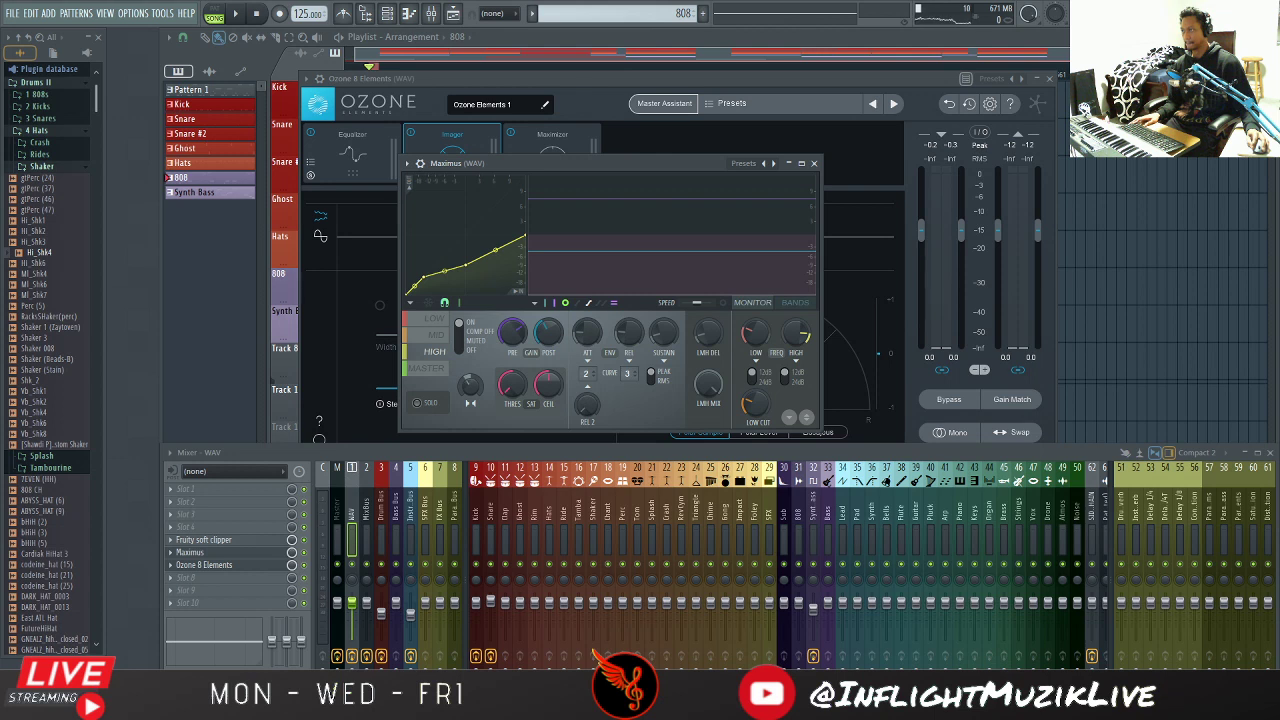
{"action": "left_click", "coordinate": [471, 390]}
{"action": "key", "text": "space"}
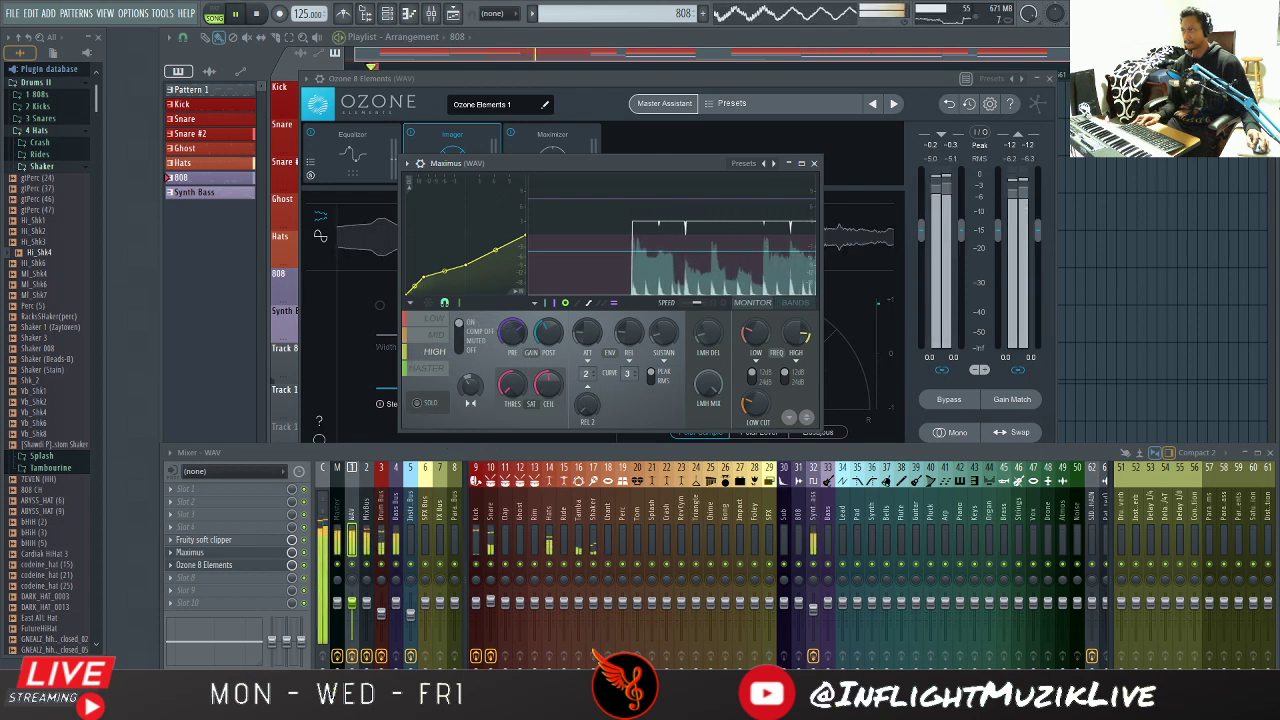
{"action": "left_click", "coordinate": [444, 373]}
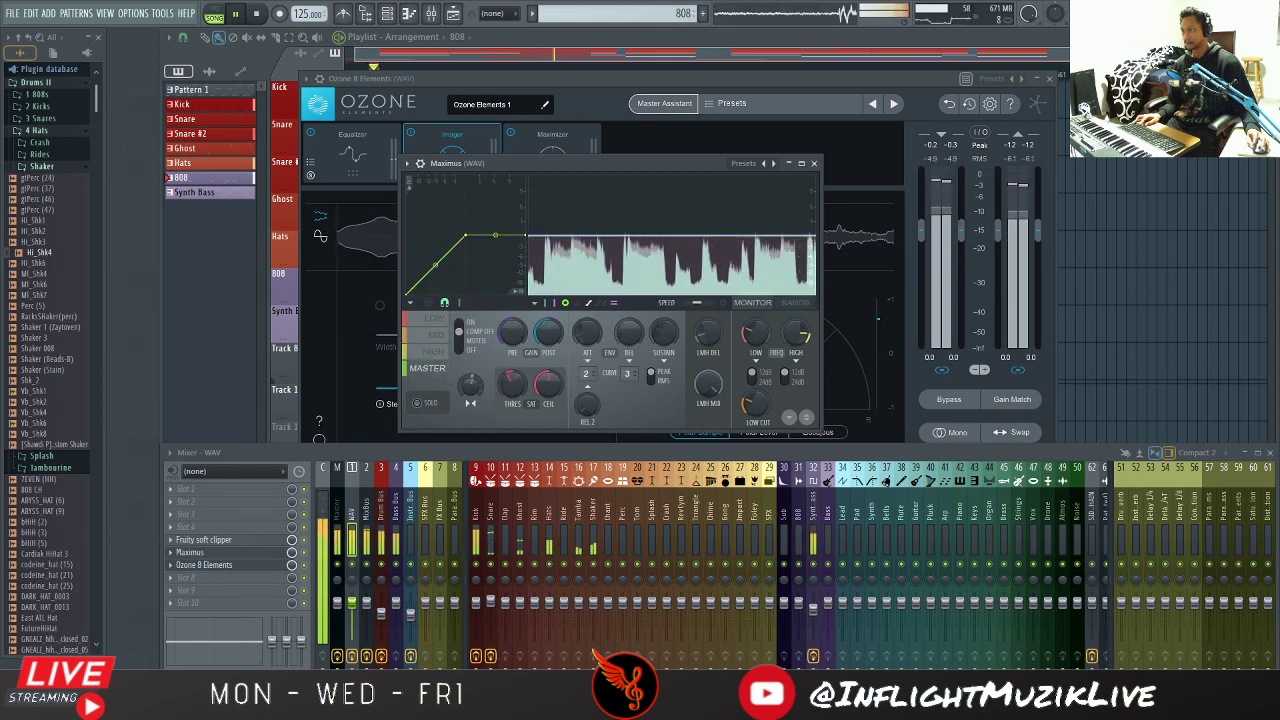
{"action": "left_click", "coordinate": [468, 395]}
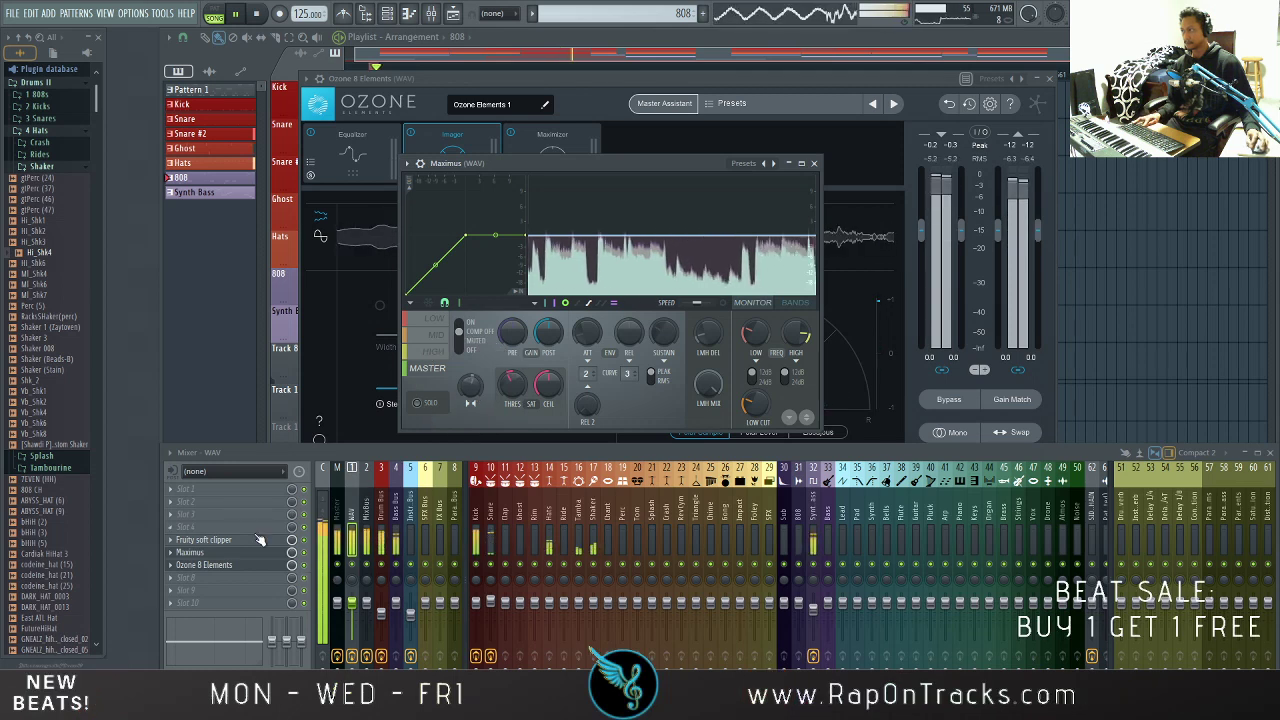
Step: Select the Instrument Bus in the mixer to view its effects, then briefly audition the section
{"action": "left_click", "coordinate": [411, 496]}
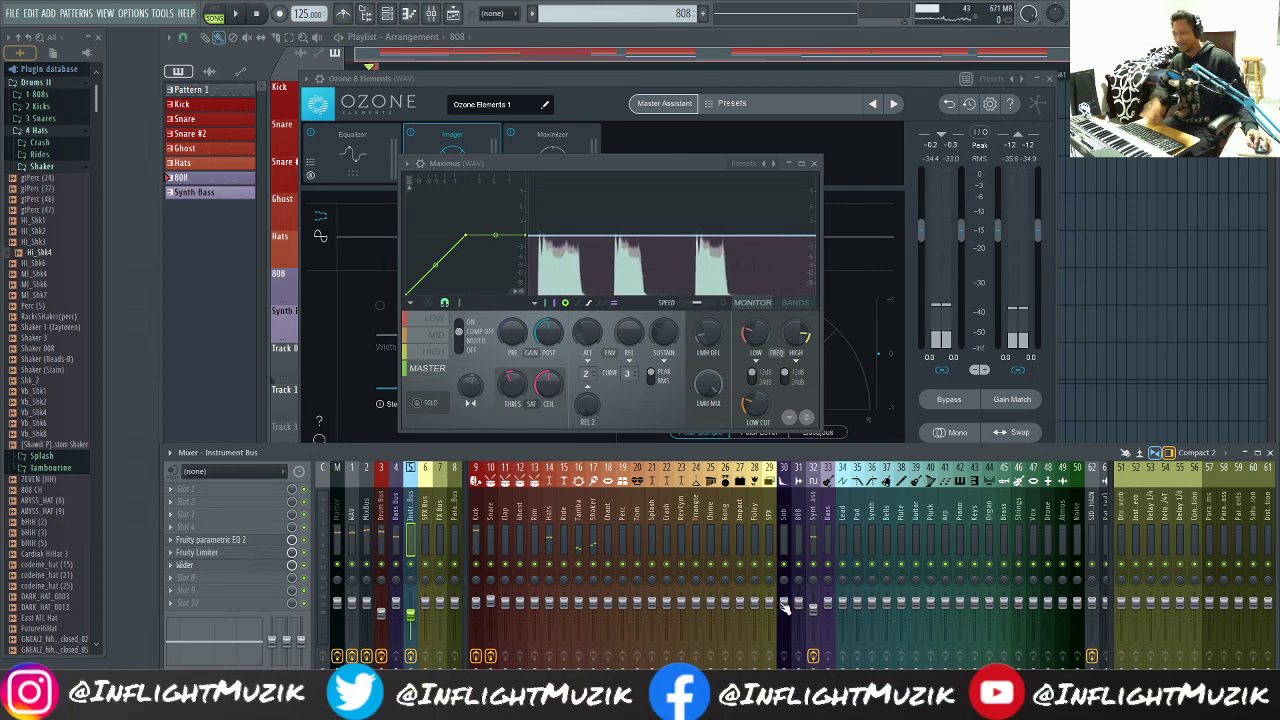
{"action": "key", "text": "space"}
{"action": "key", "text": "space"}
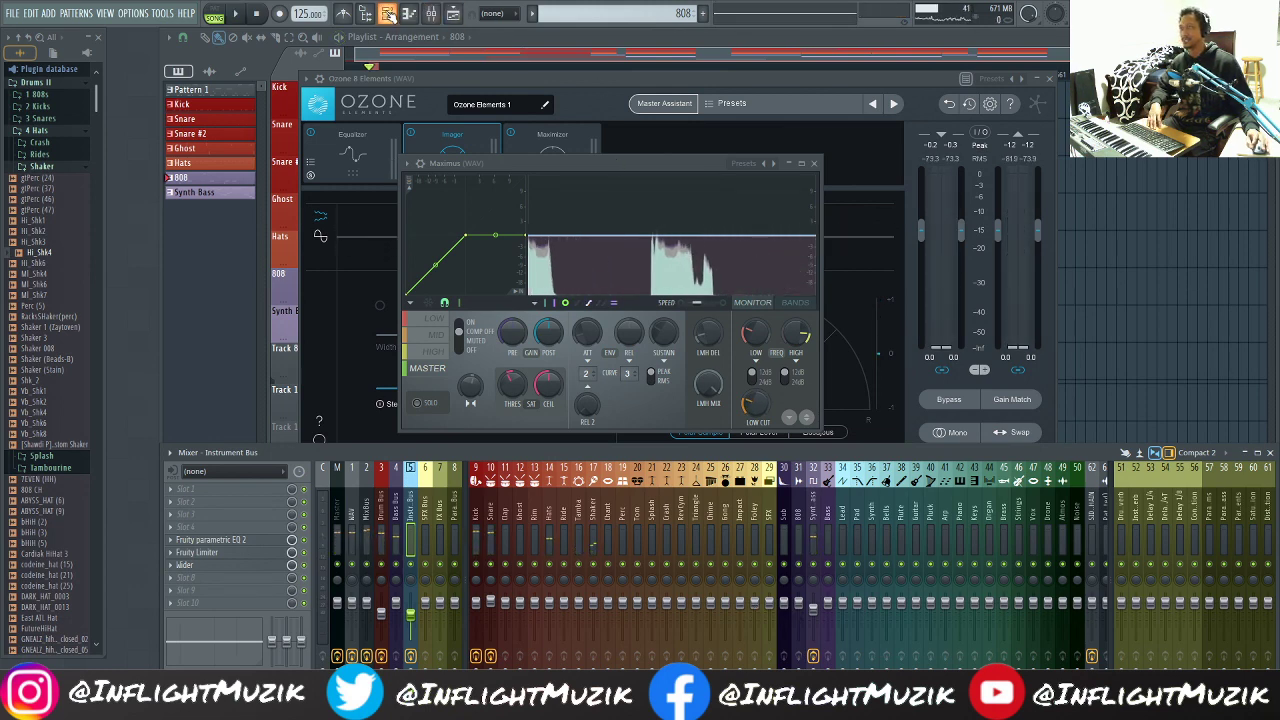
Step: Close all open plugin and mixer windows and enlarge the playlist arrangement around the consolidated melody clips
{"action": "left_click", "coordinate": [388, 13]}
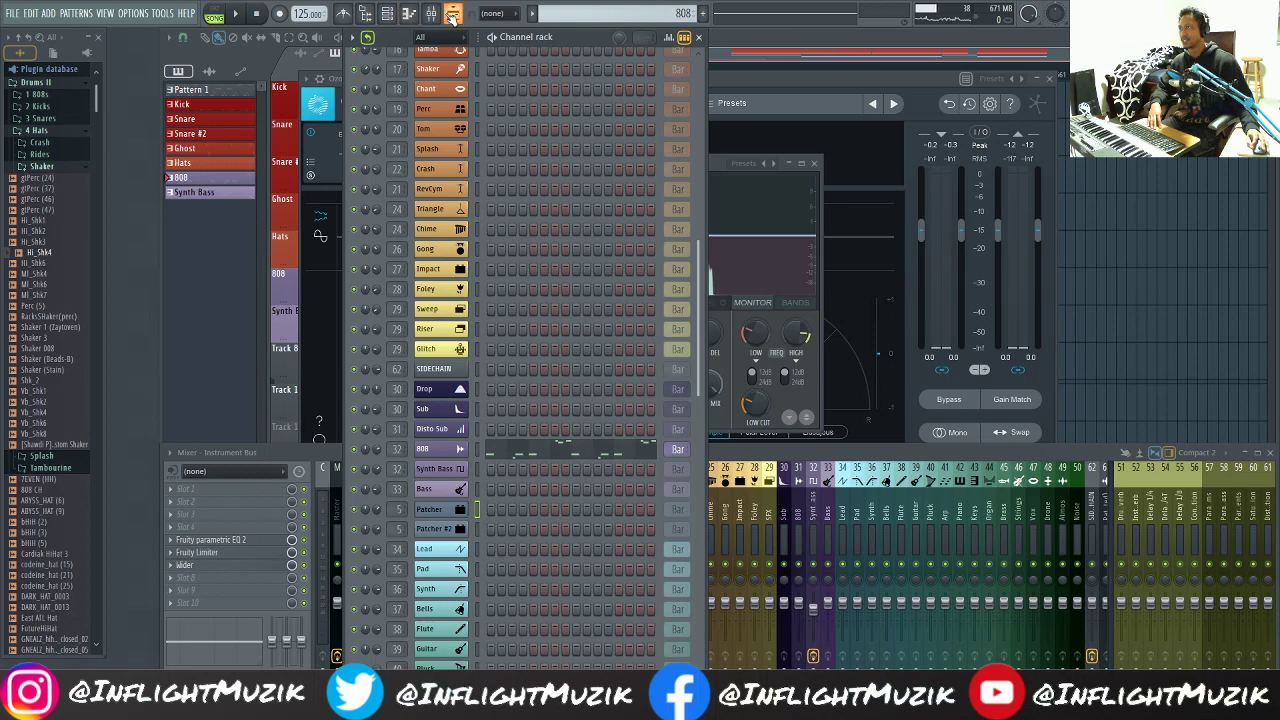
{"action": "left_click", "coordinate": [452, 13]}
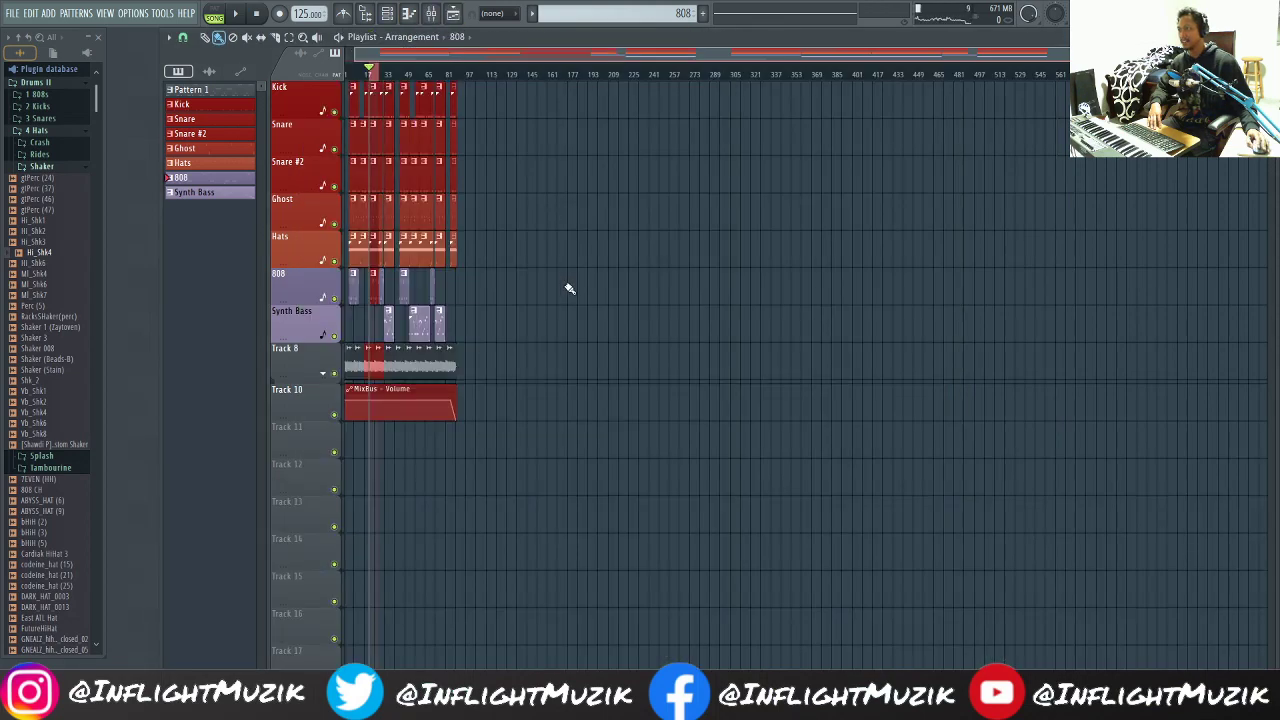
{"action": "scroll", "coordinate": [564, 285], "scroll_direction": "up", "scroll_amount": 5}
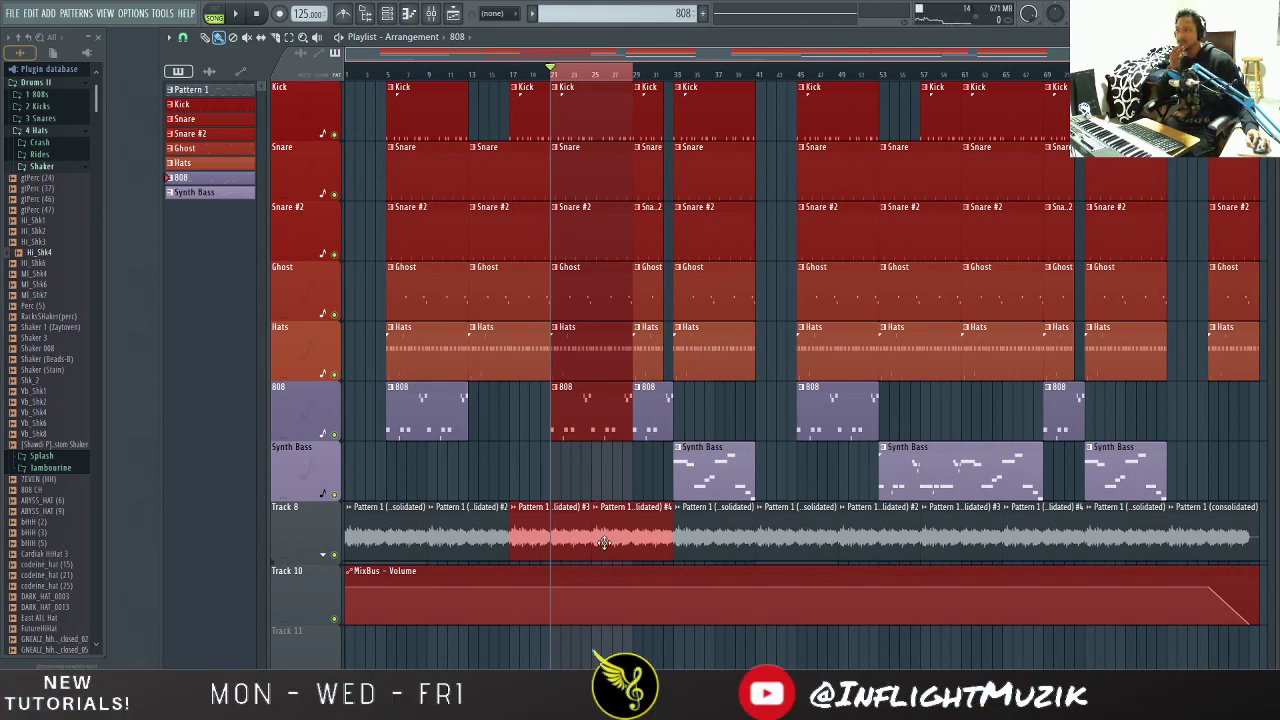
Step: Find the consolidated pattern channels at the end of the channel rack and play the section to see which one triggers
{"action": "left_click", "coordinate": [404, 13]}
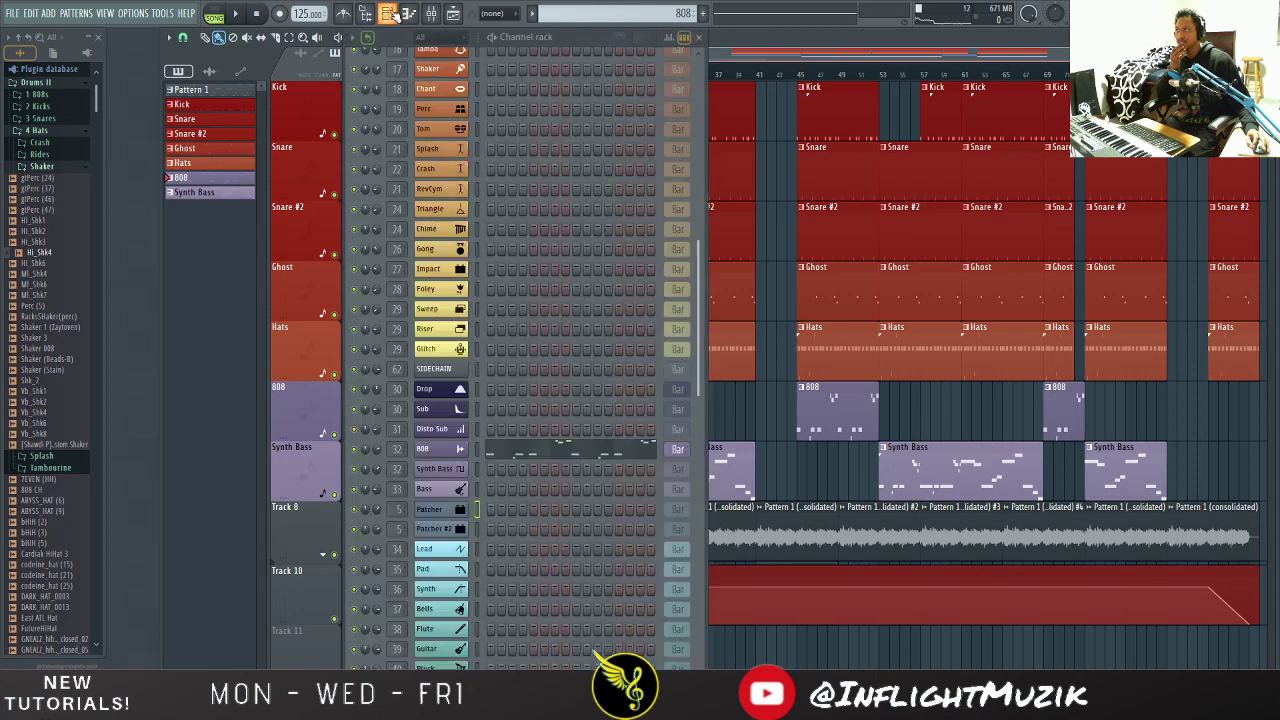
{"action": "scroll", "coordinate": [500, 510], "scroll_direction": "down", "scroll_amount": 5}
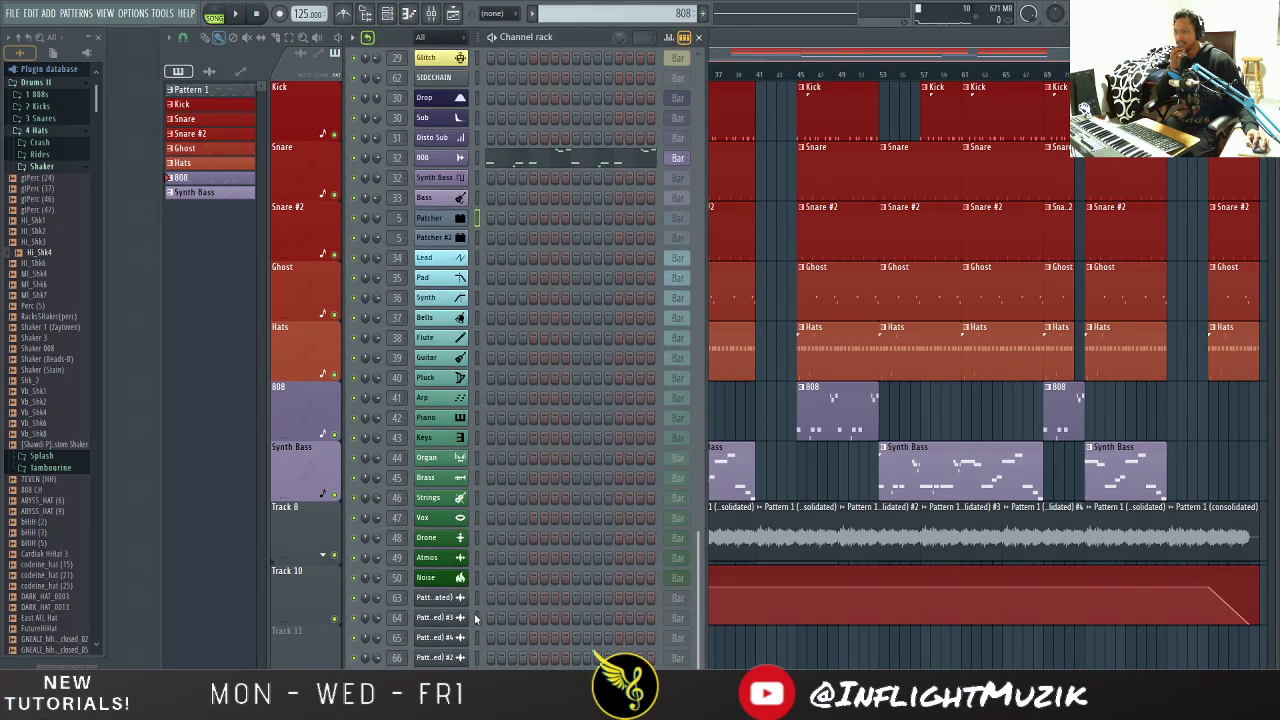
{"action": "key", "text": "space"}
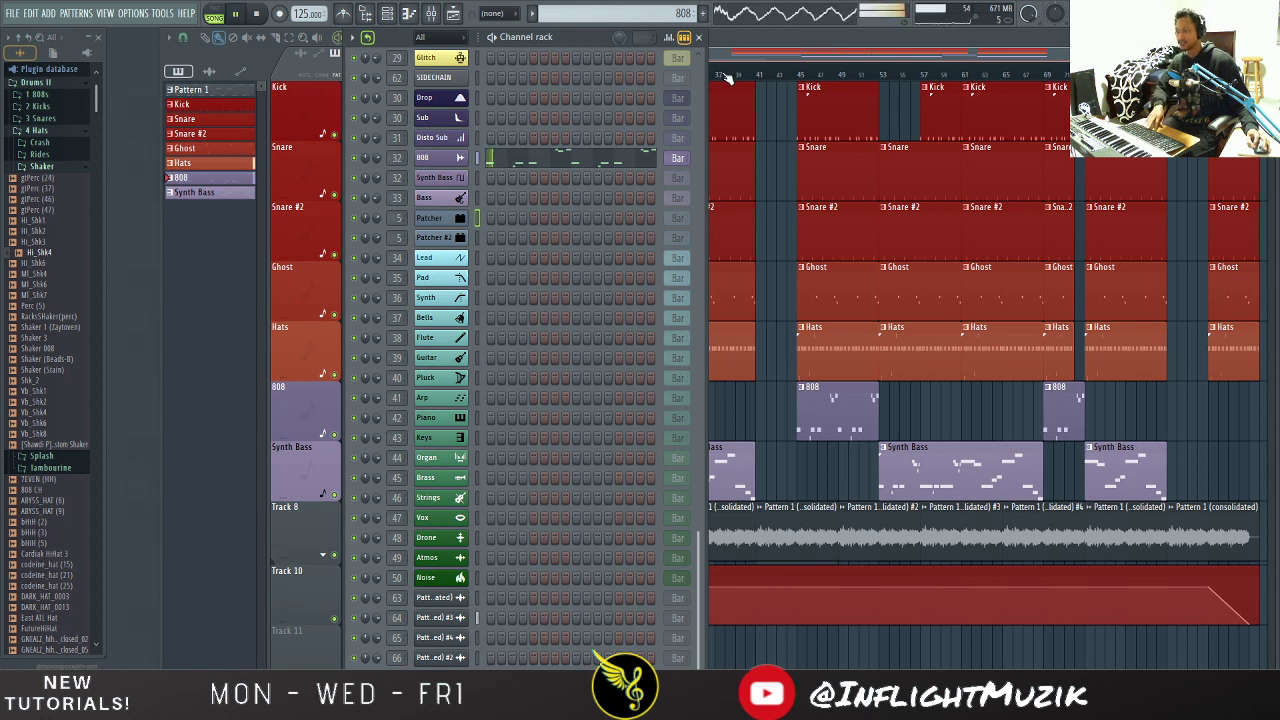
{"action": "key", "text": "space"}
Step: Show the mixer, locate inserts 63 to 66 and play the section to see which melody track is active
{"action": "left_click", "coordinate": [432, 14]}
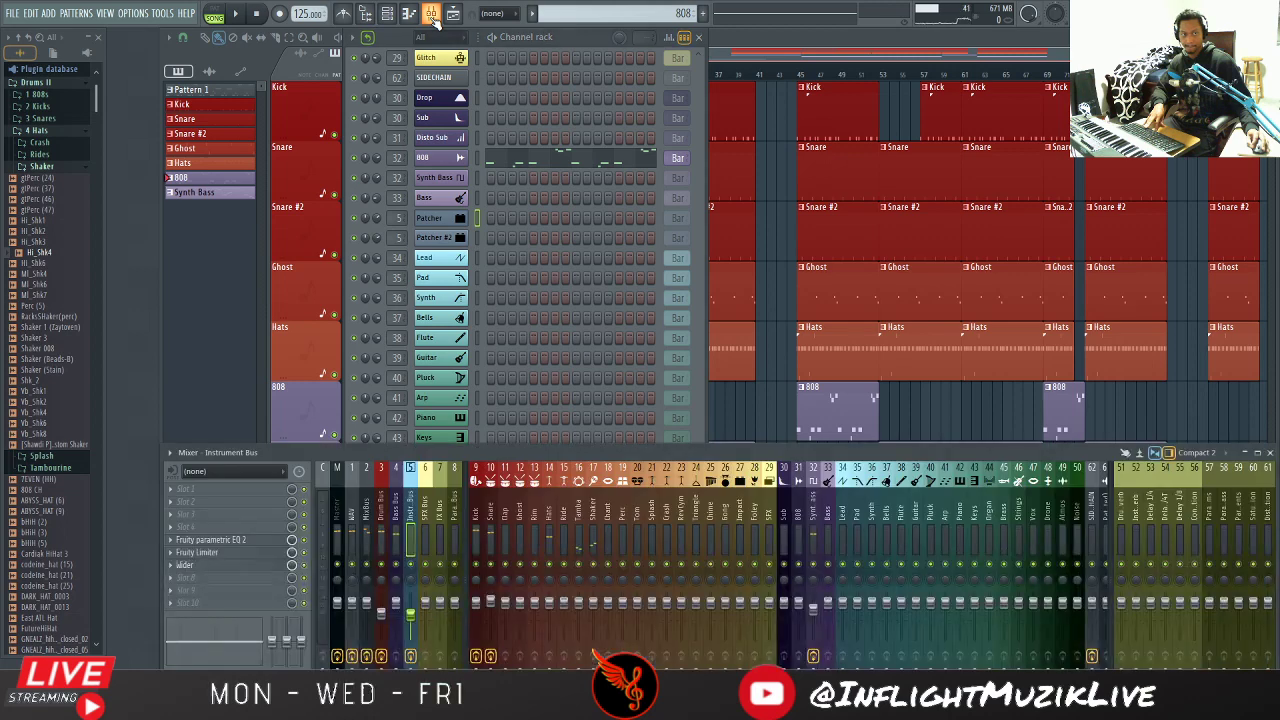
{"action": "scroll", "coordinate": [988, 510], "scroll_direction": "right", "scroll_amount": 6}
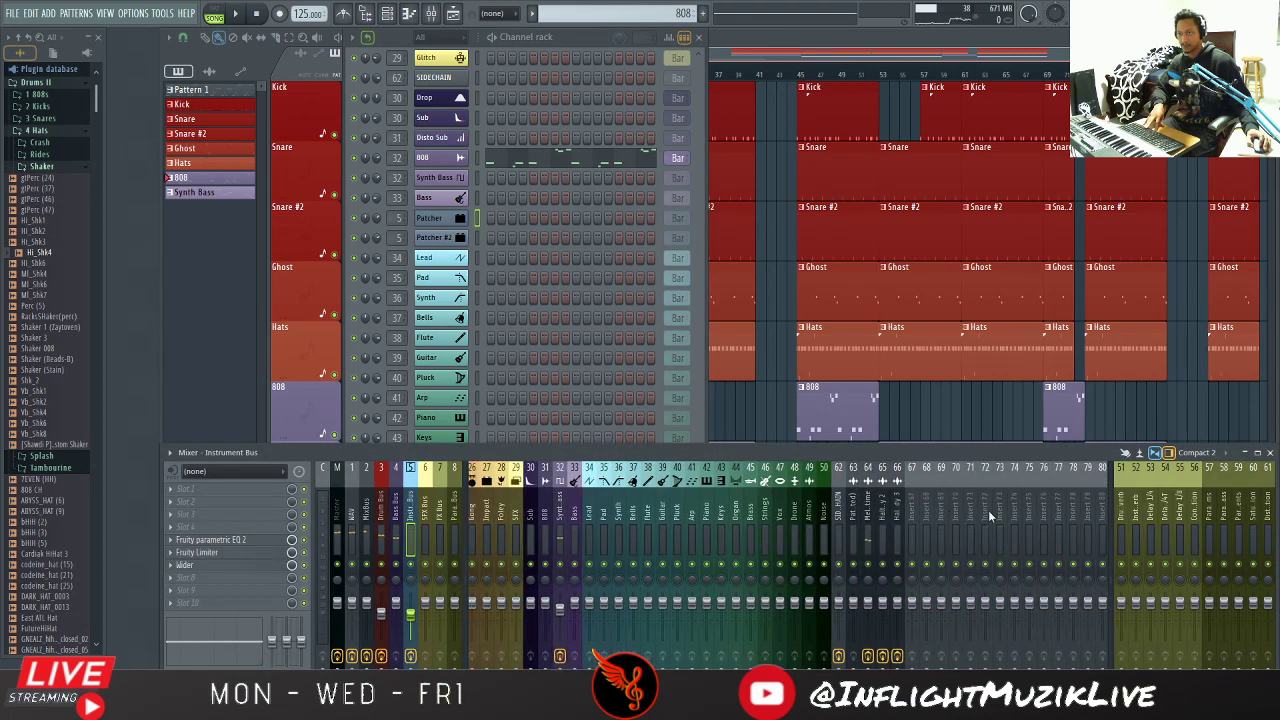
{"action": "key", "text": "space"}
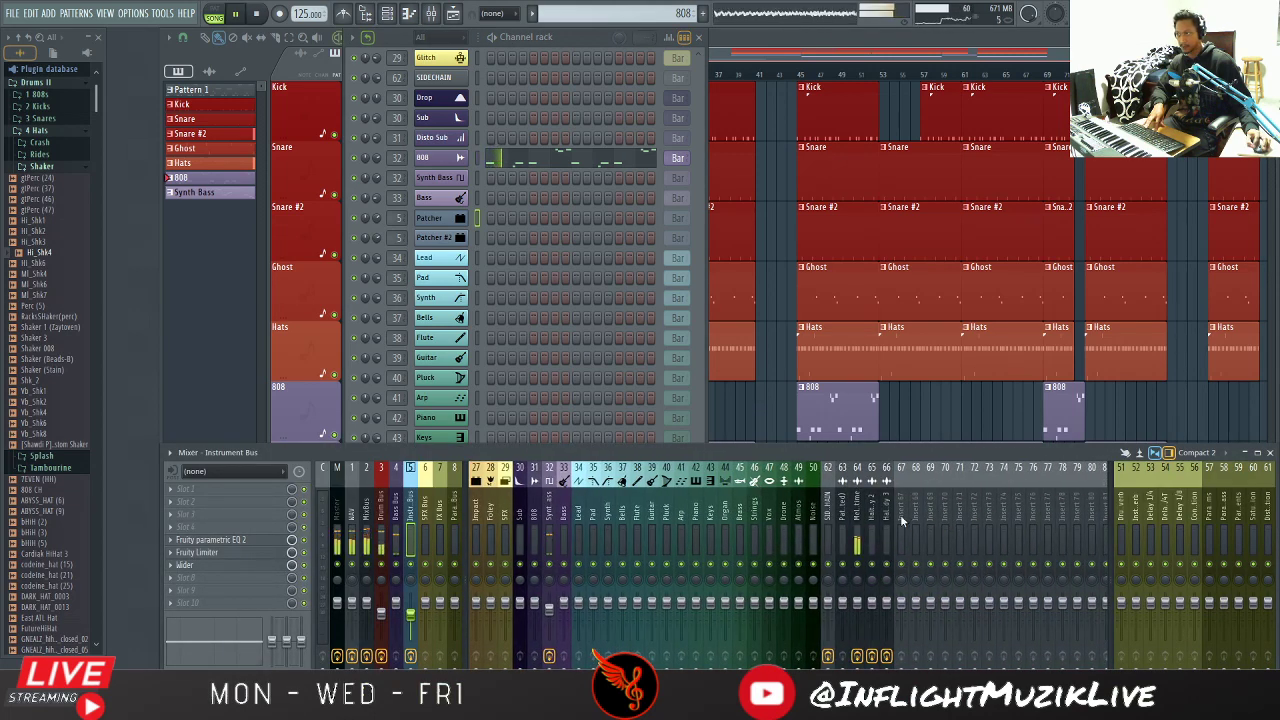
{"action": "key", "text": "space"}
Step: Inspect the effect slots of the Pattern 1 (consolidated), Melody Halftime, Halftime Melody 2 and Halftime Melody 3 tracks
{"action": "left_click", "coordinate": [857, 518]}
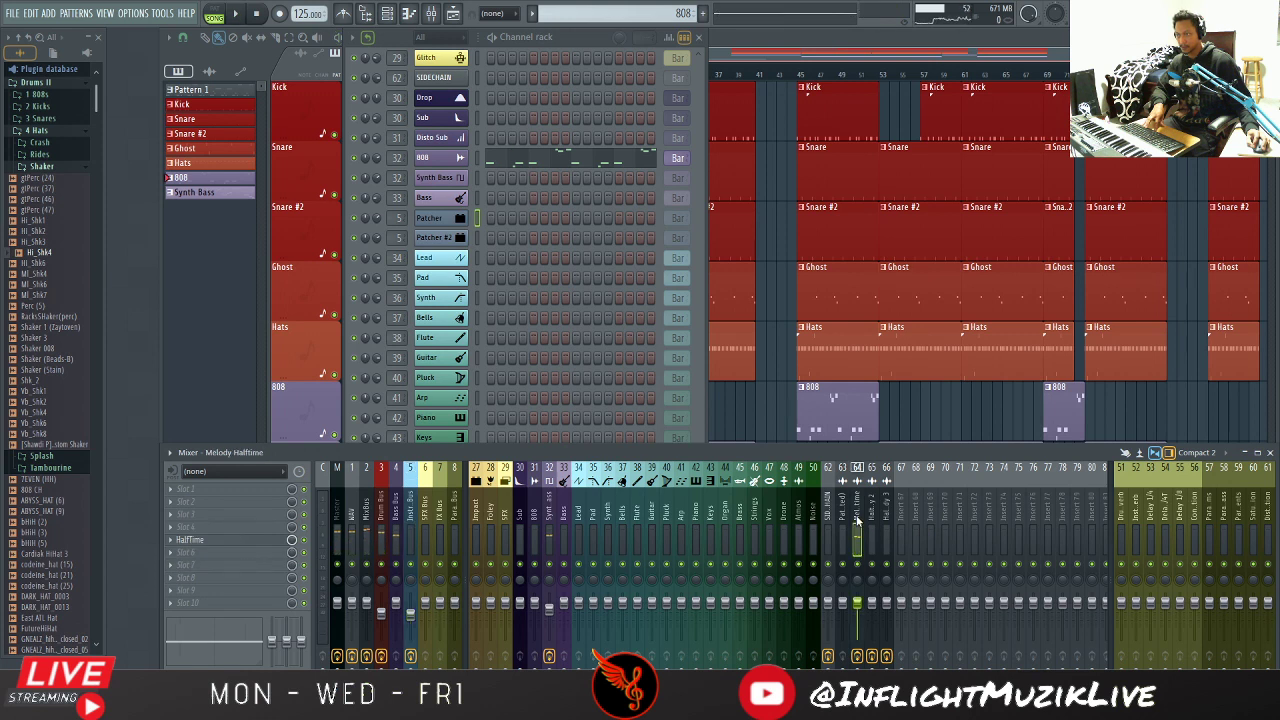
{"action": "left_click", "coordinate": [843, 515]}
{"action": "left_click", "coordinate": [857, 518]}
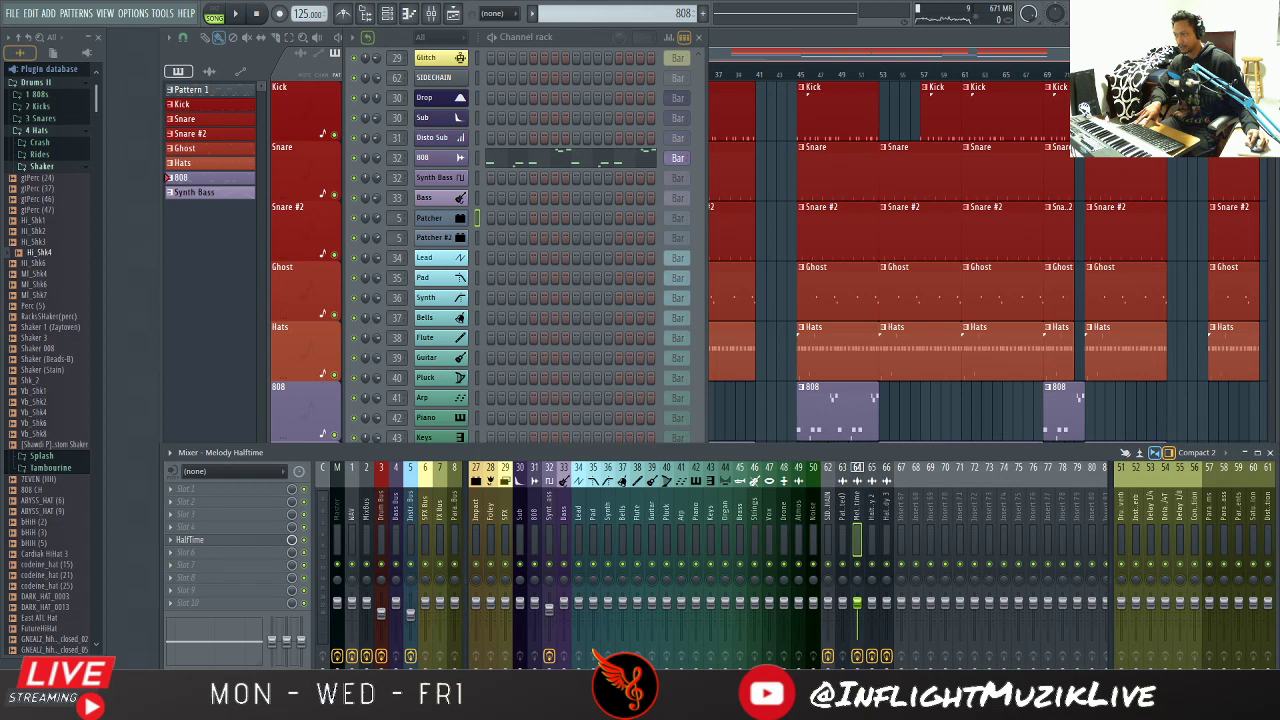
{"action": "left_click", "coordinate": [874, 520]}
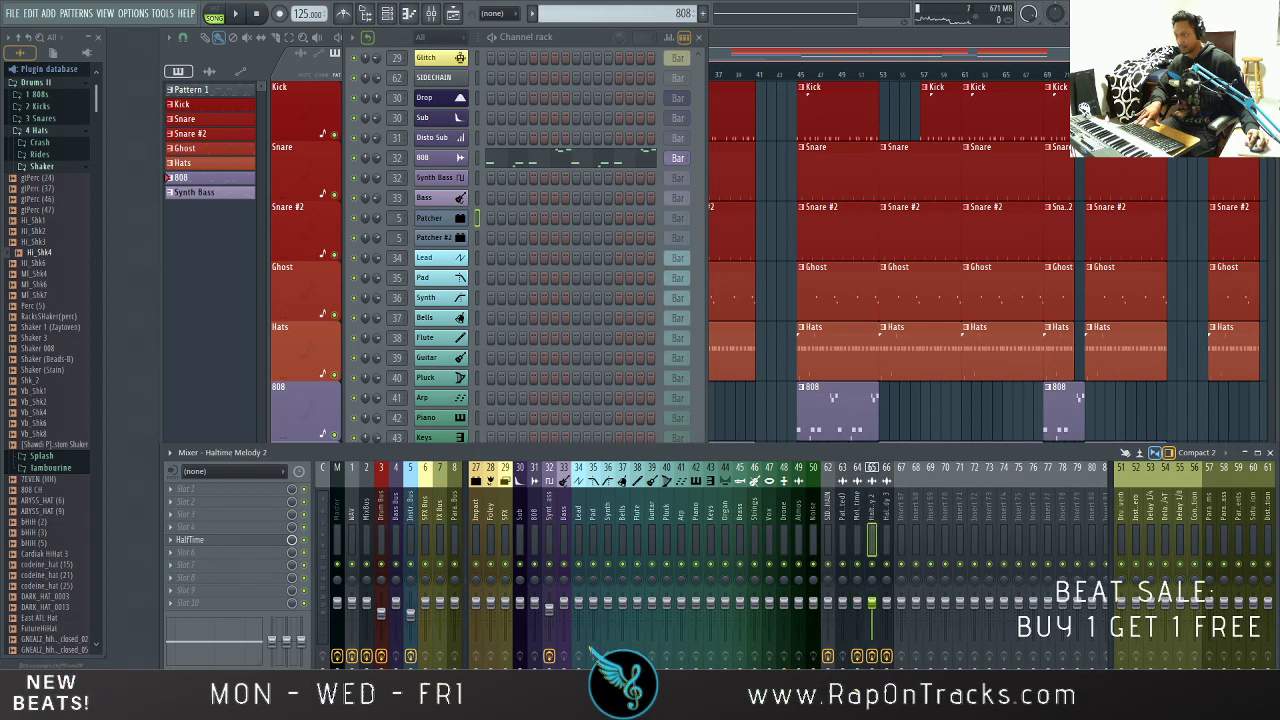
{"action": "left_click", "coordinate": [887, 518]}
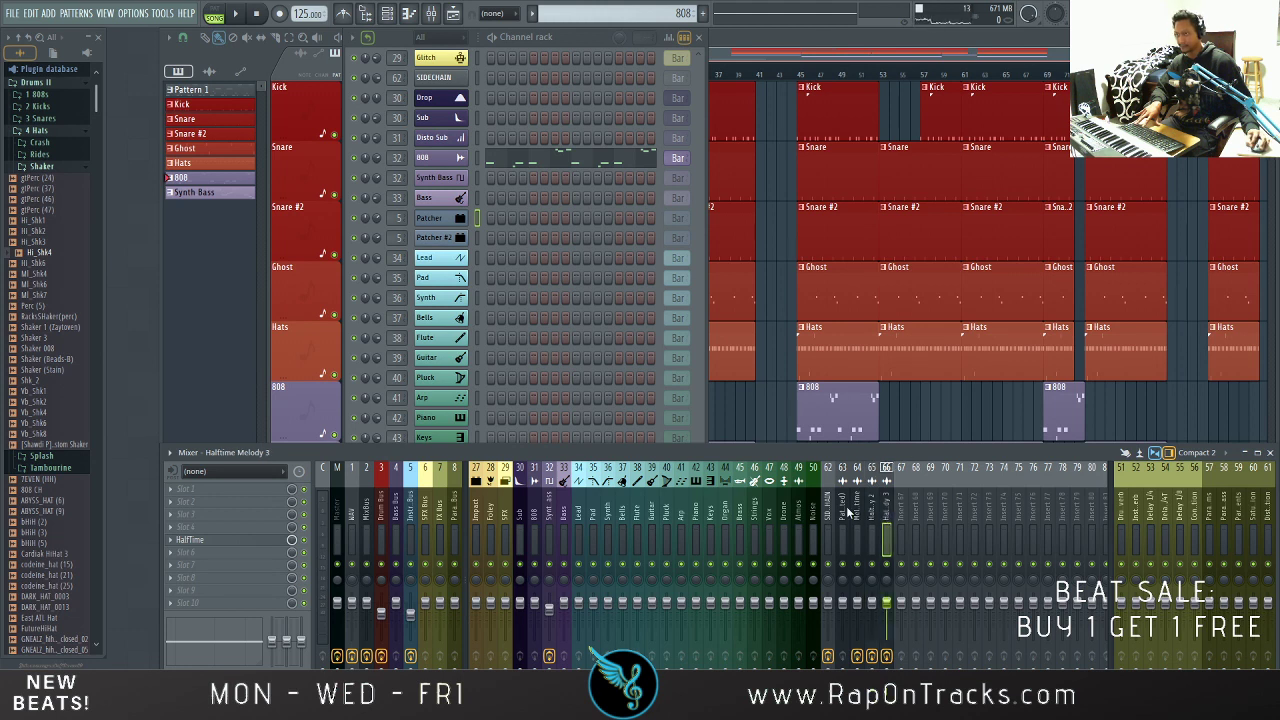
{"action": "left_click", "coordinate": [846, 512]}
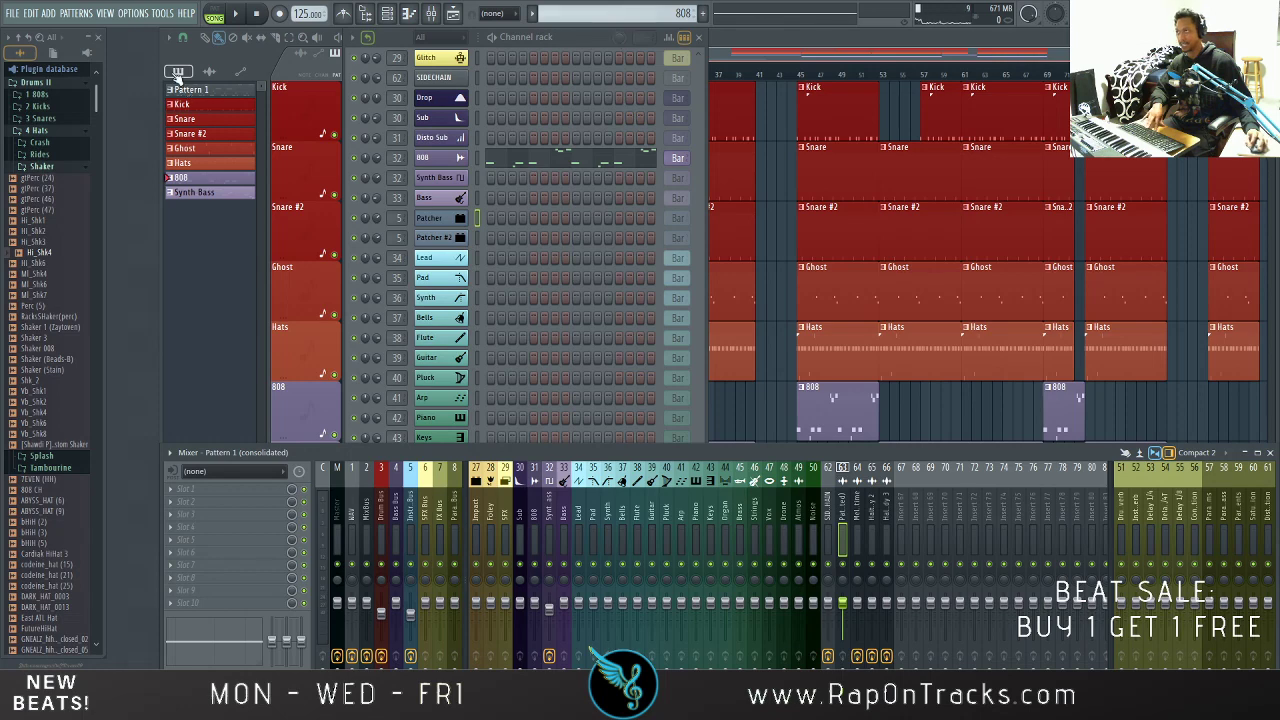
Step: Play the section while checking the Instrument Bus effects and the WAV bus's Ozone 8 Elements Imager, and close Ozone
{"action": "left_click", "coordinate": [236, 14]}
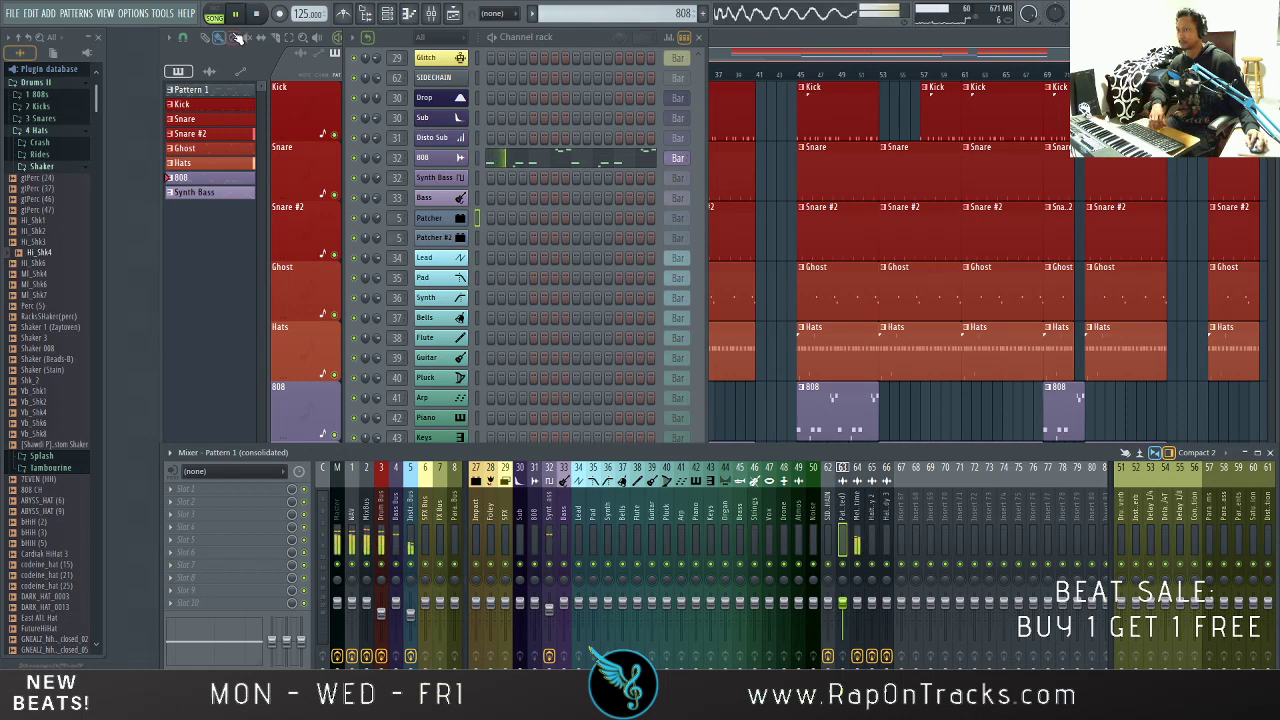
{"action": "left_click", "coordinate": [410, 520]}
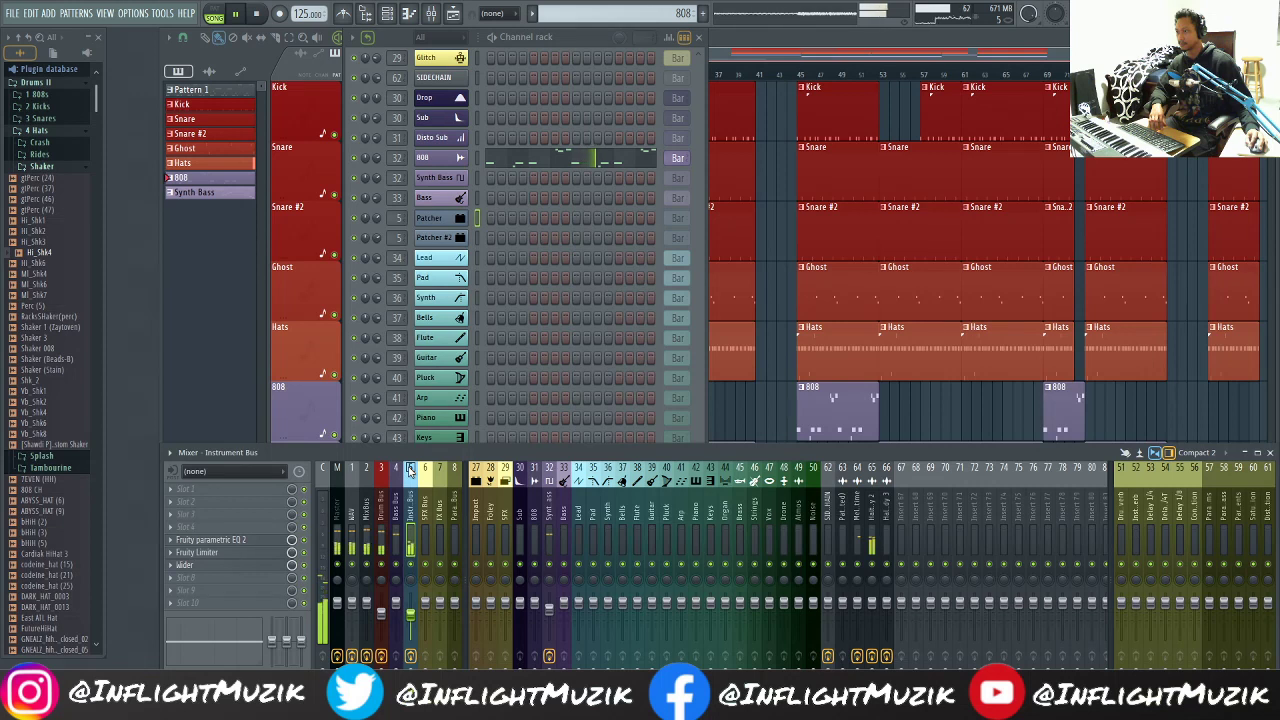
{"action": "left_click", "coordinate": [348, 513]}
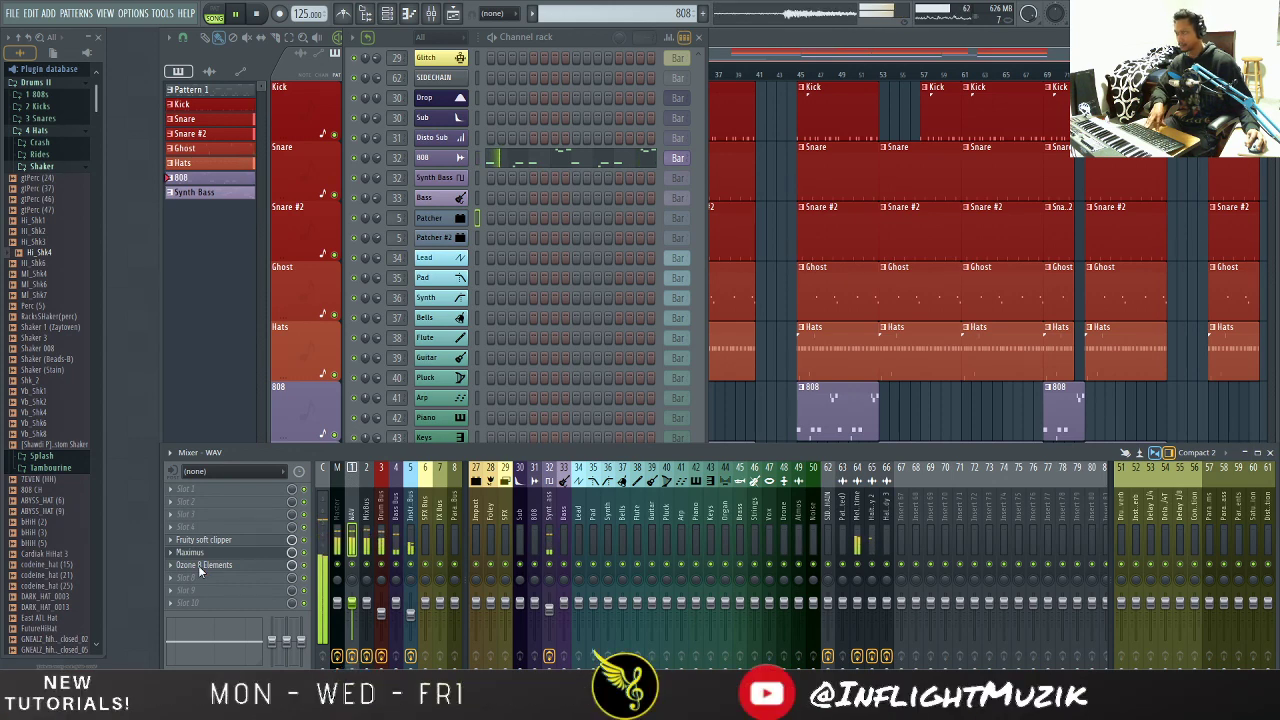
{"action": "left_click", "coordinate": [200, 566]}
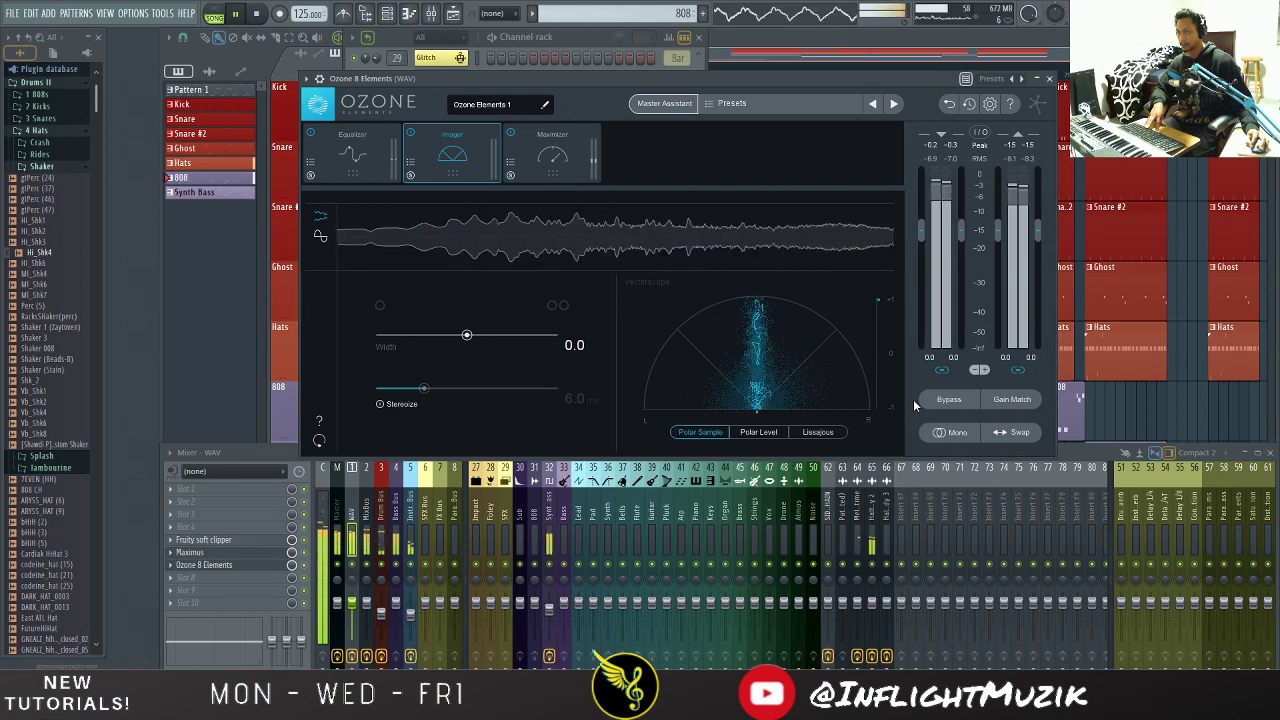
{"action": "key", "text": "space"}
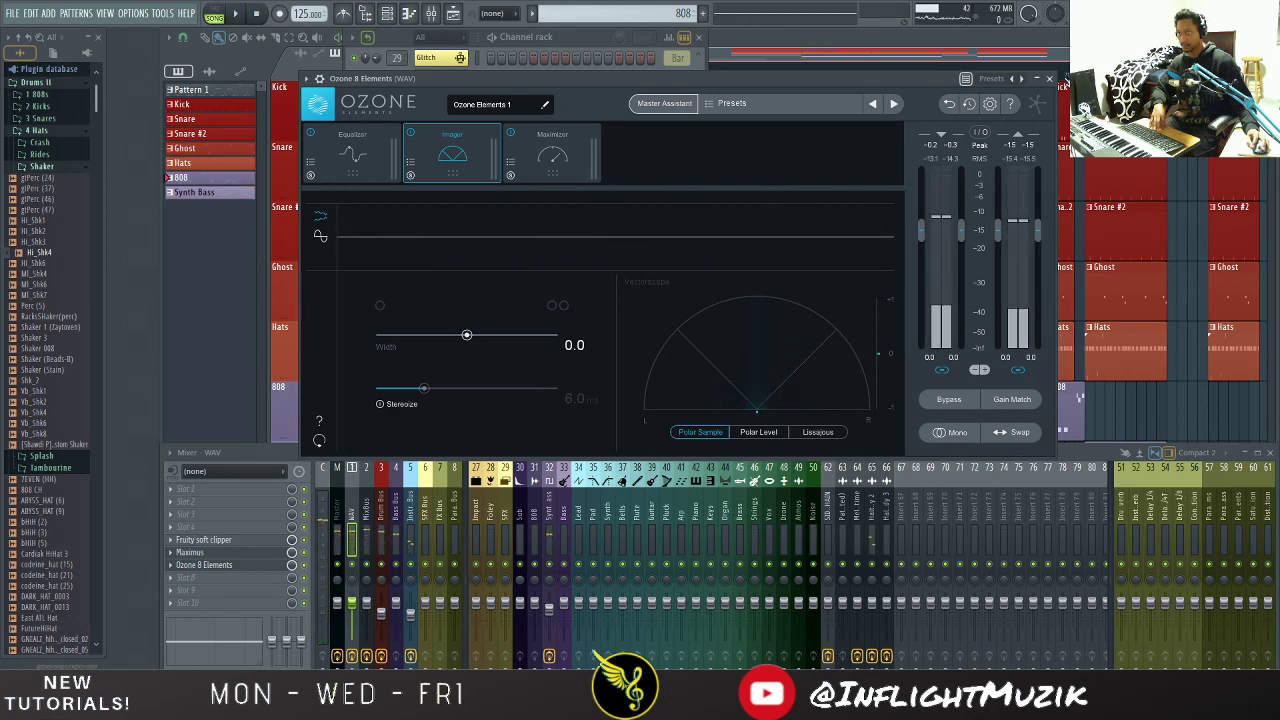
{"action": "left_click", "coordinate": [1050, 79]}
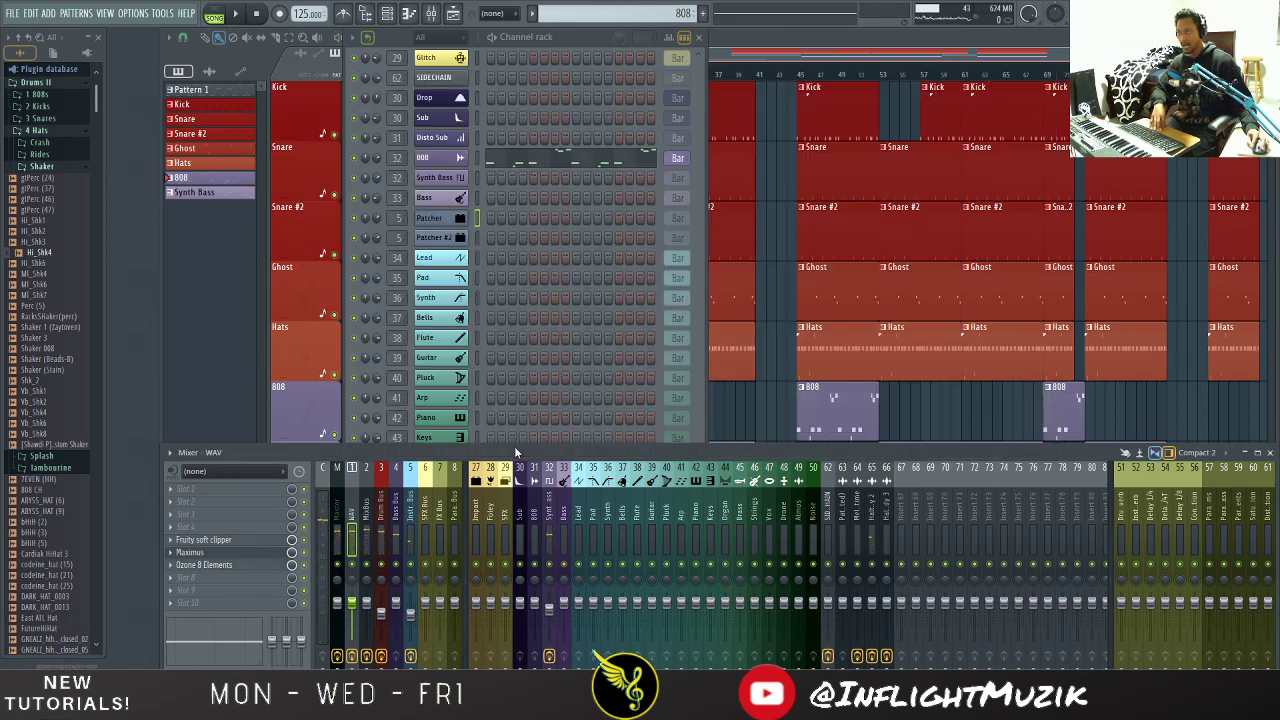
Step: Compare the effect slots of the consolidated pattern track and the three halftime melody tracks on inserts 63 to 66
{"action": "left_click", "coordinate": [846, 521]}
{"action": "left_click", "coordinate": [857, 520]}
{"action": "left_click", "coordinate": [871, 522]}
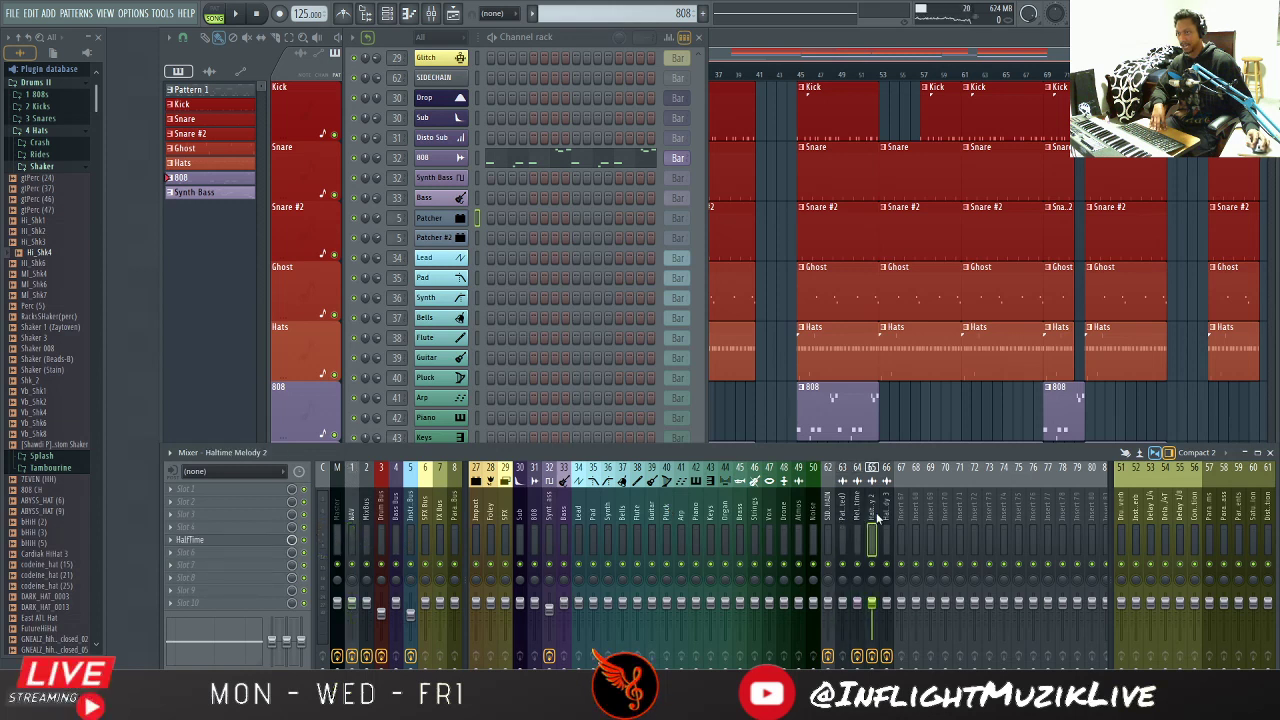
{"action": "left_click", "coordinate": [884, 518]}
{"action": "left_click", "coordinate": [860, 521]}
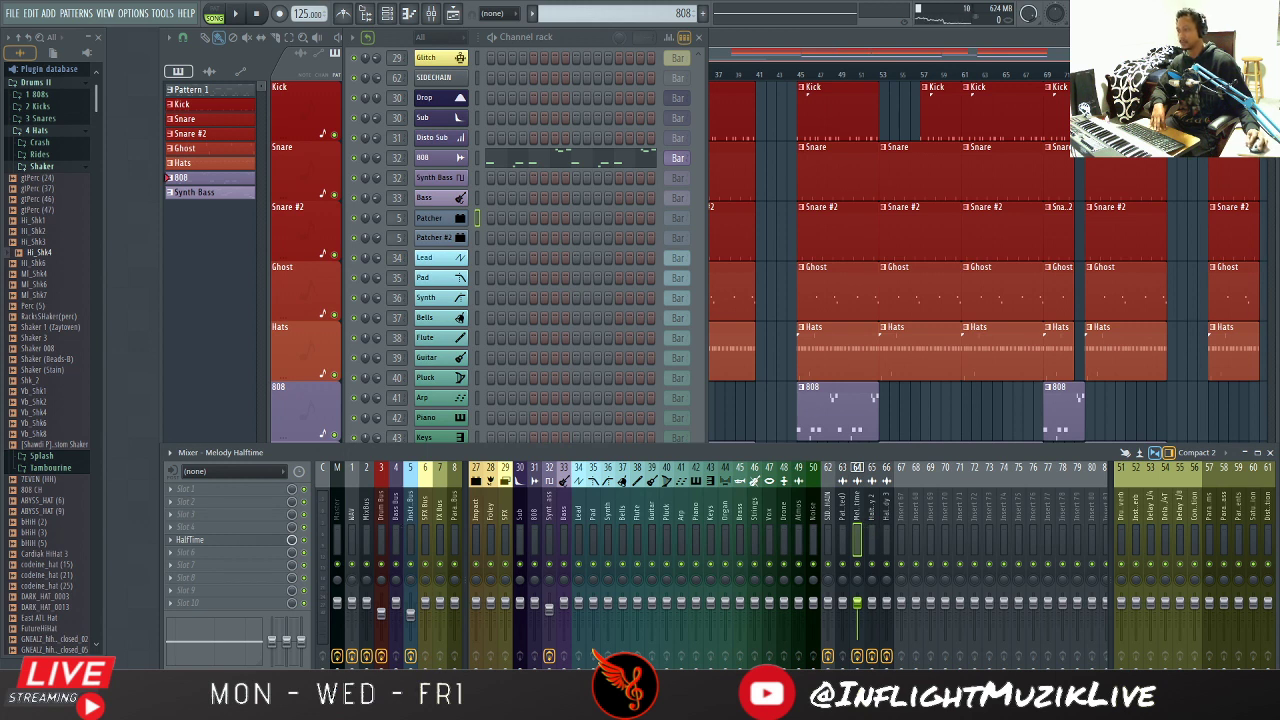
{"action": "left_click", "coordinate": [885, 521]}
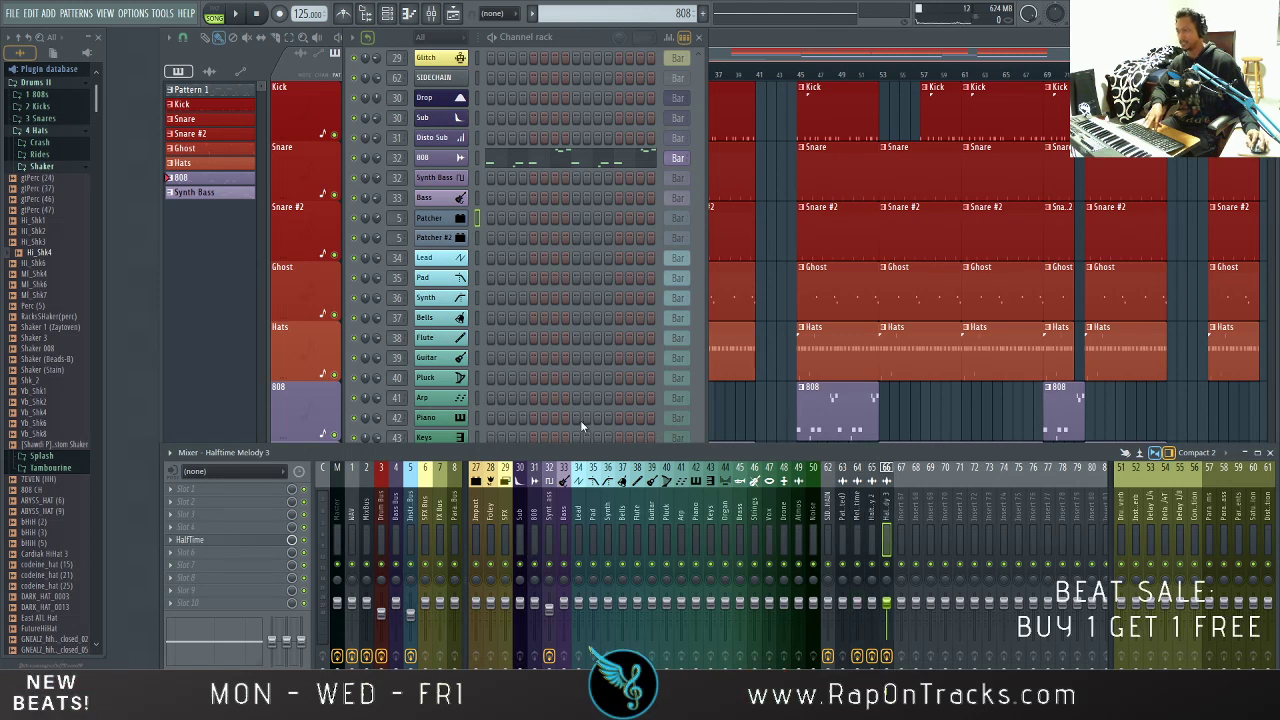
Step: Bring the playlist to the front and audition the song from bar 1 and within the highlighted 808 section
{"action": "key", "text": "space"}
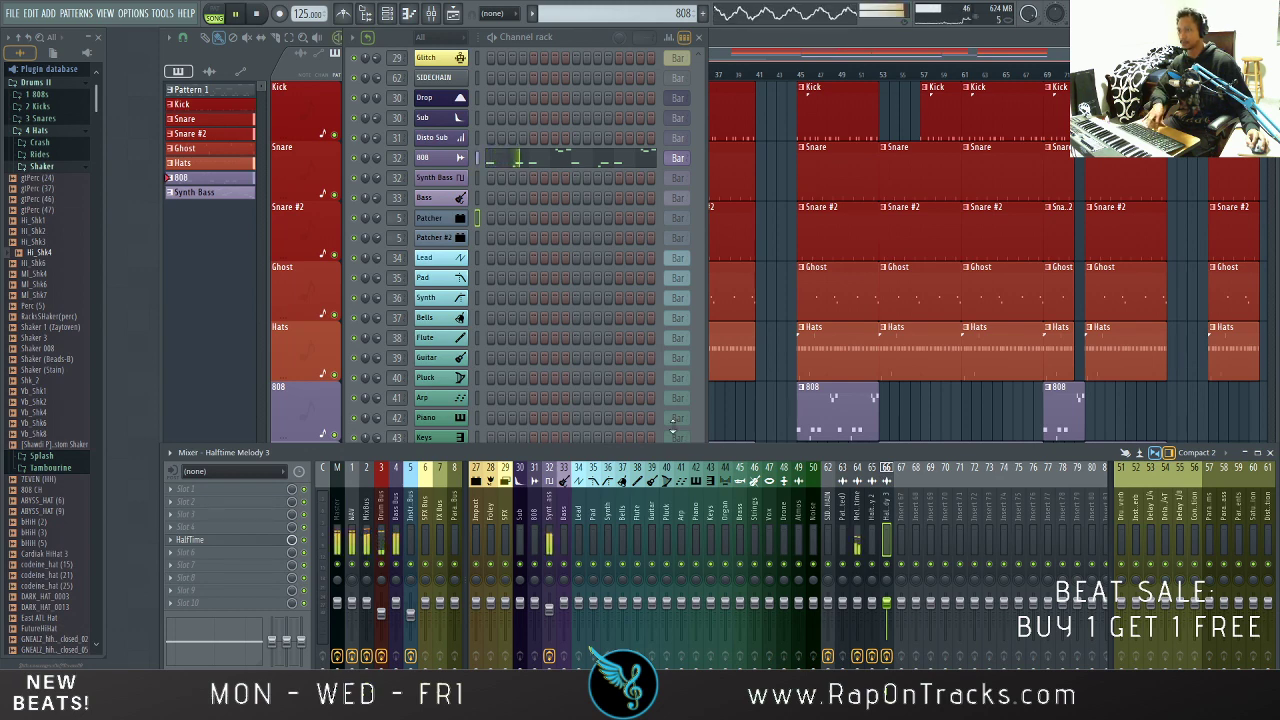
{"action": "key", "text": "space"}
{"action": "left_click", "coordinate": [752, 47]}
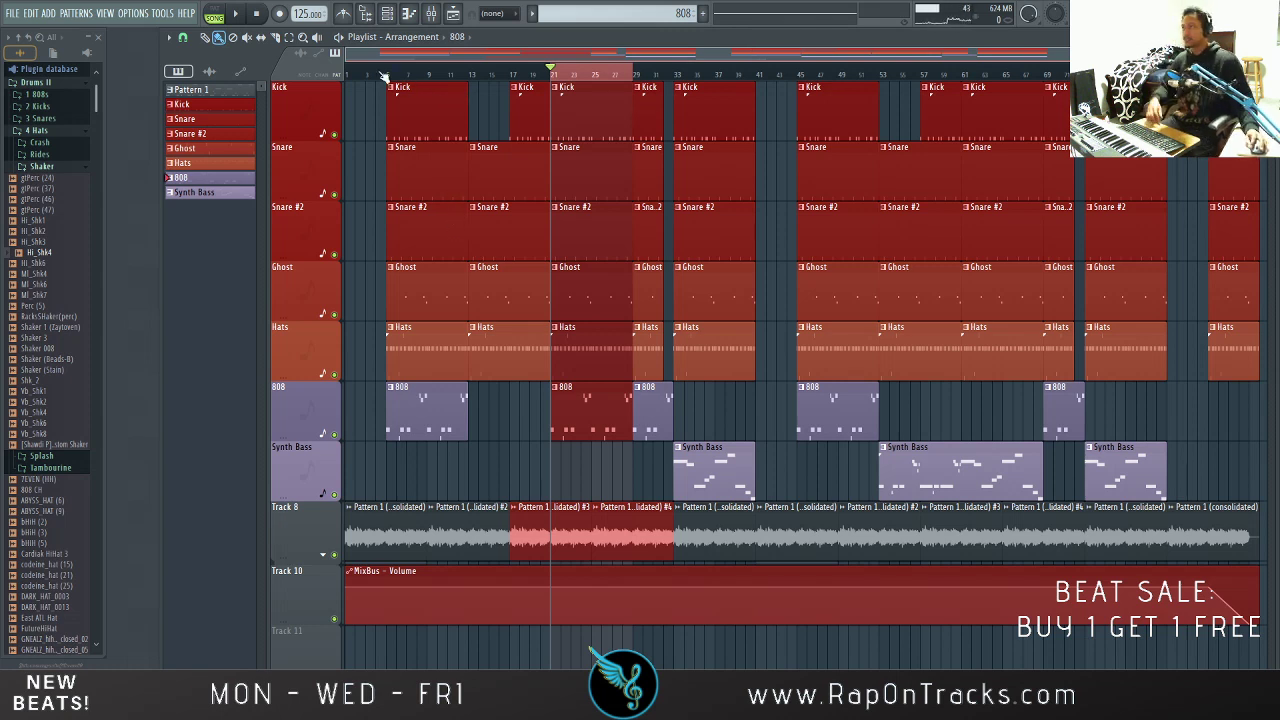
{"action": "left_click", "coordinate": [349, 76]}
{"action": "key", "text": "space"}
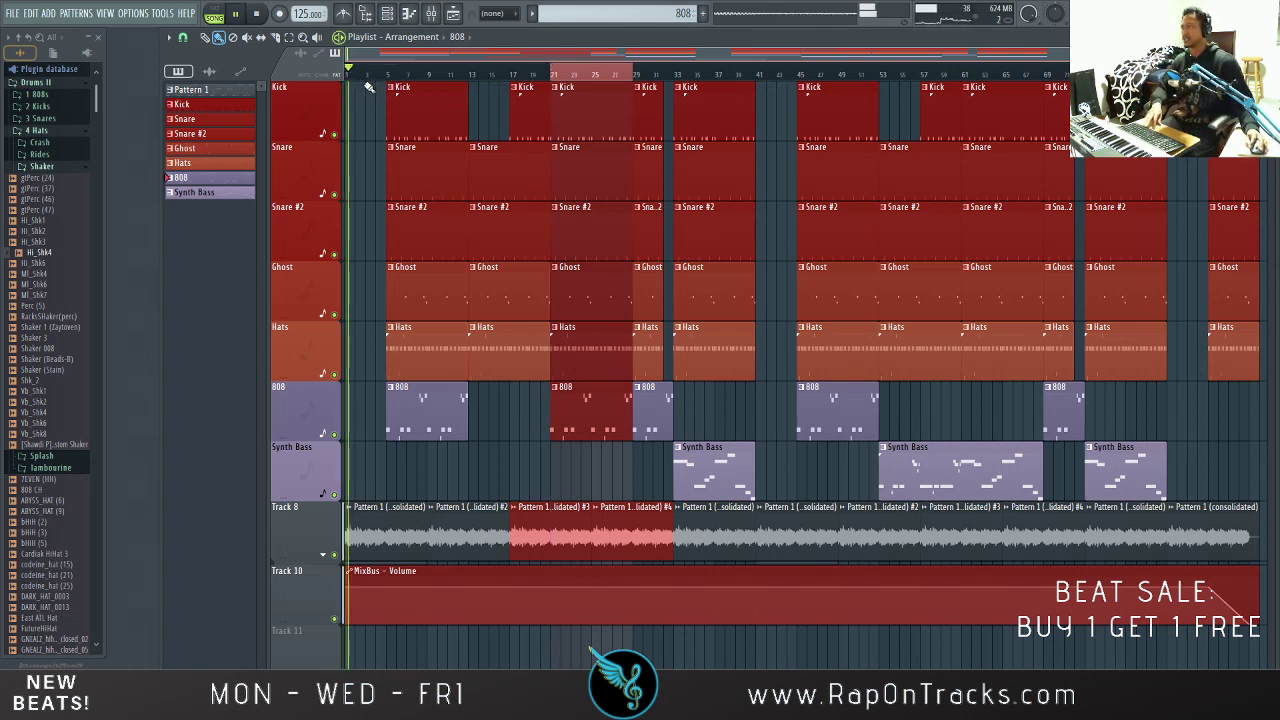
{"action": "left_click", "coordinate": [521, 75]}
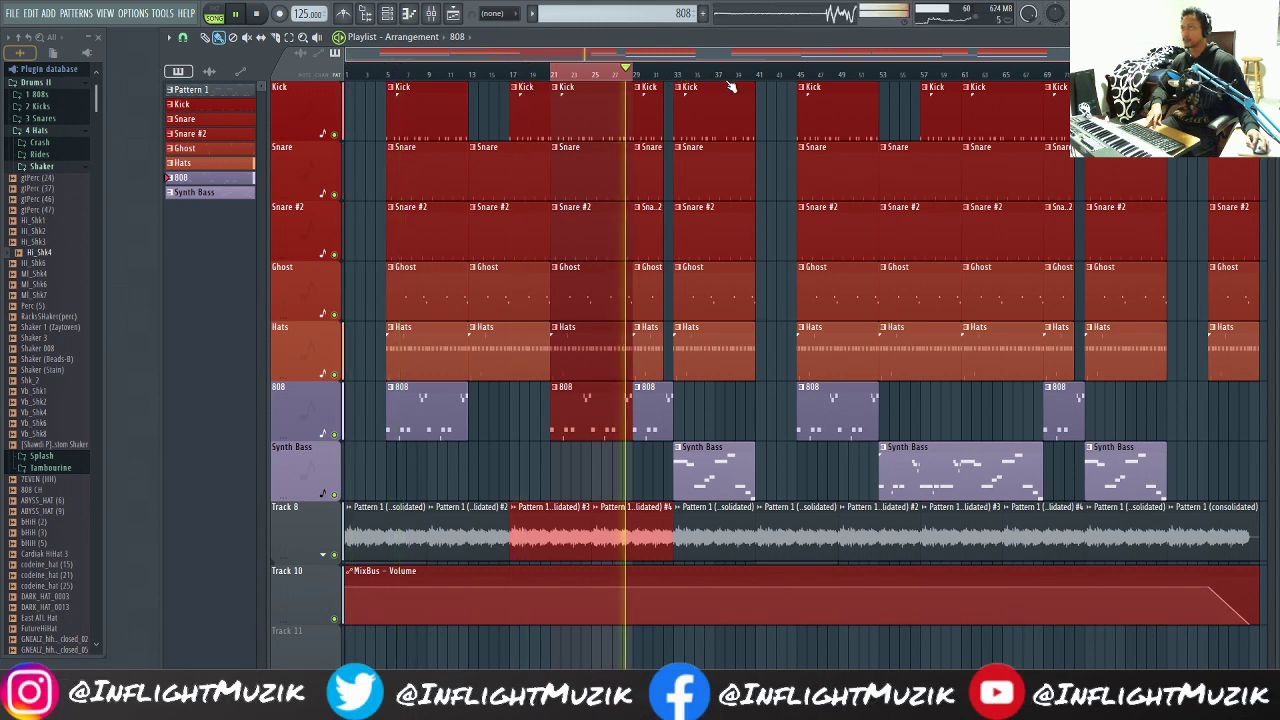
{"action": "key", "text": "space"}
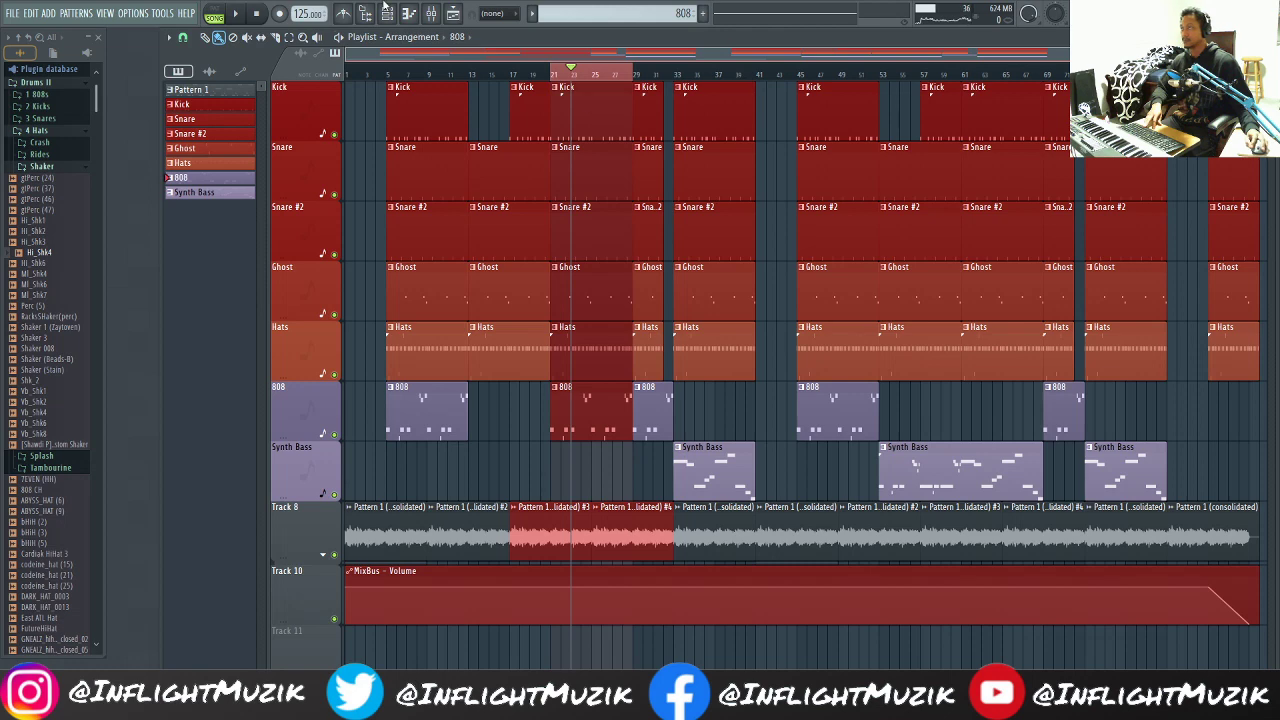
Step: Reopen Ozone 8 Elements on the WAV bus and play the highlighted section to watch its Imager and level meters
{"action": "left_click", "coordinate": [436, 16]}
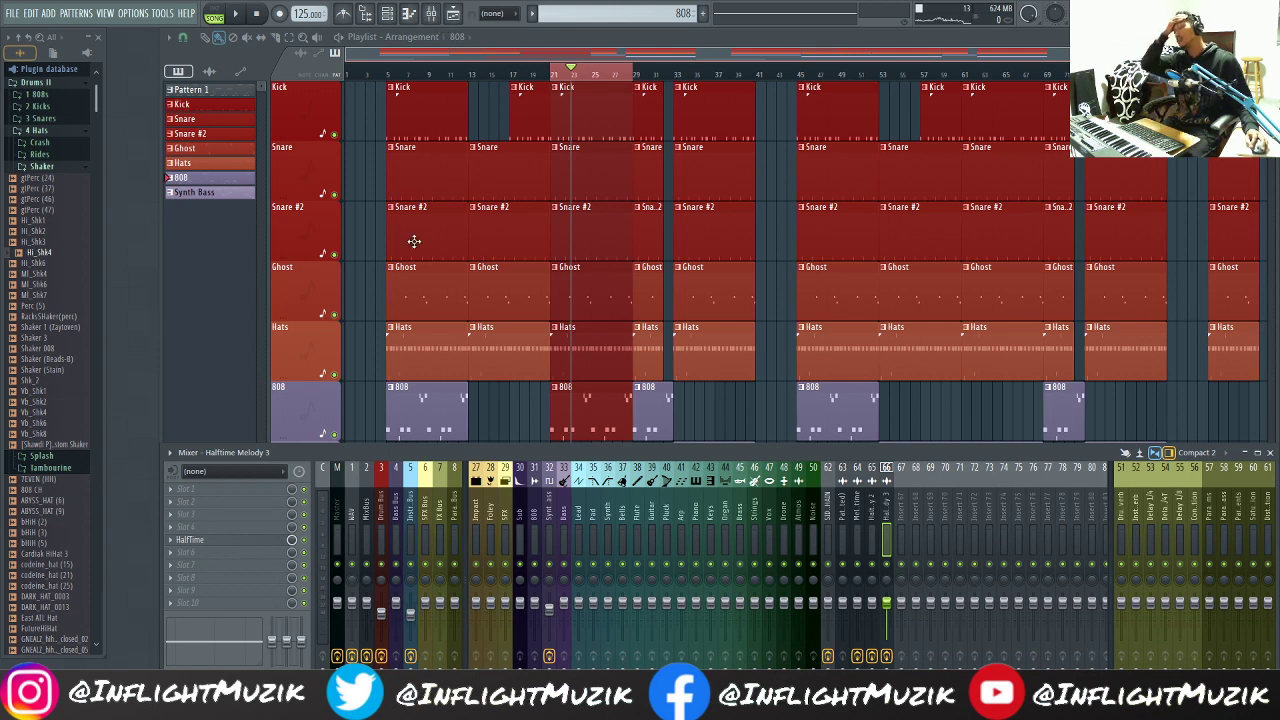
{"action": "left_click", "coordinate": [352, 521]}
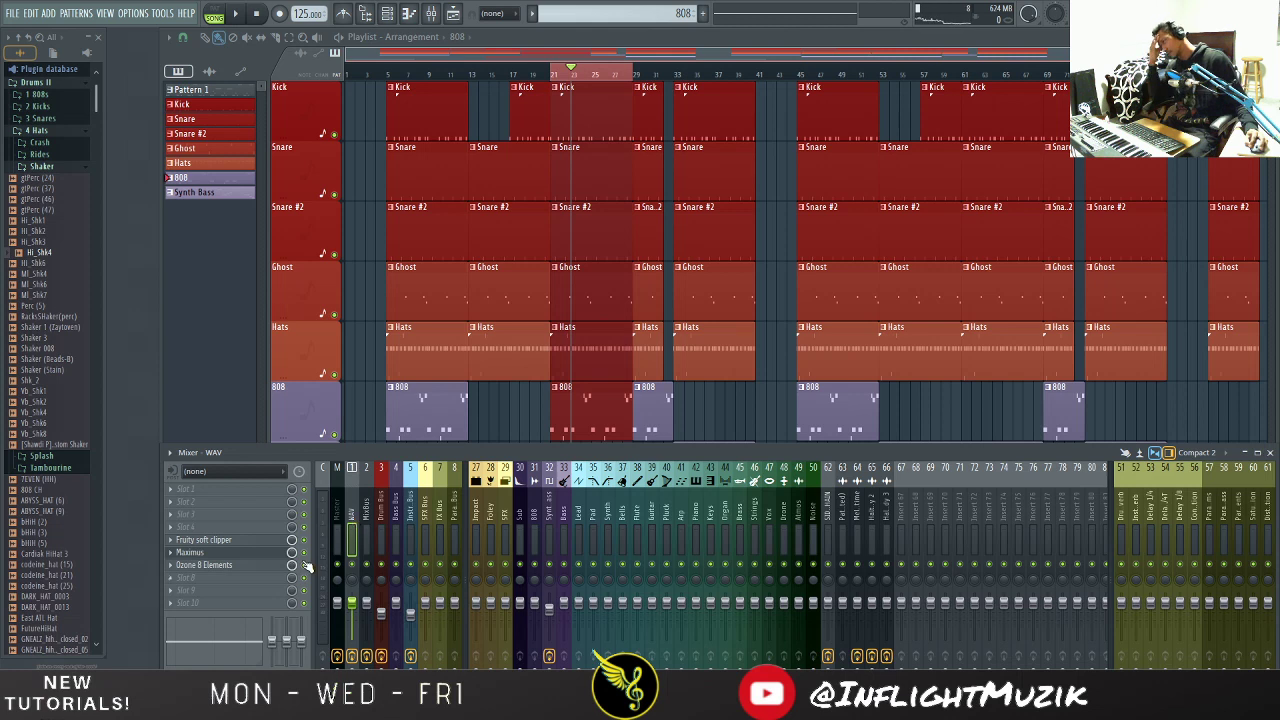
{"action": "left_click", "coordinate": [222, 567]}
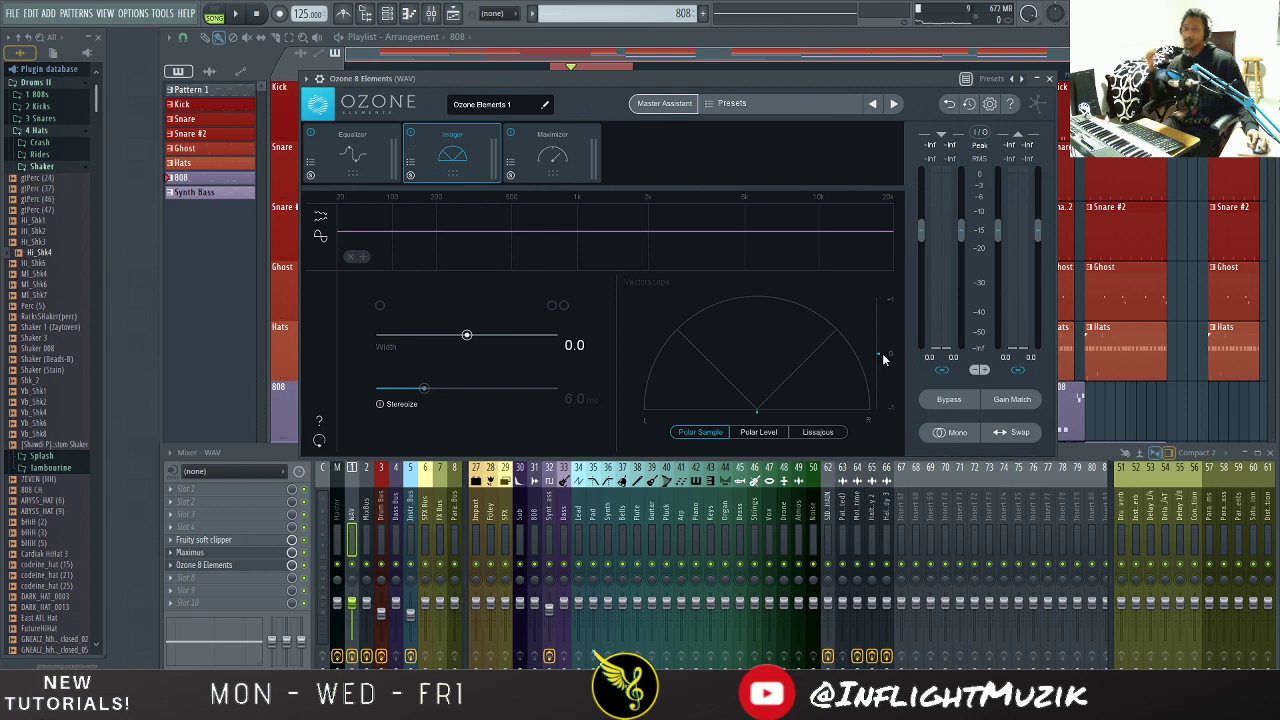
{"action": "key", "text": "space"}
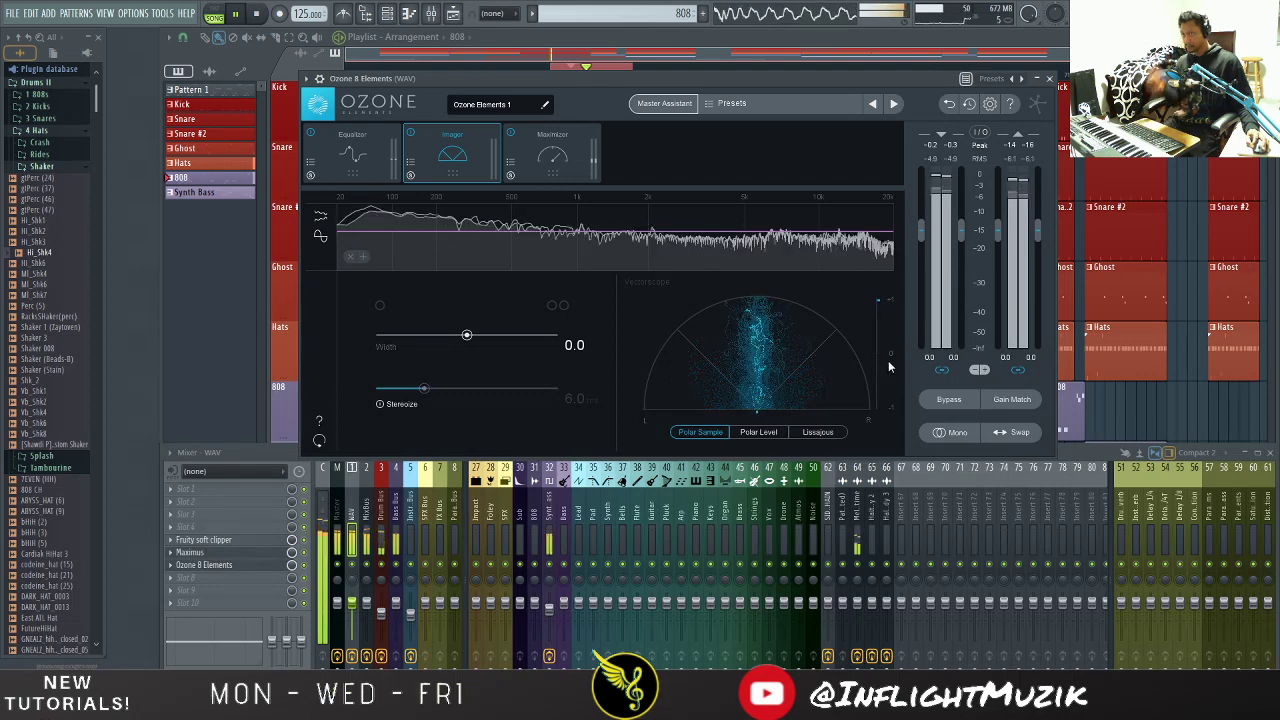
{"action": "key", "text": "space"}
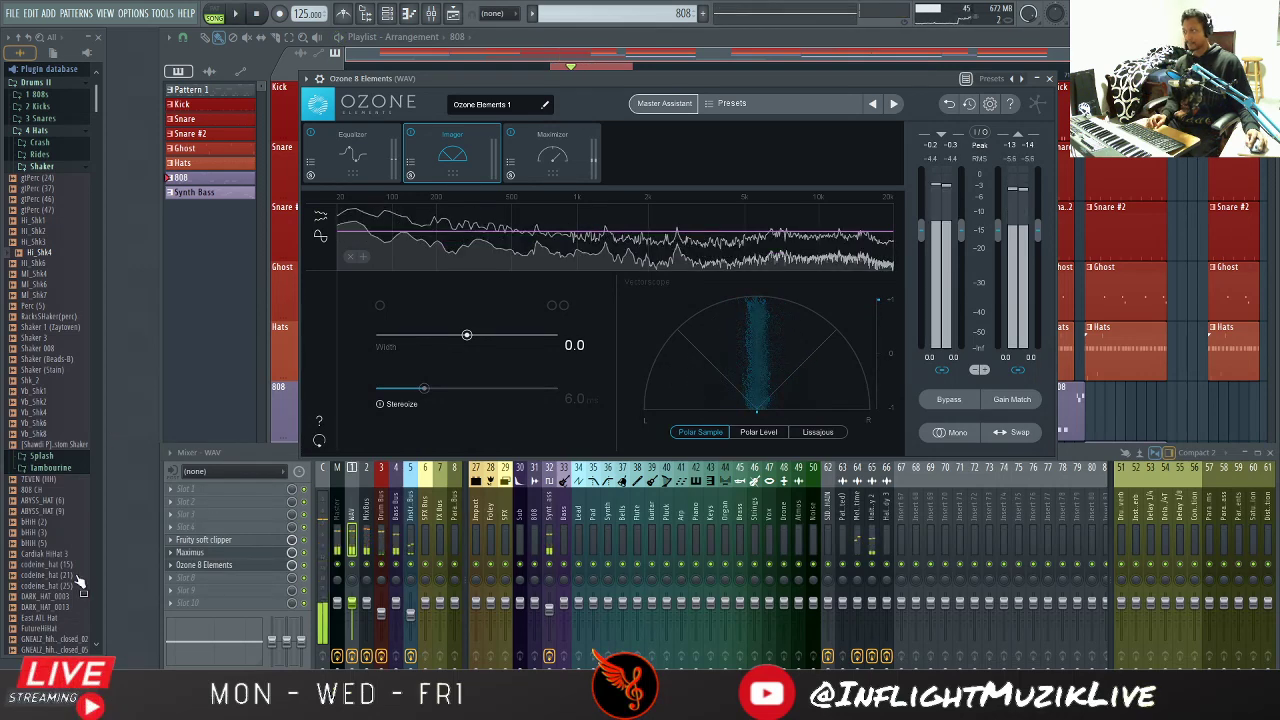
Step: Enlarge the mixer to show its routing controls and inspect the Halftime Melody 2 track during playback
{"action": "left_click", "coordinate": [355, 520]}
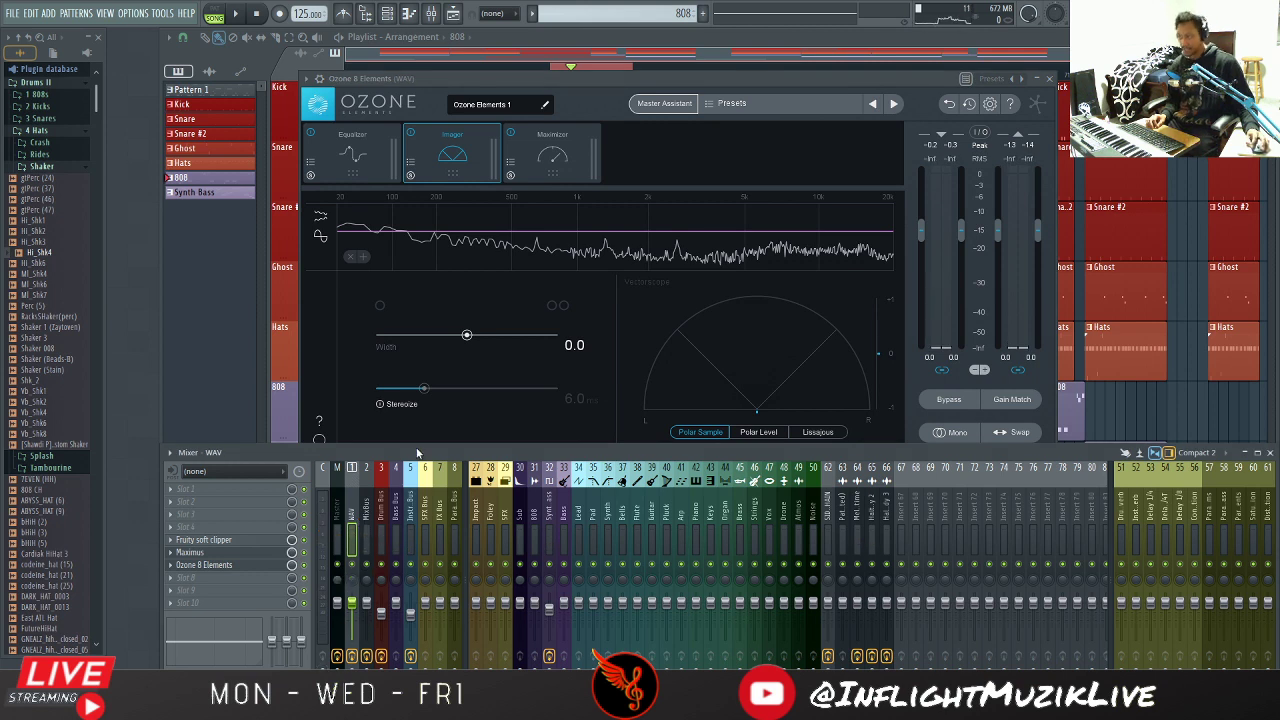
{"action": "left_click_drag", "start_coordinate": [418, 443], "coordinate": [443, 374]}
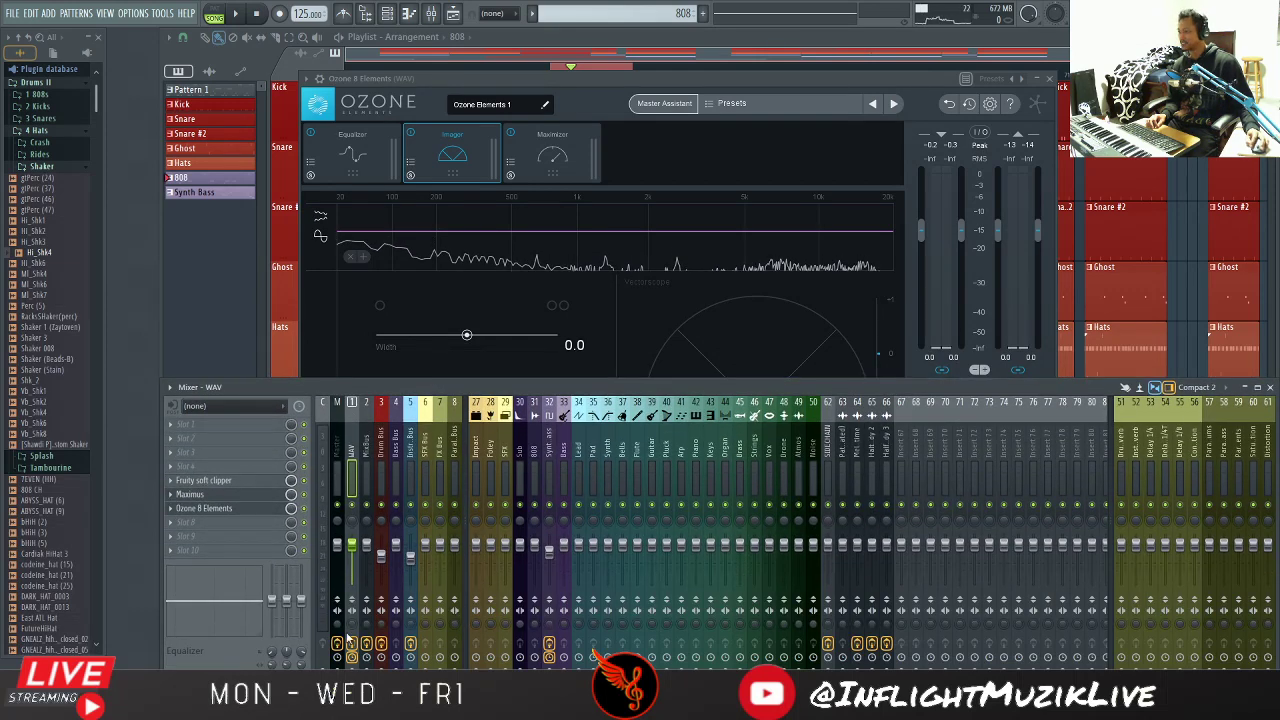
{"action": "key", "text": "space"}
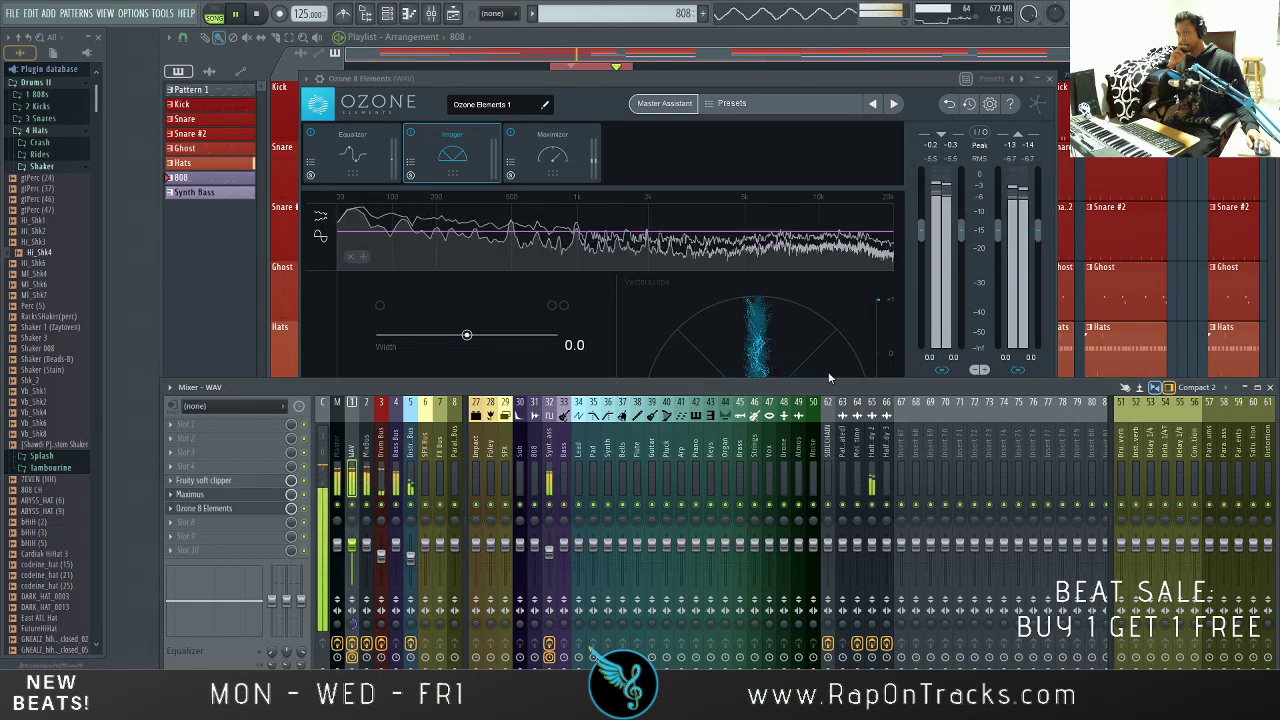
{"action": "left_click", "coordinate": [873, 461]}
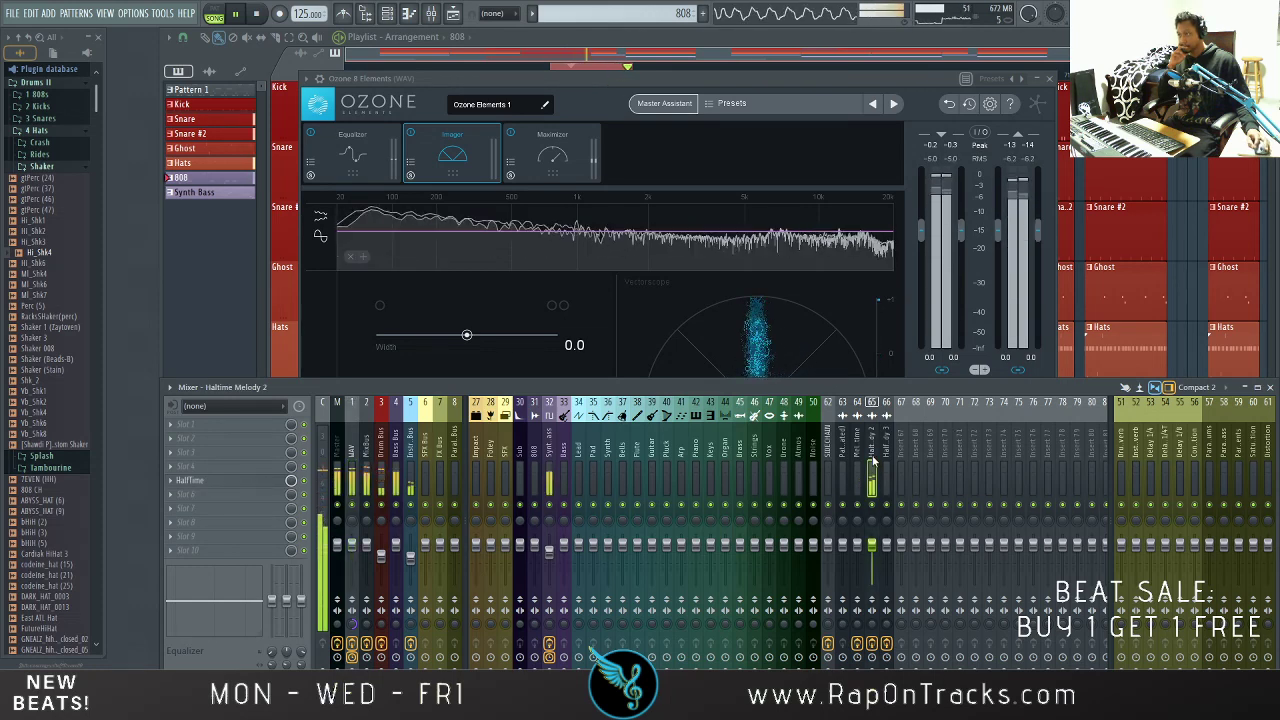